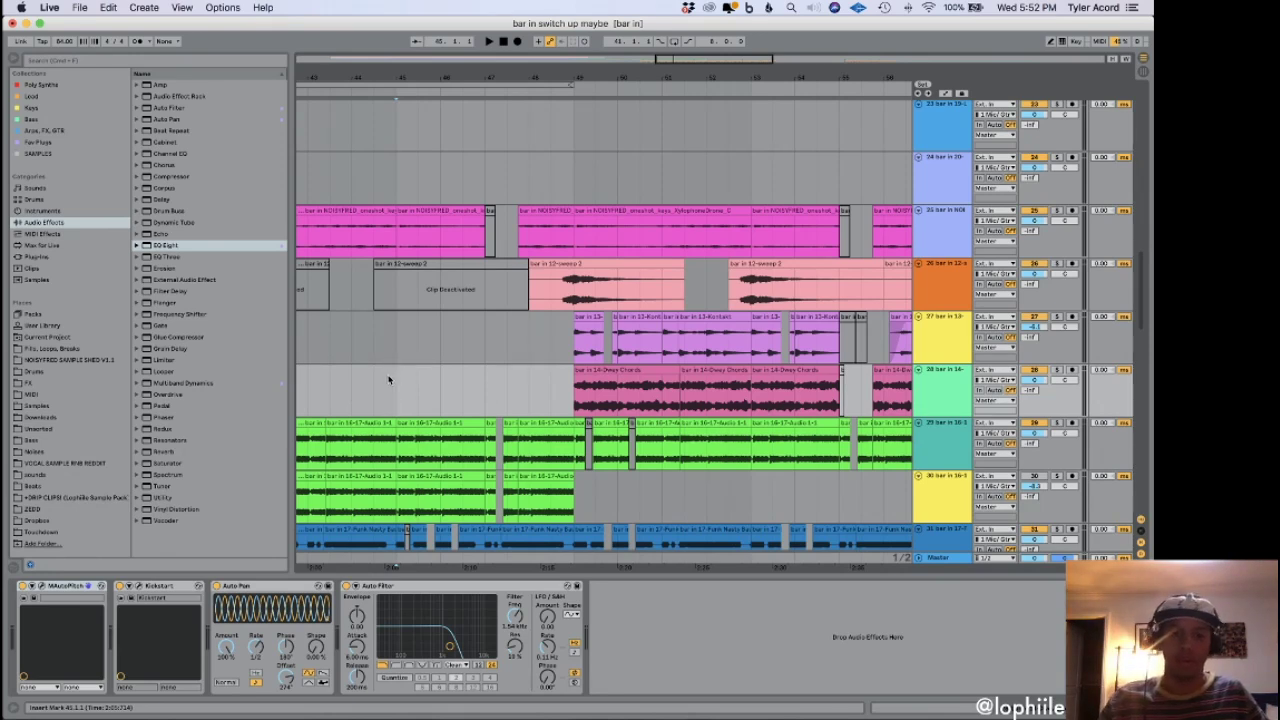
# Start playback of the arrangement from bar 37, ahead of the section where the drums and bass come in.
pyautogui.hscroll(-10, 425, 370)
pyautogui.hscroll(6, 543, 371)
pyautogui.click(428, 361)
pyautogui.click(470, 396)
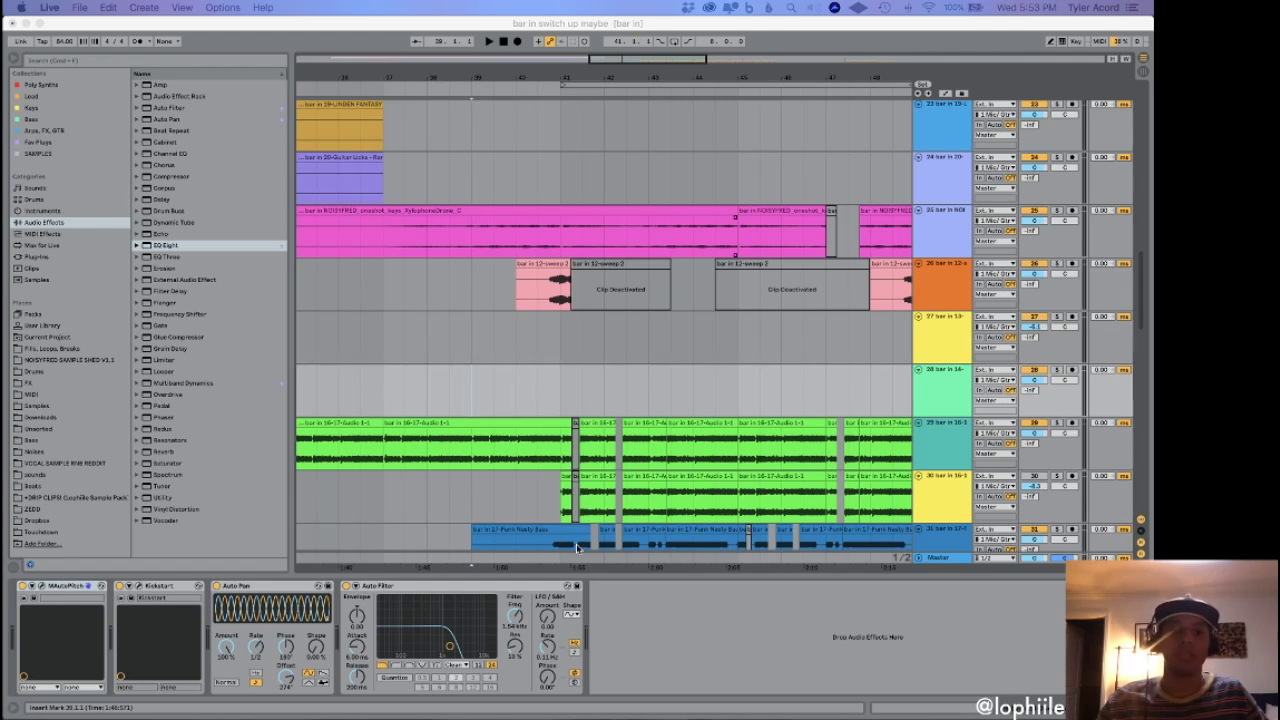
pyautogui.click(400, 380)
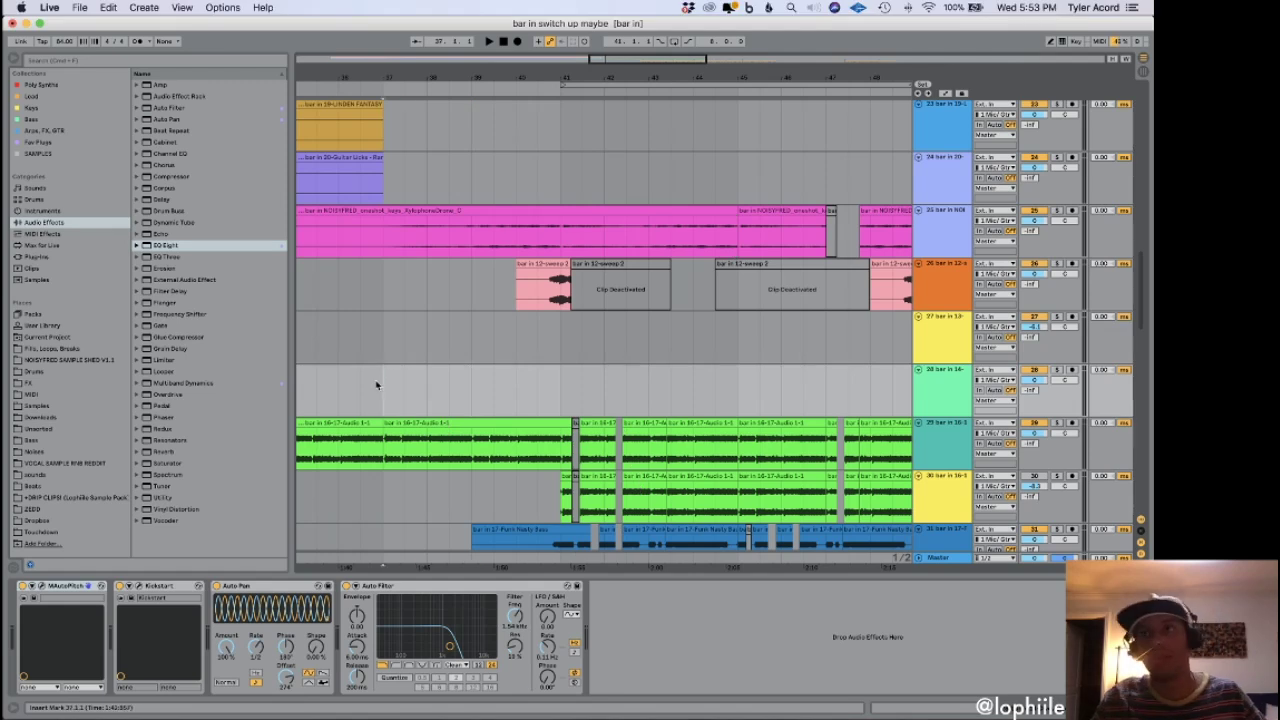
pyautogui.press('space')
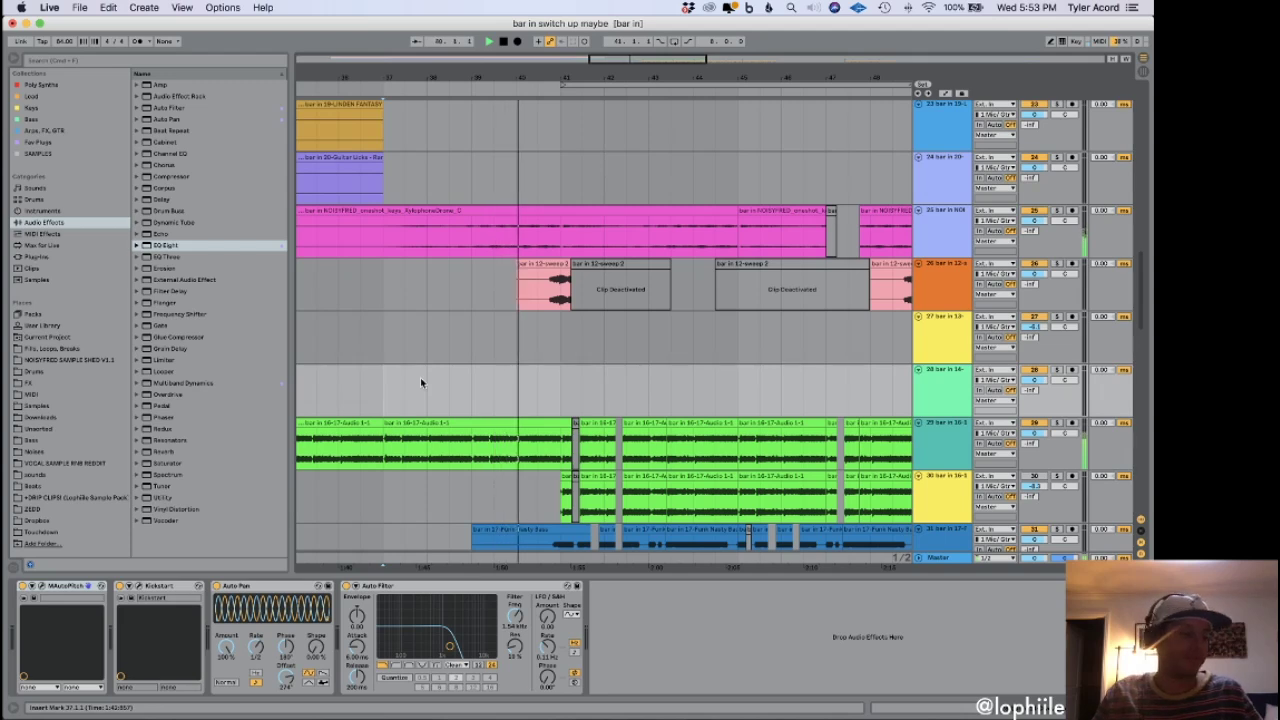
# Examine the drum, grouped, bass and chord tracks through to the end of the arrangement while it plays.
pyautogui.scroll(-10, 579, 333)
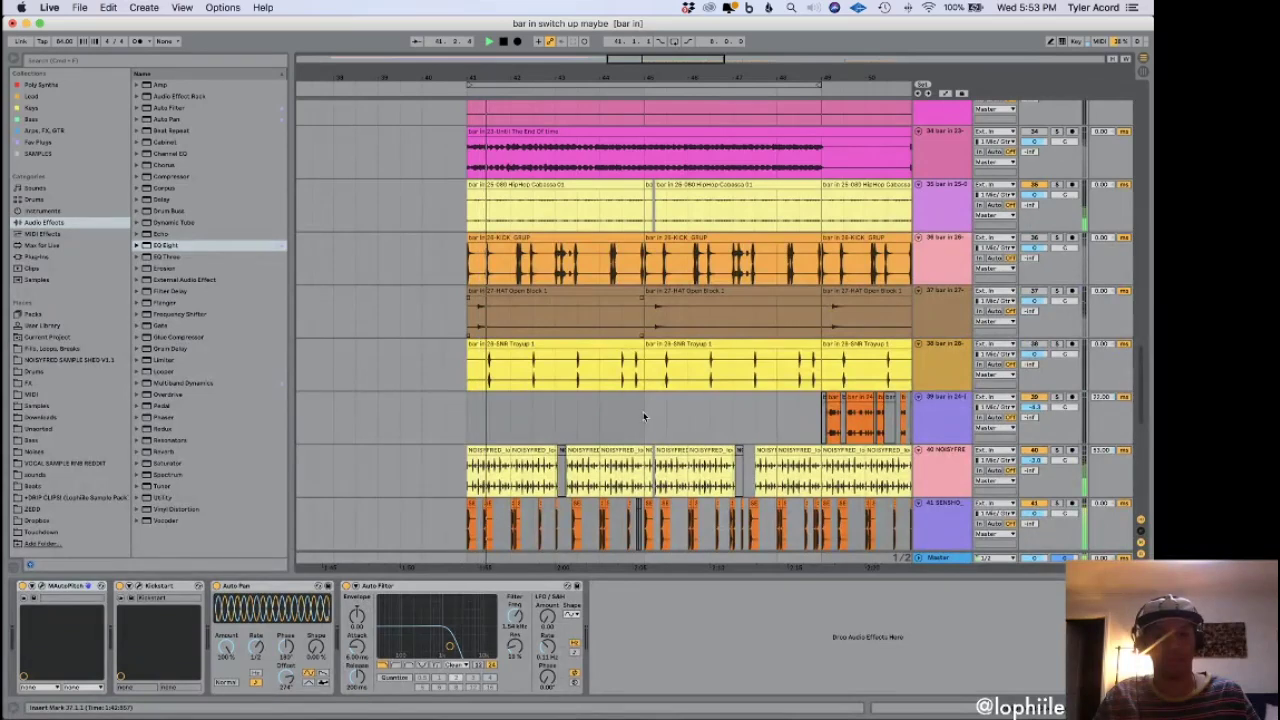
pyautogui.scroll(-5, 590, 330)
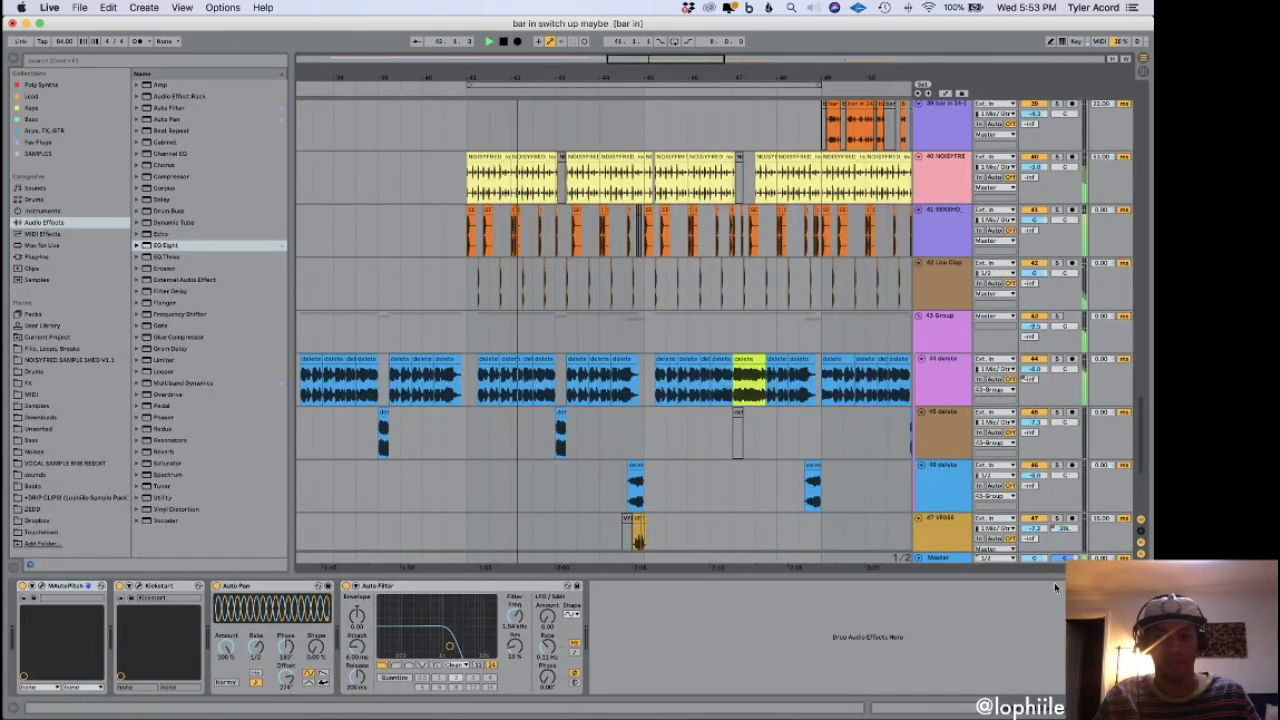
pyautogui.click(582, 557)
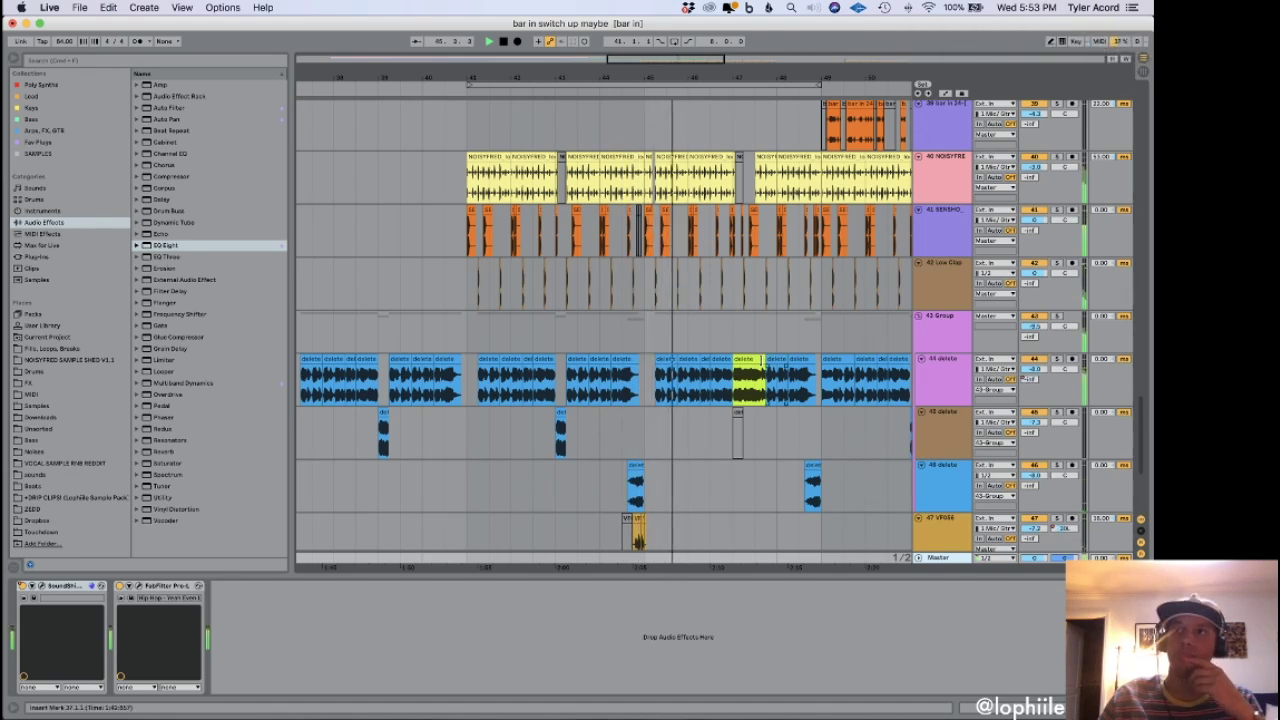
pyautogui.hscroll(3, 620, 352)
pyautogui.hscroll(3, 620, 352)
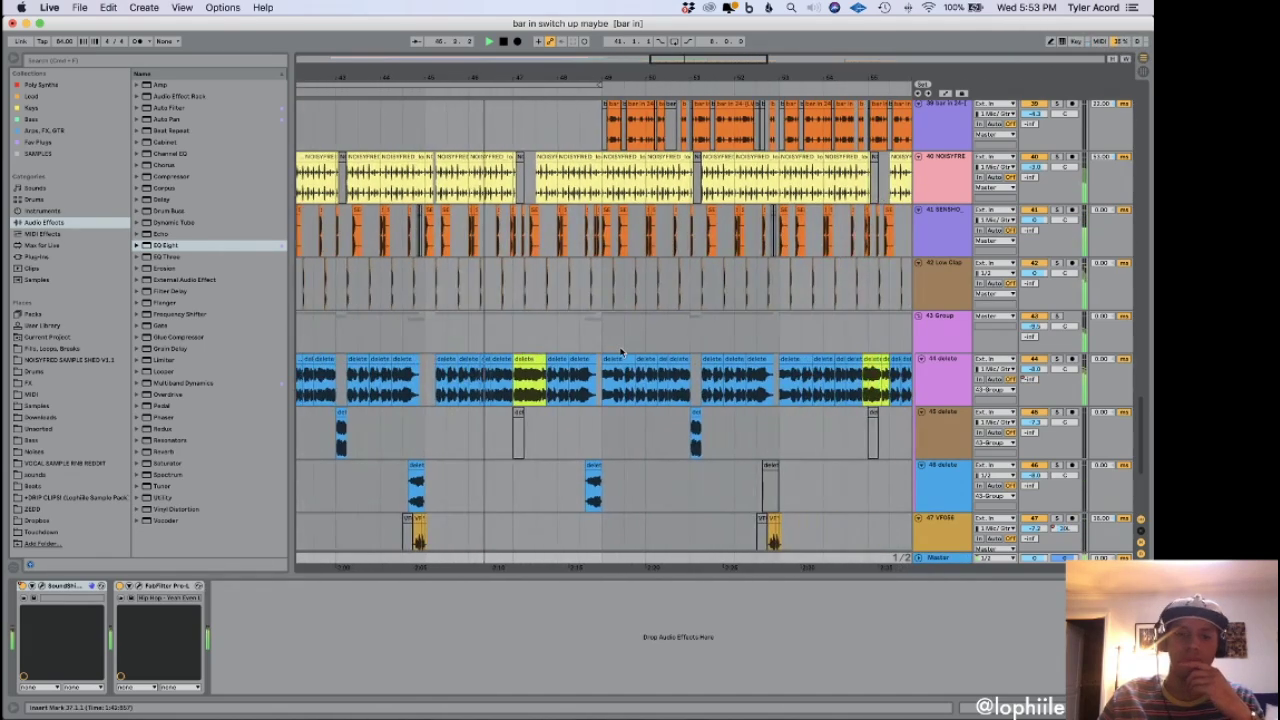
pyautogui.scroll(1, 652, 342)
pyautogui.scroll(1, 652, 342)
pyautogui.hscroll(2, 630, 344)
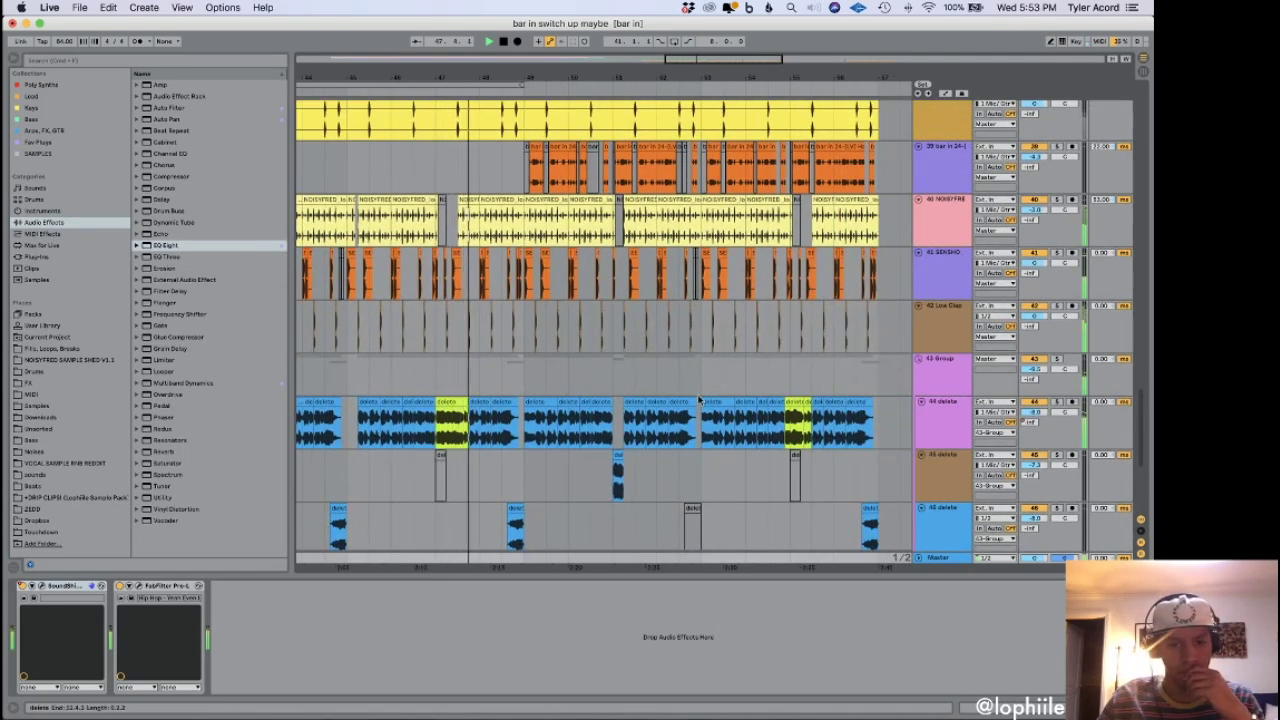
pyautogui.scroll(10, 566, 345)
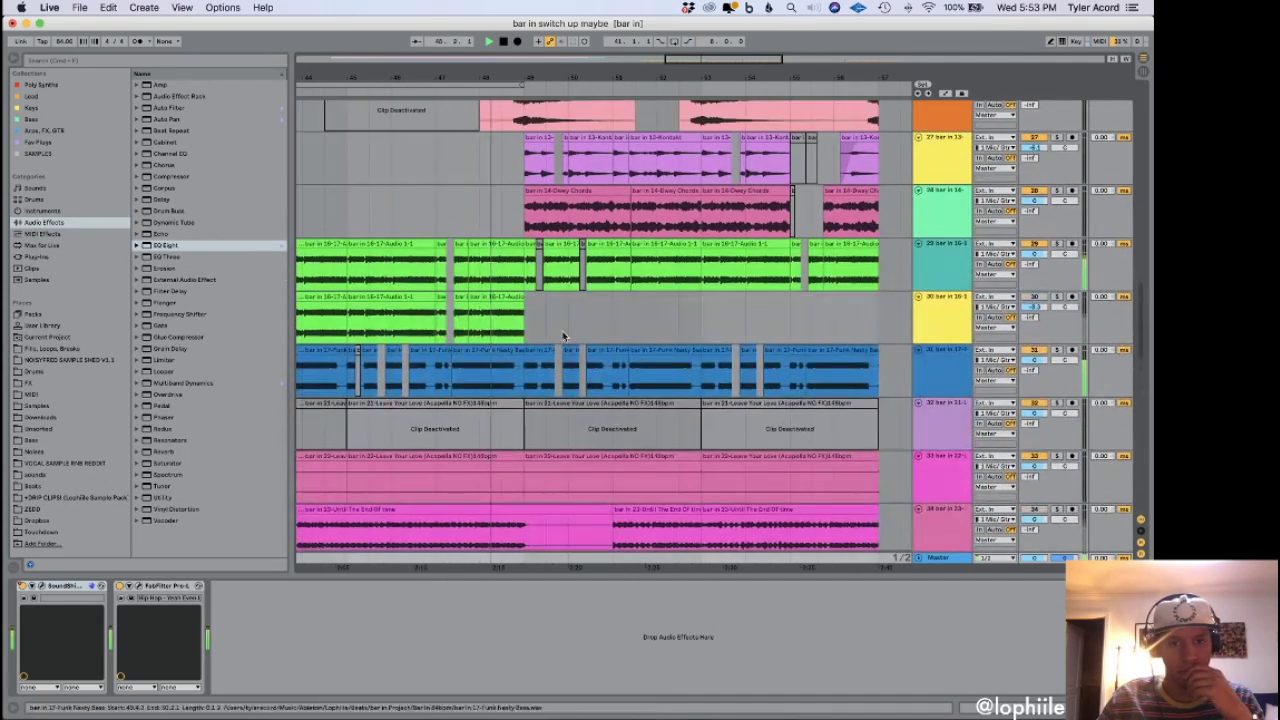
pyautogui.click(508, 208)
pyautogui.scroll(3, 563, 240)
pyautogui.scroll(-1, 756, 343)
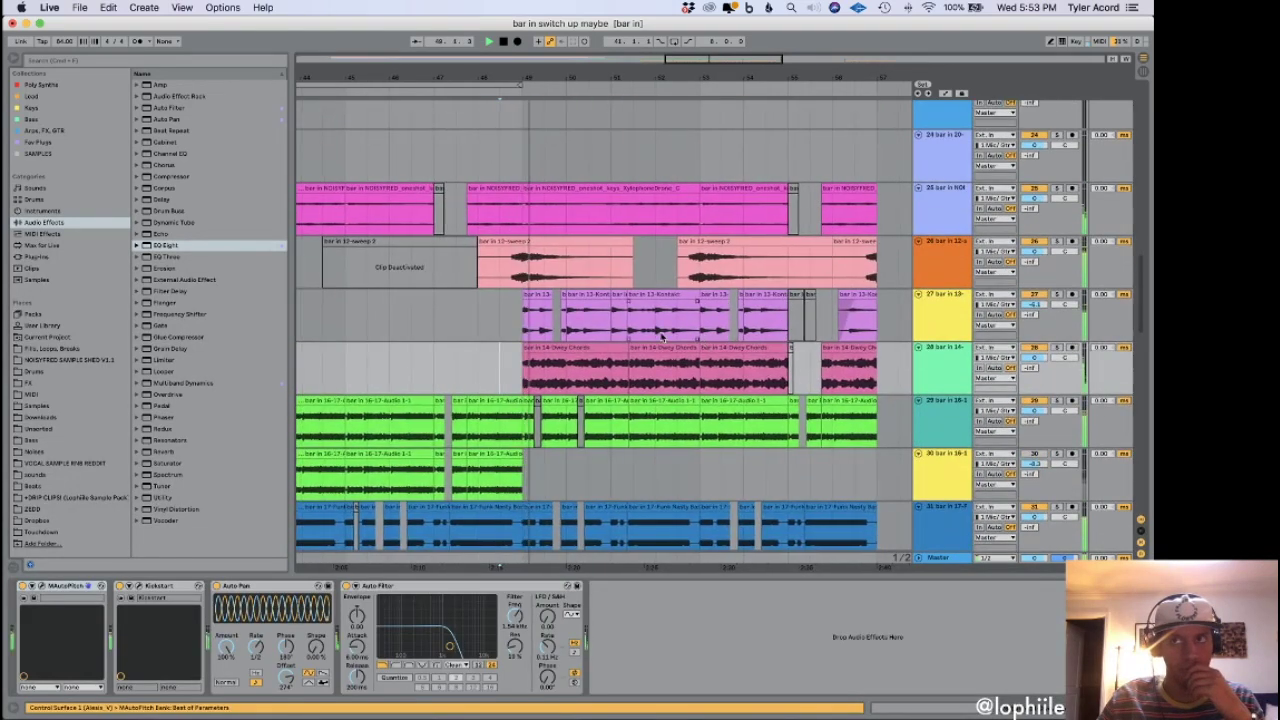
pyautogui.hscroll(4, 700, 340)
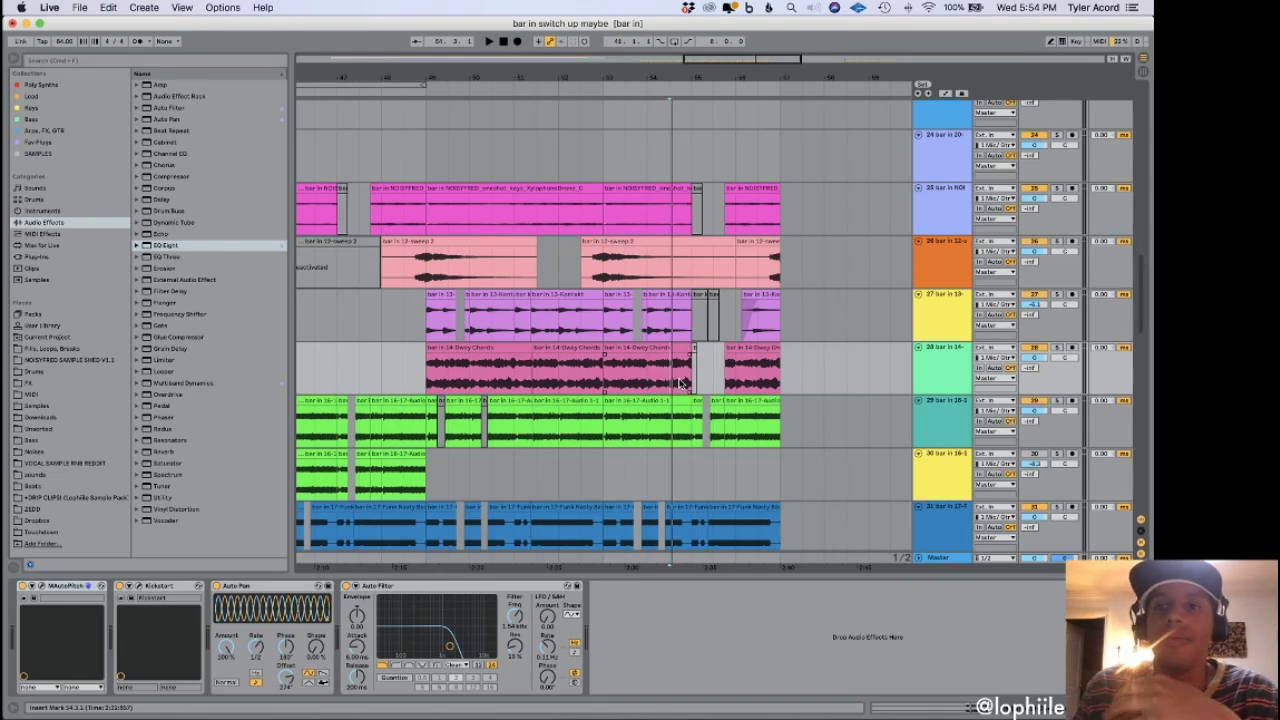
# Close the current set, saving its changes as "bar in switch up maybe", to get an empty untitled set.
pyautogui.click(438, 373)
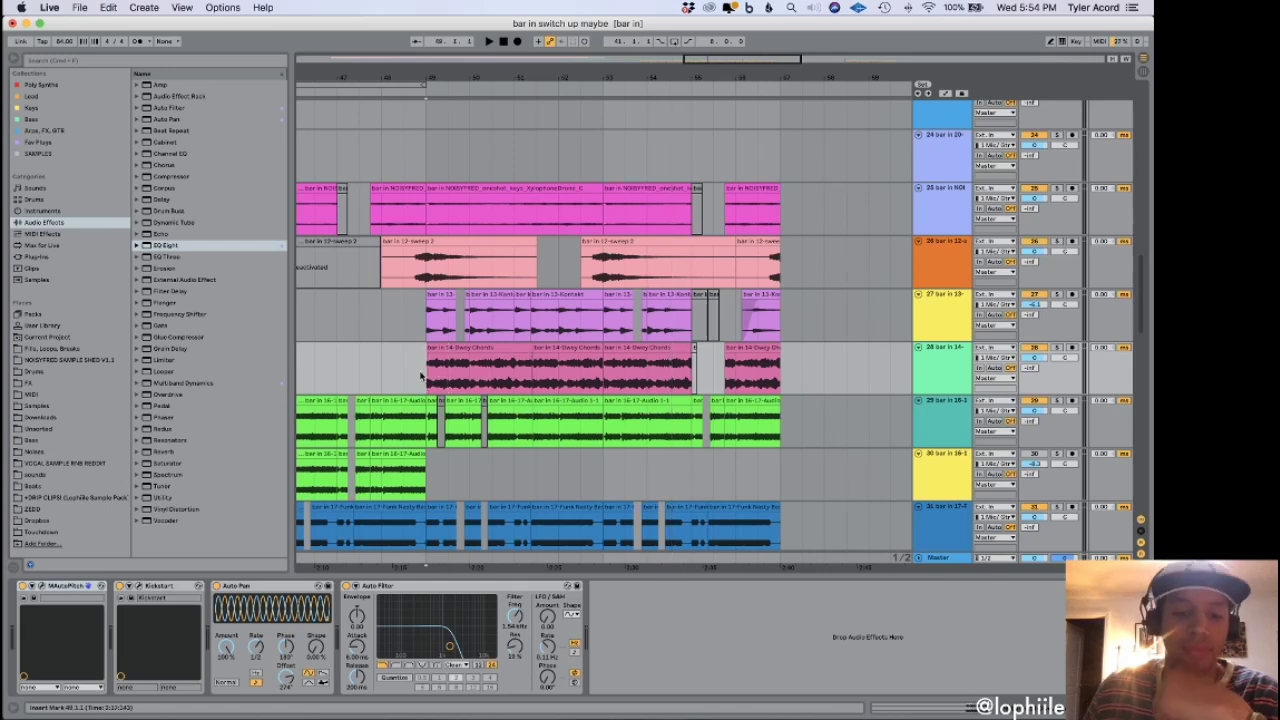
pyautogui.press('super+w')
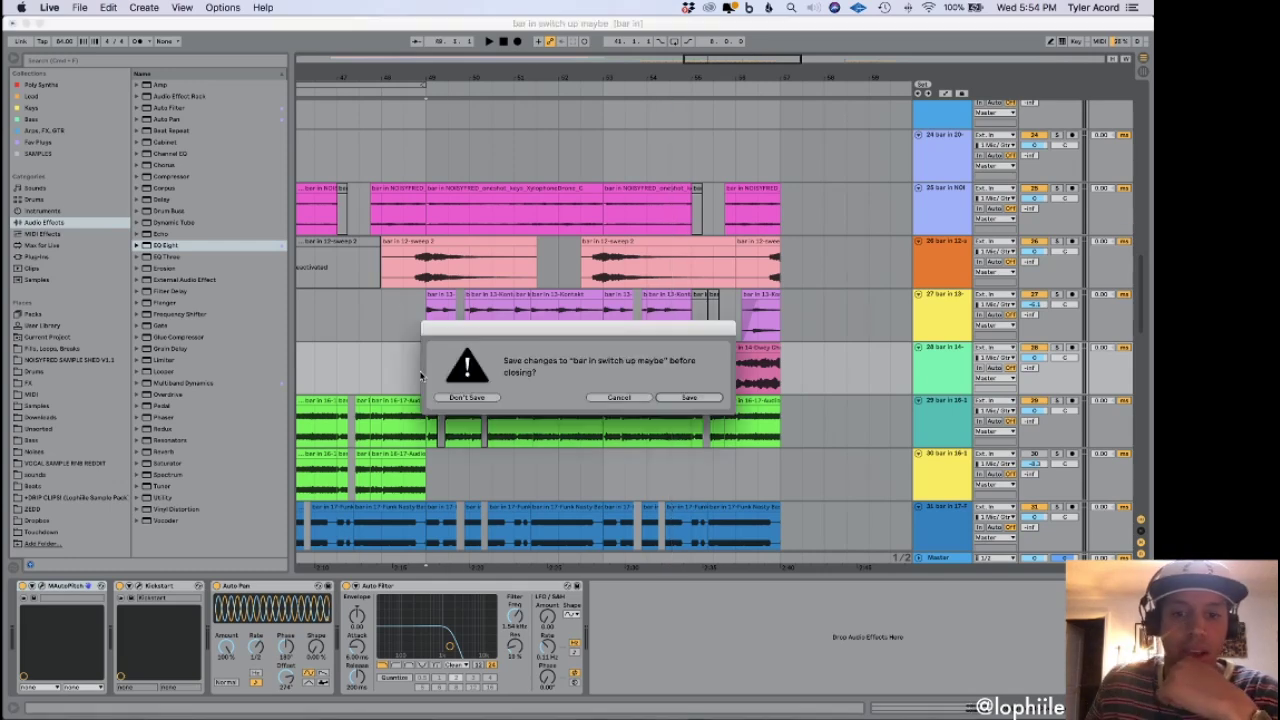
pyautogui.click(689, 397)
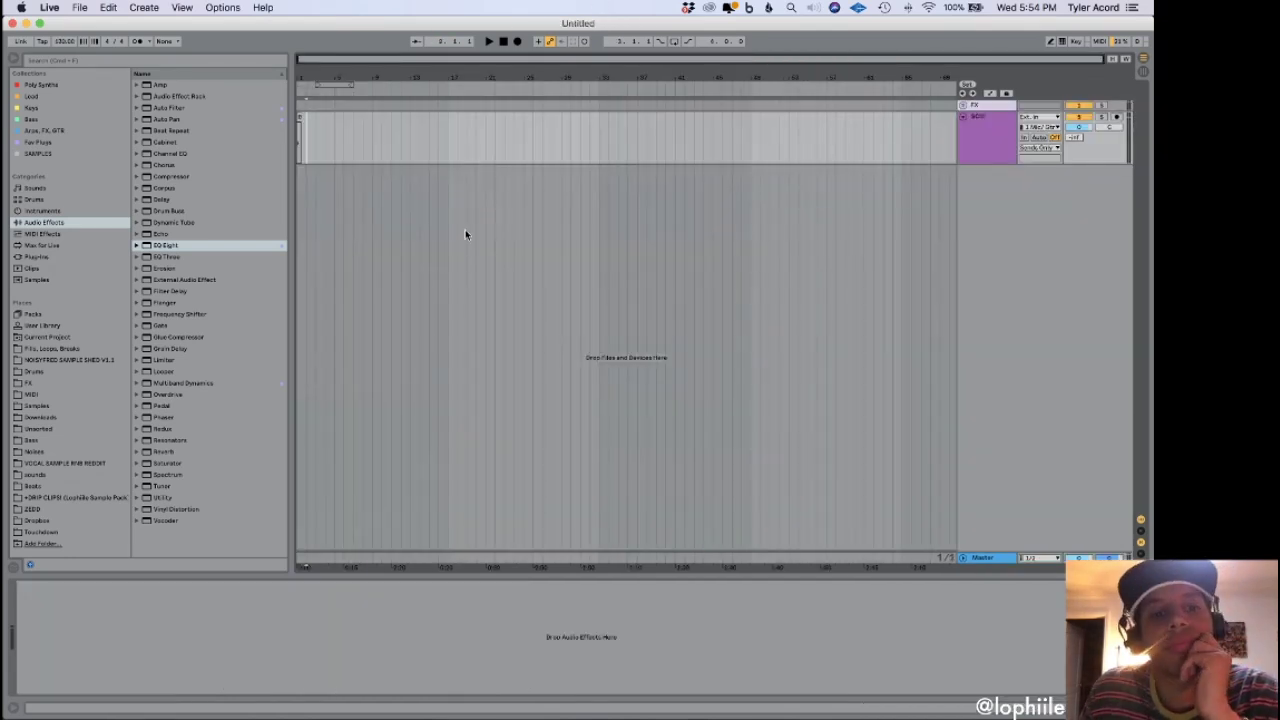
# Load Standard Suitcase.adg from the Keys collection onto a new track and close its MVibrato and Keyscape windows.
pyautogui.click(378, 150)
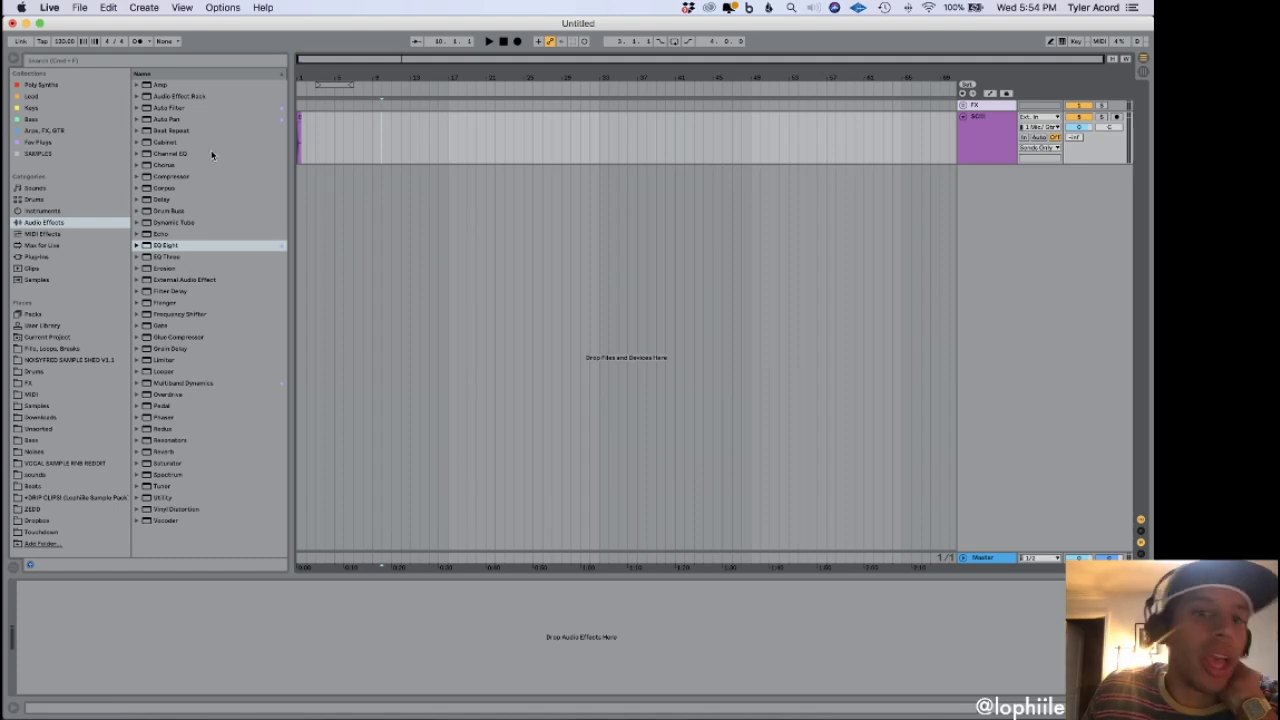
pyautogui.click(36, 107)
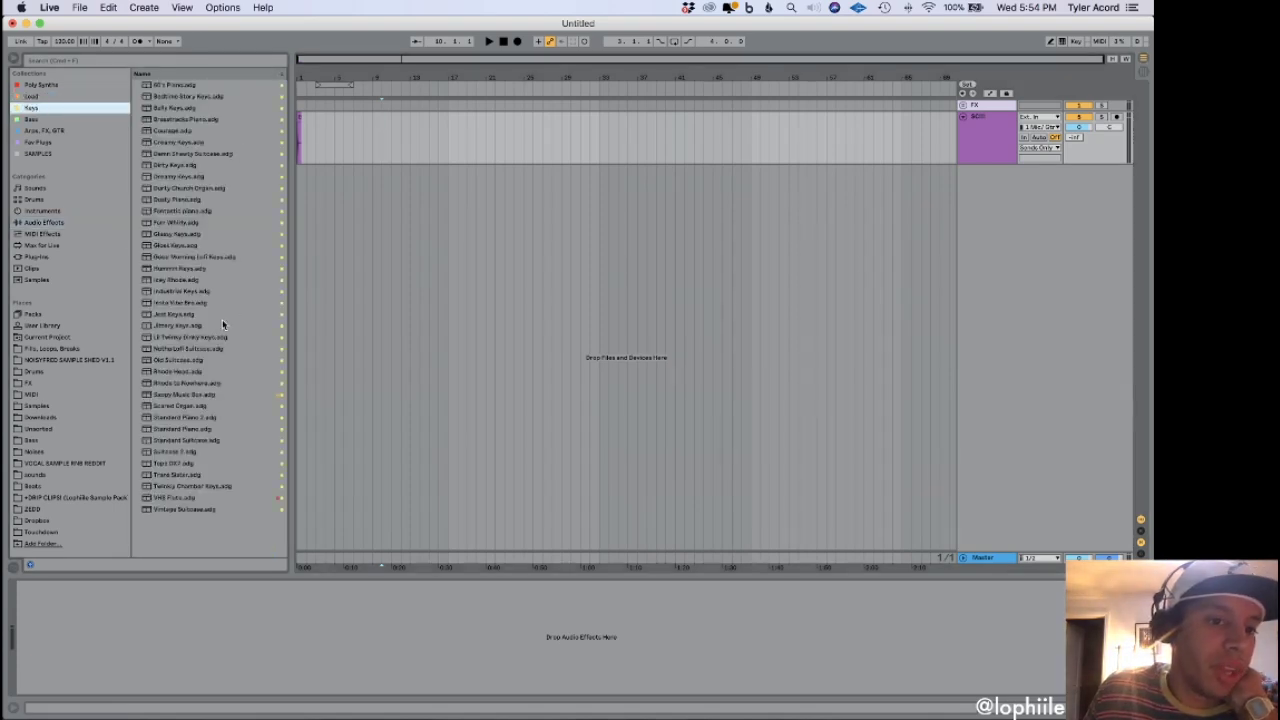
pyautogui.click(217, 347)
pyautogui.click(208, 384)
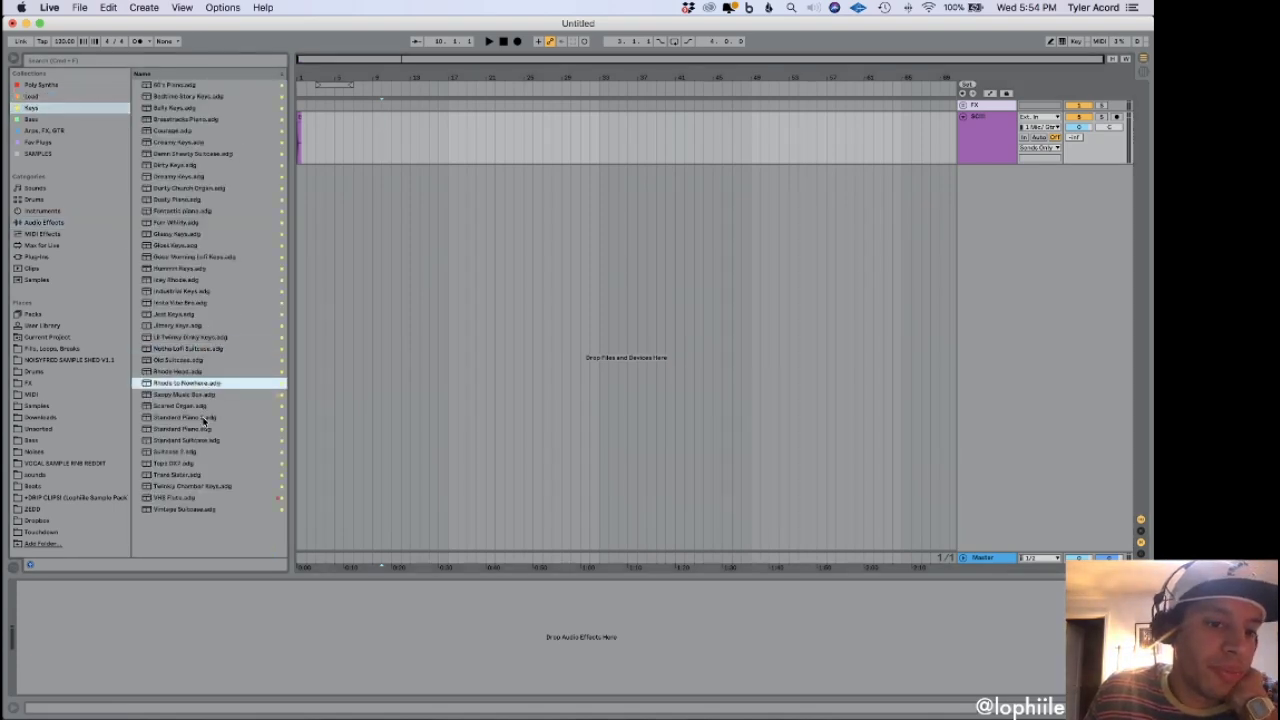
pyautogui.click(212, 441)
pyautogui.click(209, 417)
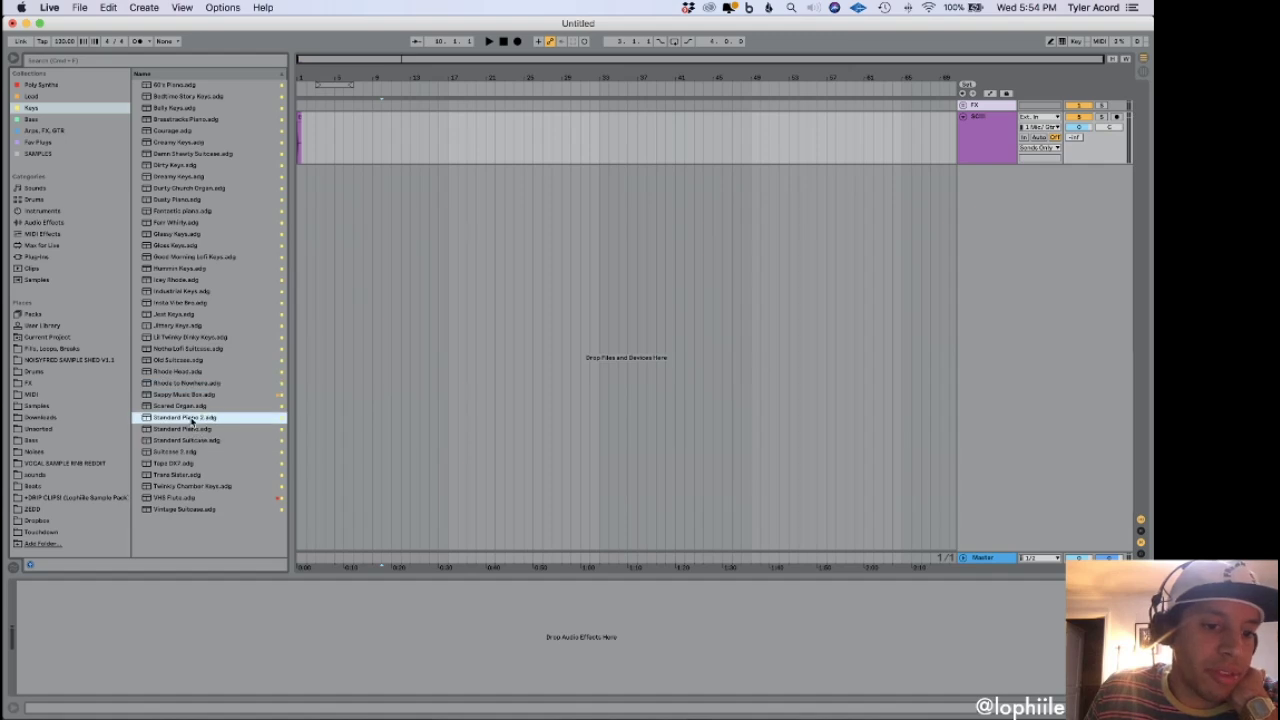
pyautogui.moveTo(189, 441); pyautogui.dragTo(485, 286)
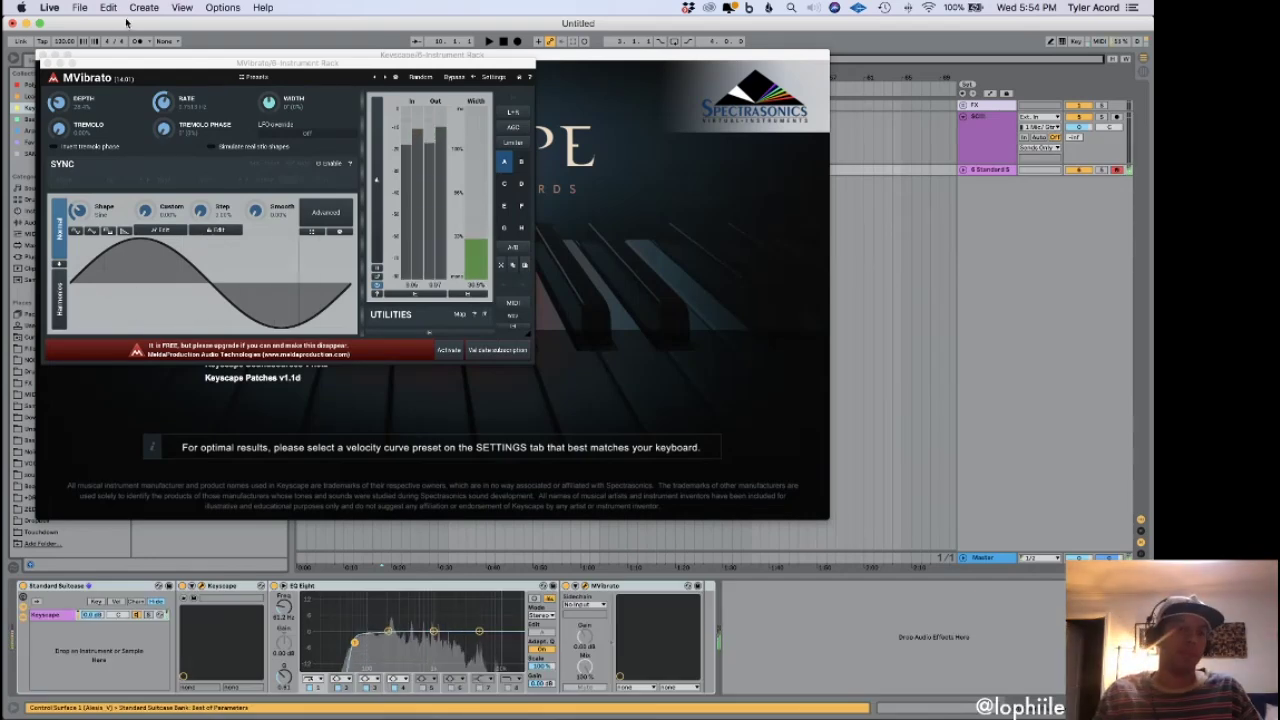
pyautogui.click(43, 62)
pyautogui.click(42, 55)
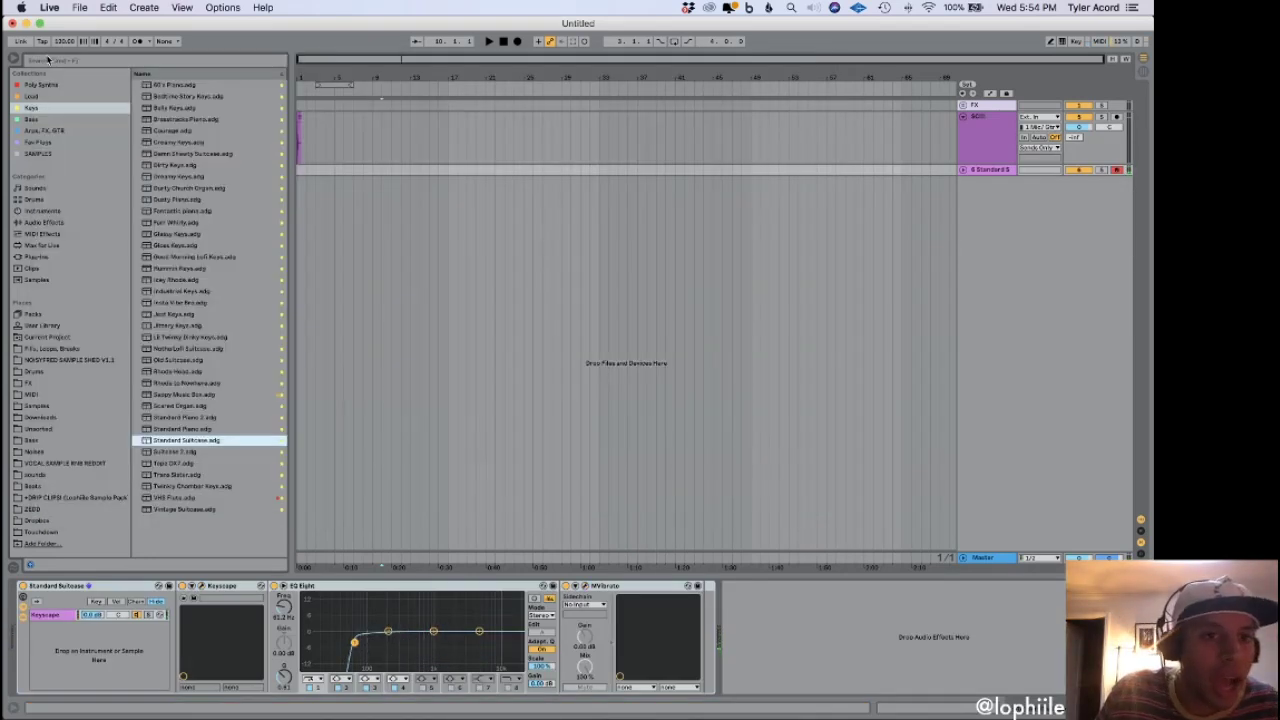
# Unfold the Standard Suitcase track and set the audio buffer size to 256 samples.
pyautogui.click(224, 8)
pyautogui.click(265, 107)
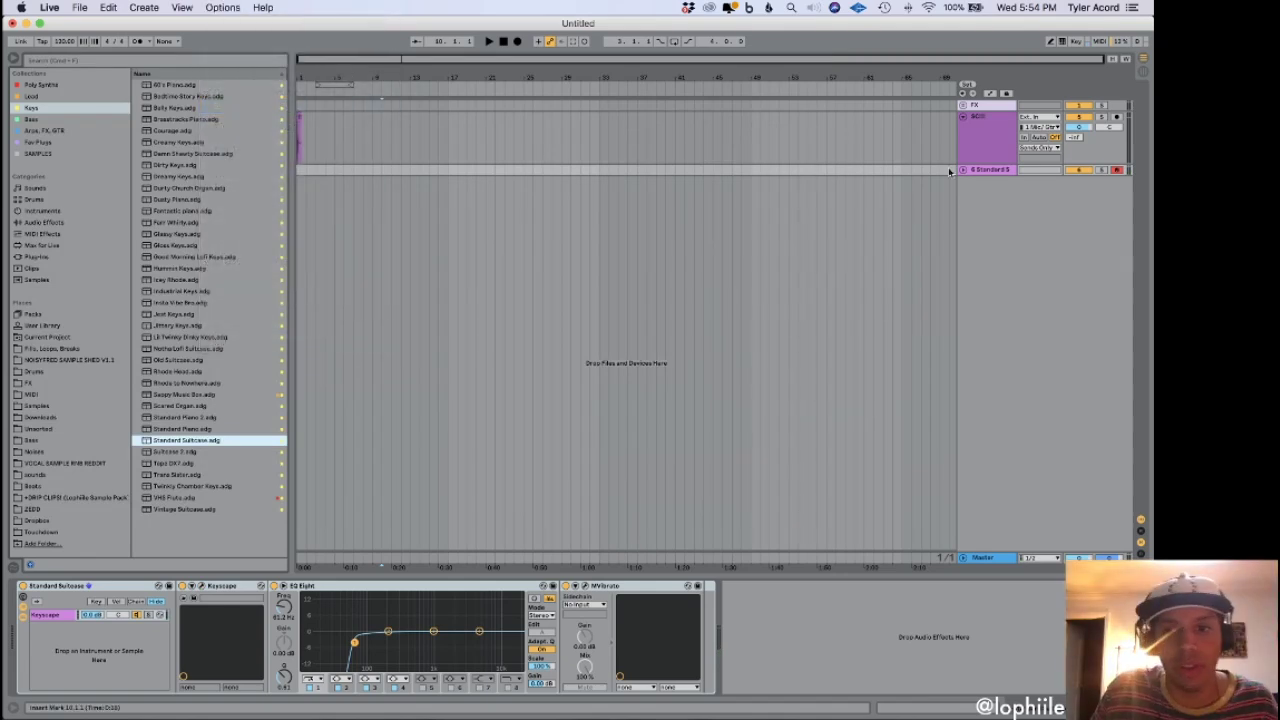
pyautogui.click(963, 172)
pyautogui.press('super+comma')
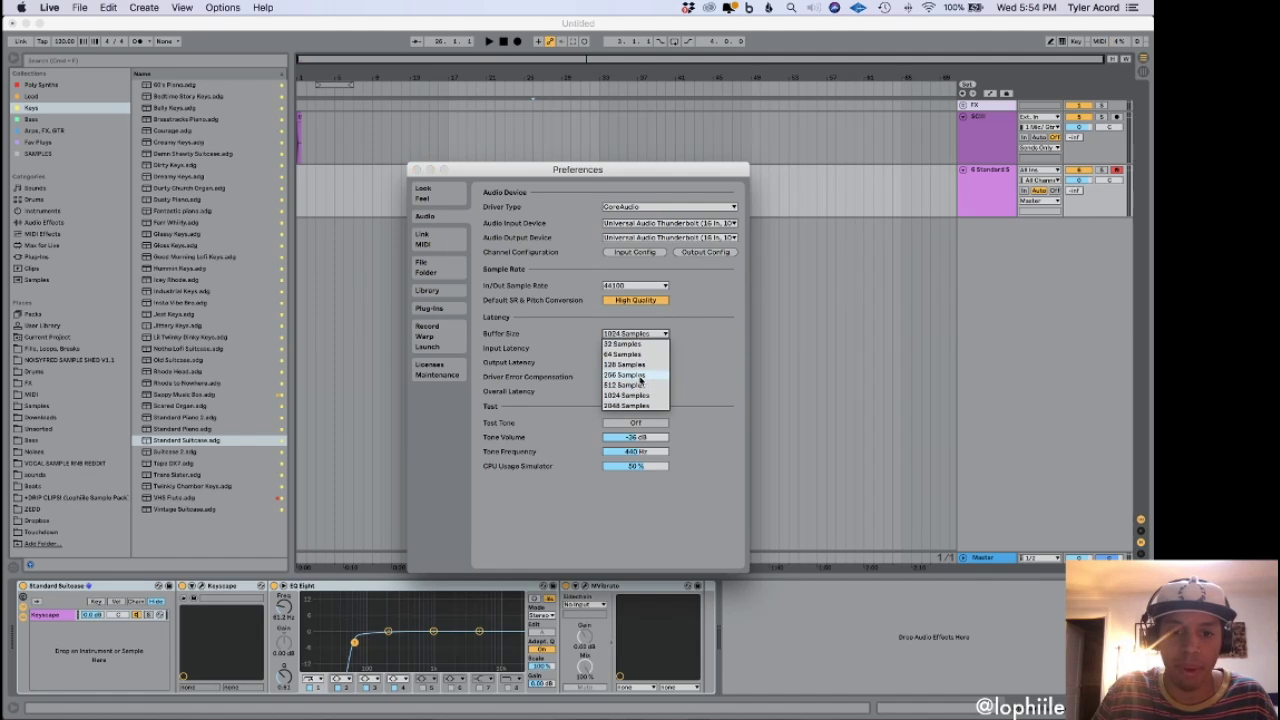
pyautogui.click(641, 376)
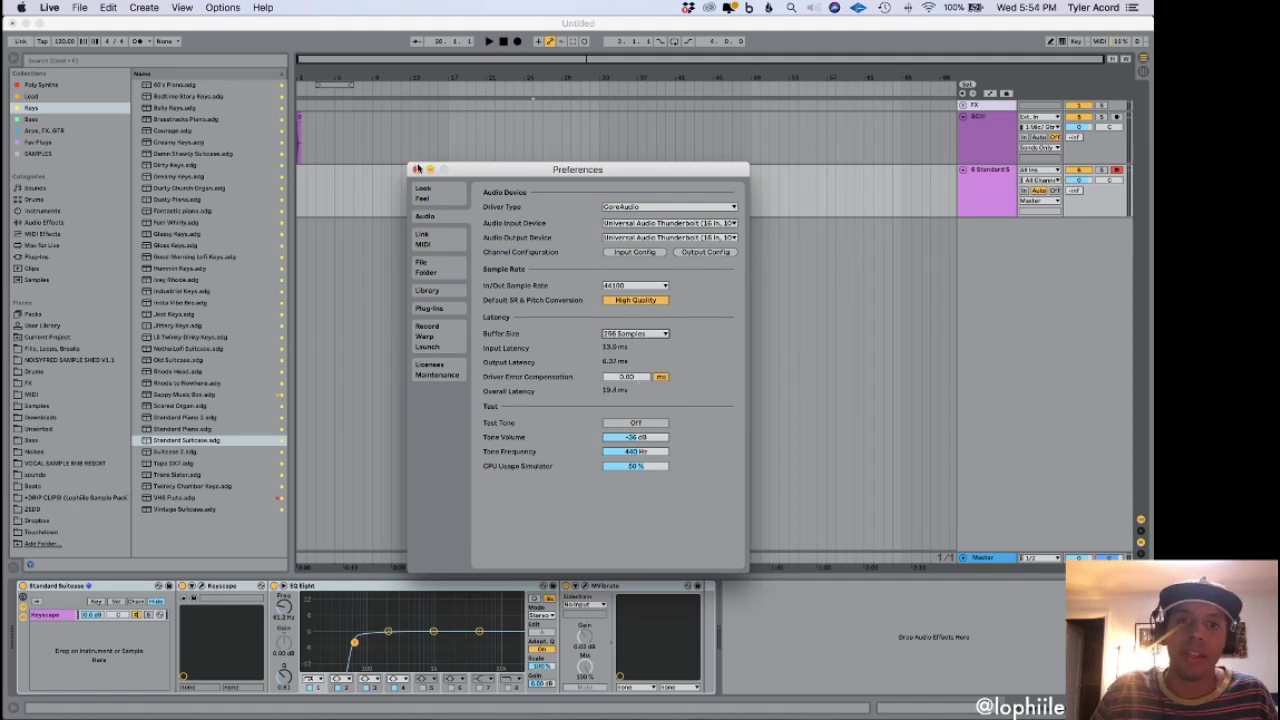
pyautogui.click(417, 170)
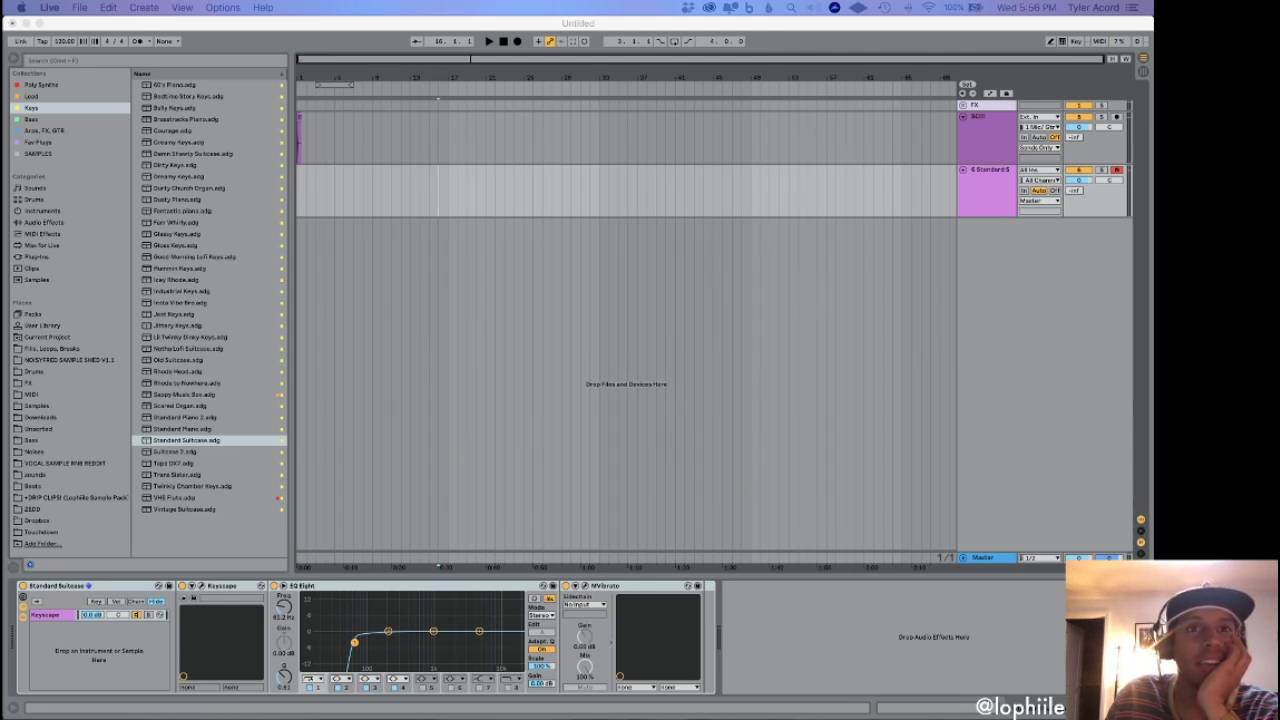
pyautogui.click(432, 157)
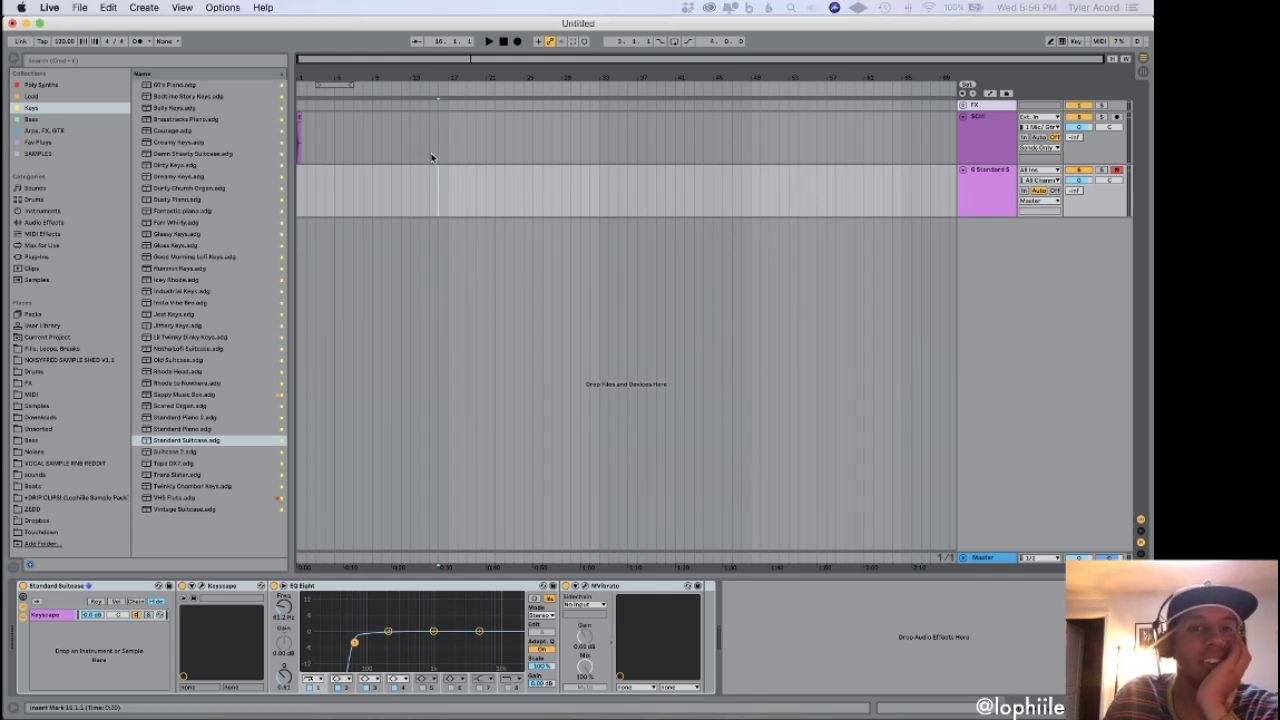
pyautogui.click(336, 198)
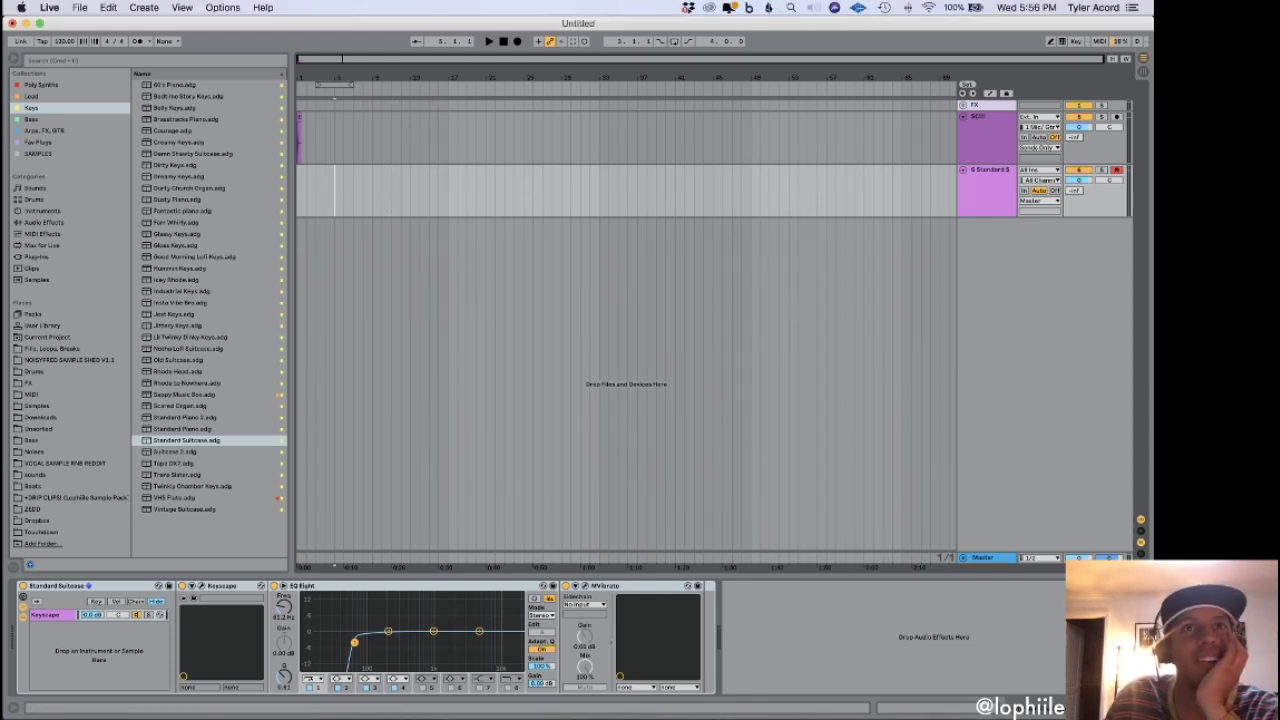
# Switch to Discord and open the "Frog Sounds - Noises" YouTube link from the send-me-da-samples channel, allowing the external link.
pyautogui.moveTo(723, 1); pyautogui.dragTo(717, 140)
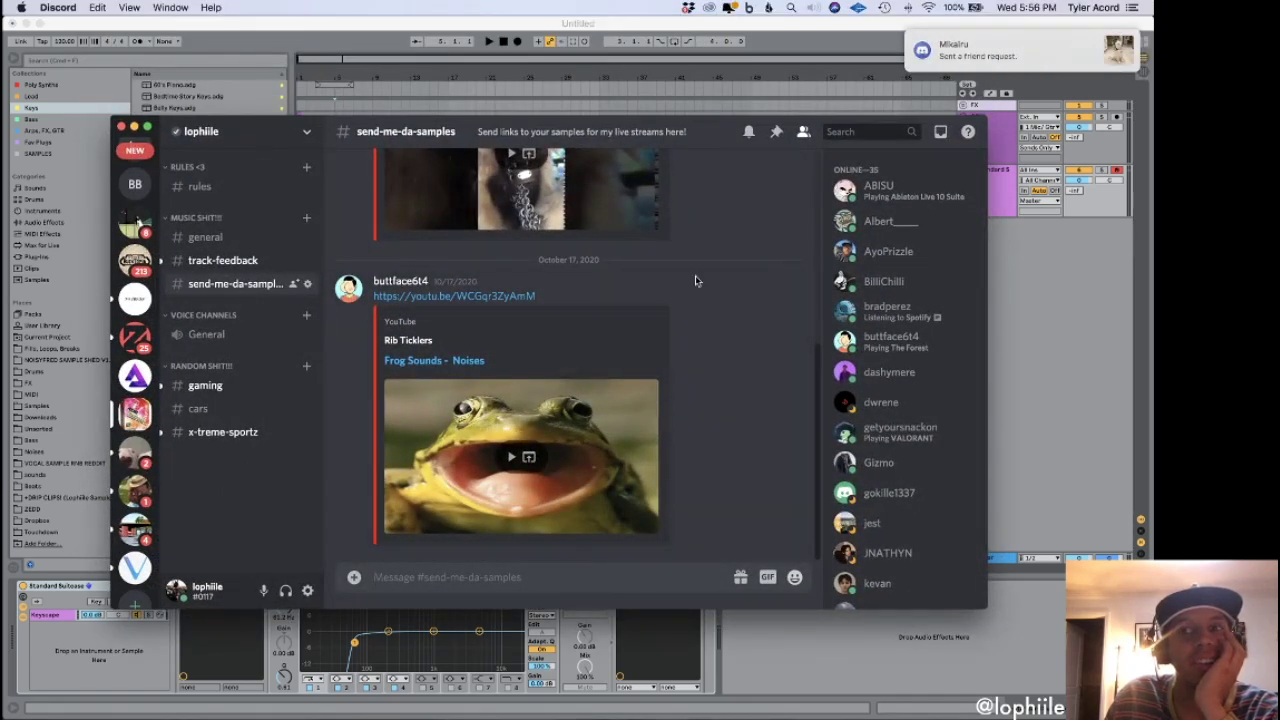
pyautogui.click(460, 362)
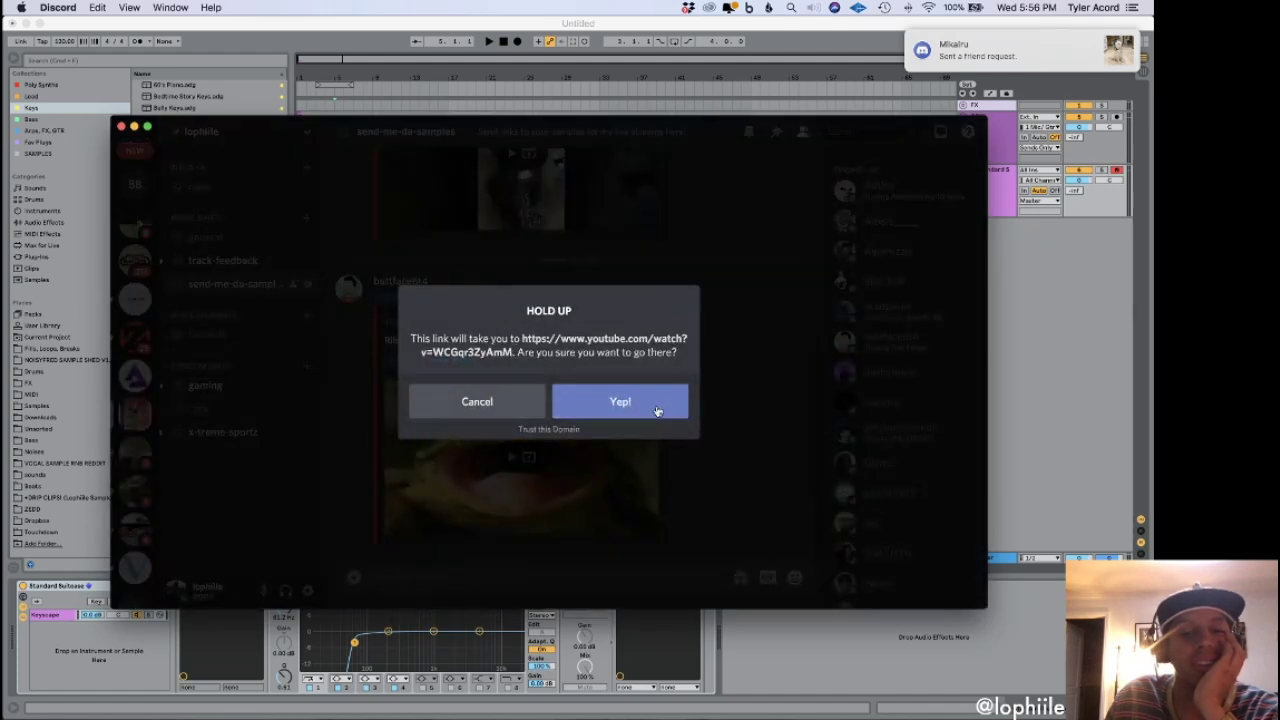
pyautogui.click(653, 408)
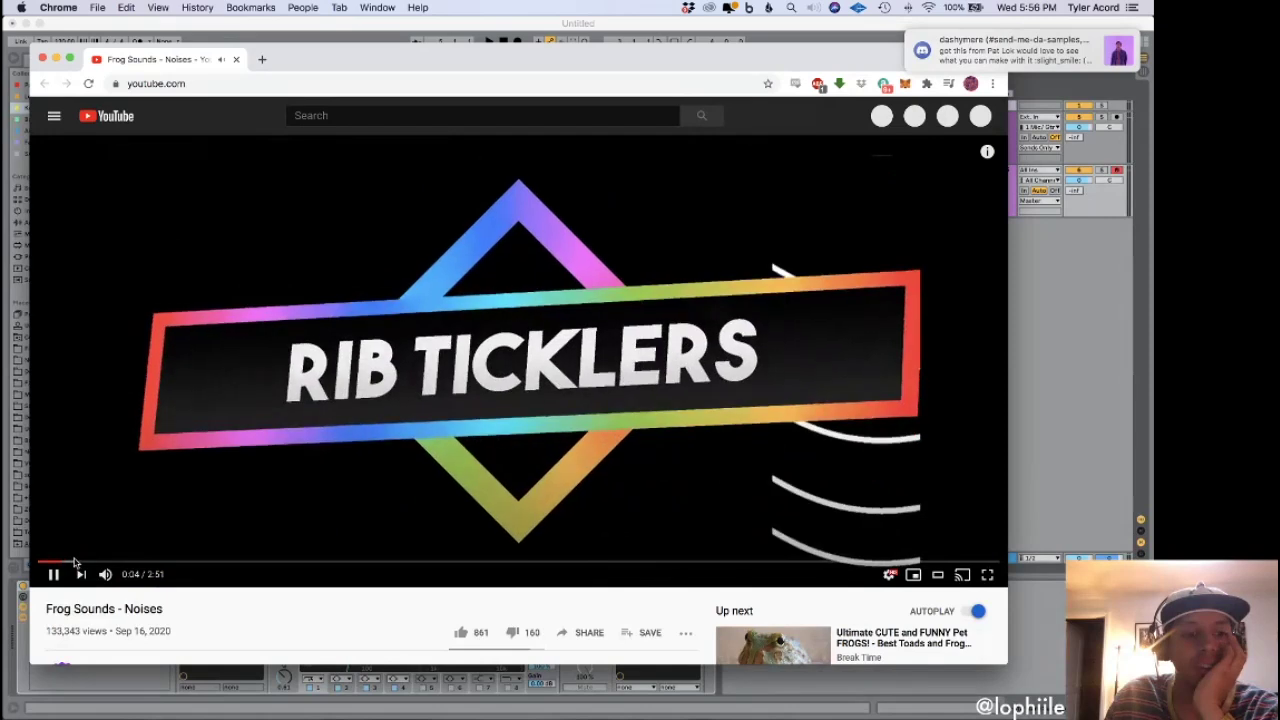
# Preview the frog sounds video from about 0:19 and pause it at 0:24.
pyautogui.press('space')
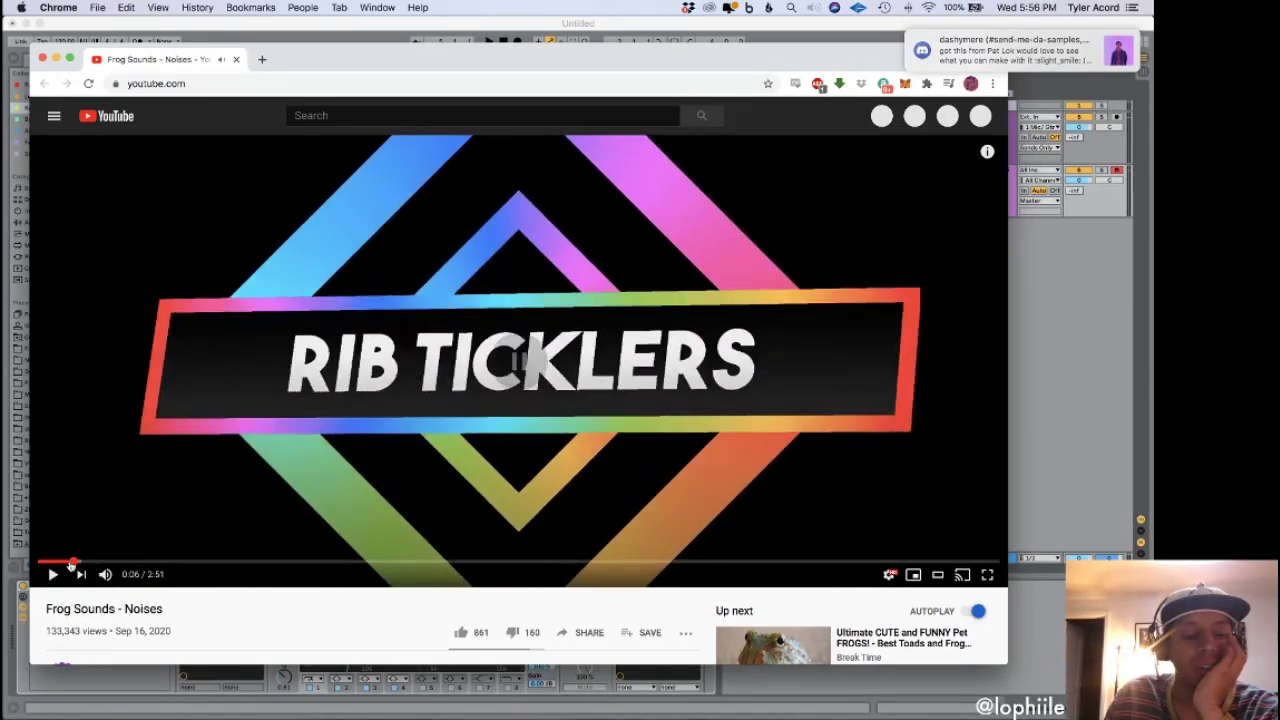
pyautogui.click(53, 574)
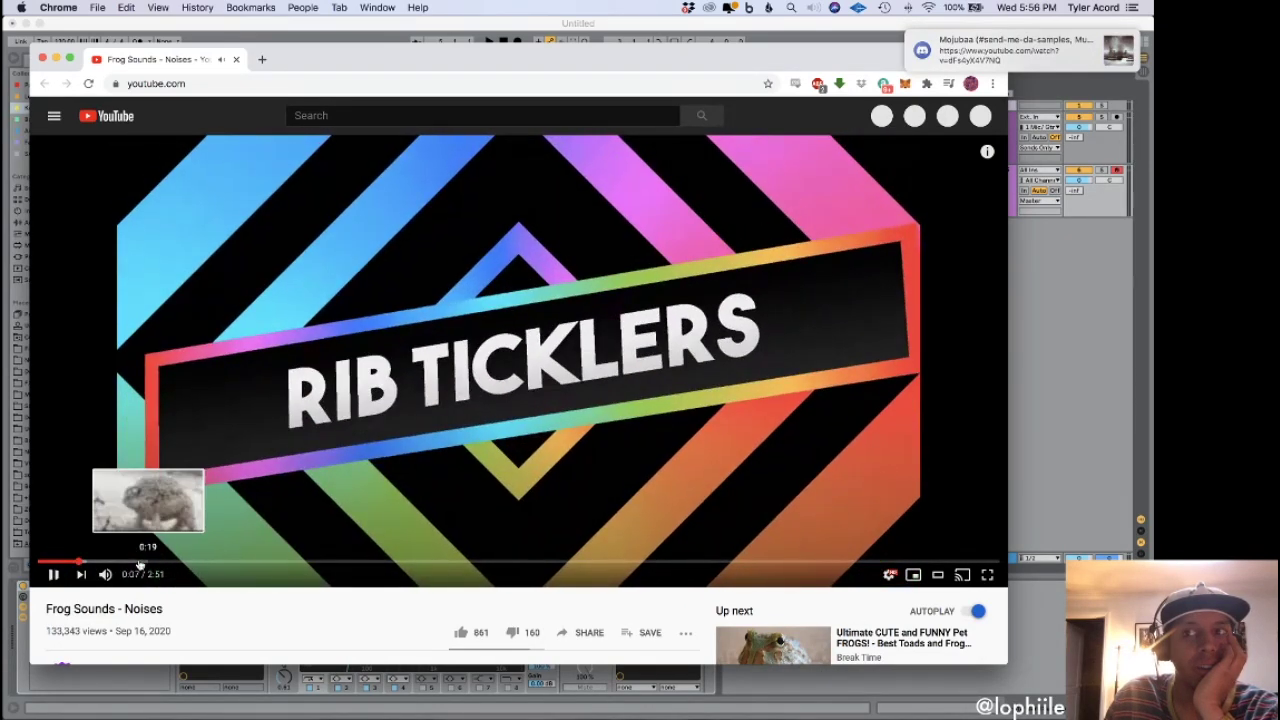
pyautogui.click(146, 562)
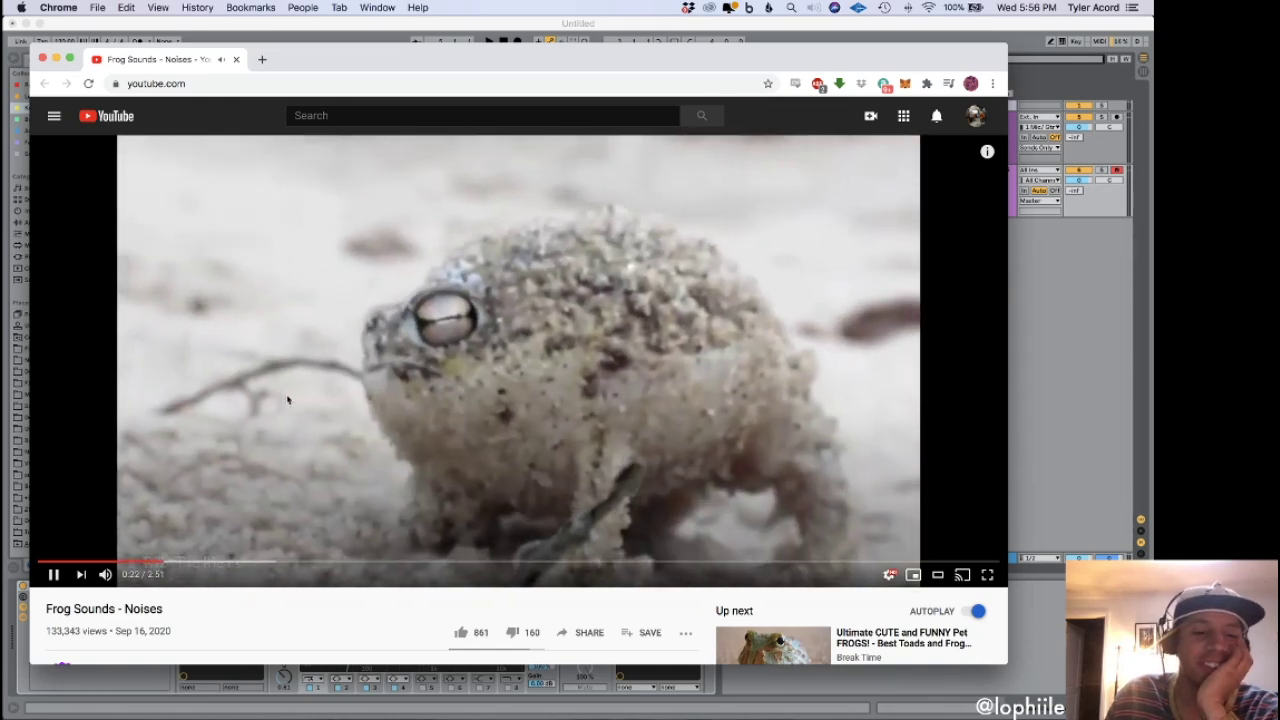
pyautogui.press('space')
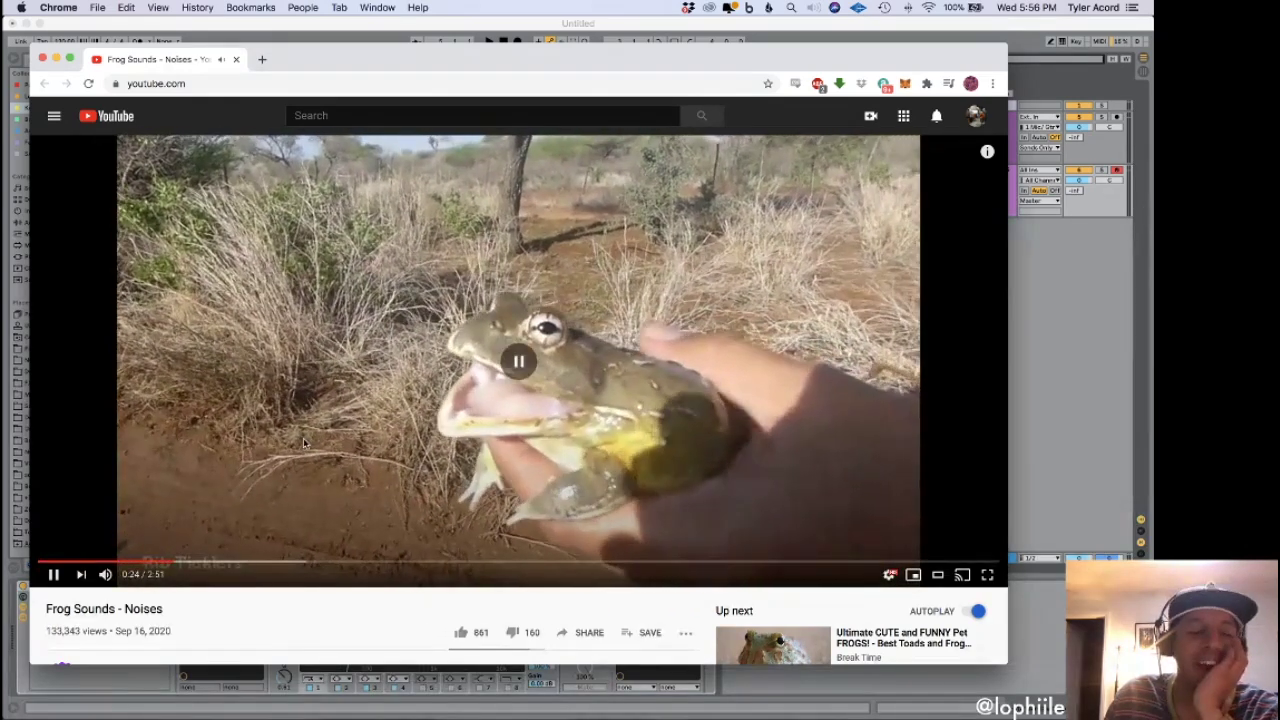
# Copy the frog video's URL and search Google for "youtube to mp3" in a new browser tab.
pyautogui.click(193, 83)
pyautogui.press('cmd+c')
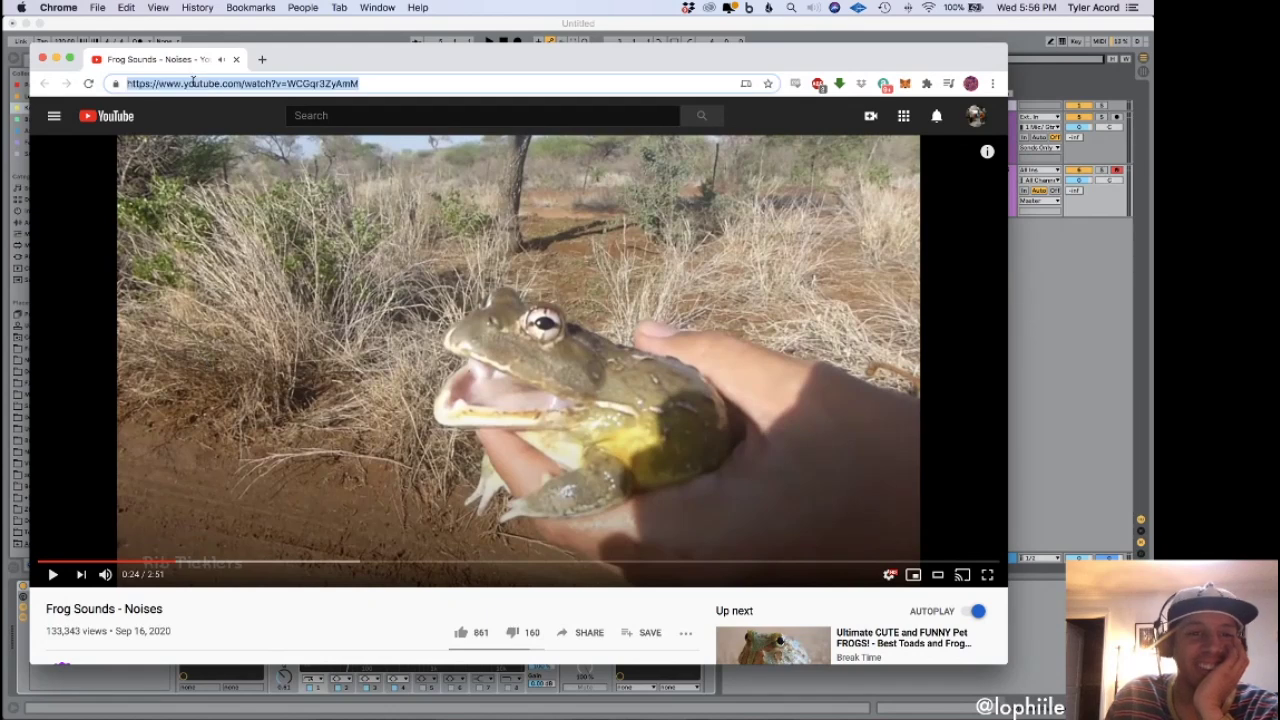
pyautogui.click(262, 59)
pyautogui.write('youtube.com')
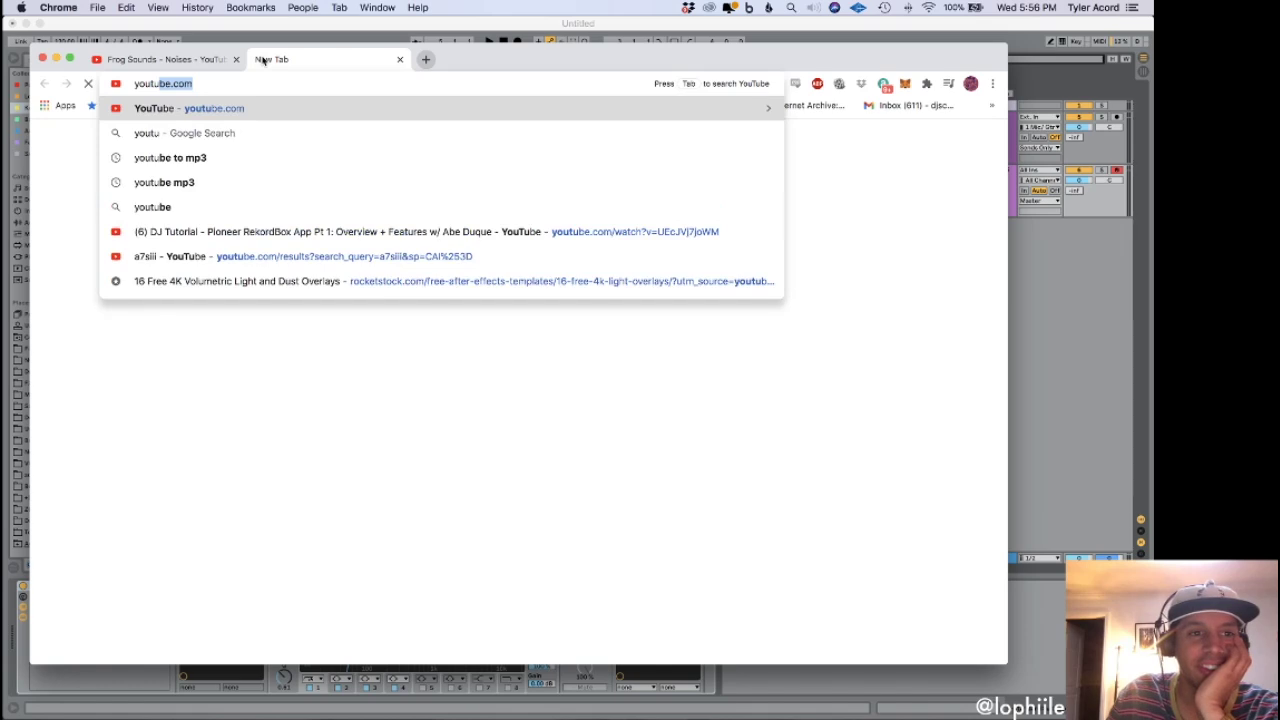
pyautogui.press('BackSpace')
pyautogui.press('BackSpace')
pyautogui.press('BackSpace')
pyautogui.press('BackSpace')
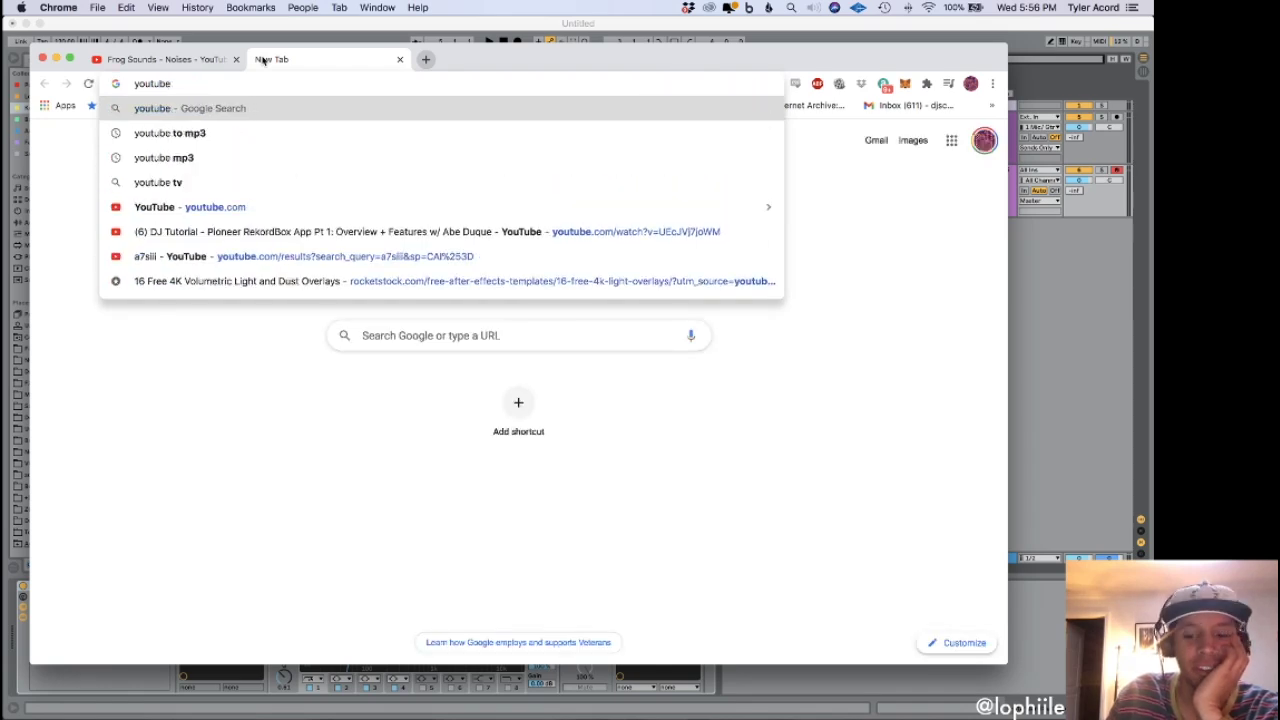
pyautogui.write('to mp')
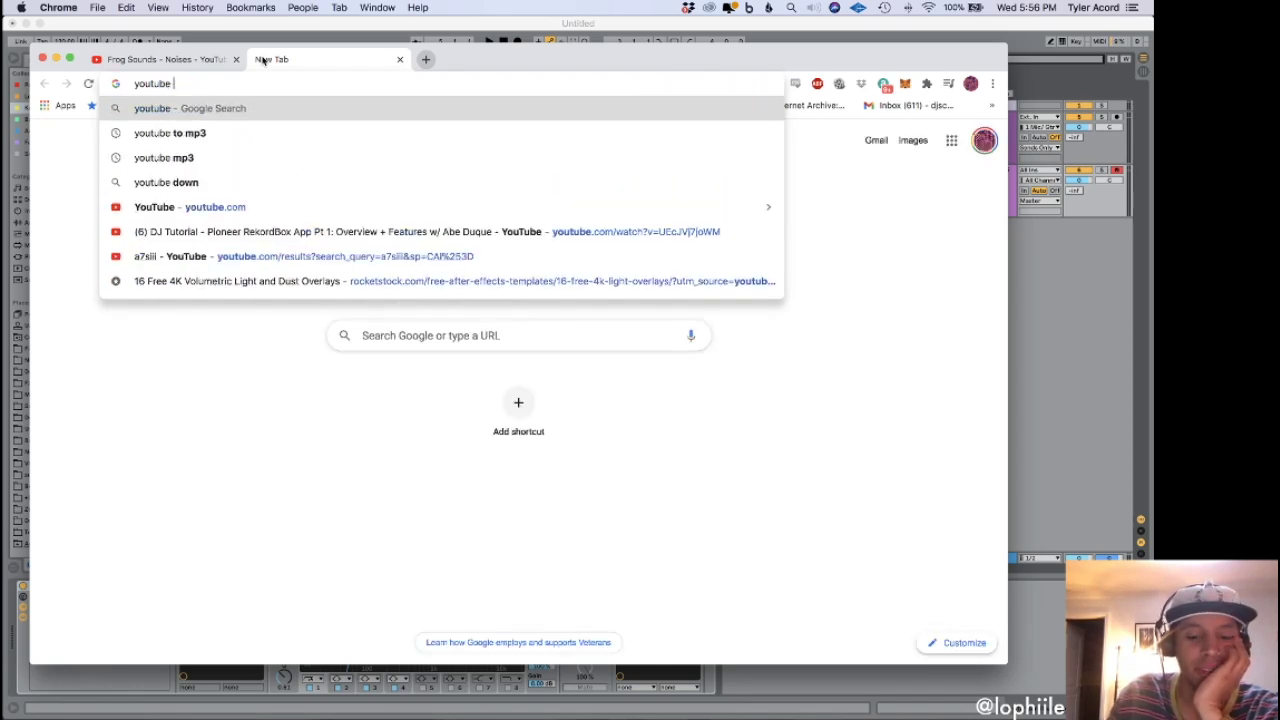
pyautogui.write('3')
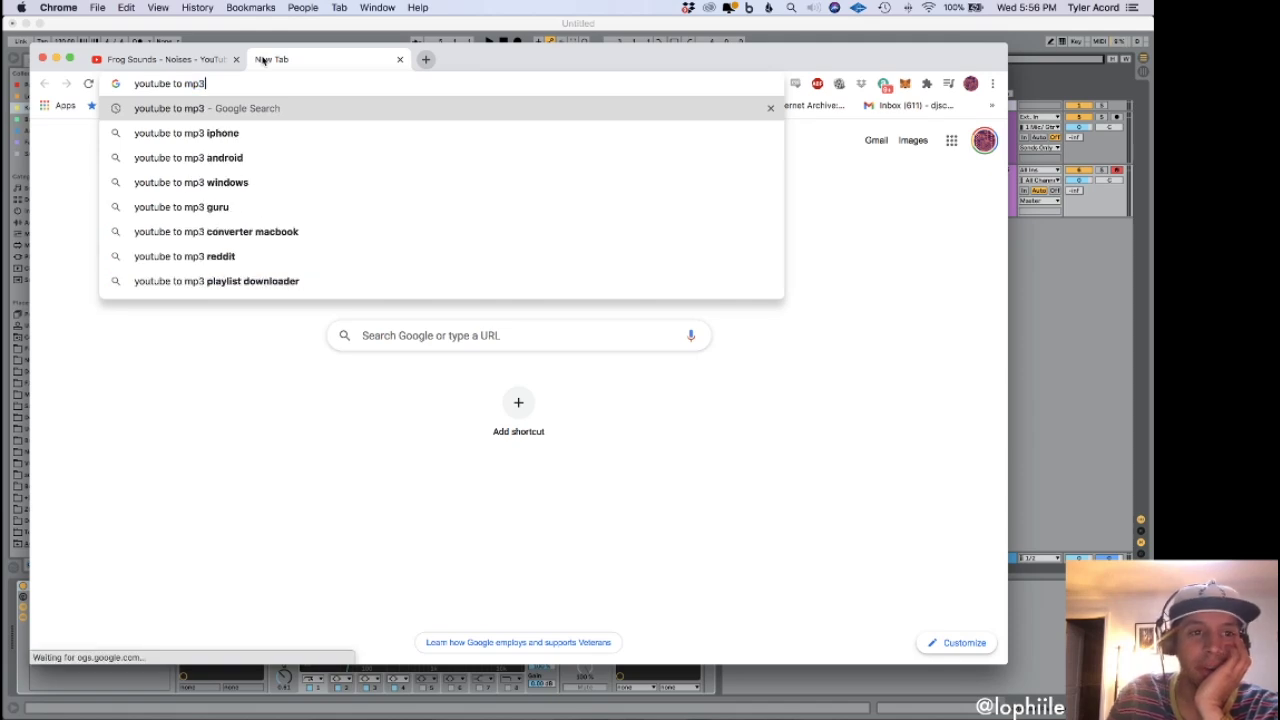
pyautogui.press('Return')
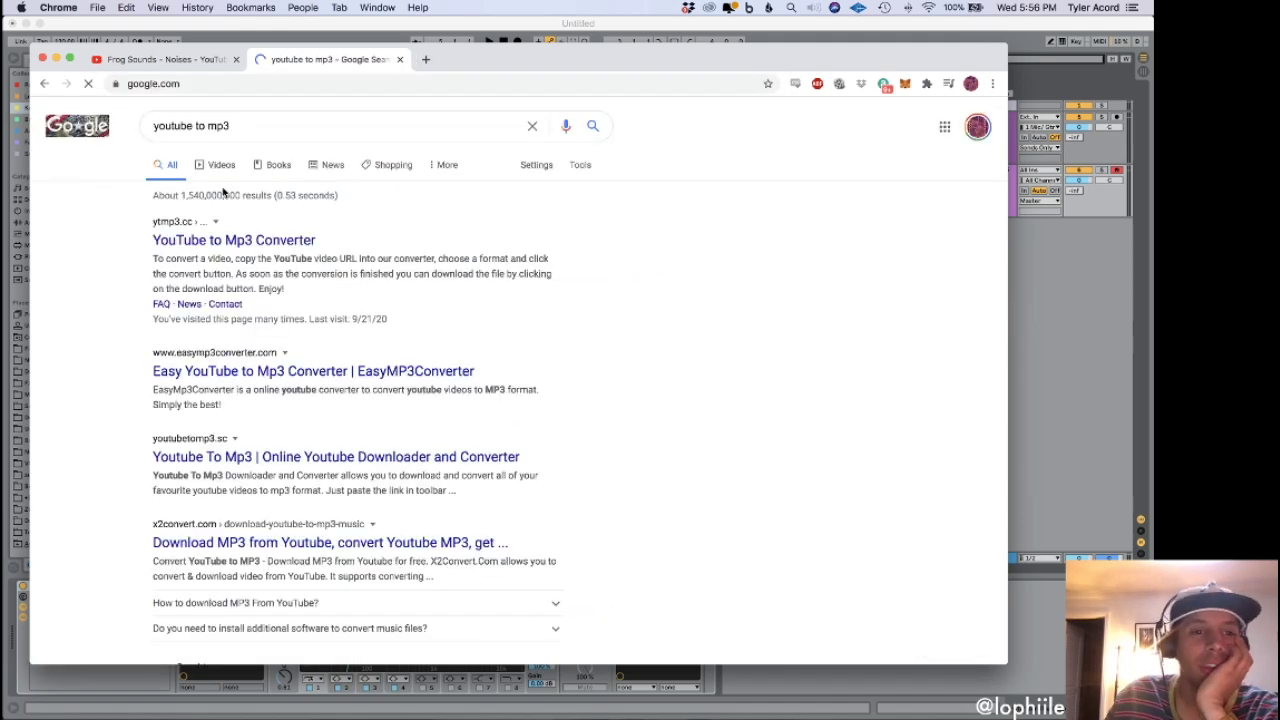
# Try to convert and download the copied frog video link with EasyMP3Converter, closing the pop-up tab it spawns.
pyautogui.scroll(-1, 366, 421)
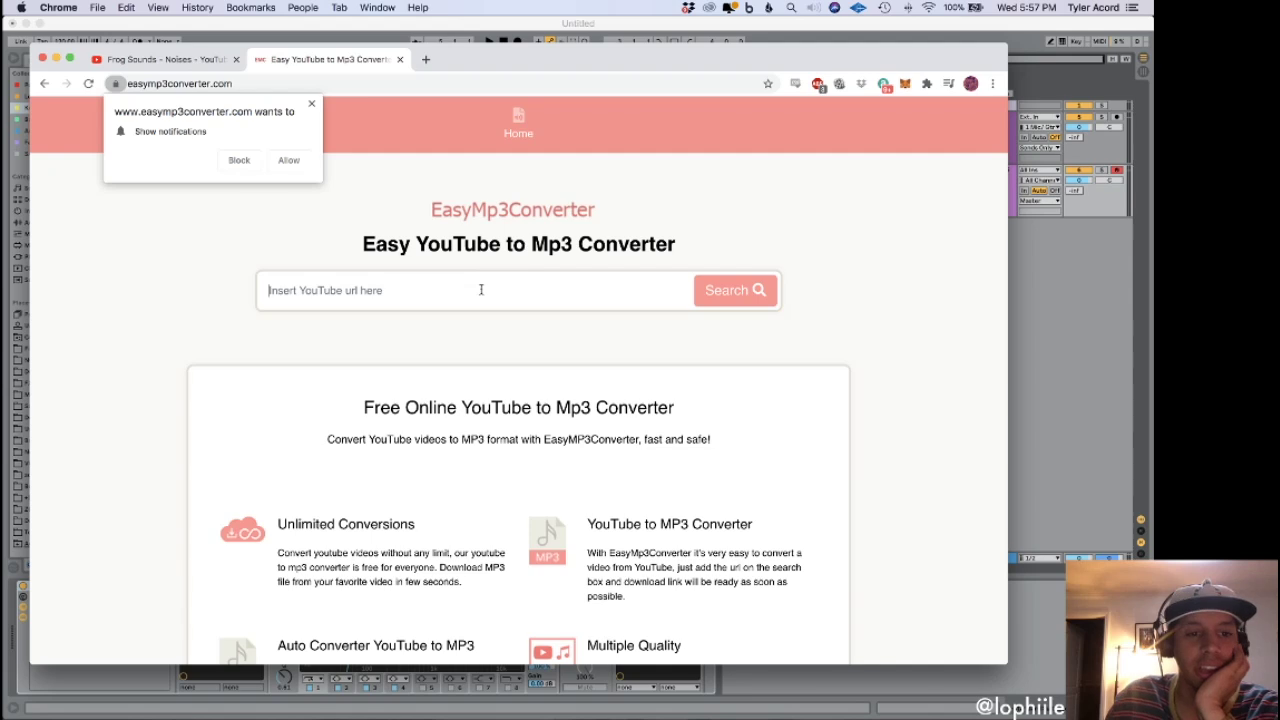
pyautogui.click(481, 289)
pyautogui.press('cmd+v')
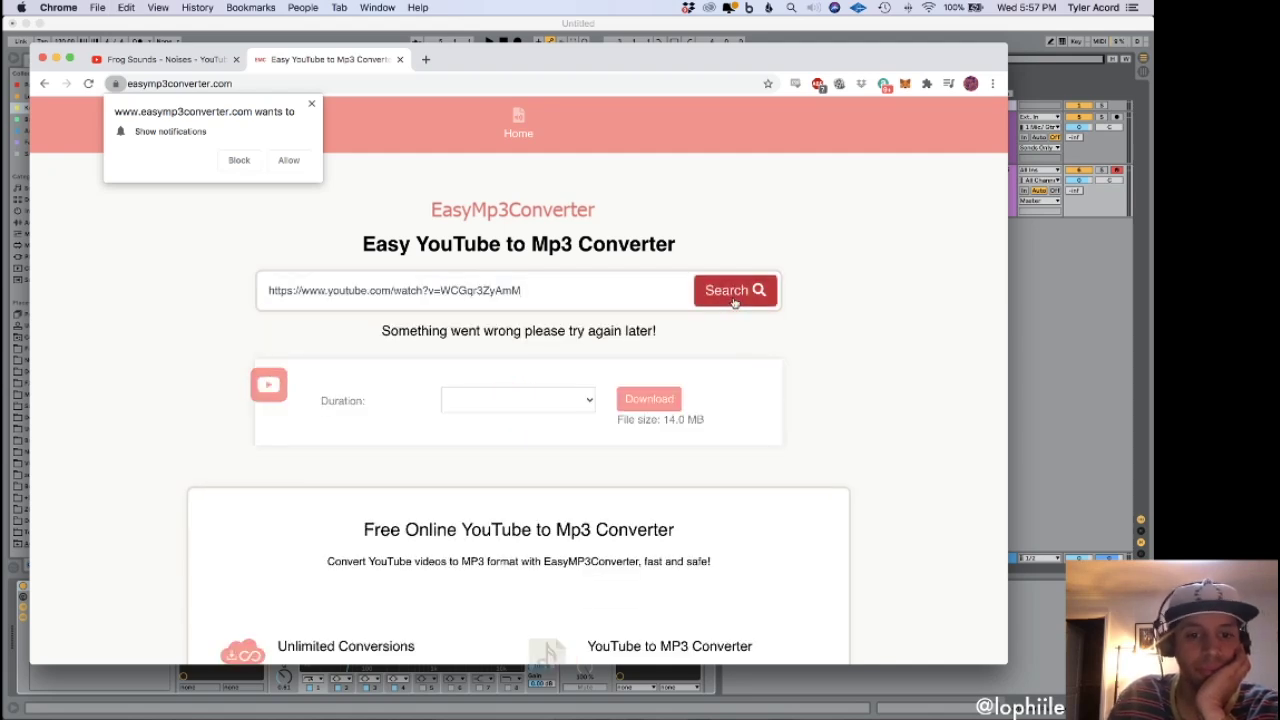
pyautogui.click(640, 399)
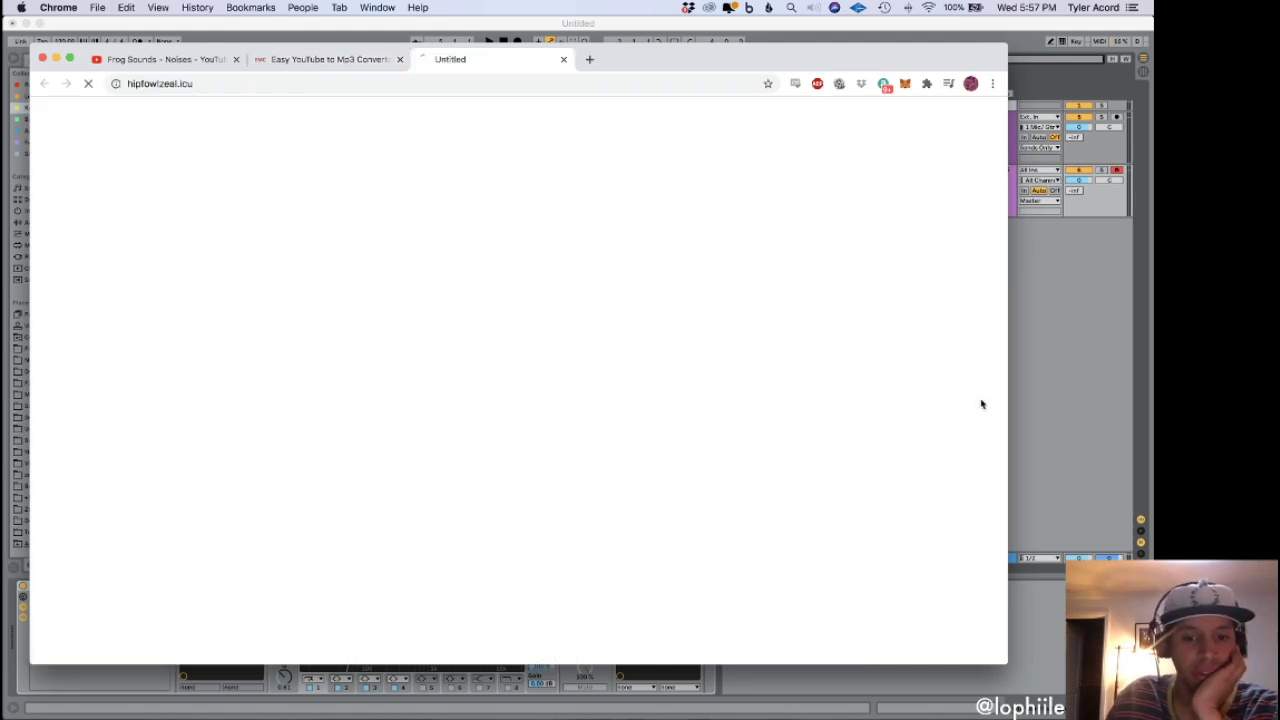
pyautogui.click(563, 59)
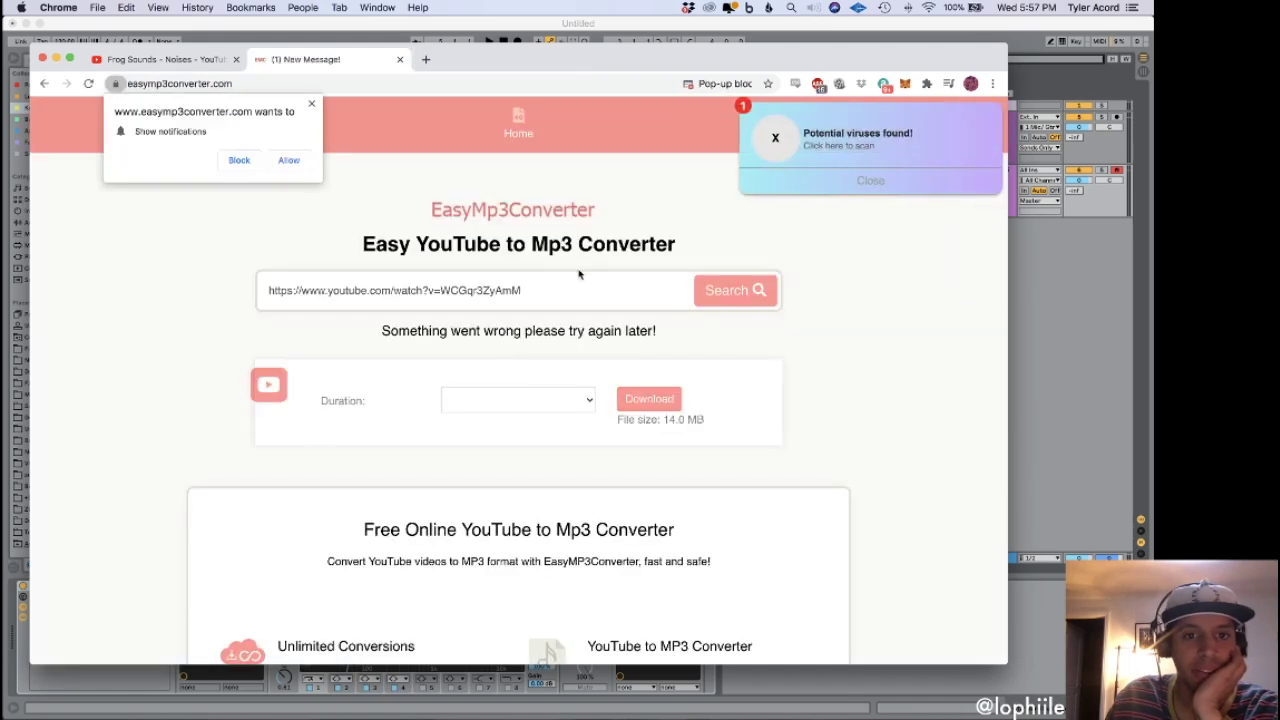
# Return to the search results, open ytmp3.cc and convert the Frog Sounds - Noises video link to mp3.
pyautogui.click(44, 85)
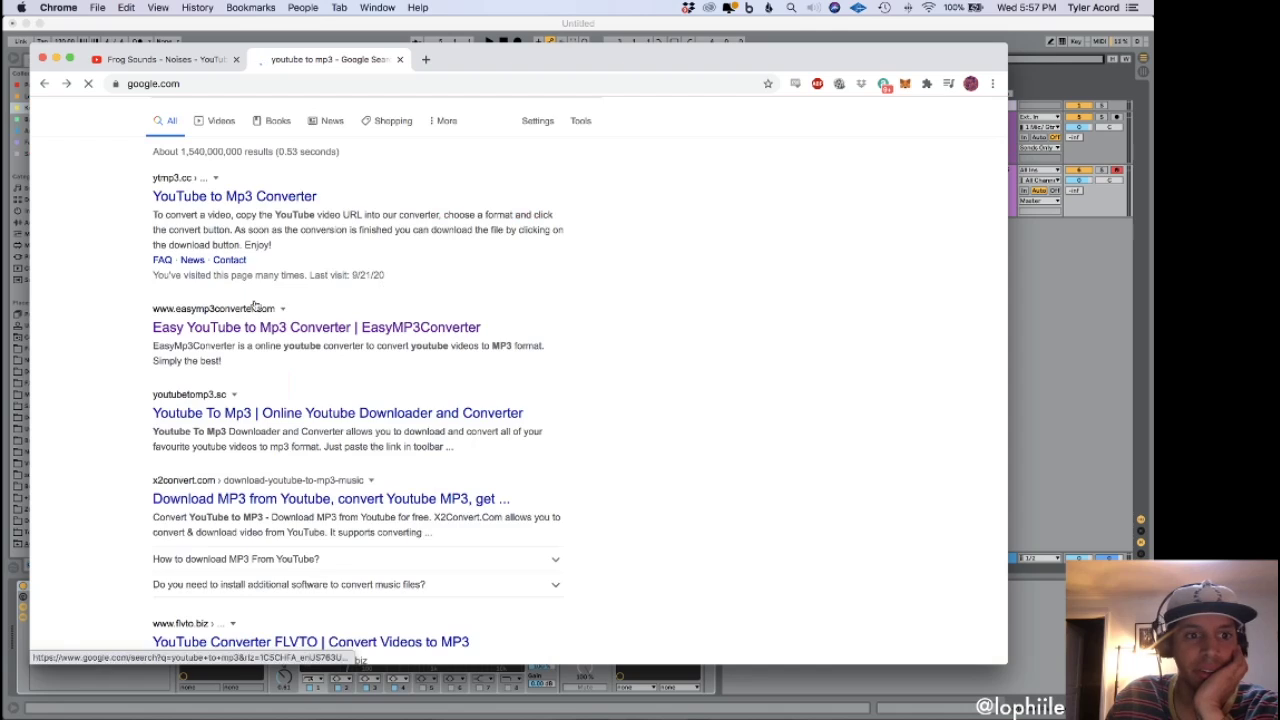
pyautogui.click(240, 202)
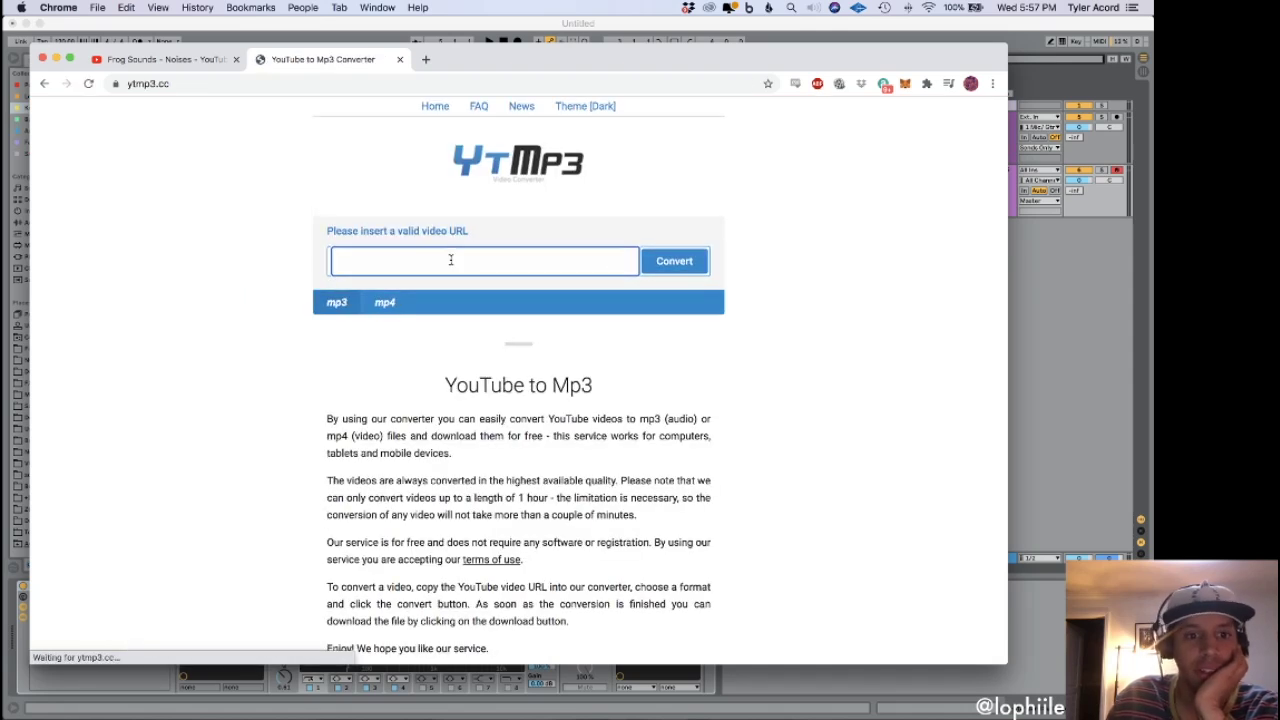
pyautogui.write('https://www.youtube.com/watch?v=WCGqr3ZyAmM')
pyautogui.click(659, 262)
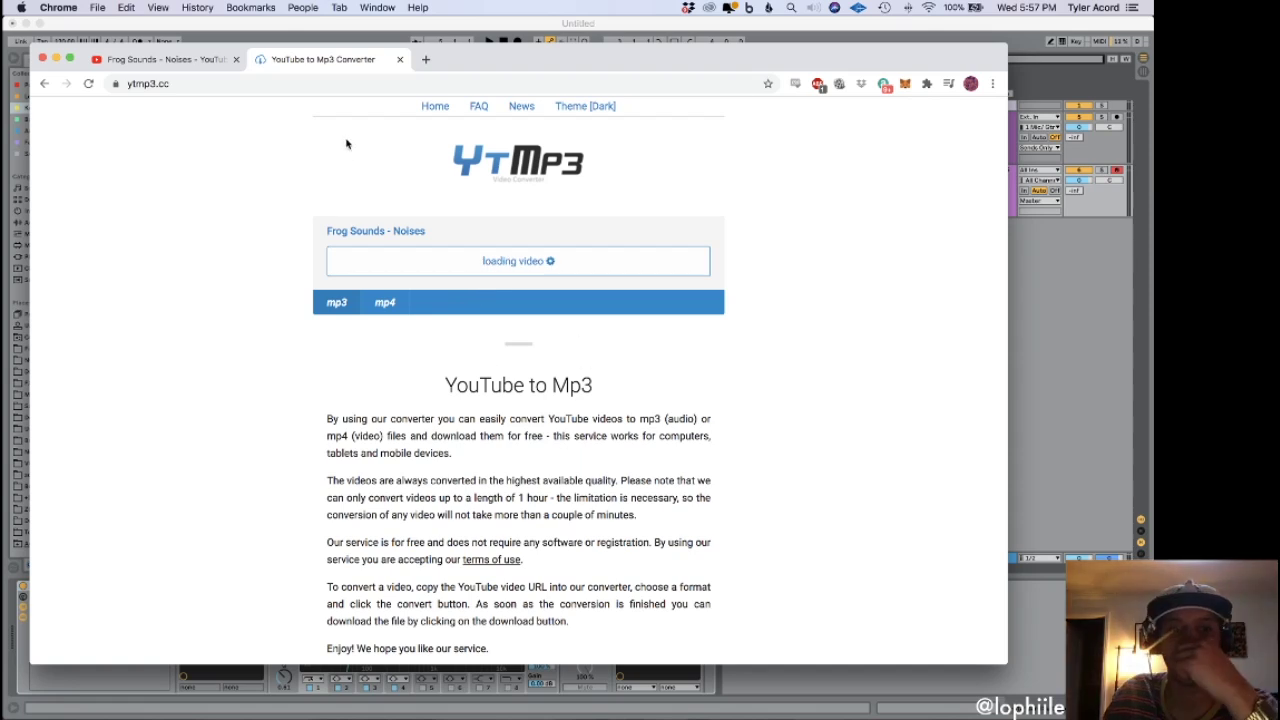
# Check the send-me-da-samples channel in Discord for new sample links, and return to the converter page.
pyautogui.moveTo(630, 696)
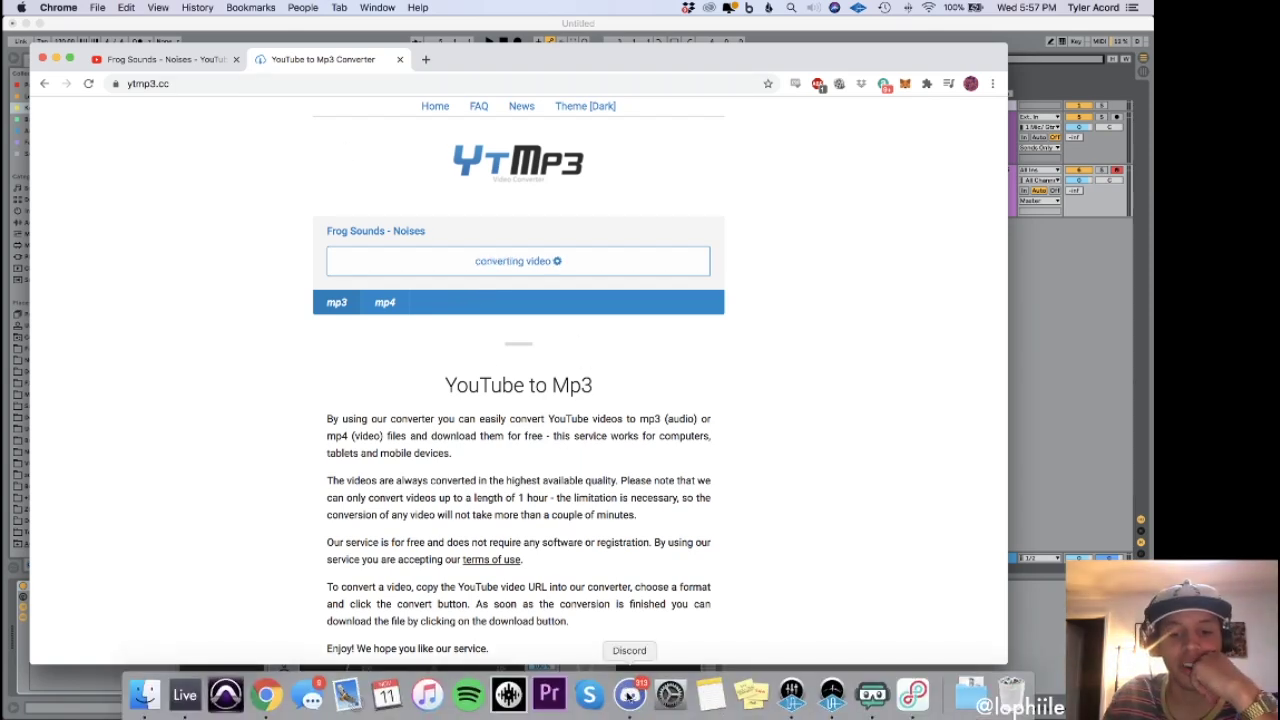
pyautogui.click(629, 693)
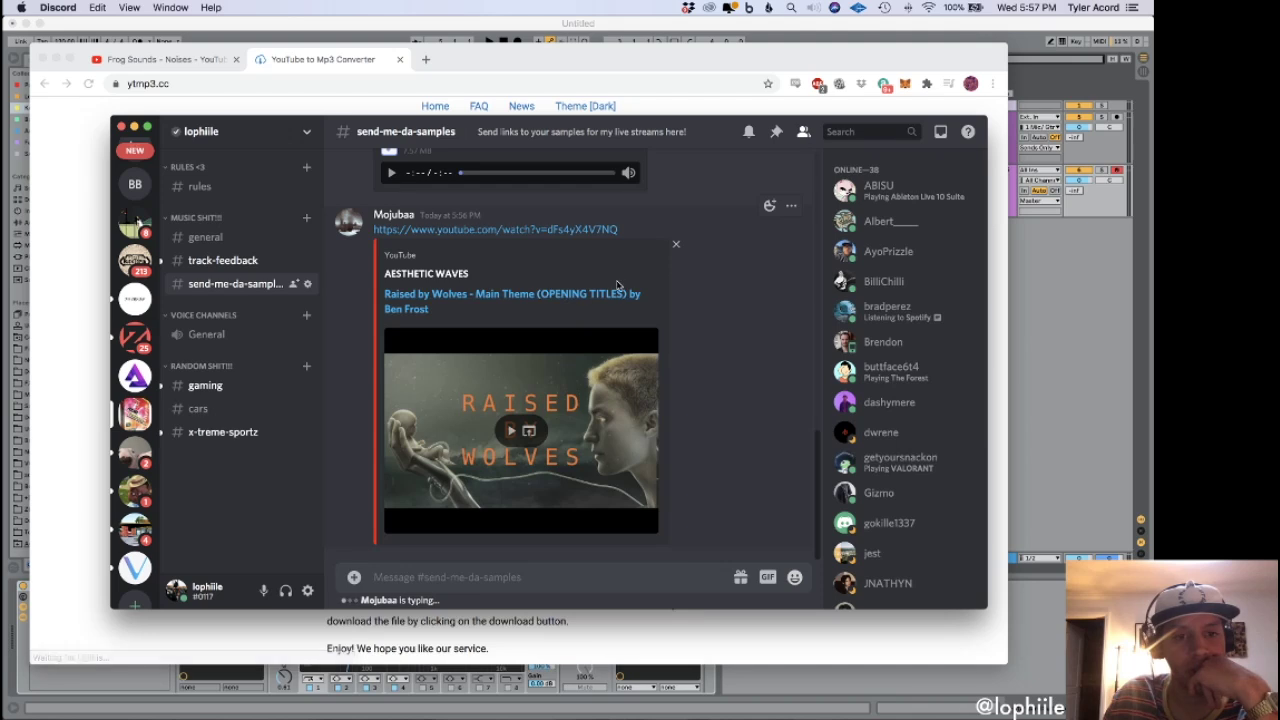
pyautogui.click(53, 268)
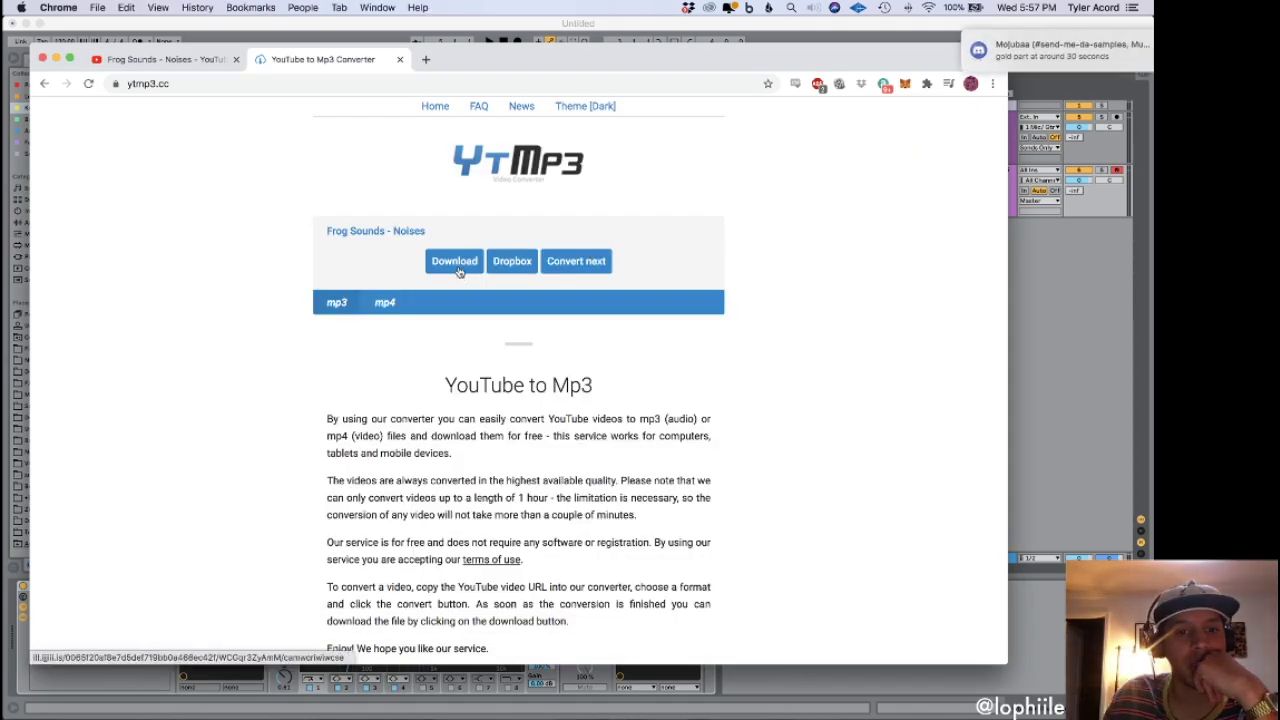
# Download the converted Frog Sounds mp3 and reveal the file in Finder.
pyautogui.click(459, 270)
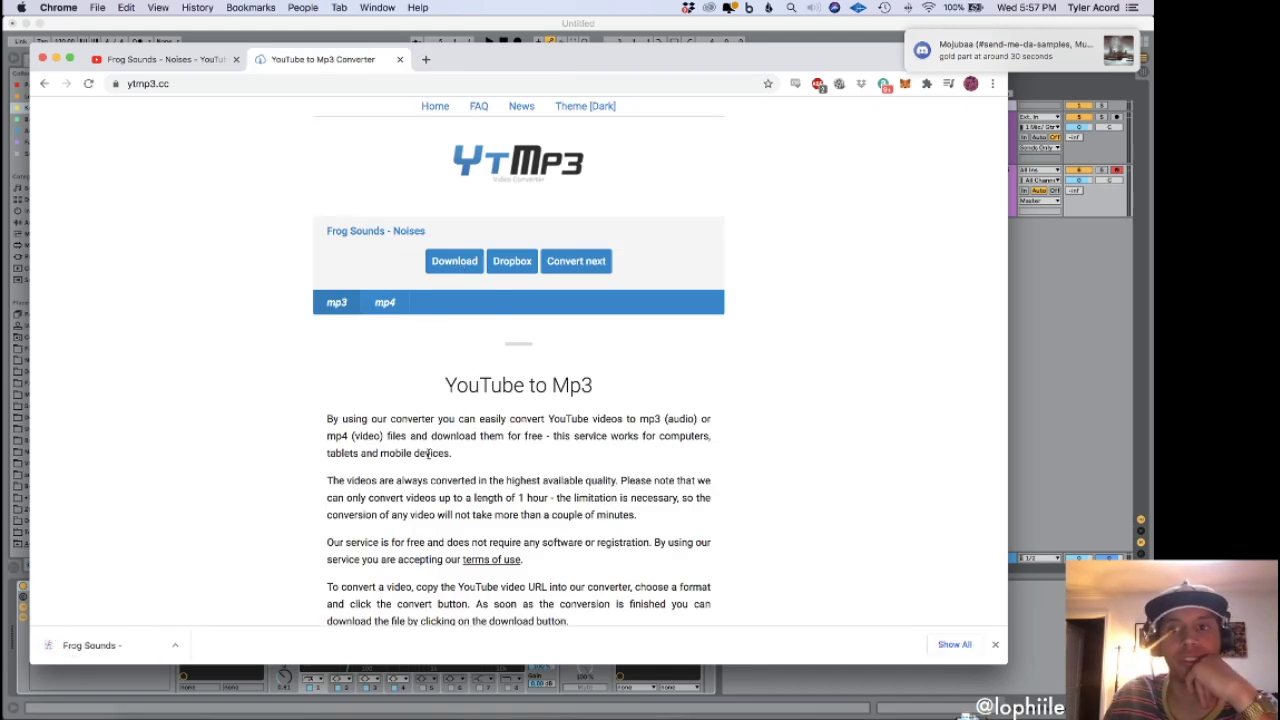
pyautogui.click(175, 645)
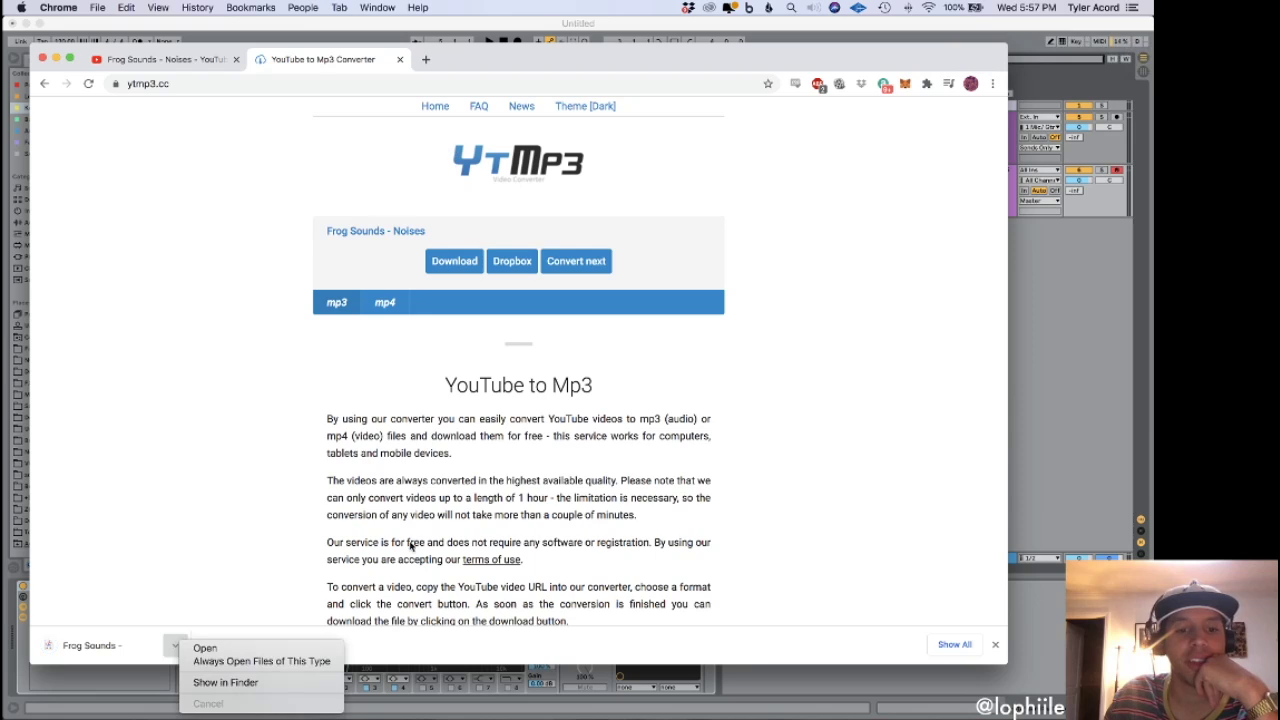
pyautogui.click(290, 686)
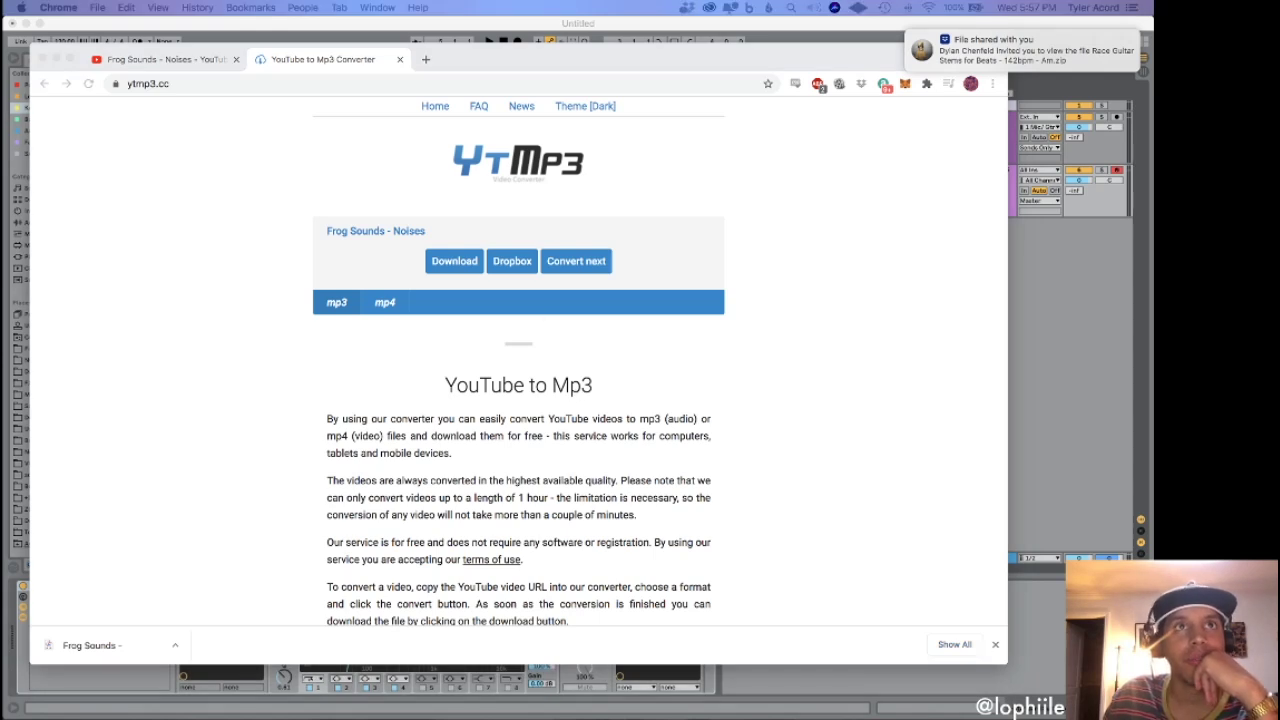
# Minimize the browser, switch to Ableton Live and import the Frog Sounds file onto a new audio track at bar 9.
pyautogui.click(56, 59)
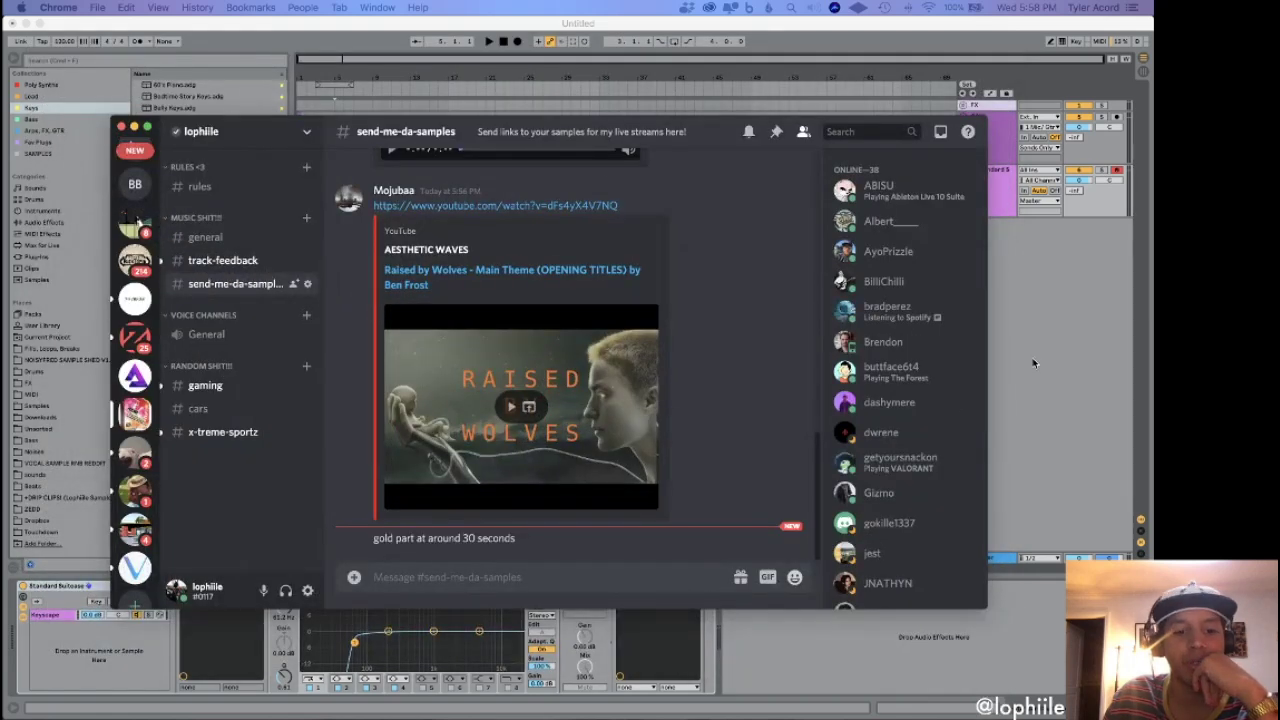
pyautogui.click(1040, 343)
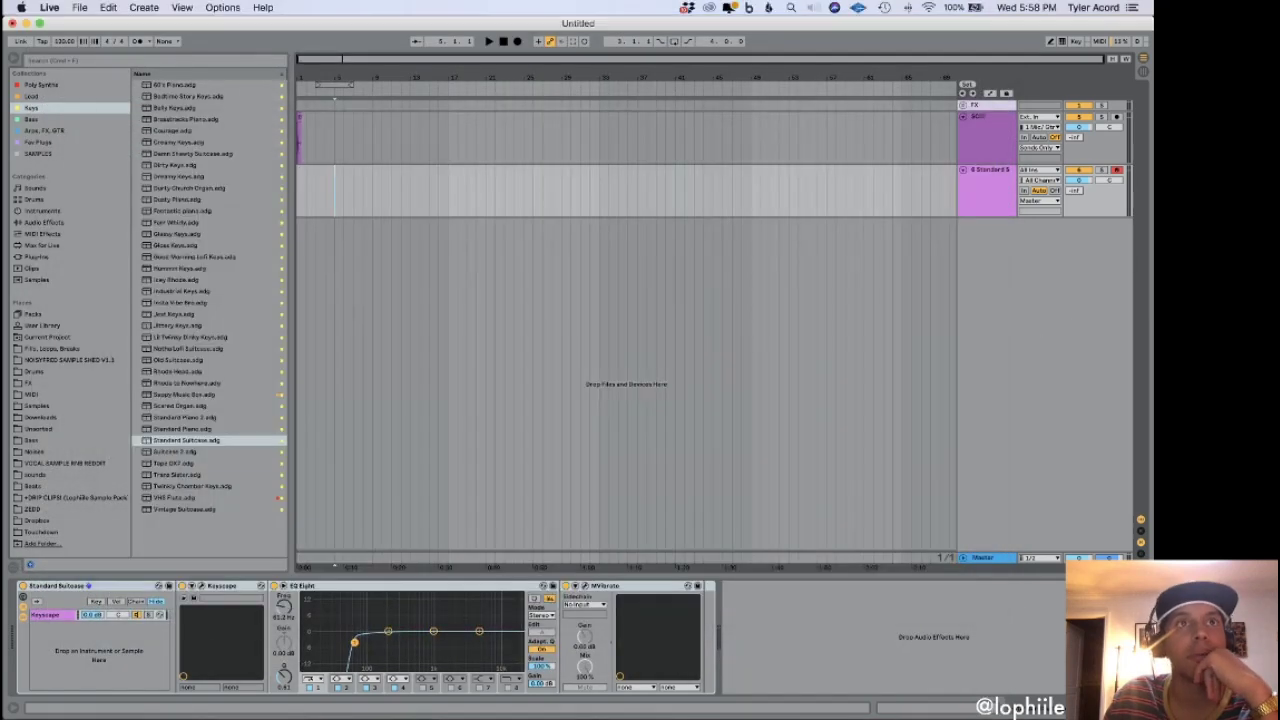
pyautogui.moveTo(520, 125); pyautogui.dragTo(276, 257)
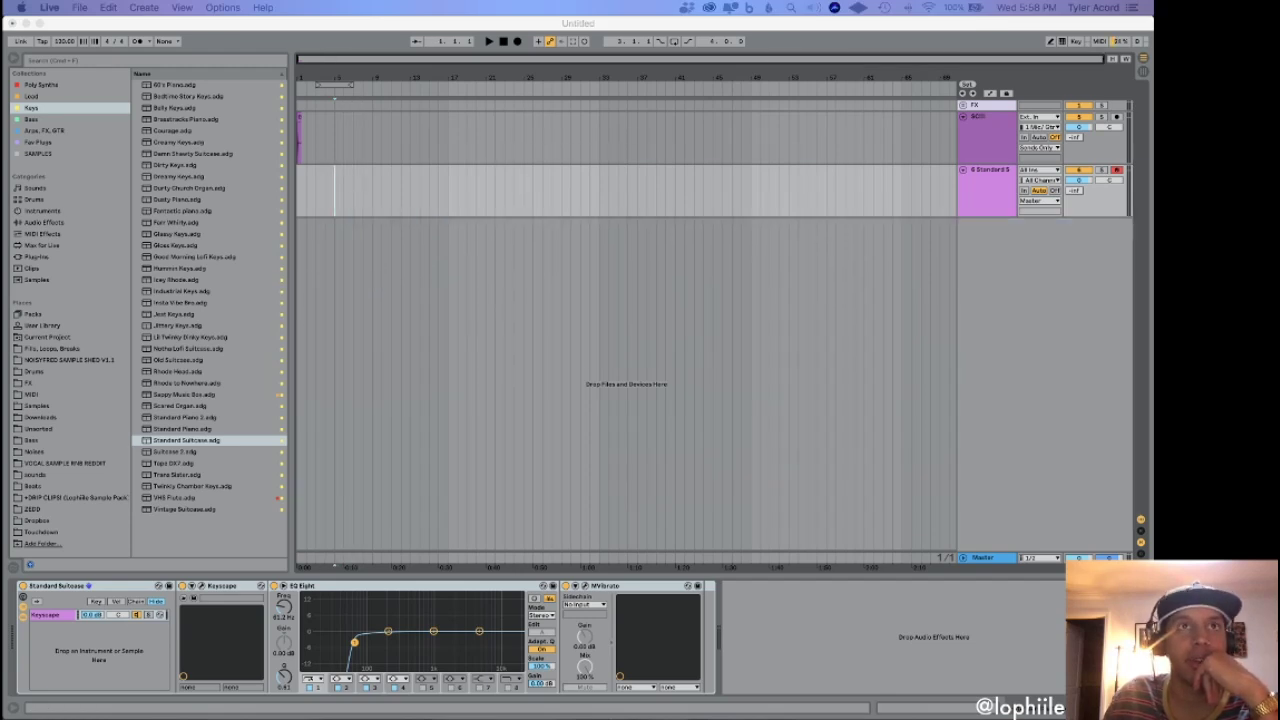
pyautogui.moveTo(450, 235); pyautogui.dragTo(442, 294)
pyautogui.moveTo(378, 293); pyautogui.dragTo(443, 243)
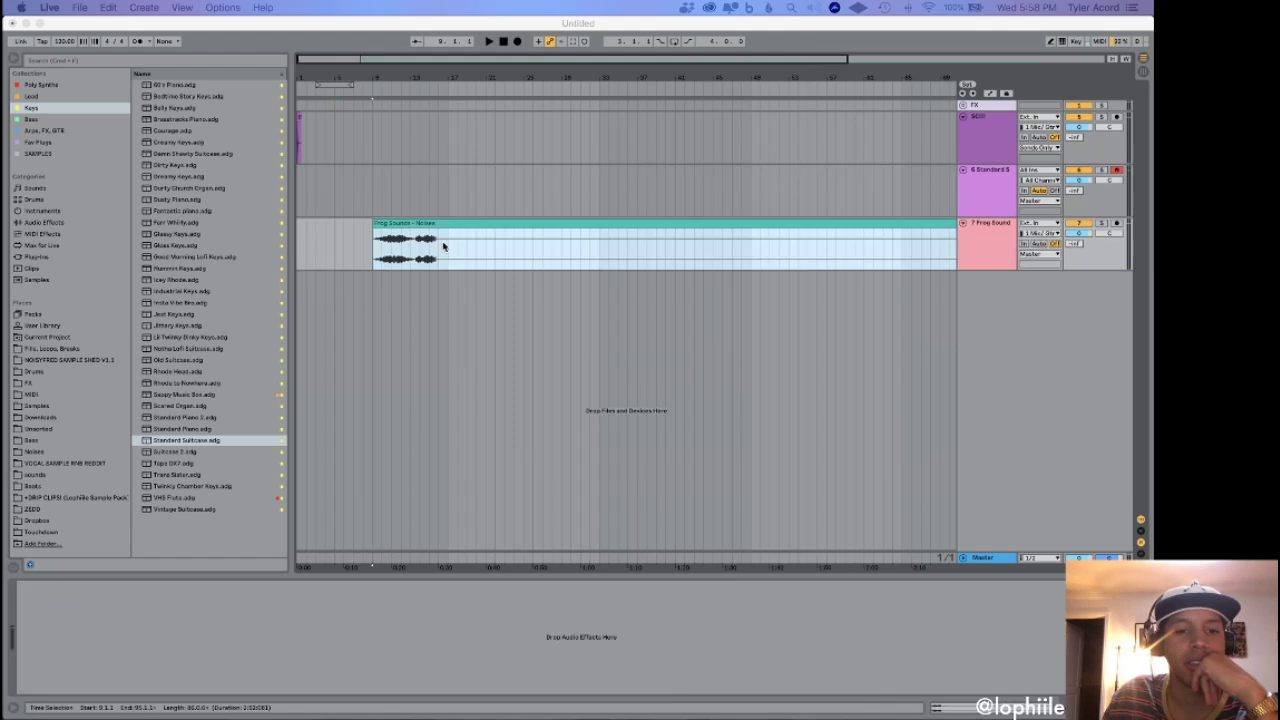
# Audition the frog clip and place the insert marker at the start of the long croak in bar 20.
pyautogui.press('space')
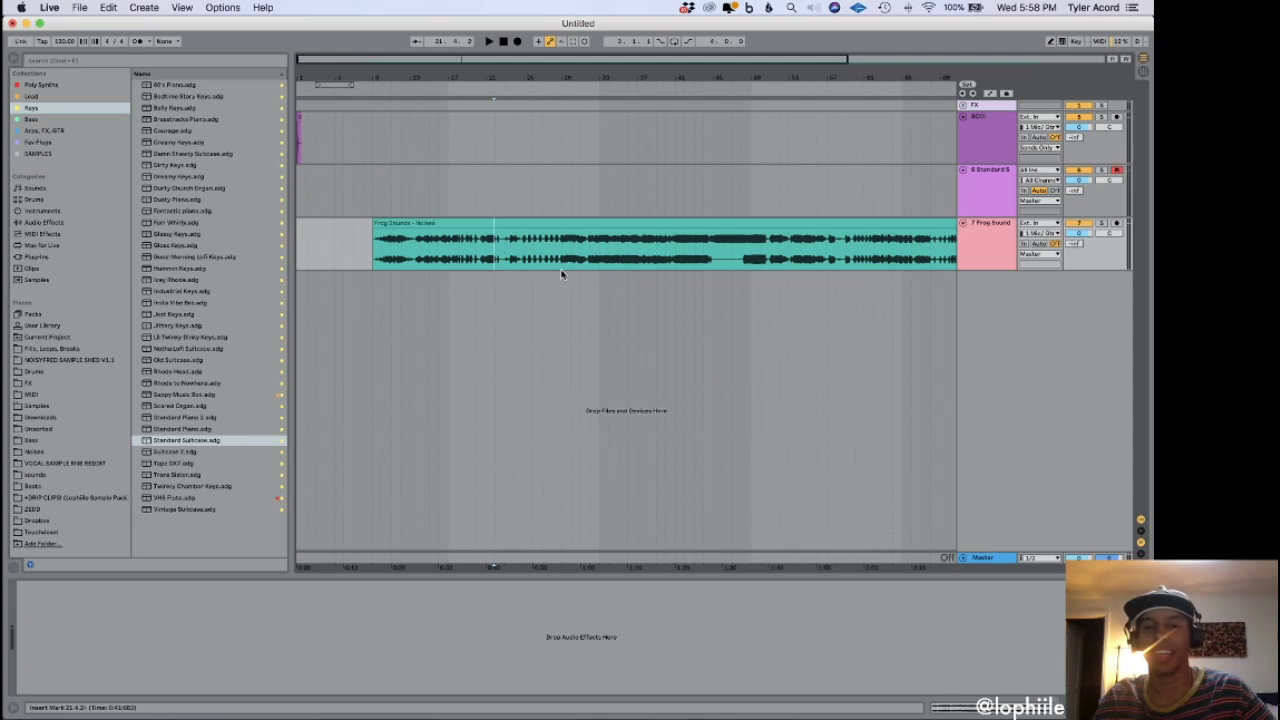
pyautogui.scroll(6, 484, 258)
pyautogui.press('space')
pyautogui.press('space')
pyautogui.click(474, 260)
pyautogui.press('space')
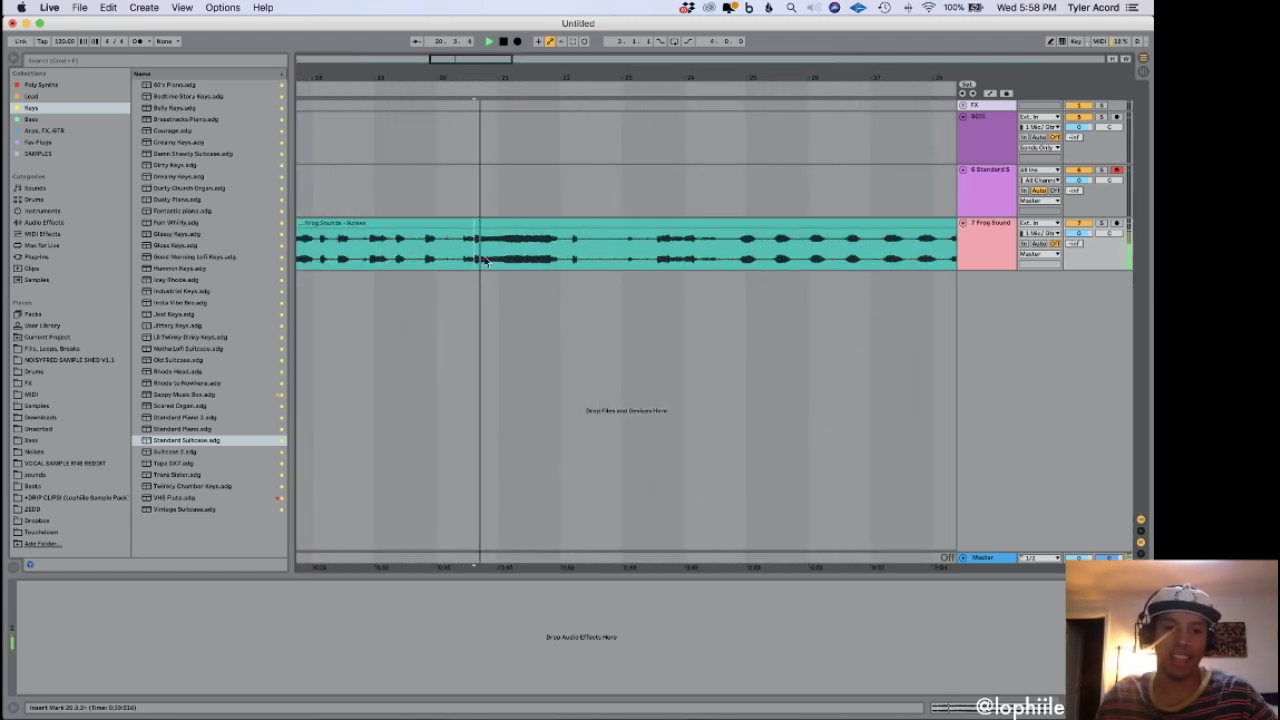
pyautogui.press('space')
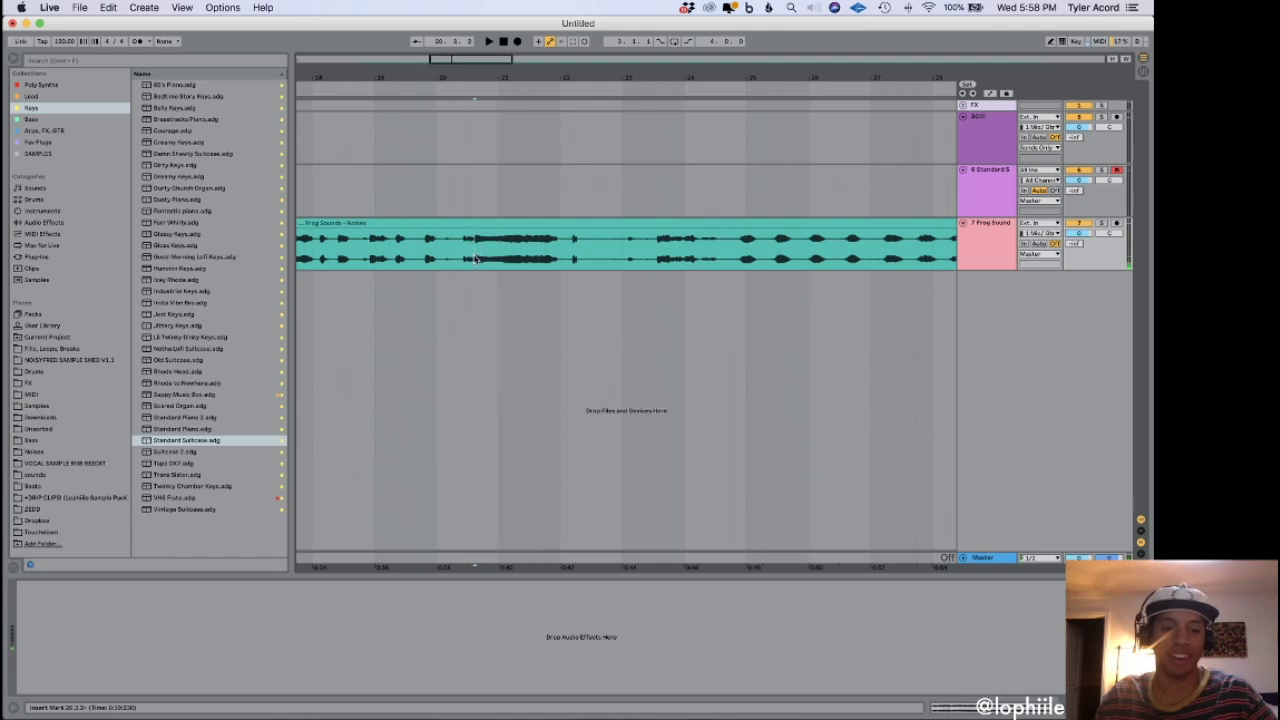
# Split the frog clip at both ends of the long croak in bars 20 to 21 and delete the audio before and after it.
pyautogui.press('super+e')
pyautogui.click(460, 224)
pyautogui.press('Delete')
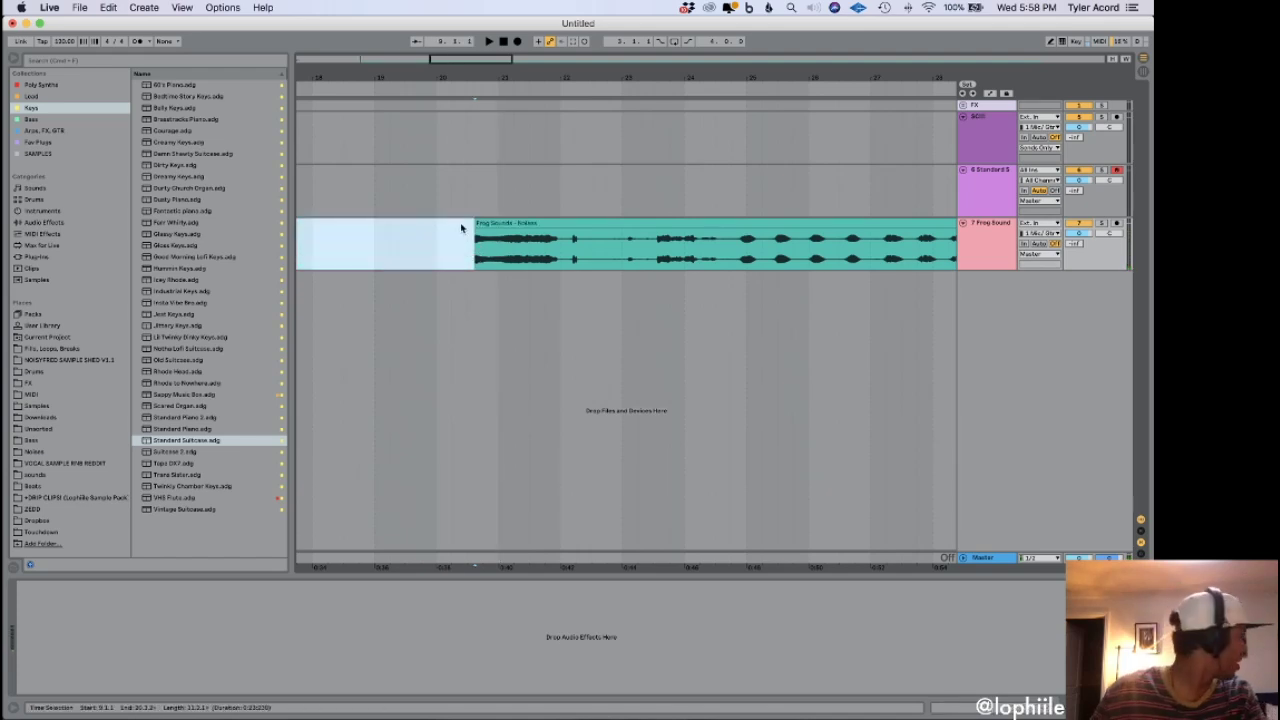
pyautogui.click(545, 259)
pyautogui.press('super+e')
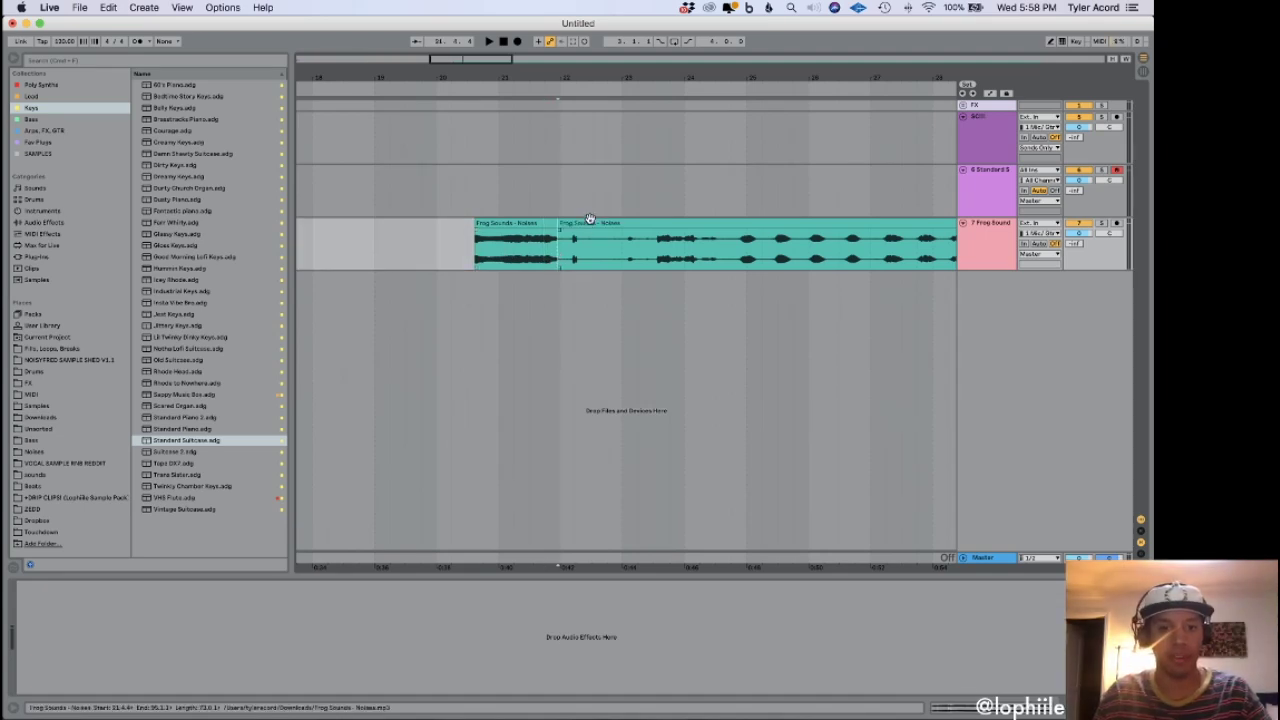
pyautogui.click(590, 223)
pyautogui.press('Delete')
# Consolidate the trimmed croak clip on the frog sound track into its own sample.
pyautogui.click(981, 252)
pyautogui.click(509, 225)
pyautogui.press('super+c')
pyautogui.press('super+h')
pyautogui.moveTo(366, 695)
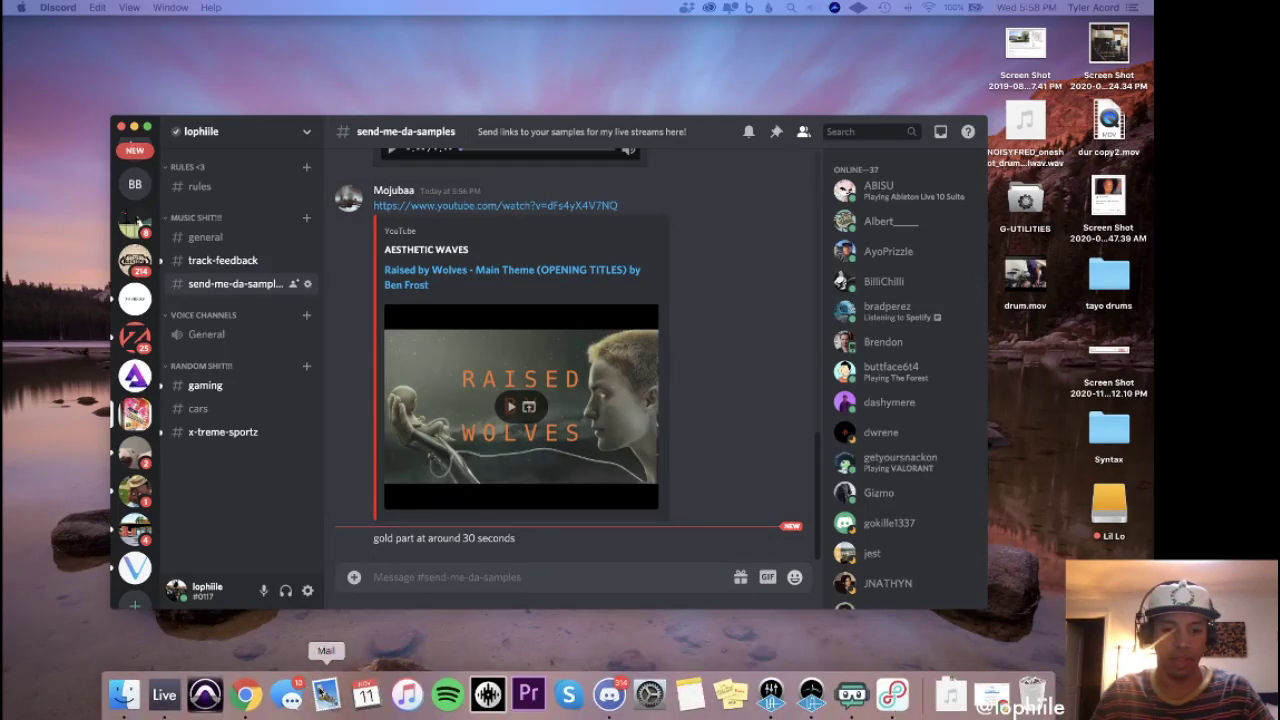
pyautogui.click(164, 695)
pyautogui.click(500, 226)
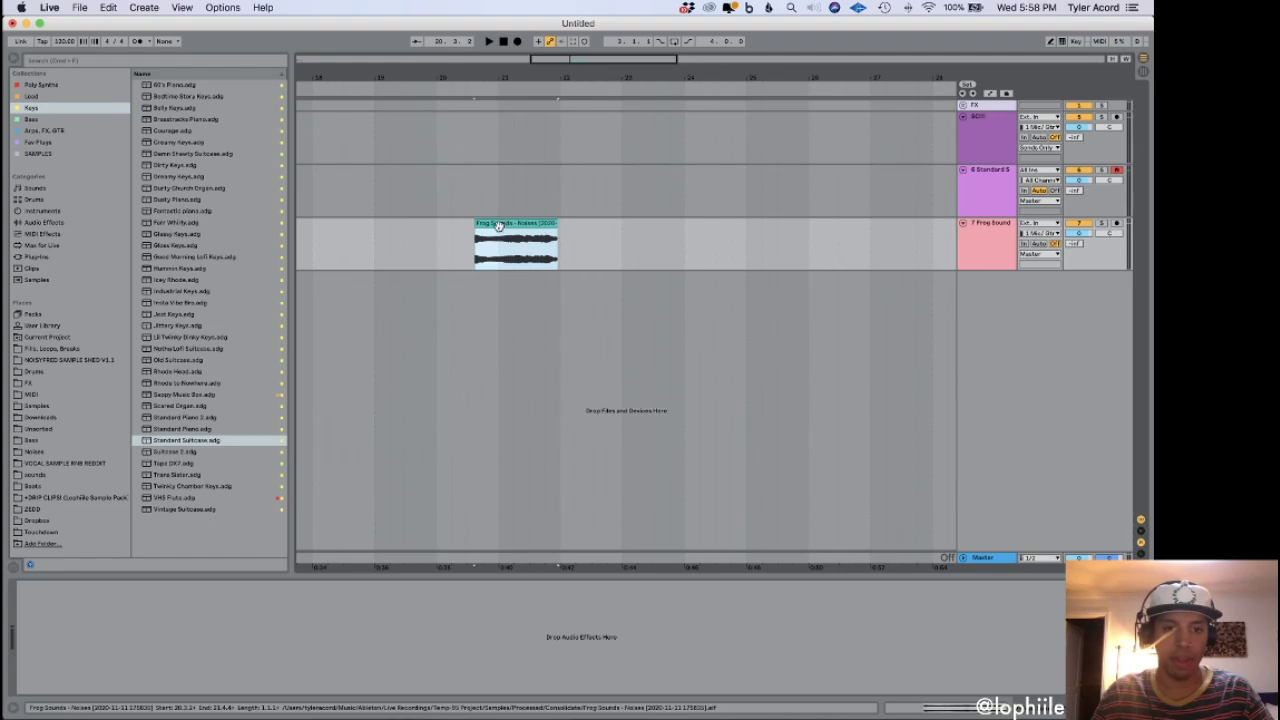
pyautogui.hotkey('ctrl', 'Left')
pyautogui.hotkey('ctrl', 'Right')
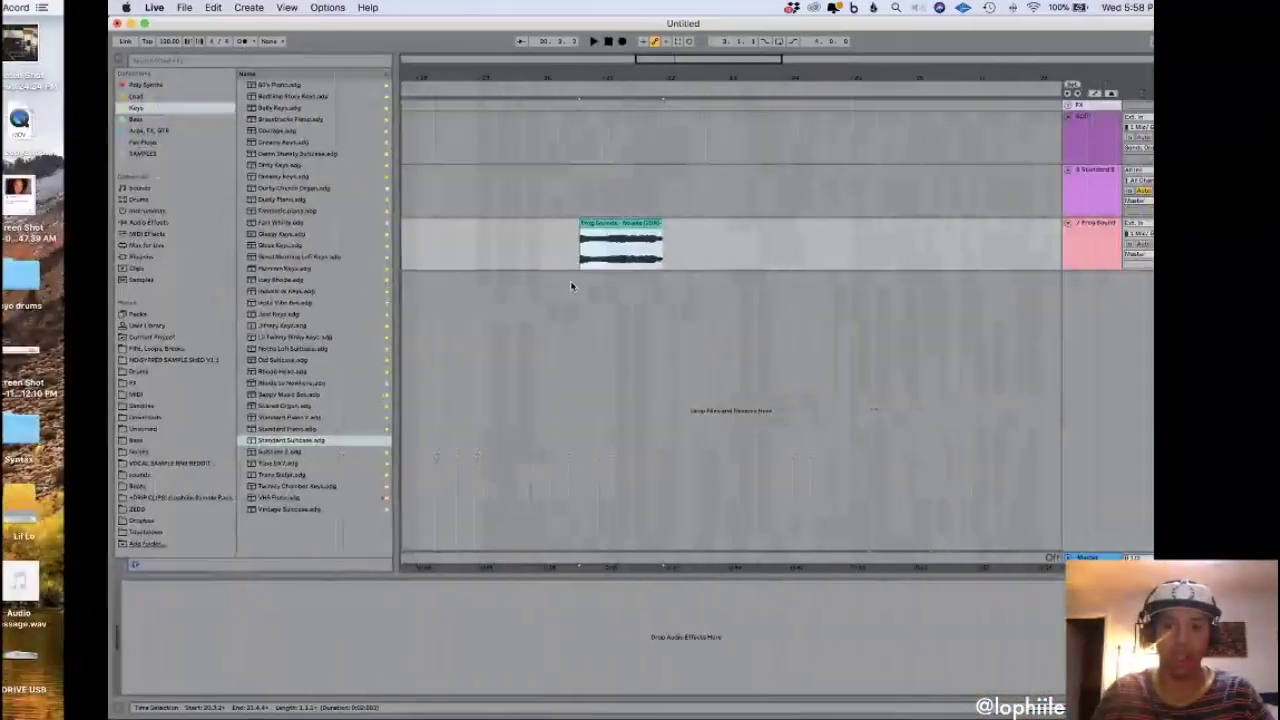
pyautogui.hotkey('ctrl', 'Up')
pyautogui.click(862, 310)
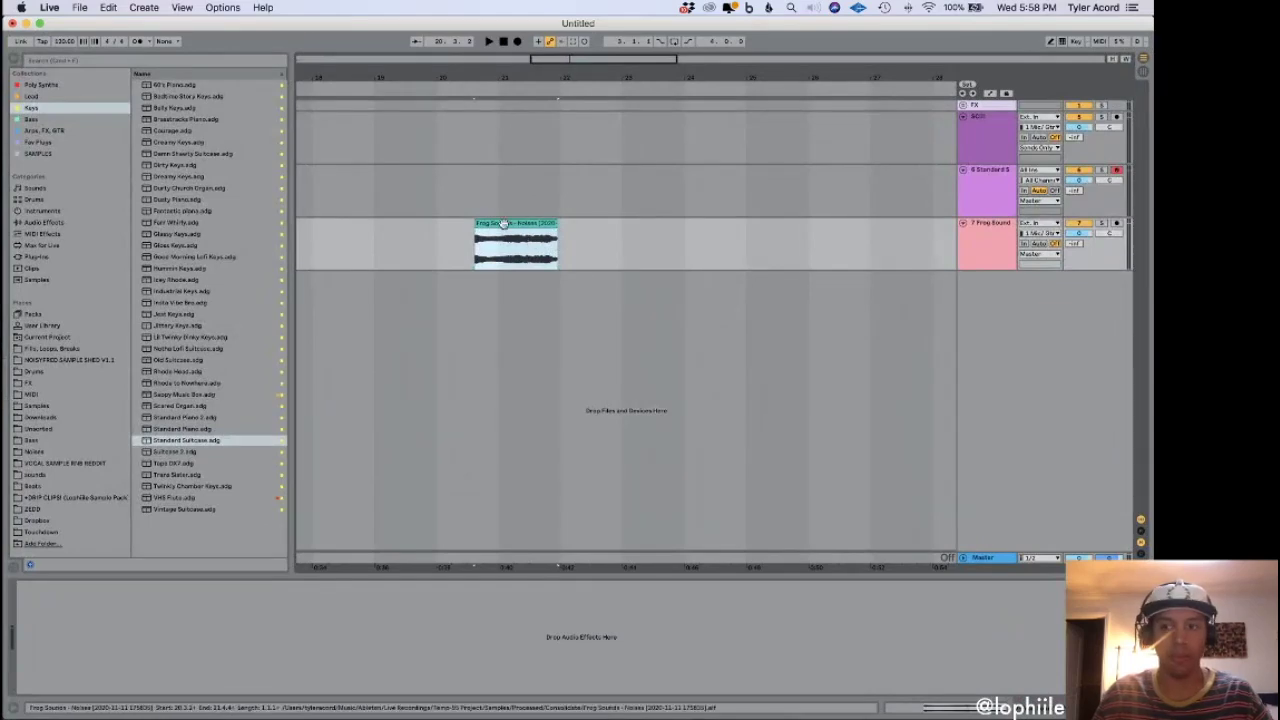
pyautogui.hotkey('ctrl', 'Left')
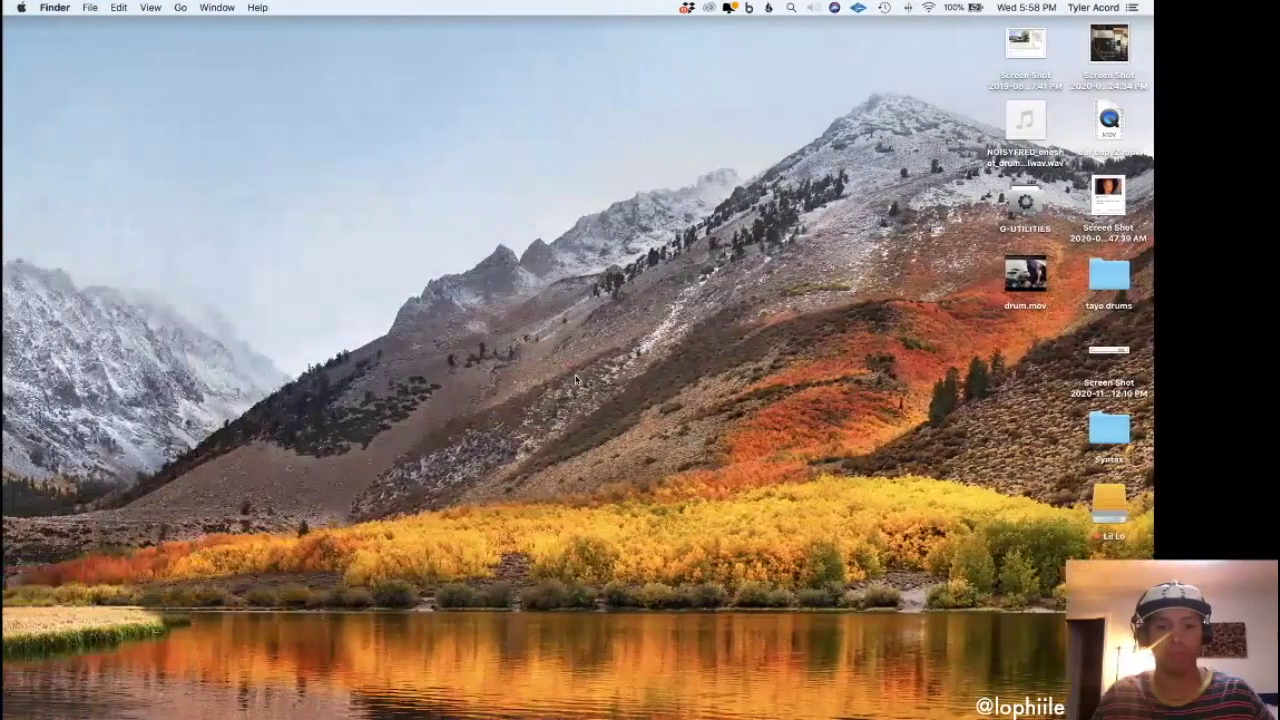
pyautogui.hotkey('ctrl', 'Right')
pyautogui.hotkey('ctrl', 'Left')
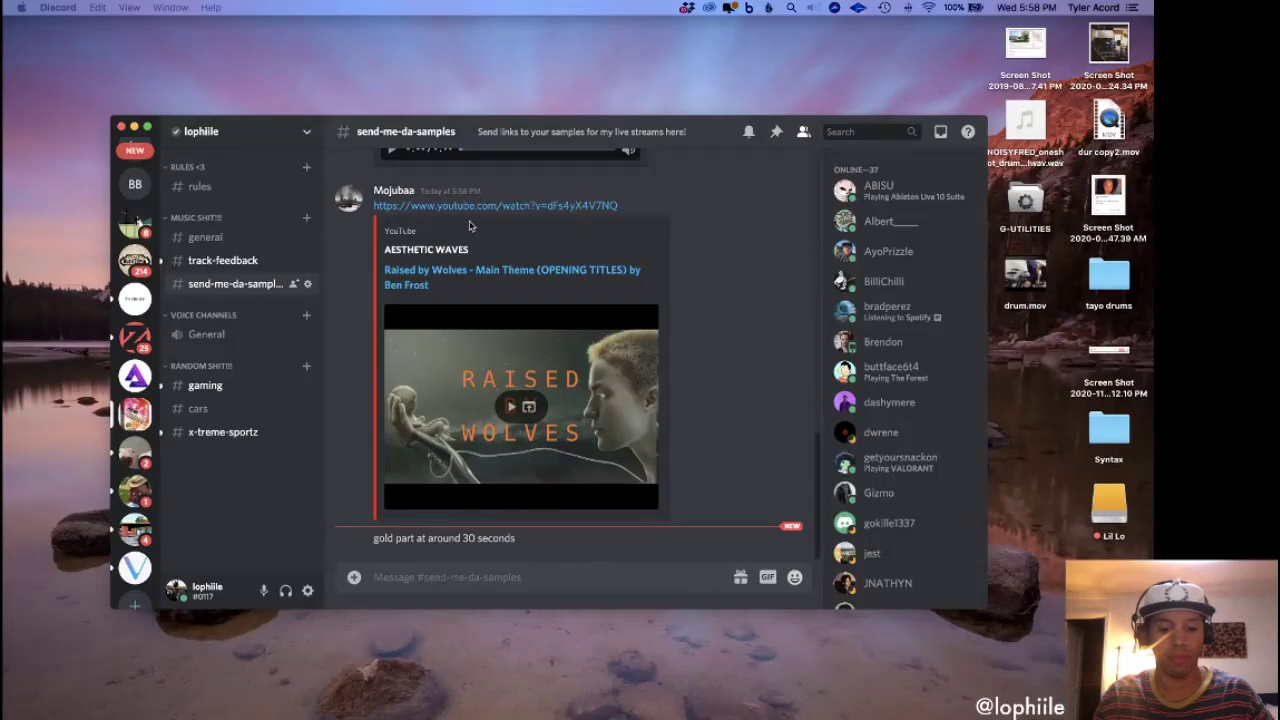
pyautogui.moveTo(407, 703)
pyautogui.click(164, 705)
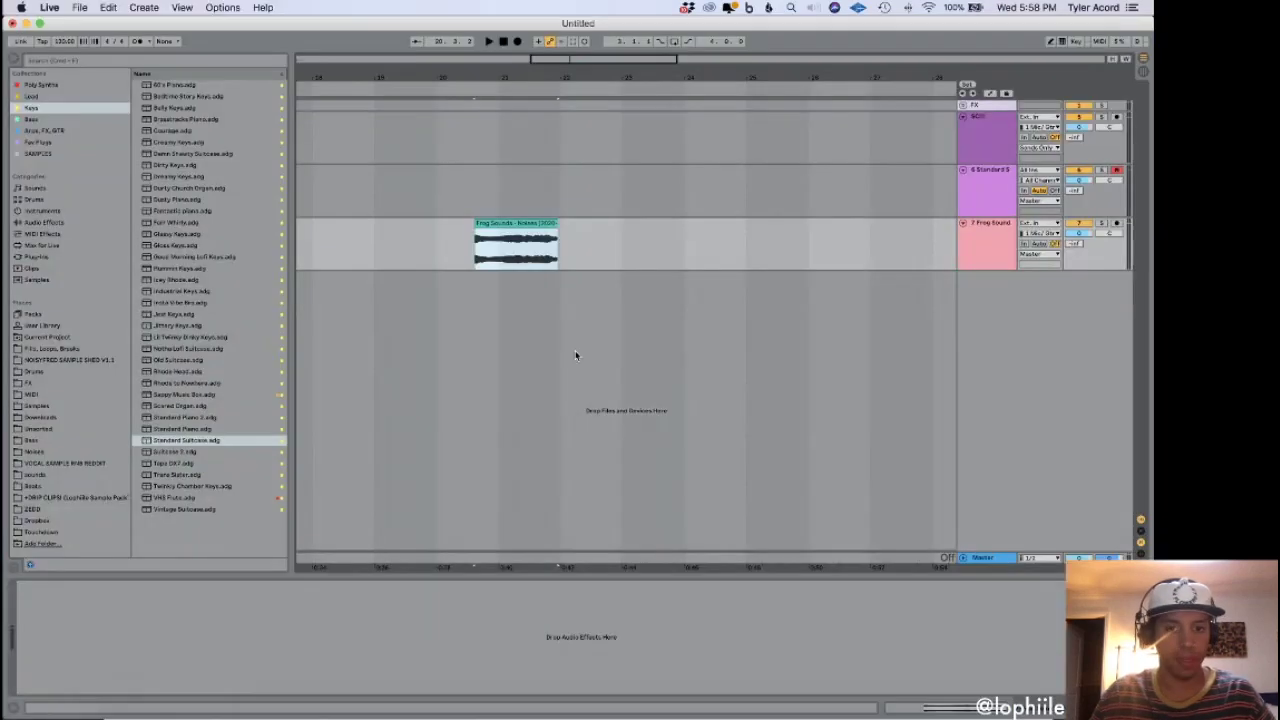
# Quit Live without saving the frog set, delete its temporary project files, and relaunch Live.
pyautogui.hotkey('ctrl', 'Up')
pyautogui.click(720, 251)
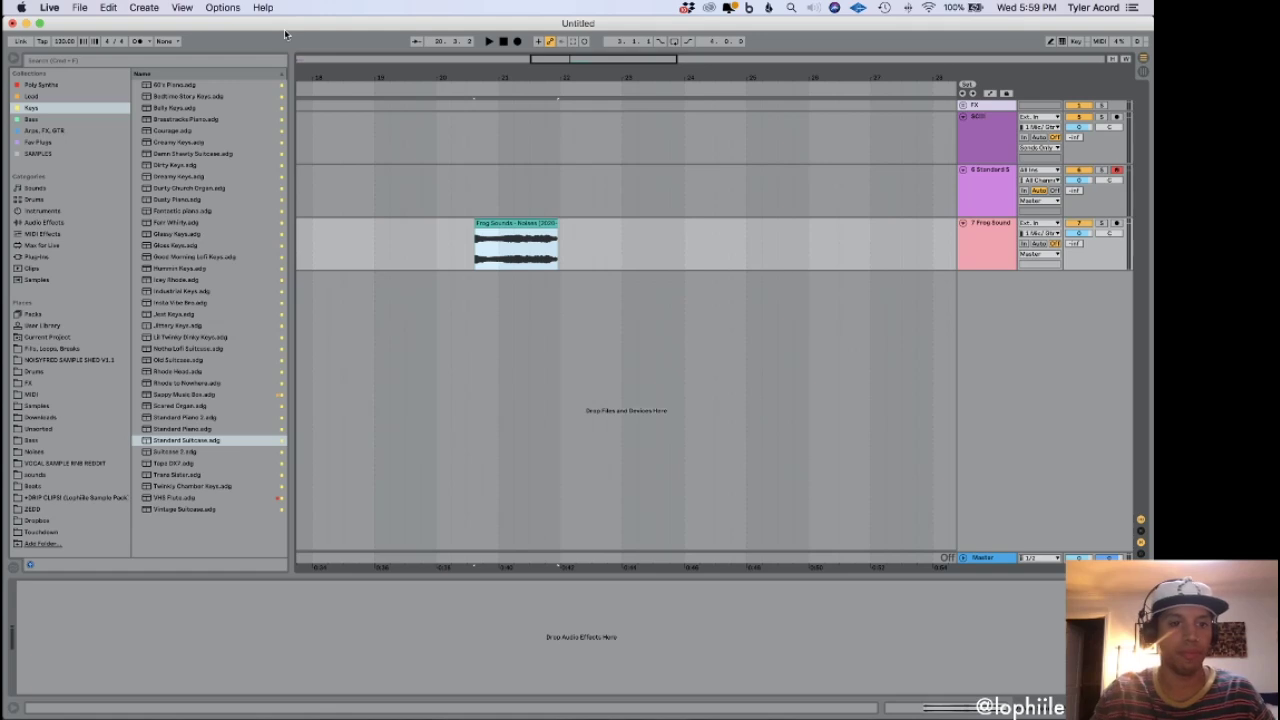
pyautogui.press('super+q')
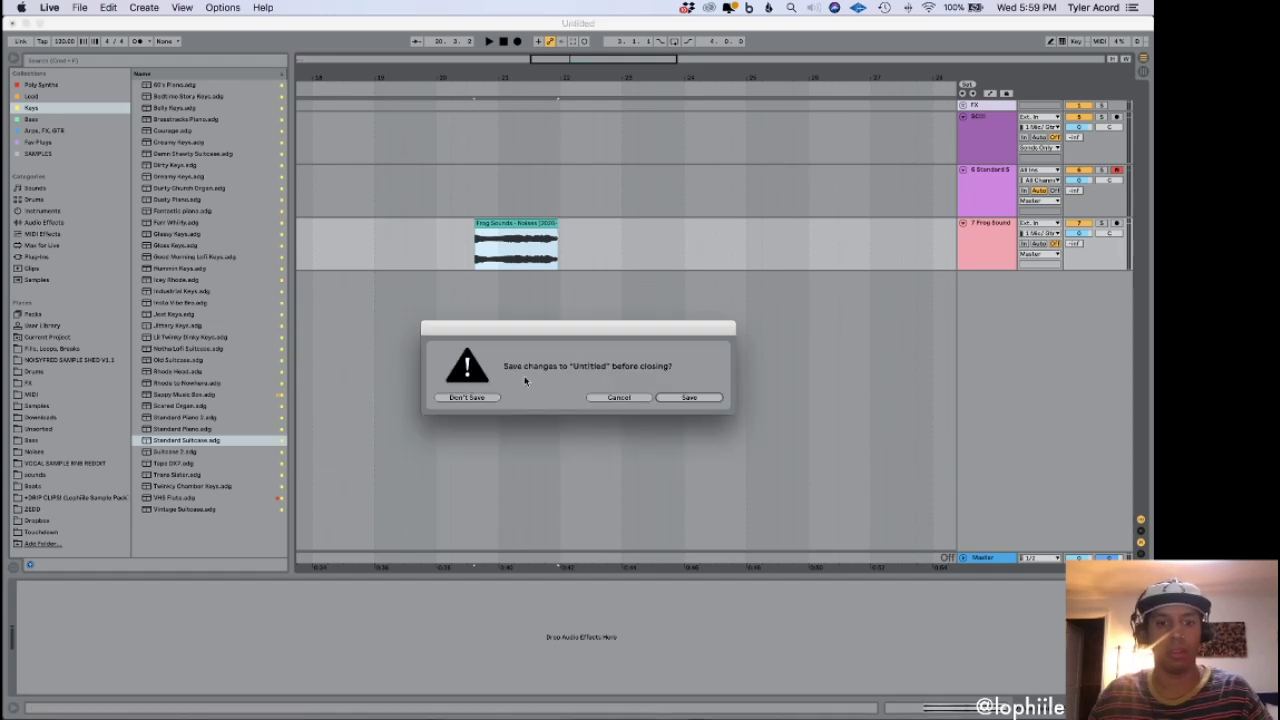
pyautogui.click(466, 398)
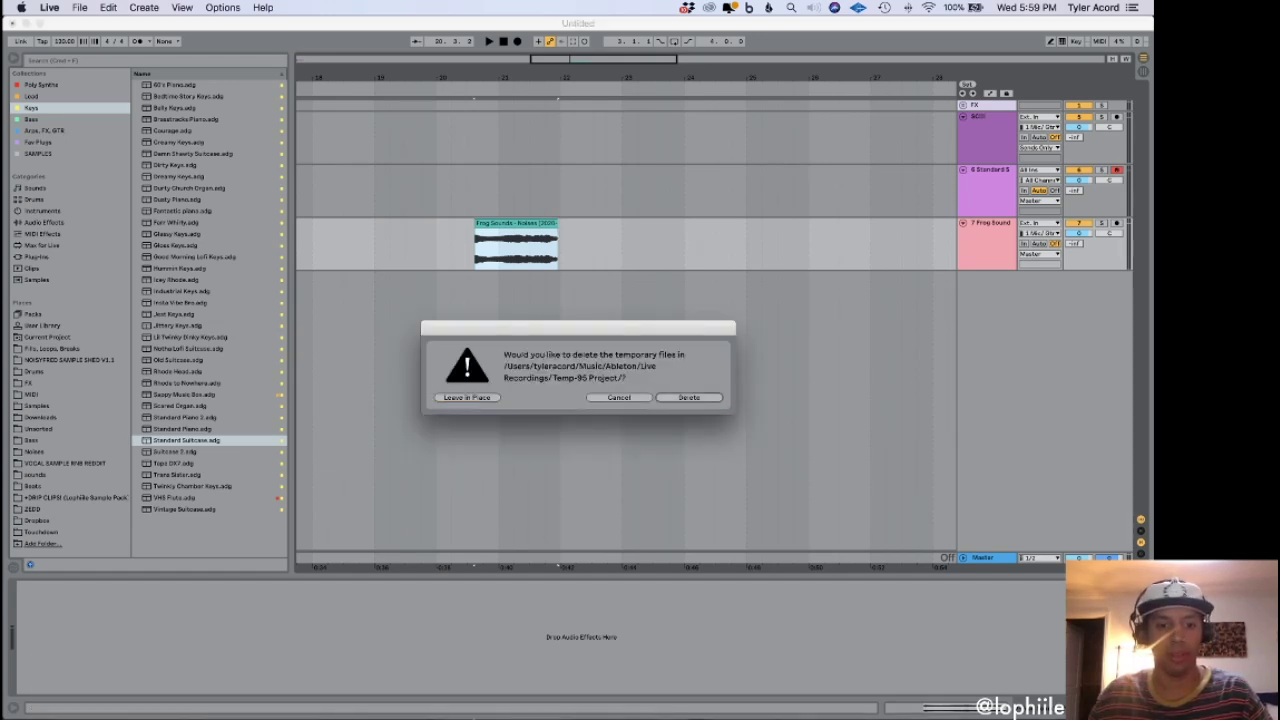
pyautogui.click(697, 398)
pyautogui.moveTo(407, 716)
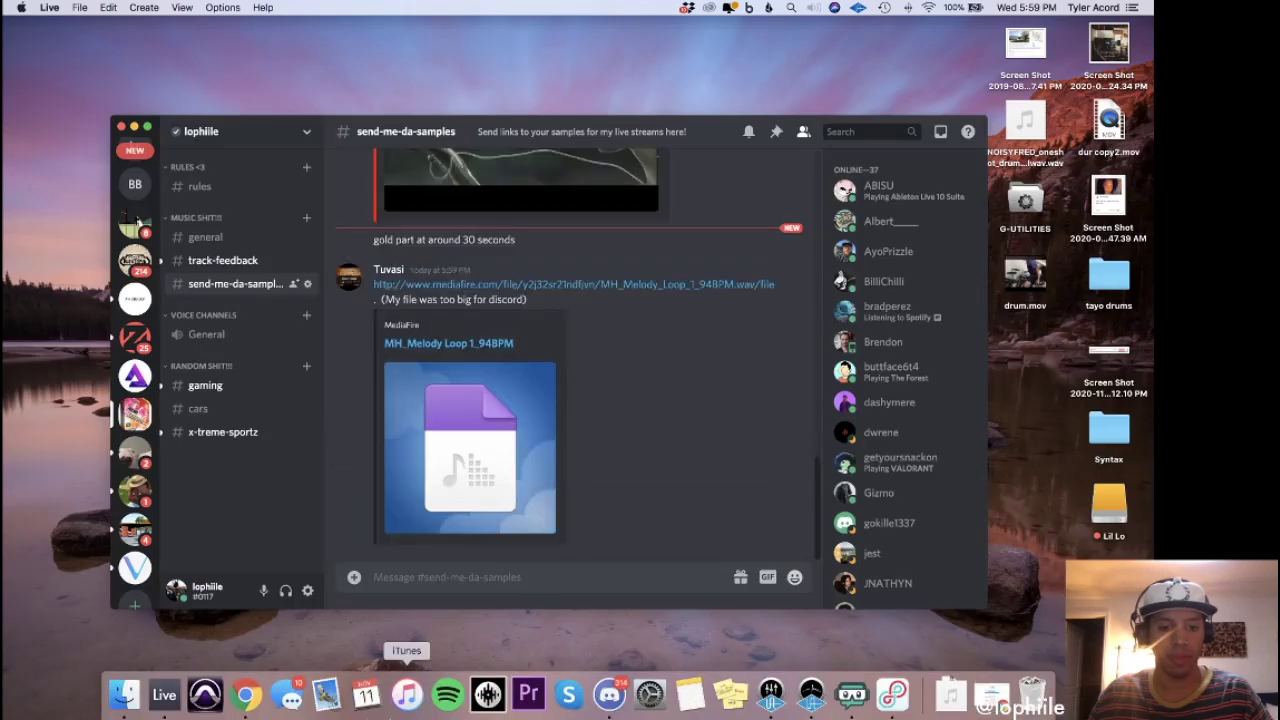
pyautogui.click(165, 708)
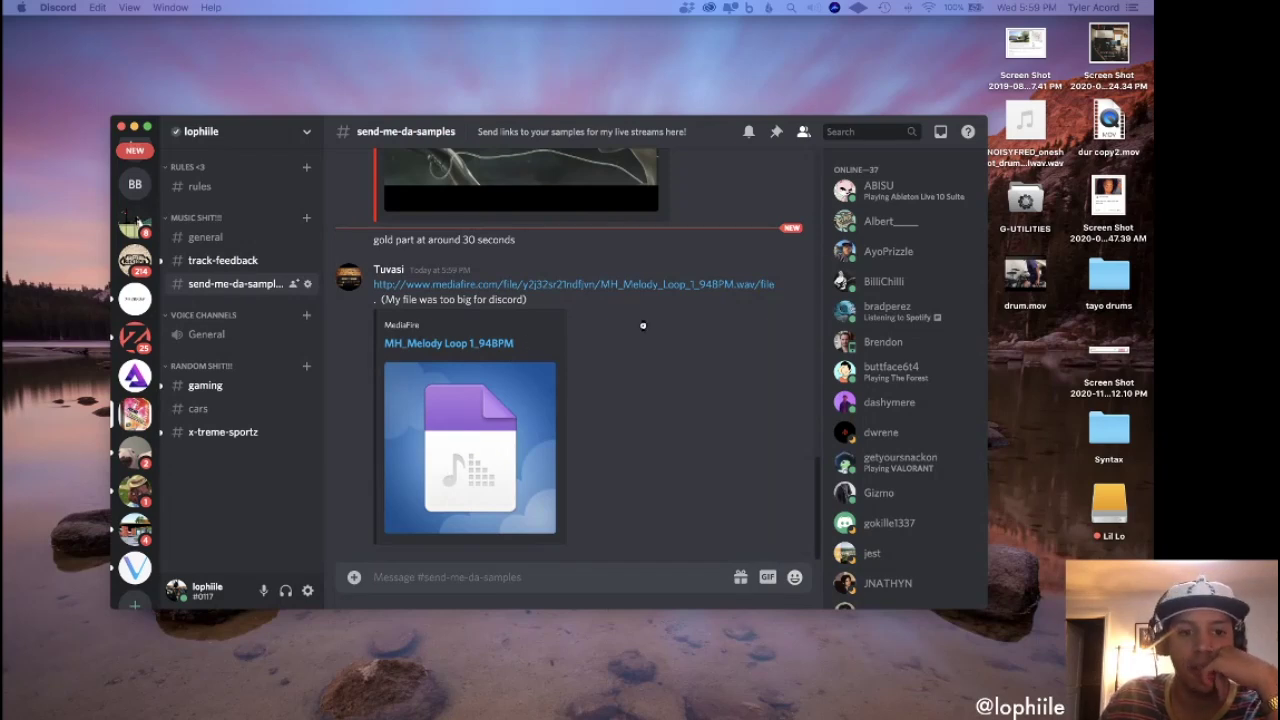
# Open the MediaFire link in the Discord sample channel, close the old browser tabs and download MH_Melody Loop 1_94BPM.wav.
pyautogui.click(537, 289)
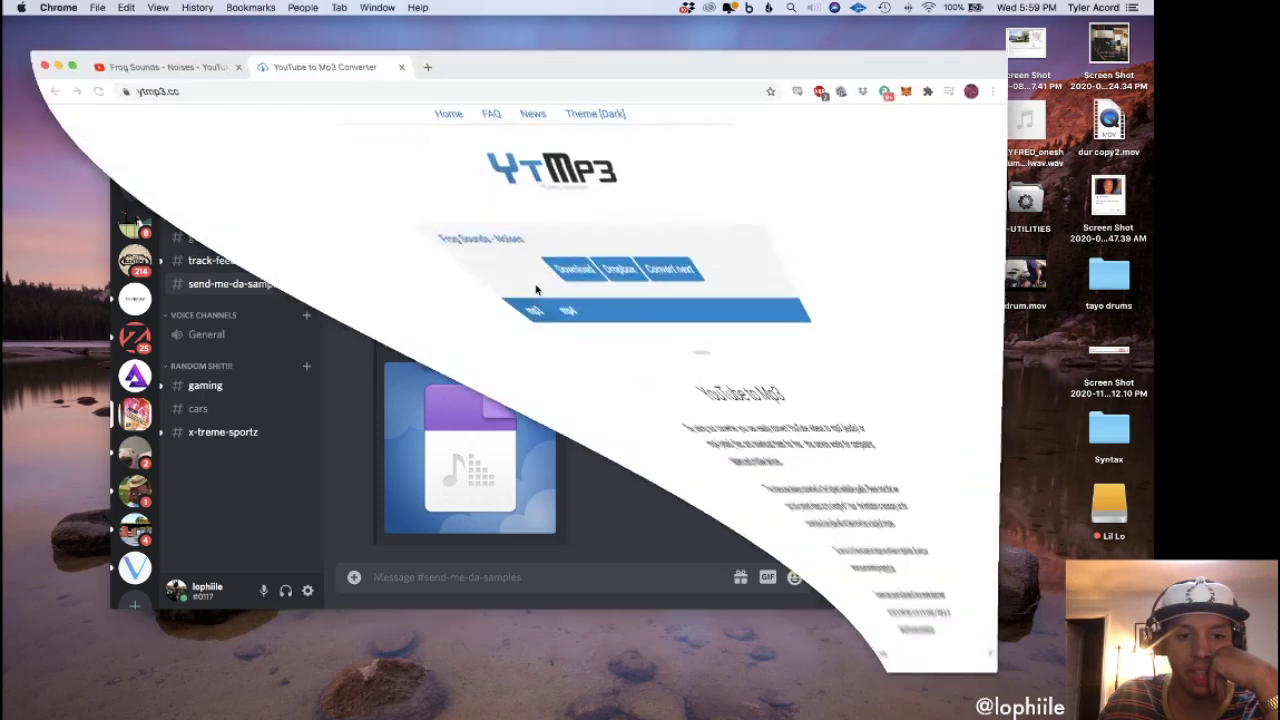
pyautogui.click(236, 60)
pyautogui.click(236, 59)
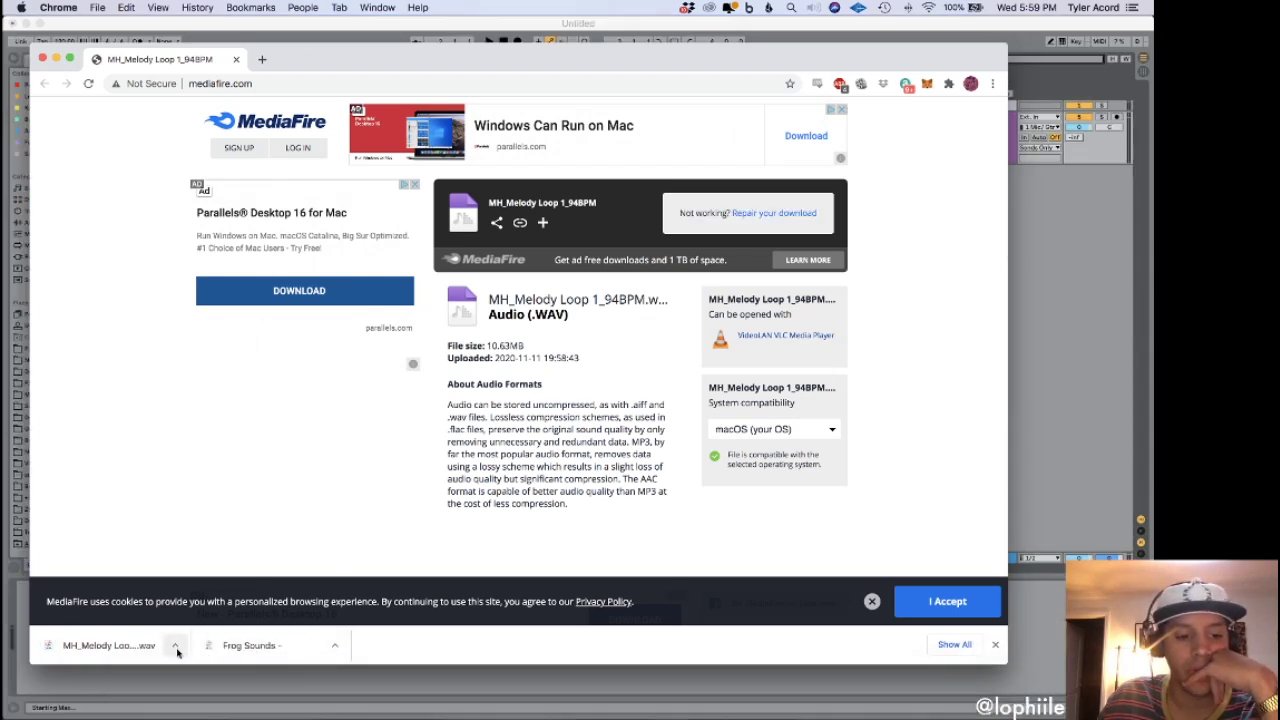
# Locate the downloaded MH_Melody Loop 1_94BPM.wav and import it onto a new audio track at bar 3 in Live.
pyautogui.click(177, 647)
pyautogui.click(205, 680)
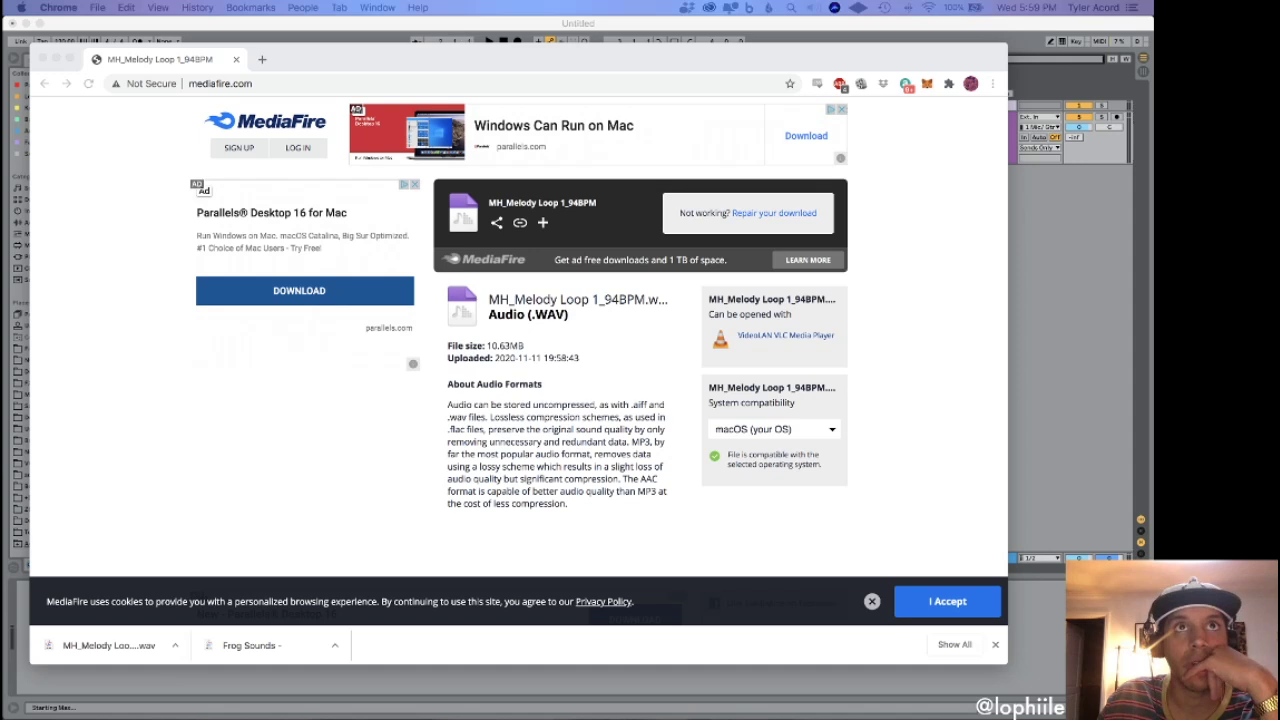
pyautogui.moveTo(1108, 89); pyautogui.dragTo(867, 237)
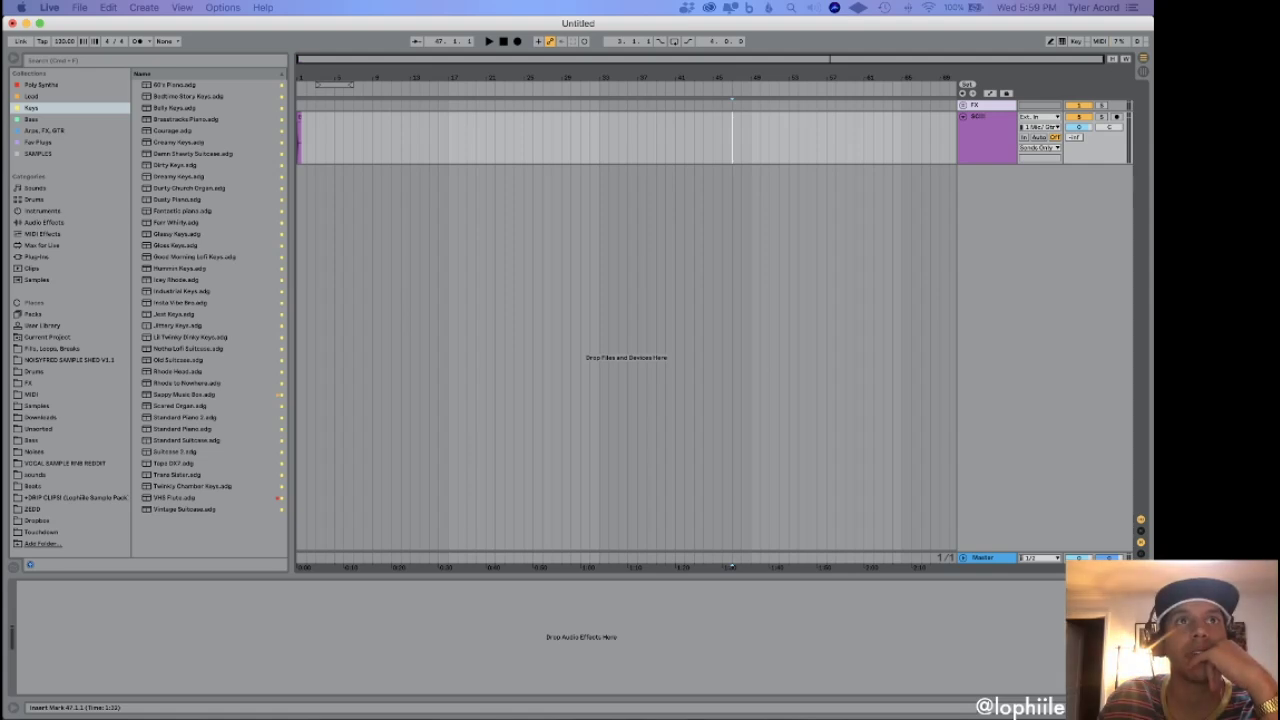
pyautogui.moveTo(332, 125); pyautogui.dragTo(340, 217)
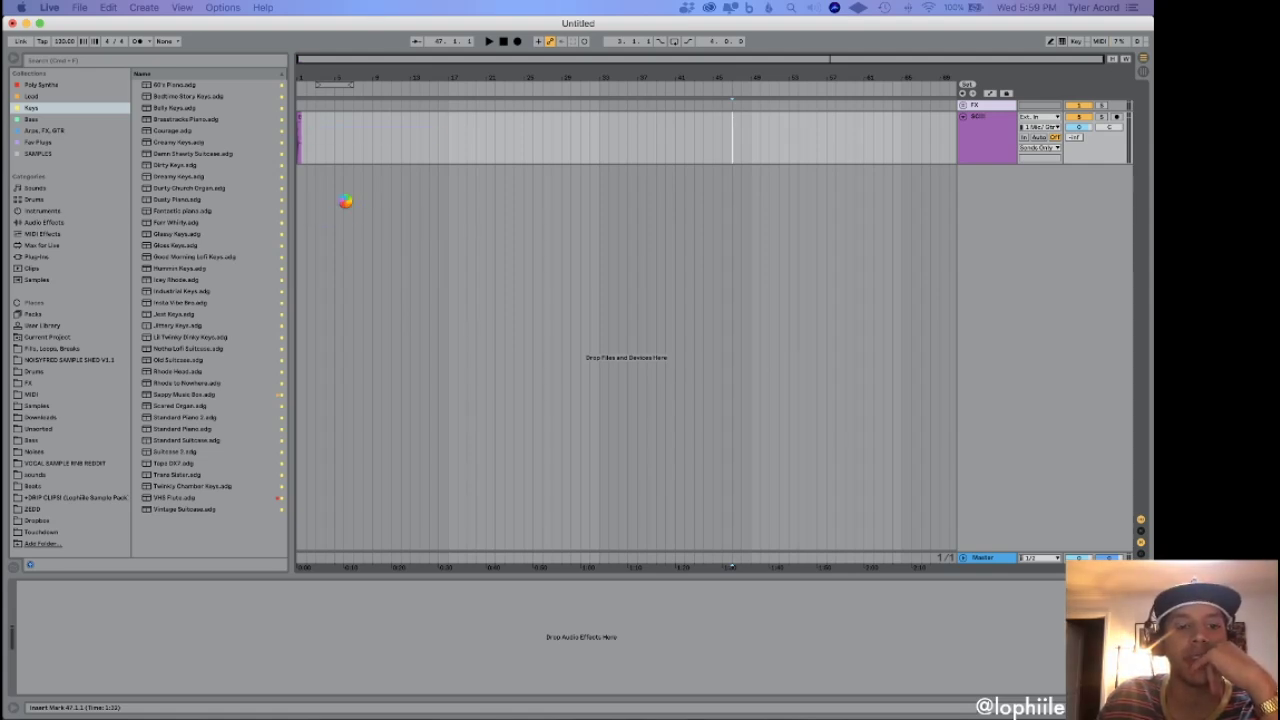
pyautogui.click(393, 178)
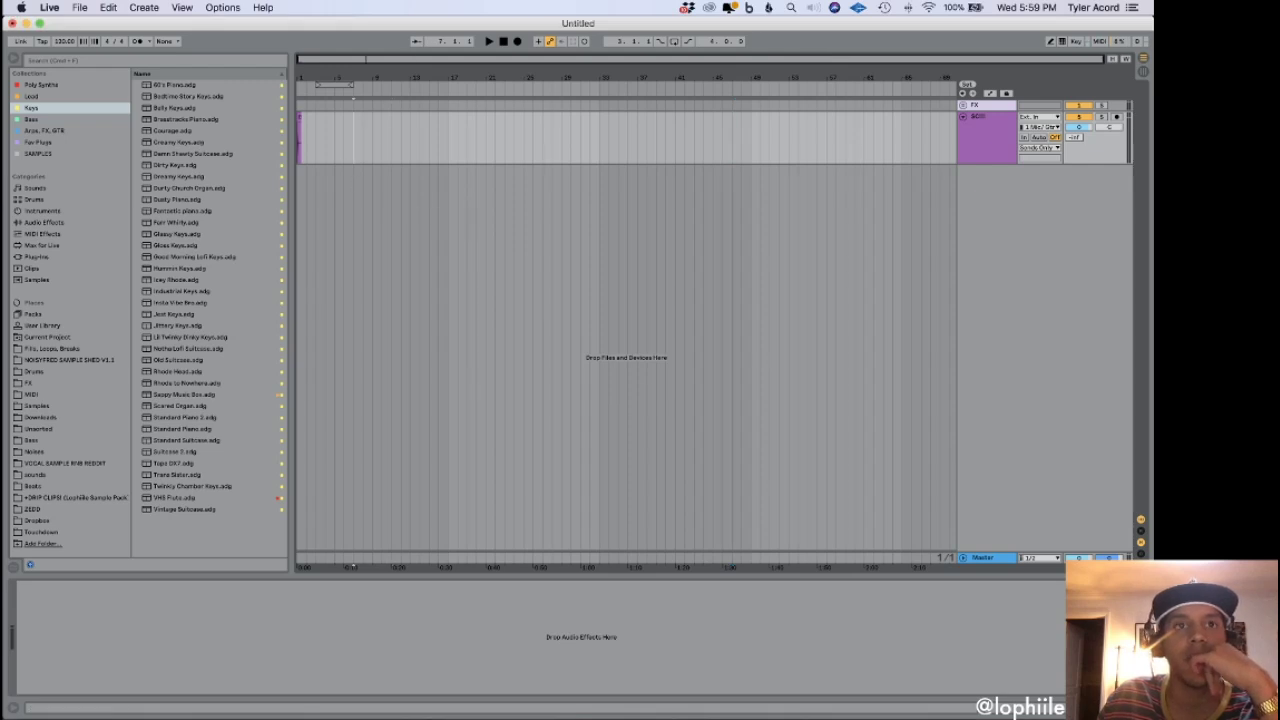
pyautogui.moveTo(310, 170); pyautogui.dragTo(320, 184)
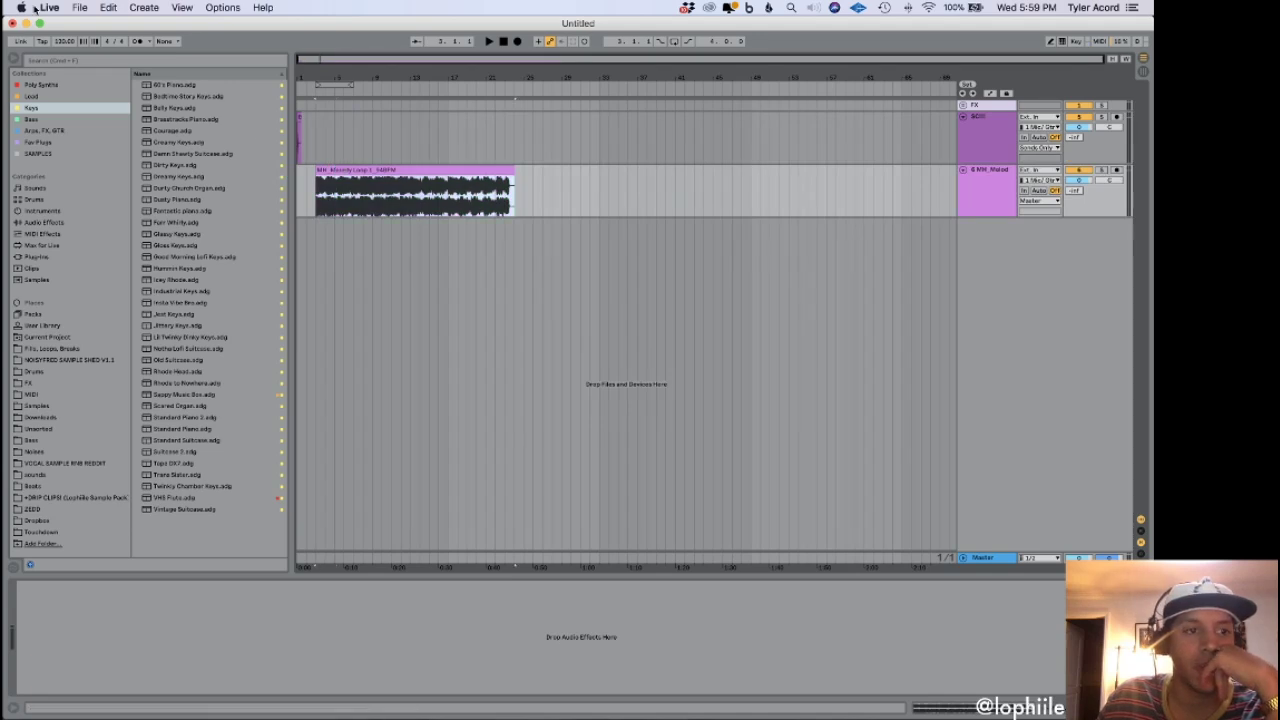
# Set the project tempo to 94 BPM and move the melody loop clip to start at bar 5 during playback.
pyautogui.click(65, 41)
pyautogui.write('94')
pyautogui.press('Return')
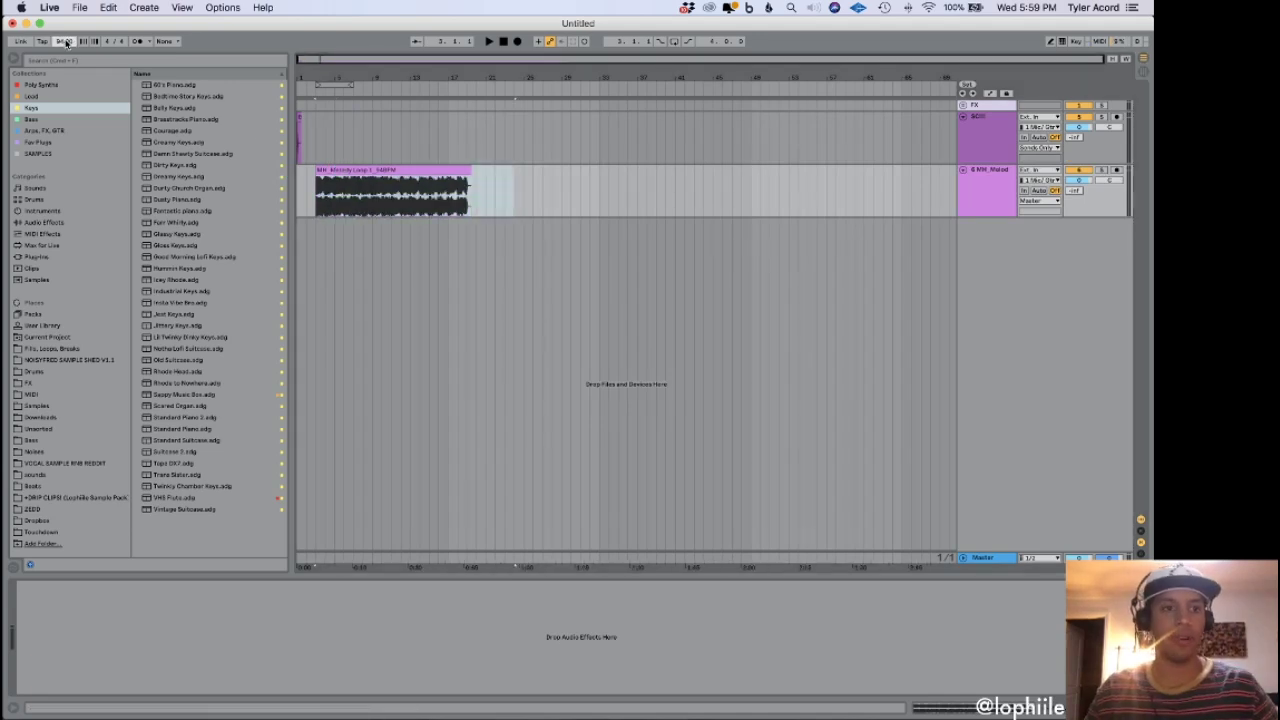
pyautogui.click(372, 169)
pyautogui.press('space')
pyautogui.moveTo(371, 168); pyautogui.dragTo(390, 172)
# Switch to Chrome and close the MediaFire tab.
pyautogui.moveTo(470, 705)
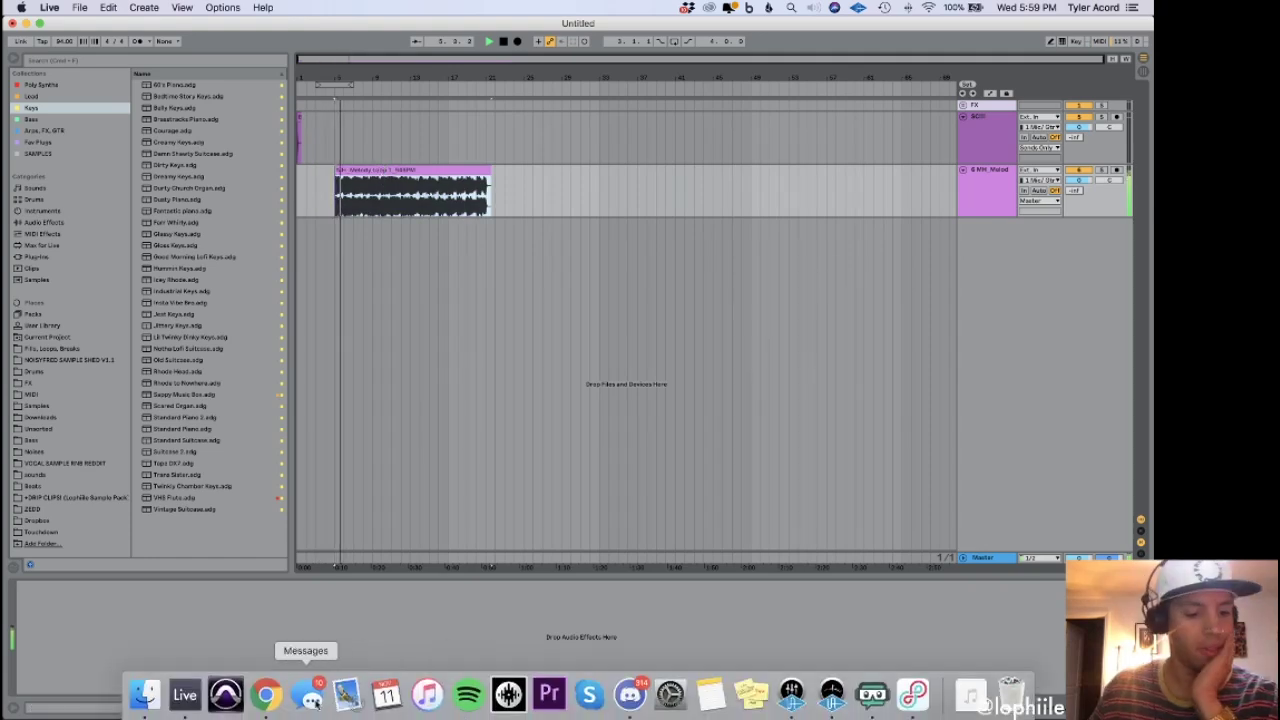
pyautogui.click(266, 698)
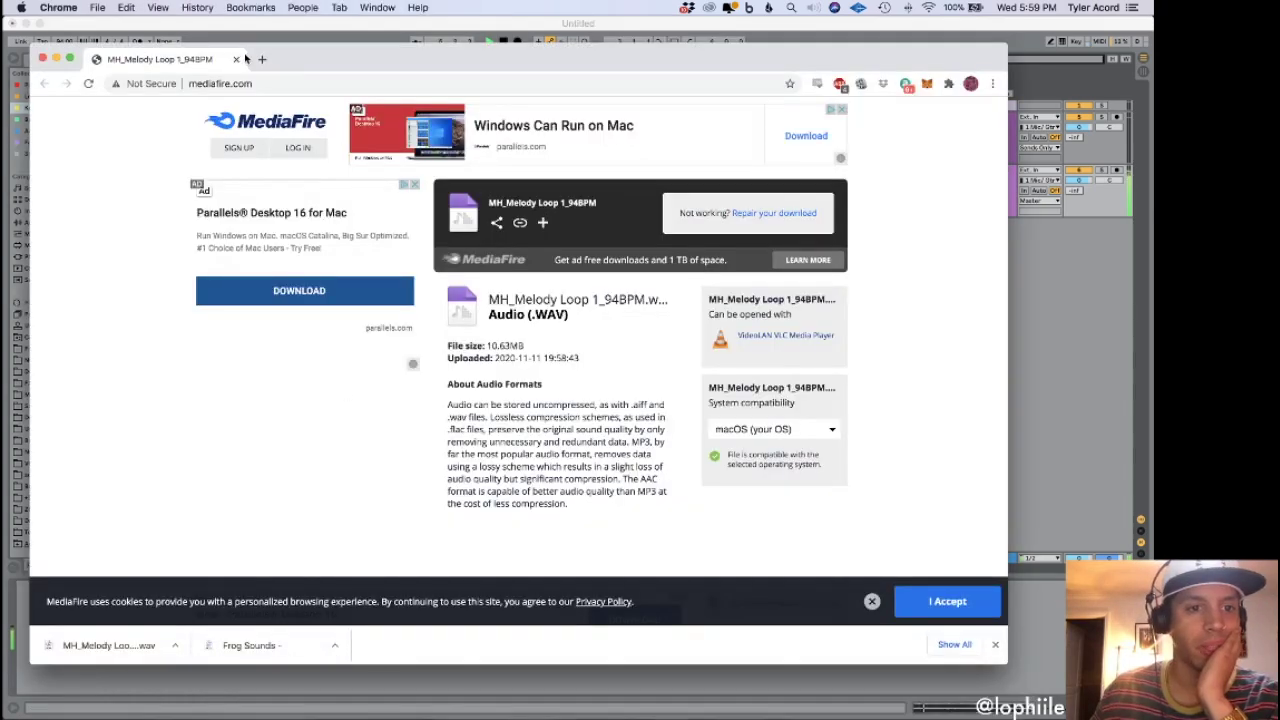
pyautogui.click(237, 59)
# Trim the silent tail off the melody loop clip so that it ends at bar 21.
pyautogui.click(400, 190)
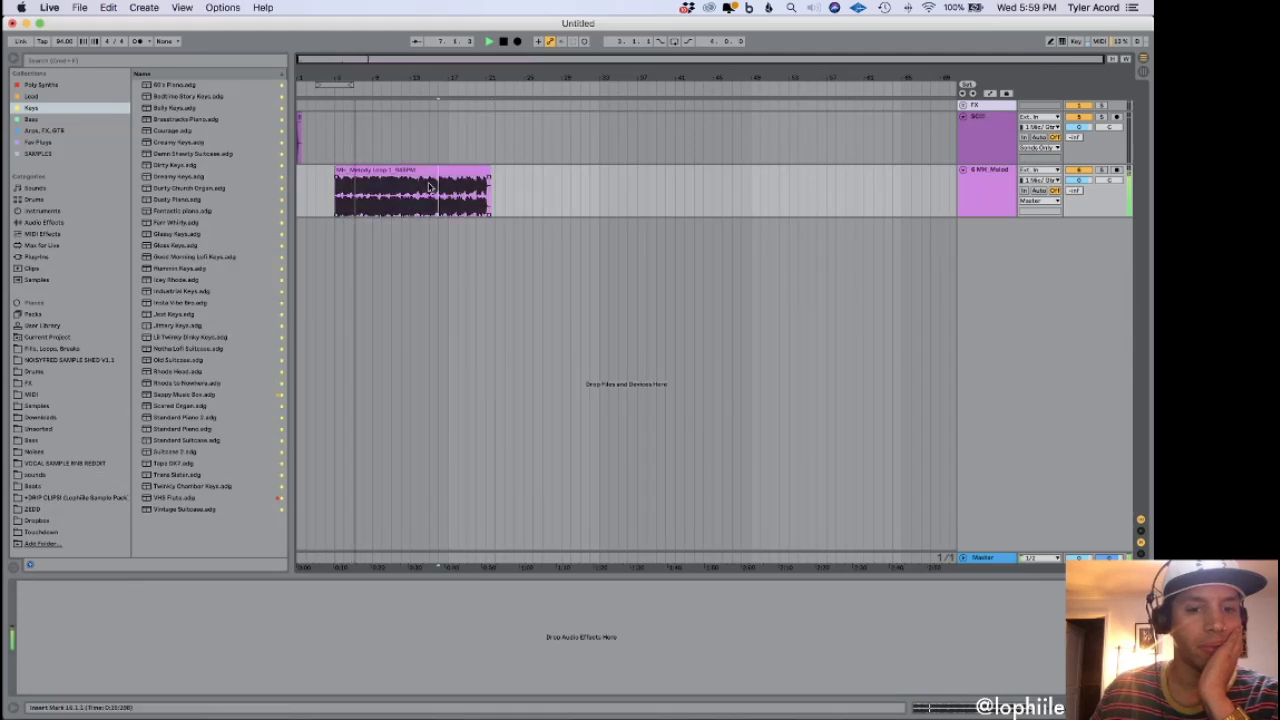
pyautogui.click(400, 191)
pyautogui.press('+')
pyautogui.press('+')
pyautogui.press('+')
pyautogui.press('+')
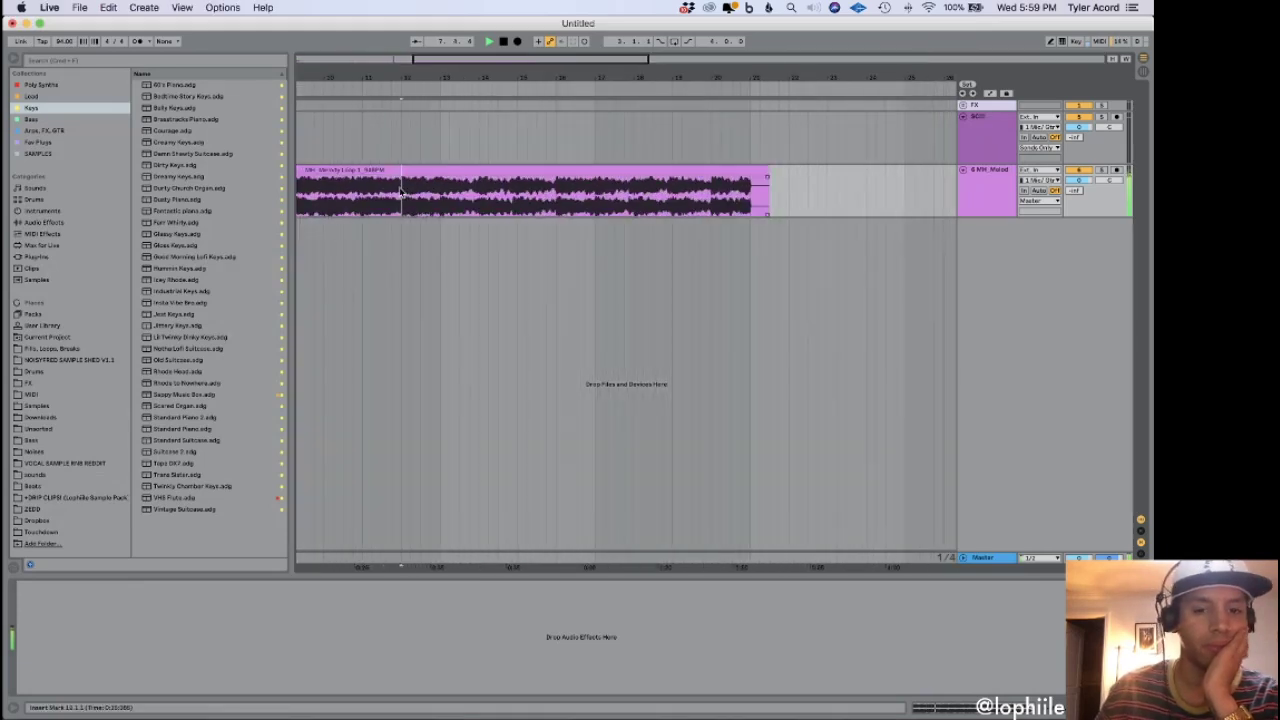
pyautogui.hscroll(-1, 406, 191)
pyautogui.moveTo(920, 172)
pyautogui.mouseDown()
pyautogui.moveTo(891, 172)
pyautogui.moveTo(898, 182)
pyautogui.mouseUp()
# Audition the melody loop from bar 10 and from the middle of the clip, and select the whole clip.
pyautogui.click(477, 206)
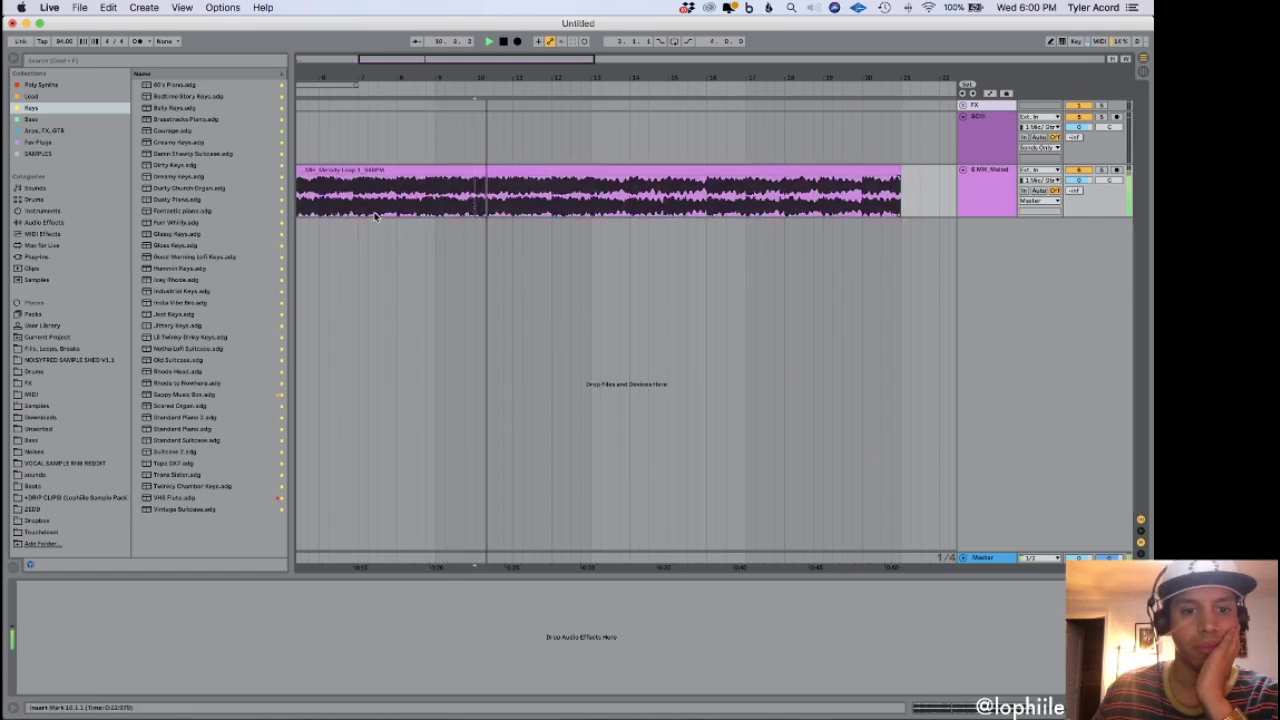
pyautogui.hscroll(-2, 385, 212)
pyautogui.hscroll(3, 398, 208)
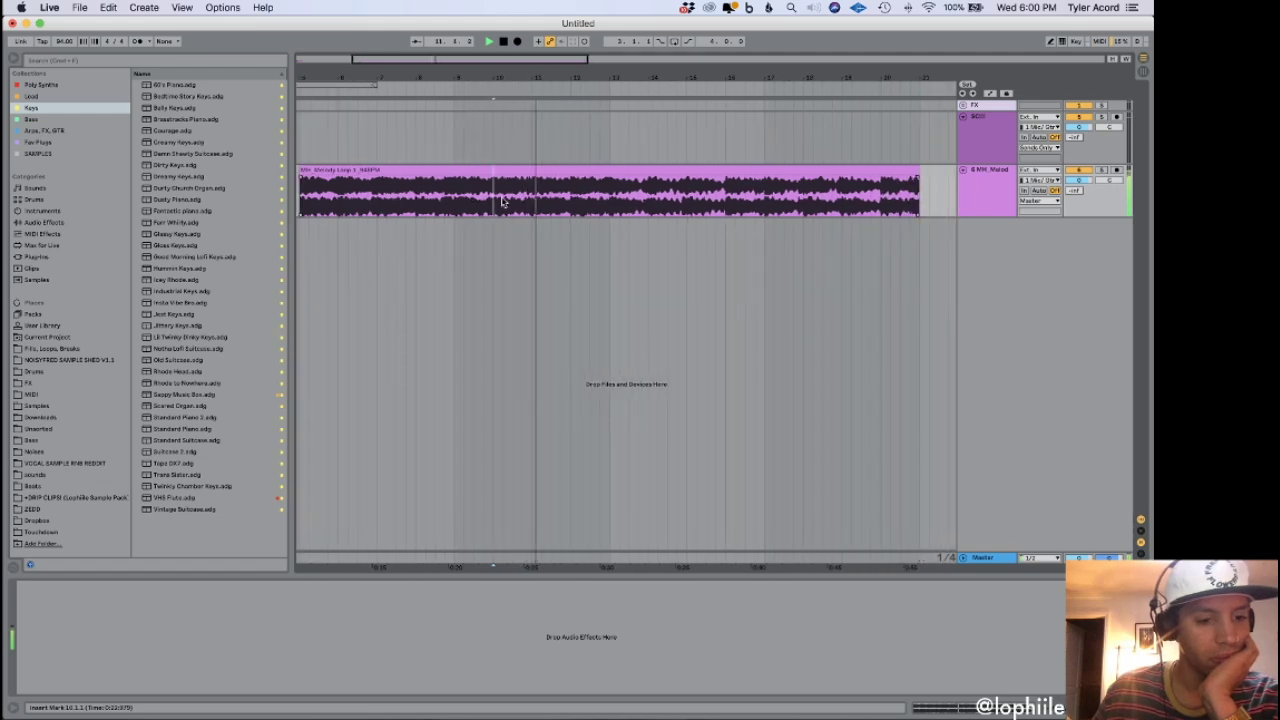
pyautogui.click(582, 208)
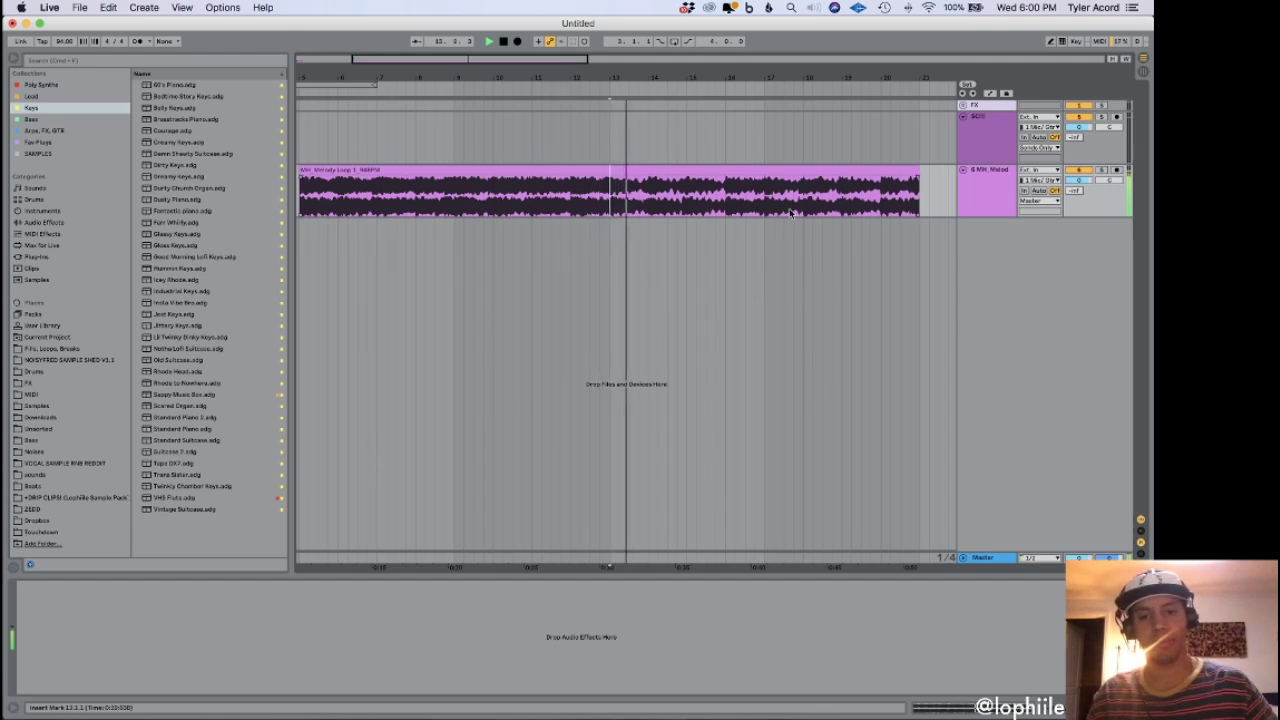
pyautogui.click(505, 160)
pyautogui.click(501, 168)
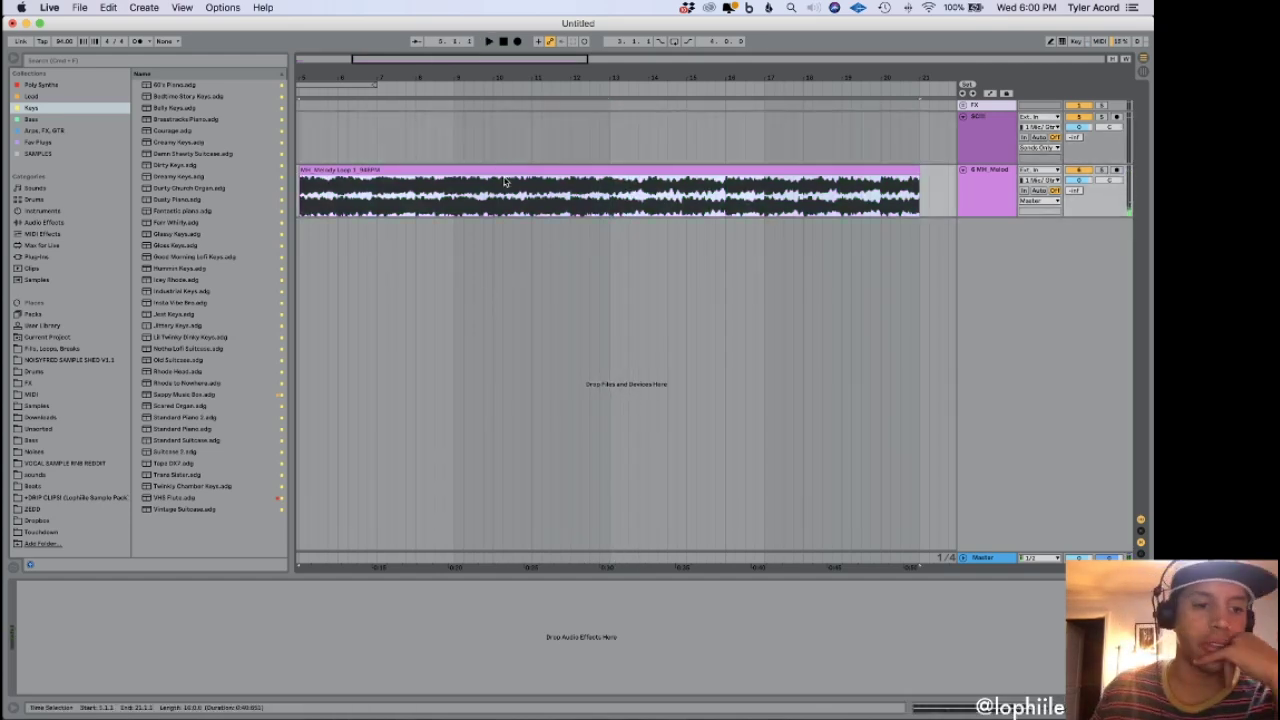
# Open the Kicks folder in the Drums library and audition kick samples such as Damp_Kick_PL_3.wav.
pyautogui.click(55, 371)
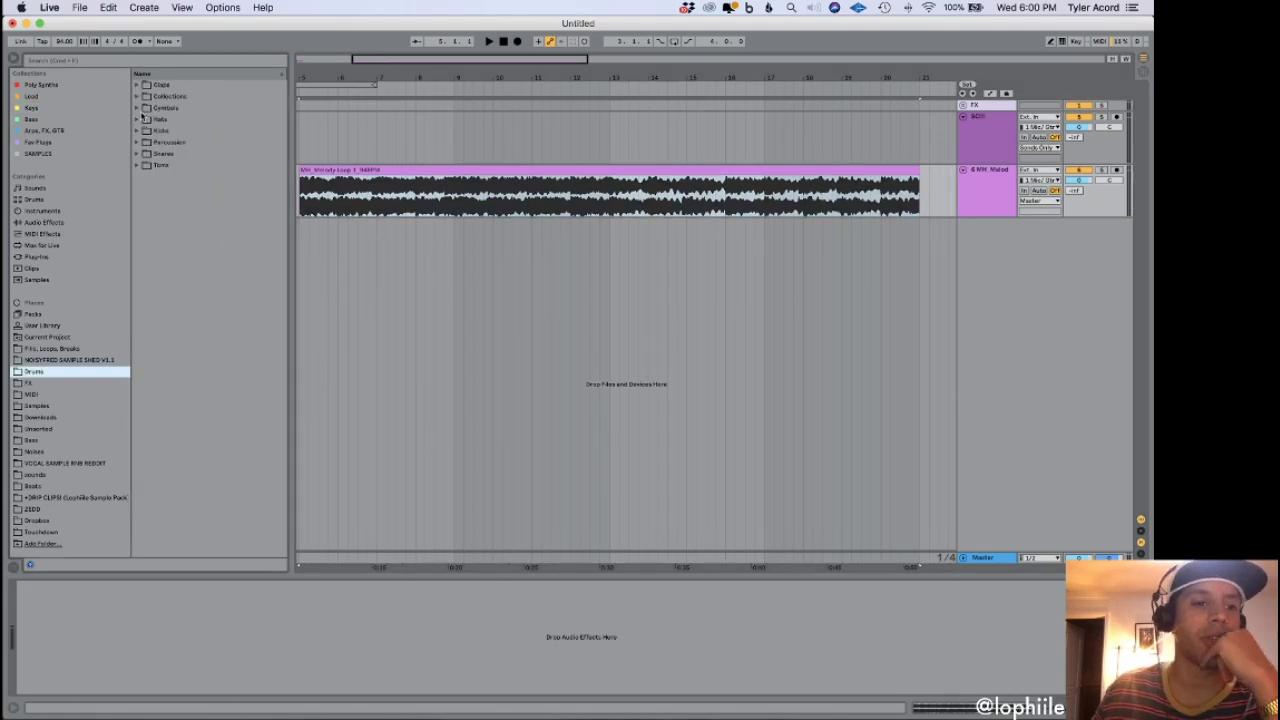
pyautogui.click(140, 131)
pyautogui.click(137, 131)
pyautogui.scroll(-15, 250, 313)
pyautogui.click(242, 376)
pyautogui.click(220, 342)
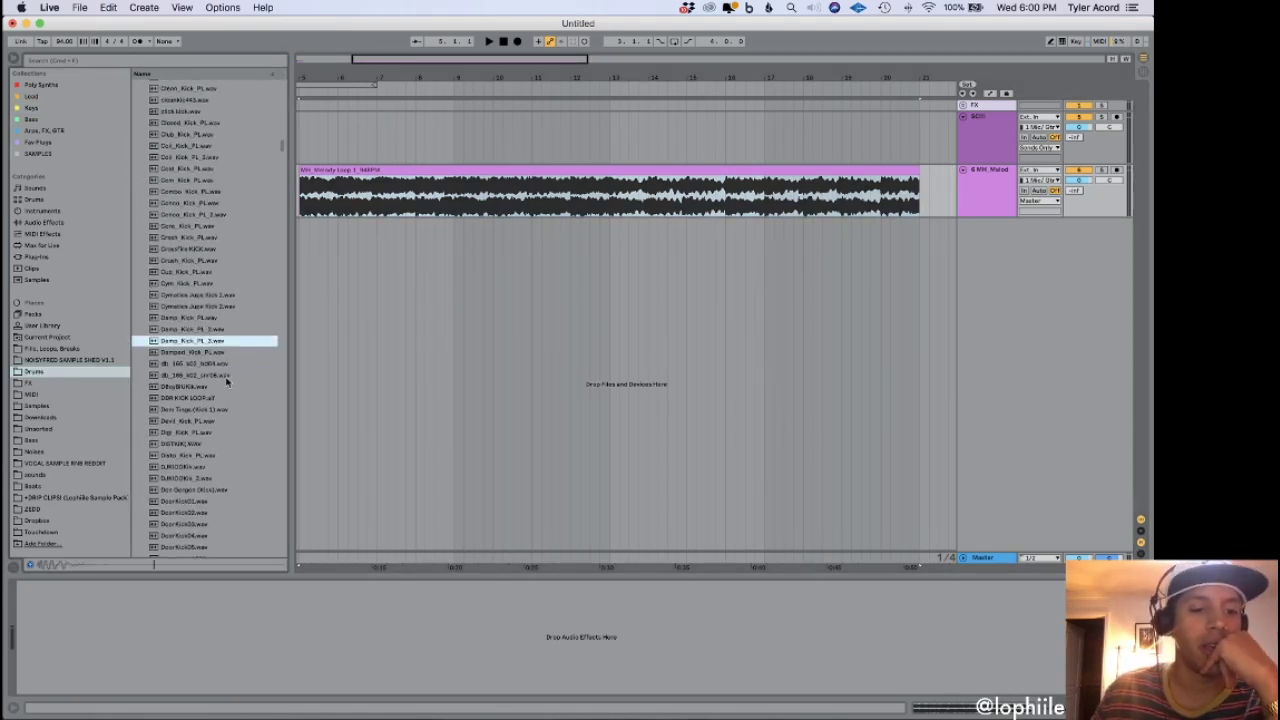
# Audition the Cymatics Jupe kicks and place Cymatics Jupe Kick 2.wav on a new audio track at bar 5.
pyautogui.click(222, 297)
pyautogui.click(215, 307)
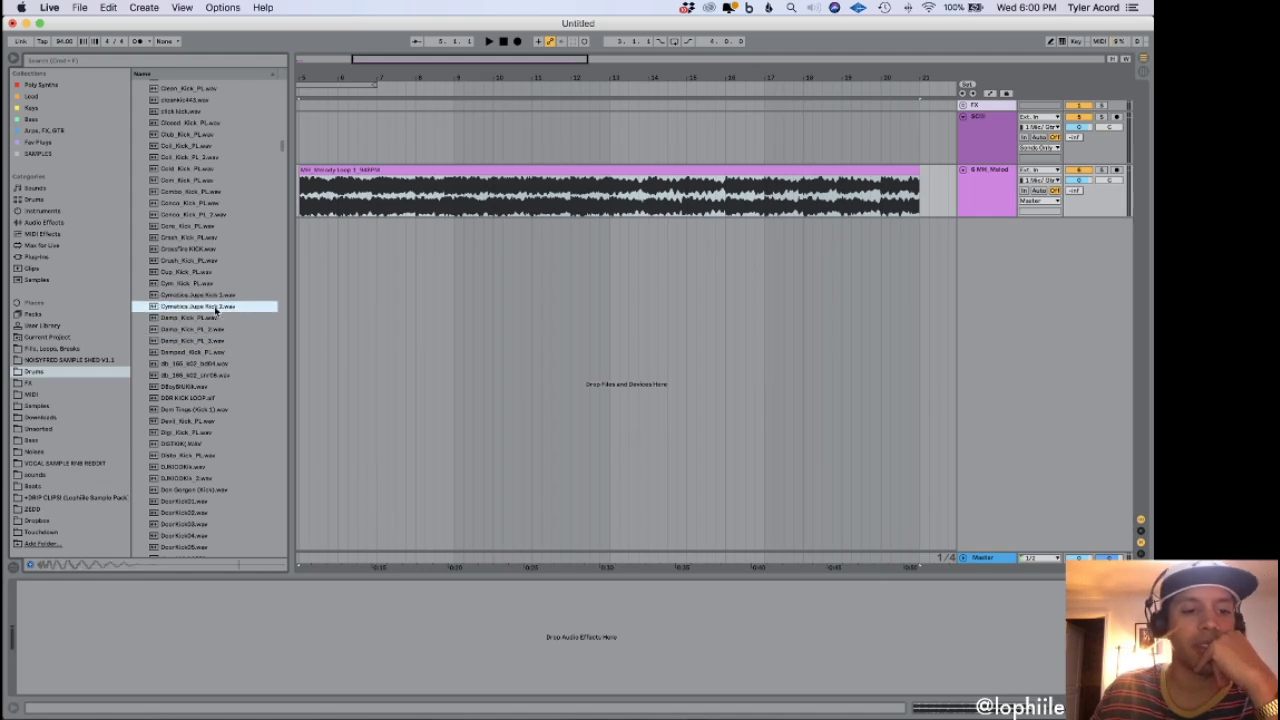
pyautogui.moveTo(194, 312); pyautogui.dragTo(326, 229)
pyautogui.scroll(5, 326, 229)
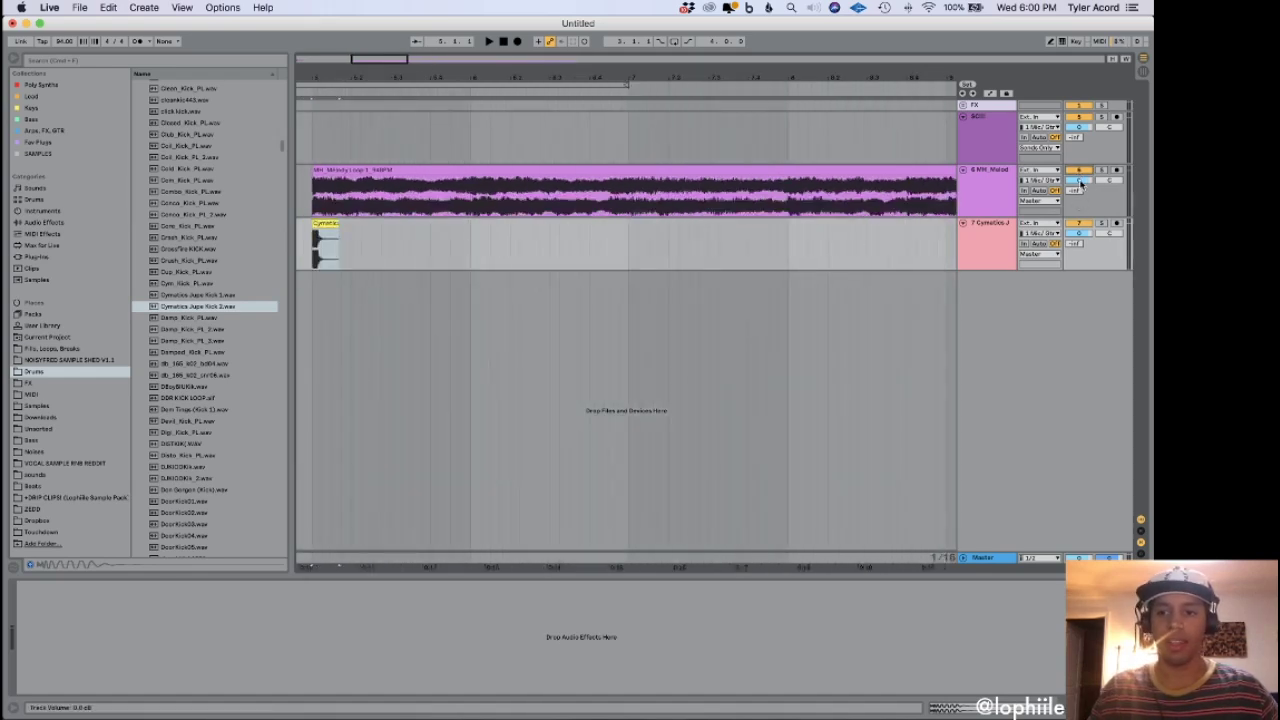
# Search the sample browser for a snare pack with the term "jordan".
pyautogui.click(56, 64)
pyautogui.write('snare jar')
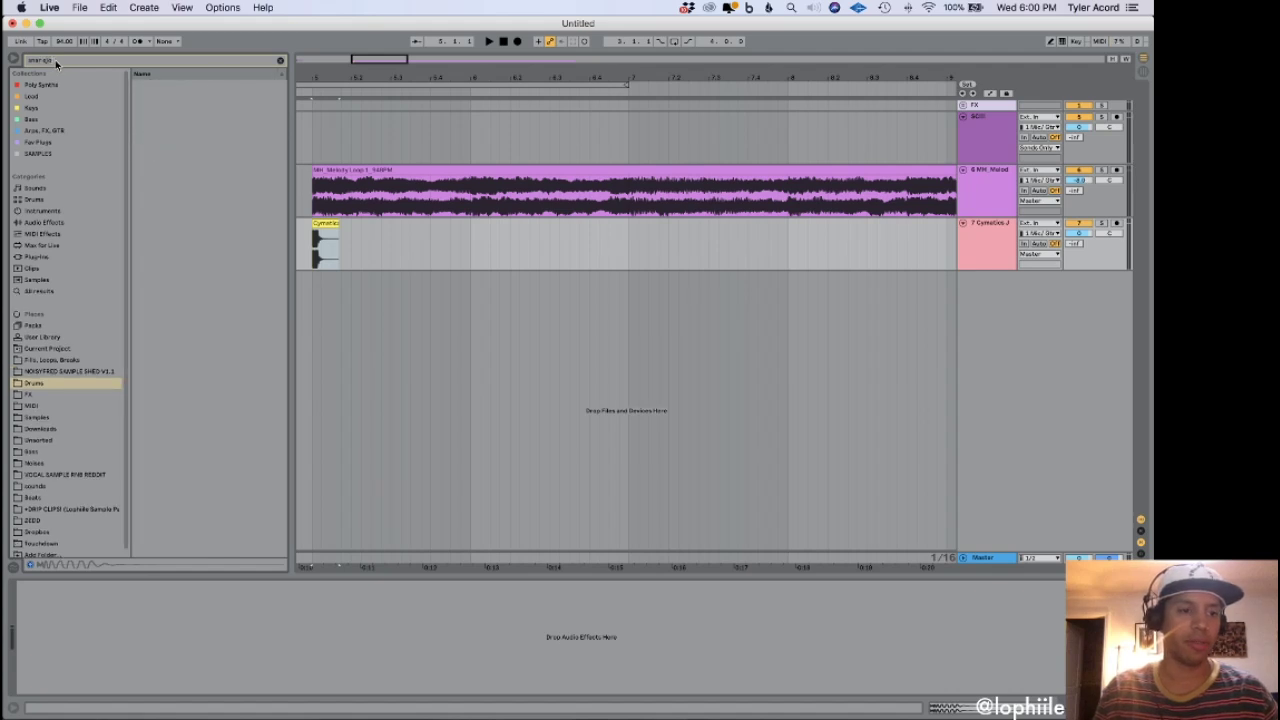
pyautogui.press('BackSpace')
pyautogui.press('BackSpace')
pyautogui.press('BackSpace')
pyautogui.write('jordan')
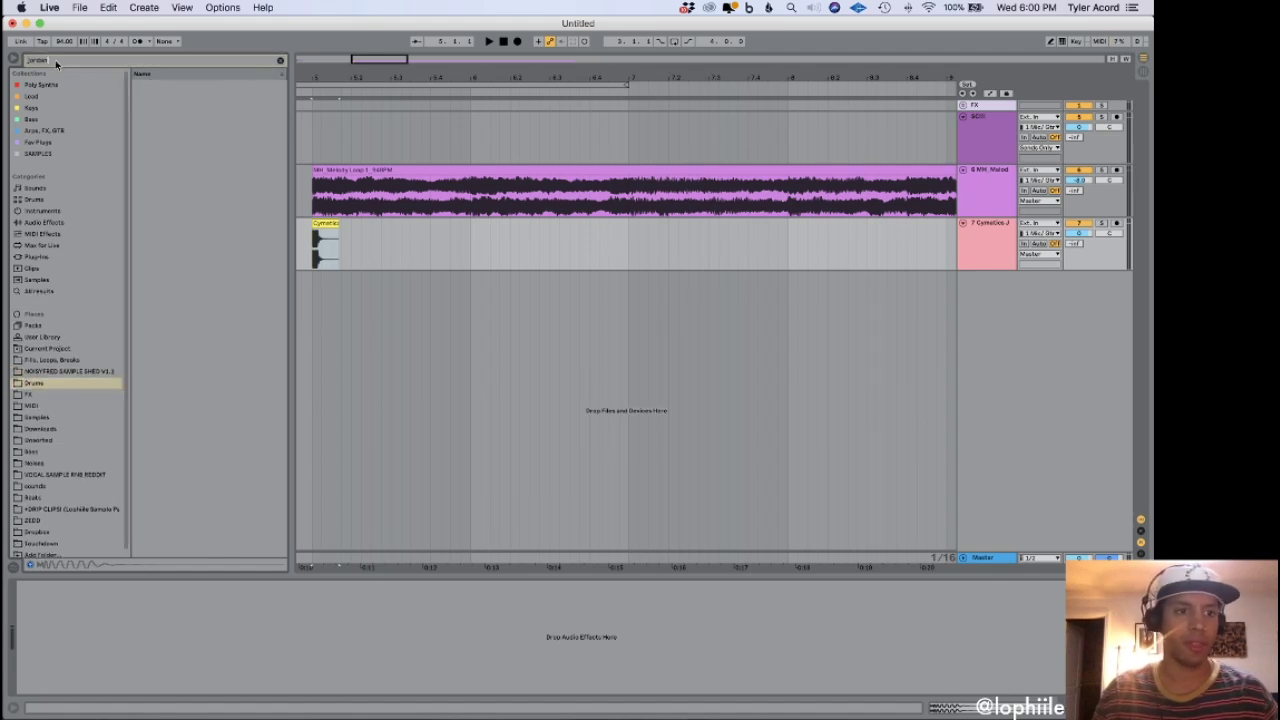
# Open the audio preferences, choose a different buffer size and close the preferences.
pyautogui.press('super+comma')
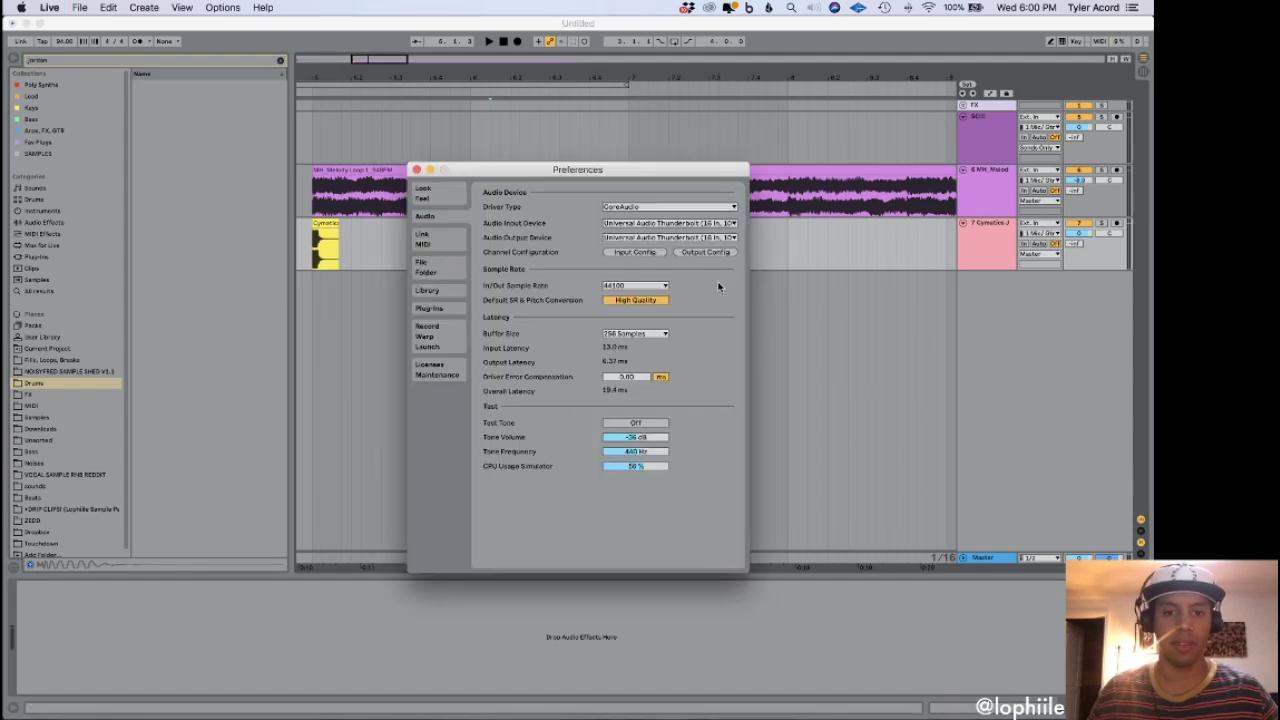
pyautogui.click(645, 333)
pyautogui.click(625, 395)
pyautogui.click(416, 170)
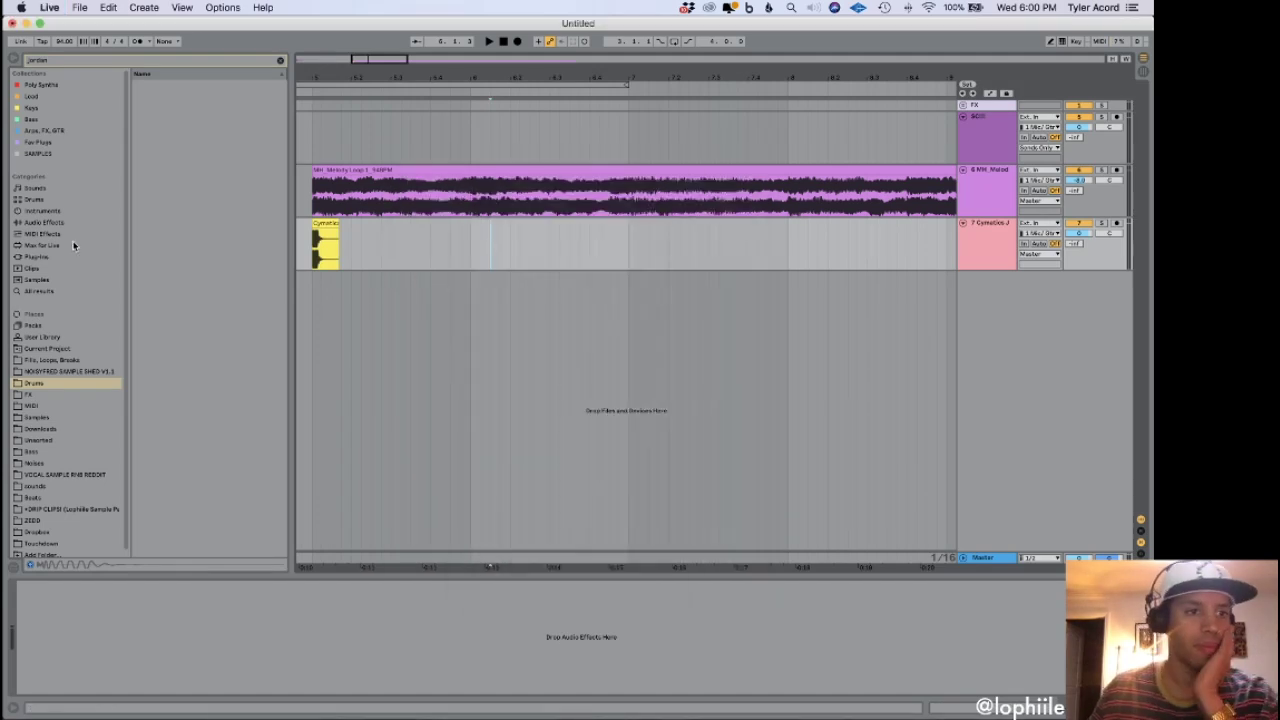
# Open the snare jordan 5 folder among the Unsorted results and audition its snare samples.
pyautogui.click(40, 441)
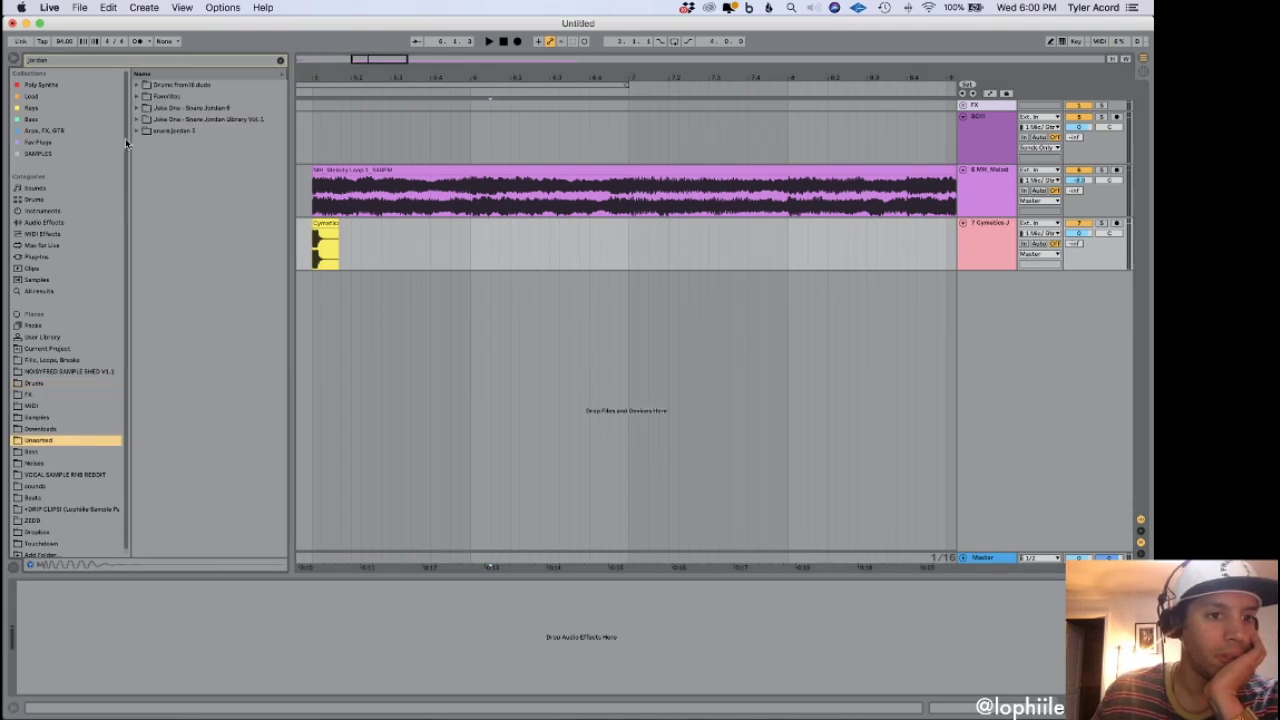
pyautogui.click(137, 131)
pyautogui.click(188, 314)
pyautogui.click(196, 405)
pyautogui.scroll(-6, 197, 421)
pyautogui.click(195, 422)
pyautogui.scroll(-5, 196, 426)
pyautogui.click(192, 230)
pyautogui.click(192, 207)
pyautogui.click(196, 262)
pyautogui.click(194, 219)
pyautogui.click(200, 292)
pyautogui.click(200, 357)
pyautogui.click(203, 403)
pyautogui.click(200, 322)
pyautogui.click(200, 367)
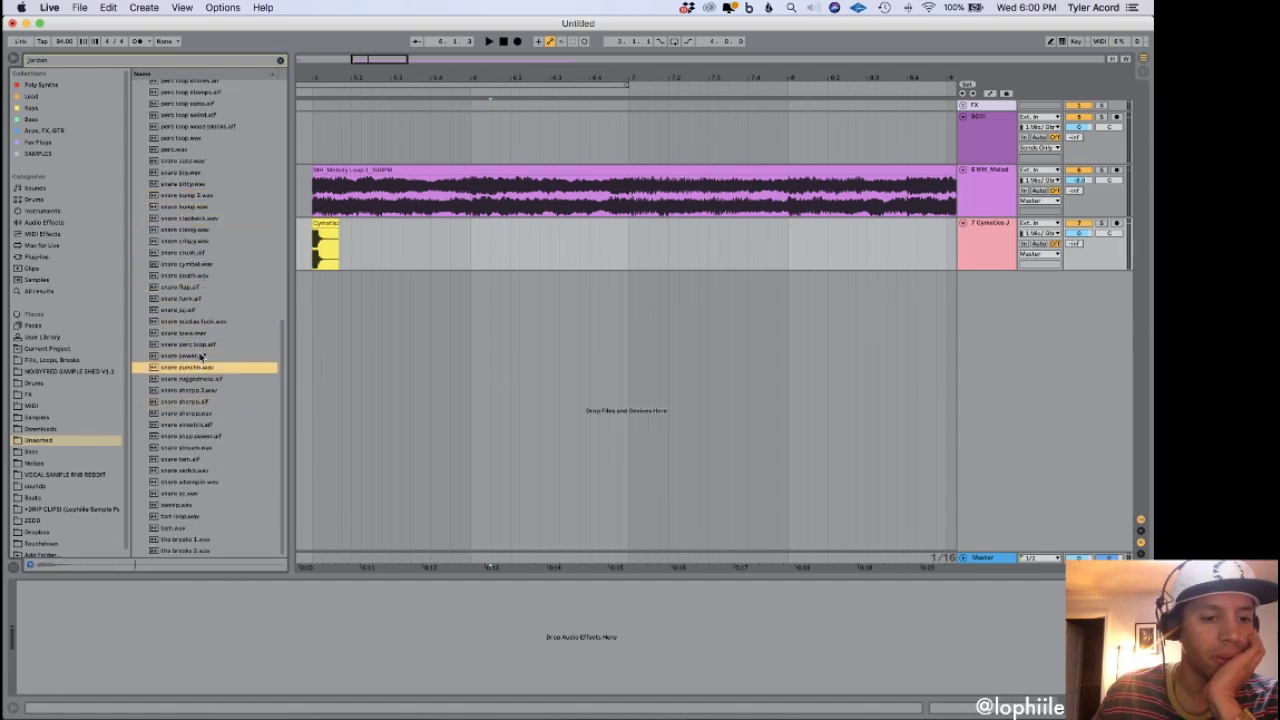
# Place snare power.aif on a new audio track at beat 2 of bar 5 and play it with the melody and kick.
pyautogui.click(198, 356)
pyautogui.moveTo(272, 333); pyautogui.dragTo(364, 289)
pyautogui.click(316, 298)
pyautogui.press('space')
pyautogui.press('space')
pyautogui.press('space')
pyautogui.click(304, 303)
pyautogui.press('space')
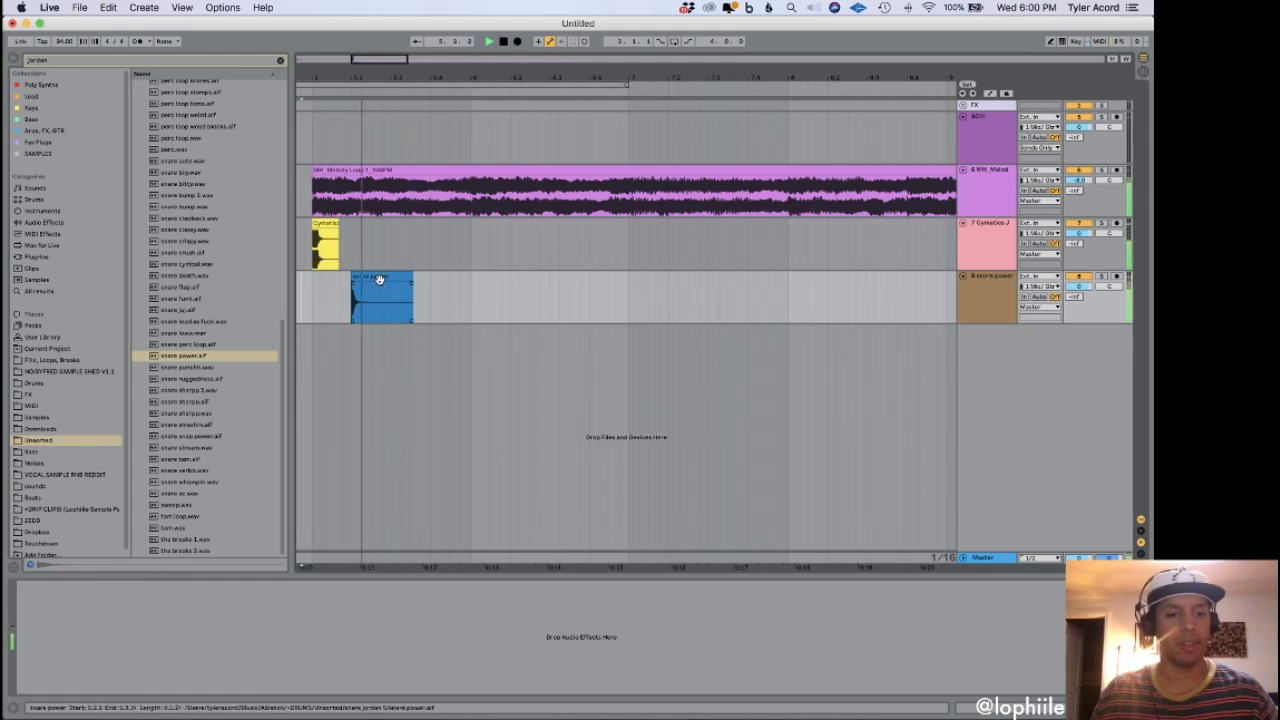
# Duplicate the snare clip so that it hits on beats 2 and 4 of bars 5 to 7.
pyautogui.press('space')
pyautogui.press('super+2')
pyautogui.keyDown('alt'); pyautogui.moveTo(378, 276); pyautogui.dragTo(627, 307); pyautogui.keyUp('alt')
pyautogui.press('super+d')
pyautogui.press('super+d')
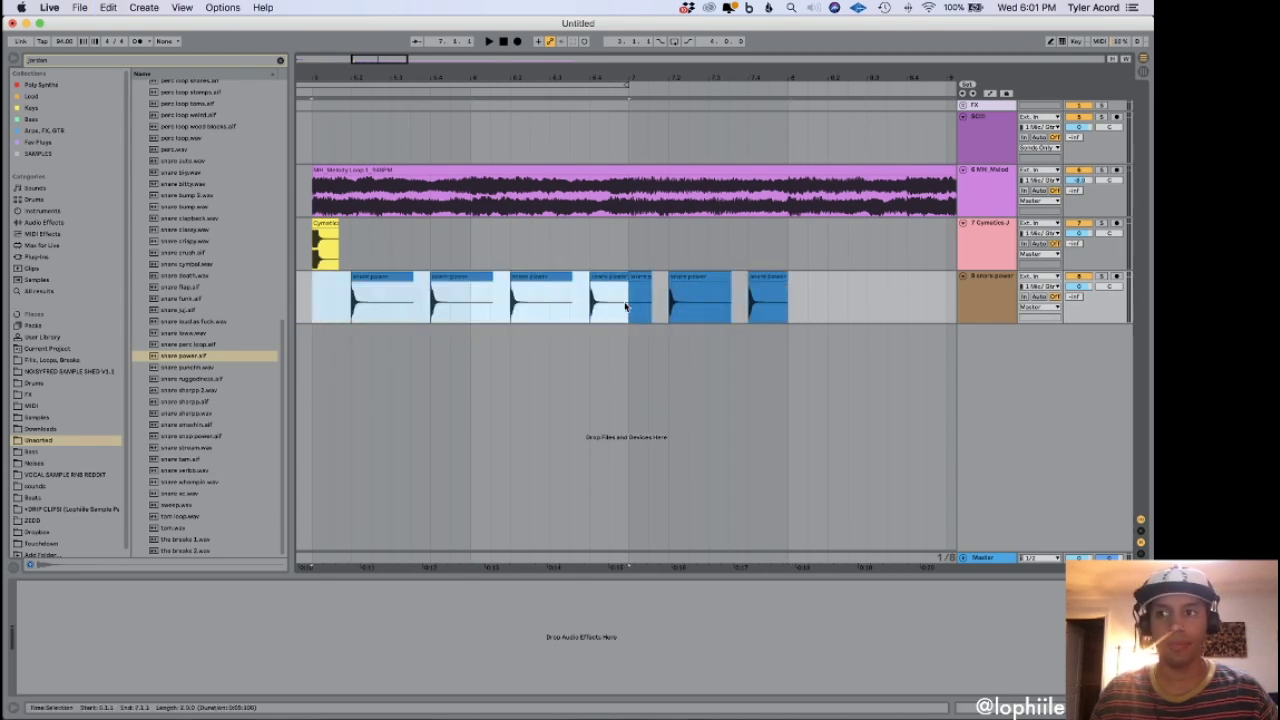
# Loop bars 5 and 6 and play the duplicated snare pattern with the melody and kick.
pyautogui.press('super+l')
pyautogui.moveTo(815, 308); pyautogui.dragTo(312, 302)
pyautogui.press('space')
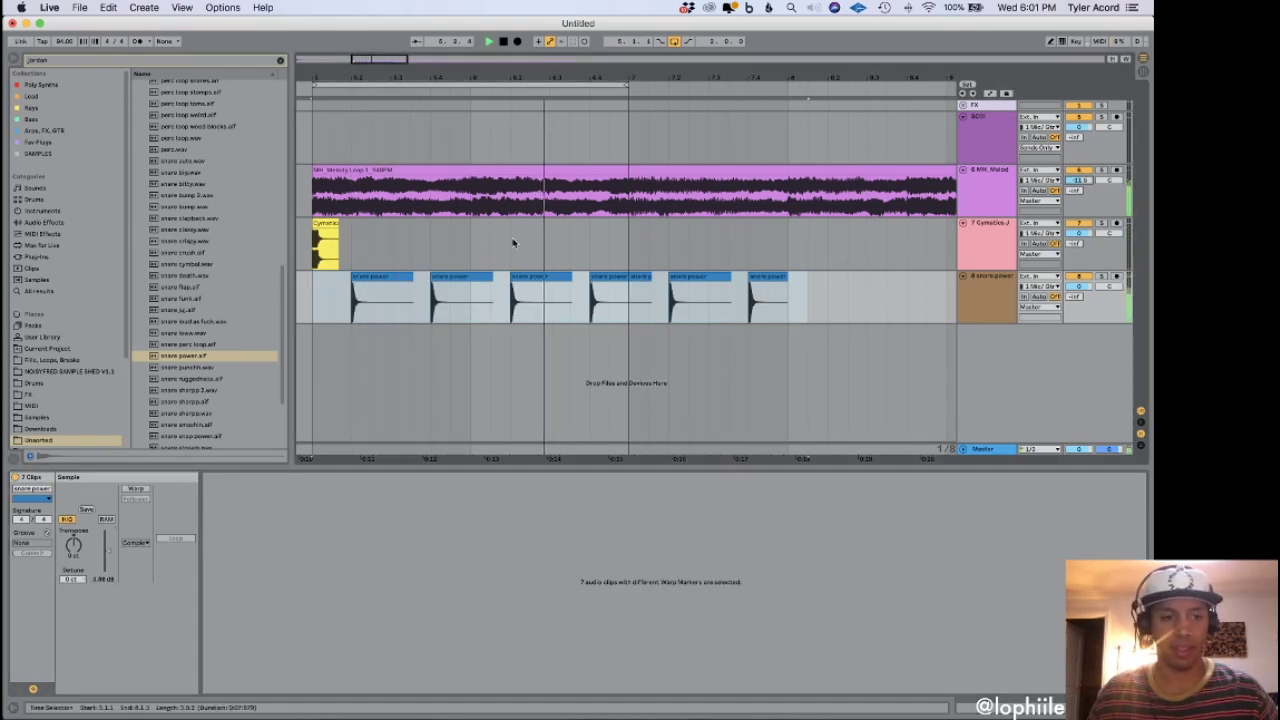
pyautogui.press('space')
# Duplicate the last snare hits to fill bar 8, loop bars 5 to 8 and play the section.
pyautogui.click(657, 307)
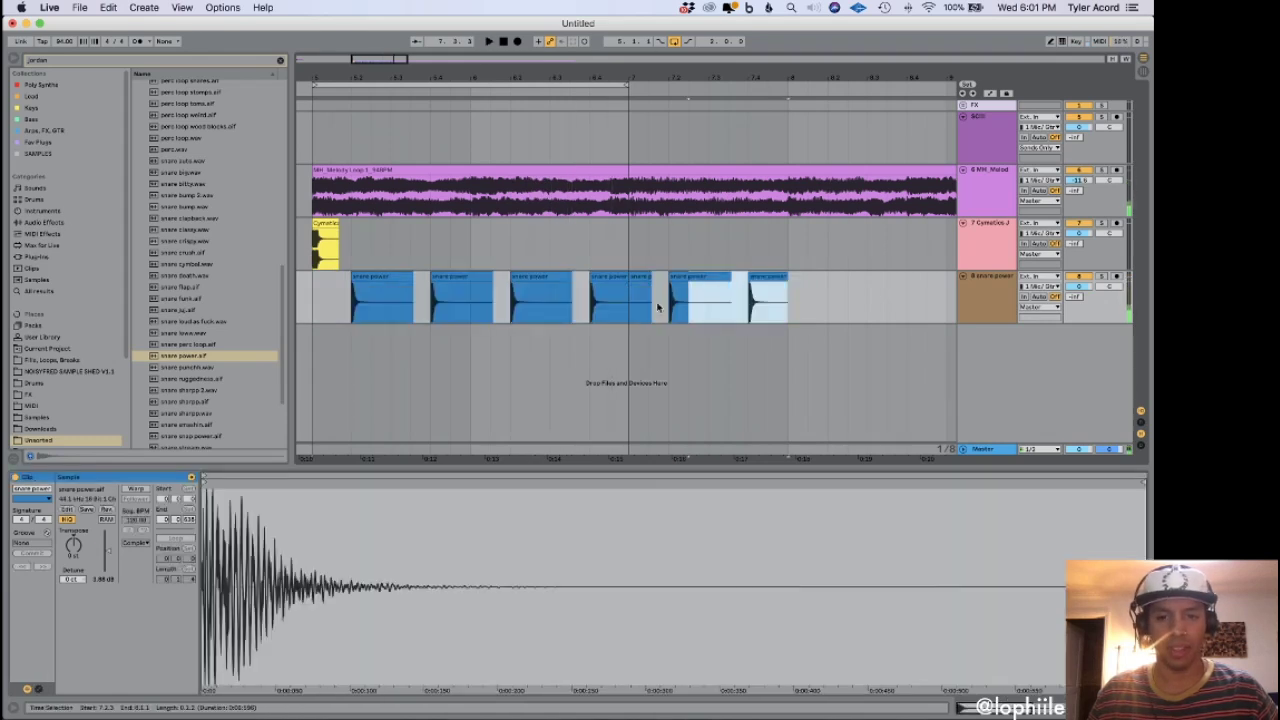
pyautogui.press('super+d')
pyautogui.press('-')
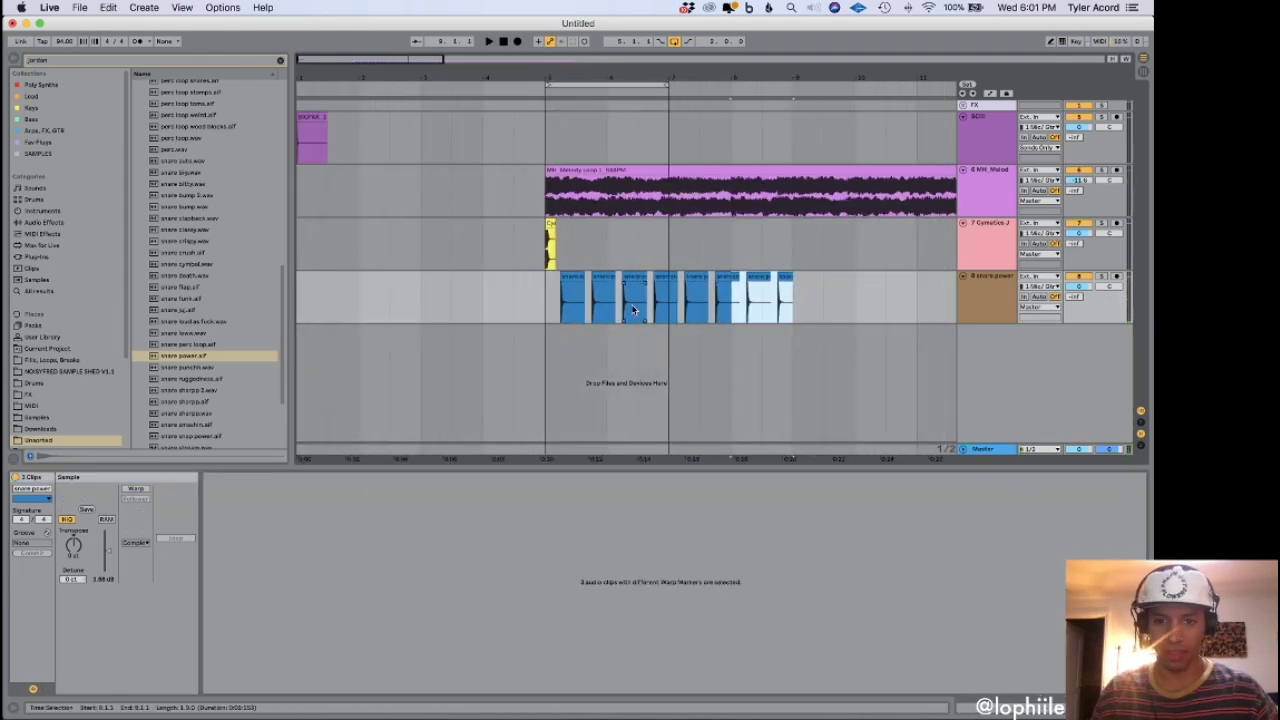
pyautogui.moveTo(548, 252); pyautogui.dragTo(798, 259)
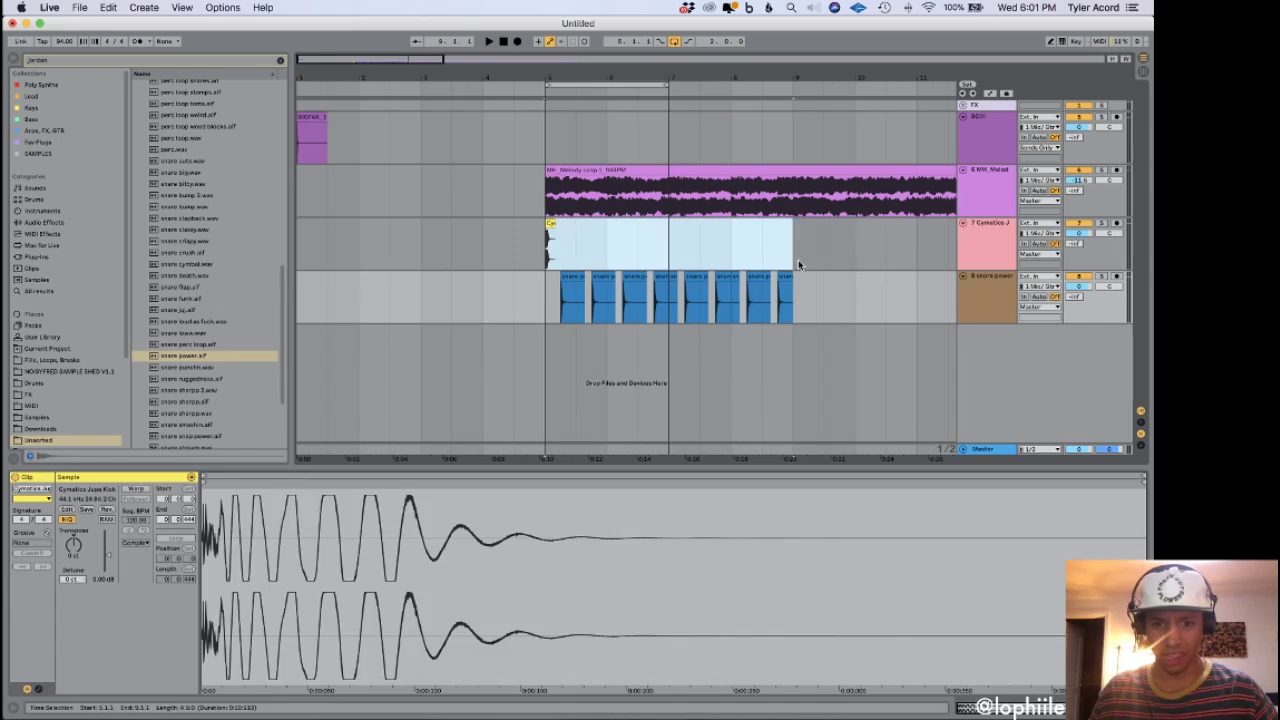
pyautogui.press('space')
pyautogui.click(670, 238)
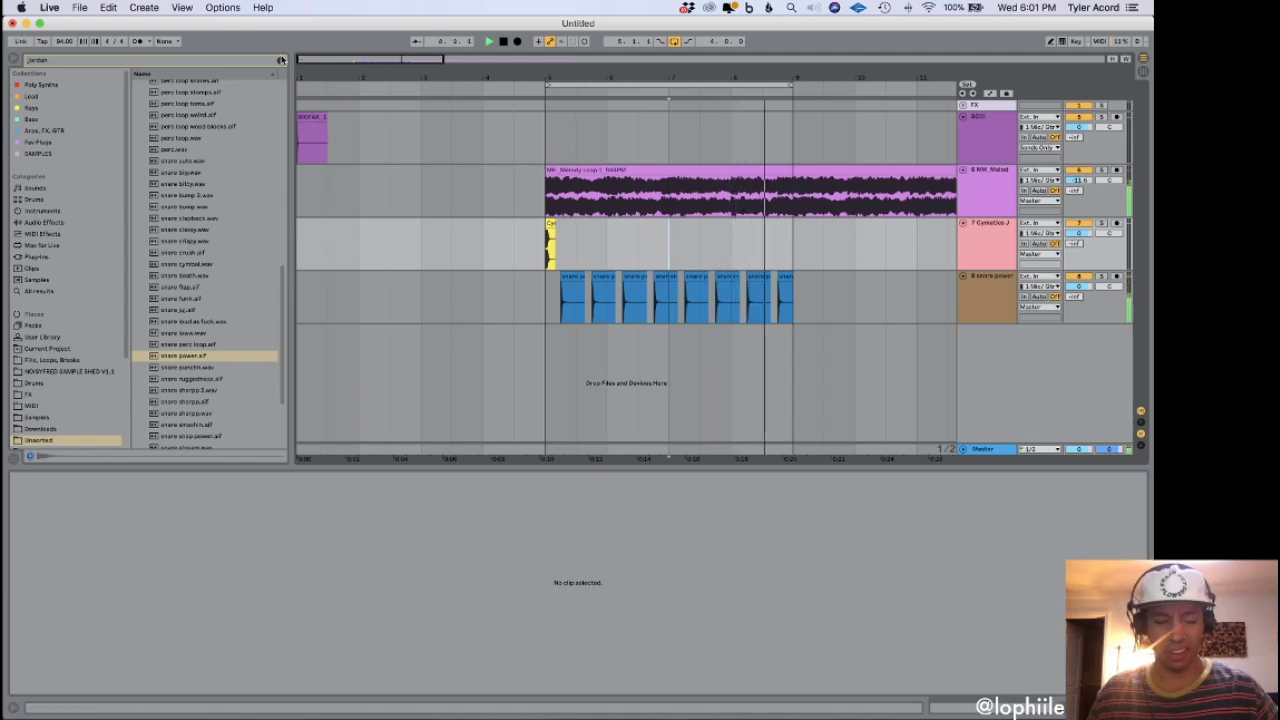
# Turn on warping for the melody loop clip and lower the song tempo to 80 BPM.
pyautogui.click(556, 192)
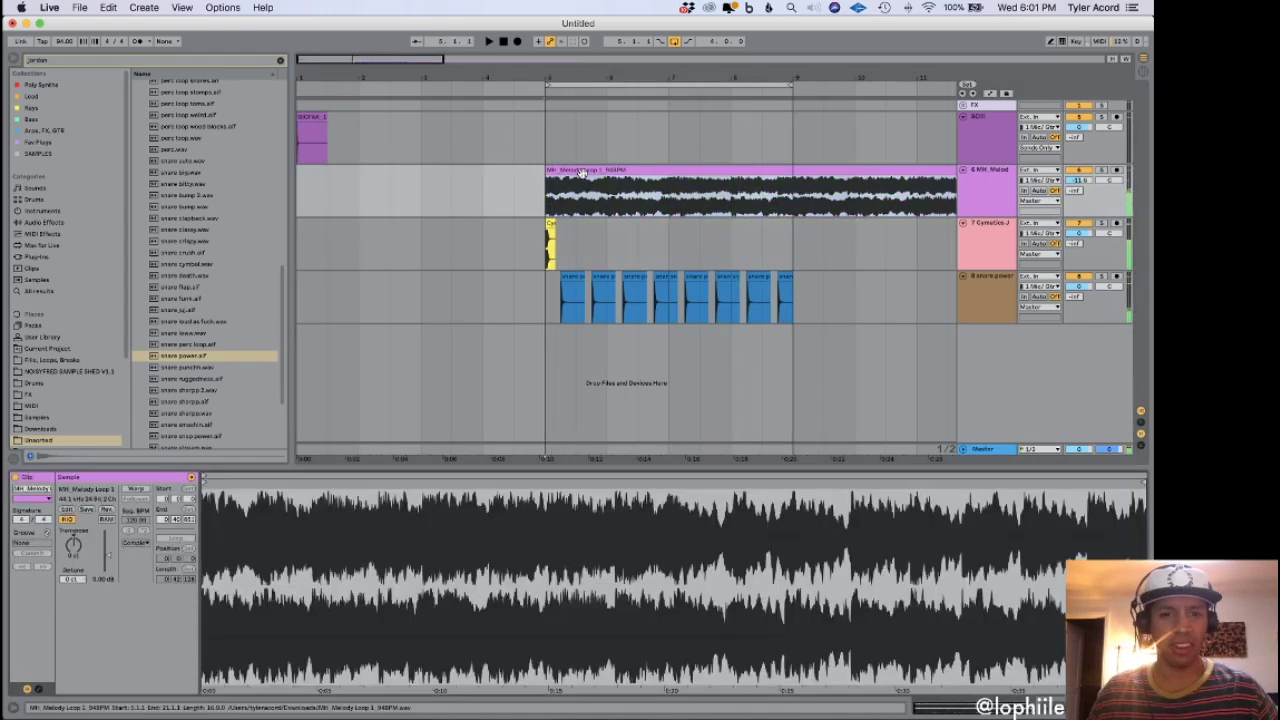
pyautogui.click(137, 488)
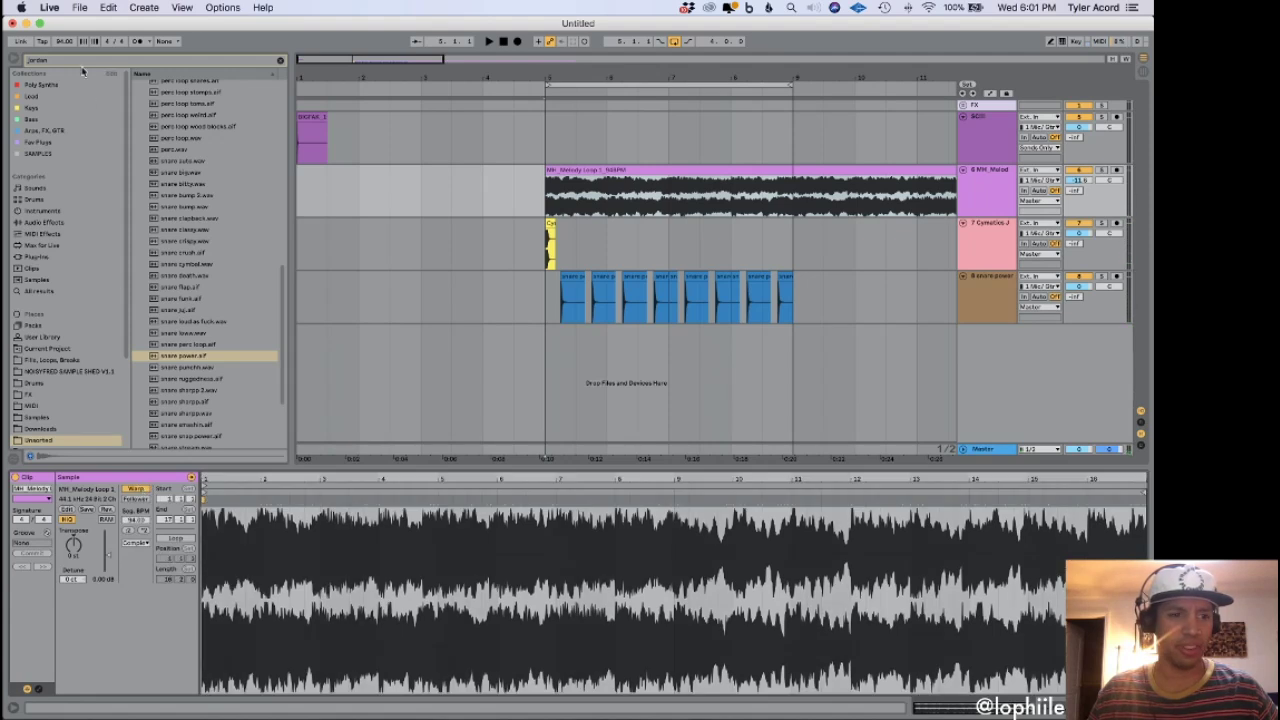
pyautogui.moveTo(63, 43); pyautogui.dragTo(63, 51)
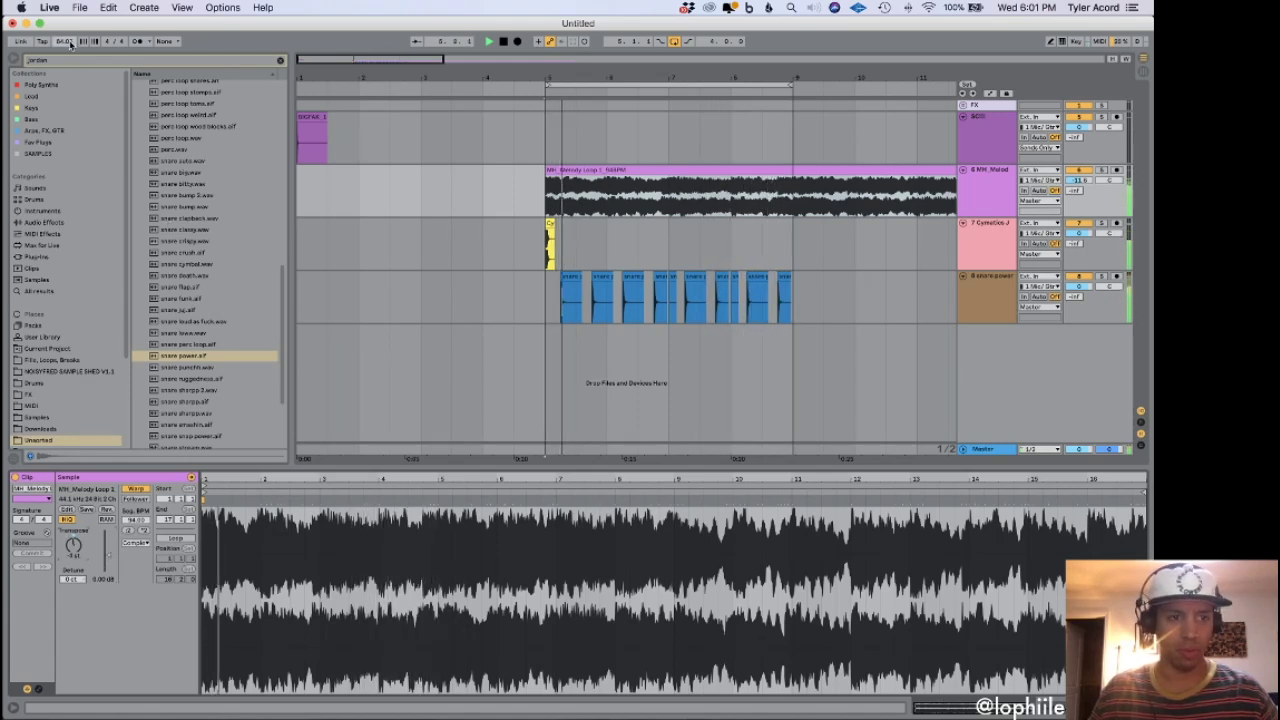
# Duplicate the opening kick of bar 5 so that a copy starts at 5.3.3.
pyautogui.click(547, 262)
pyautogui.press('+')
pyautogui.moveTo(547, 262); pyautogui.dragTo(700, 265)
pyautogui.press('super+d')
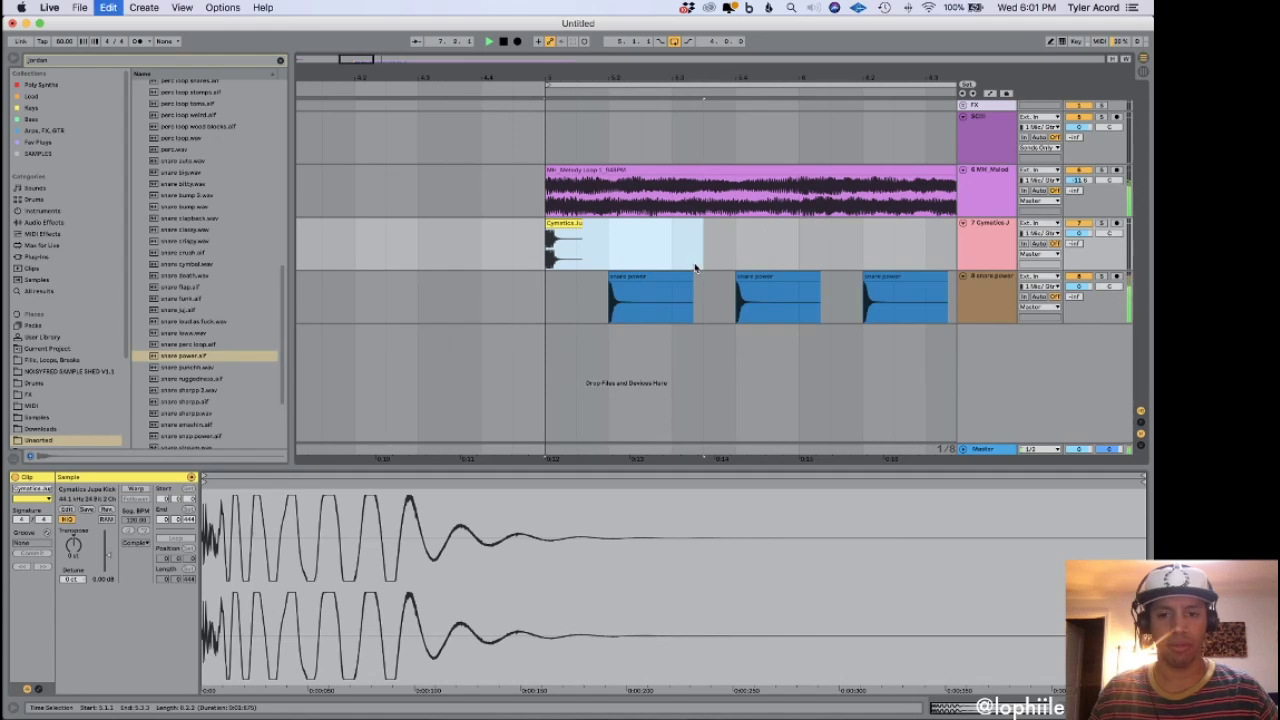
# Add another kick a sixteenth after the copy, and move the pair to 5.2.3 and 5.2.4.
pyautogui.click(721, 255)
pyautogui.click(720, 252)
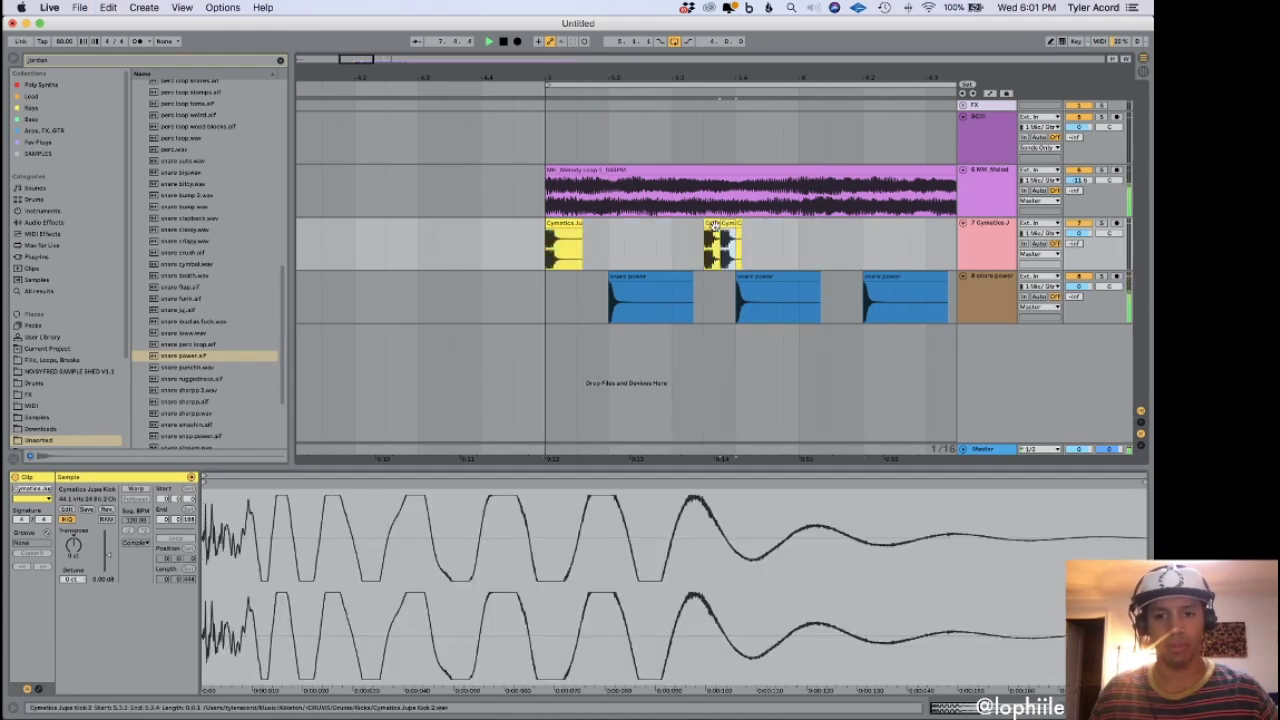
pyautogui.press('super+e')
pyautogui.moveTo(697, 233); pyautogui.dragTo(648, 237)
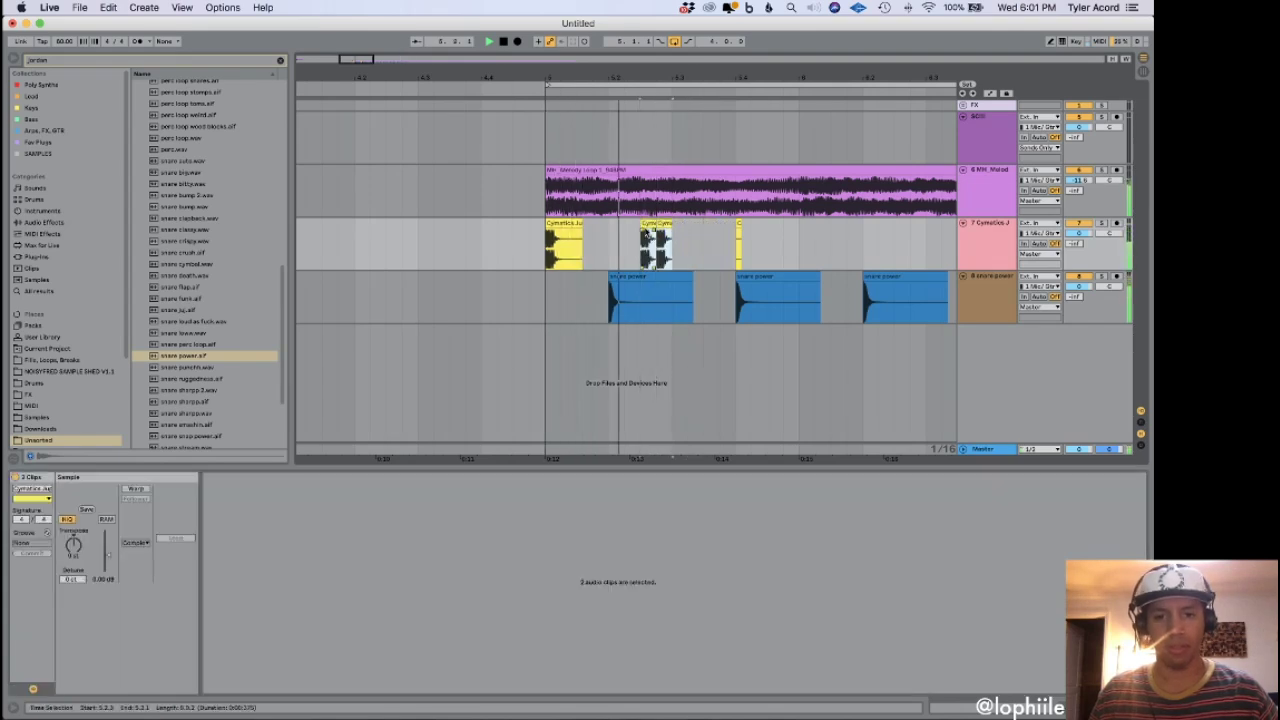
pyautogui.press('space')
pyautogui.click(607, 237)
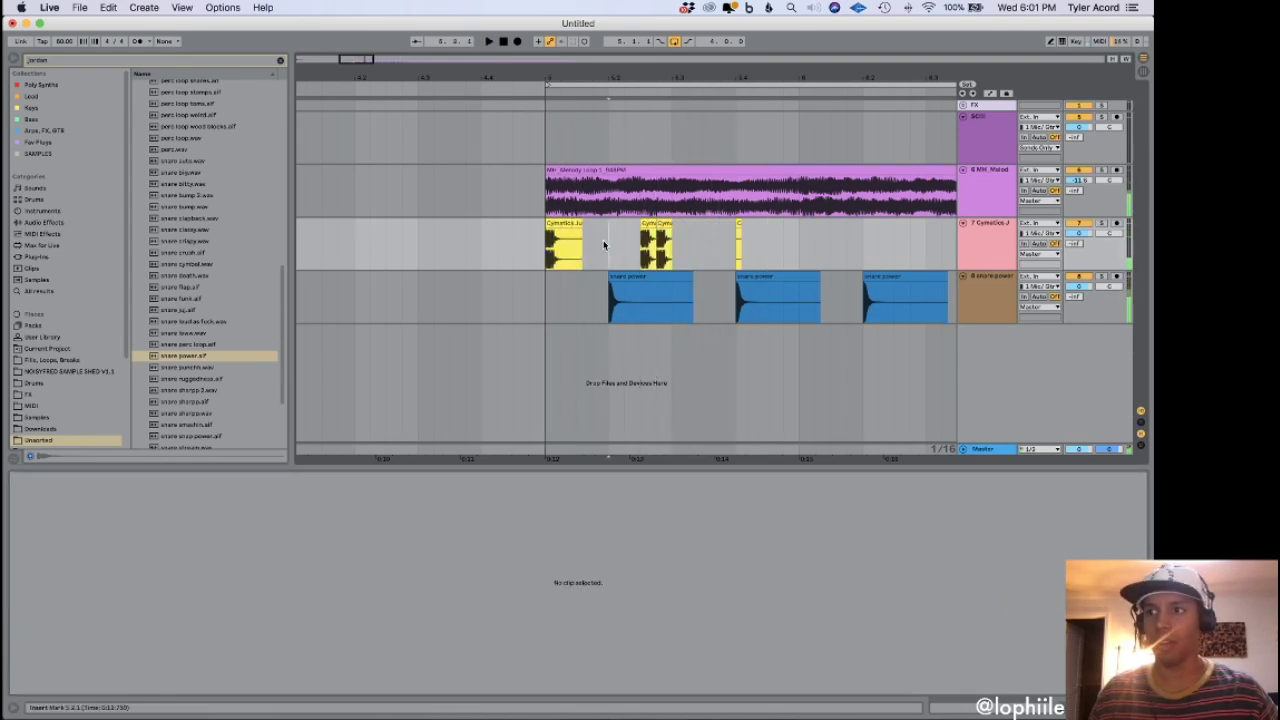
pyautogui.click(552, 209)
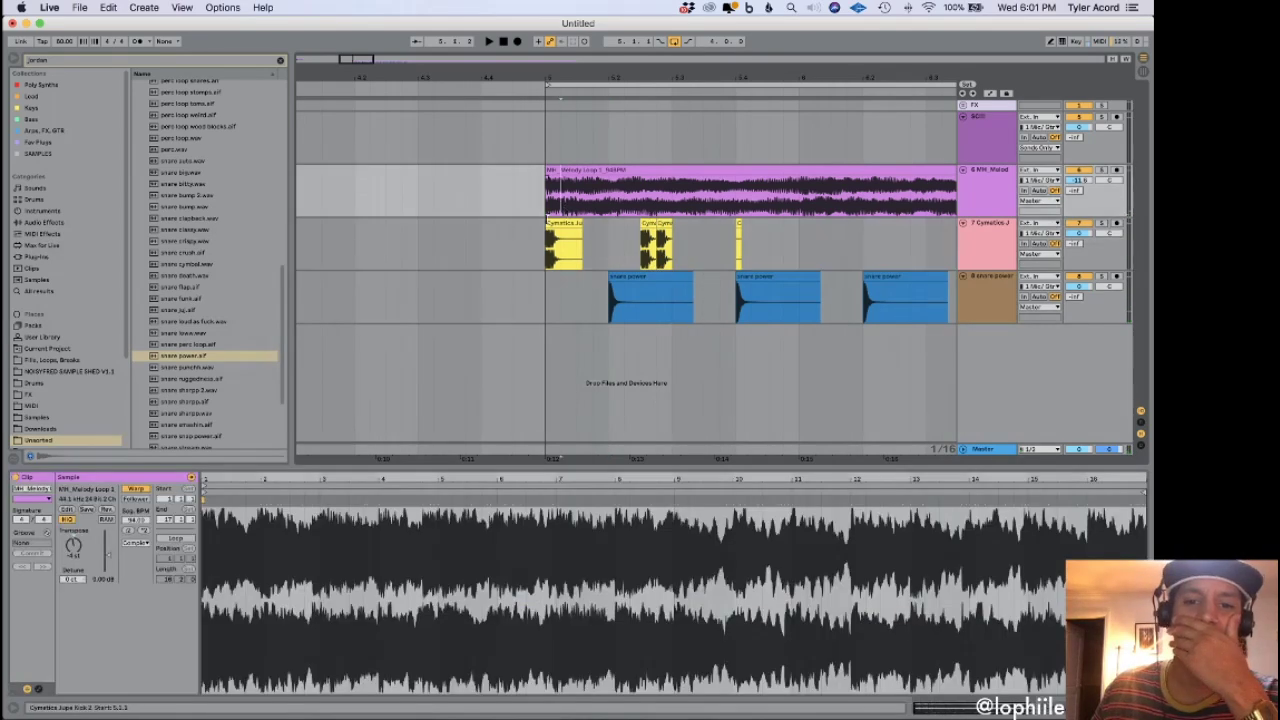
pyautogui.click(549, 222)
pyautogui.press('-')
pyautogui.press('-')
pyautogui.press('-')
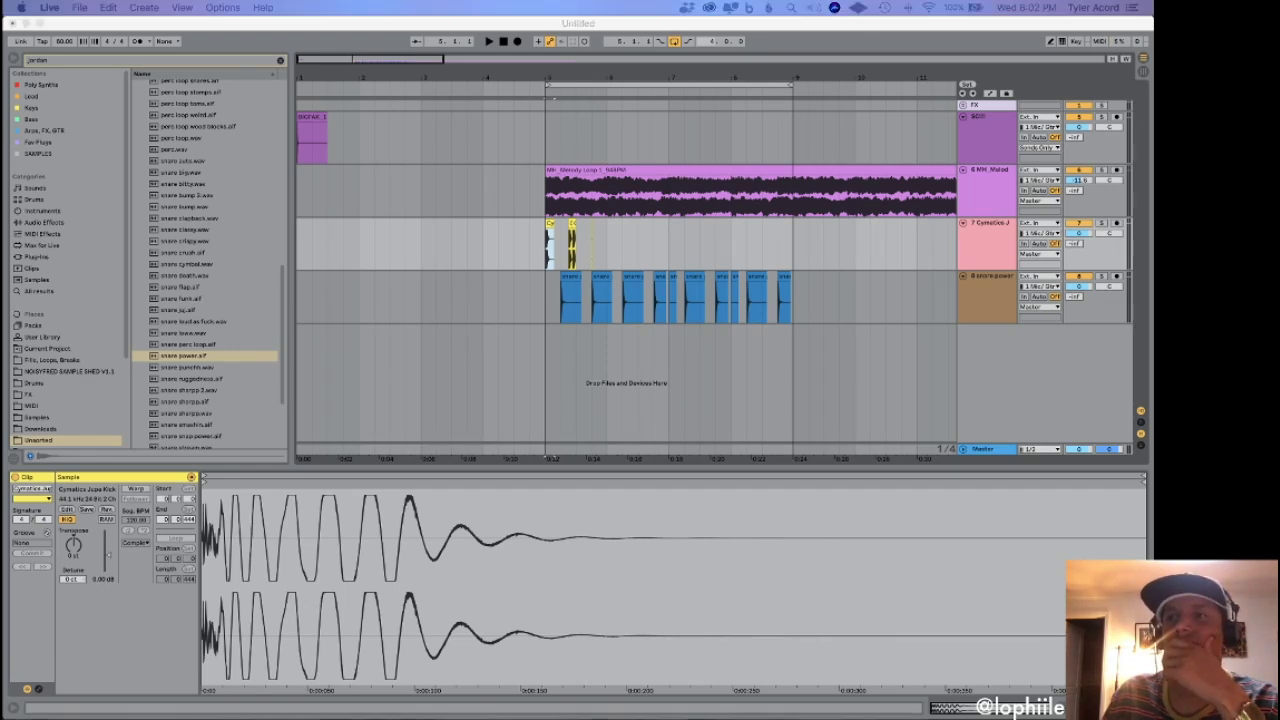
pyautogui.scroll(10, 243, 266)
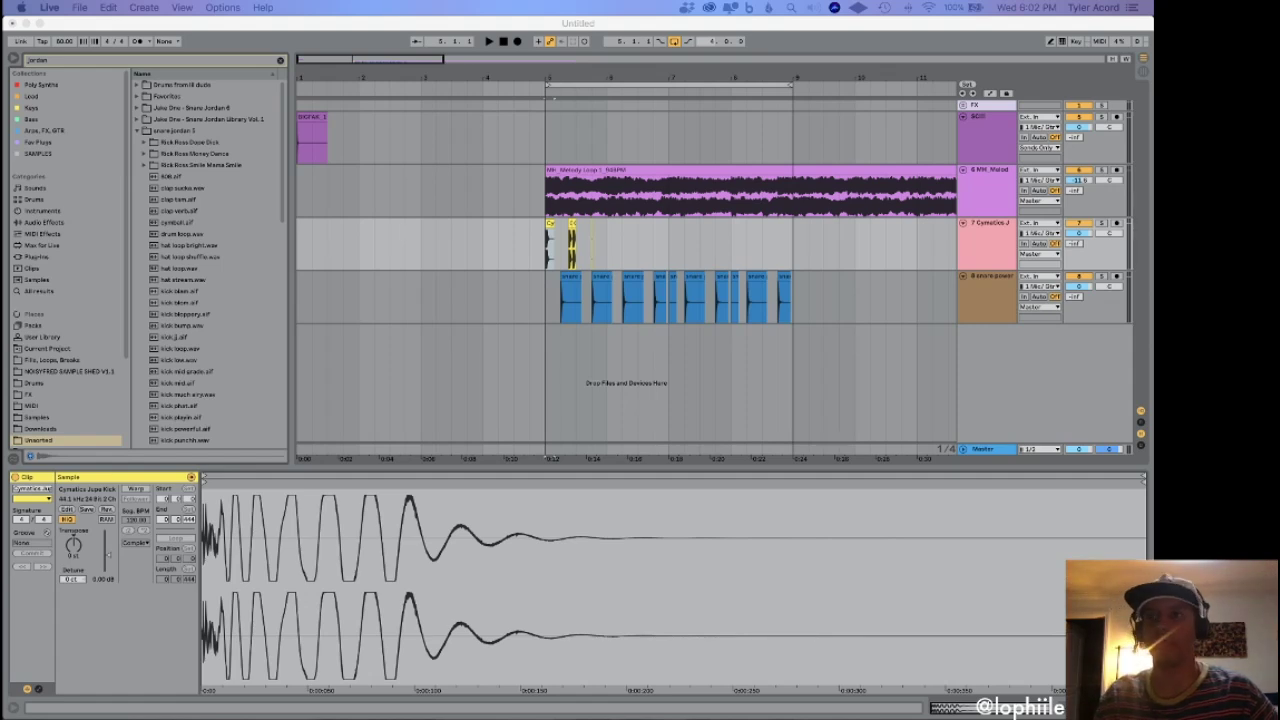
# Switch to Discord, copy a server invite link from the general channel, close the invite dialog and return to Ableton Live.
pyautogui.moveTo(460, 705)
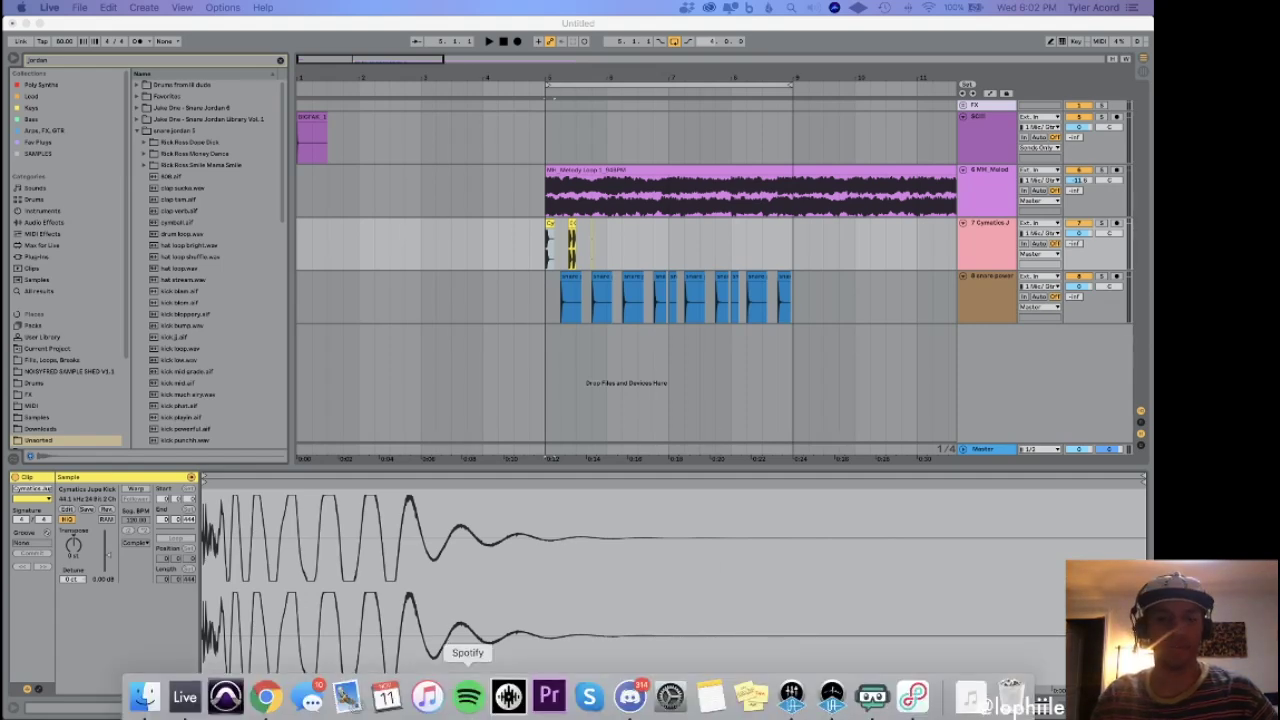
pyautogui.click(628, 700)
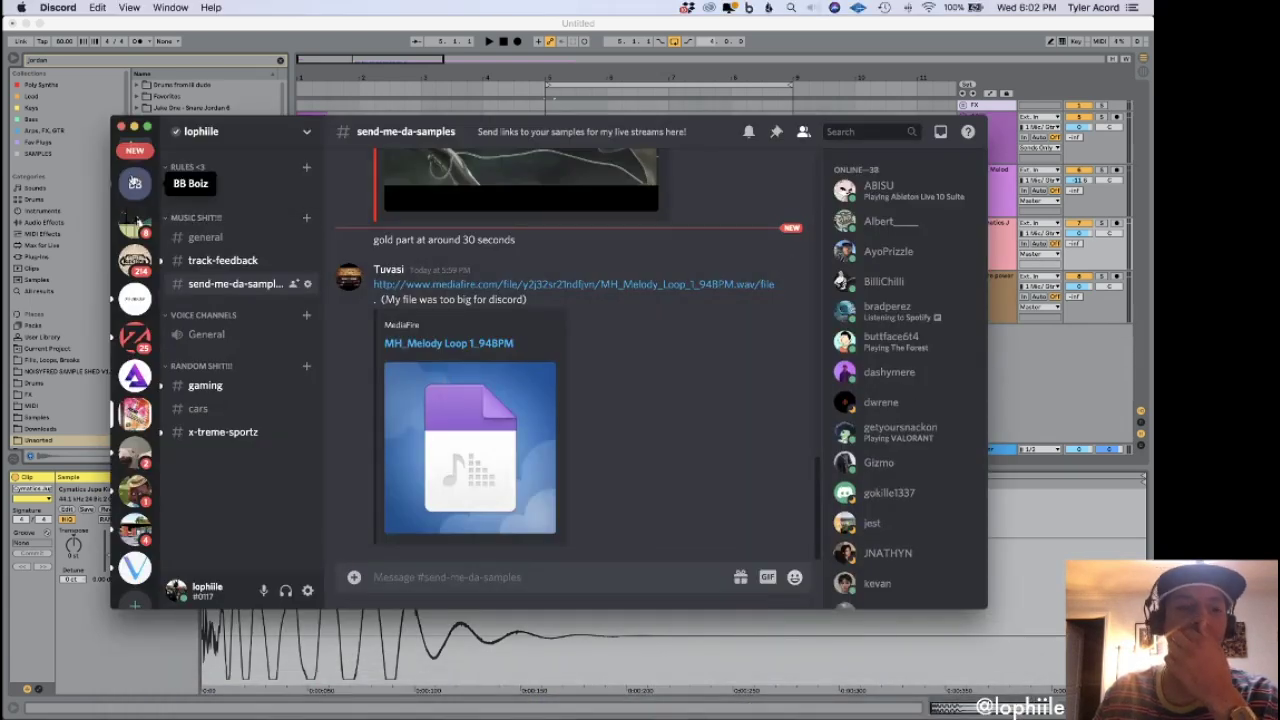
pyautogui.click(213, 244)
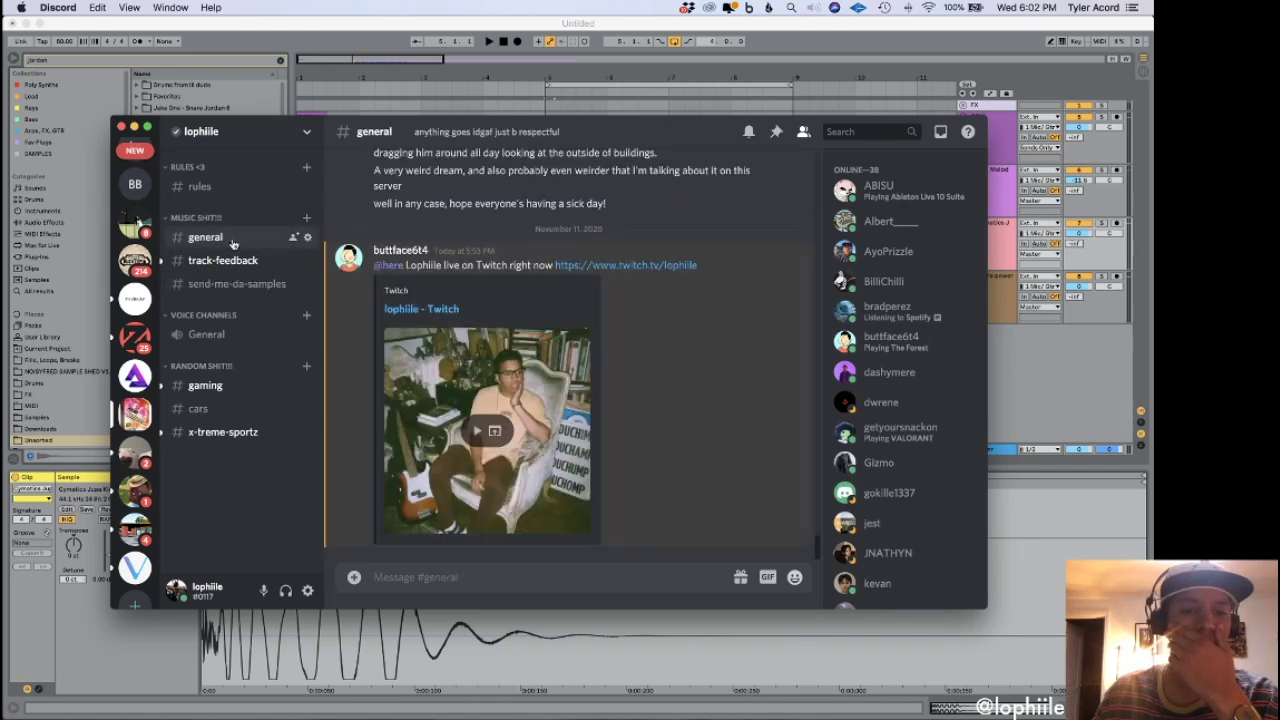
pyautogui.click(294, 237)
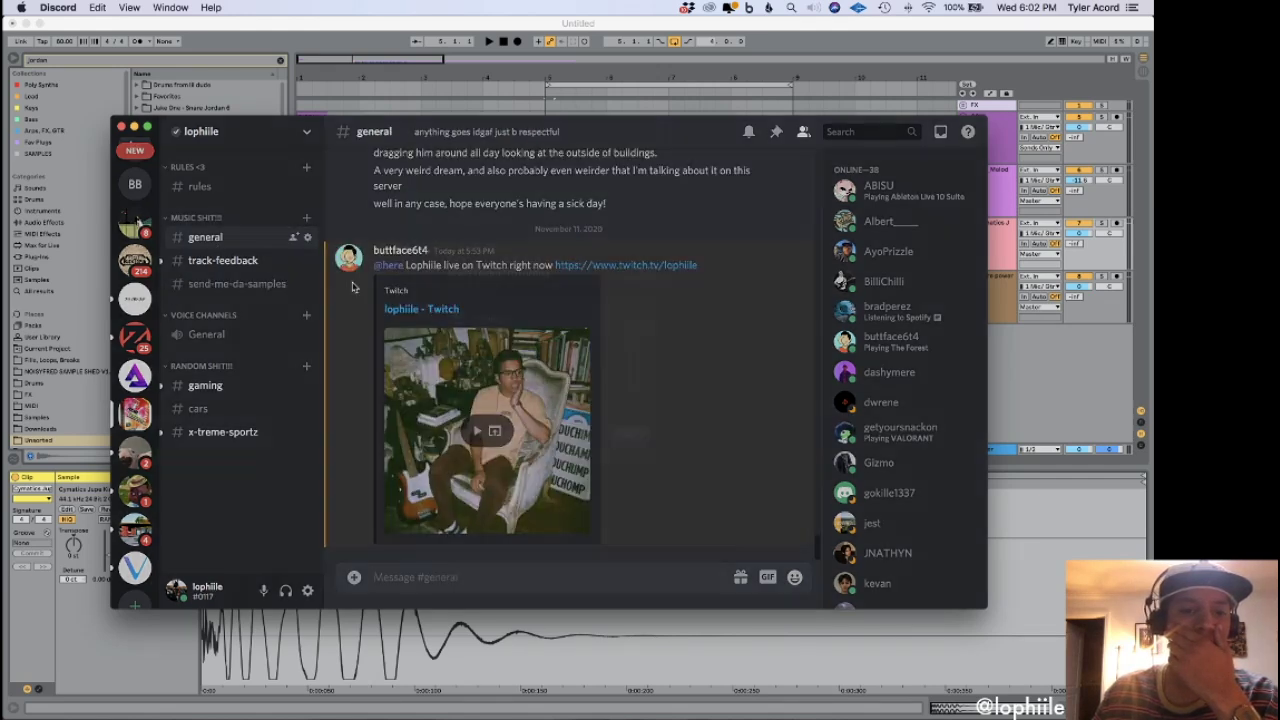
pyautogui.click(669, 466)
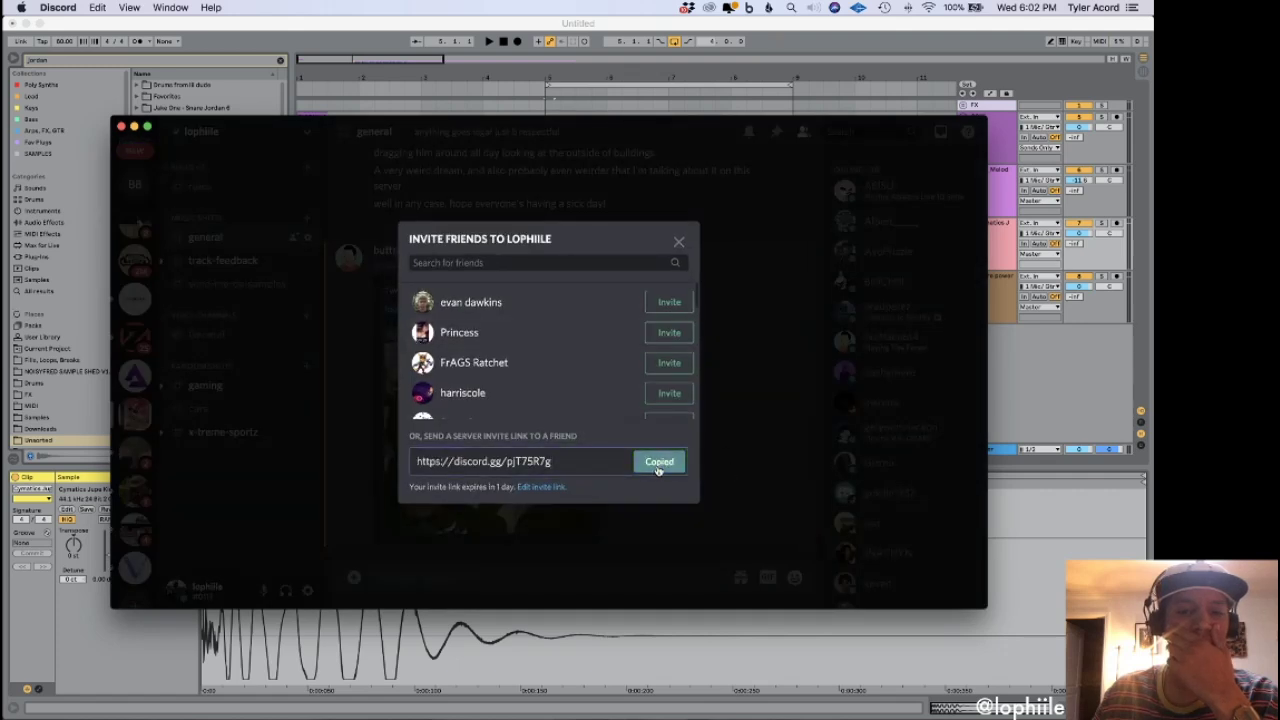
pyautogui.click(678, 242)
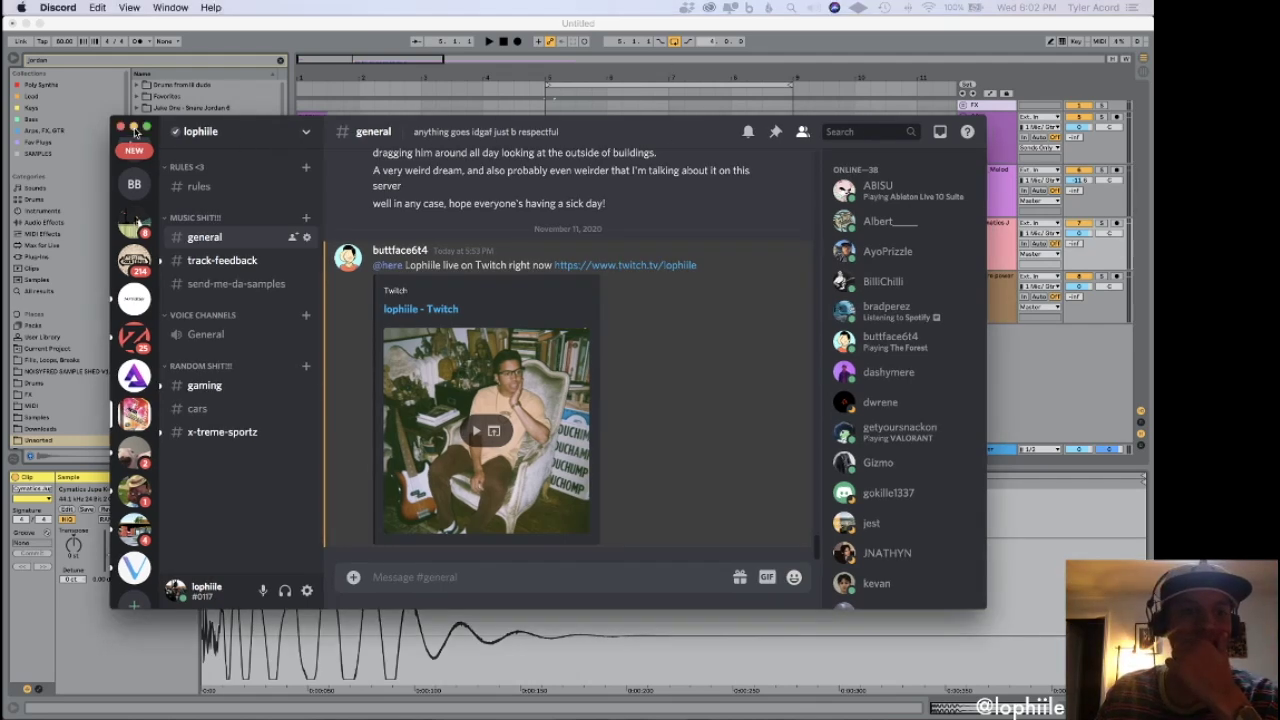
pyautogui.click(134, 126)
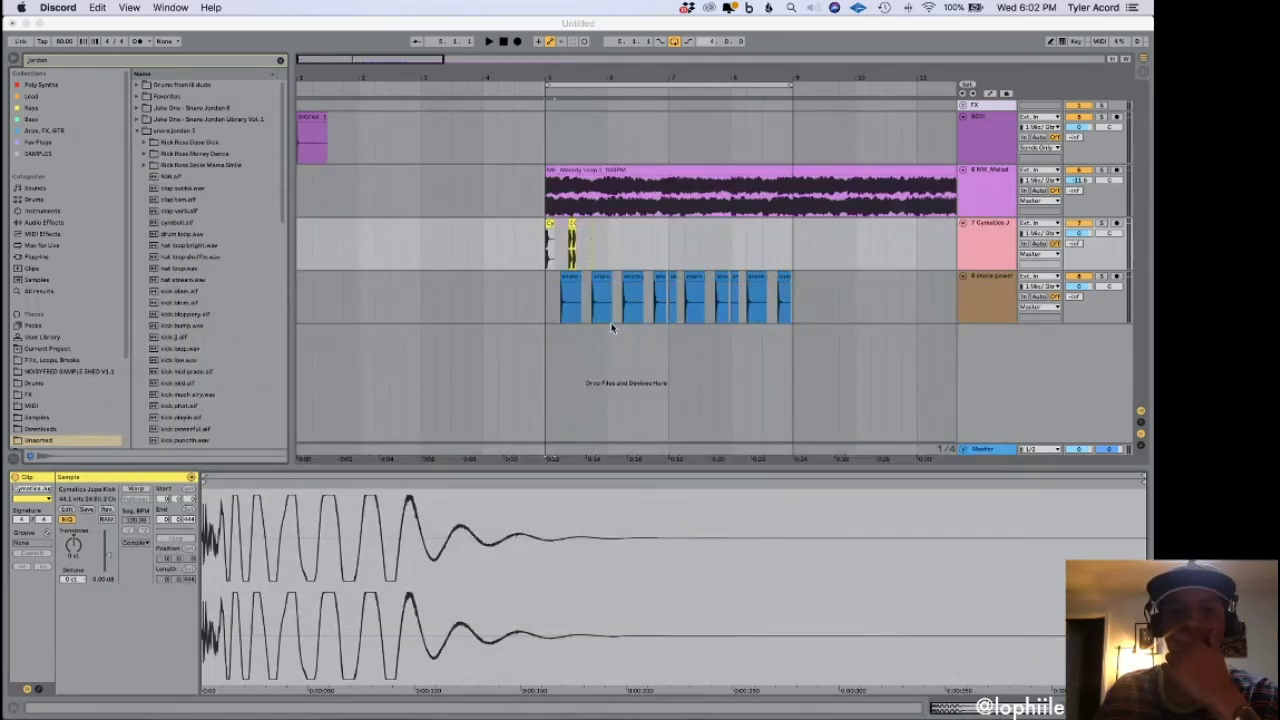
pyautogui.click(534, 308)
# Open the send-me-da-samples channel in Discord, view the linked Raised by Wolves main theme video in the browser and close it.
pyautogui.moveTo(724, 716)
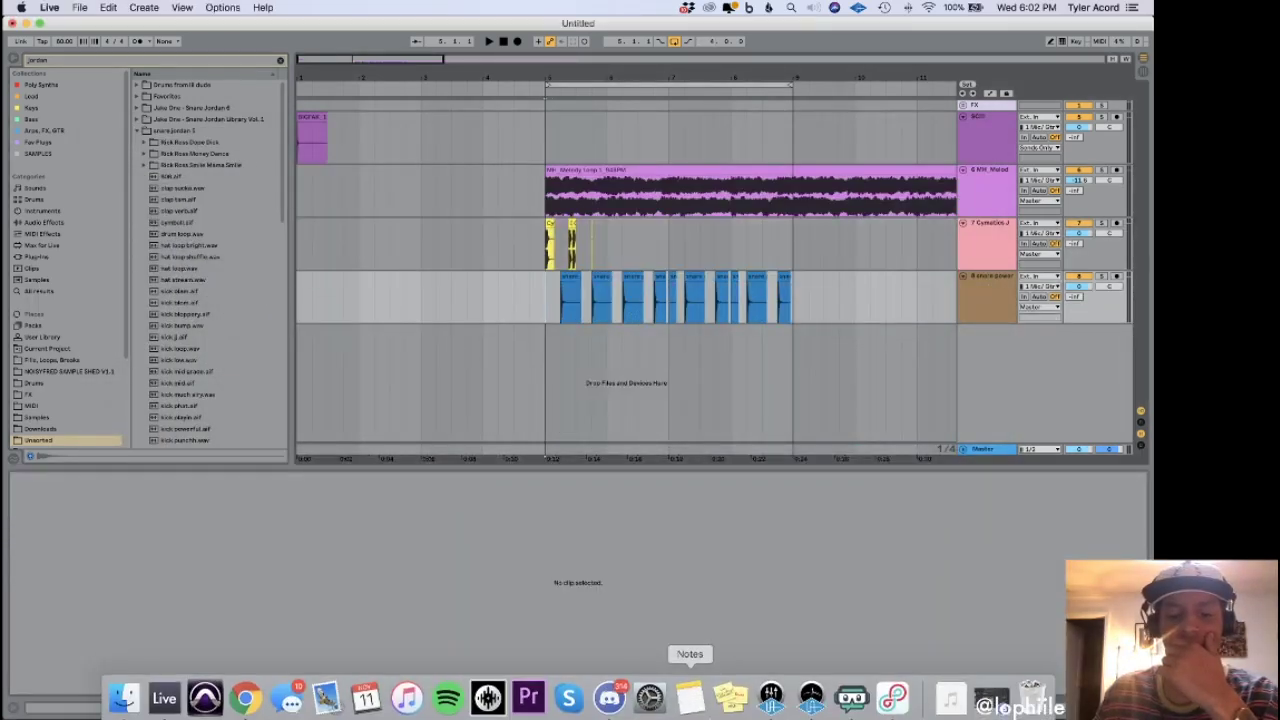
pyautogui.click(608, 712)
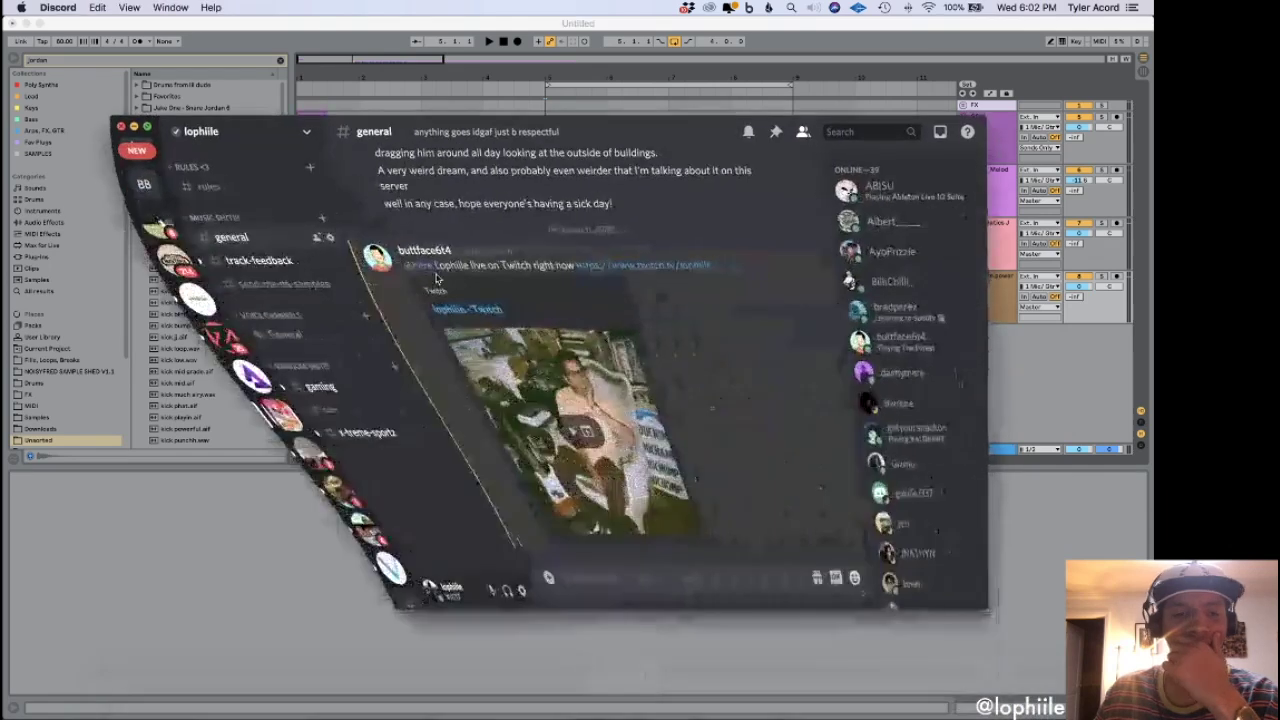
pyautogui.click(231, 285)
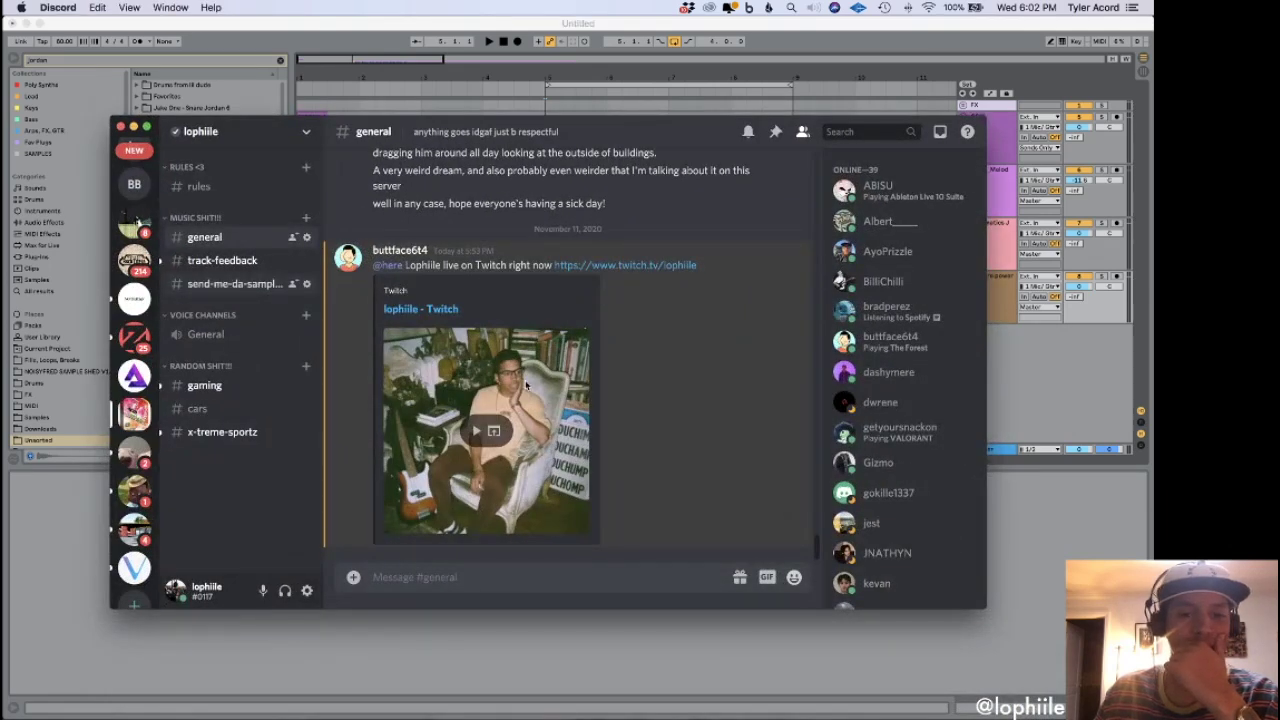
pyautogui.scroll(3, 670, 430)
pyautogui.scroll(2, 670, 430)
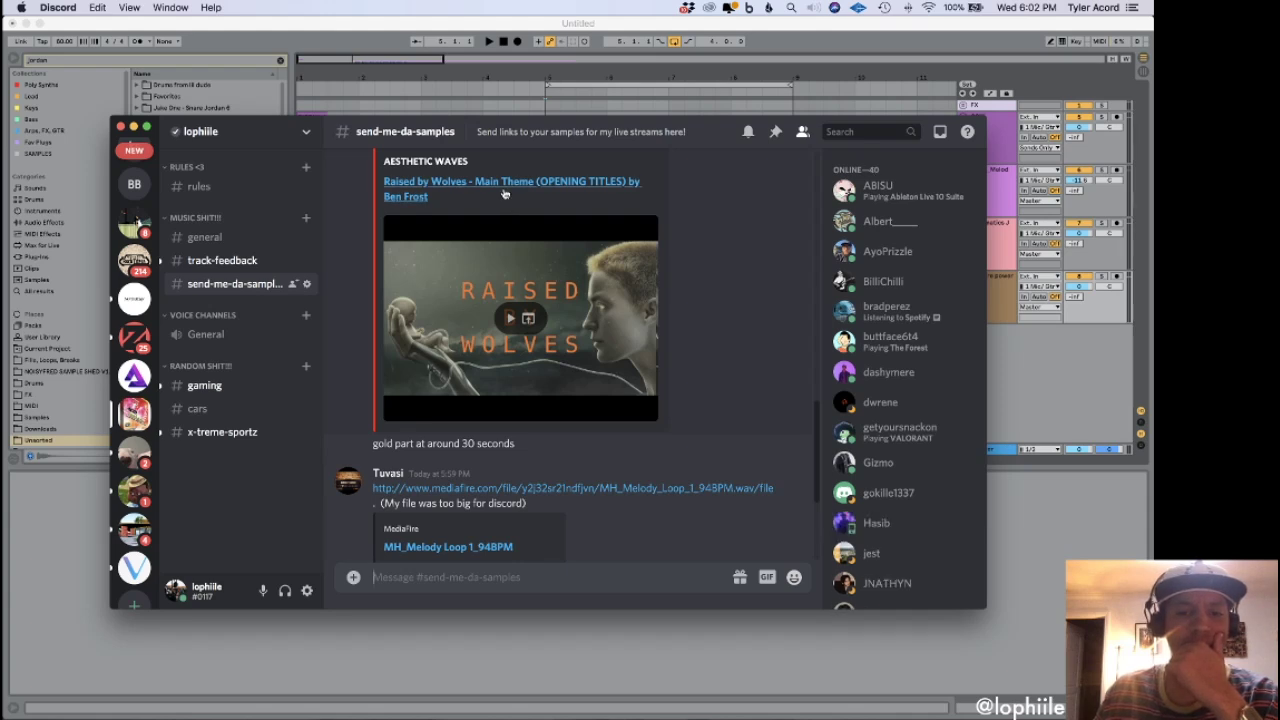
pyautogui.click(504, 190)
pyautogui.click(608, 400)
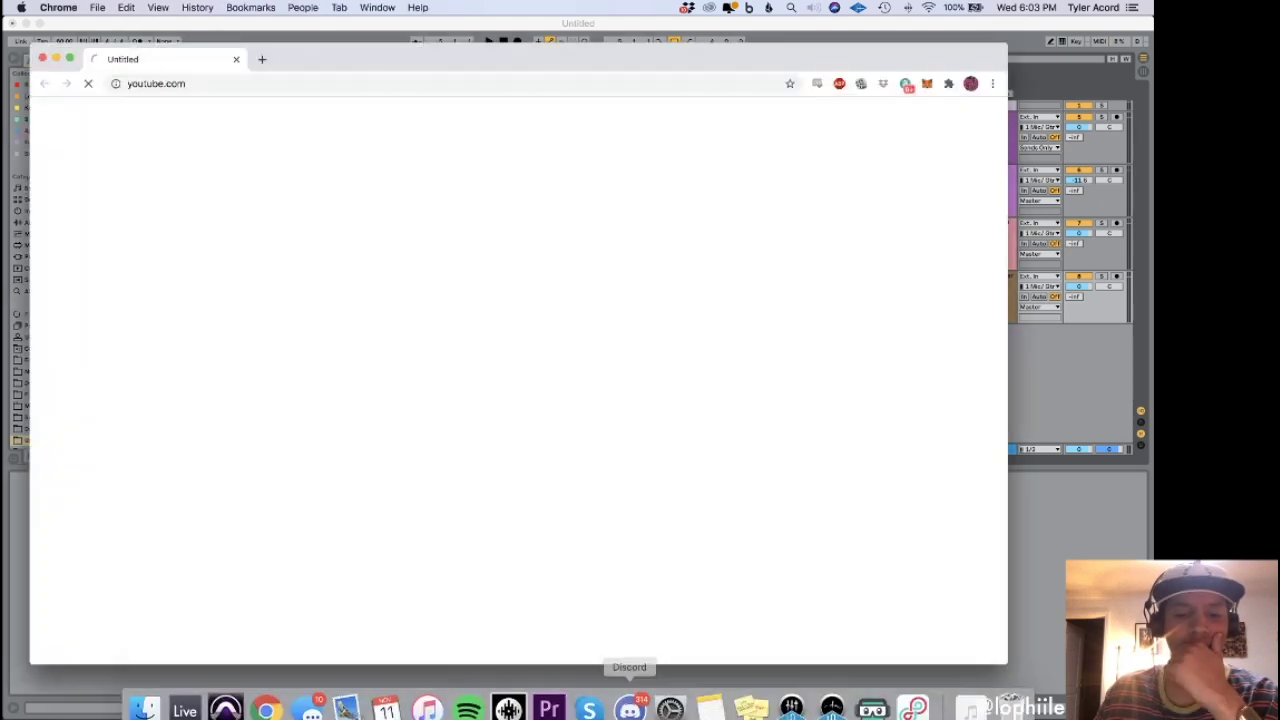
pyautogui.press('super+w')
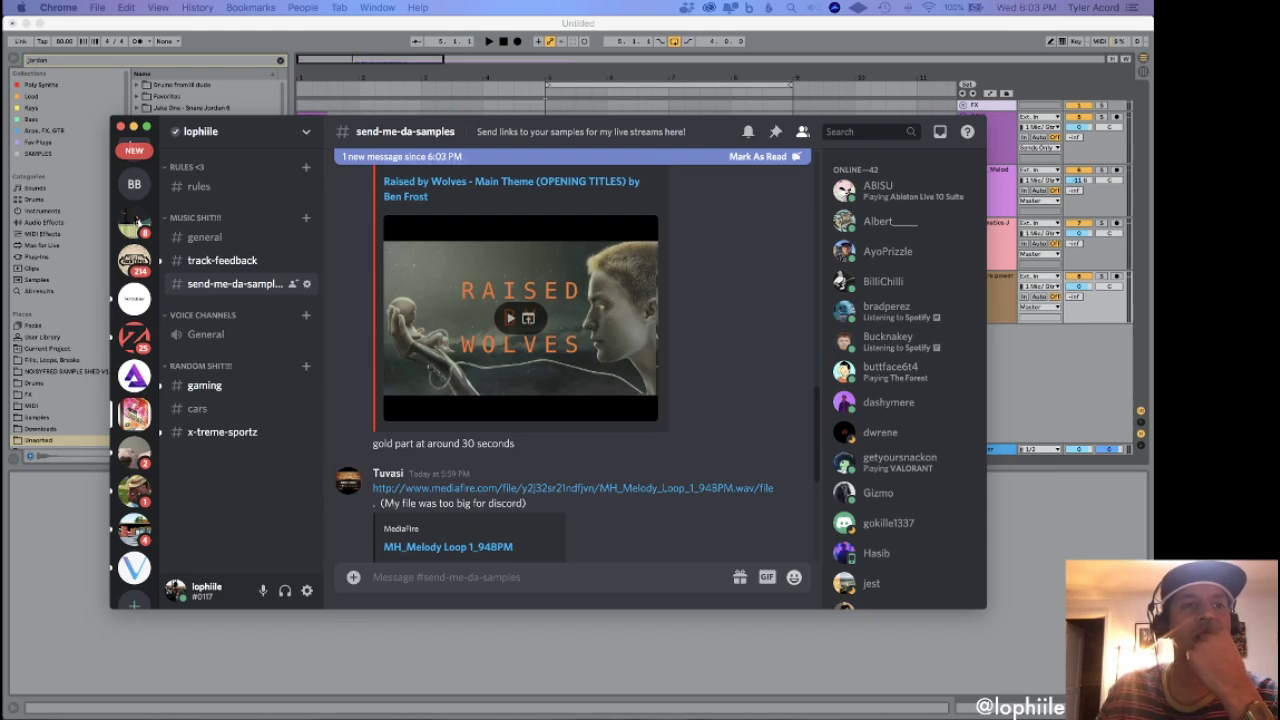
# Download the posted 20_08_22_4-4drums_87.wav from the send-me-da-samples channel and return to Ableton Live.
pyautogui.scroll(-5, 697, 274)
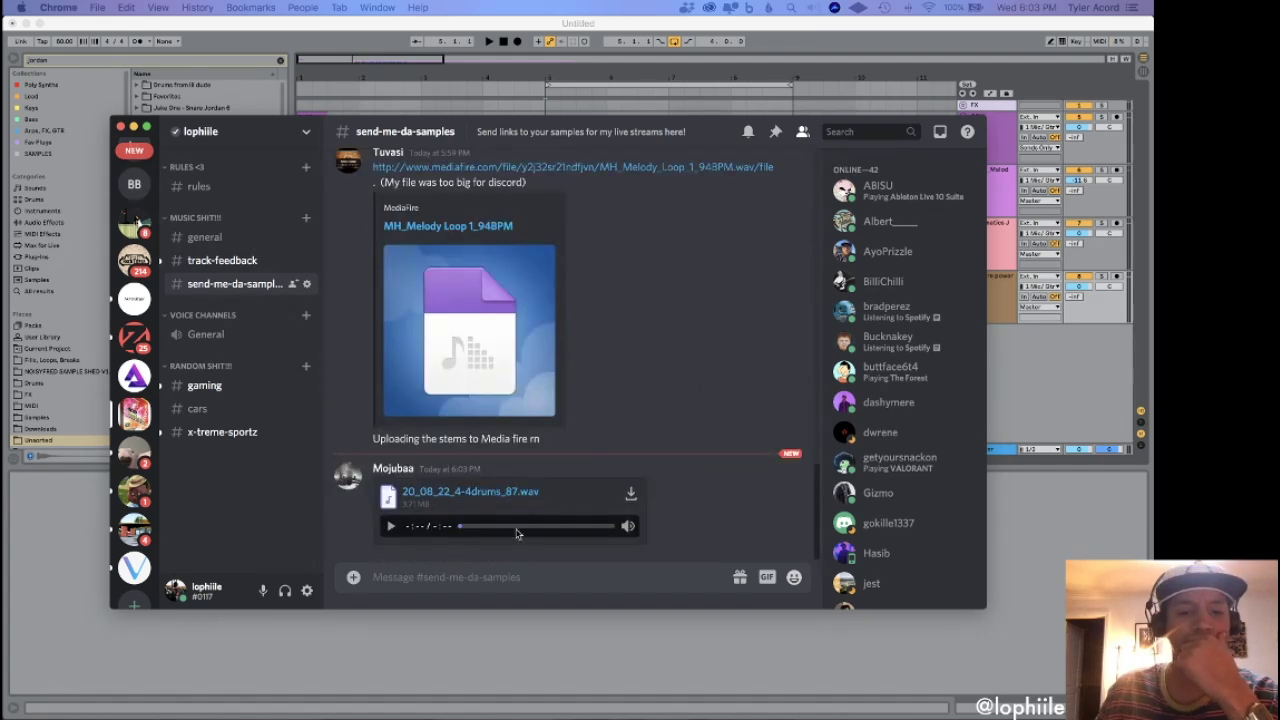
pyautogui.click(631, 494)
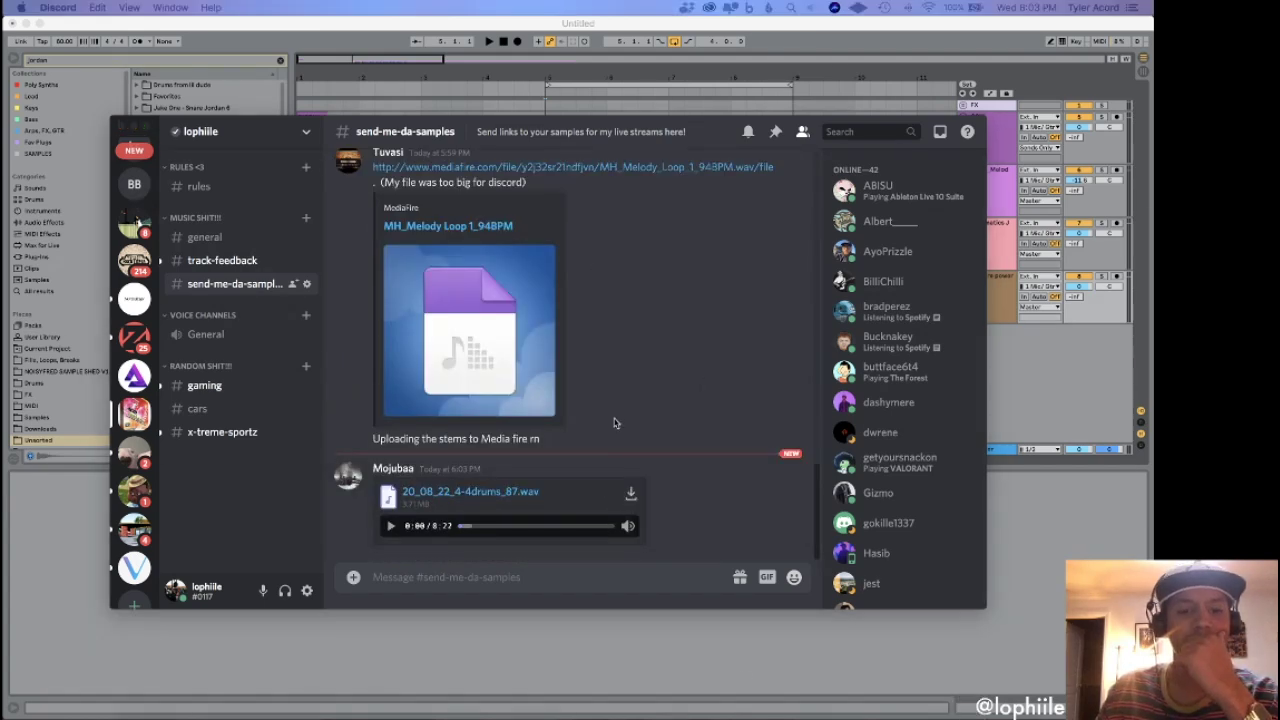
pyautogui.click(667, 645)
pyautogui.click(543, 286)
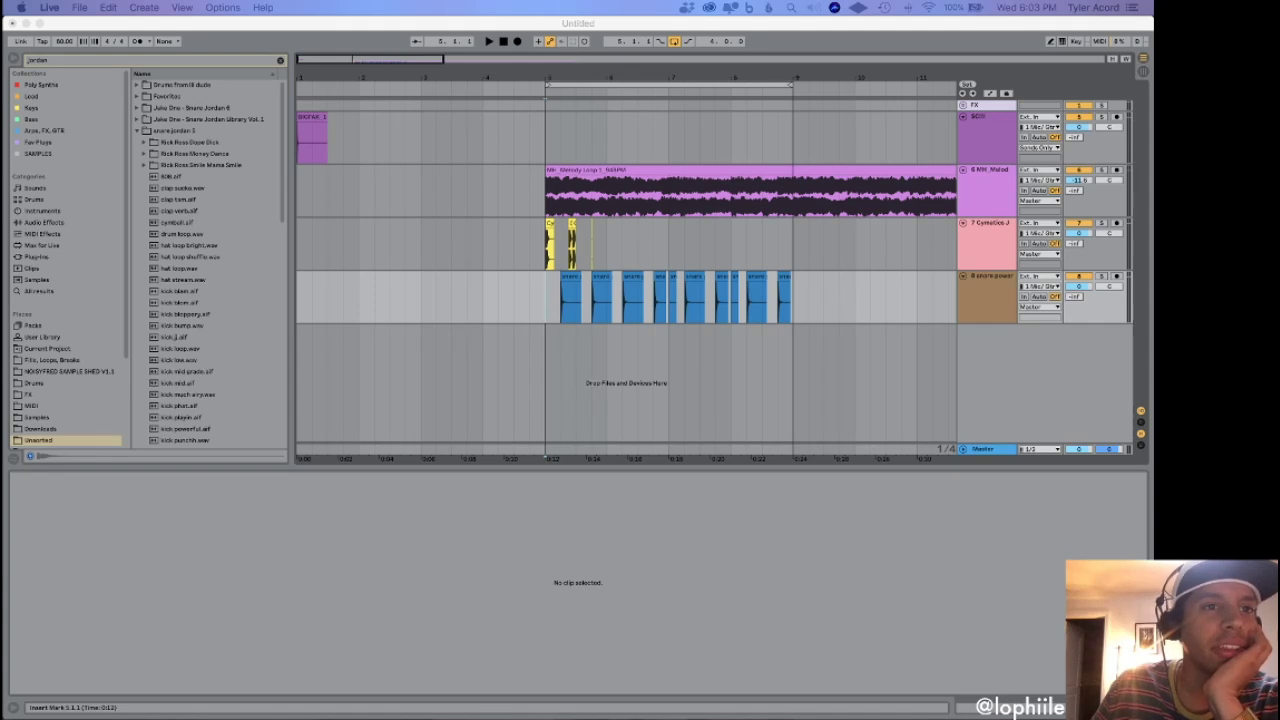
# Play the warped melody loop with the kick and snare from bar 5, and stop playback.
pyautogui.click(553, 268)
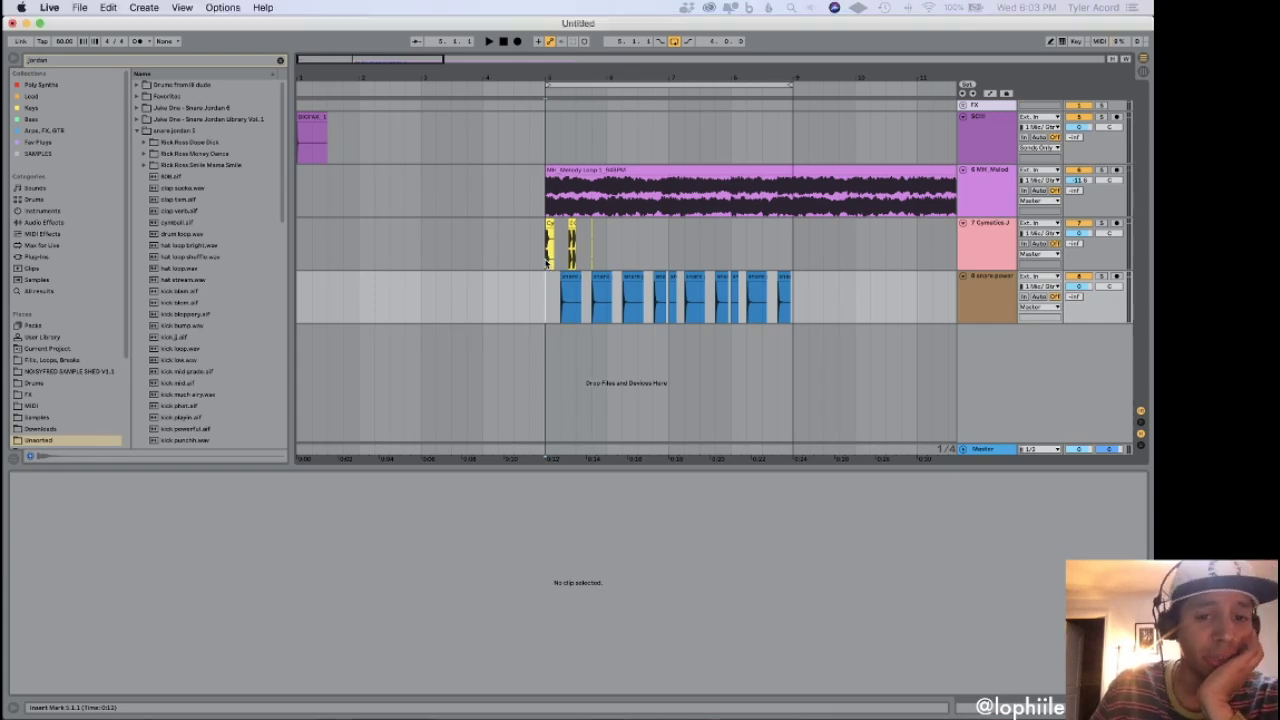
pyautogui.click(548, 250)
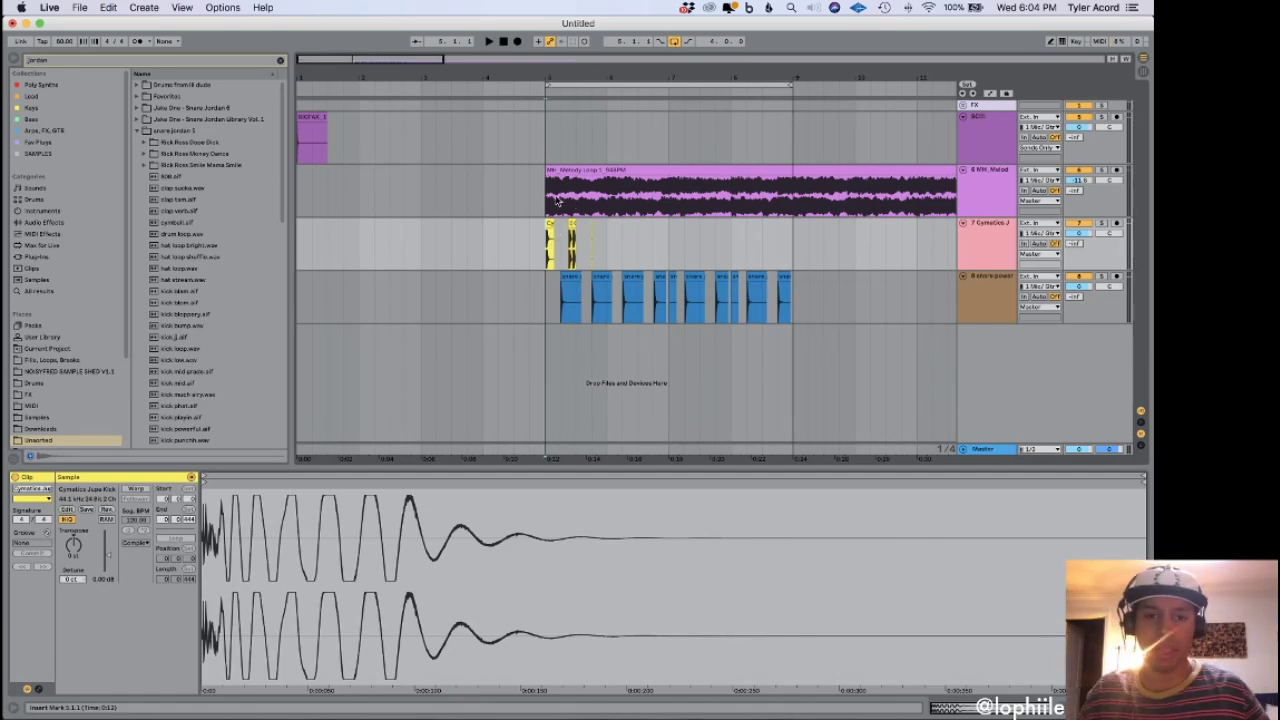
pyautogui.click(553, 200)
pyautogui.press('space')
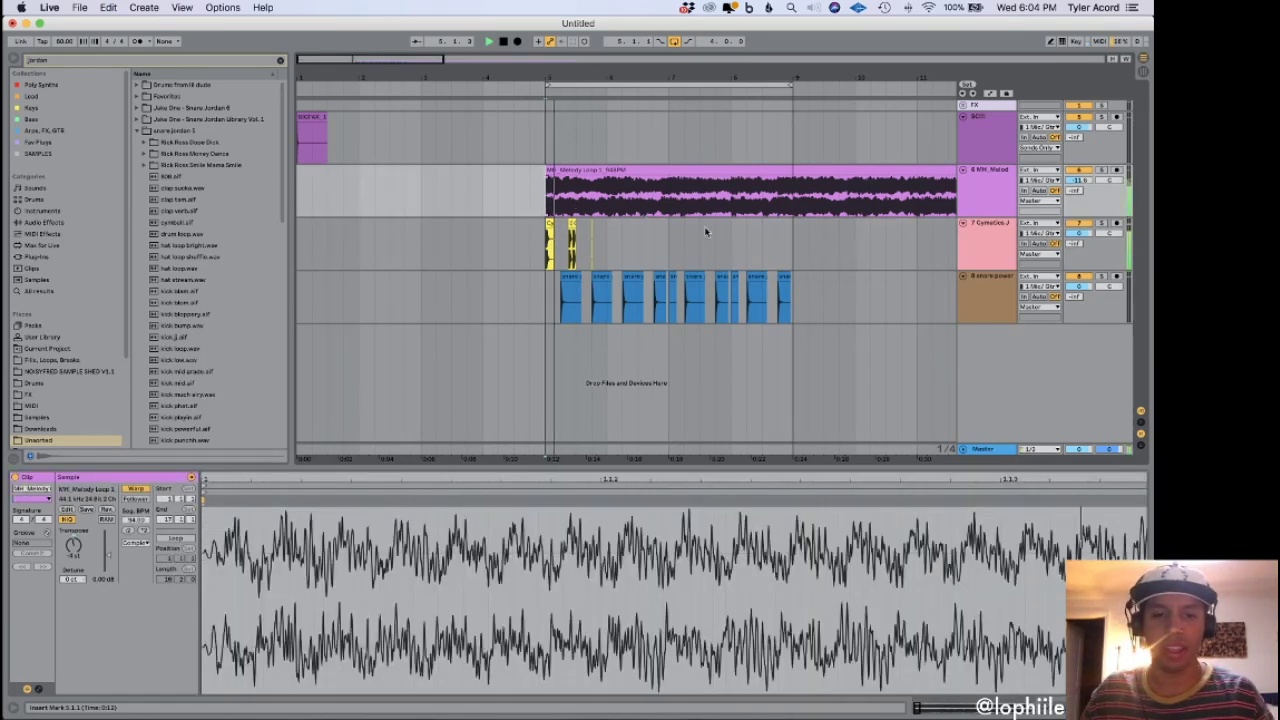
pyautogui.press('space')
pyautogui.click(654, 186)
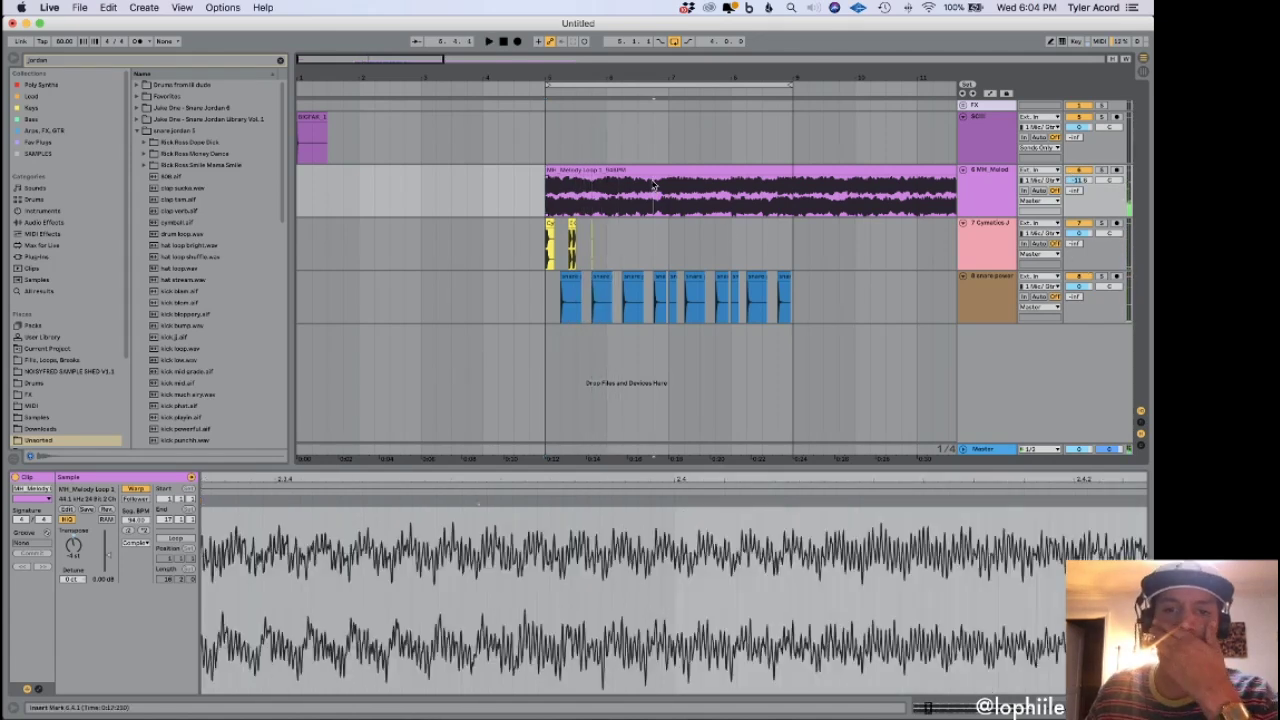
# Switch to Discord and download bokage_2_179bpm_prod._MATHINVOKER.mp3 from the newest posts in the send-me-da-samples channel.
pyautogui.press('super+Tab')
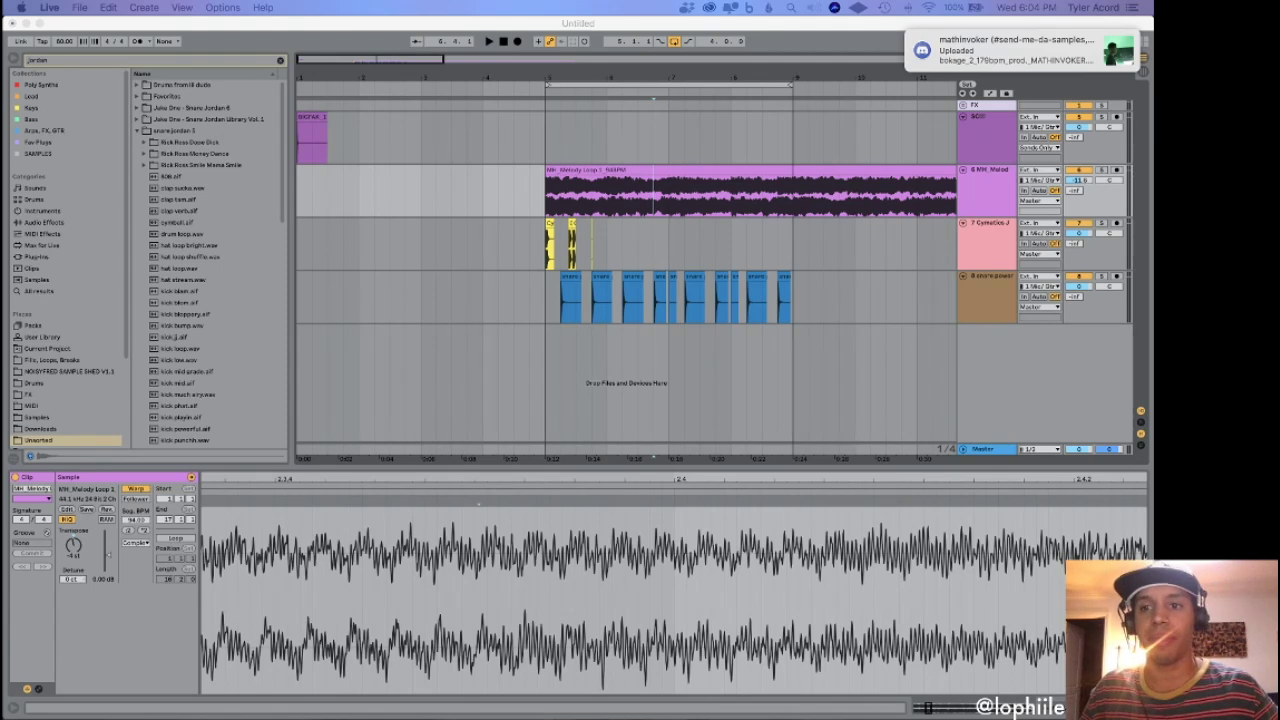
pyautogui.moveTo(434, 708)
pyautogui.click(642, 708)
pyautogui.click(641, 705)
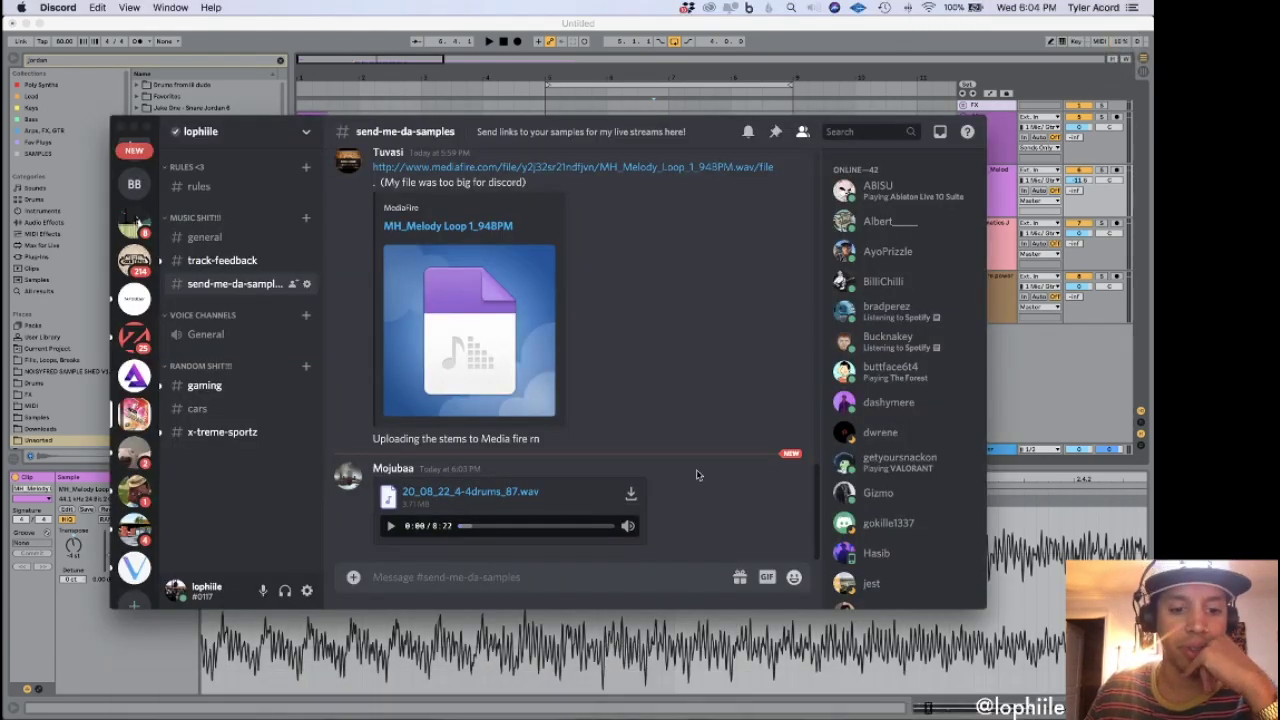
pyautogui.scroll(-3, 700, 478)
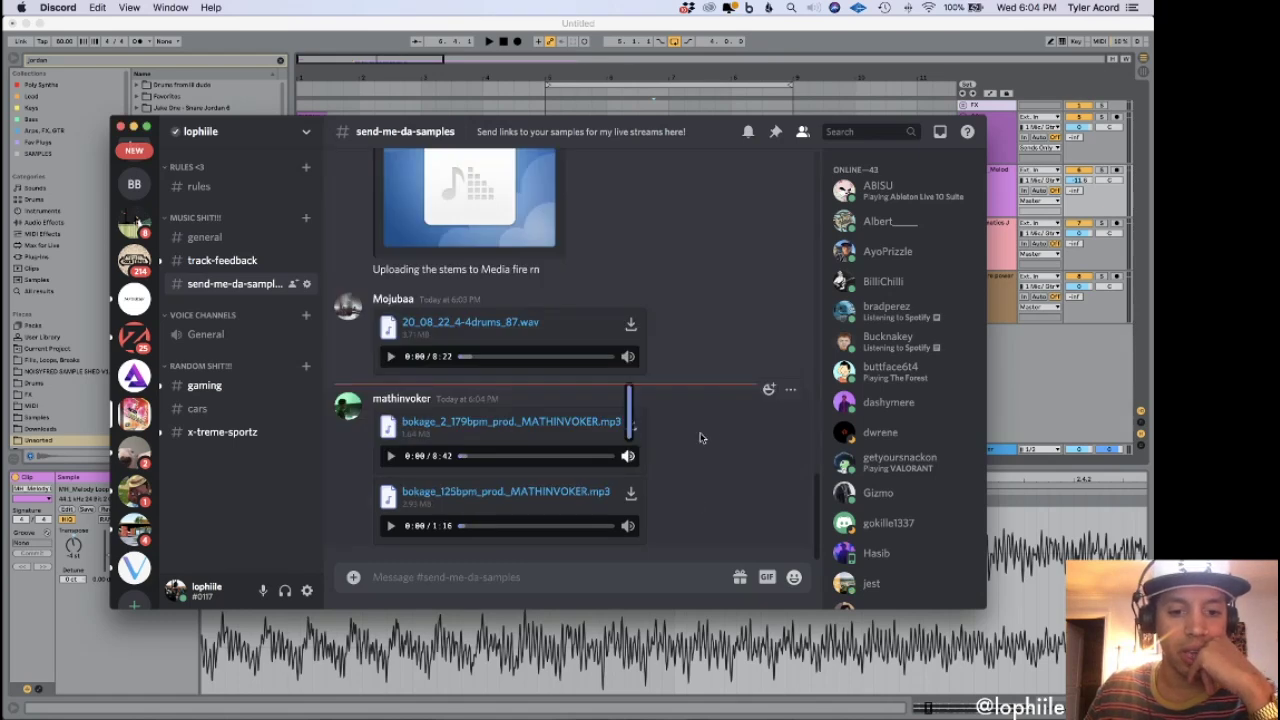
pyautogui.click(631, 422)
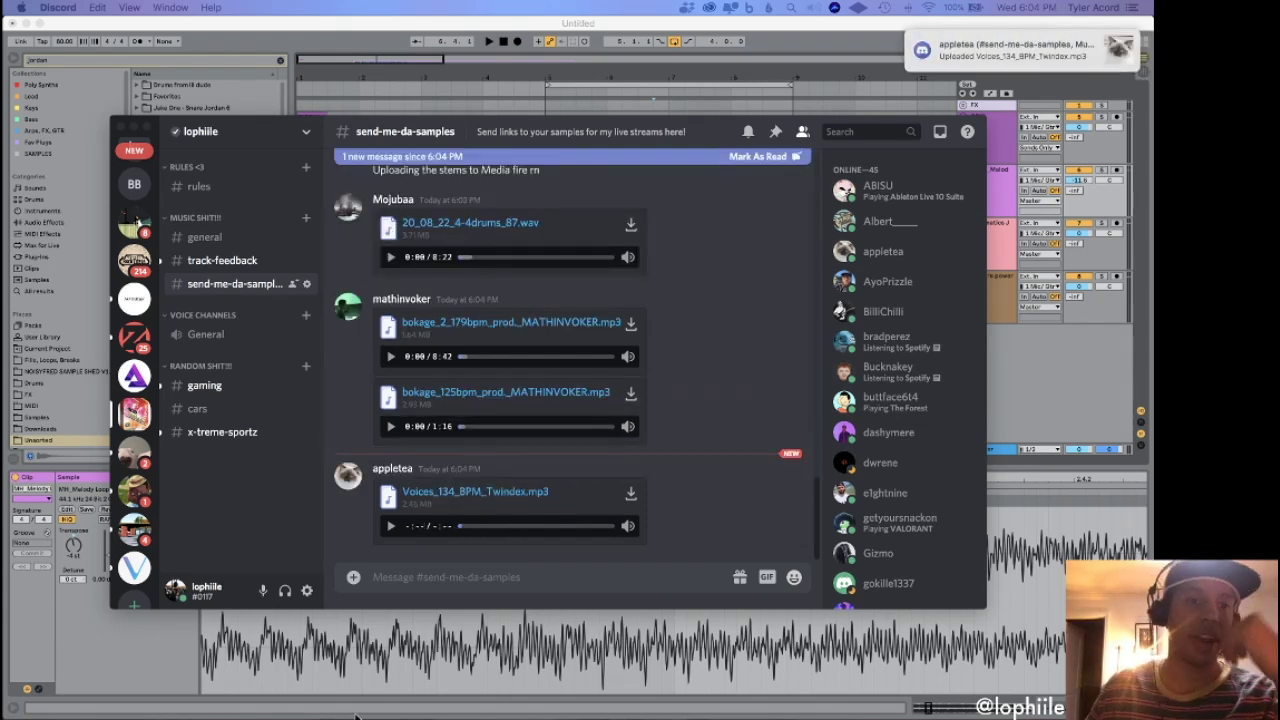
# Return to Ableton Live and open a fresh template set without saving the current one.
pyautogui.click(279, 135)
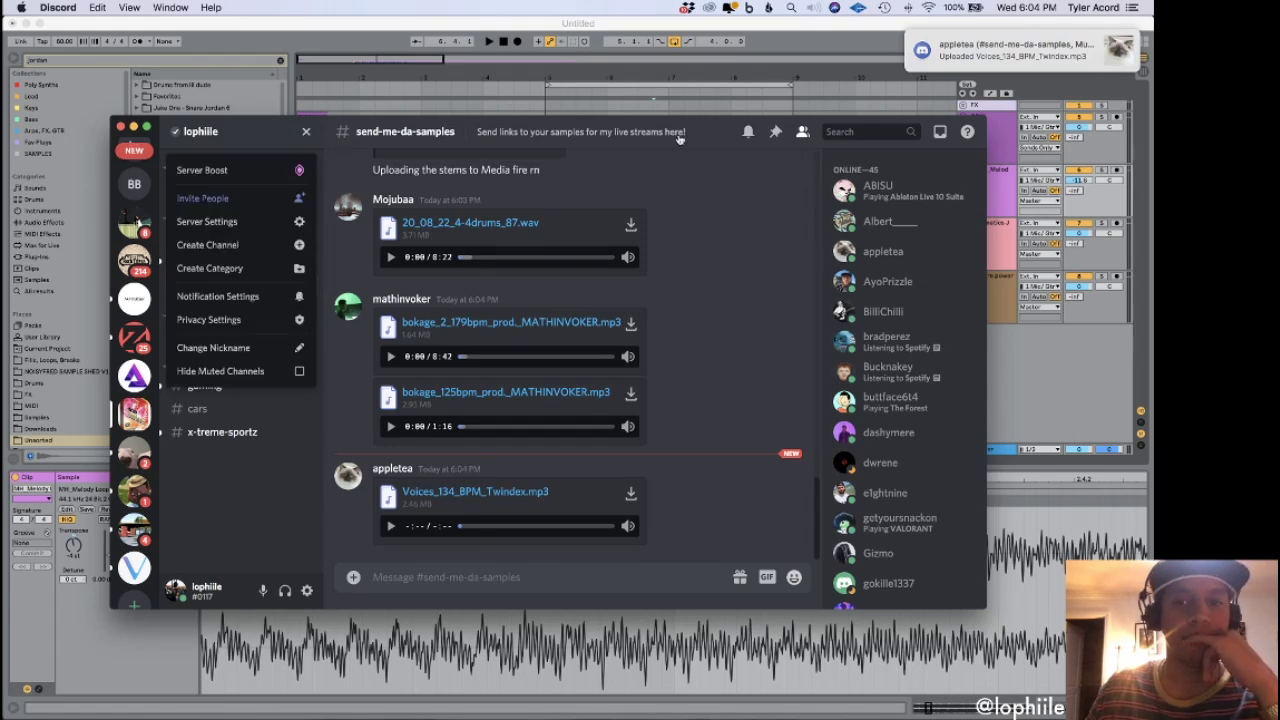
pyautogui.click(709, 139)
pyautogui.moveTo(709, 127); pyautogui.dragTo(668, 0)
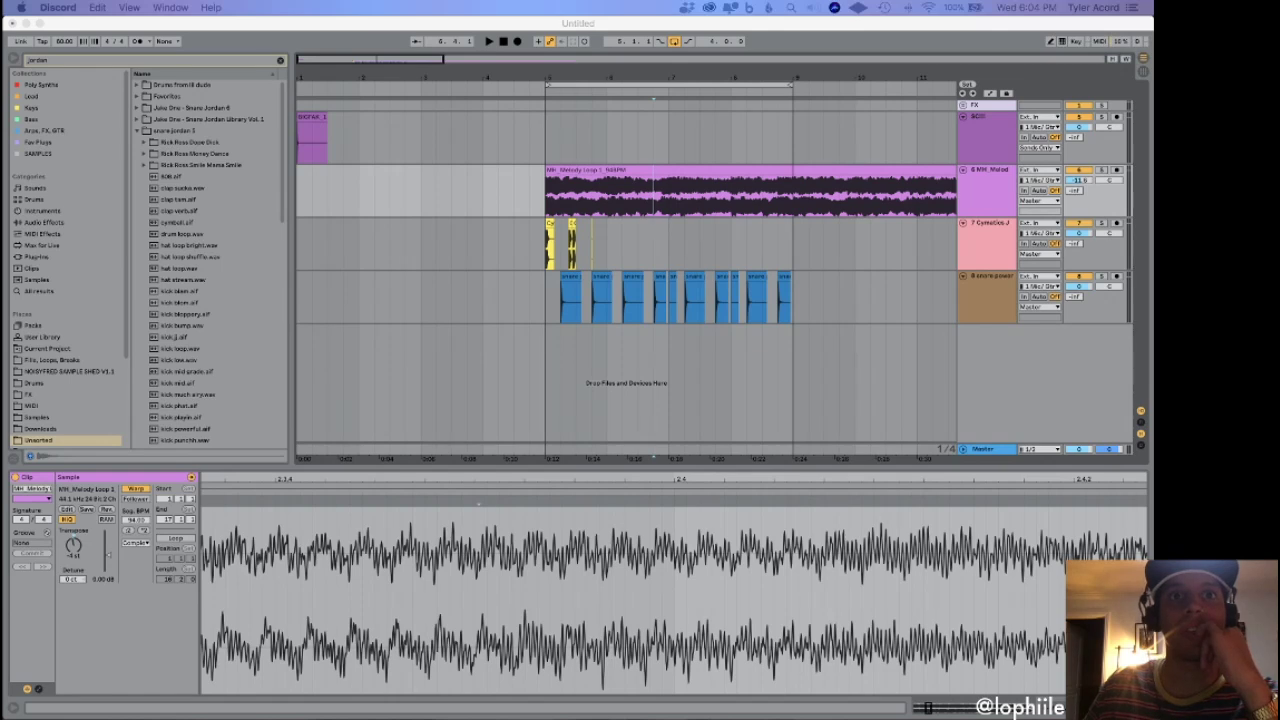
pyautogui.moveTo(587, 715)
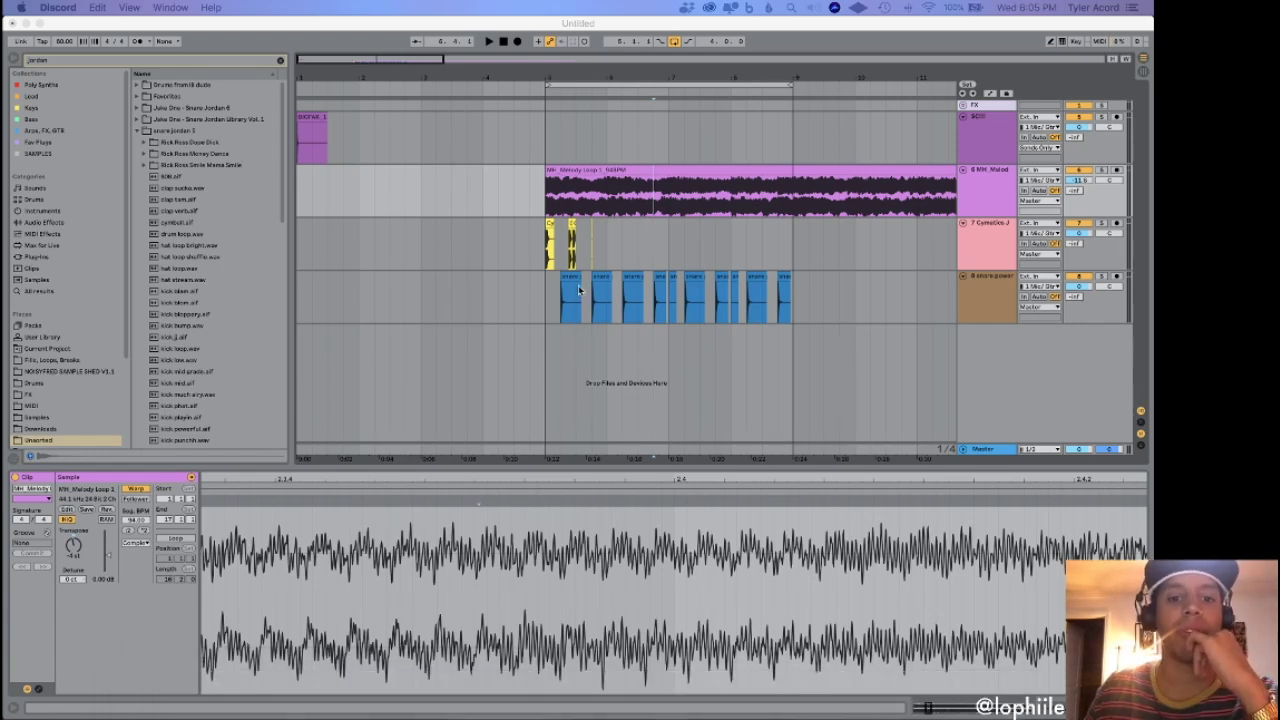
pyautogui.click(537, 299)
pyautogui.press('super+w')
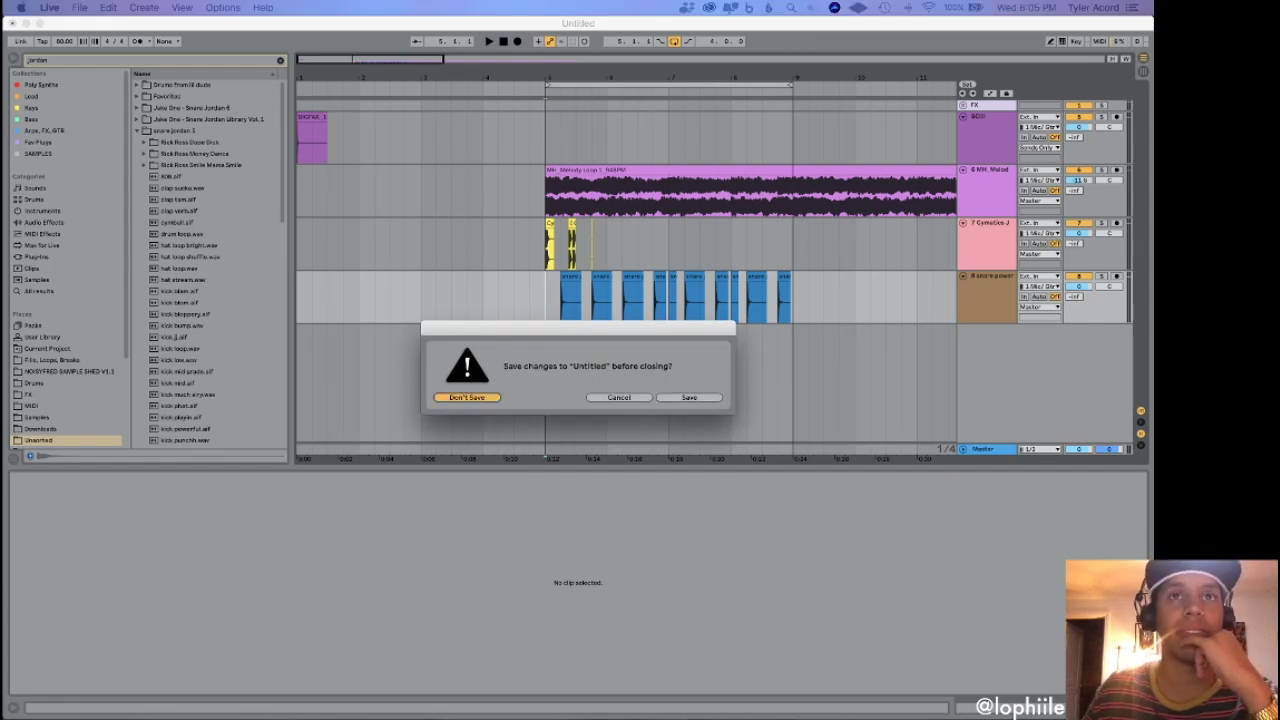
pyautogui.press('Return')
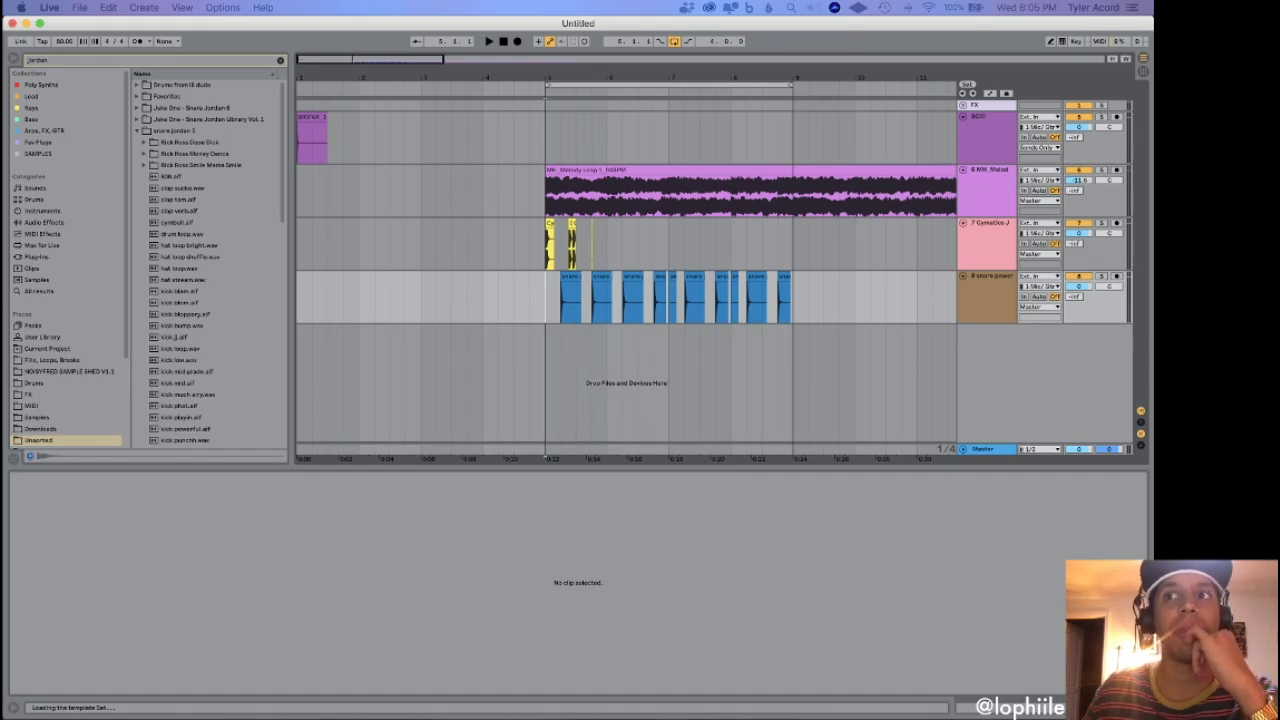
# Add the bokage_2_179bpm clip at bar 5 of a new audio track, play it, and place the bokage_125bpm clip at bar 28.
pyautogui.moveTo(446, 190); pyautogui.dragTo(341, 180)
pyautogui.press('space')
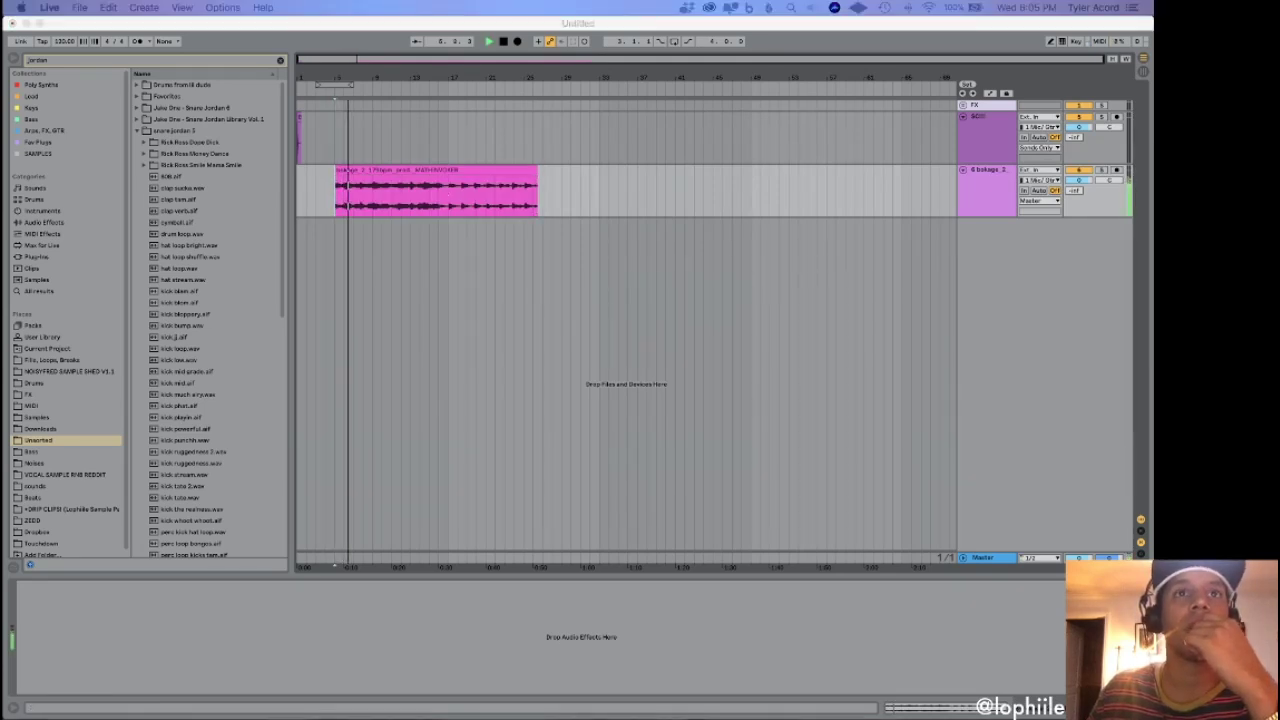
pyautogui.moveTo(543, 294); pyautogui.dragTo(549, 199)
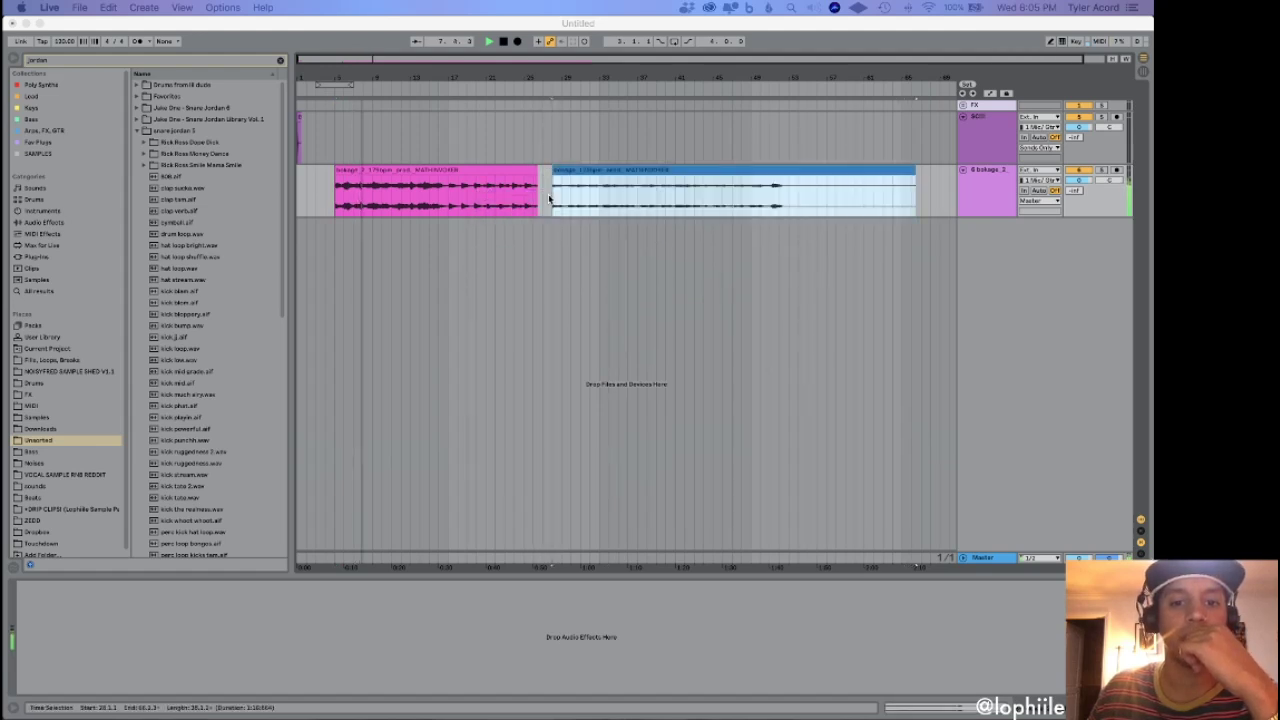
# Audition the bokage_2_179bpm clip around bar 17 and stop playback.
pyautogui.click(447, 210)
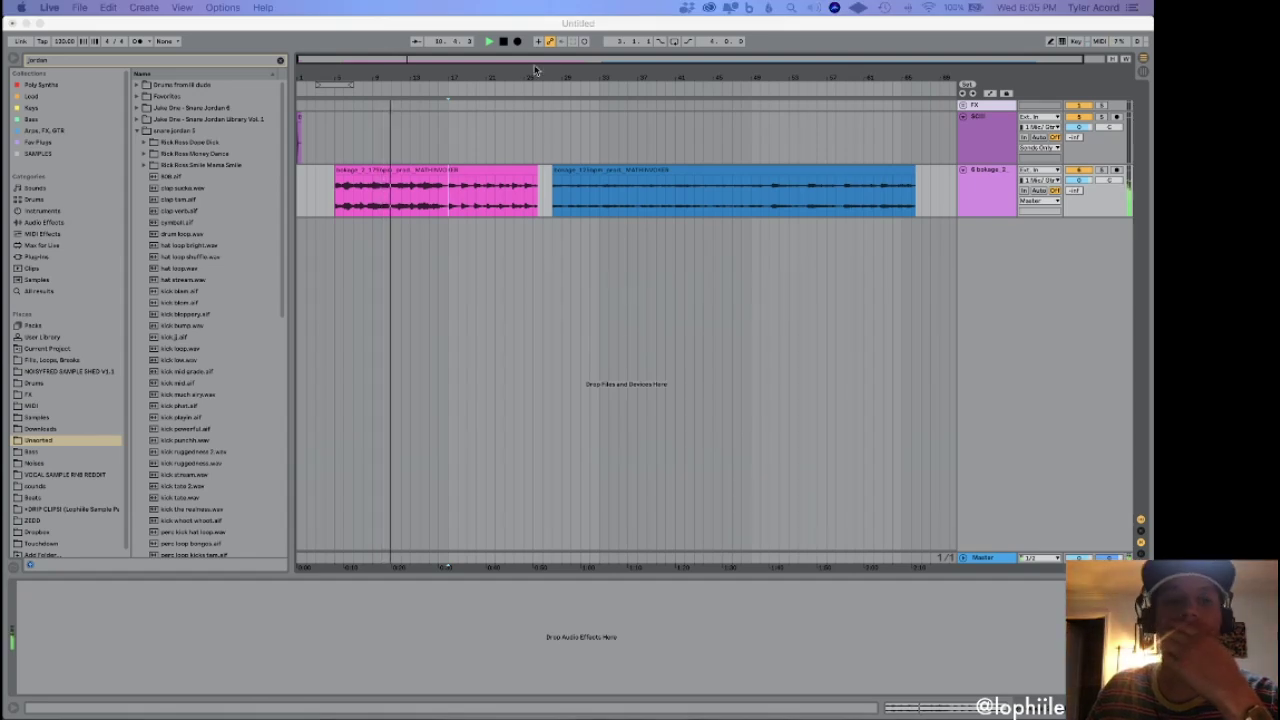
pyautogui.click(450, 207)
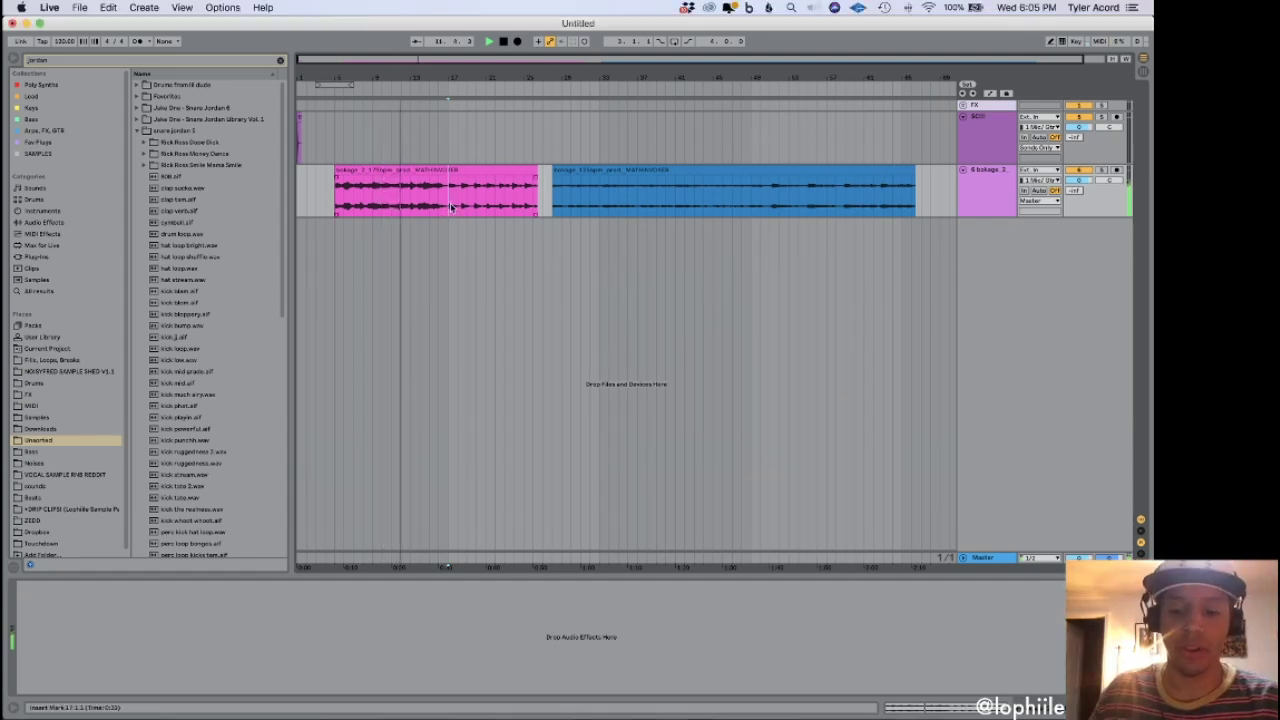
pyautogui.press('+')
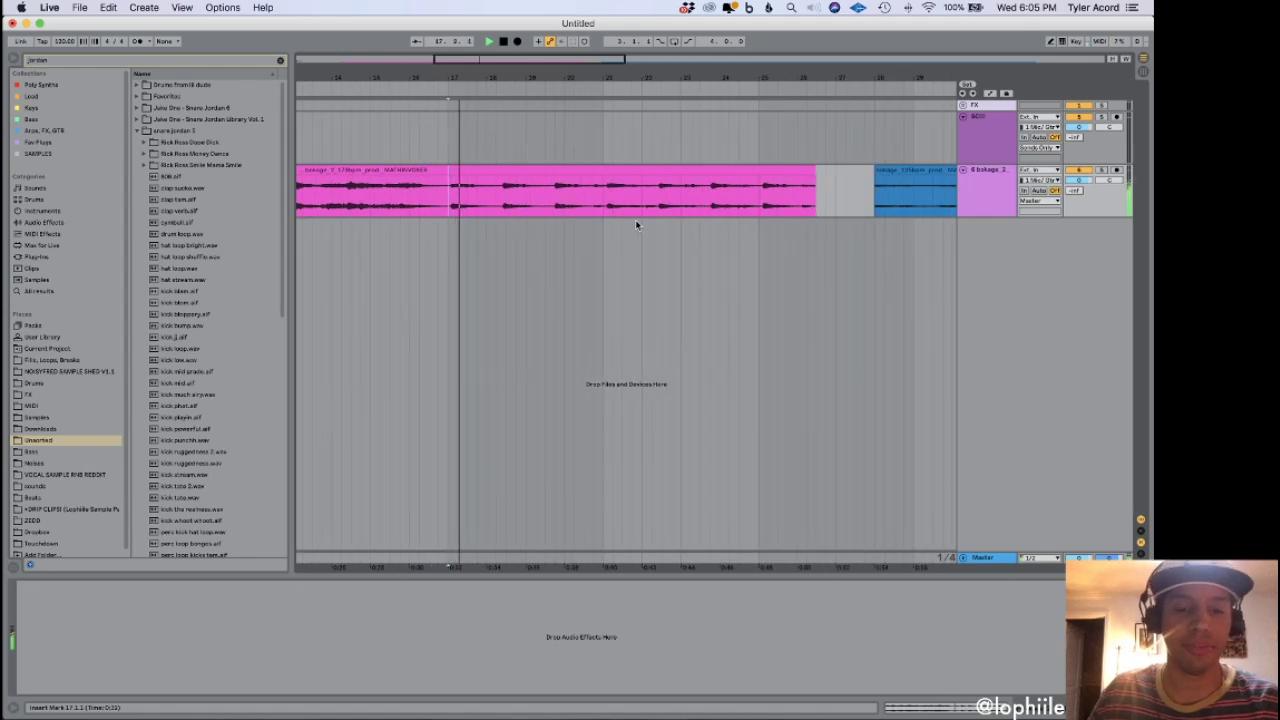
pyautogui.press('-')
pyautogui.press('+')
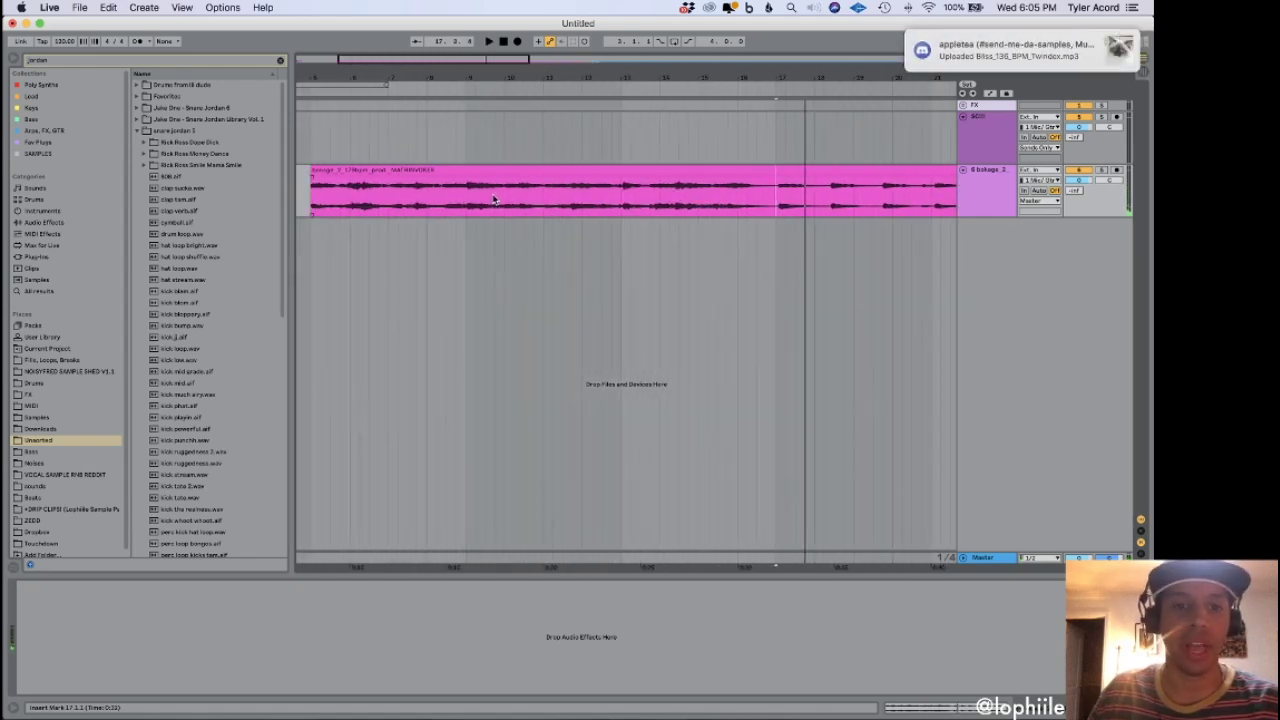
pyautogui.press('-')
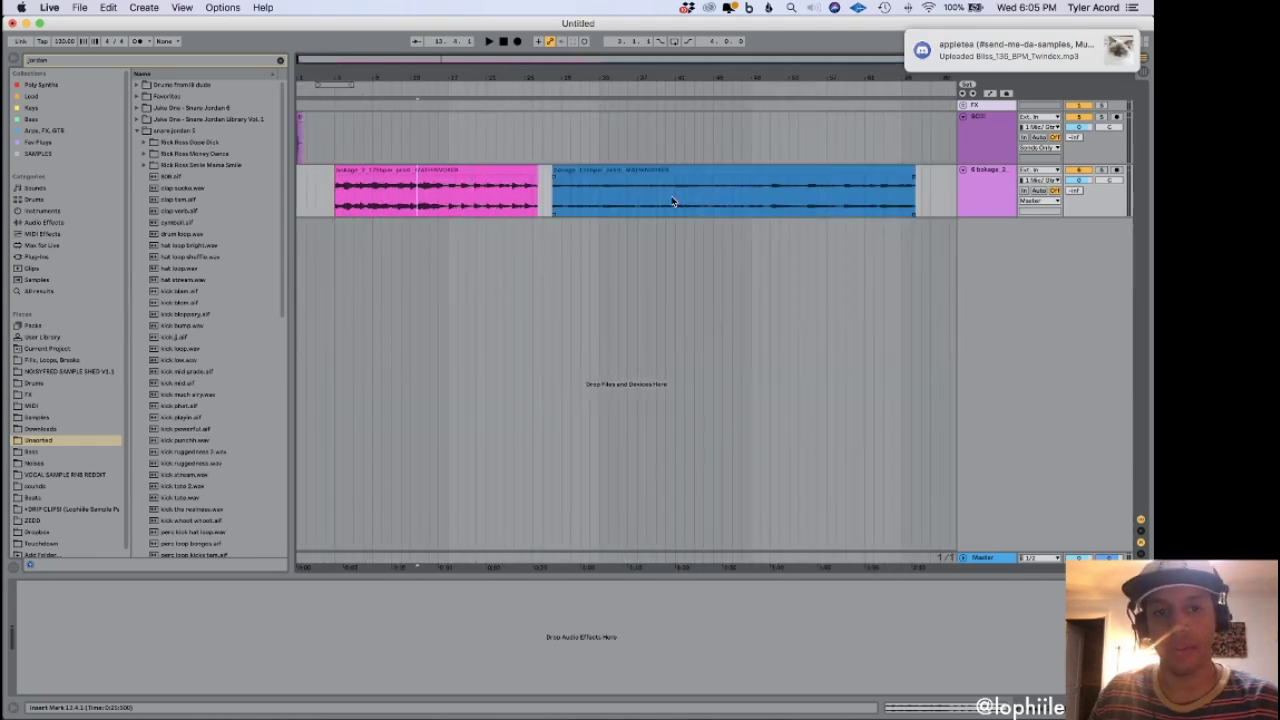
# Play the bokage_2_179bpm clip from bar 11 and the bokage_125bpm clip from bar 28.
pyautogui.click(577, 171)
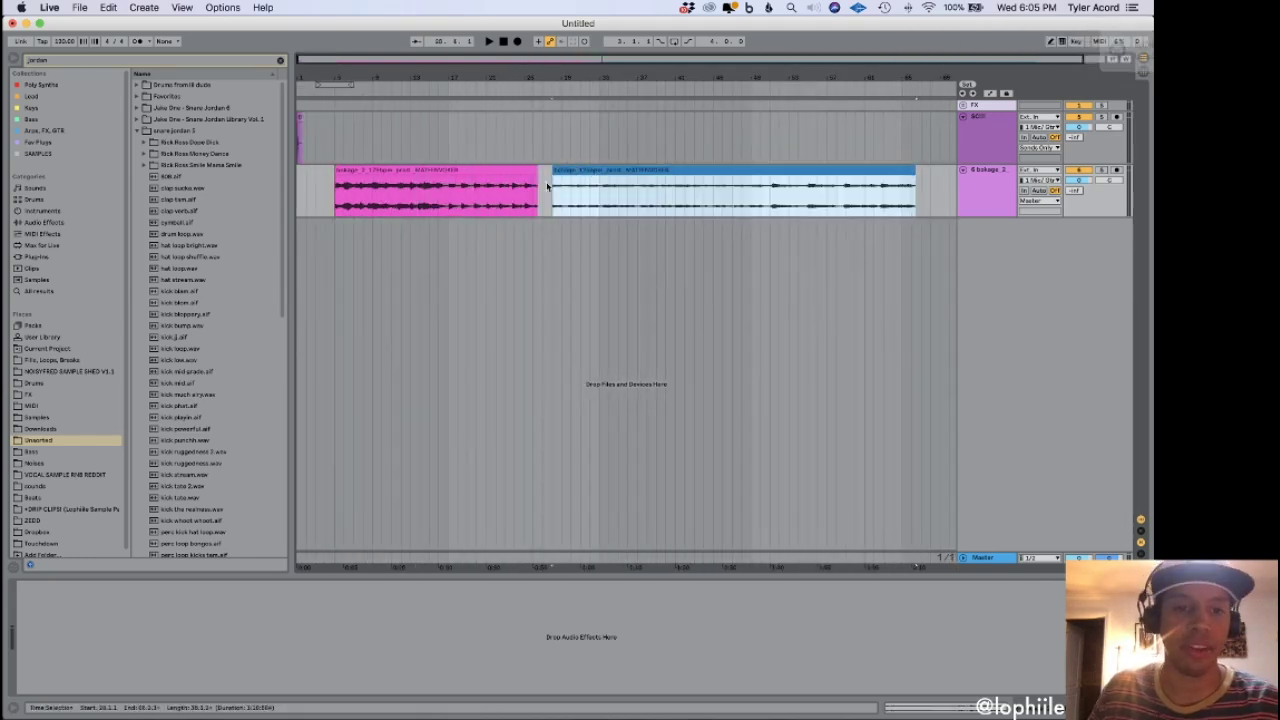
pyautogui.click(391, 208)
pyautogui.press('space')
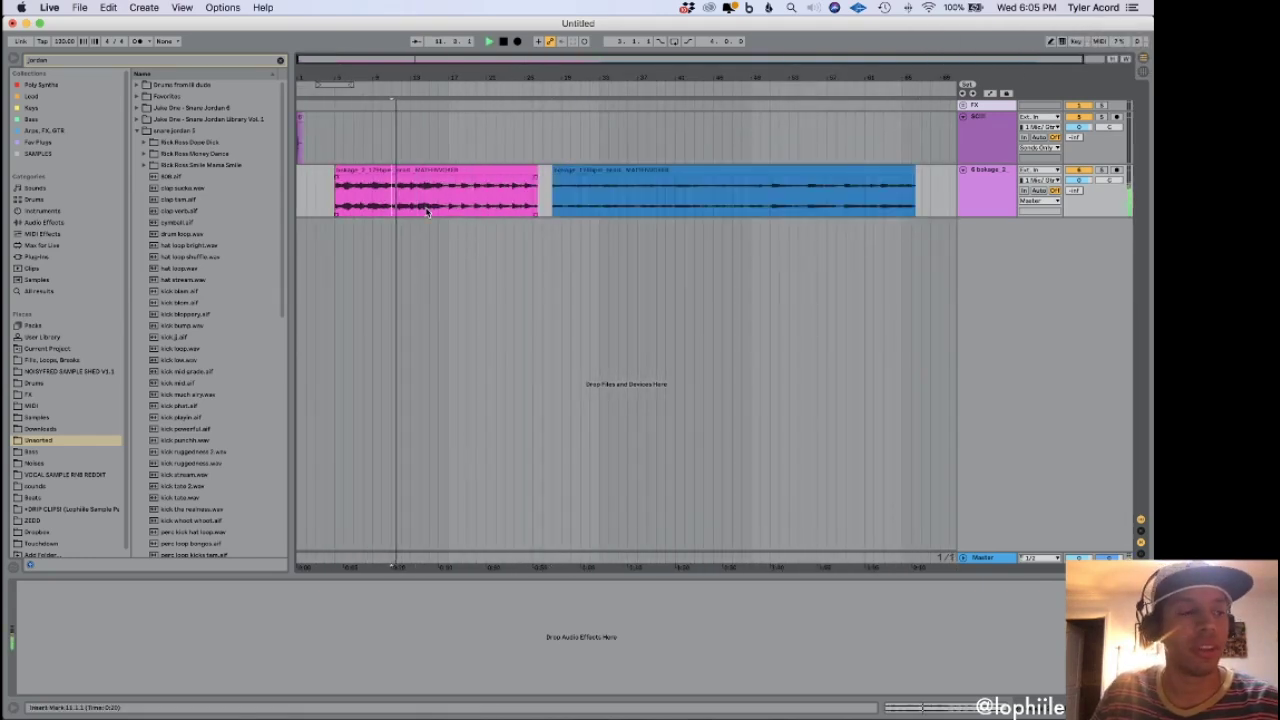
pyautogui.click(554, 206)
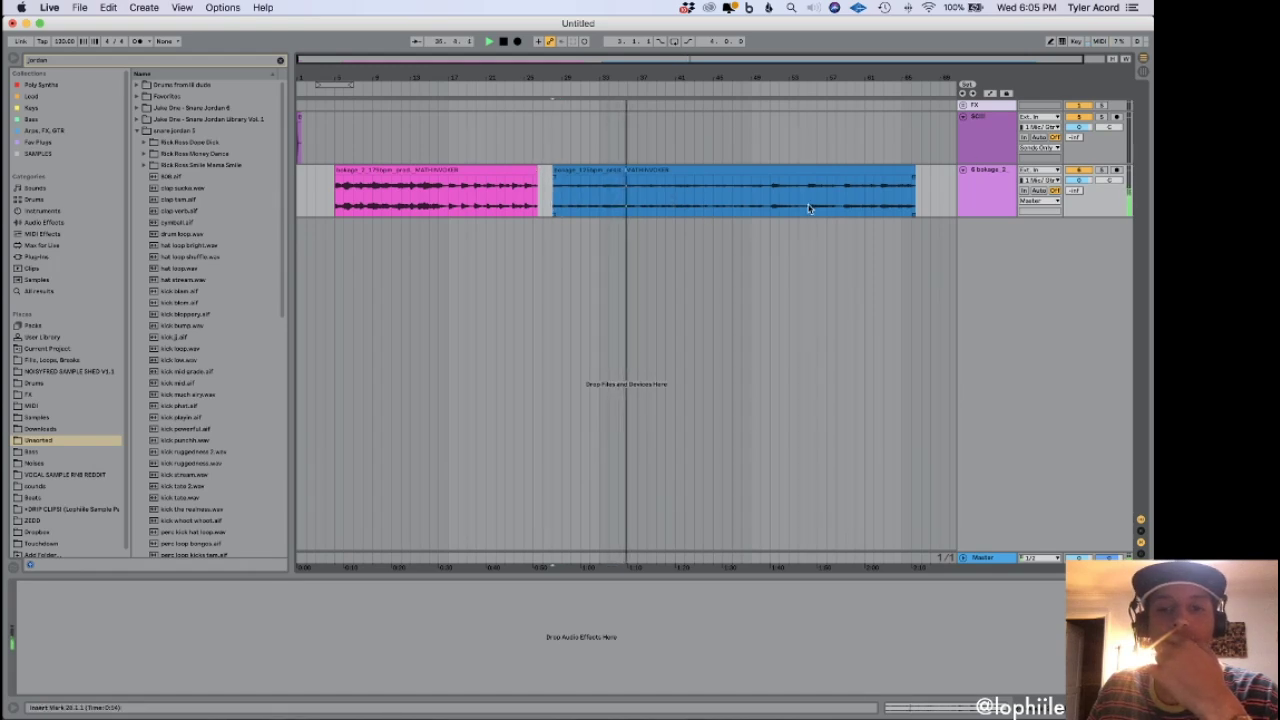
# Delete the bokage_2_179bpm clip, and audition the remaining bokage_125bpm clip from bar 51.
pyautogui.click(497, 168)
pyautogui.press('Delete')
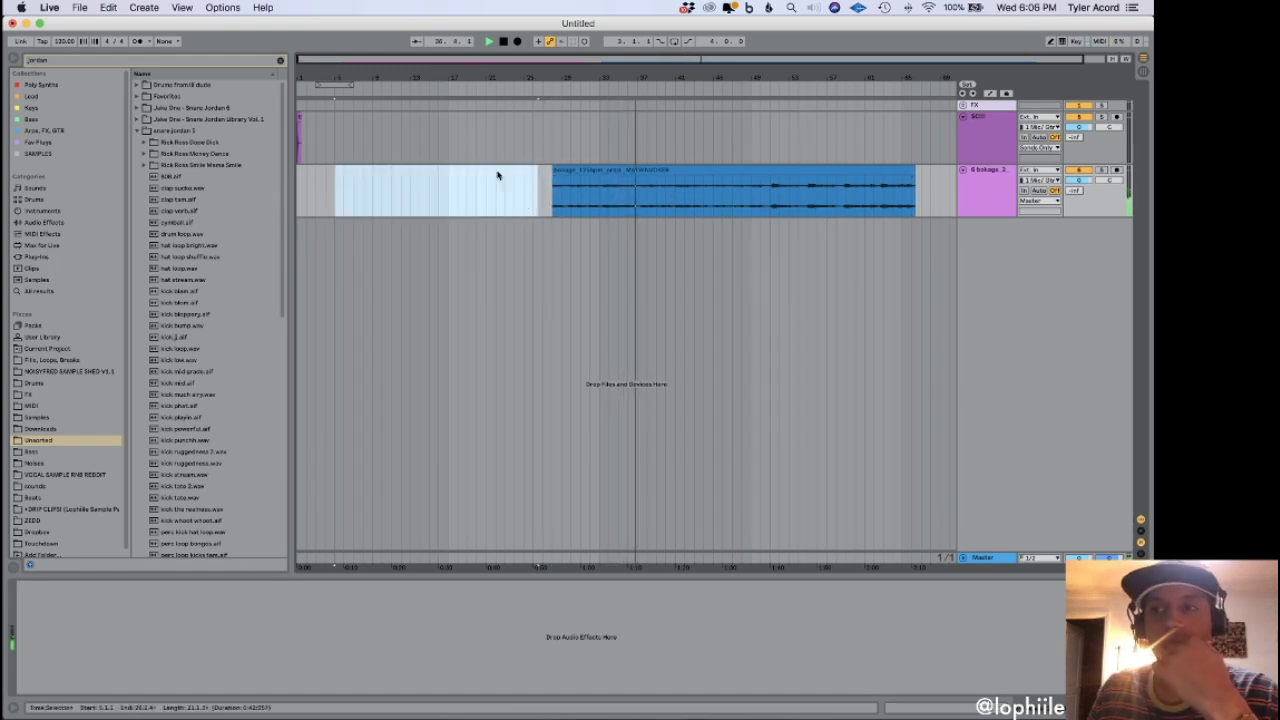
pyautogui.click(618, 166)
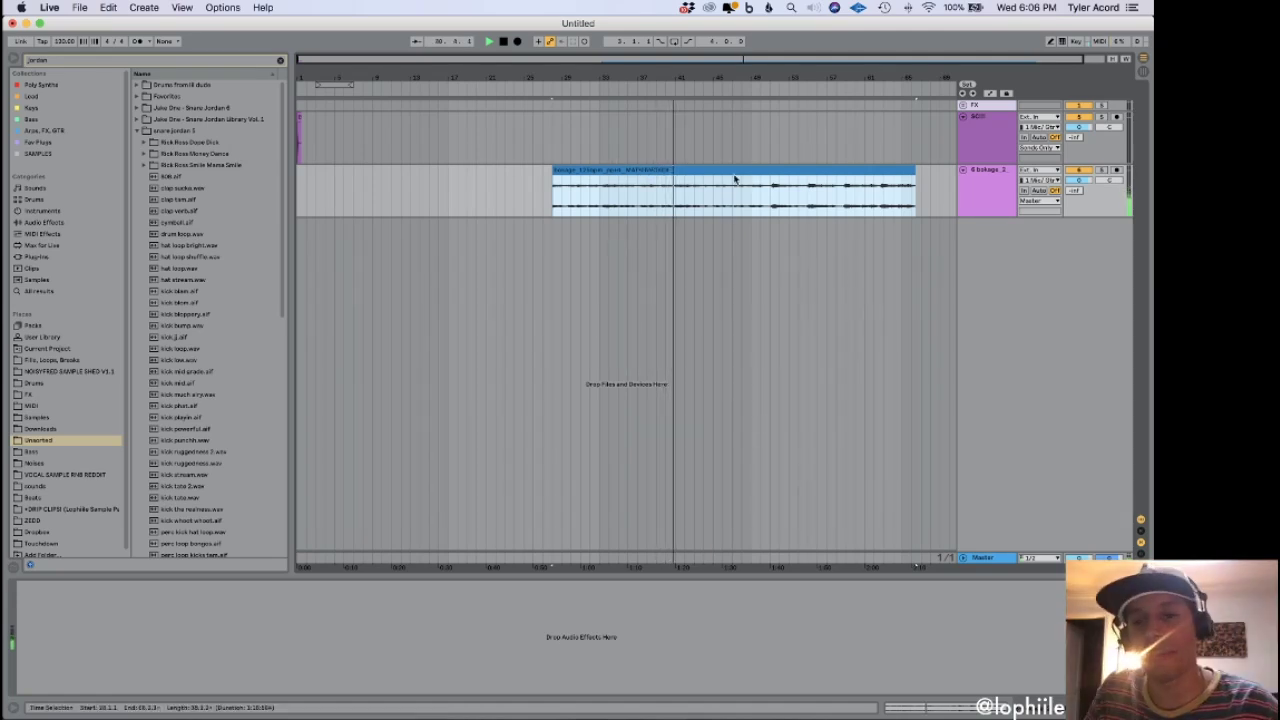
pyautogui.click(770, 200)
pyautogui.press('space')
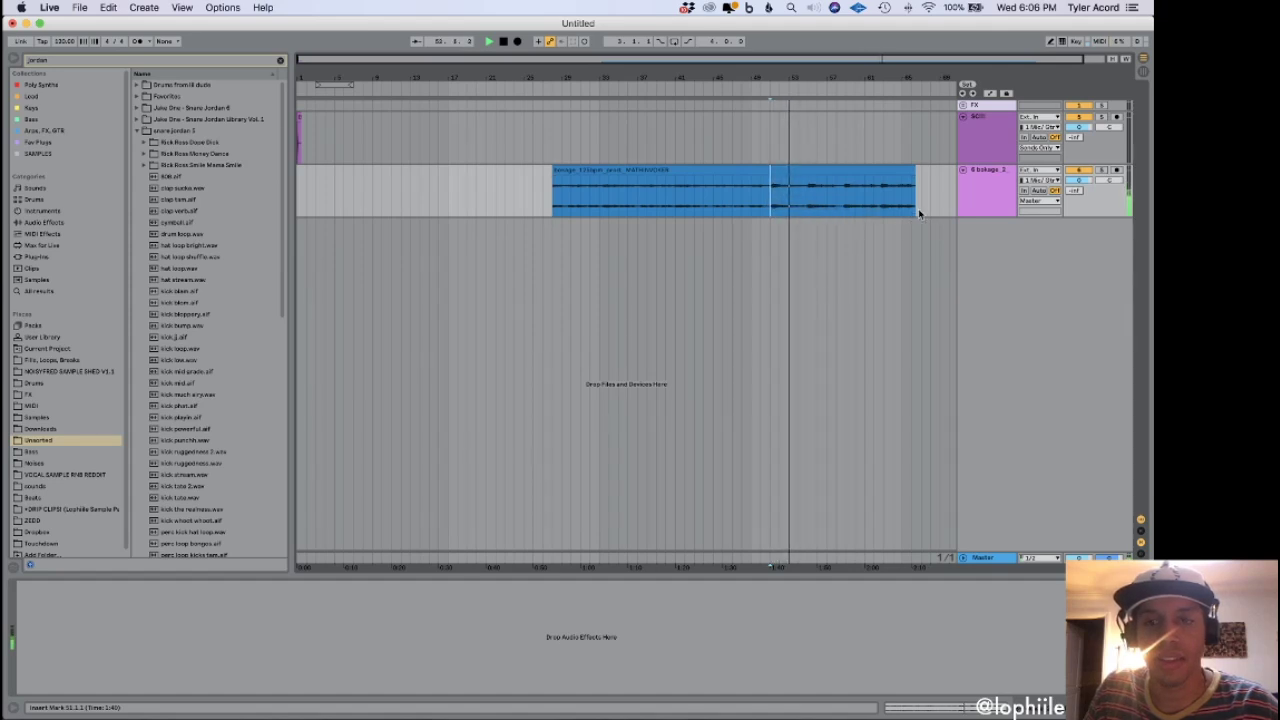
pyautogui.press('space')
# Switch to Discord for the posted Voices_134_BPM_Twindex sample and place it at bar 25 on a new audio track in Ableton Live.
pyautogui.click(667, 172)
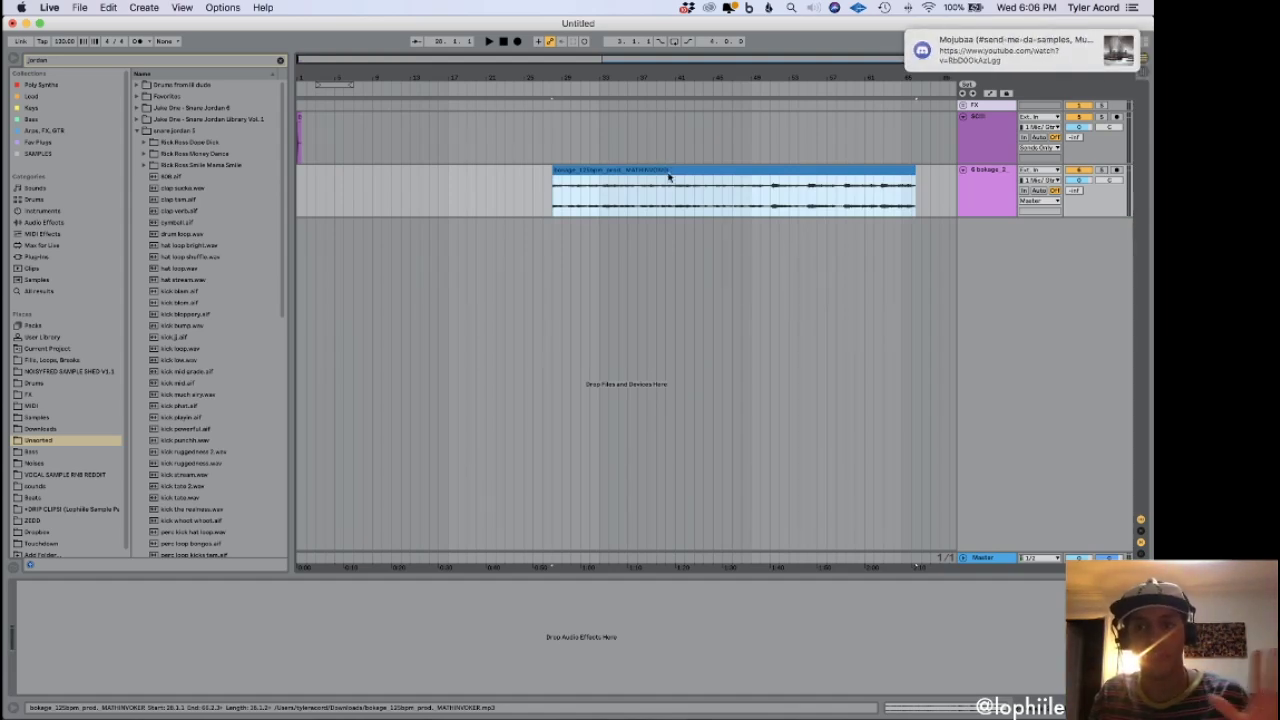
pyautogui.moveTo(670, 712)
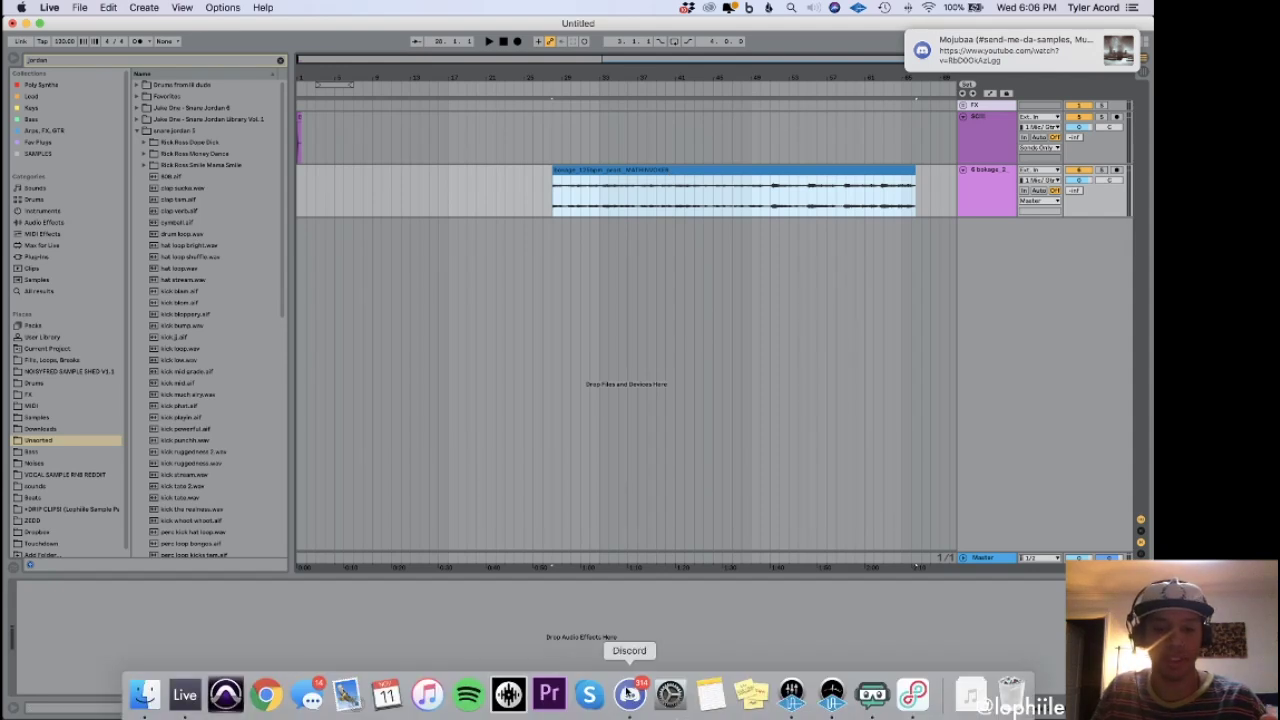
pyautogui.click(627, 692)
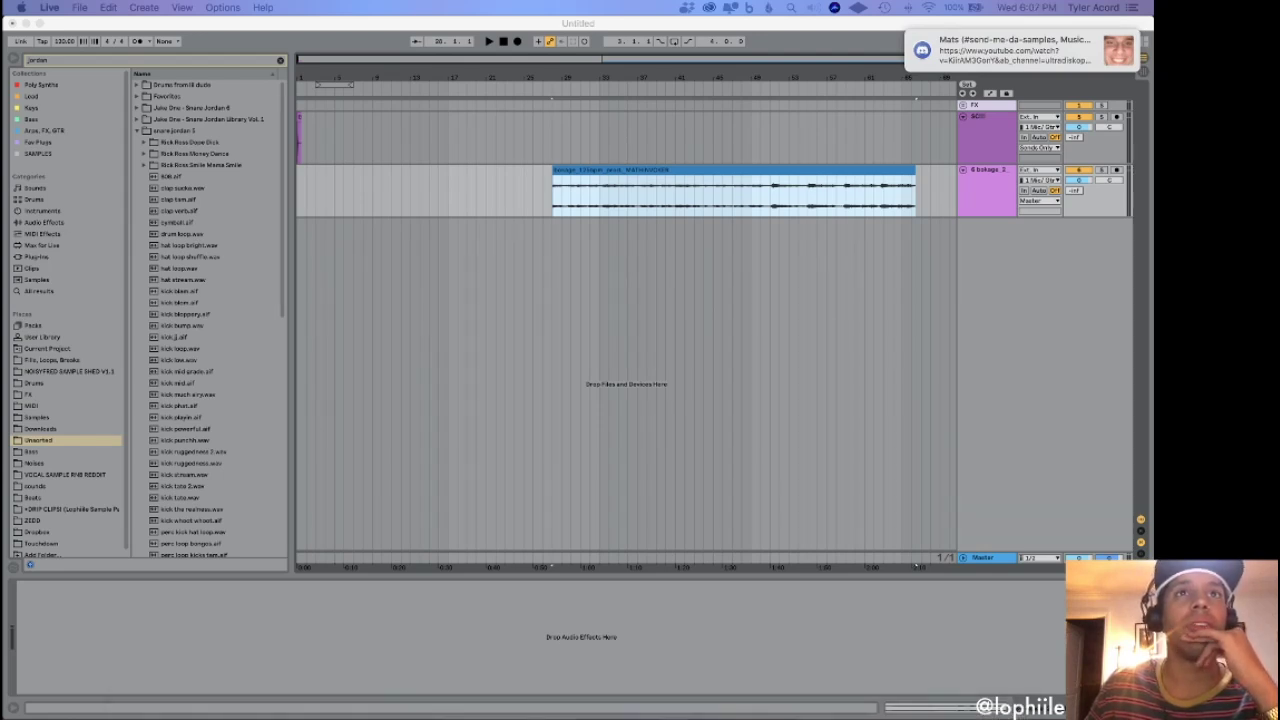
pyautogui.moveTo(514, 300); pyautogui.dragTo(521, 298)
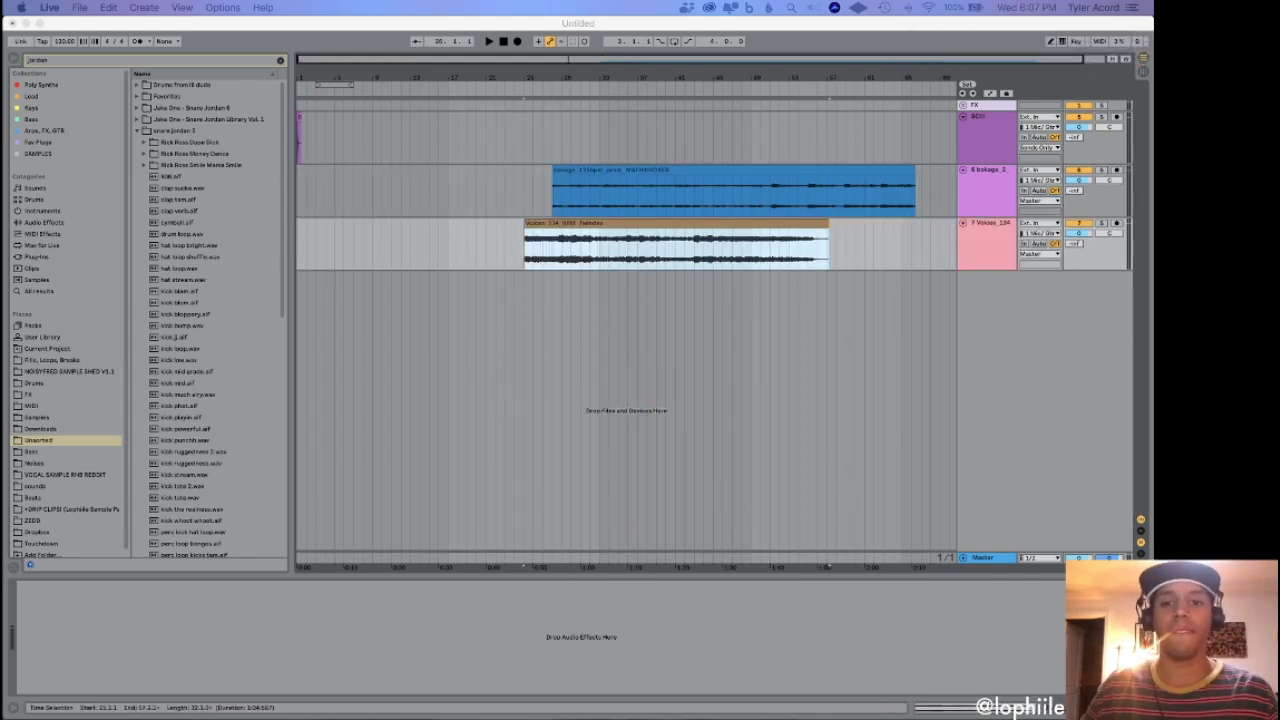
# Delete the bokage track and play the Voices_134_BPM_Twindex clip from its start.
pyautogui.click(993, 196)
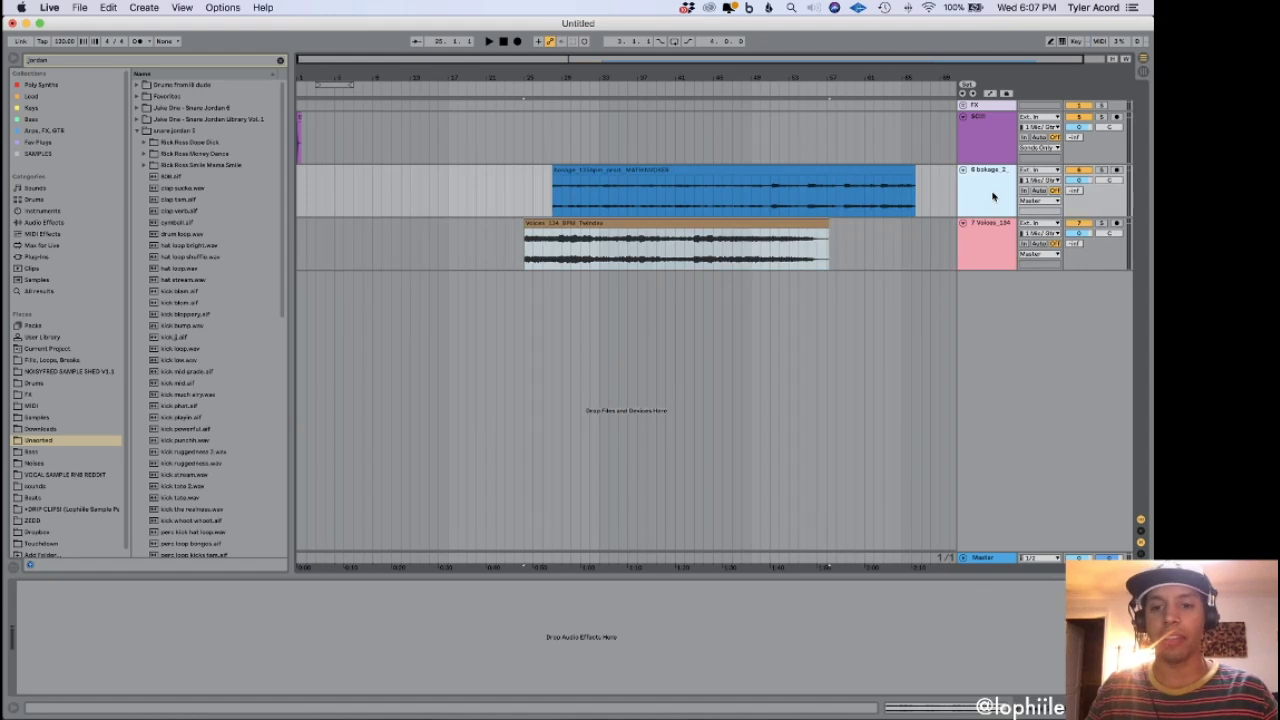
pyautogui.press('Delete')
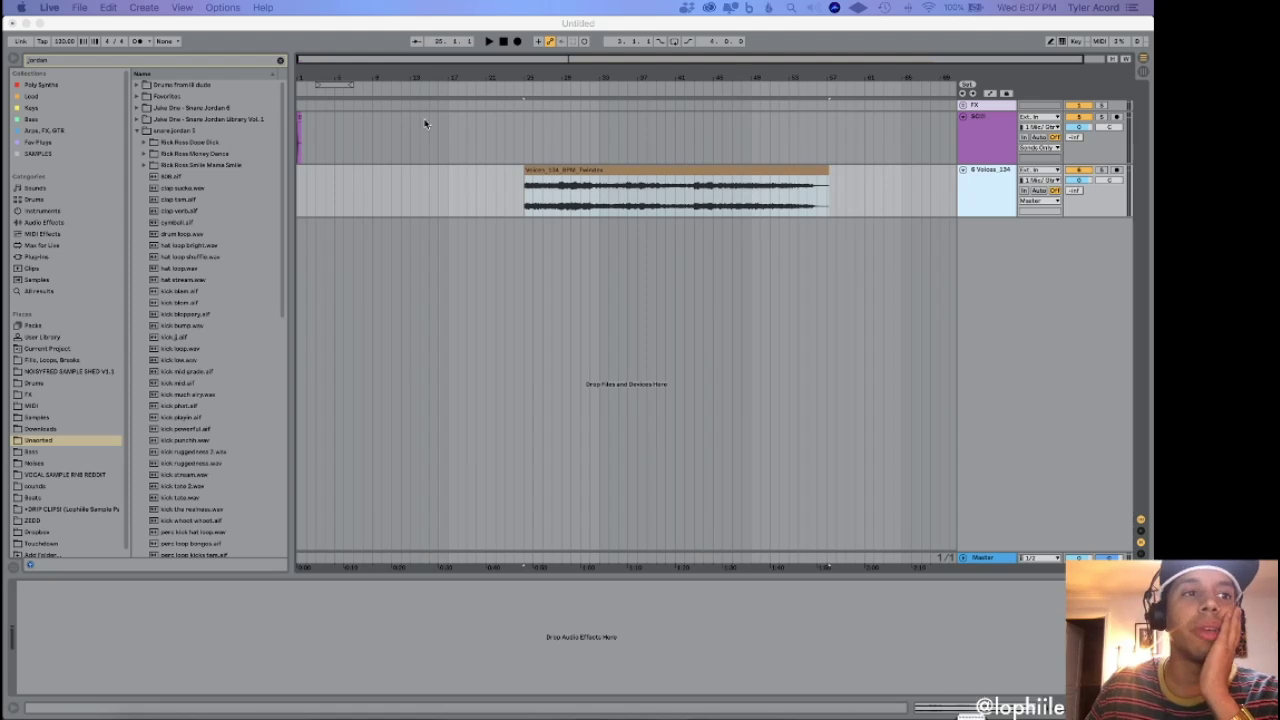
pyautogui.click(584, 171)
pyautogui.press('space')
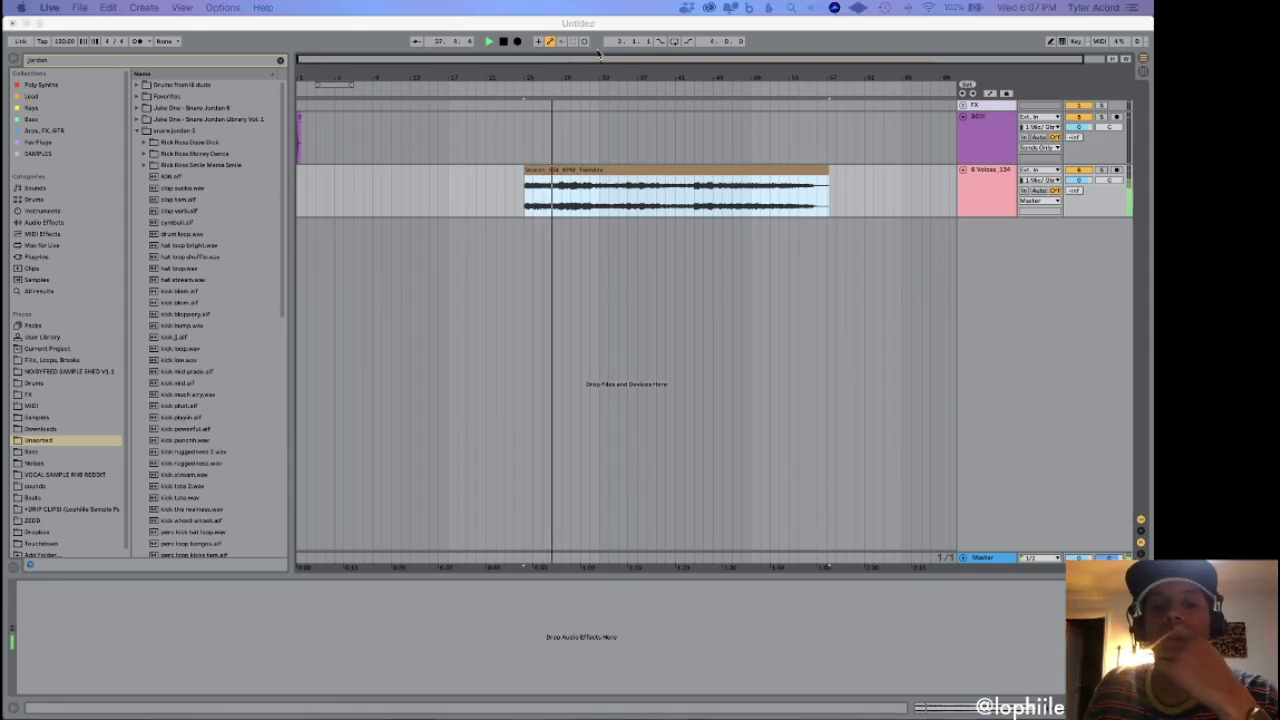
# Audition the Voices_134_BPM_Twindex clip from bars 25, 33 and 43, and stop playback.
pyautogui.click(561, 208)
pyautogui.click(524, 192)
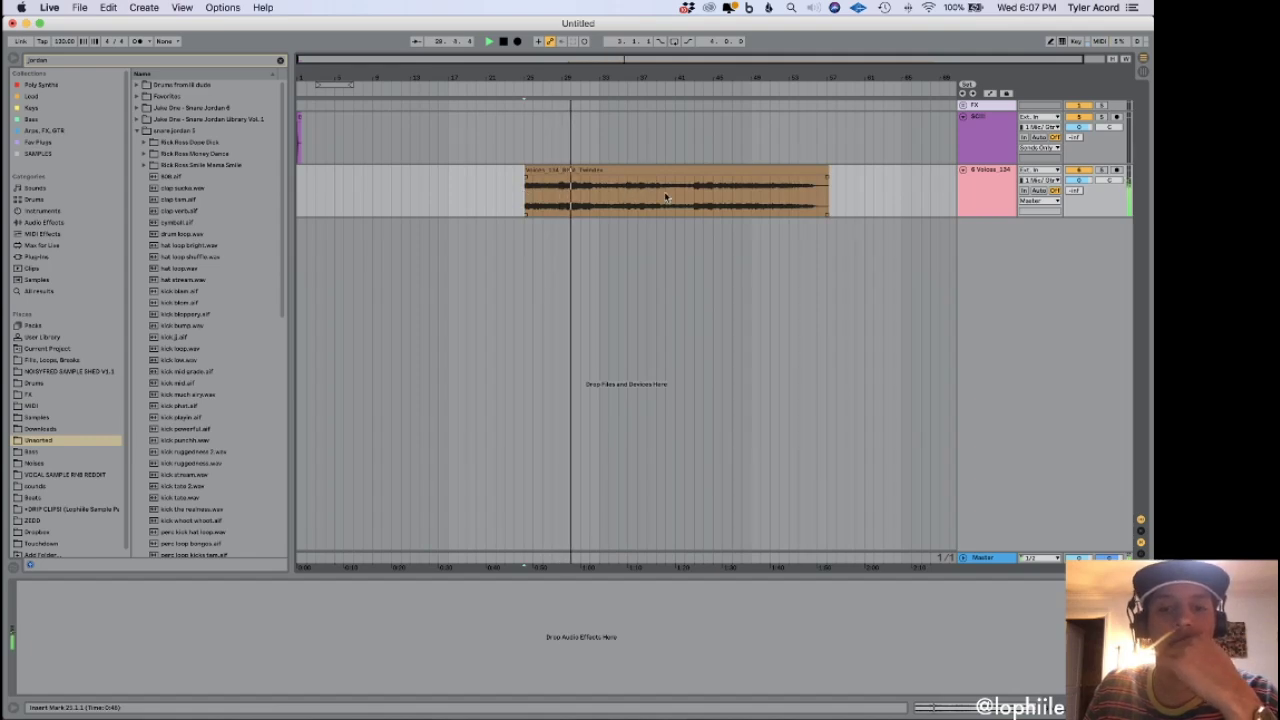
pyautogui.click(637, 200)
pyautogui.click(599, 207)
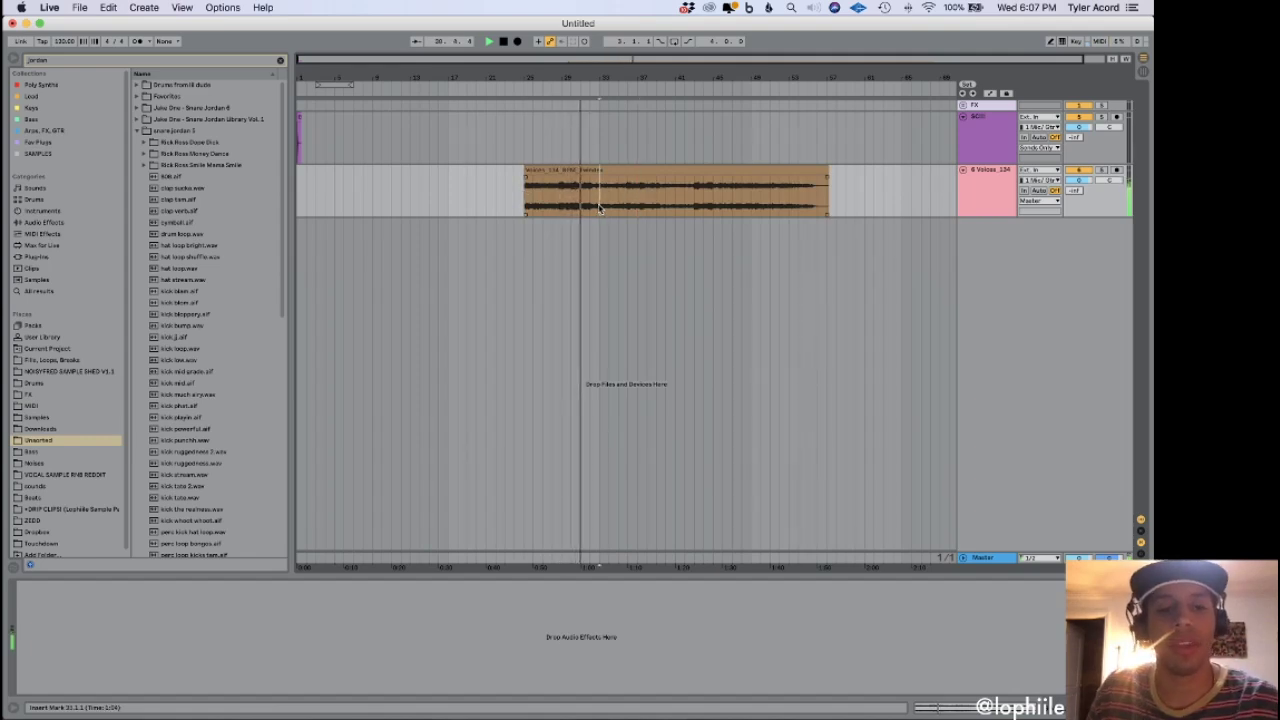
pyautogui.click(694, 200)
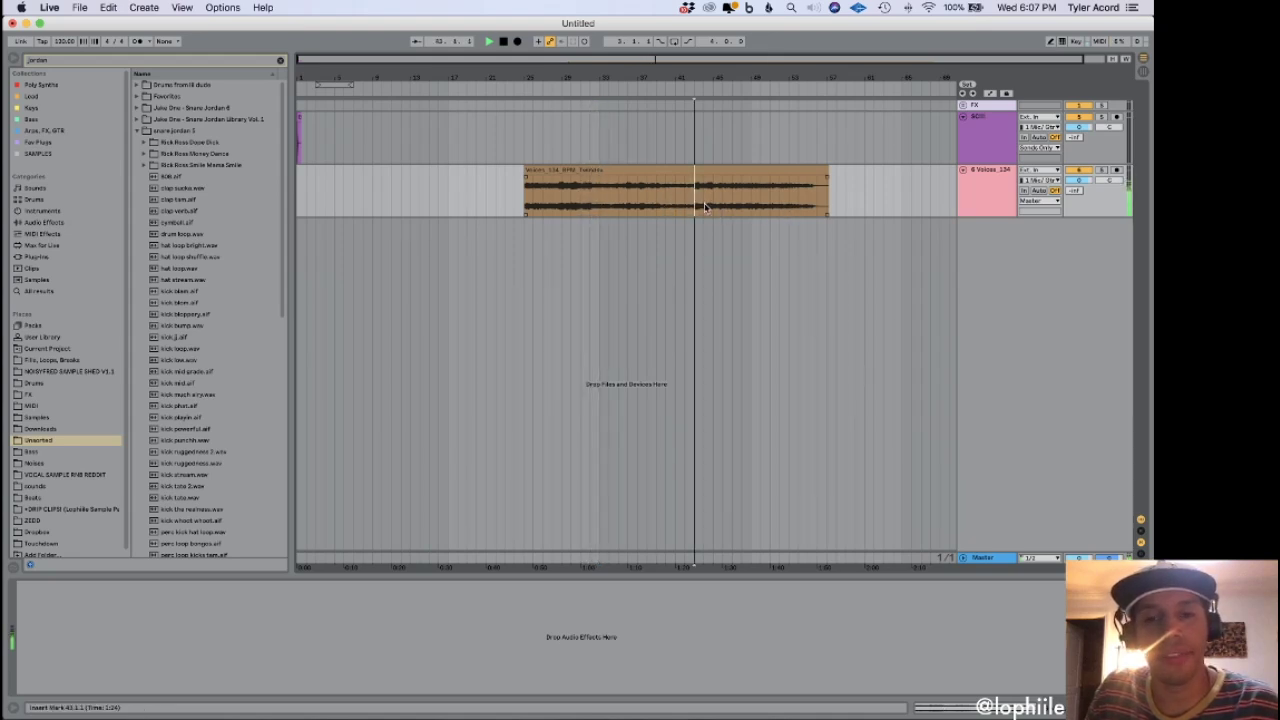
pyautogui.press('space')
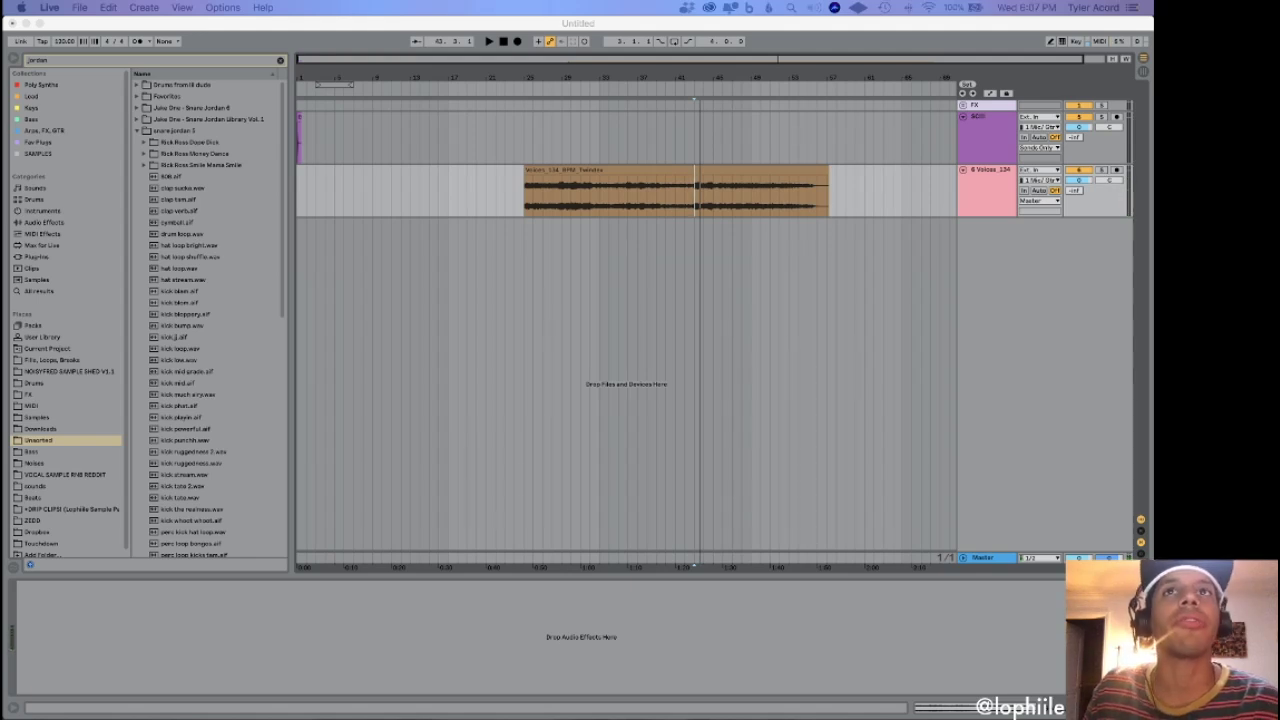
# Place the other Twindex sample at bar 13 of the Voices track, overlapping the Voices clip's beginning, and play it from its start.
pyautogui.moveTo(826, 117); pyautogui.dragTo(412, 188)
pyautogui.click(482, 169)
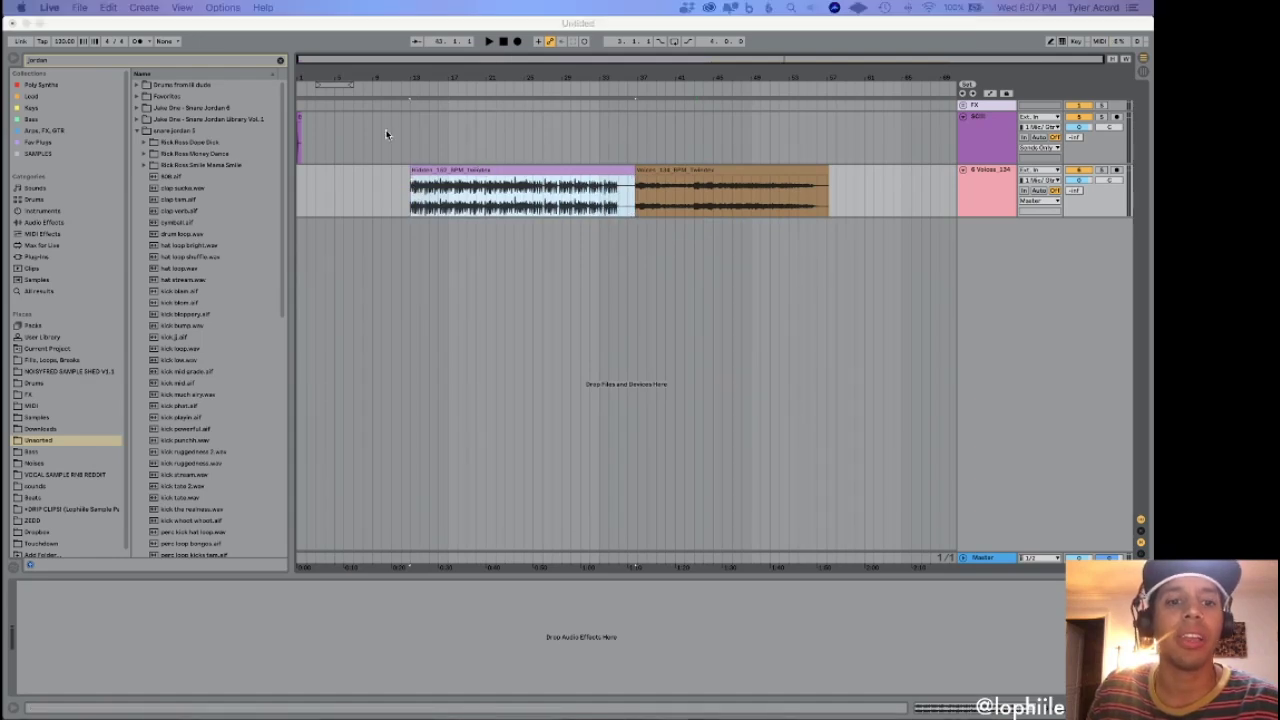
pyautogui.click(422, 170)
pyautogui.press('space')
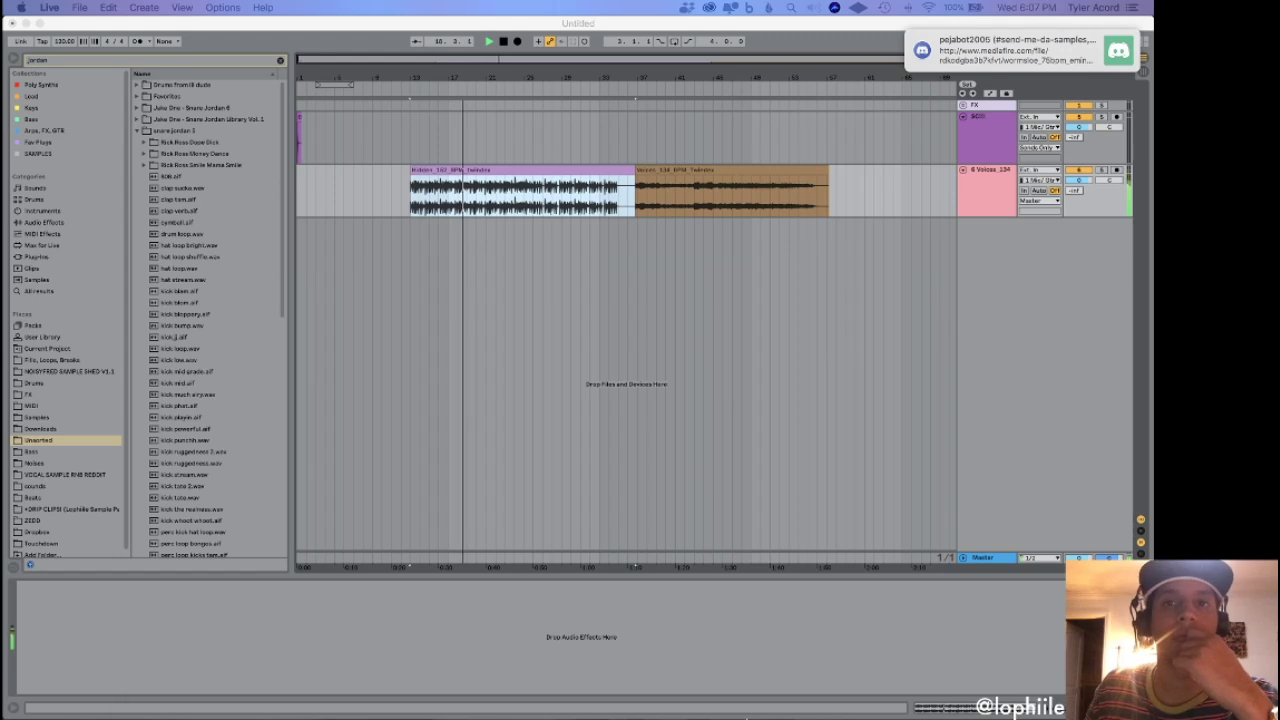
# Stop playback, extend the Voices clip's beginning back to bar 25, and delete the 132 BPM Twindex clip before it.
pyautogui.moveTo(711, 708)
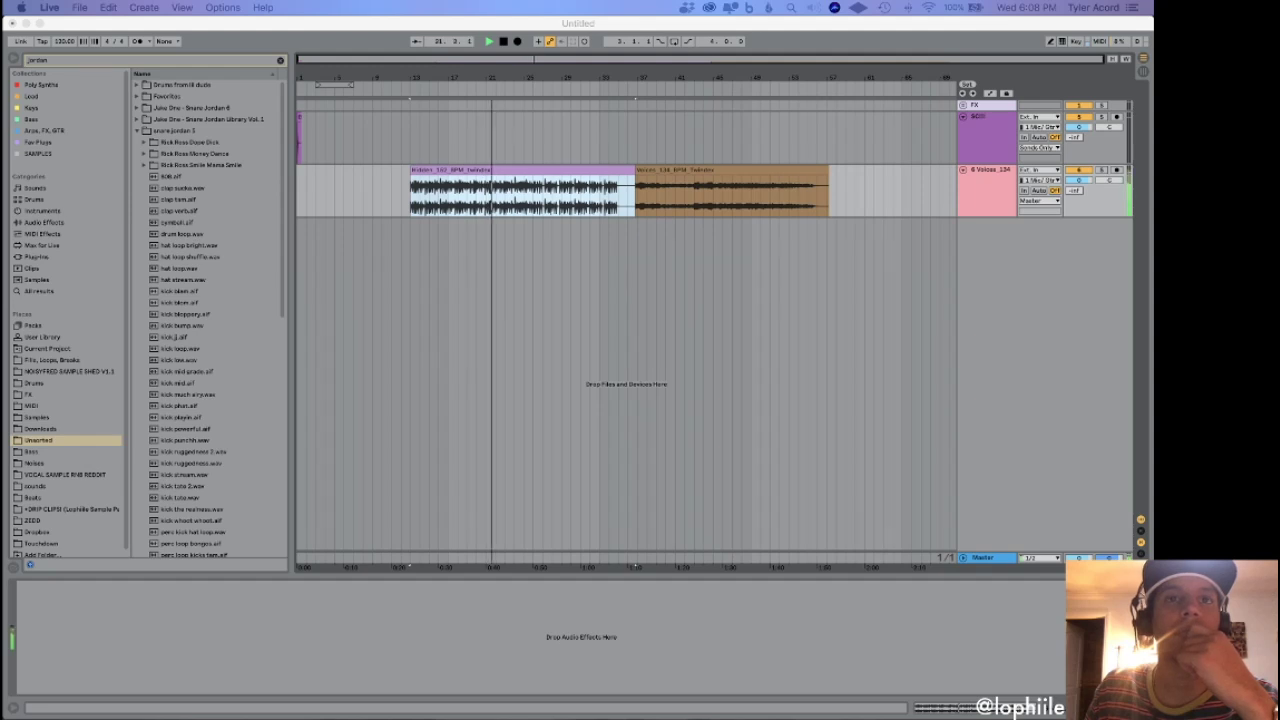
pyautogui.click(523, 272)
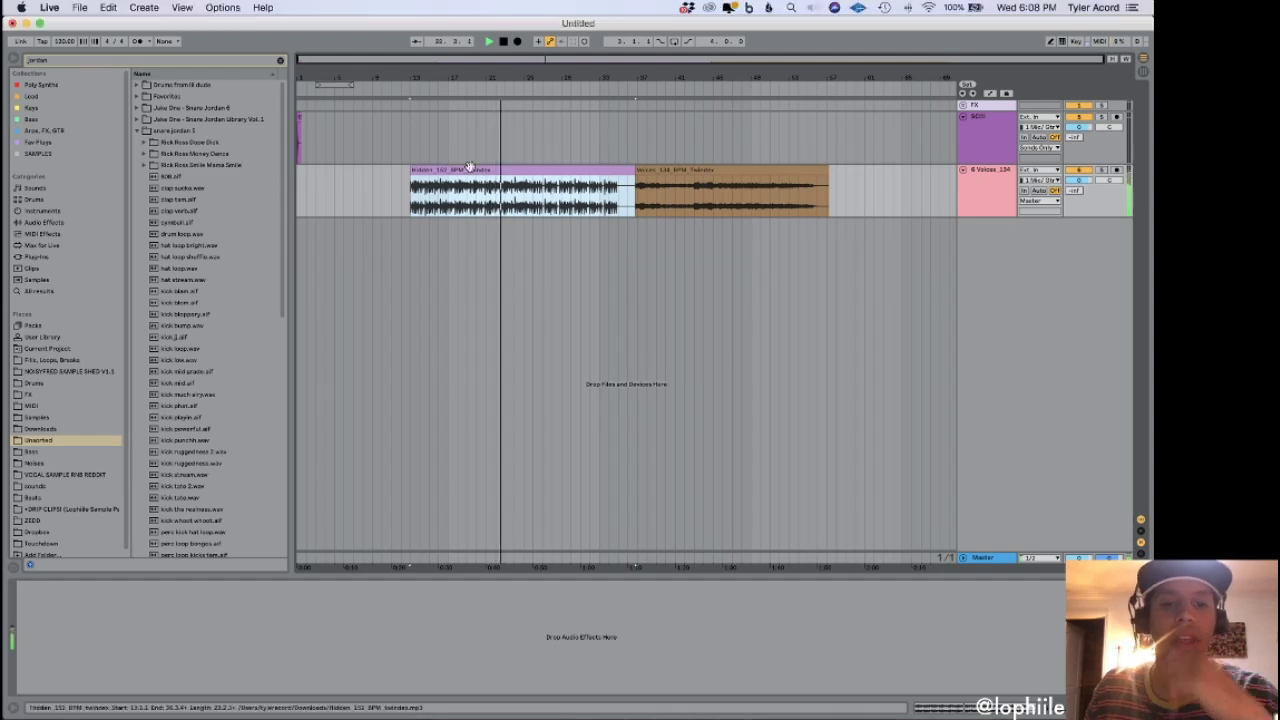
pyautogui.click(458, 192)
pyautogui.press('space')
pyautogui.click(574, 169)
pyautogui.click(657, 169)
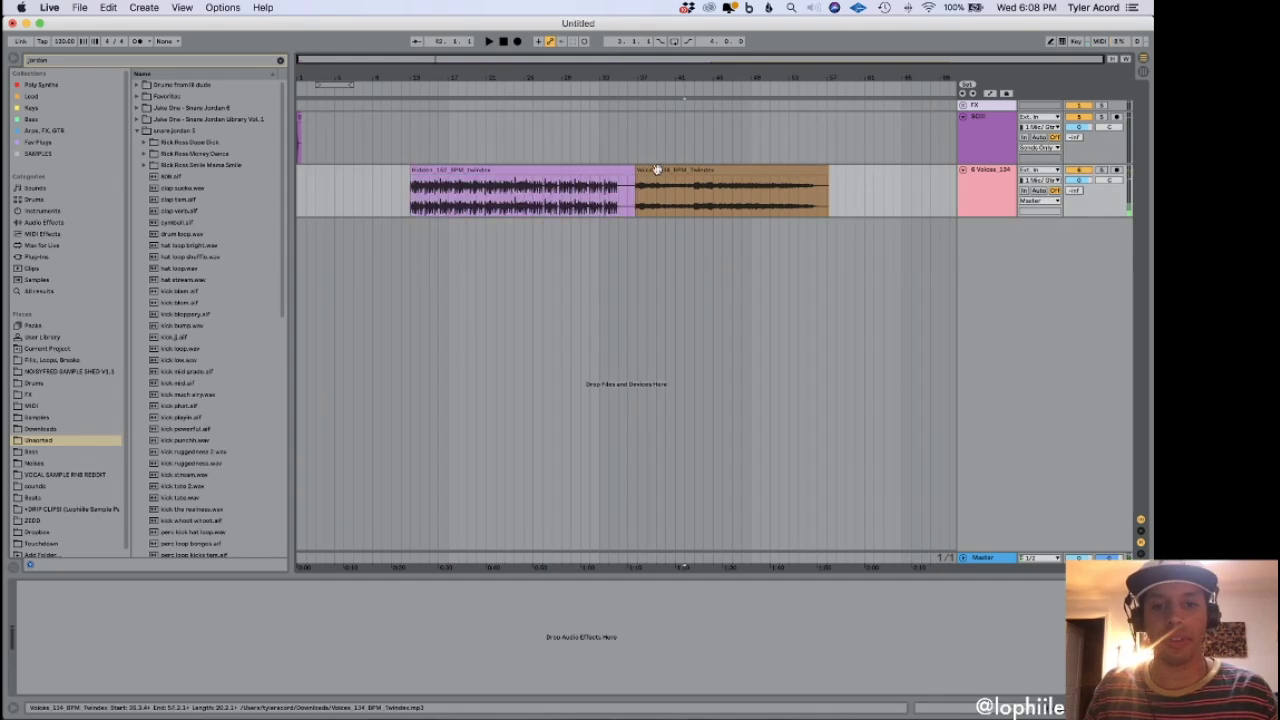
pyautogui.moveTo(636, 170); pyautogui.dragTo(524, 170)
pyautogui.click(454, 172)
pyautogui.press('Delete')
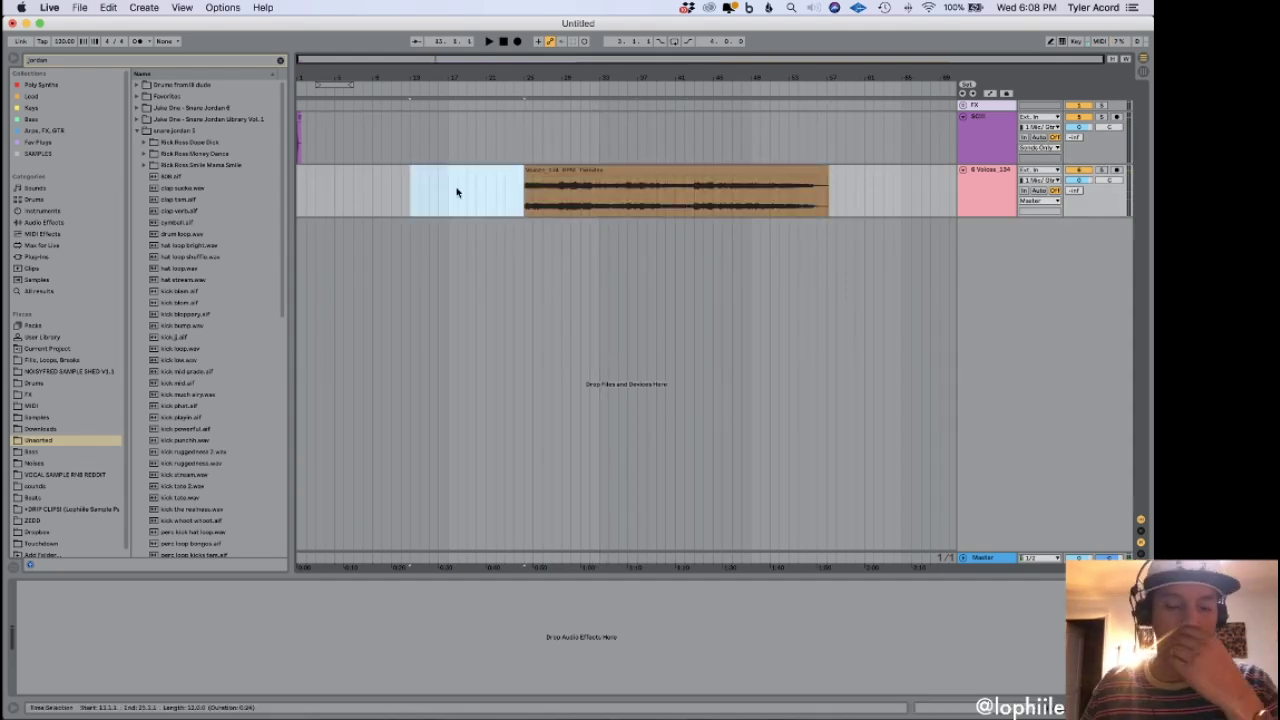
# Save the Live Set as "twindex voices" in a new folder named "twitch" inside Beats.
pyautogui.press('super+s')
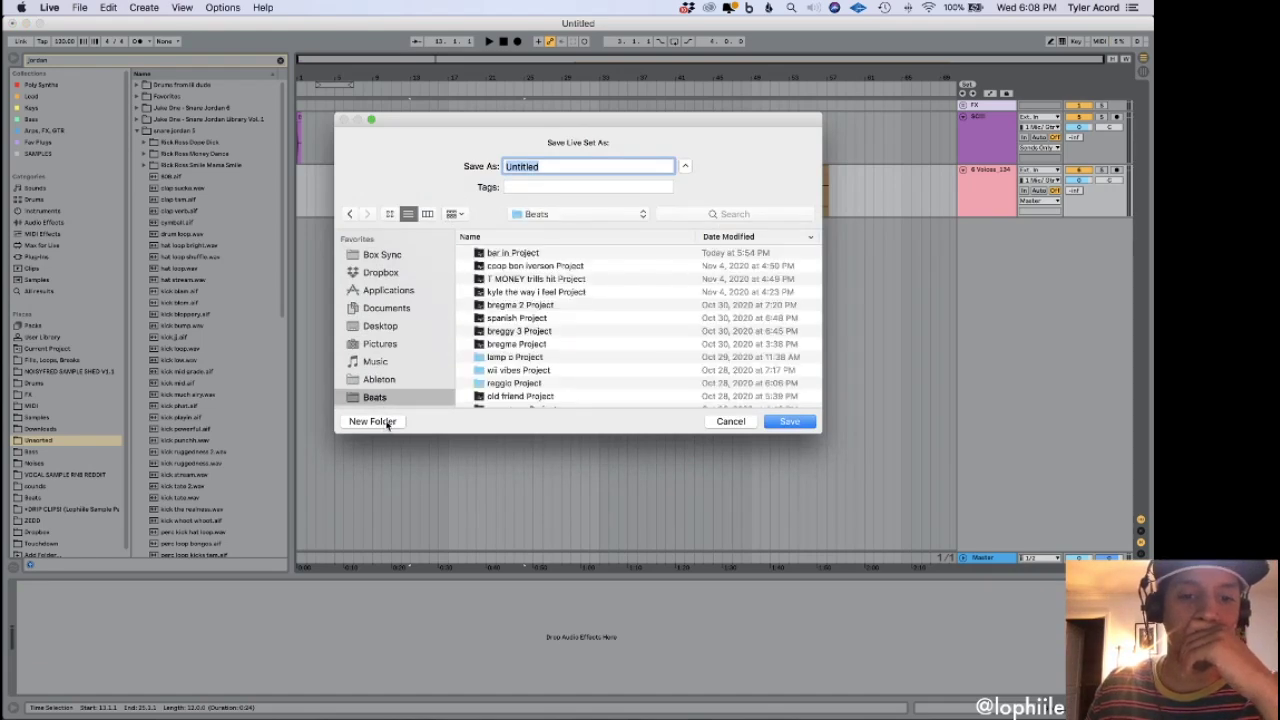
pyautogui.click(385, 421)
pyautogui.write('twitc')
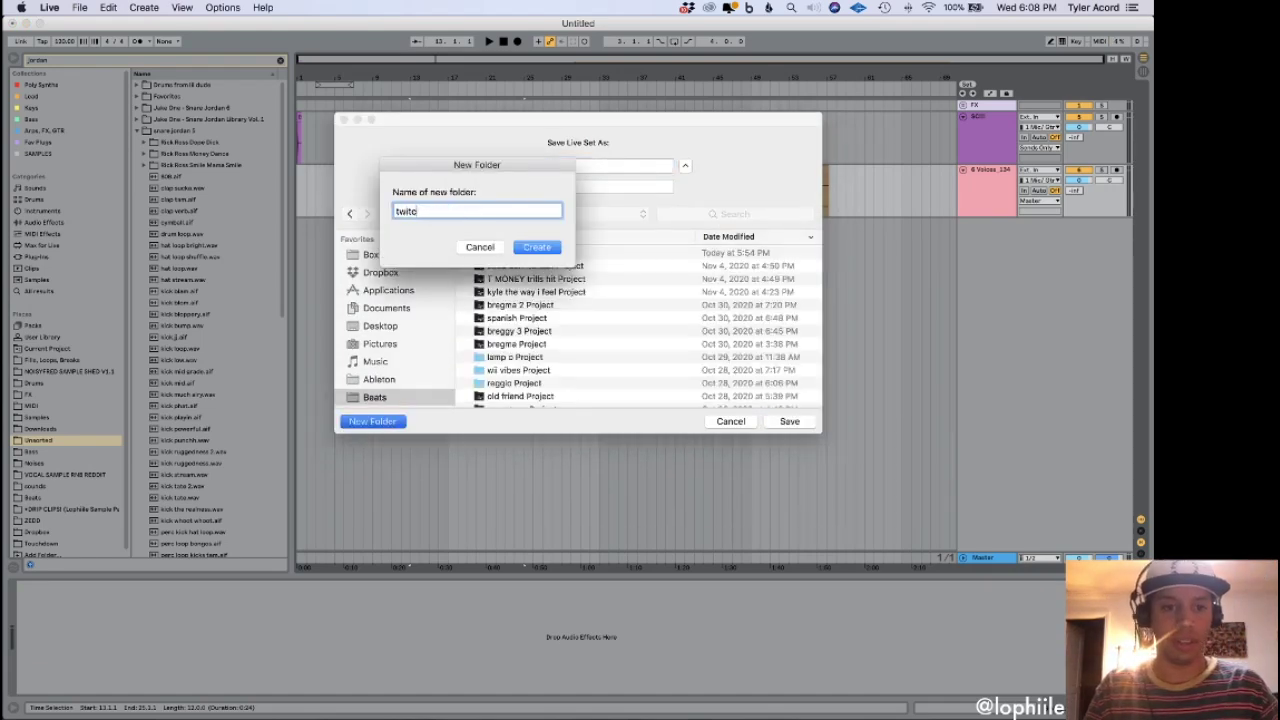
pyautogui.write('h')
pyautogui.press('Return')
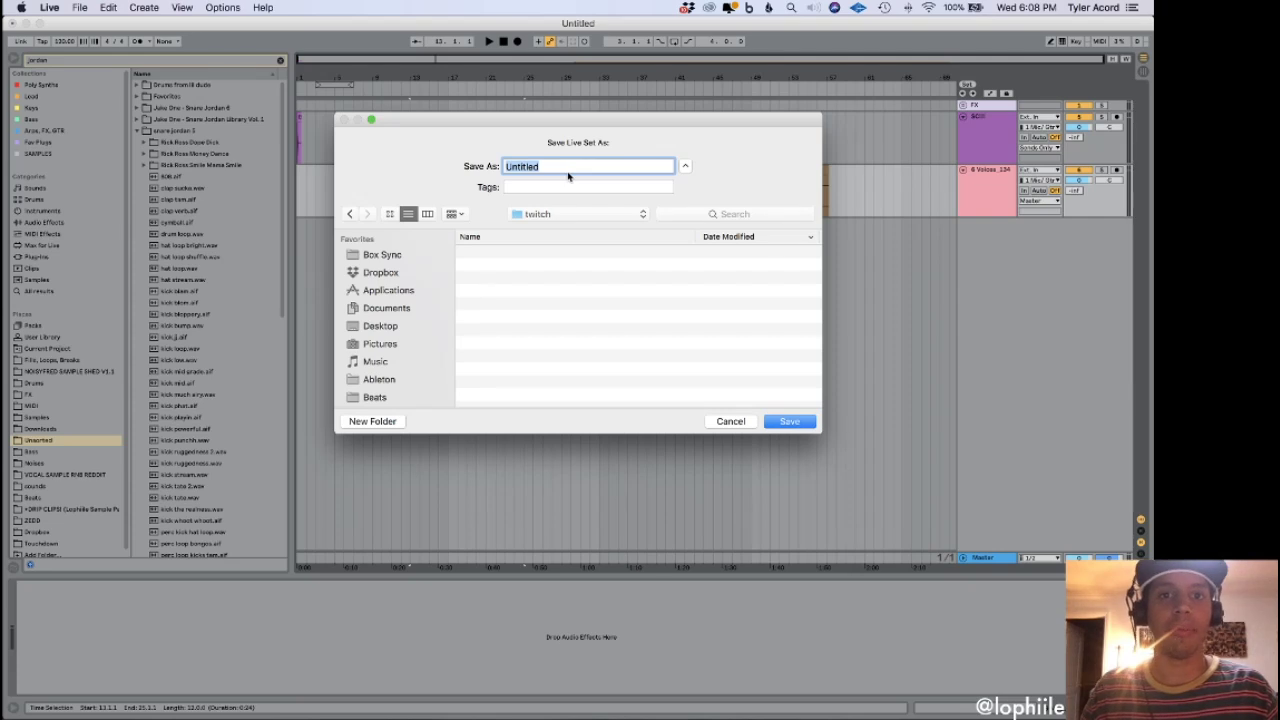
pyautogui.moveTo(547, 126); pyautogui.dragTo(540, 245)
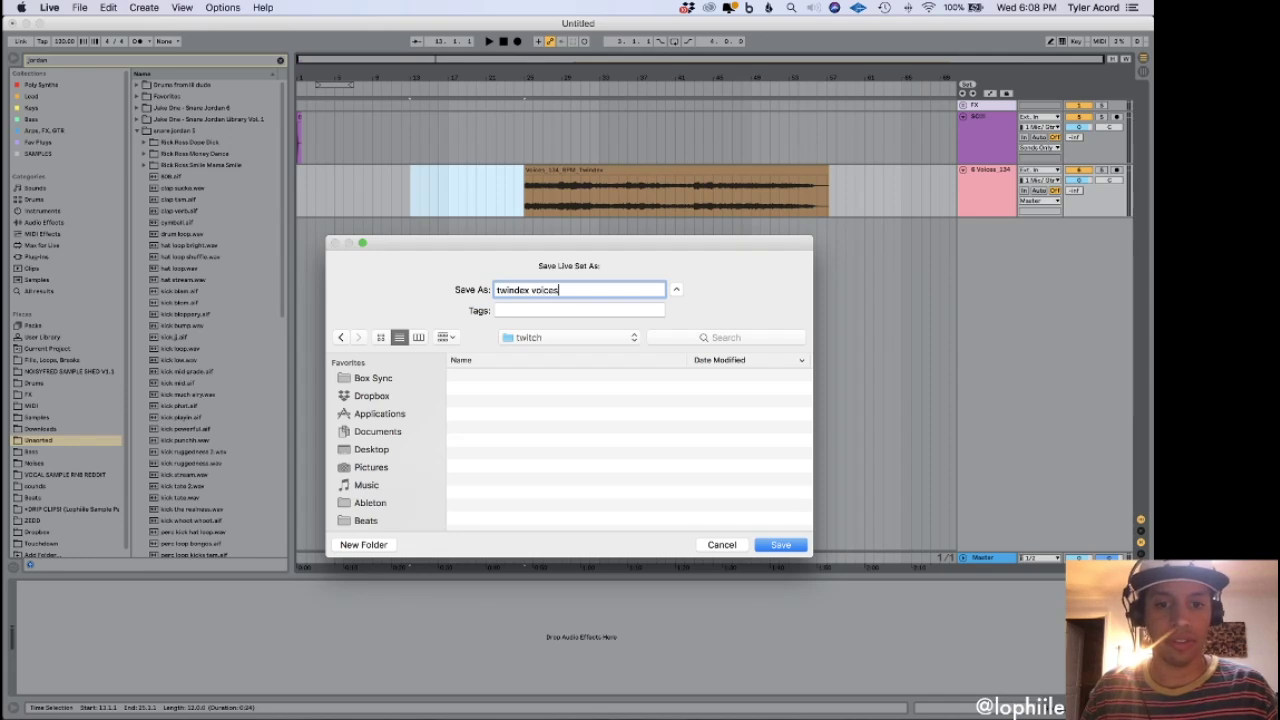
pyautogui.press('Return')
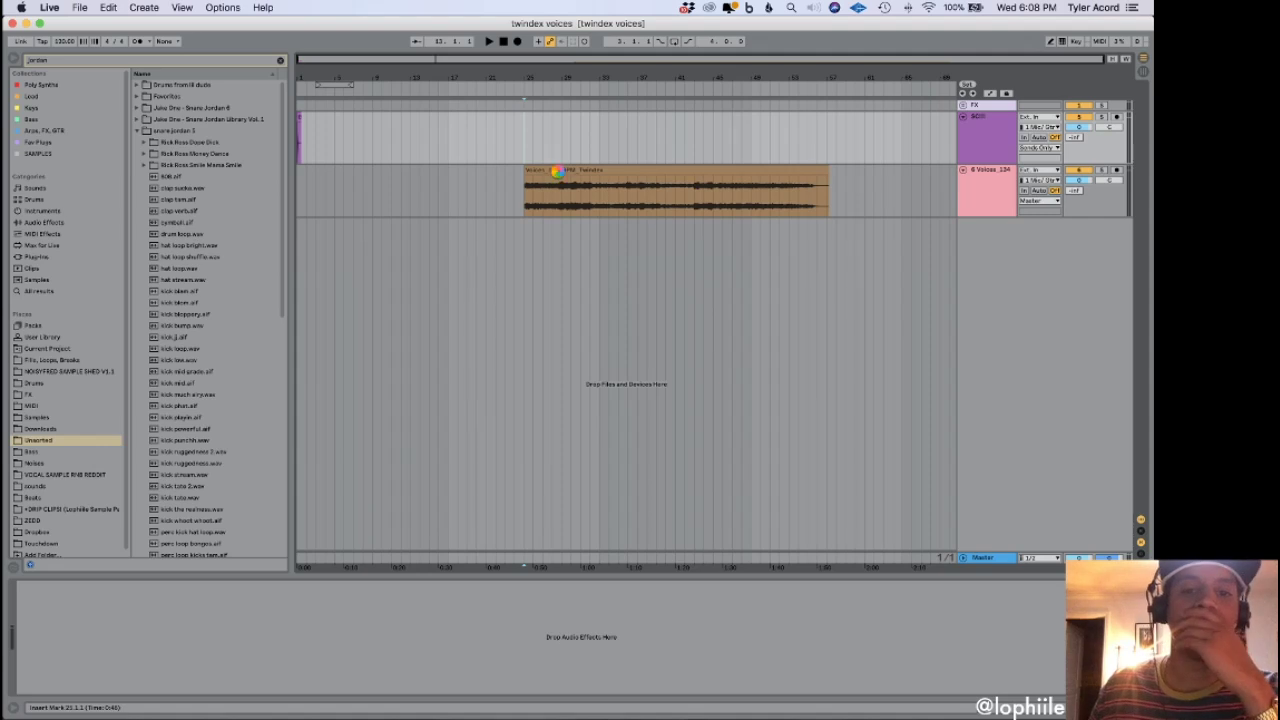
# Move the Voices_134_BPM_Twindex clip so it starts at bar 5 and play it from its start.
pyautogui.click(676, 170)
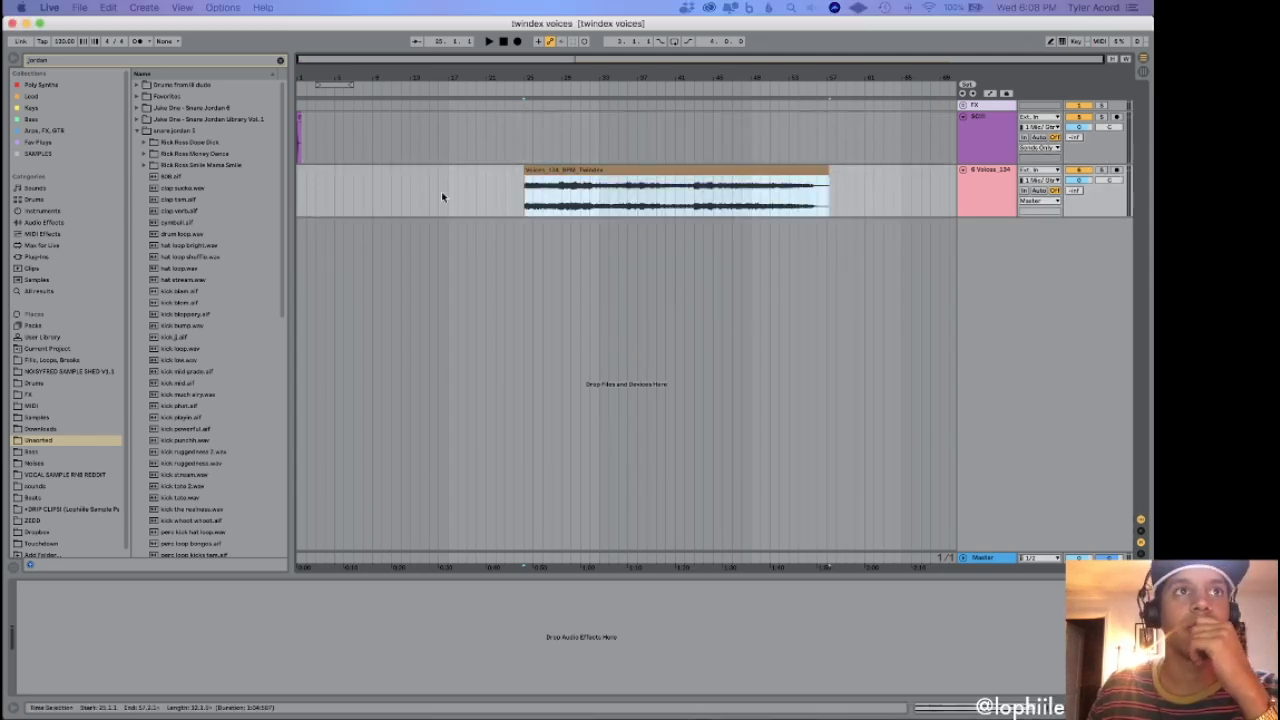
pyautogui.click(486, 197)
pyautogui.moveTo(542, 169); pyautogui.dragTo(352, 170)
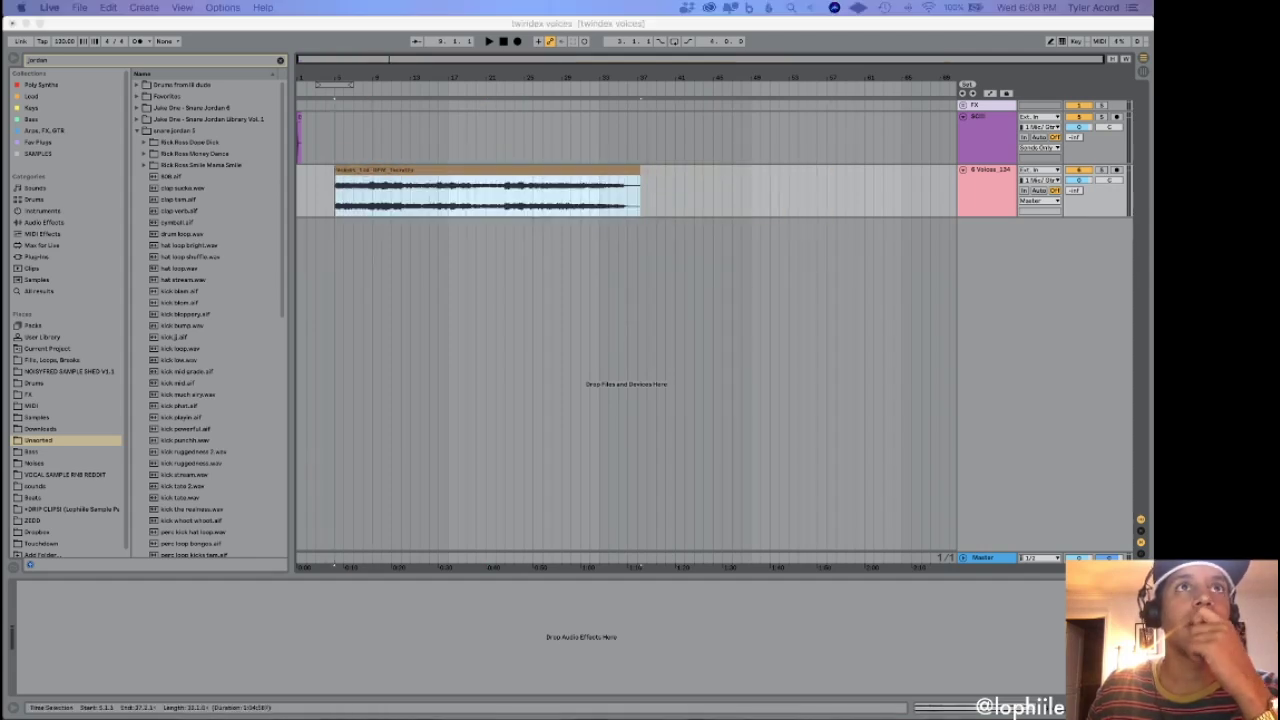
pyautogui.click(368, 215)
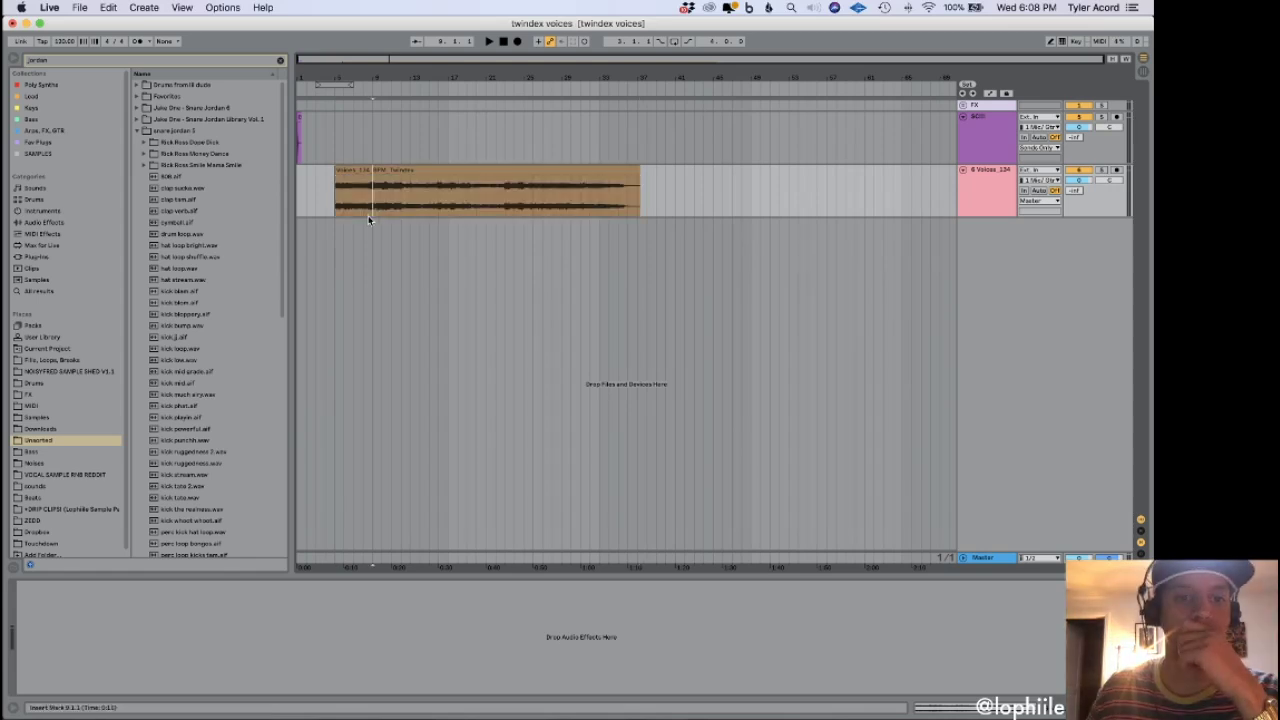
pyautogui.press('+')
pyautogui.press('+')
pyautogui.press('+')
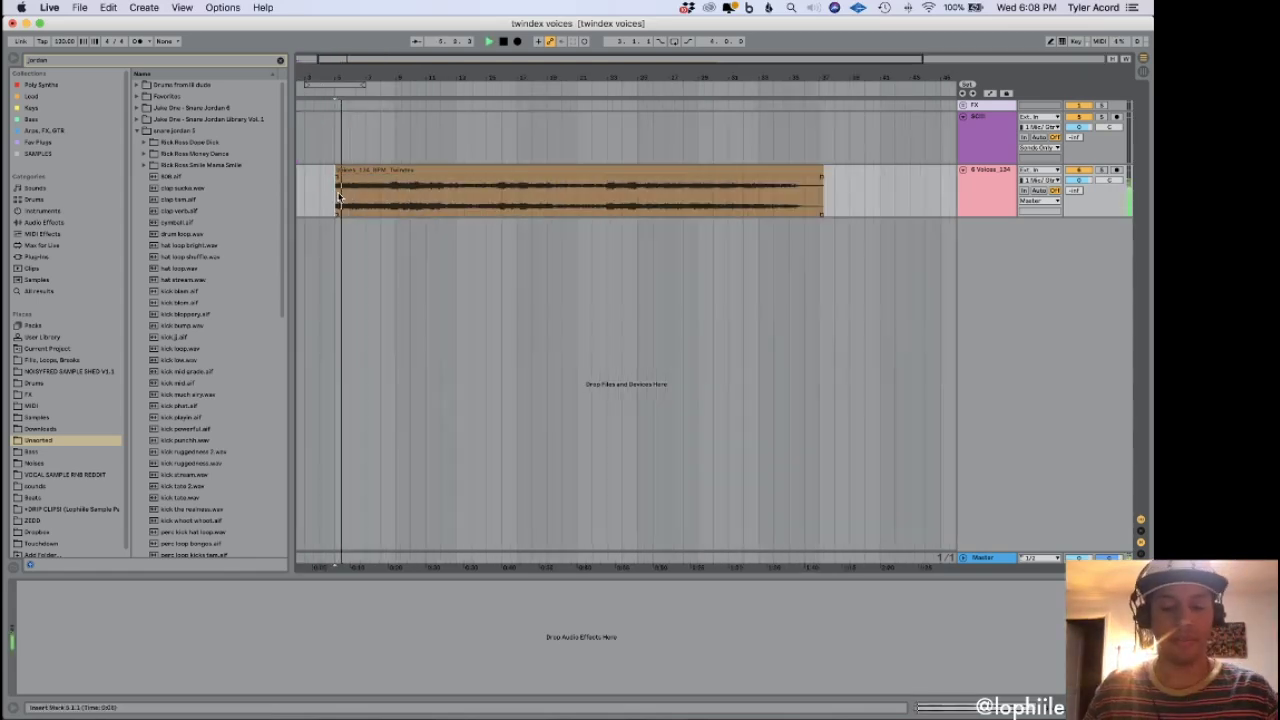
# Set the Live Set's tempo to 134 BPM.
pyautogui.click(72, 42)
pyautogui.write('134')
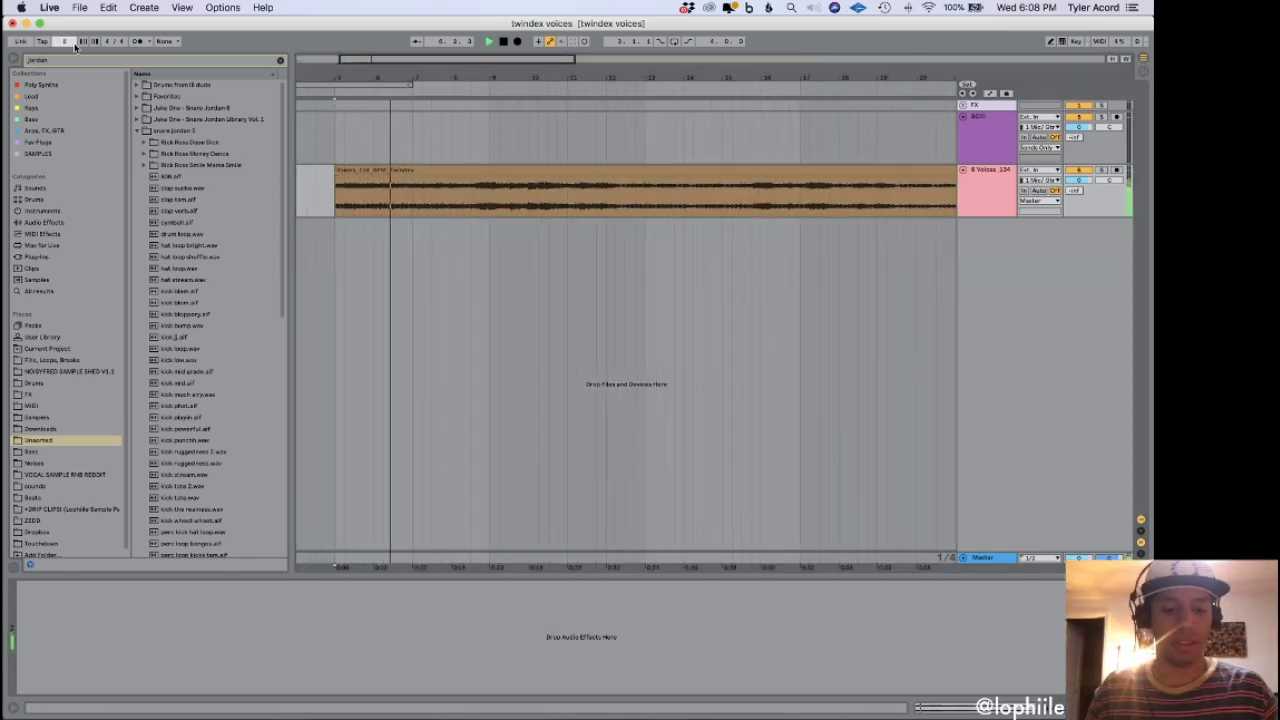
pyautogui.press('Return')
# Search the Downloads folder for "clap" and preview Low Clap.wav from the Pierre kit's Clap folder.
pyautogui.click(280, 60)
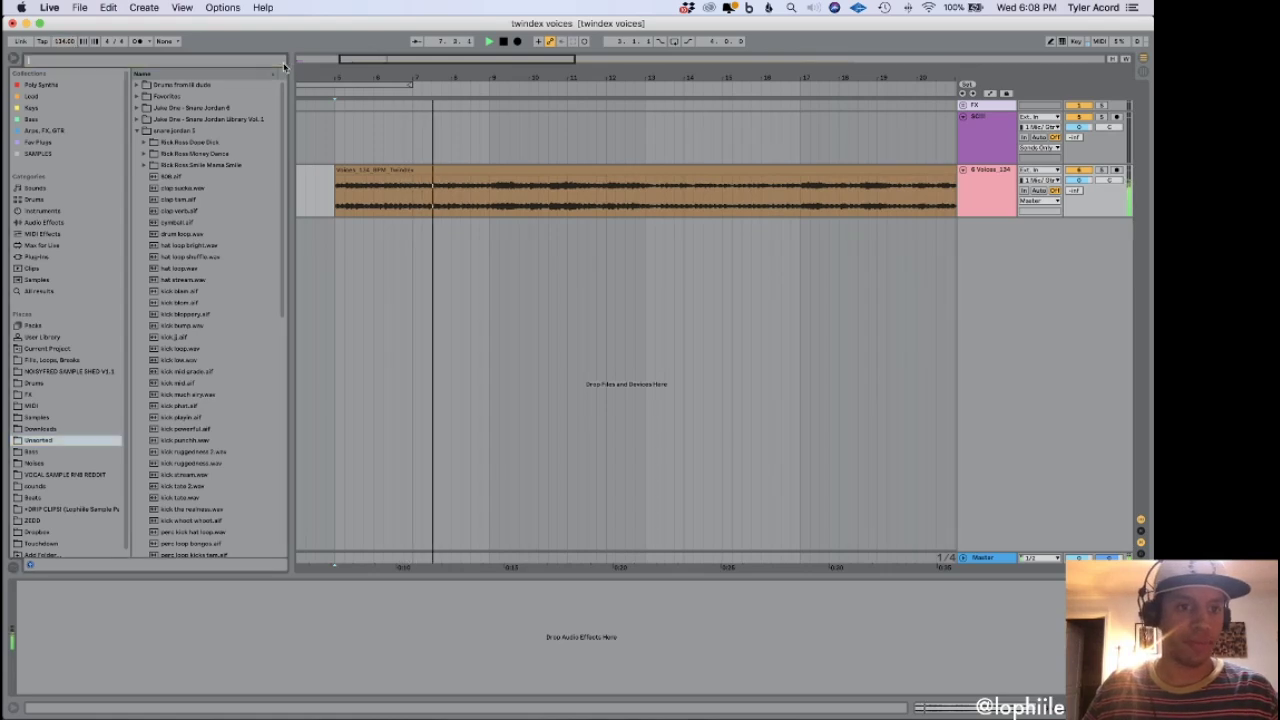
pyautogui.click(114, 58)
pyautogui.write('clap')
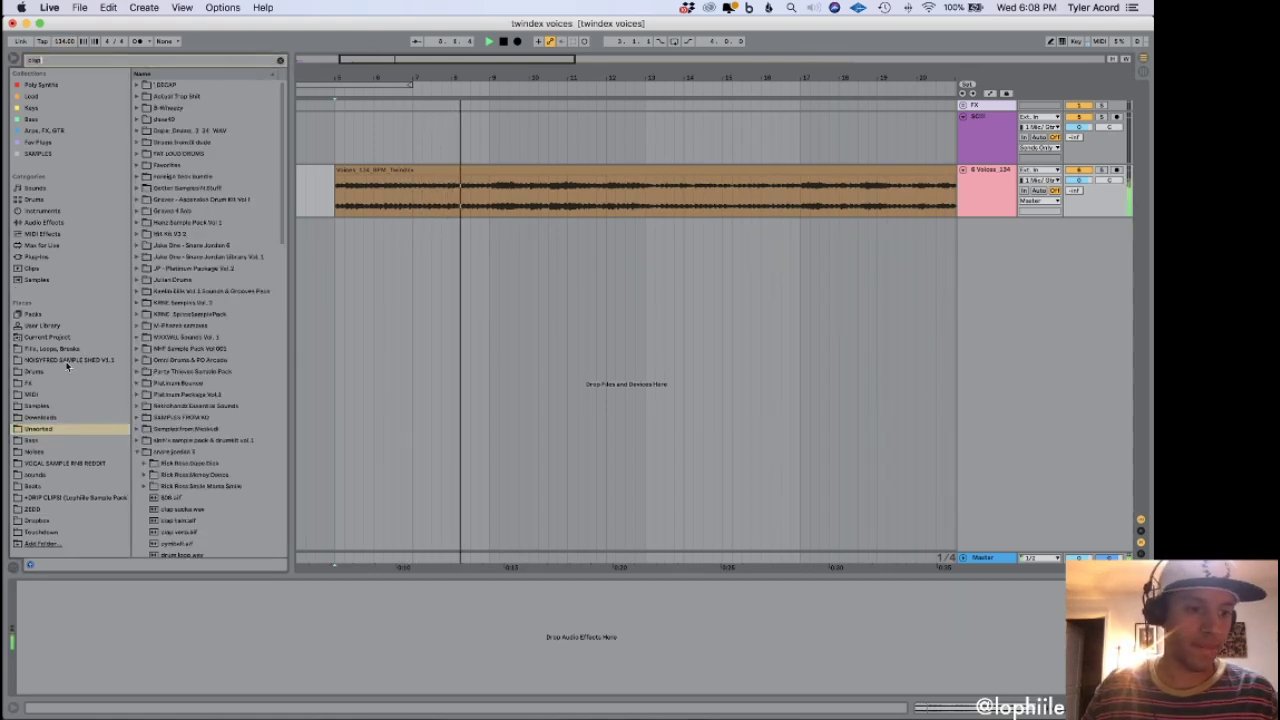
pyautogui.click(50, 430)
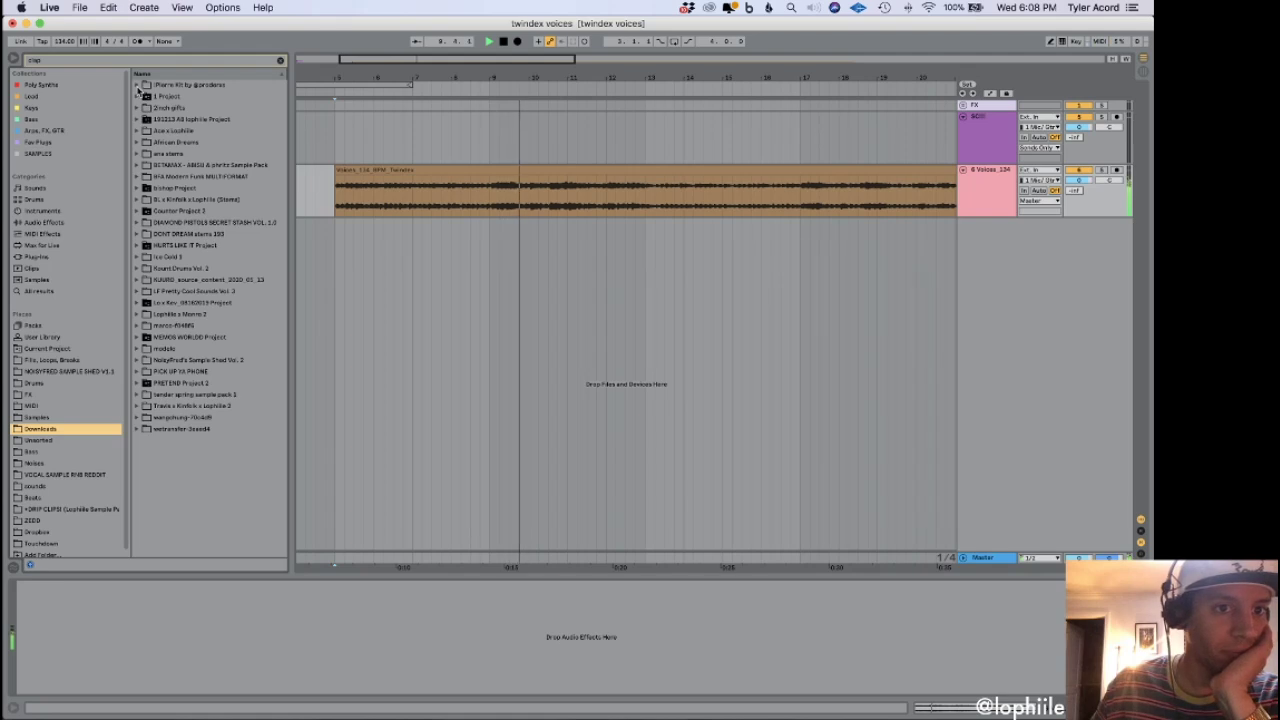
pyautogui.click(138, 86)
pyautogui.click(146, 97)
pyautogui.click(172, 120)
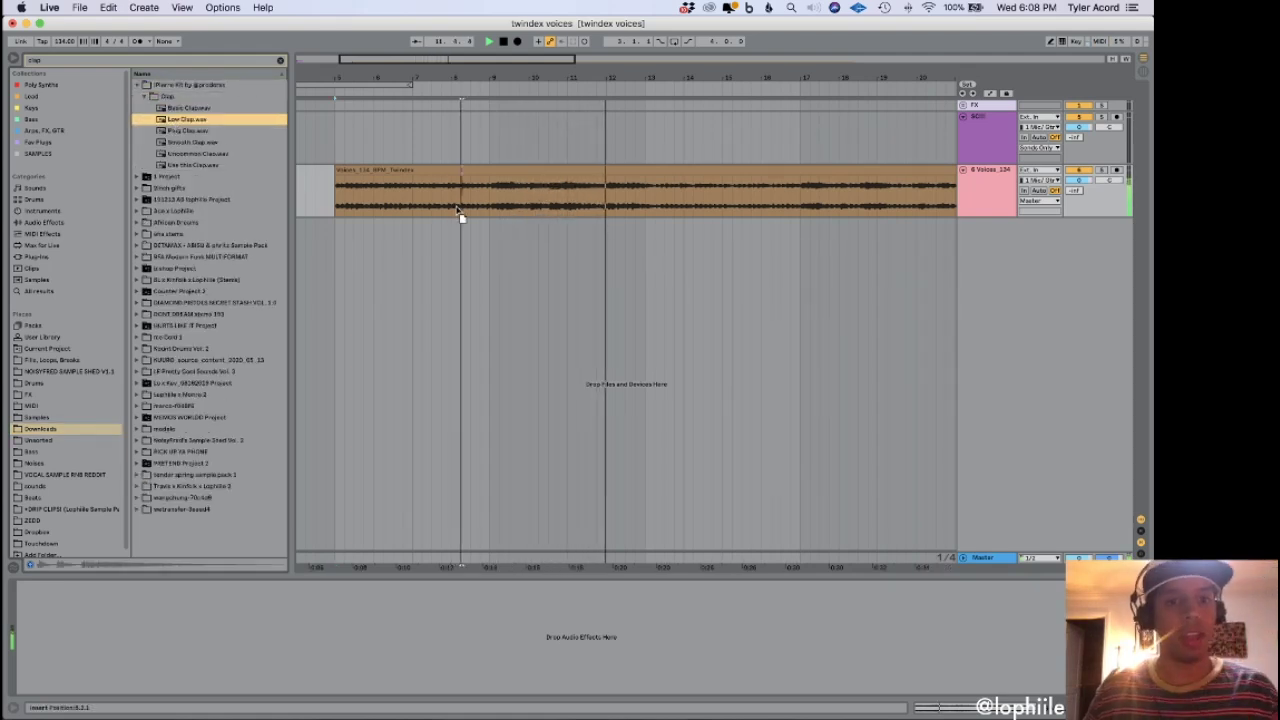
# Place Low Clap on a new audio track at beat 3 of bar 5 and play bar 5 with the Voices sample.
pyautogui.click(352, 254)
pyautogui.moveTo(353, 253); pyautogui.dragTo(354, 255)
pyautogui.click(327, 249)
pyautogui.press('space')
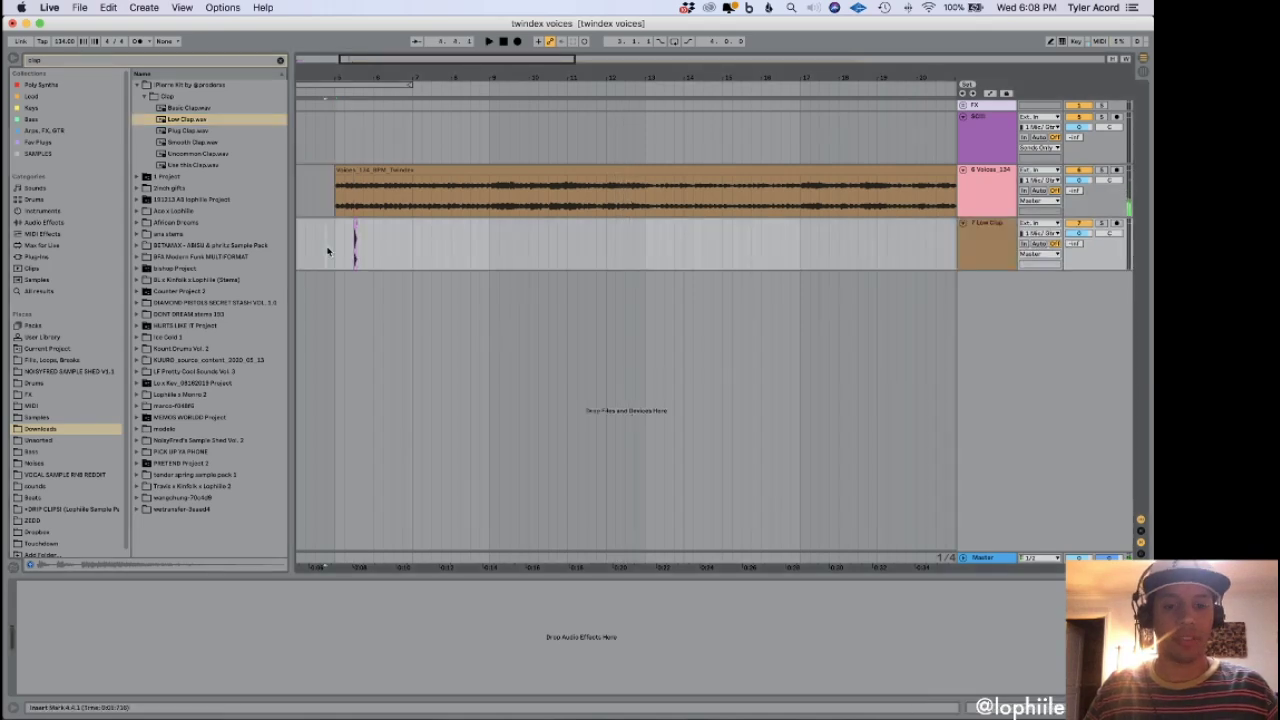
pyautogui.press('+')
pyautogui.press('+')
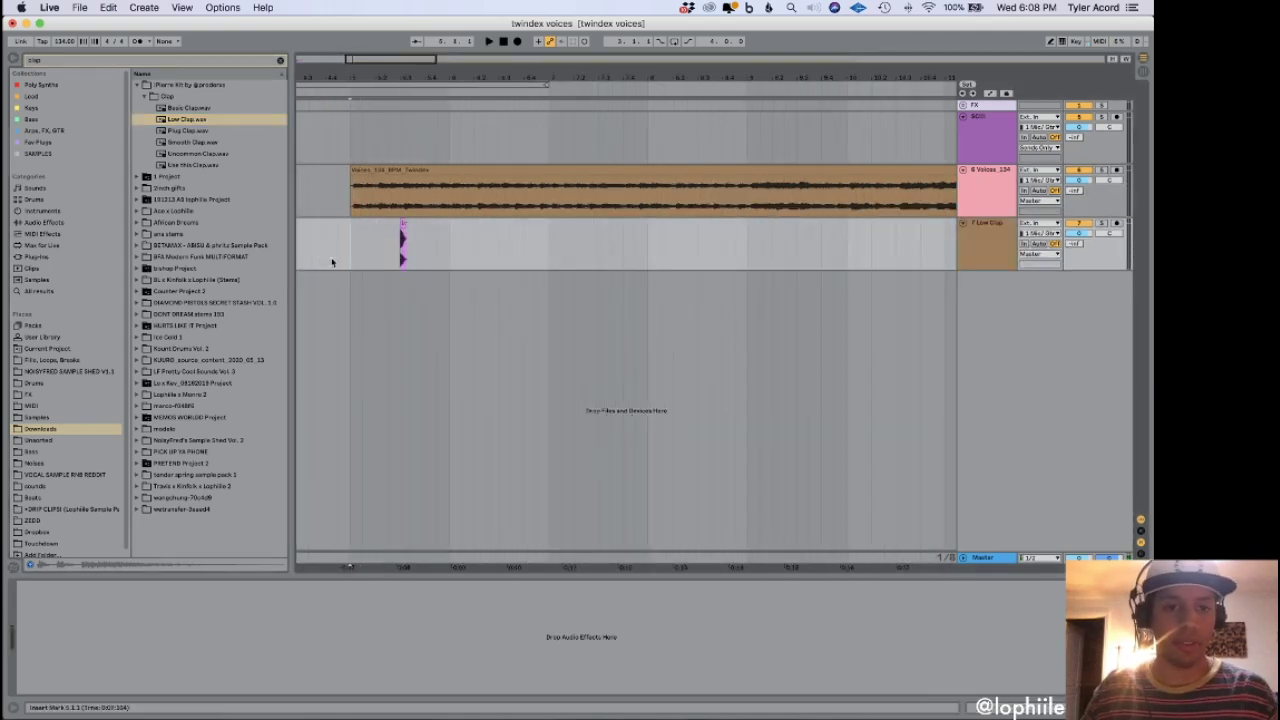
pyautogui.moveTo(347, 260); pyautogui.dragTo(443, 251)
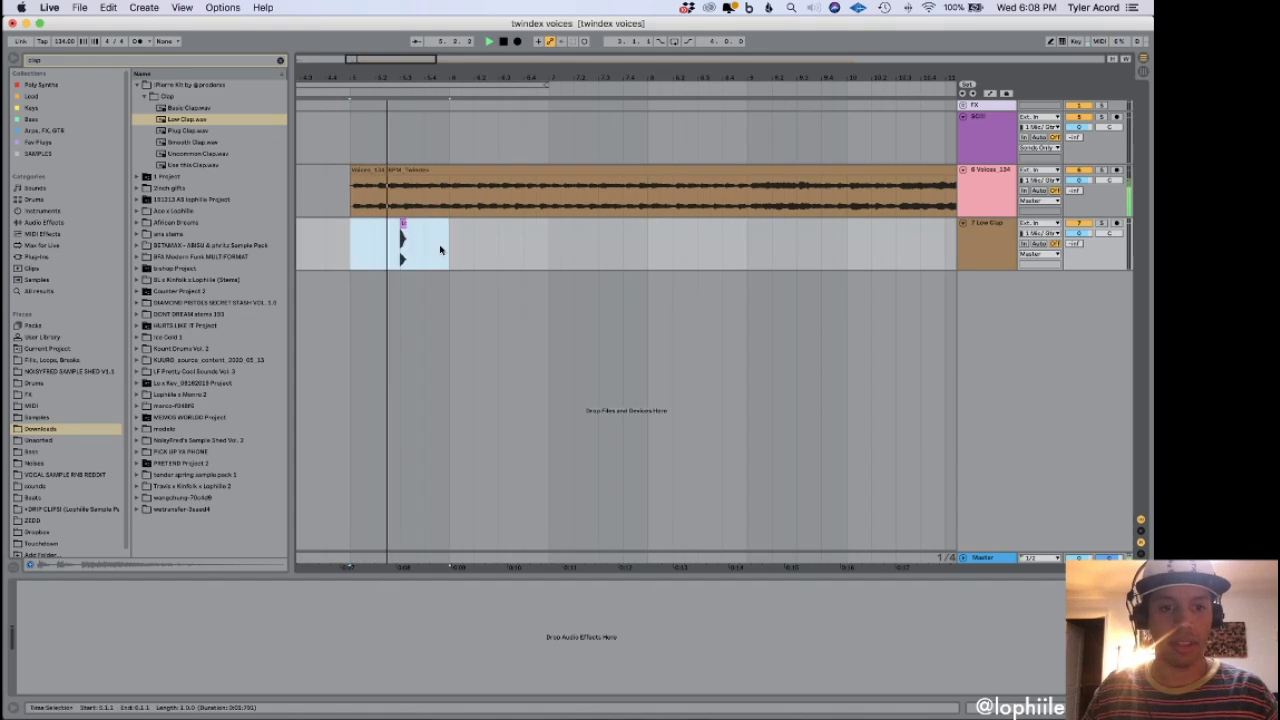
# Shift the Voices clip so its first sound lands on bar 5 with grid snapping off, and trim the silence ahead of it.
pyautogui.click(342, 177)
pyautogui.scroll(5, 342, 177)
pyautogui.click(360, 183)
pyautogui.moveTo(354, 180); pyautogui.dragTo(355, 180)
pyautogui.press('super+4')
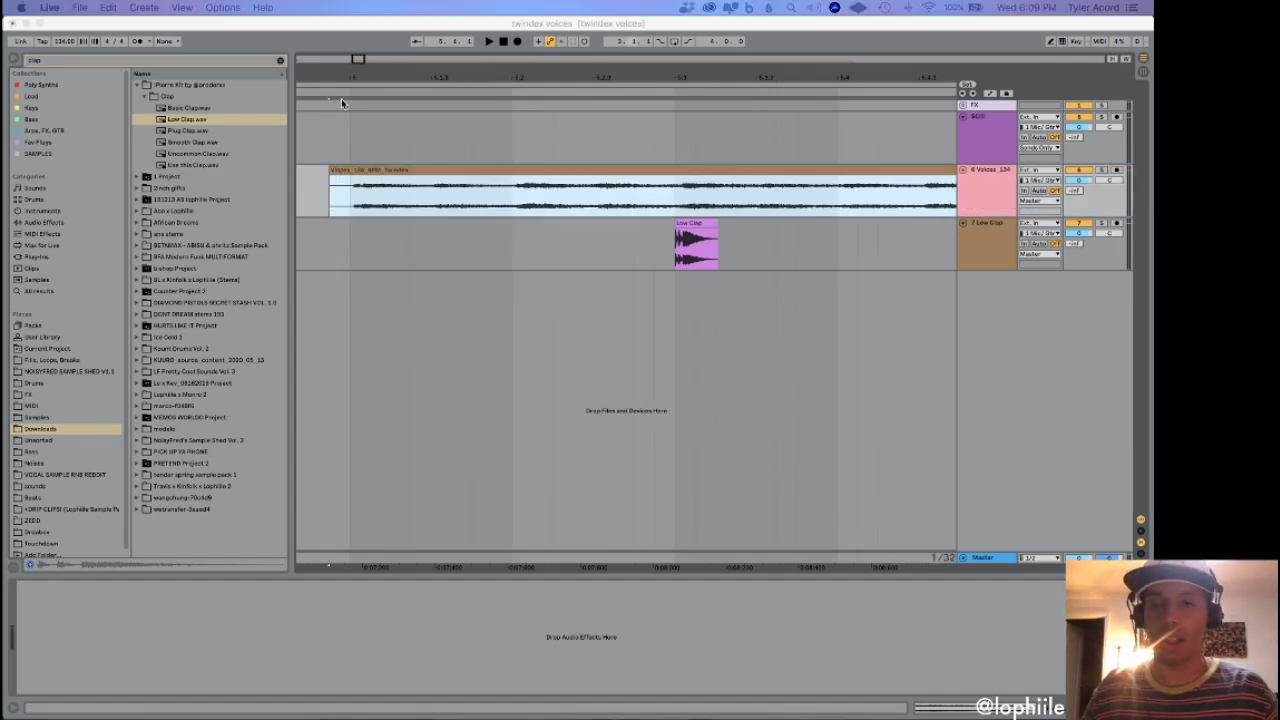
pyautogui.click(333, 174)
pyautogui.press('space')
pyautogui.click(352, 200)
# Duplicate the one-bar clap pattern from bar 5 through bar 8, and loop bars 5 to 8 of the arrangement.
pyautogui.press('-')
pyautogui.press('-')
pyautogui.press('-')
pyautogui.press('-')
pyautogui.moveTo(350, 245); pyautogui.dragTo(451, 246)
pyautogui.press('super+d')
pyautogui.press('super+d')
pyautogui.press('super+d')
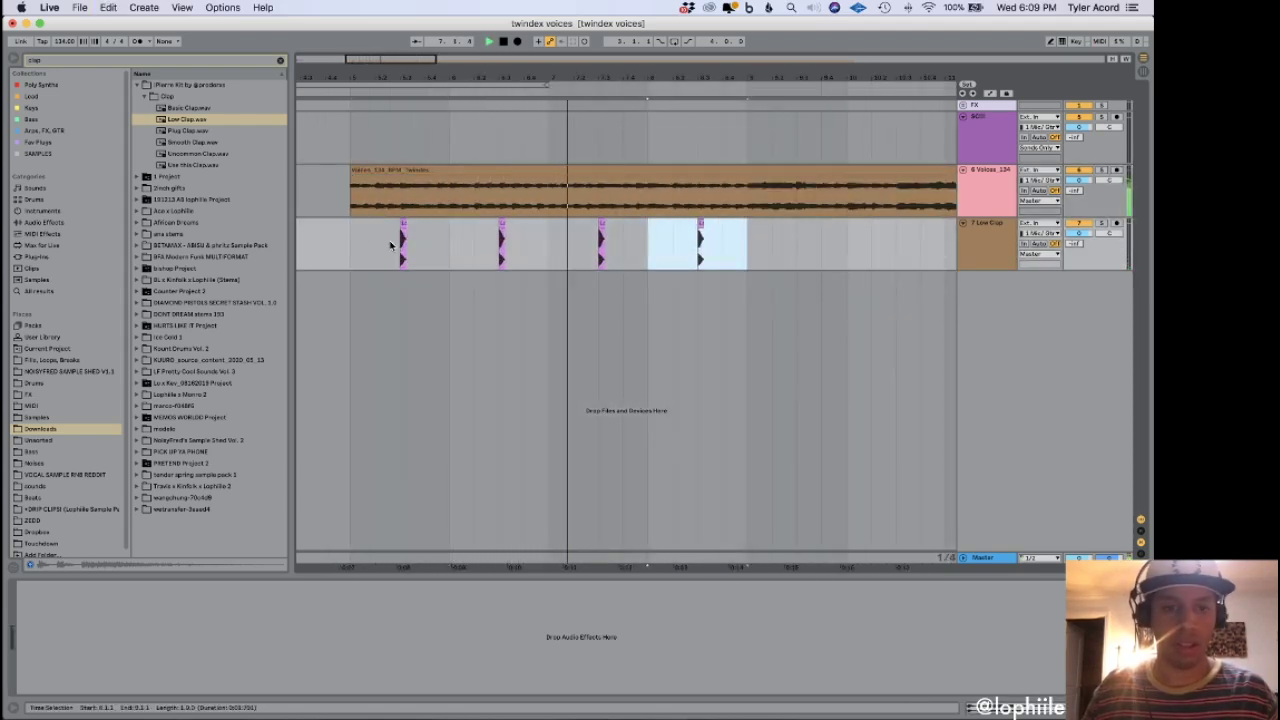
pyautogui.moveTo(350, 190); pyautogui.dragTo(747, 207)
pyautogui.press('super+l')
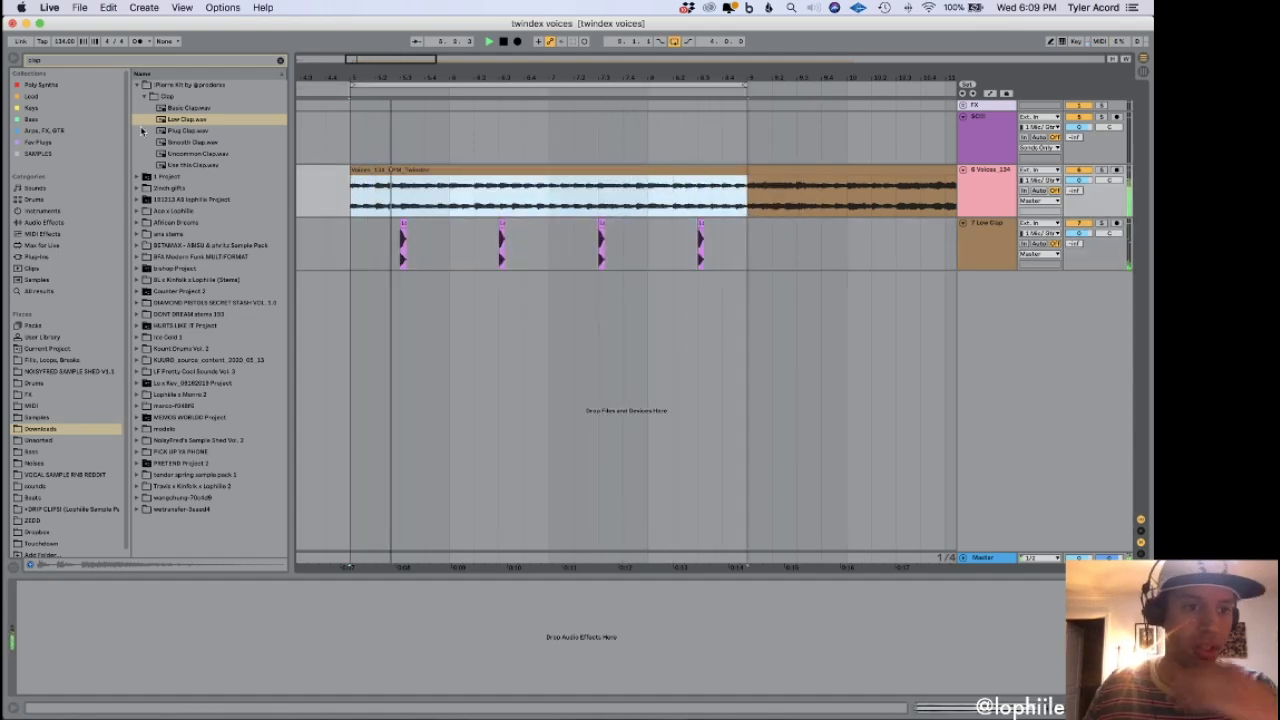
# Clear the sample search and preview kicks in the Pierre kit's Kick folder, ending on Hard Kick.wav.
pyautogui.click(280, 60)
pyautogui.click(145, 153)
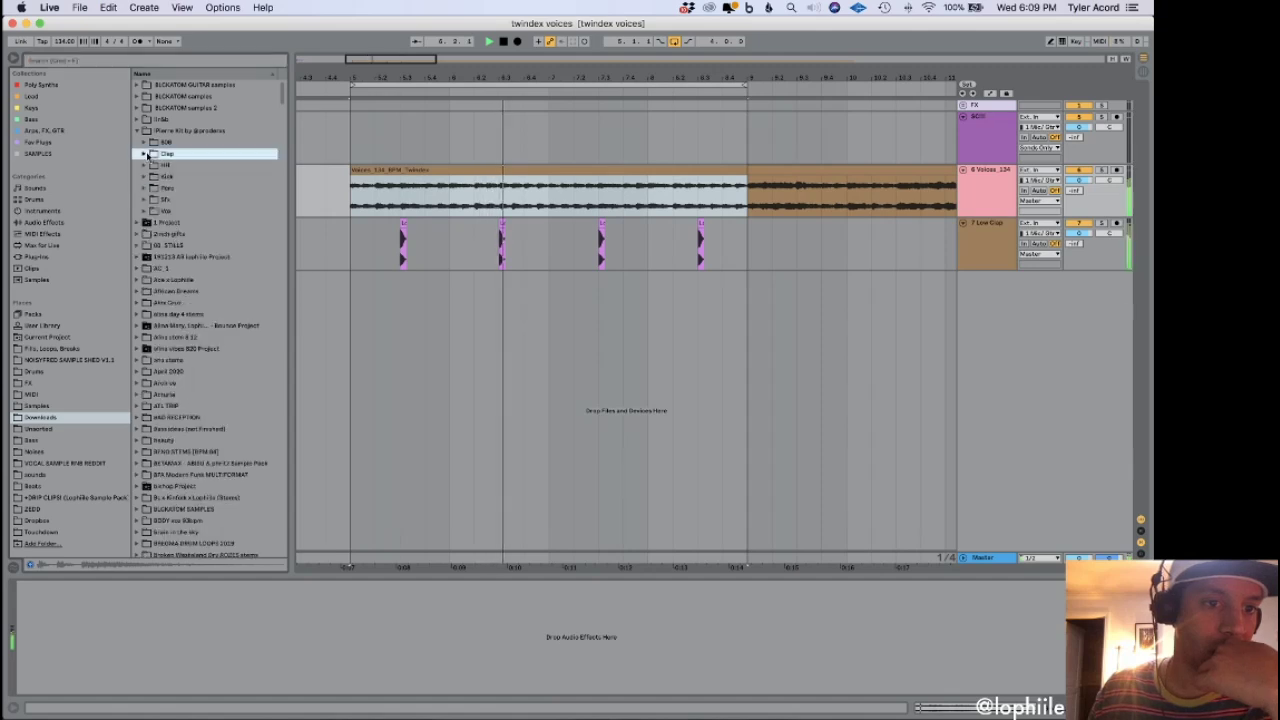
pyautogui.click(145, 177)
pyautogui.click(178, 199)
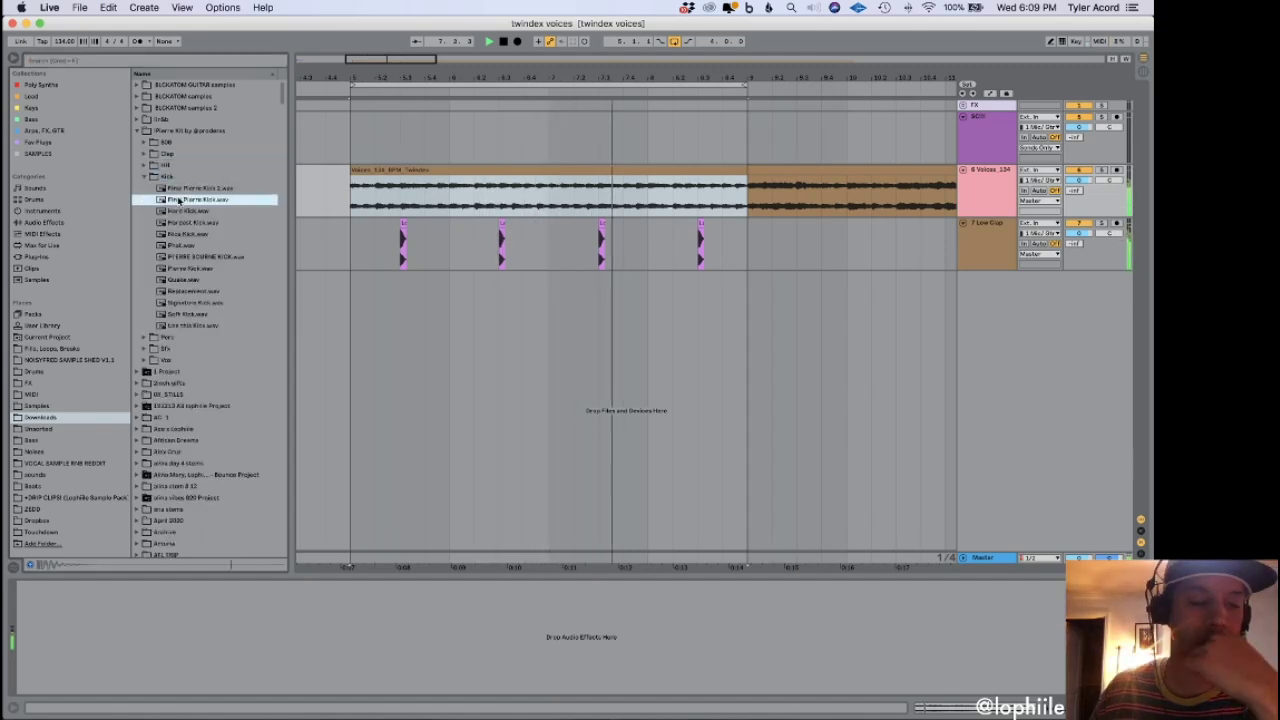
pyautogui.press('Down')
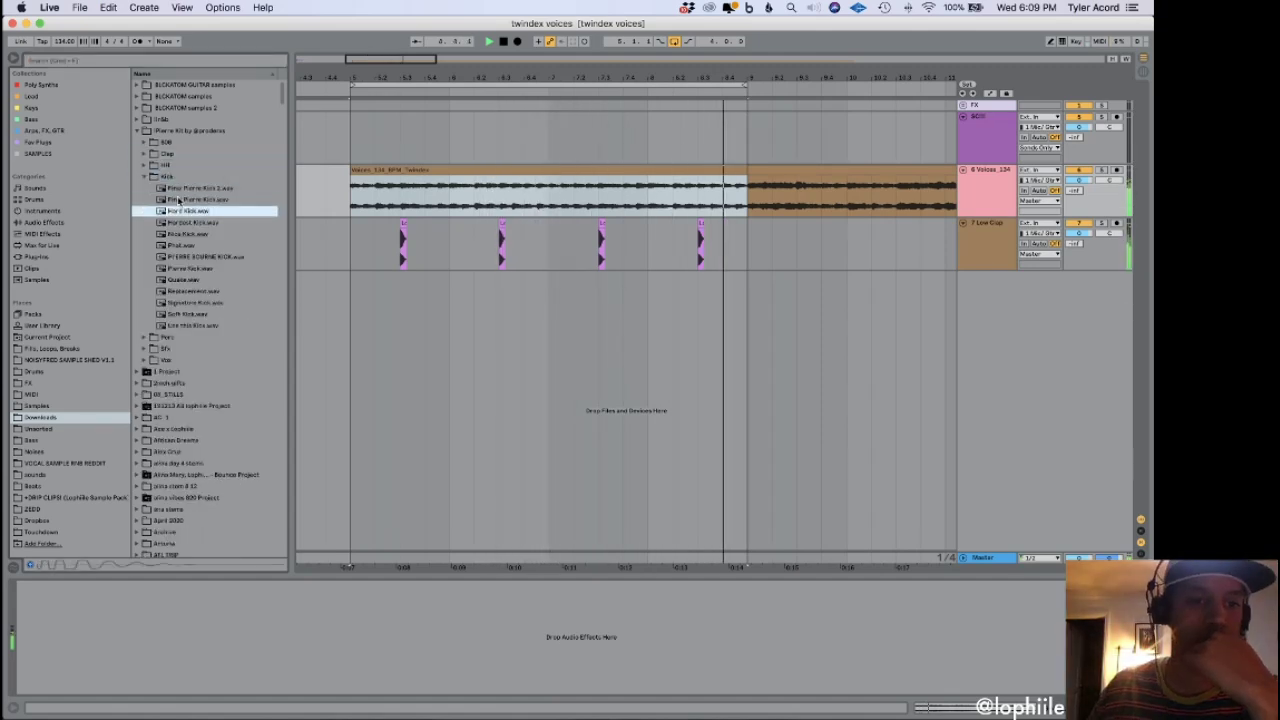
# Place Hard Kick on a new audio track at bar 5, add a duplicate at 5.1.3, and play the loop.
pyautogui.click(334, 309)
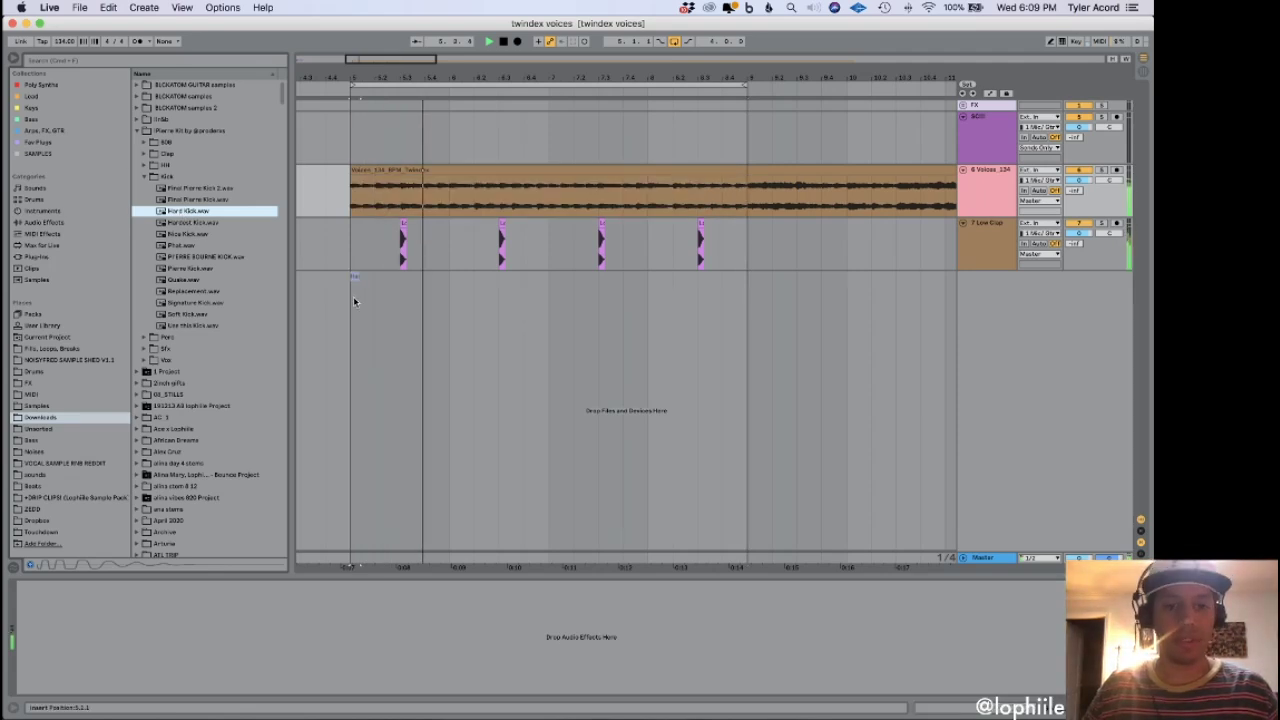
pyautogui.moveTo(353, 300); pyautogui.dragTo(354, 302)
pyautogui.press('super+d')
pyautogui.press('space')
pyautogui.press('Right')
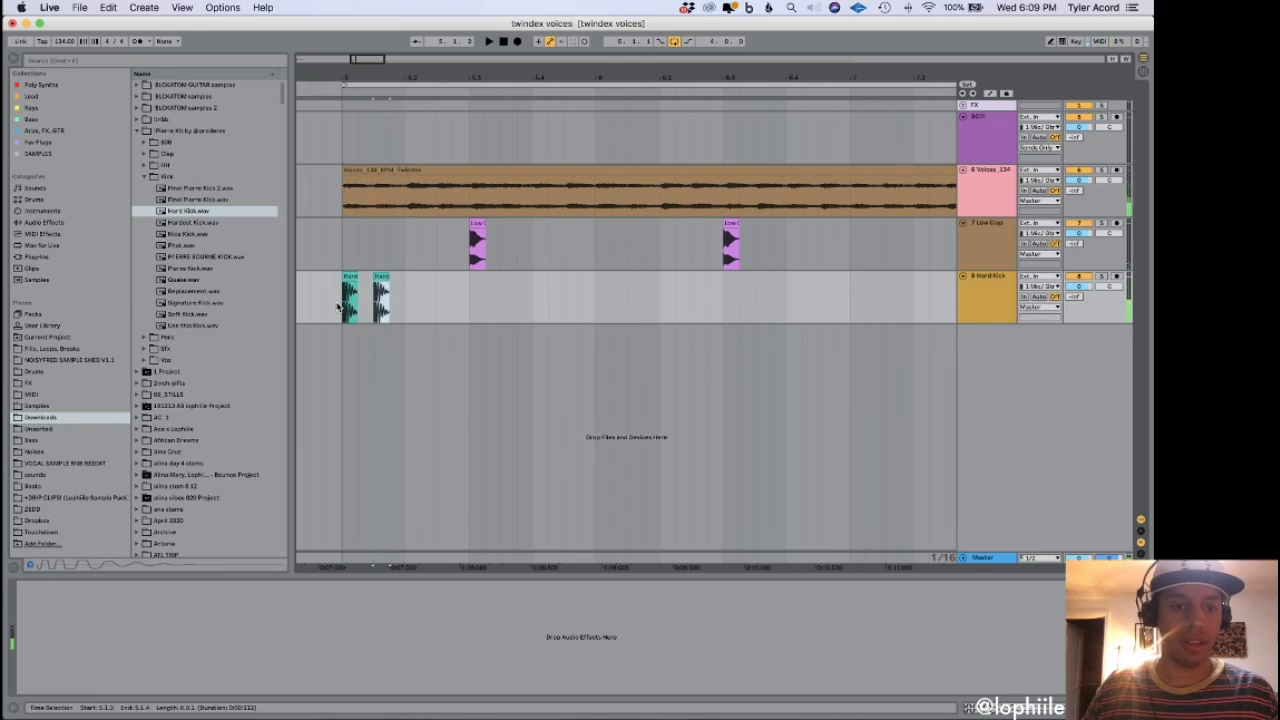
pyautogui.press('space')
# Copy the kick from bar 5 to 7.1.3 on the Hard Kick track and stop playback.
pyautogui.moveTo(381, 278); pyautogui.dragTo(871, 306)
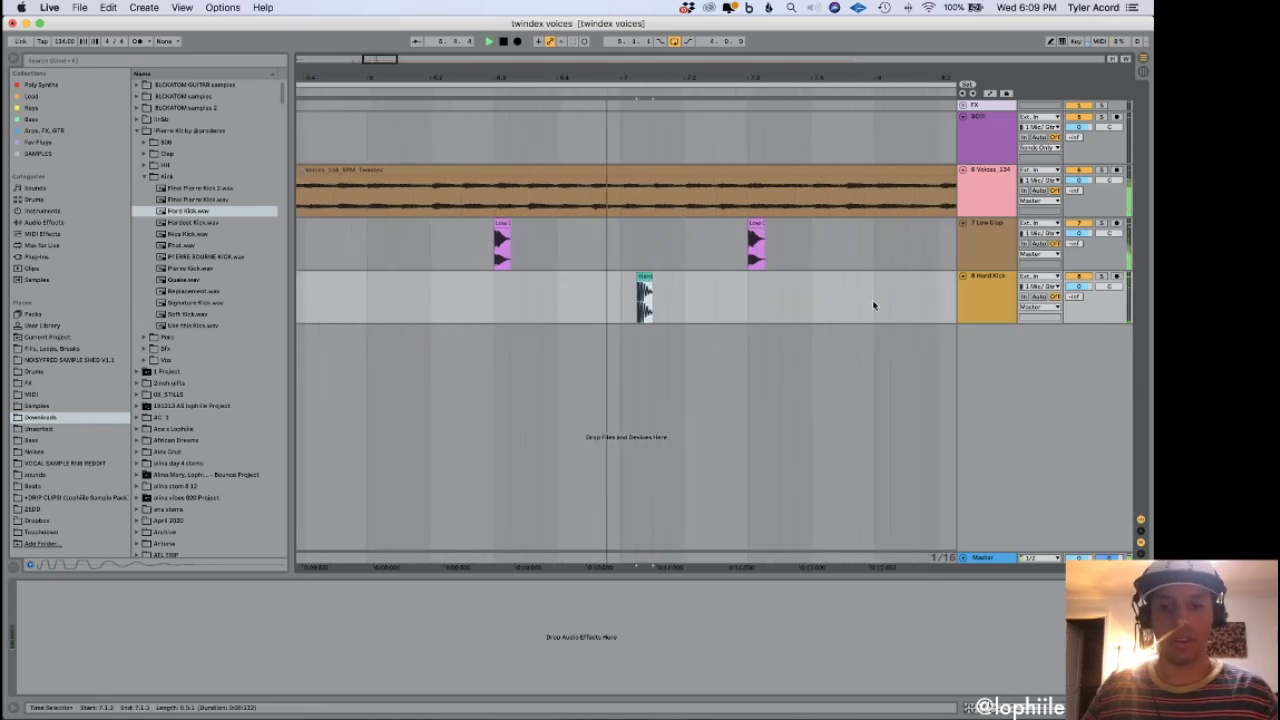
pyautogui.moveTo(640, 295); pyautogui.dragTo(655, 298)
pyautogui.press('-')
pyautogui.press('-')
pyautogui.press('space')
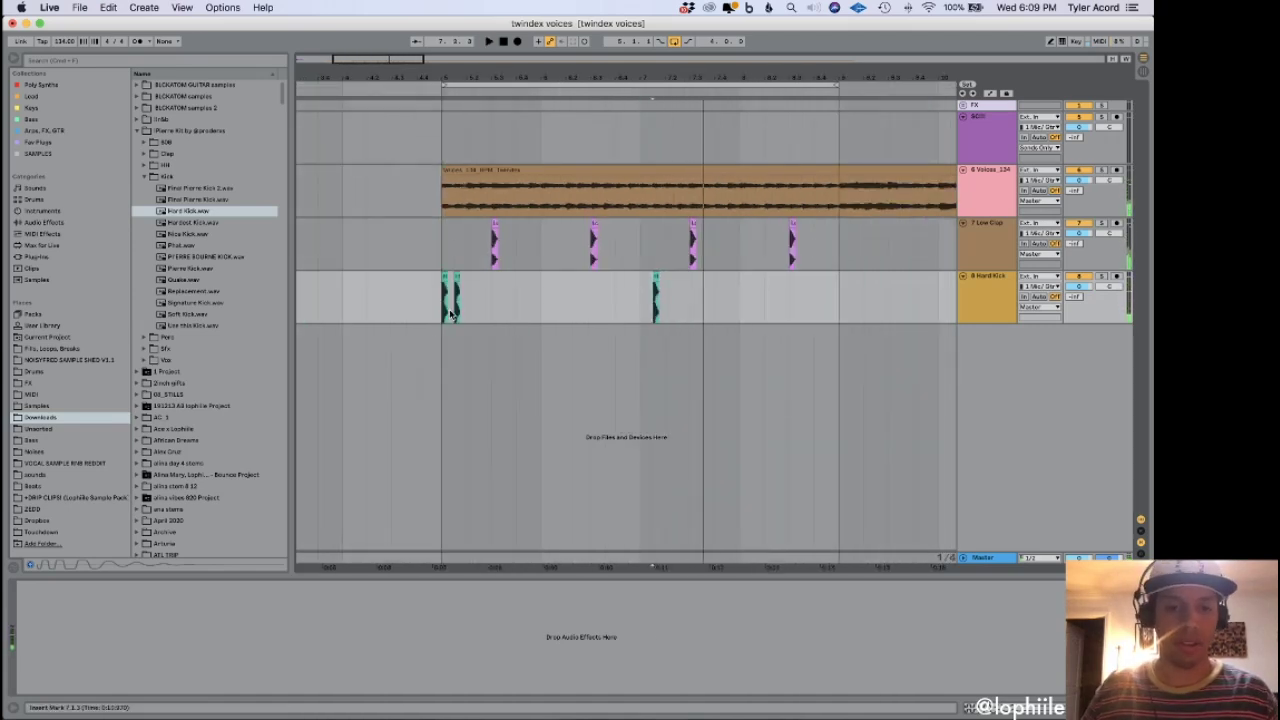
# Copy the bar 7 kick to 7.2.3 and move the original to the start of bar 7.
pyautogui.click(655, 279)
pyautogui.press('super+4')
pyautogui.keyDown('alt'); pyautogui.moveTo(656, 279); pyautogui.dragTo(681, 289); pyautogui.keyUp('alt')
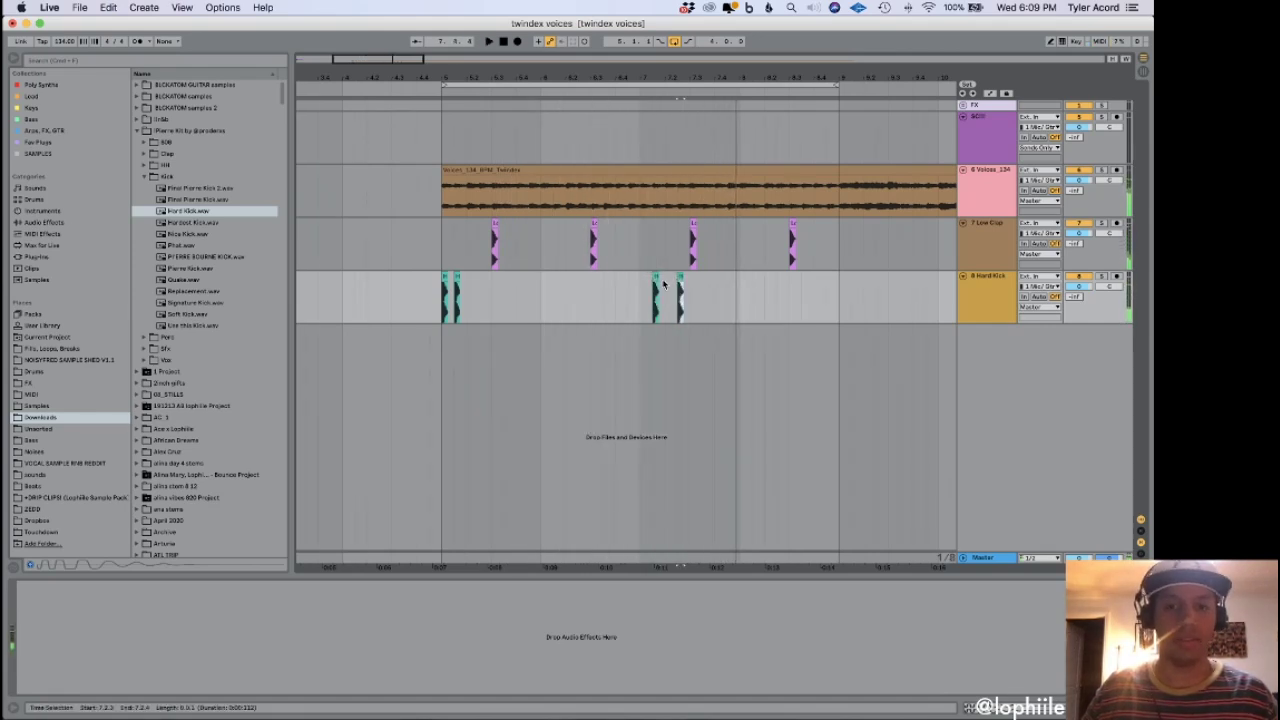
pyautogui.moveTo(653, 277); pyautogui.dragTo(641, 278)
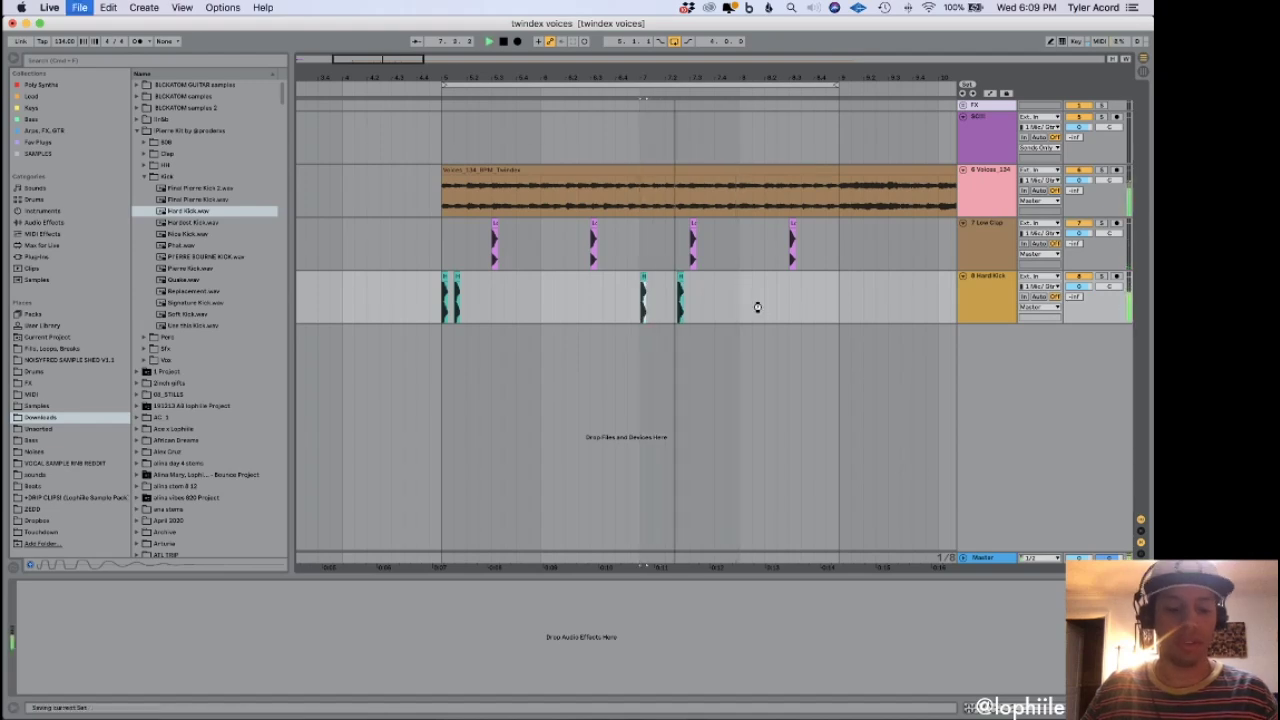
# Stop playback and place another Hard Kick at 8.3.1, directly under the last clap.
pyautogui.press('space')
pyautogui.click(790, 294)
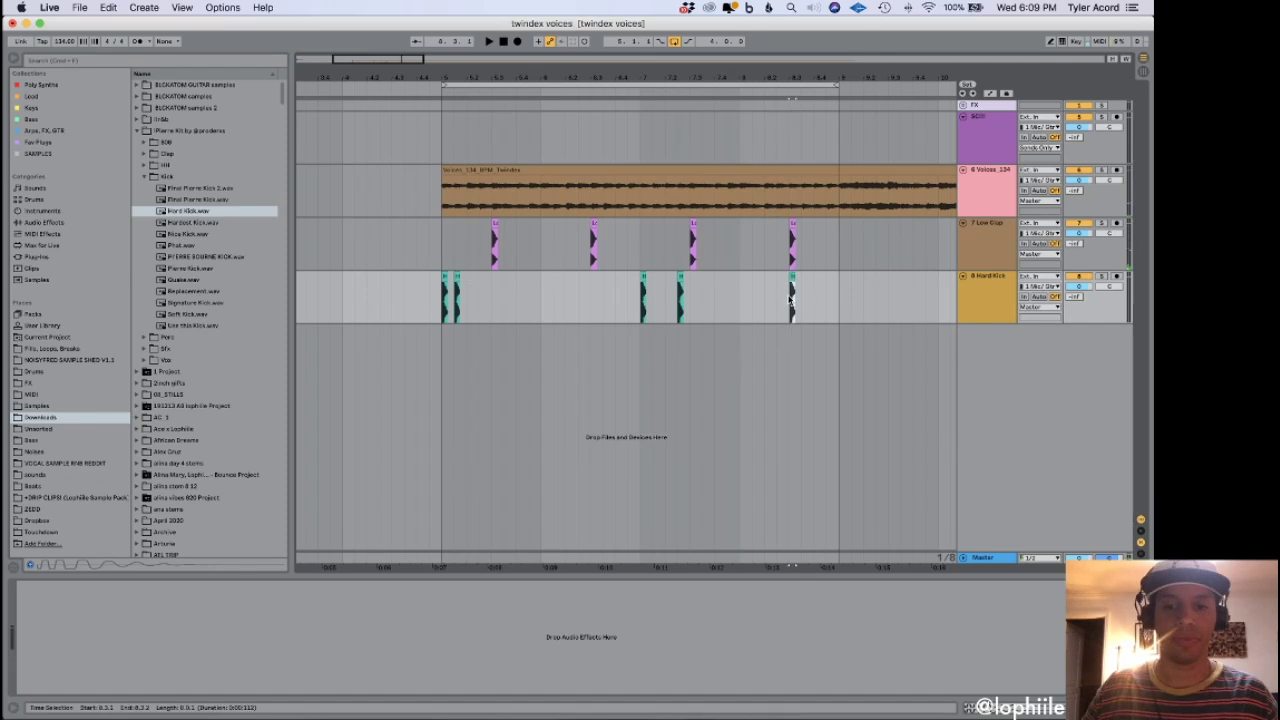
pyautogui.press('+')
pyautogui.press('+')
pyautogui.press('+')
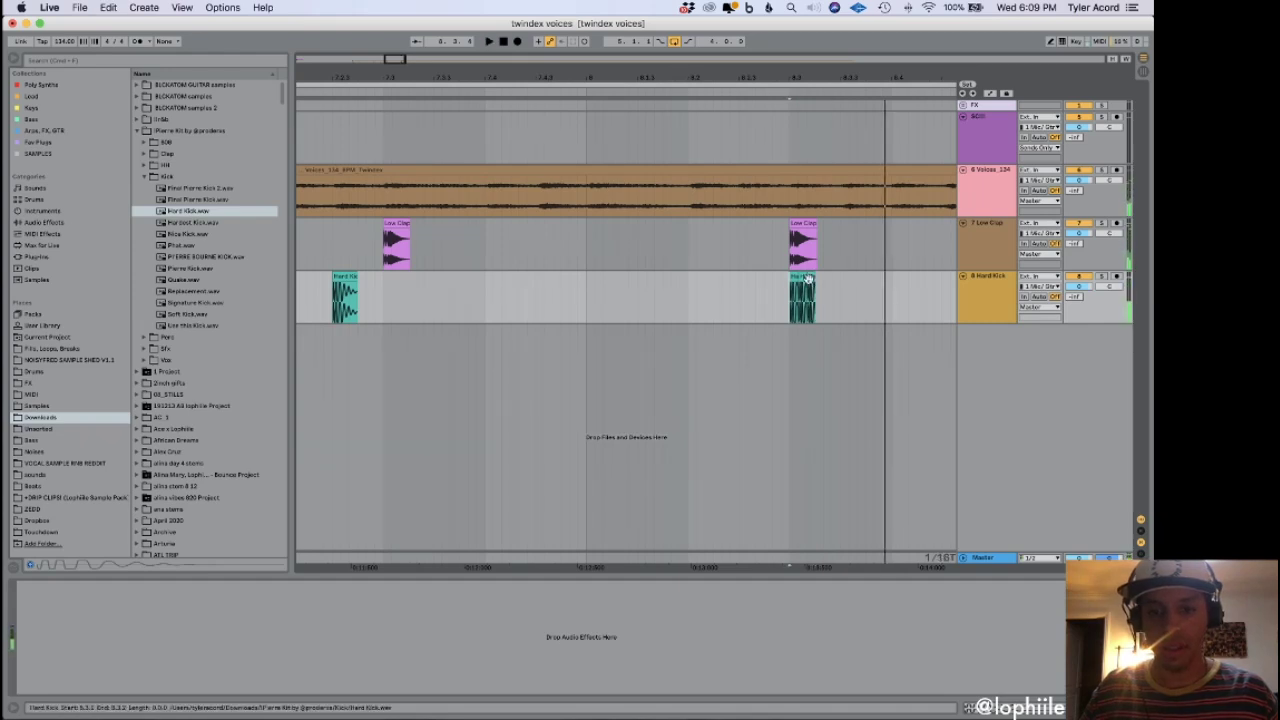
# Duplicate the Hard Kick at 8.3.1 three times back to back to form a four-hit roll, then play it back.
pyautogui.press('+')
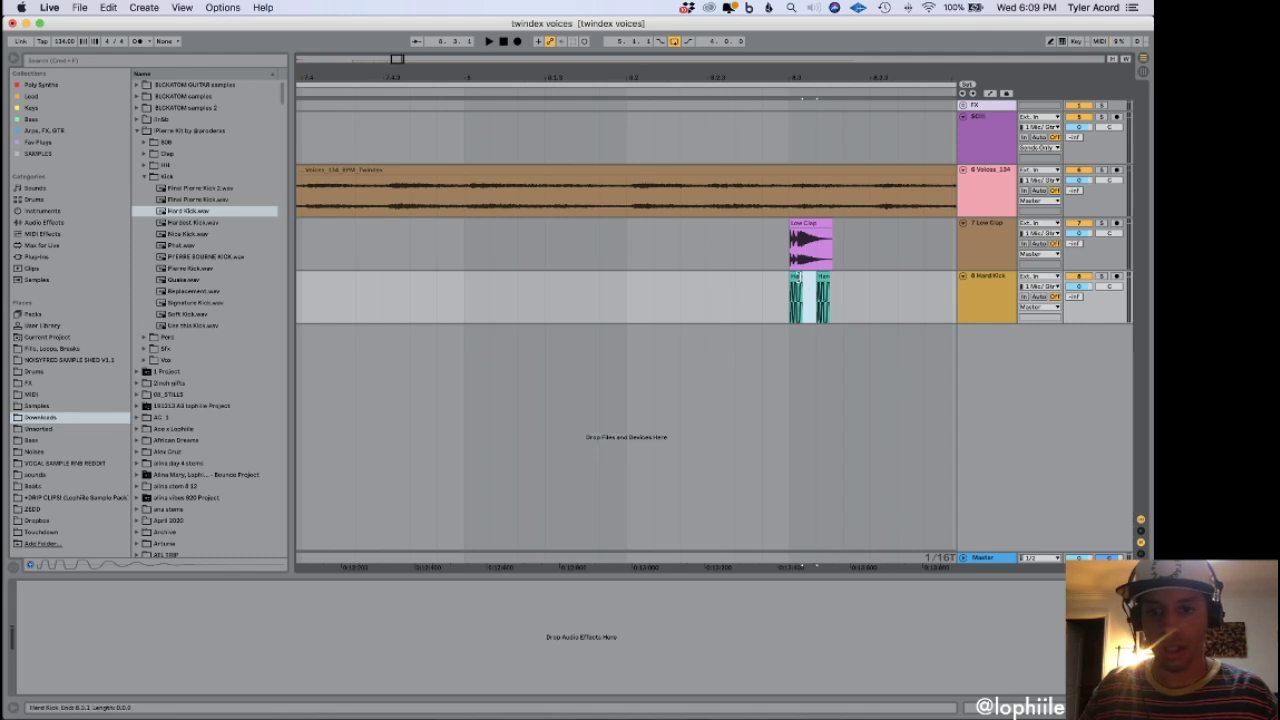
pyautogui.press('super+d')
pyautogui.press('super+d')
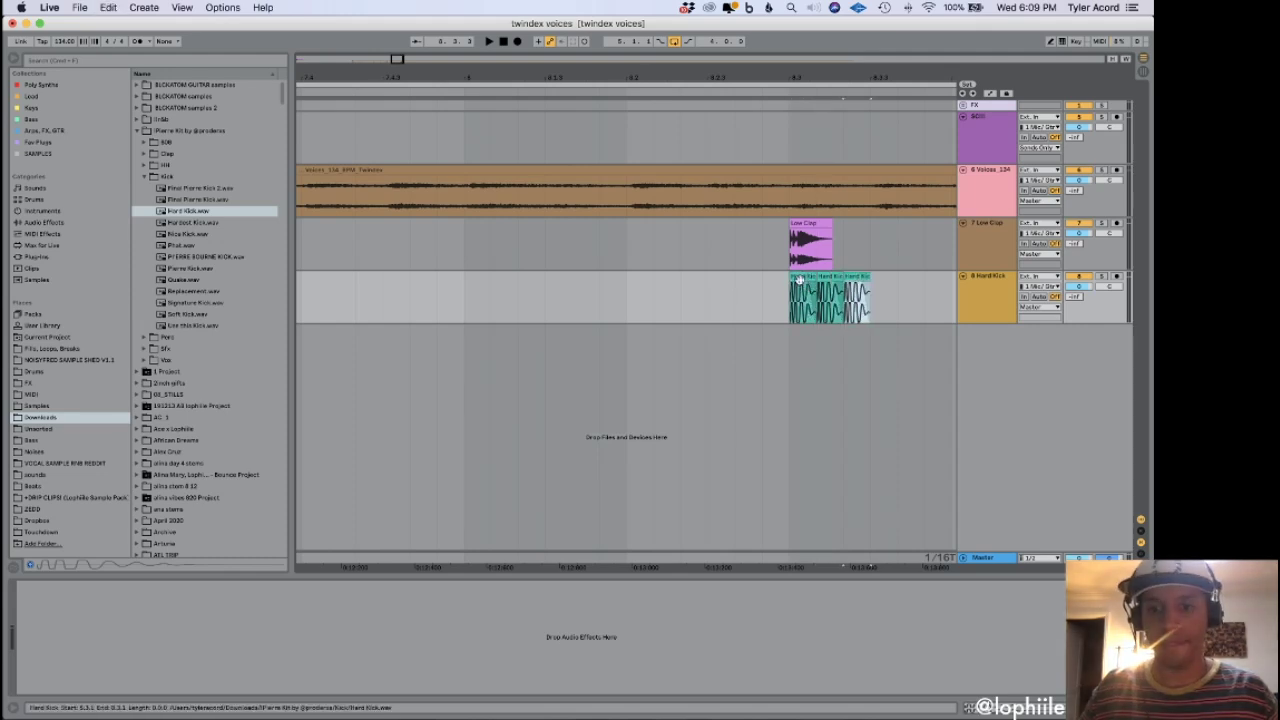
pyautogui.press('super+d')
pyautogui.press('space')
pyautogui.press('super+1')
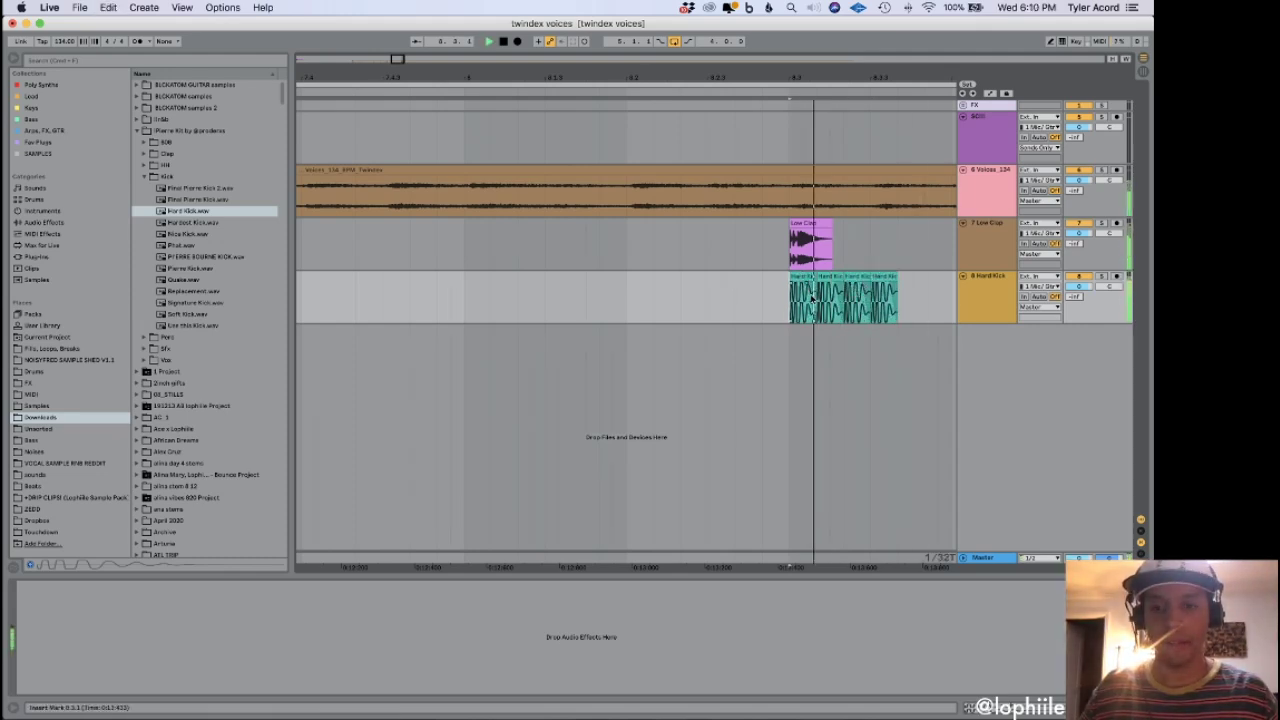
pyautogui.press('super+1')
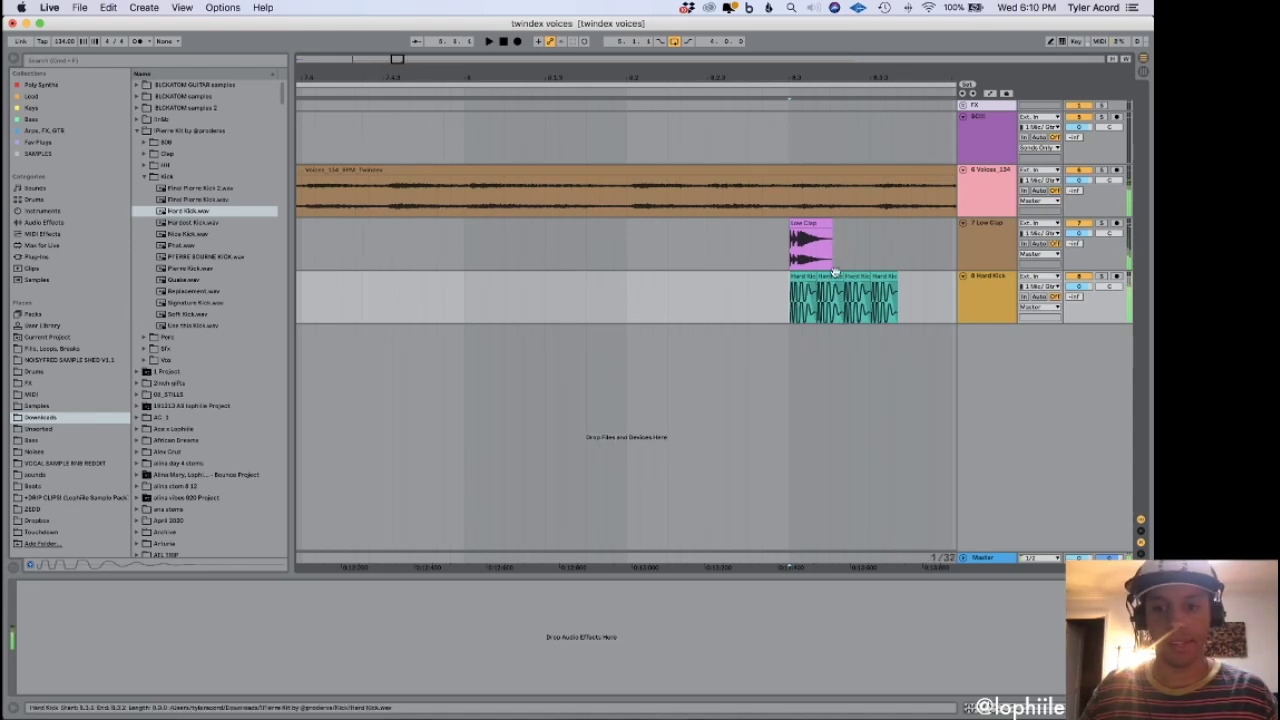
pyautogui.press('space')
# Add another Hard Kick at 8.4.3 and play the loop from bar 5.
pyautogui.press('-')
pyautogui.press('-')
pyautogui.press('-')
pyautogui.press('-')
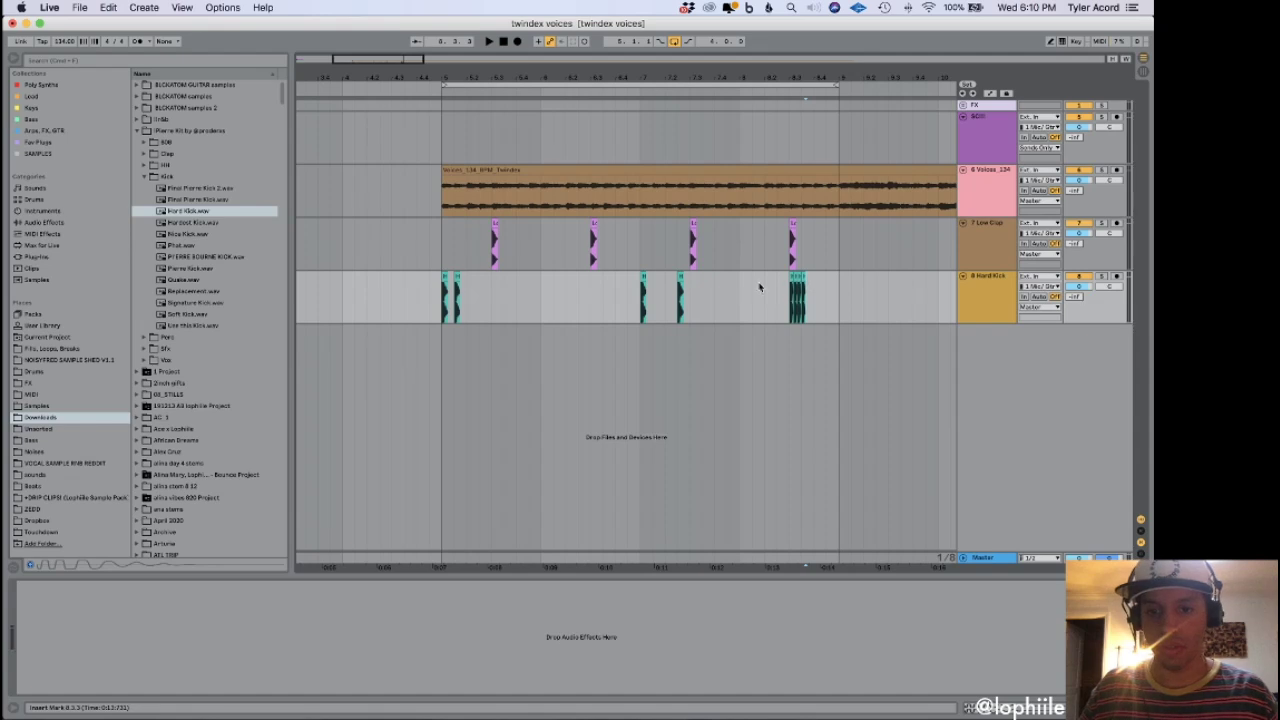
pyautogui.press('space')
pyautogui.click(438, 298)
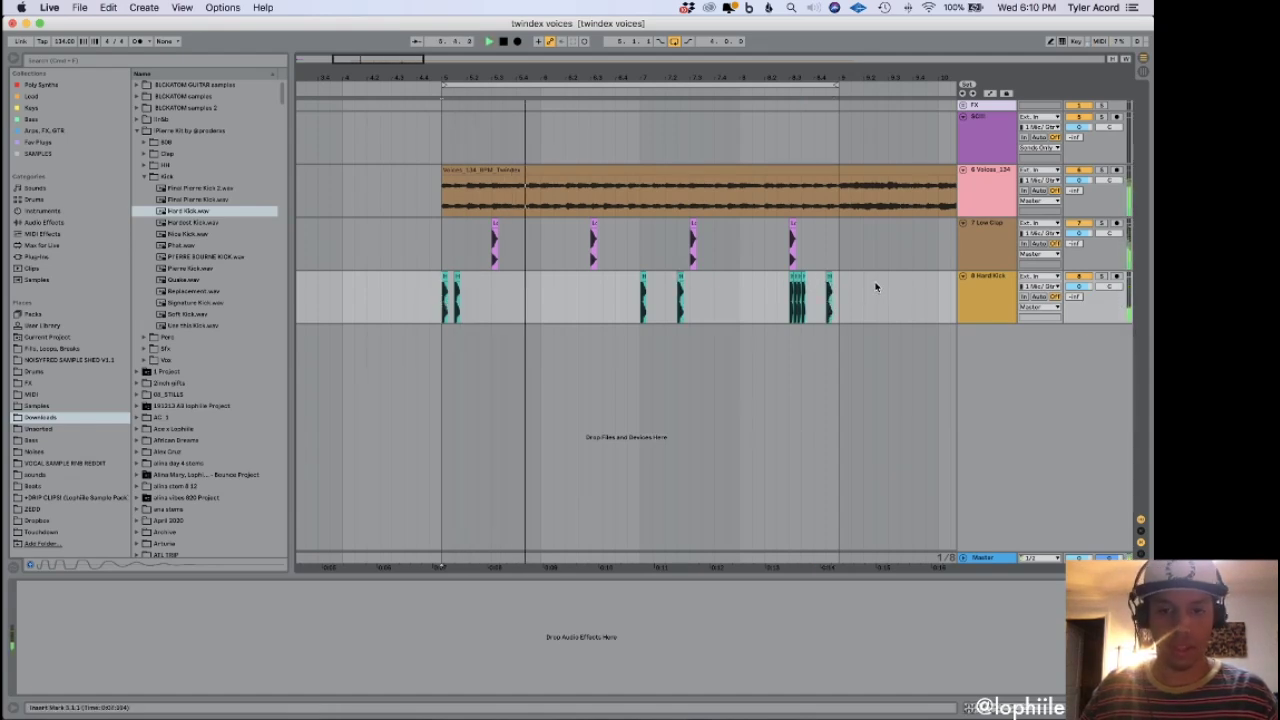
# Duplicate the clap and kick pattern of bars 5 to 8 into bars 9 to 12 and remove the kick at 9.1.3.
pyautogui.moveTo(838, 296); pyautogui.dragTo(445, 262)
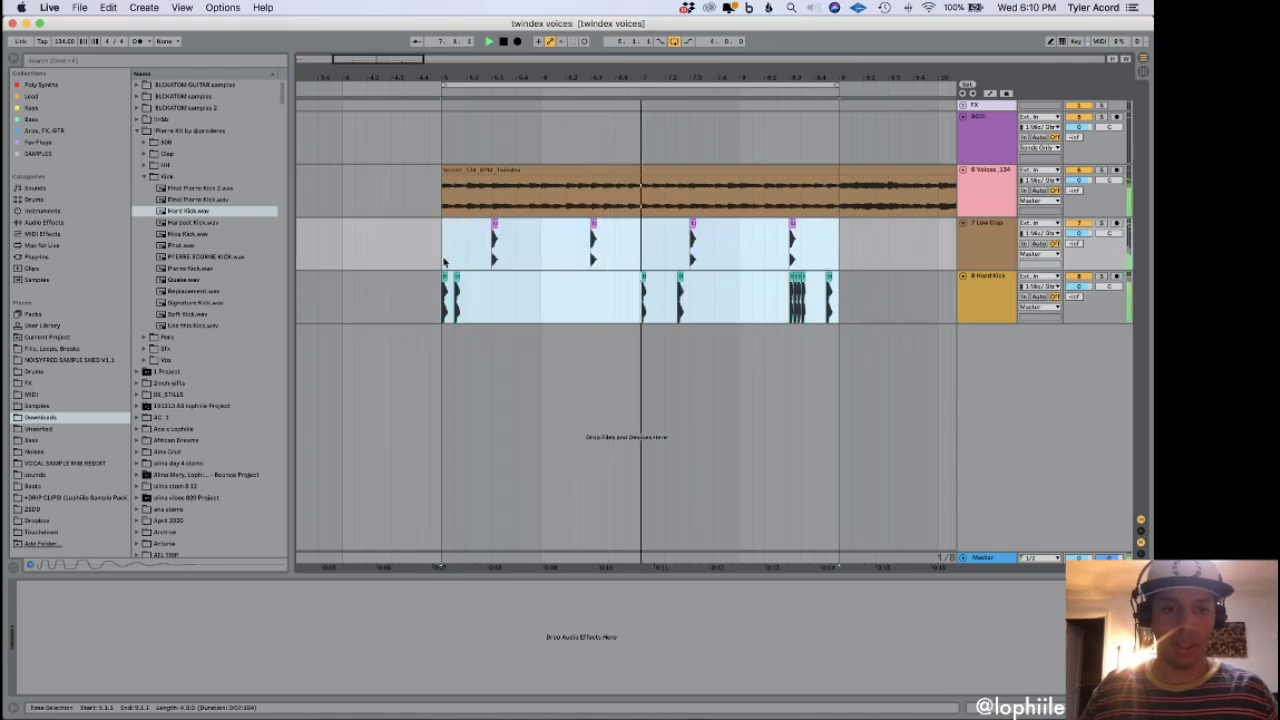
pyautogui.press('super+d')
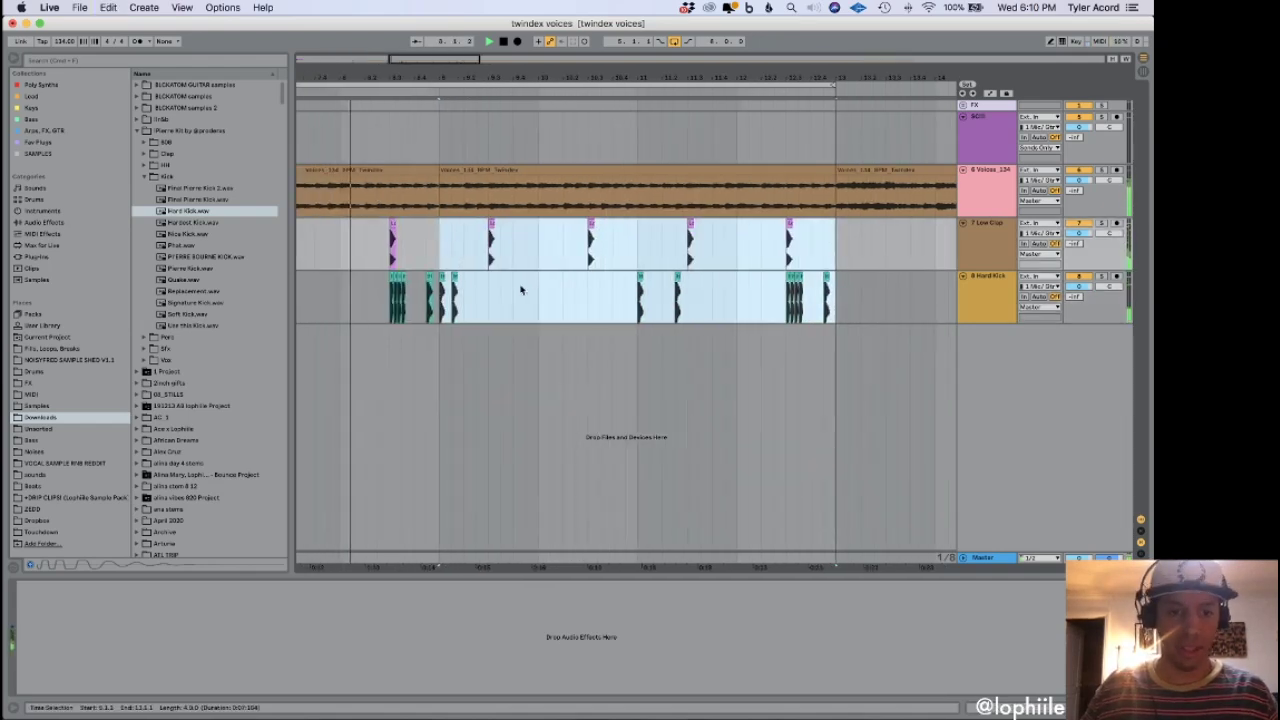
pyautogui.click(726, 296)
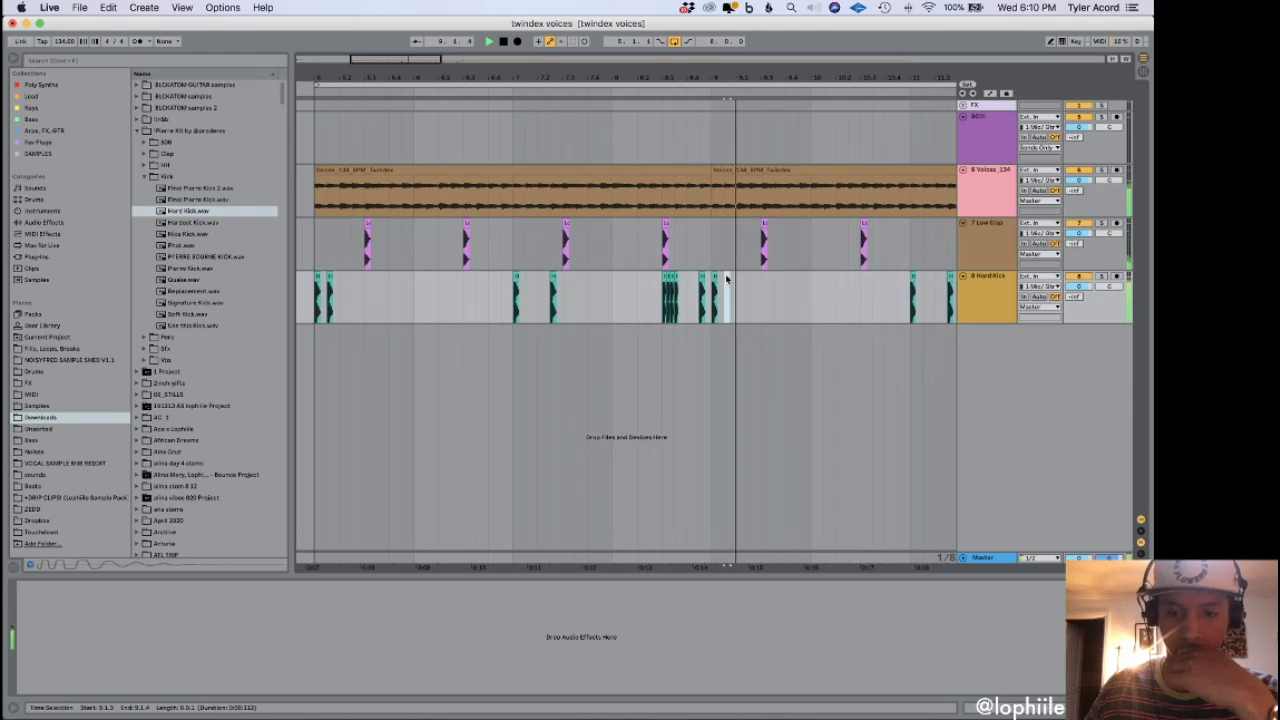
# Copy the Hard Kick at 7.2.3 to 7.4.1 and play the section starting just before bar 7.
pyautogui.click(518, 297)
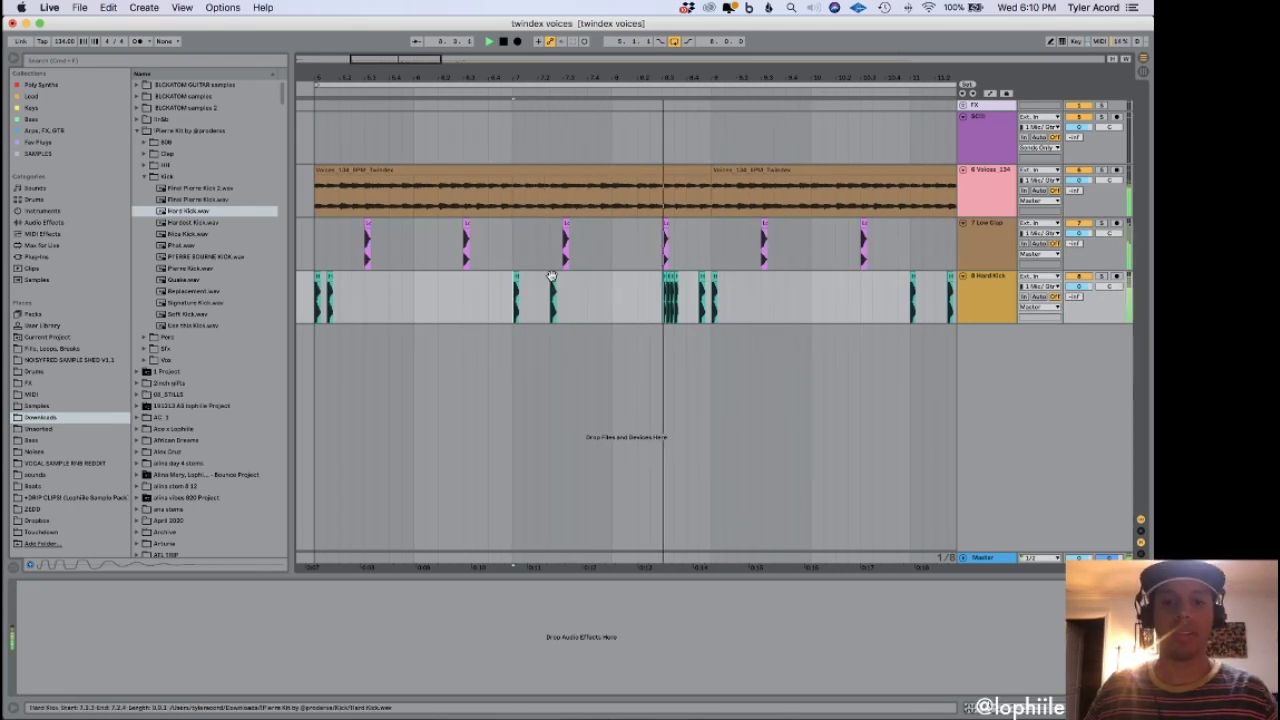
pyautogui.click(601, 297)
pyautogui.moveTo(601, 292); pyautogui.dragTo(589, 291)
pyautogui.click(501, 302)
pyautogui.press('space')
pyautogui.press('space')
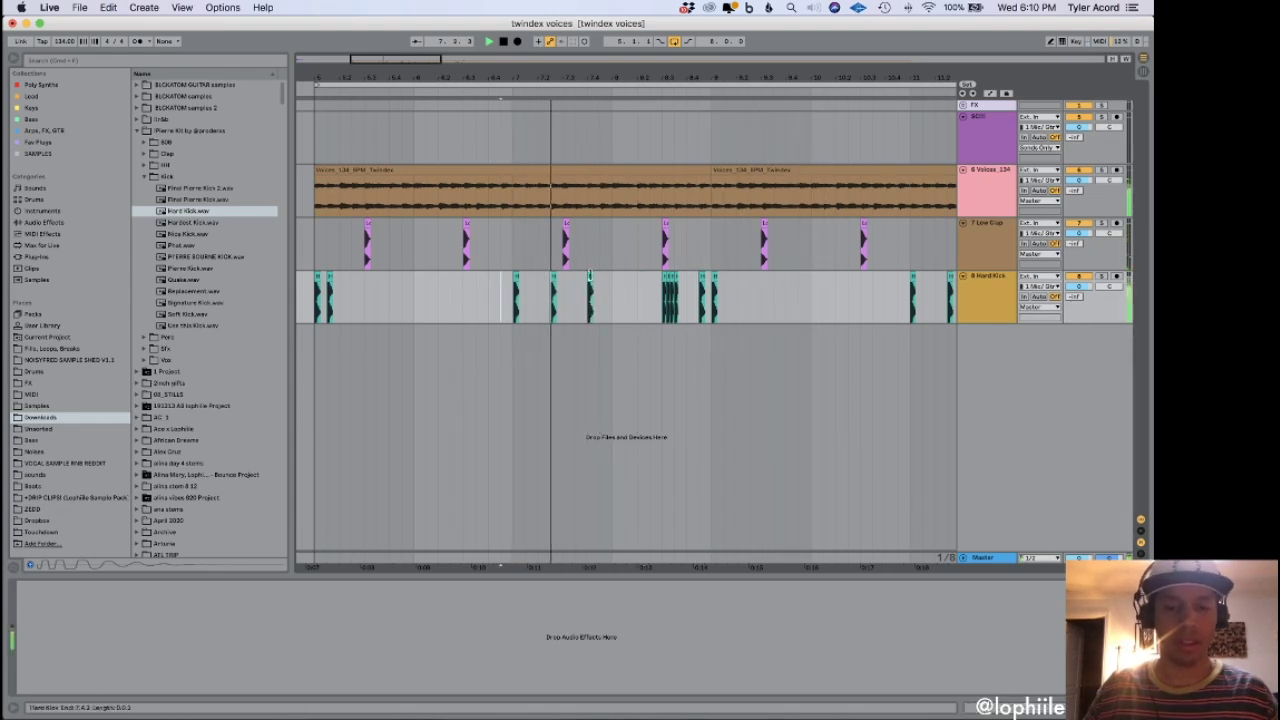
# Lower the volume of the Voices_134 track while the eight-bar loop plays.
pyautogui.scroll(-3, 652, 289)
pyautogui.scroll(-2, 652, 289)
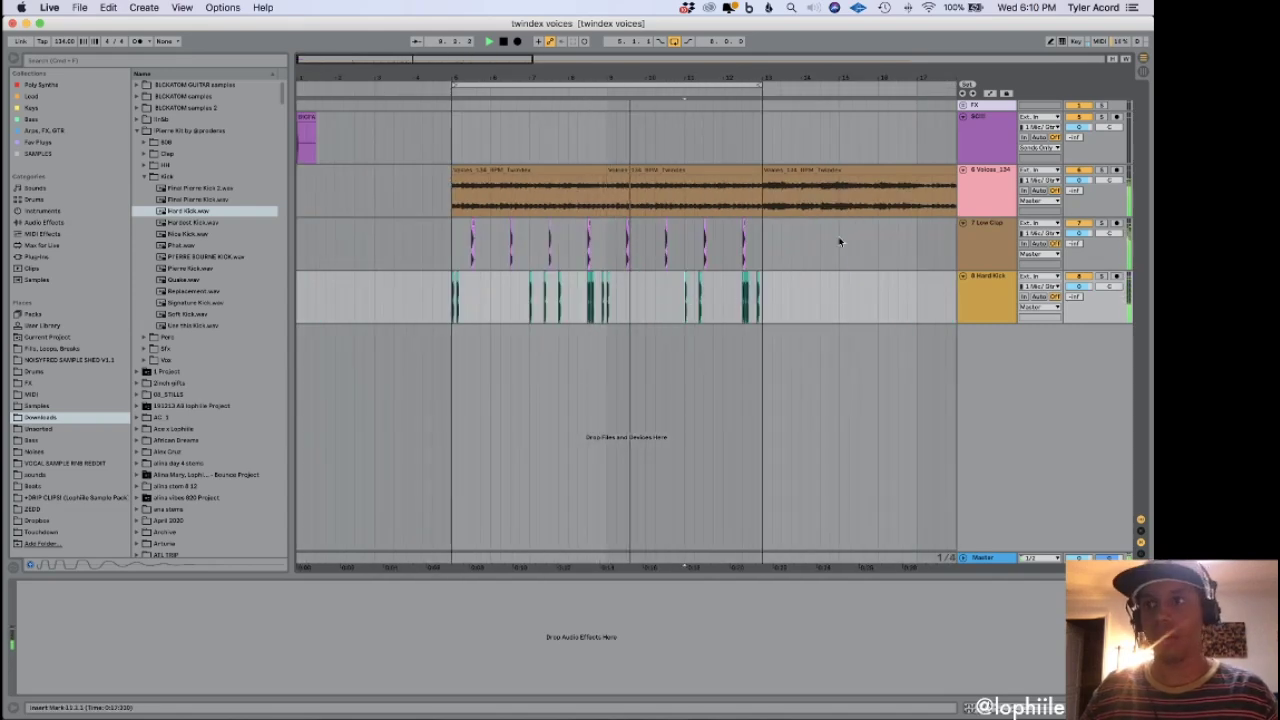
pyautogui.moveTo(1085, 190); pyautogui.dragTo(1079, 230)
# Load a Hip Hop preset in the master track's FabFilter Pro-L limiter, raise its gain slightly, and close the plug-in window.
pyautogui.click(955, 560)
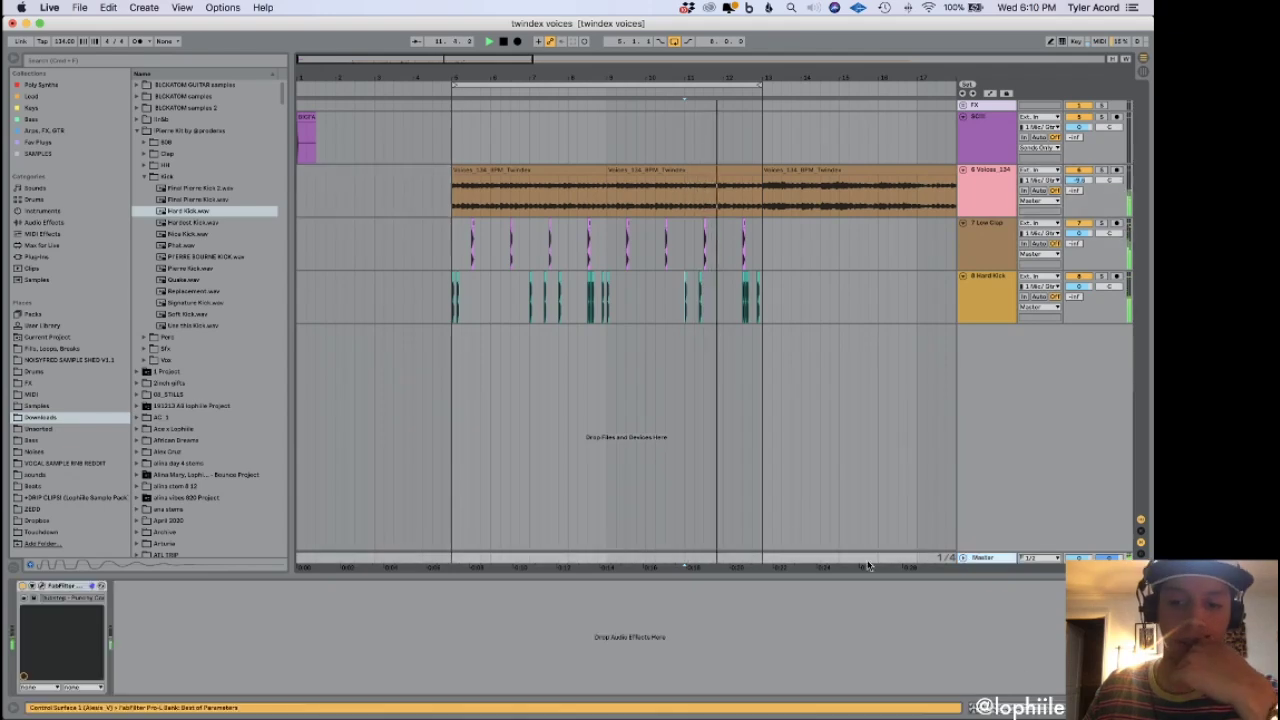
pyautogui.click(44, 586)
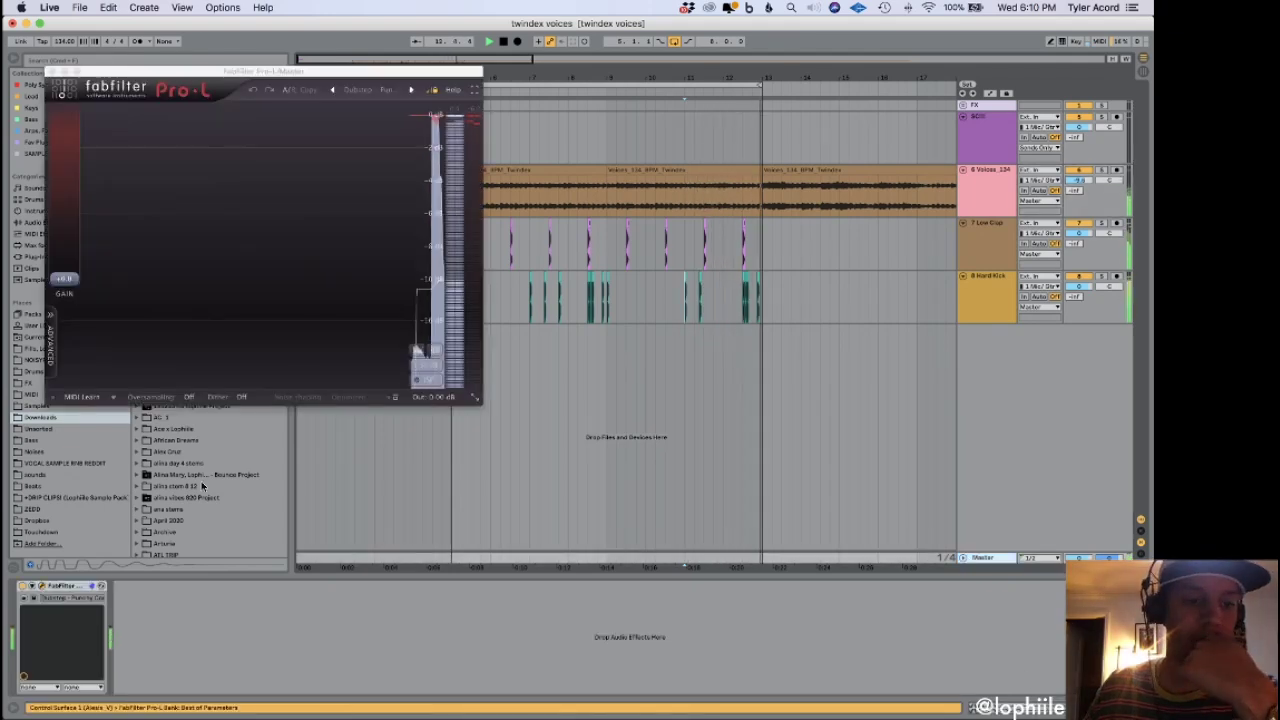
pyautogui.click(372, 89)
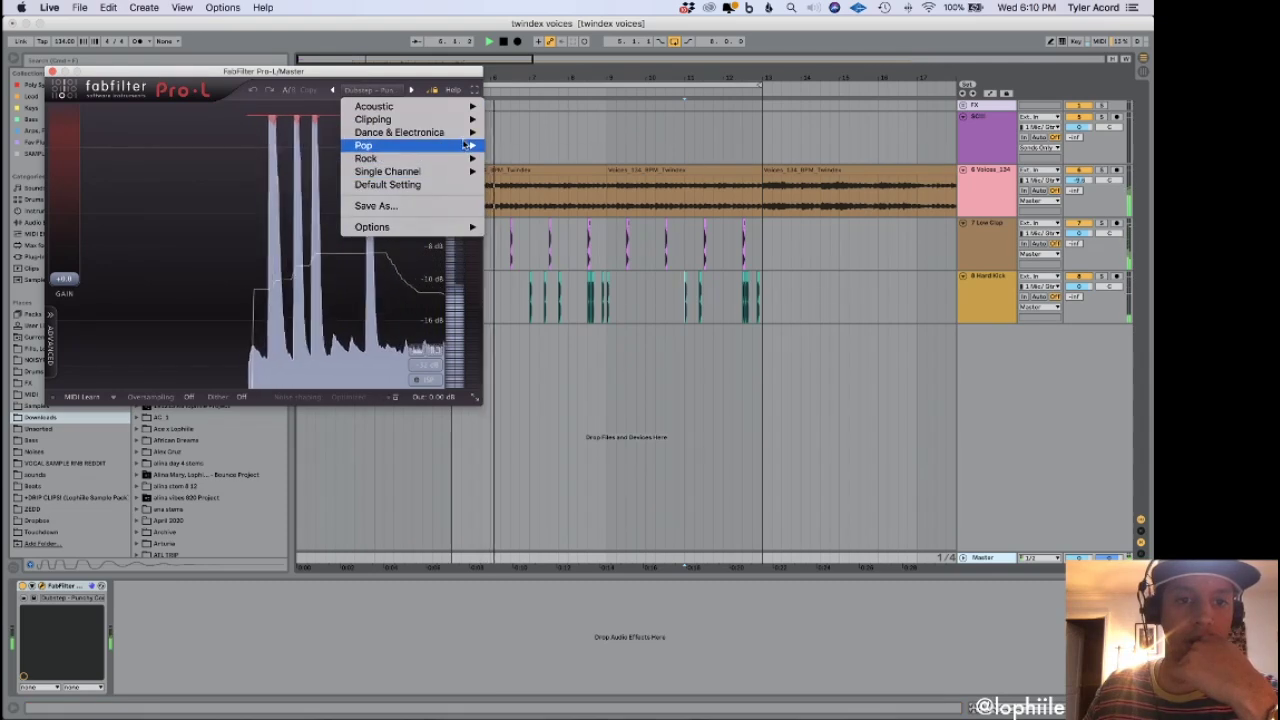
pyautogui.moveTo(450, 132)
pyautogui.click(590, 210)
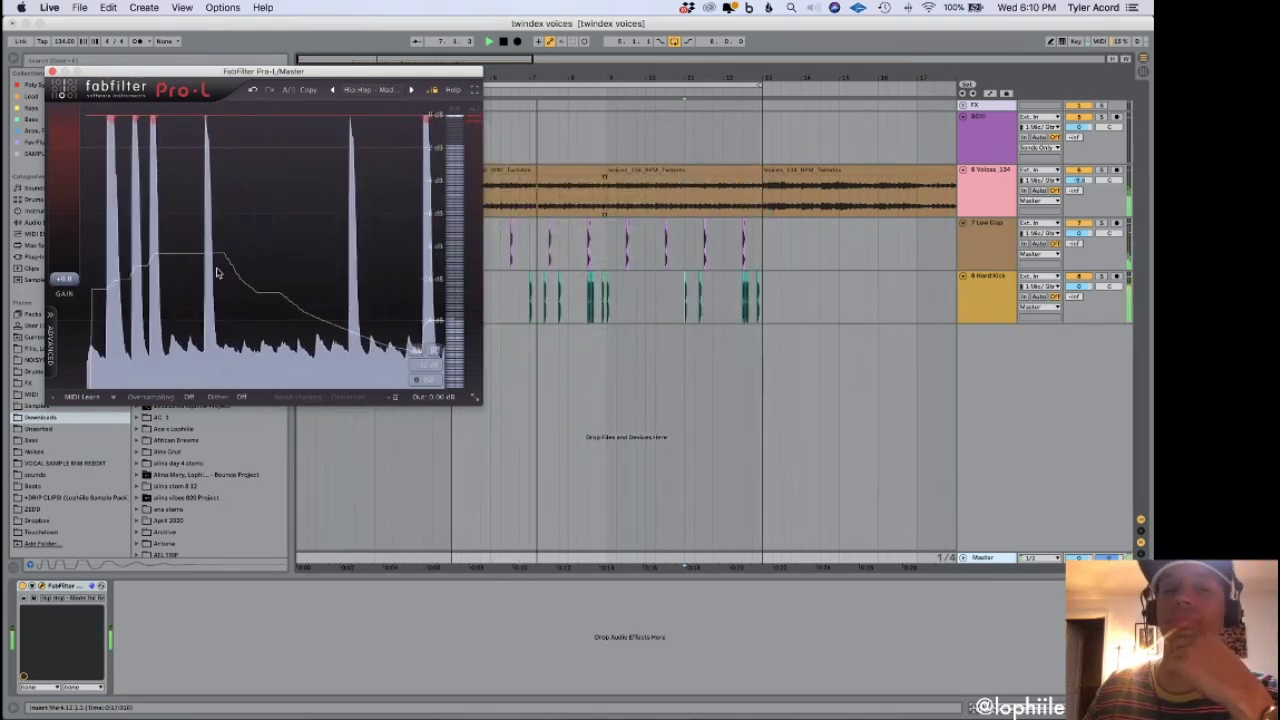
pyautogui.moveTo(76, 279); pyautogui.dragTo(76, 259)
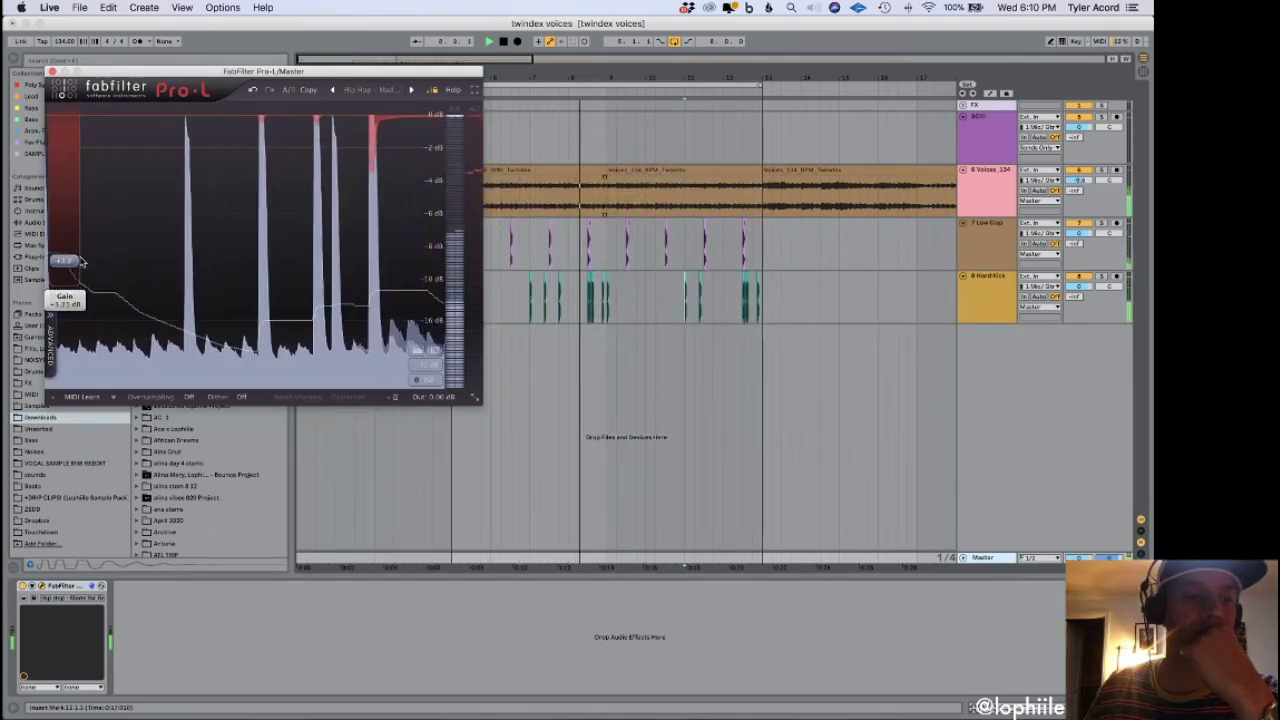
pyautogui.click(53, 73)
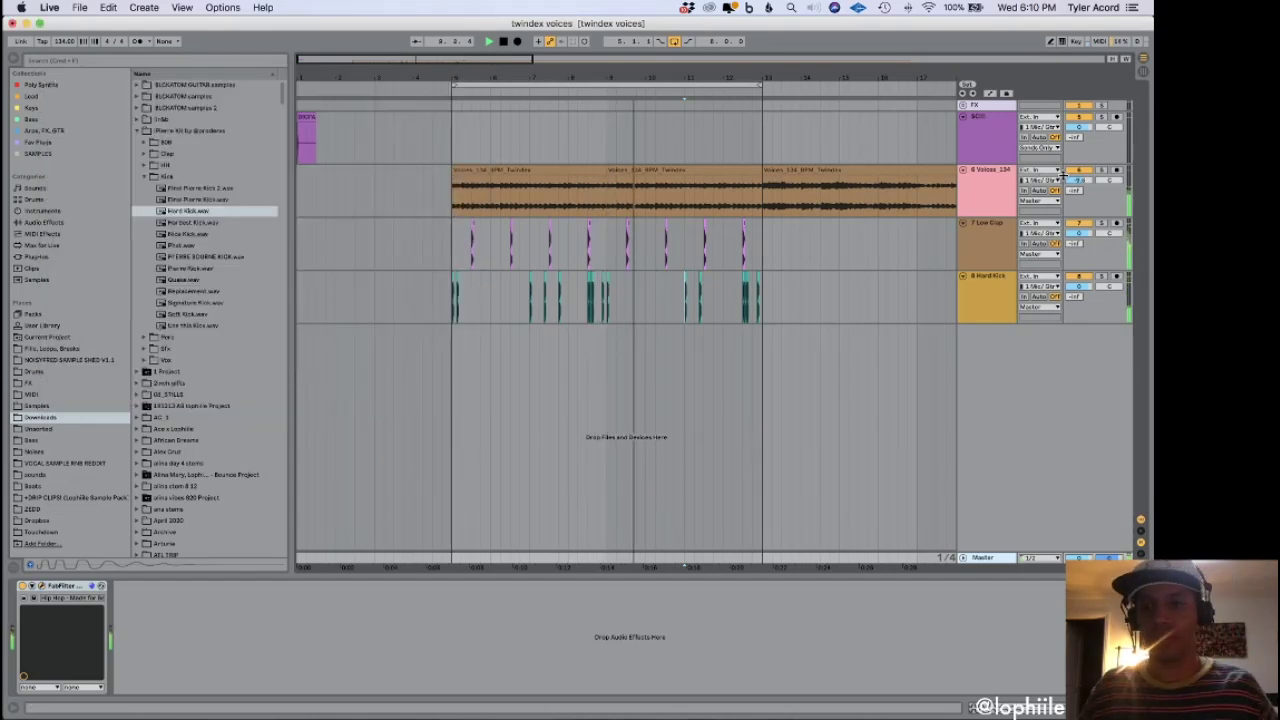
# Audition the bass samples in the Pierre kit's 808 folder against the playing loop.
pyautogui.click(577, 187)
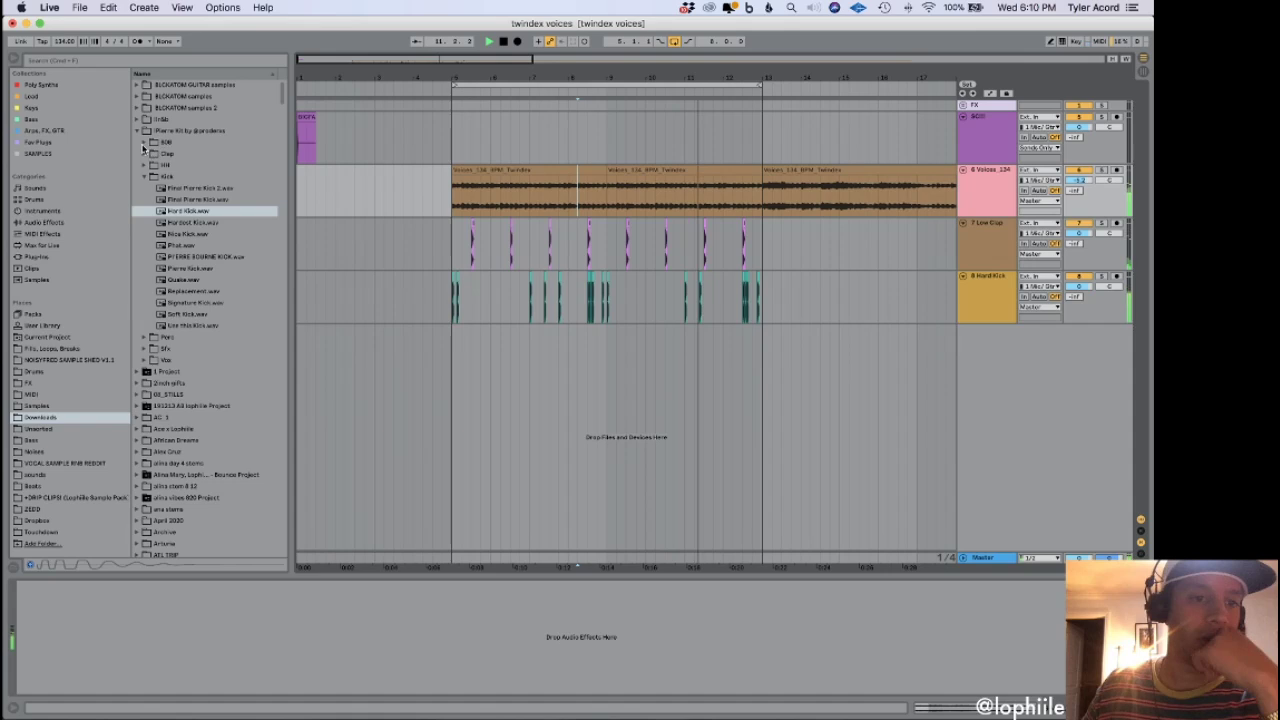
pyautogui.click(144, 142)
pyautogui.click(195, 166)
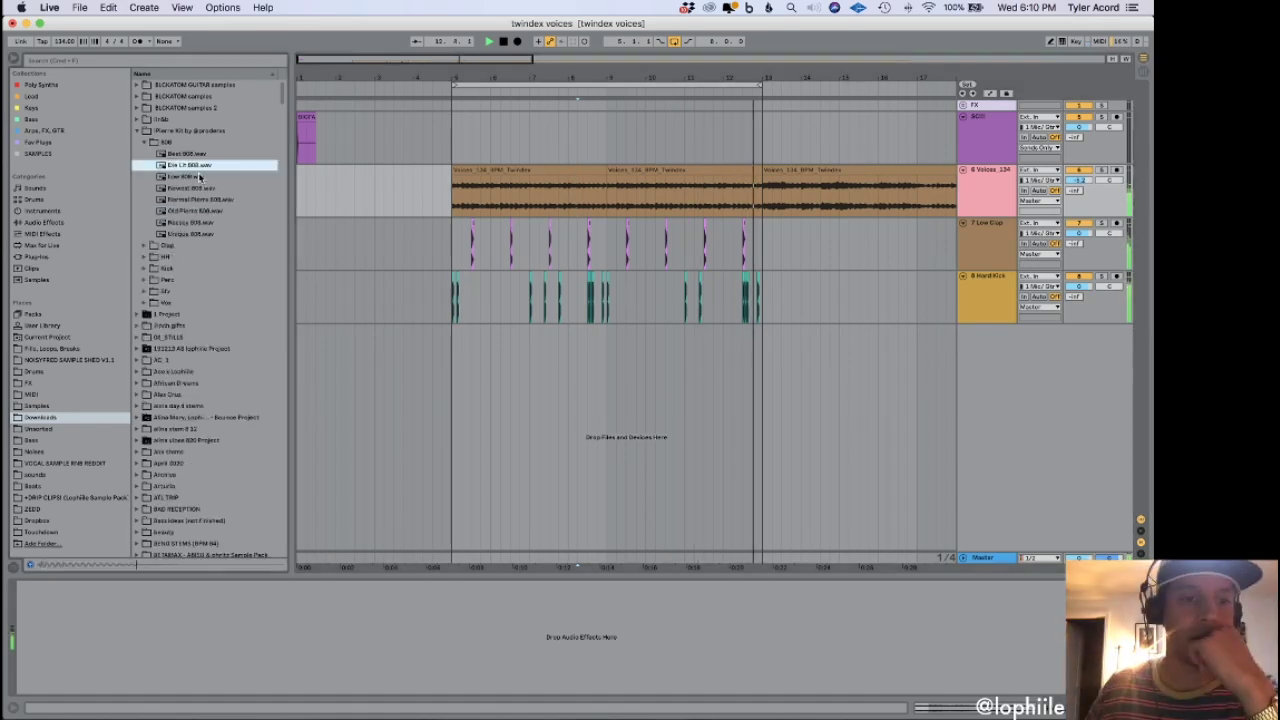
pyautogui.press('Up')
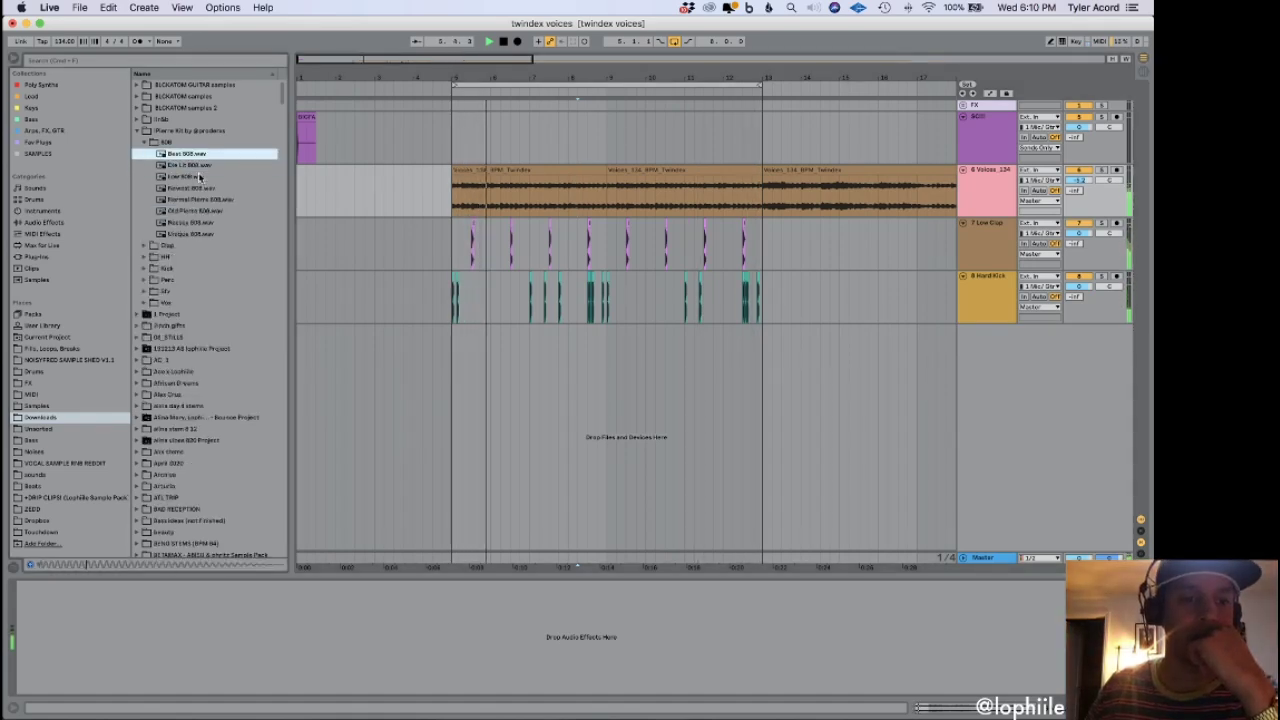
pyautogui.press('Down')
pyautogui.press('Down')
pyautogui.press('Down')
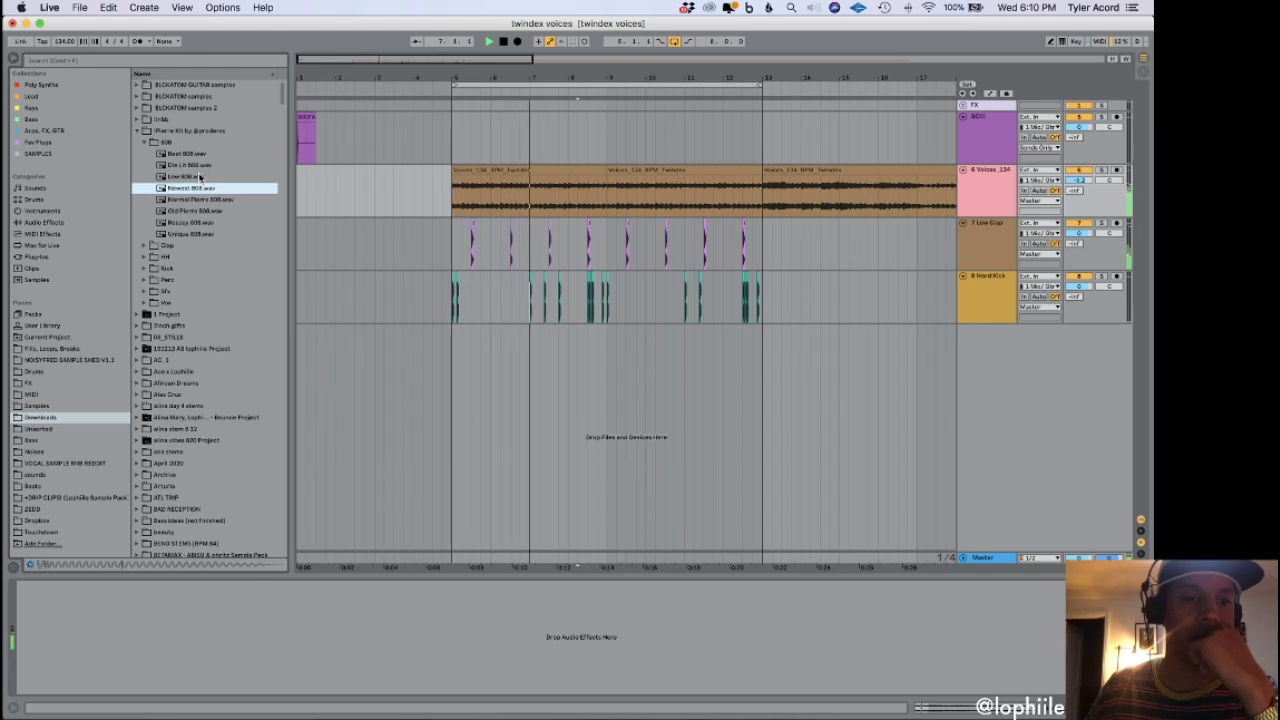
pyautogui.press('Down')
pyautogui.press('Down')
pyautogui.press('Down')
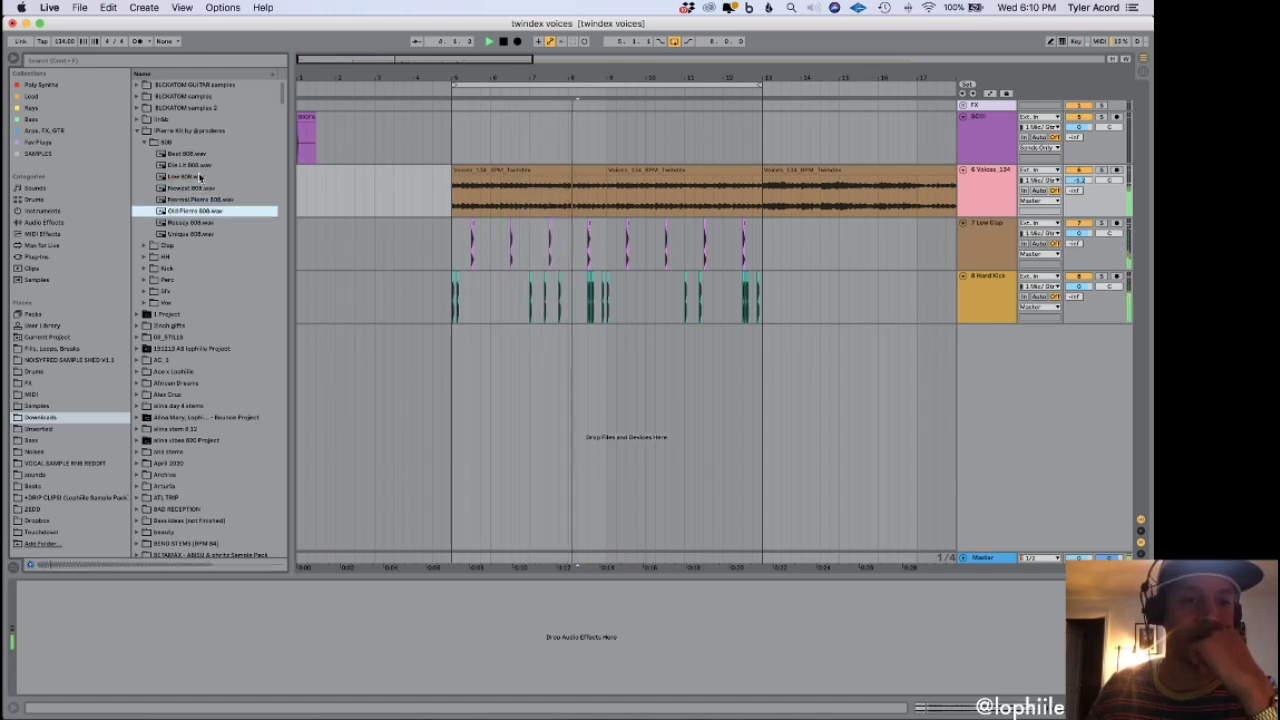
pyautogui.press('Down')
pyautogui.press('Up')
pyautogui.press('Up')
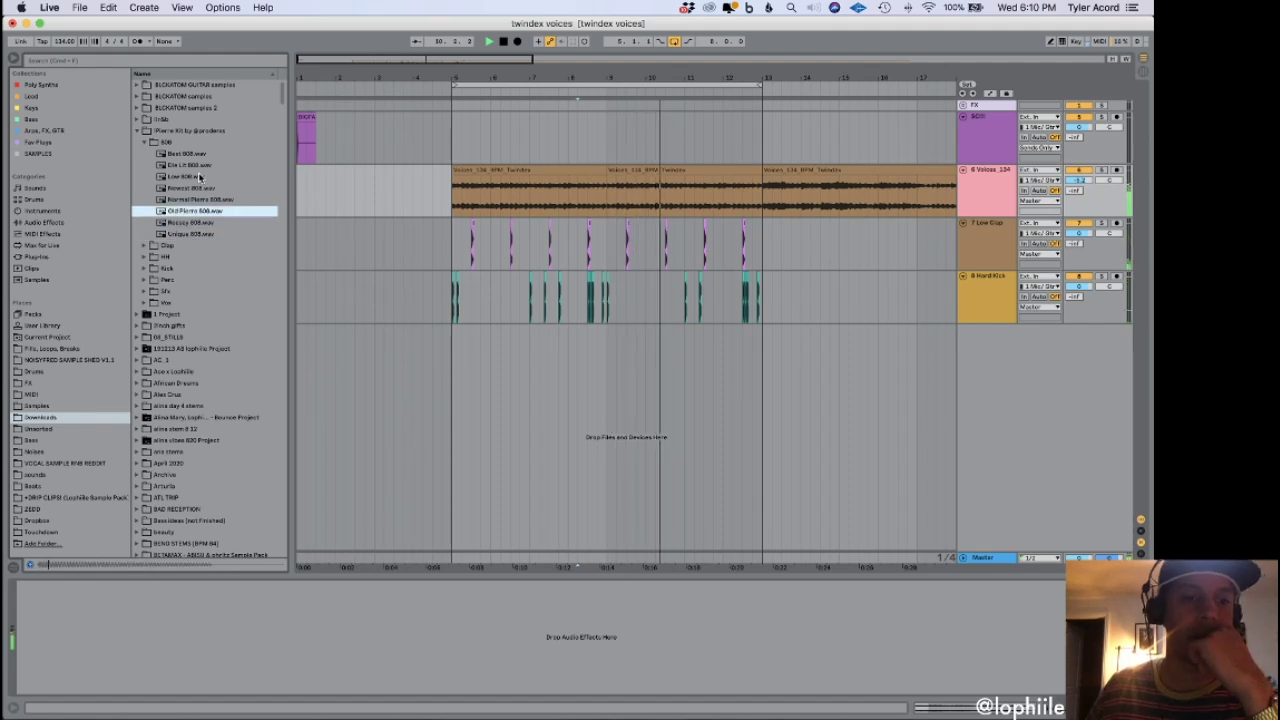
pyautogui.click(190, 199)
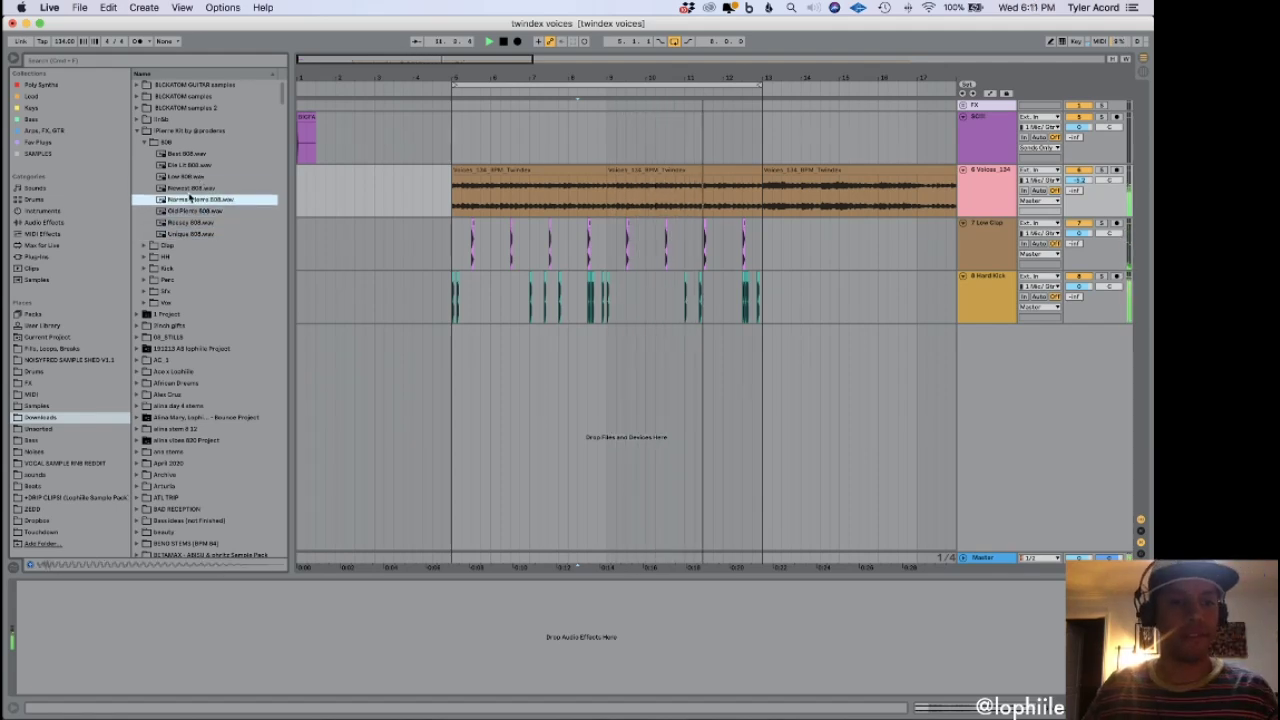
# Place Newest 808.wav on a new audio track at the start of bar 5 and play the loop.
pyautogui.press('Up')
pyautogui.moveTo(194, 188); pyautogui.dragTo(455, 342)
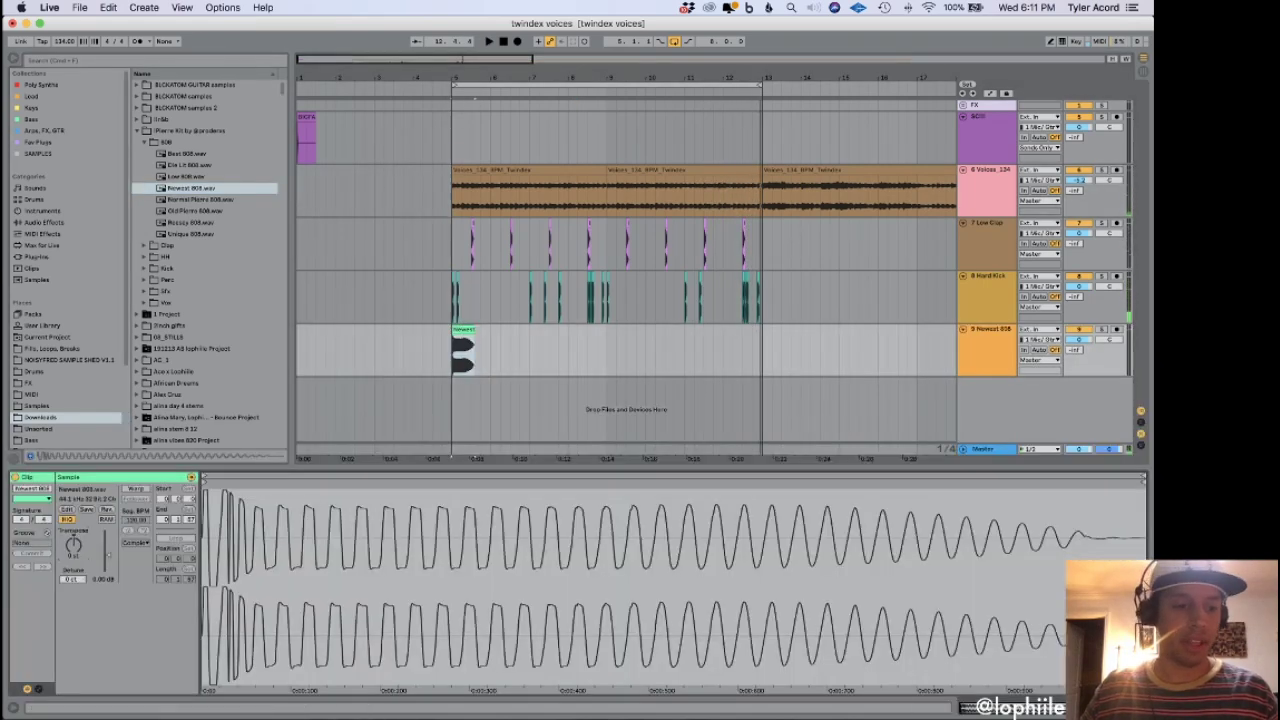
pyautogui.press('space')
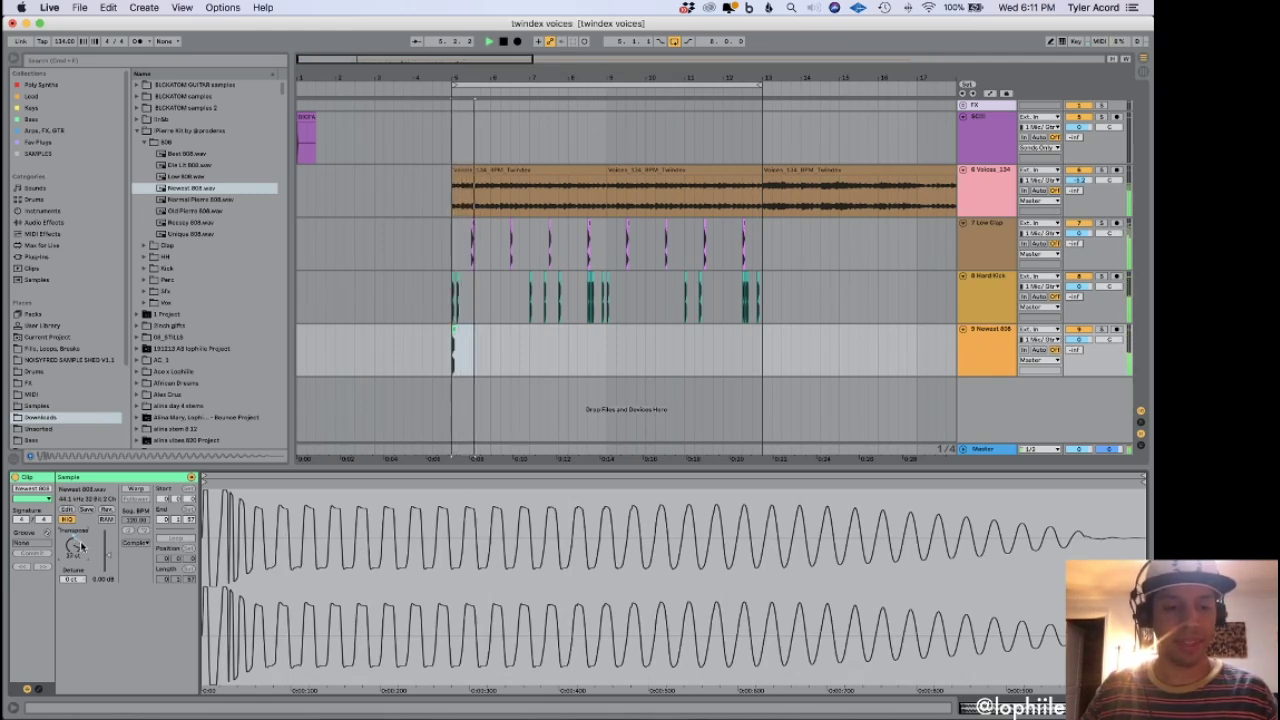
# Transpose the Newest 808 clip at bar 5 up several octaves to check its pitch against the vocal sample.
pyautogui.click(480, 337)
pyautogui.click(452, 350)
pyautogui.scroll(5, 452, 354)
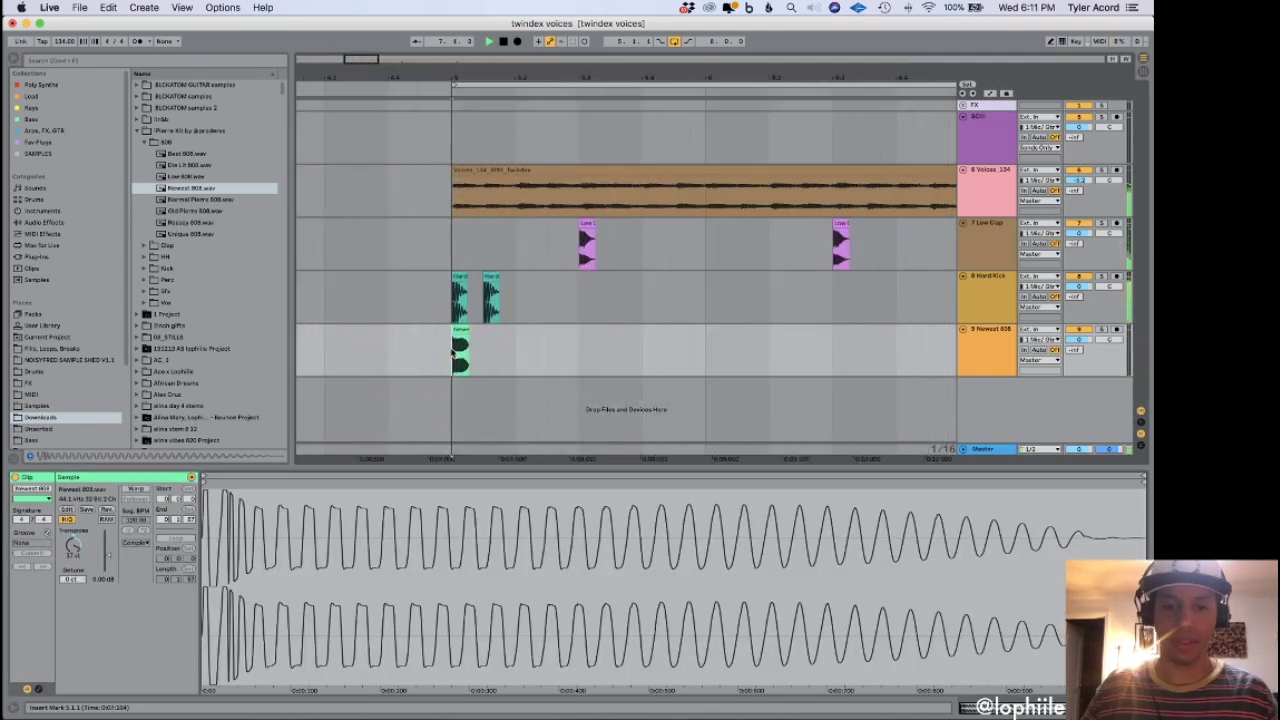
pyautogui.press('space')
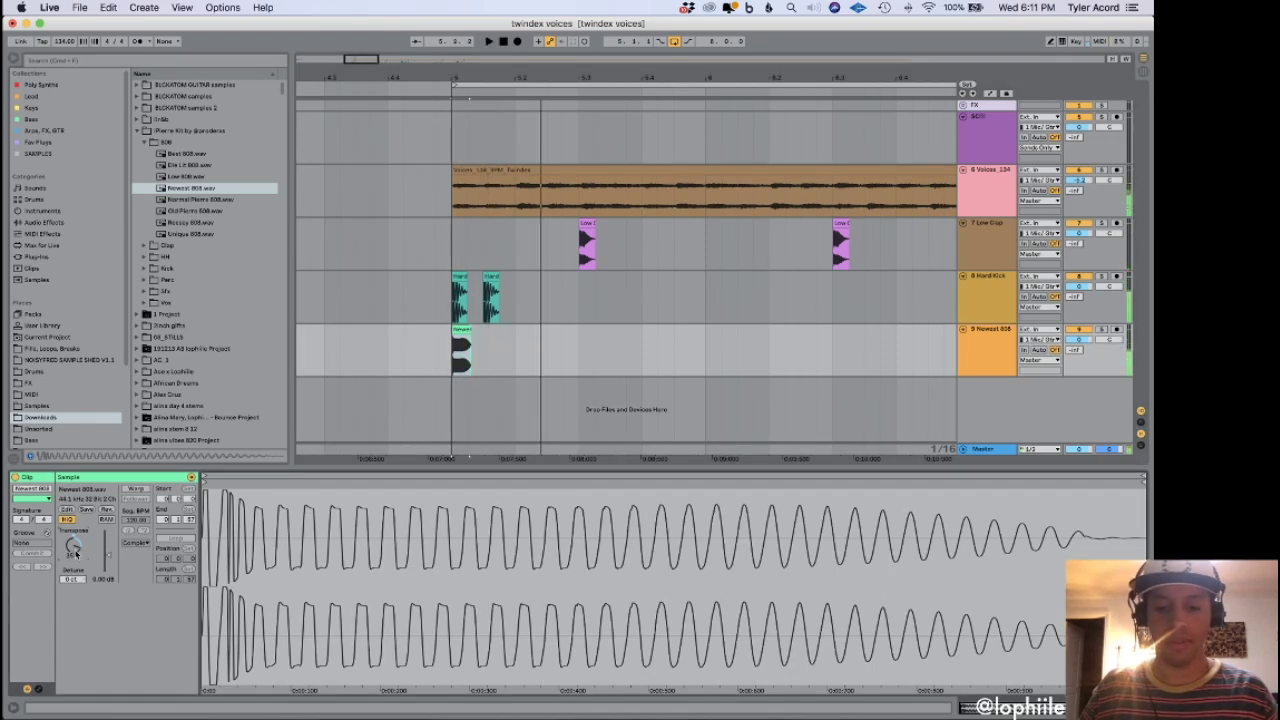
pyautogui.click(548, 333)
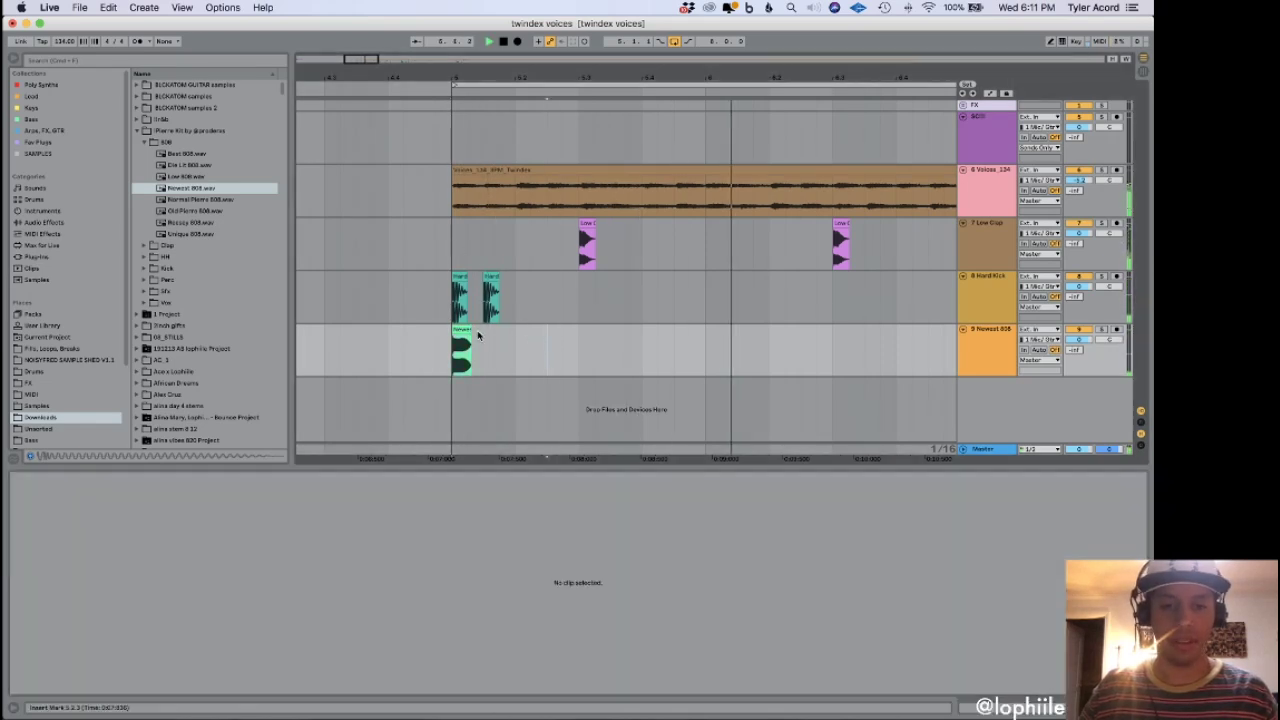
# Move the Newest 808 clip from bar 5 to the start of bar 6 and lower its transposition while repeatedly playing it.
pyautogui.moveTo(463, 328); pyautogui.dragTo(717, 340)
pyautogui.press('space')
pyautogui.press('space')
pyautogui.moveTo(71, 551); pyautogui.dragTo(71, 559)
pyautogui.press('space')
pyautogui.press('space')
pyautogui.press('space')
pyautogui.press('space')
pyautogui.press('space')
pyautogui.press('space')
pyautogui.press('space')
pyautogui.press('space')
pyautogui.press('space')
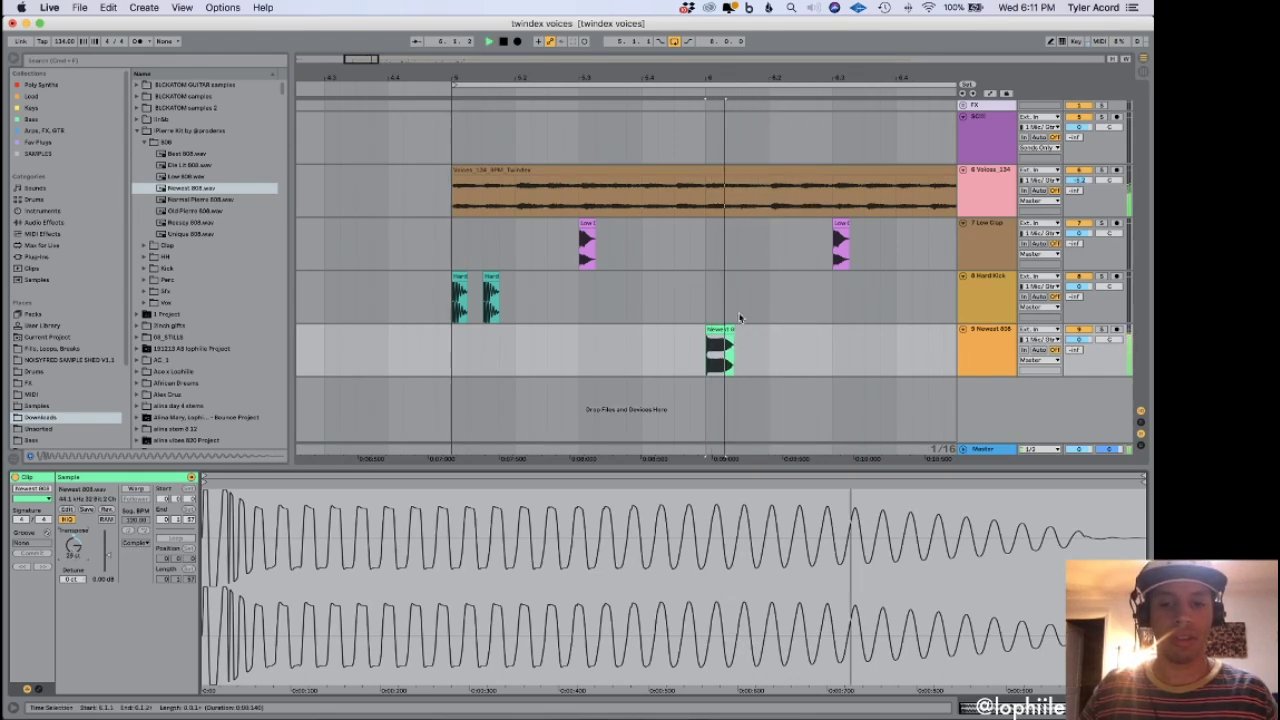
# Place a Newest 808 clip back at the start of bar 5 and transpose it higher than the bar 6 clip.
pyautogui.press('space')
pyautogui.click(721, 330)
pyautogui.press('space')
pyautogui.press('space')
pyautogui.click(76, 553)
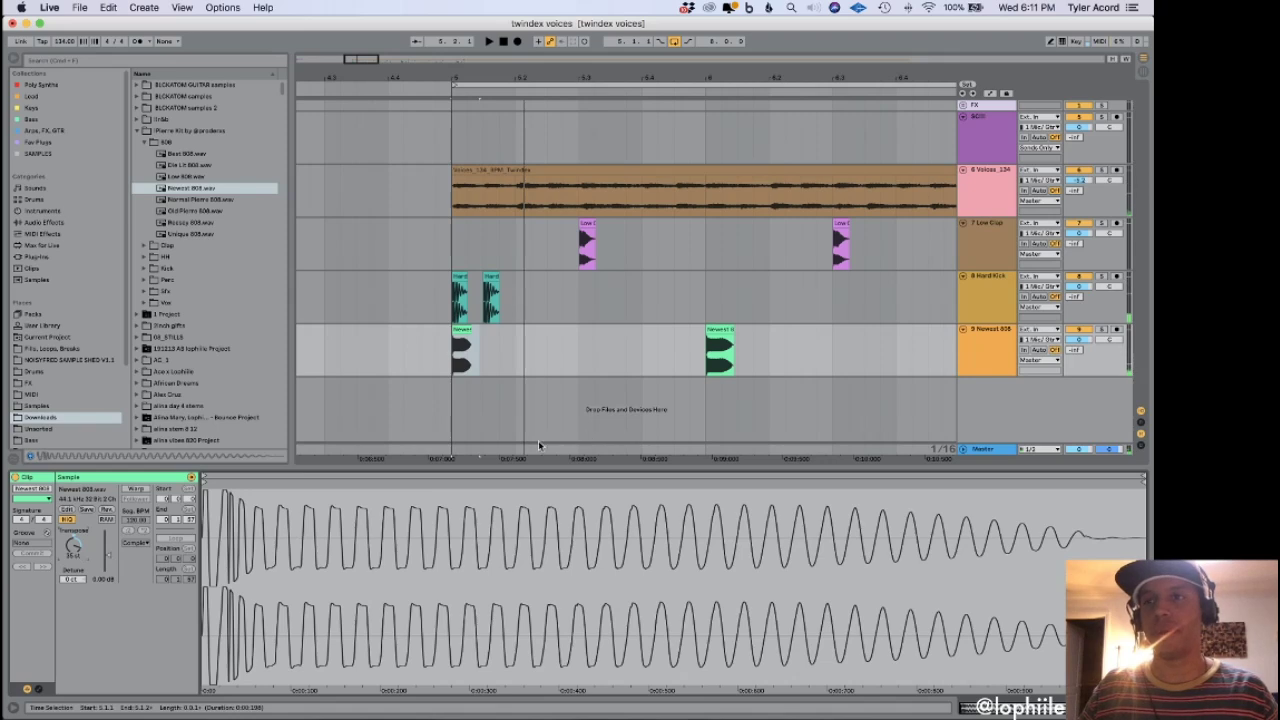
# Transpose both Newest 808 clips at bars 5 and 6 down together by several octaves and play them.
pyautogui.moveTo(437, 365); pyautogui.dragTo(814, 343)
pyautogui.moveTo(800, 352); pyautogui.dragTo(452, 370)
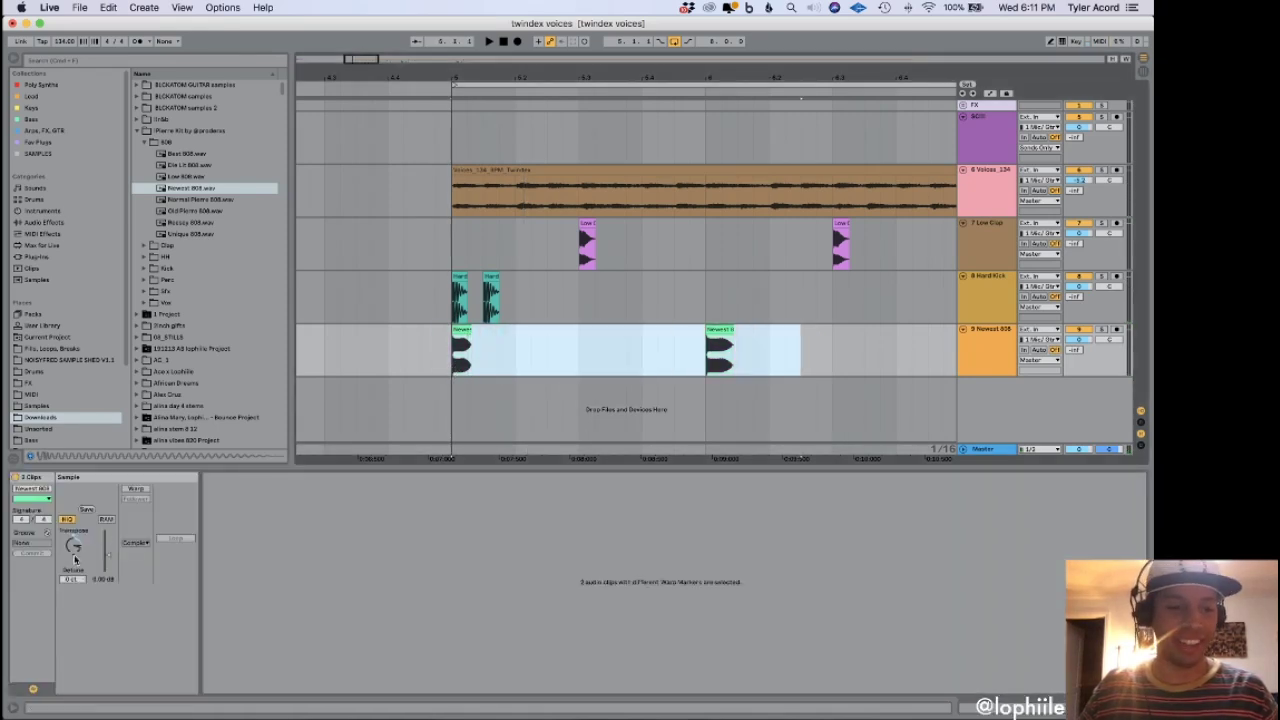
pyautogui.click(79, 552)
pyautogui.moveTo(79, 552); pyautogui.dragTo(79, 552)
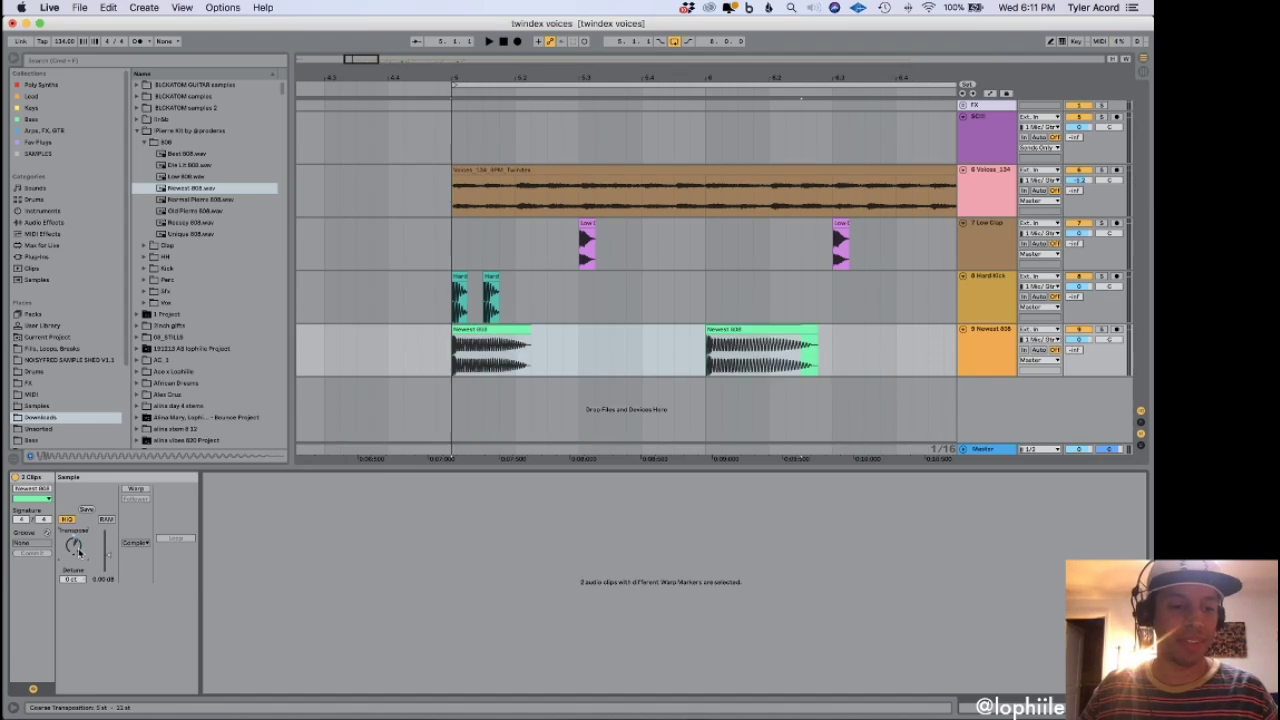
pyautogui.press('space')
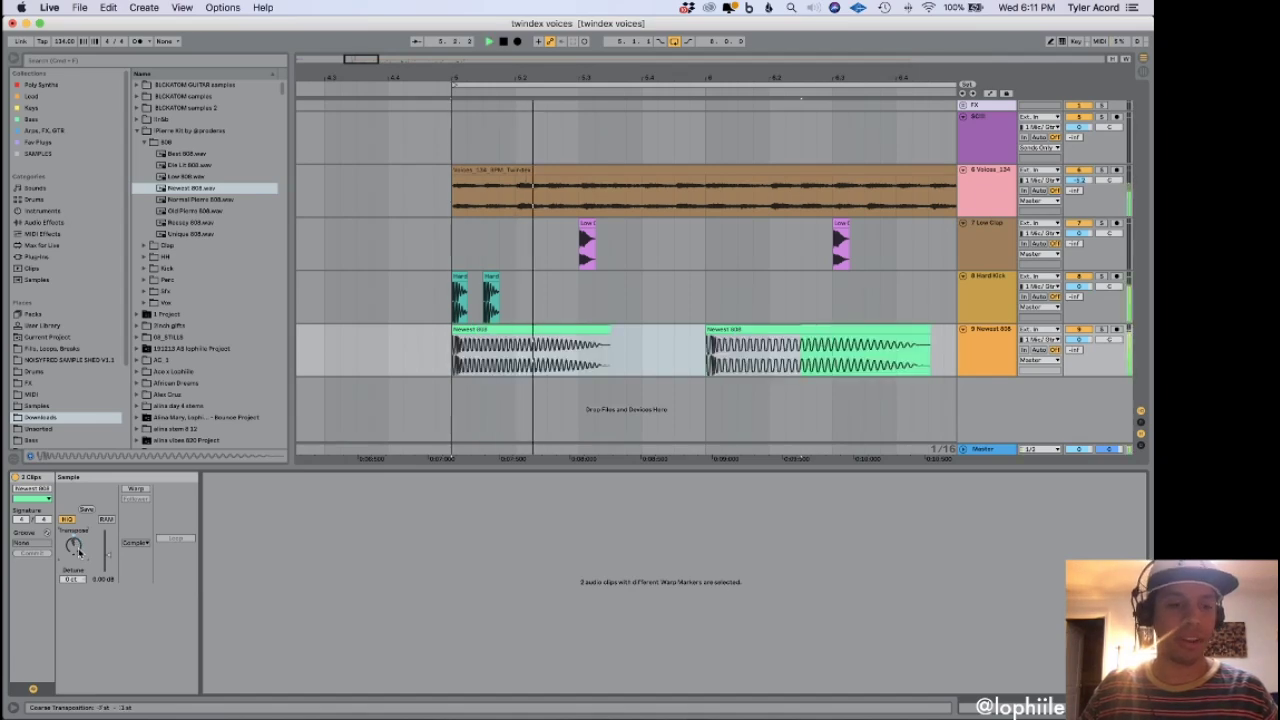
# Transpose the Newest 808 clip at bar 6 up to 5 st and play it in context.
pyautogui.click(731, 331)
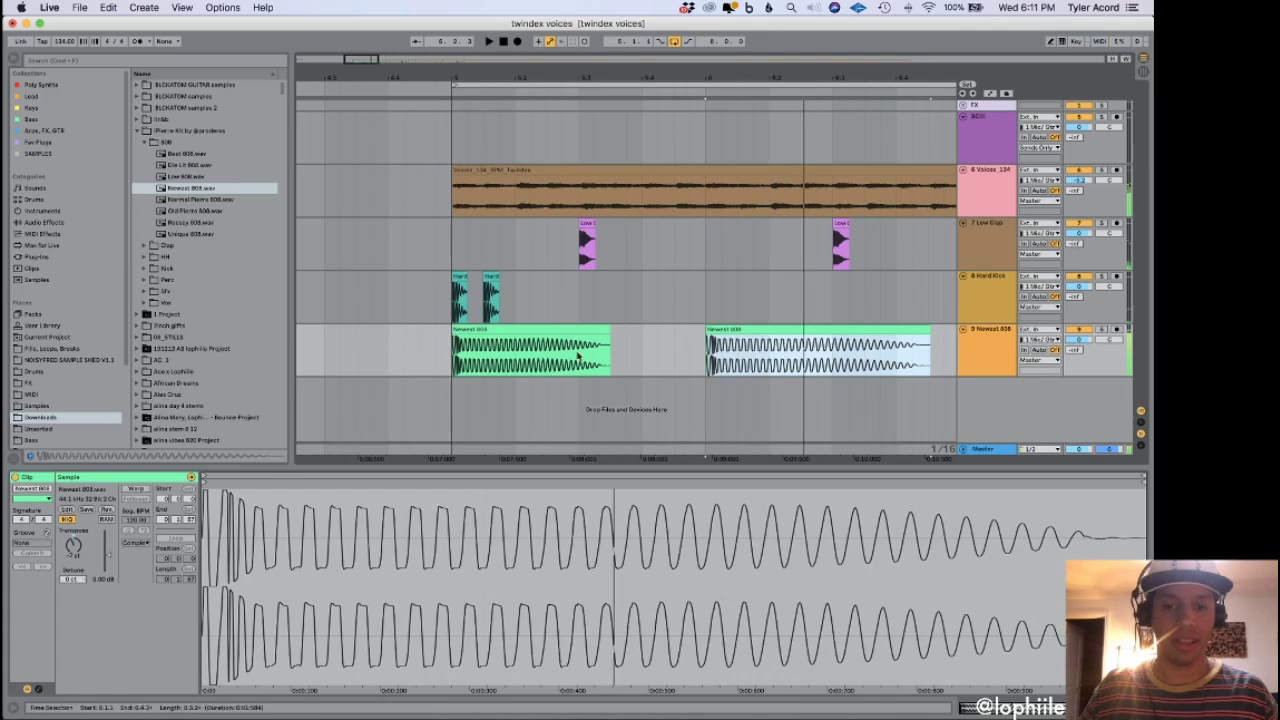
pyautogui.moveTo(76, 542); pyautogui.dragTo(76, 512)
pyautogui.press('space')
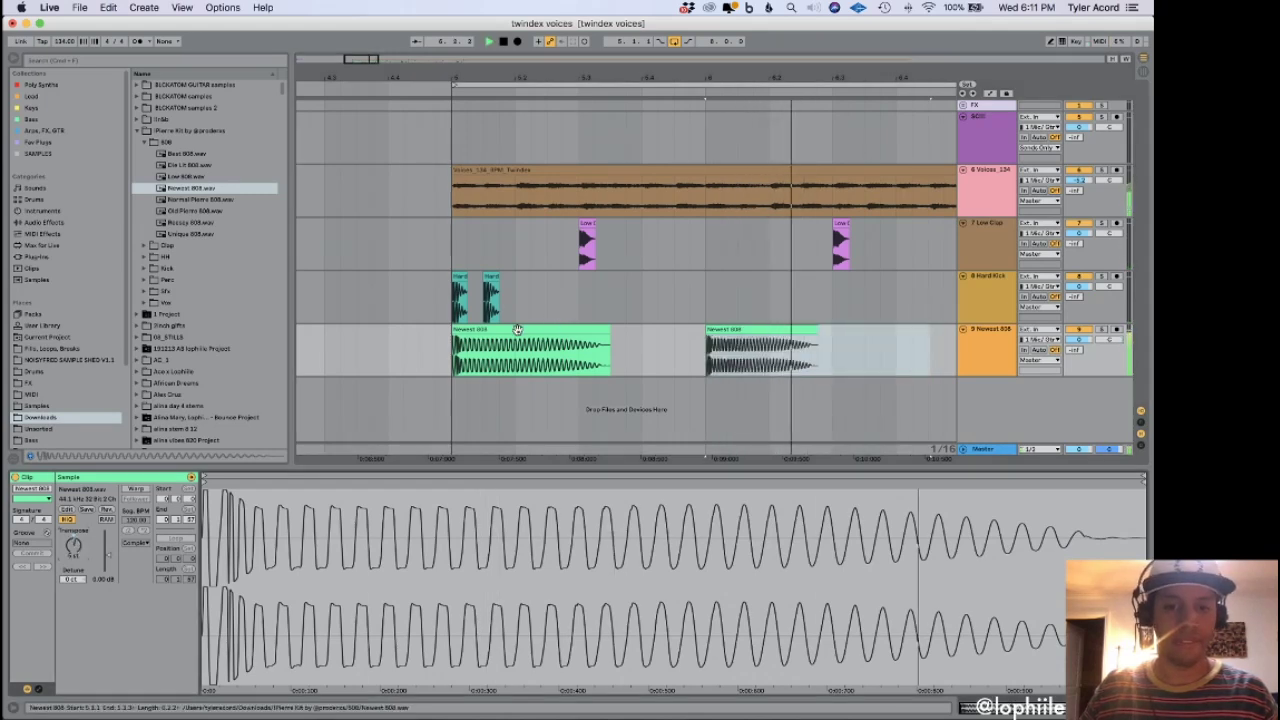
pyautogui.click(454, 368)
pyautogui.press('space')
pyautogui.press('space')
pyautogui.press('space')
pyautogui.press('space')
pyautogui.press('space')
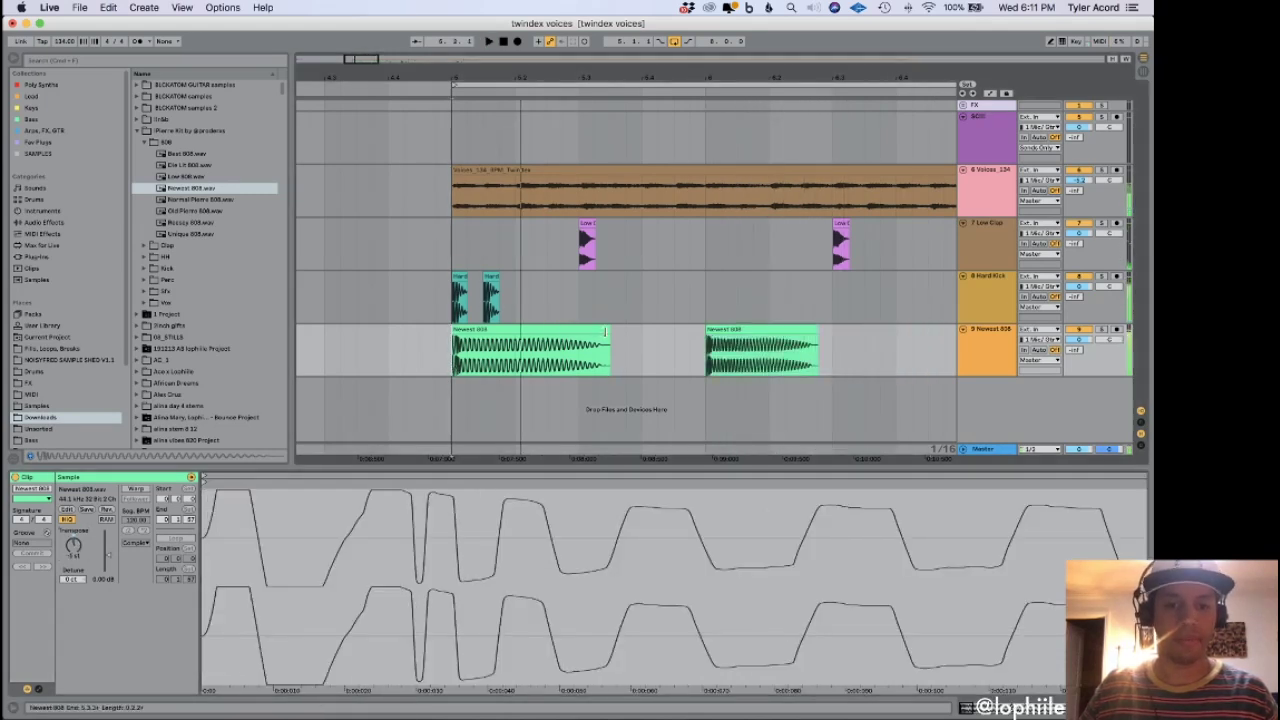
# Retrigger the bar 5 Newest 808 on the second kick at 5.1.3, ending it at 5.2.4, and play it.
pyautogui.doubleClick(528, 349)
pyautogui.moveTo(608, 329); pyautogui.dragTo(563, 336)
pyautogui.press('super+d')
pyautogui.click(454, 366)
pyautogui.press('space')
pyautogui.press('space')
pyautogui.press('space')
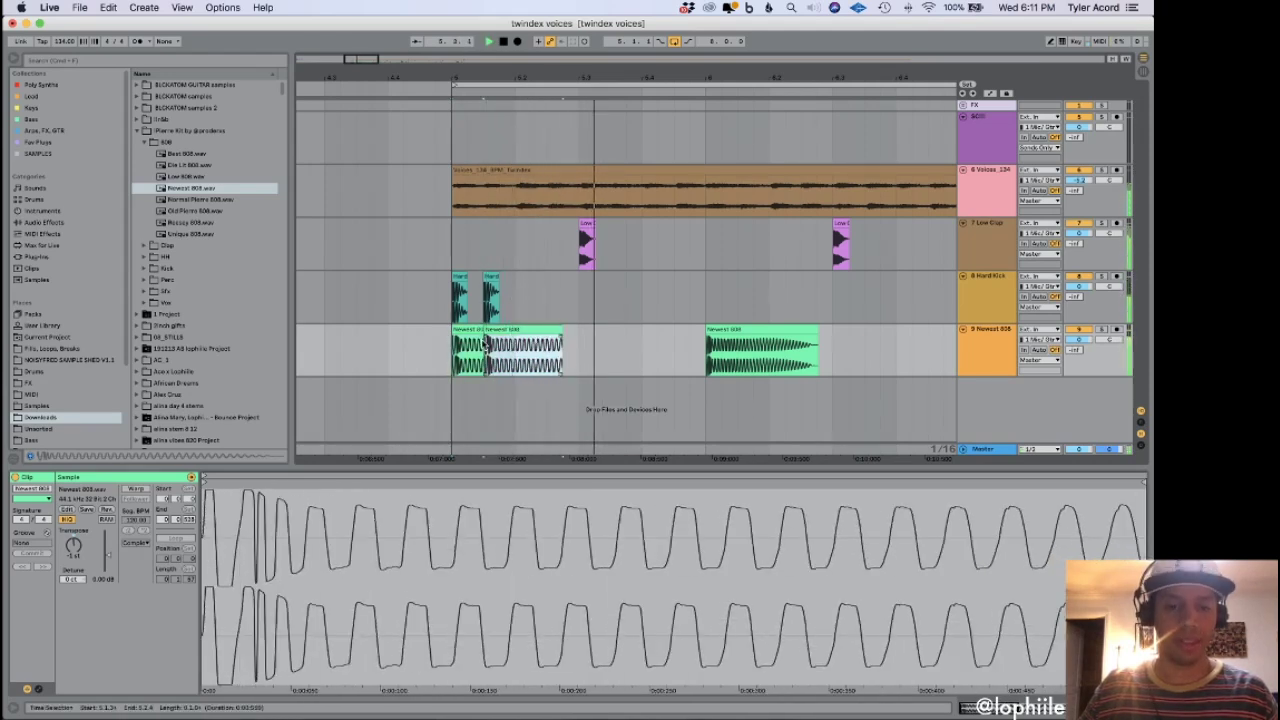
# Shorten the retriggered Newest 808 clip in bar 5 to end at 5.2.3 and play the result.
pyautogui.click(454, 357)
pyautogui.press('space')
pyautogui.press('space')
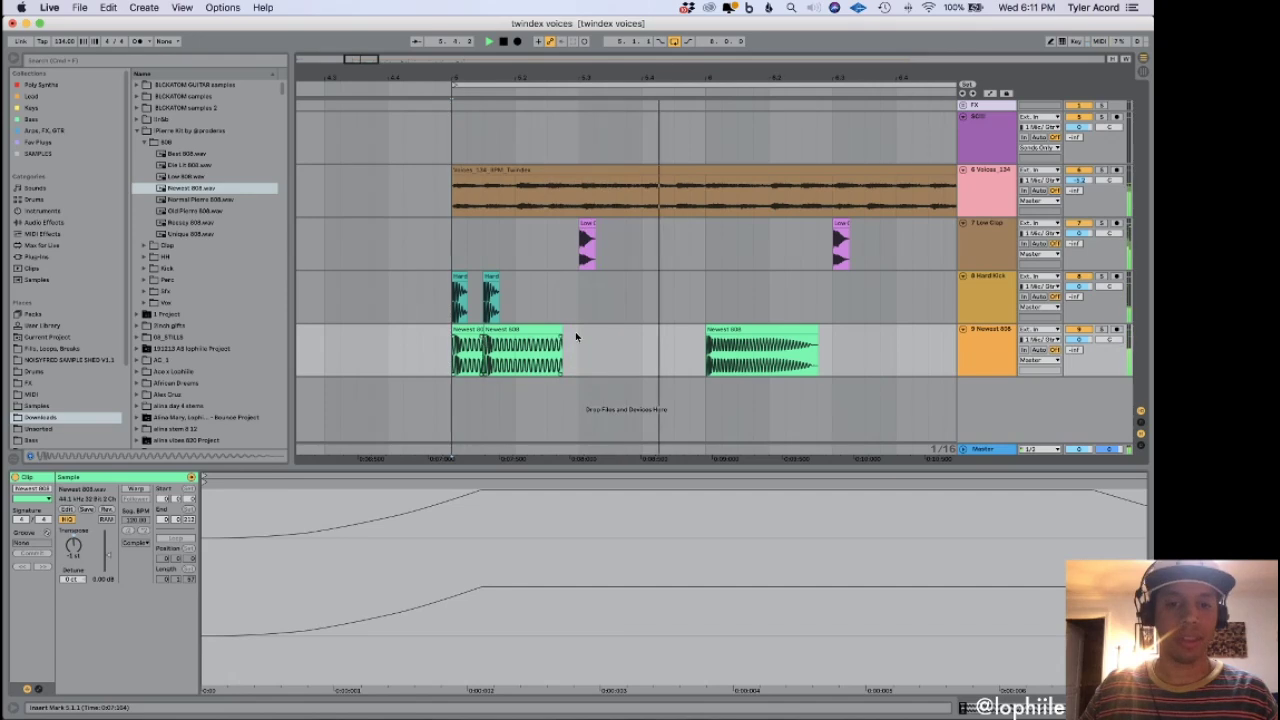
pyautogui.moveTo(562, 332); pyautogui.dragTo(547, 332)
pyautogui.press('space')
pyautogui.press('space')
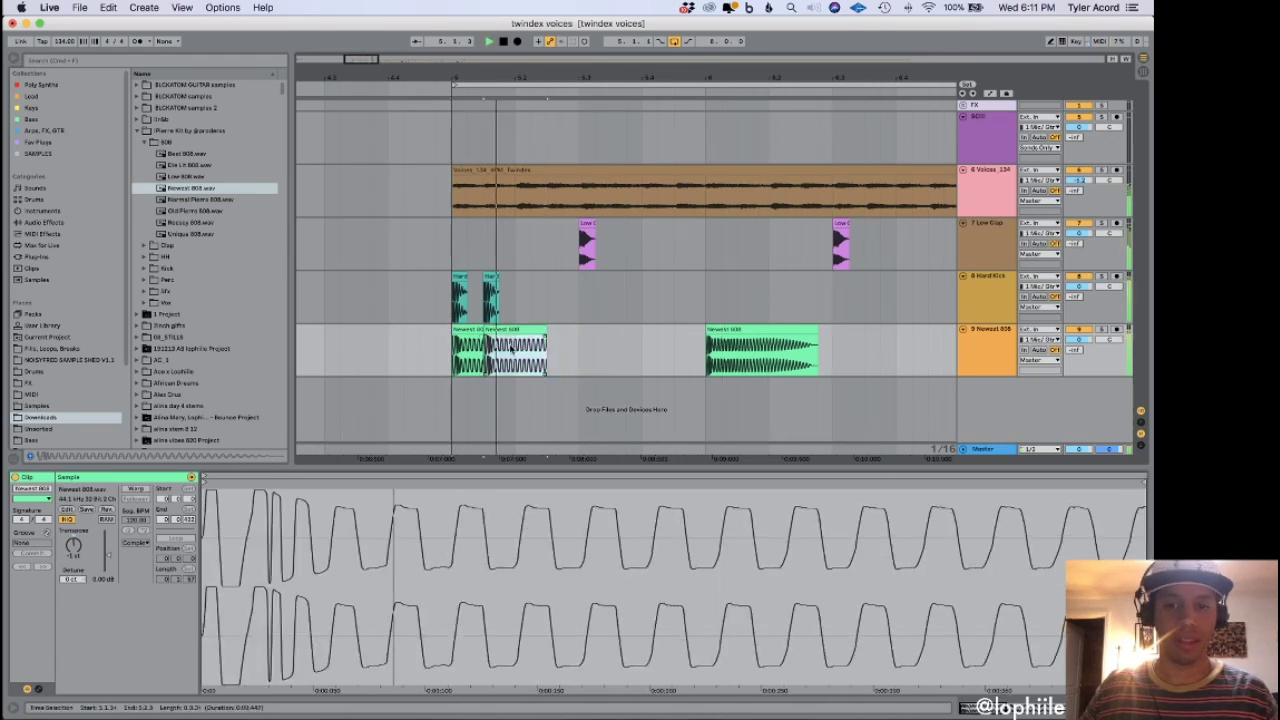
pyautogui.click(455, 369)
# Duplicate the bar 6 Newest 808 clip to beat 3 of that bar and transpose the copy to 10 st while listening.
pyautogui.hscroll(3, 797, 329)
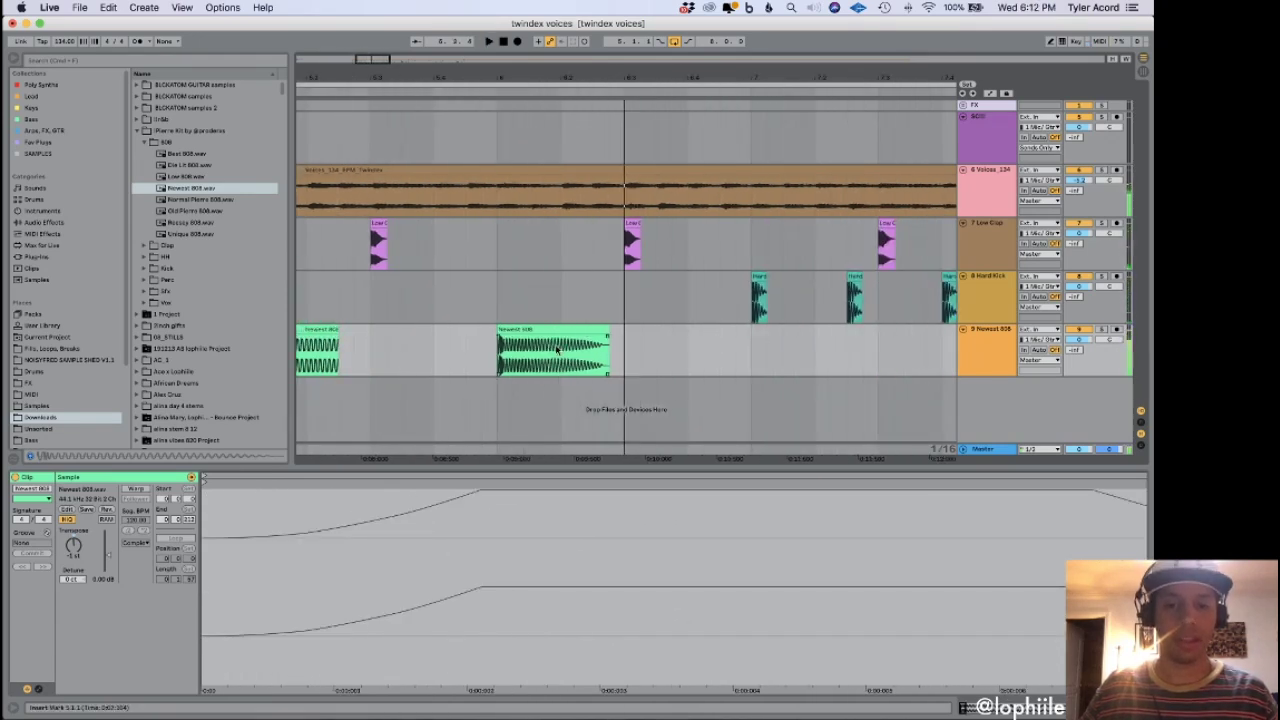
pyautogui.moveTo(548, 329); pyautogui.dragTo(674, 330)
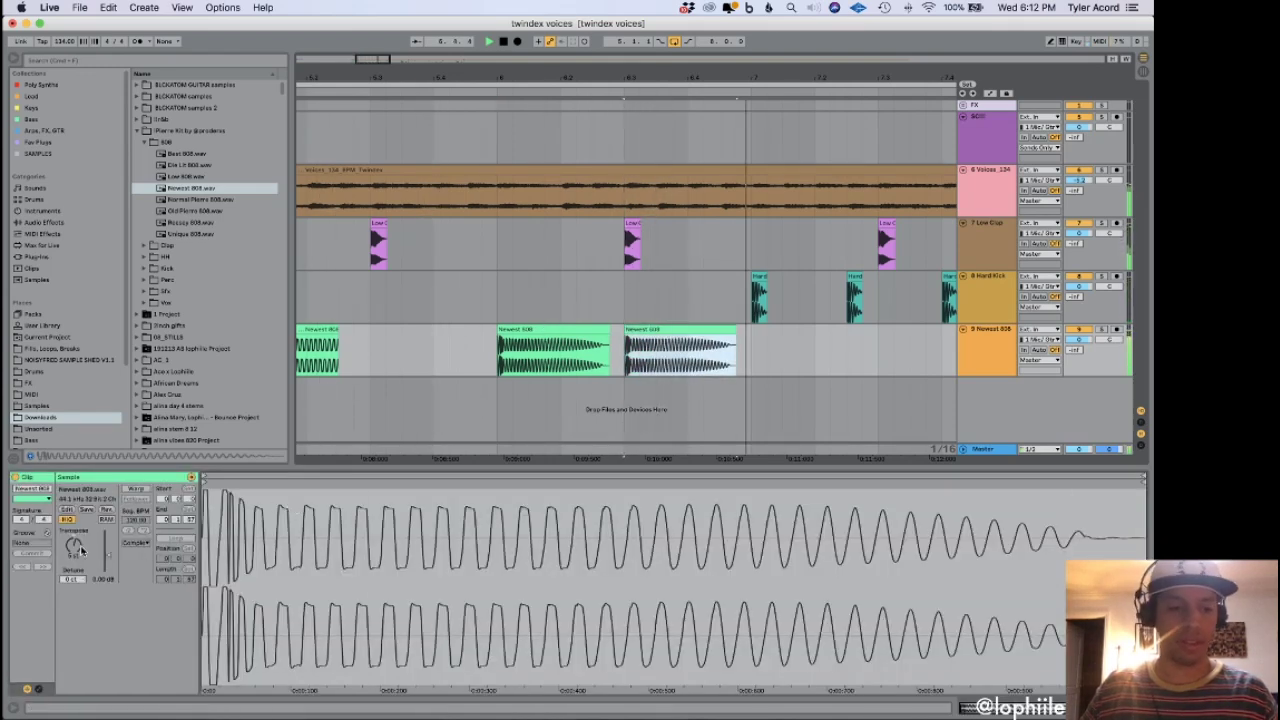
pyautogui.click(74, 546)
pyautogui.press('Down')
pyautogui.press('Down')
pyautogui.press('space')
pyautogui.press('Down')
pyautogui.press('space')
pyautogui.press('space')
pyautogui.press('Down')
pyautogui.press('Down')
pyautogui.press('space')
pyautogui.press('space')
pyautogui.moveTo(73, 546); pyautogui.dragTo(75, 546)
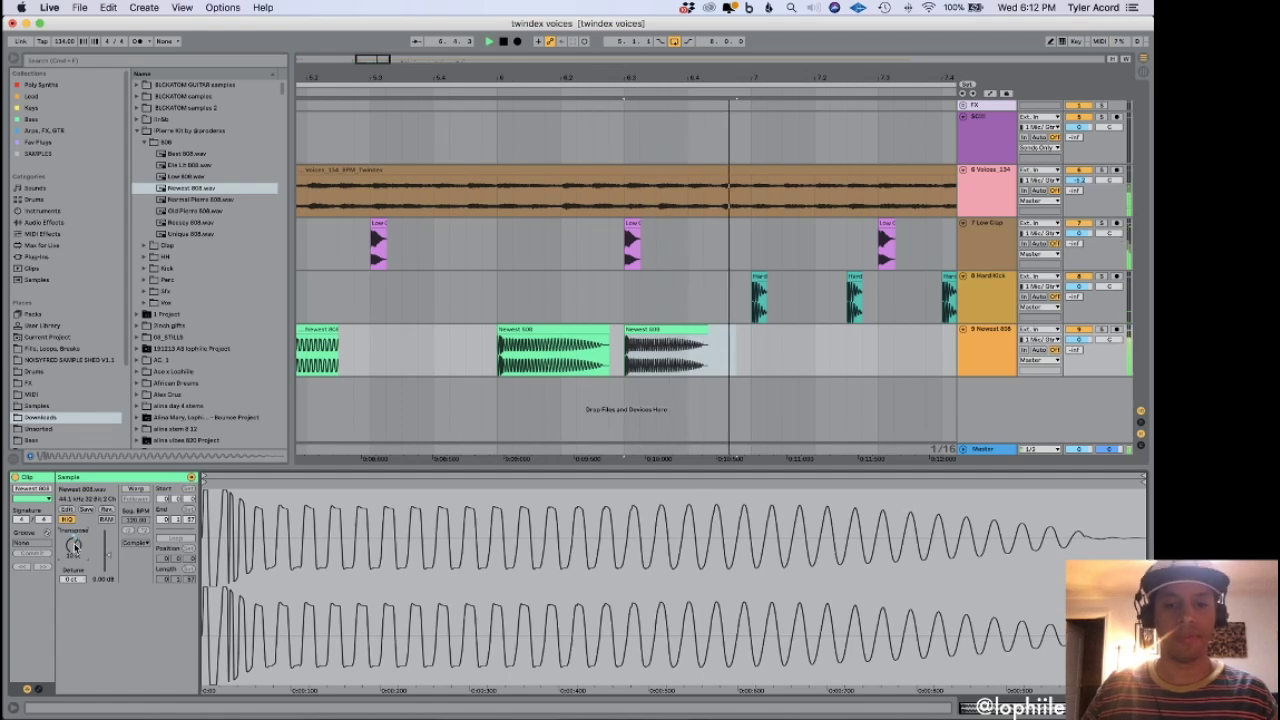
# Duplicate the Newest 808 clips of bars 5 and 6 into bars 7 and 8.
pyautogui.click(490, 338)
pyautogui.press('-')
pyautogui.press('-')
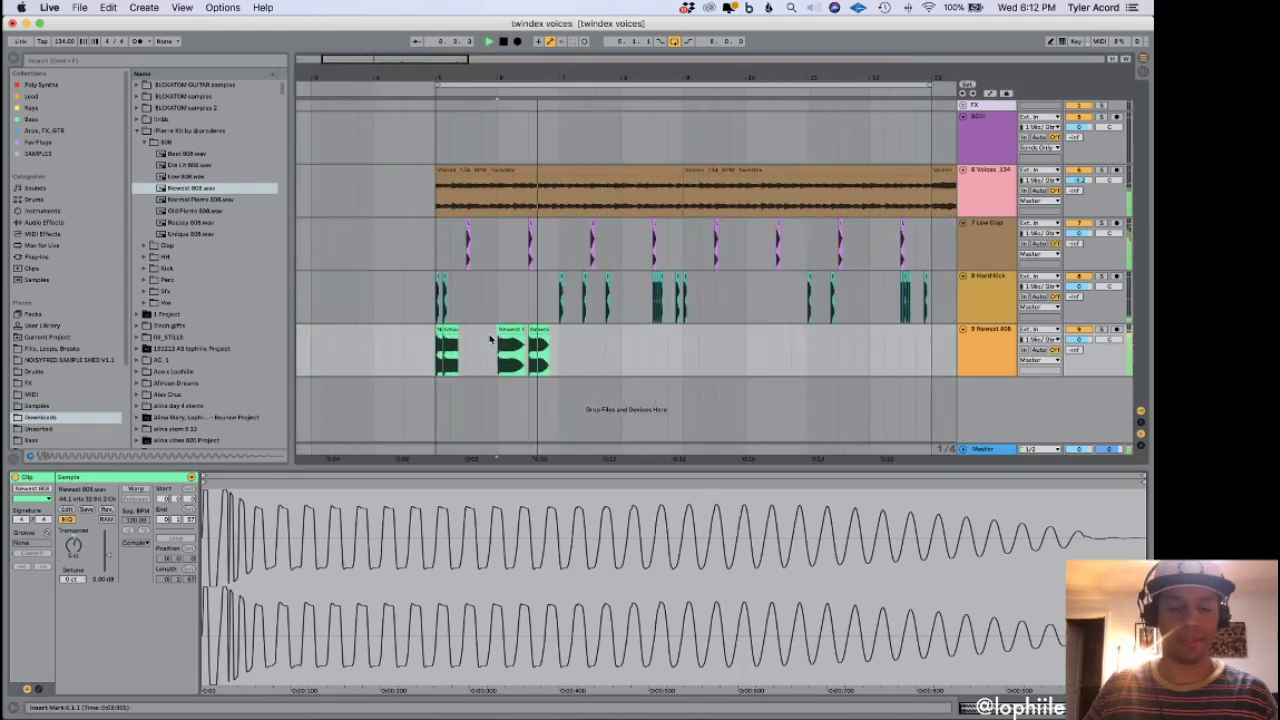
pyautogui.moveTo(416, 373); pyautogui.dragTo(562, 358)
pyautogui.press('super+d')
pyautogui.click(576, 357)
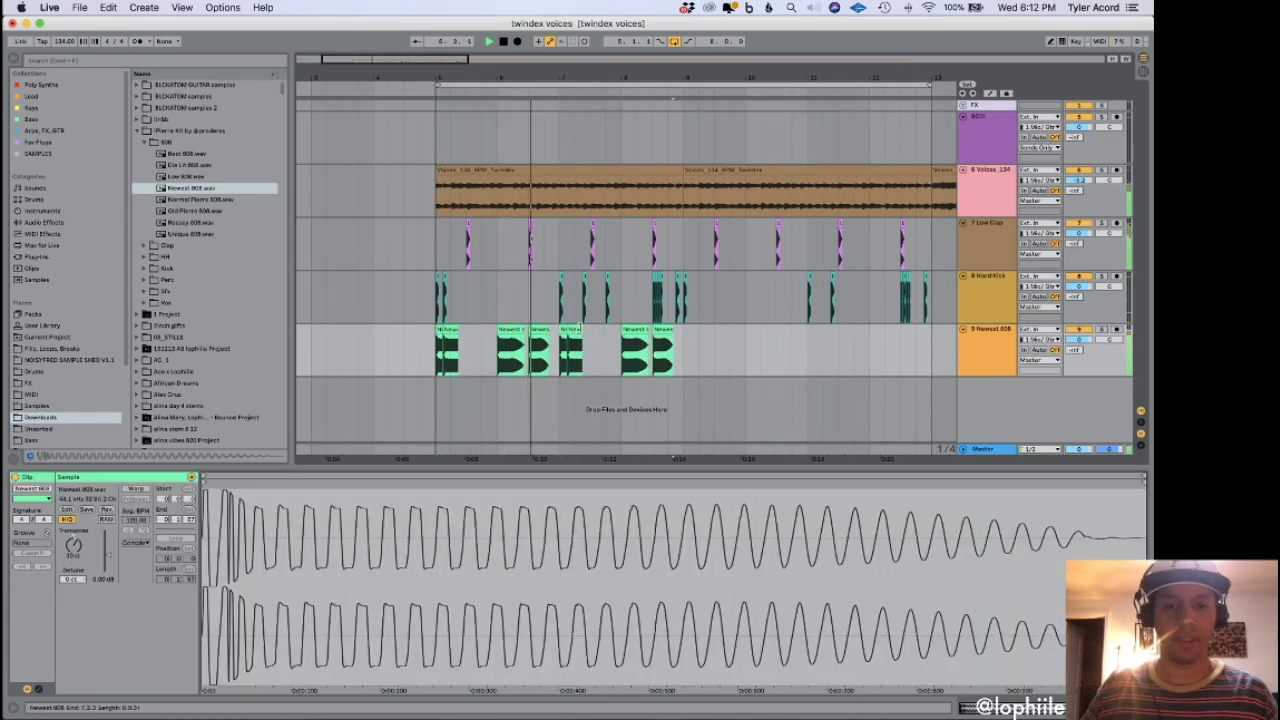
# Replace the two short Newest 808 clips at the start of bar 7 with one full-length clip.
pyautogui.click(577, 329)
pyautogui.moveTo(569, 329); pyautogui.dragTo(598, 329)
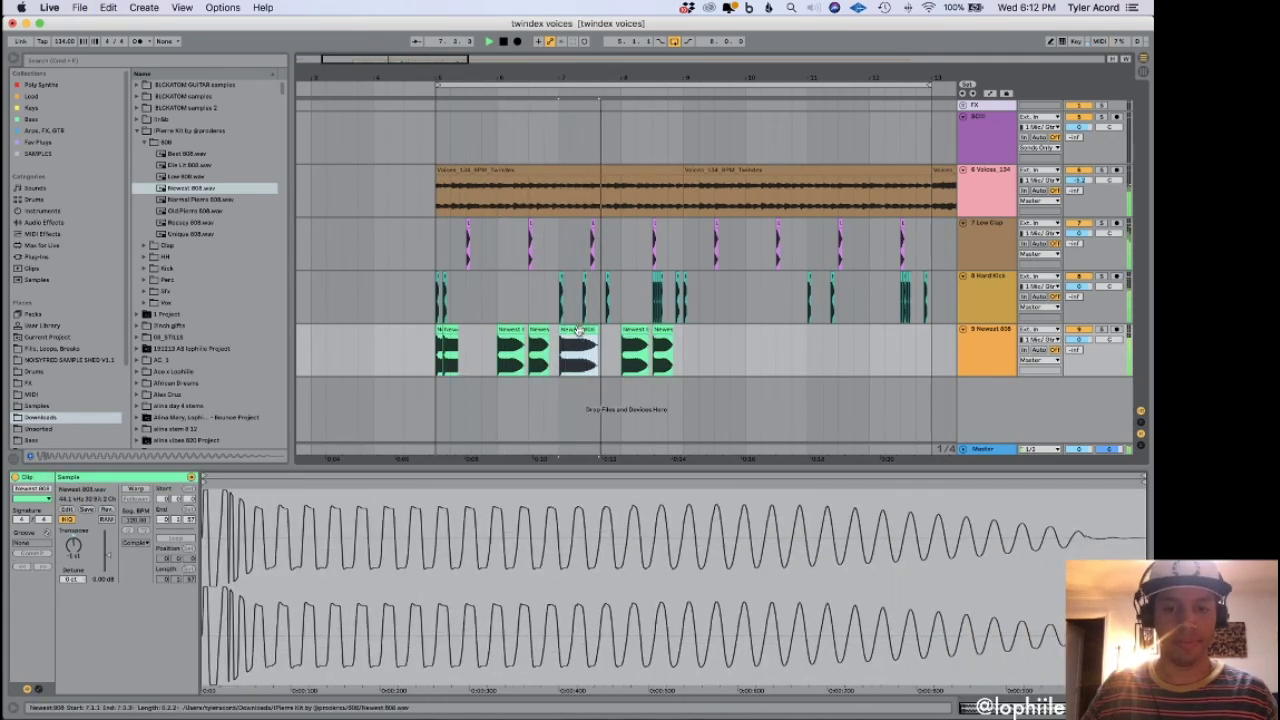
pyautogui.press('+')
pyautogui.press('+')
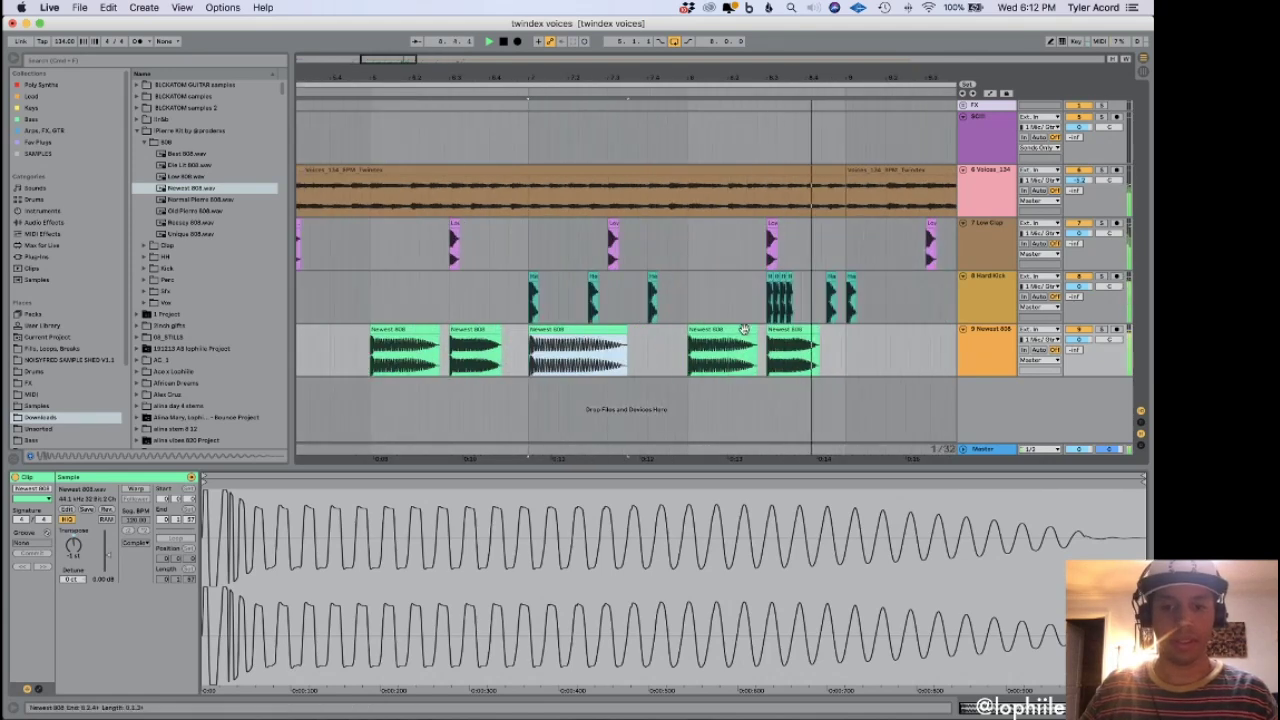
# Copy the bar 8 Newest 808 clip over the higher-pitched one at 8.3.
pyautogui.click(713, 333)
pyautogui.moveTo(713, 333); pyautogui.dragTo(794, 345)
pyautogui.press('-')
pyautogui.press('-')
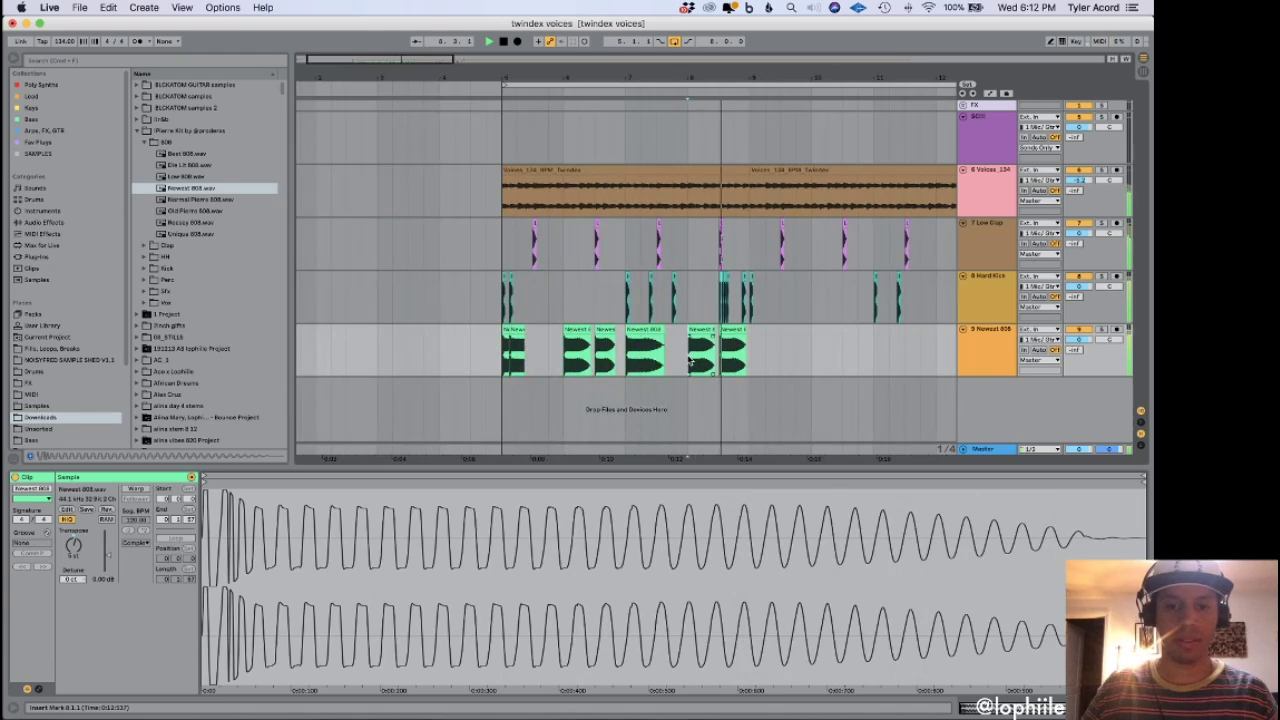
# Set a four-bar arrangement loop around the Newest 808 clips from bar 5 through bar 8 and play it.
pyautogui.moveTo(751, 367); pyautogui.dragTo(500, 356)
pyautogui.press('space')
pyautogui.press('space')
pyautogui.press('super+d')
pyautogui.click(505, 355)
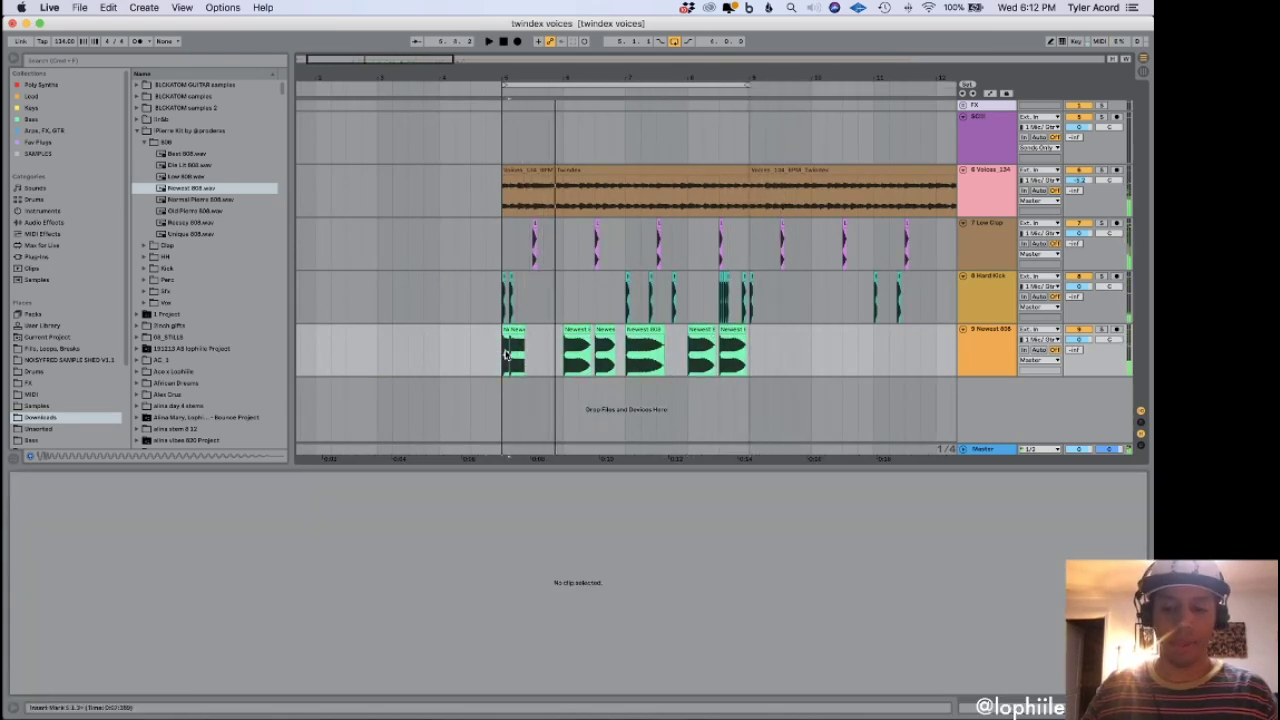
pyautogui.press('+')
pyautogui.click(505, 355)
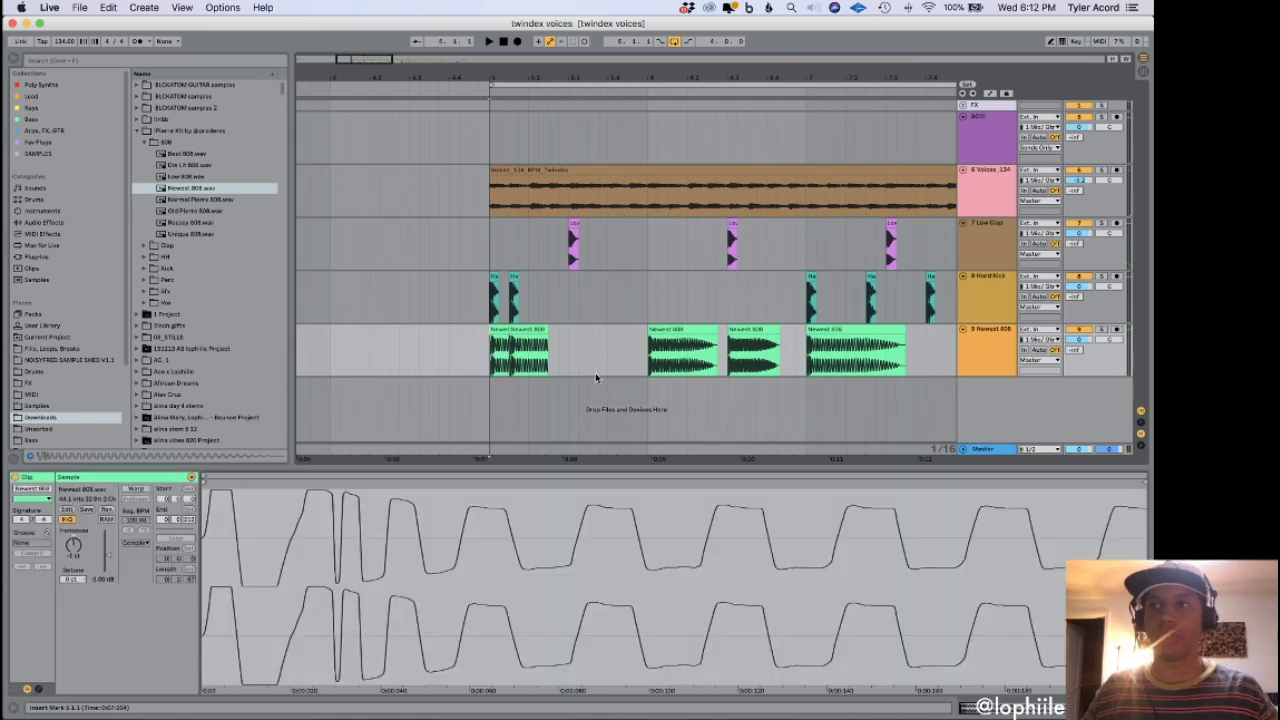
pyautogui.press('space')
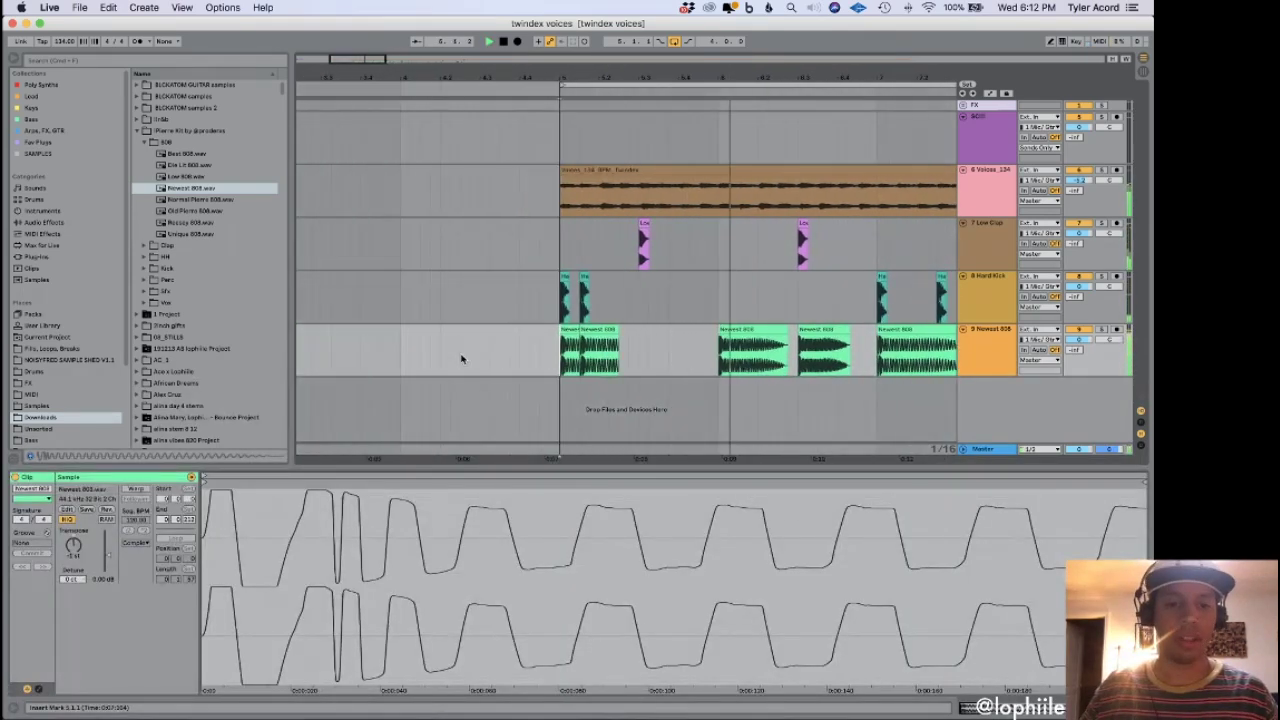
# Delete the second Hard Kick and the second Newest 808 clip in bar 5, from 5.1.3 onward.
pyautogui.moveTo(608, 357); pyautogui.dragTo(538, 305)
pyautogui.press('space')
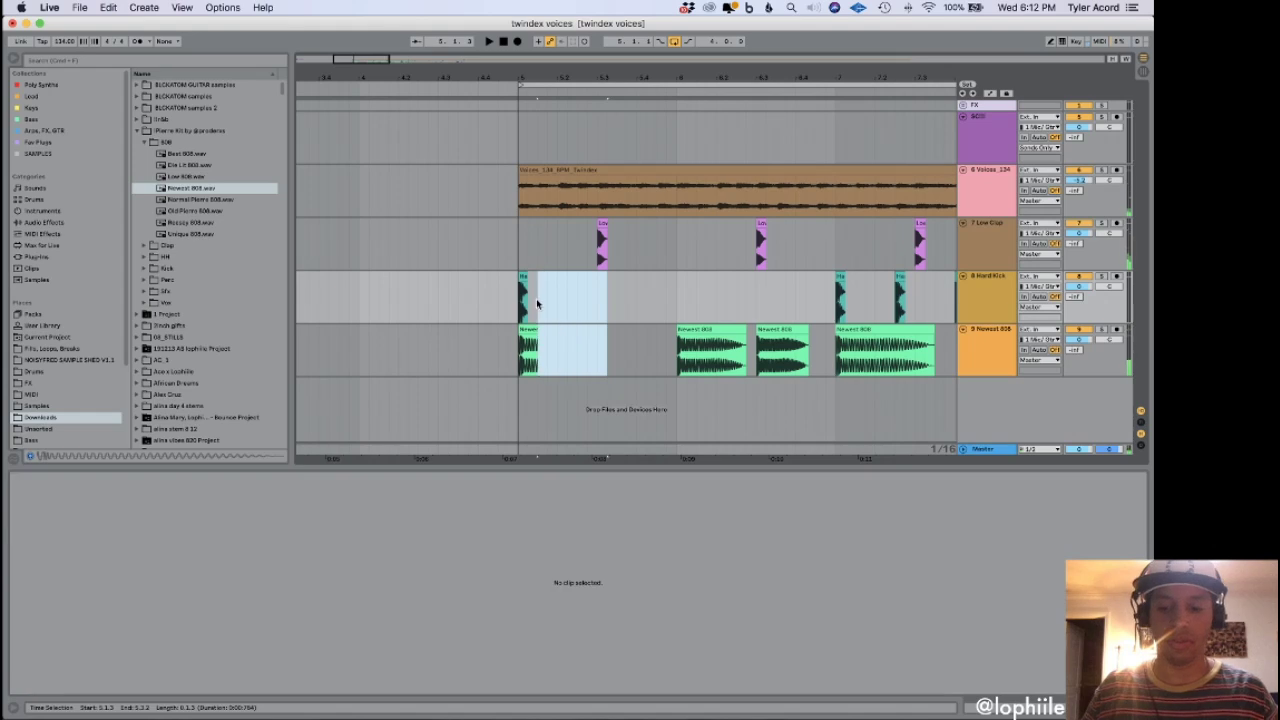
pyautogui.press('Delete')
pyautogui.press('space')
# Extend the remaining bar 5 Newest 808 clip to end at beat 3, under the clap.
pyautogui.moveTo(536, 328); pyautogui.dragTo(616, 331)
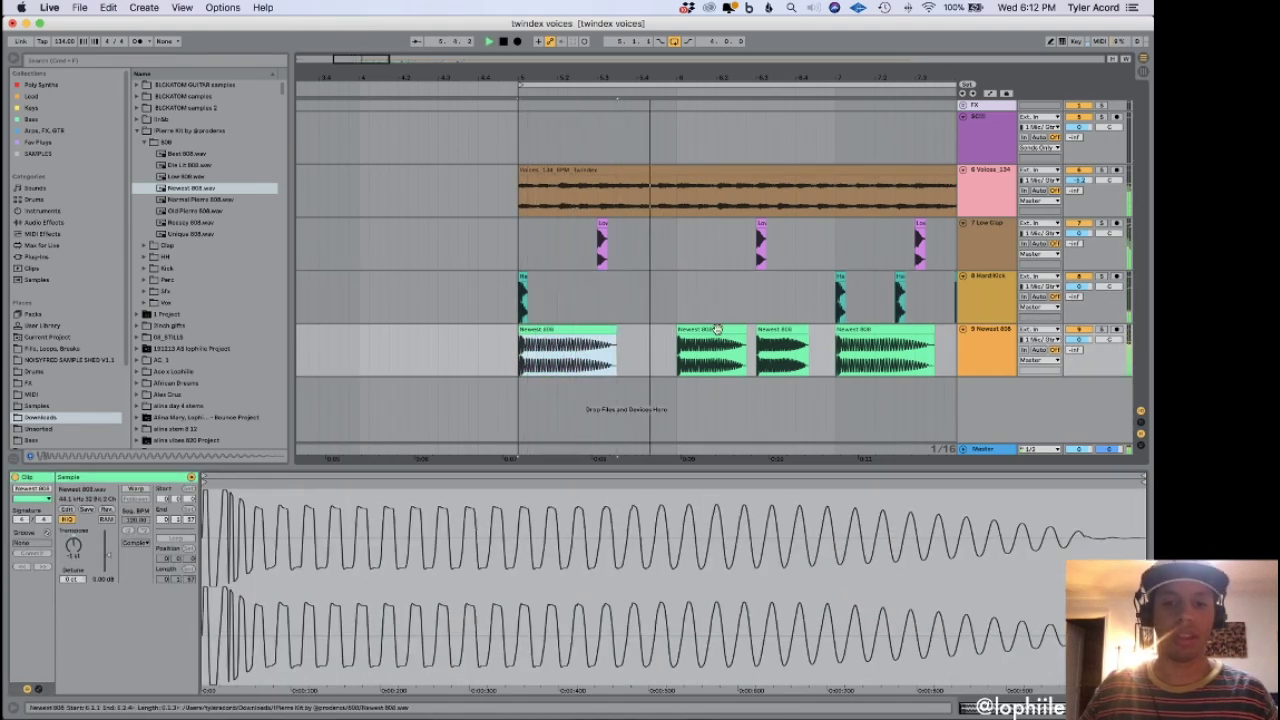
pyautogui.moveTo(615, 336); pyautogui.dragTo(598, 340)
pyautogui.hscroll(3, 597, 340)
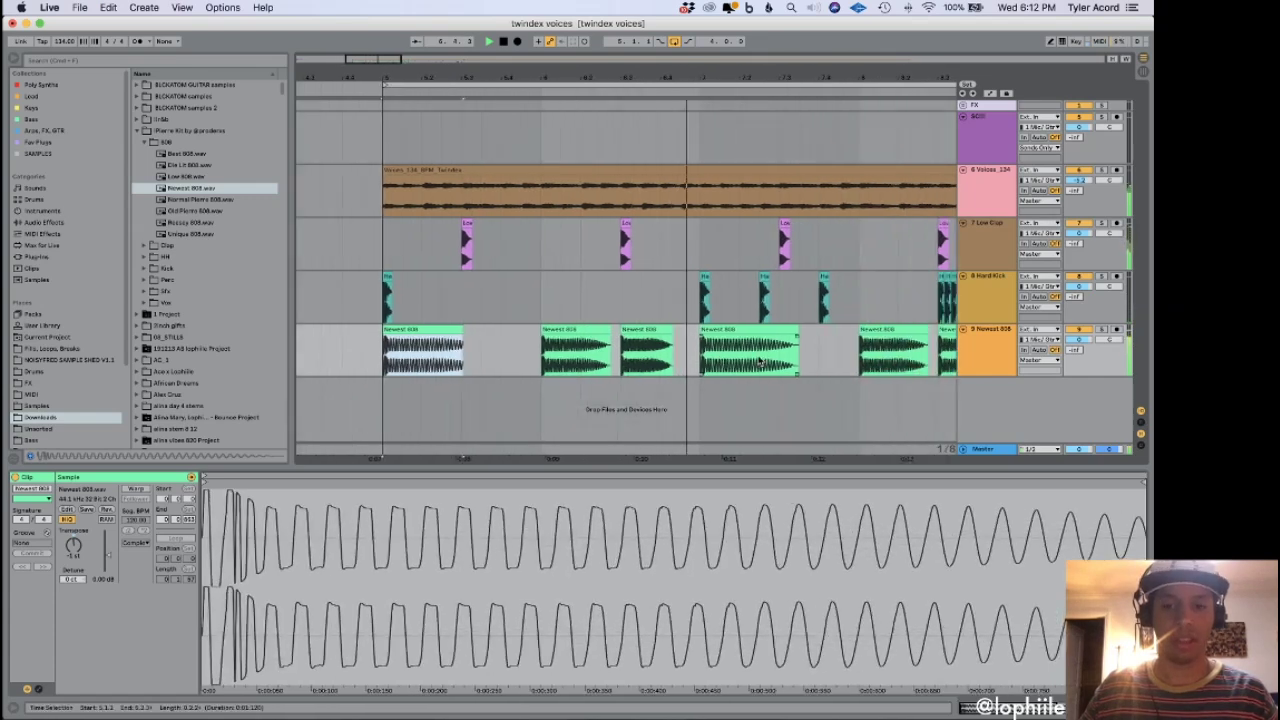
pyautogui.hscroll(-3, 560, 345)
pyautogui.click(508, 348)
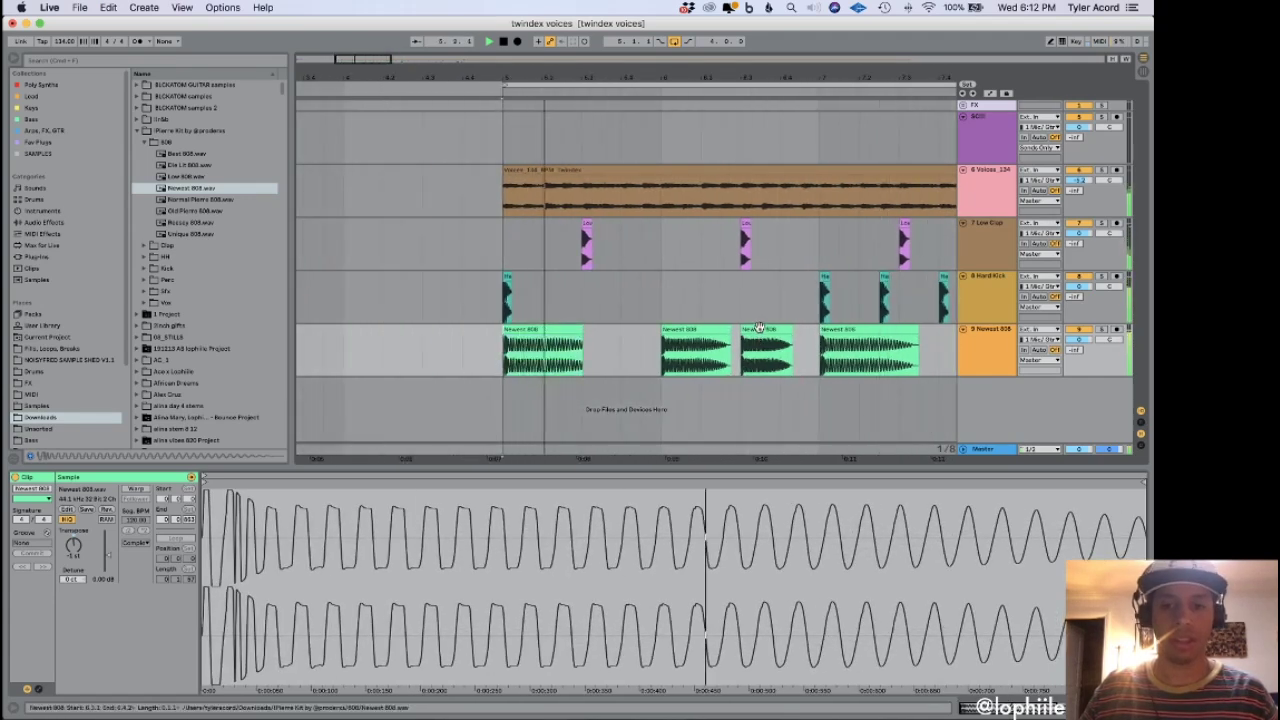
# Try moving the second Newest 808 clip in bar 6 earlier to 6.2.3 and play it.
pyautogui.moveTo(759, 343); pyautogui.dragTo(739, 343)
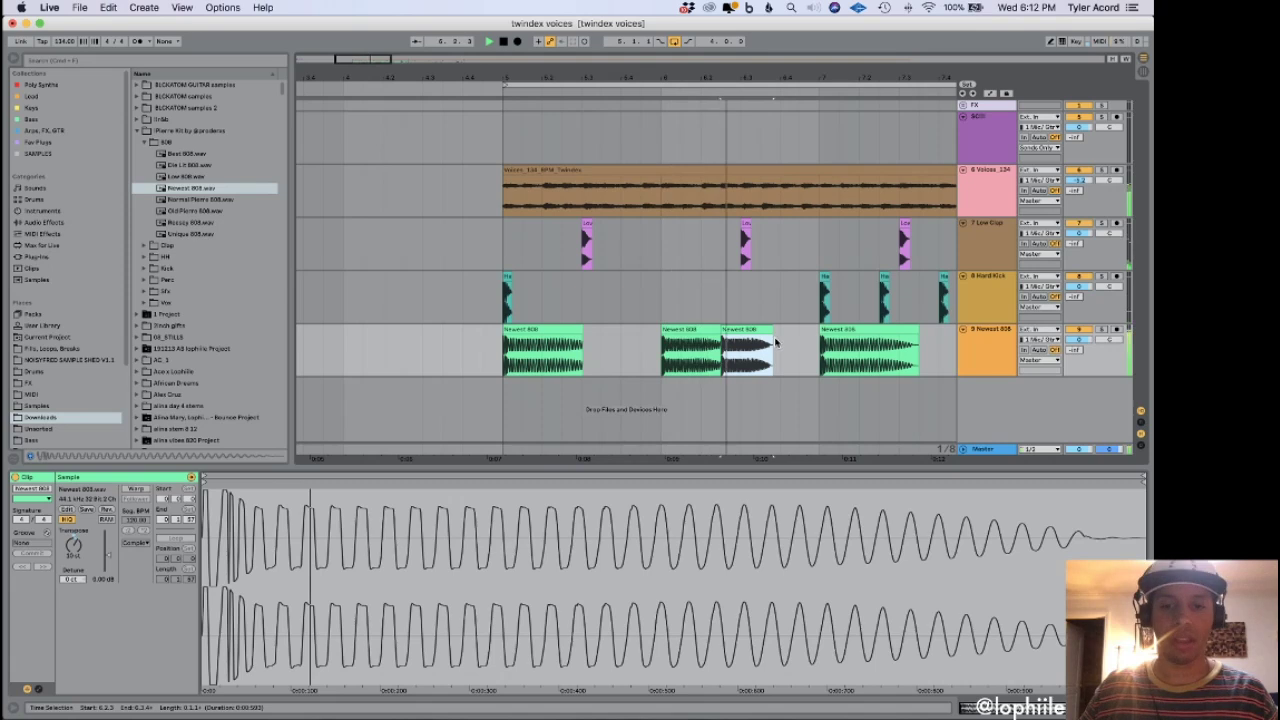
pyautogui.press('space')
pyautogui.press('space')
pyautogui.moveTo(738, 331)
pyautogui.mouseDown()
pyautogui.moveTo(783, 334)
pyautogui.moveTo(730, 340)
pyautogui.mouseUp()
pyautogui.press('space')
pyautogui.press('space')
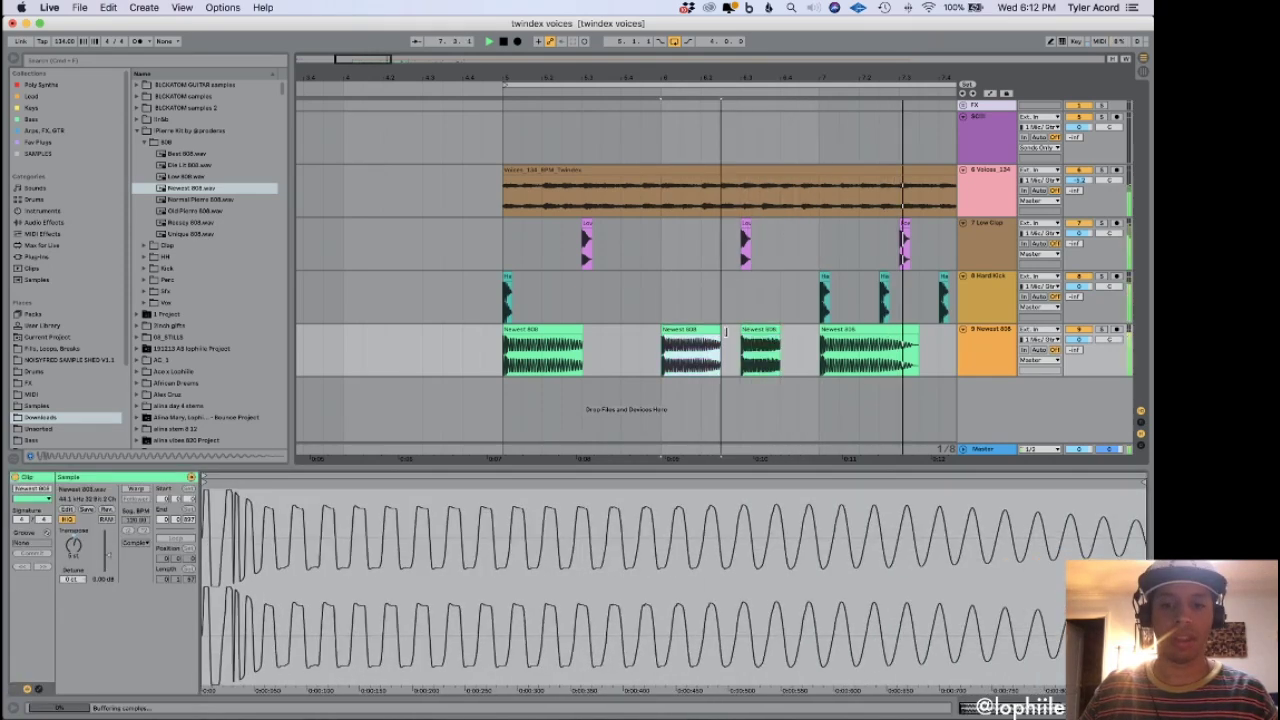
# Trim the bar 5 Newest 808 clip to end just before the clap and extend the 6.3 clip to full length.
pyautogui.click(577, 343)
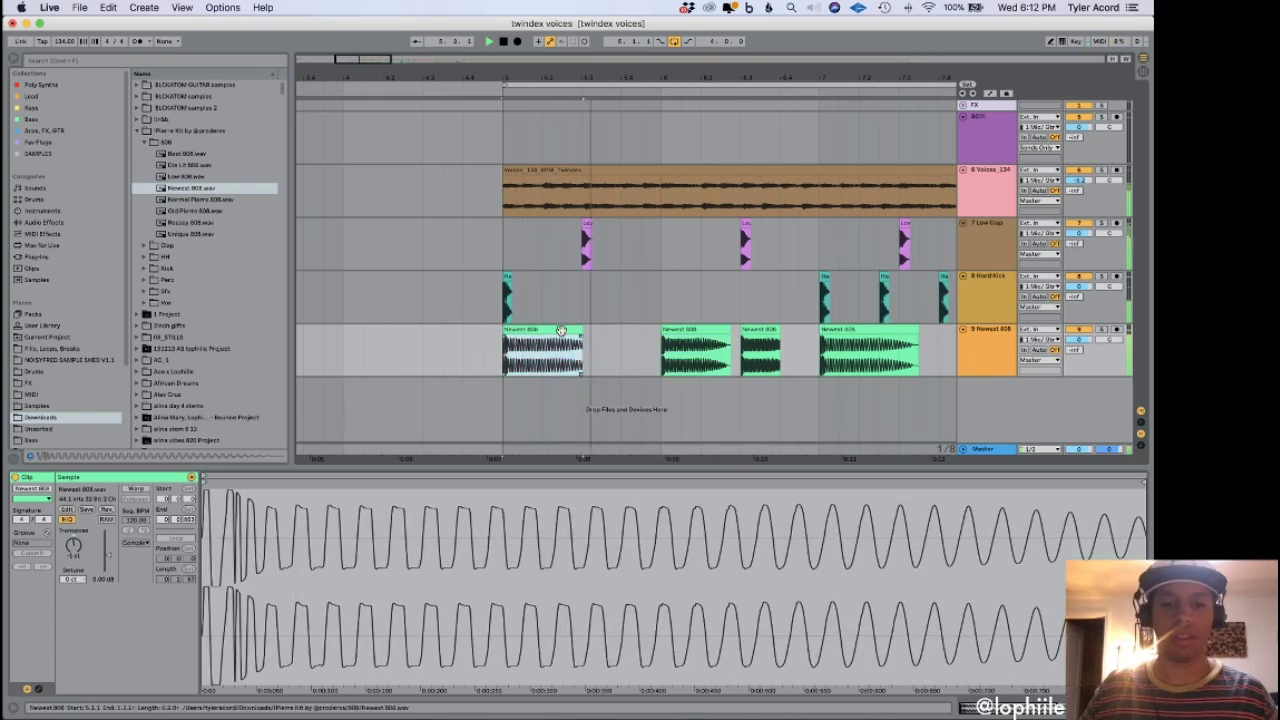
pyautogui.moveTo(582, 331); pyautogui.dragTo(576, 330)
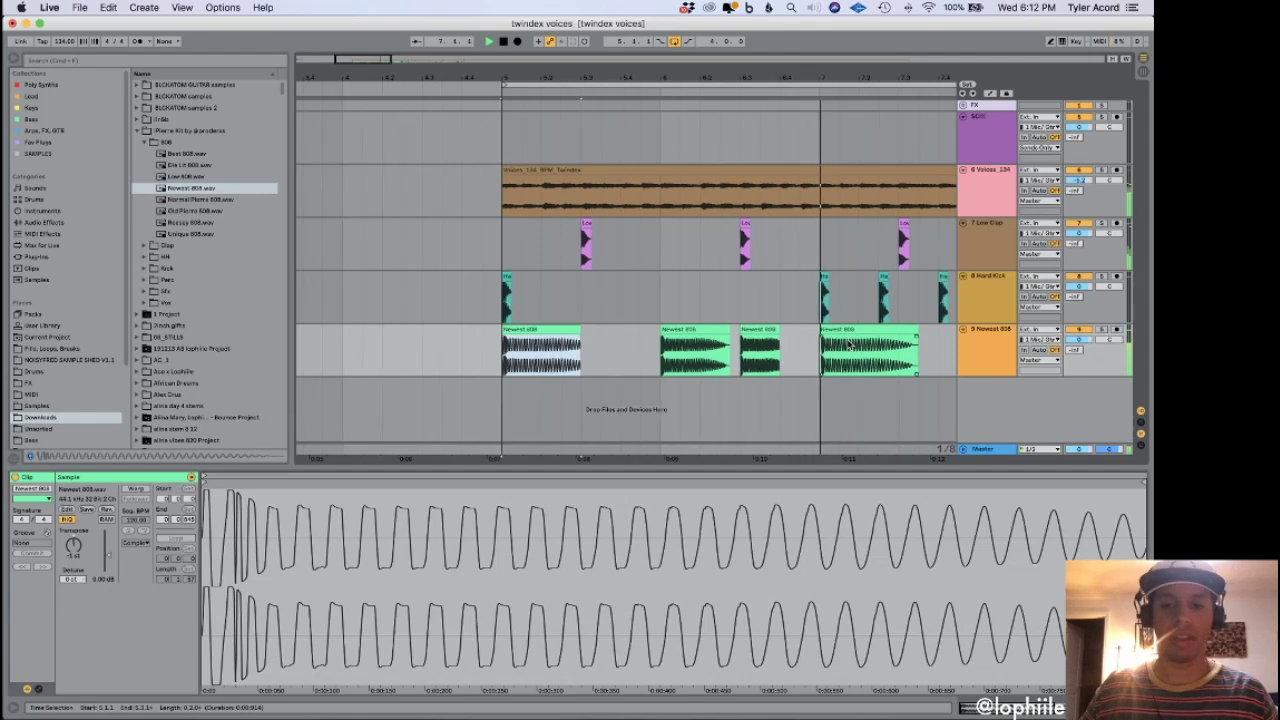
pyautogui.hscroll(2, 750, 335)
pyautogui.moveTo(742, 330); pyautogui.dragTo(756, 331)
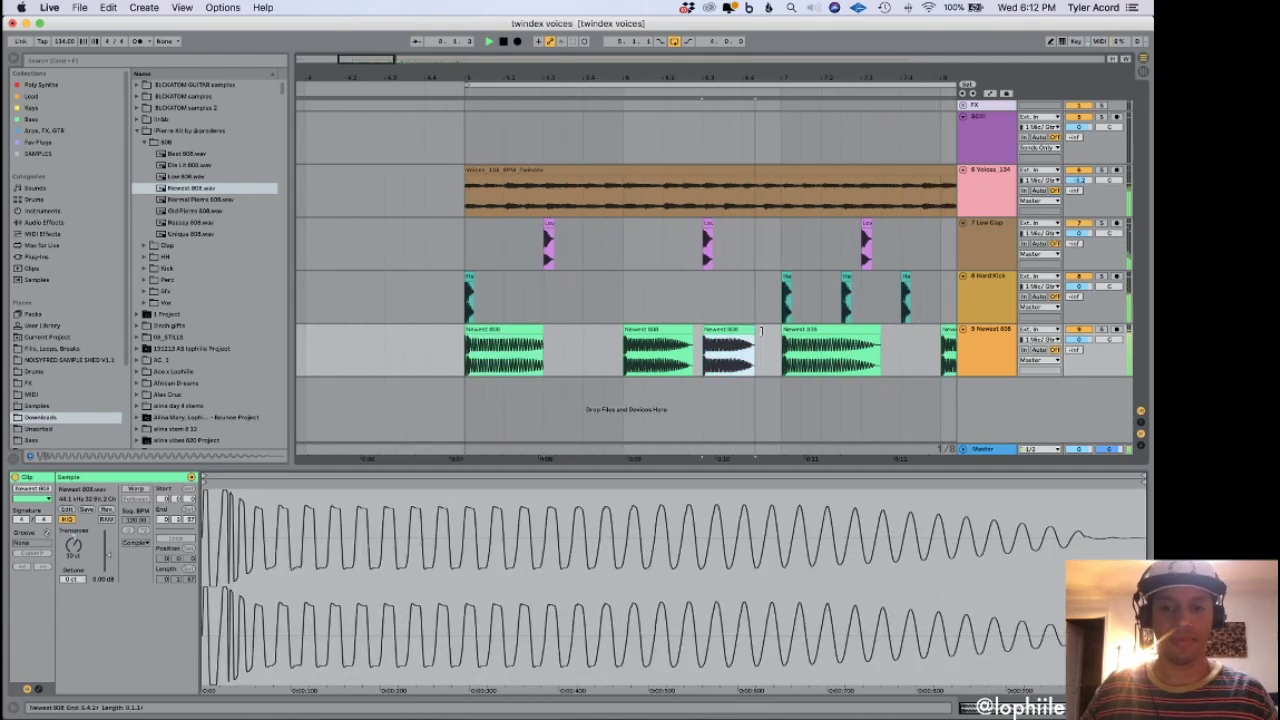
# Retrigger the bar 7 Newest 808 with a copy from 7.2.3 to 7.4.1 so it follows the second kick.
pyautogui.hscroll(5, 740, 345)
pyautogui.hscroll(6, 725, 364)
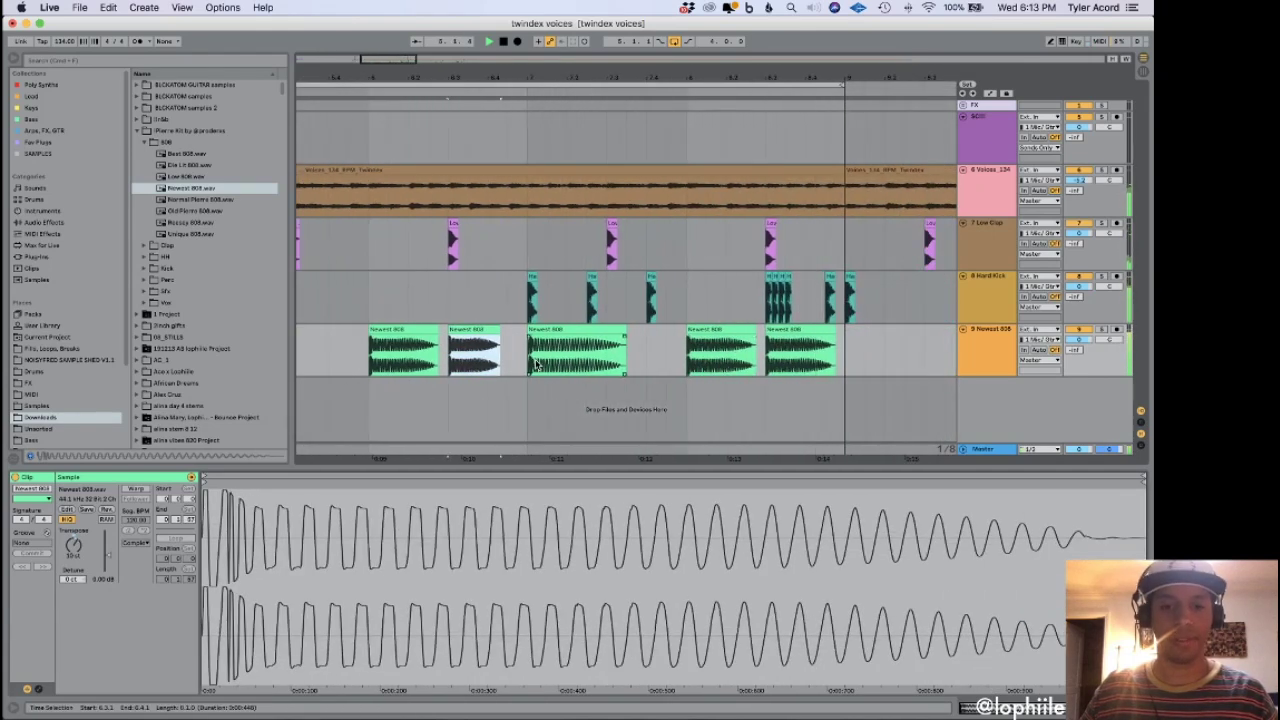
pyautogui.moveTo(536, 364); pyautogui.dragTo(590, 358)
pyautogui.press('super+d')
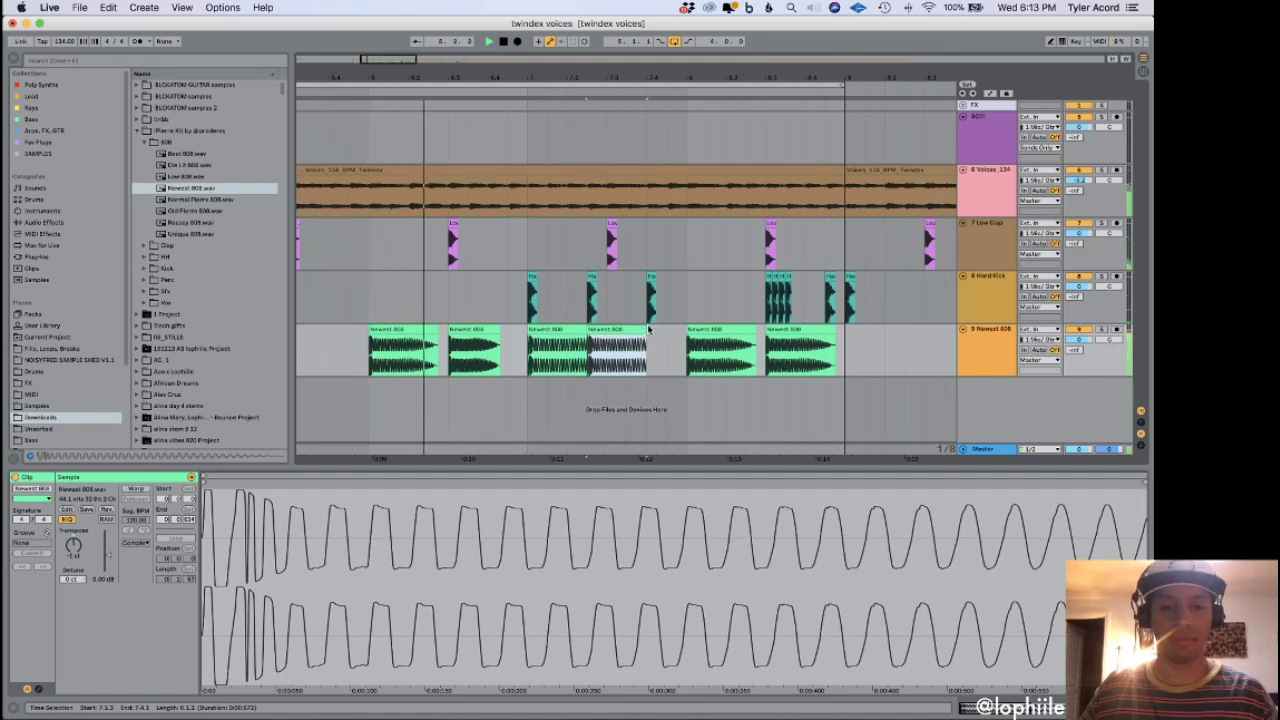
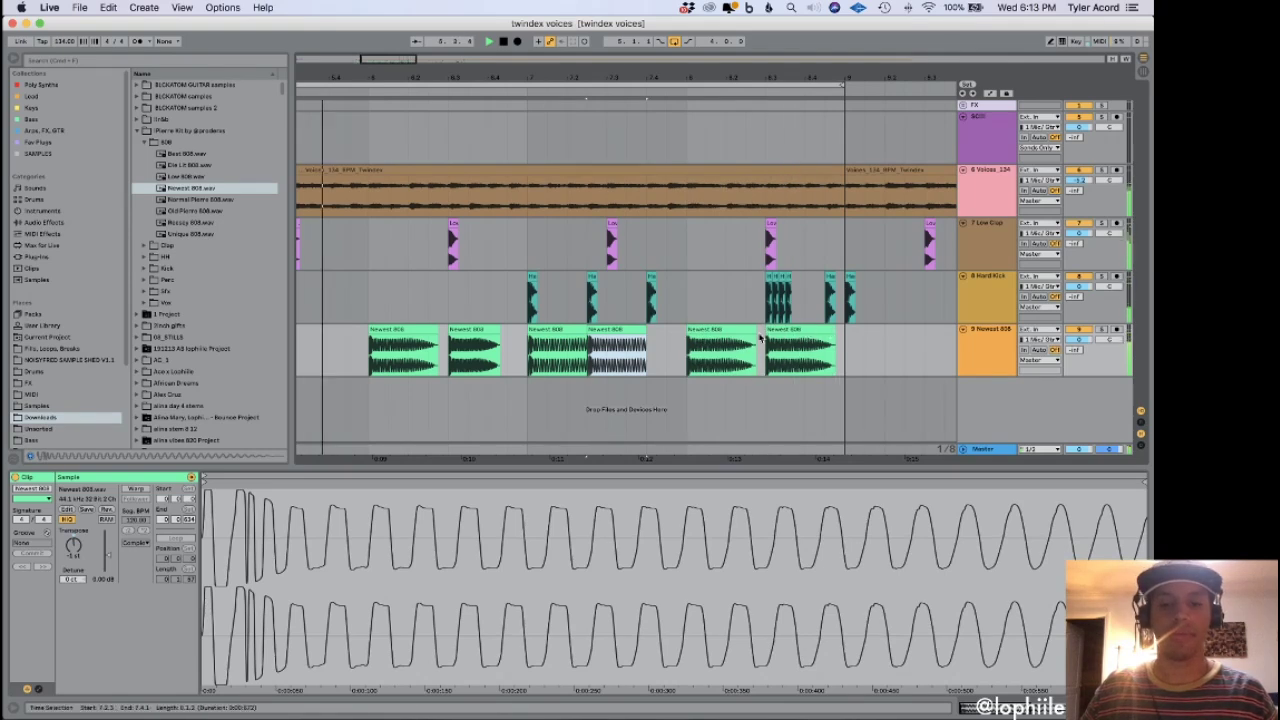
pyautogui.click(675, 354)
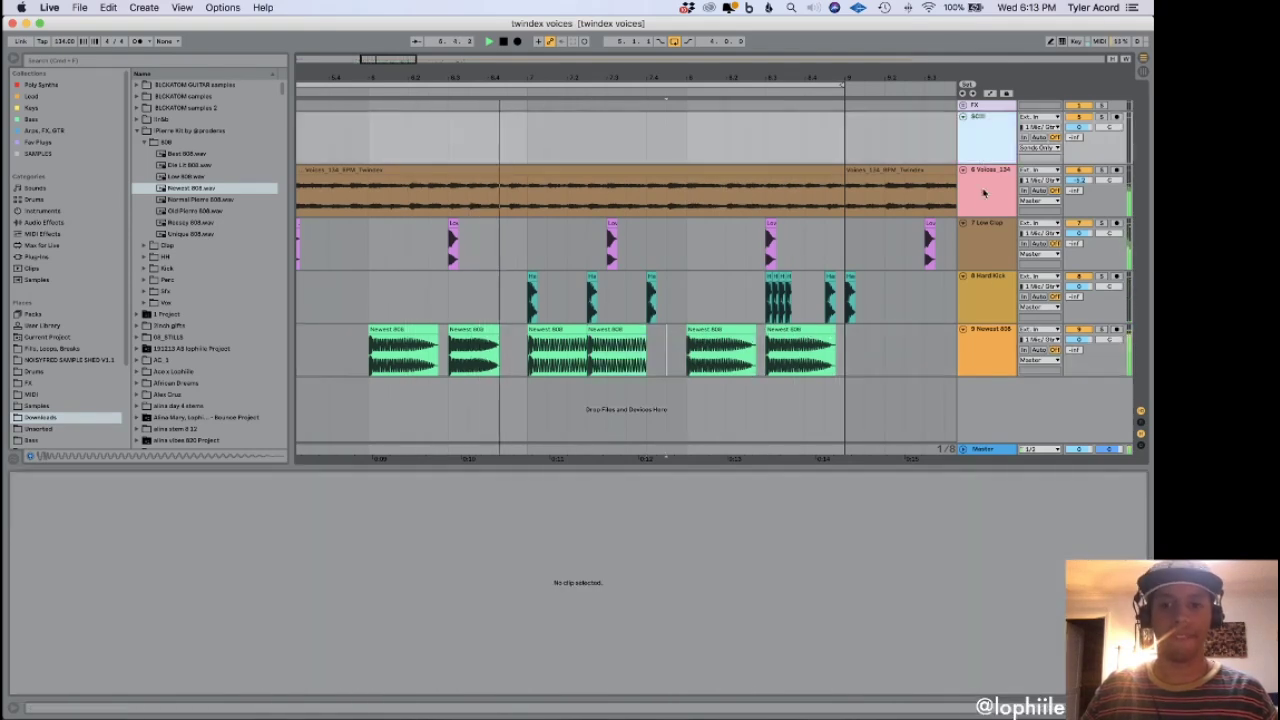
# Move the purple Sends Only track between Hard Kick and Newest 808 and place its short trigger clip at the start of bar 5.
pyautogui.moveTo(993, 300); pyautogui.dragTo(990, 320)
pyautogui.hscroll(-4, 777, 305)
pyautogui.hscroll(-4, 777, 305)
pyautogui.moveTo(483, 298); pyautogui.dragTo(311, 317)
pyautogui.press('Delete')
pyautogui.hscroll(4, 611, 326)
pyautogui.press('super+c')
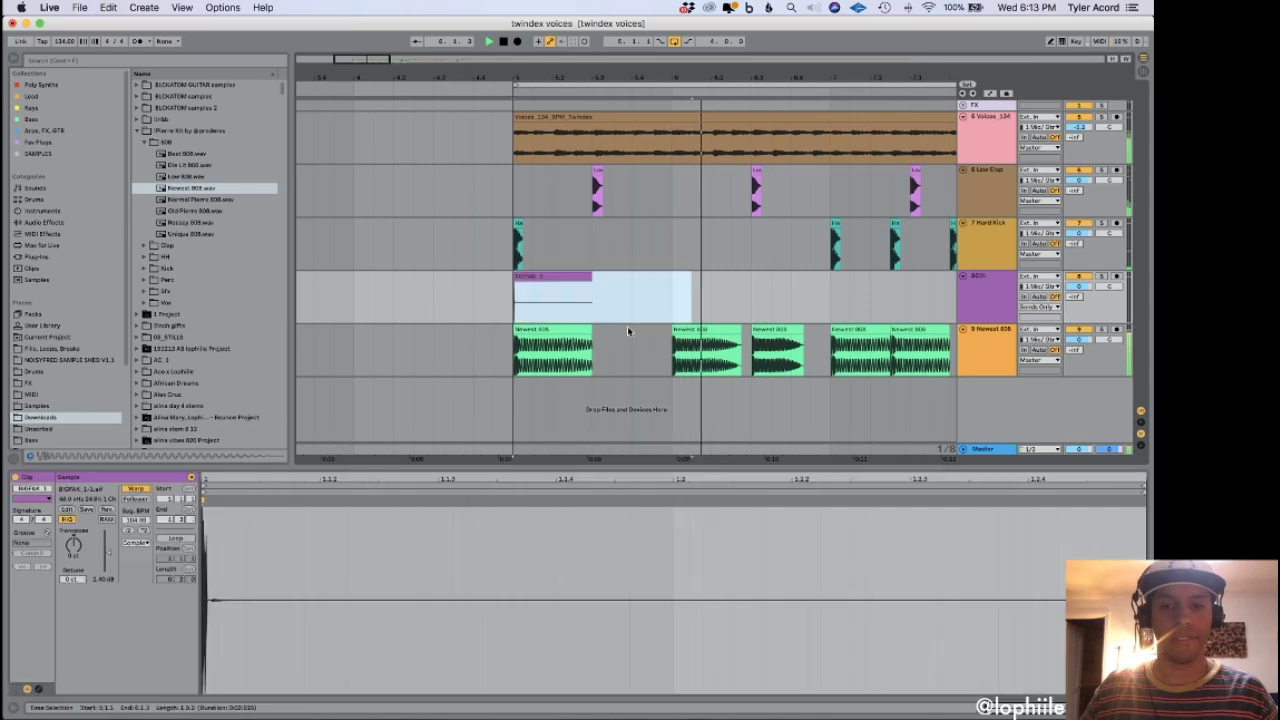
# Paste the trigger clip under the bar 7 kicks at 7.1.1, 7.2.3 and 7.4.1.
pyautogui.click(615, 307)
pyautogui.press('super+v')
pyautogui.press('super+v')
pyautogui.click(717, 298)
pyautogui.press('super+v')
pyautogui.press('space')
# Paste the trigger clip under each of the four rapid Hard Kick hits starting at 8.3.1.
pyautogui.hscroll(5, 753, 307)
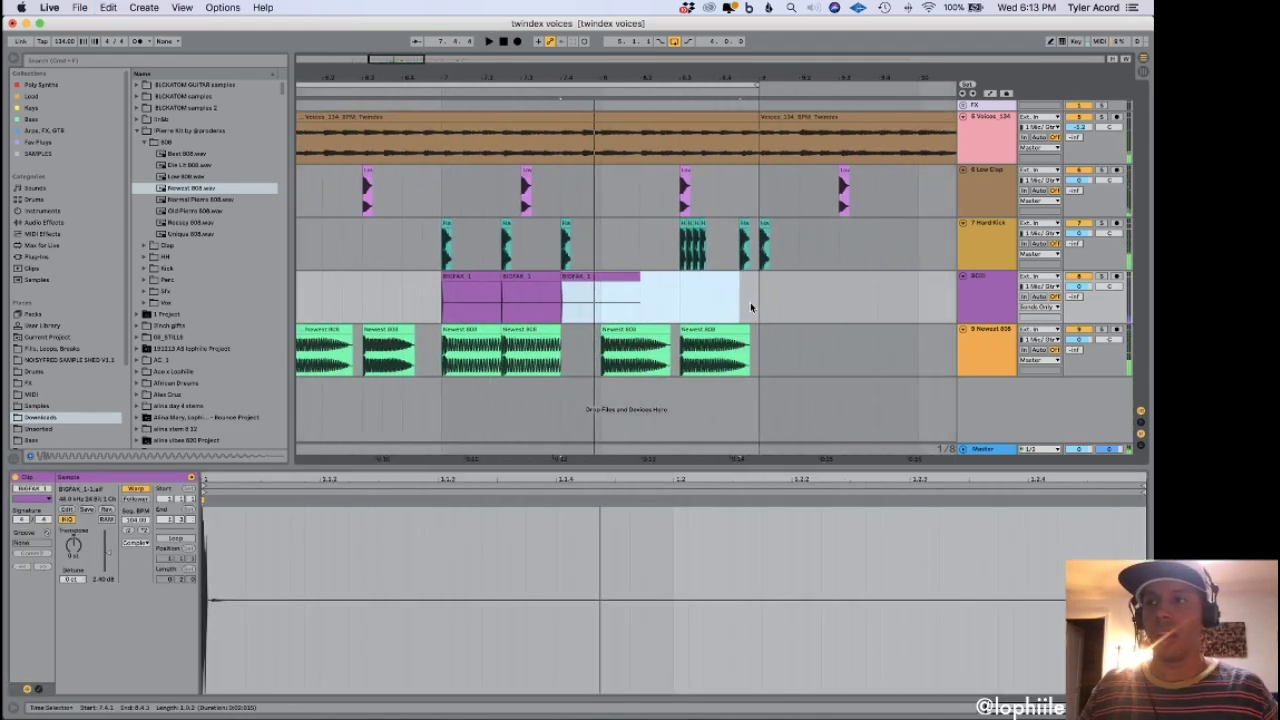
pyautogui.click(686, 297)
pyautogui.press('super+v')
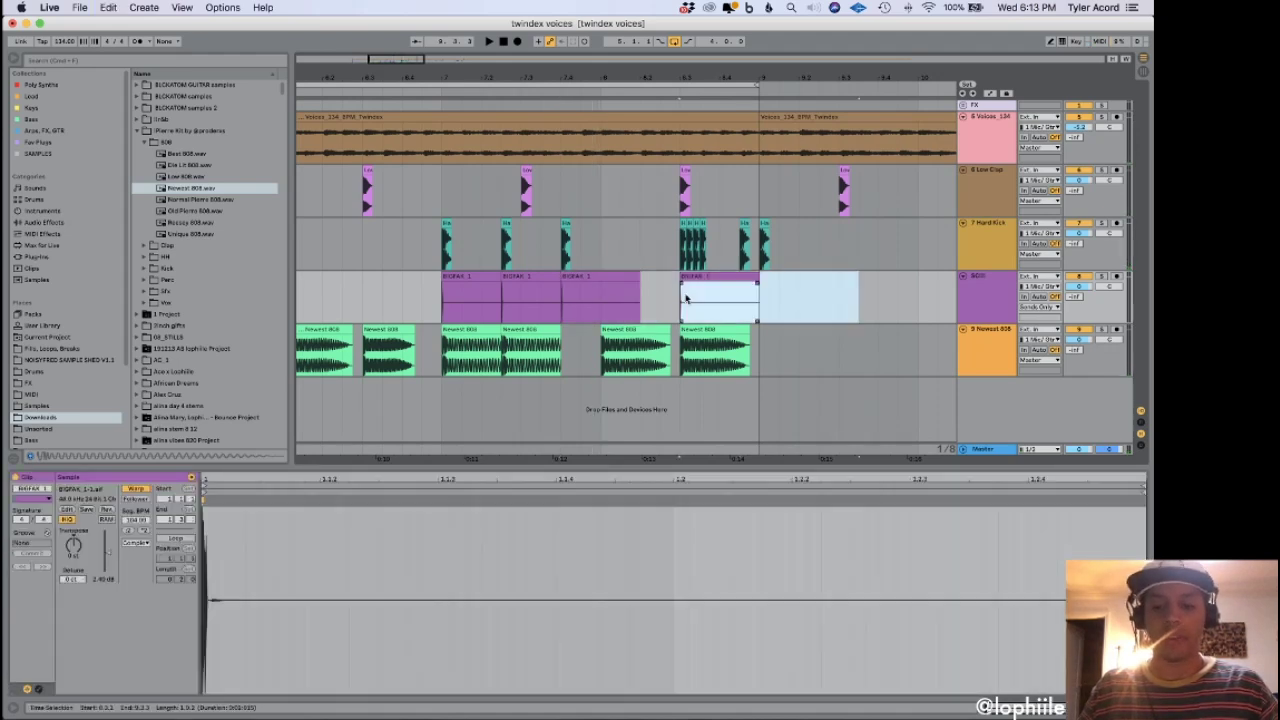
pyautogui.press('+')
pyautogui.click(563, 308)
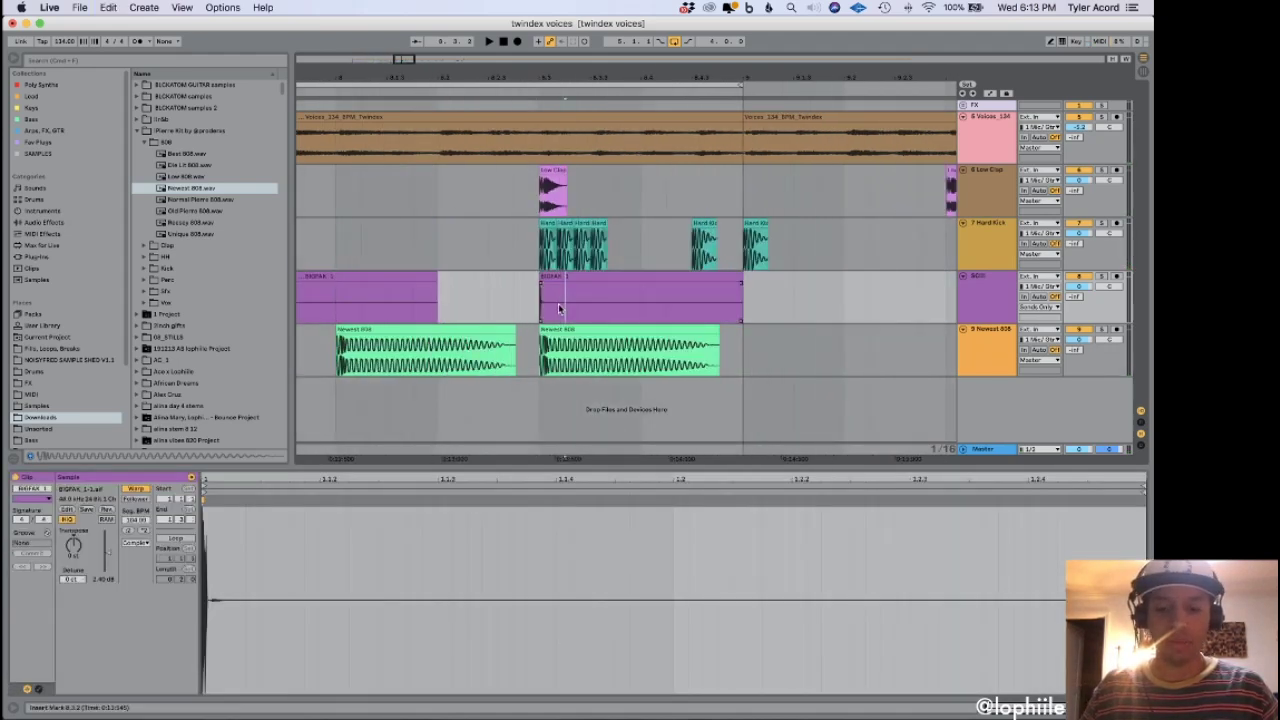
pyautogui.press('+')
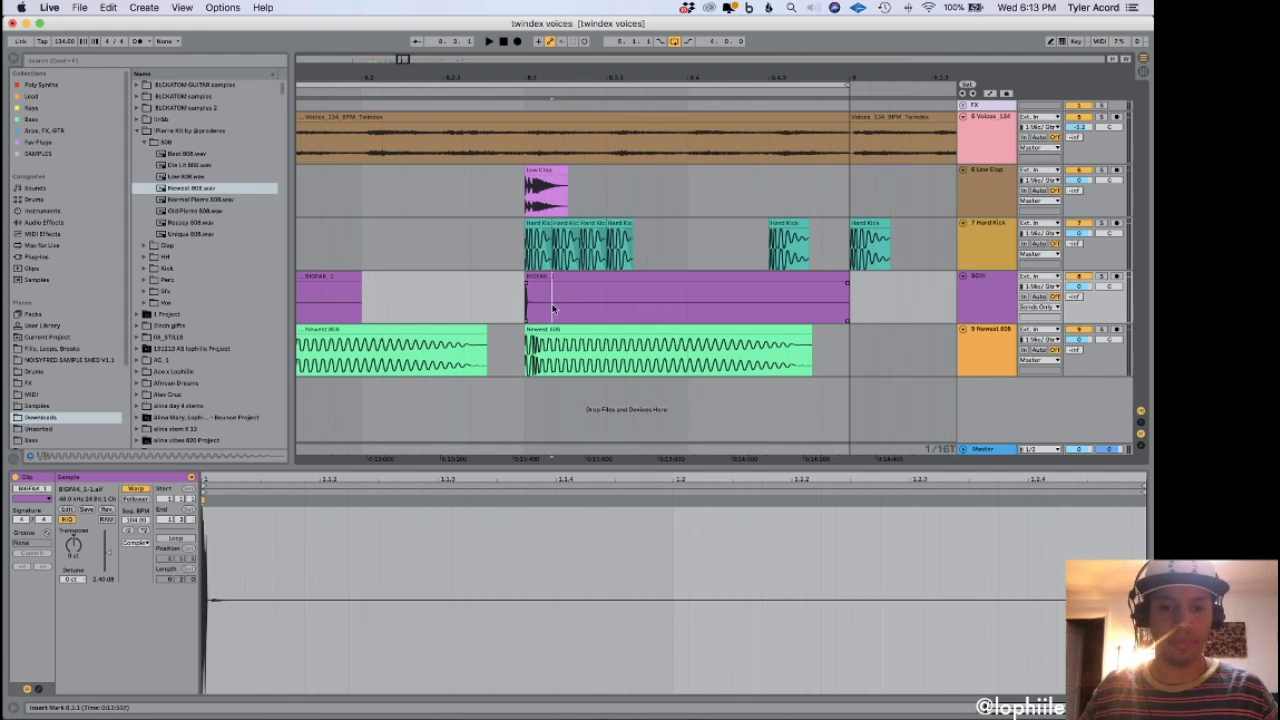
pyautogui.press('super+v')
pyautogui.click(581, 305)
pyautogui.press('super+v')
pyautogui.click(610, 305)
pyautogui.press('super+v')
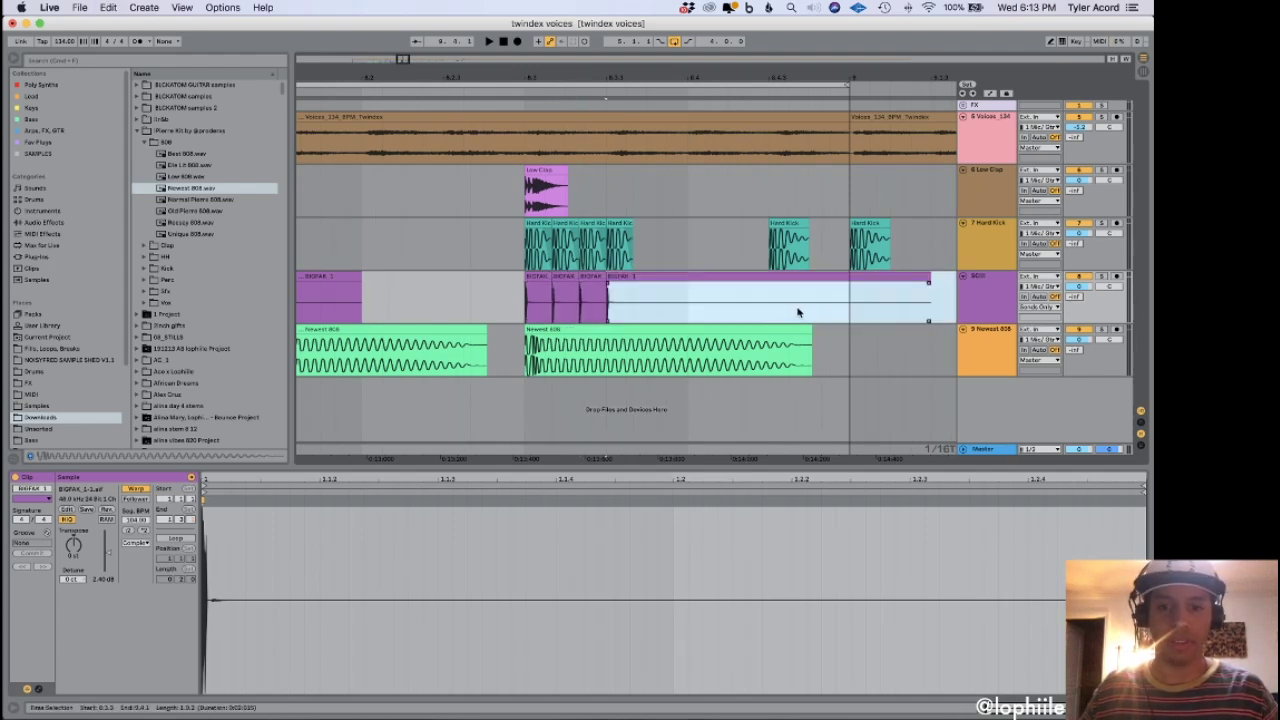
# Paste the trigger clip under the kick at 8.4.3 and delete the part extending past the start of bar 9.
pyautogui.click(766, 309)
pyautogui.press('super+v')
pyautogui.press('-')
pyautogui.press('-')
pyautogui.press('-')
pyautogui.press('-')
pyautogui.press('-')
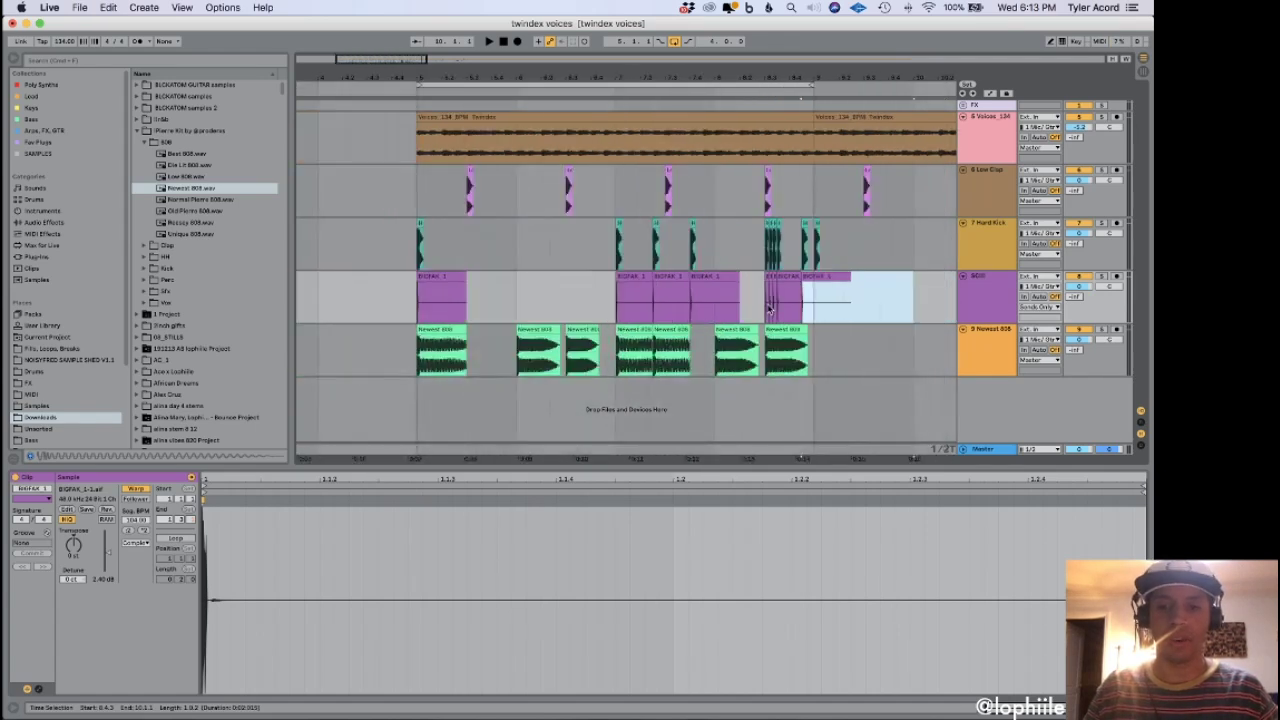
pyautogui.moveTo(858, 316); pyautogui.dragTo(797, 301)
pyautogui.press('Delete')
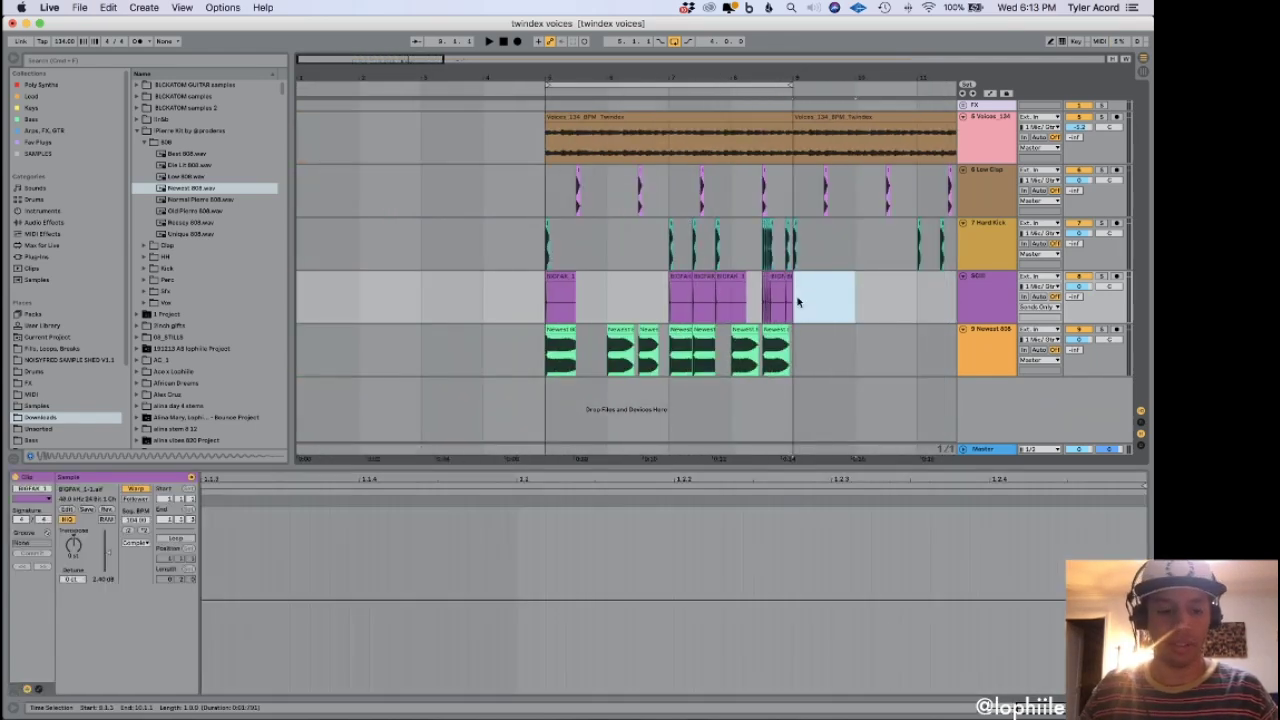
# Load the Live 8 Compressor preset from the Fav Plugs collection onto the Newest 808 track.
pyautogui.click(523, 305)
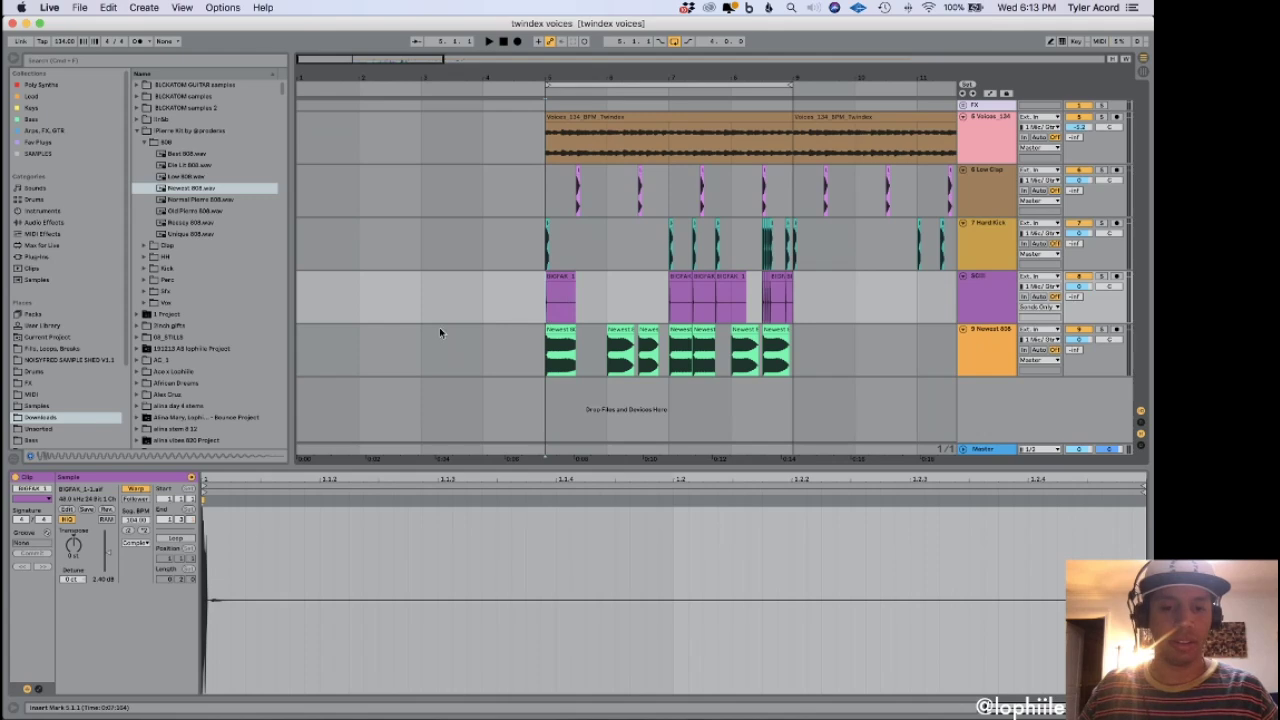
pyautogui.hotkey('shift', 'Tab')
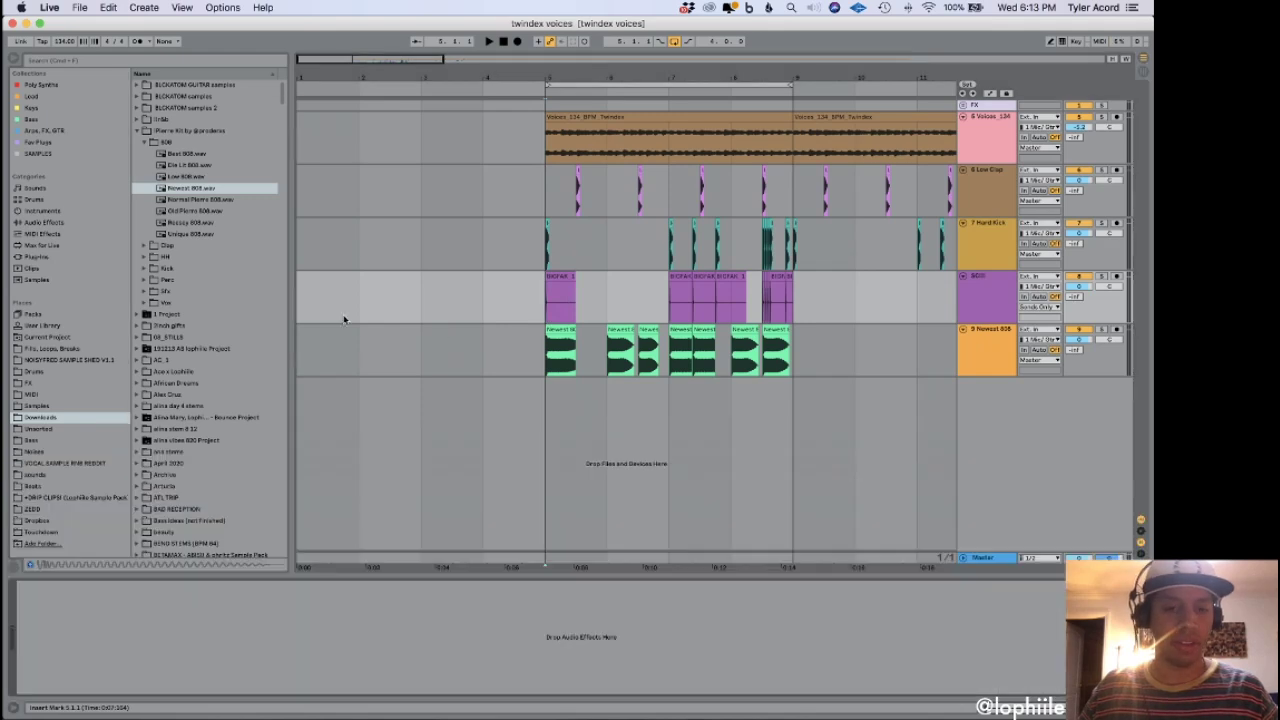
pyautogui.click(549, 362)
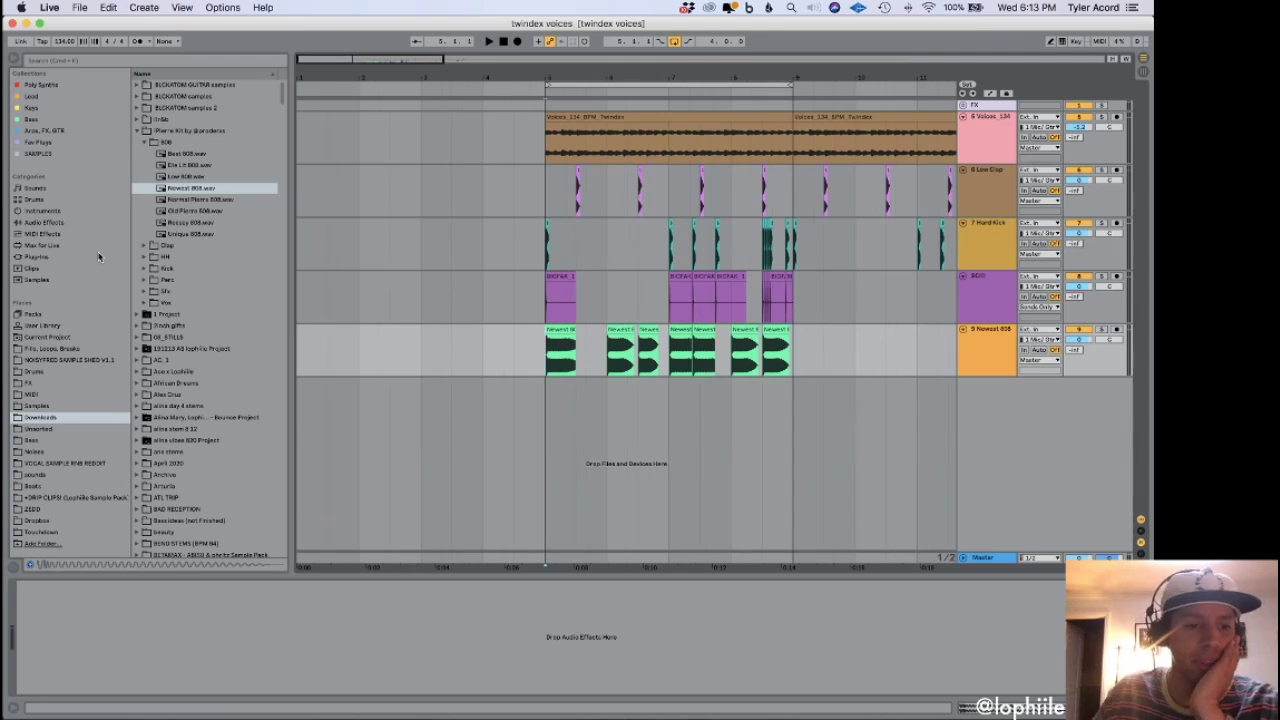
pyautogui.click(44, 222)
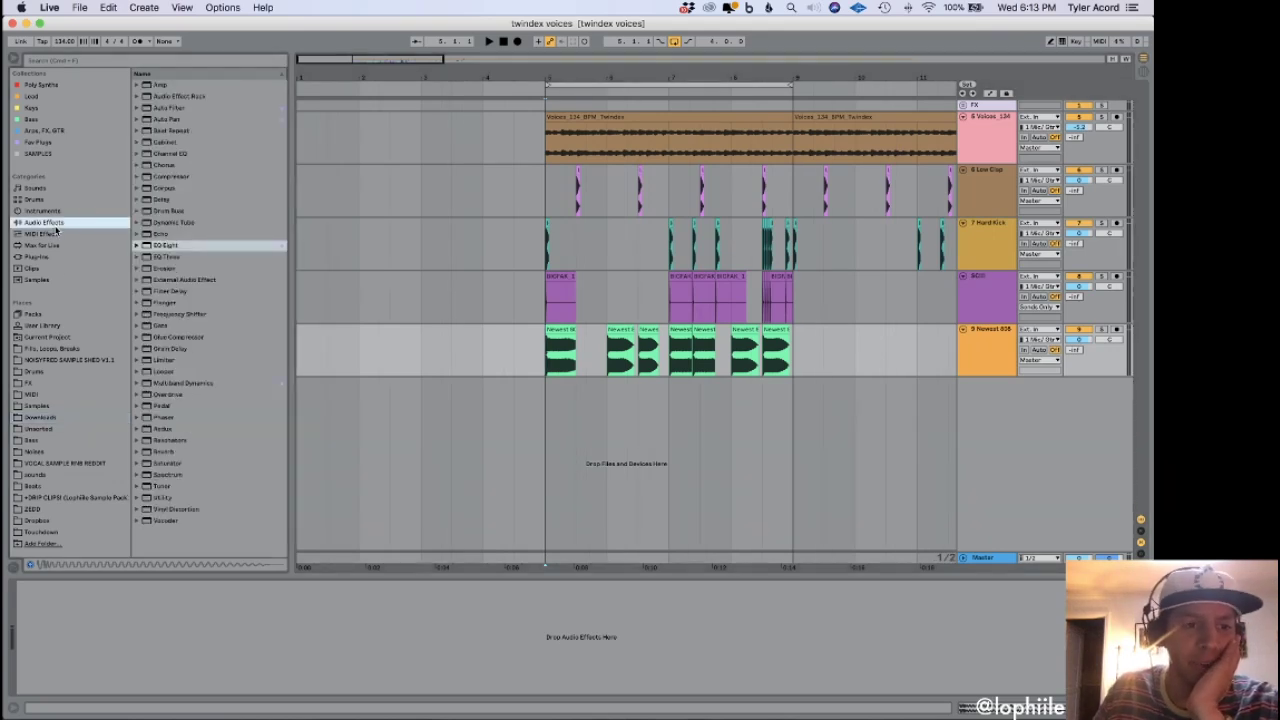
pyautogui.click(80, 143)
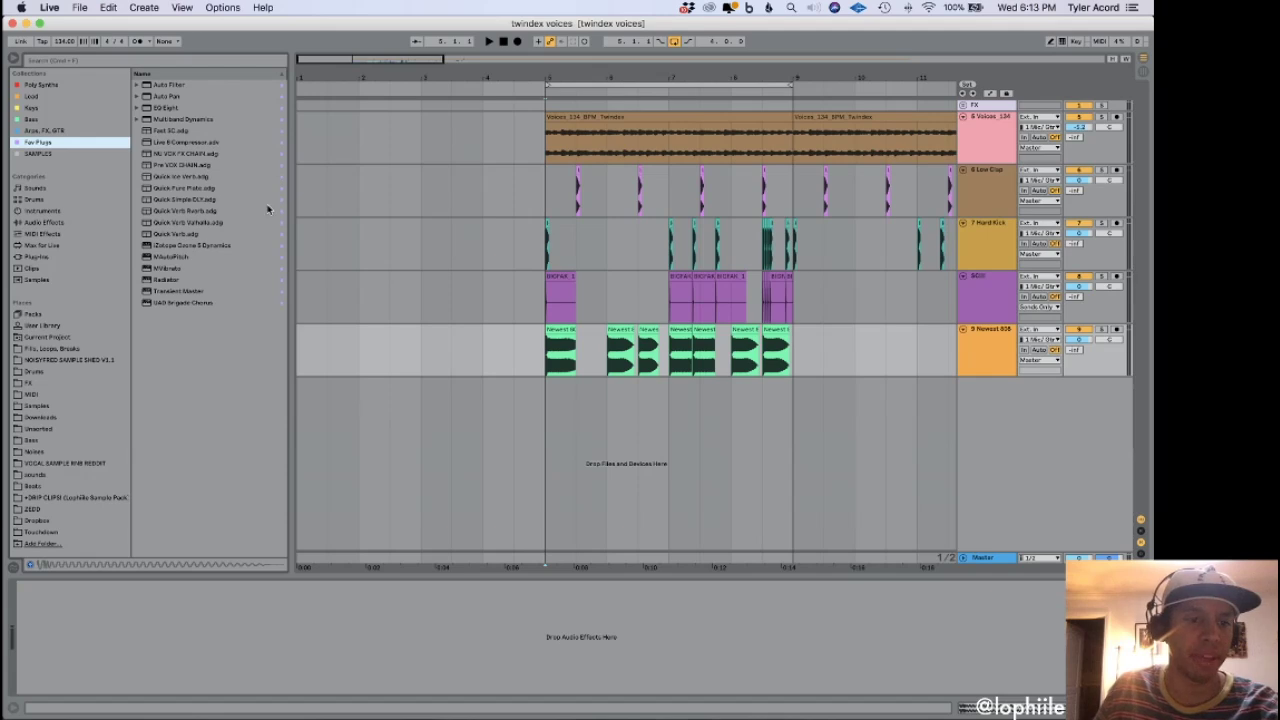
pyautogui.click(205, 145)
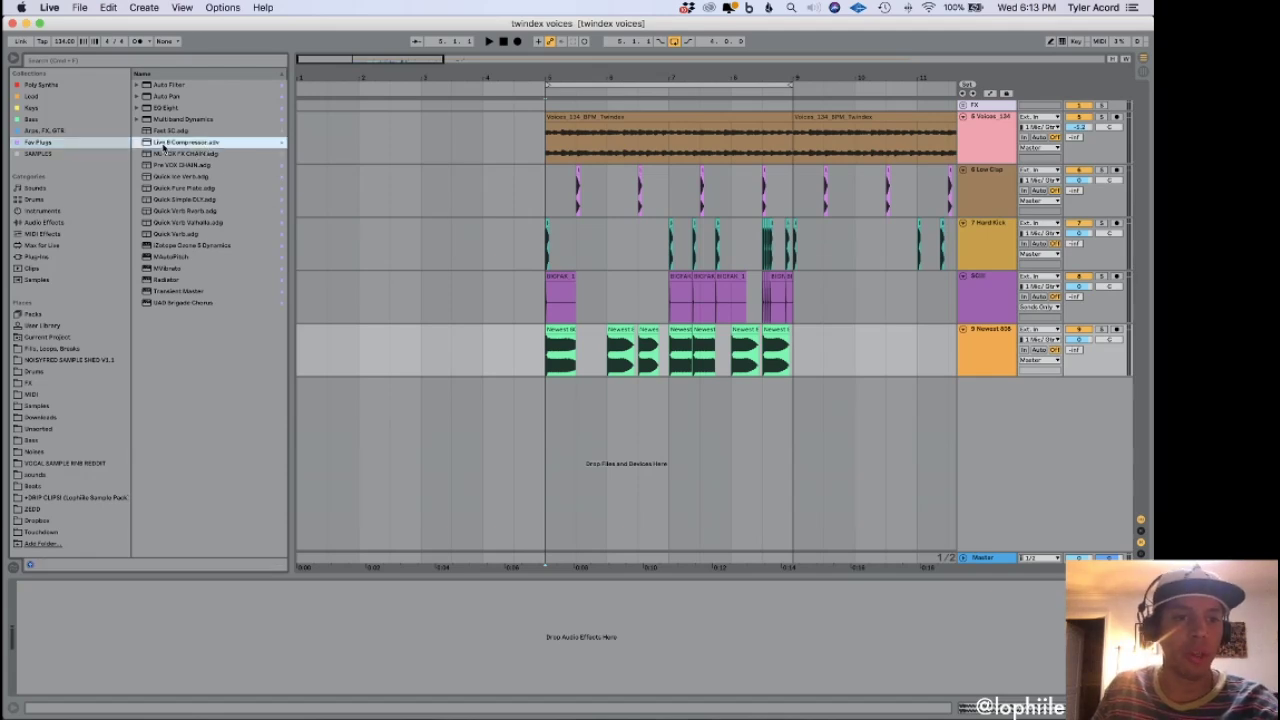
pyautogui.moveTo(688, 362); pyautogui.dragTo(690, 364)
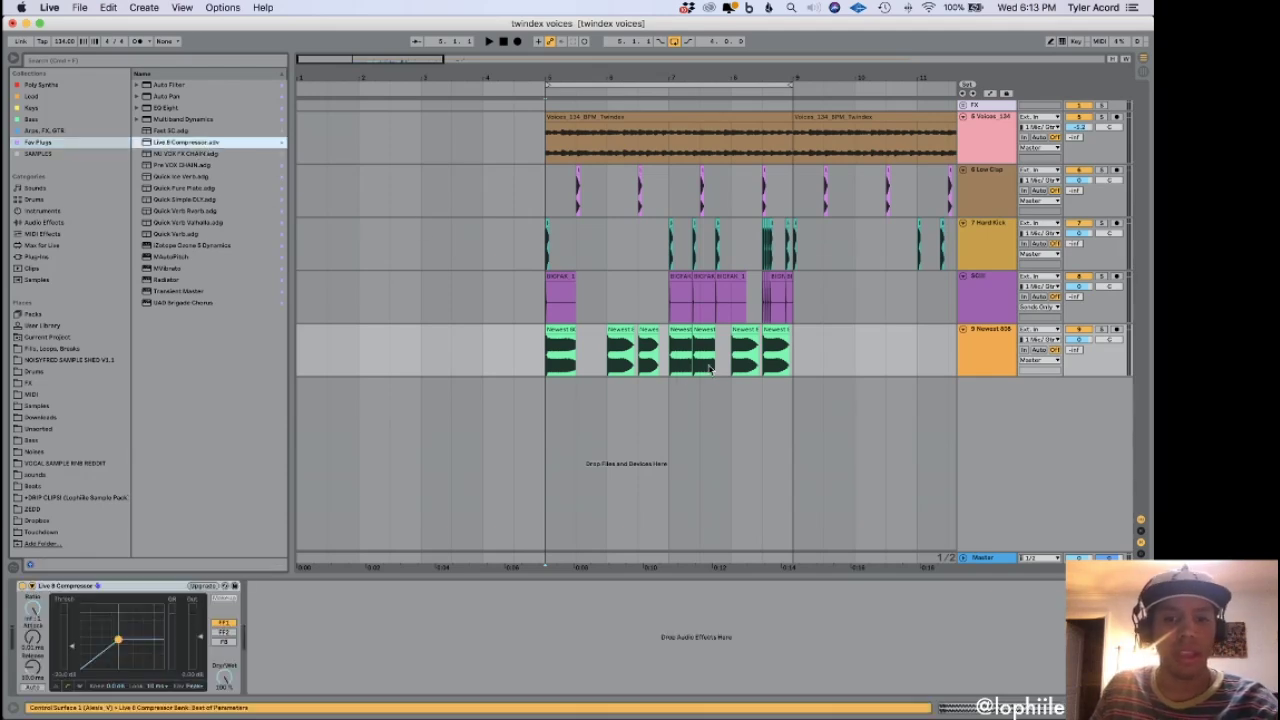
# Expand the compressor's sidechain settings and open its list of audio sources.
pyautogui.click(22, 588)
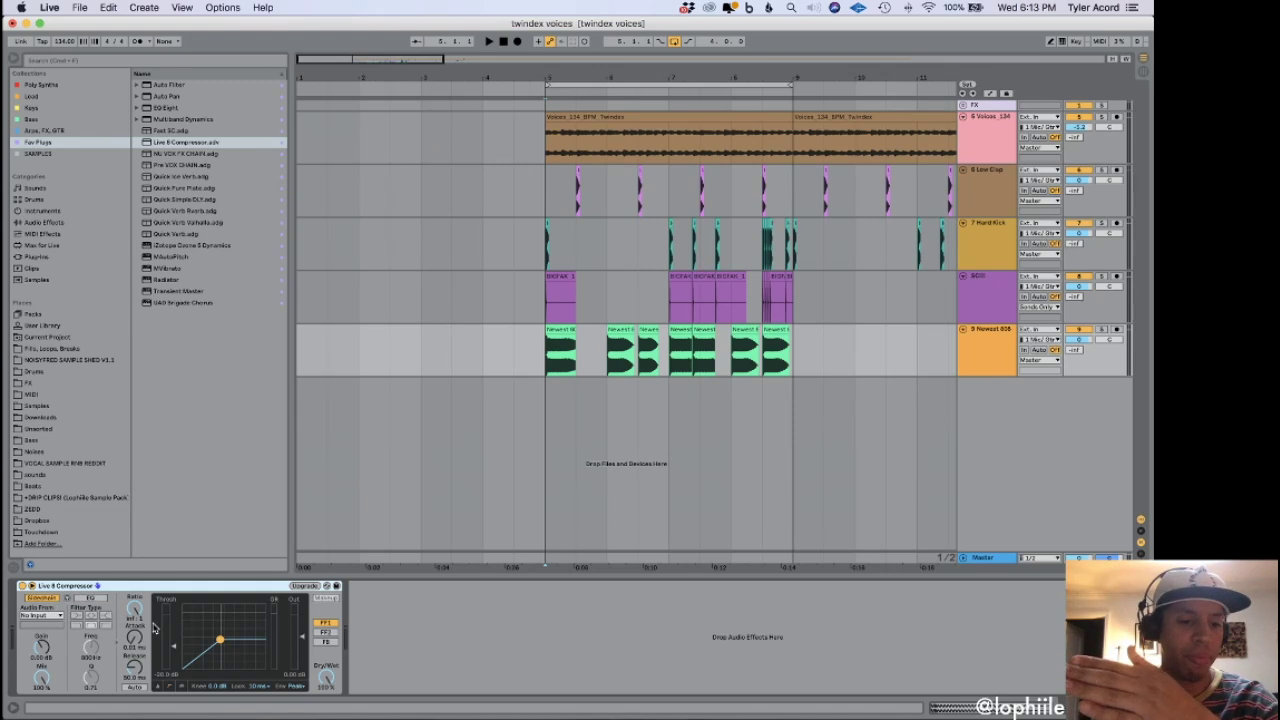
pyautogui.click(58, 616)
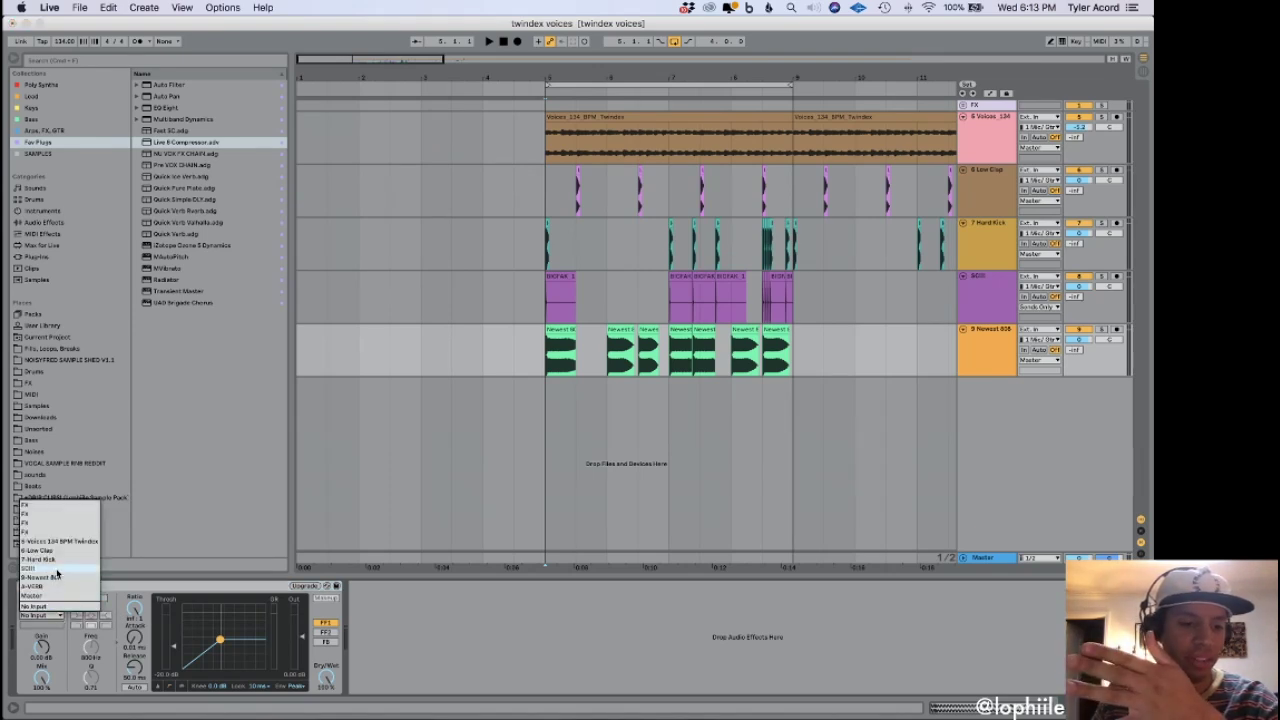
# Set the compressor's sidechain source to the purple SC track, start playback and lower the release to 27.7 ms.
pyautogui.click(57, 569)
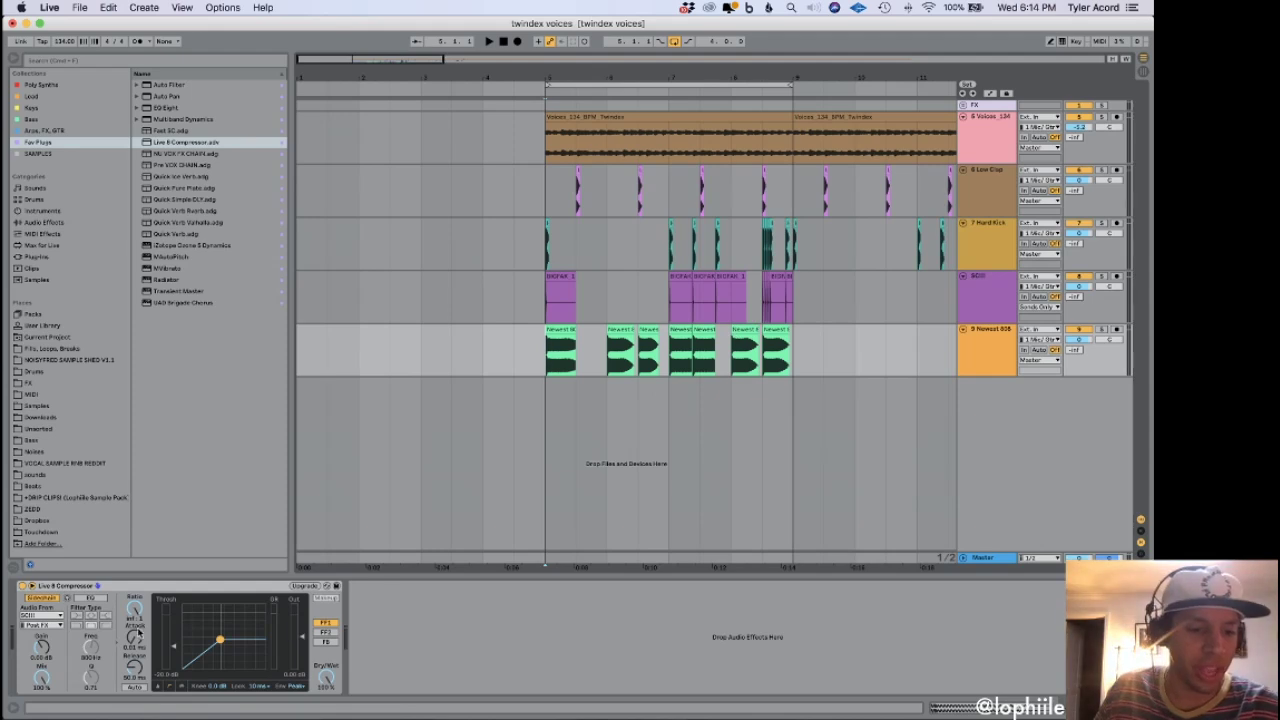
pyautogui.press('space')
pyautogui.moveTo(135, 662); pyautogui.dragTo(135, 669)
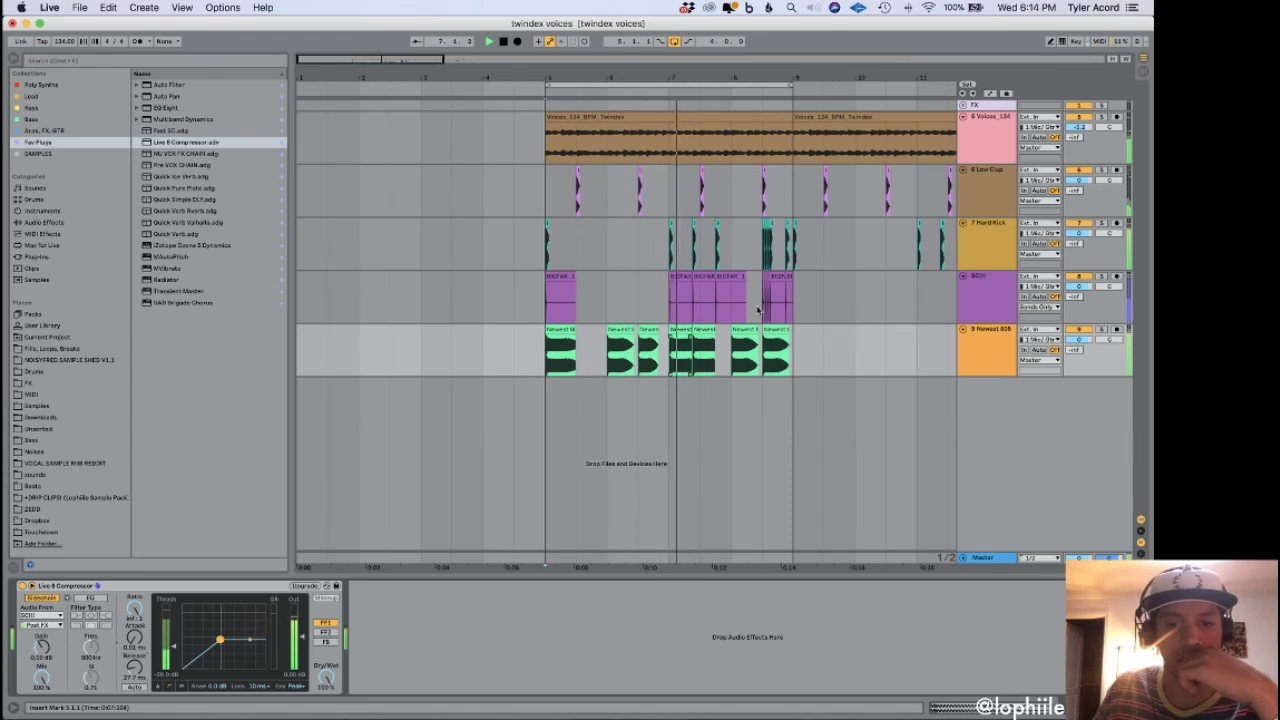
# Copy a two-sixteenth slice from the start of the 808 clip at 6.3 and paste it just before bar 7.
pyautogui.click(612, 362)
pyautogui.press('space')
pyautogui.press('space')
pyautogui.press('+')
pyautogui.press('+')
pyautogui.press('+')
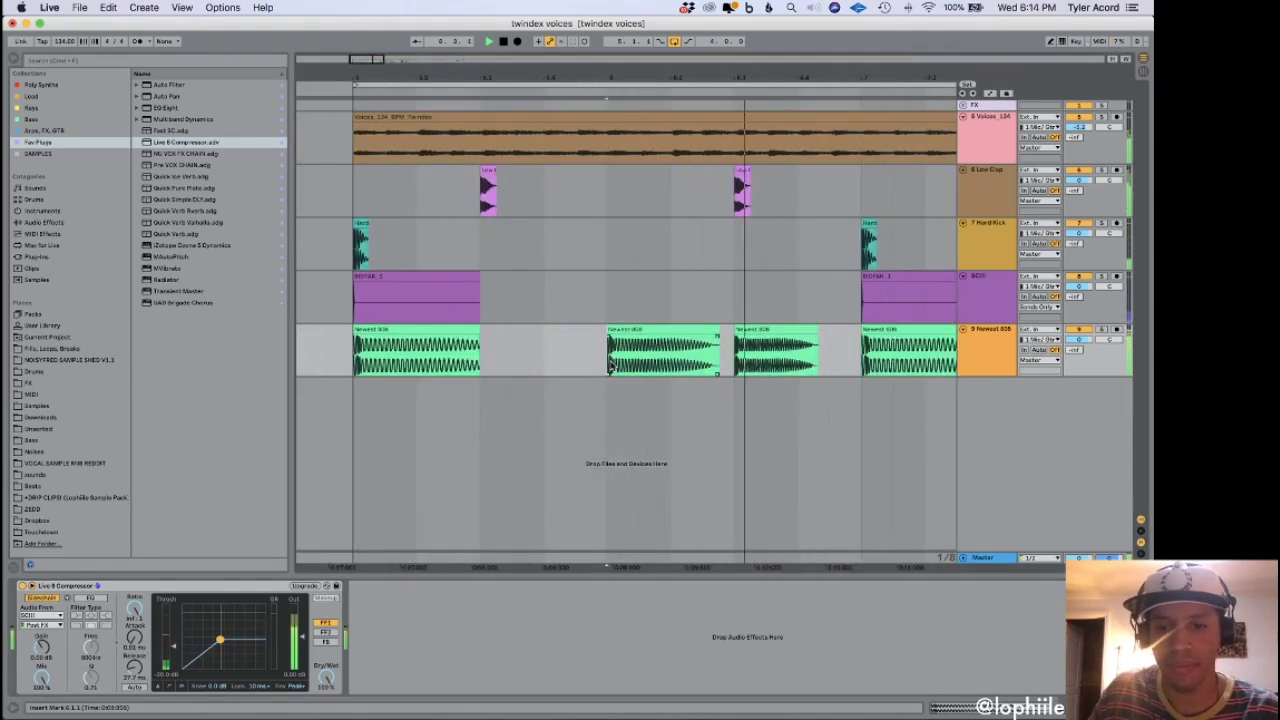
pyautogui.hscroll(1, 940, 350)
pyautogui.hscroll(3, 940, 350)
pyautogui.press('space')
pyautogui.moveTo(498, 362); pyautogui.dragTo(526, 363)
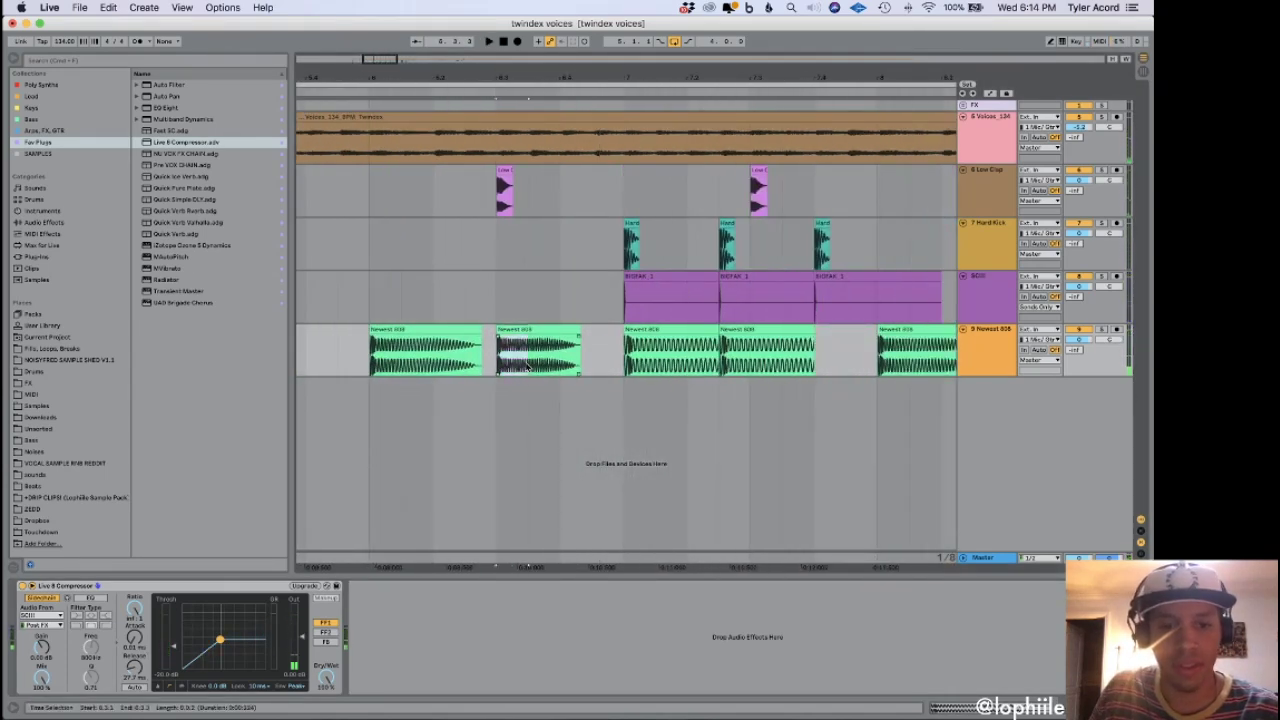
pyautogui.click(591, 362)
pyautogui.press('super+v')
pyautogui.press('space')
pyautogui.press('space')
# Transpose the pasted 808 slice before bar 7 by ear while auditioning it from bar 6.
pyautogui.doubleClick(604, 325)
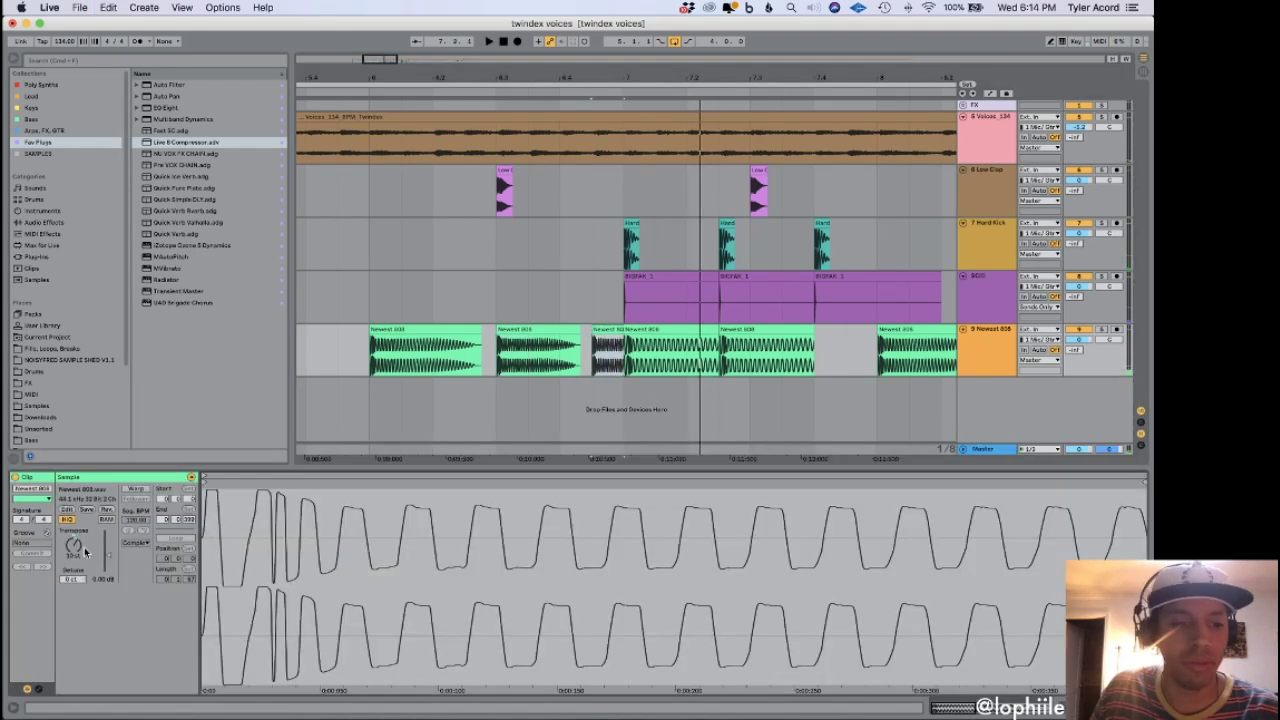
pyautogui.moveTo(82, 552); pyautogui.dragTo(82, 510)
pyautogui.press('space')
pyautogui.press('space')
pyautogui.press('space')
pyautogui.press('space')
pyautogui.press('space')
pyautogui.press('space')
pyautogui.press('space')
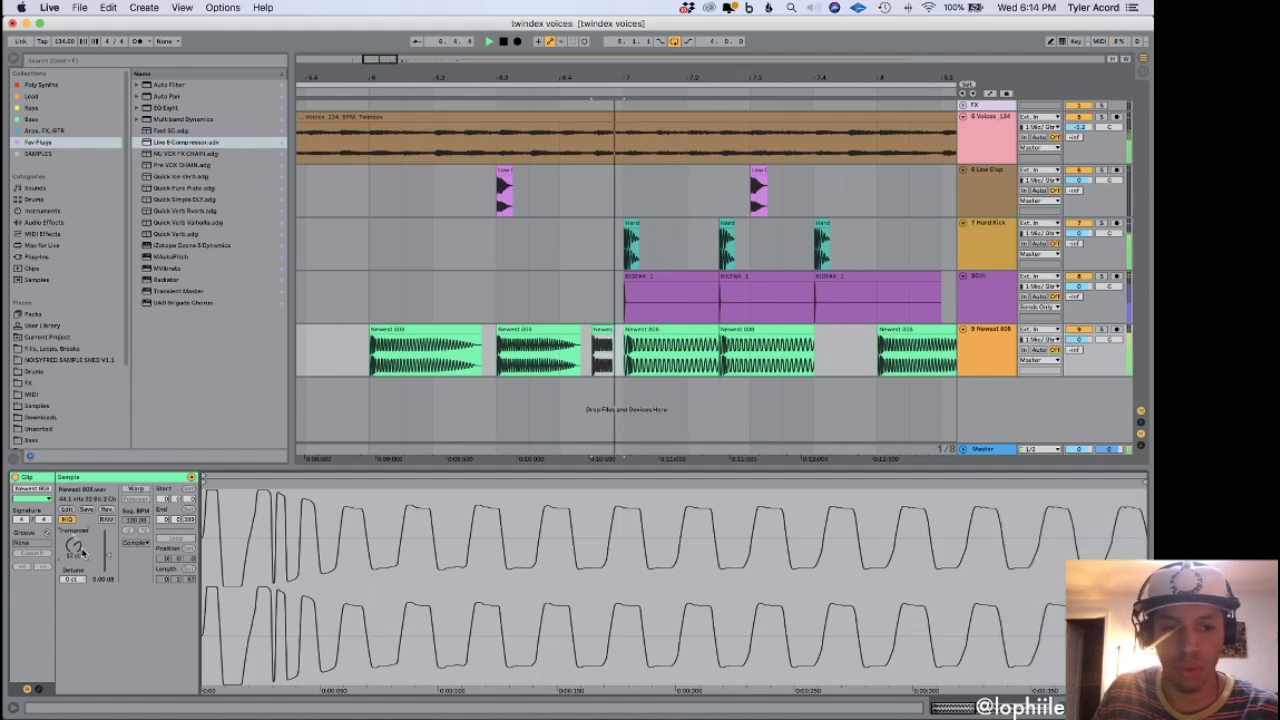
pyautogui.moveTo(82, 552); pyautogui.dragTo(82, 590)
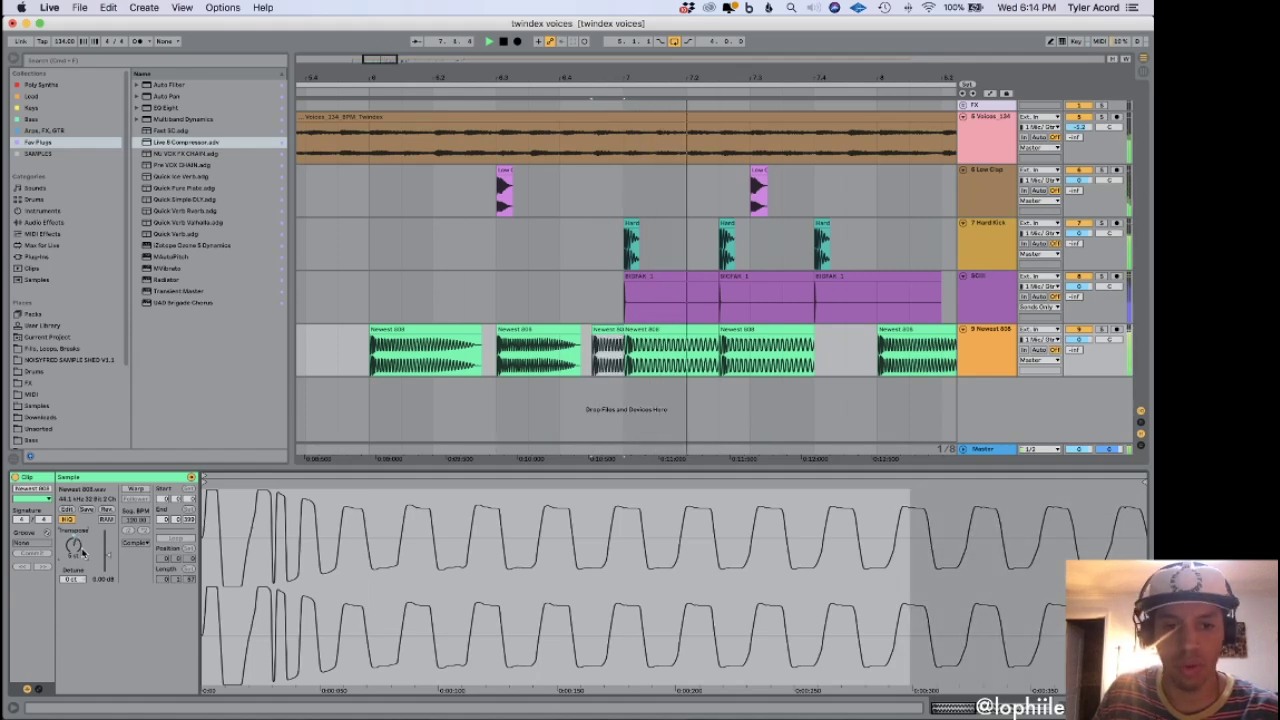
pyautogui.click(370, 363)
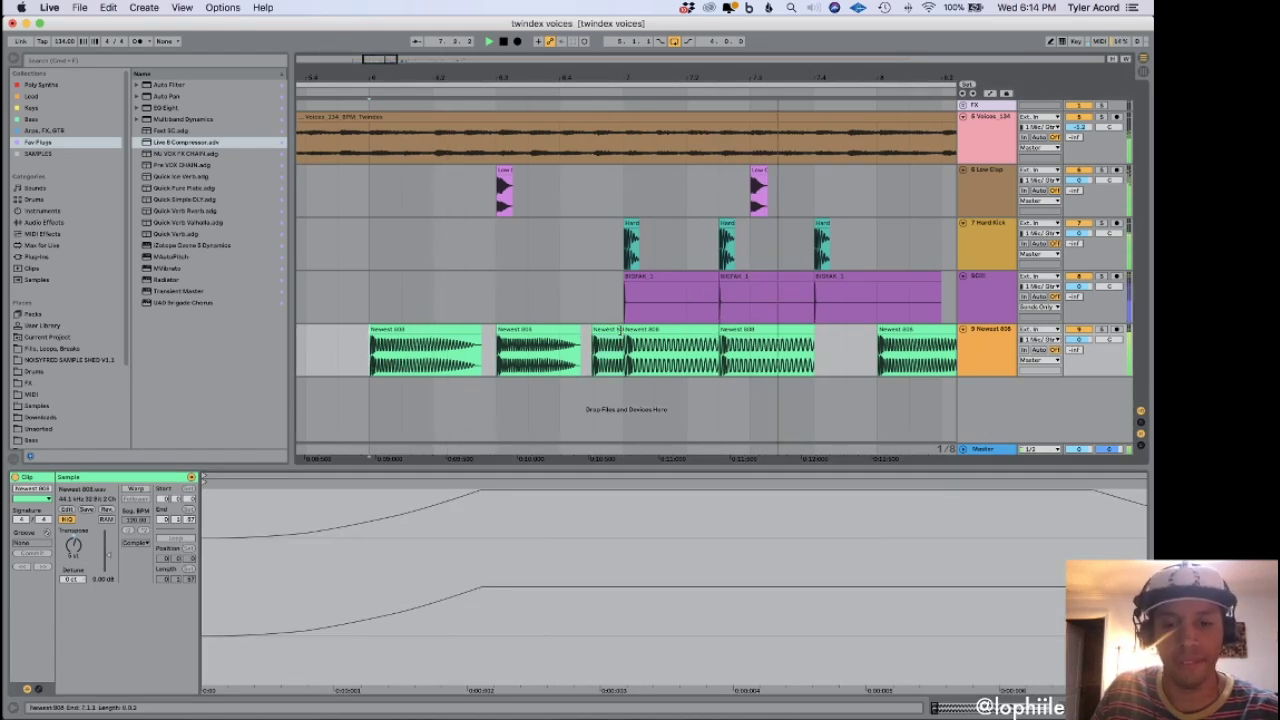
pyautogui.click(612, 355)
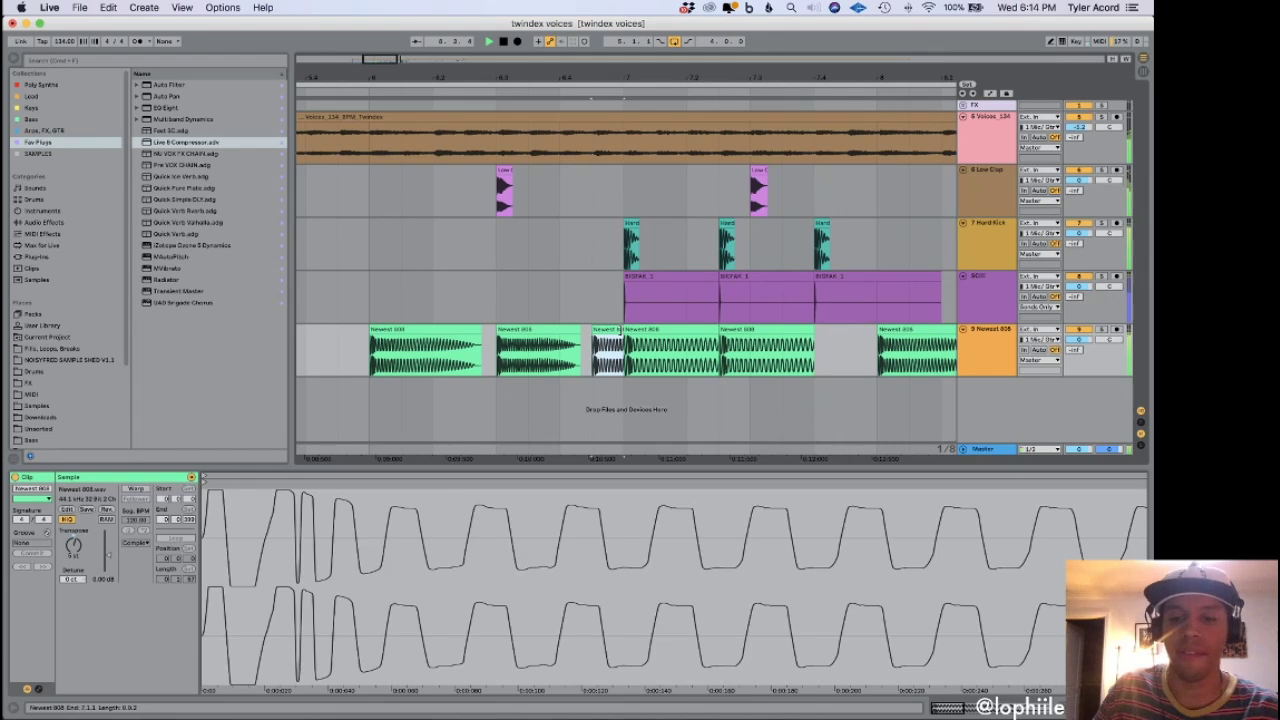
# Lower the volume of the Newest 808 track and select EQ Eight among the favourite plug-ins.
pyautogui.press('-')
pyautogui.press('-')
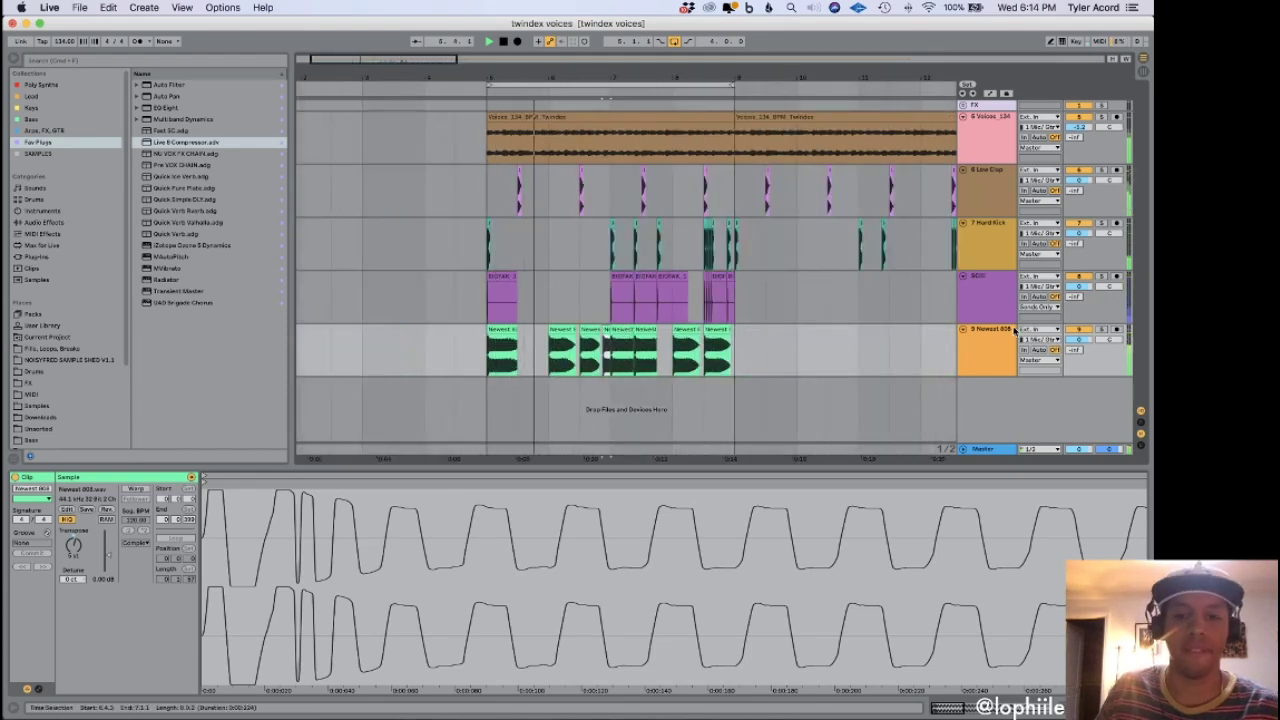
pyautogui.moveTo(1078, 339); pyautogui.dragTo(1078, 368)
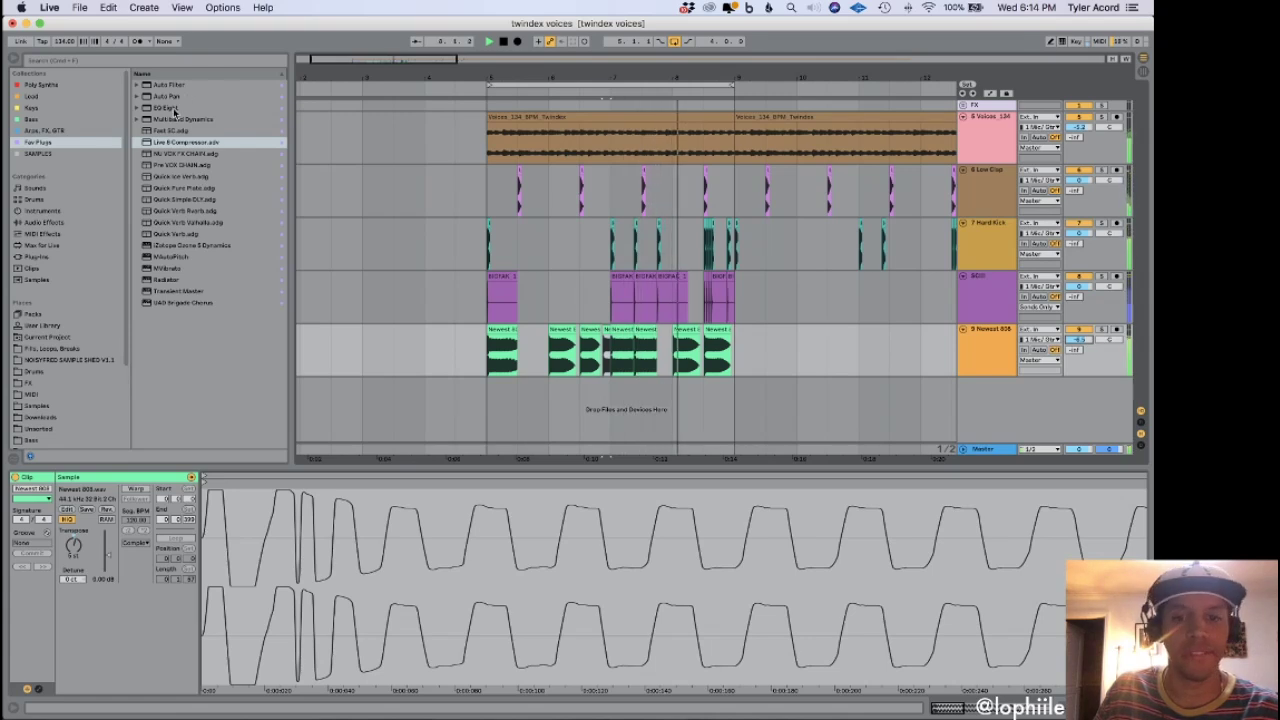
pyautogui.click(174, 109)
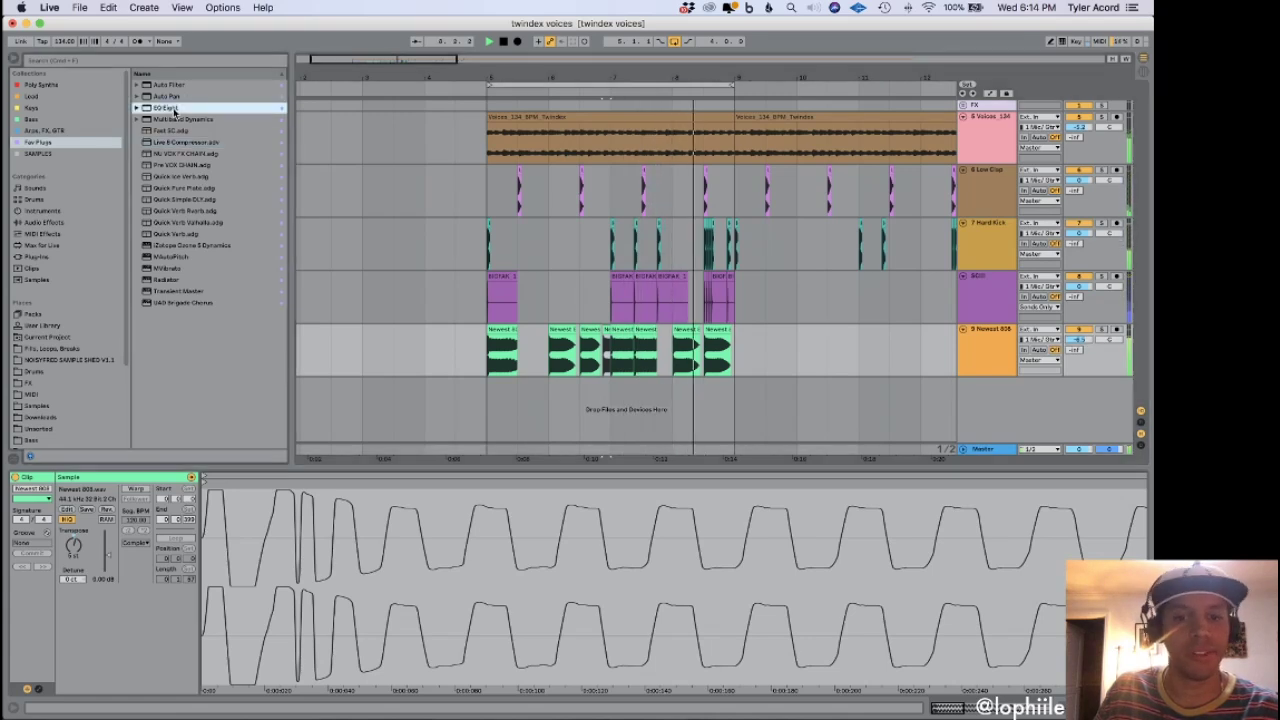
# Try to duplicate the opening slice of the 808 clip at 8.3, from 8.3.1 to 8.3.3.
pyautogui.click(707, 366)
pyautogui.press('+')
pyautogui.press('+')
pyautogui.keyDown('shift'); pyautogui.click(741, 364); pyautogui.keyUp('shift')
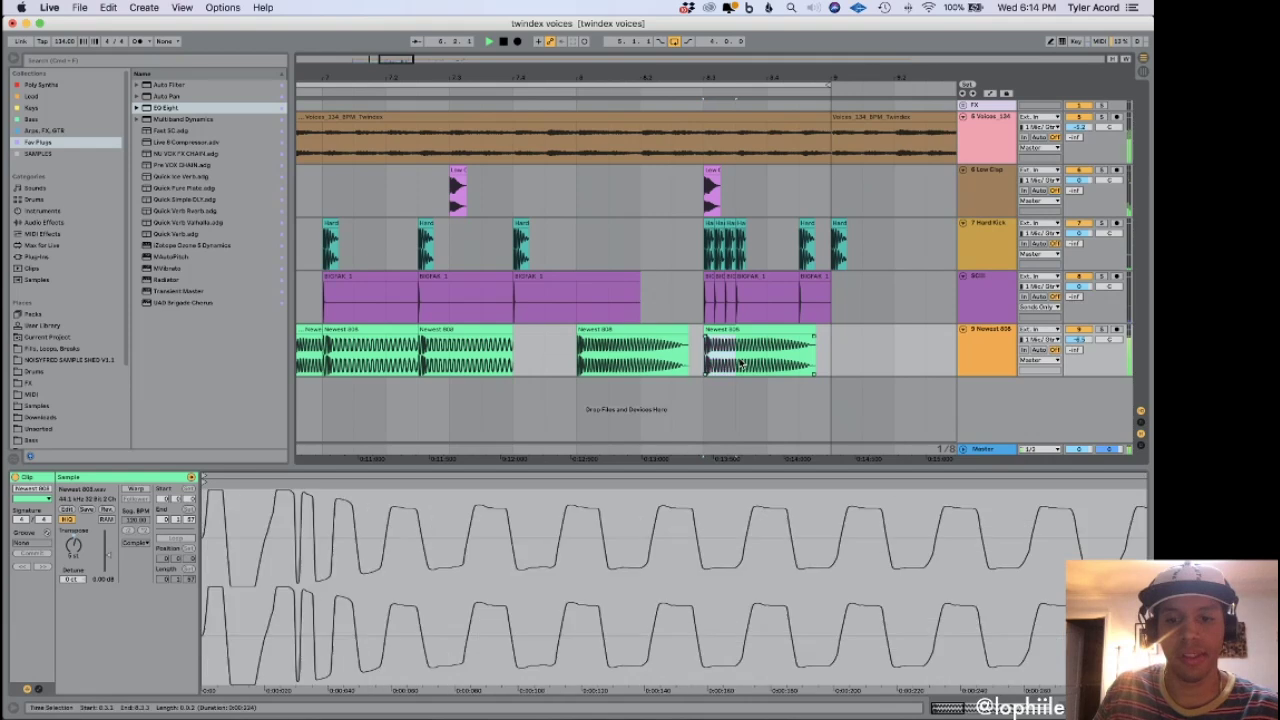
pyautogui.press('super+d')
pyautogui.click(692, 354)
pyautogui.press('space')
pyautogui.press('space')
pyautogui.moveTo(706, 356); pyautogui.dragTo(718, 358)
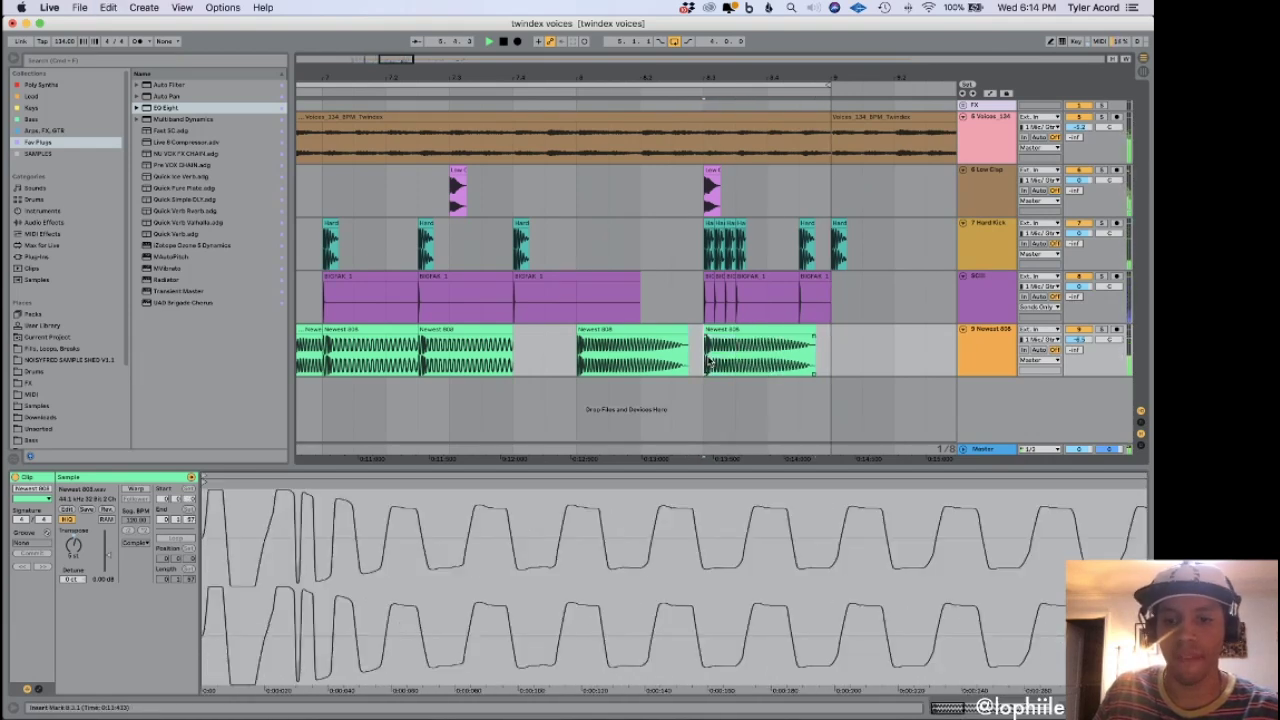
pyautogui.press('-')
pyautogui.press('-')
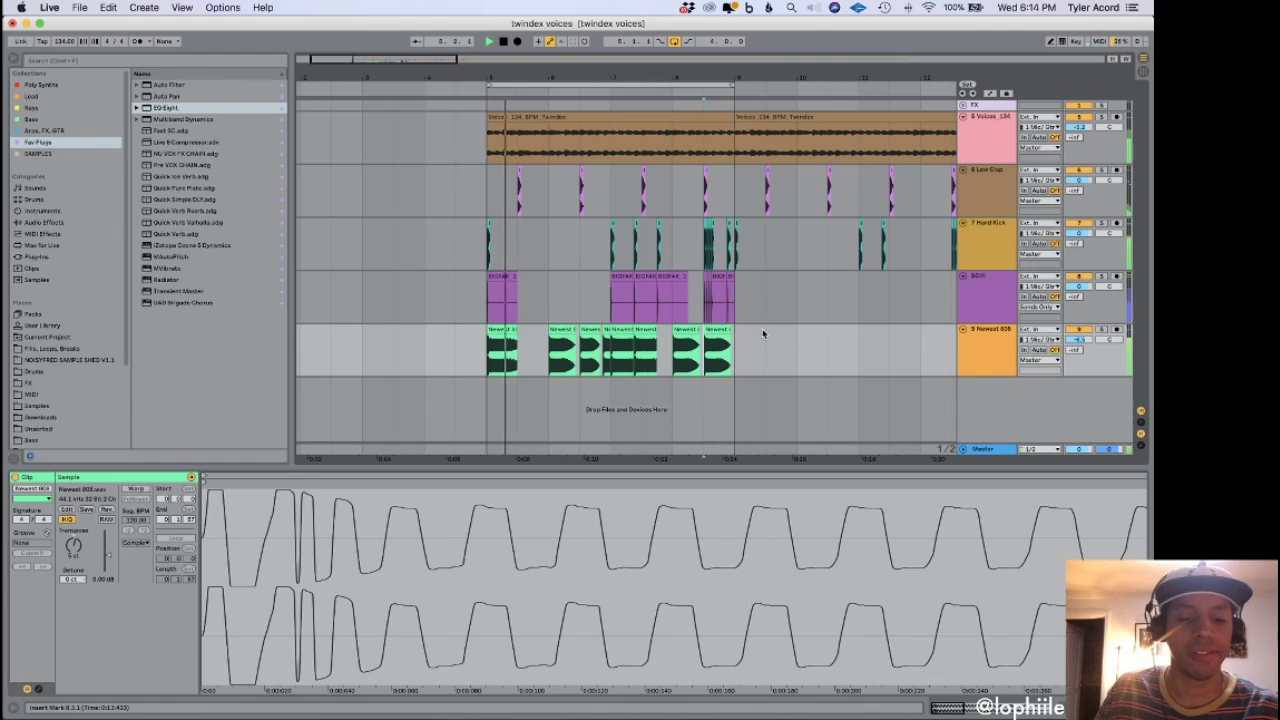
# Add MAutoPitch from the favourite plug-ins to the Voices track and close its window.
pyautogui.click(489, 140)
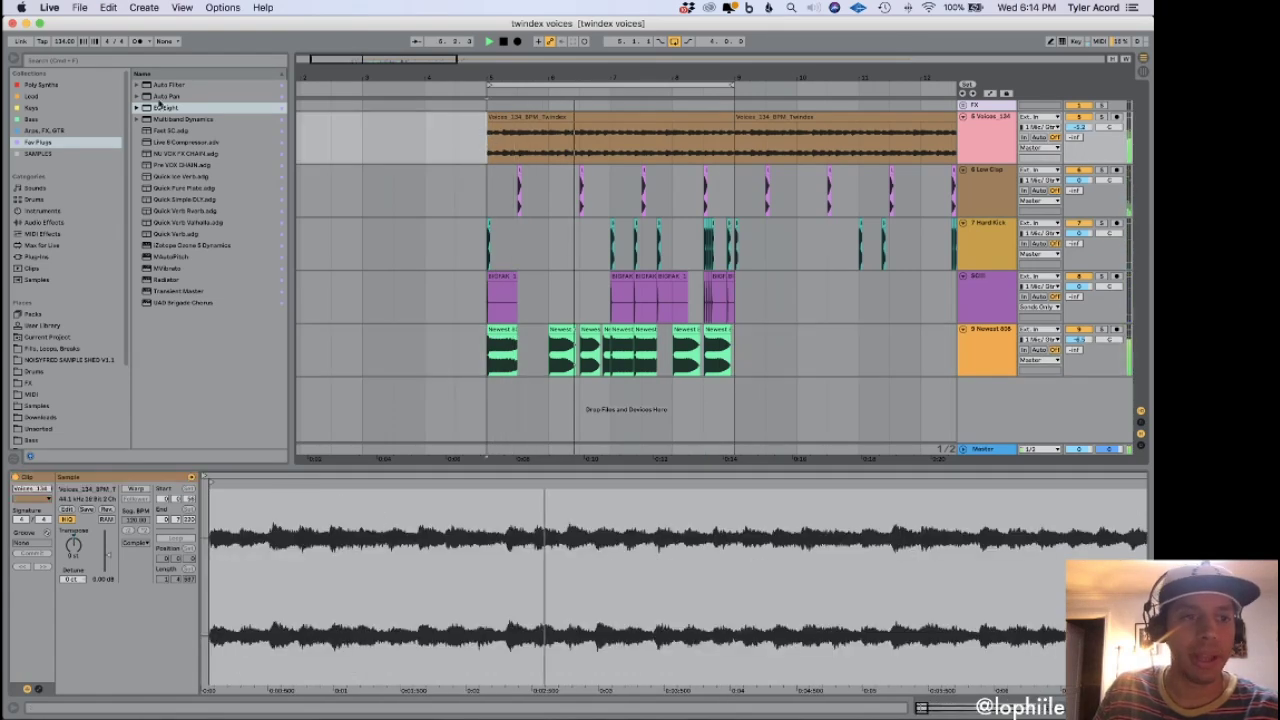
pyautogui.moveTo(199, 257); pyautogui.dragTo(537, 127)
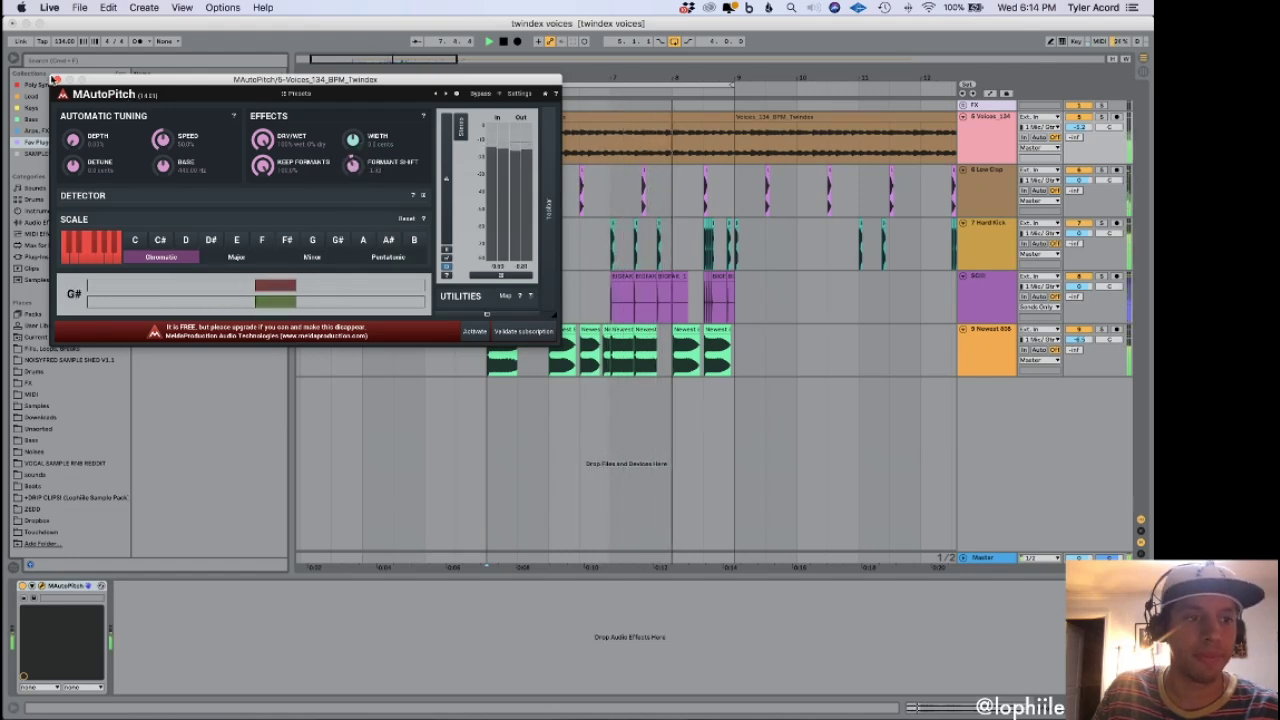
pyautogui.click(57, 79)
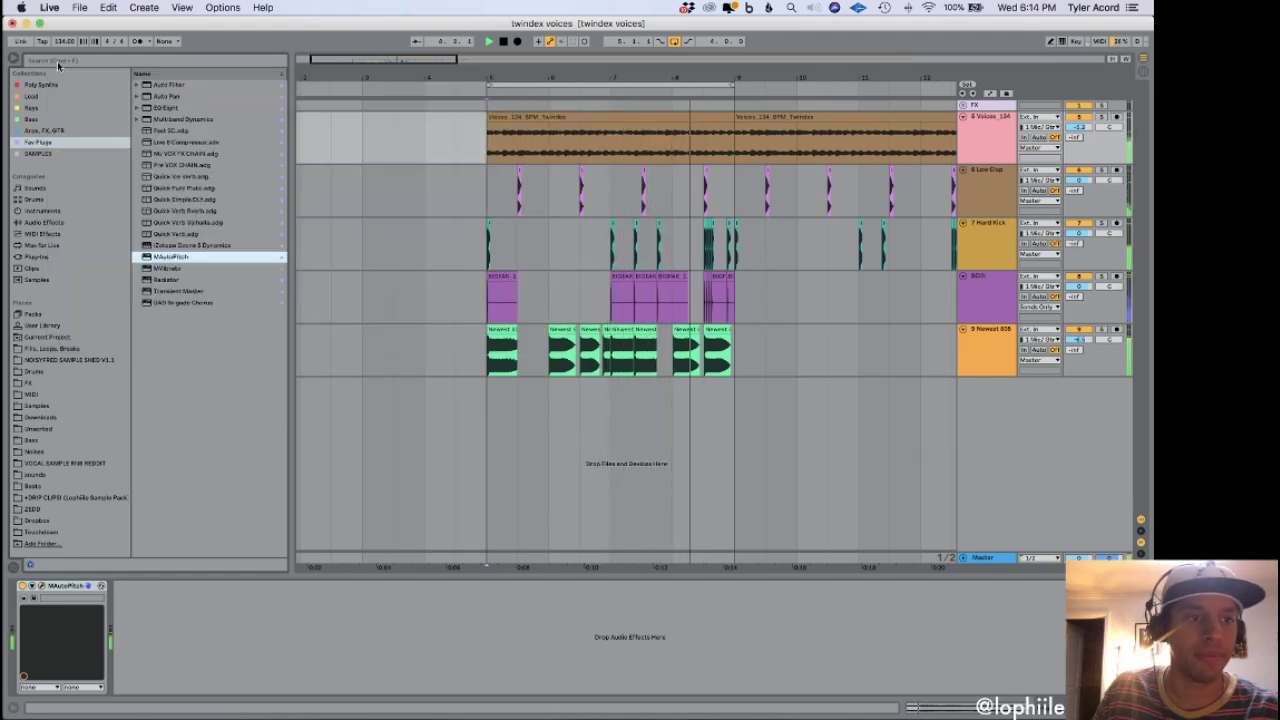
# Turn on warping for the first Voices clip and transpose it down 1 semitone.
pyautogui.click(56, 222)
pyautogui.doubleClick(541, 121)
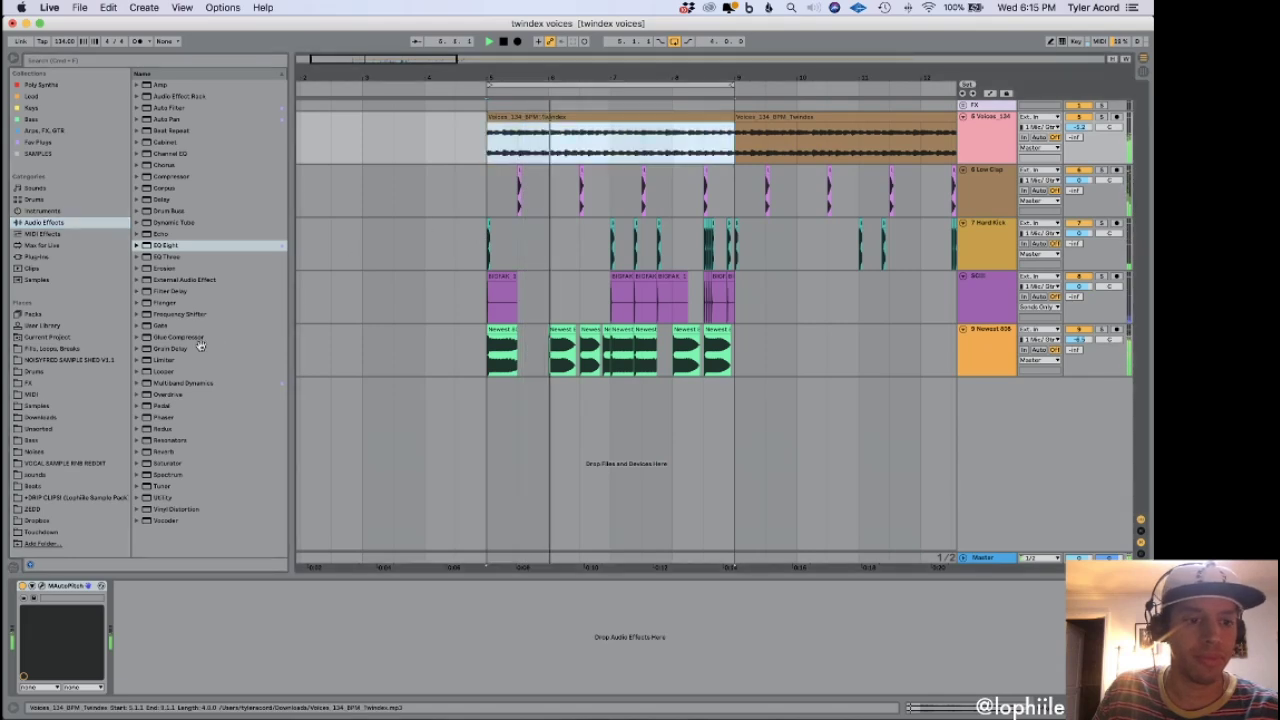
pyautogui.click(135, 489)
pyautogui.click(131, 543)
pyautogui.click(134, 554)
pyautogui.click(129, 571)
pyautogui.click(129, 584)
pyautogui.moveTo(143, 571); pyautogui.dragTo(143, 596)
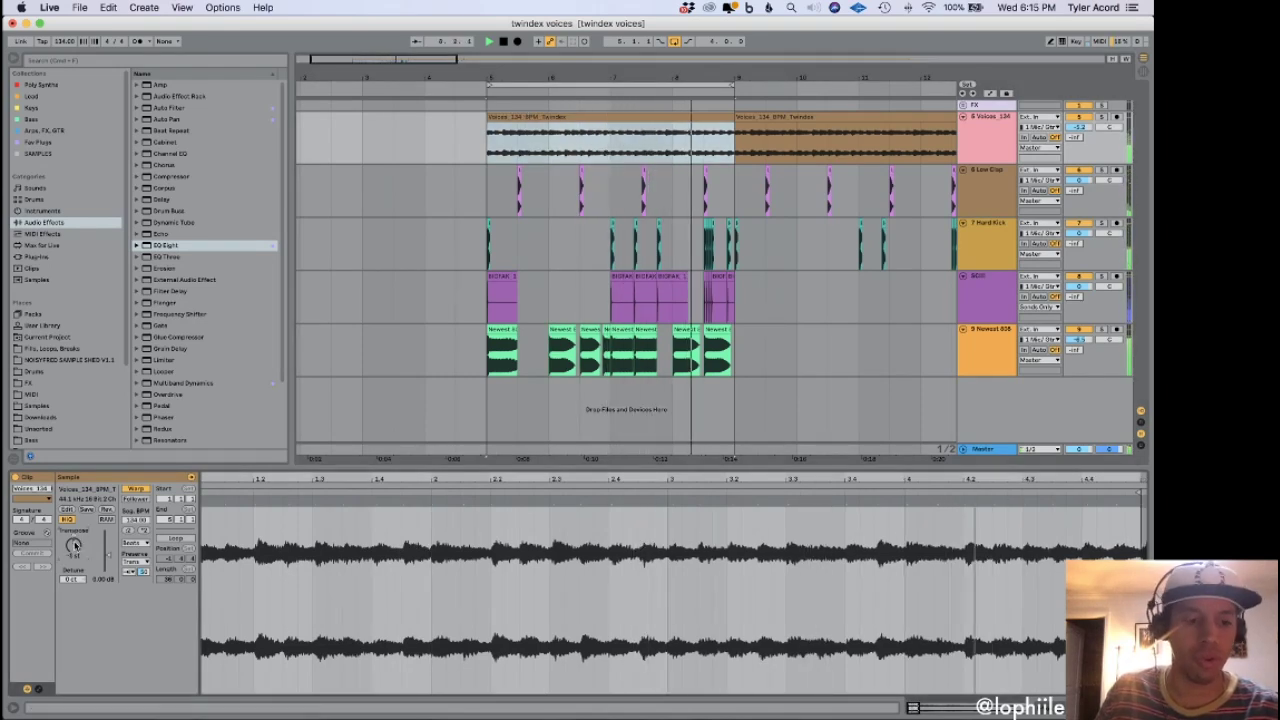
# Lower the transposition of all the 808 clips between bars 5 and 9 together.
pyautogui.moveTo(474, 371); pyautogui.dragTo(795, 340)
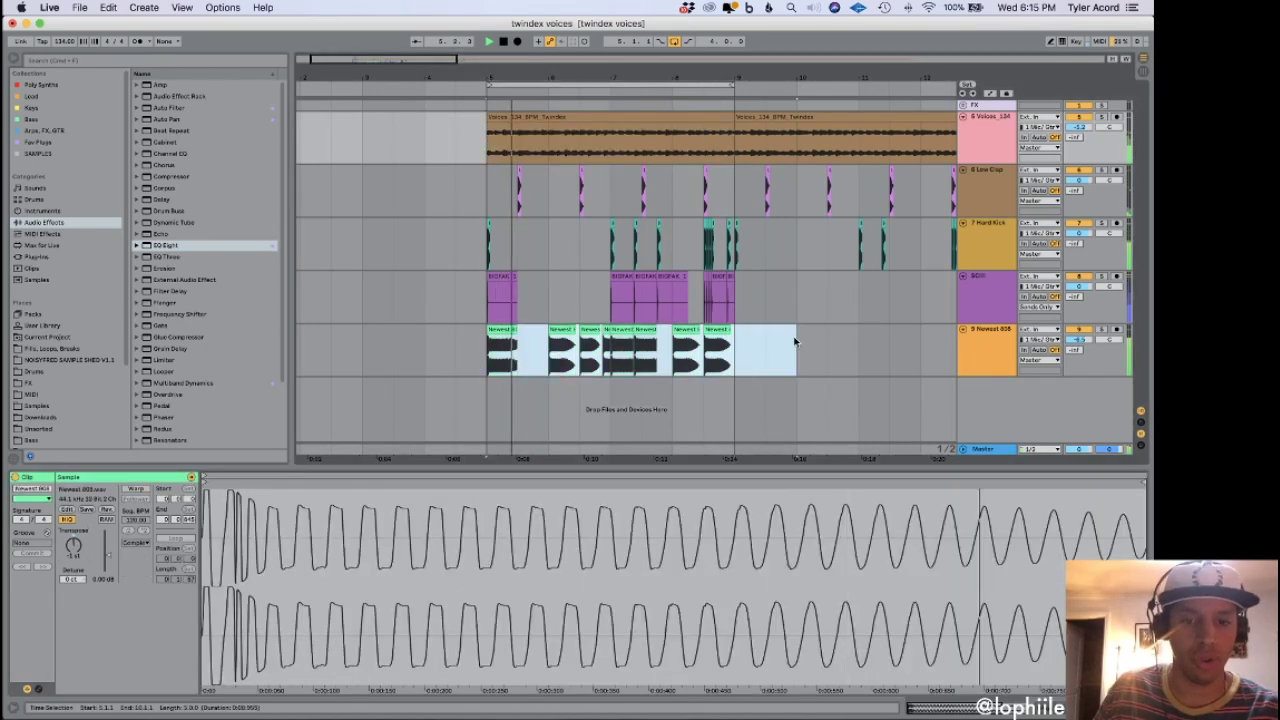
pyautogui.hotkey('shift', 'Tab')
pyautogui.hotkey('shift', 'Tab')
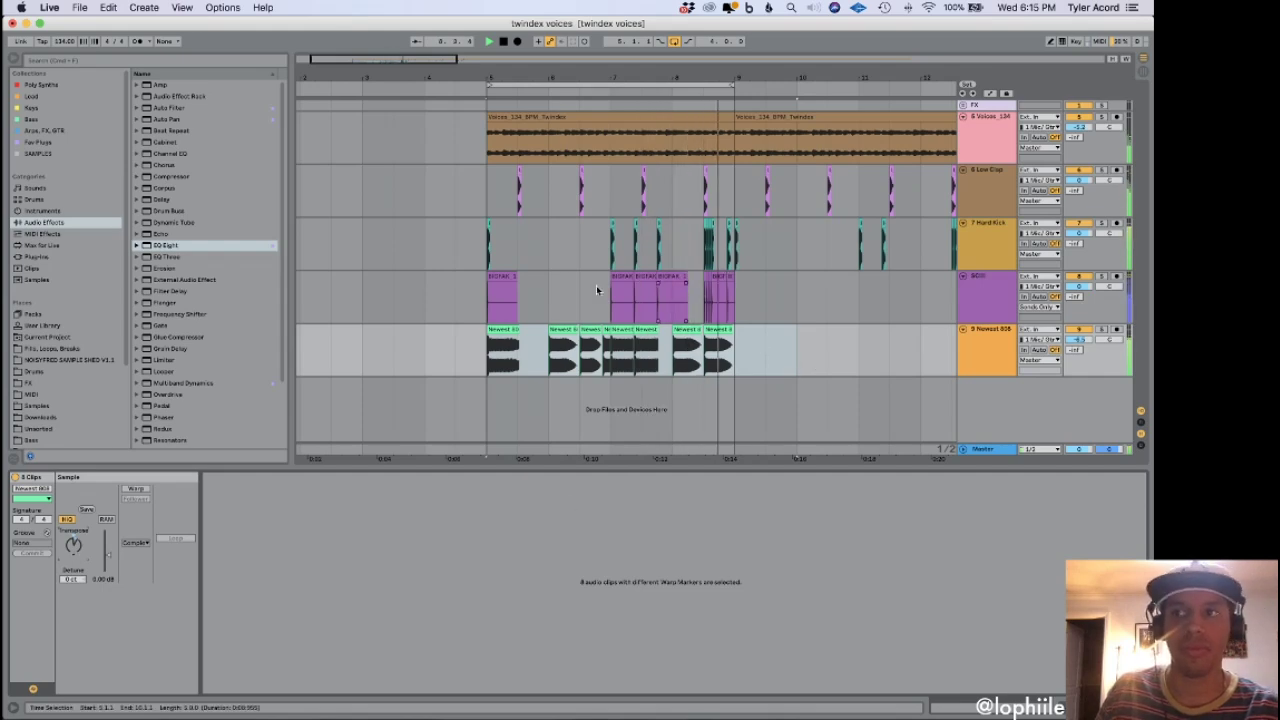
pyautogui.click(983, 305)
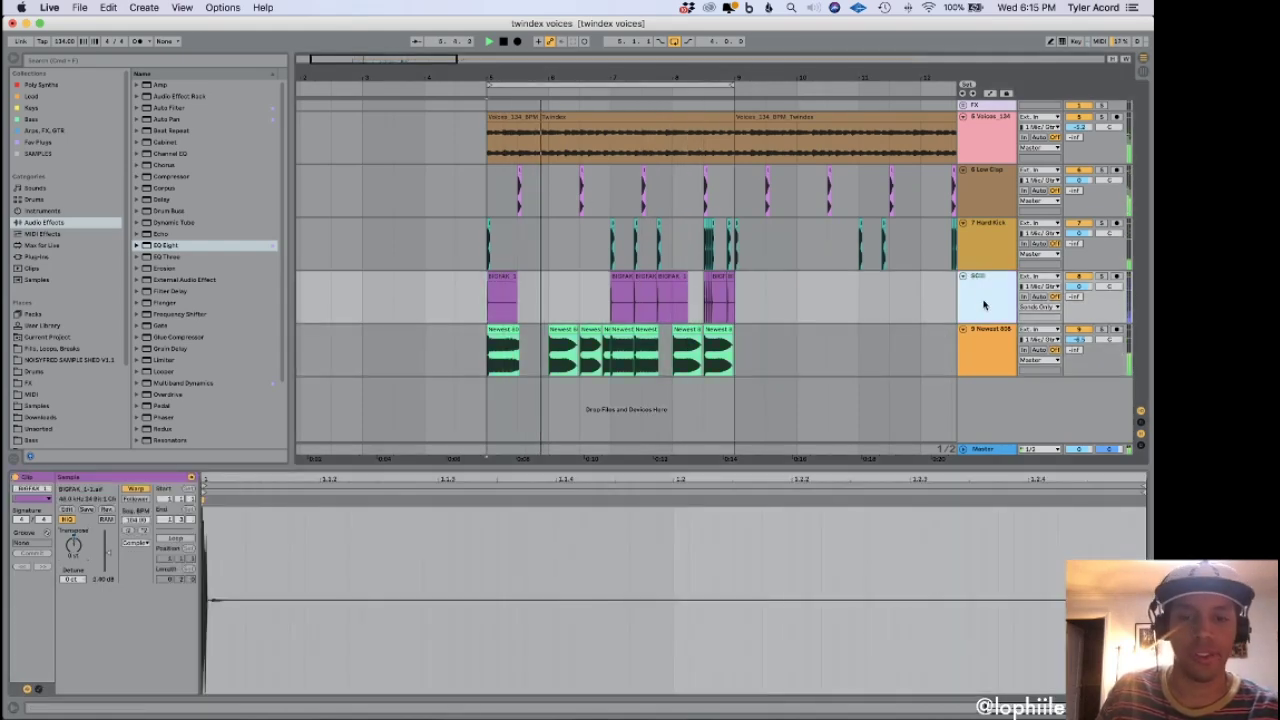
# Add an Auto Filter to the Voices track and raise its cutoff to about 15.5 kHz.
pyautogui.click(622, 114)
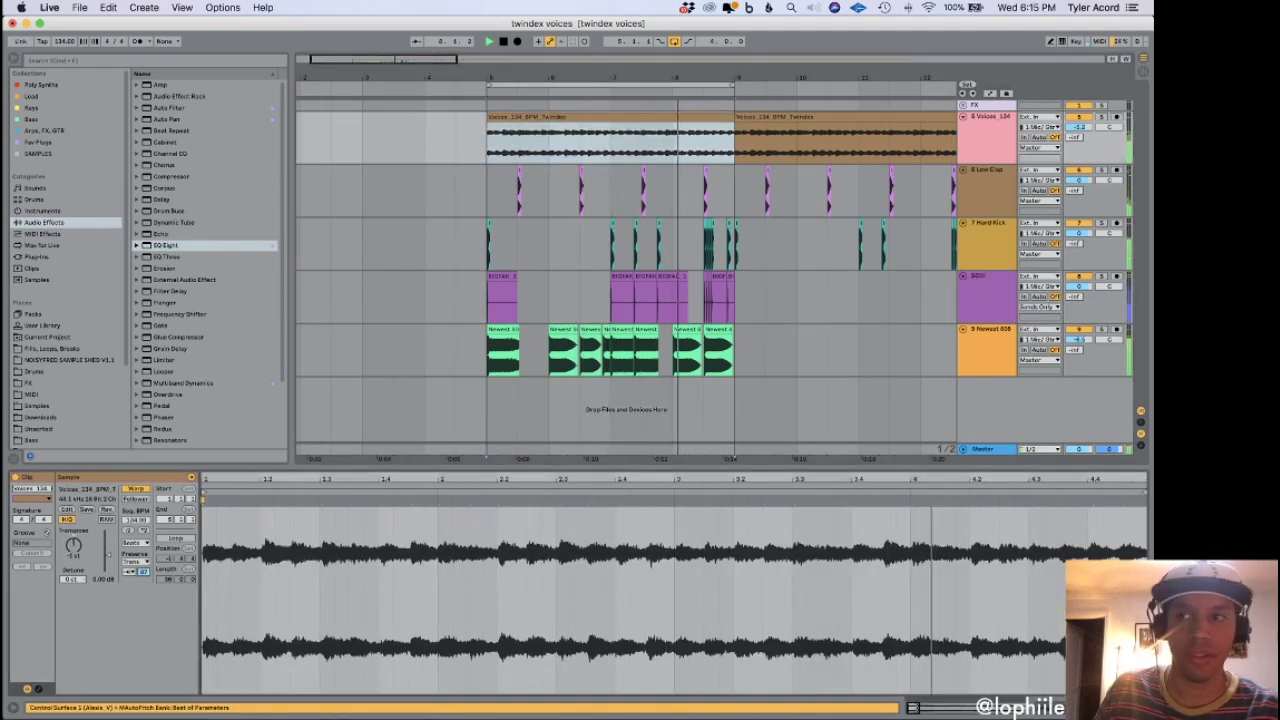
pyautogui.doubleClick(184, 108)
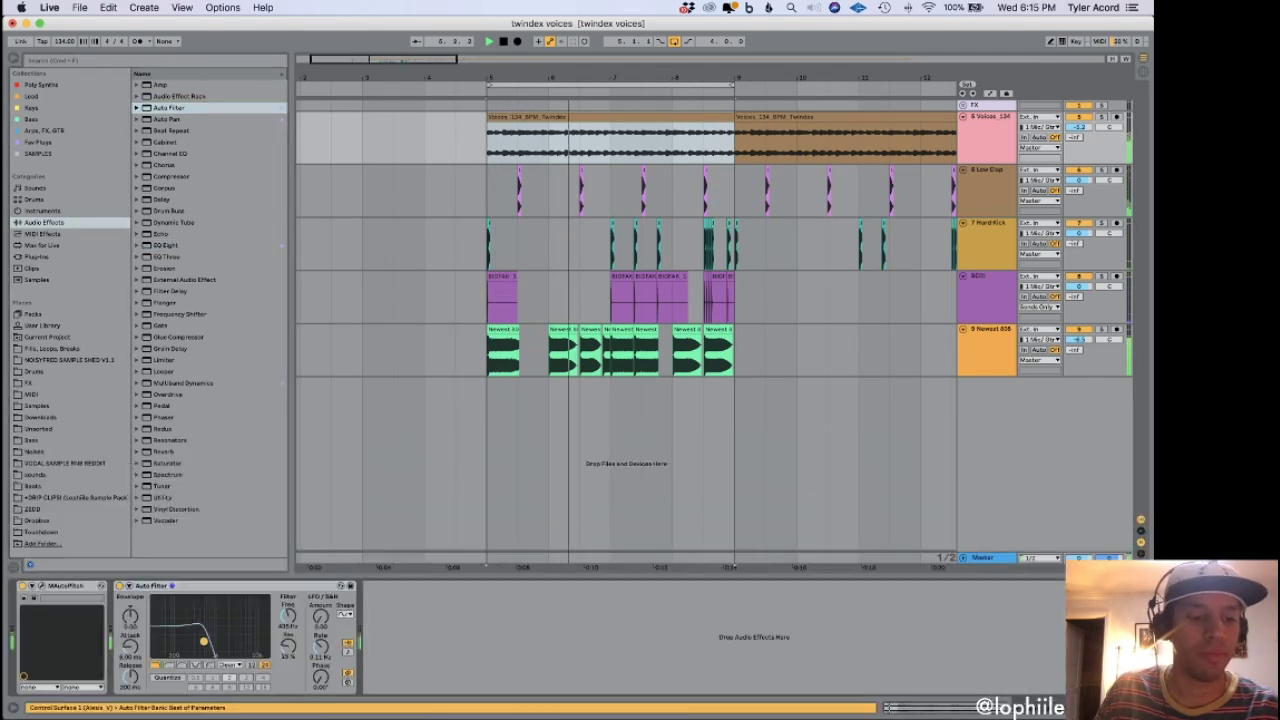
pyautogui.moveTo(200, 635); pyautogui.dragTo(266, 654)
# Search the plug-ins for "cass" and load the VST version of Cassette on the Voices track.
pyautogui.click(64, 63)
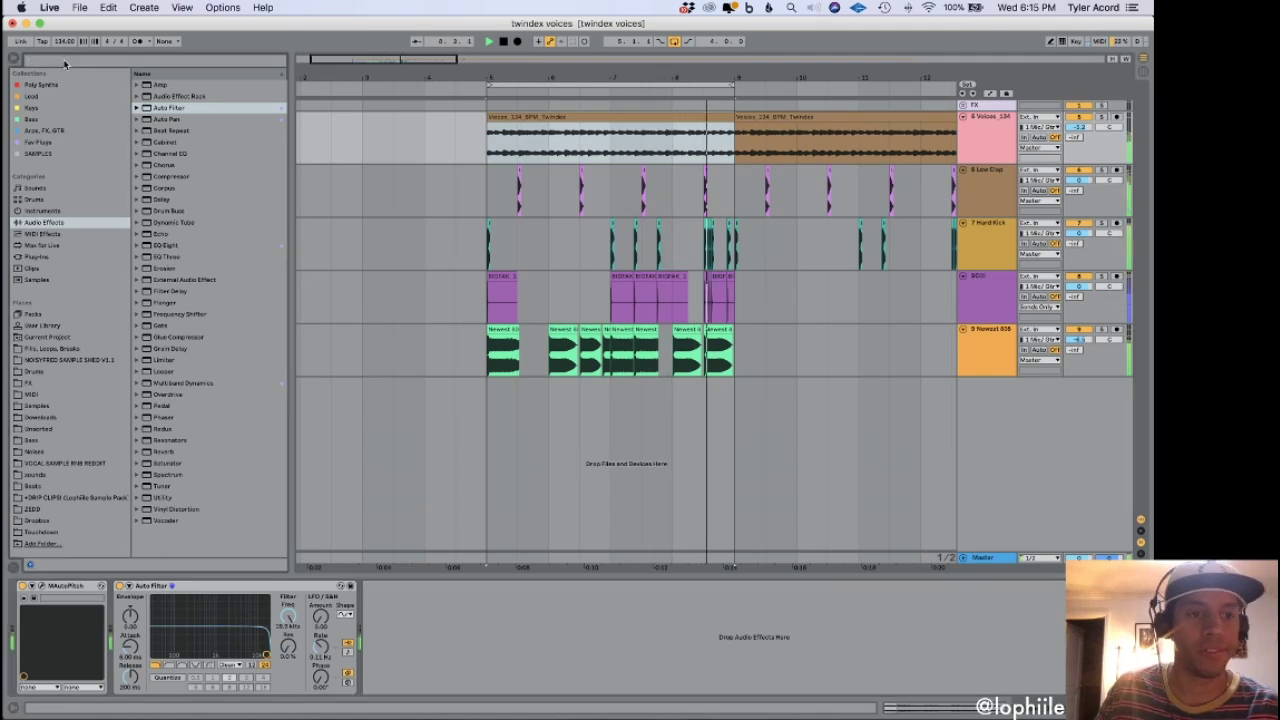
pyautogui.write('echo')
pyautogui.press('BackSpace')
pyautogui.press('BackSpace')
pyautogui.write('cass')
pyautogui.click(36, 257)
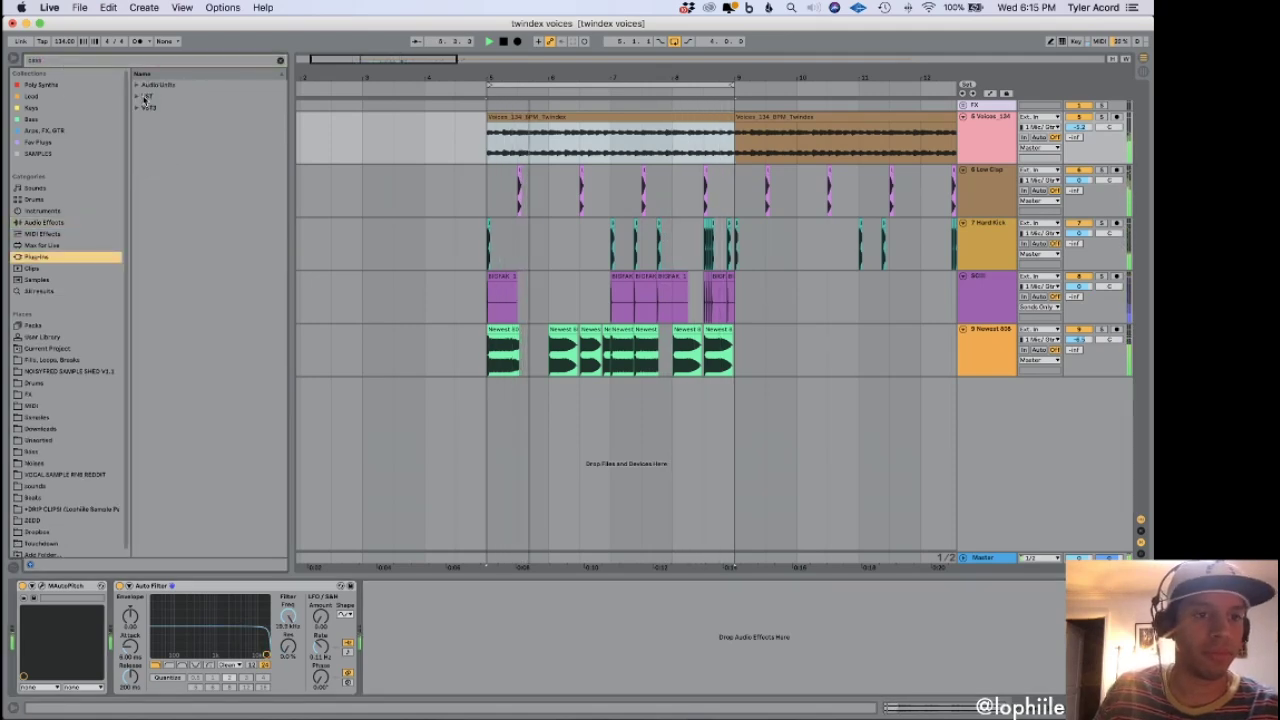
pyautogui.click(150, 96)
pyautogui.click(167, 108)
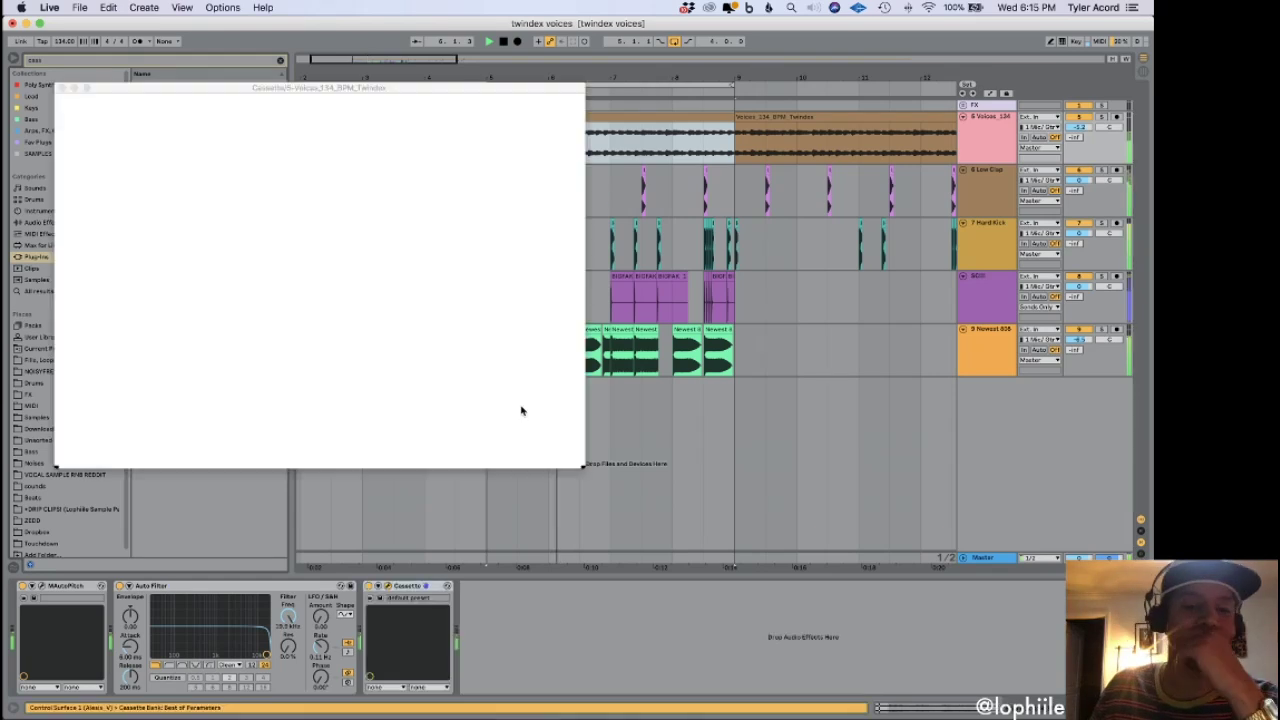
# Choose Cassette's "Insight - Warm Keys" preset and close the plug-in window.
pyautogui.click(383, 116)
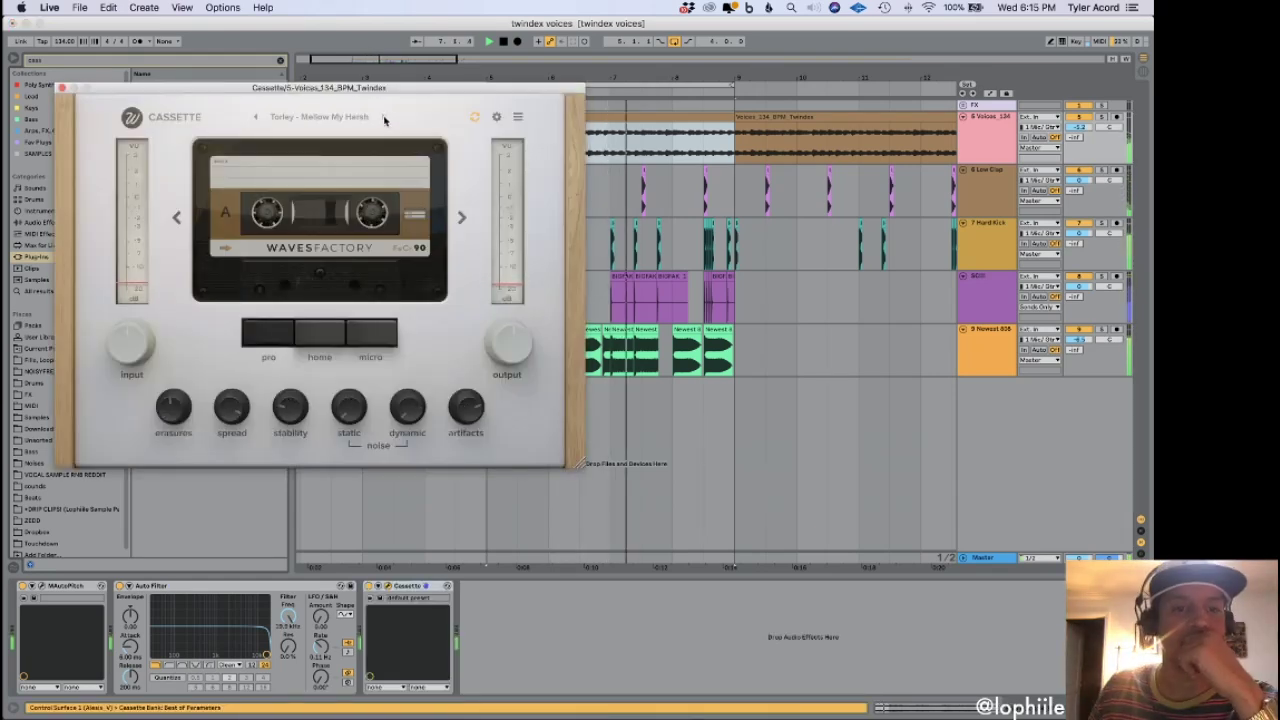
pyautogui.click(384, 118)
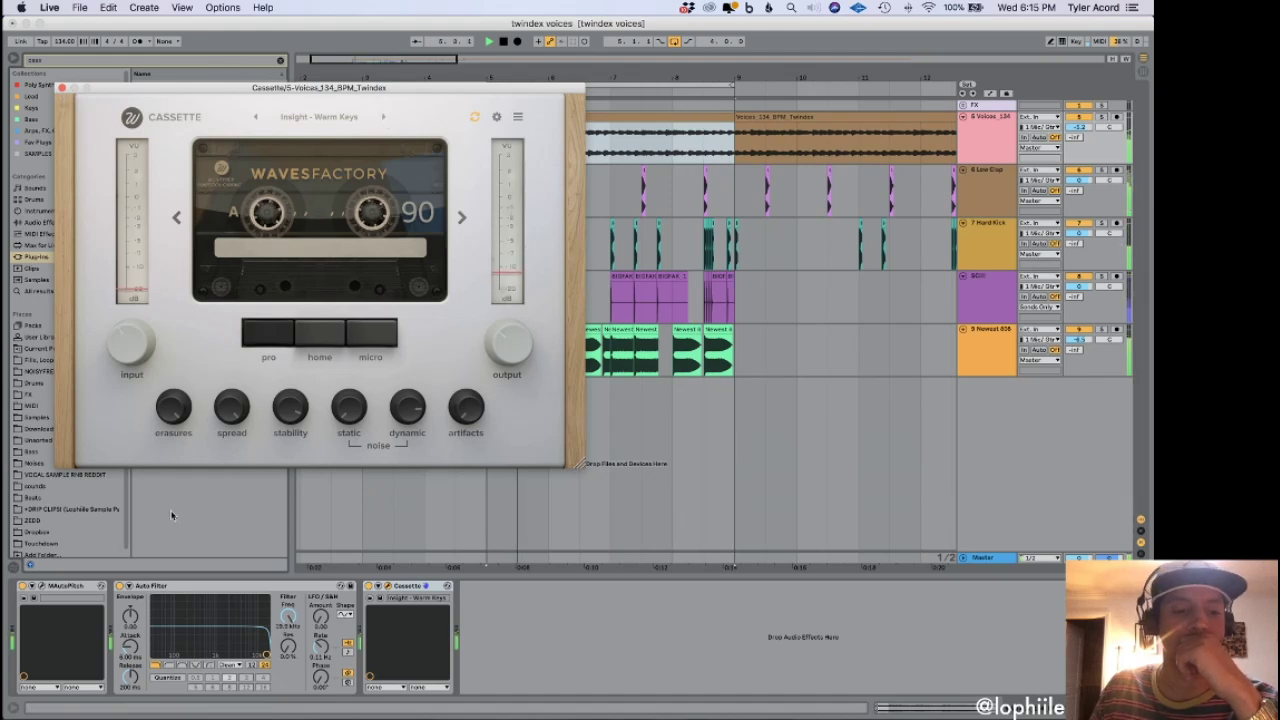
pyautogui.click(62, 88)
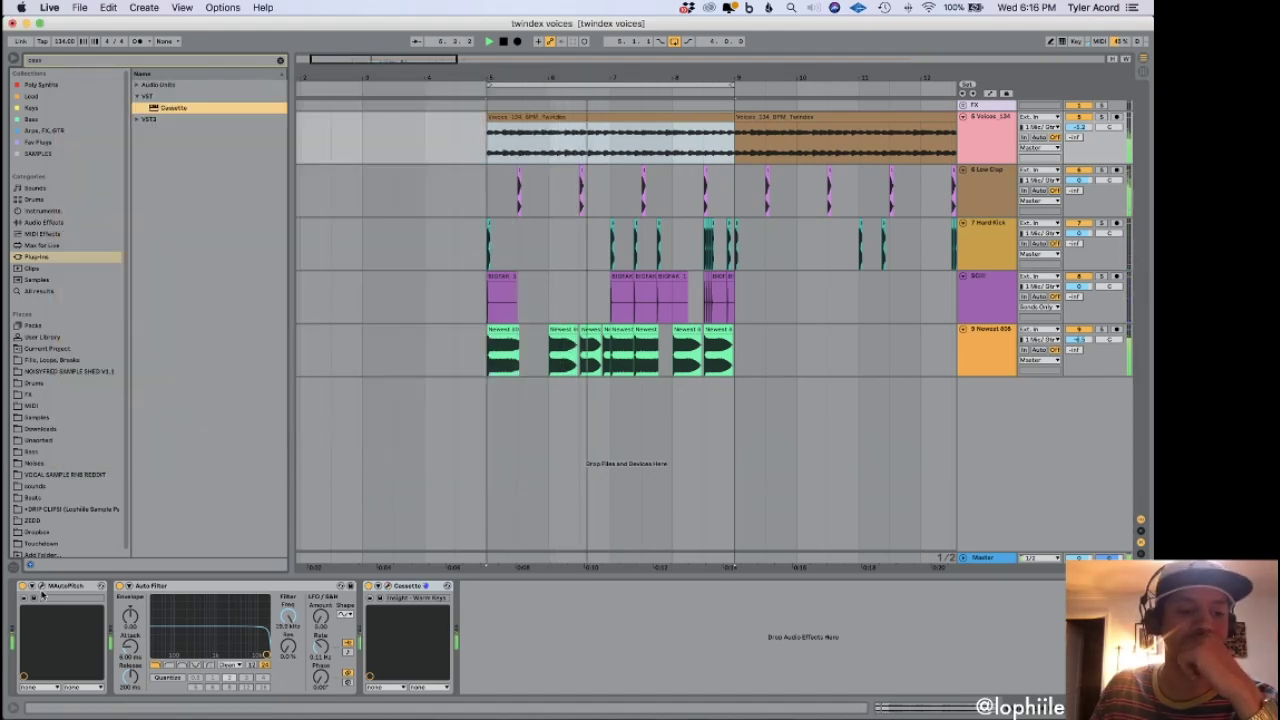
# Open MAutoPitch on the Voices track and turn the device off, and show the first Voices clip's sample settings.
pyautogui.click(41, 586)
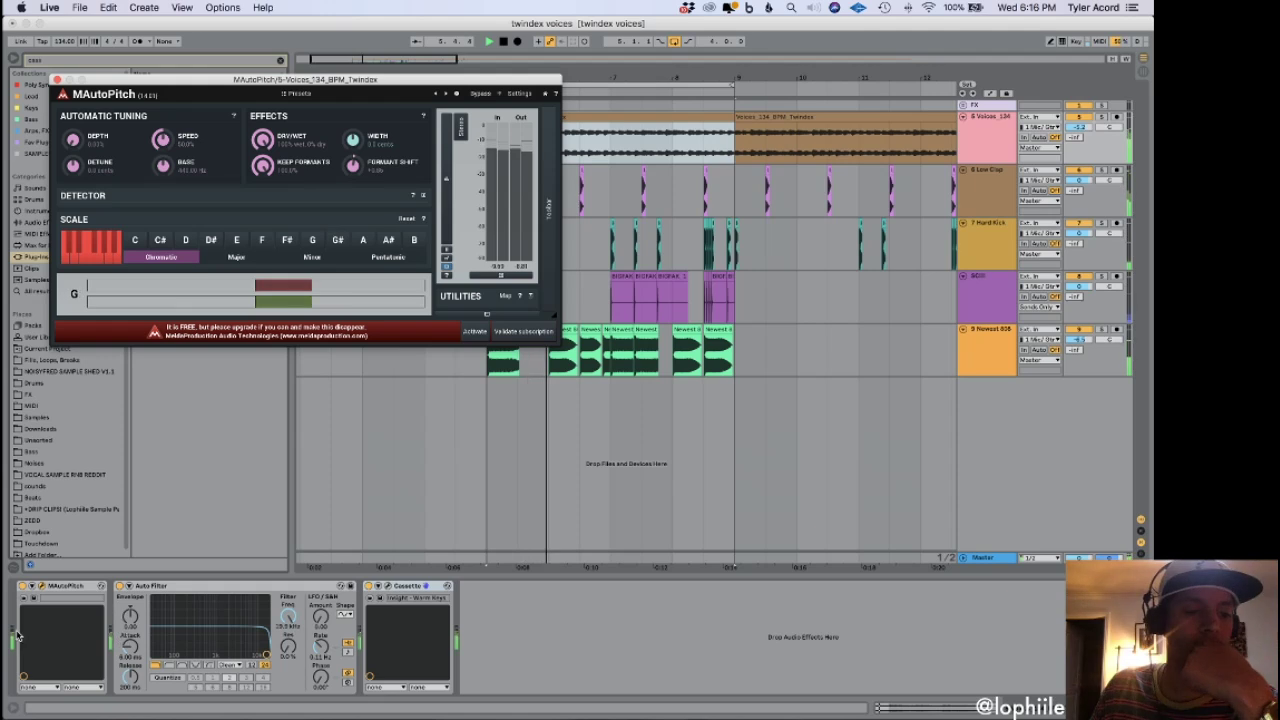
pyautogui.click(22, 586)
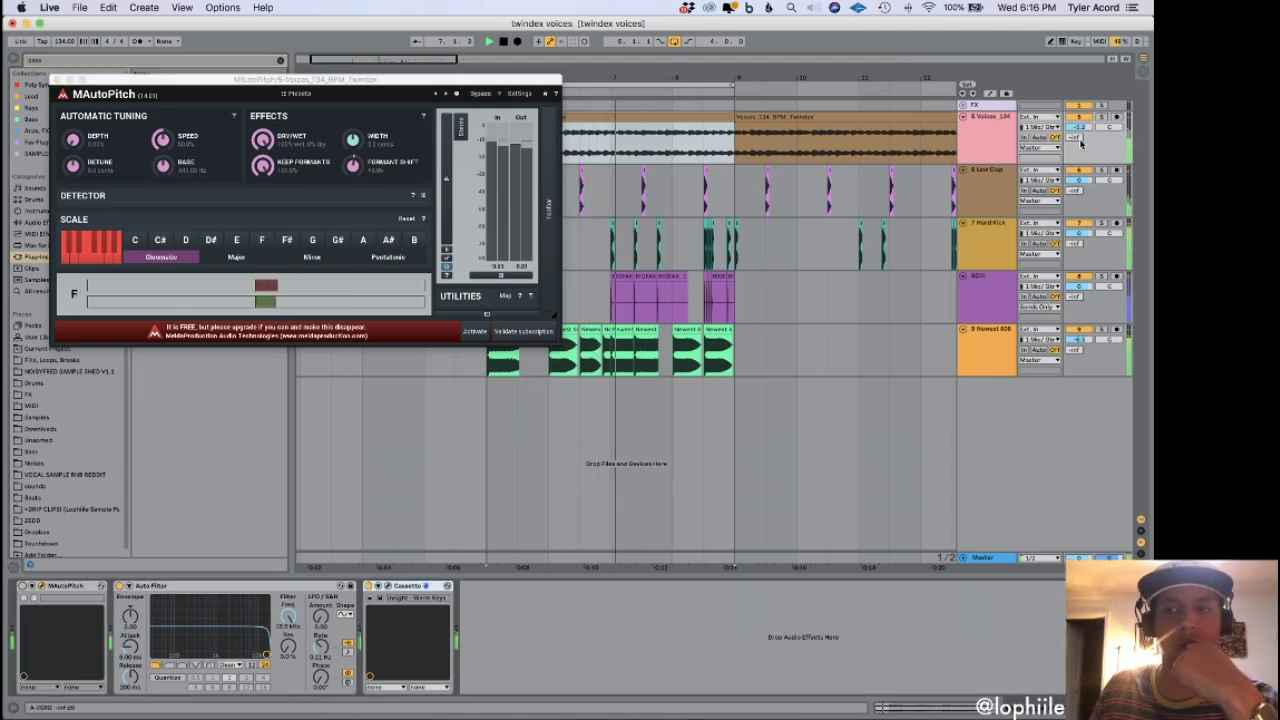
pyautogui.click(640, 145)
pyautogui.doubleClick(640, 145)
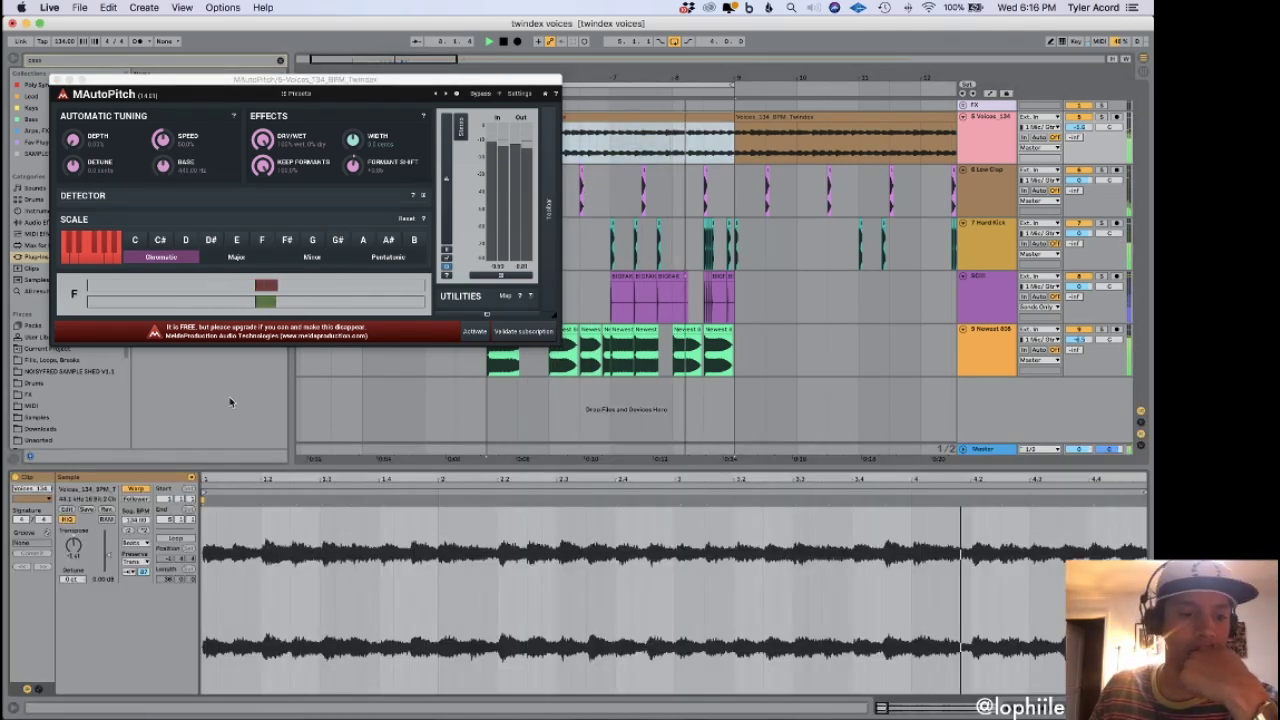
pyautogui.press('space')
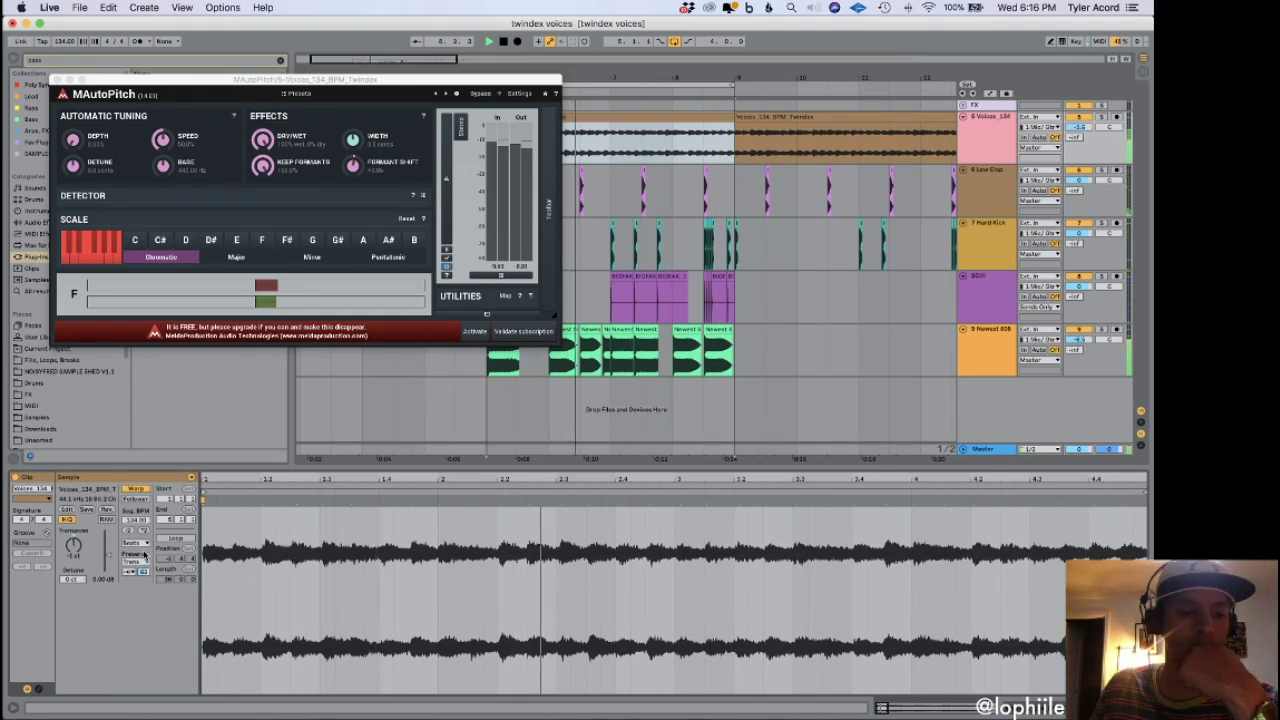
# Close the MAutoPitch window and insert a new MIDI track below the Newest 808 track.
pyautogui.click(58, 80)
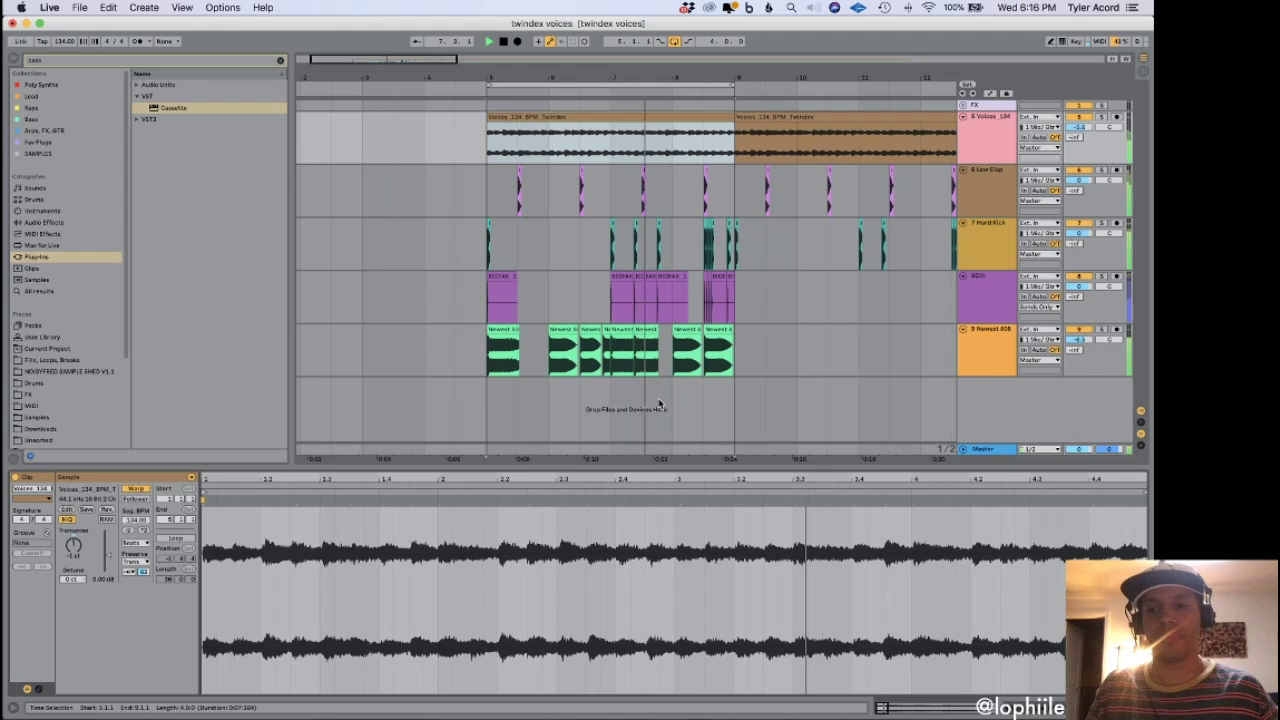
pyautogui.click(988, 367)
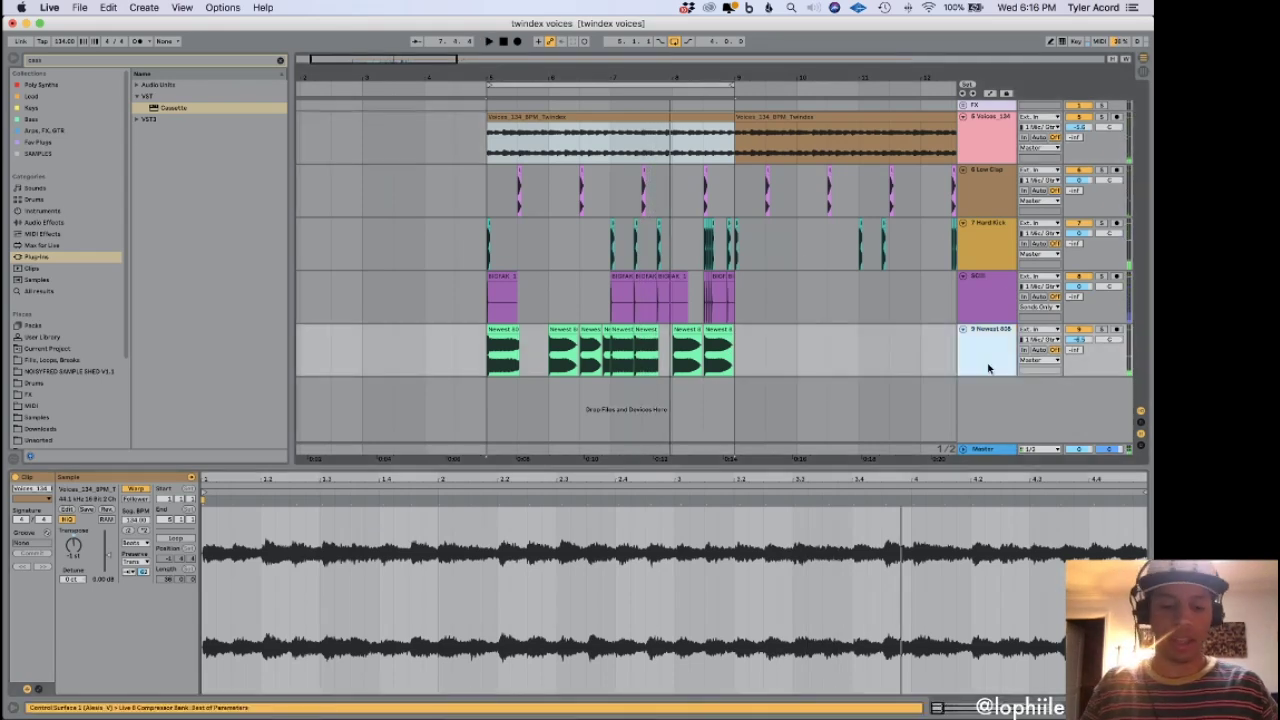
pyautogui.press('super+shift+t')
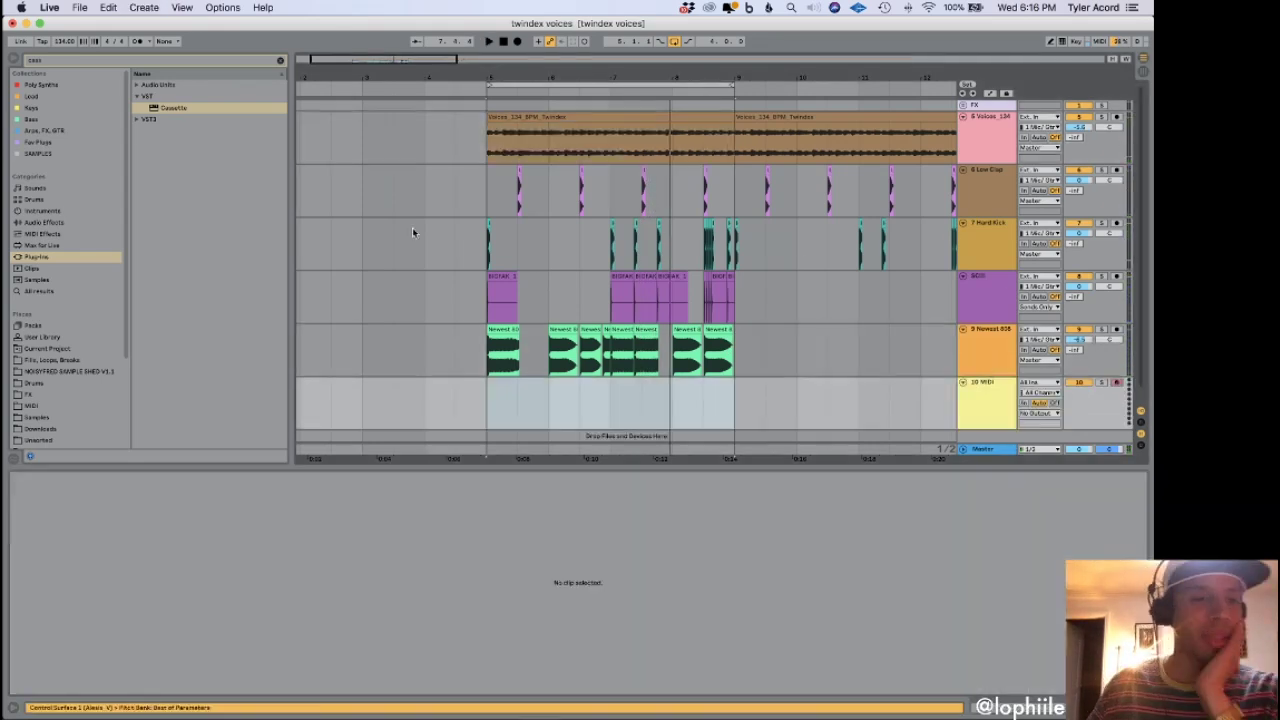
# Search all library results for "hat" and audition the LV hat samples, settling on "(LV) Hat (23).wav".
pyautogui.click(281, 62)
pyautogui.write('hal')
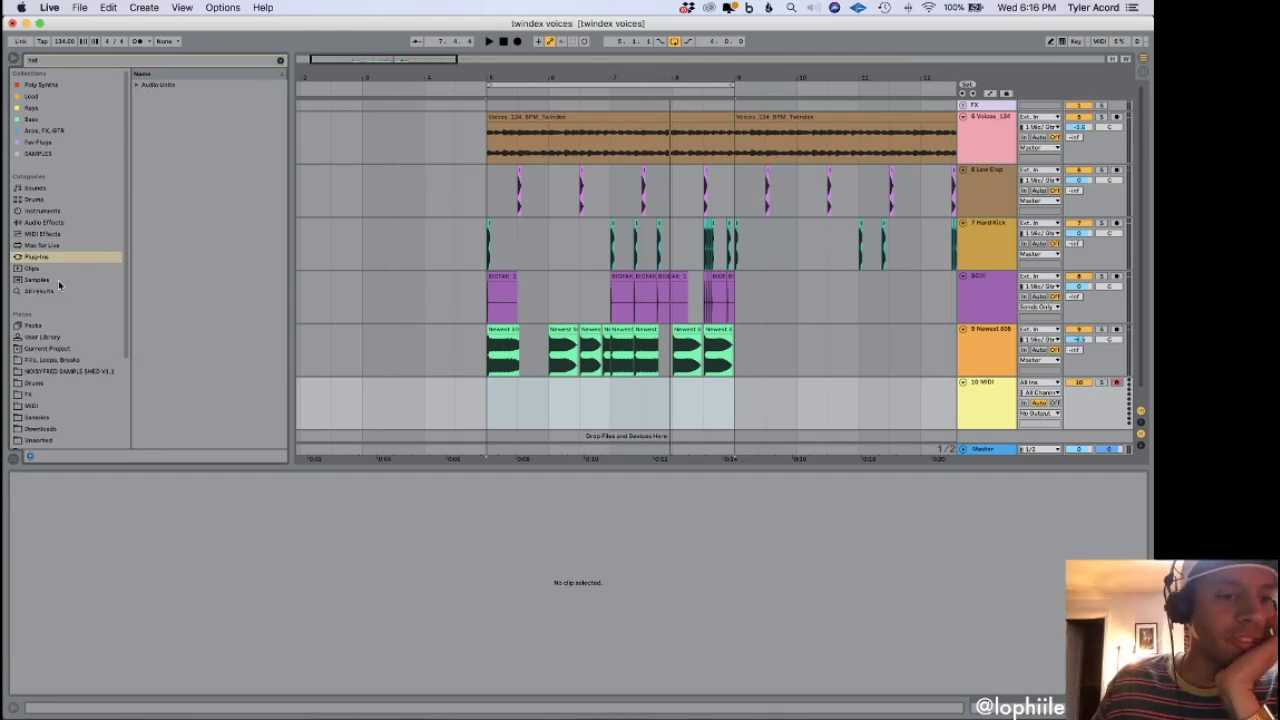
pyautogui.click(58, 289)
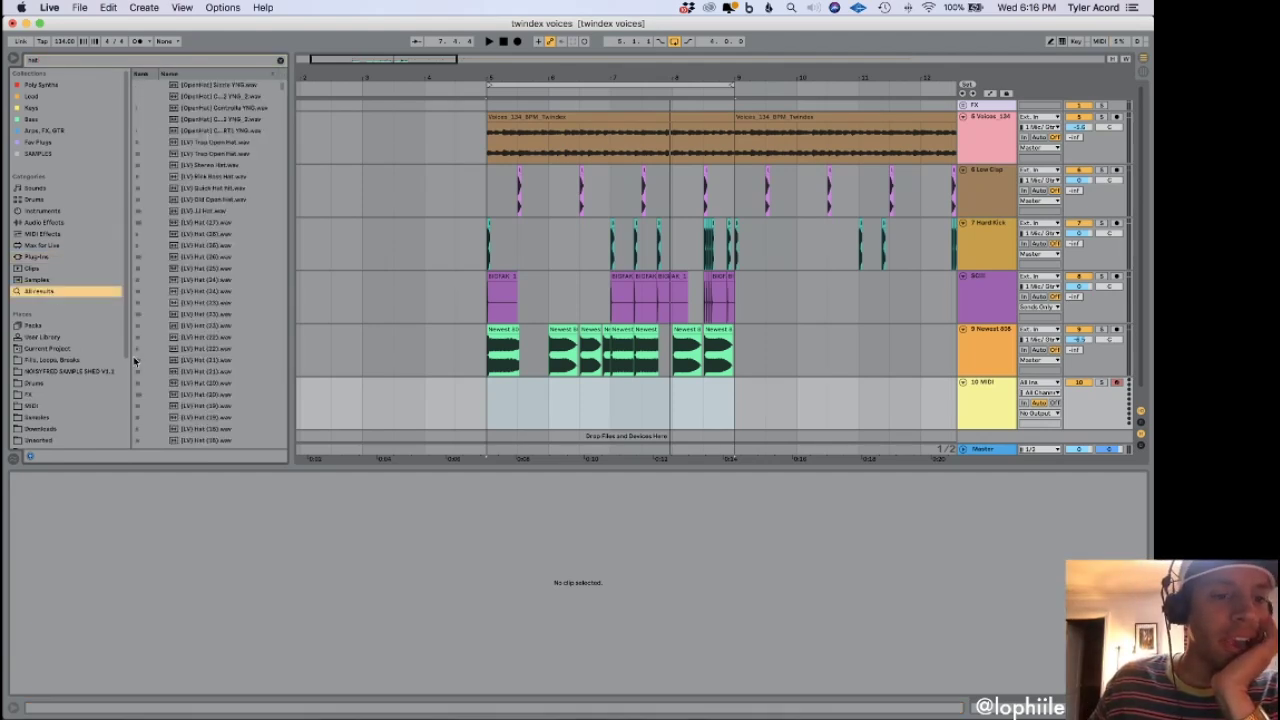
pyautogui.click(203, 306)
pyautogui.scroll(-3, 205, 355)
pyautogui.click(229, 288)
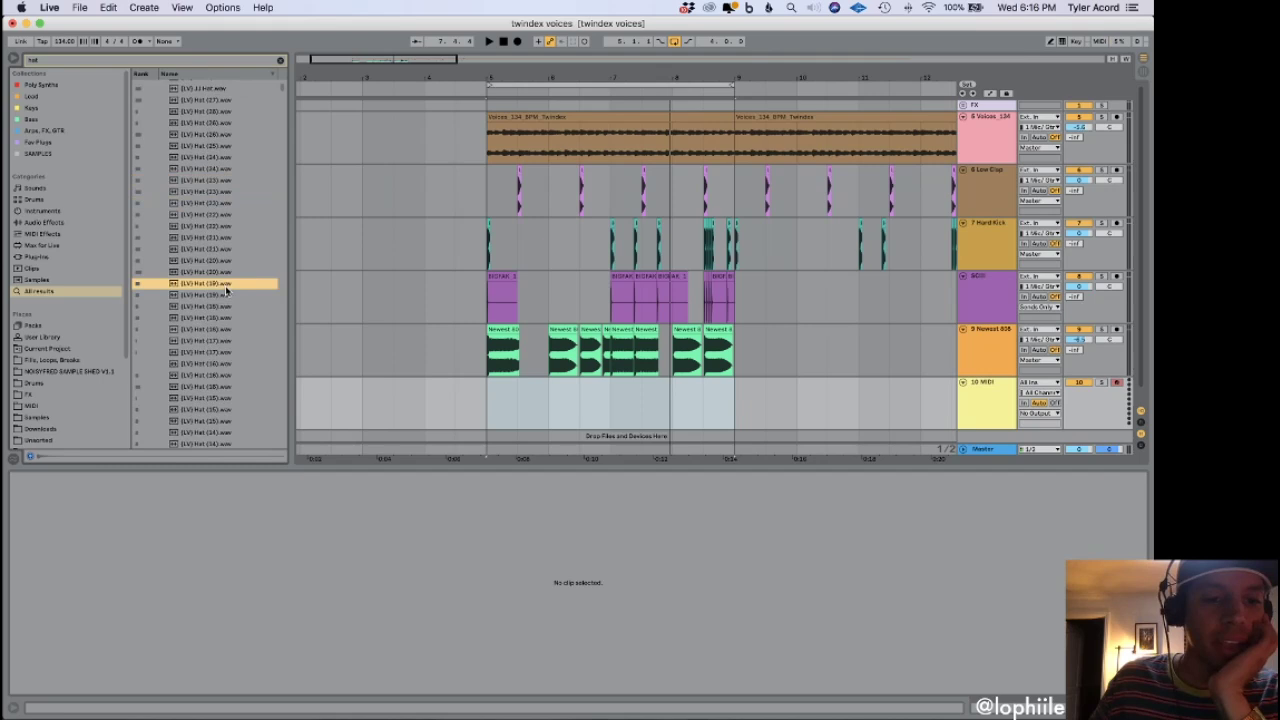
pyautogui.click(212, 238)
pyautogui.press('Up')
pyautogui.press('Up')
pyautogui.press('Up')
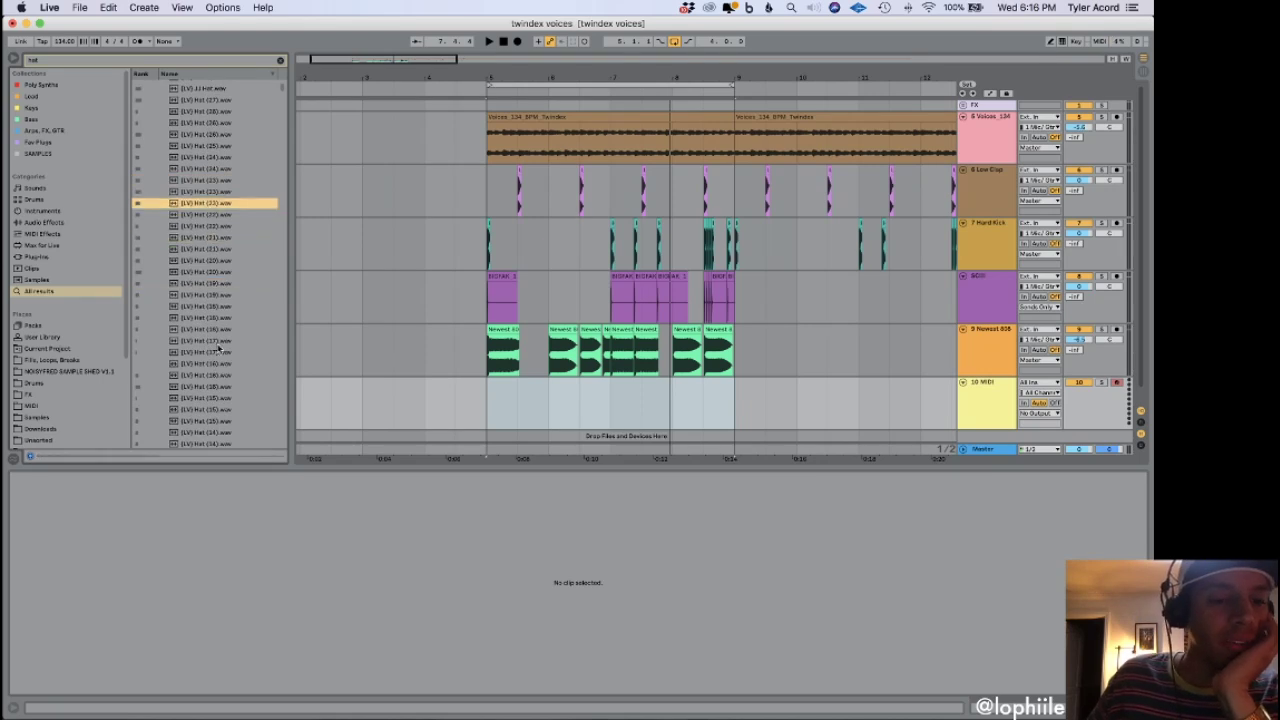
# Load the selected LV hat sample as an instrument on the new MIDI track.
pyautogui.click(989, 408)
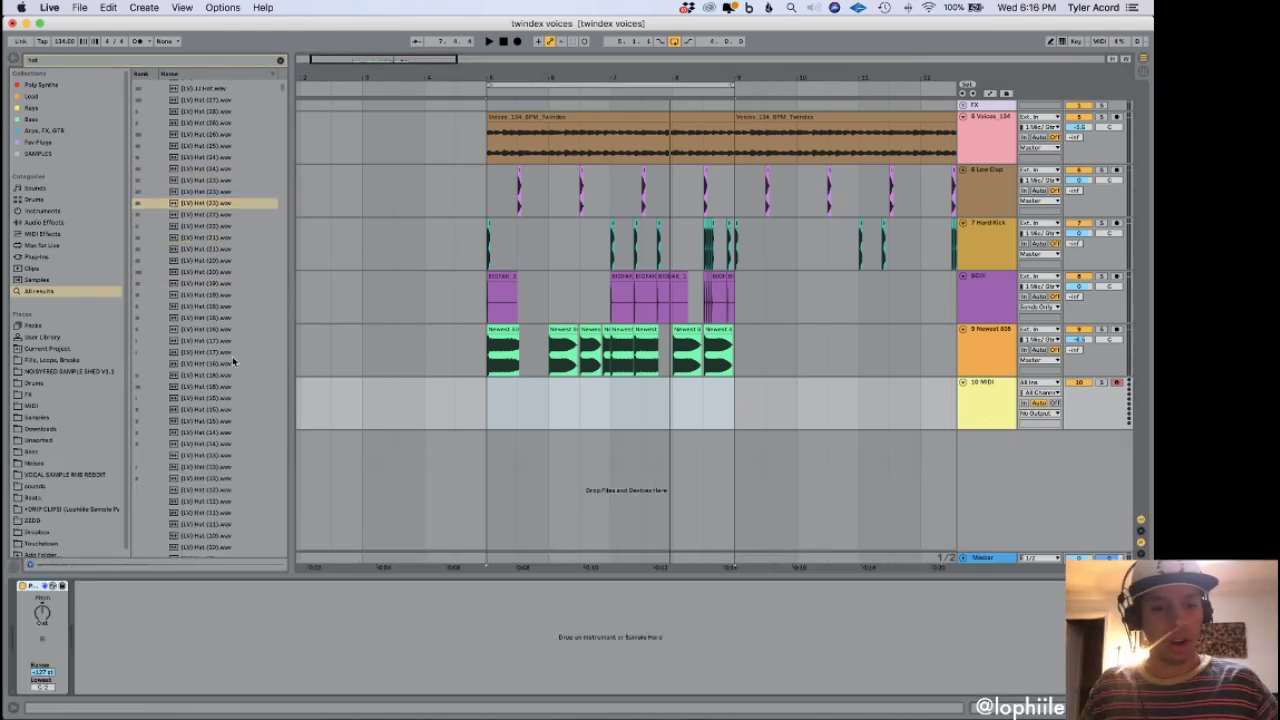
pyautogui.click(195, 207)
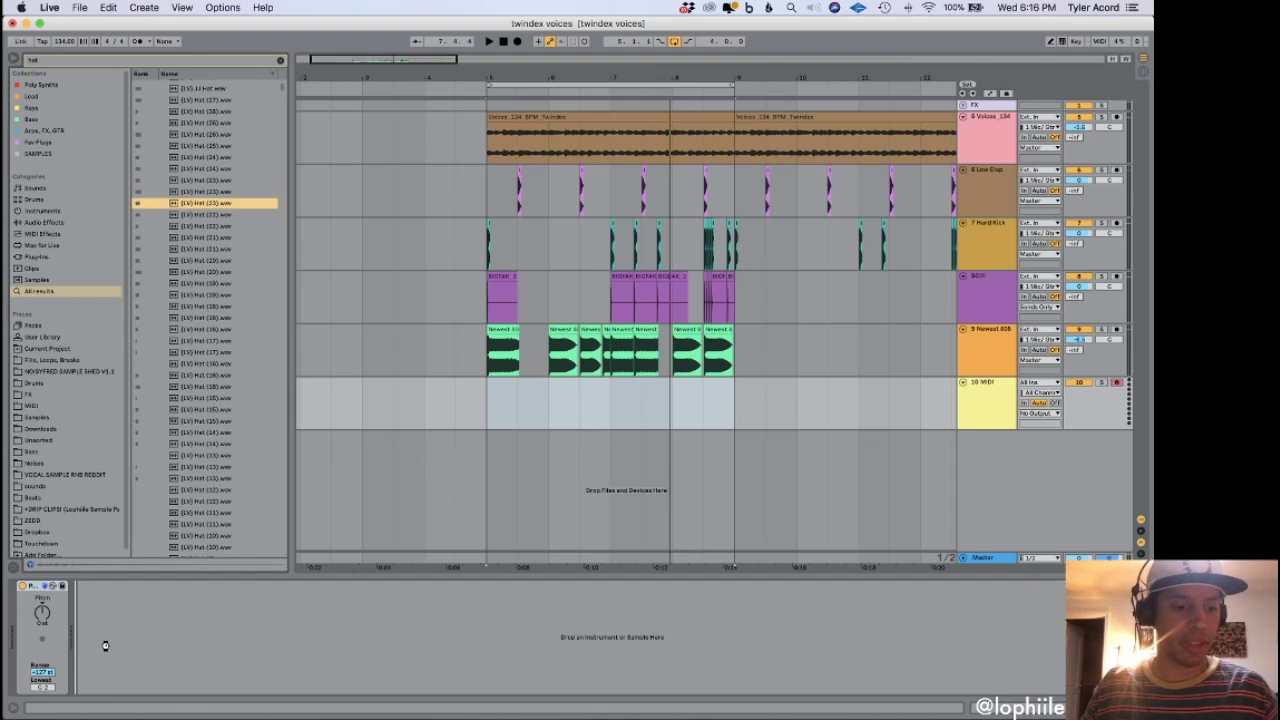
pyautogui.moveTo(108, 649); pyautogui.dragTo(93, 664)
# Create an empty MIDI clip on the hat track from bar 5 to bar 9 and turn its loop off.
pyautogui.moveTo(491, 414); pyautogui.dragTo(736, 412)
pyautogui.press('super+shift+m')
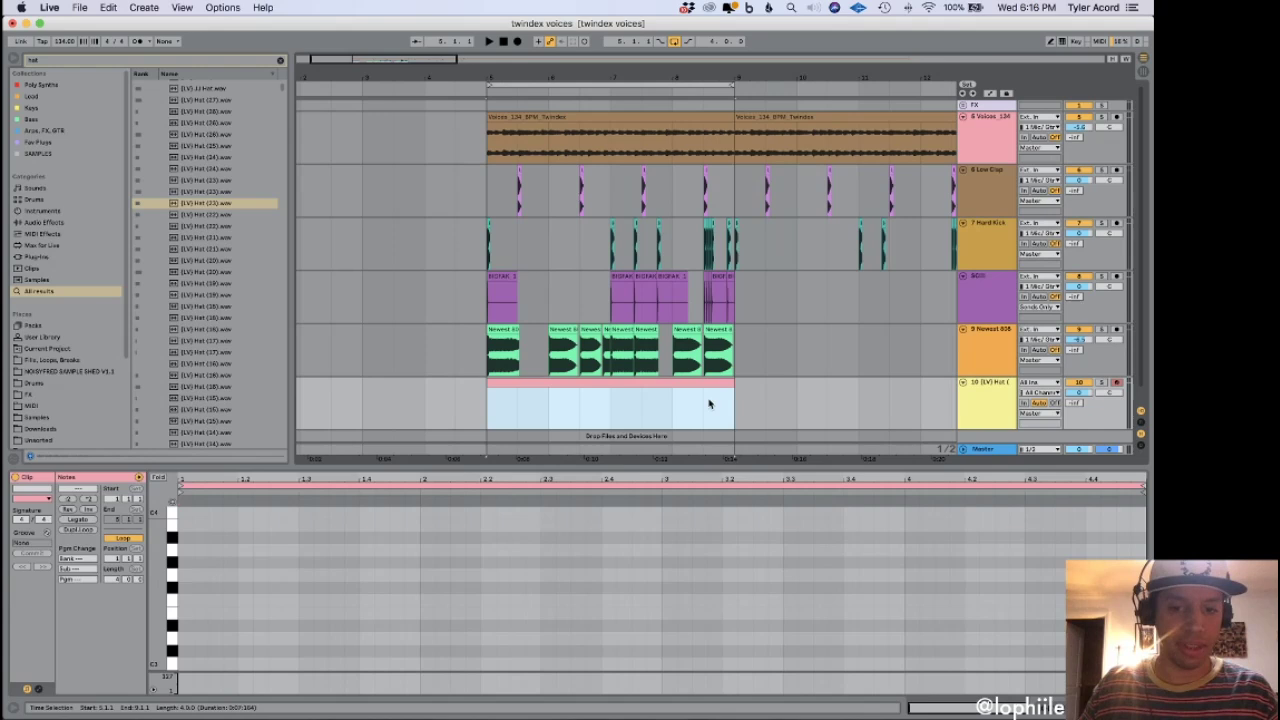
pyautogui.hotkey('shift', 'Tab')
pyautogui.hotkey('shift', 'Tab')
pyautogui.click(124, 538)
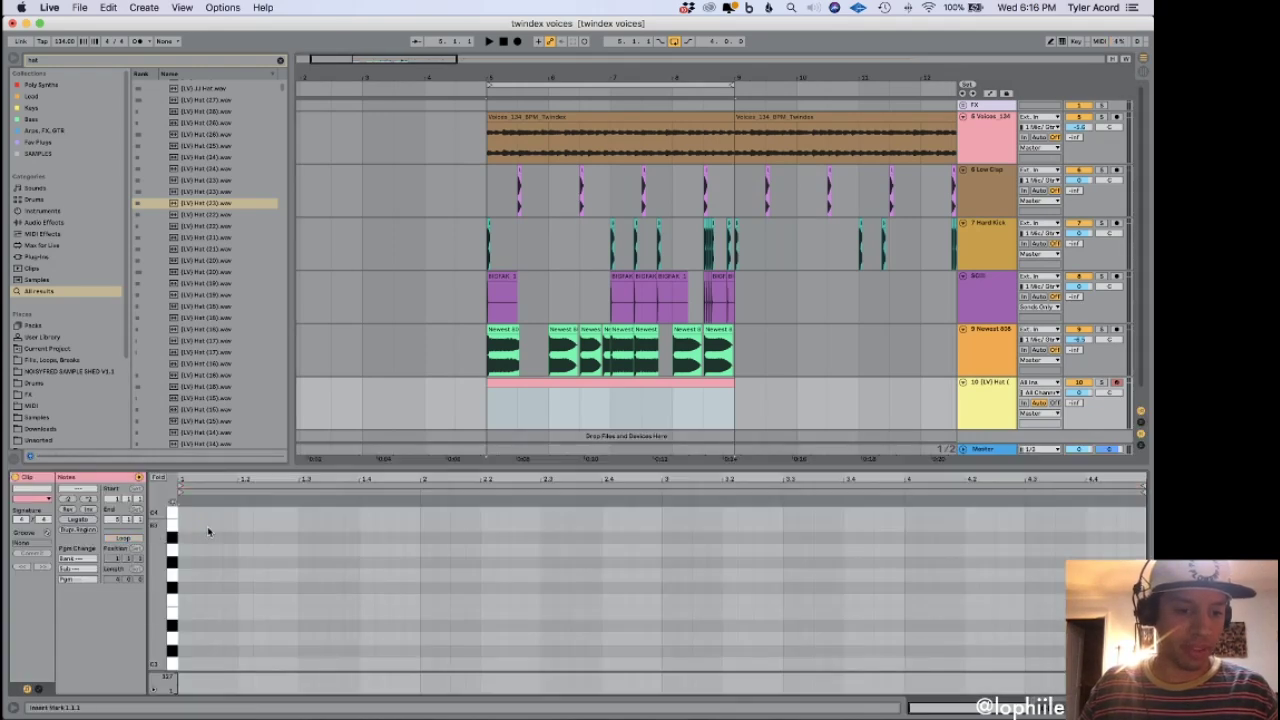
# Place a hat note at the clip's start, move it to C3, and add a second C3 note at 1.1.3.
pyautogui.click(188, 598)
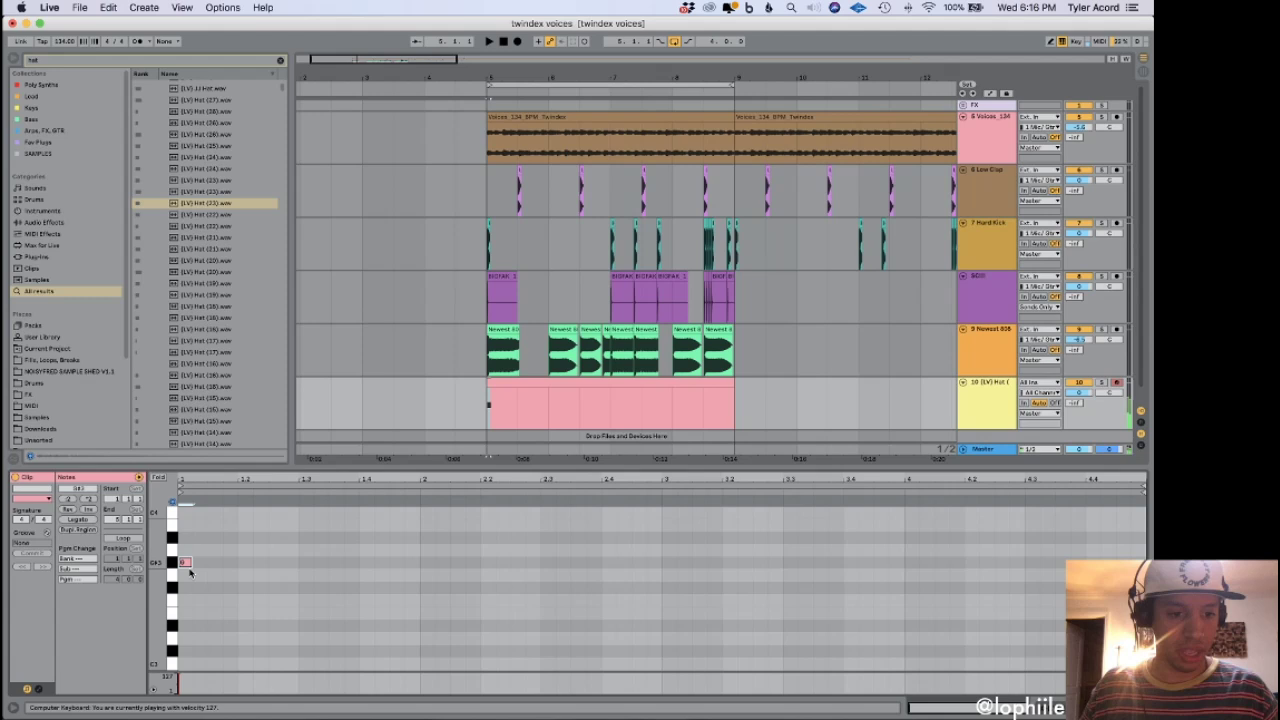
pyautogui.scroll(3, 186, 579)
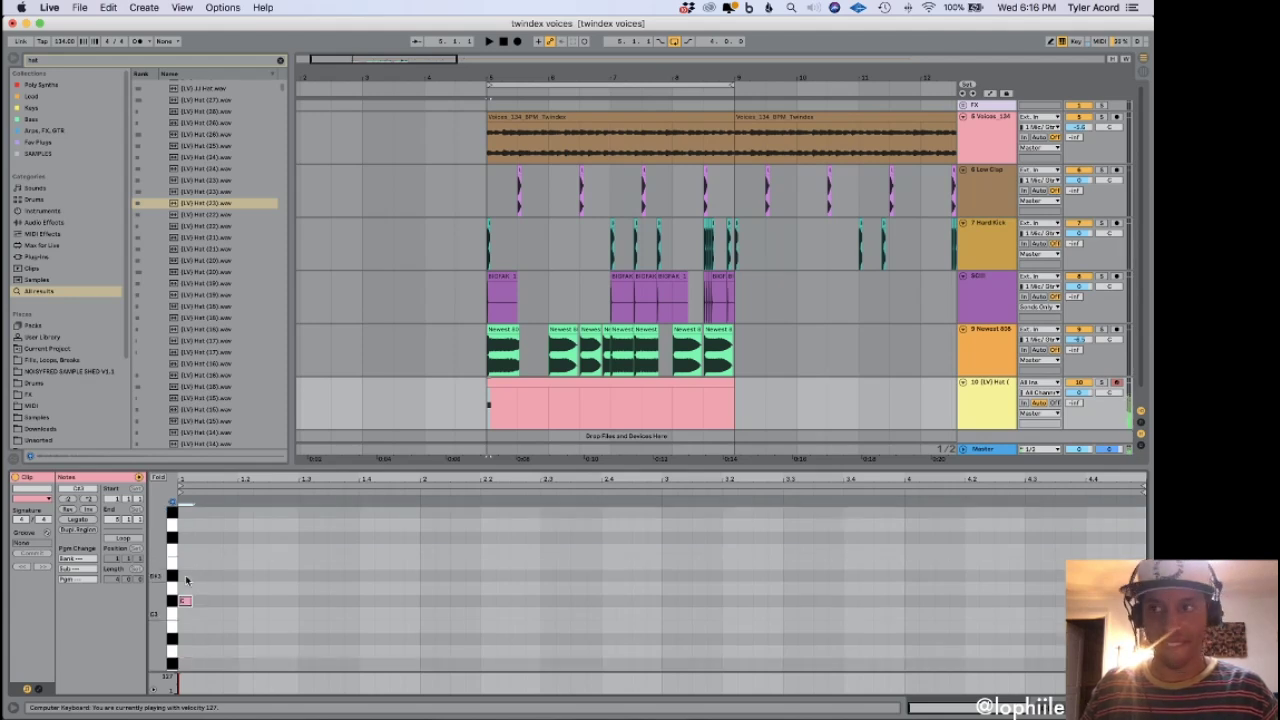
pyautogui.press('space')
pyautogui.moveTo(187, 603); pyautogui.dragTo(188, 625)
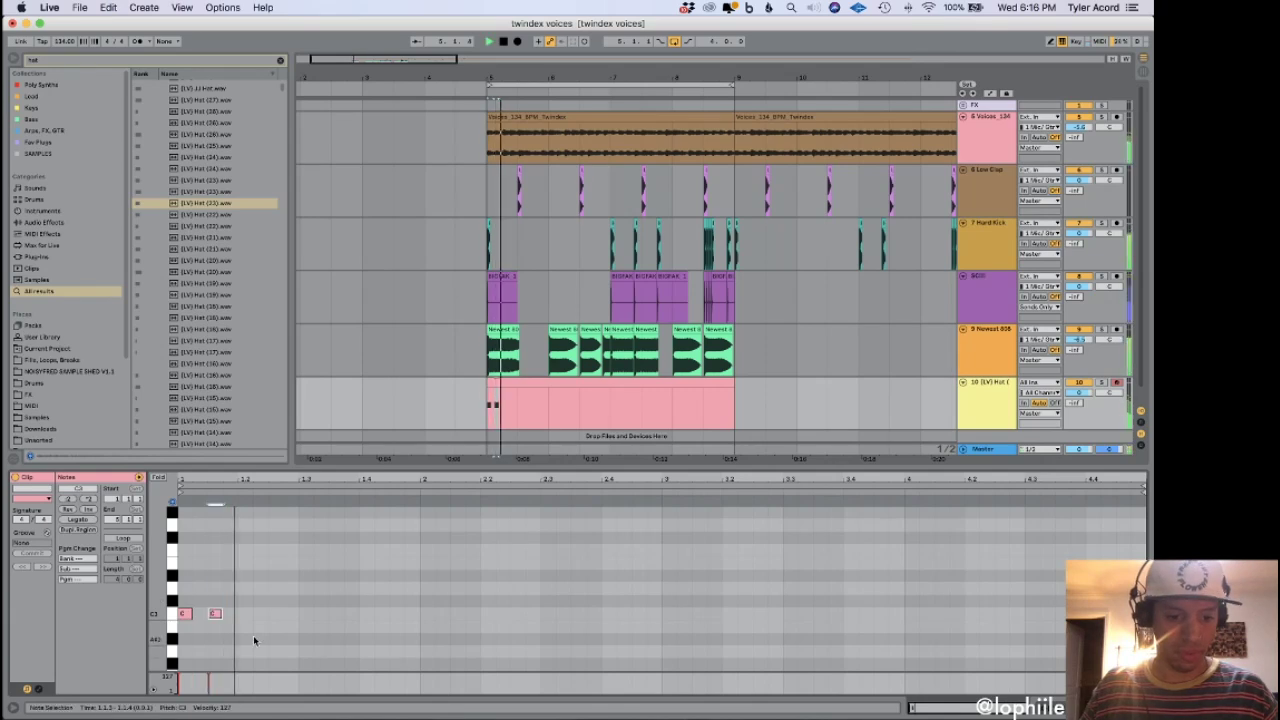
# Build a run of four short, adjacent C3 hat notes starting at beat 1.3.
pyautogui.doubleClick(304, 614)
pyautogui.press('super+d')
pyautogui.press('super+d')
pyautogui.press('space')
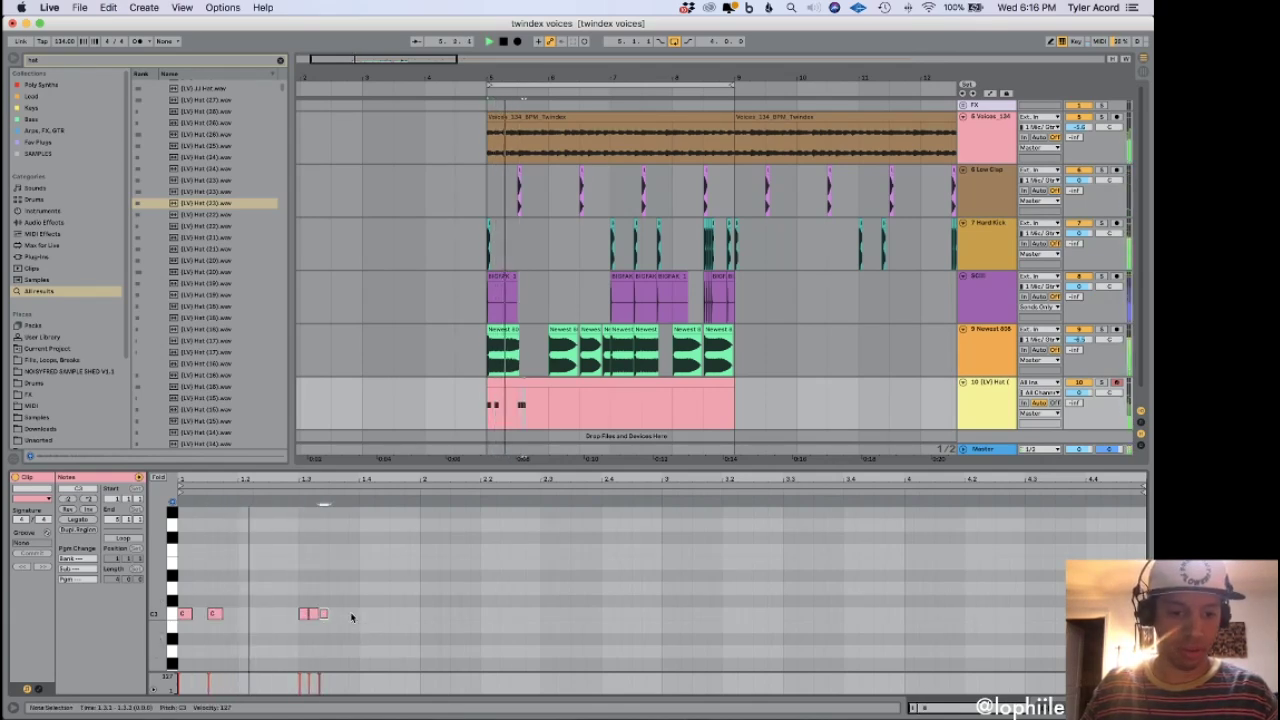
pyautogui.press('space')
pyautogui.click(340, 614)
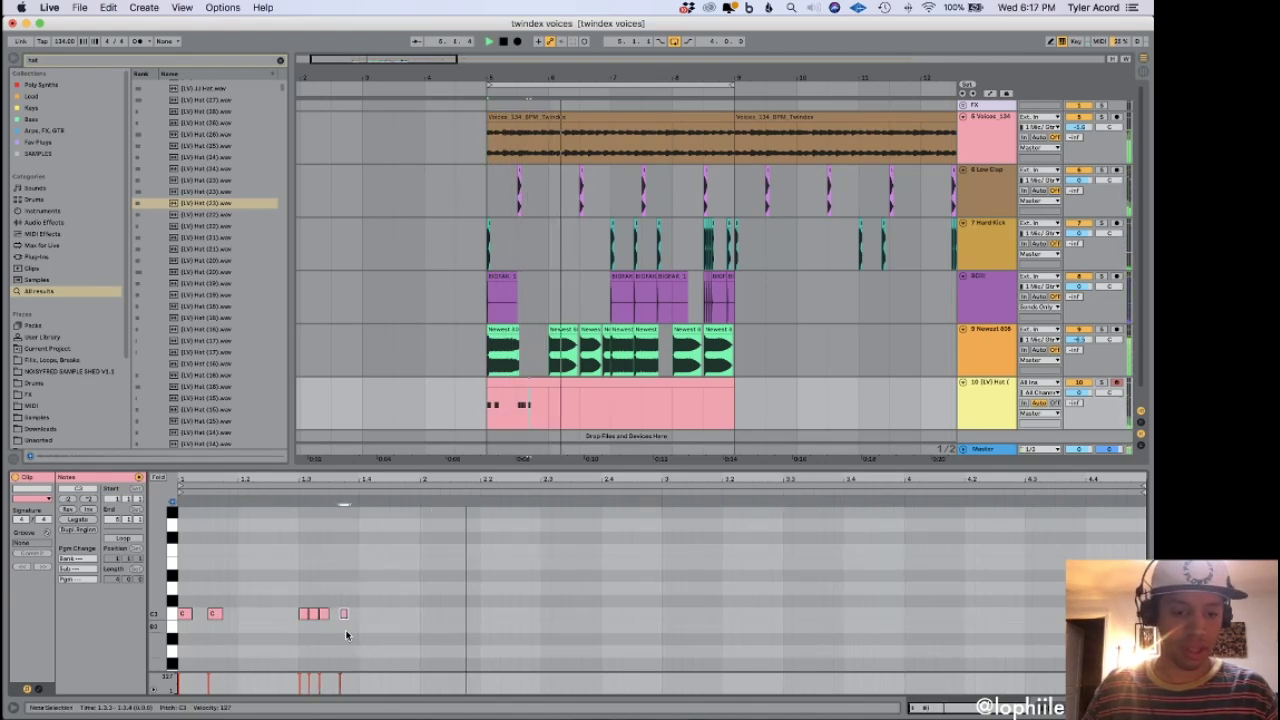
pyautogui.moveTo(343, 614); pyautogui.dragTo(332, 615)
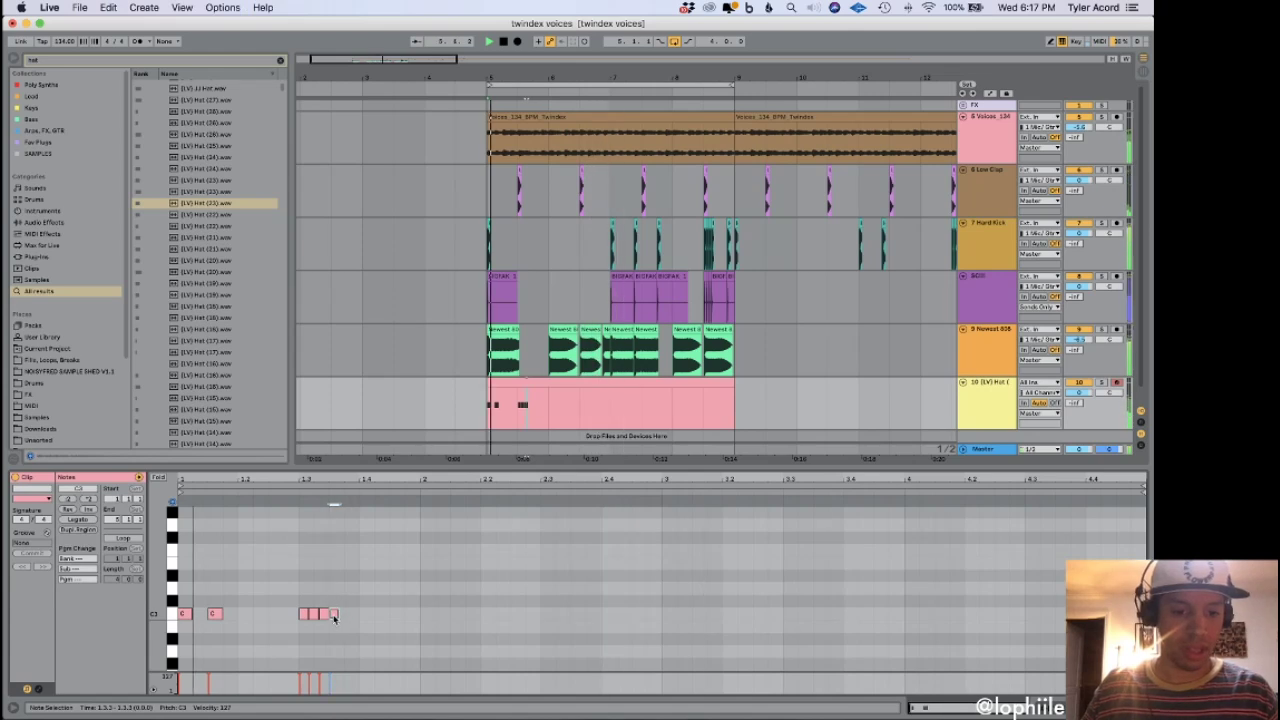
pyautogui.press('space')
# Try a hat note at 1.2 and remove it, and add C3 hats at 1.4 and 1.4.3.
pyautogui.click(239, 614)
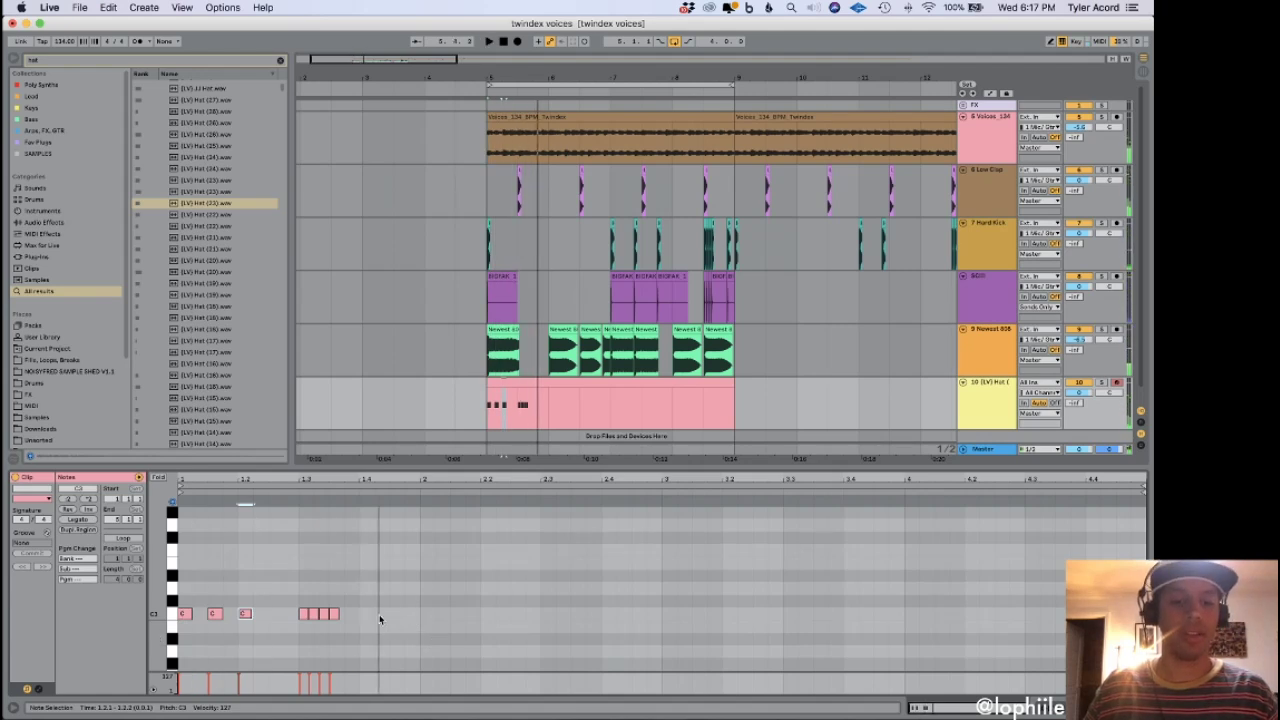
pyautogui.doubleClick(366, 613)
pyautogui.doubleClick(396, 613)
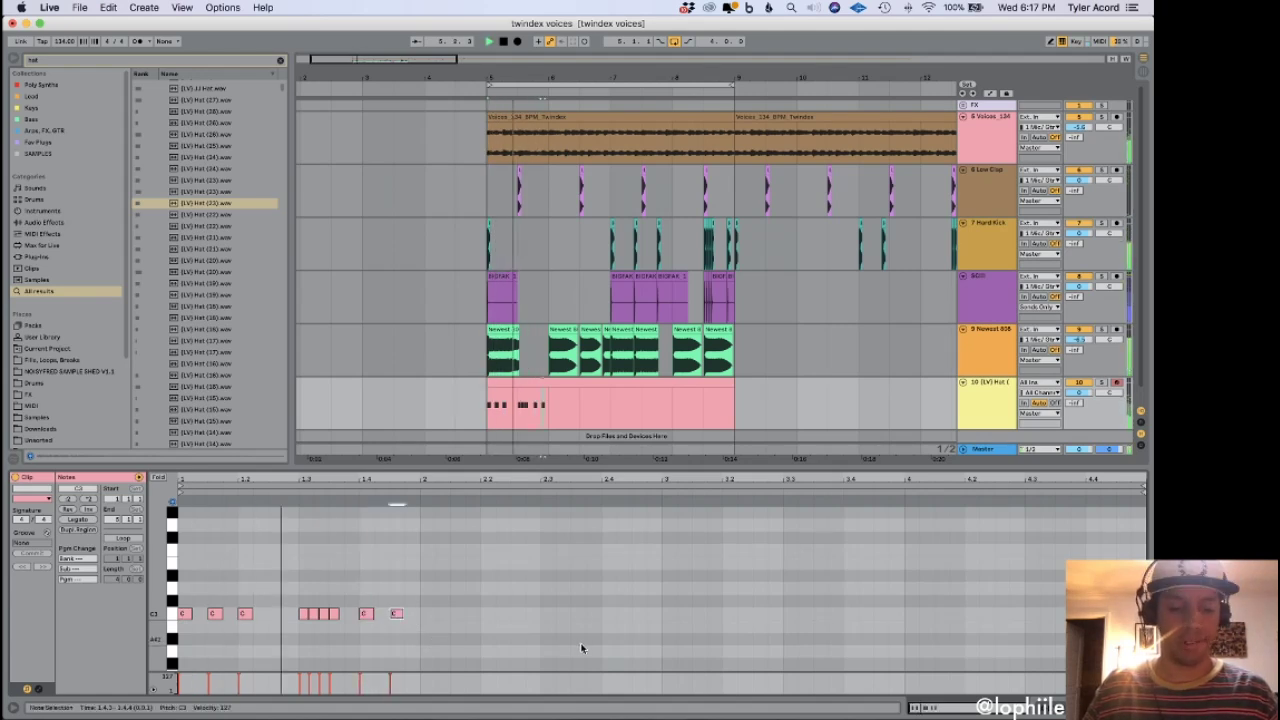
pyautogui.doubleClick(243, 613)
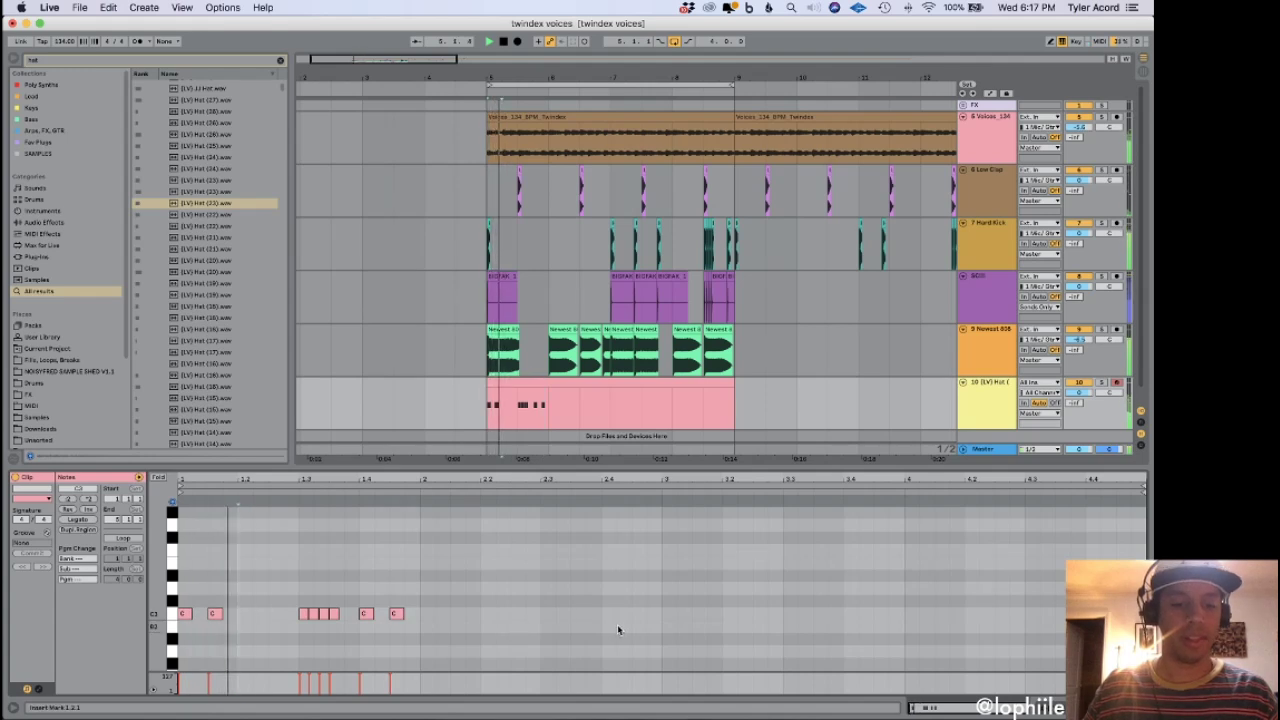
# Fold the note editor to the used pitch, add hats at 2.1 and 2.1.3, and sharply lower the 2.1.3 hat's velocity.
pyautogui.click(158, 477)
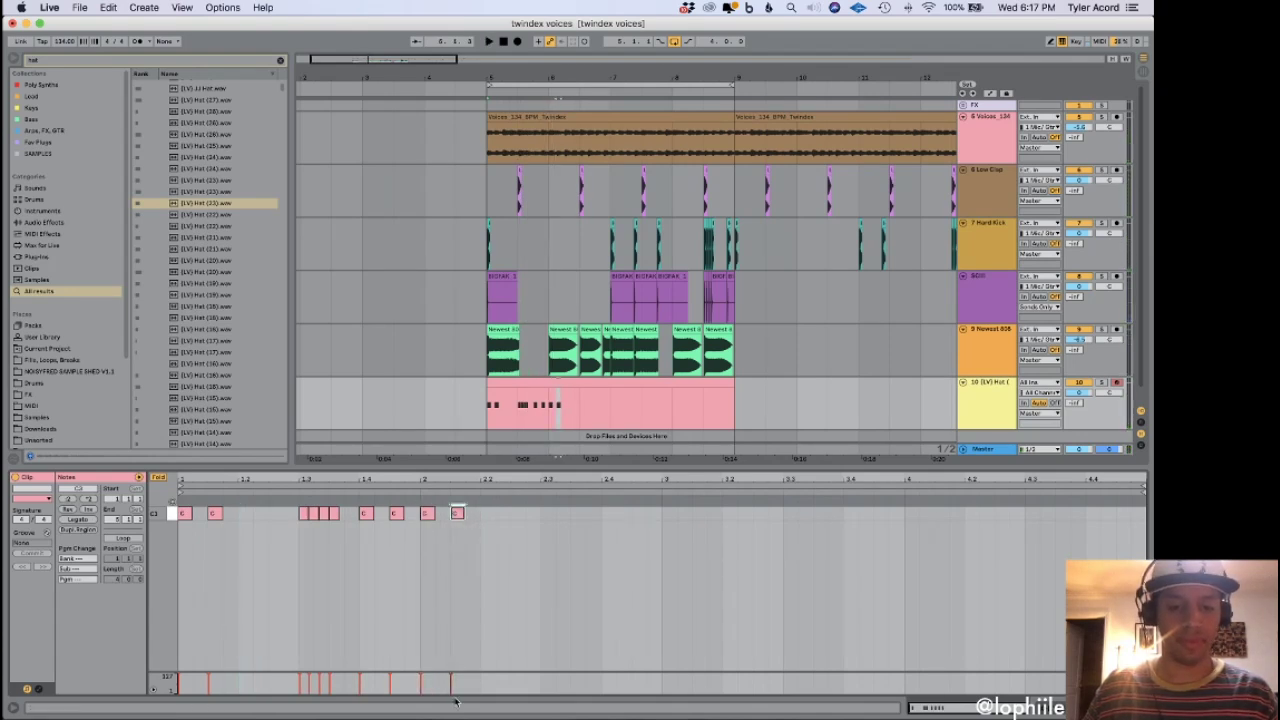
pyautogui.moveTo(453, 680); pyautogui.dragTo(452, 690)
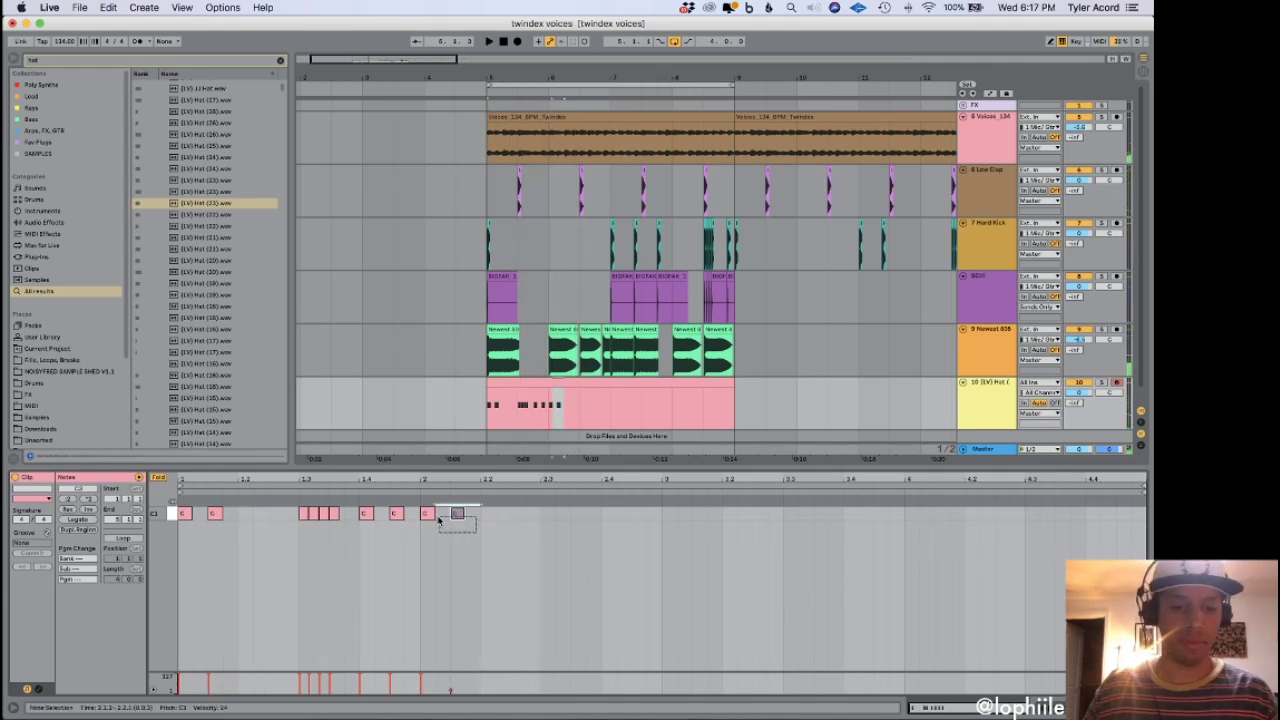
pyautogui.moveTo(424, 516); pyautogui.dragTo(421, 513)
pyautogui.press('super+d')
pyautogui.press('super+d')
pyautogui.press('space')
pyautogui.press('super+z')
pyautogui.press('super+z')
pyautogui.press('super+d')
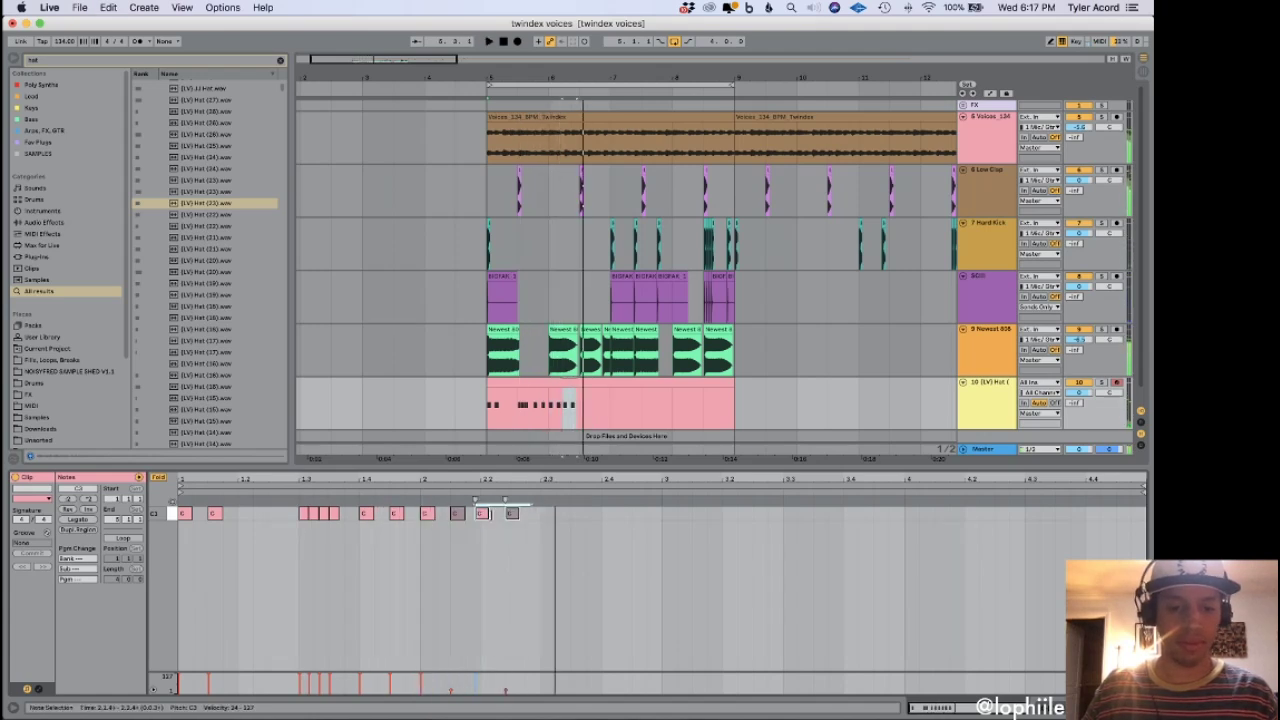
pyautogui.press('super+z')
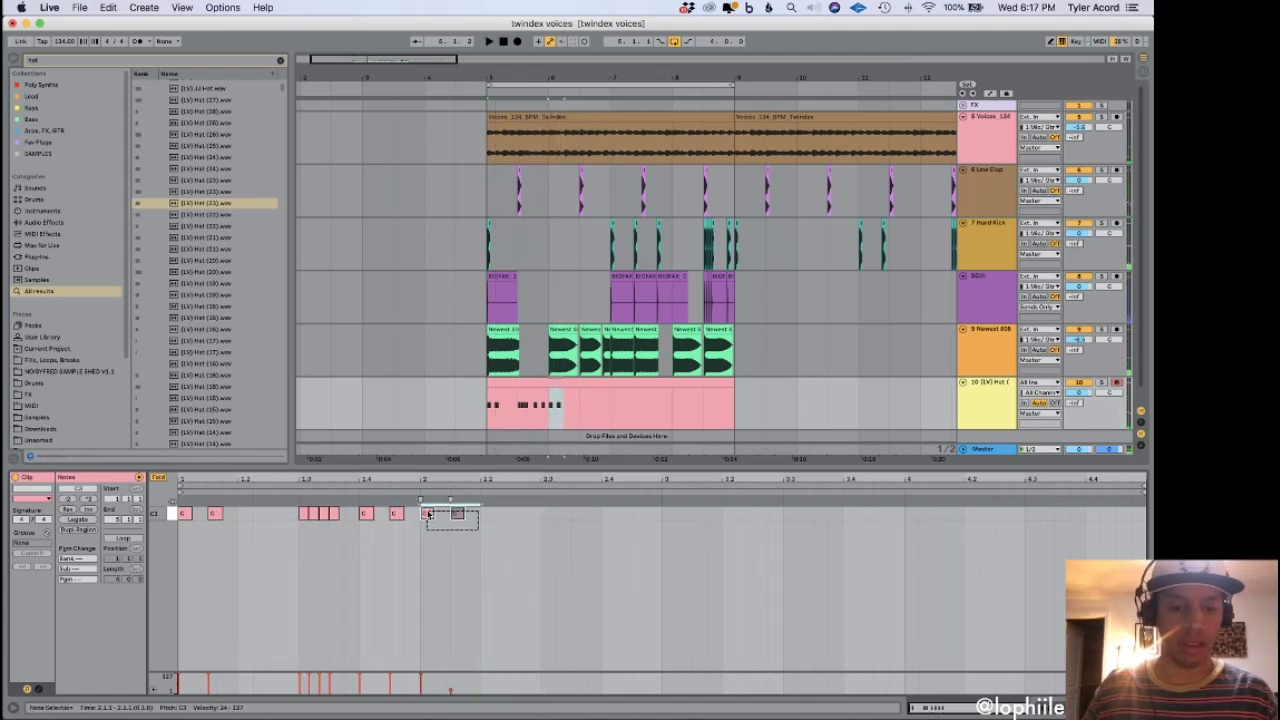
# Add hat notes at 2.2 and 2.3, and duplicate the two-bar pattern over bars 7 and 8, consolidated into one clip.
pyautogui.press('super+s')
pyautogui.click(545, 515)
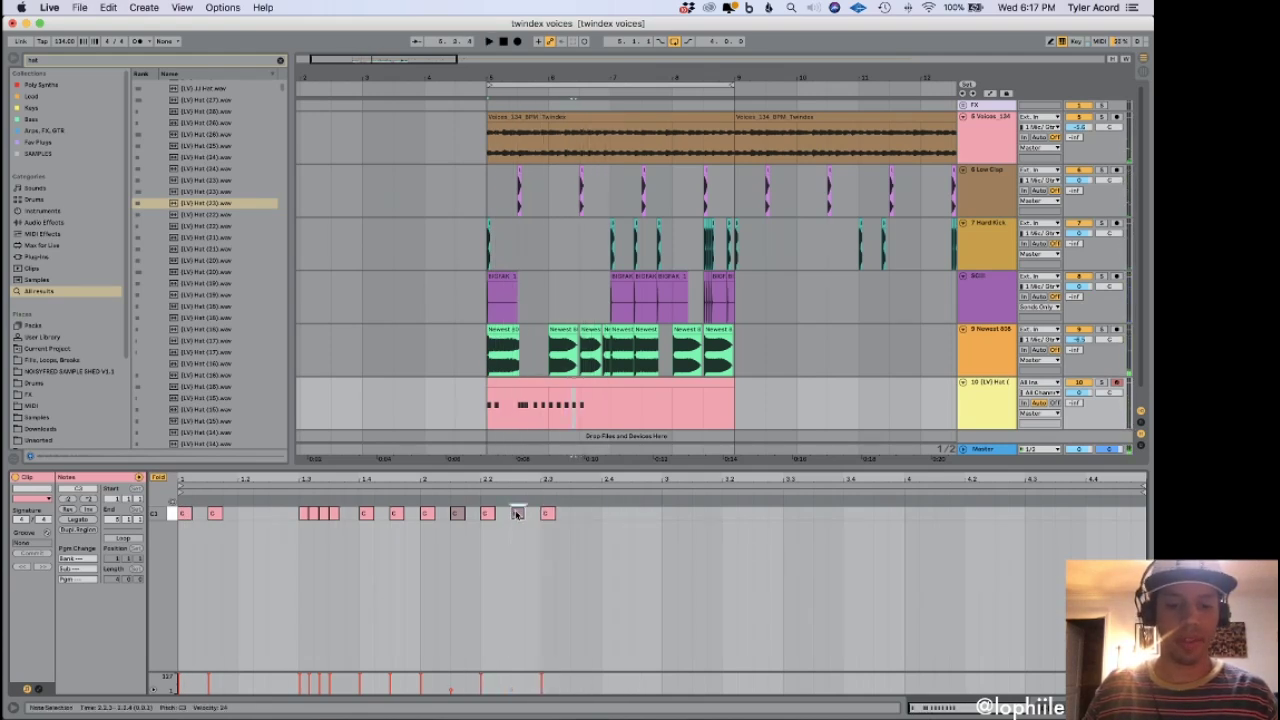
pyautogui.press('super+d')
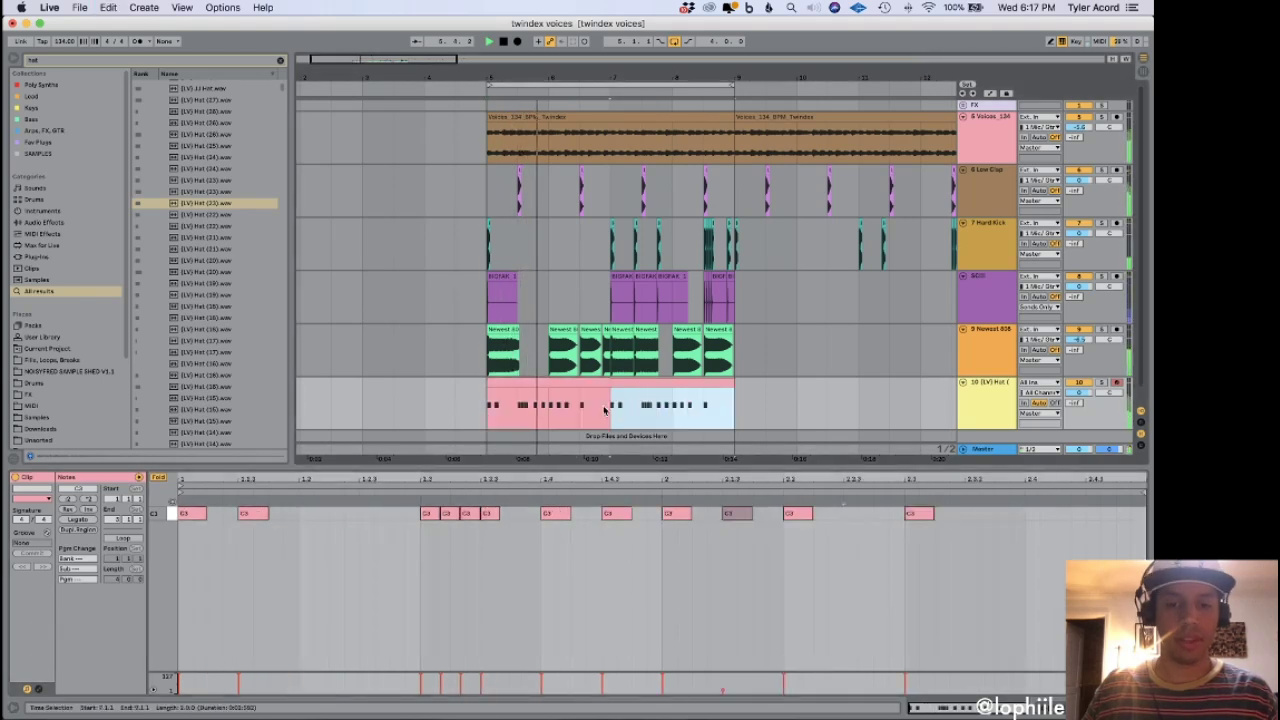
pyautogui.keyDown('shift'); pyautogui.click(592, 382); pyautogui.keyUp('shift')
pyautogui.press('super+j')
pyautogui.press('space')
# Add a C3 hat note at 2.3.3 and duplicate it to 2.4.
pyautogui.click(576, 519)
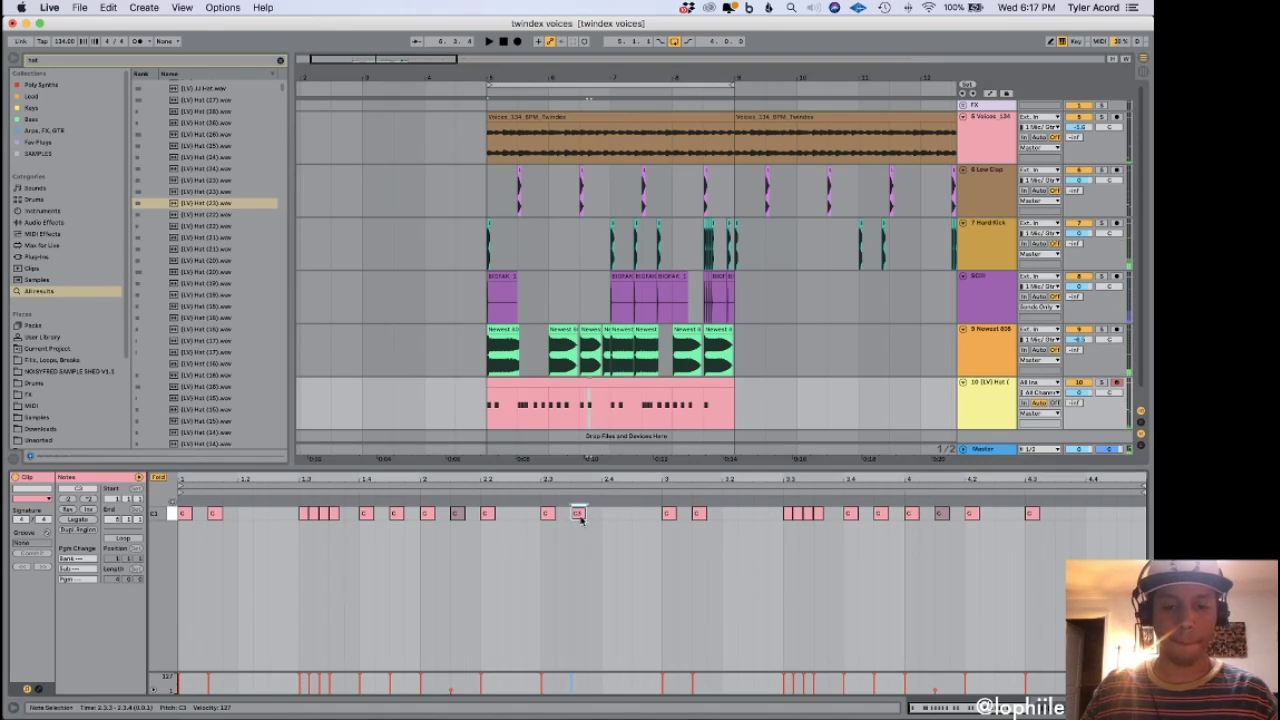
pyautogui.click(577, 515)
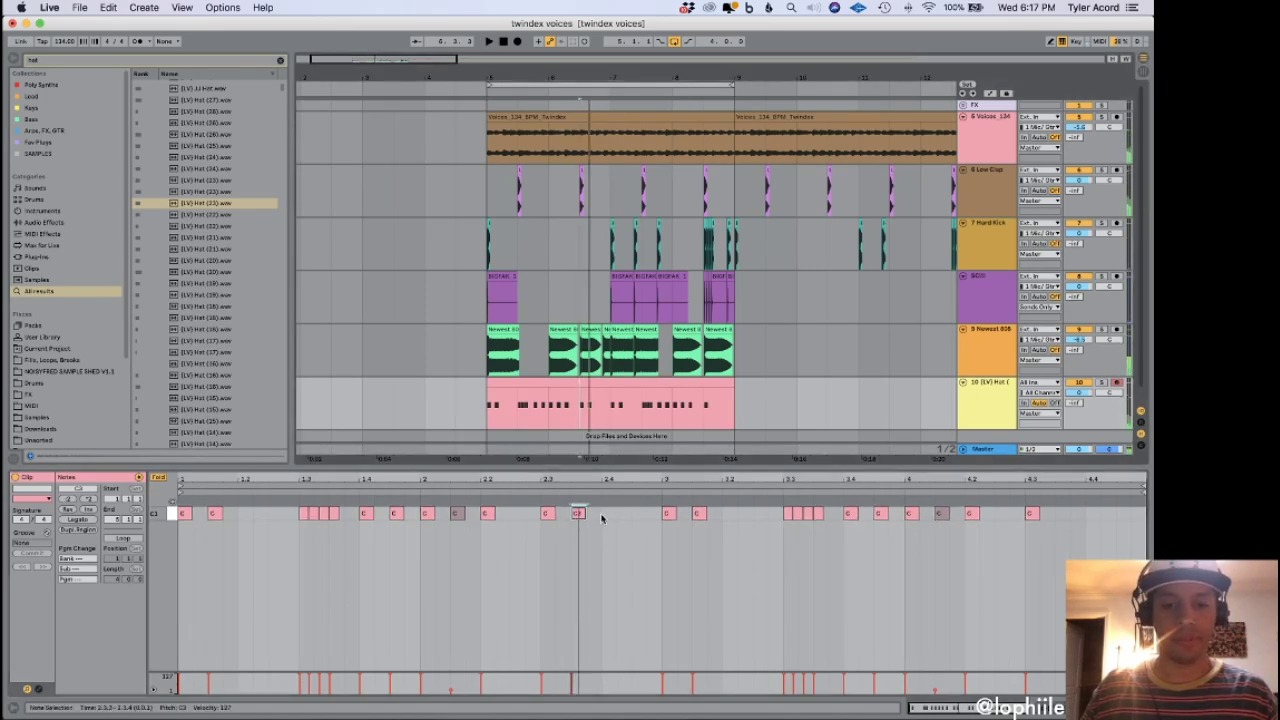
pyautogui.press('super+d')
pyautogui.press('space')
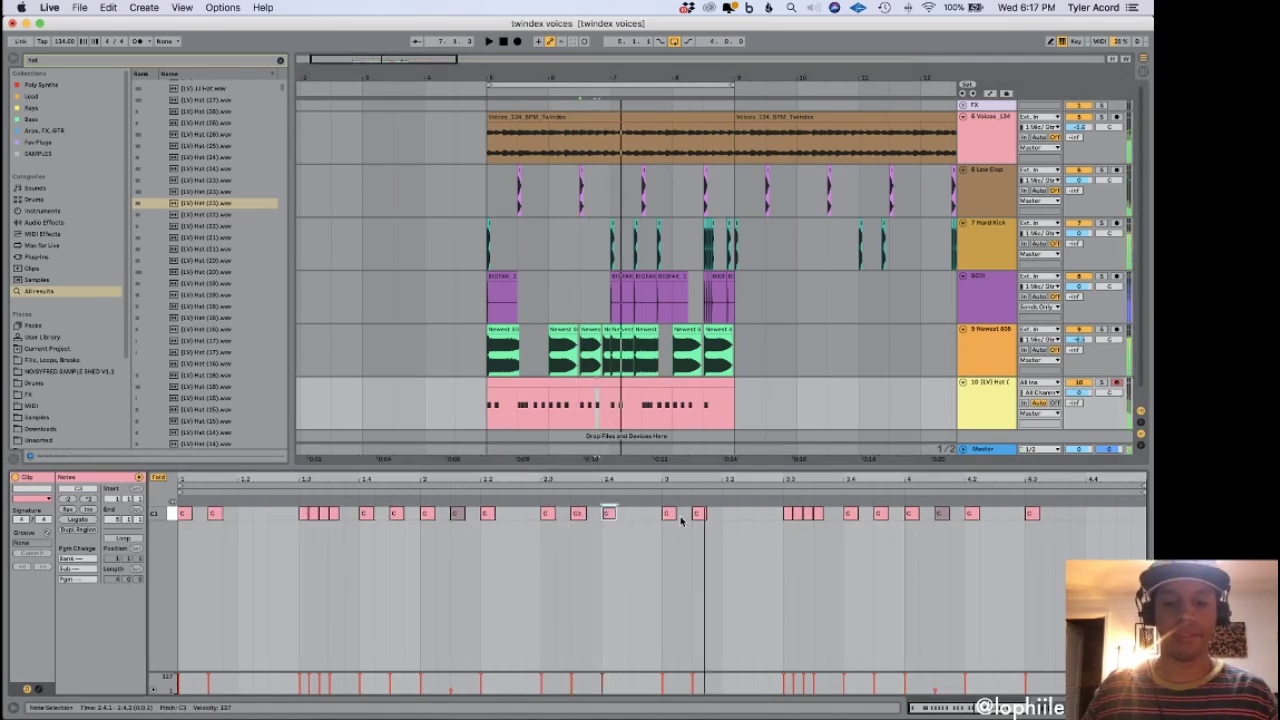
# Vary the hat clip's second half with an extra note at 3.1.2, three notes from 3.3 and a rapid roll at 4.1.
pyautogui.doubleClick(685, 515)
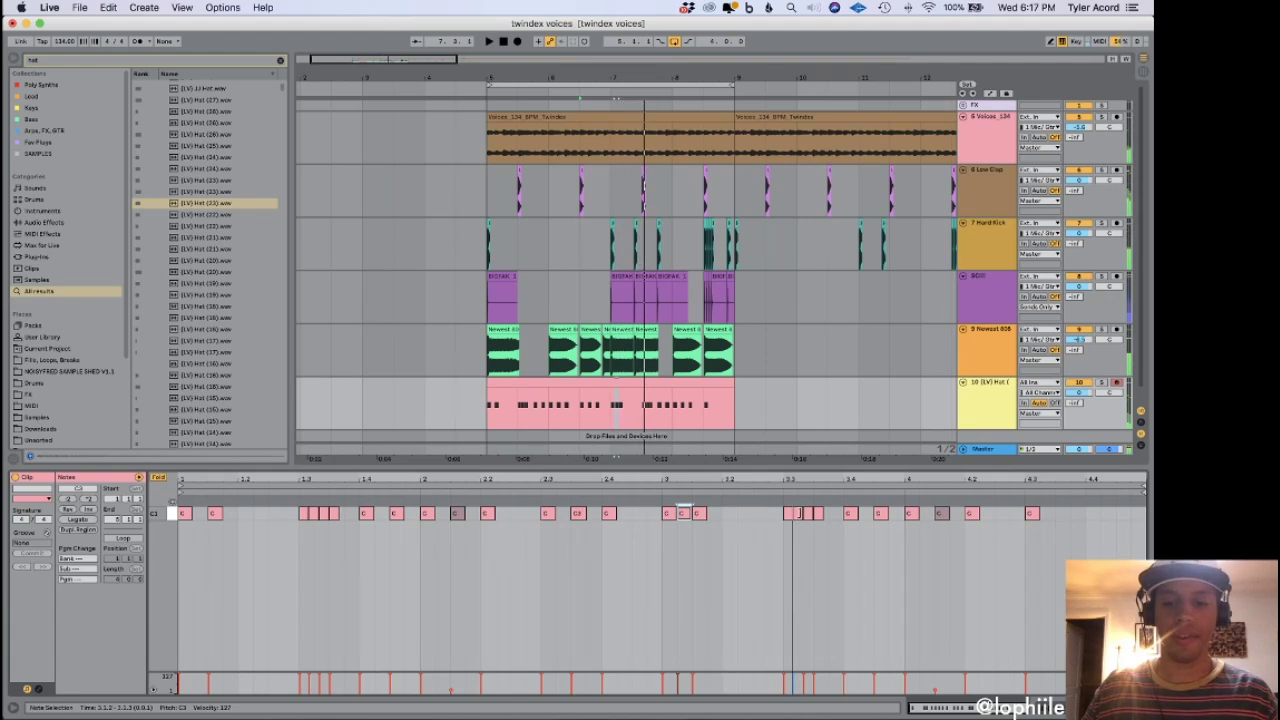
pyautogui.doubleClick(800, 516)
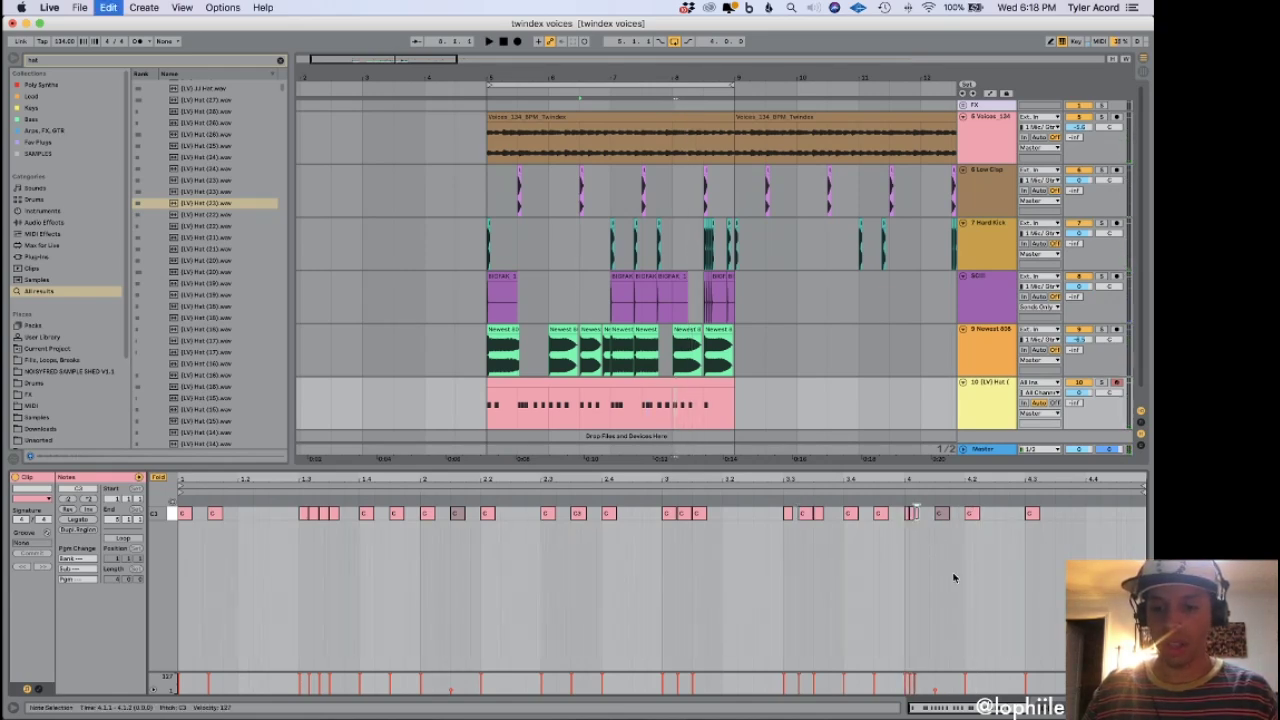
pyautogui.press('space')
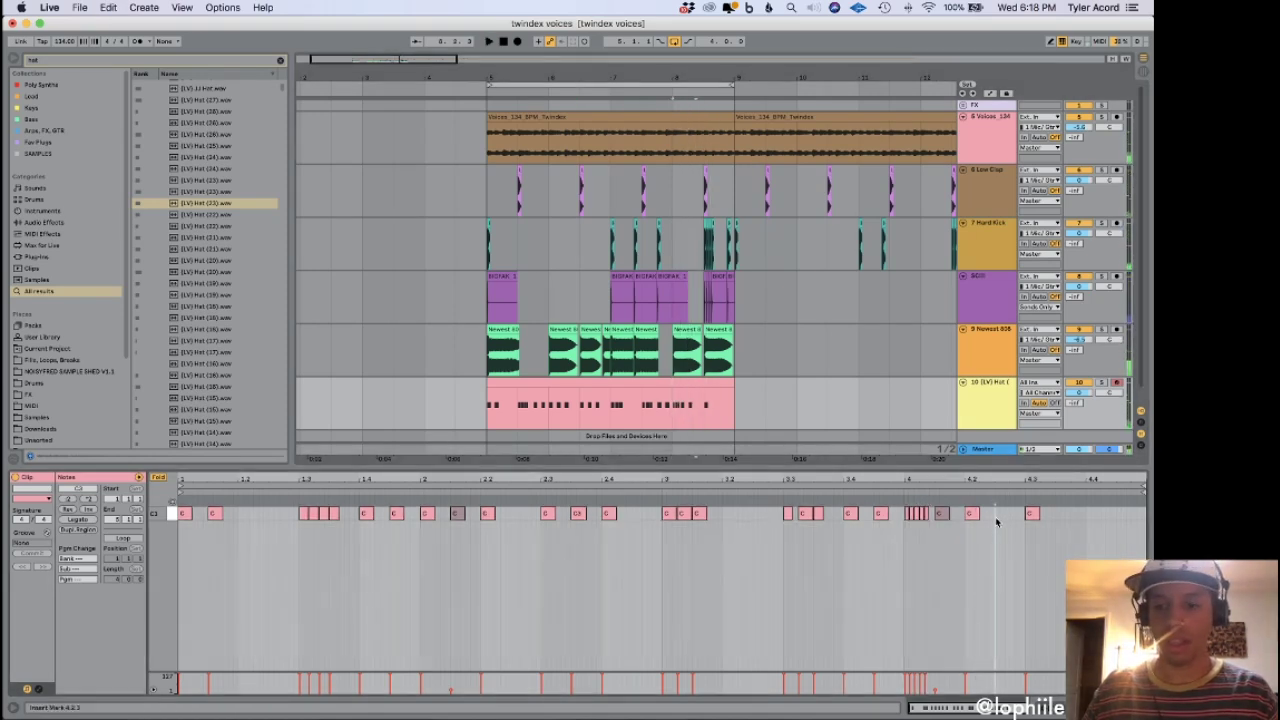
# Add hat notes at 4.2.2 and 4.2.3 and a closing group of three hats from 4.4.
pyautogui.doubleClick(1000, 515)
pyautogui.press('space')
pyautogui.press('space')
pyautogui.doubleClick(987, 515)
pyautogui.press('space')
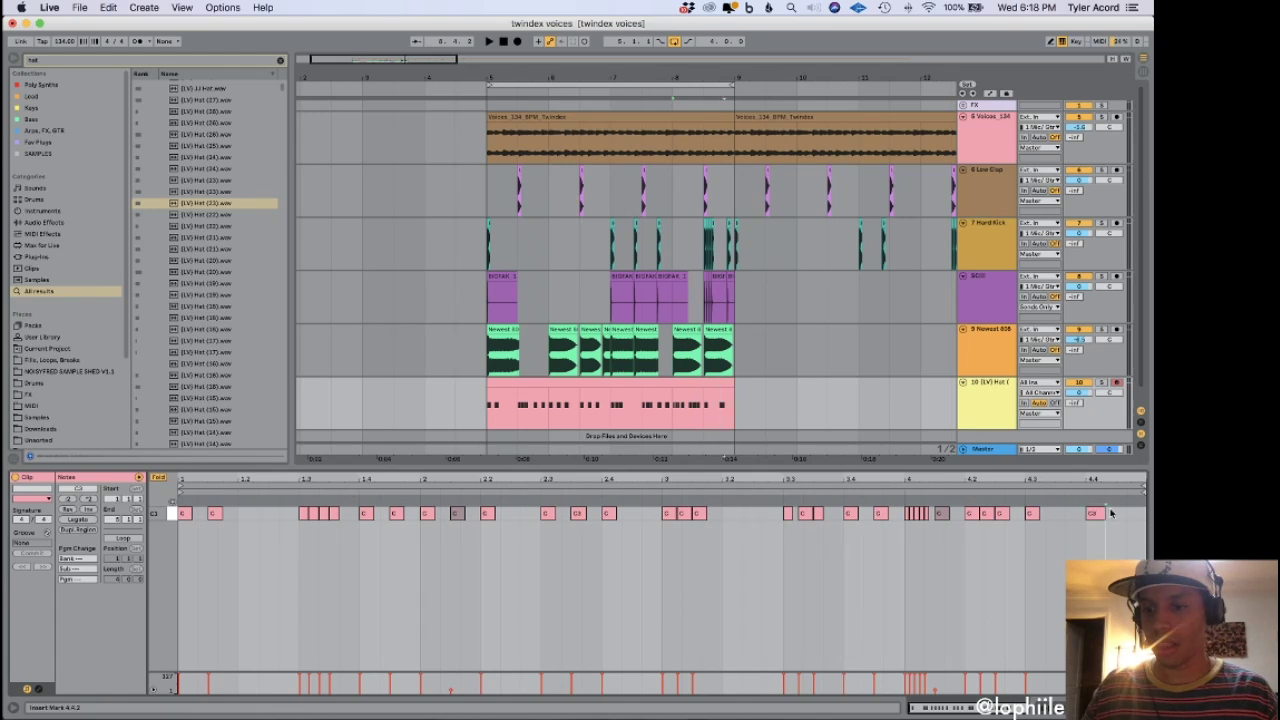
pyautogui.click(788, 398)
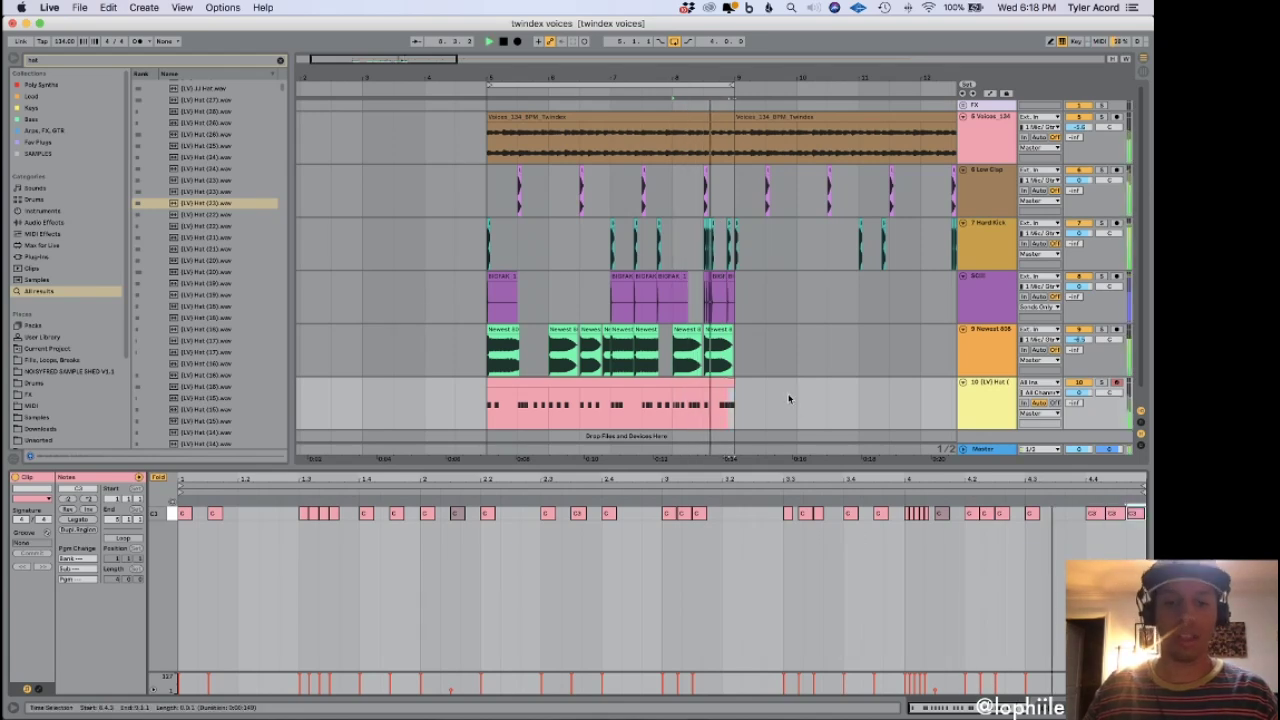
# Search the plug-ins for "deci" and load the VST version of Decimort onto the hat track.
pyautogui.click(137, 62)
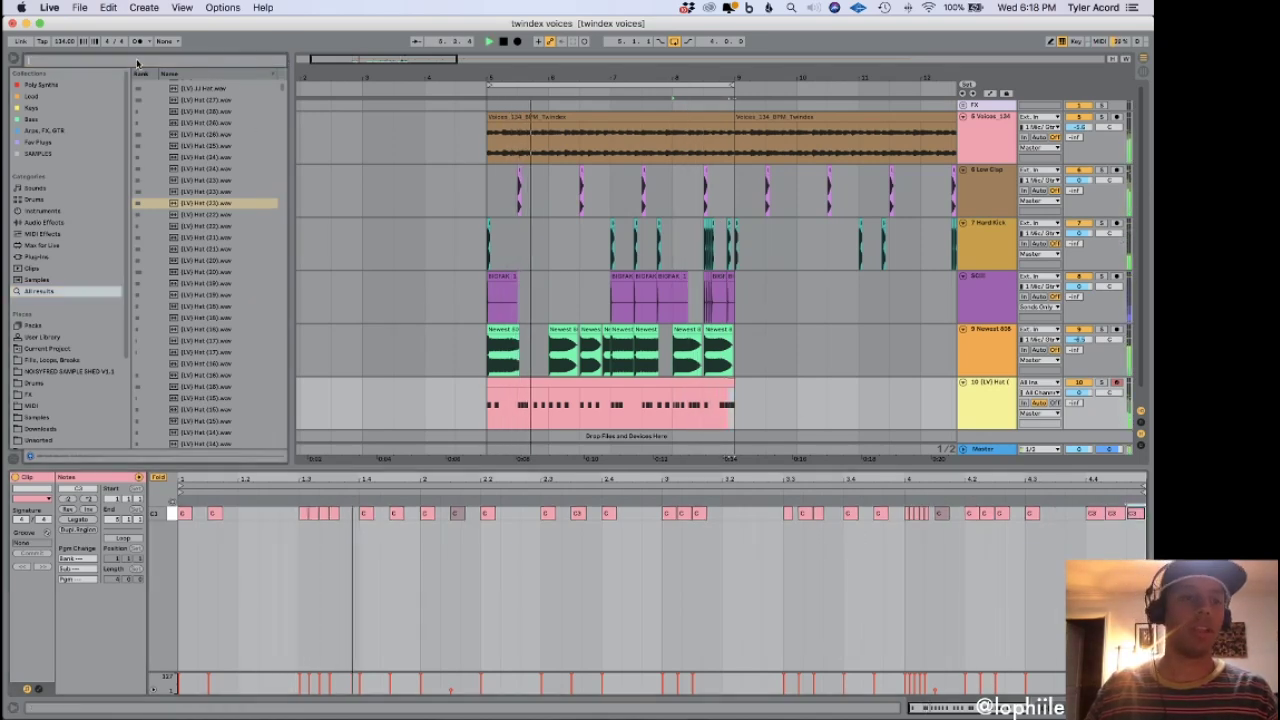
pyautogui.press('BackSpace')
pyautogui.write('deci')
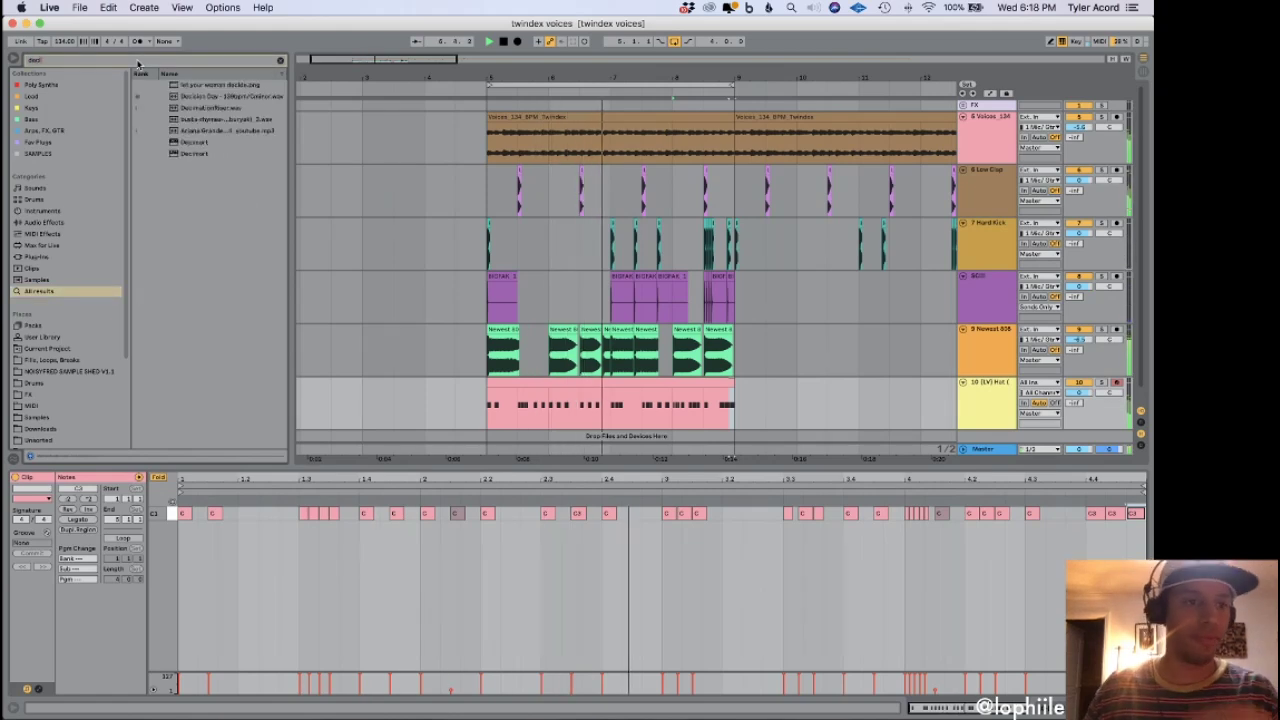
pyautogui.click(56, 246)
pyautogui.click(56, 256)
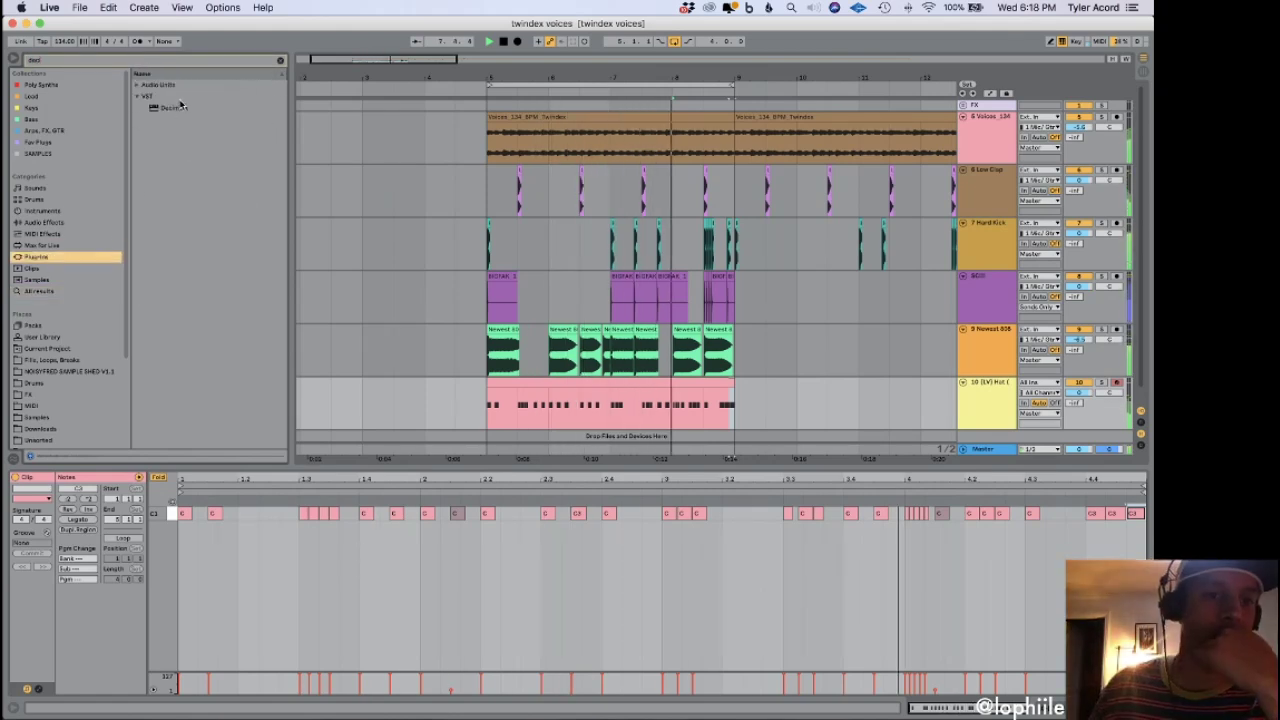
pyautogui.moveTo(175, 108); pyautogui.dragTo(600, 335)
pyautogui.press('Return')
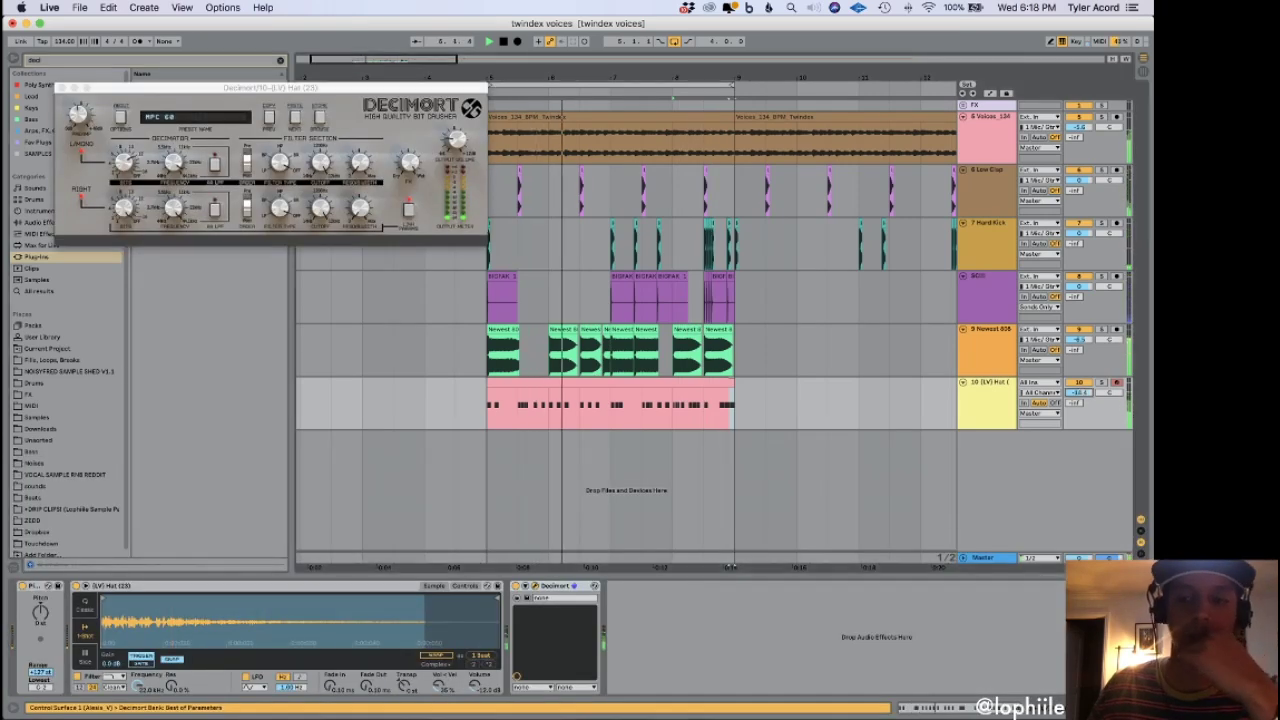
# Advance through Decimort's presets to the hats preset and close the plug-in window.
pyautogui.click(295, 118)
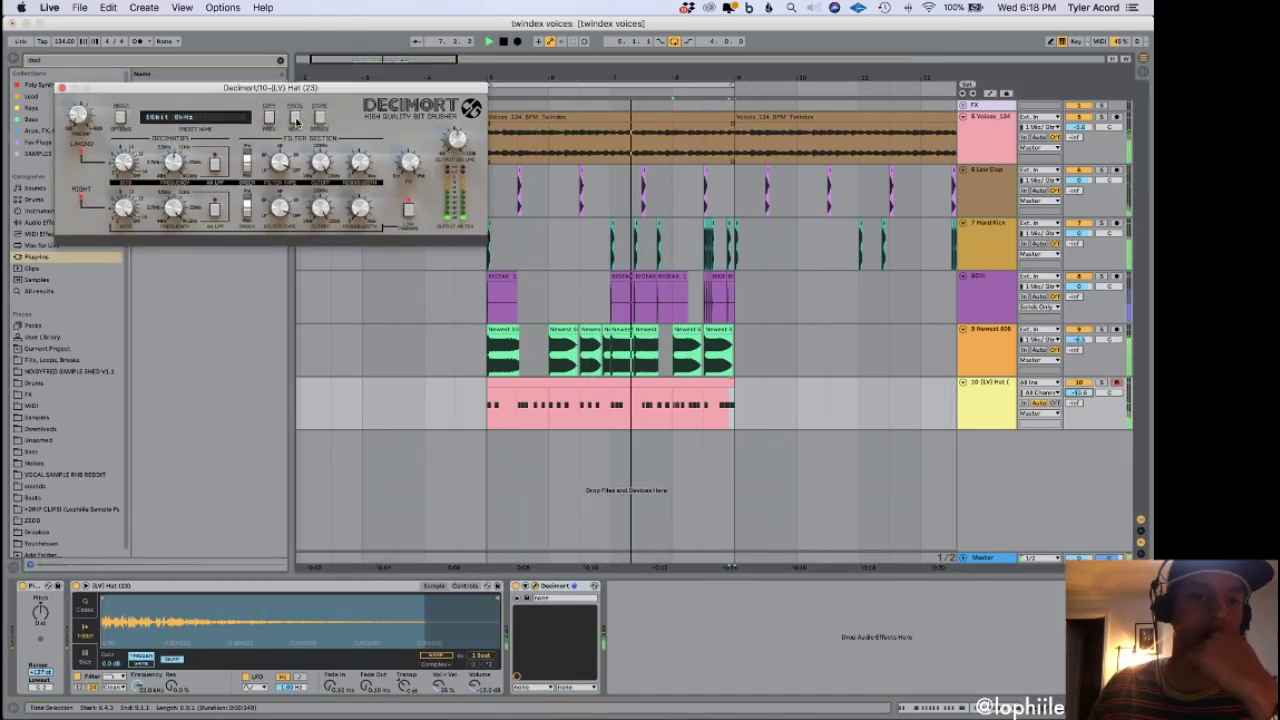
pyautogui.click(295, 118)
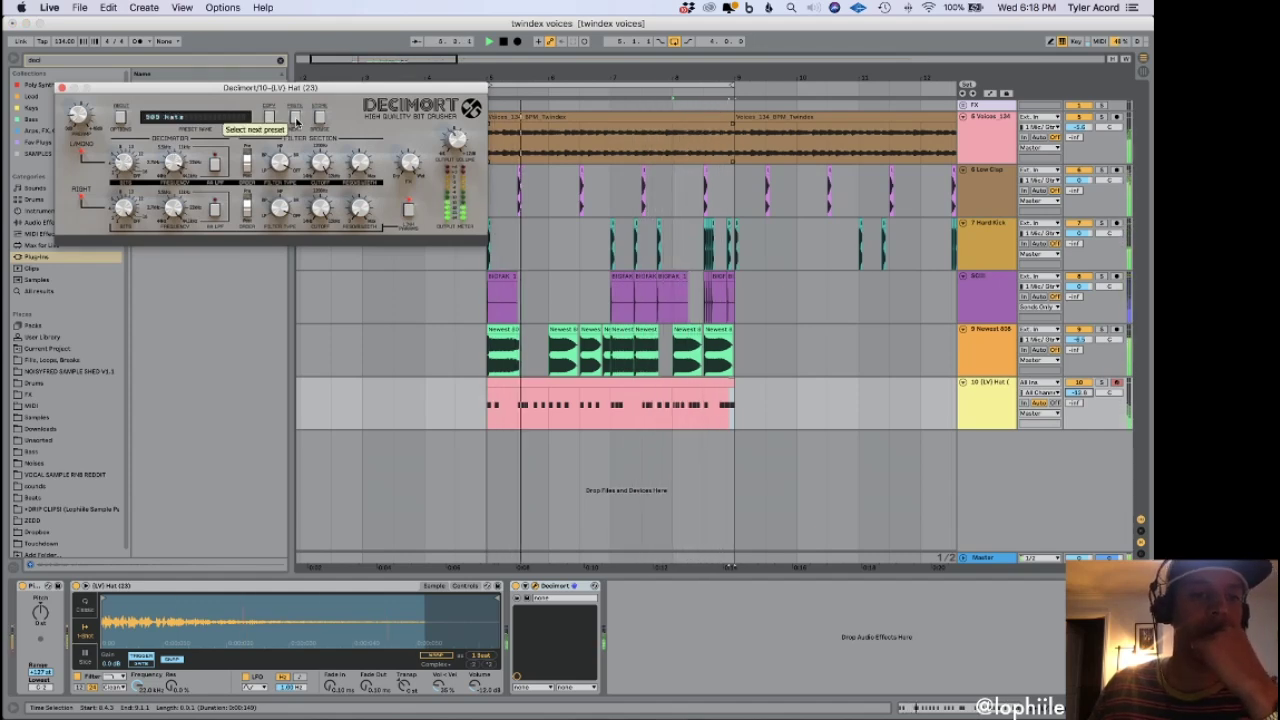
pyautogui.click(62, 88)
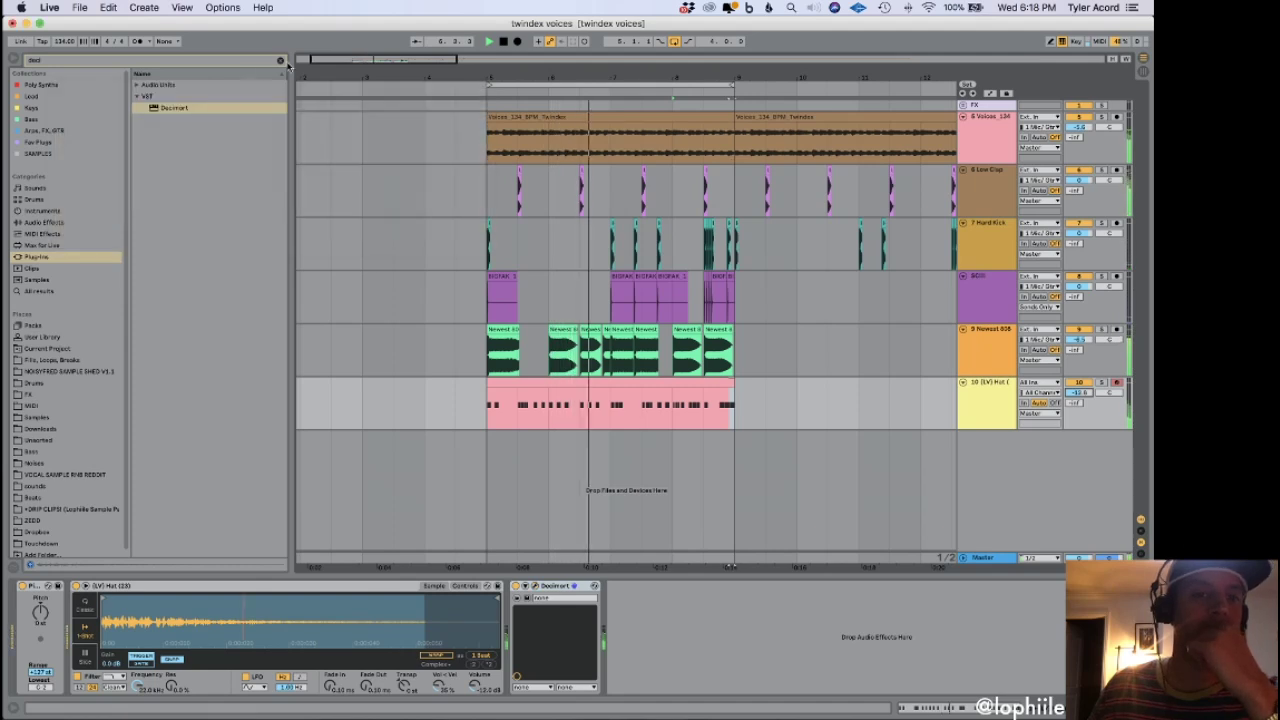
# Add EQ Eight after Decimort on the hat track, cutting the lows below about 550 Hz and boosting the highs.
pyautogui.click(280, 60)
pyautogui.click(44, 222)
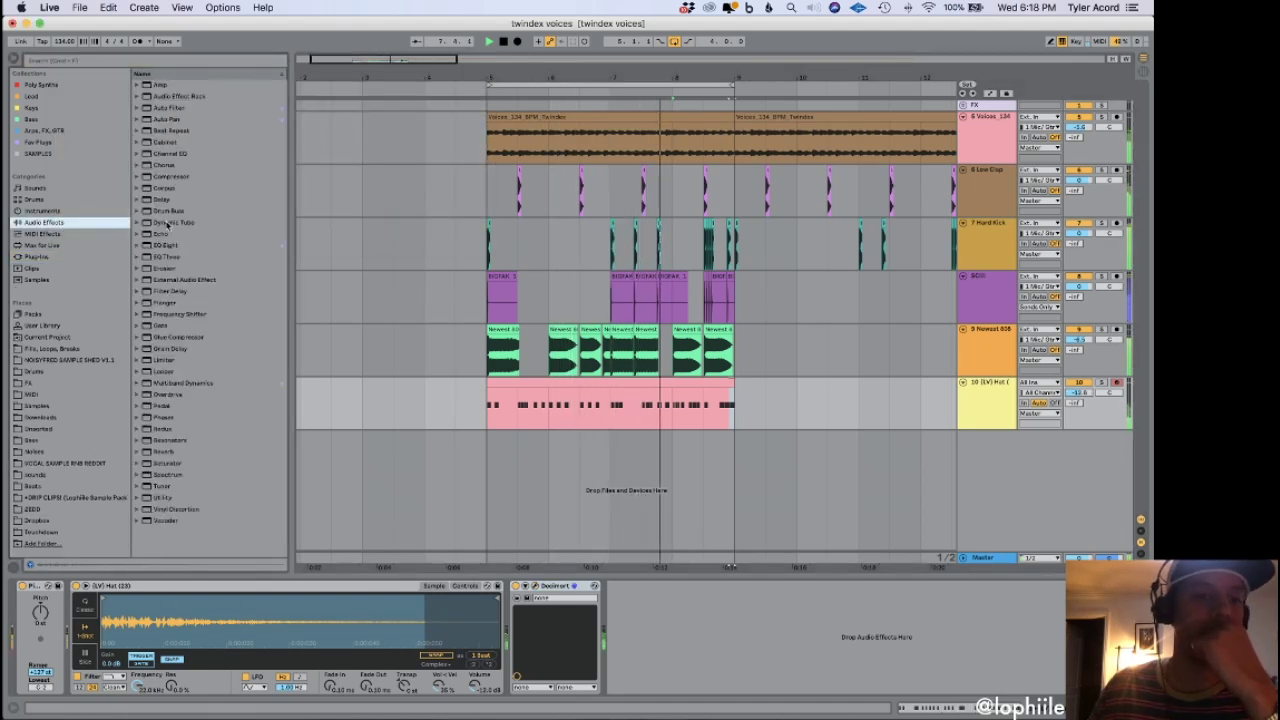
pyautogui.moveTo(175, 249); pyautogui.dragTo(825, 606)
pyautogui.moveTo(743, 640); pyautogui.dragTo(755, 642)
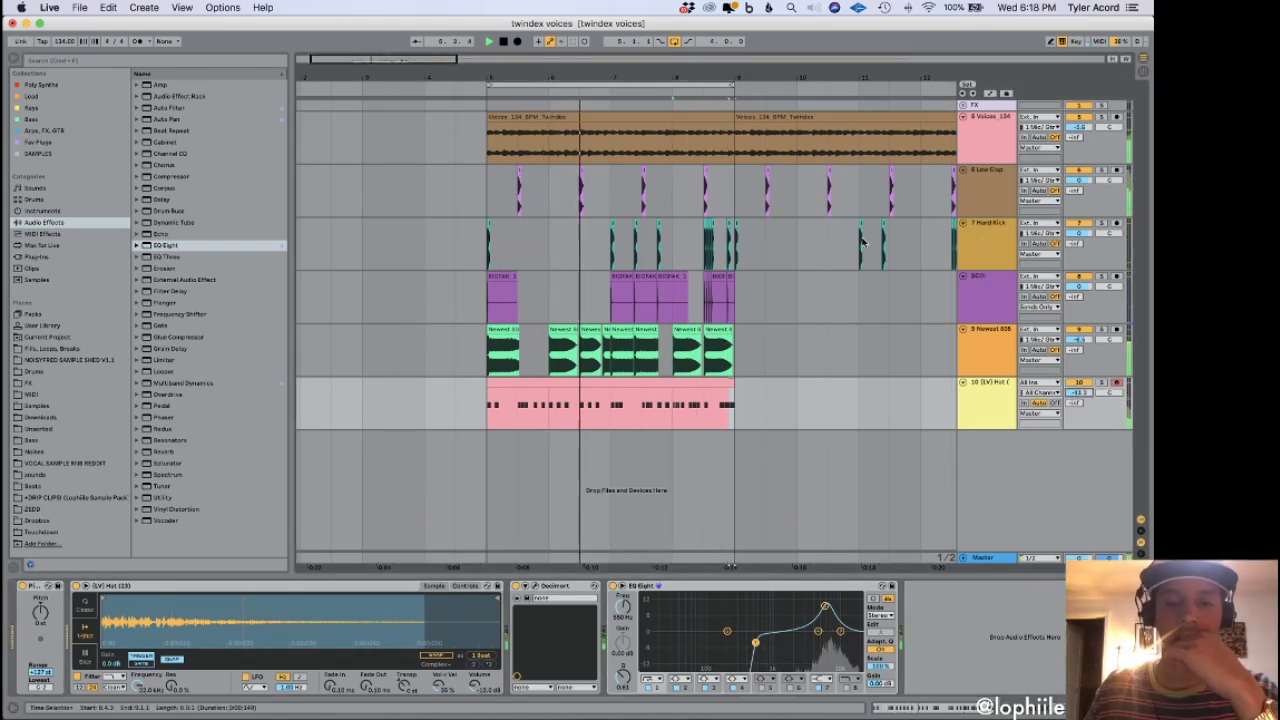
# Move the Newest 808 track directly below the Voices track.
pyautogui.click(998, 236)
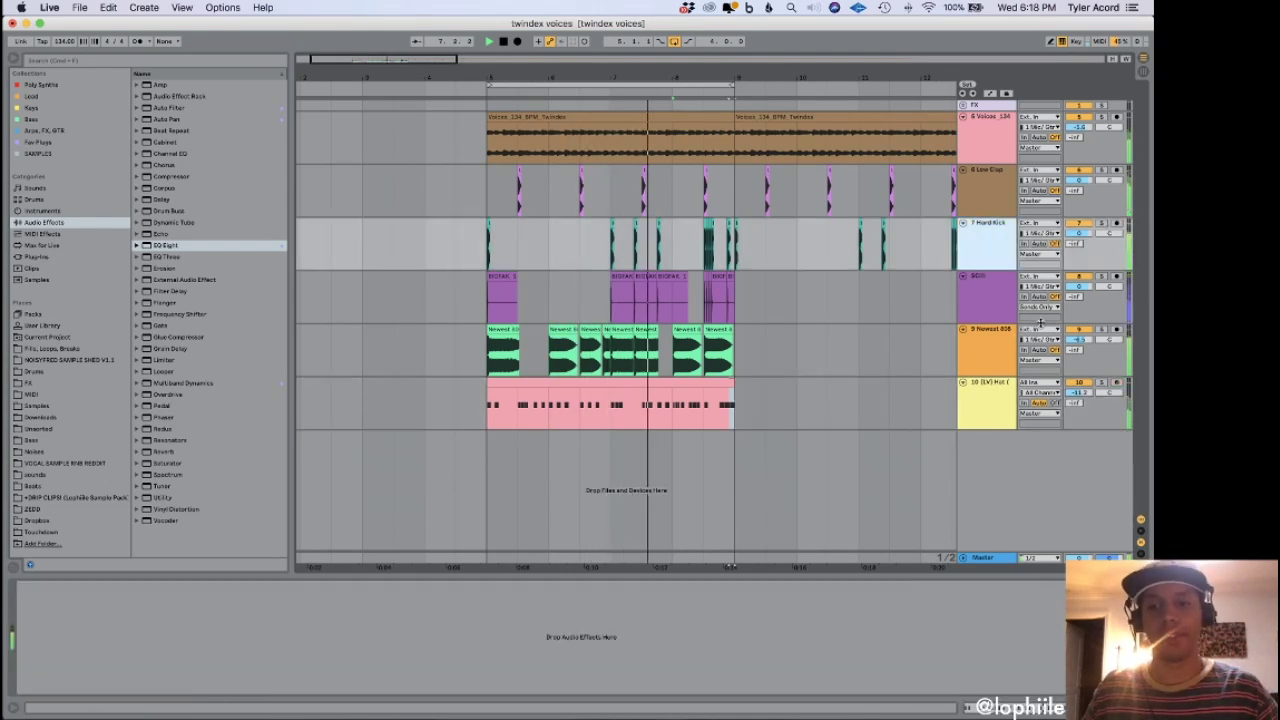
pyautogui.click(990, 335)
pyautogui.moveTo(993, 271); pyautogui.dragTo(1001, 178)
pyautogui.moveTo(1005, 254); pyautogui.dragTo(1001, 175)
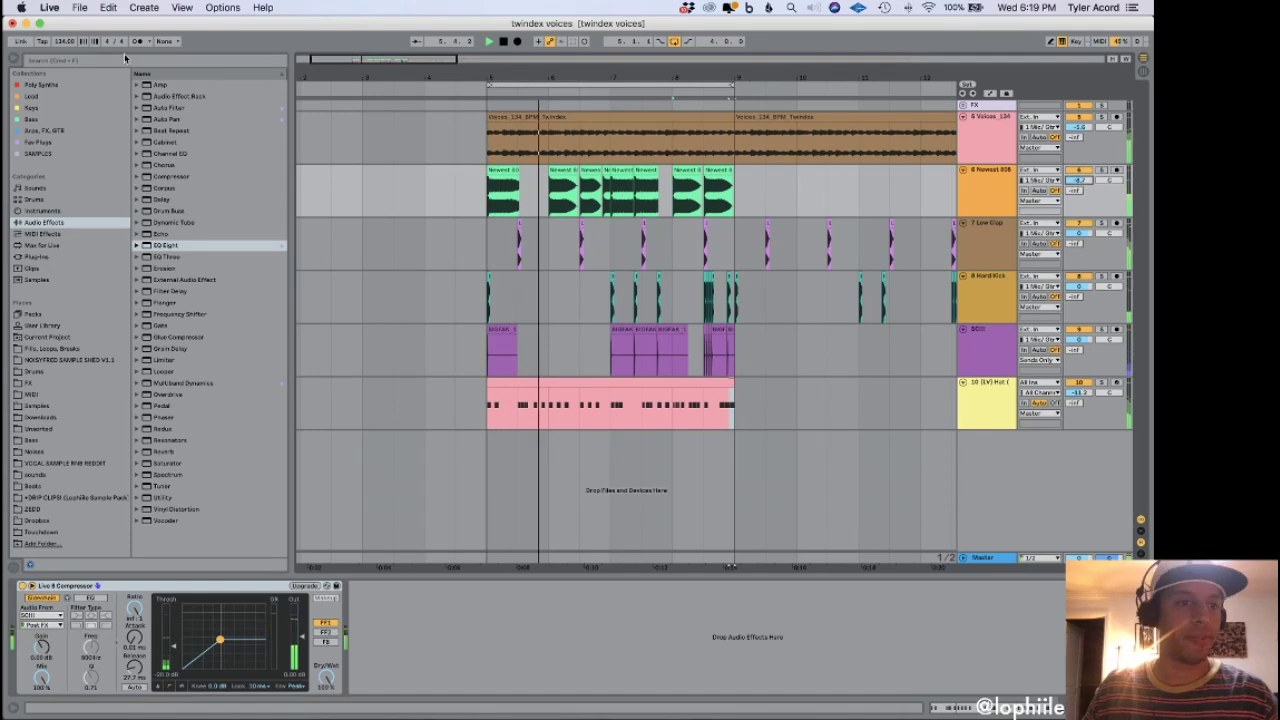
# Insert Saturator and EQ Eight ahead of the 808's compressor, and boost the low end around 125 Hz.
pyautogui.moveTo(152, 468); pyautogui.dragTo(31, 612)
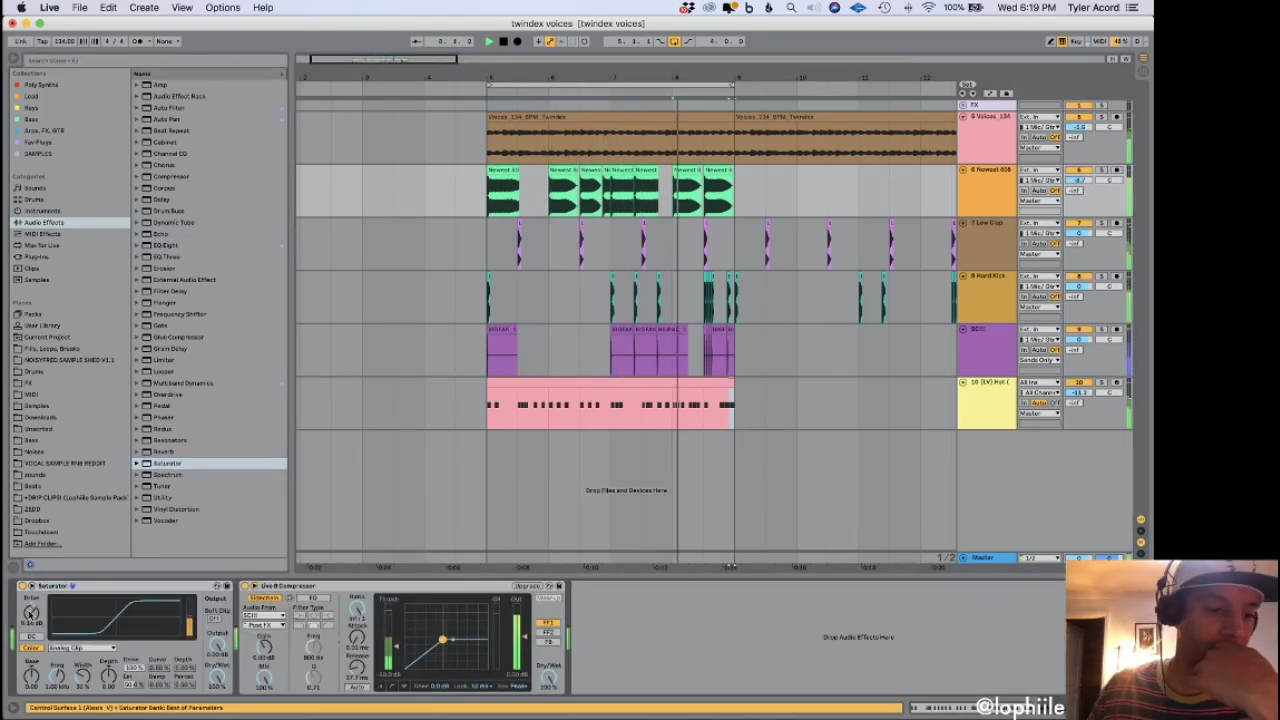
pyautogui.moveTo(171, 247); pyautogui.dragTo(248, 600)
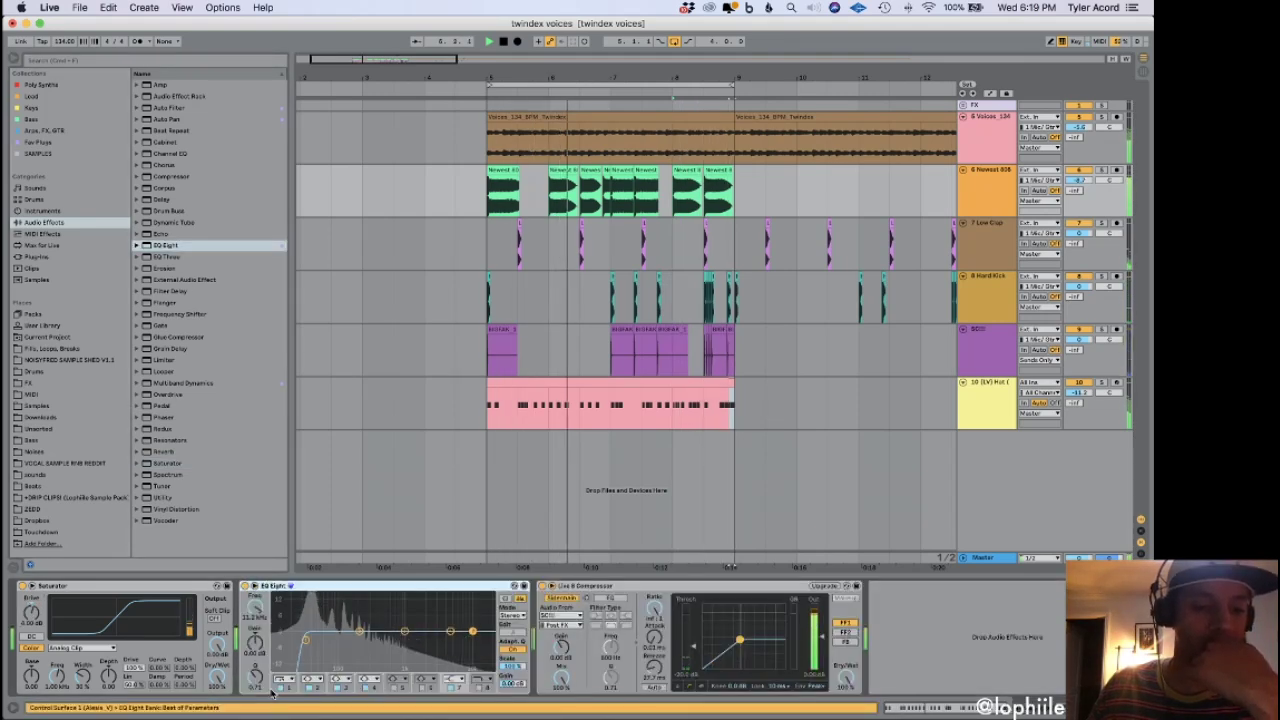
pyautogui.moveTo(358, 631); pyautogui.dragTo(347, 619)
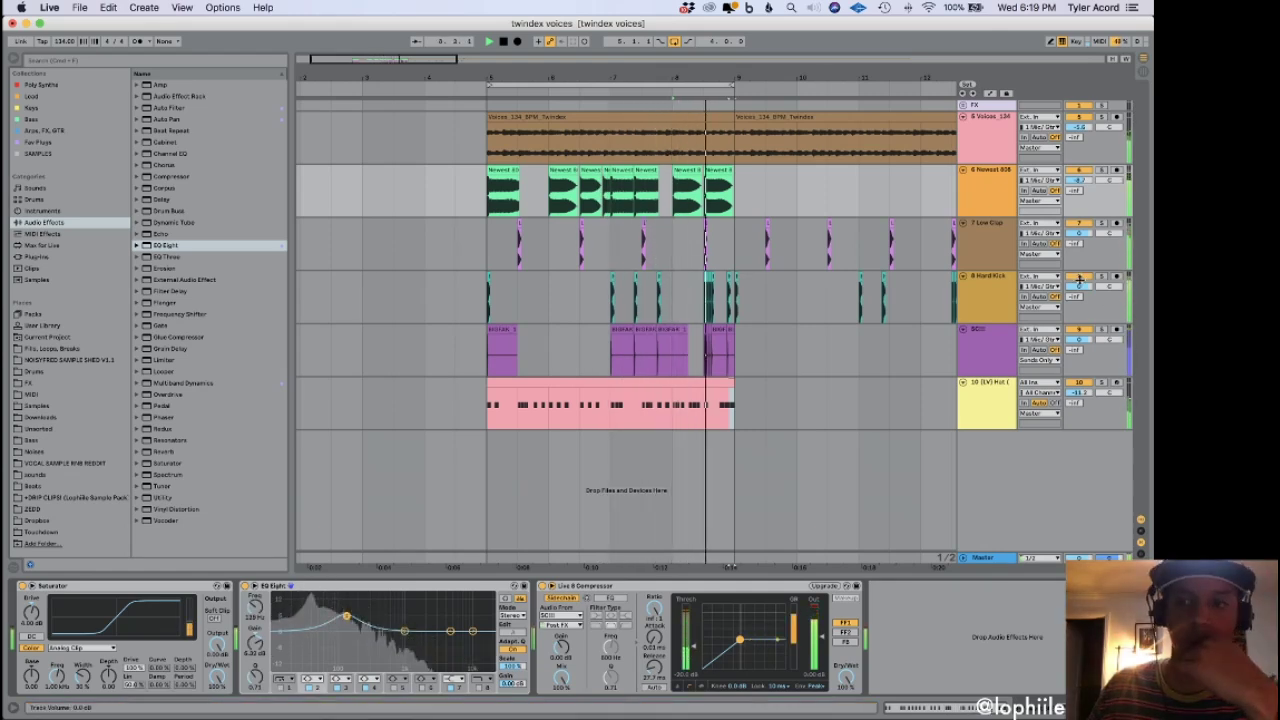
# Lower the 808 track's volume to about -14 dB and save the set.
pyautogui.moveTo(1079, 180); pyautogui.dragTo(1079, 190)
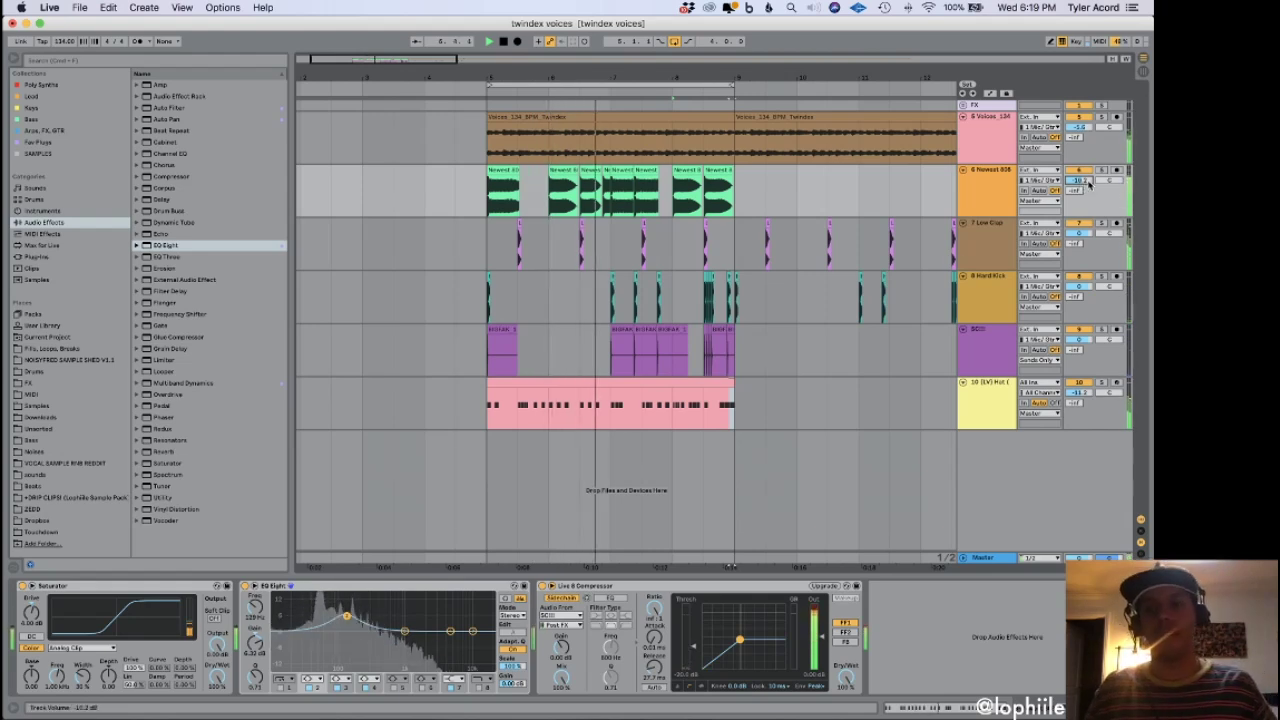
pyautogui.moveTo(1079, 180); pyautogui.dragTo(1085, 187)
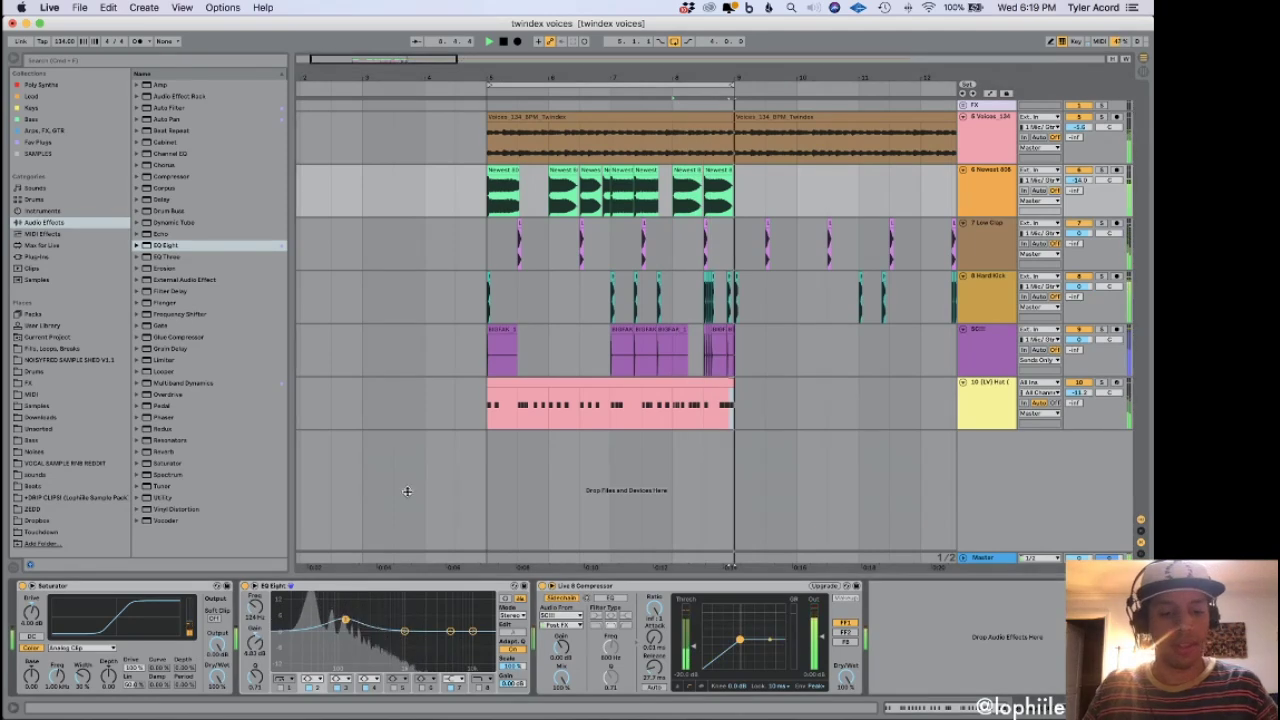
pyautogui.press('super+s')
# Open the first Voices clip's sample settings and save the set.
pyautogui.doubleClick(607, 115)
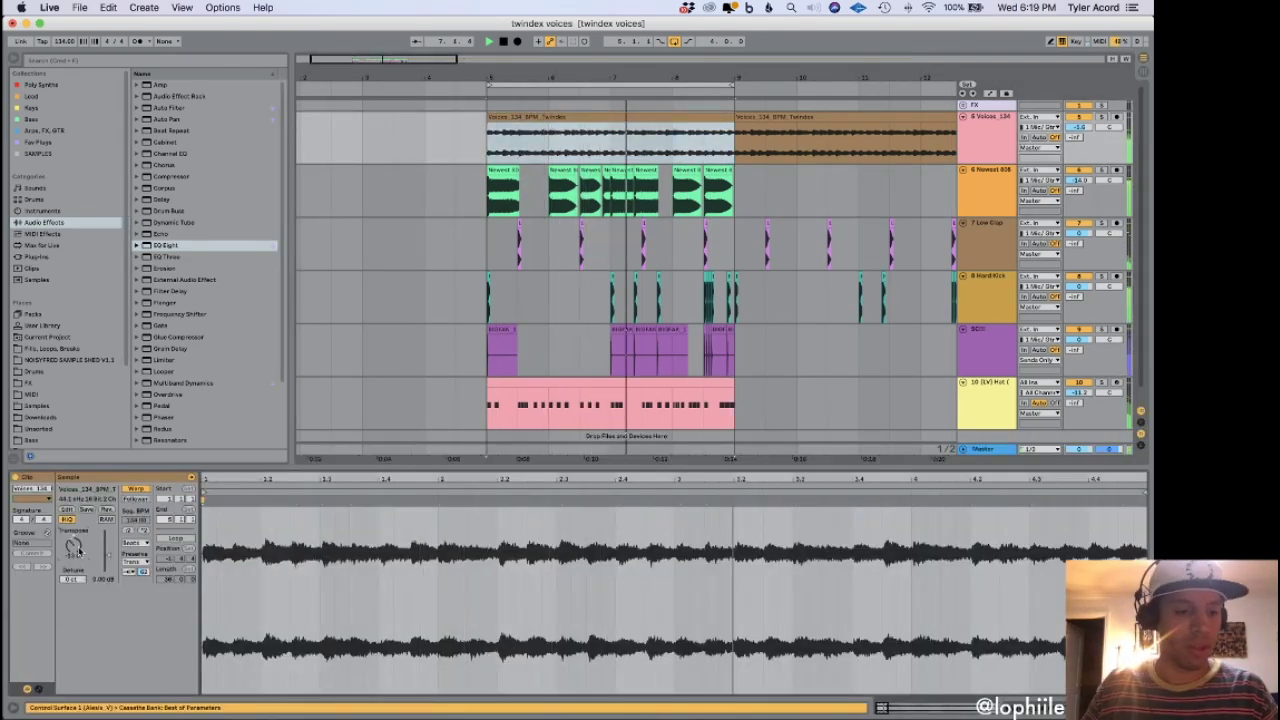
pyautogui.press('super+s')
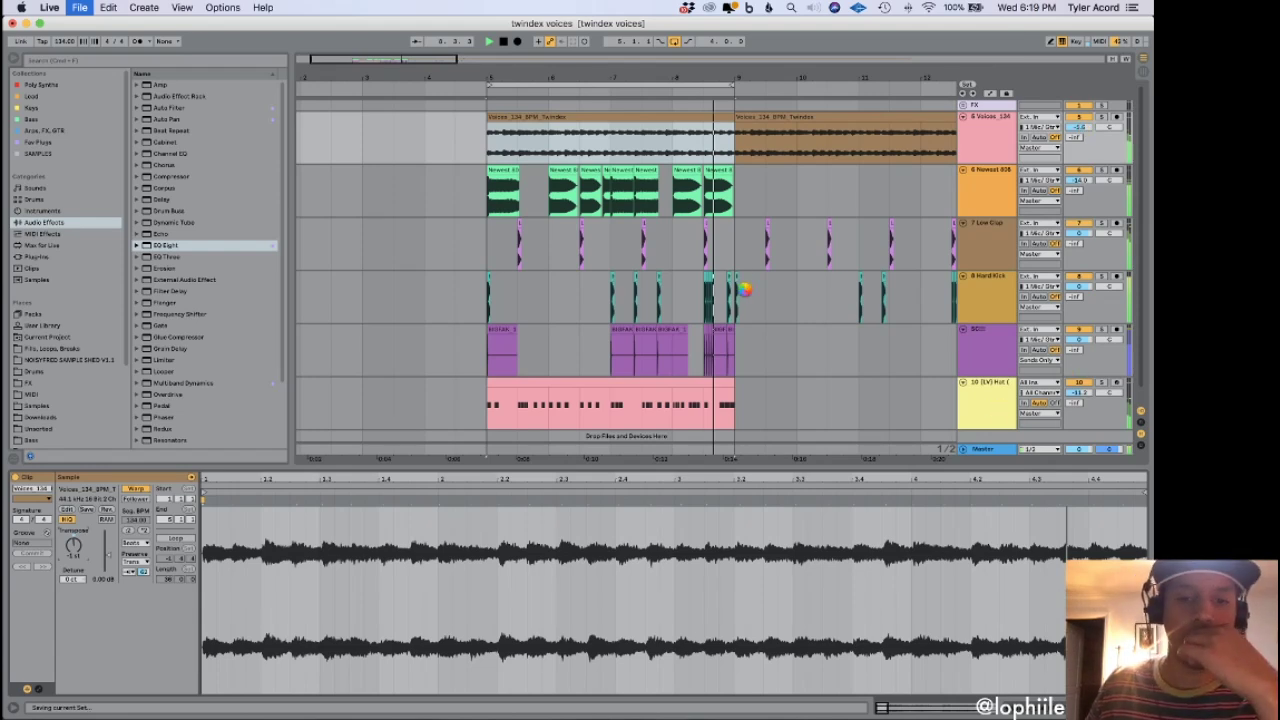
pyautogui.moveTo(727, 412); pyautogui.dragTo(483, 211)
pyautogui.hscroll(4, 534, 243)
pyautogui.hscroll(-3, 536, 243)
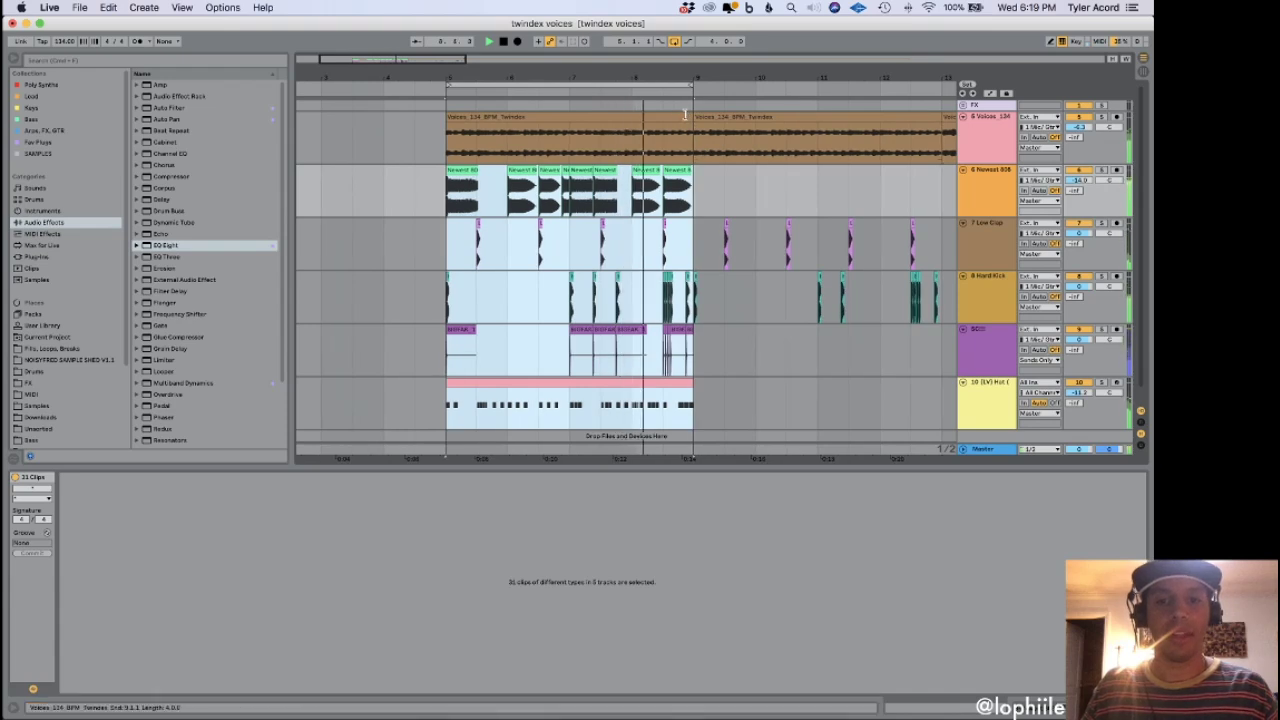
# Copy the Voices section starting at bar 9 over the clip at bar 5, and extend it to bar 9.
pyautogui.click(706, 150)
pyautogui.moveTo(706, 150); pyautogui.dragTo(897, 152)
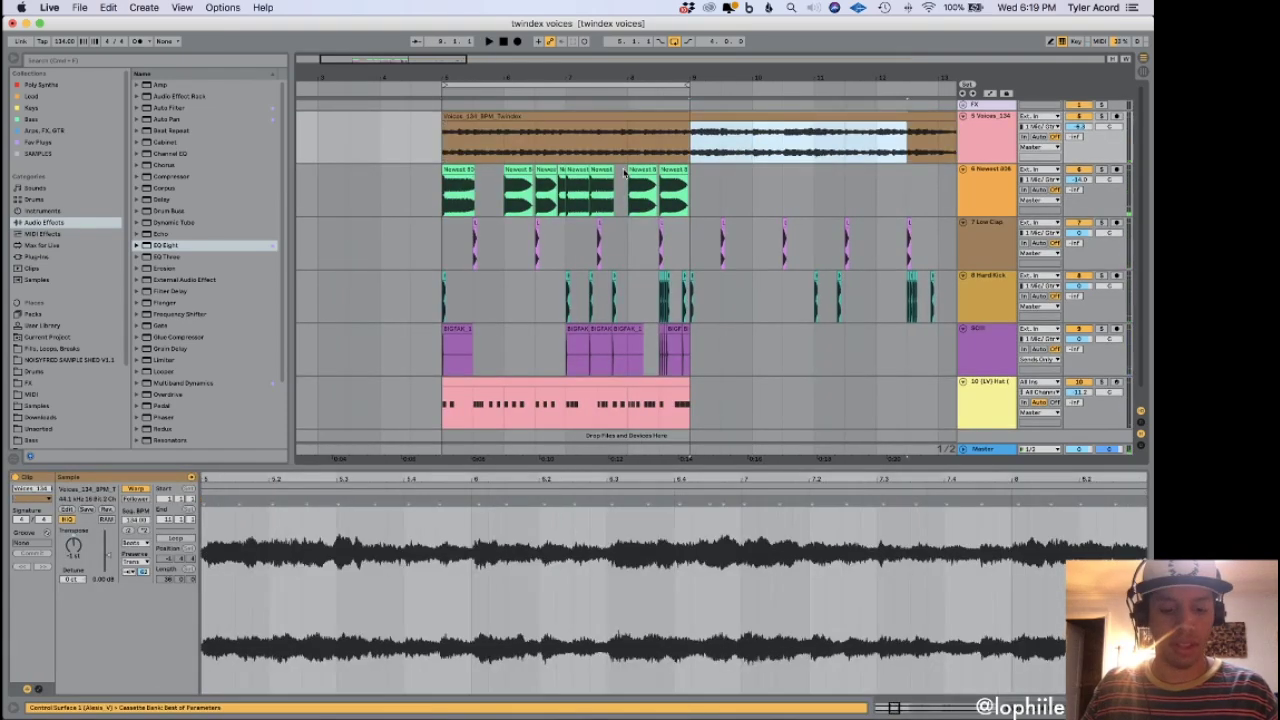
pyautogui.click(443, 144)
pyautogui.press('super+v')
pyautogui.press('space')
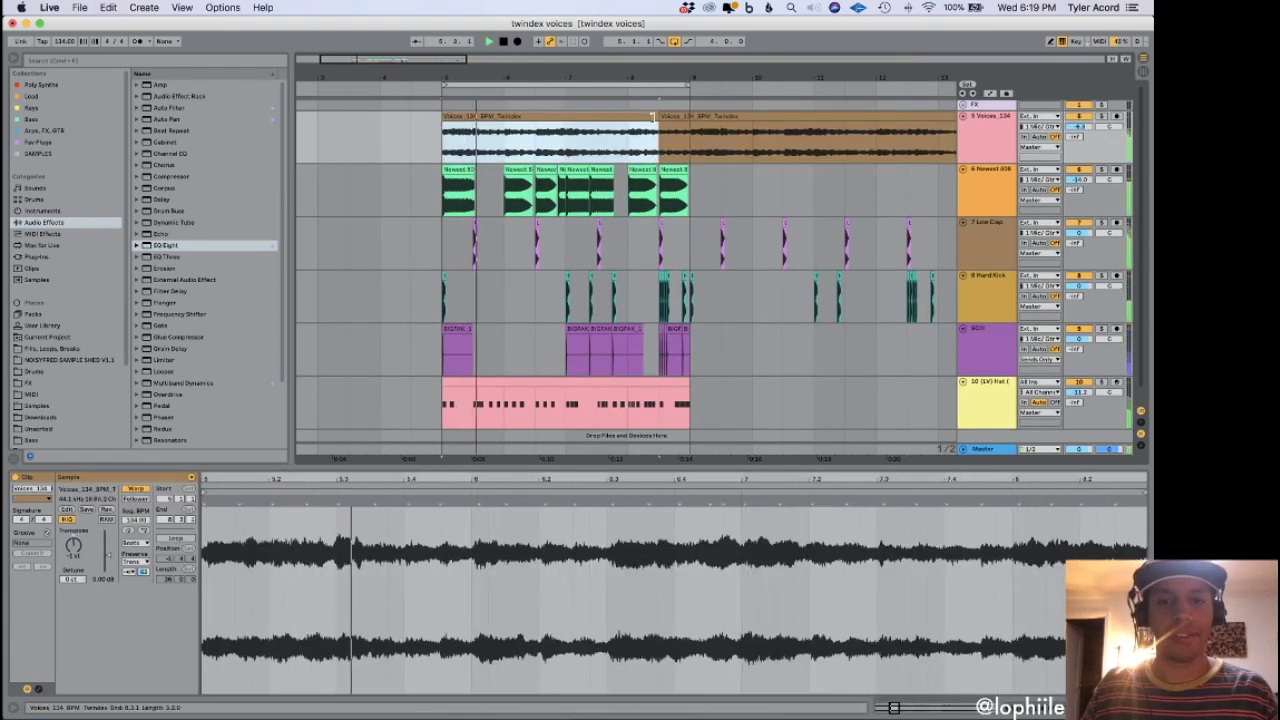
pyautogui.moveTo(657, 119); pyautogui.dragTo(690, 121)
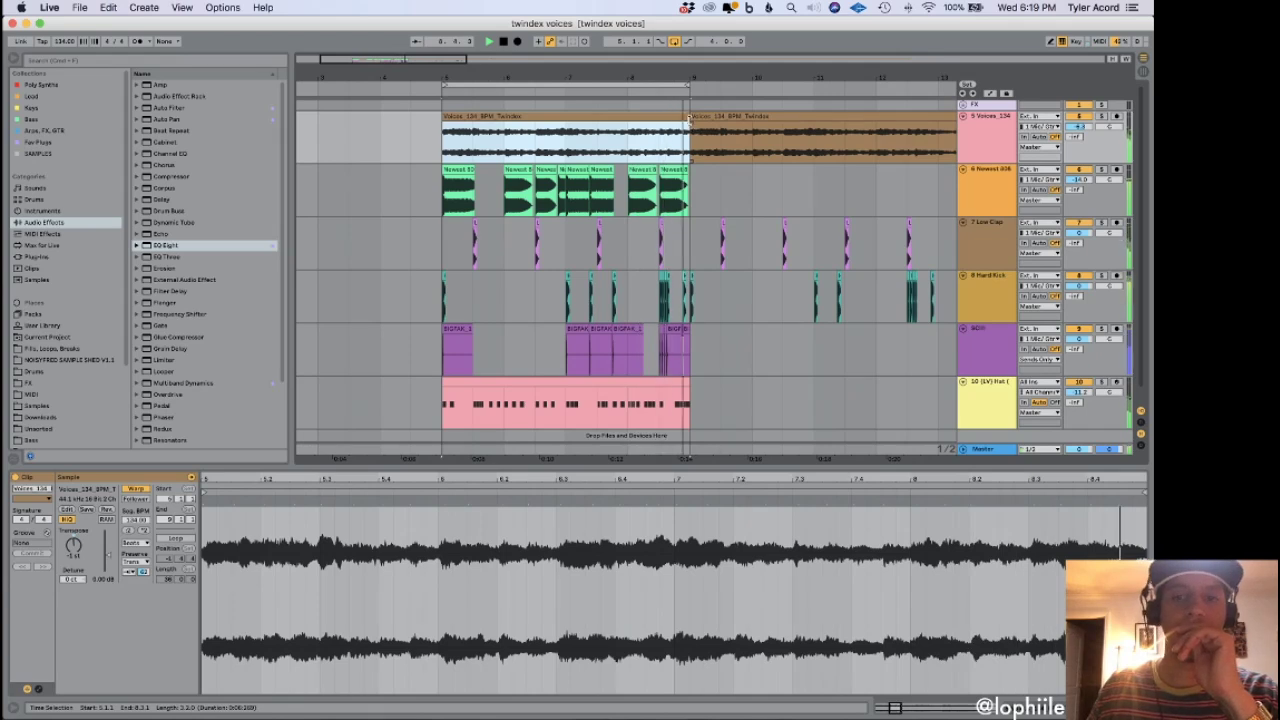
# Extend the Voices clip past bar 16, place its bar 13 to 17 section over bars 5 to 9, and save the set.
pyautogui.moveTo(926, 133); pyautogui.dragTo(1140, 140)
pyautogui.hscroll(10, 613, 143)
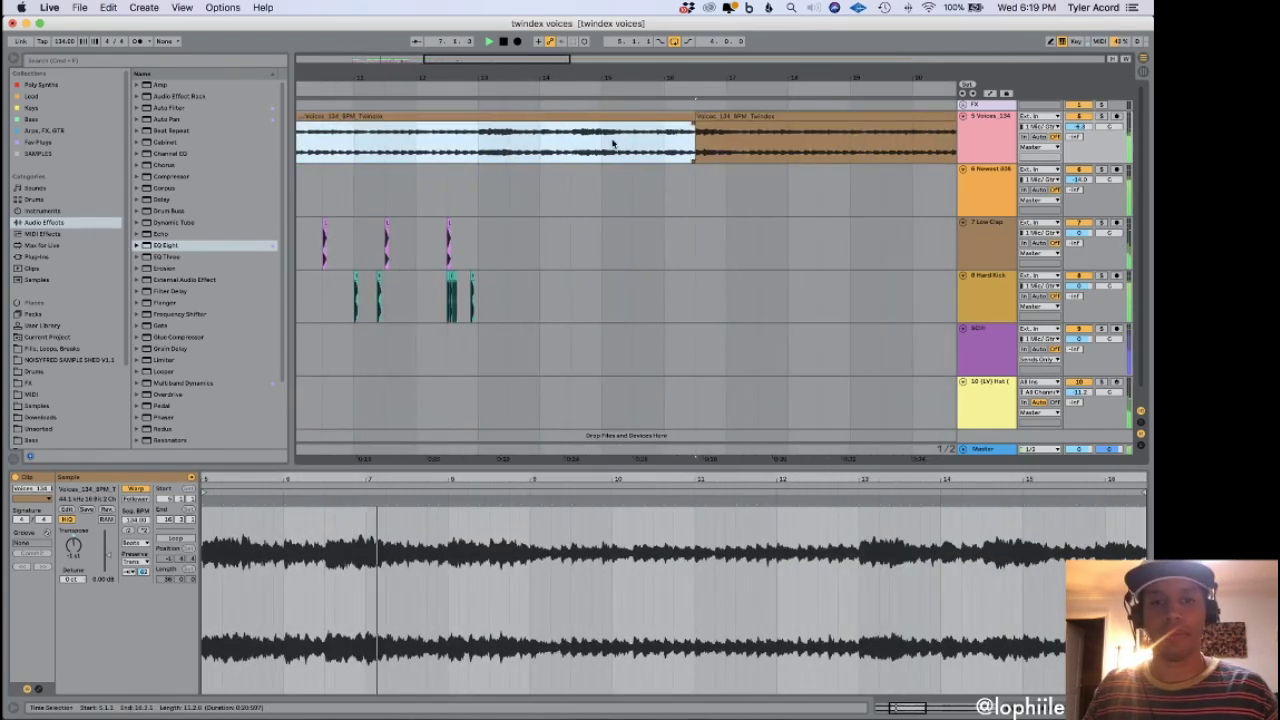
pyautogui.moveTo(477, 147); pyautogui.dragTo(774, 124)
pyautogui.hscroll(-10, 590, 161)
pyautogui.press('super+z')
pyautogui.press('super+e')
pyautogui.moveTo(666, 118); pyautogui.dragTo(793, 118)
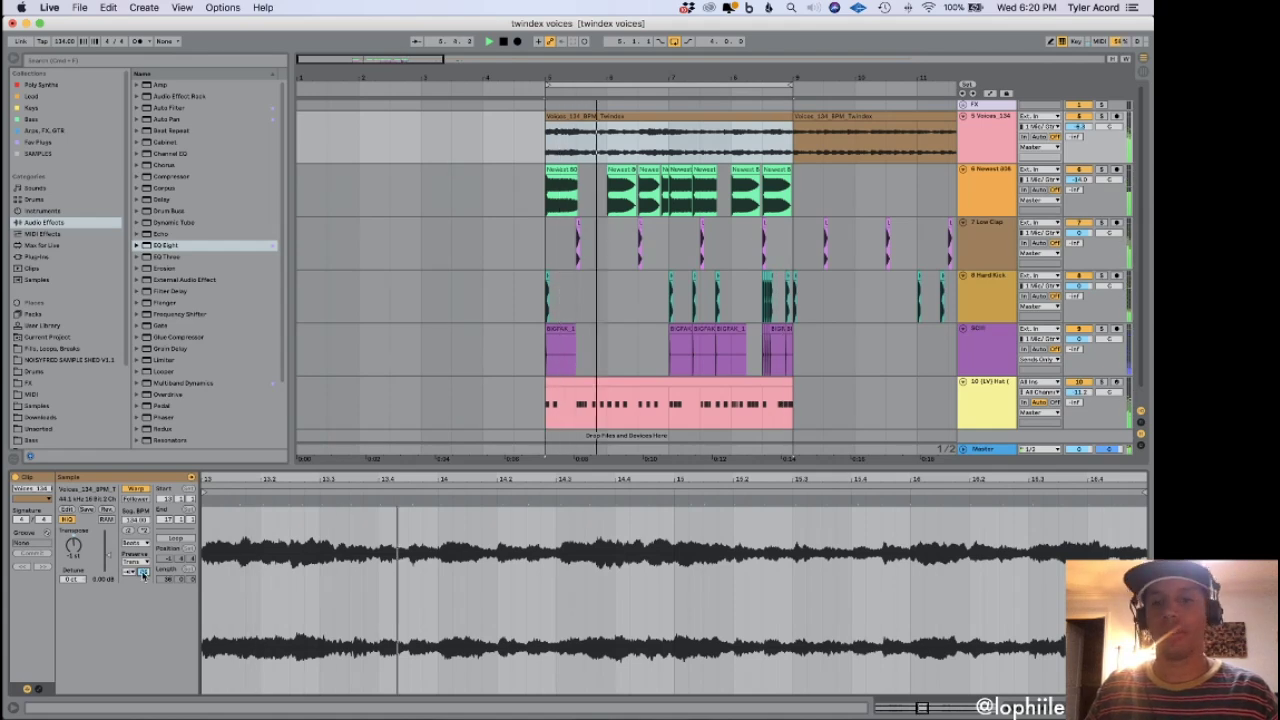
pyautogui.press('super+s')
# Insert a new MIDI track below the Voices track and browse the Lead preset collection.
pyautogui.press('super+shift+t')
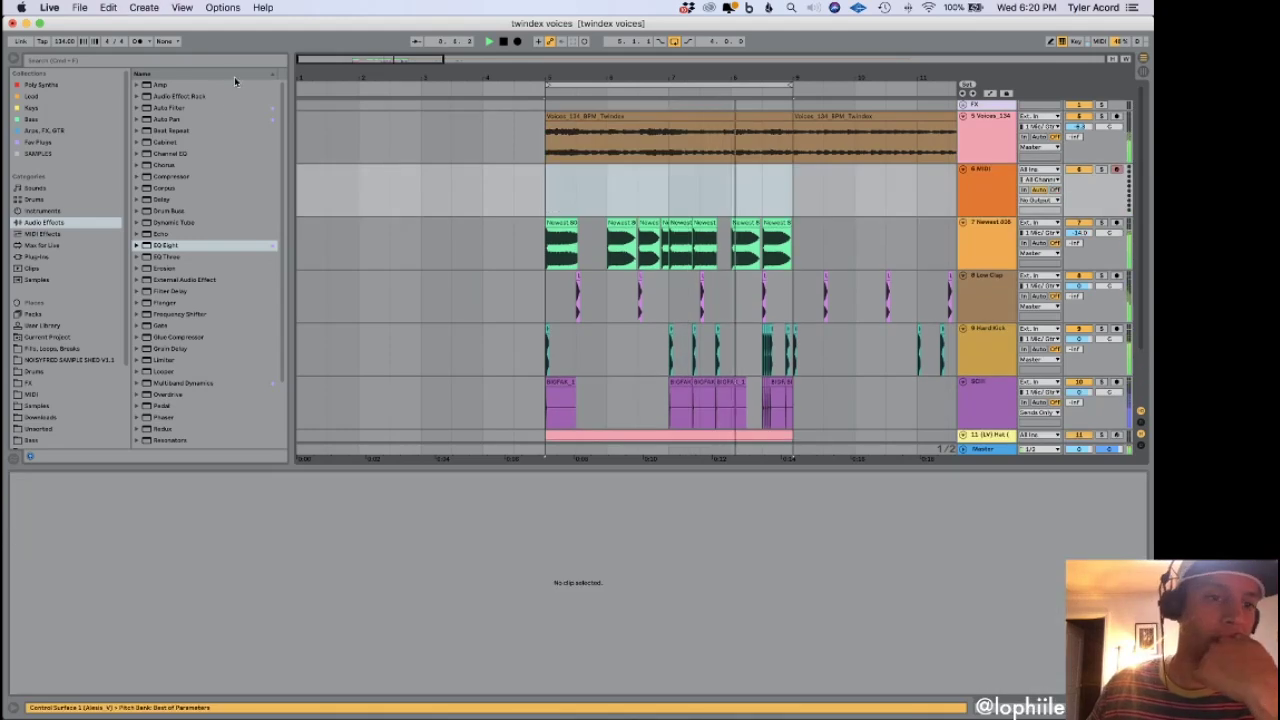
pyautogui.click(40, 143)
pyautogui.click(61, 96)
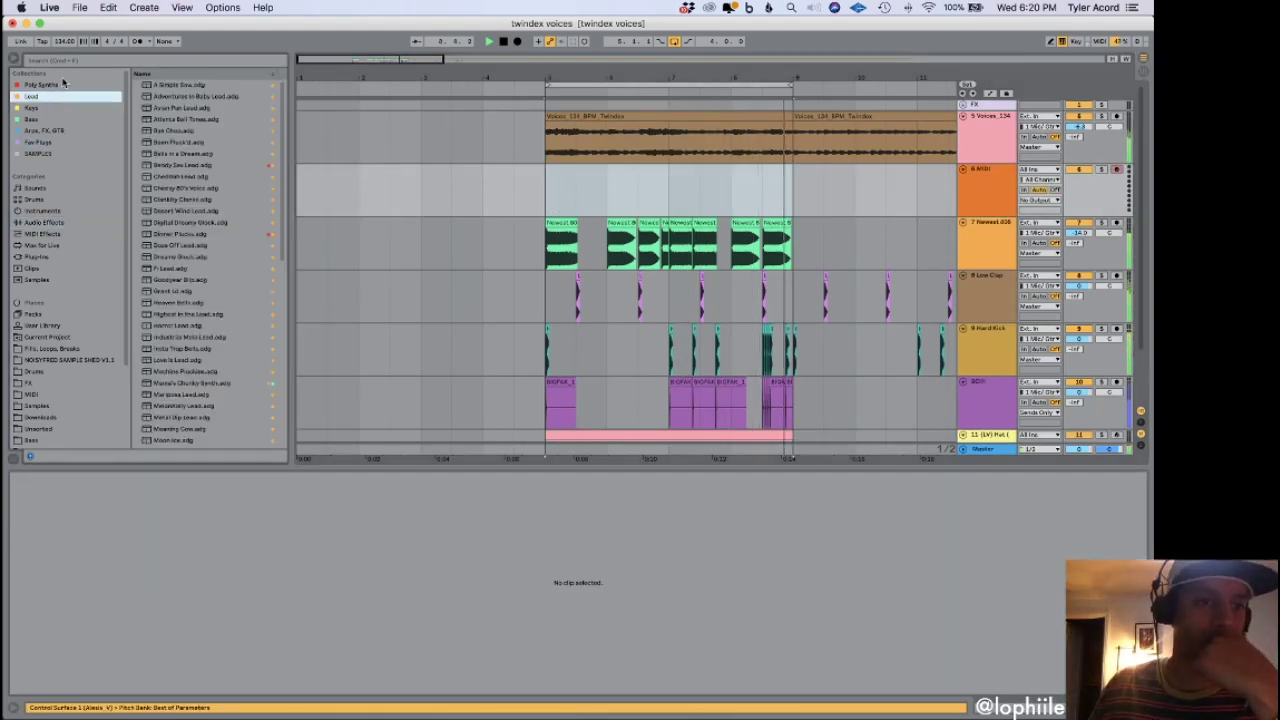
pyautogui.click(62, 86)
pyautogui.click(35, 96)
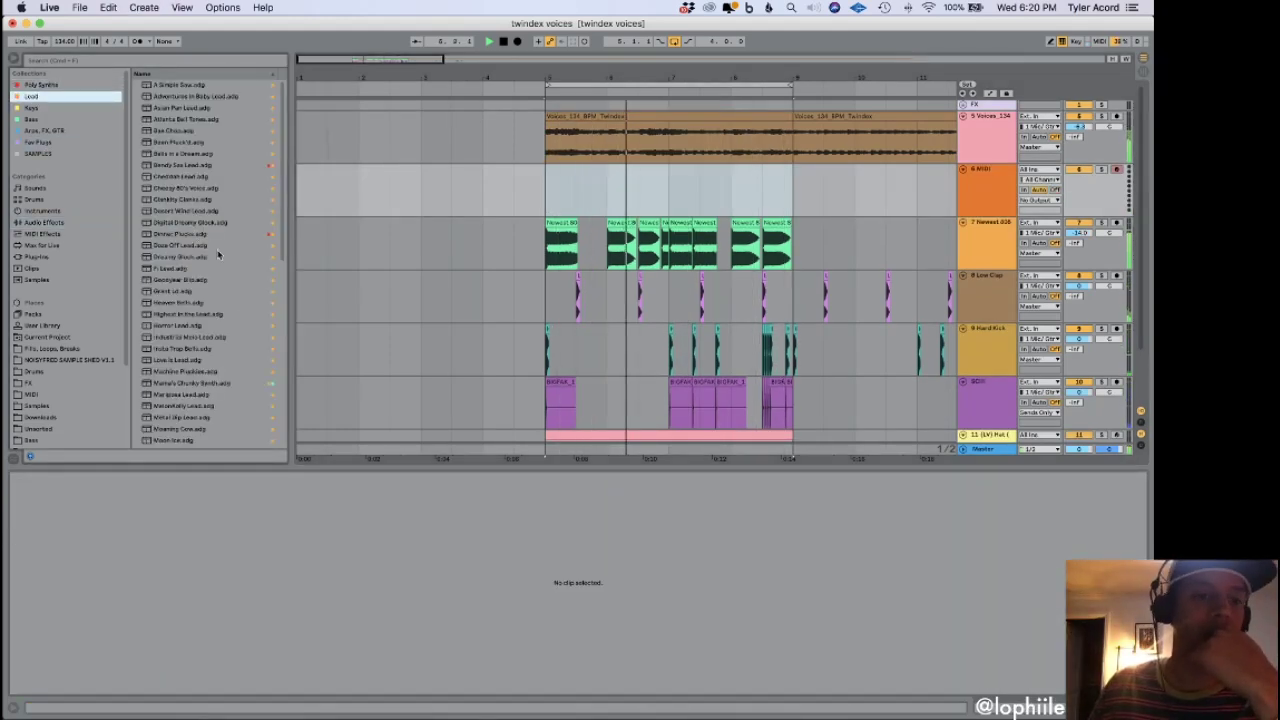
pyautogui.scroll(-5, 177, 243)
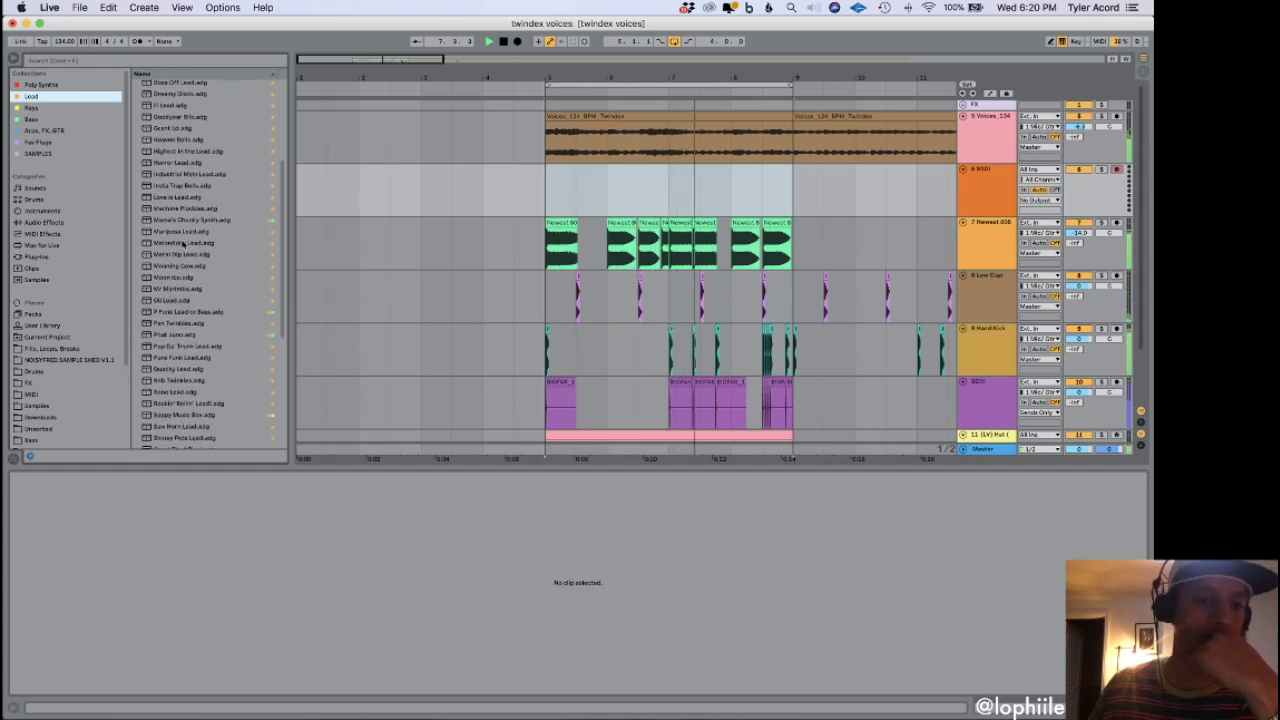
pyautogui.scroll(-1, 220, 266)
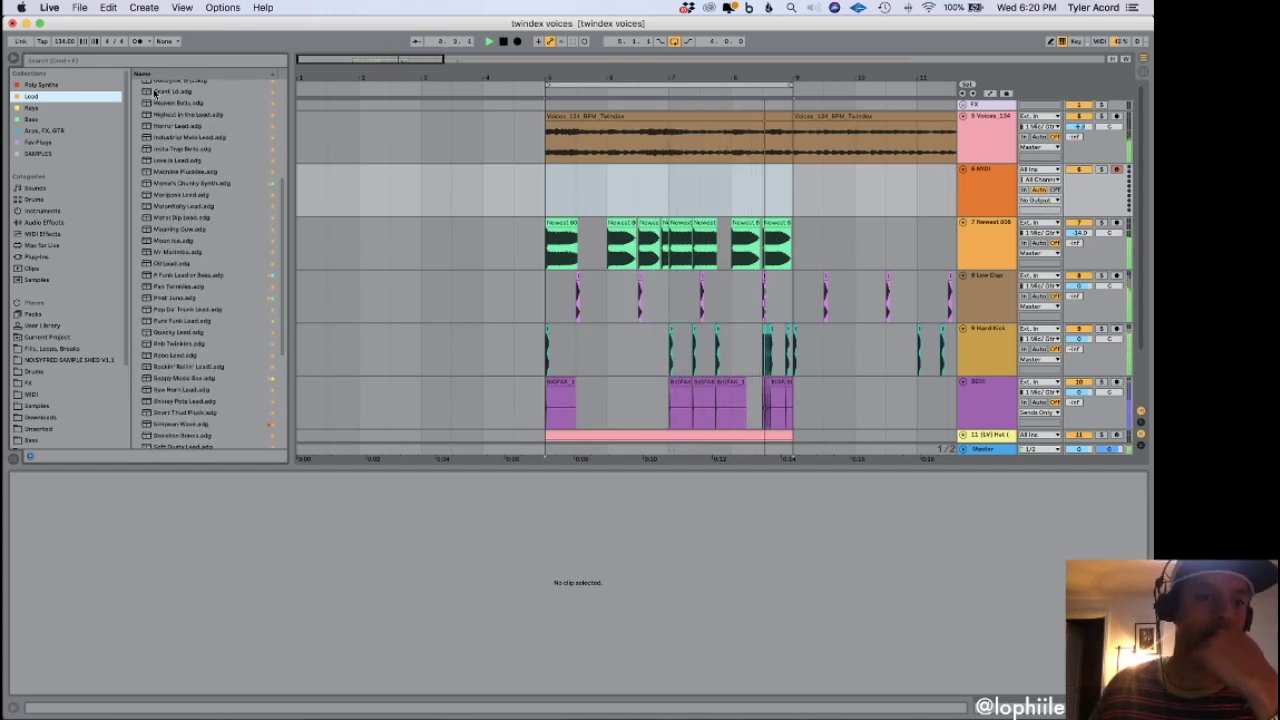
# Search the Lead collection for "mel" and load Industrial Melo Lead.adg onto the new MIDI track.
pyautogui.click(120, 59)
pyautogui.write('mi')
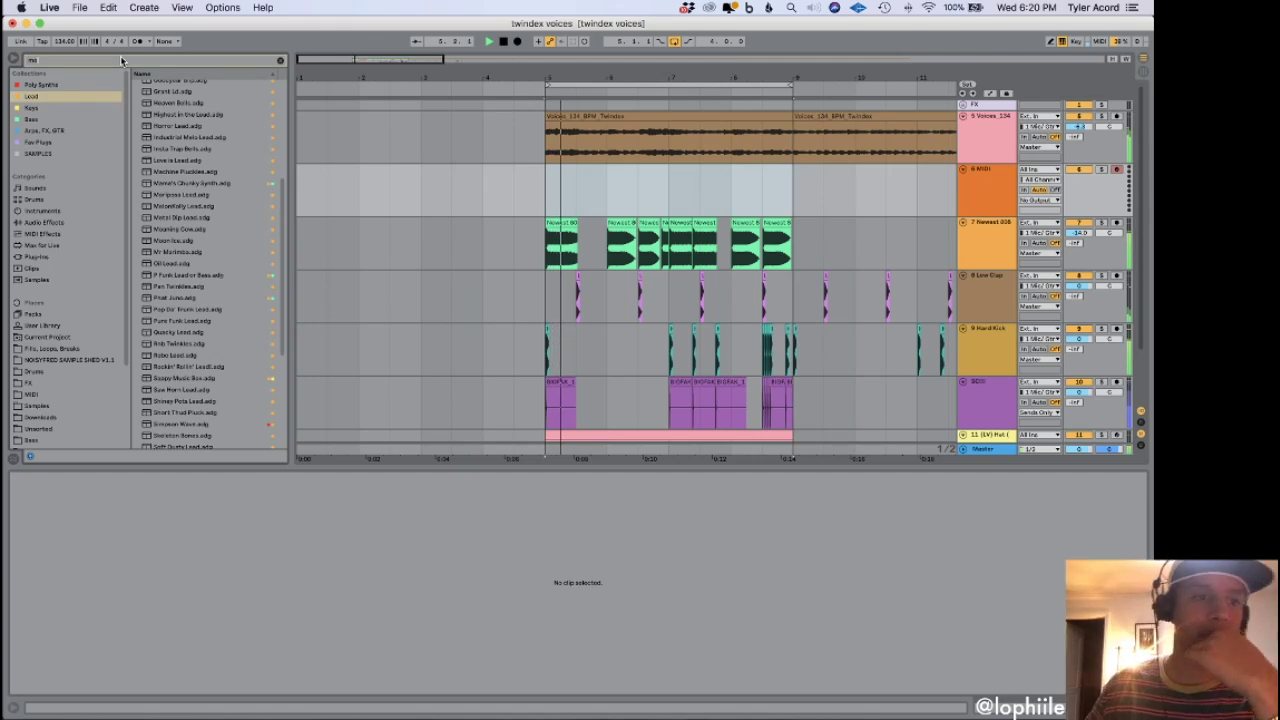
pyautogui.write('l')
pyautogui.moveTo(190, 85); pyautogui.dragTo(568, 148)
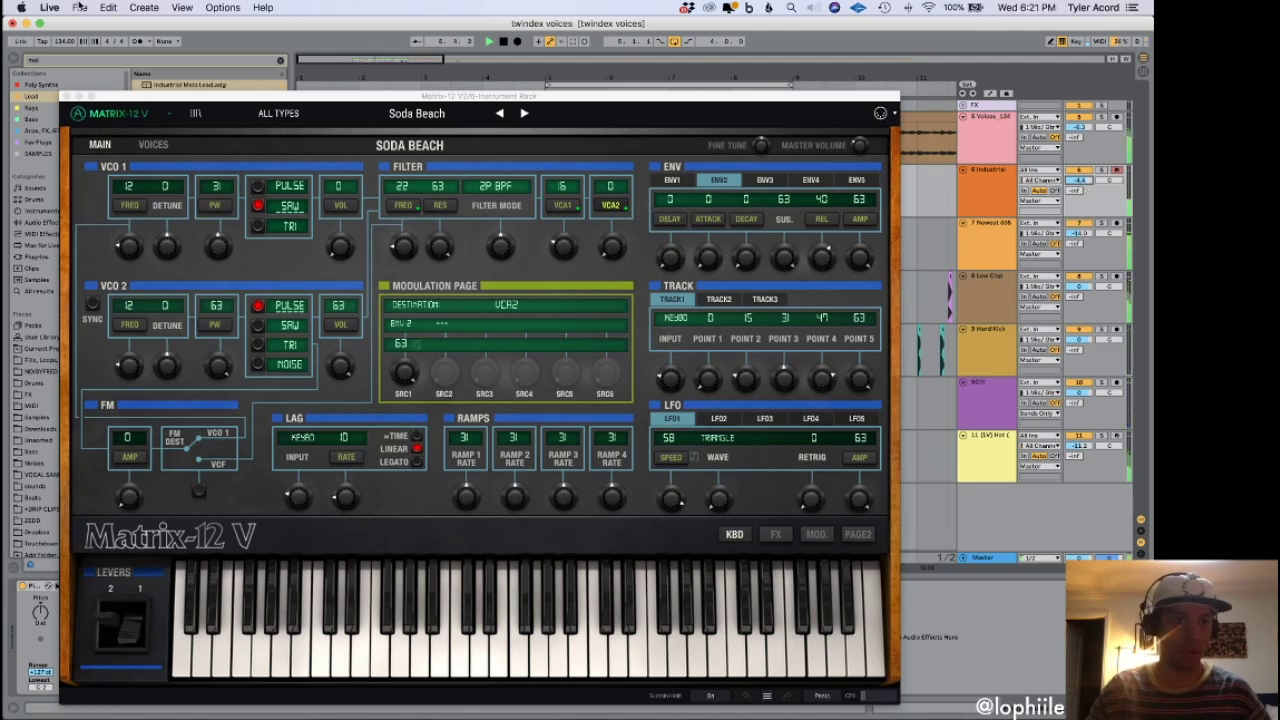
# Close the Matrix-12 V, RC-20, MVibrato and MAutoPitch windows and start recording the lead over bars 5 to 9.
pyautogui.click(67, 97)
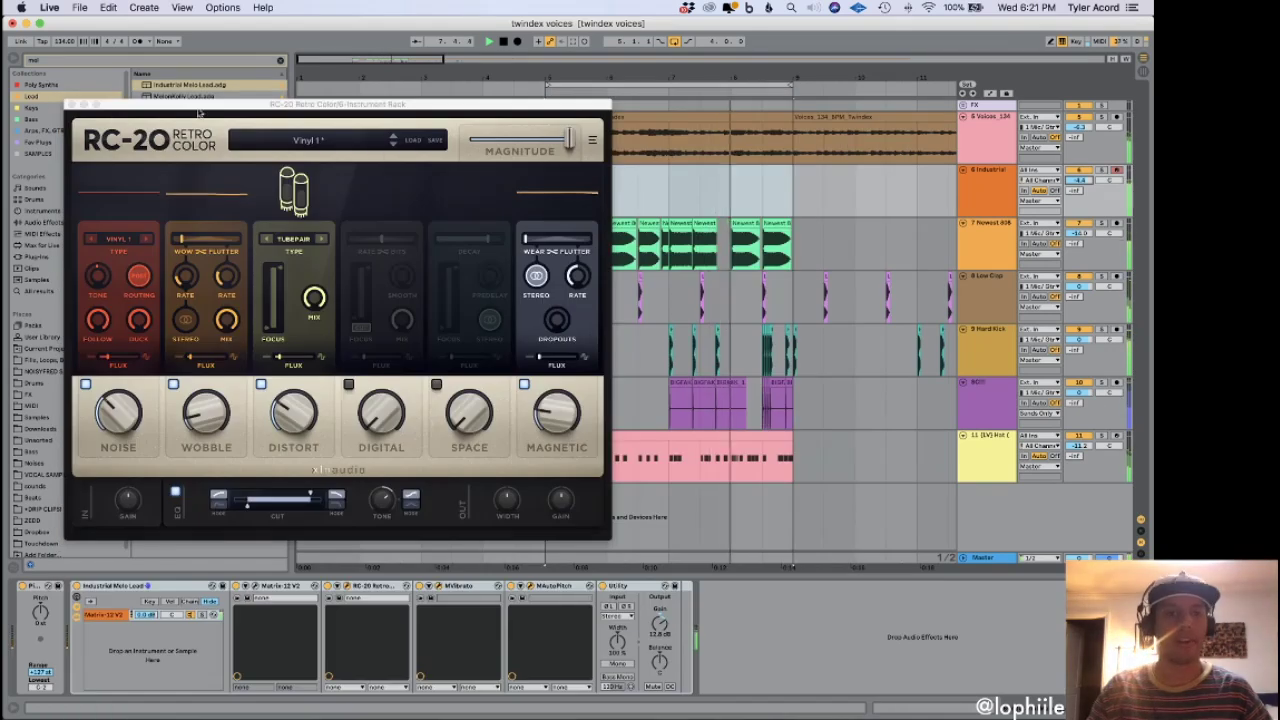
pyautogui.click(71, 112)
pyautogui.press('F9')
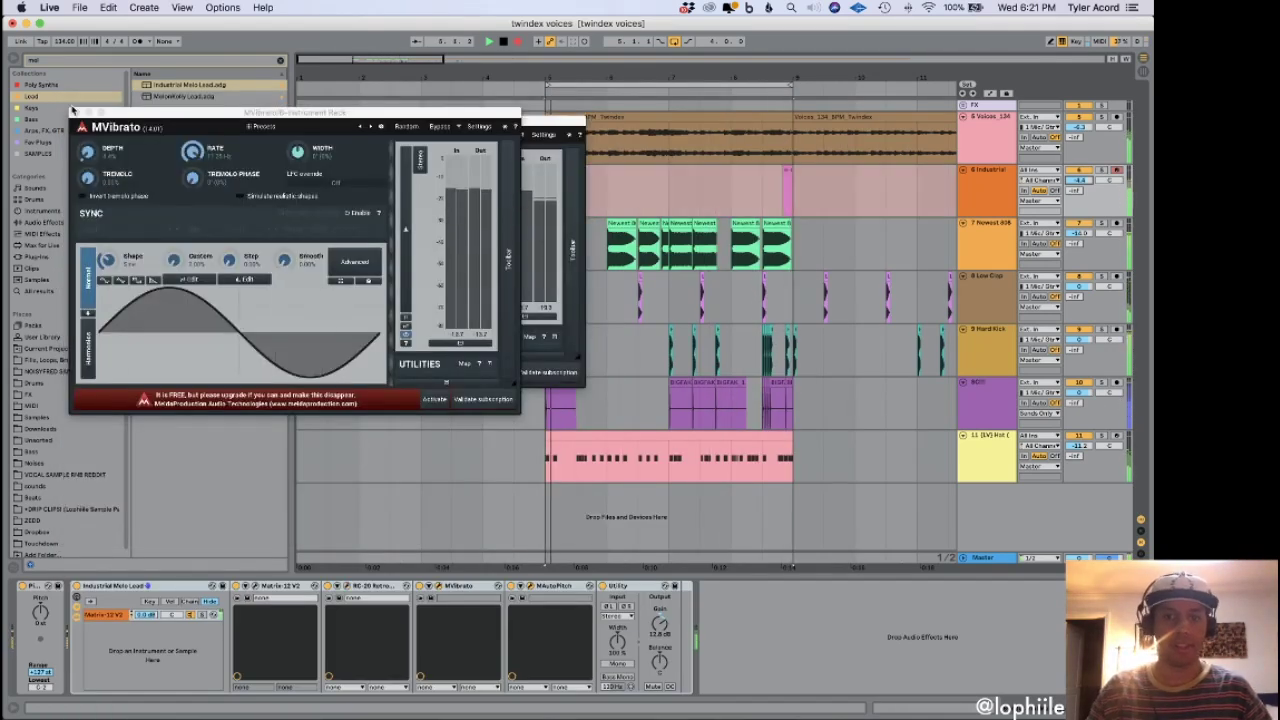
pyautogui.click(74, 112)
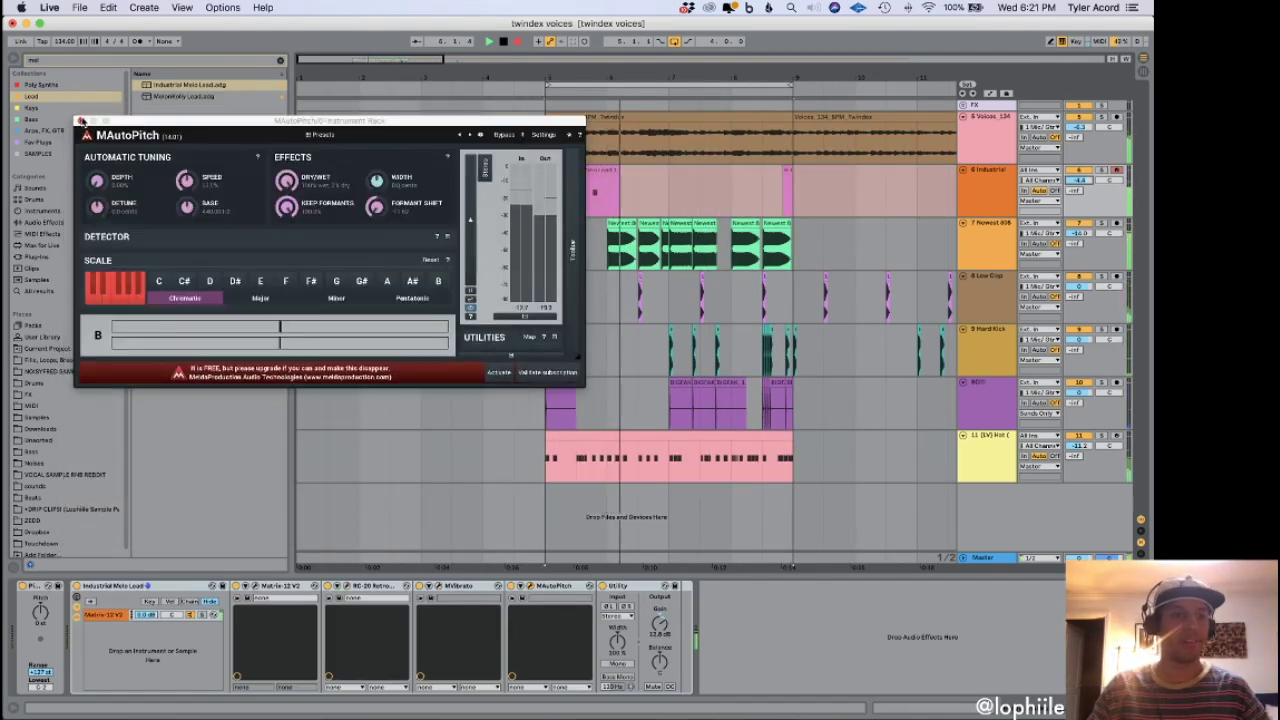
pyautogui.click(74, 112)
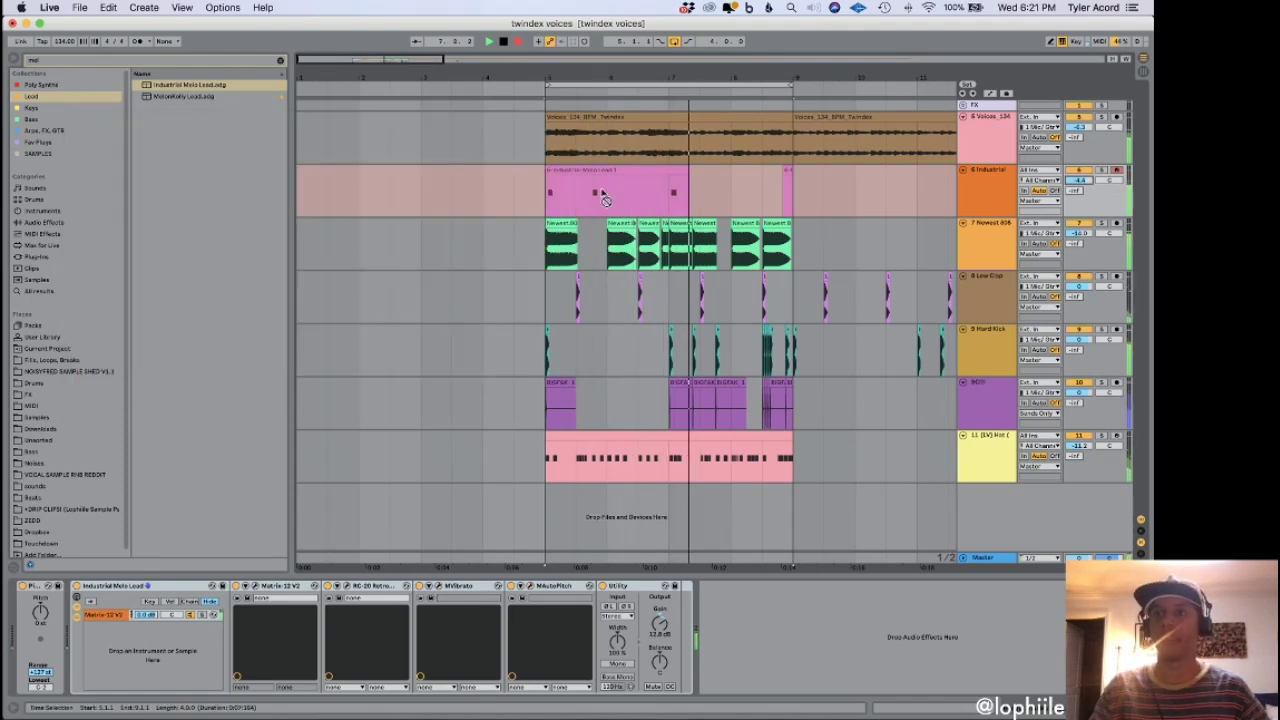
# End the lead recording, then lower the Auto Filter cutoff on the Voices track and place the filter after Cassette.
pyautogui.press('F9')
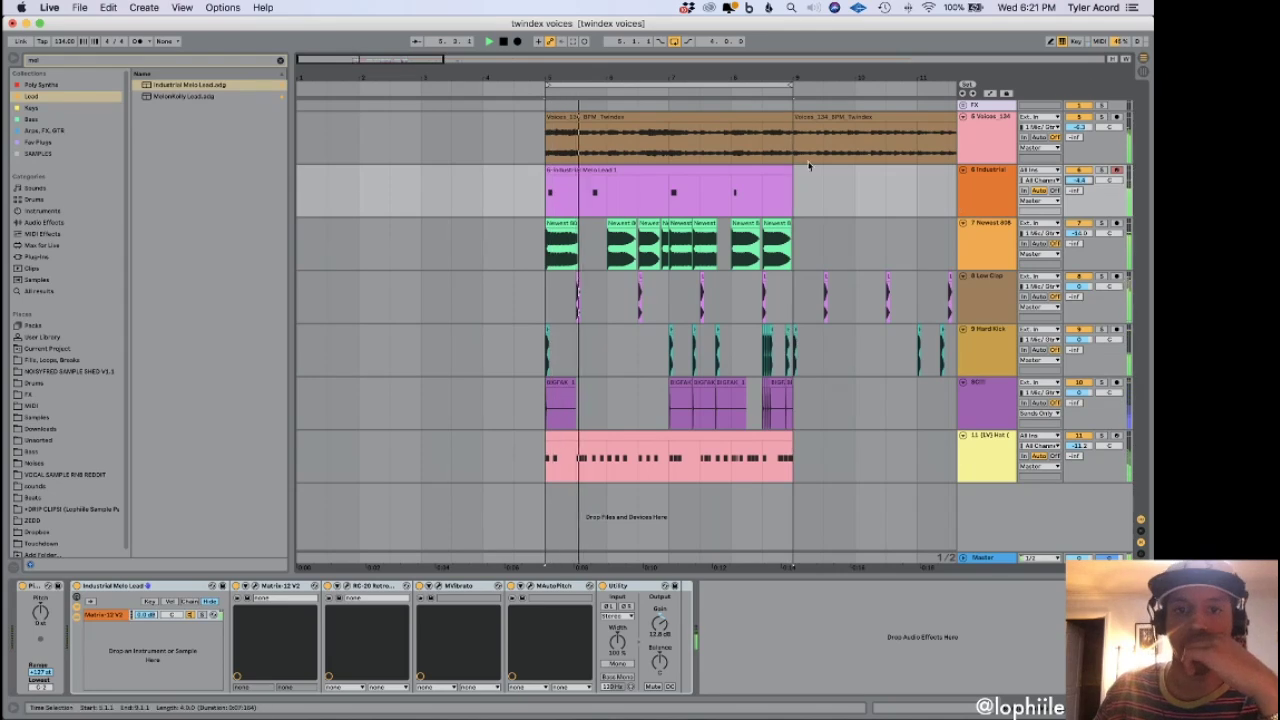
pyautogui.click(566, 150)
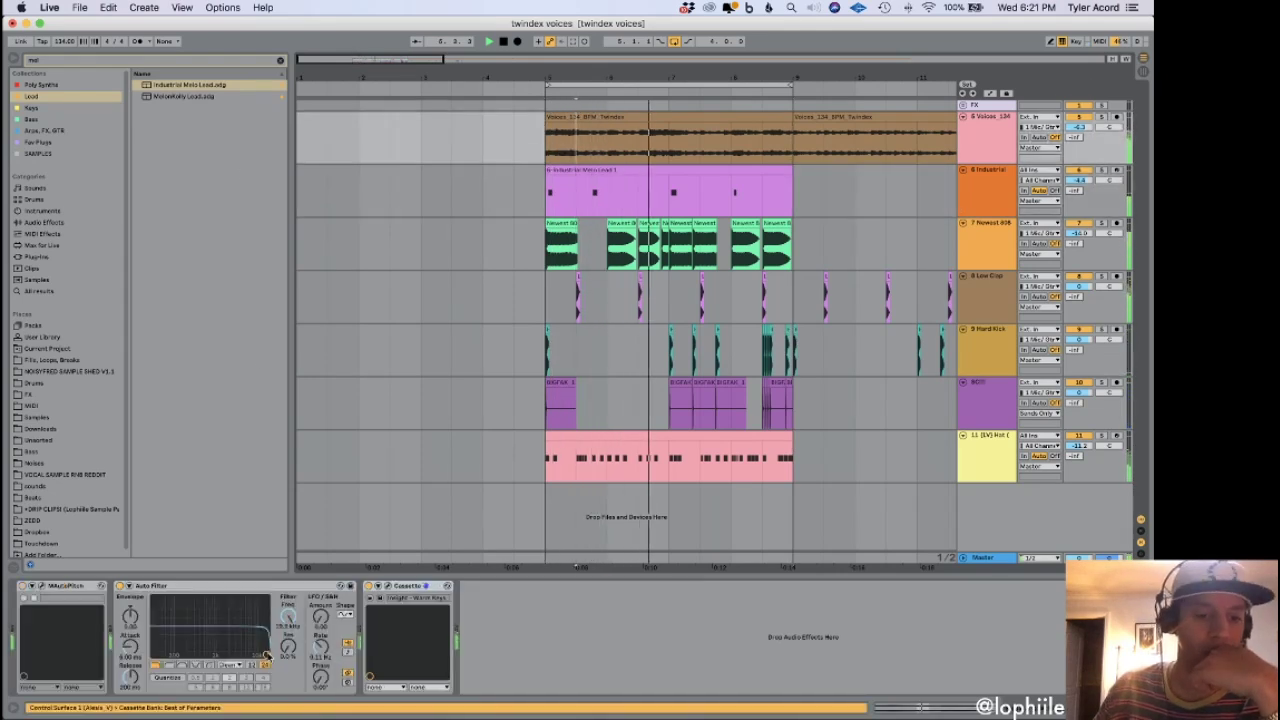
pyautogui.moveTo(266, 654); pyautogui.dragTo(236, 650)
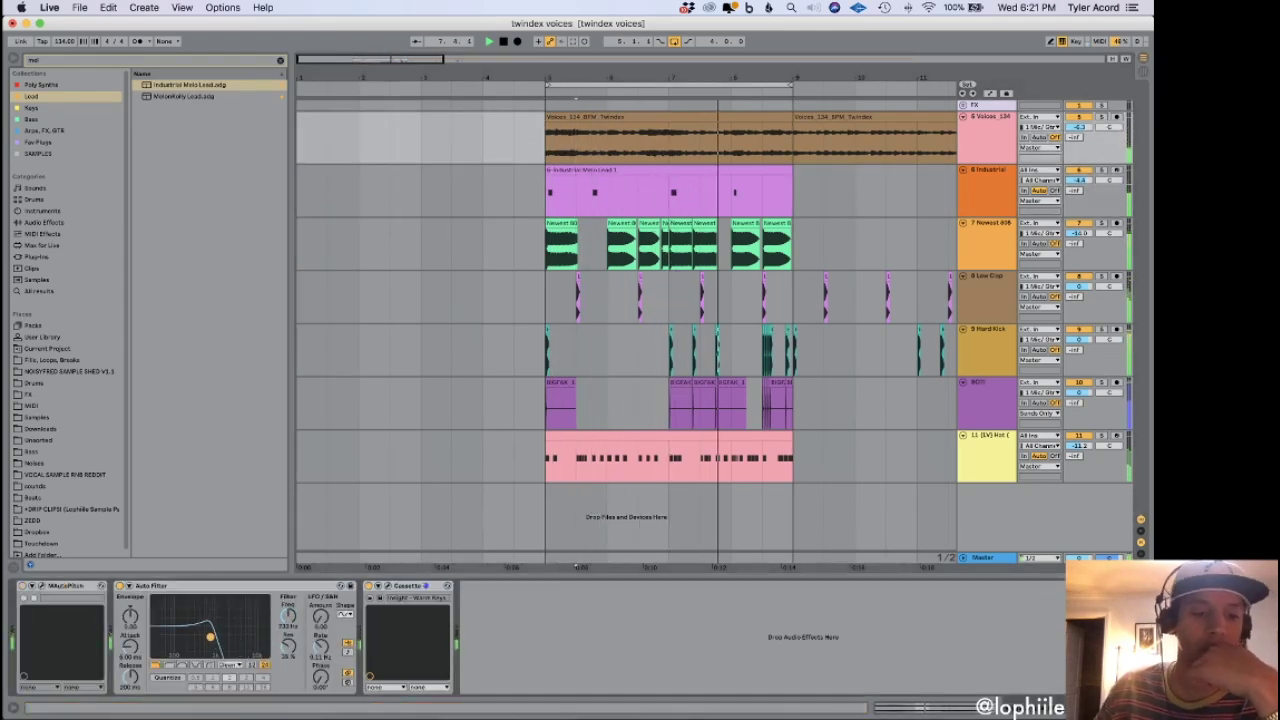
pyautogui.moveTo(203, 594); pyautogui.dragTo(529, 600)
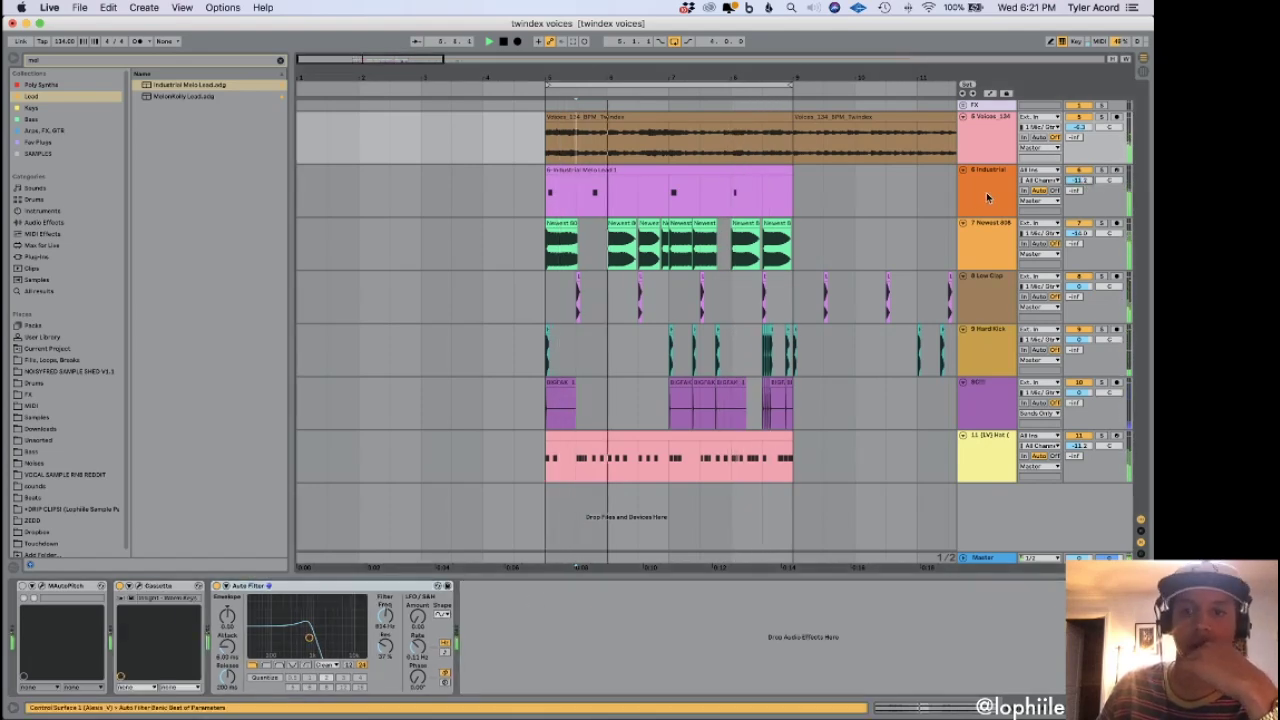
# Arm the Industrial lead track for playing, lower its volume and pan it slightly to the left.
pyautogui.click(1118, 172)
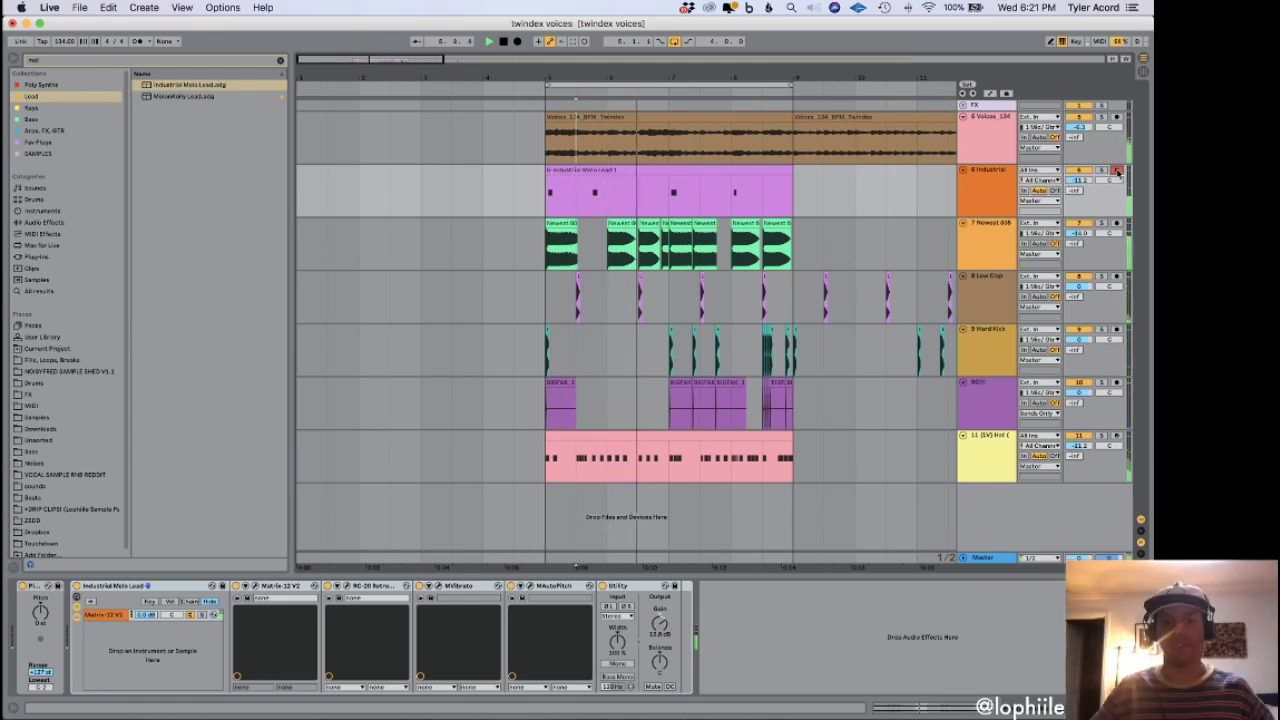
pyautogui.moveTo(1078, 180)
pyautogui.mouseDown()
pyautogui.moveTo(1108, 202)
pyautogui.moveTo(1080, 189)
pyautogui.mouseUp()
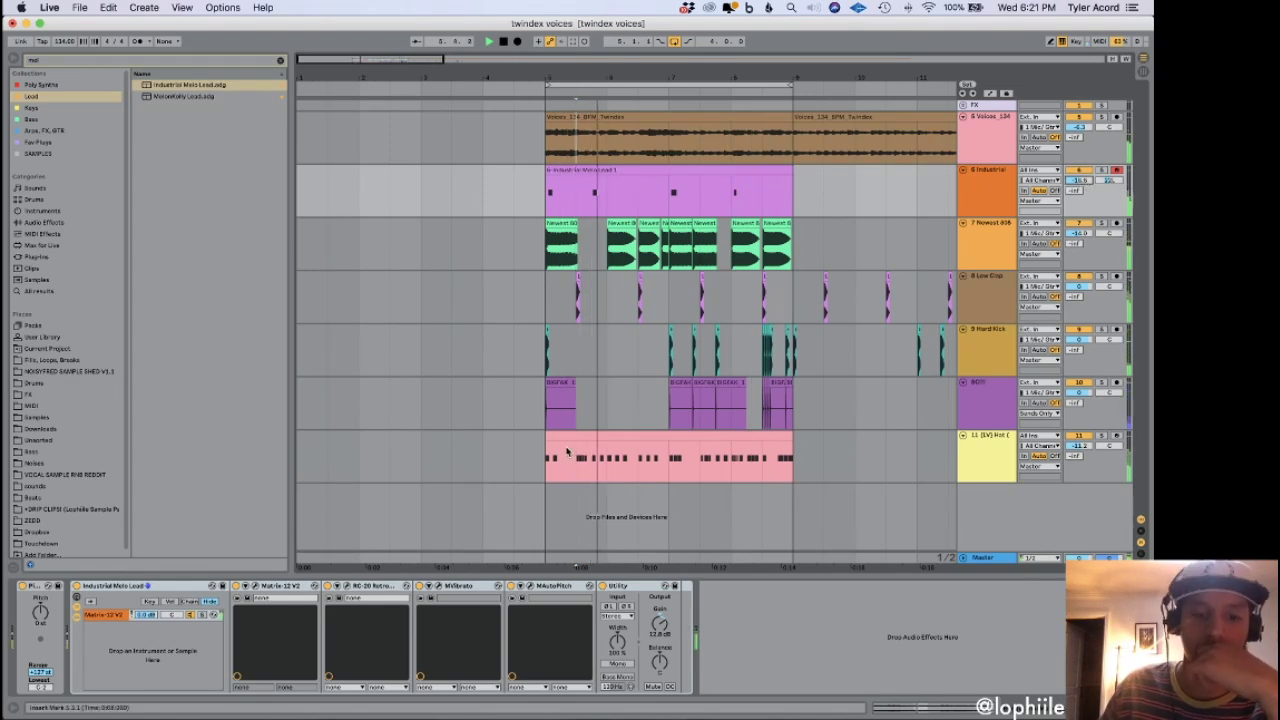
# Stop playback and save the twindex voices set, collecting all of its external files into the project.
pyautogui.click(986, 147)
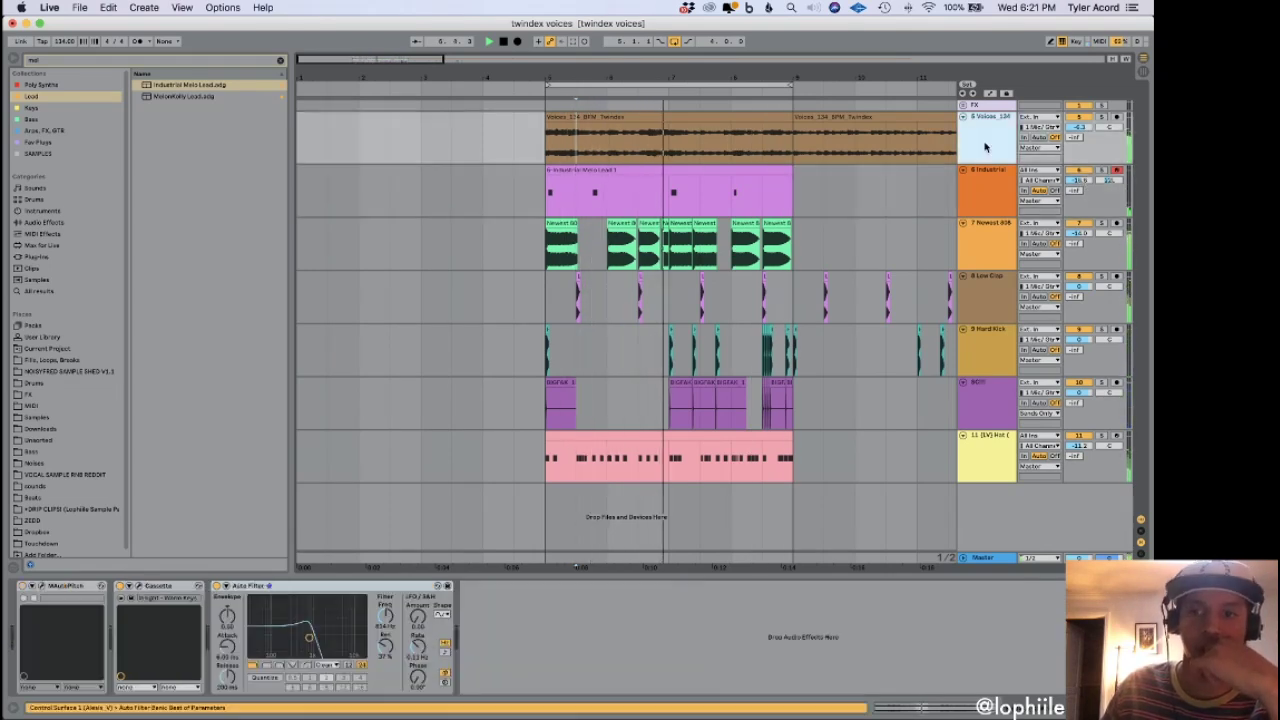
pyautogui.press('space')
pyautogui.press('super+s')
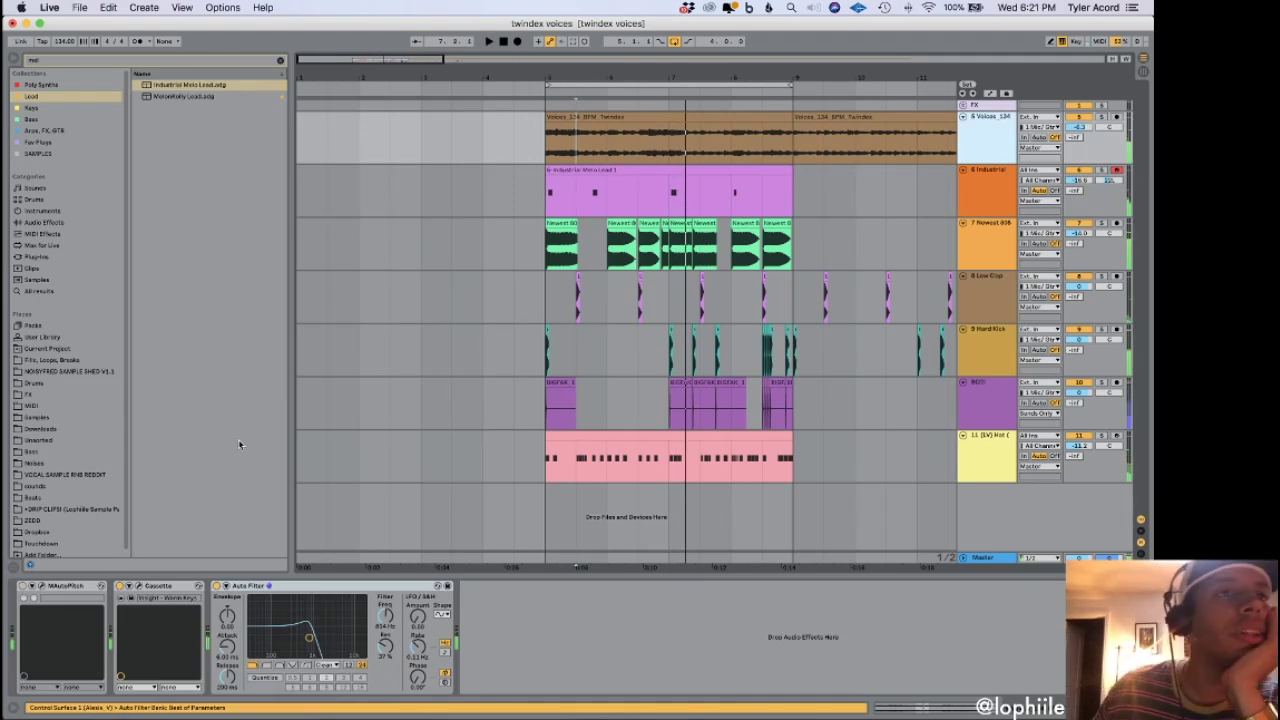
pyautogui.click(552, 310)
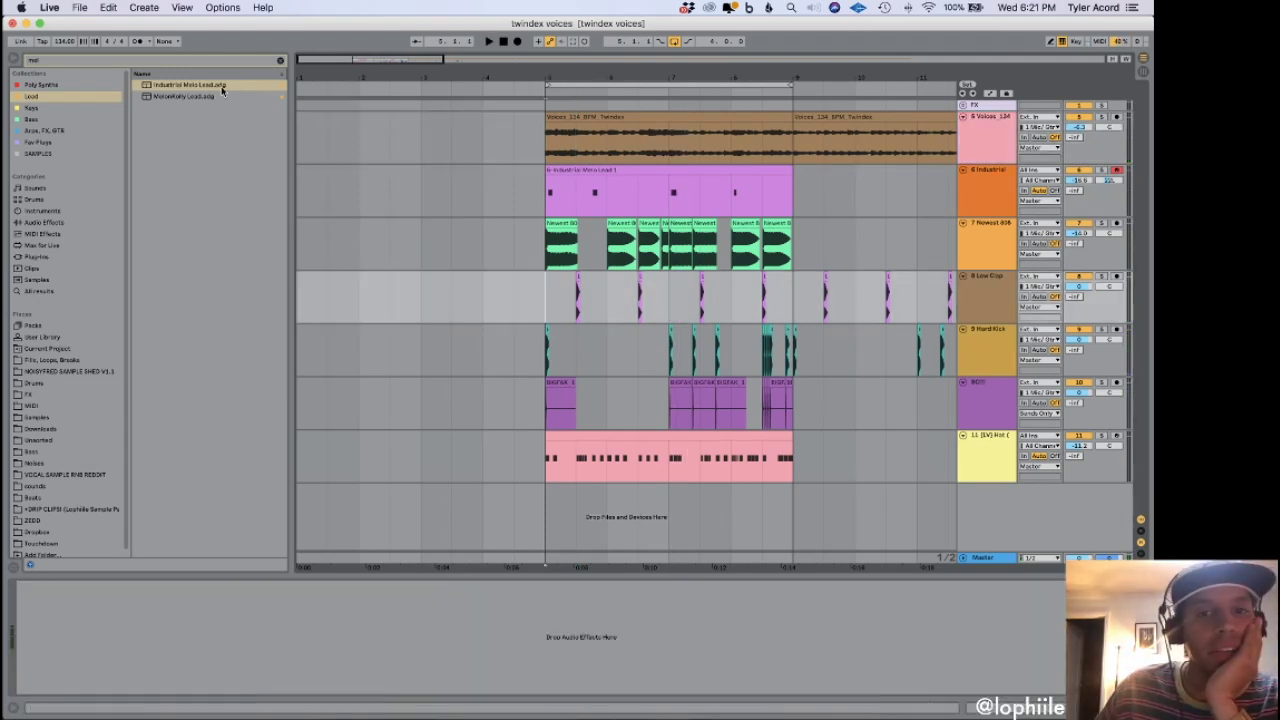
pyautogui.click(80, 8)
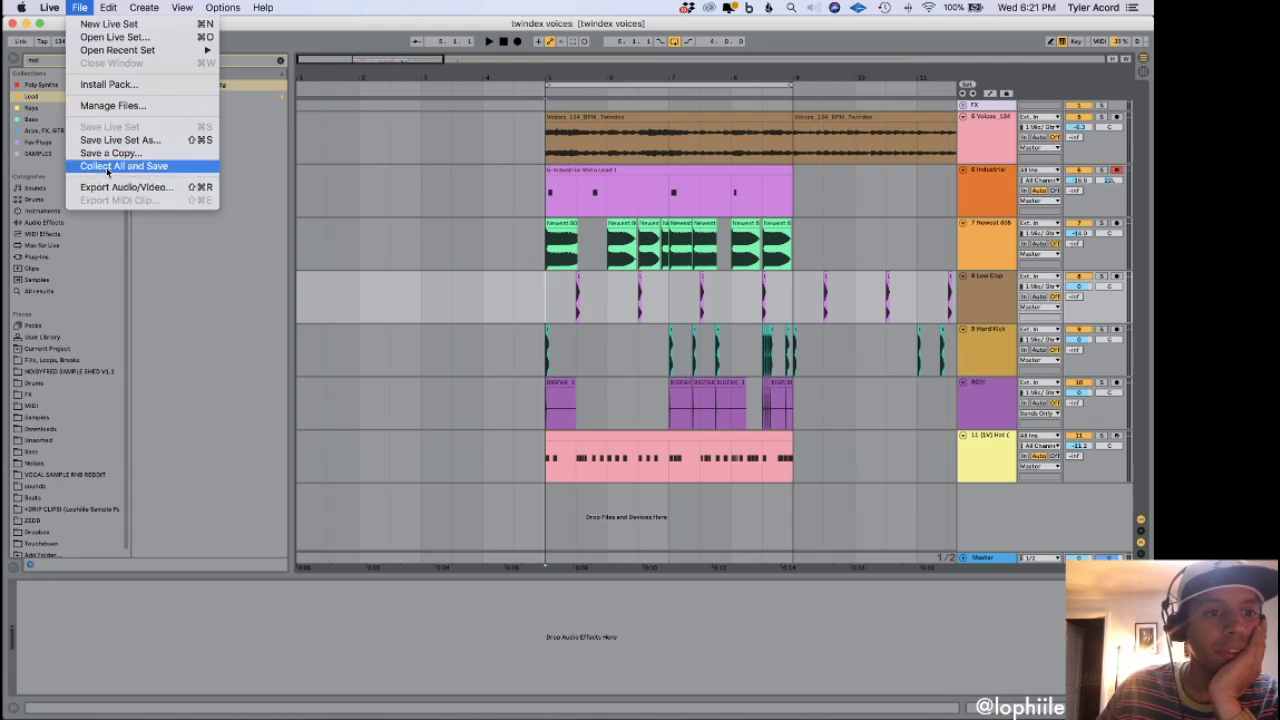
pyautogui.click(106, 167)
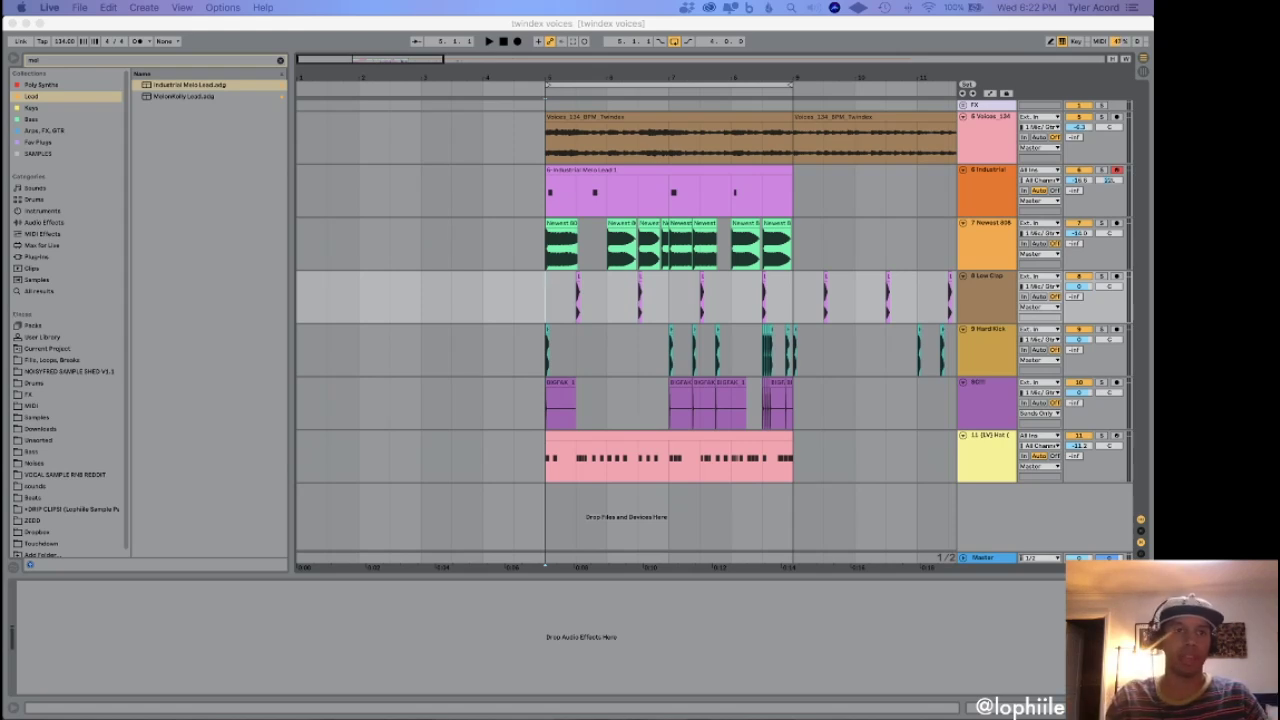
# Create a new, empty Live Set from the default template.
pyautogui.click(504, 285)
pyautogui.click(575, 309)
pyautogui.click(545, 312)
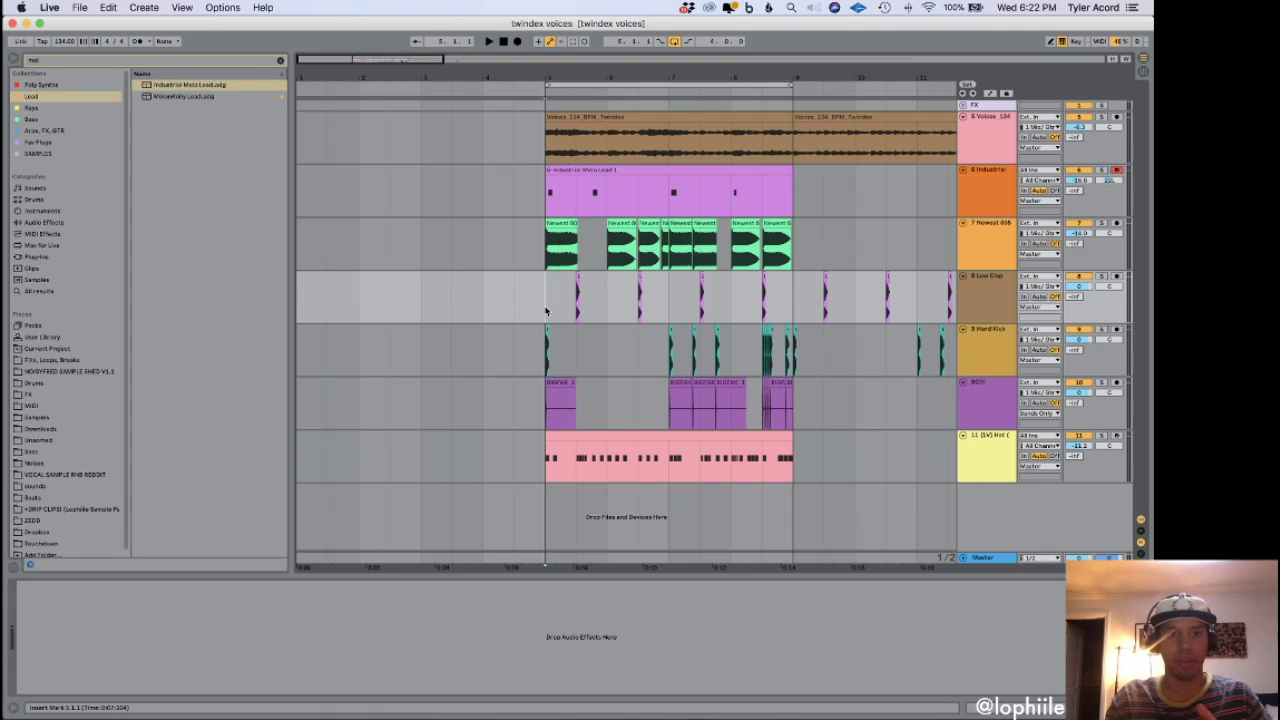
pyautogui.press('super+n')
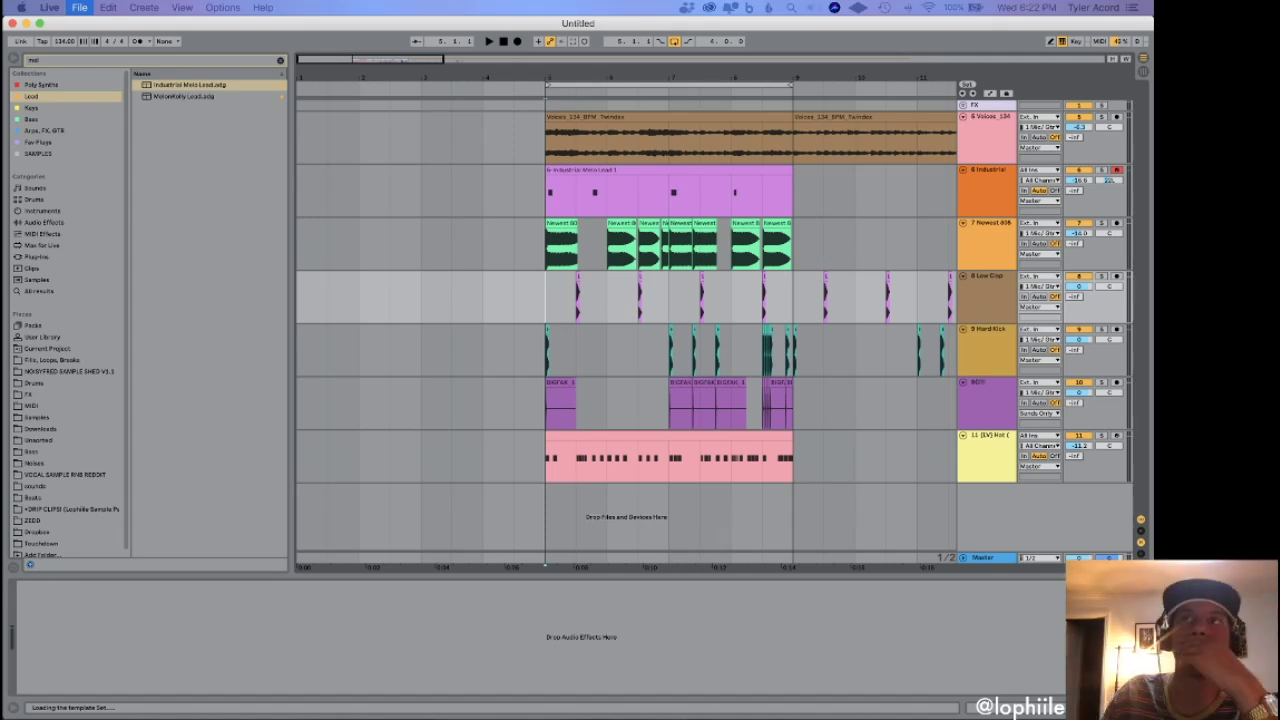
pyautogui.moveTo(343, 702)
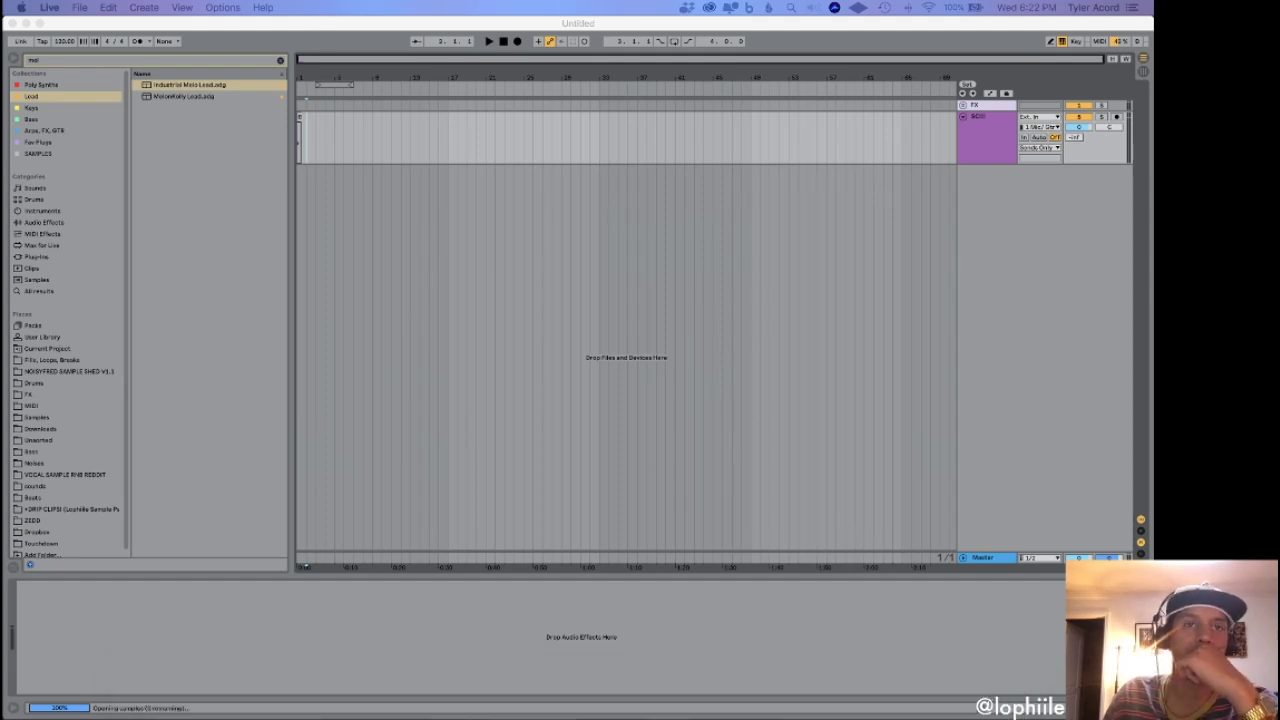
# Clear the browser search and load Standard Suitcase.adg from the Keys collection into the set.
pyautogui.click(280, 60)
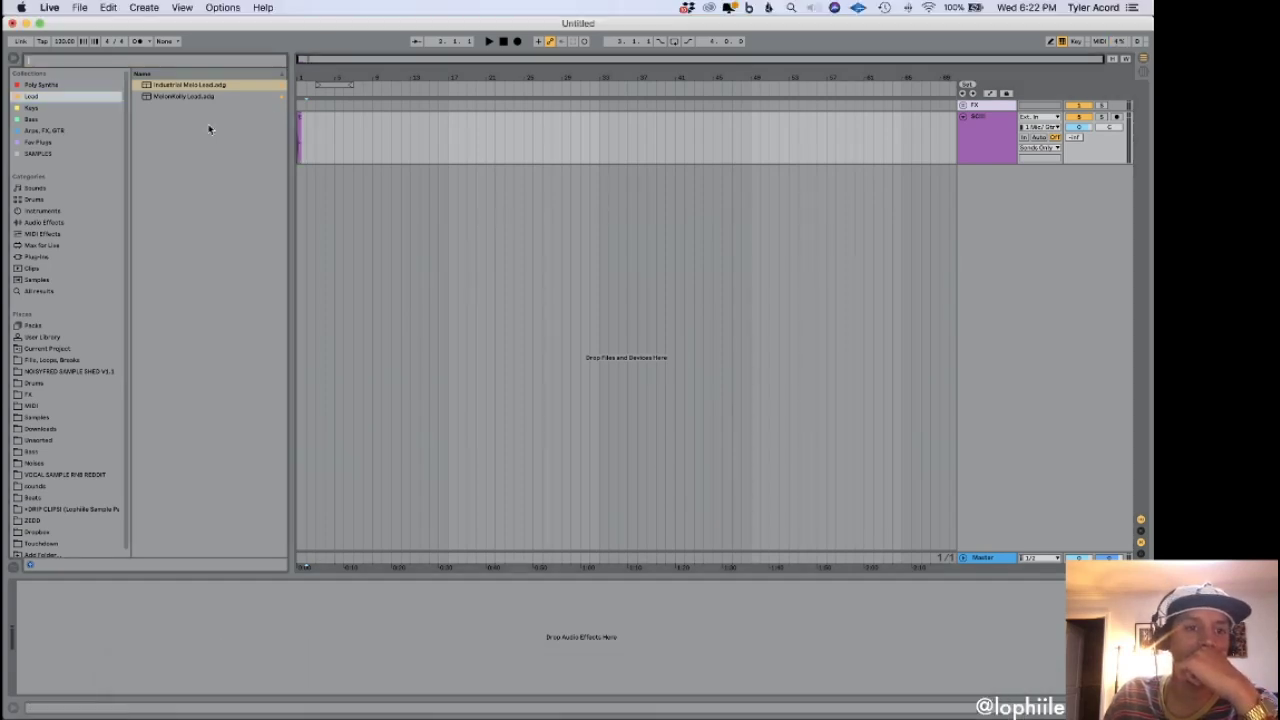
pyautogui.click(60, 143)
pyautogui.click(58, 107)
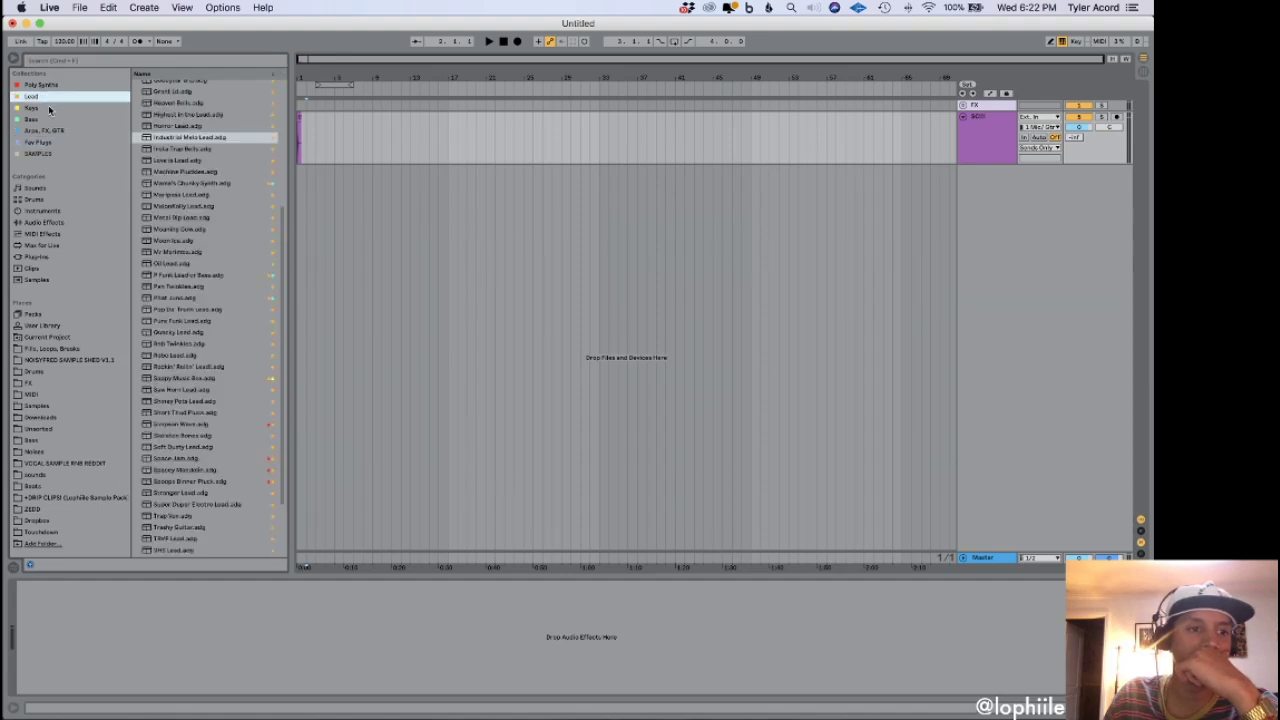
pyautogui.click(194, 440)
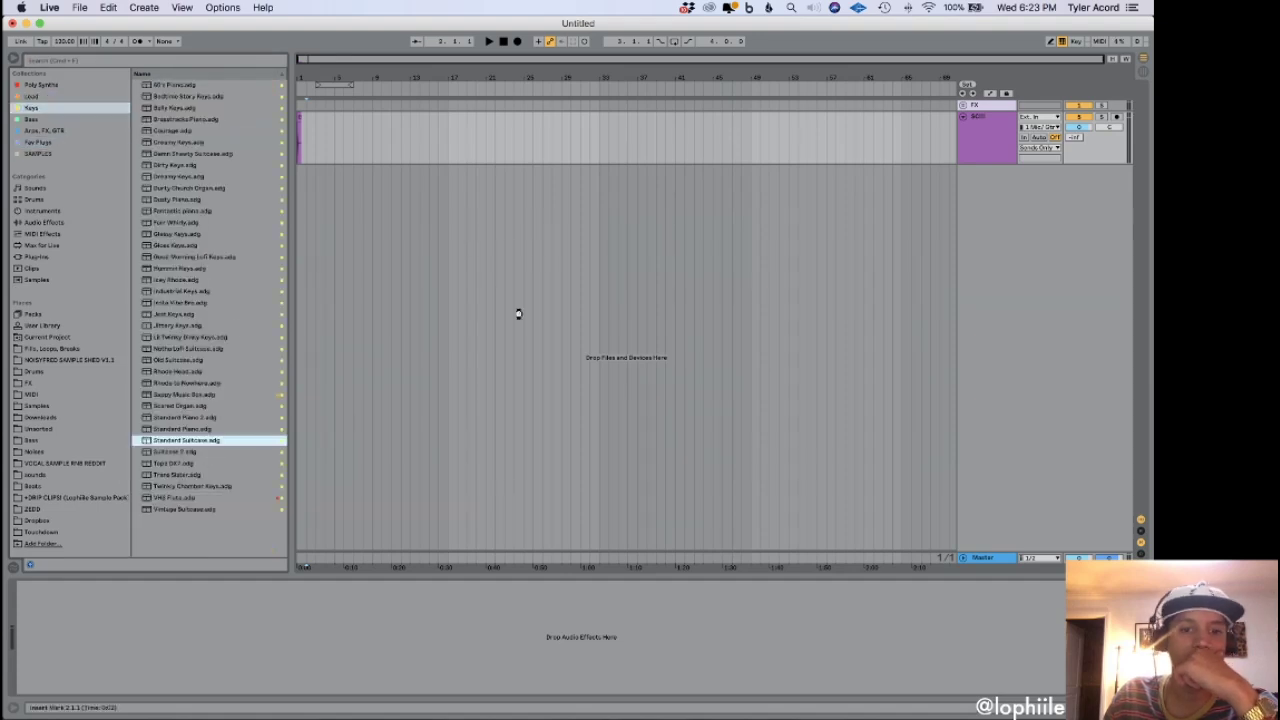
pyautogui.press('Return')
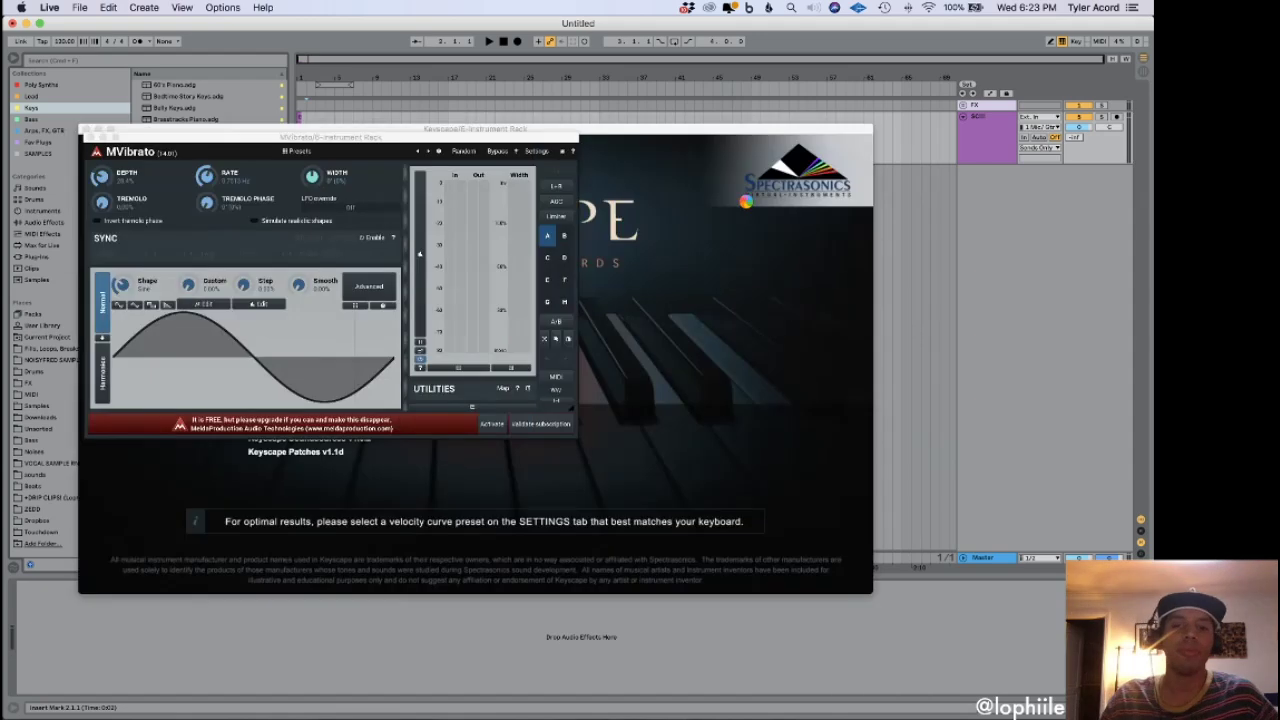
# Close the MVibrato and Keyscape windows, and unfold the Standard Suitcase track with the insert marker at bar 5.
pyautogui.click(87, 137)
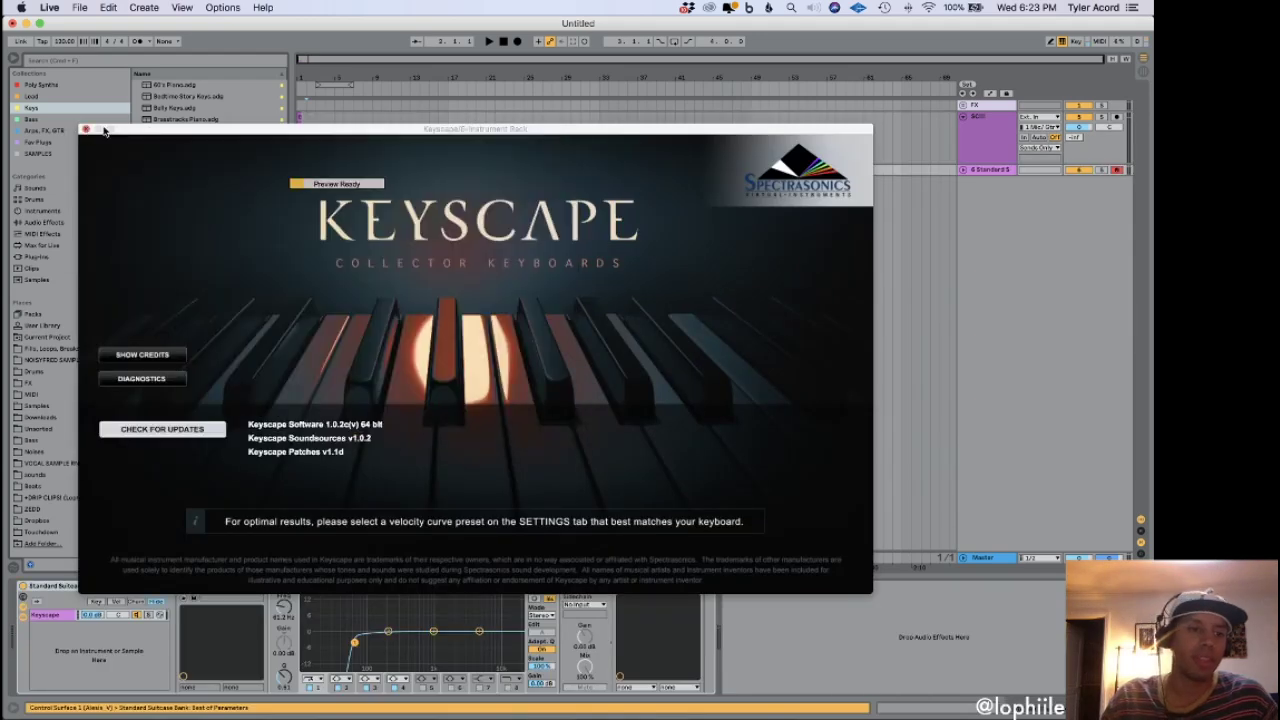
pyautogui.click(85, 129)
pyautogui.click(962, 170)
pyautogui.click(389, 200)
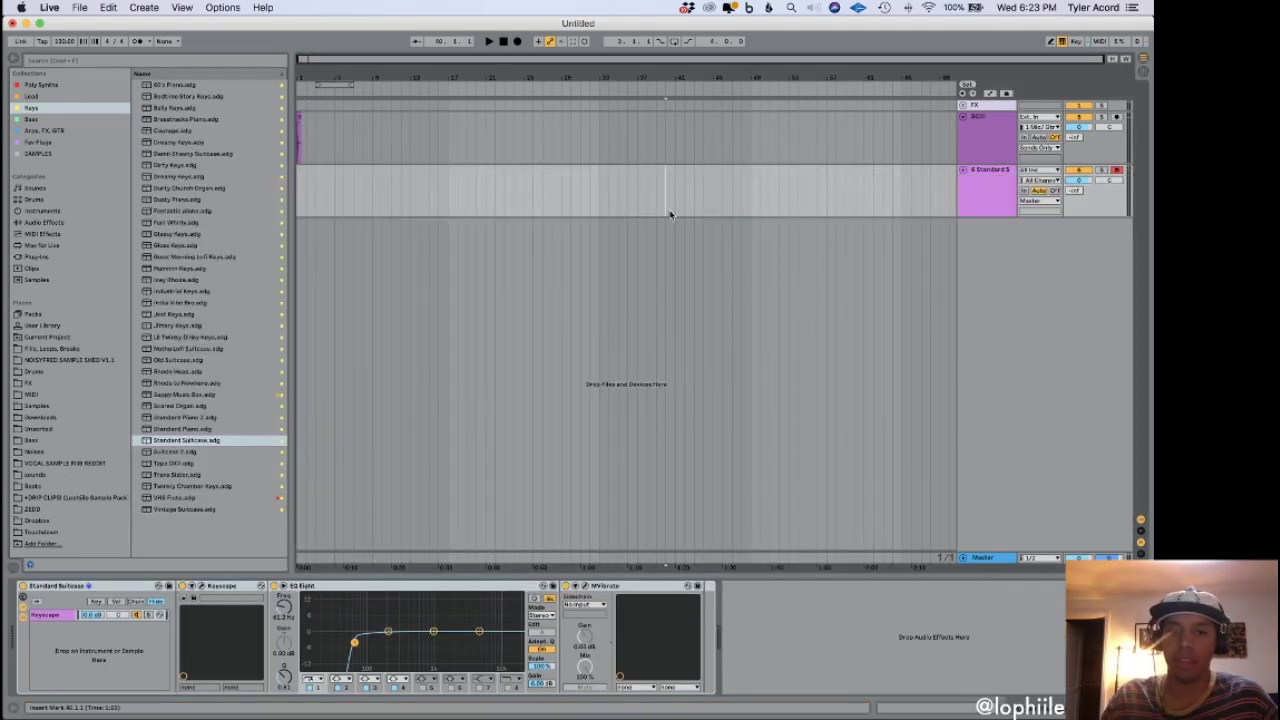
pyautogui.click(334, 204)
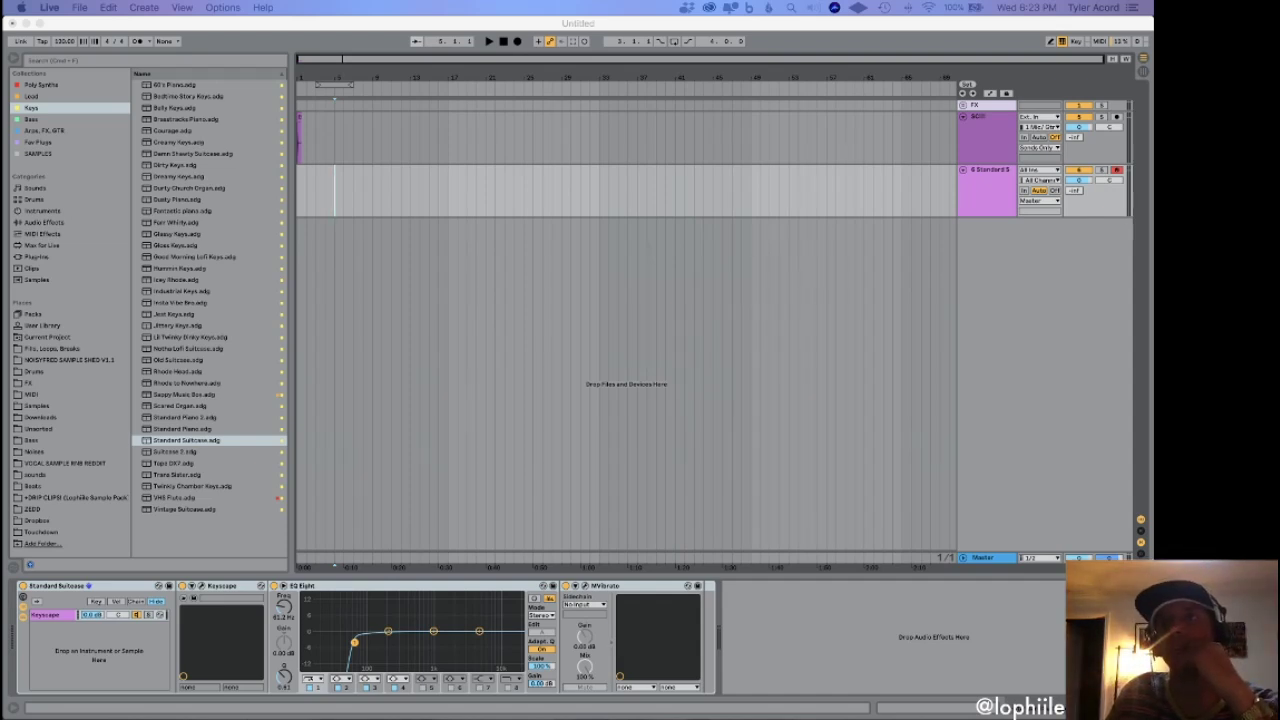
# Browse the Downloads place, collapse the expanded drum kit folder and open the Quarantine Care Package sample folder.
pyautogui.moveTo(549, 712)
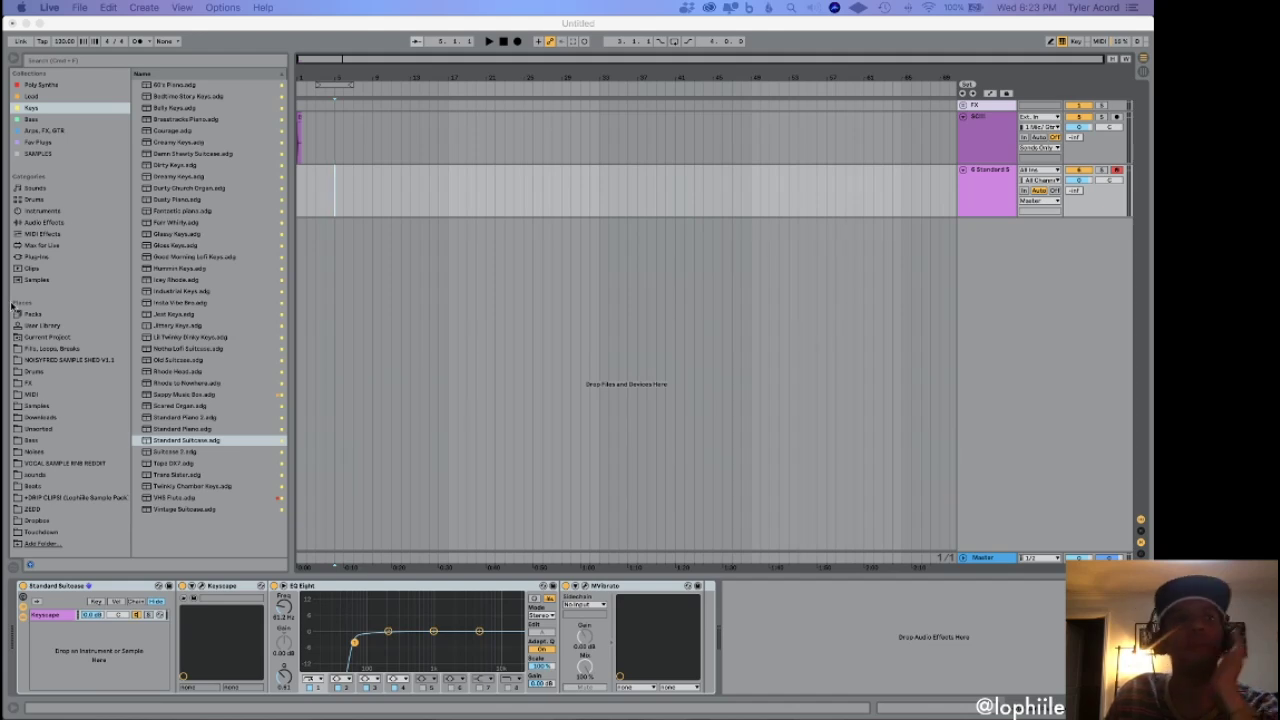
pyautogui.moveTo(190, 710)
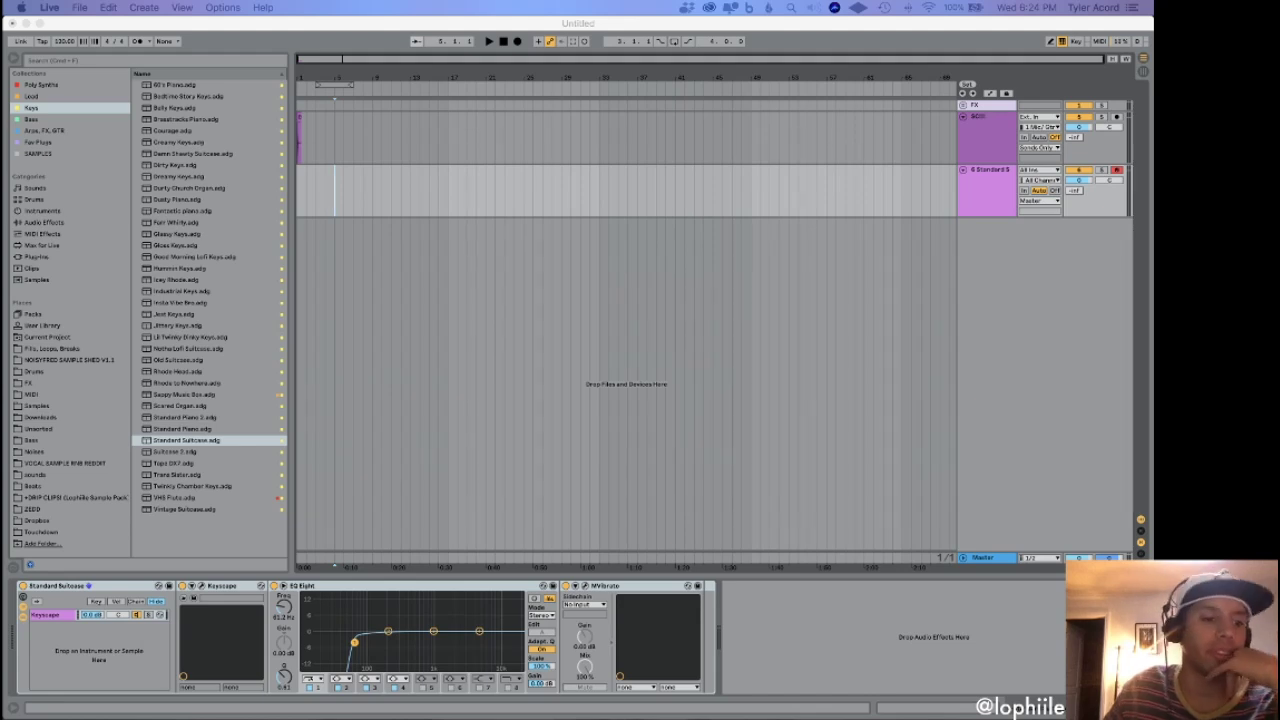
pyautogui.click(72, 424)
pyautogui.click(57, 417)
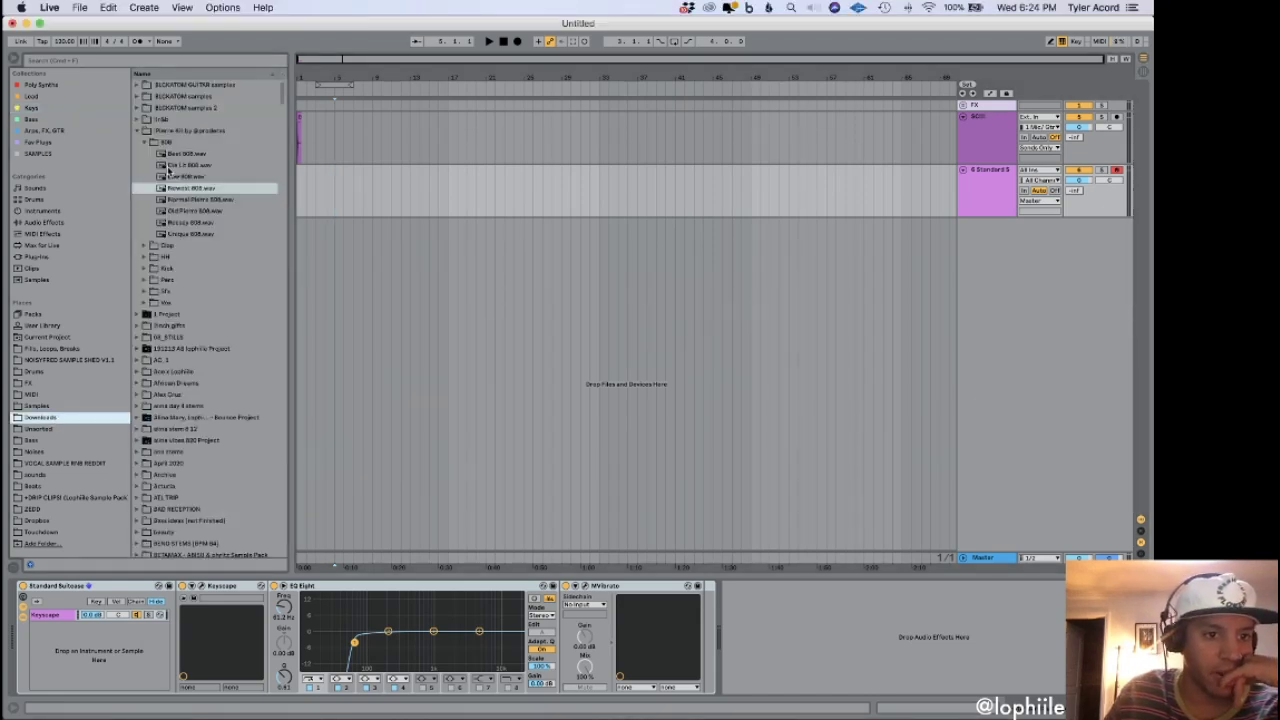
pyautogui.click(136, 131)
pyautogui.scroll(-15, 220, 300)
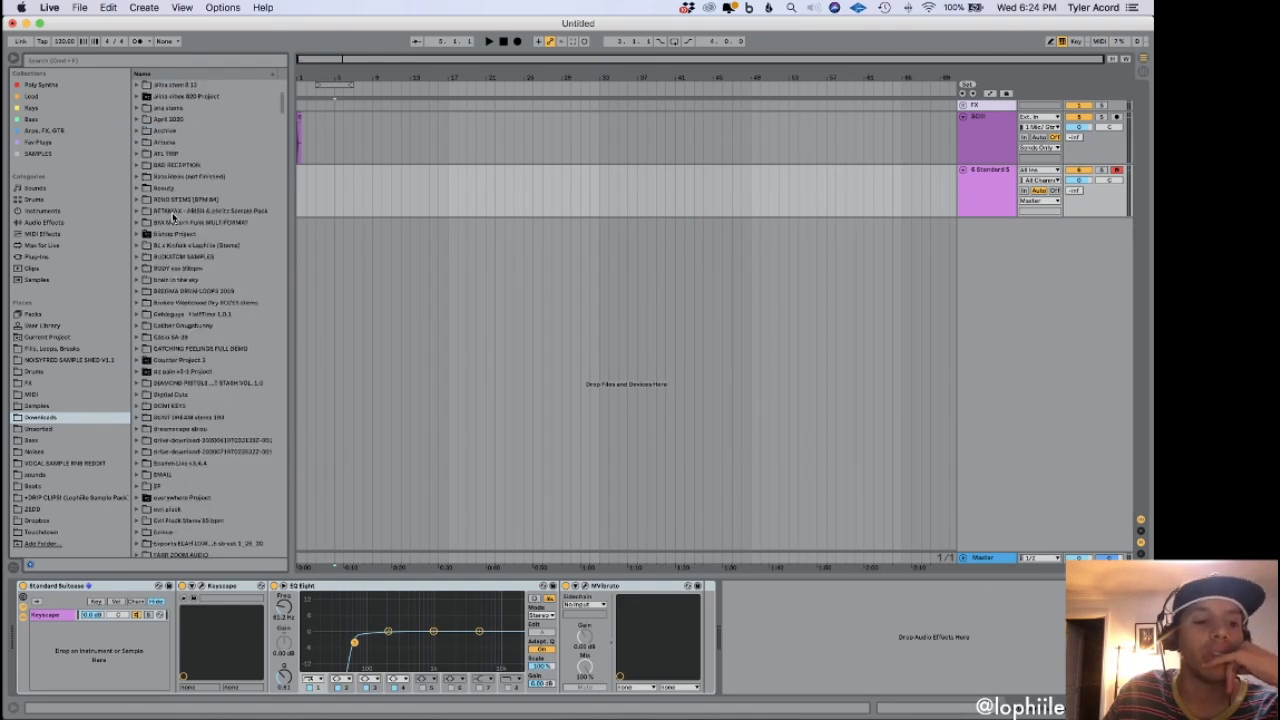
pyautogui.scroll(-10, 231, 371)
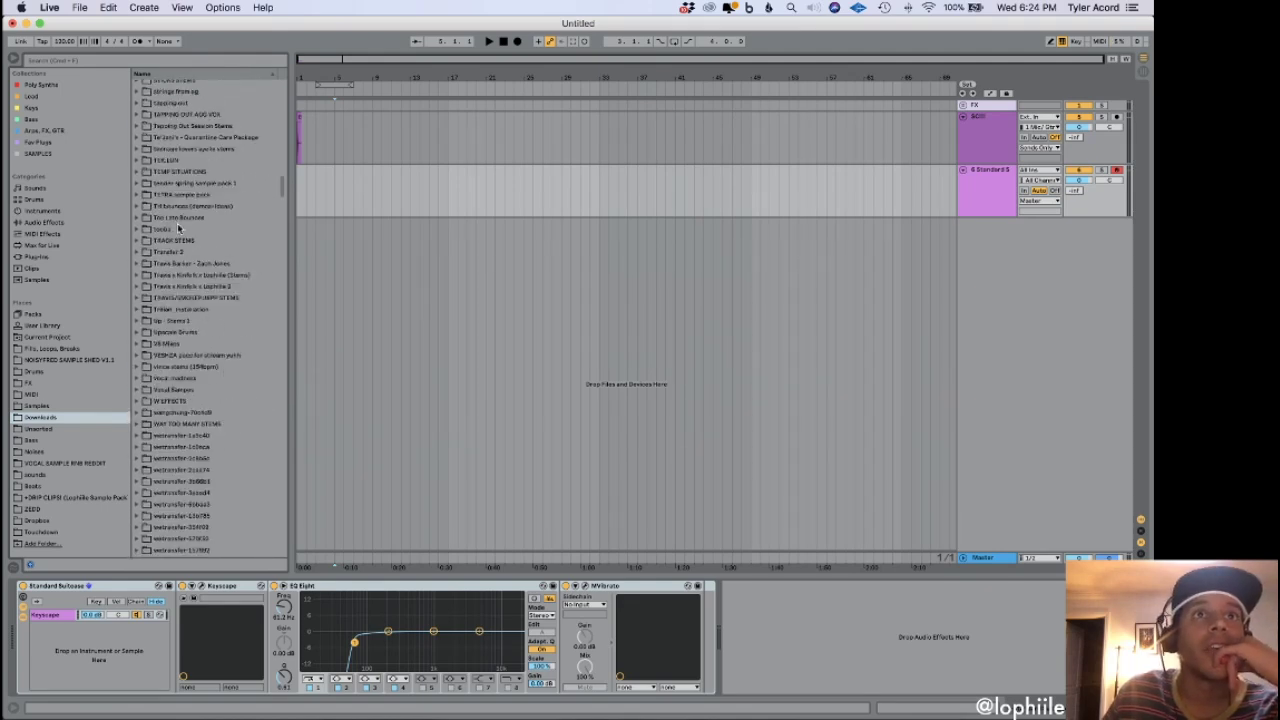
pyautogui.scroll(3, 168, 268)
pyautogui.scroll(1, 168, 270)
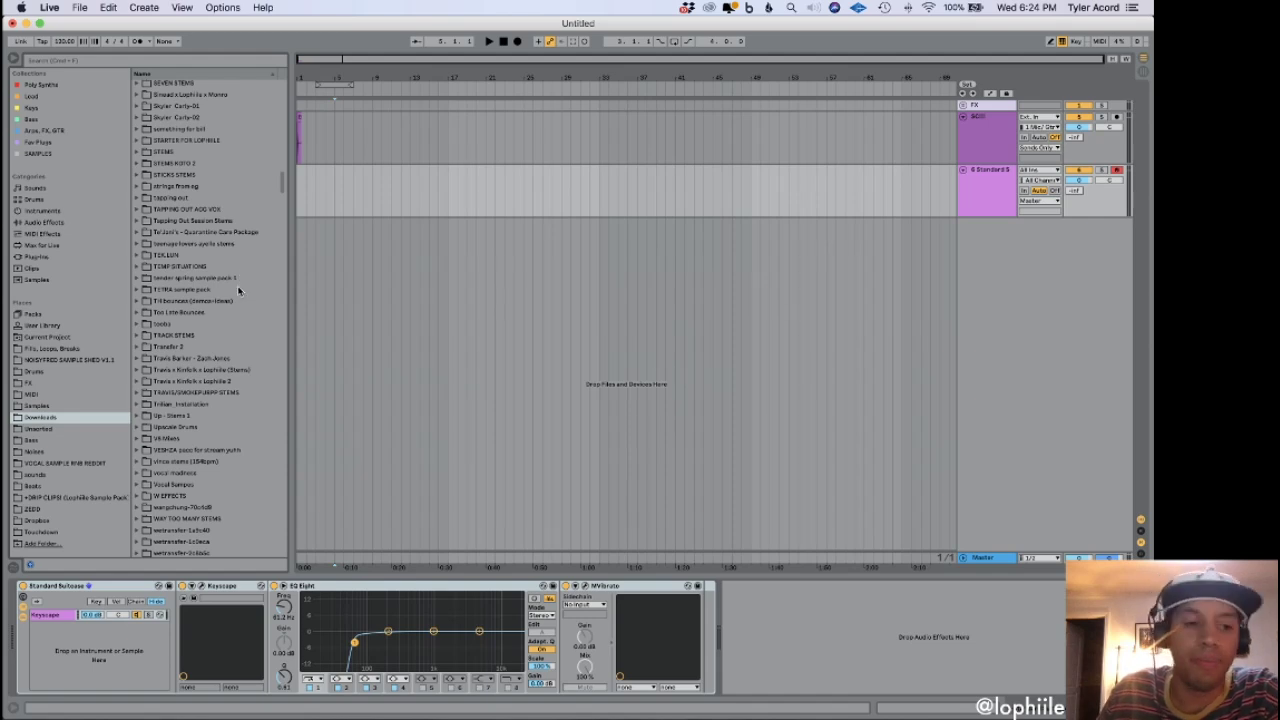
pyautogui.click(137, 232)
pyautogui.scroll(-3, 251, 362)
pyautogui.scroll(-2, 245, 345)
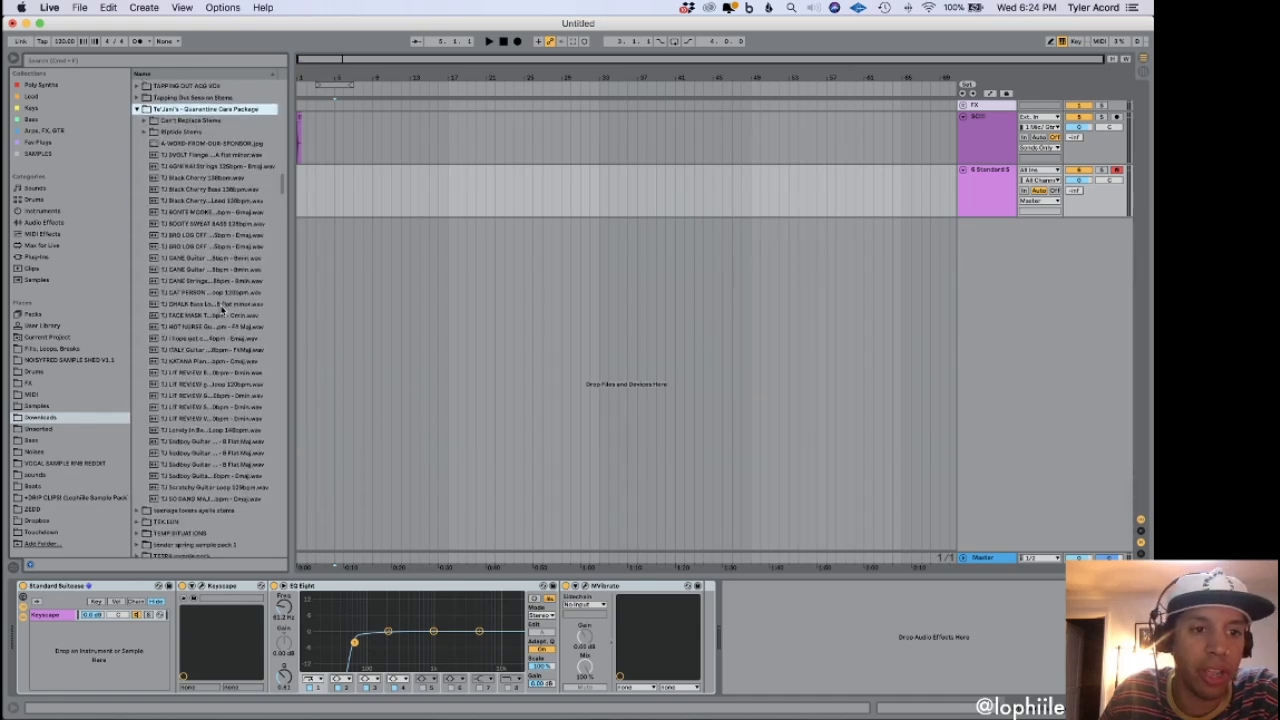
# Audition the loops in the Quarantine Care Package folder one after another, down to the TJ FACE MASK guitar loop.
pyautogui.scroll(4, 222, 310)
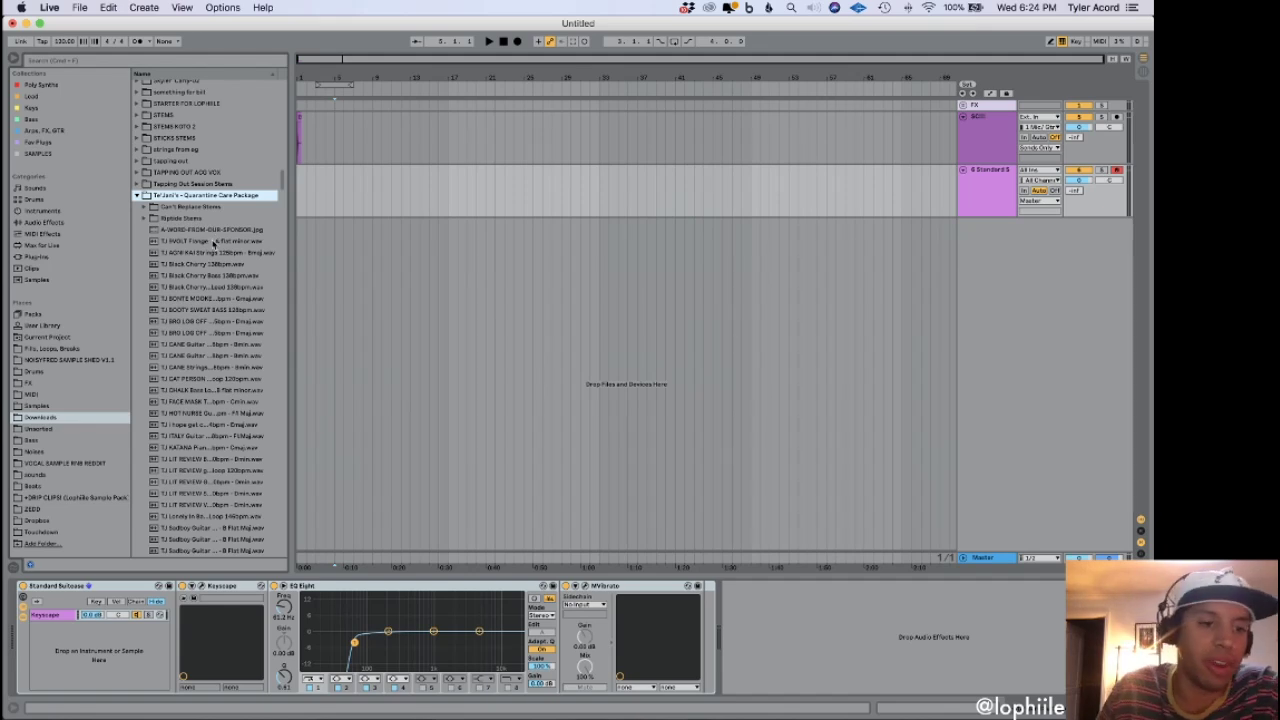
pyautogui.scroll(-1, 213, 240)
pyautogui.click(213, 240)
pyautogui.press('Down')
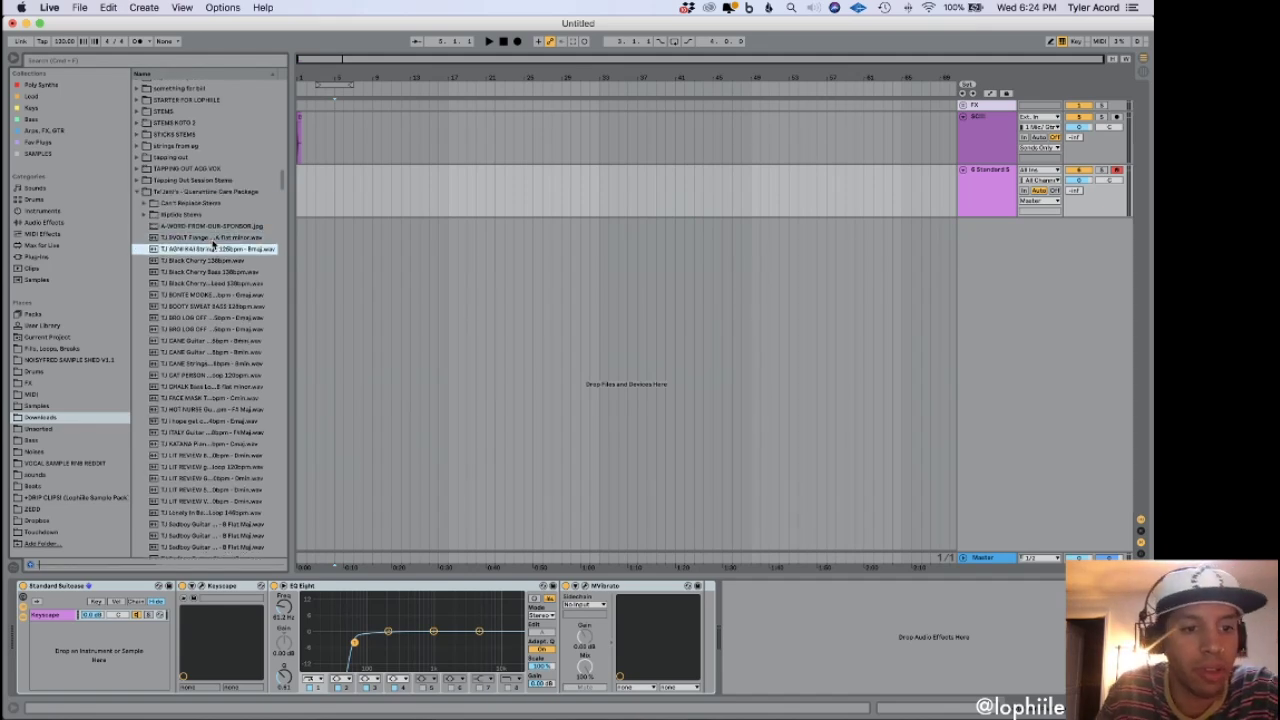
pyautogui.press('Down')
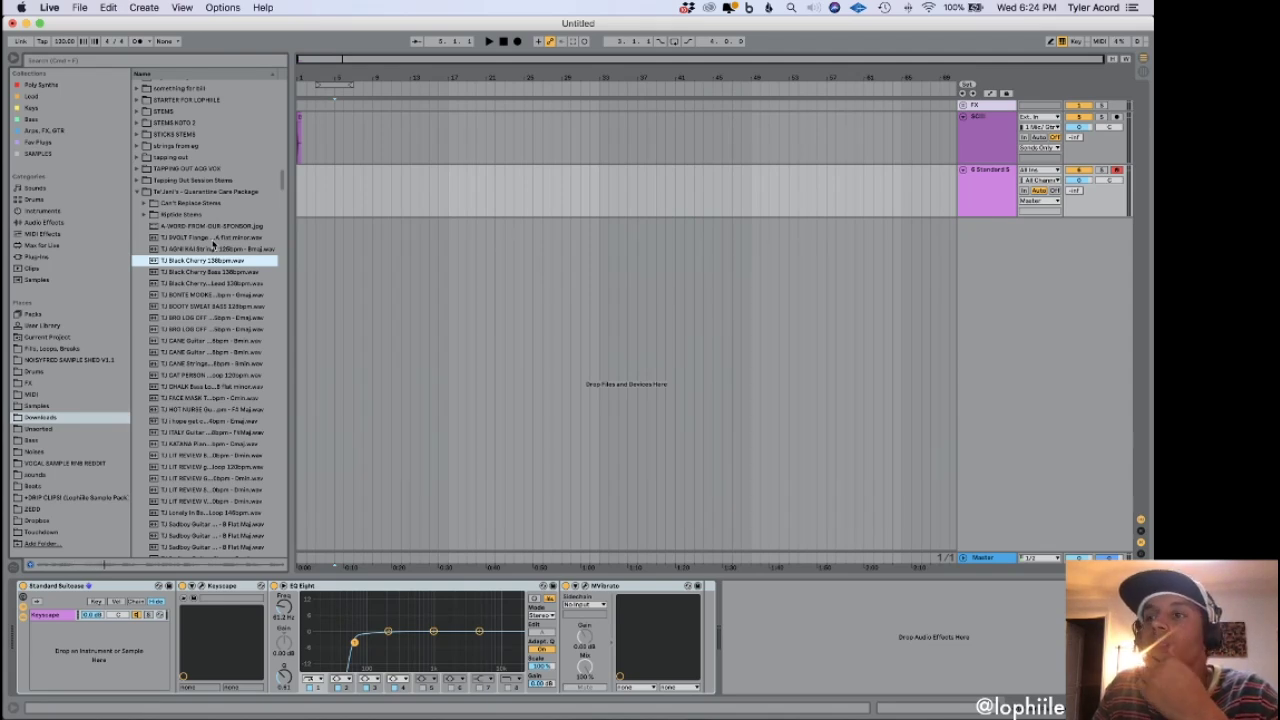
pyautogui.press('Down')
pyautogui.press('Down')
pyautogui.press('Down')
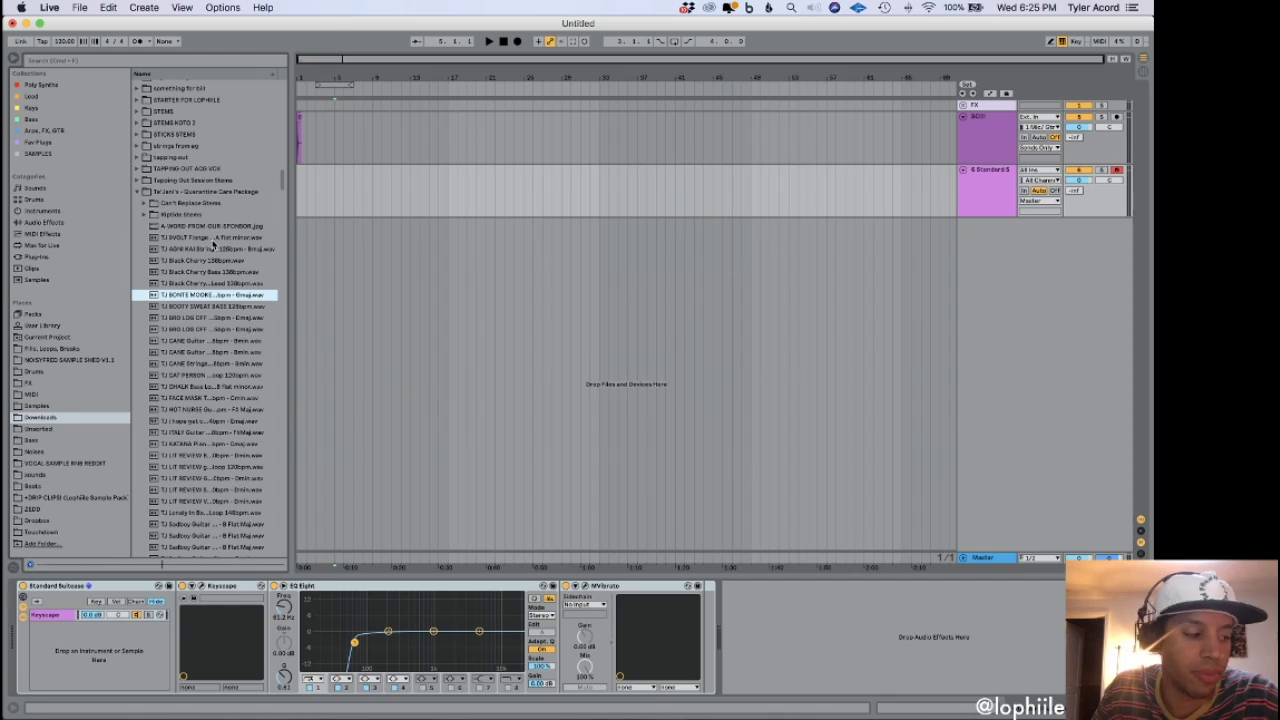
pyautogui.press('Down')
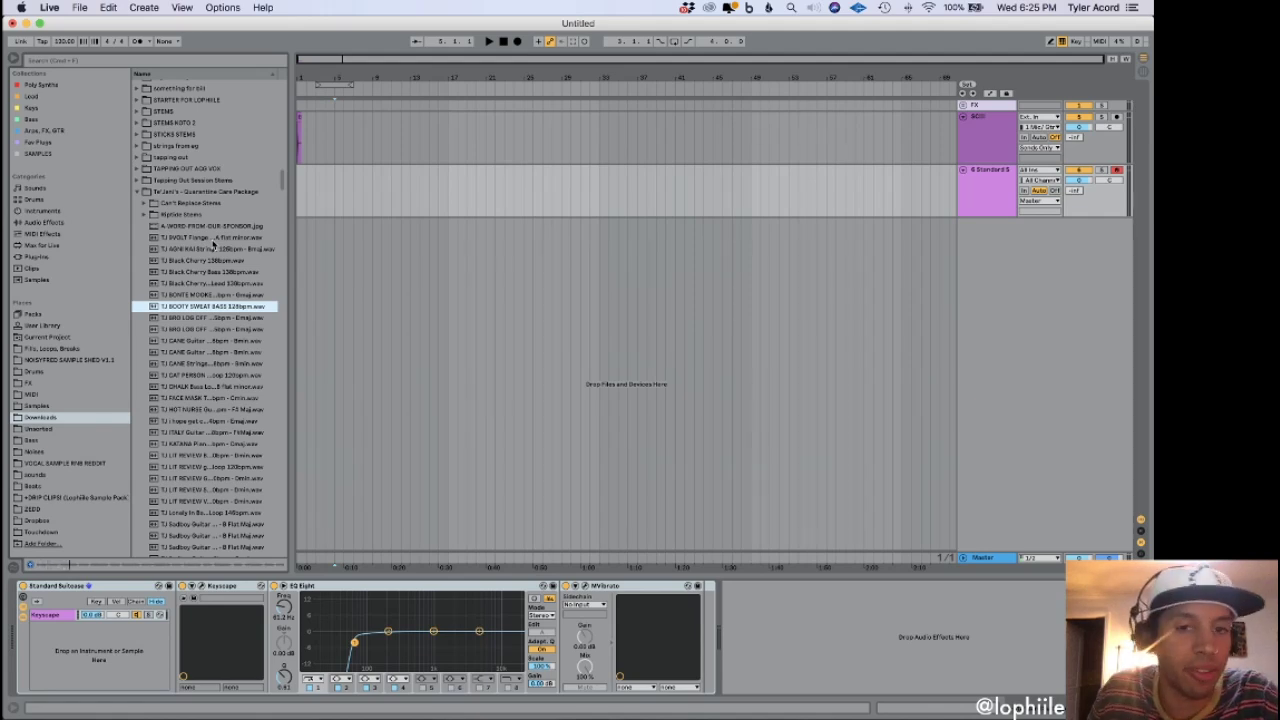
pyautogui.press('Down')
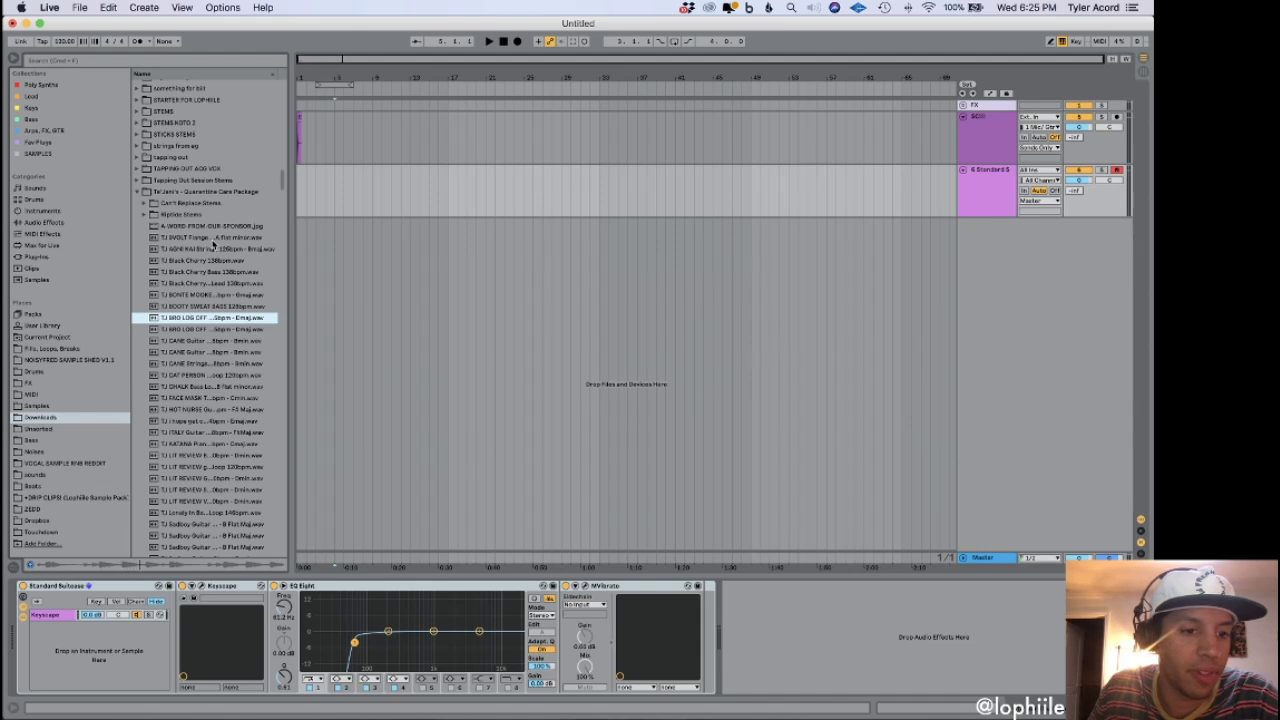
pyautogui.press('Down')
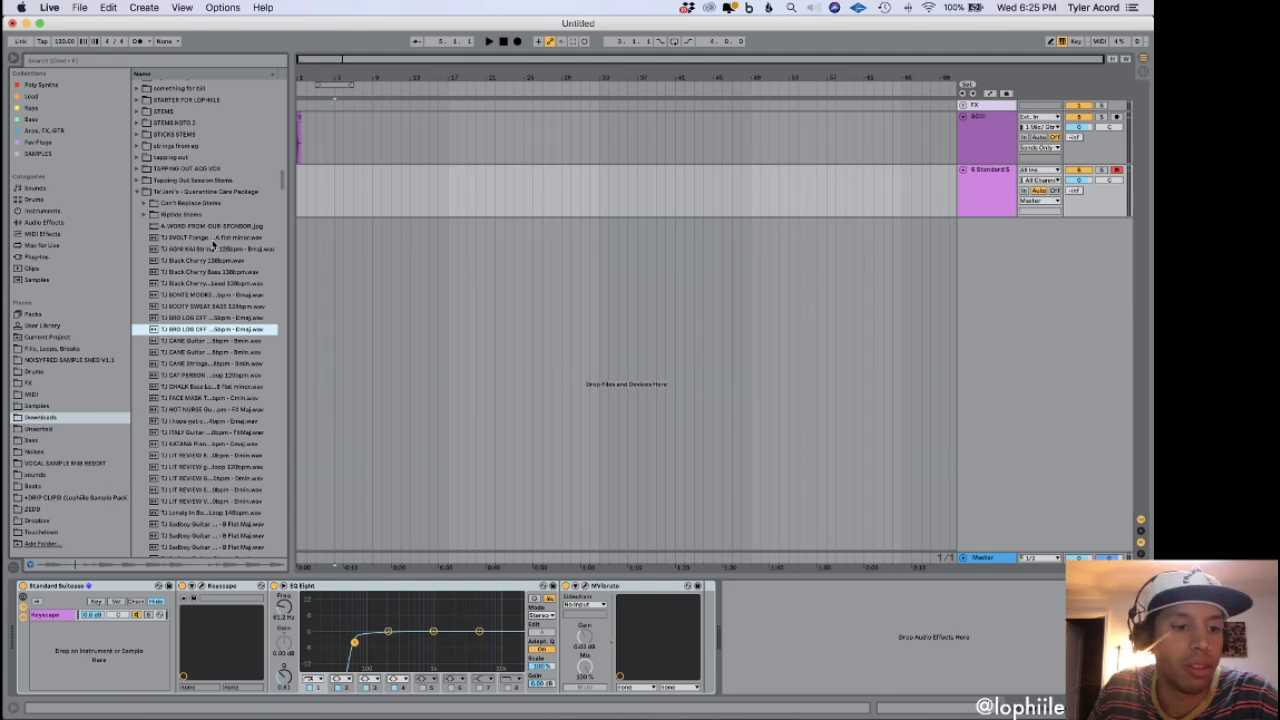
pyautogui.press('Down')
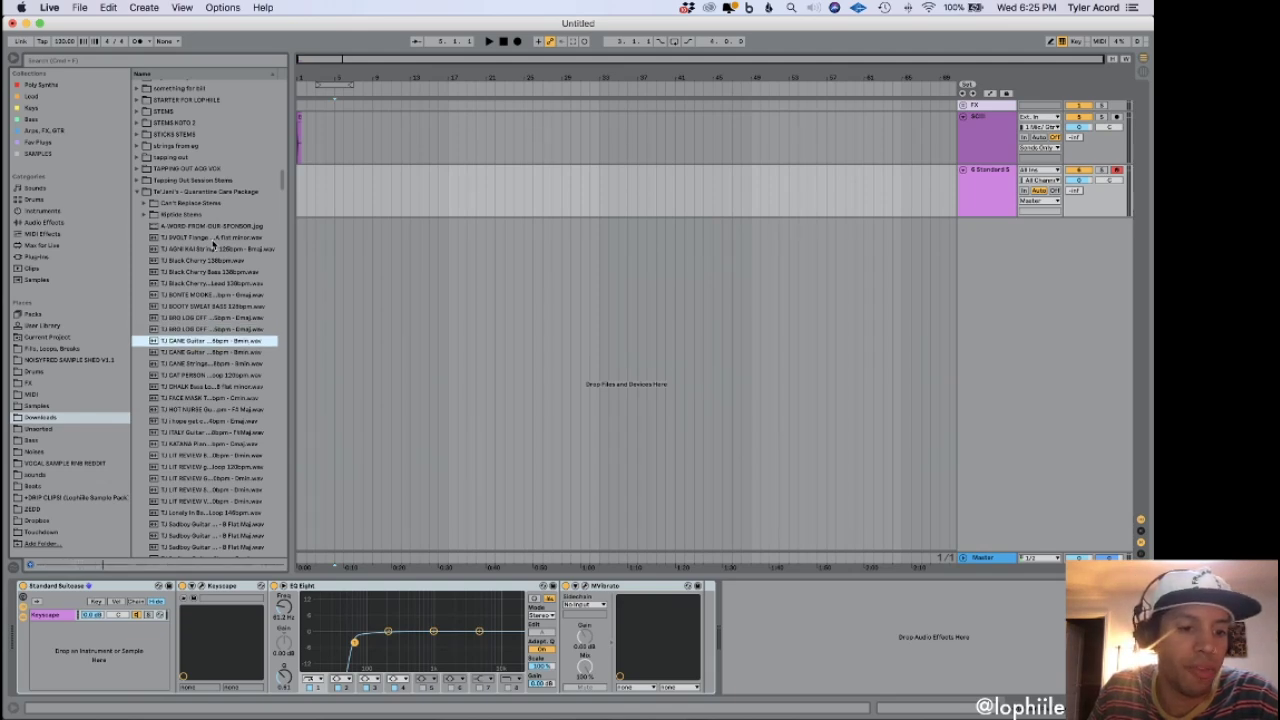
pyautogui.press('Down')
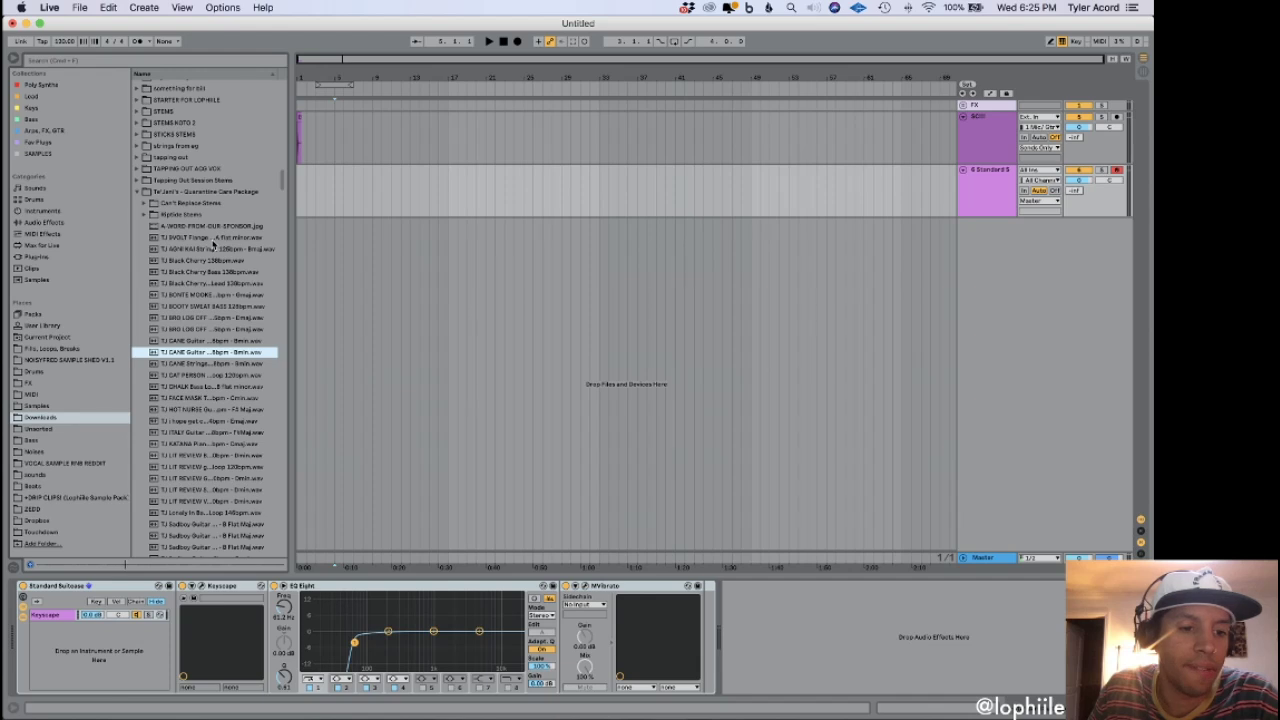
pyautogui.press('Down')
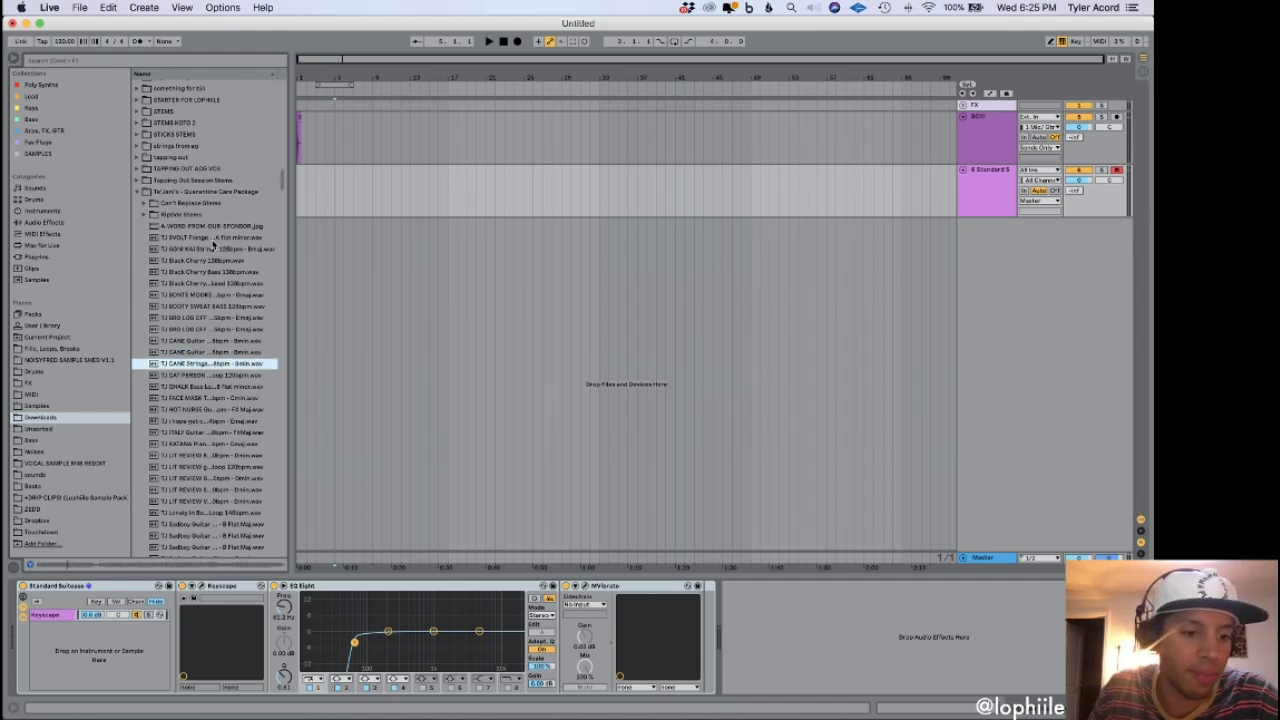
pyautogui.press('Down')
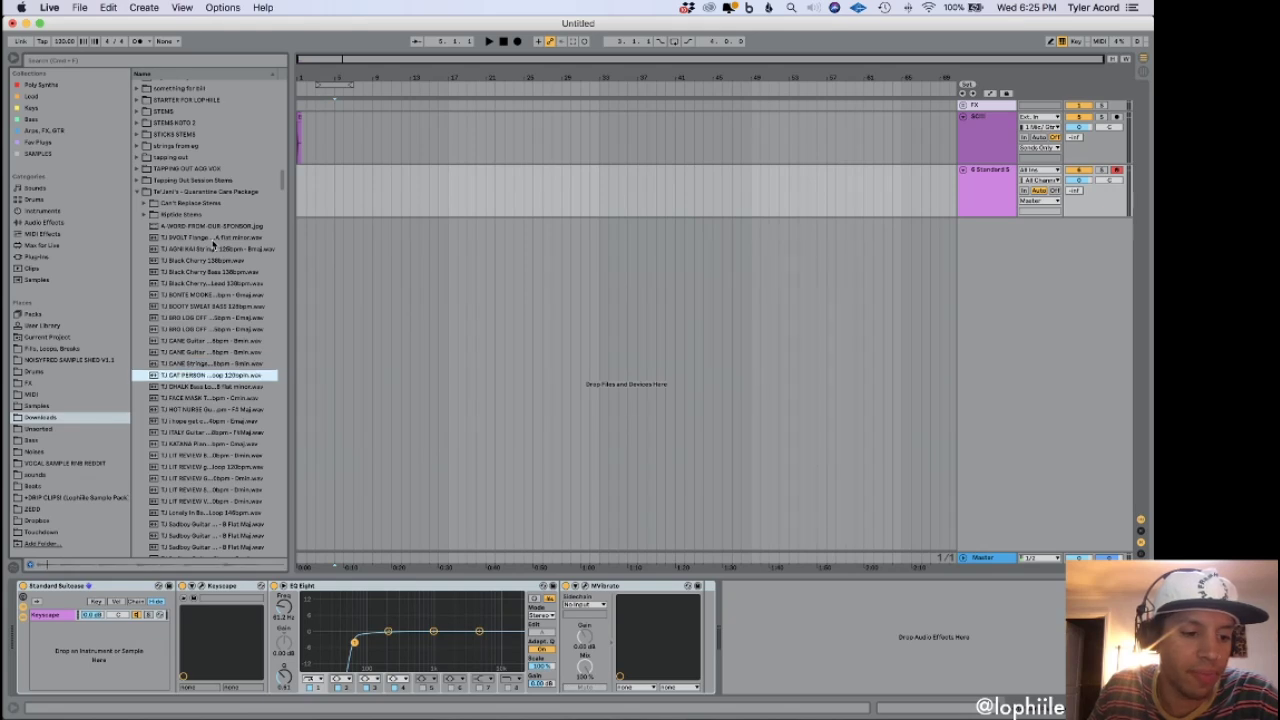
pyautogui.press('Down')
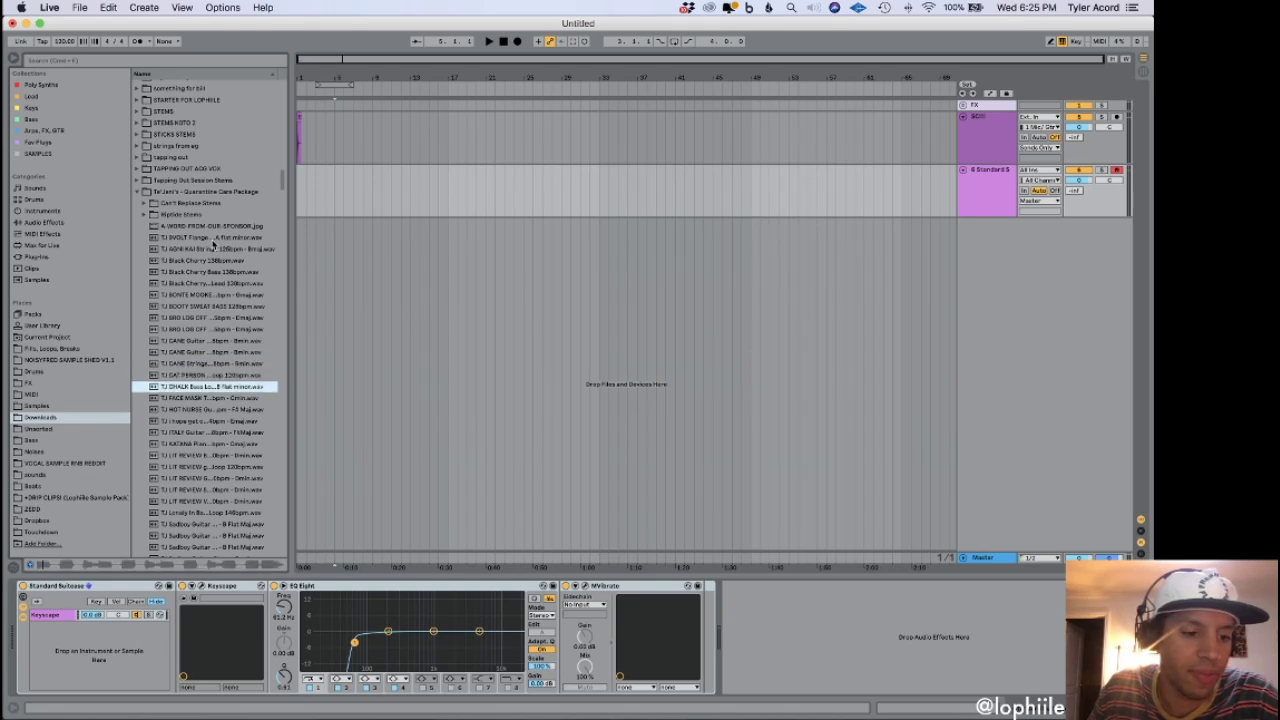
pyautogui.press('Down')
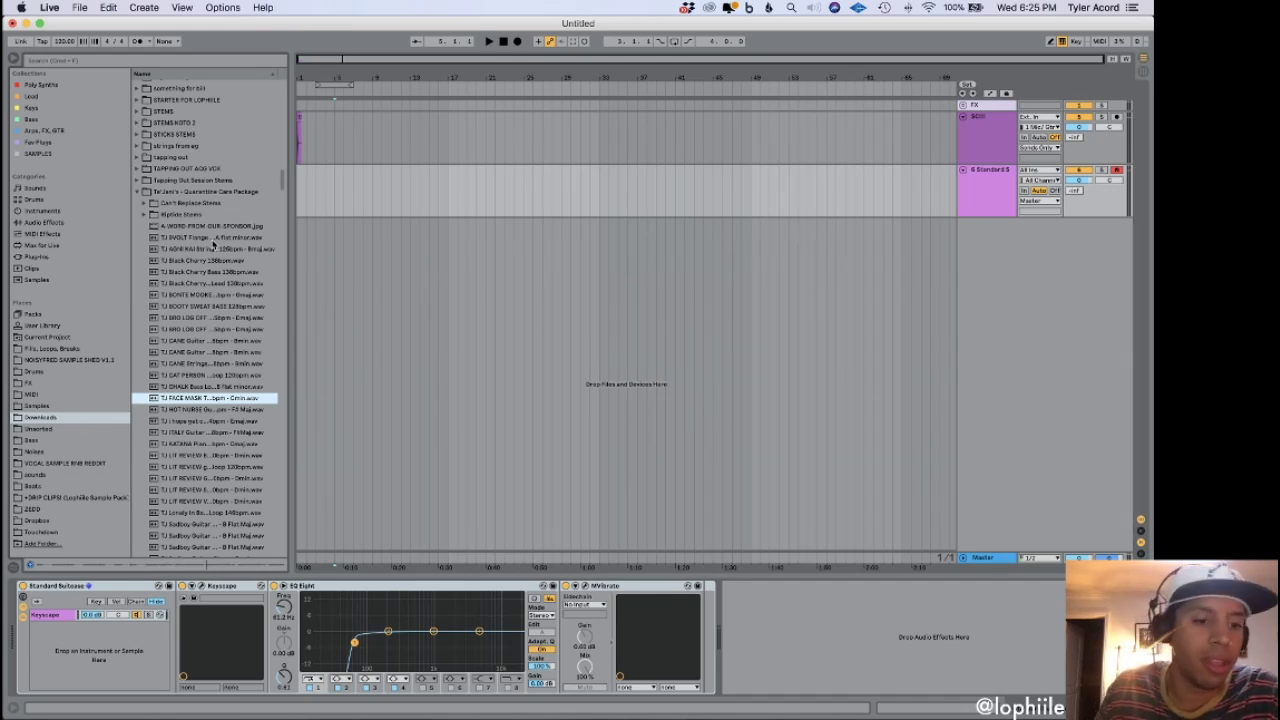
# Try the TJ FACE MASK guitar loop on a new audio track at bar 5, play it and trim it to end at bar 9.
pyautogui.moveTo(204, 412)
pyautogui.mouseDown()
pyautogui.moveTo(297, 374)
pyautogui.moveTo(363, 269)
pyautogui.moveTo(331, 271)
pyautogui.moveTo(337, 245)
pyautogui.mouseUp()
pyautogui.press('space')
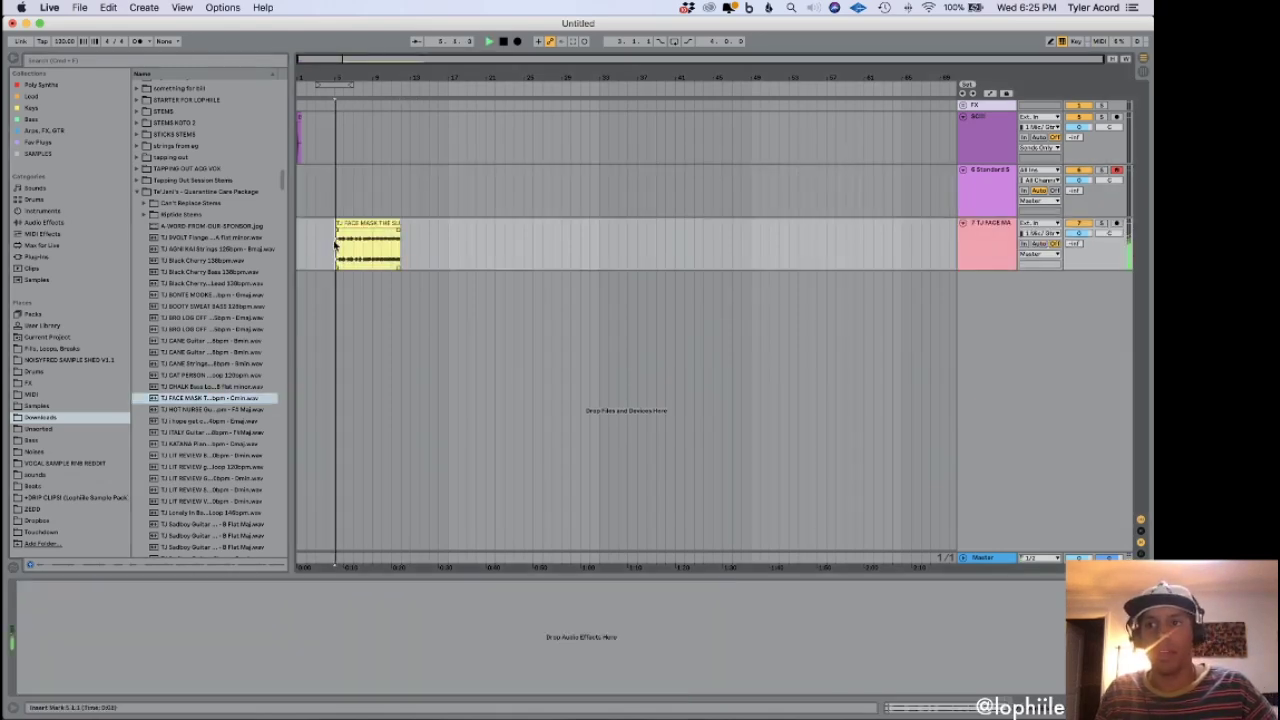
pyautogui.press('+')
pyautogui.press('+')
pyautogui.press('+')
pyautogui.press('+')
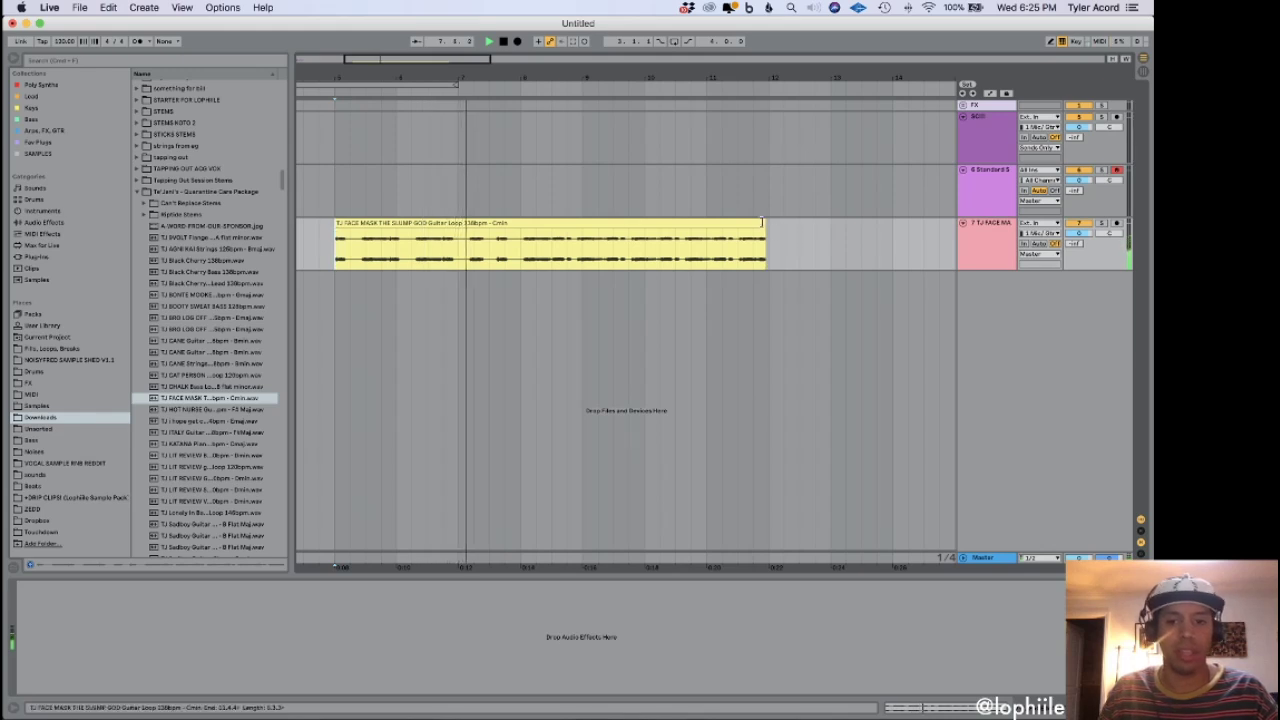
pyautogui.moveTo(760, 222); pyautogui.dragTo(582, 222)
pyautogui.press('space')
# Audition the remaining loops in the folder, from TJ HOT NURSE down to the TJ Lonely In Bath & Body Works guitar loop.
pyautogui.click(217, 410)
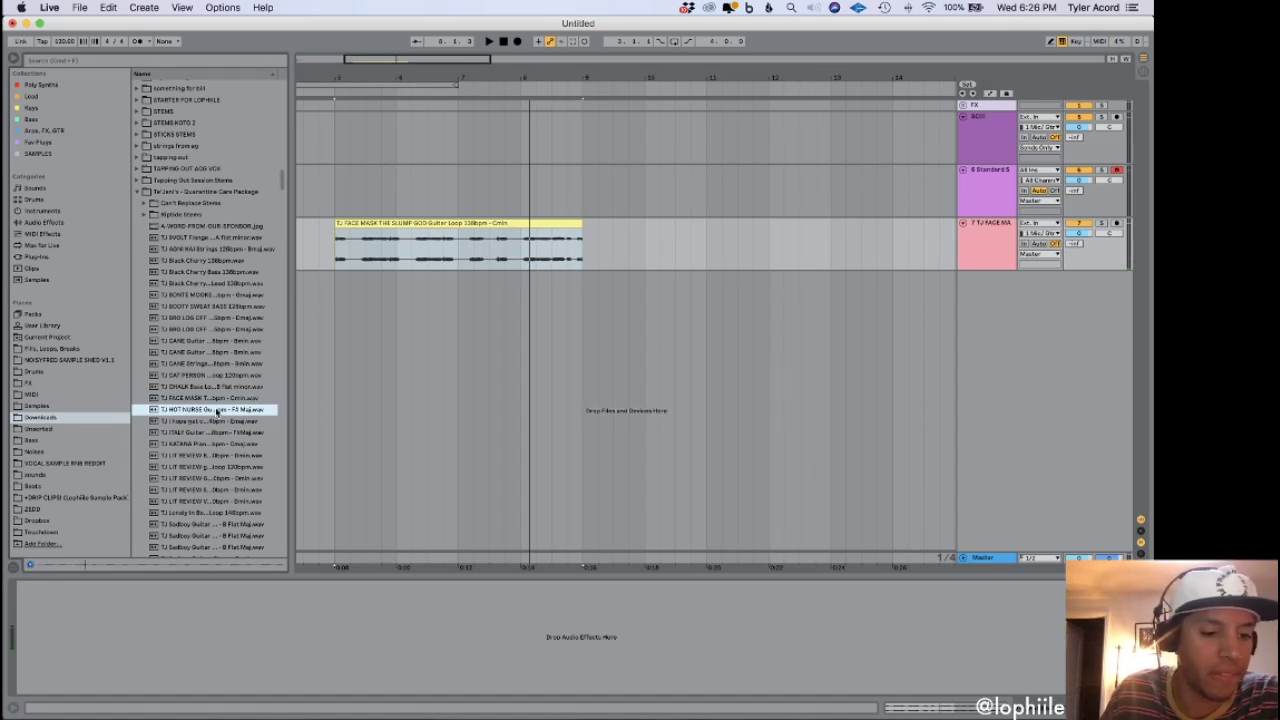
pyautogui.press('Down')
pyautogui.press('Down')
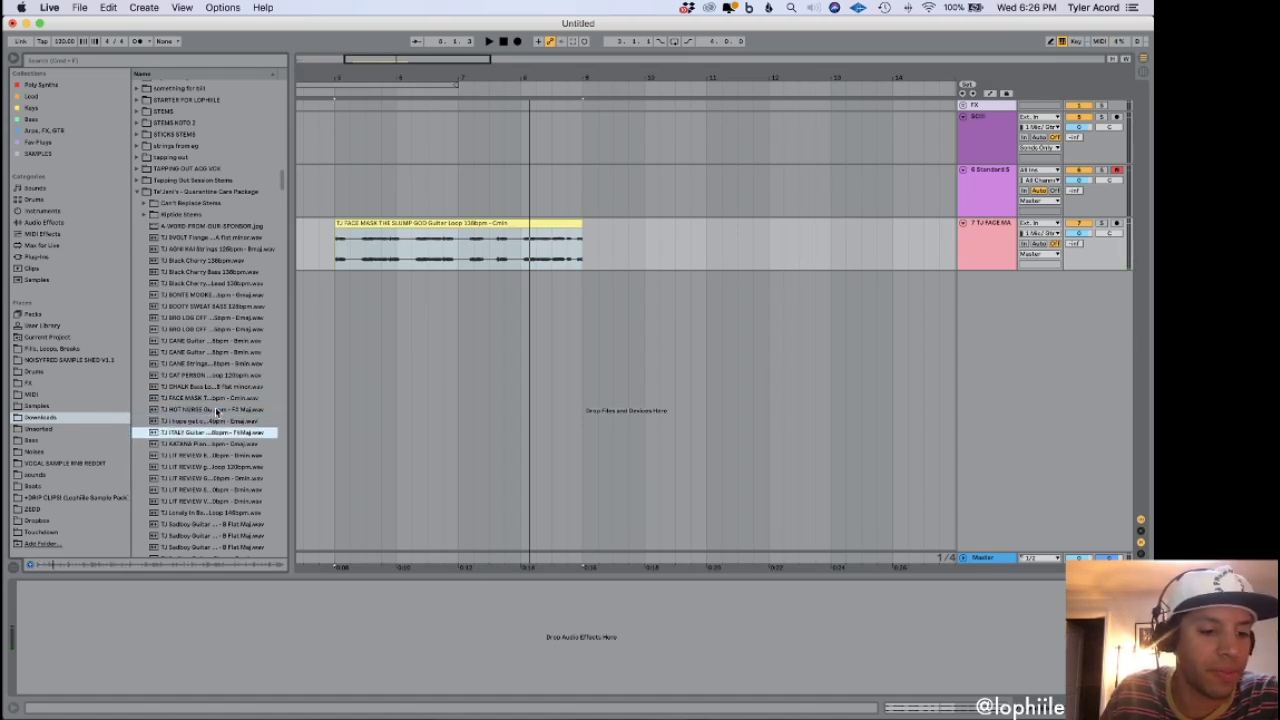
pyautogui.press('Down')
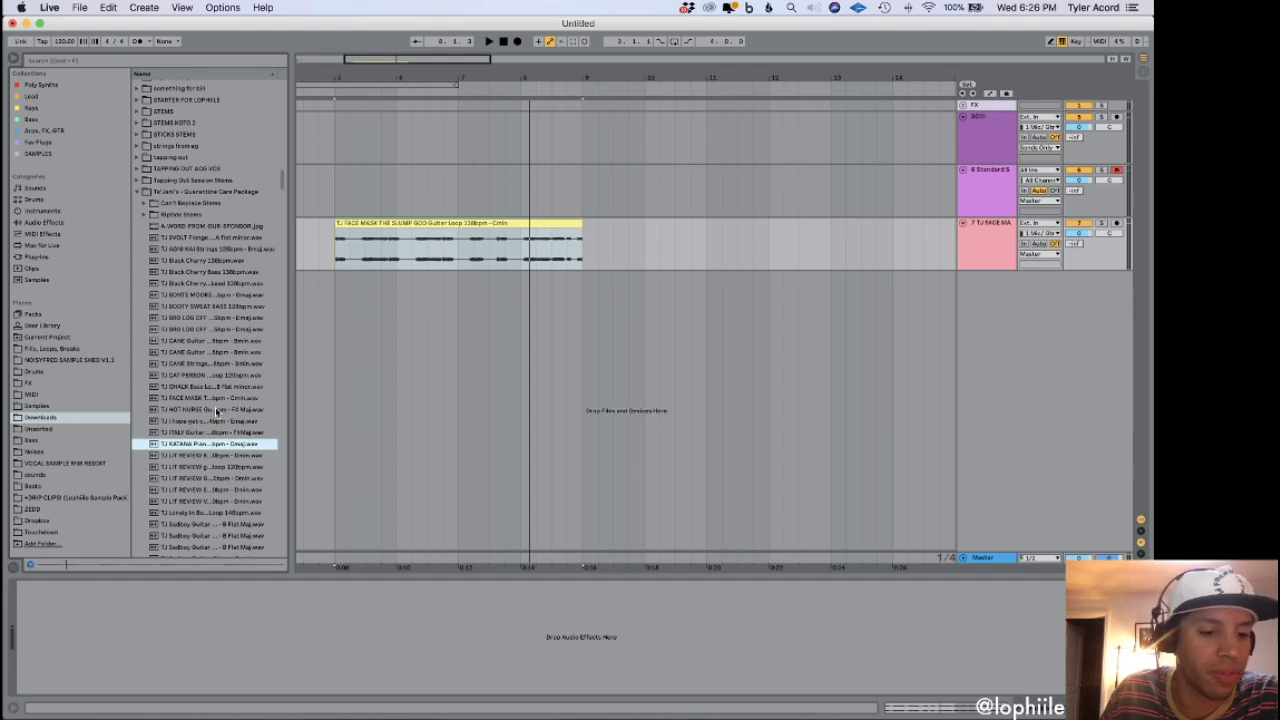
pyautogui.press('Down')
pyautogui.press('Down')
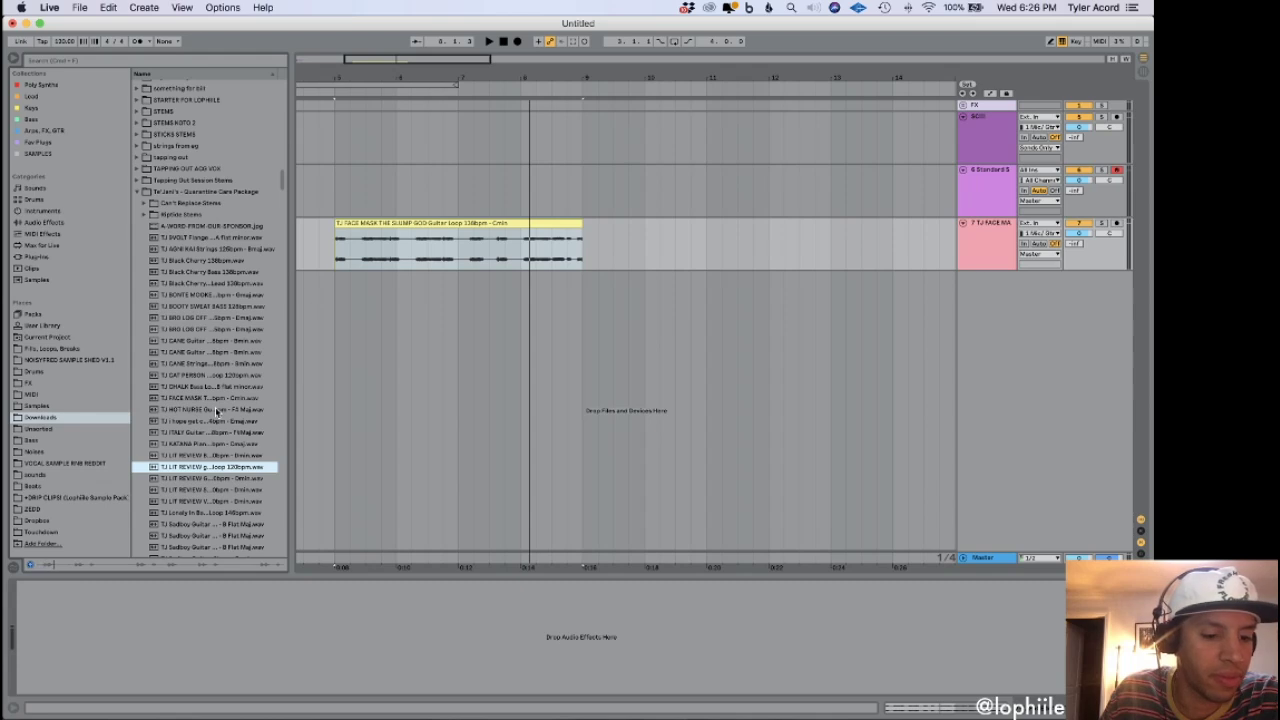
pyautogui.press('Down')
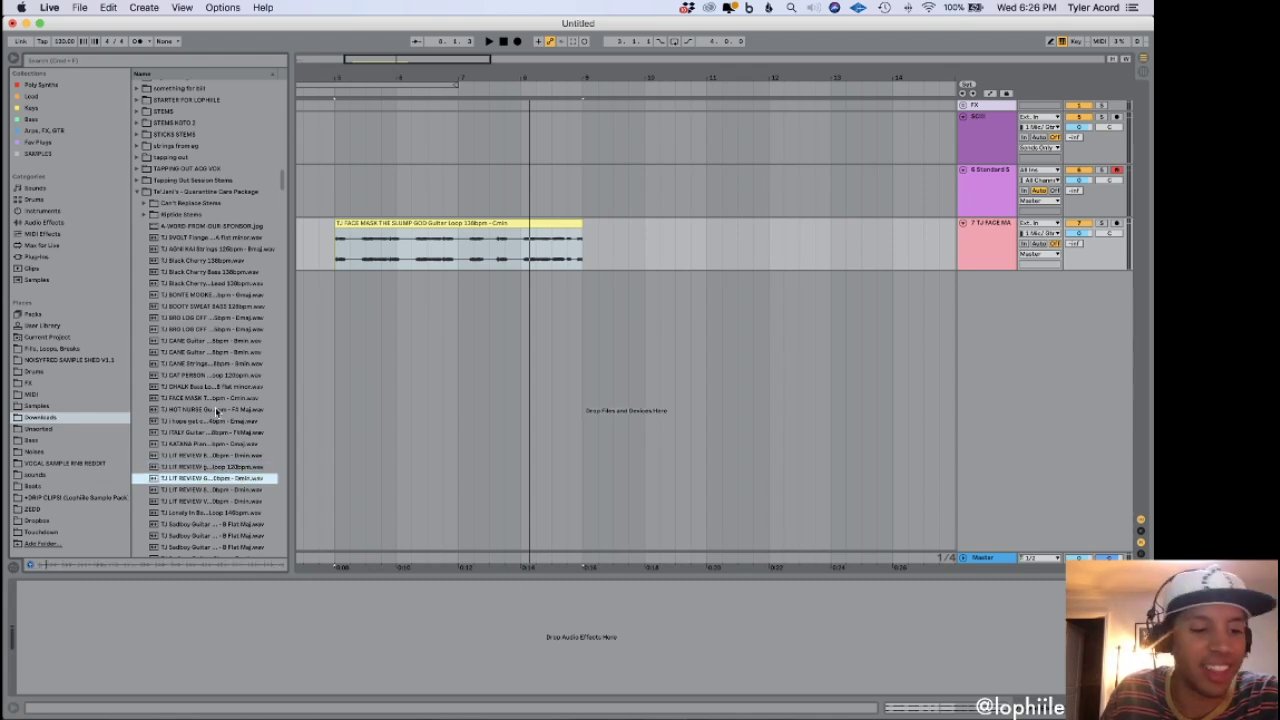
pyautogui.press('Down')
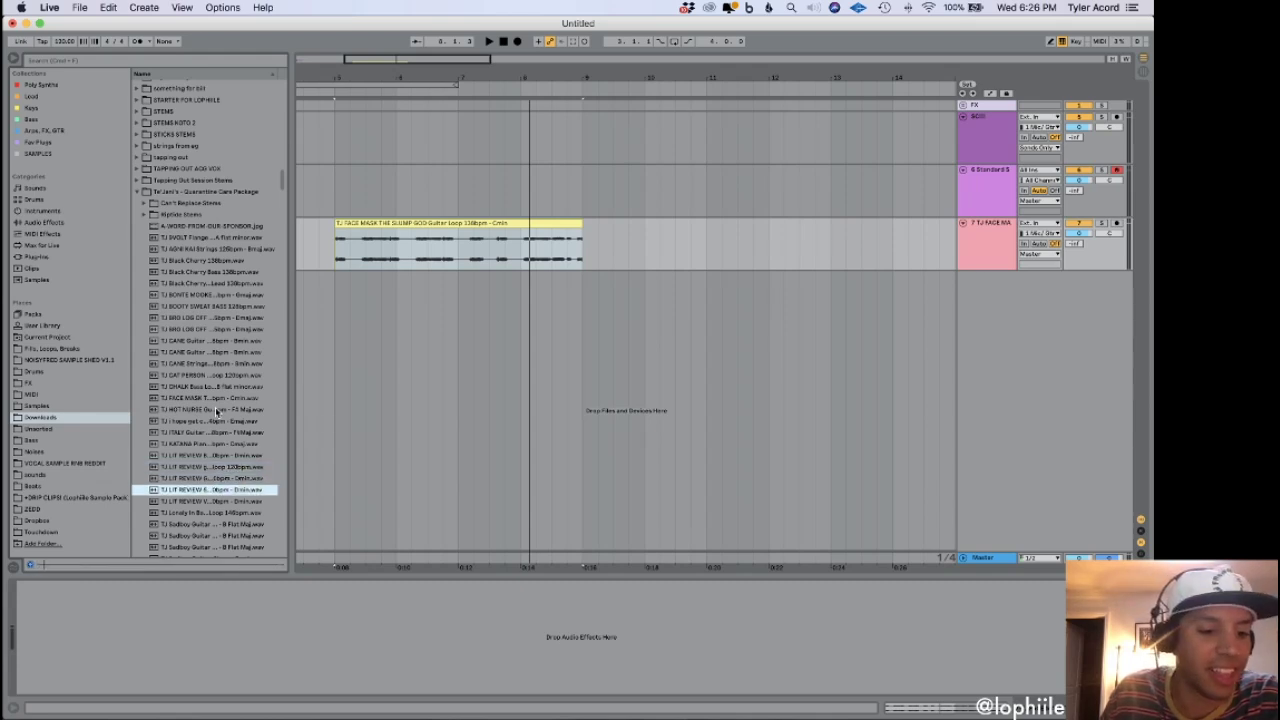
pyautogui.press('Down')
pyautogui.scroll(-3, 215, 410)
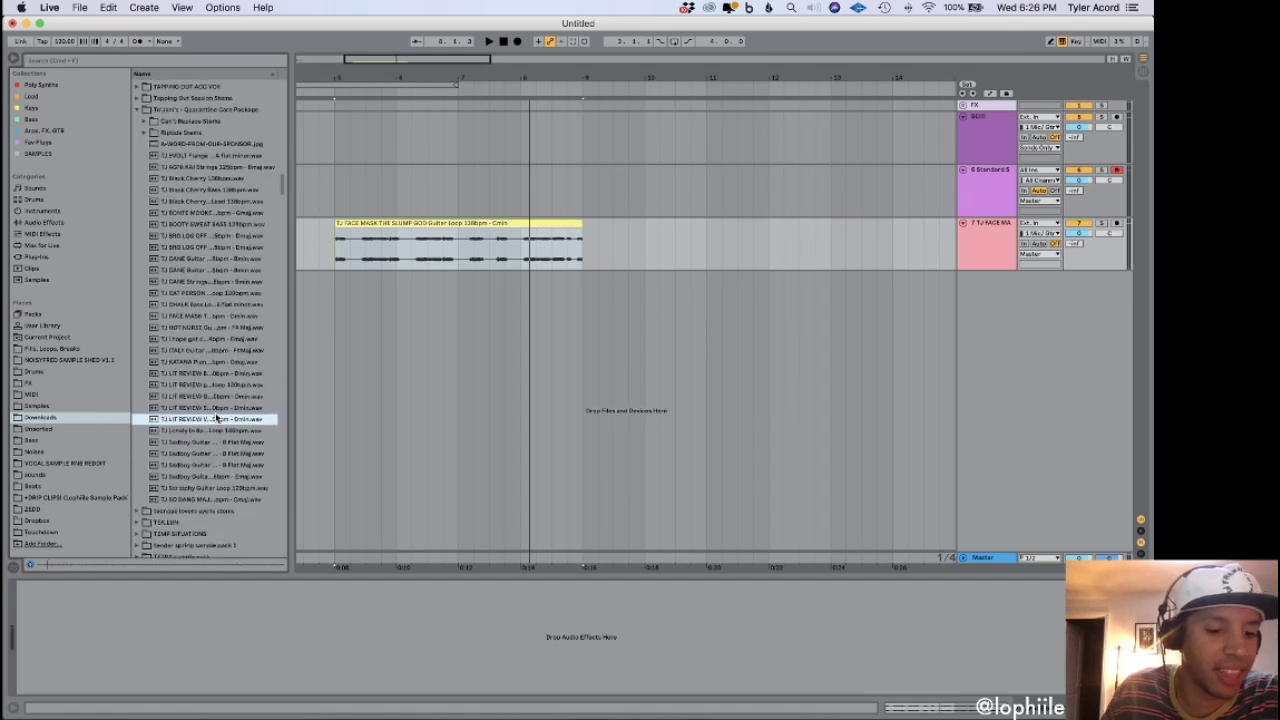
pyautogui.press('Down')
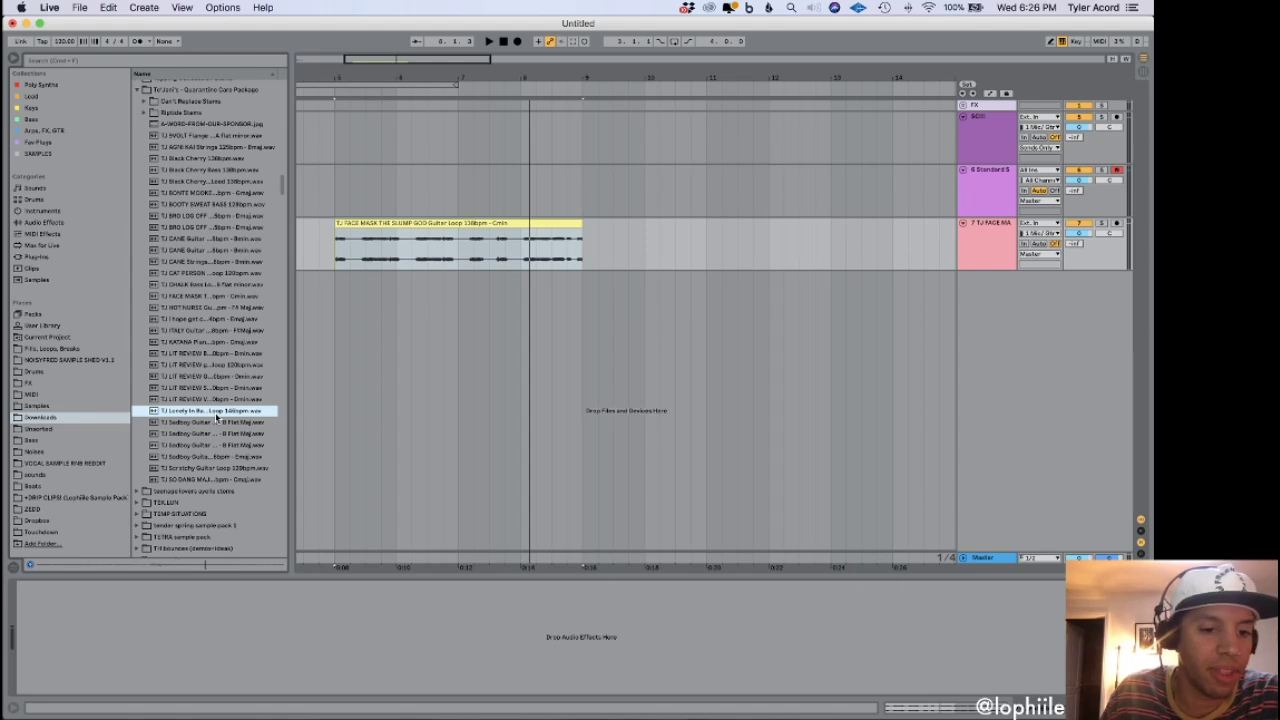
# Replace the clip at bar 5 with the TJ Lonely In Bath & Body Works guitar loop and set the tempo to 146 BPM.
pyautogui.moveTo(216, 418); pyautogui.dragTo(338, 262)
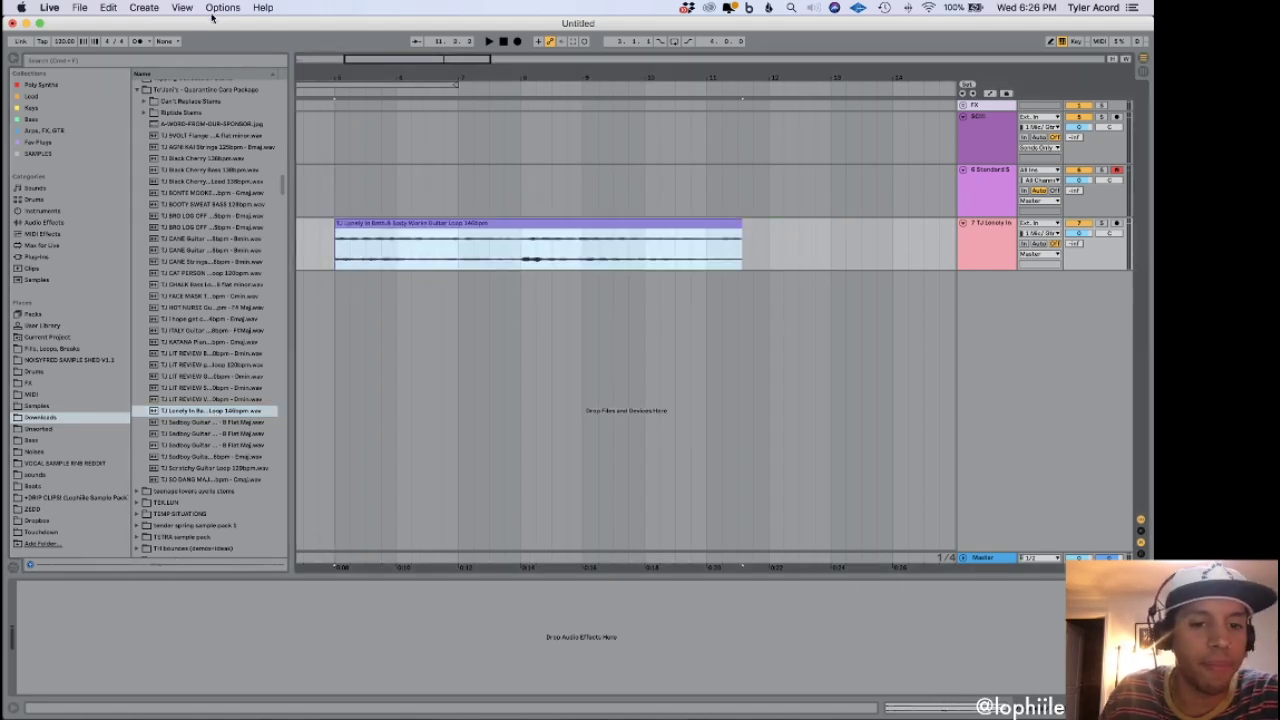
pyautogui.click(64, 41)
pyautogui.write('14')
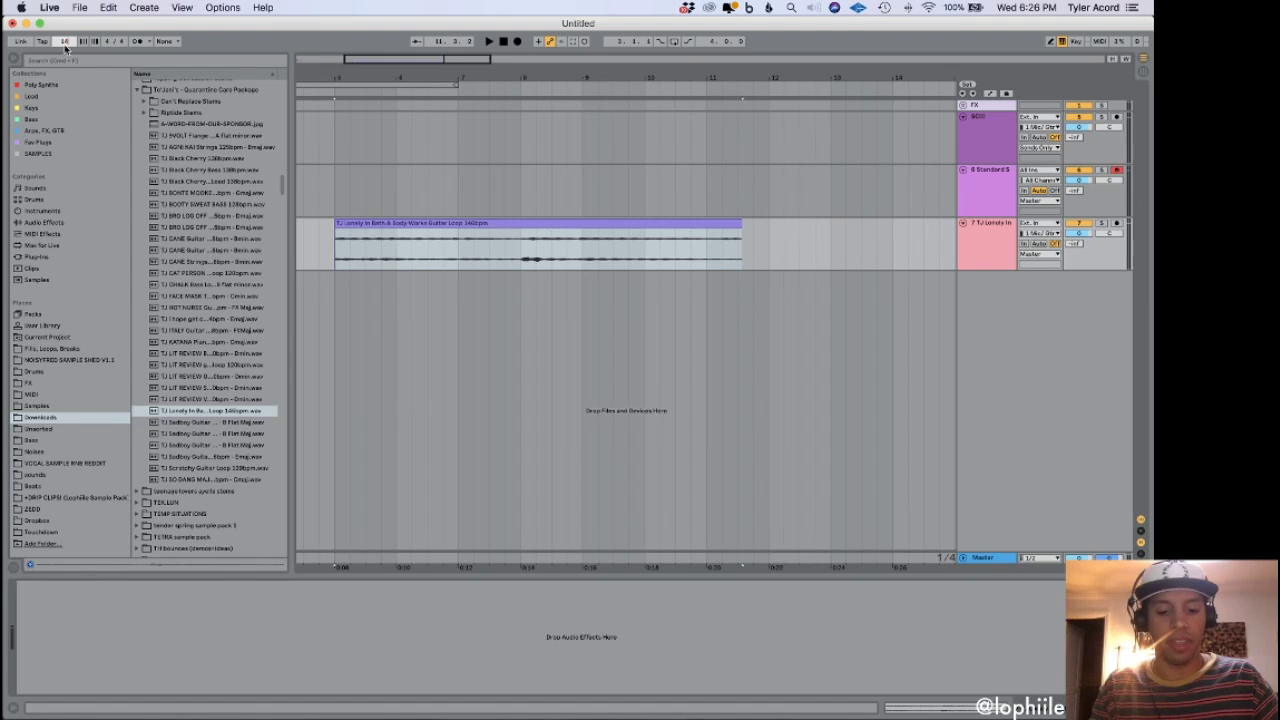
pyautogui.write('6')
pyautogui.press('Return')
# Play the arrangement from the guitar clip and loop playback over the clip's full length, bars 5 to 13.
pyautogui.click(559, 221)
pyautogui.press('space')
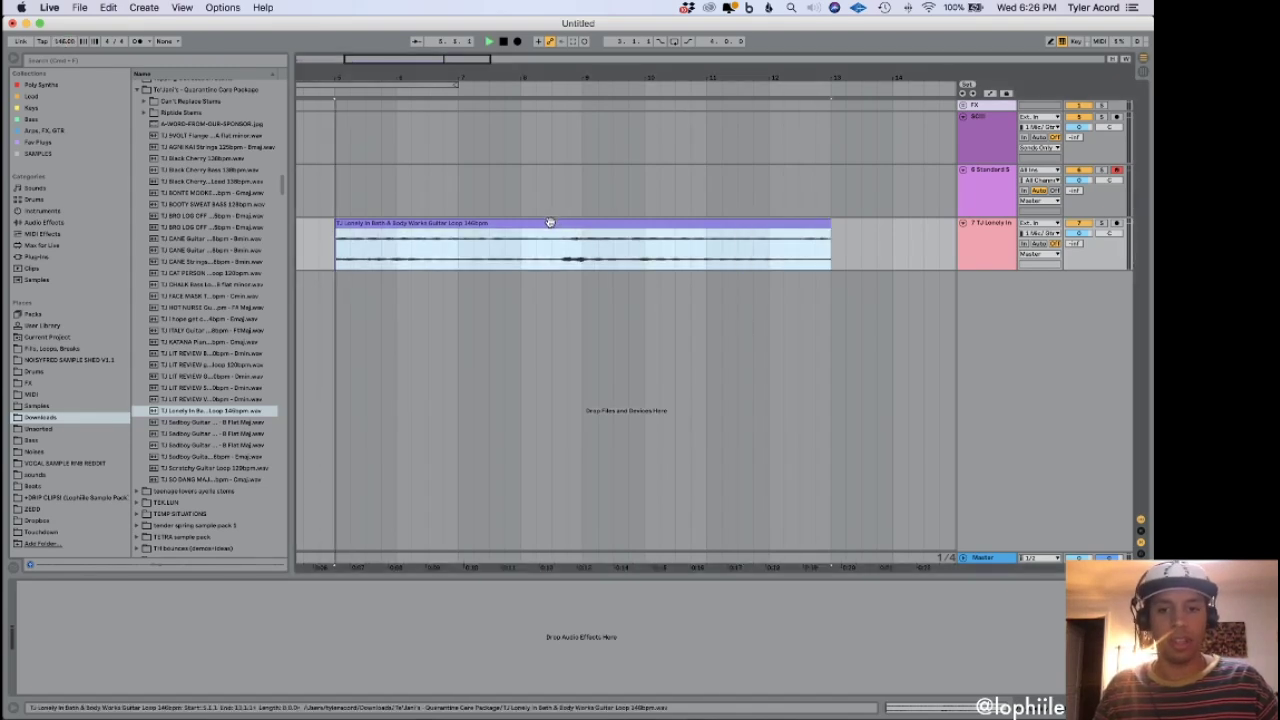
pyautogui.press('super+l')
# Save the Live Set as "tj lonely" in the twitch folder inside Beats, and deselect the guitar clip.
pyautogui.press('super+s')
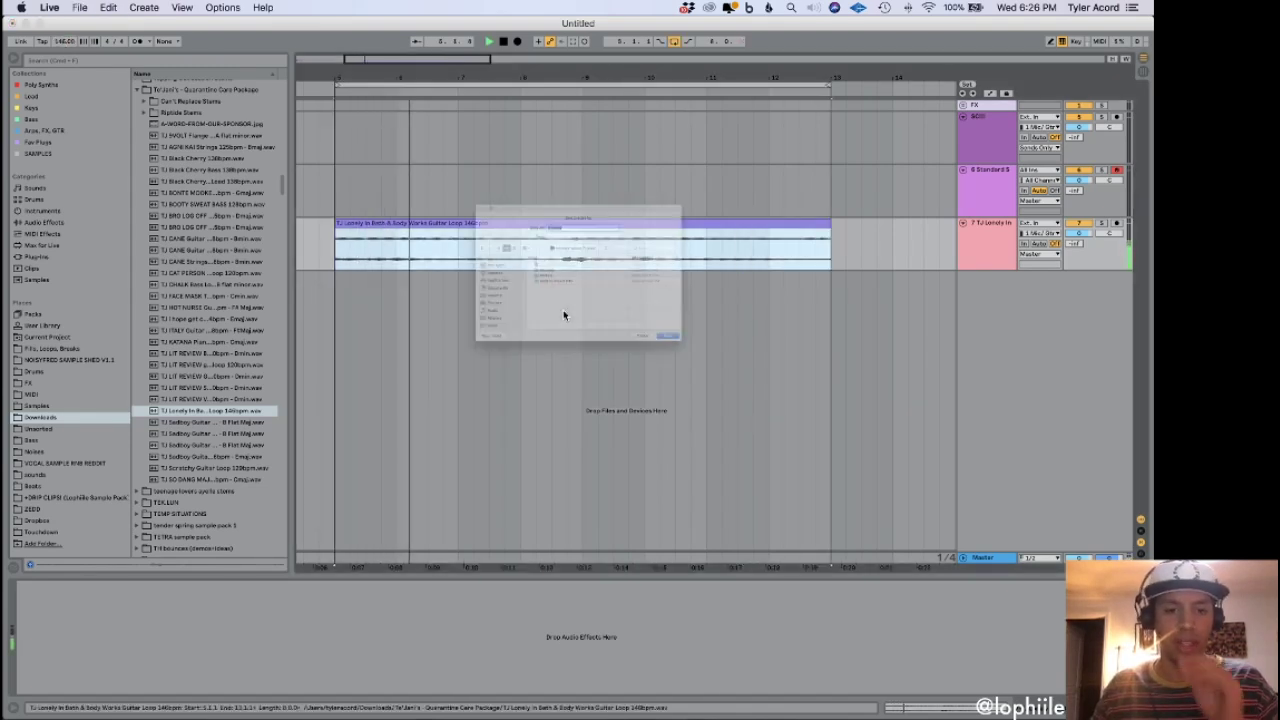
pyautogui.click(374, 397)
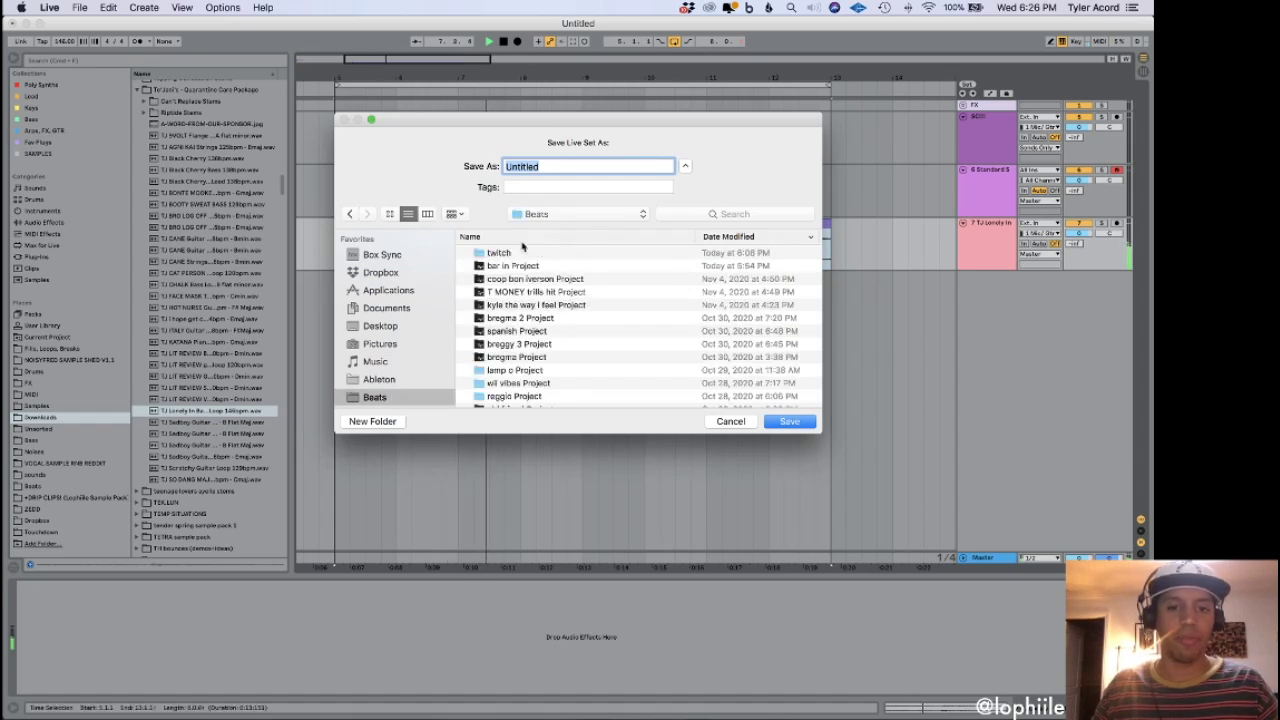
pyautogui.doubleClick(521, 252)
pyautogui.doubleClick(568, 166)
pyautogui.write('tj')
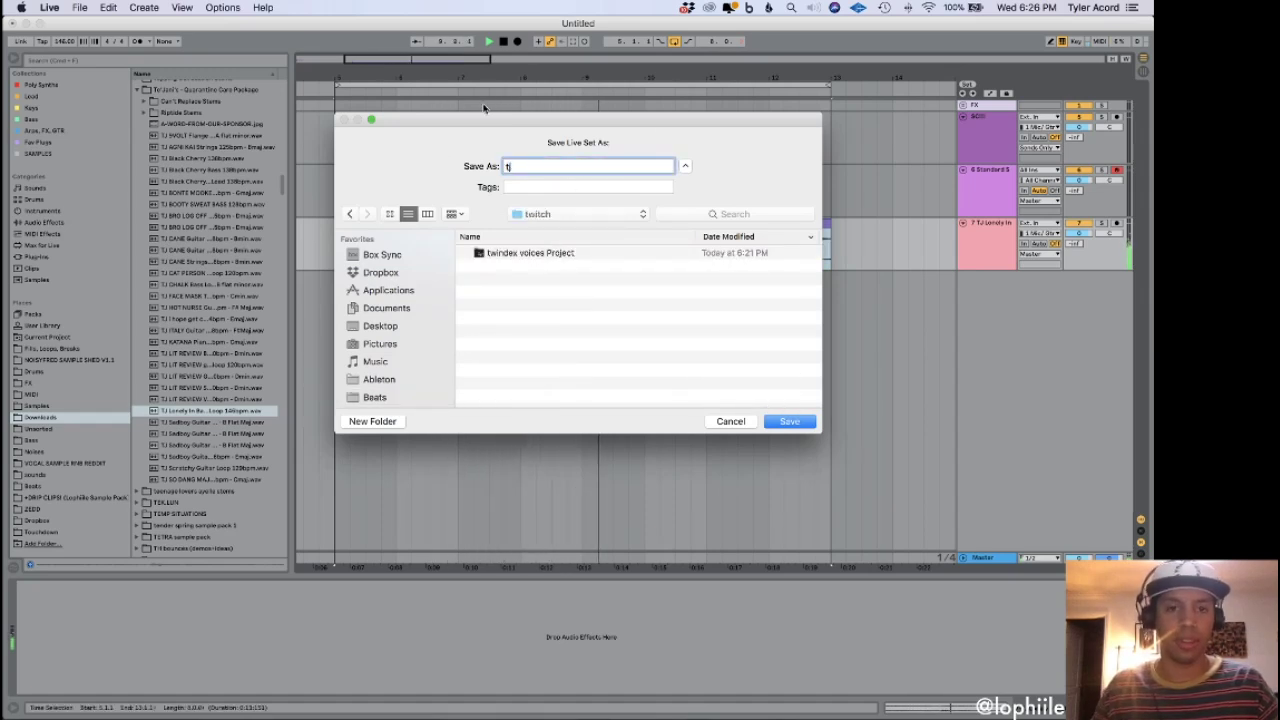
pyautogui.moveTo(478, 121); pyautogui.dragTo(470, 313)
pyautogui.write('j lonely')
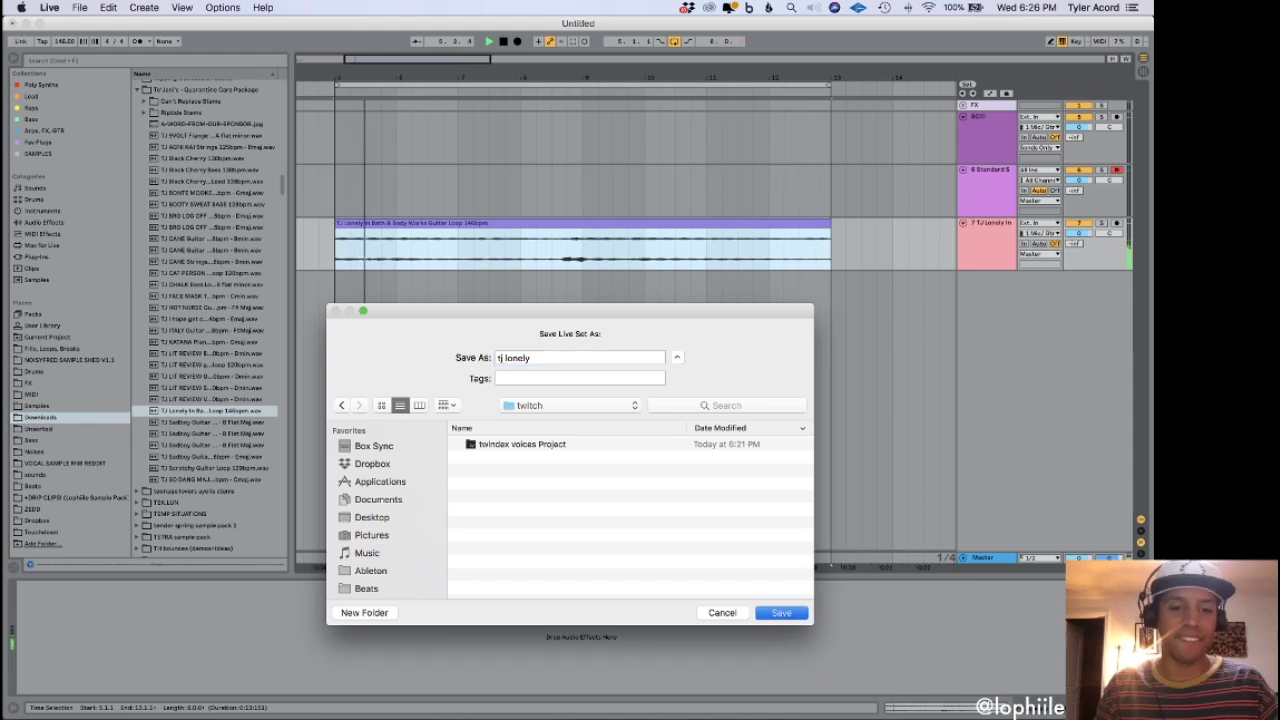
pyautogui.press('Return')
pyautogui.click(330, 244)
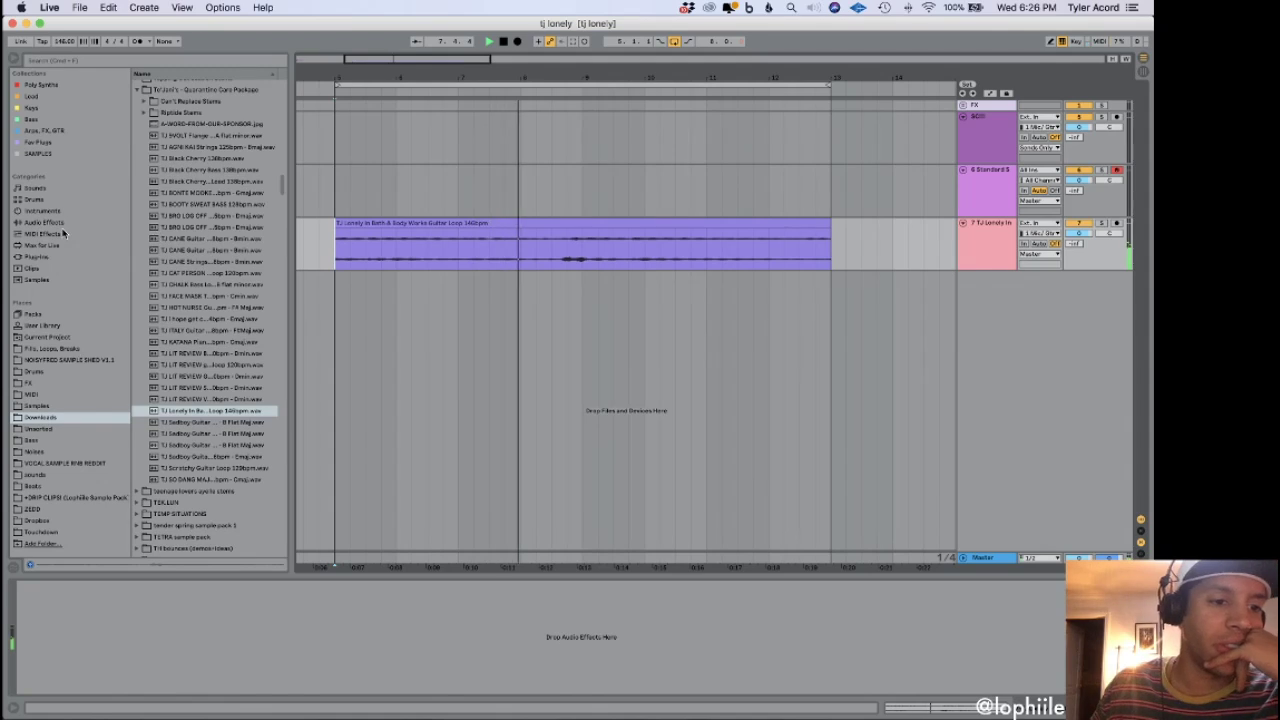
# Look through the kick samples in the Drums place, auditioning candidates such as 041 Kick.wav.
pyautogui.click(48, 372)
pyautogui.scroll(-3, 213, 248)
pyautogui.scroll(-10, 213, 248)
pyautogui.click(212, 245)
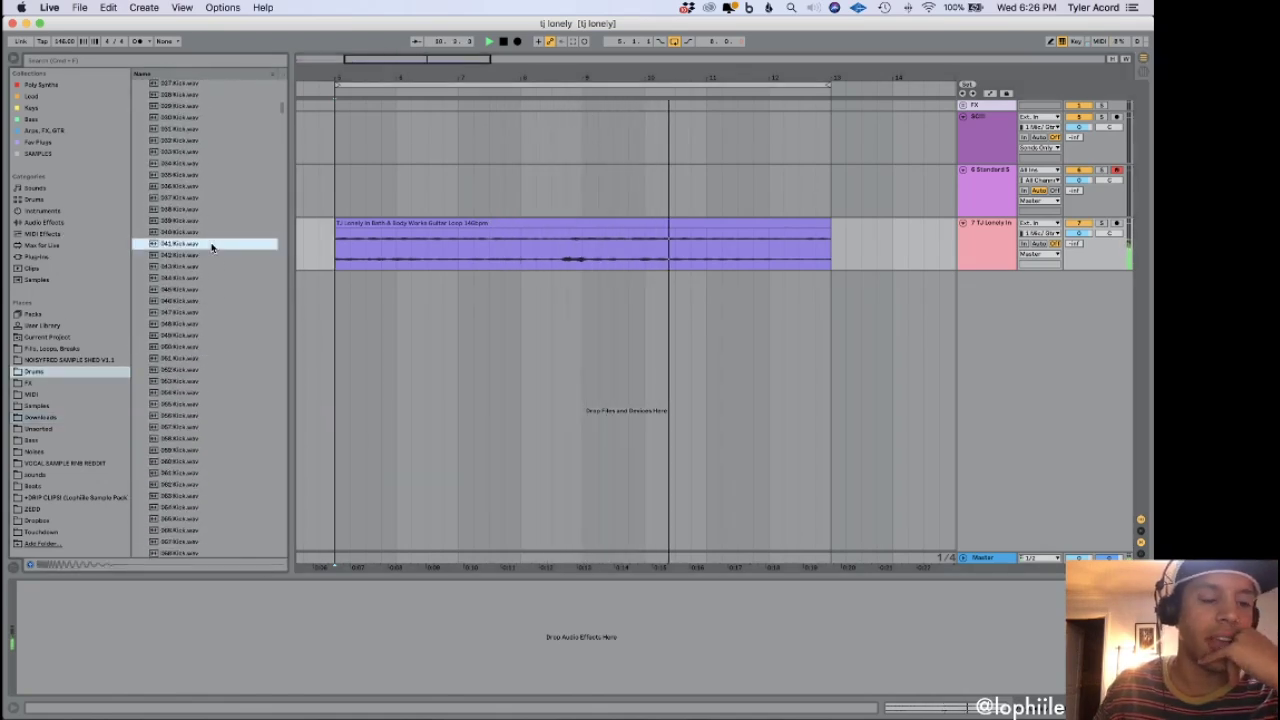
pyautogui.scroll(15, 212, 245)
pyautogui.scroll(-5, 208, 393)
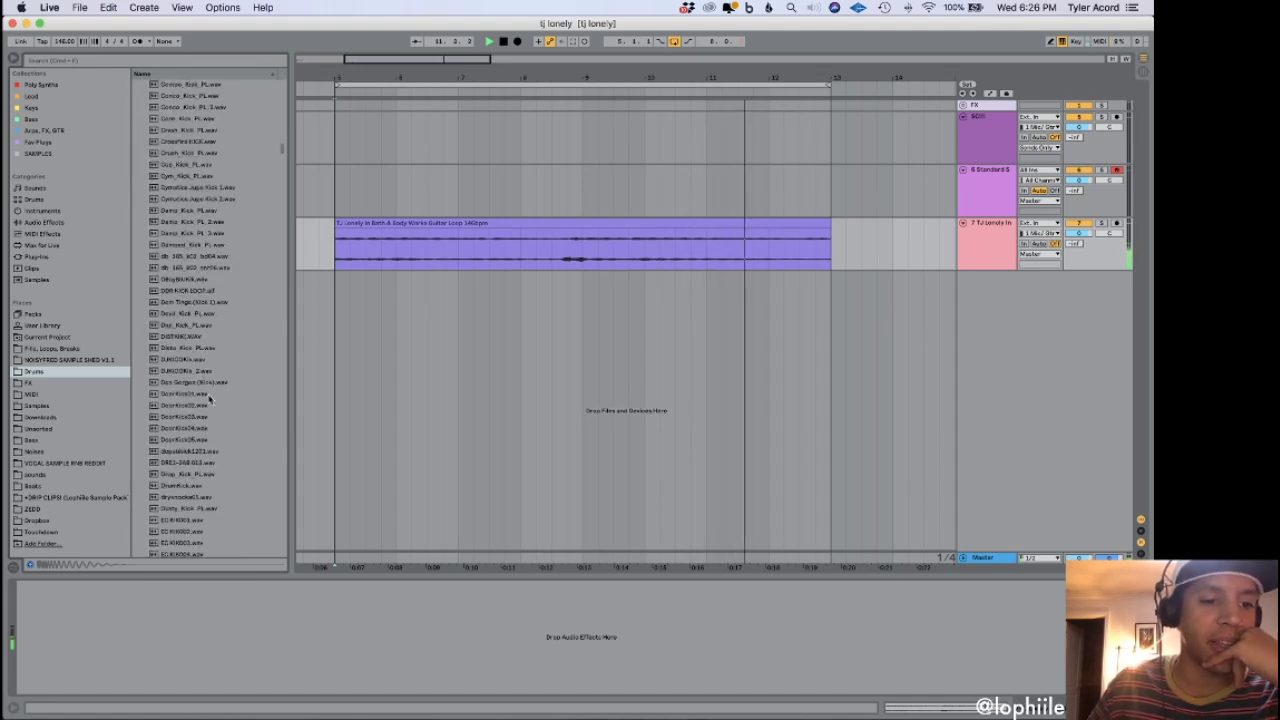
pyautogui.click(195, 330)
pyautogui.click(190, 429)
# Search the Downloads place for "kick".
pyautogui.click(54, 418)
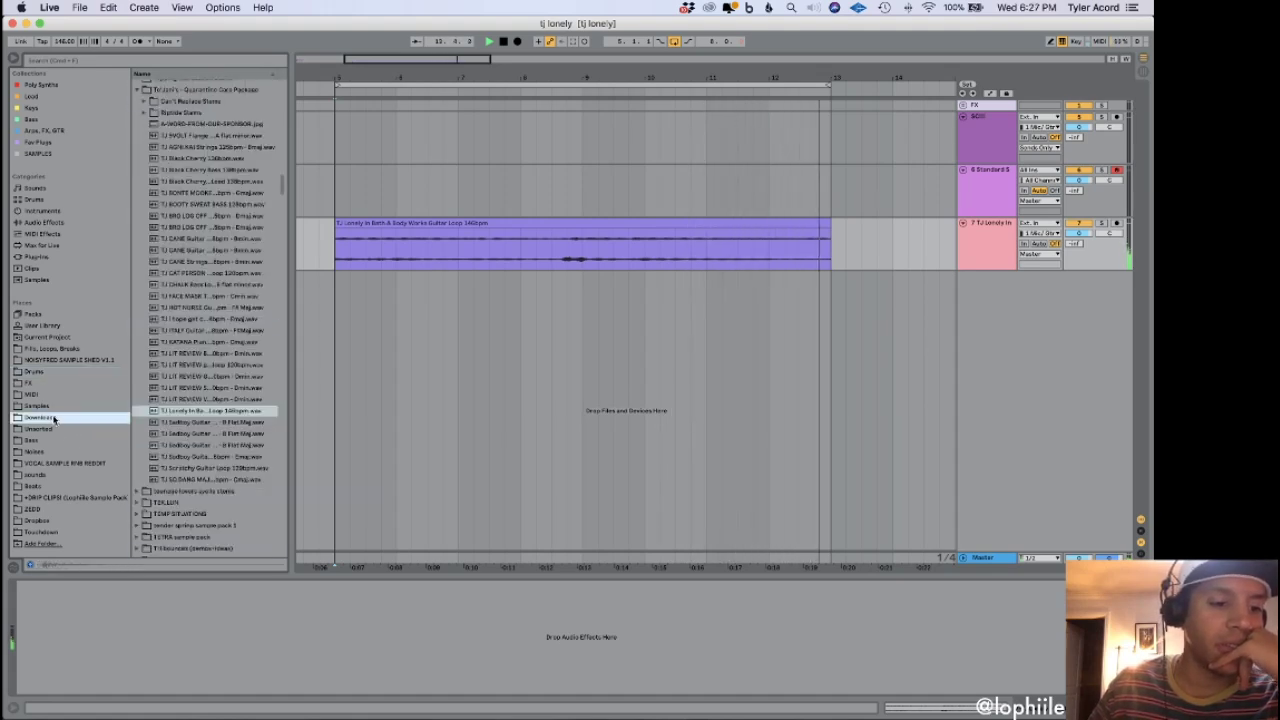
pyautogui.scroll(10, 172, 172)
pyautogui.click(104, 60)
pyautogui.write('kick')
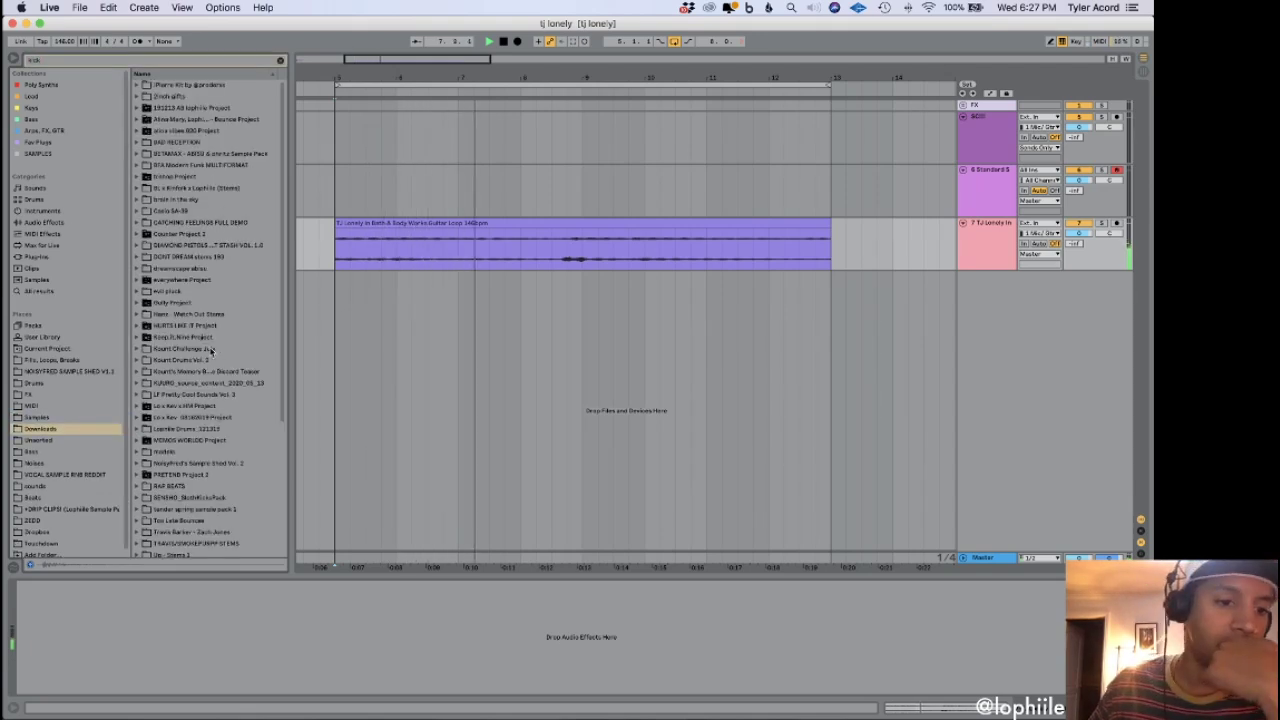
# Audition samples in the Pierre kit's Kick folder and place Nice Kick.wav on a new audio track at bar 5.
pyautogui.scroll(-5, 225, 347)
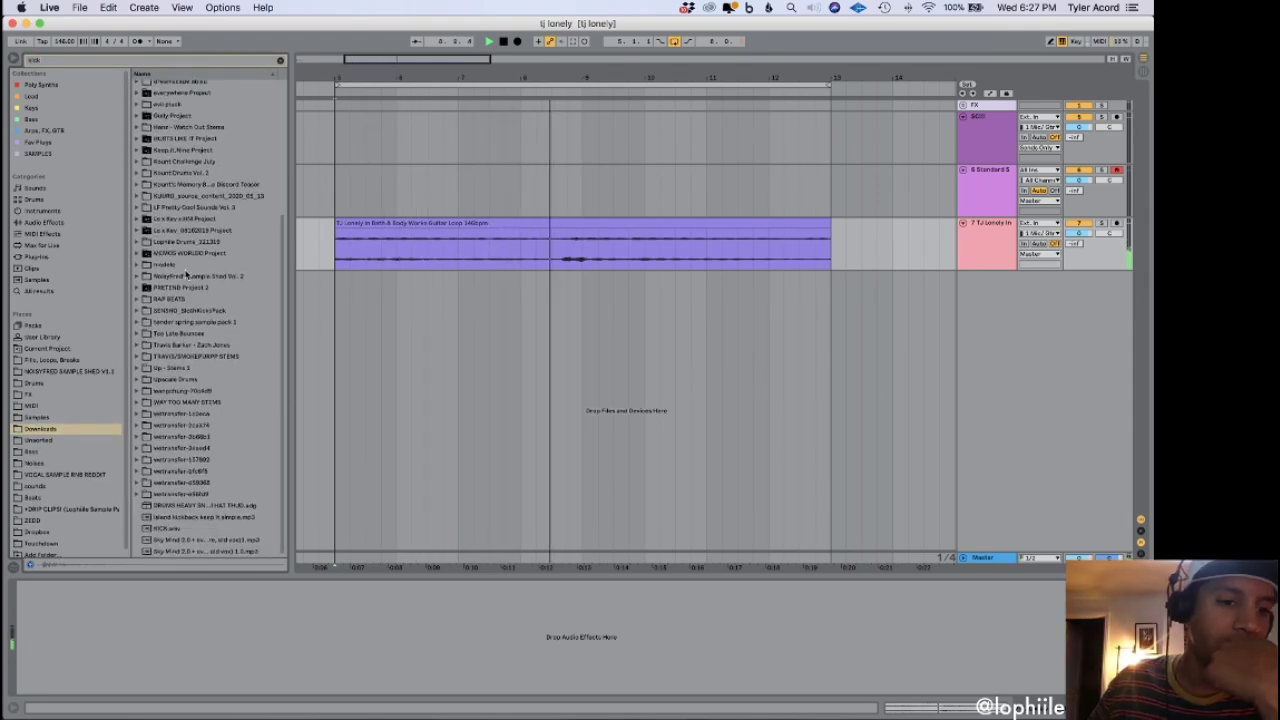
pyautogui.scroll(5, 185, 272)
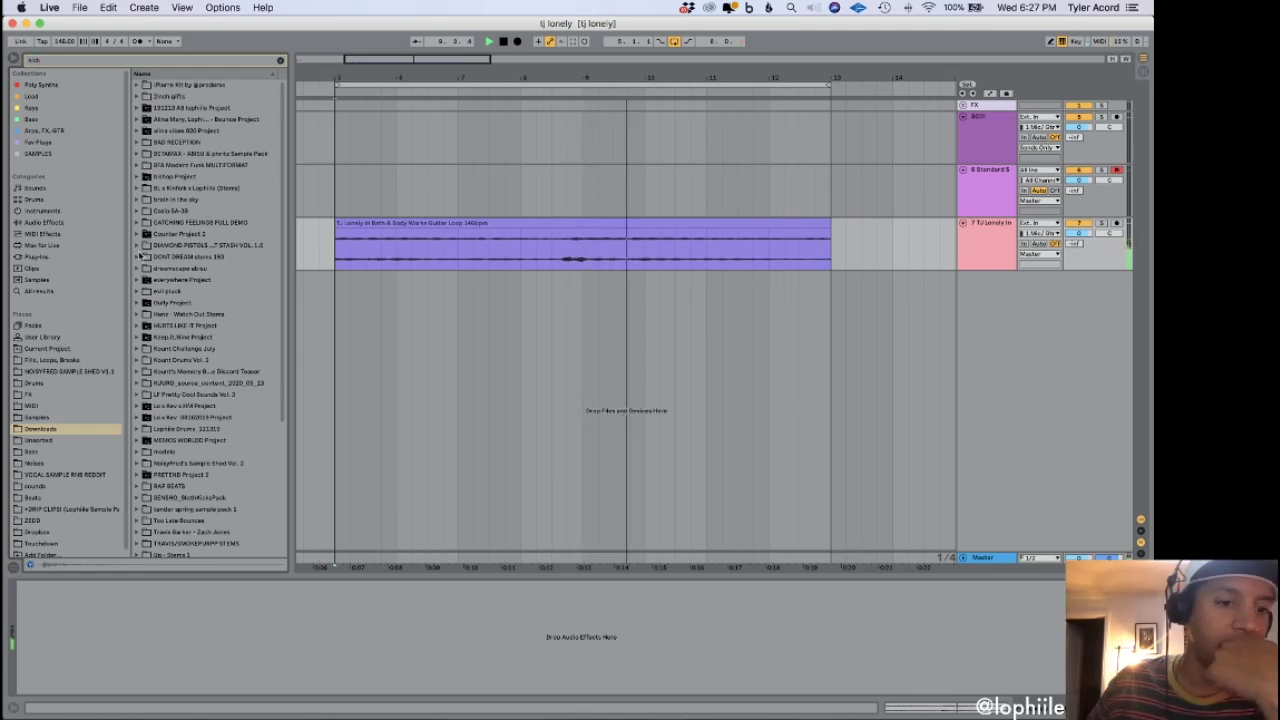
pyautogui.click(138, 86)
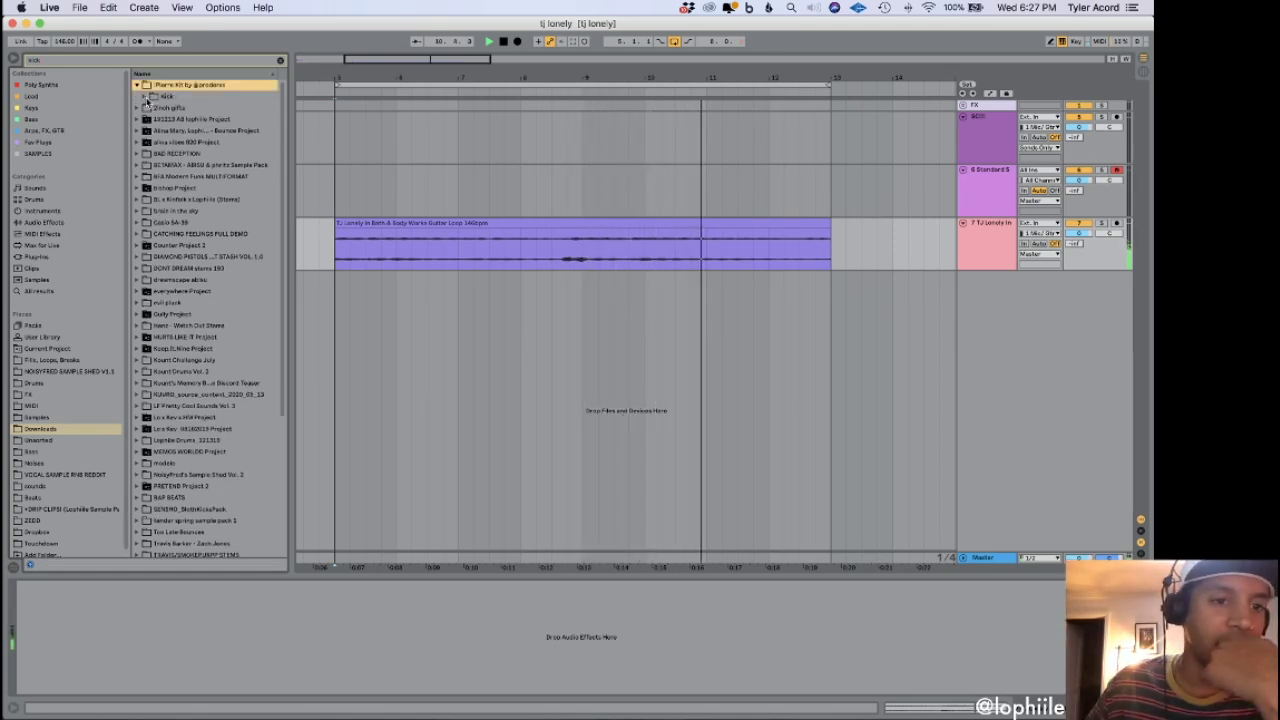
pyautogui.click(145, 97)
pyautogui.click(191, 142)
pyautogui.press('Down')
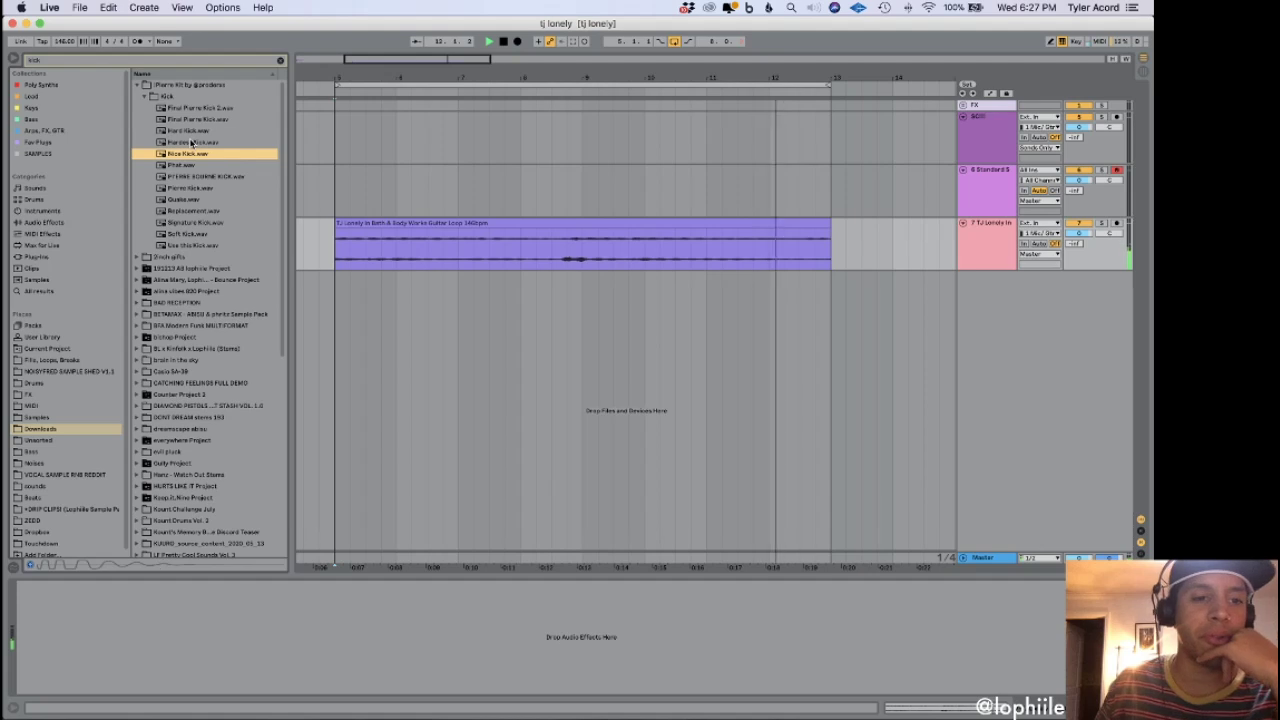
pyautogui.click(333, 298)
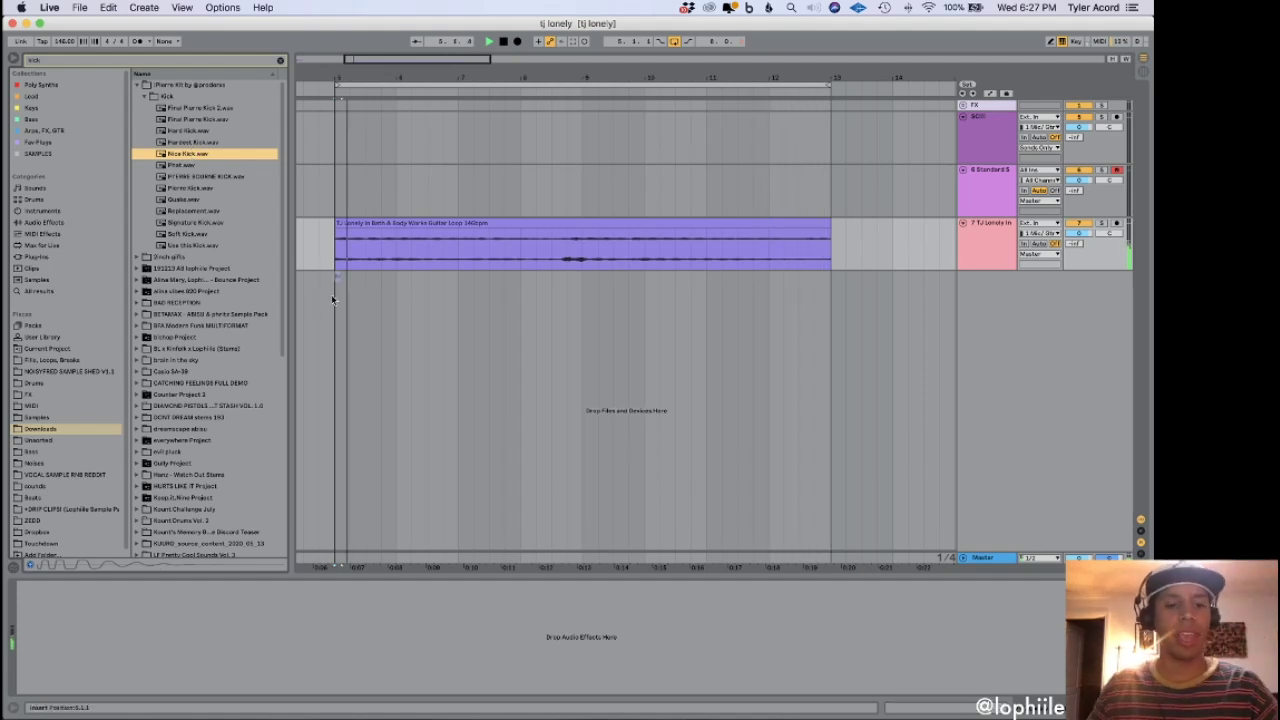
pyautogui.moveTo(332, 298); pyautogui.dragTo(332, 290)
# Search the Drums place for "pvl" and open the PVLACE folder inside Collections.
pyautogui.press('super+f')
pyautogui.write('s')
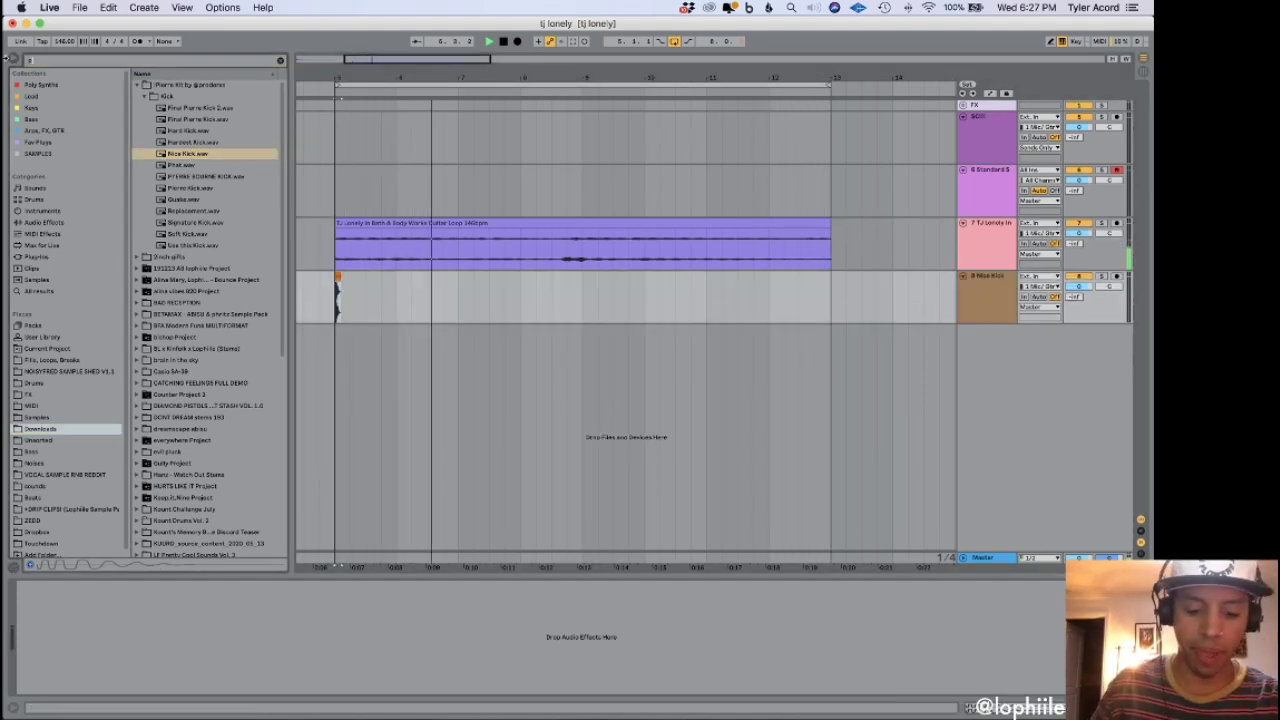
pyautogui.write('vl')
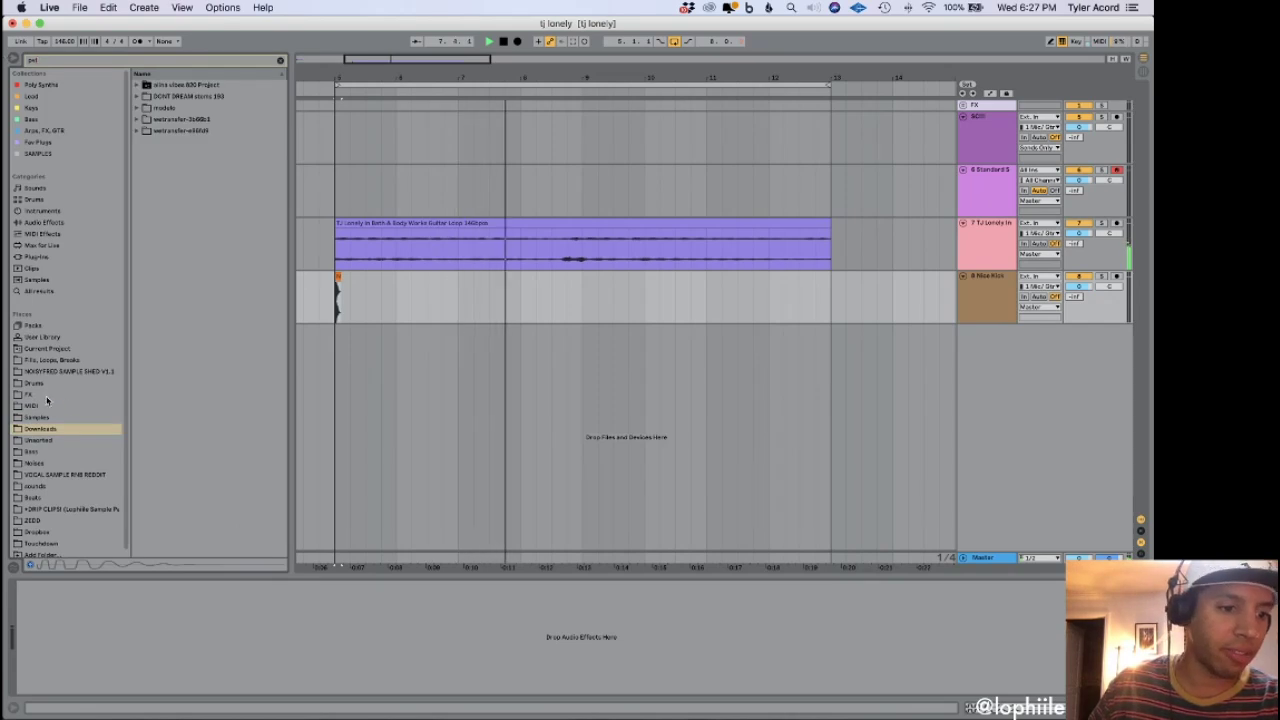
pyautogui.click(40, 383)
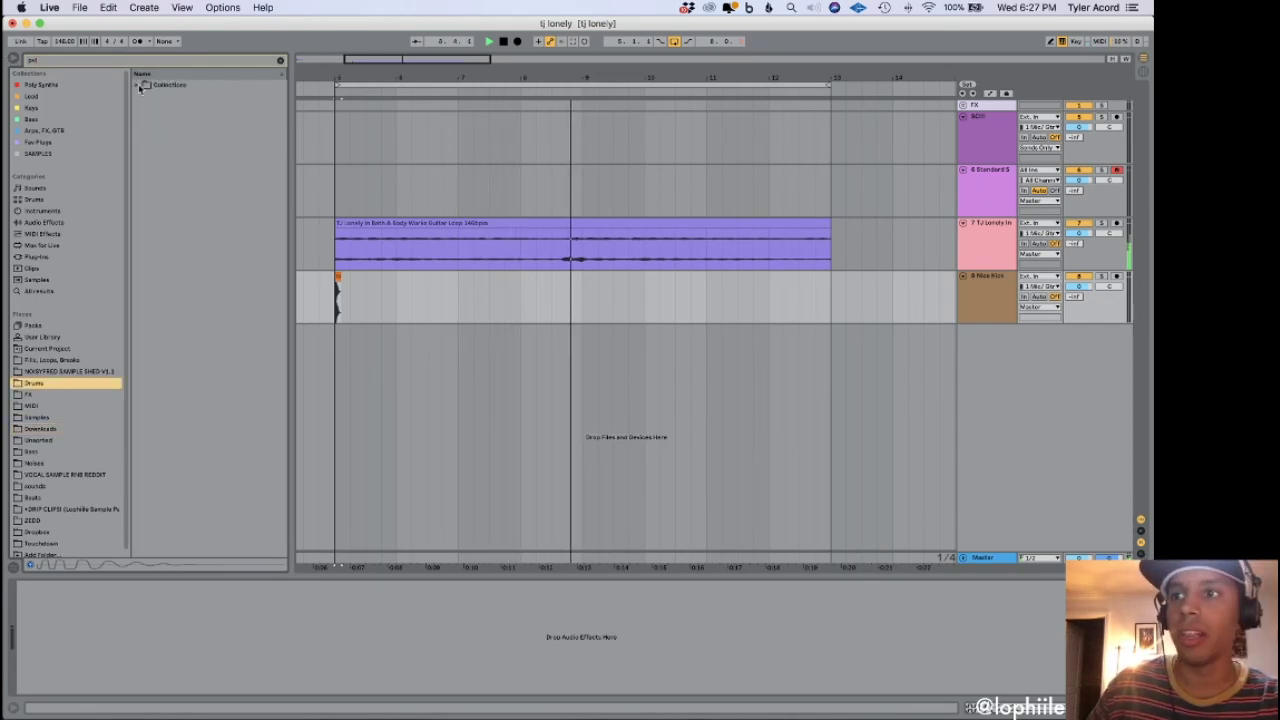
pyautogui.click(140, 86)
pyautogui.click(145, 97)
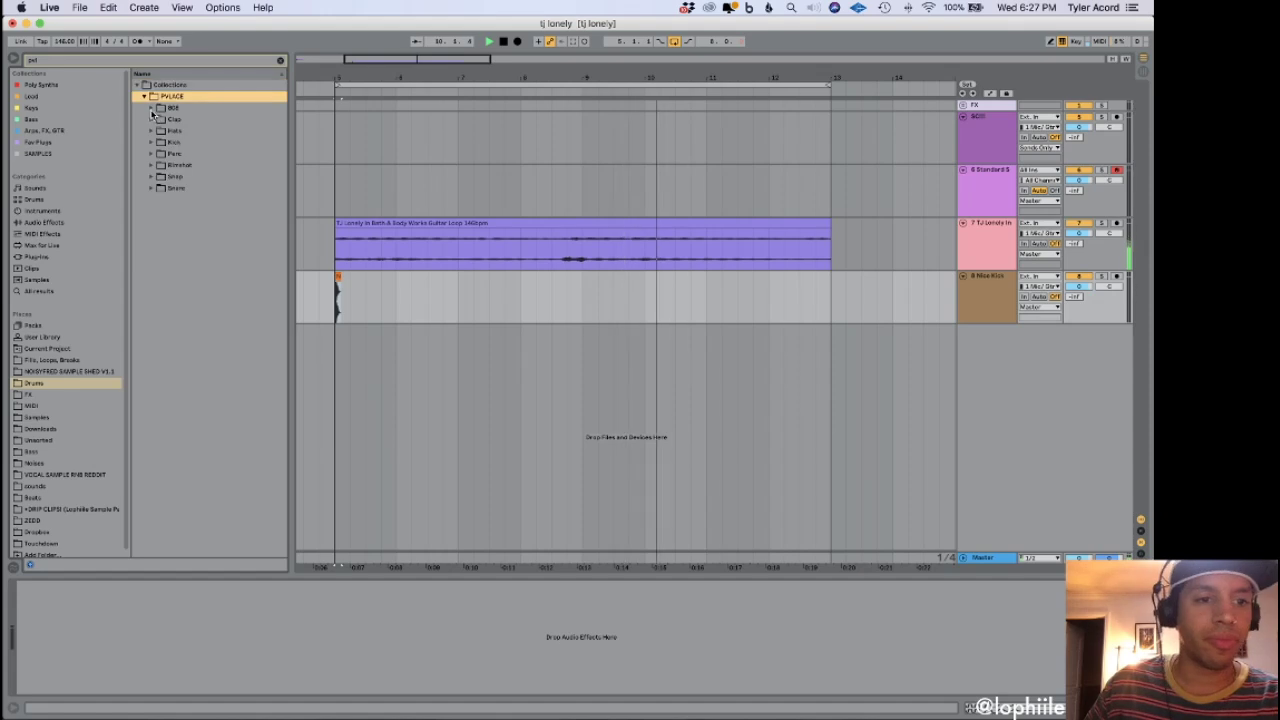
# Audition the PVLACE rimshots and place the fifth sample on a new track at beat 2 of bar 5.
pyautogui.click(178, 165)
pyautogui.press('Down')
pyautogui.press('Down')
pyautogui.press('Down')
pyautogui.press('Down')
pyautogui.press('Down')
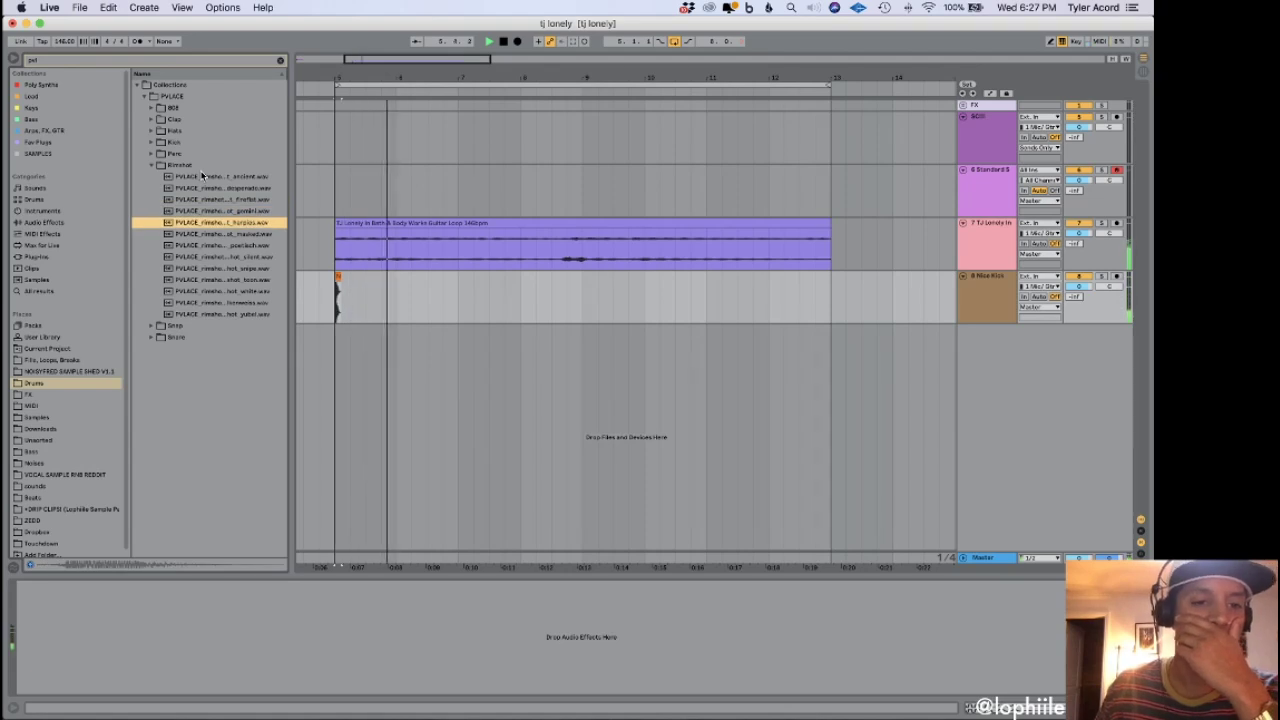
pyautogui.click(362, 366)
pyautogui.moveTo(358, 364); pyautogui.dragTo(349, 362)
# Play the rimshot clip and move its sample start marker forward to trim the quiet lead-in.
pyautogui.press('space')
pyautogui.press('space')
pyautogui.scroll(5, 349, 364)
pyautogui.press('space')
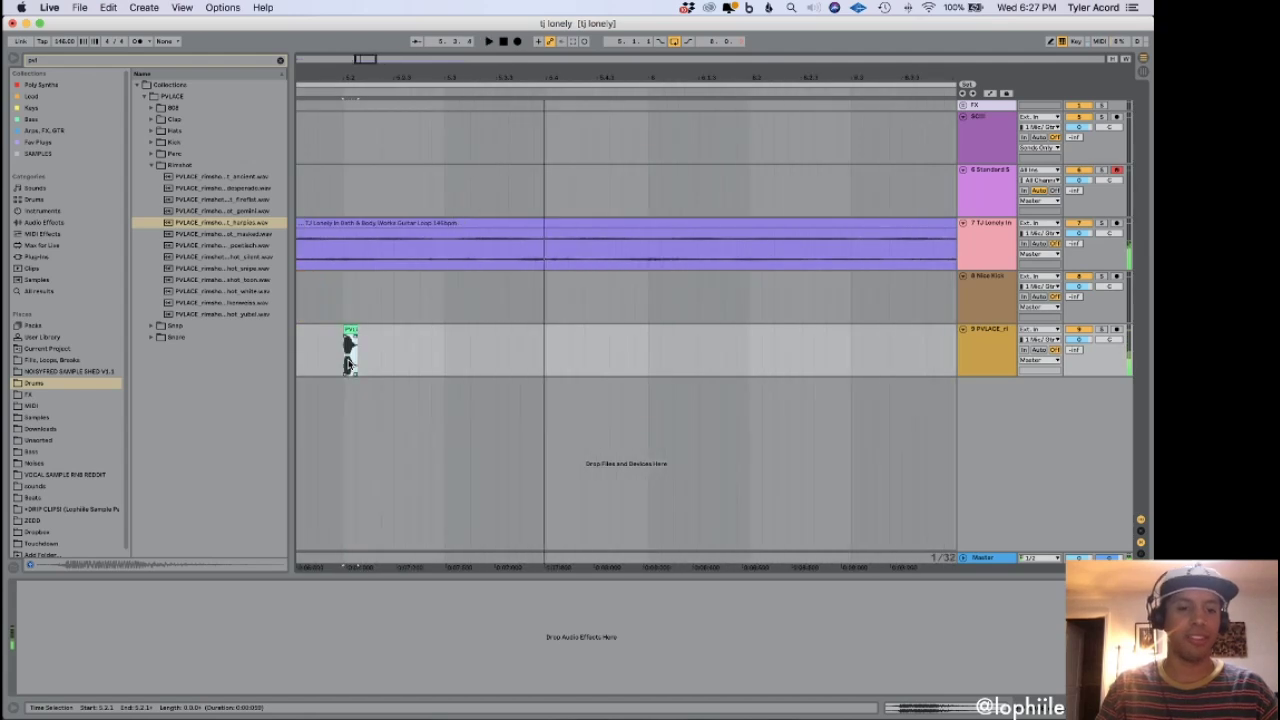
pyautogui.doubleClick(350, 342)
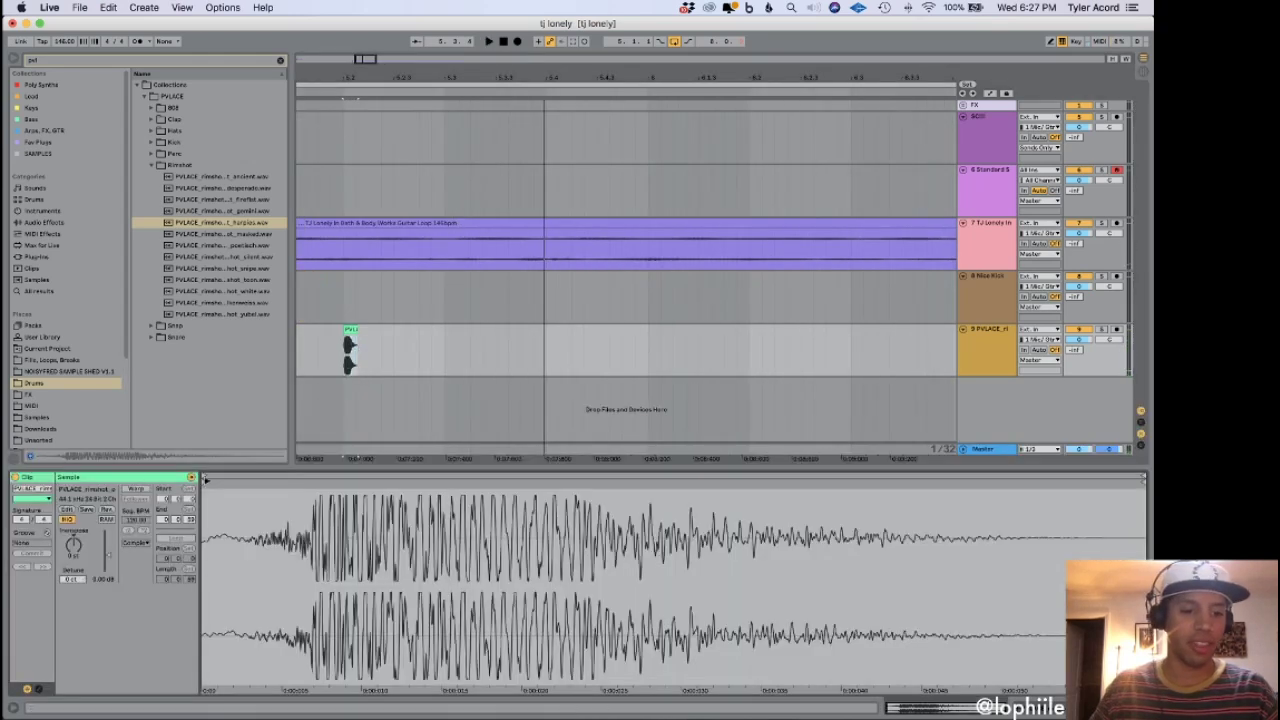
pyautogui.moveTo(206, 481); pyautogui.dragTo(248, 482)
pyautogui.press('space')
pyautogui.press('space')
# Widen the grid to 1/8 and move the rimshot clip to beat 3 of bar 5, checking it in playback.
pyautogui.hscroll(-5, 394, 337)
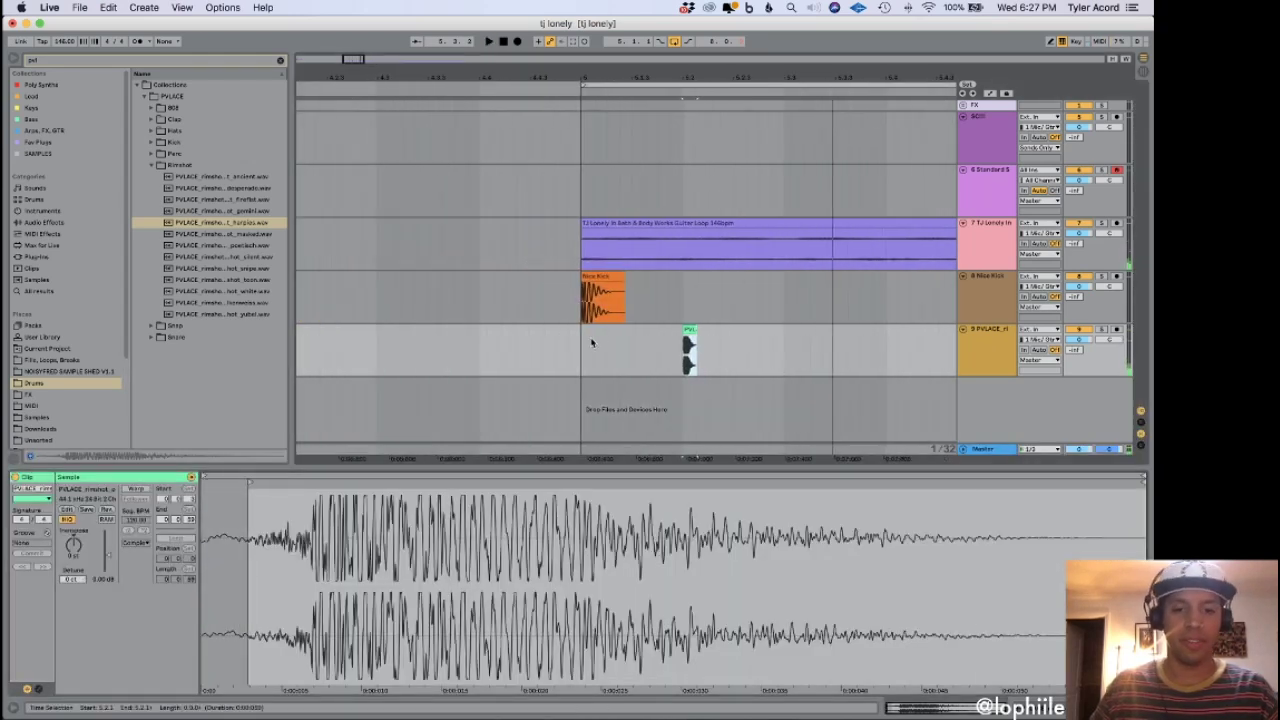
pyautogui.click(591, 343)
pyautogui.press('space')
pyautogui.moveTo(588, 365); pyautogui.dragTo(722, 360)
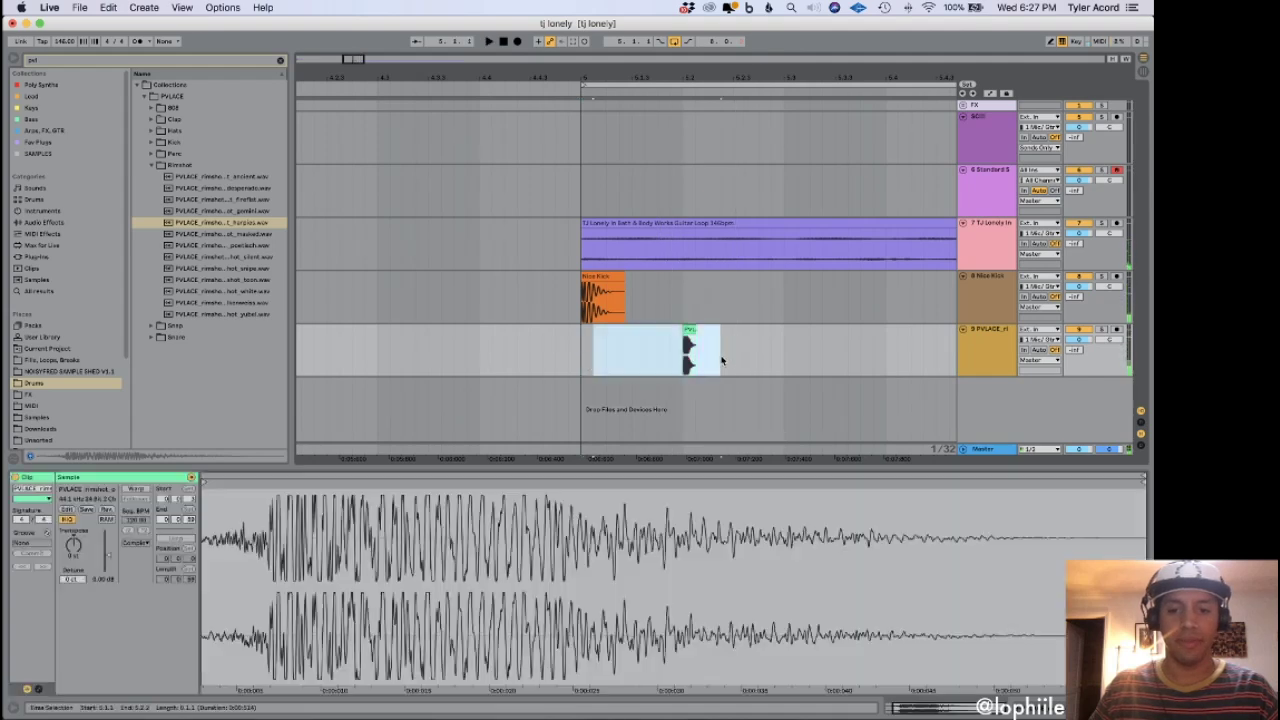
pyautogui.click(584, 362)
pyautogui.press('super+2')
pyautogui.moveTo(556, 362); pyautogui.dragTo(591, 369)
pyautogui.click(782, 362)
pyautogui.press('super+2')
pyautogui.press('super+x')
pyautogui.click(679, 359)
pyautogui.press('super+v')
pyautogui.click(548, 364)
pyautogui.press('space')
pyautogui.hscroll(4, 630, 389)
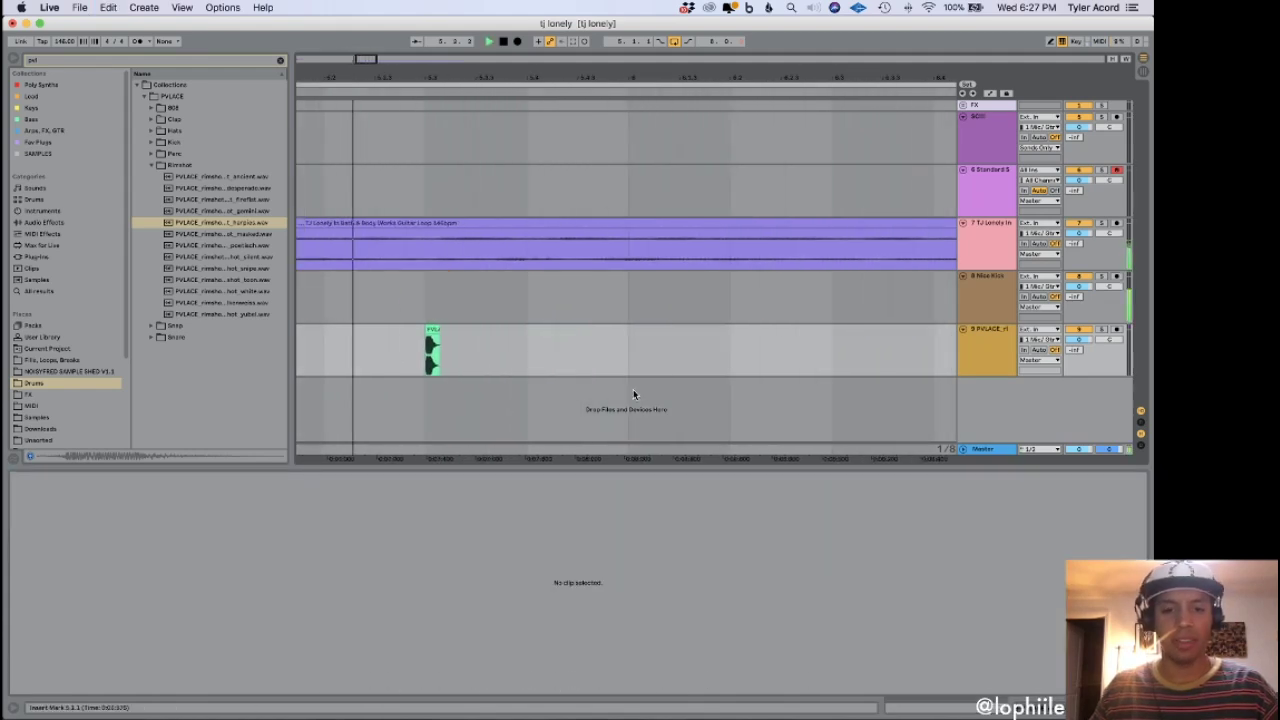
# Duplicate the one-bar rimshot pattern so a hit lands on beat 3 of every bar from 5 to 12.
pyautogui.press('-')
pyautogui.press('-')
pyautogui.moveTo(531, 362); pyautogui.dragTo(371, 362)
pyautogui.press('super+d')
pyautogui.press('super+d')
pyautogui.press('super+d')
pyautogui.press('-')
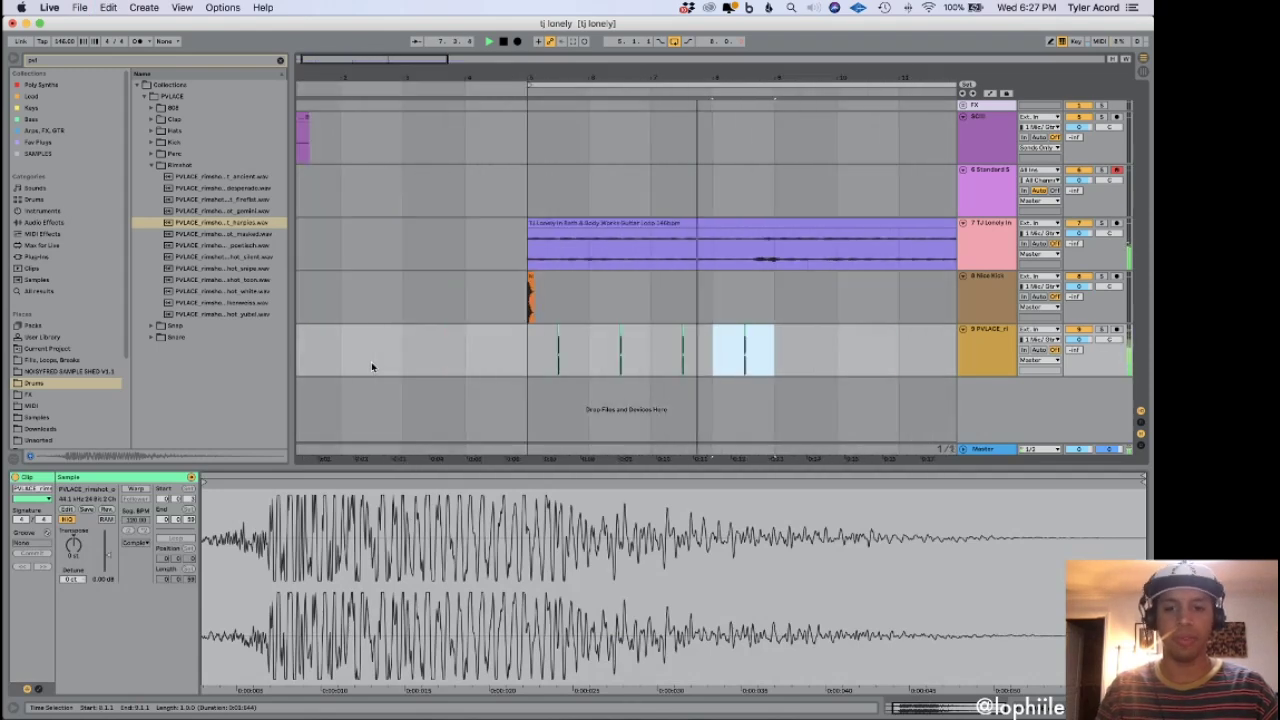
pyautogui.press('super+d')
pyautogui.press('super+d')
pyautogui.press('super+d')
pyautogui.press('super+d')
# Add L1 limiter Stereo to the guitar loop's track with a lowered threshold and turn down the track volume.
pyautogui.click(580, 222)
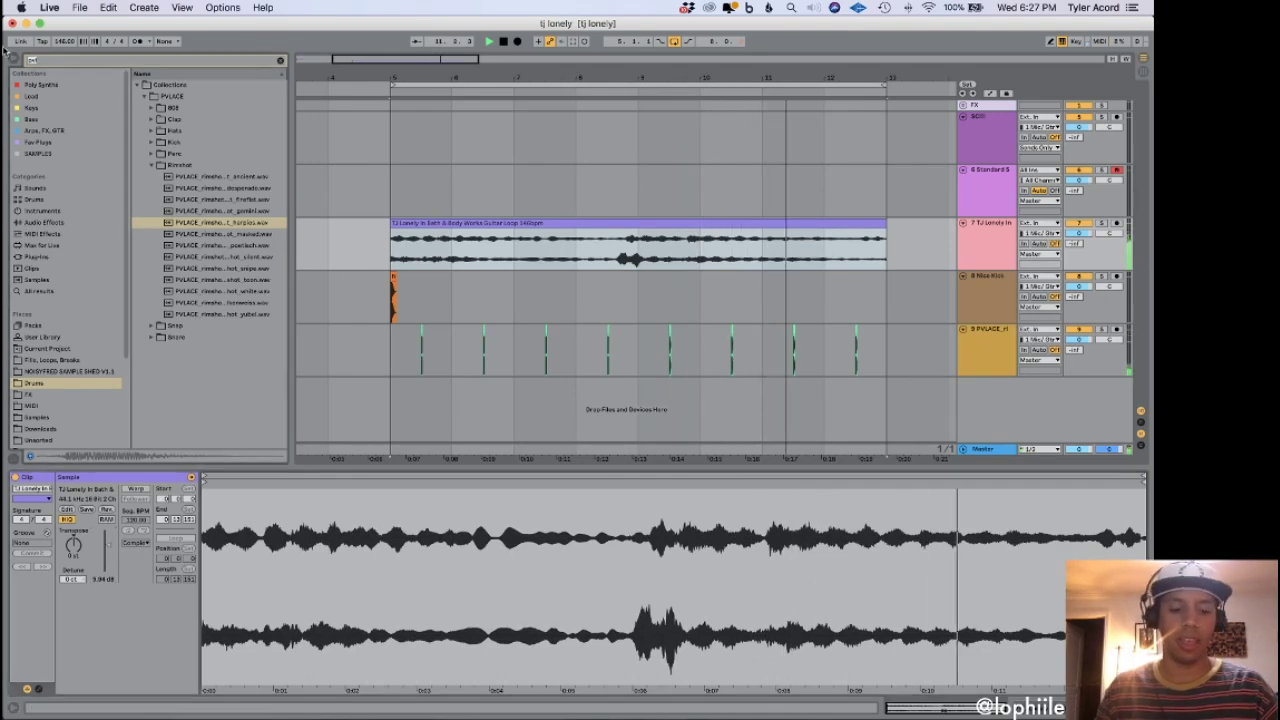
pyautogui.write('cl')
pyautogui.click(55, 257)
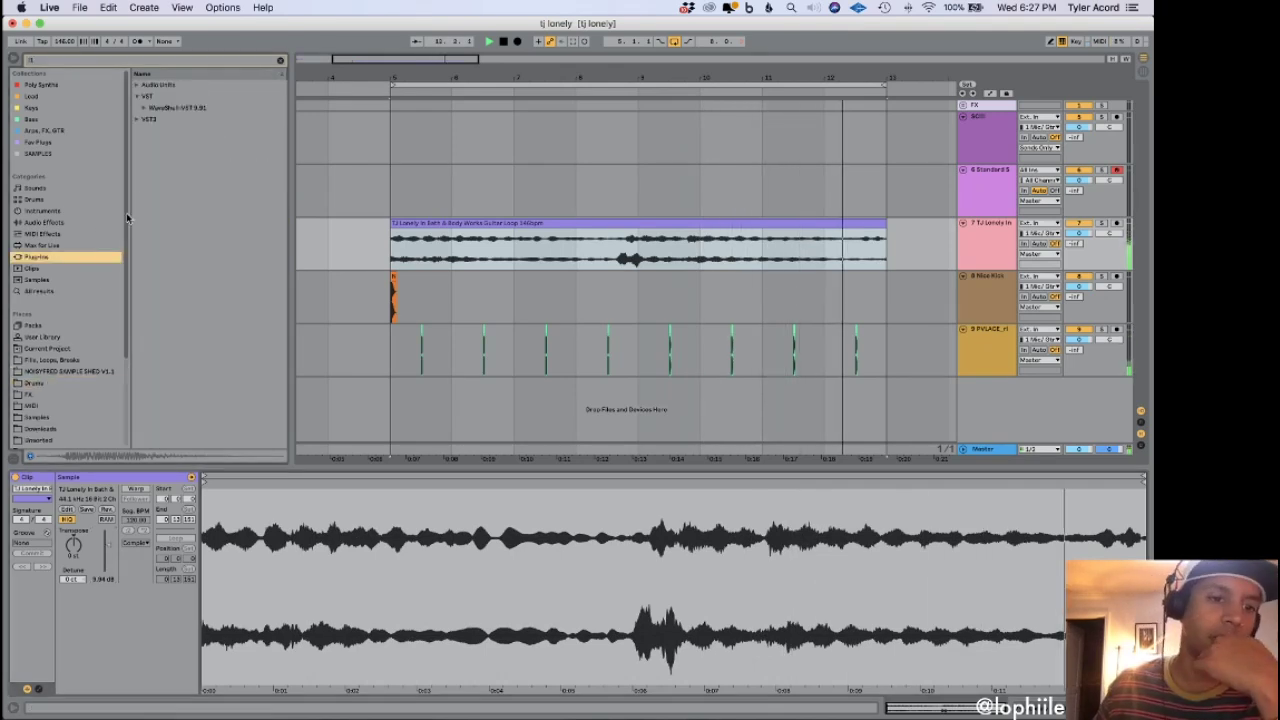
pyautogui.click(144, 108)
pyautogui.moveTo(190, 131); pyautogui.dragTo(319, 189)
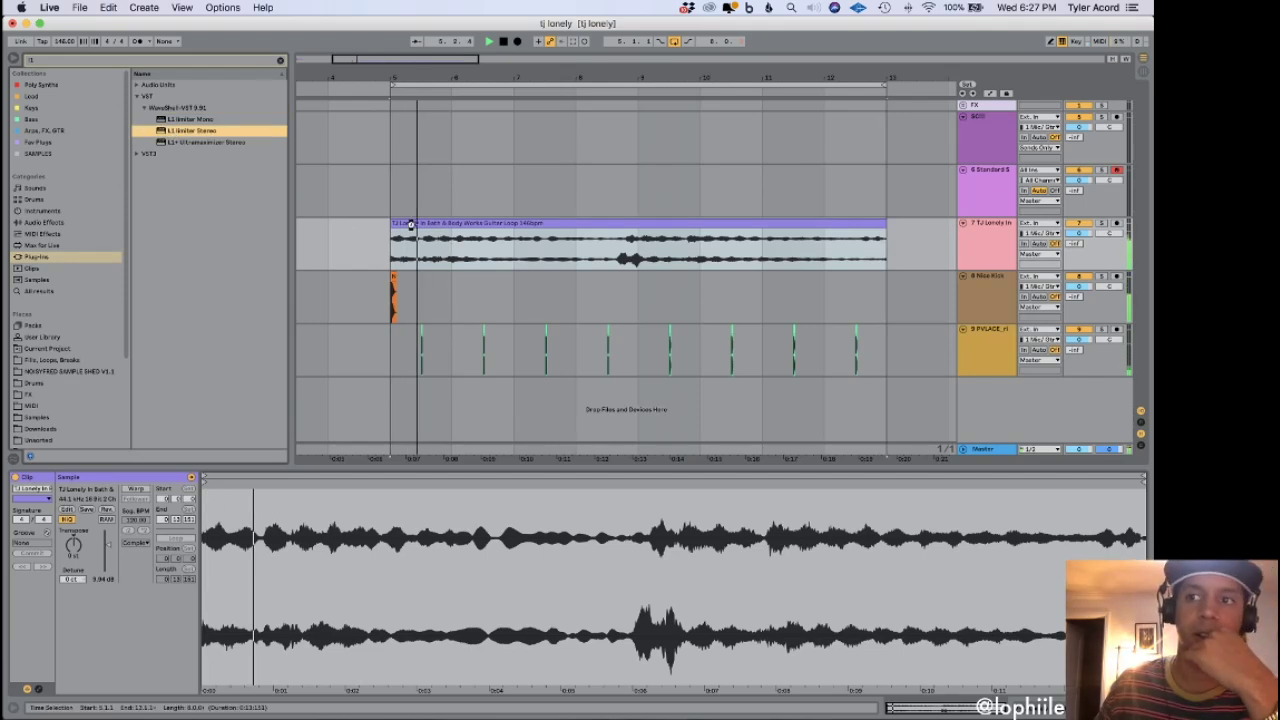
pyautogui.press('Return')
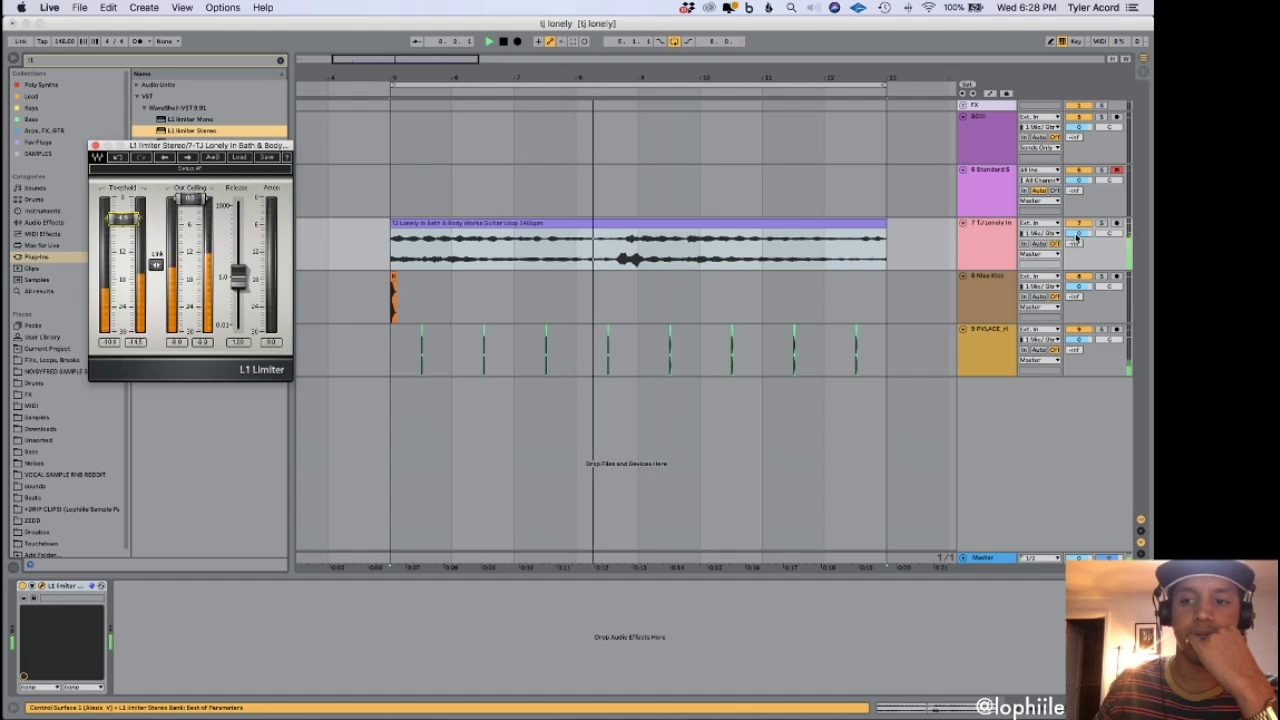
pyautogui.moveTo(1078, 233); pyautogui.dragTo(1078, 256)
pyautogui.click(95, 145)
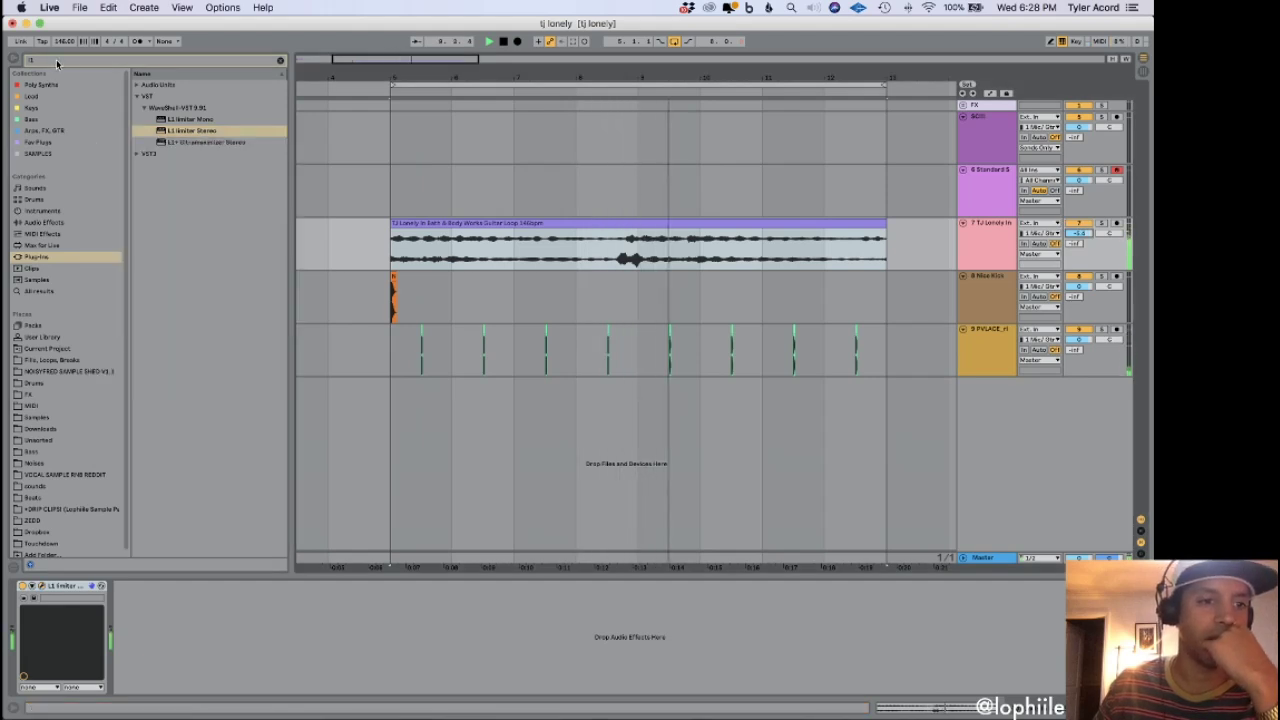
# Add MAutoPitch from the Fav Plugs collection to the guitar track and adjust its formant shift, clearing the browser search.
pyautogui.moveTo(55, 60); pyautogui.dragTo(6, 59)
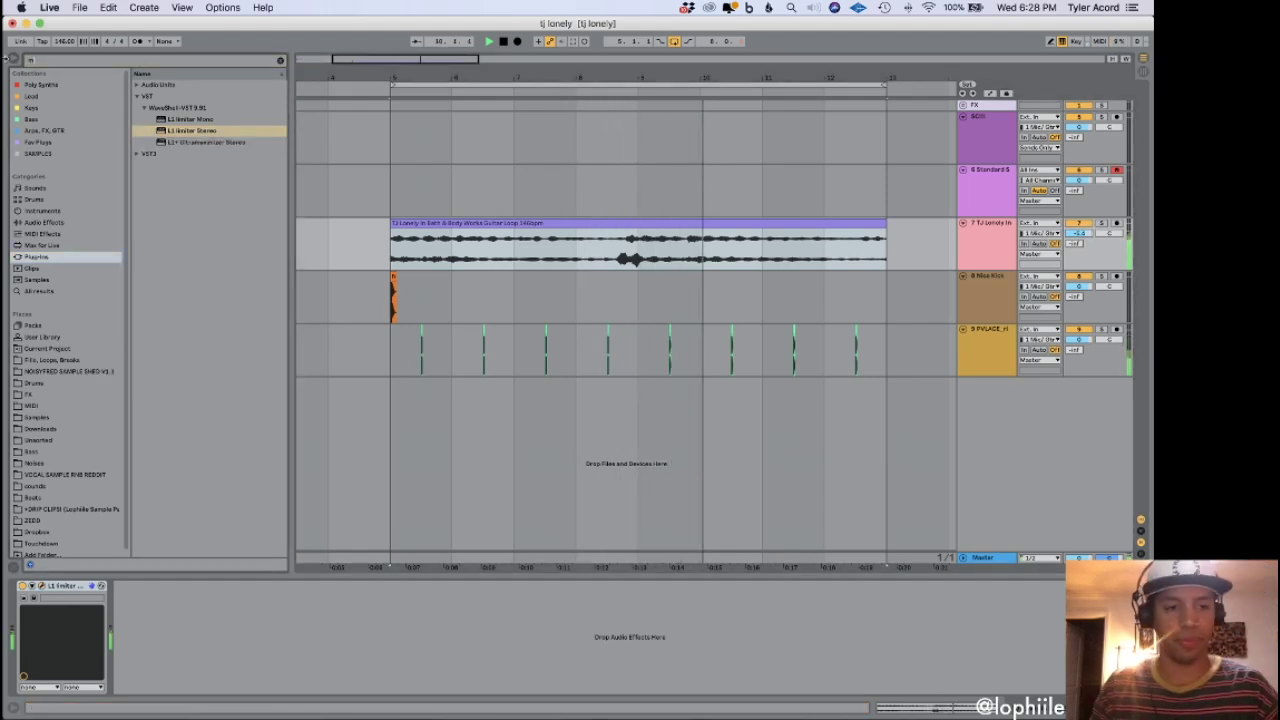
pyautogui.click(38, 142)
pyautogui.doubleClick(165, 84)
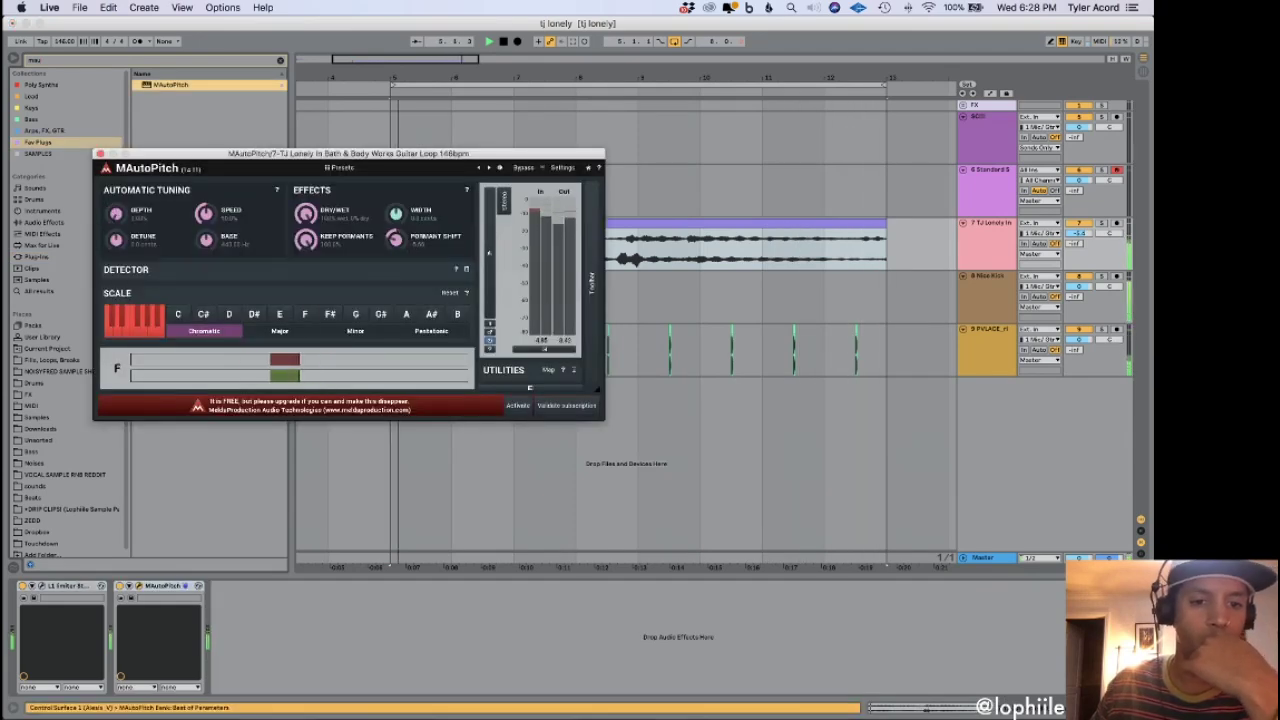
pyautogui.moveTo(396, 240); pyautogui.dragTo(396, 268)
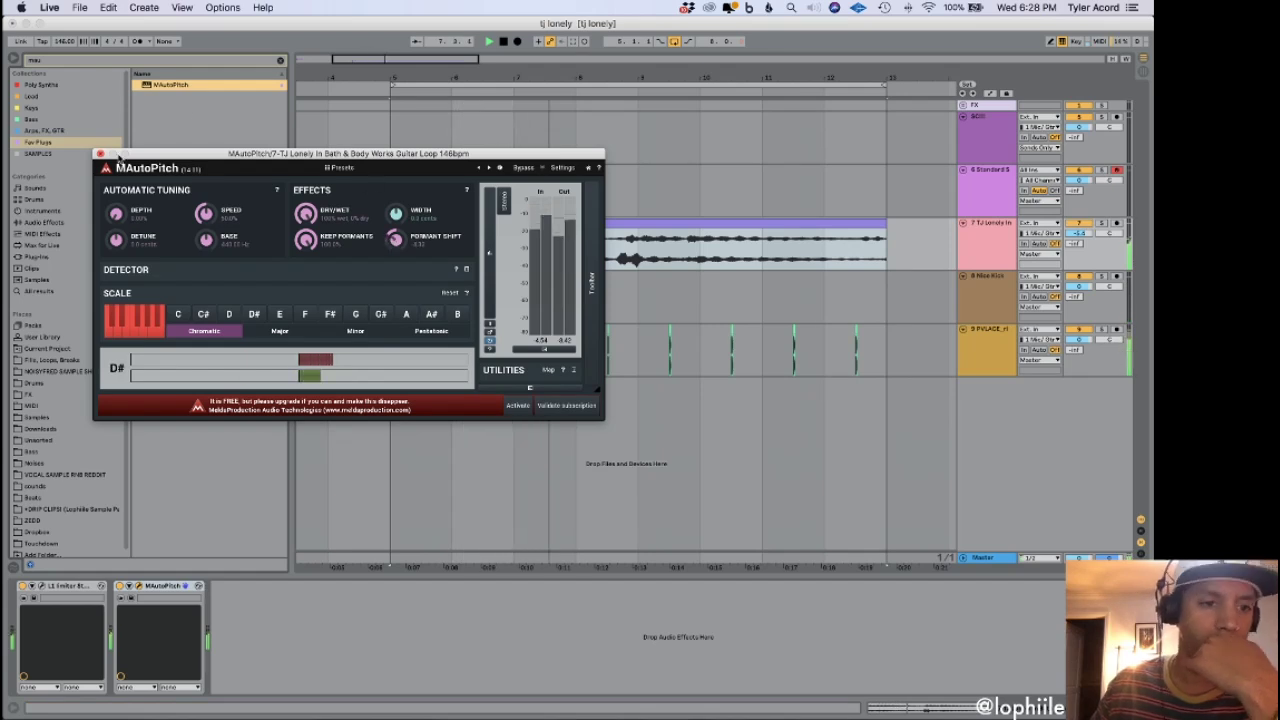
pyautogui.click(98, 154)
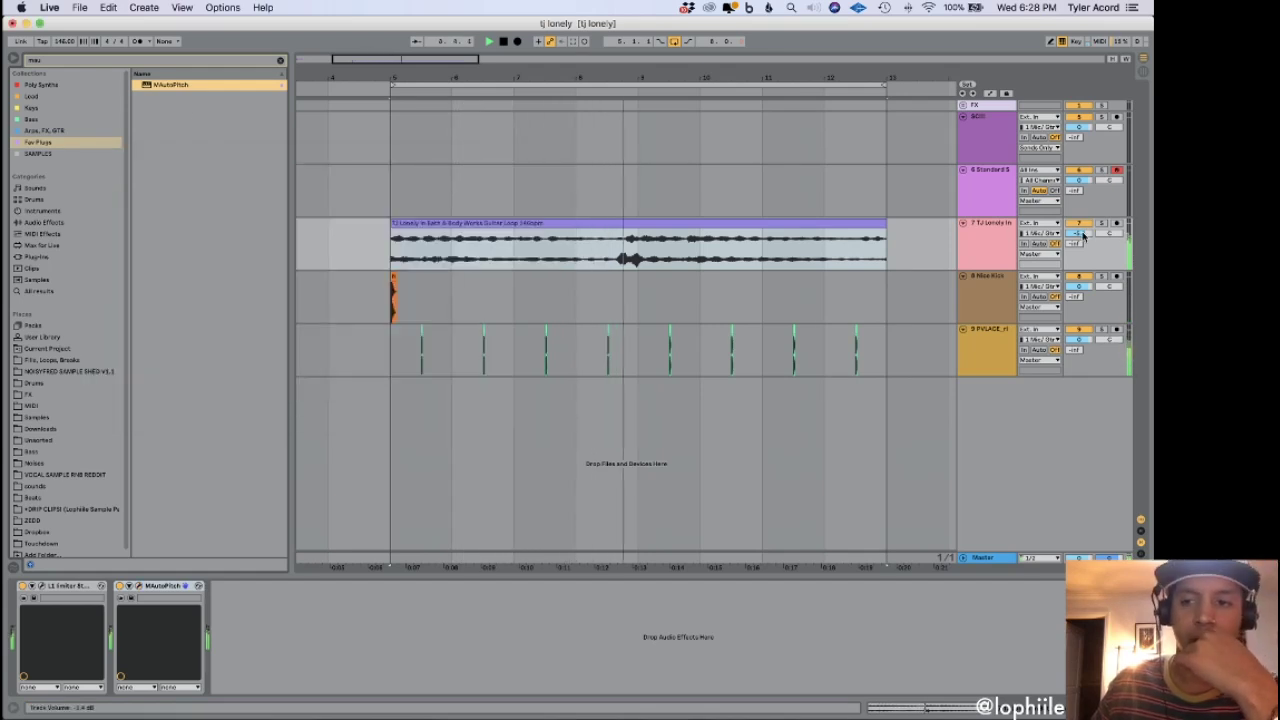
pyautogui.click(281, 60)
# Warp all eight rimshot clips in Beats mode, transpose them down and change their transient loop mode.
pyautogui.click(405, 286)
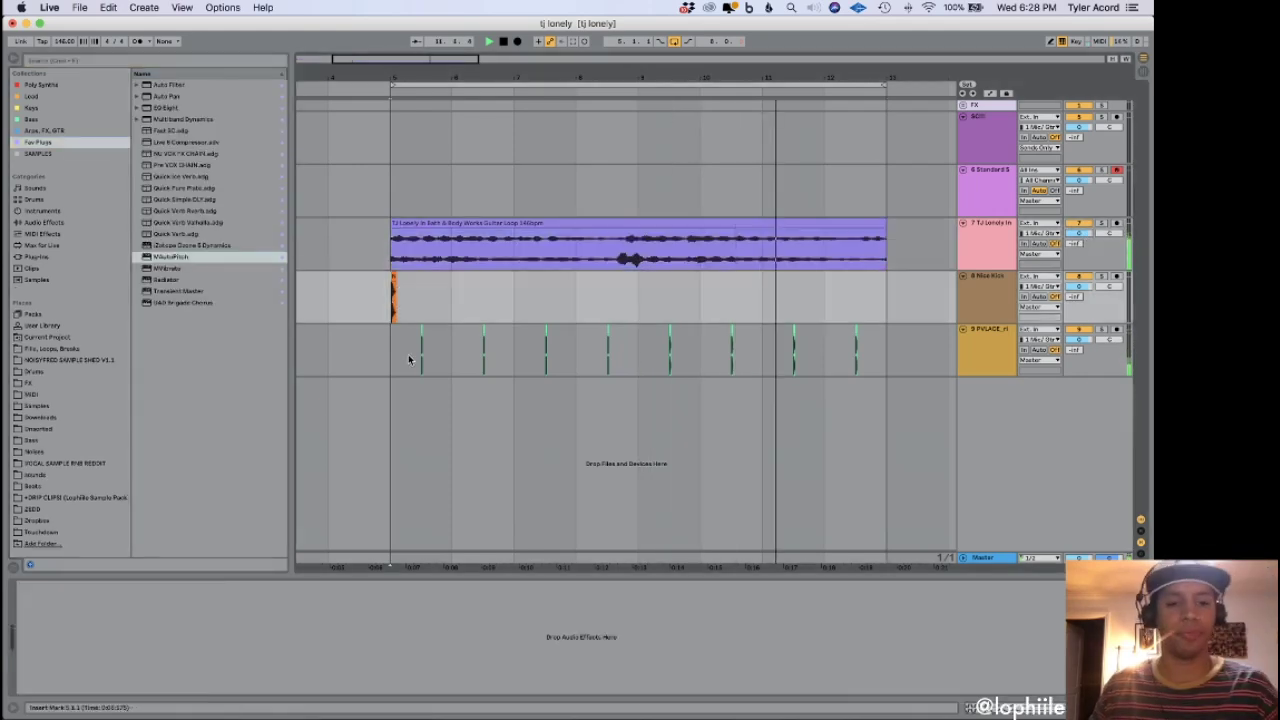
pyautogui.moveTo(408, 359); pyautogui.dragTo(822, 359)
pyautogui.doubleClick(822, 360)
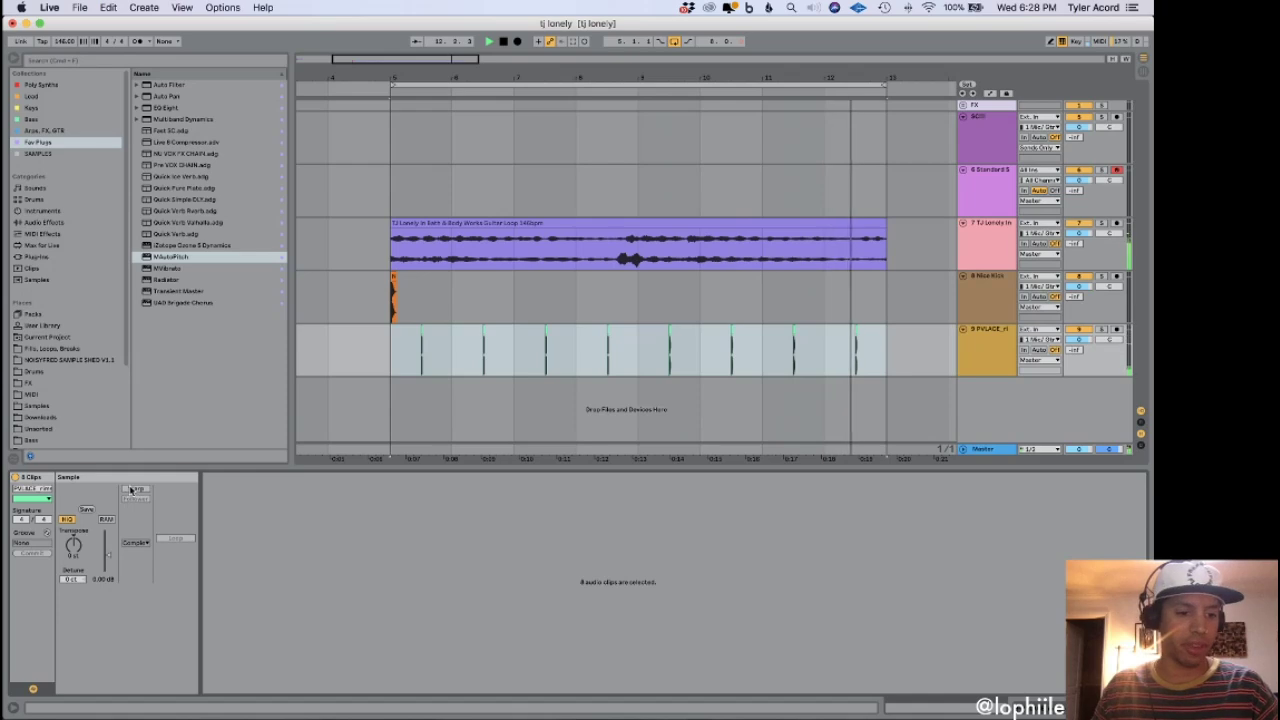
pyautogui.click(136, 542)
pyautogui.click(132, 549)
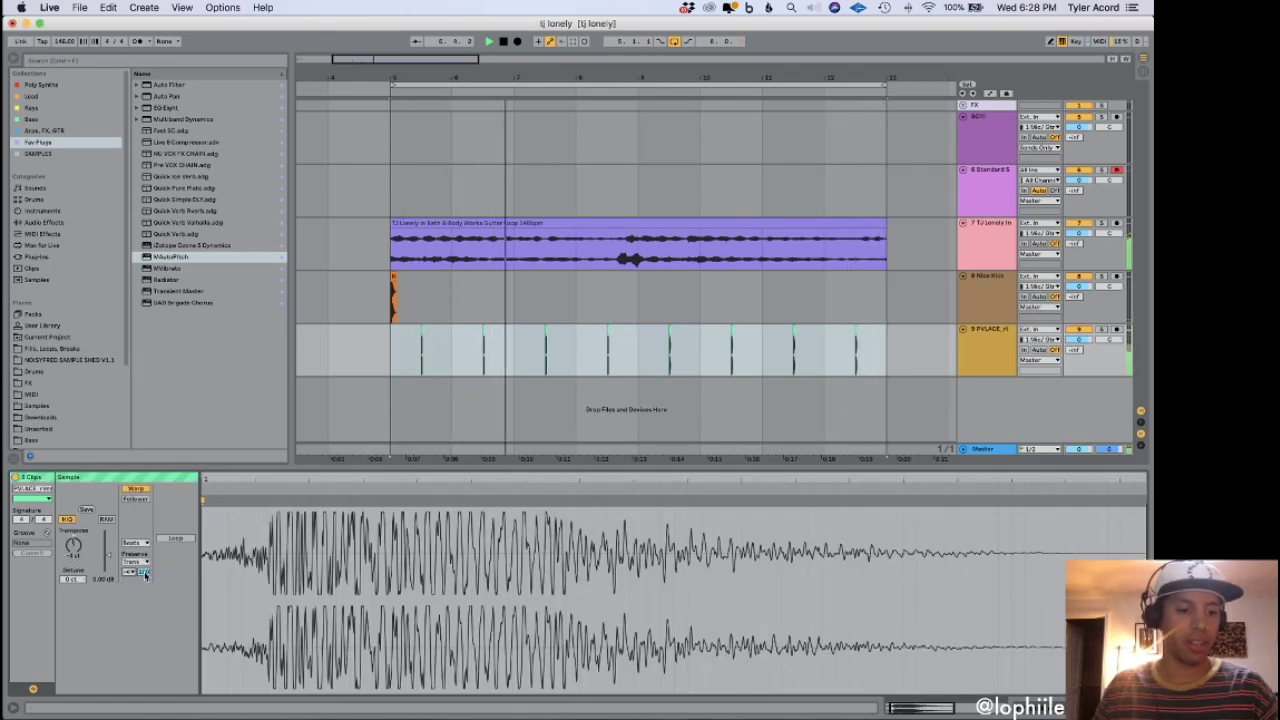
pyautogui.click(129, 575)
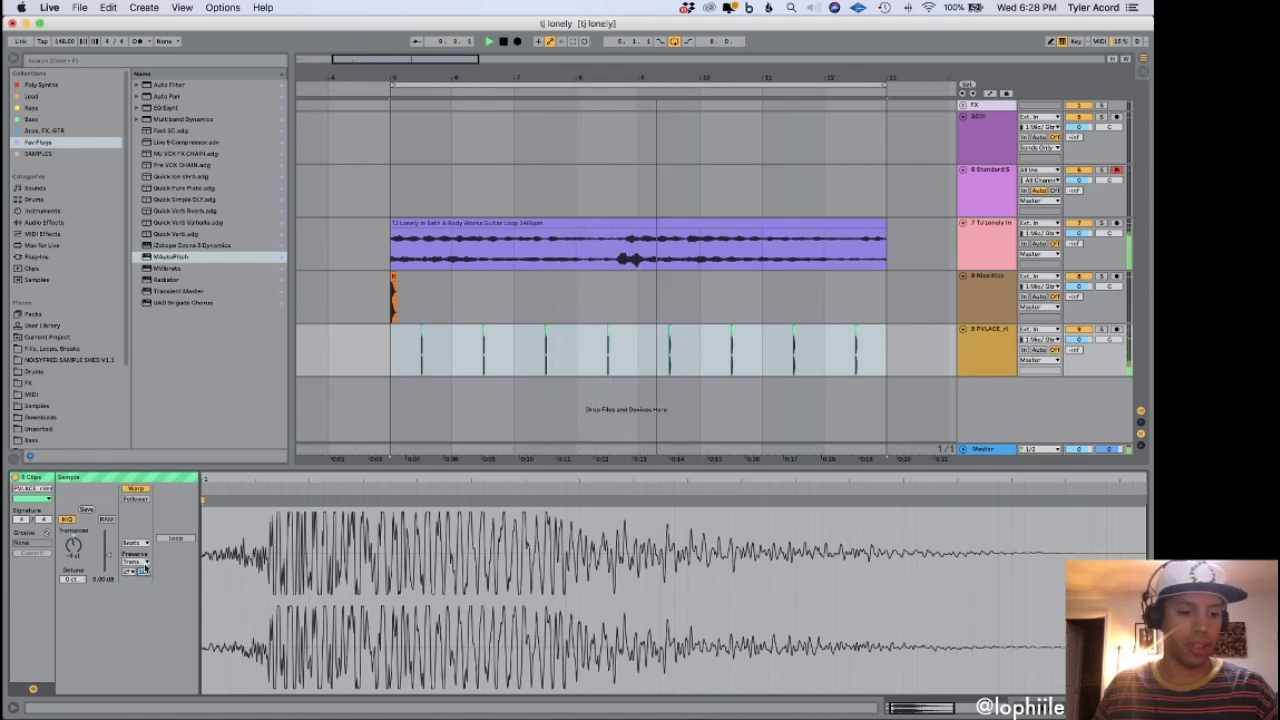
# Add EQ Eight to the rimshot track and cut a band at about 3.3 kHz.
pyautogui.click(167, 108)
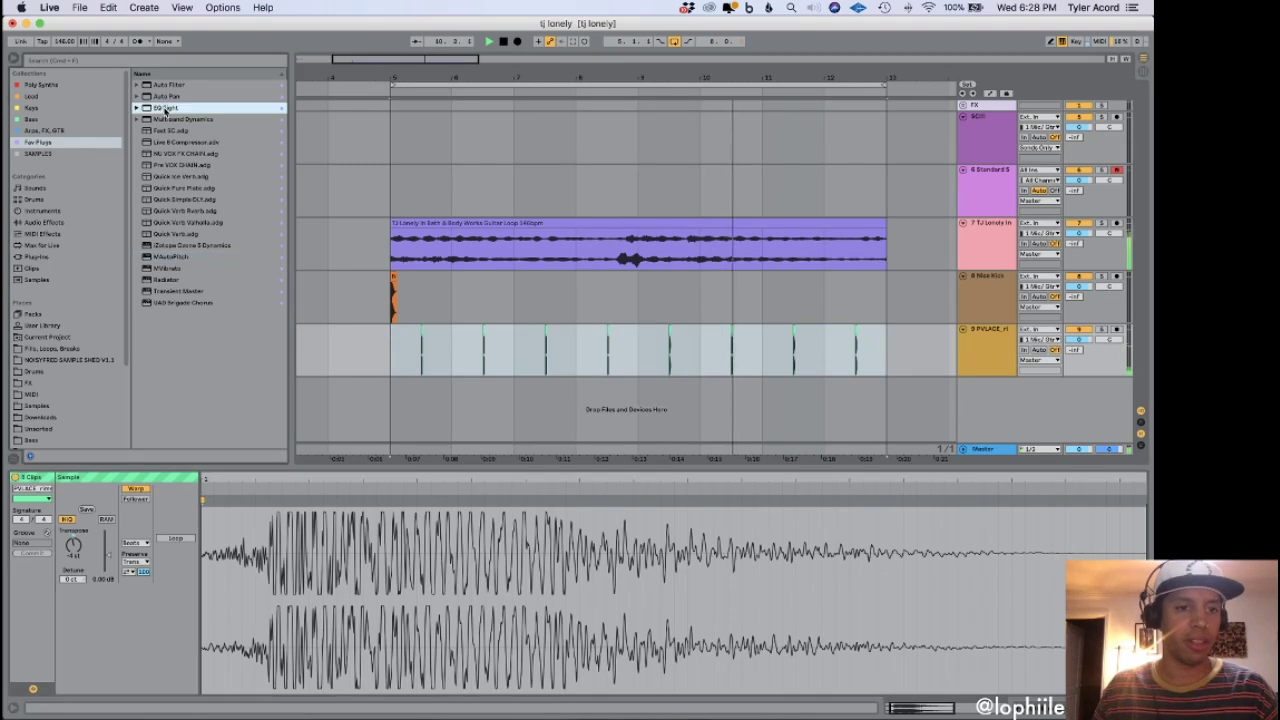
pyautogui.moveTo(183, 629); pyautogui.dragTo(216, 595)
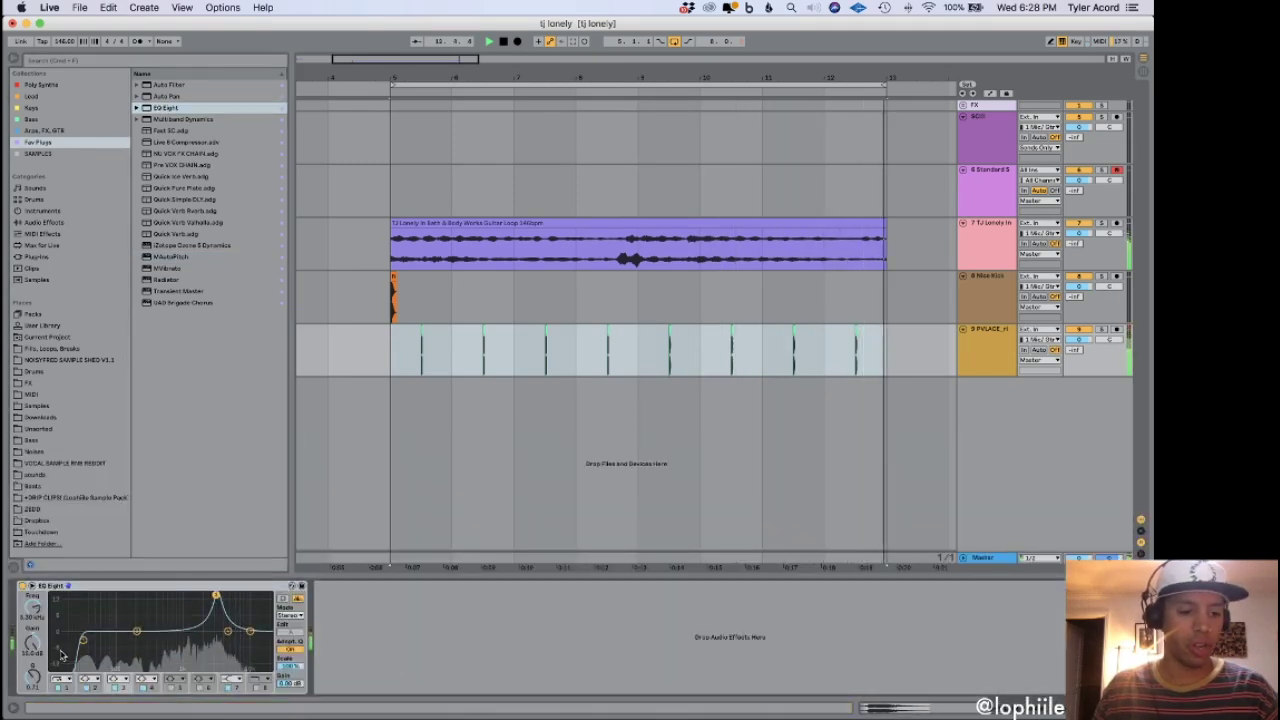
pyautogui.moveTo(33, 645); pyautogui.dragTo(34, 680)
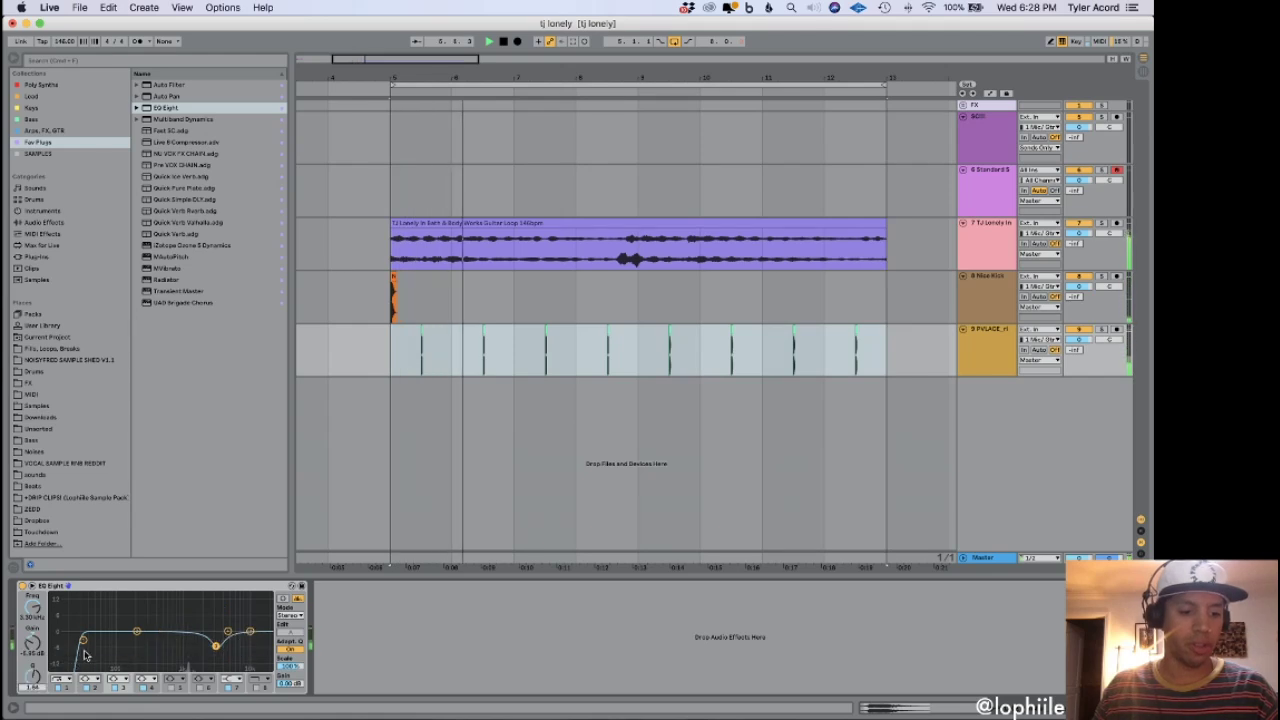
# Copy the kick clip at bar 5 to the start of bar 6 on the kick track.
pyautogui.click(388, 306)
pyautogui.press('+')
pyautogui.press('+')
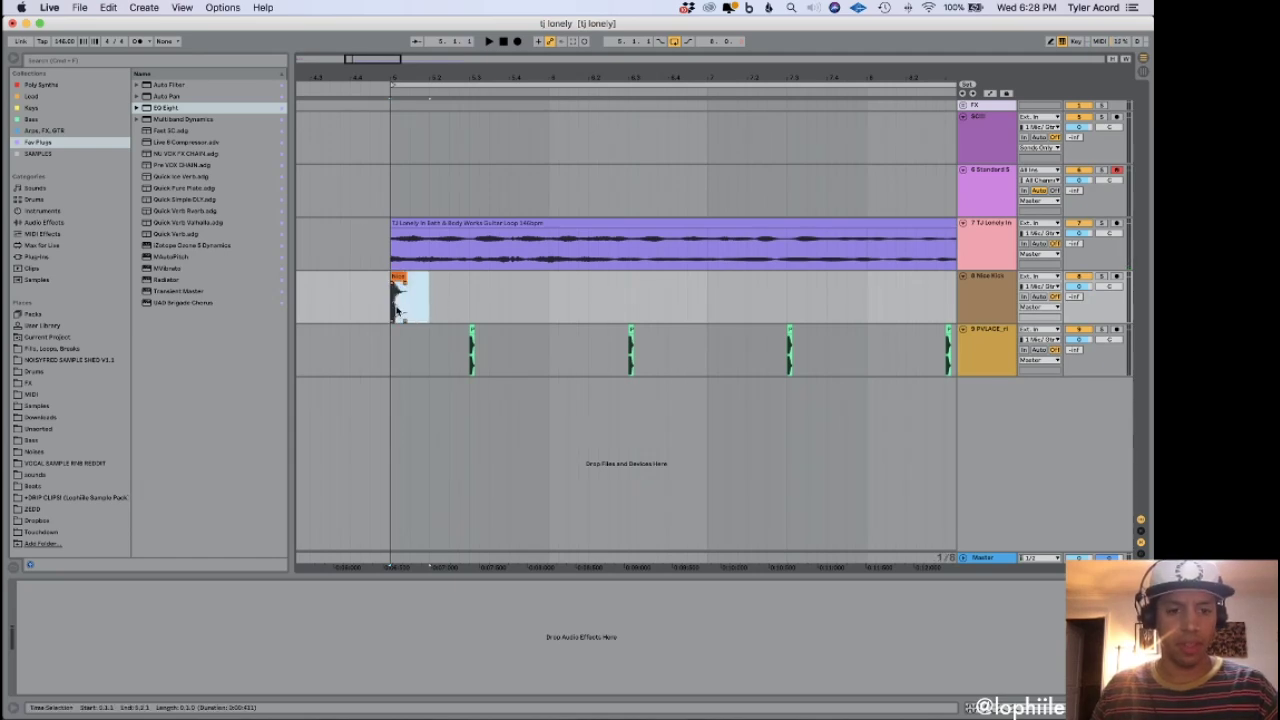
pyautogui.click(400, 295)
pyautogui.press('space')
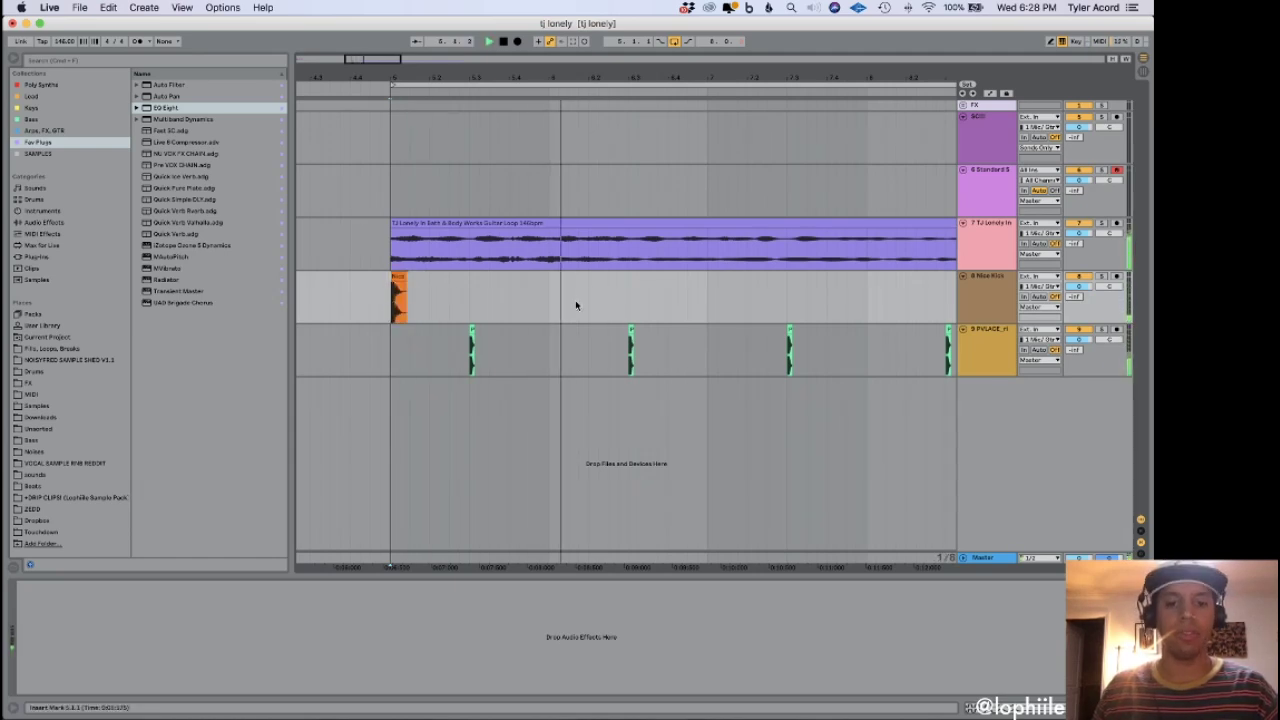
pyautogui.click(550, 300)
pyautogui.press('super+v')
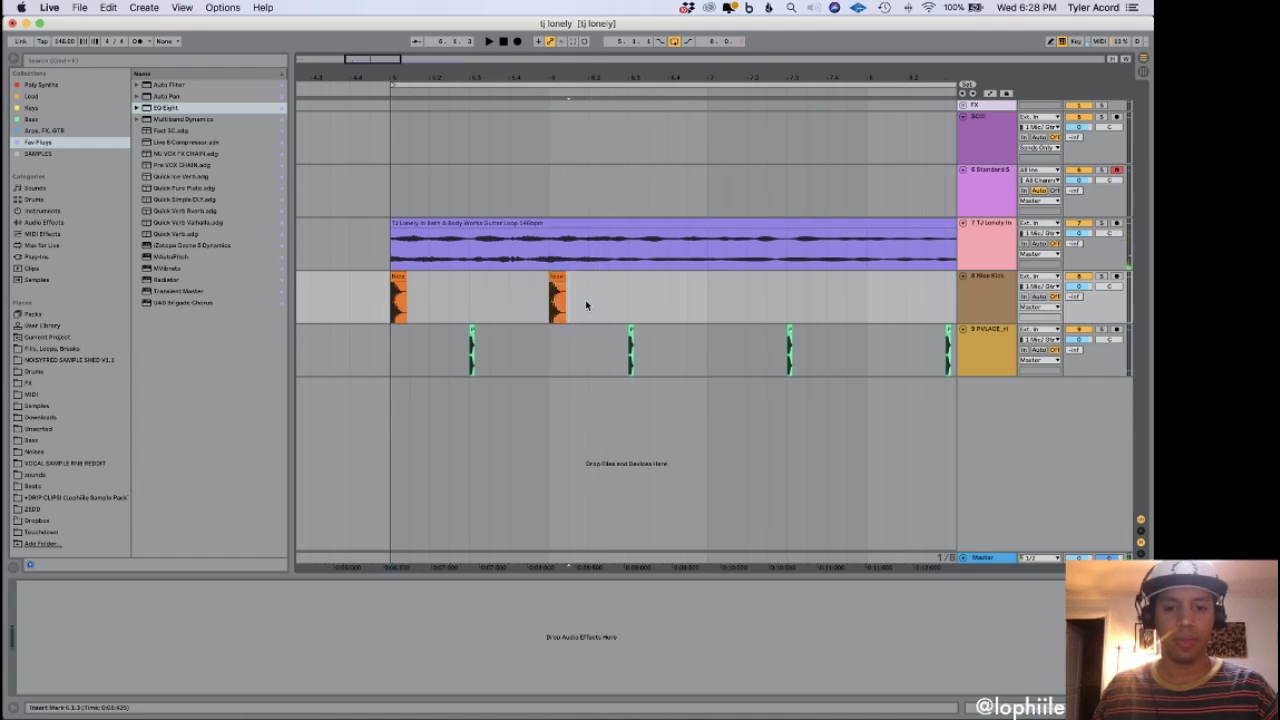
# Paste another kick clip at 6.2.3 on the kick track and play the pattern back from bar 5.
pyautogui.press('super+v')
pyautogui.click(550, 300)
pyautogui.press('space')
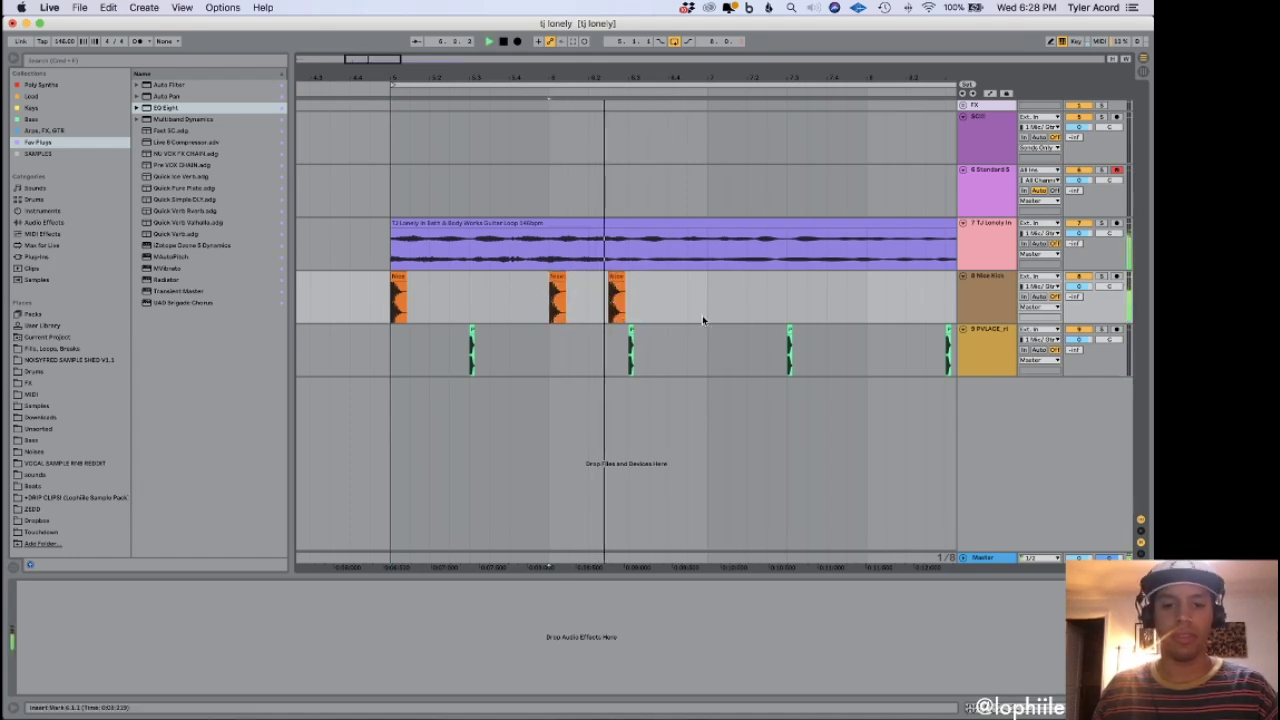
pyautogui.click(418, 320)
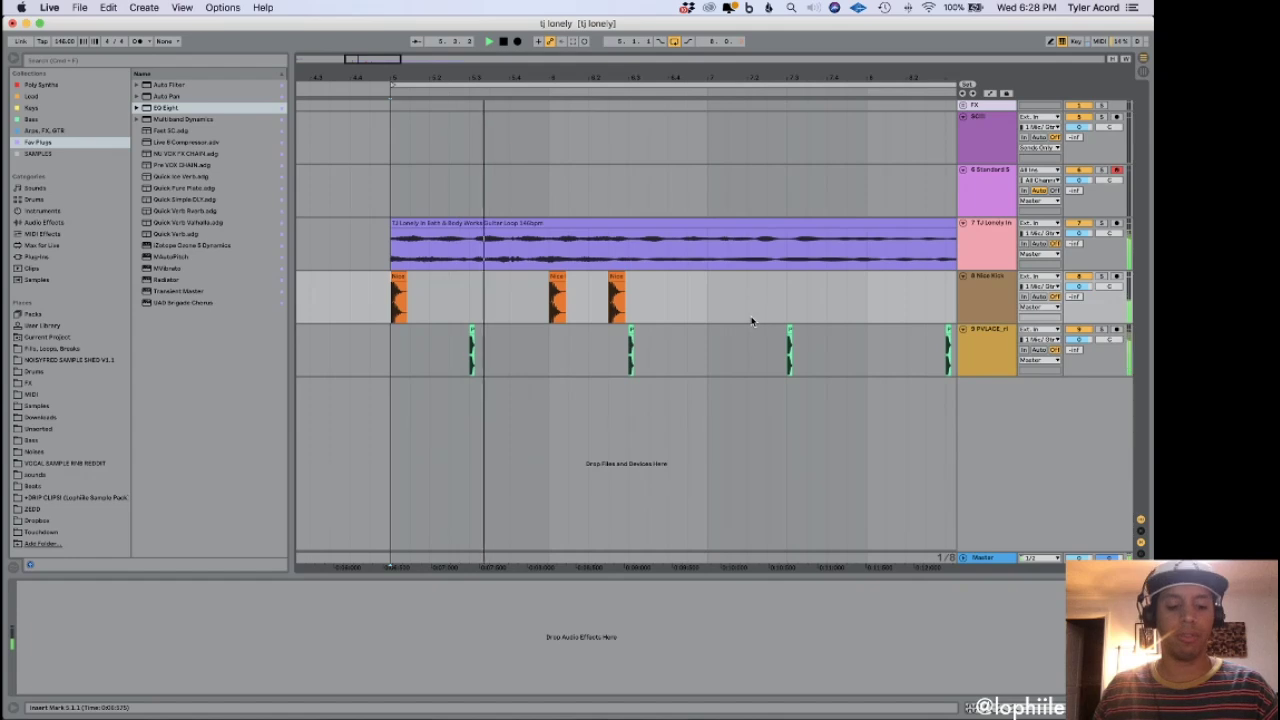
pyautogui.click(395, 308)
# Copy the first rimshot in bar 5 to 5.4.3 on the rimshot track and play from bar 5.
pyautogui.click(470, 350)
pyautogui.press('super+d')
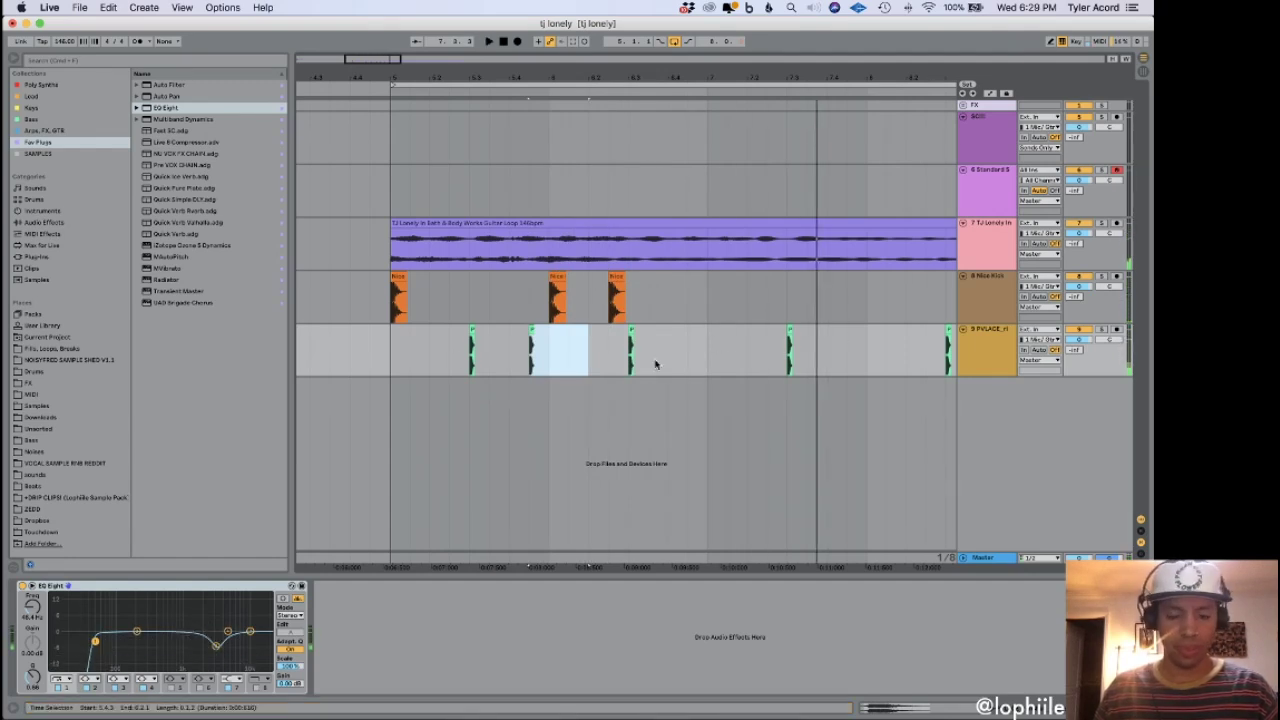
pyautogui.click(398, 306)
pyautogui.press('space')
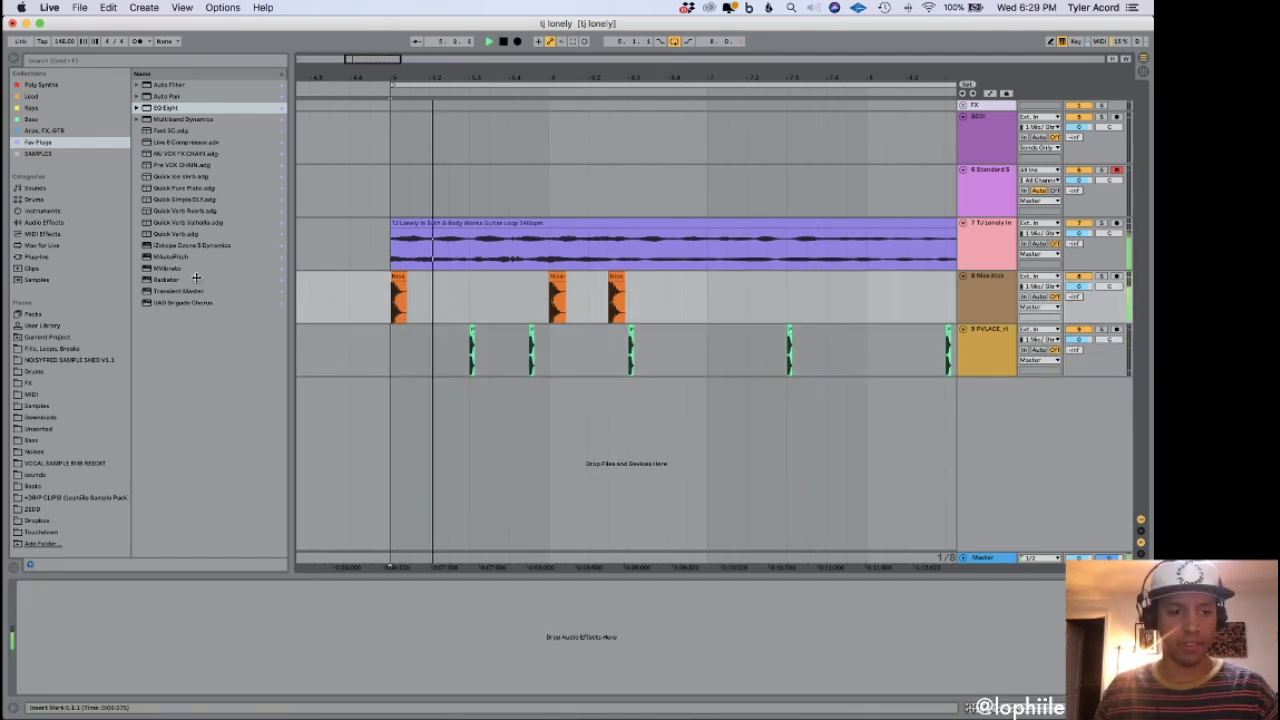
# Search the Drums folder in the browser for "rim".
pyautogui.click(55, 60)
pyautogui.write('rim')
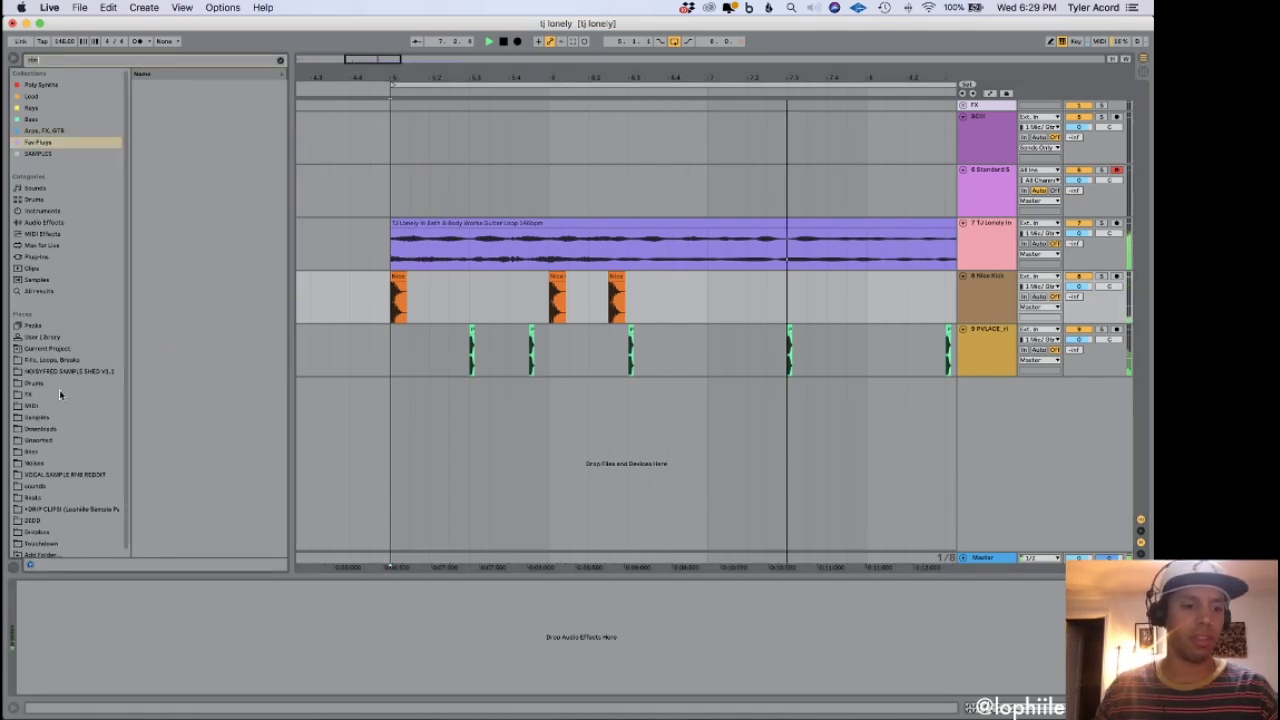
pyautogui.click(58, 386)
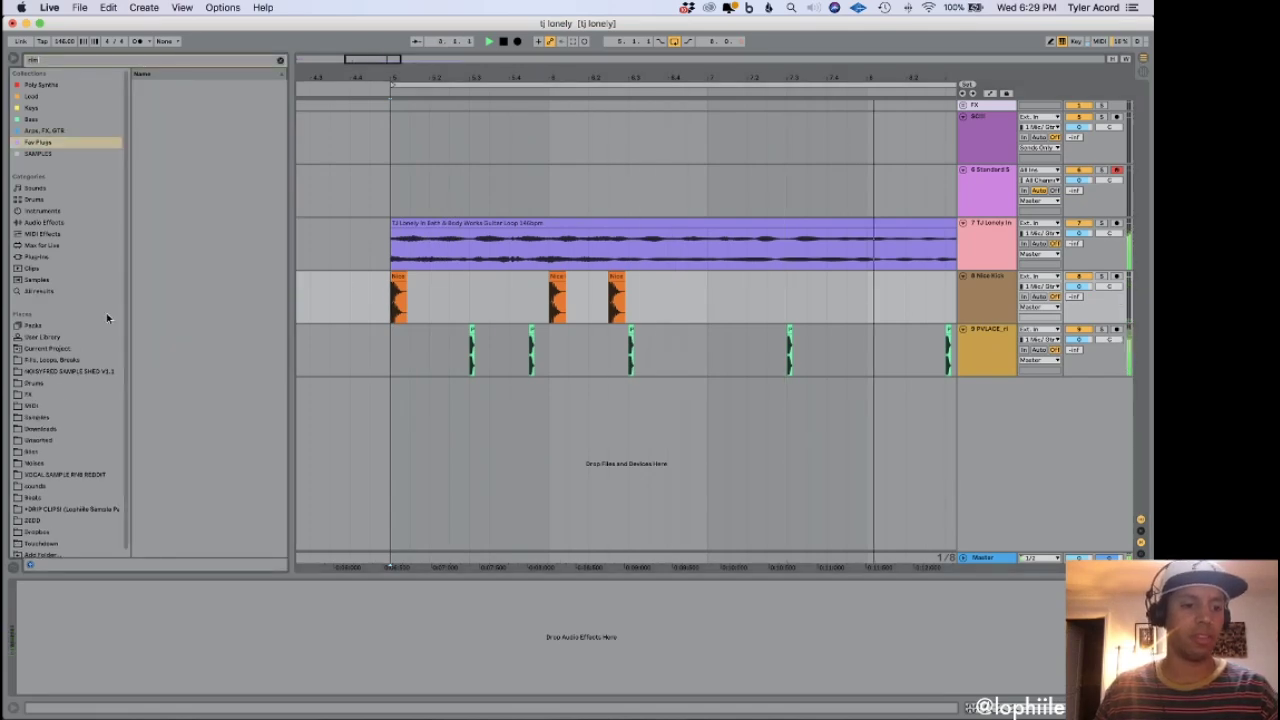
# Set the arrangement loop to the four bars from bar 5 to bar 9 and play it.
pyautogui.click(674, 302)
pyautogui.press('space')
pyautogui.press('-')
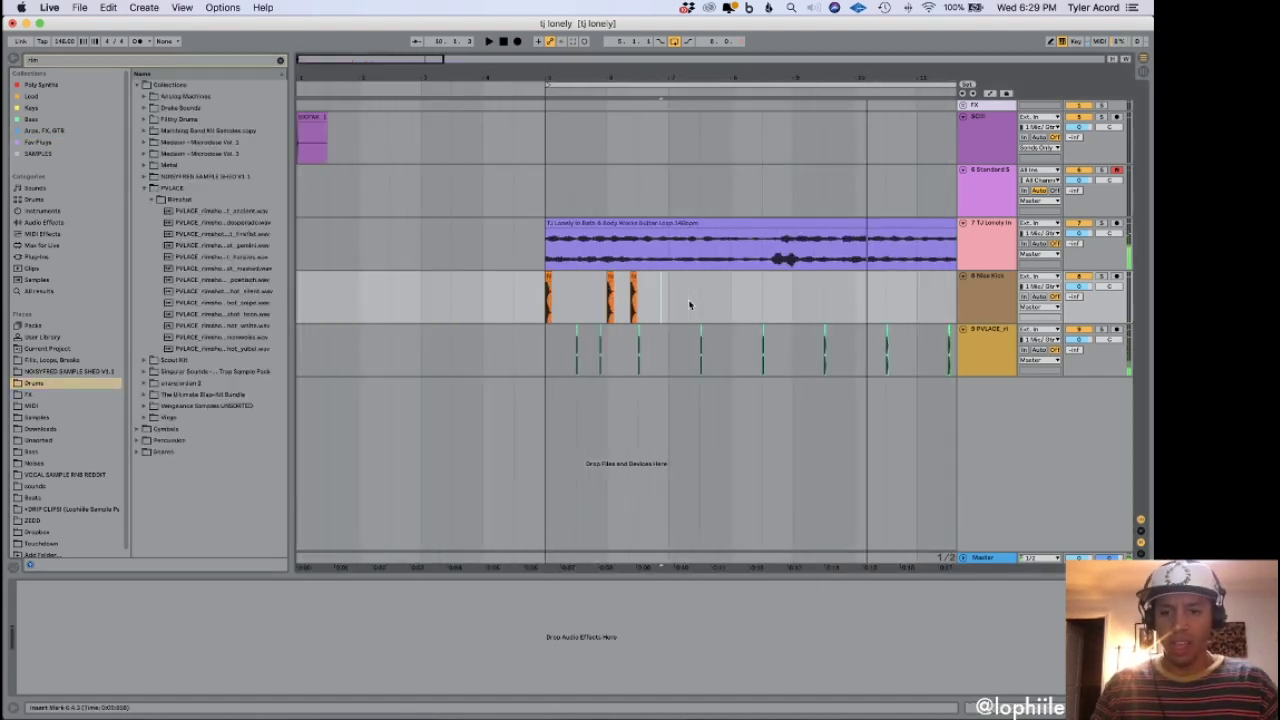
pyautogui.moveTo(791, 300)
pyautogui.mouseDown()
pyautogui.moveTo(549, 300)
pyautogui.moveTo(789, 290)
pyautogui.mouseUp()
pyautogui.click(546, 304)
pyautogui.press('super+l')
pyautogui.press('space')
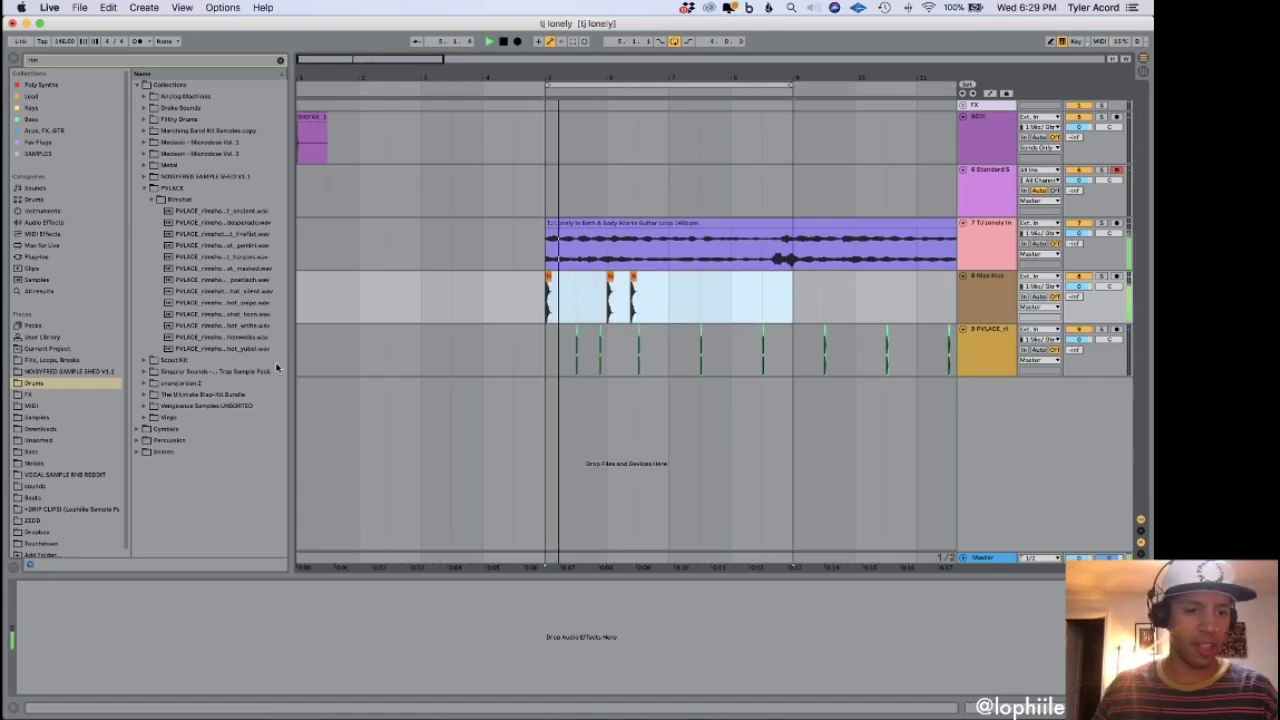
# Add the PVLACE rimshot_one_shot_silent sample on a new audio track and place it at 7.2.3.
pyautogui.press('Down')
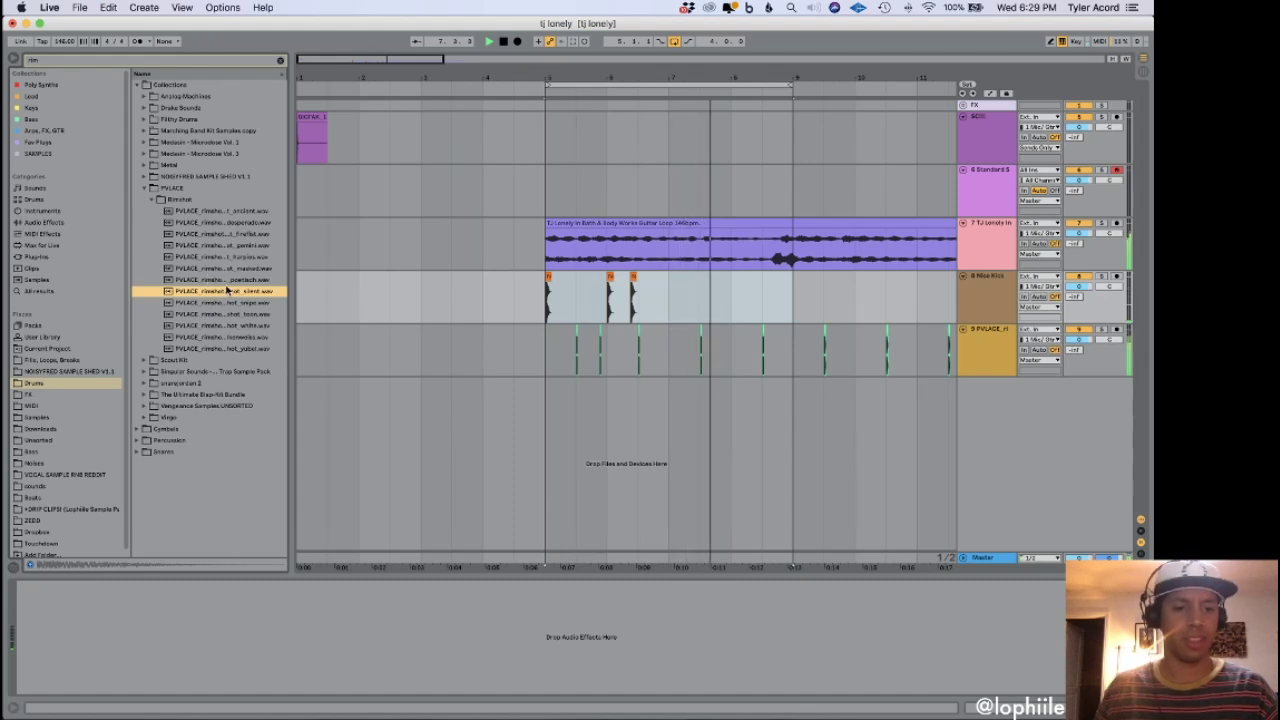
pyautogui.moveTo(258, 303); pyautogui.dragTo(656, 430)
pyautogui.press('+')
pyautogui.press('+')
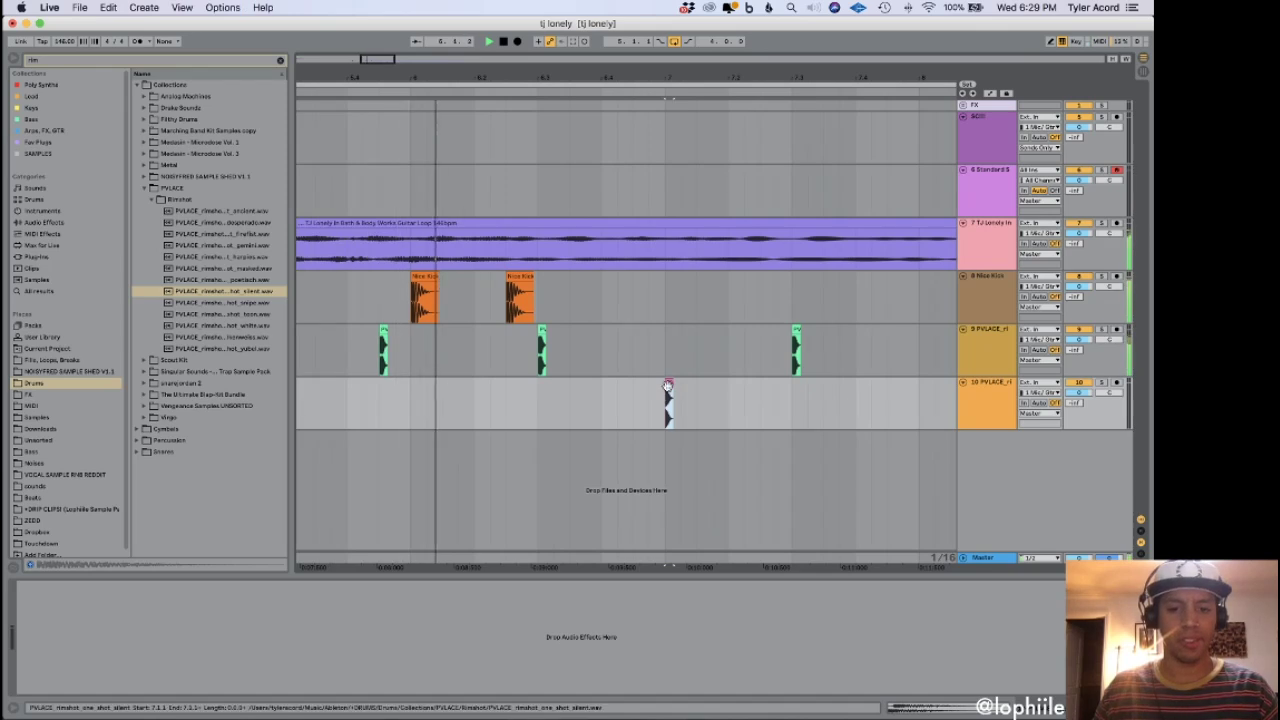
pyautogui.moveTo(668, 390); pyautogui.dragTo(763, 396)
# Lower the volume of the new second rimshot track while auditioning it against the loop.
pyautogui.press('space')
pyautogui.press('space')
pyautogui.press('space')
pyautogui.press('space')
pyautogui.moveTo(1079, 393); pyautogui.dragTo(1079, 425)
pyautogui.press('space')
pyautogui.press('space')
pyautogui.press('space')
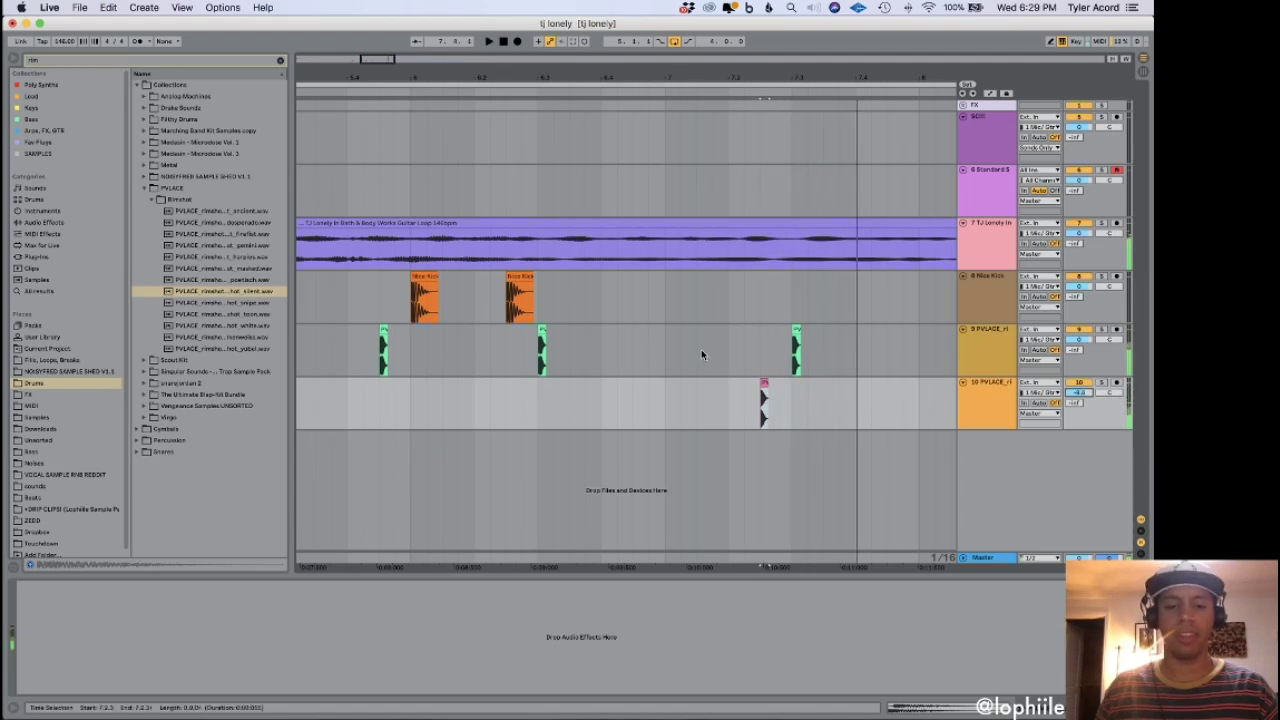
pyautogui.press('space')
# Move the third kick clip to 6.3.3 and play the loop from just before it.
pyautogui.click(506, 299)
pyautogui.hscroll(-3, 448, 311)
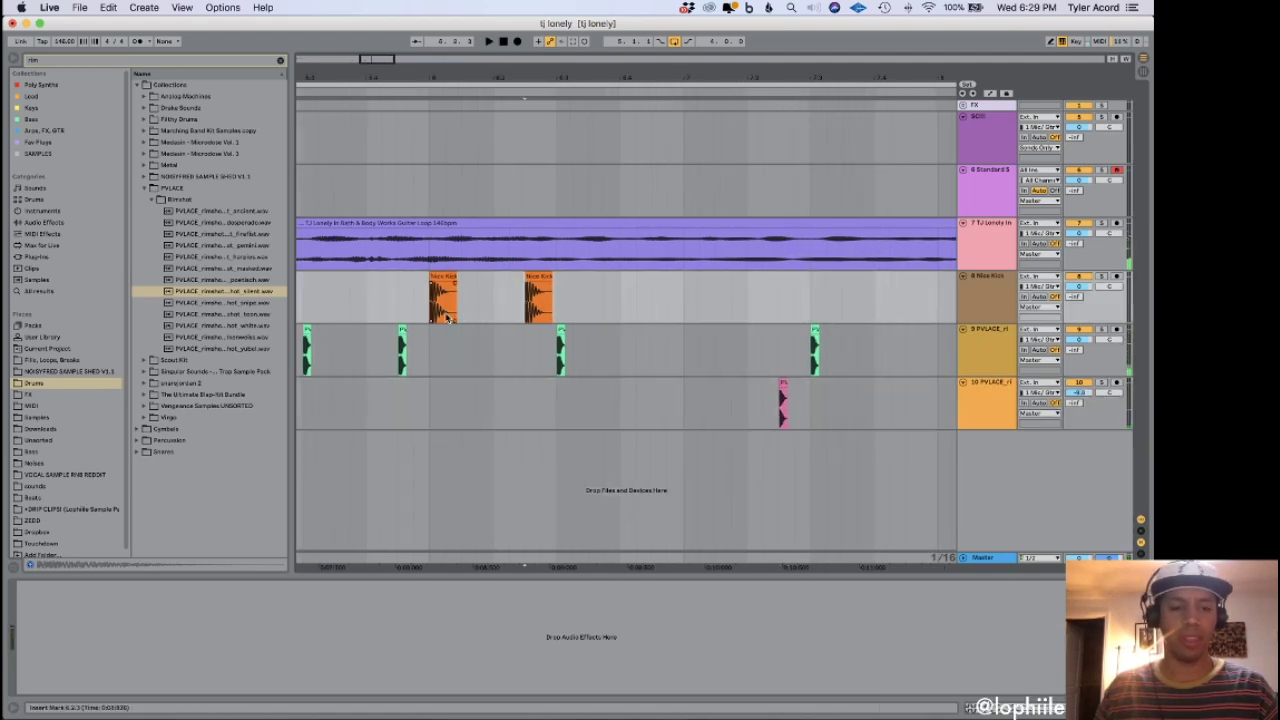
pyautogui.press('-')
pyautogui.press('-')
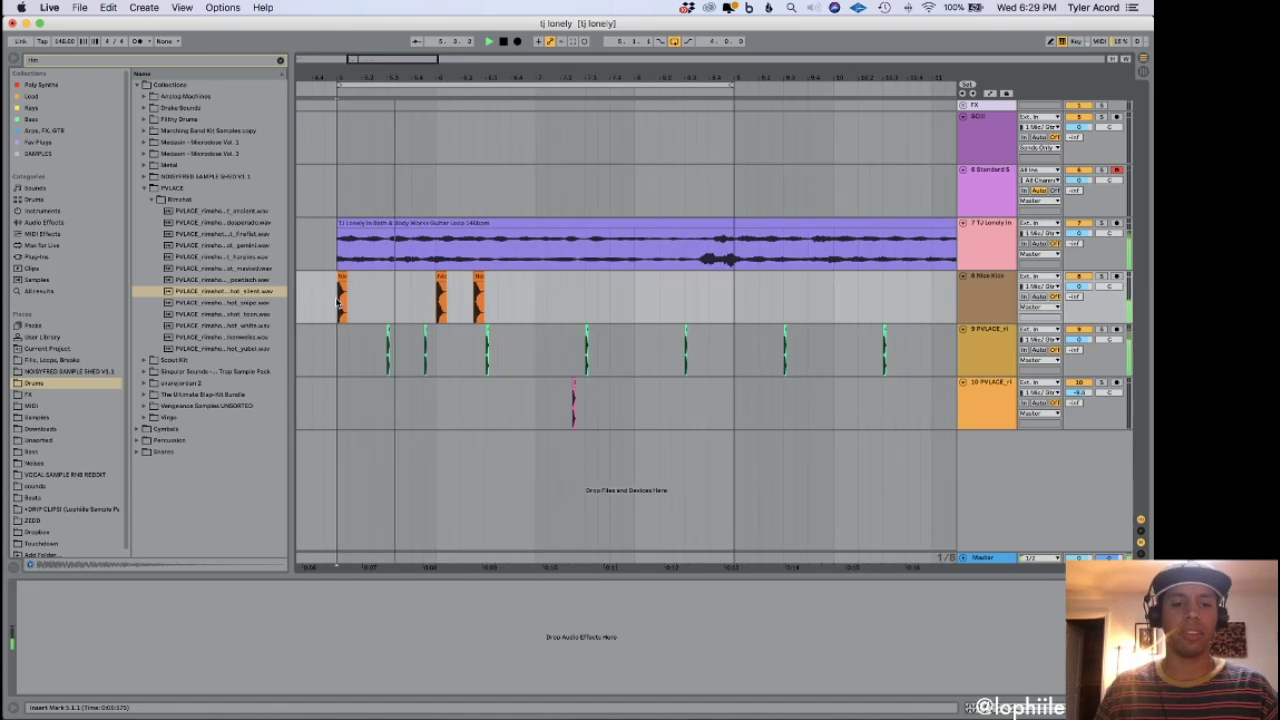
pyautogui.press('space')
pyautogui.press('space')
pyautogui.click(479, 278)
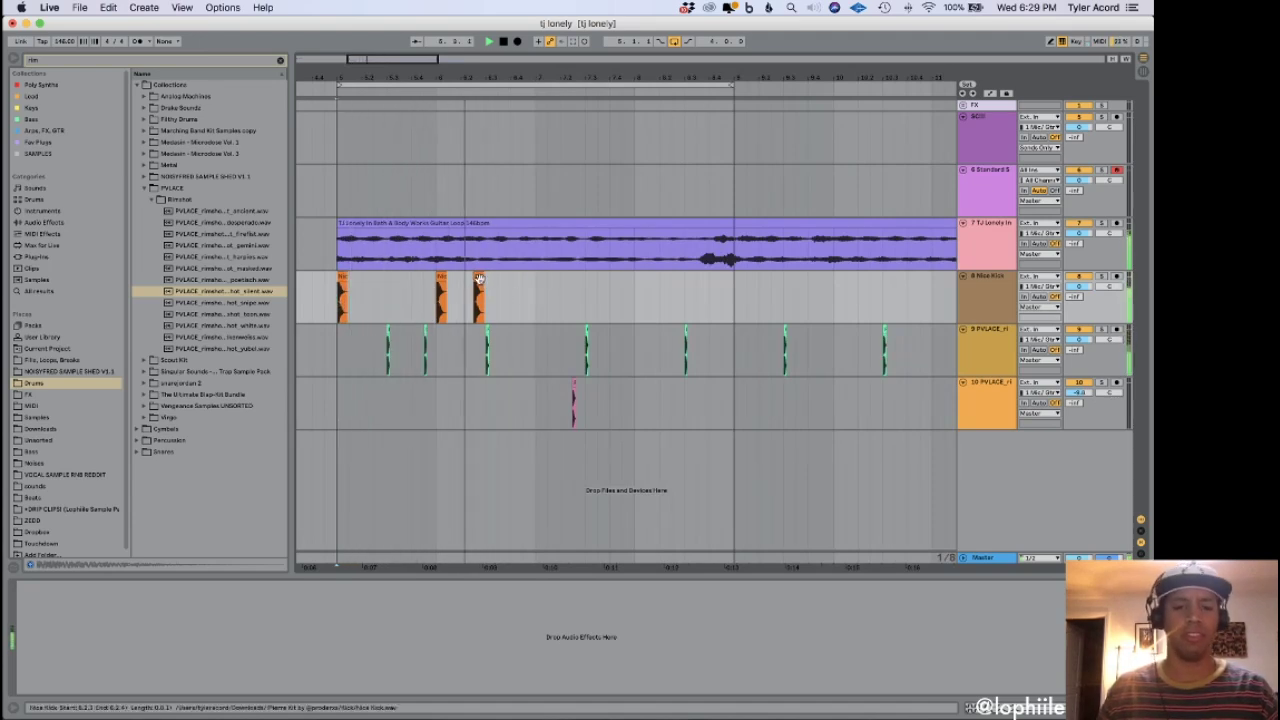
pyautogui.moveTo(479, 278); pyautogui.dragTo(498, 283)
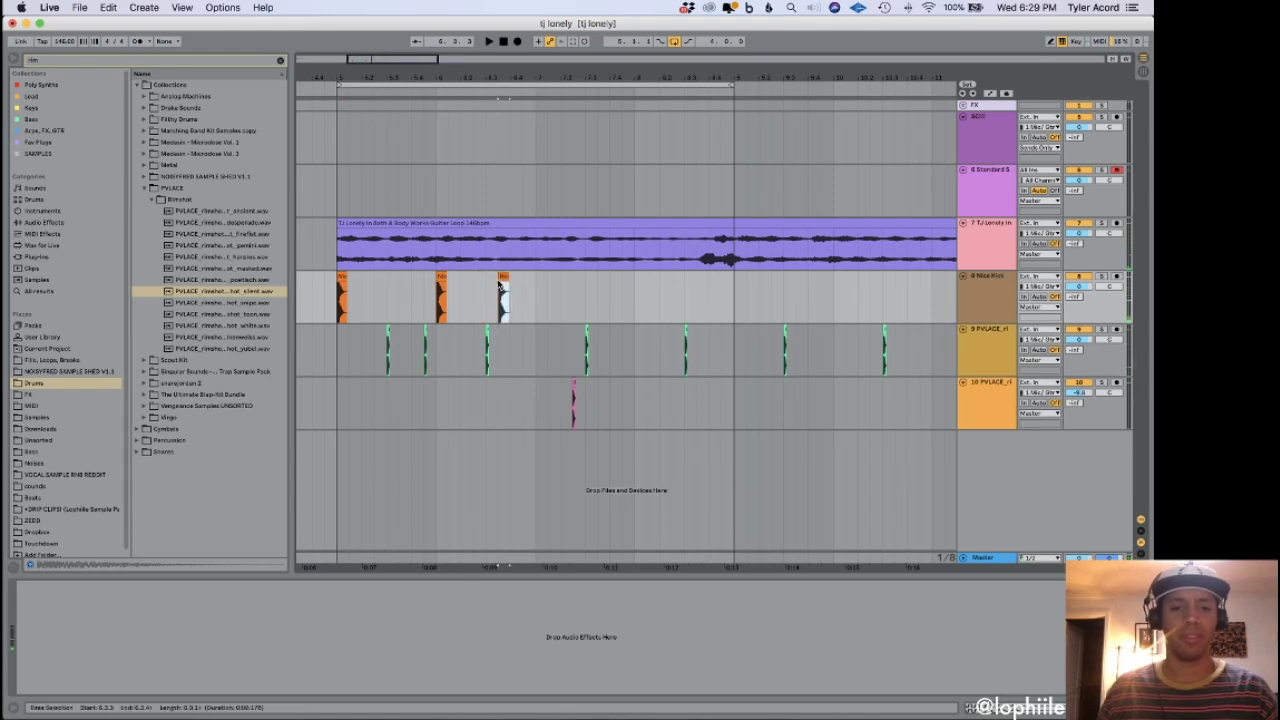
pyautogui.press('+')
pyautogui.moveTo(506, 272); pyautogui.dragTo(509, 289)
pyautogui.press('super+2')
pyautogui.click(478, 308)
pyautogui.press('space')
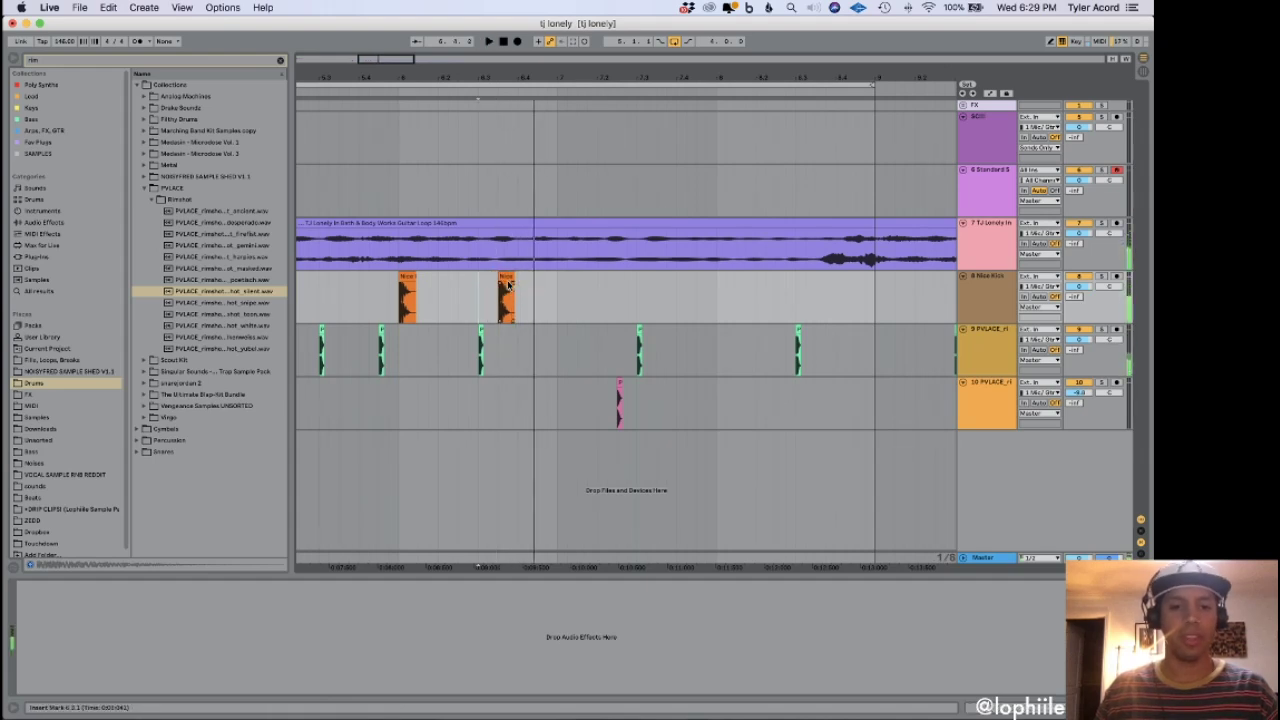
# Duplicate the kick clip directly after itself at 6.4.1 and copy another kick to the start of bar 7.
pyautogui.press('super+d')
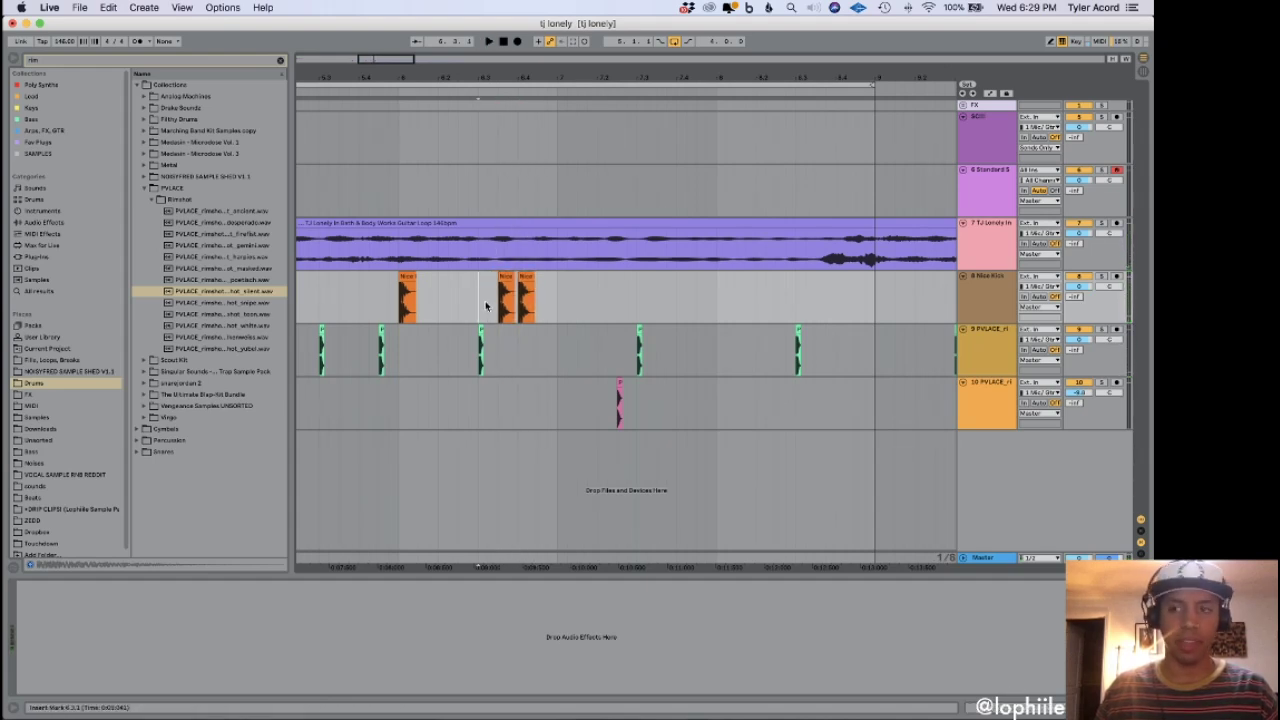
pyautogui.moveTo(529, 282); pyautogui.dragTo(569, 283)
pyautogui.click(471, 305)
pyautogui.press('space')
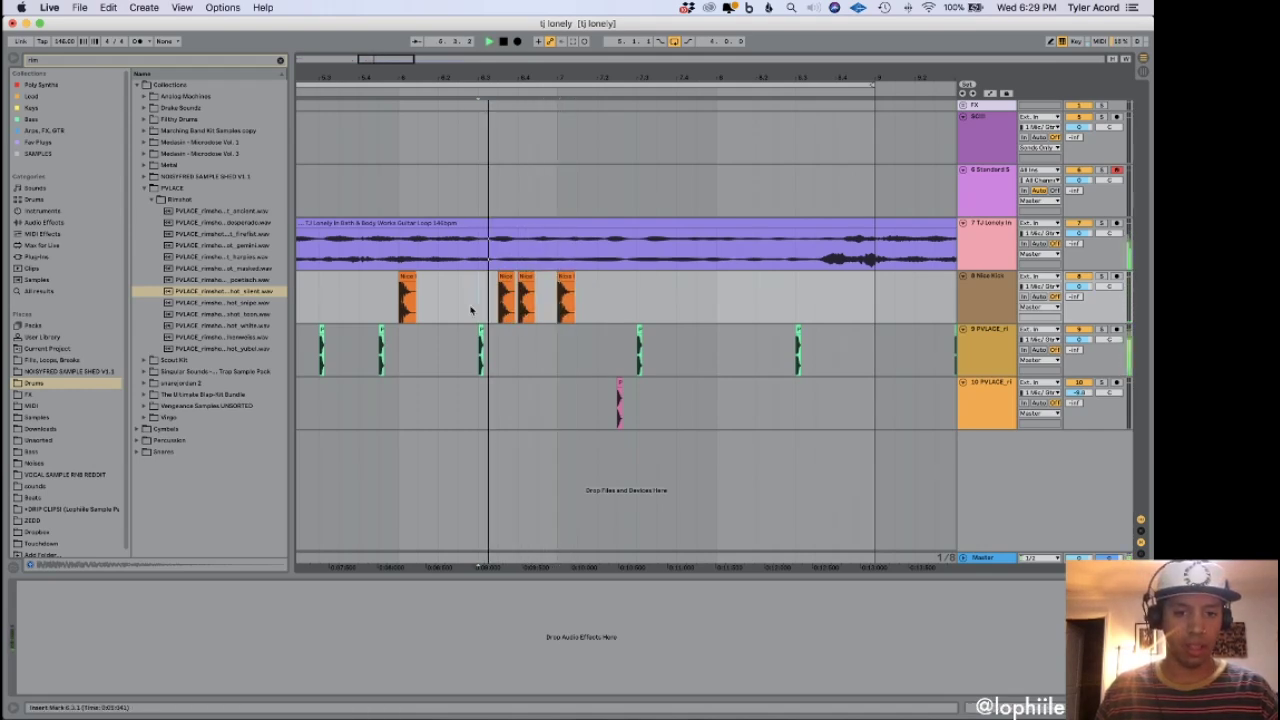
# Warp all five kick clips in Beats mode and change their transient loop mode.
pyautogui.press('-')
pyautogui.moveTo(507, 302); pyautogui.dragTo(420, 302)
pyautogui.hotkey('shift', 'Tab')
pyautogui.click(137, 489)
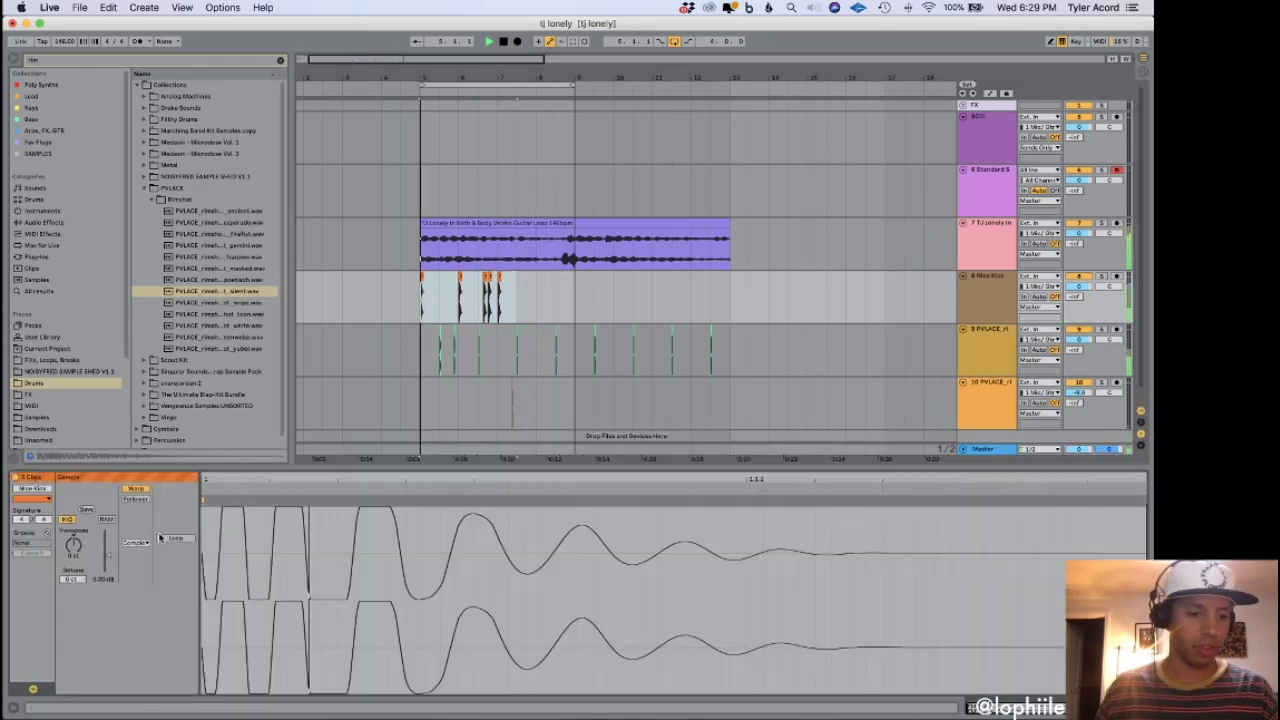
pyautogui.click(135, 543)
pyautogui.click(134, 554)
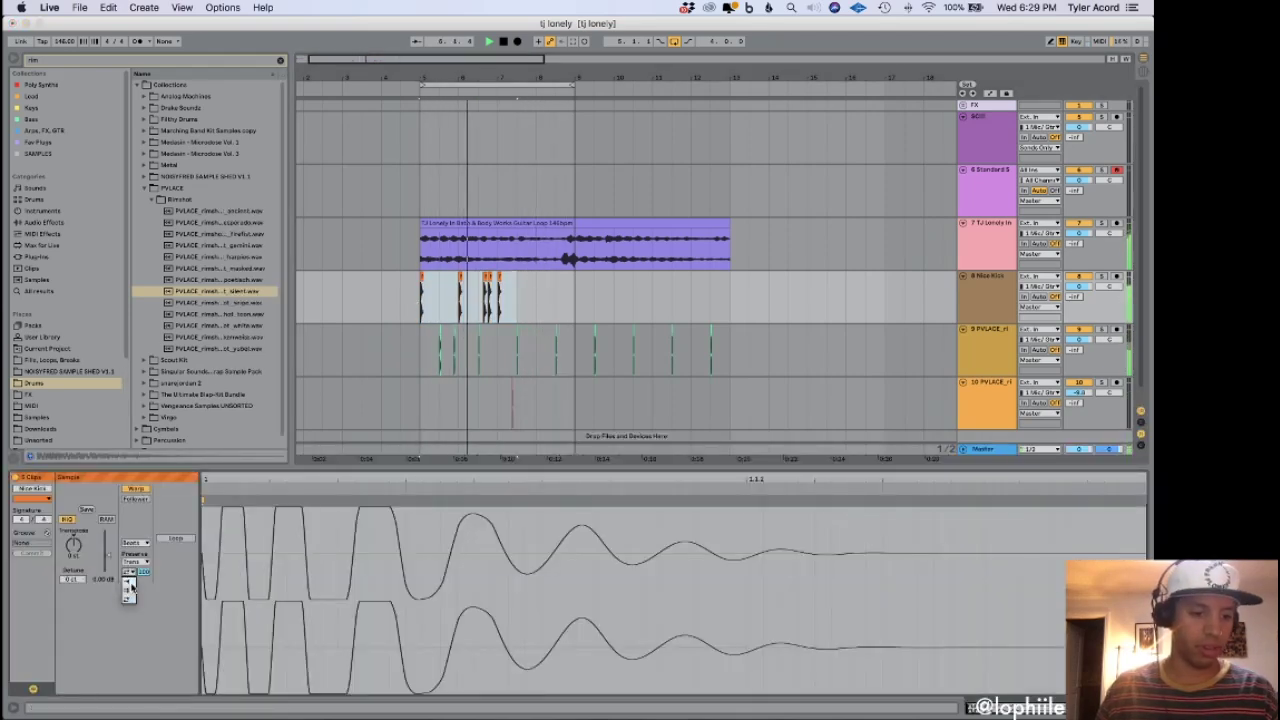
pyautogui.click(421, 303)
pyautogui.scroll(5, 413, 307)
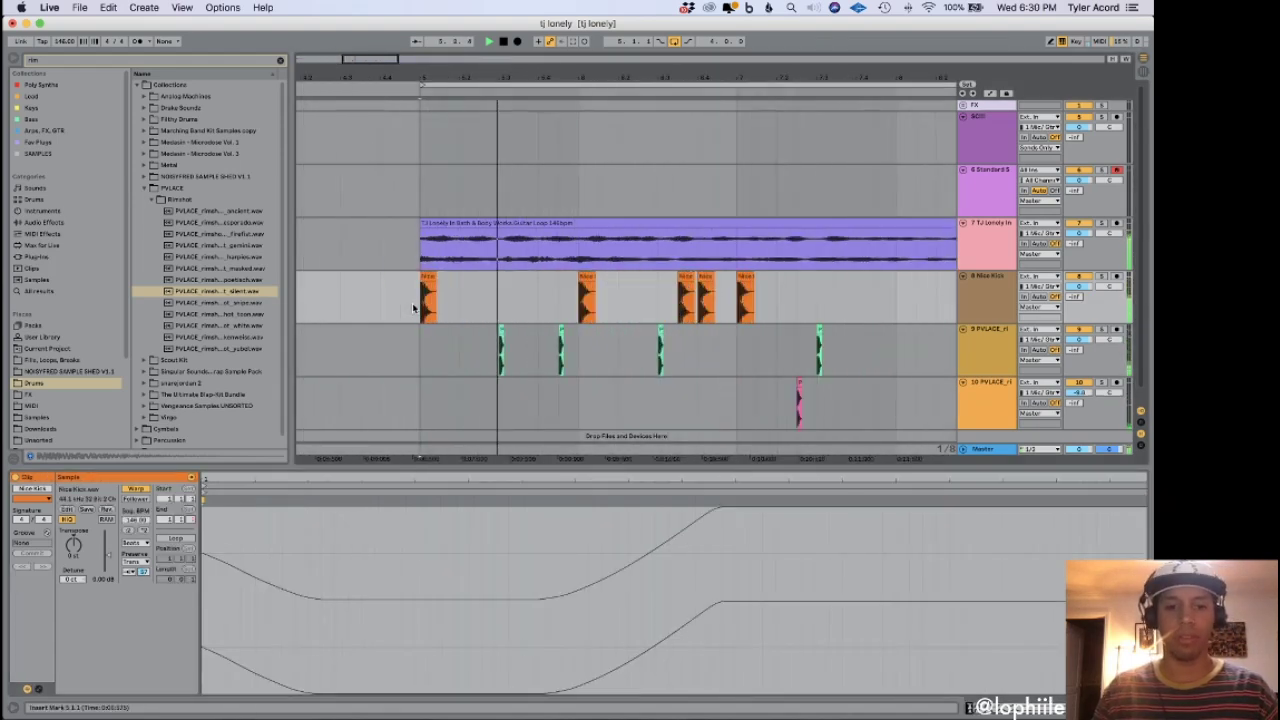
# Delete the kick clip at 6.4.1 and play the pattern from bar 6.
pyautogui.click(706, 283)
pyautogui.press('Delete')
pyautogui.click(645, 303)
pyautogui.press('space')
pyautogui.hscroll(5, 760, 315)
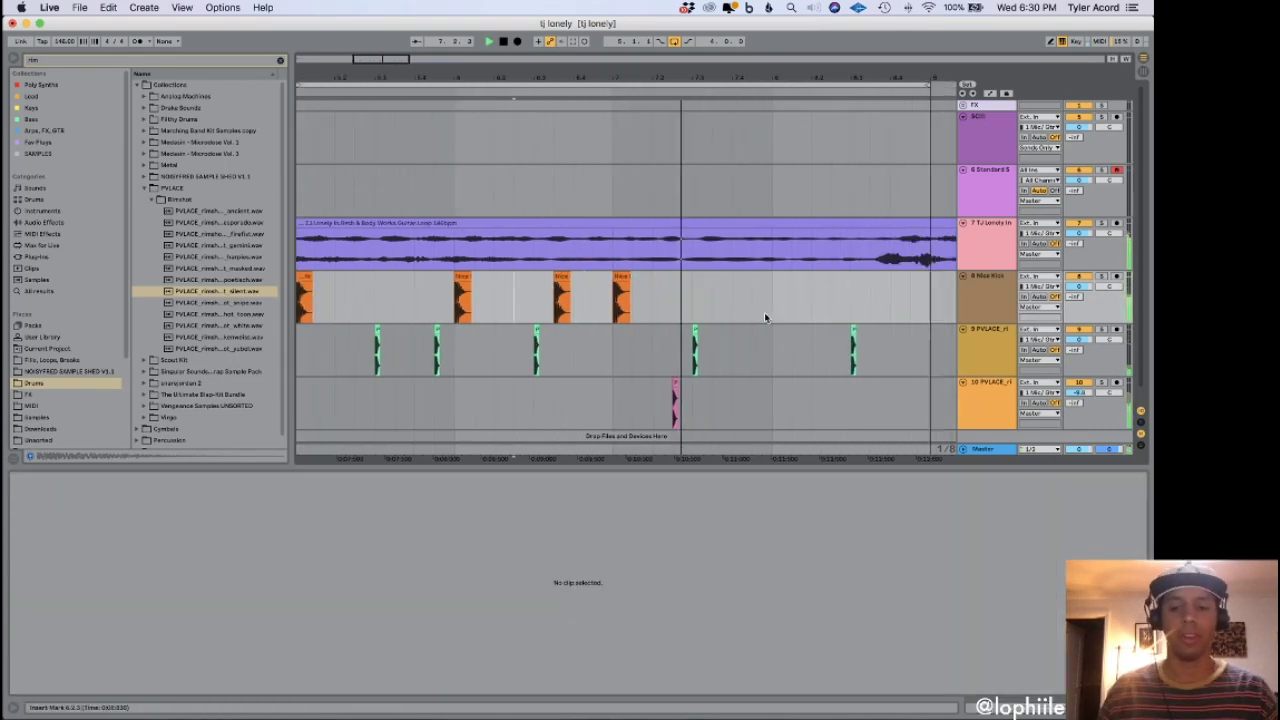
# Copy the kick clip at bar 7 to 7.4.1 and play back from bar 7.
pyautogui.click(589, 279)
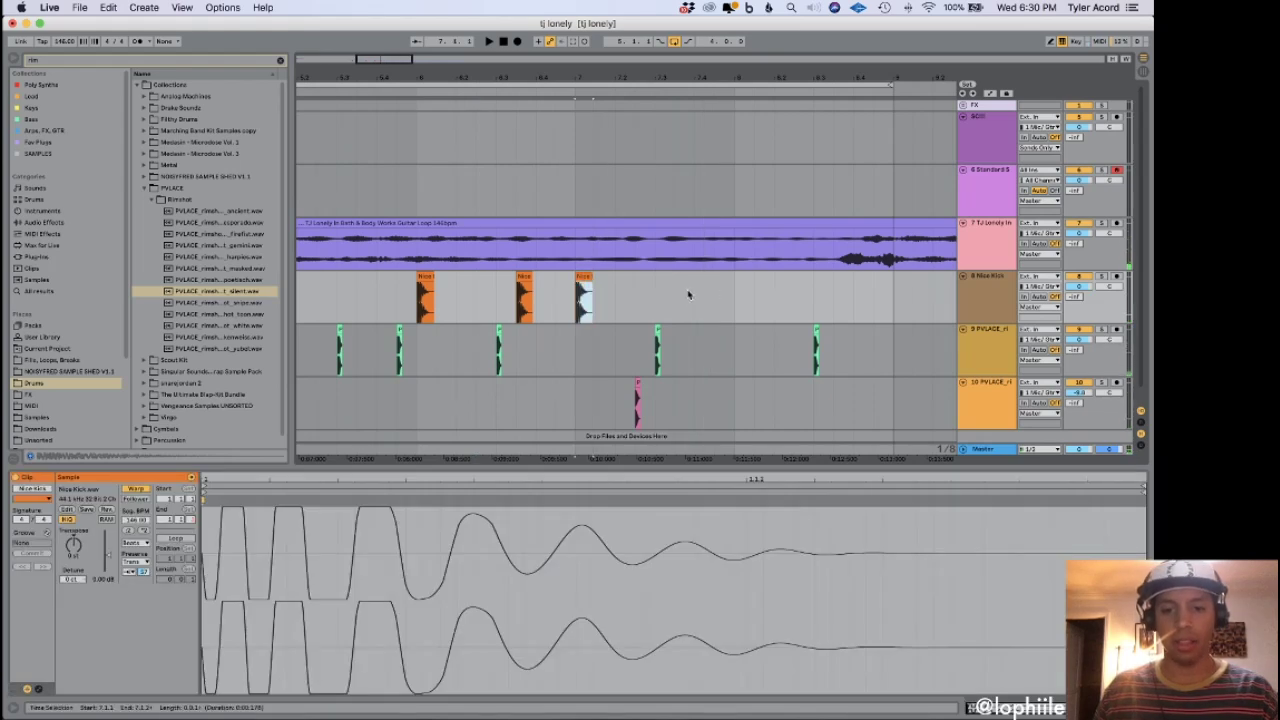
pyautogui.click(693, 301)
pyautogui.press('super+v')
pyautogui.click(579, 298)
pyautogui.press('space')
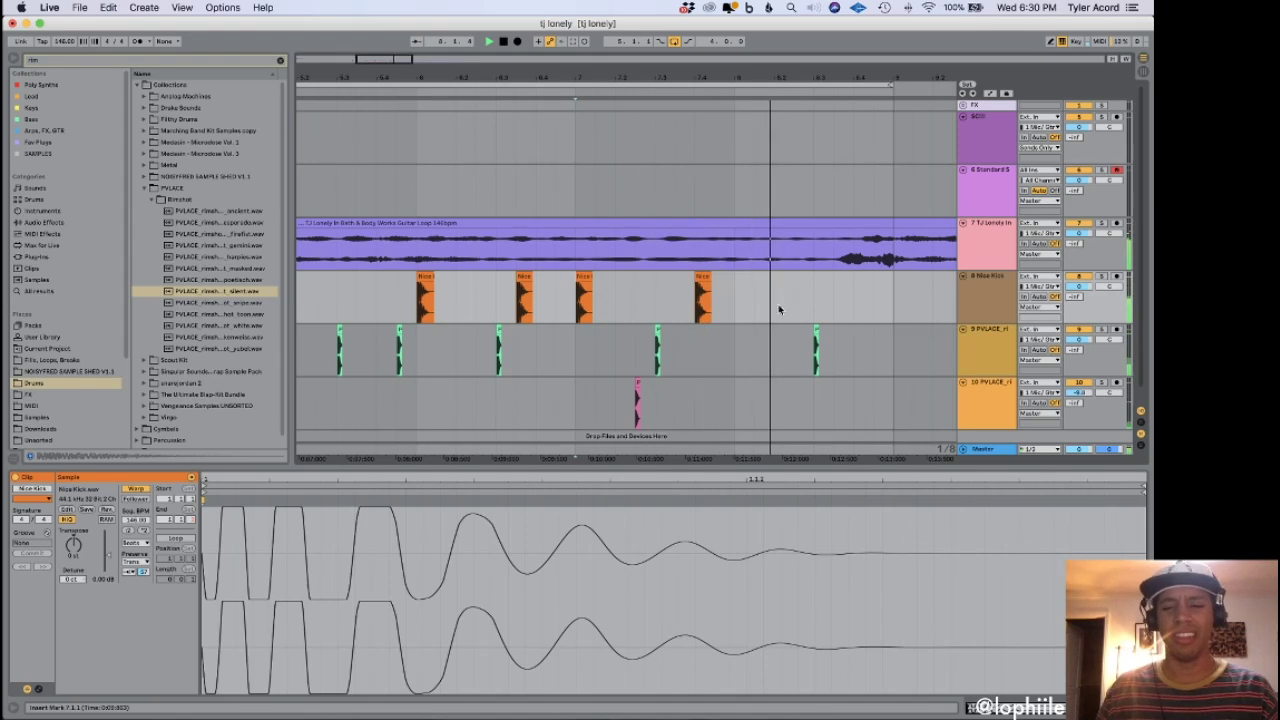
pyautogui.press('space')
pyautogui.press('space')
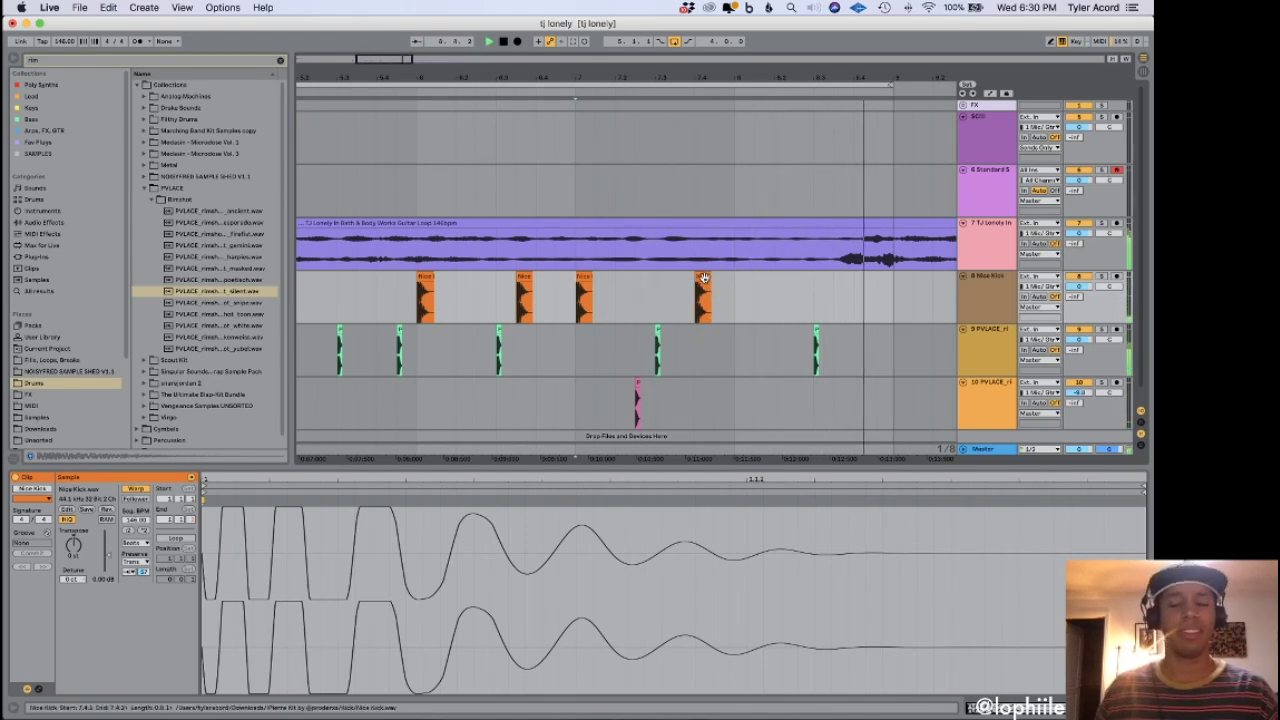
# Copy the kick clip from 7.4.1 to 8.4.3, just before the end of the loop.
pyautogui.press('-')
pyautogui.press('-')
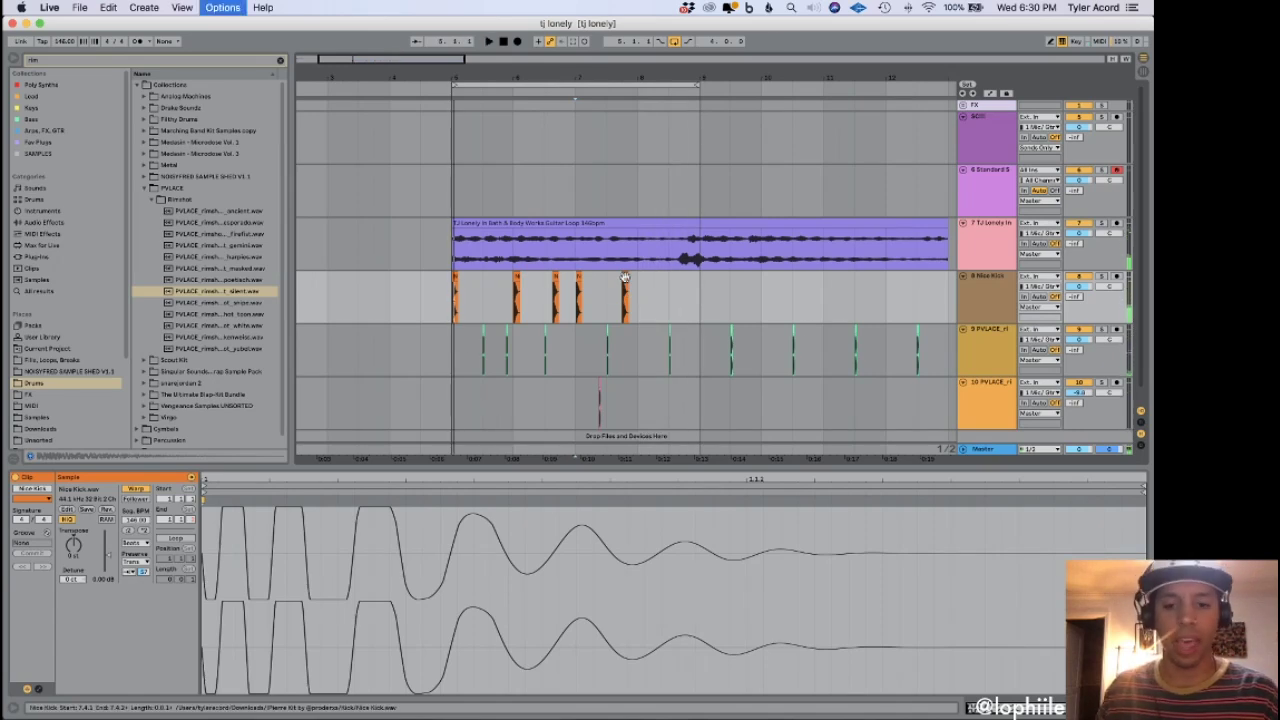
pyautogui.moveTo(625, 277); pyautogui.dragTo(702, 278)
pyautogui.press('+')
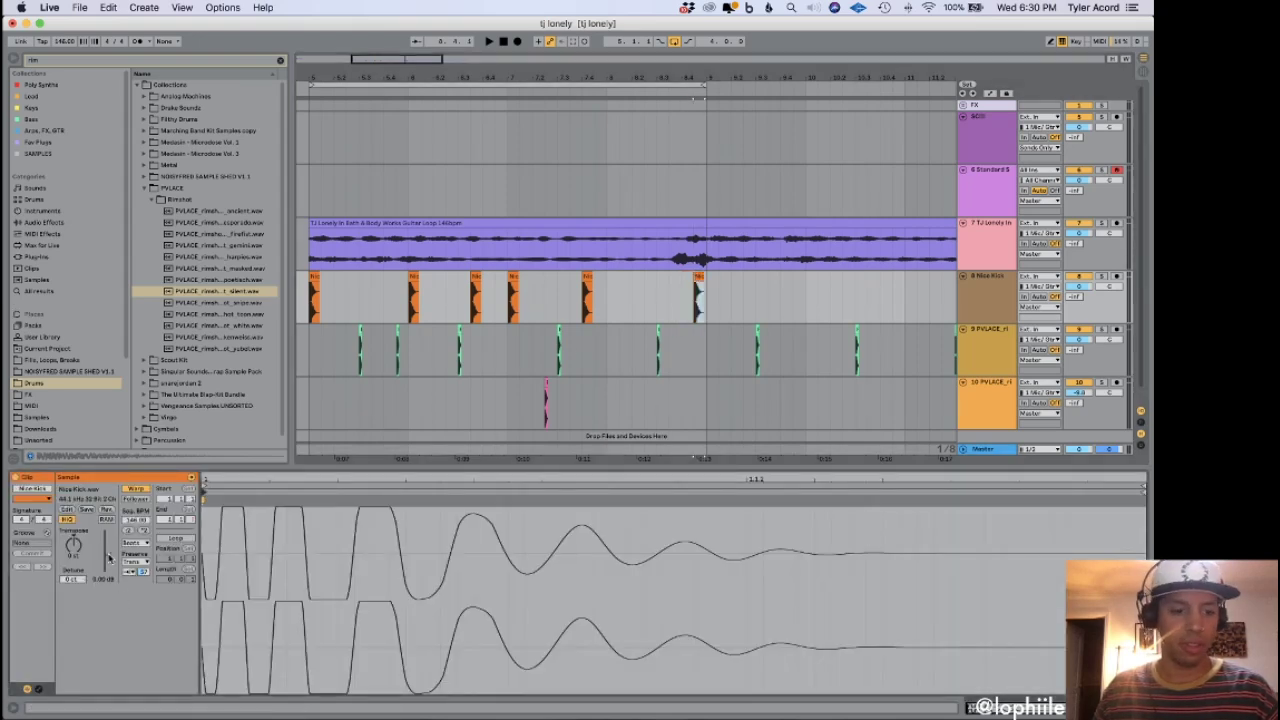
# Lower the clip gain of the kick at 8.4.3 slightly and audition it in the loop.
pyautogui.press('space')
pyautogui.moveTo(109, 556); pyautogui.dragTo(109, 556)
pyautogui.press('space')
pyautogui.press('space')
pyautogui.press('space')
pyautogui.press('space')
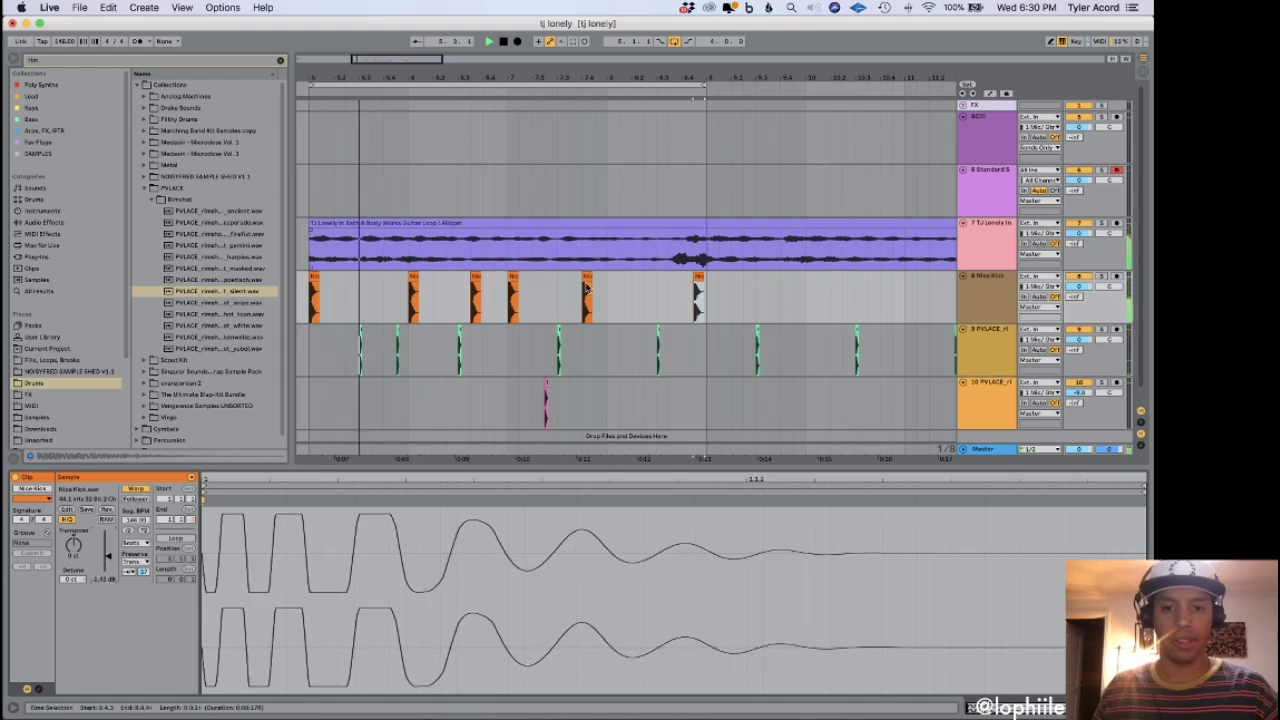
# Trim the end of the kick clip at 8.4.3 slightly shorter and fade out its tail.
pyautogui.click(587, 288)
pyautogui.click(686, 296)
pyautogui.click(694, 299)
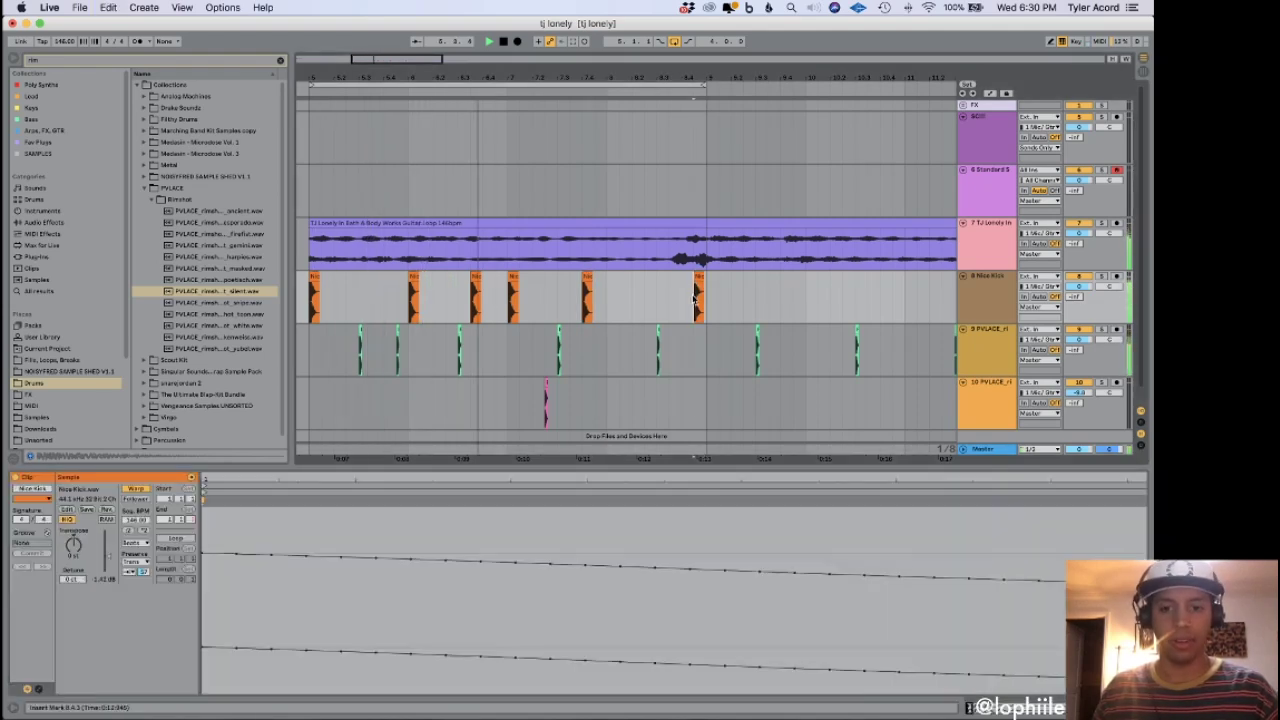
pyautogui.press('+')
pyautogui.press('+')
pyautogui.press('+')
pyautogui.press('+')
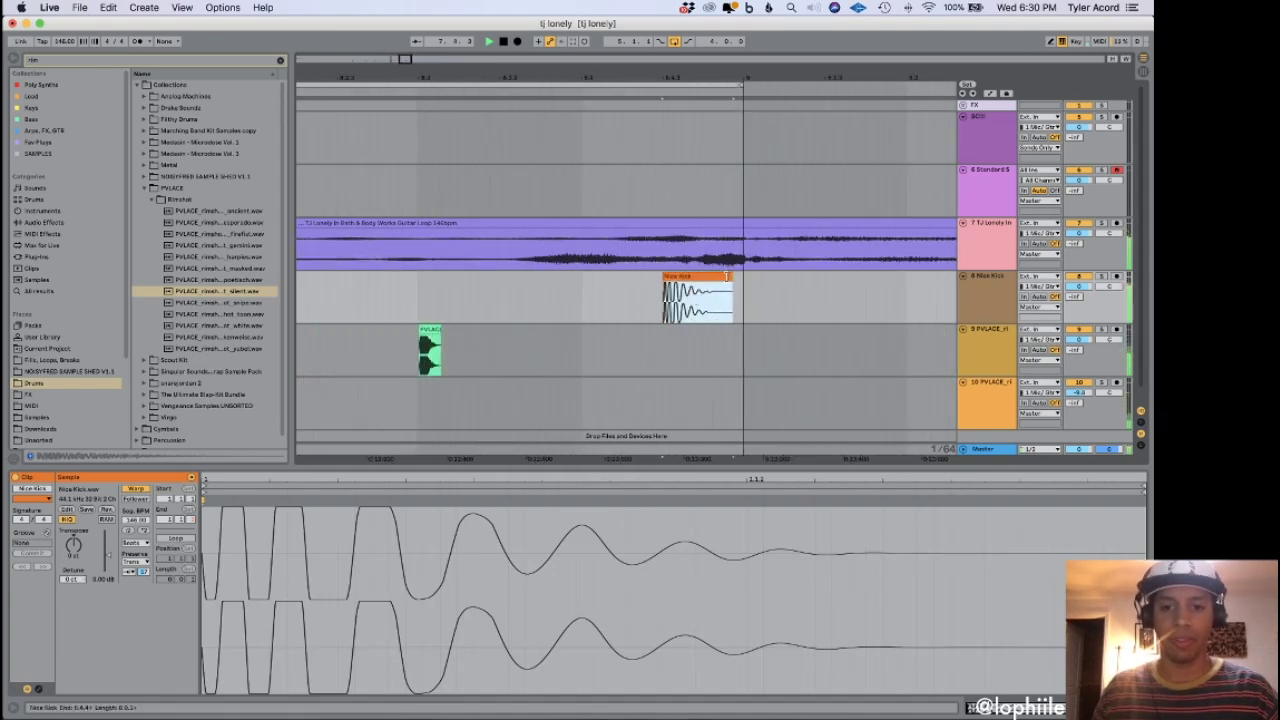
pyautogui.moveTo(731, 287); pyautogui.dragTo(722, 287)
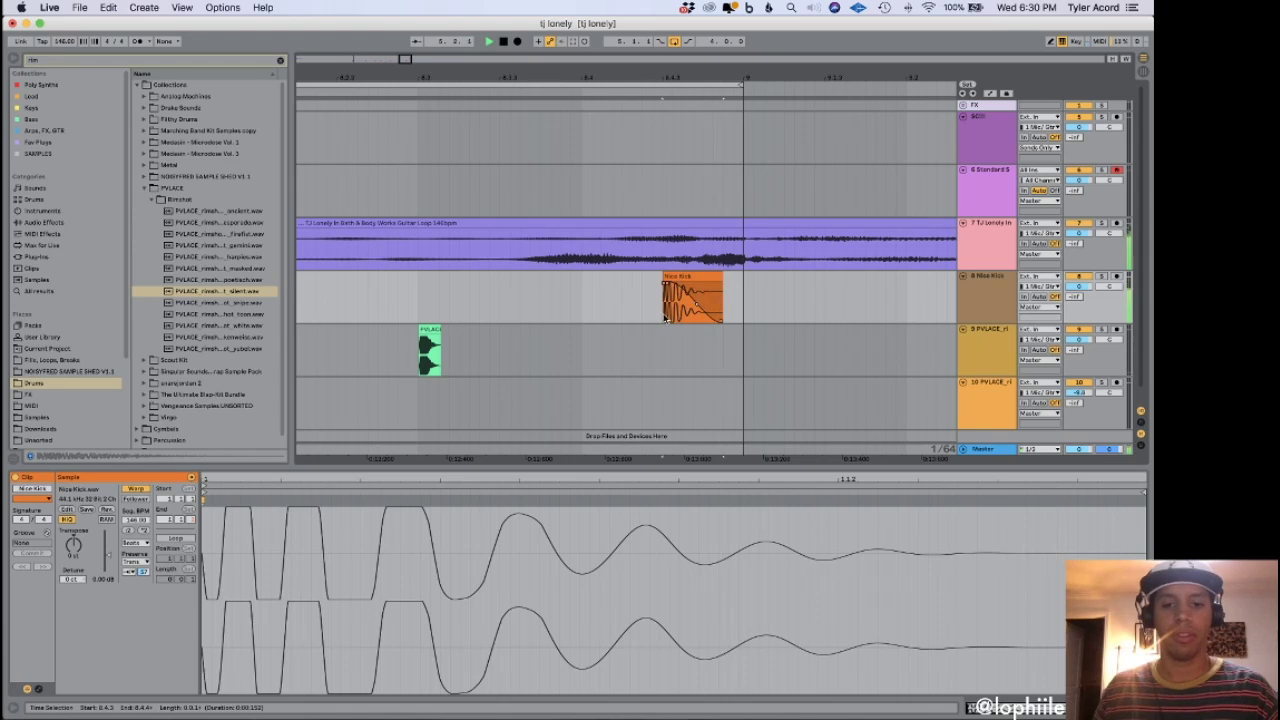
pyautogui.press('-')
pyautogui.press('-')
pyautogui.press('-')
pyautogui.press('-')
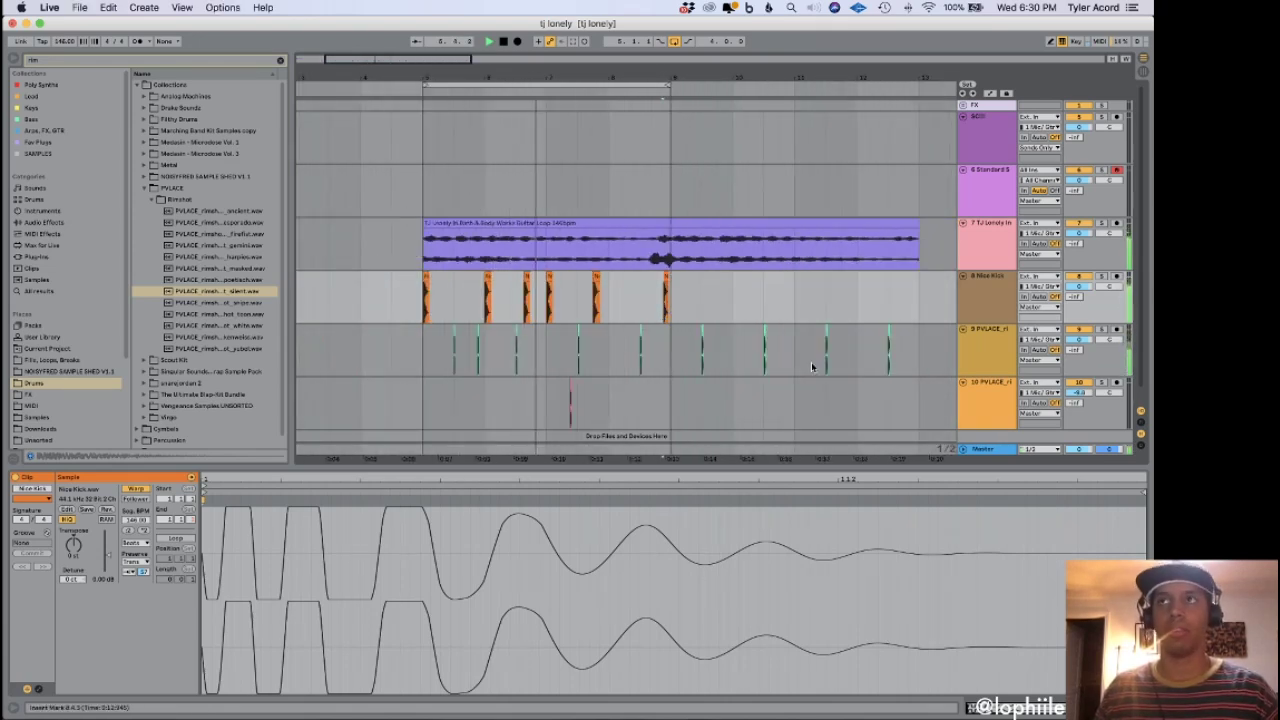
# Copy the layered rimshot hit at 7.2.3 on track 10 into bar 8, just before the loop's last kick, and play it back.
pyautogui.click(985, 404)
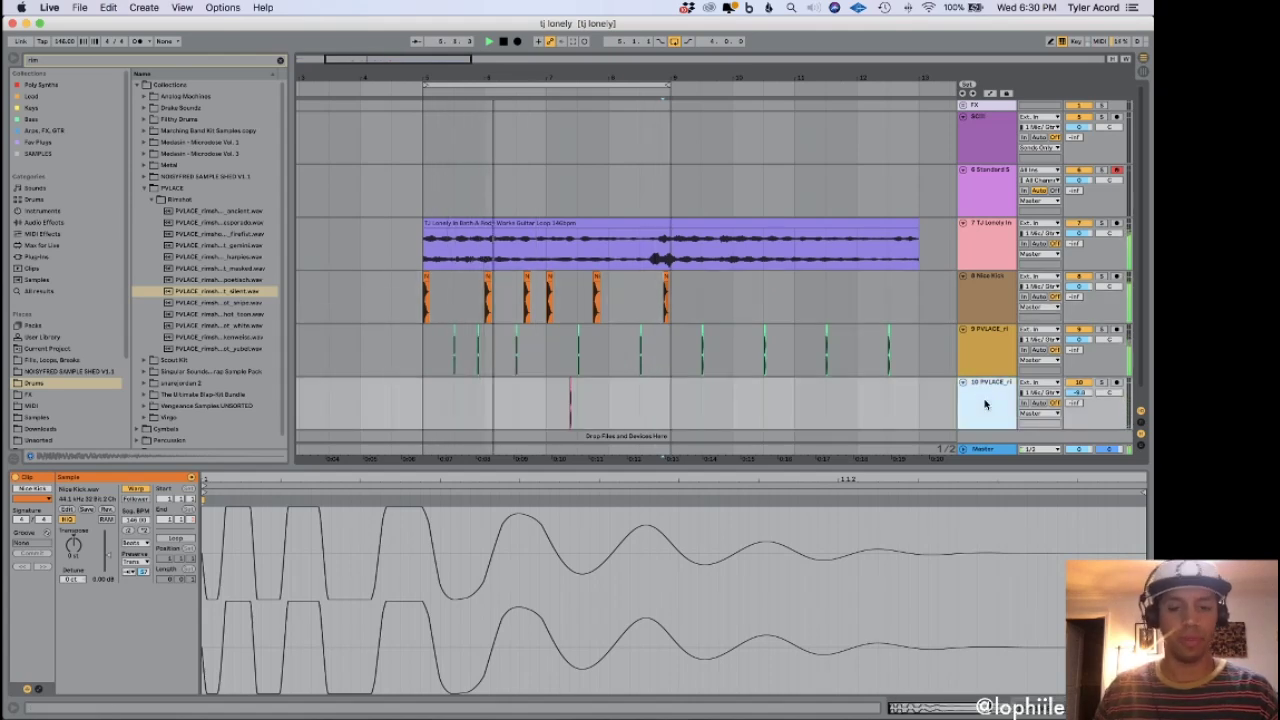
pyautogui.moveTo(660, 400); pyautogui.dragTo(412, 303)
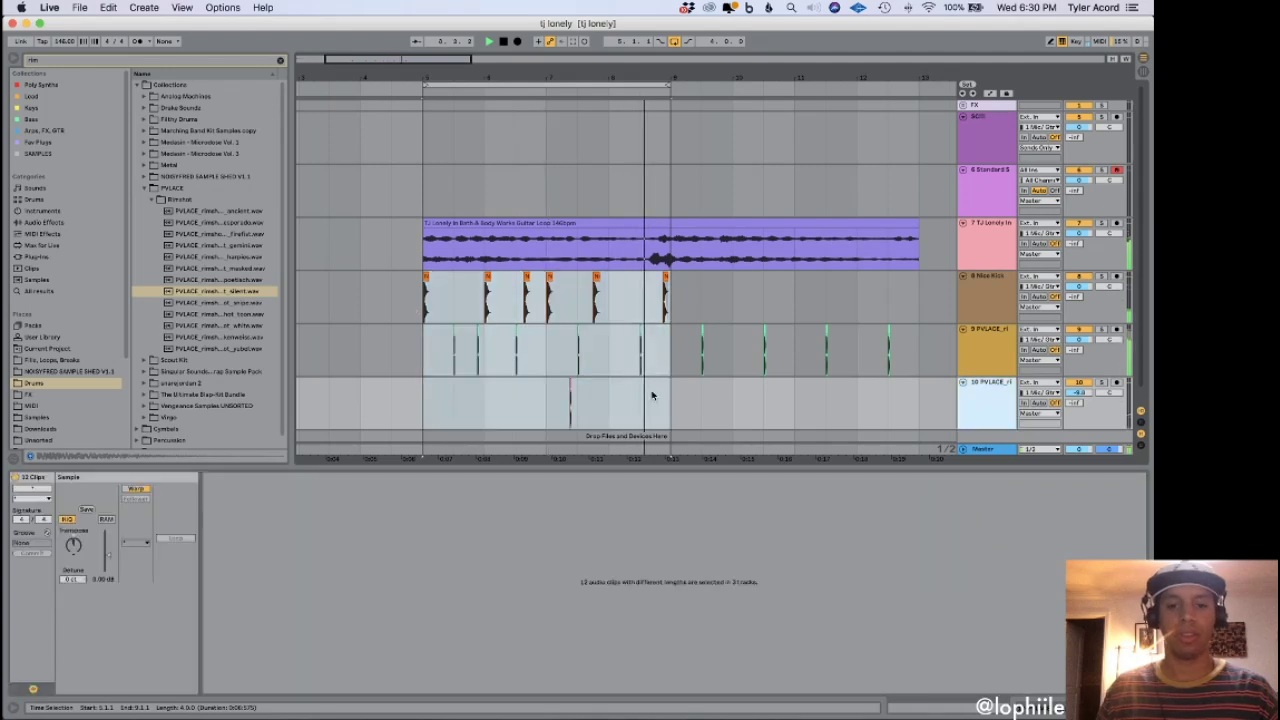
pyautogui.click(563, 403)
pyautogui.press('+')
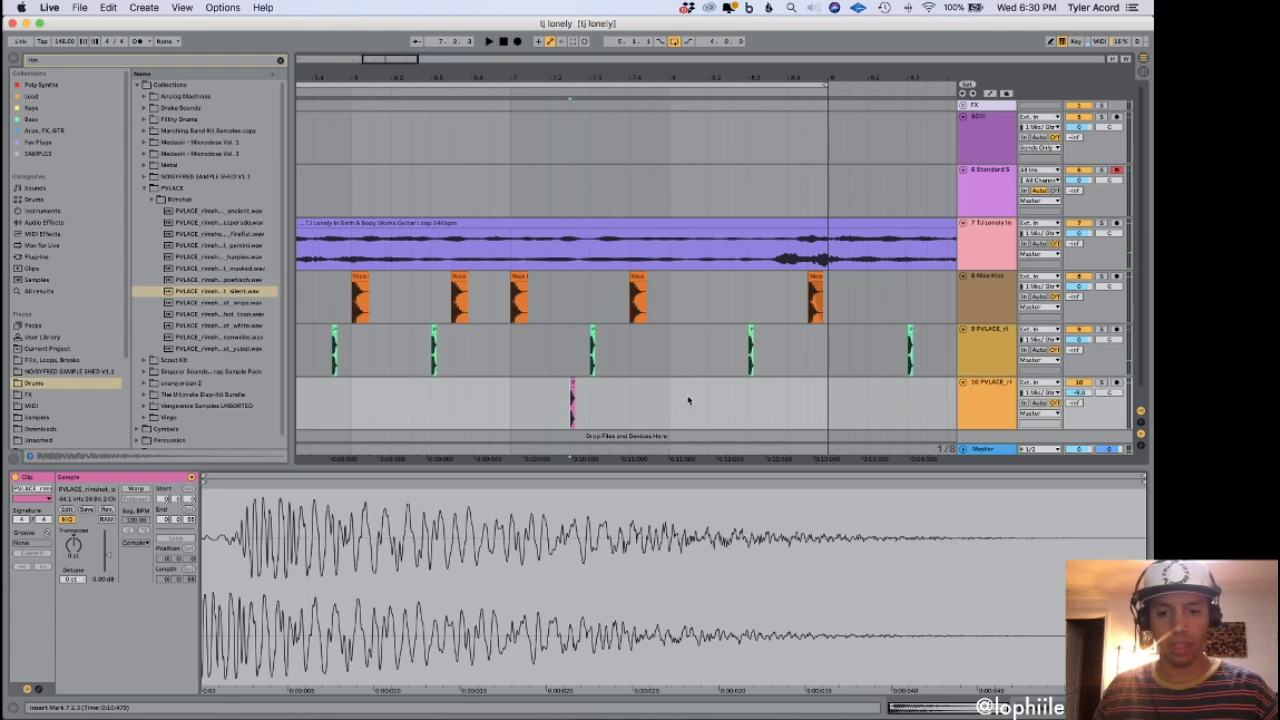
pyautogui.click(586, 403)
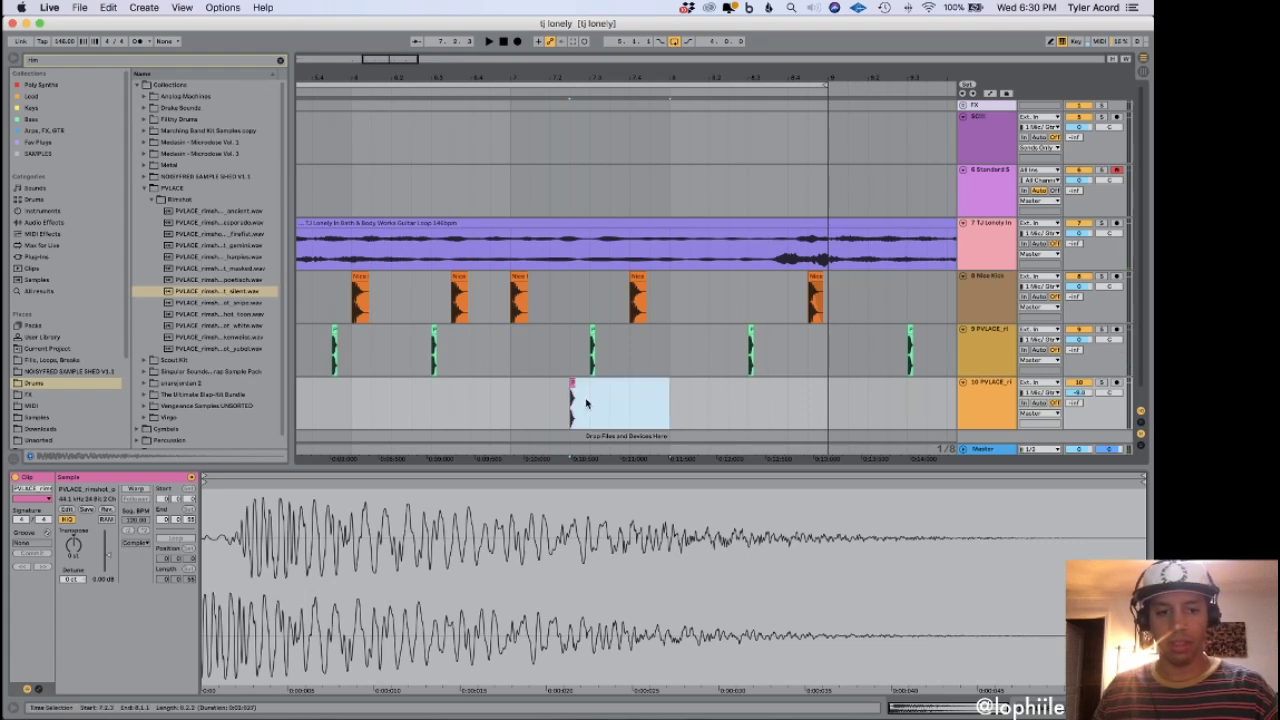
pyautogui.click(777, 400)
pyautogui.press('super+v')
pyautogui.click(742, 401)
pyautogui.press('space')
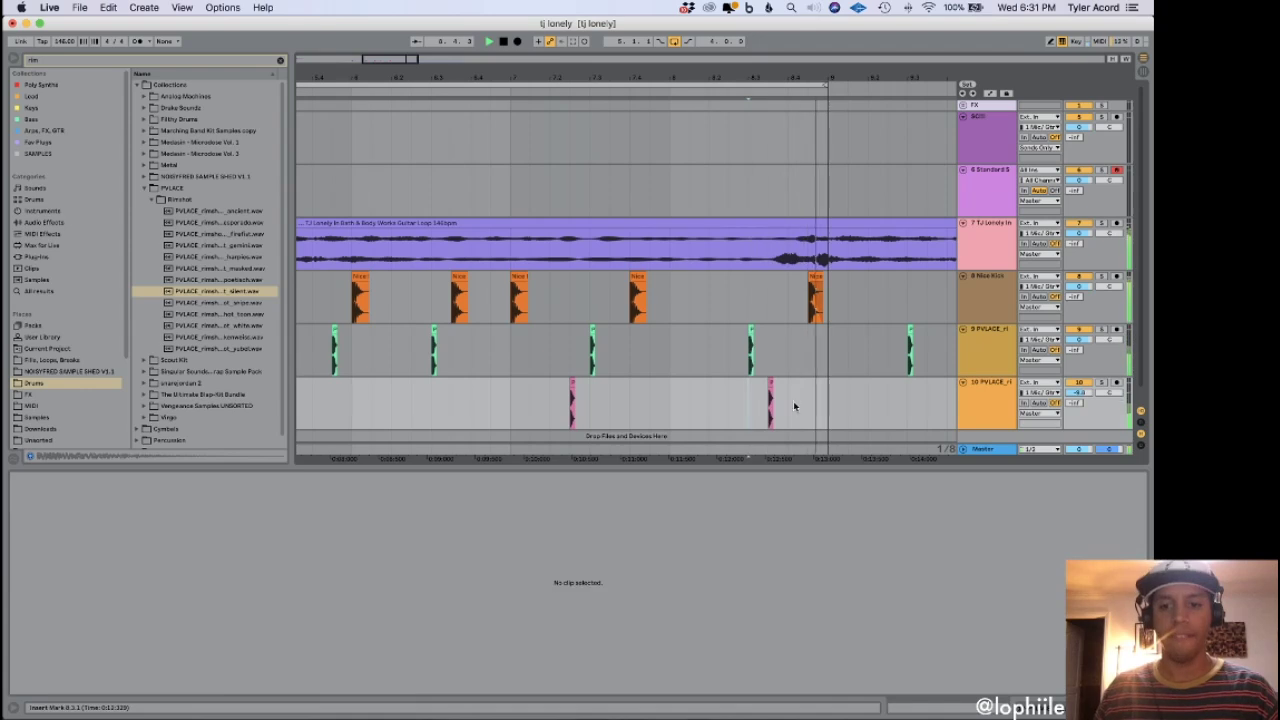
pyautogui.scroll(-3, 746, 384)
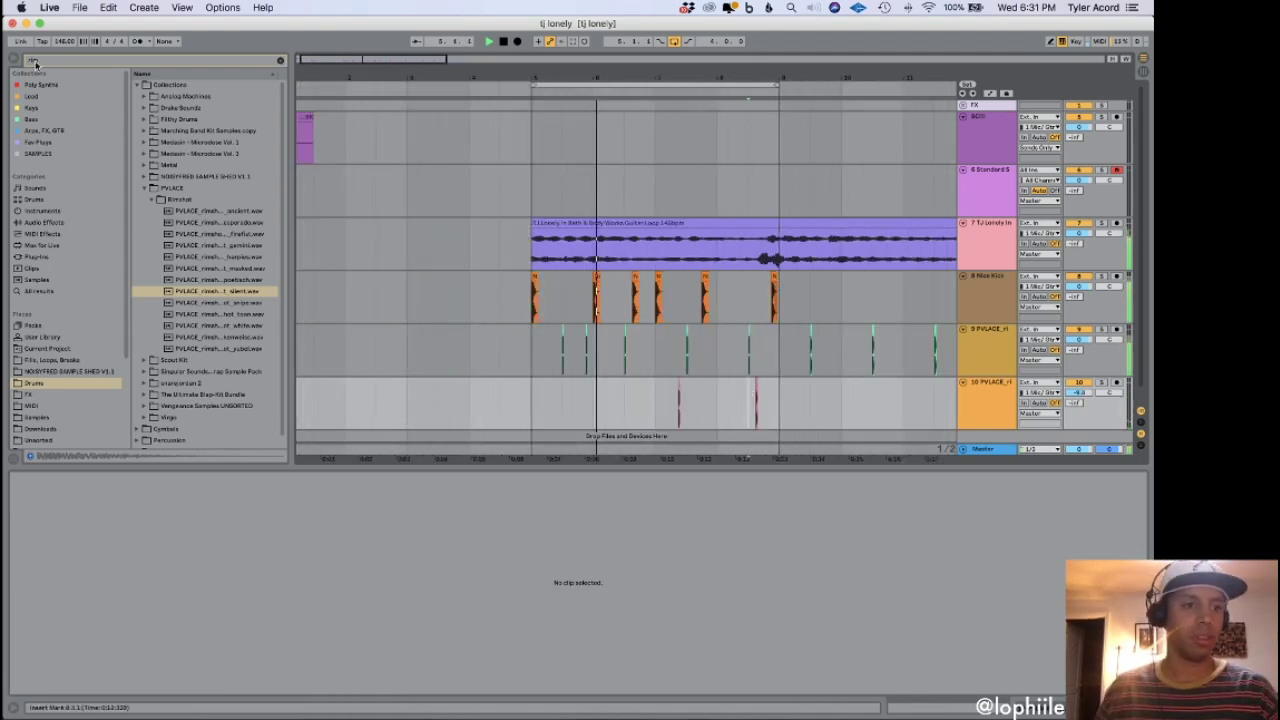
# Try a second EQ Eight on the track 9 rimshots, remove it, and raise the existing EQ Eight's low-cut frequency to about 72 Hz.
pyautogui.click(44, 222)
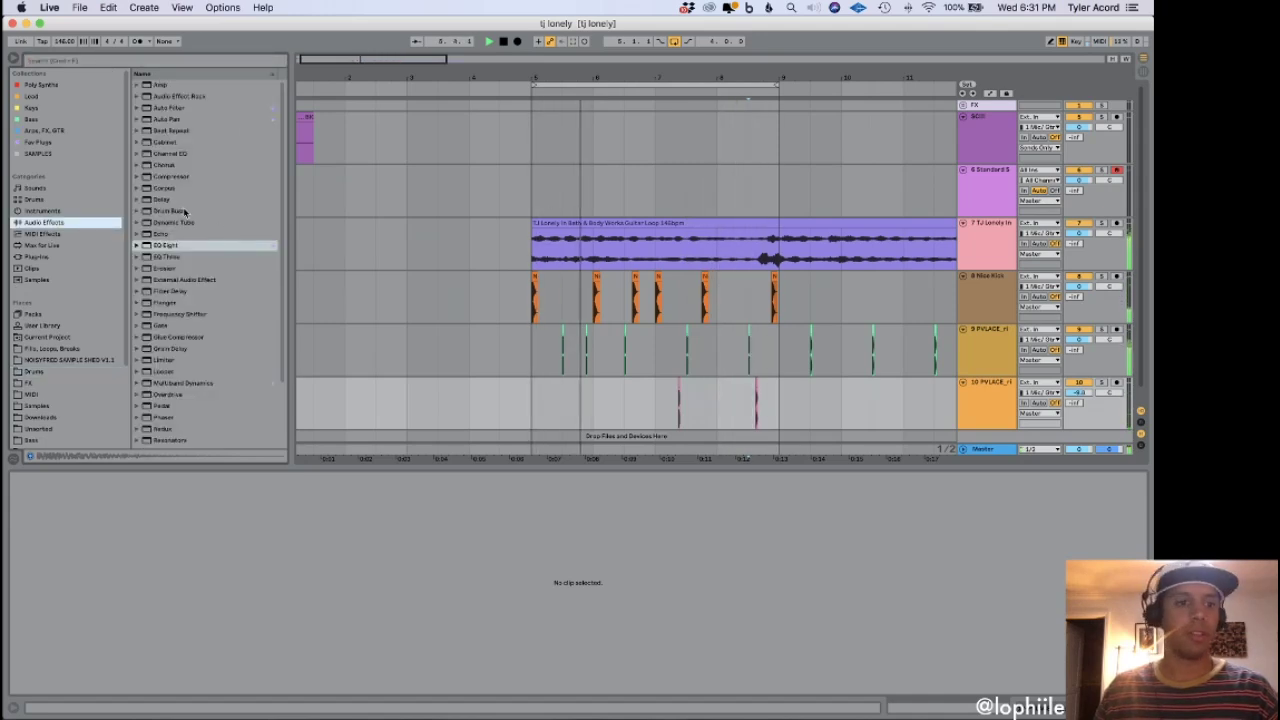
pyautogui.moveTo(172, 246); pyautogui.dragTo(600, 368)
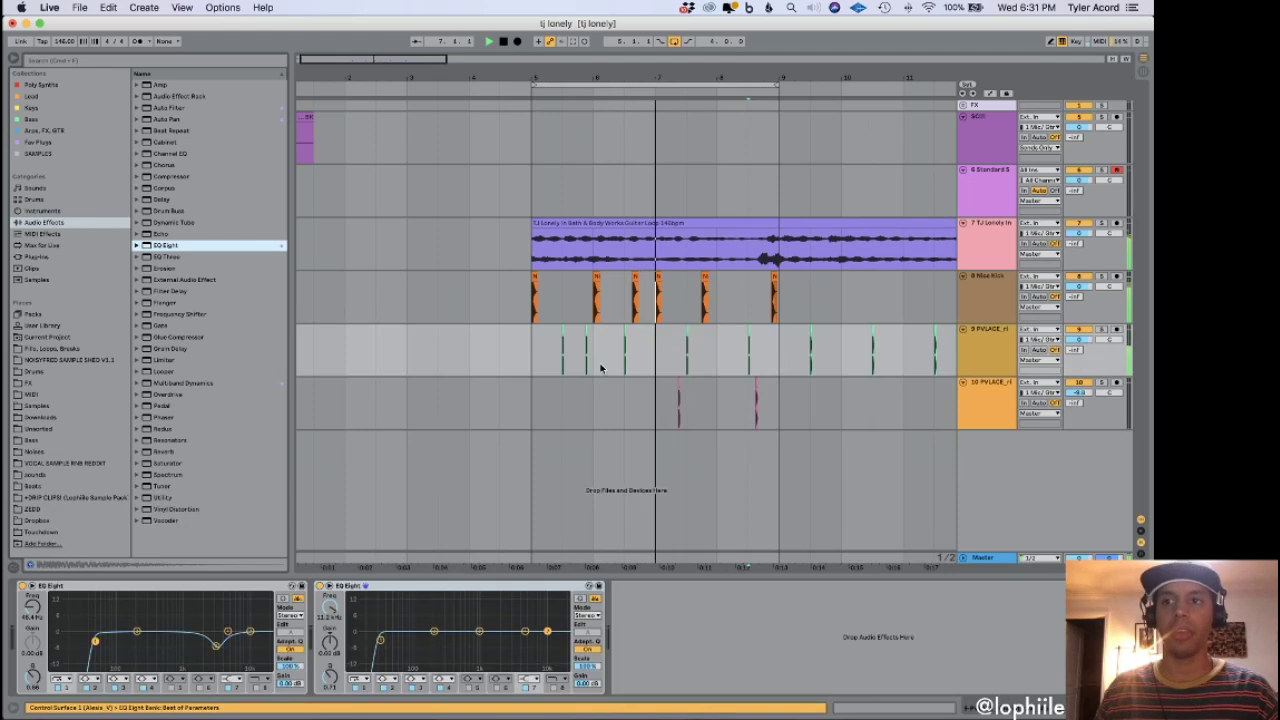
pyautogui.click(395, 585)
pyautogui.press('Delete')
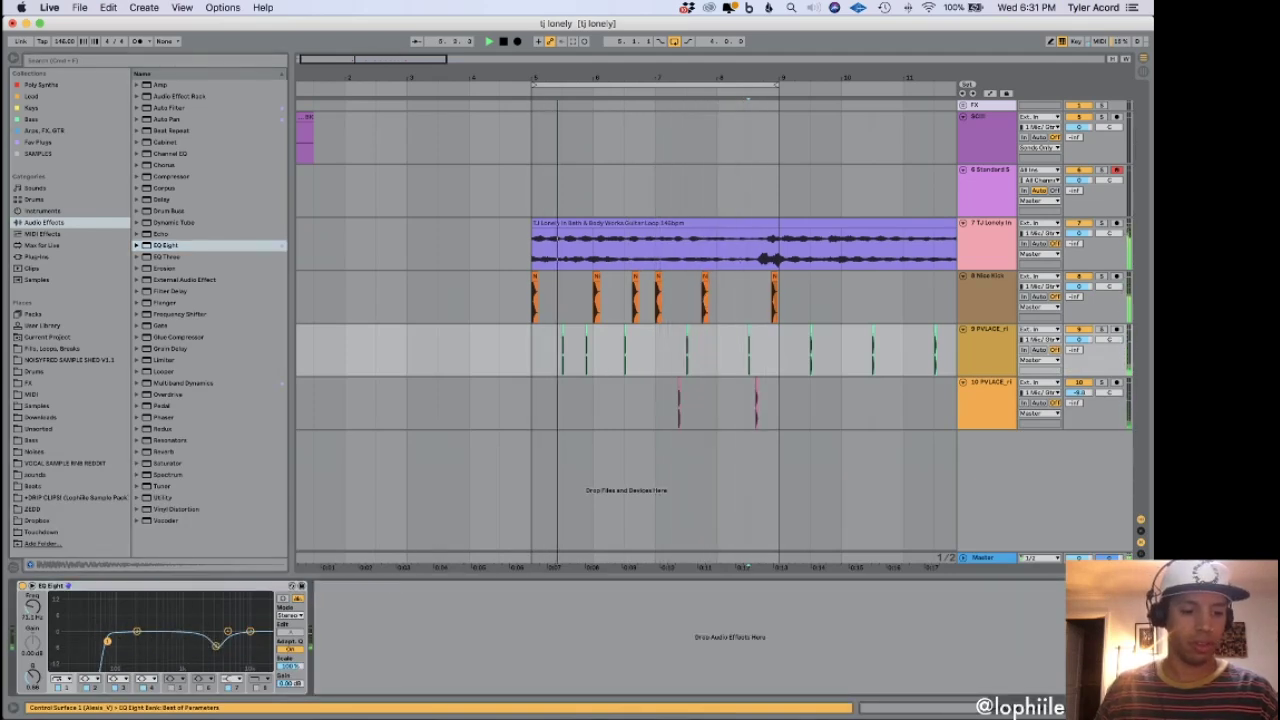
# Lower the clip gain of all track 9 rimshot clips within bars 5 to 9 to about -1.28 dB.
pyautogui.moveTo(531, 350); pyautogui.dragTo(790, 357)
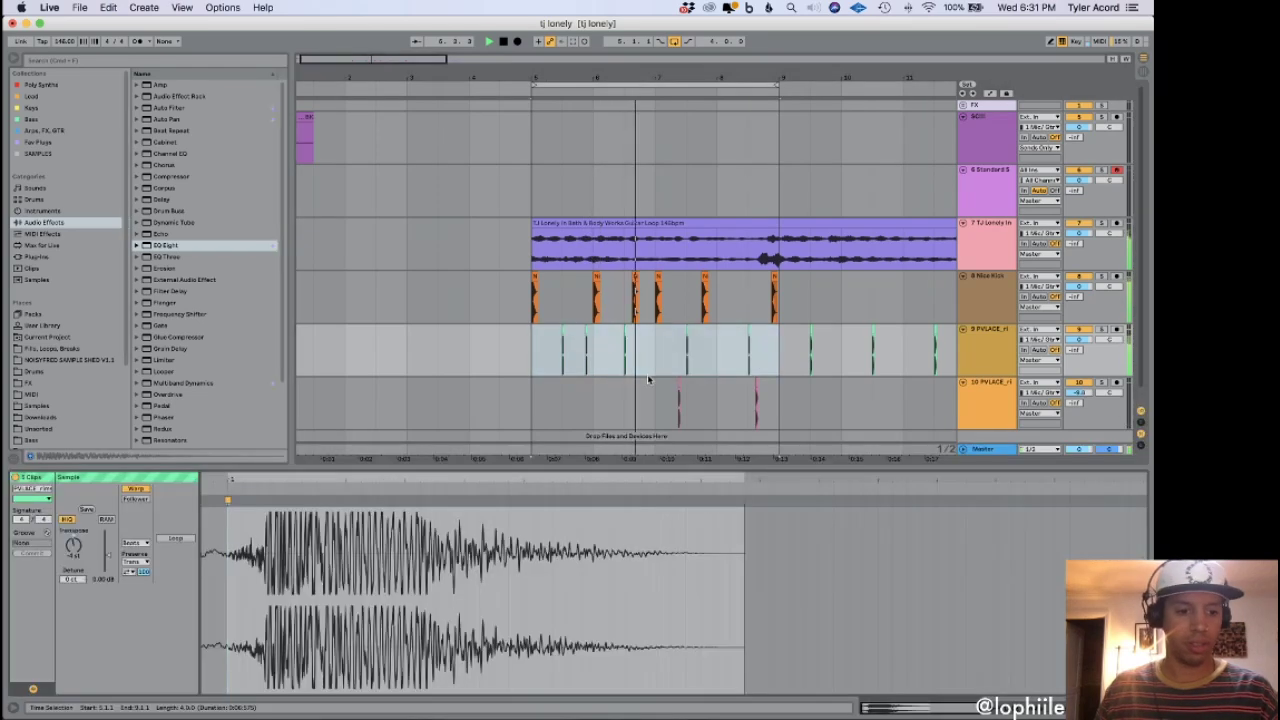
pyautogui.moveTo(107, 555); pyautogui.dragTo(107, 555)
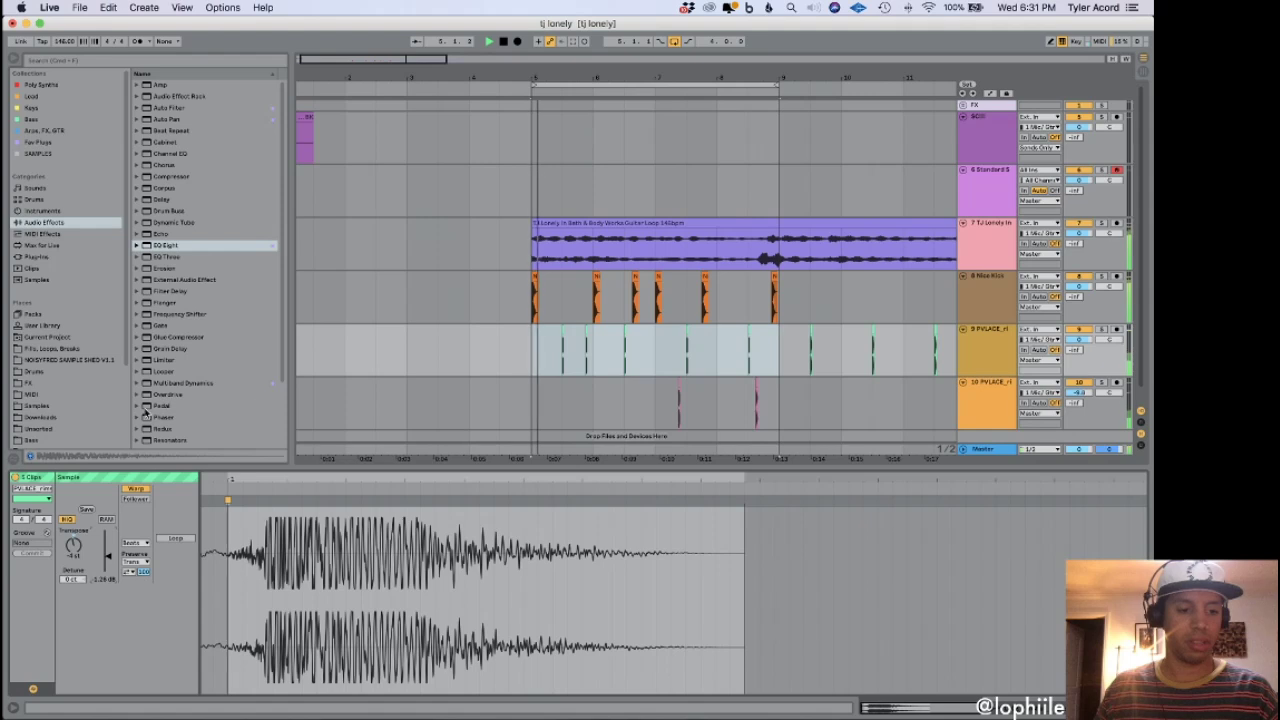
# Search the plug-ins for "trans" and load Transient Master on track 9, ahead of the EQ Eight.
pyautogui.doubleClick(986, 329)
pyautogui.click(117, 62)
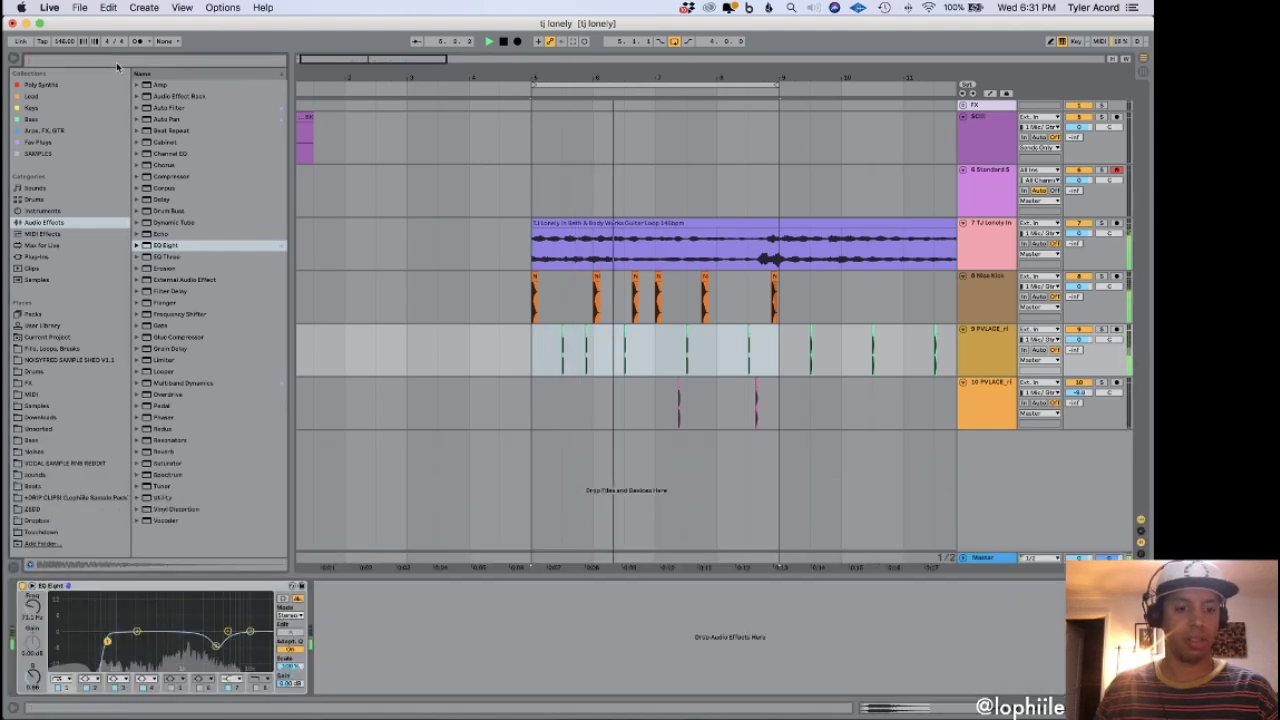
pyautogui.write('trans')
pyautogui.click(70, 254)
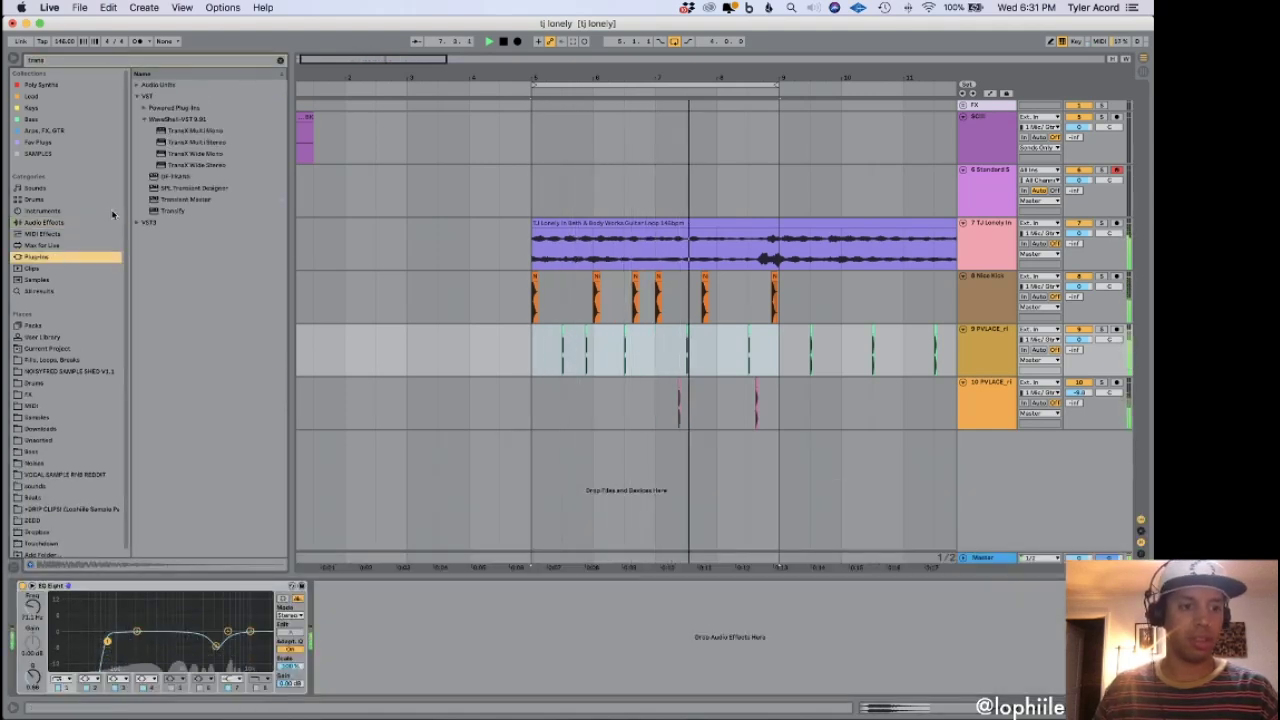
pyautogui.click(185, 199)
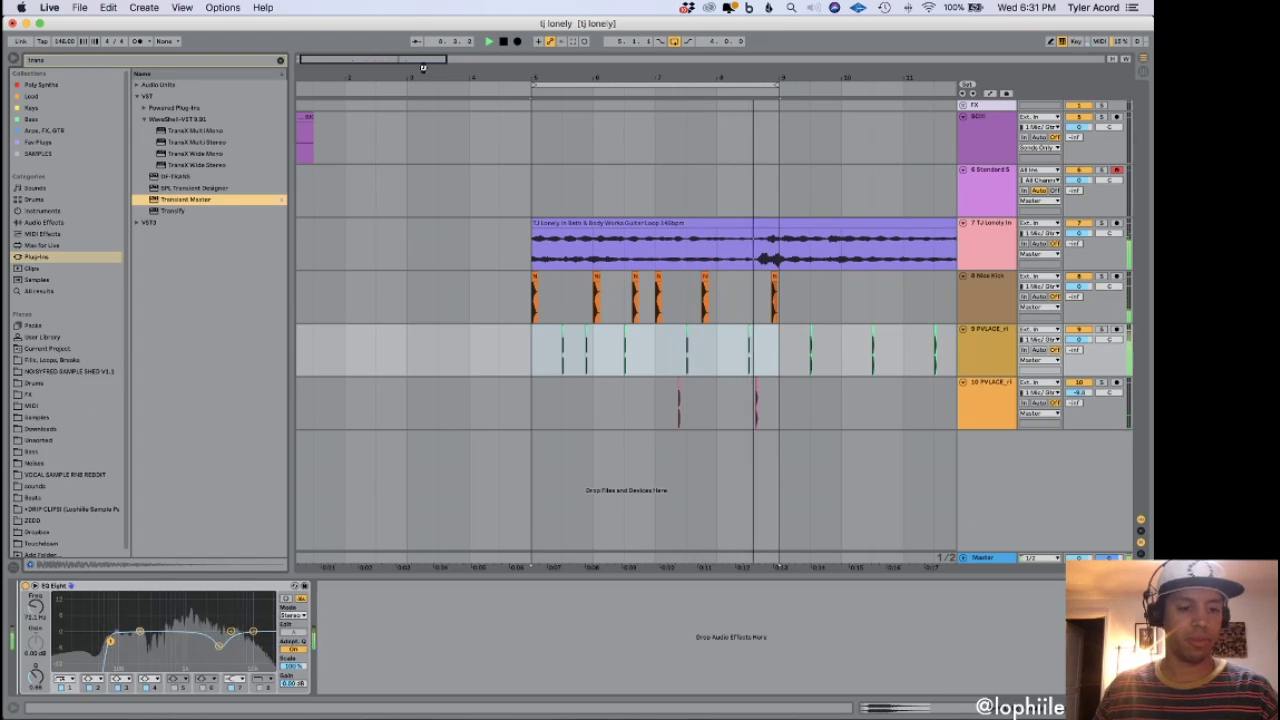
pyautogui.press('Return')
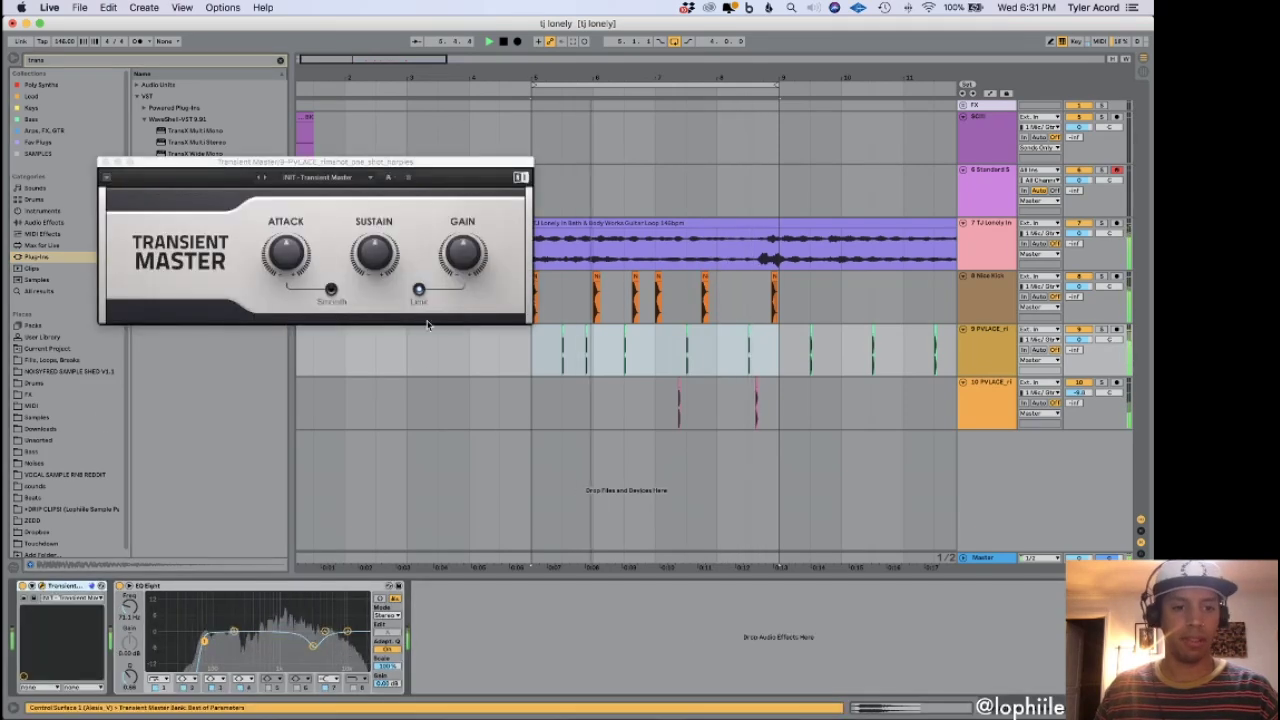
# Reduce the rimshot's Transient Master sustain to -64%, toggle its Limit option, and close the plug-in window.
pyautogui.moveTo(375, 250); pyautogui.dragTo(388, 263)
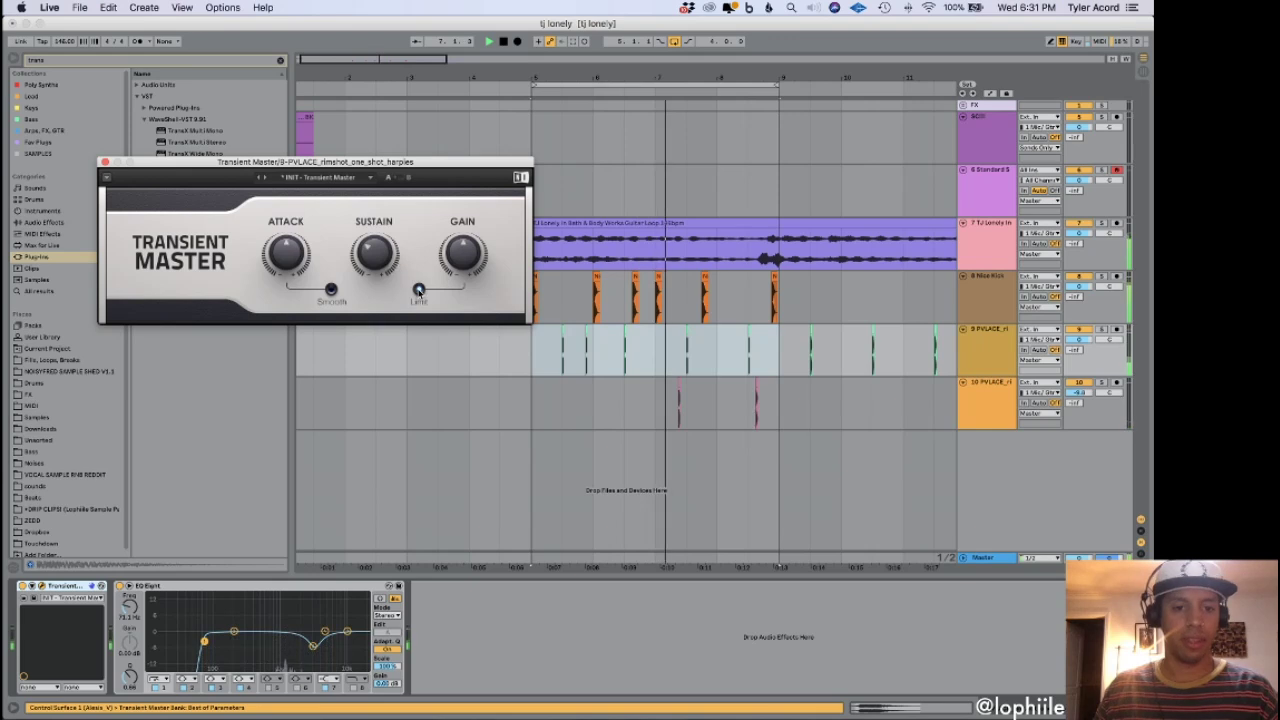
pyautogui.click(419, 289)
pyautogui.moveTo(368, 255)
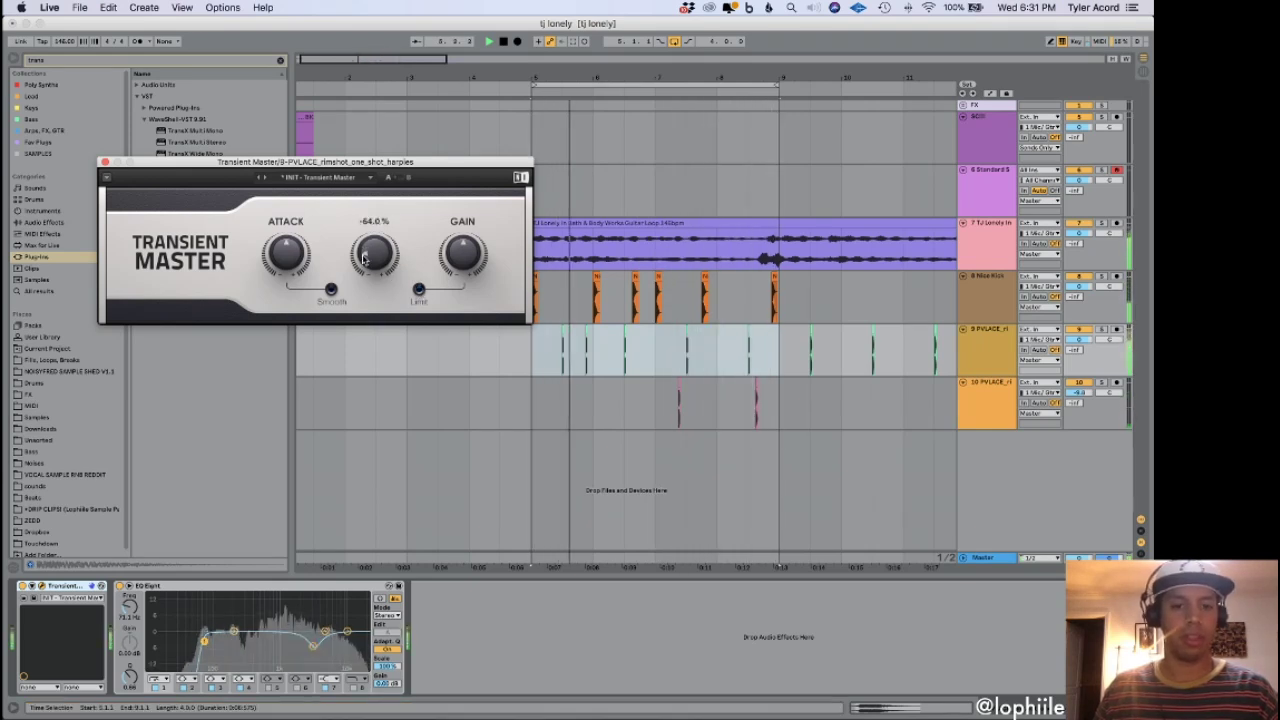
pyautogui.click(105, 162)
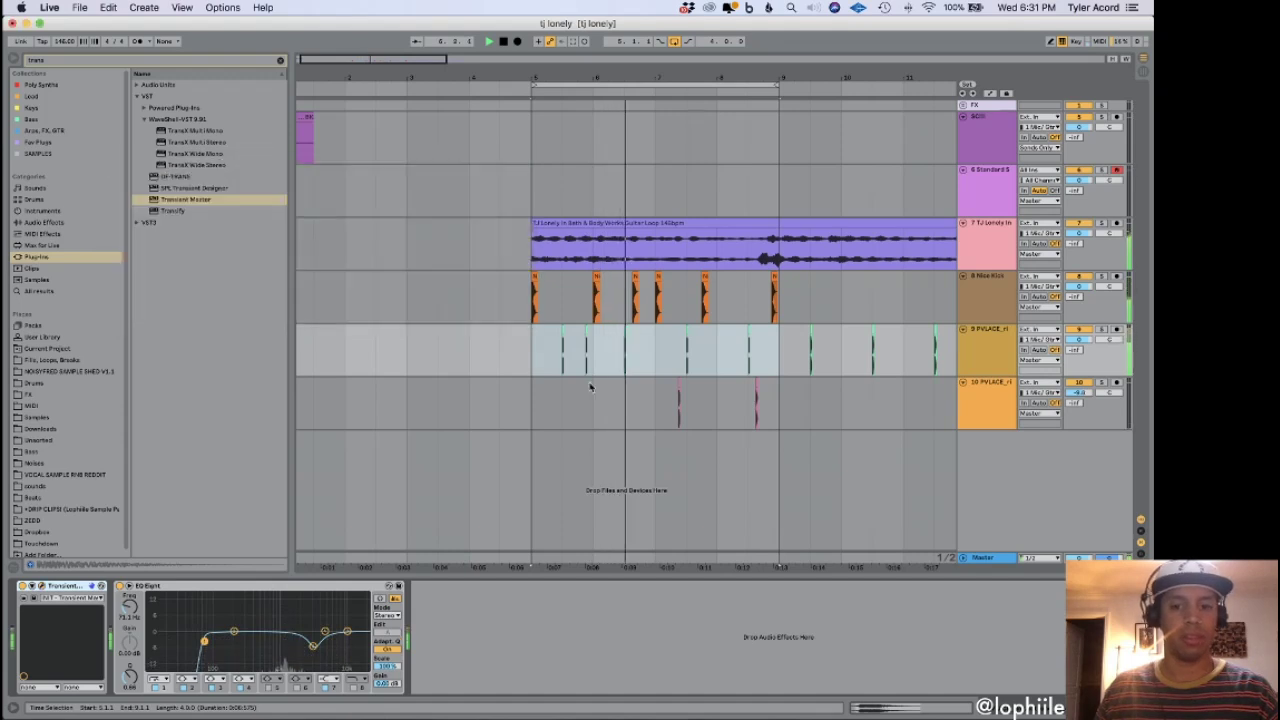
# Raise the gain of FabFilter Pro-L on the Master track and load its "Hip Hop - Made for Beats Xtra Wide MdH" preset.
pyautogui.click(985, 557)
pyautogui.click(92, 585)
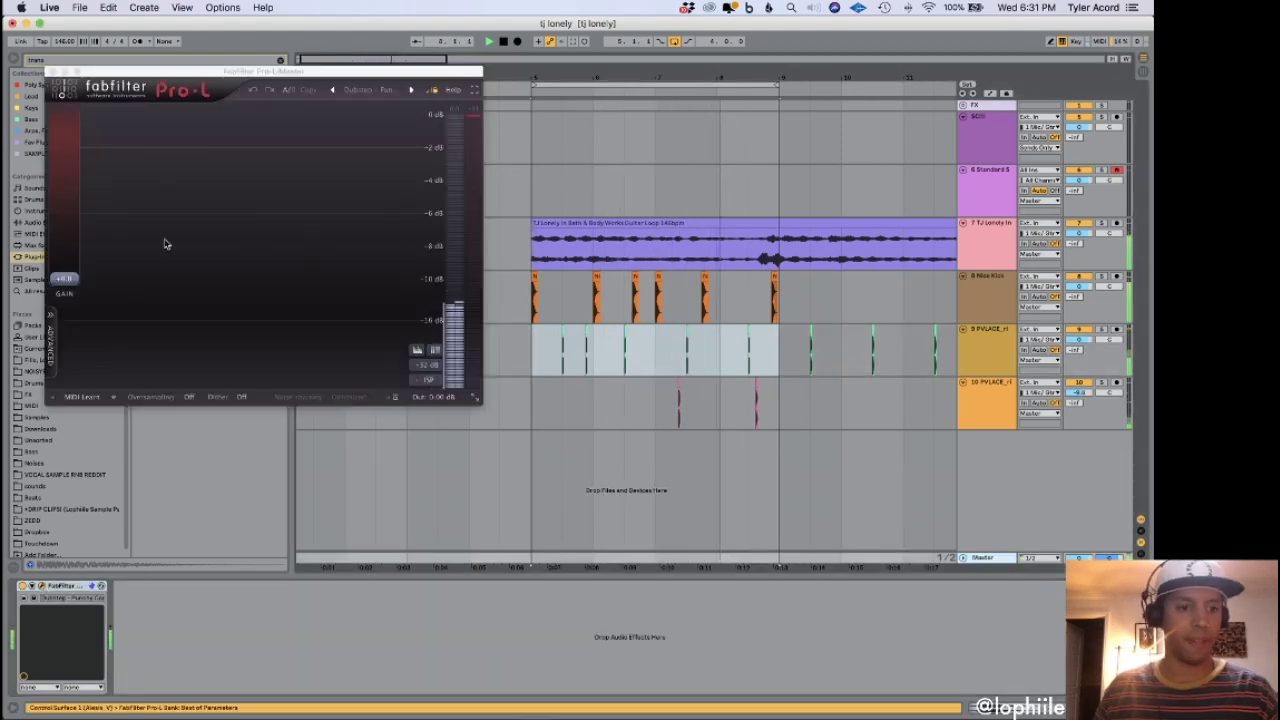
pyautogui.moveTo(77, 290); pyautogui.dragTo(77, 271)
pyautogui.click(370, 89)
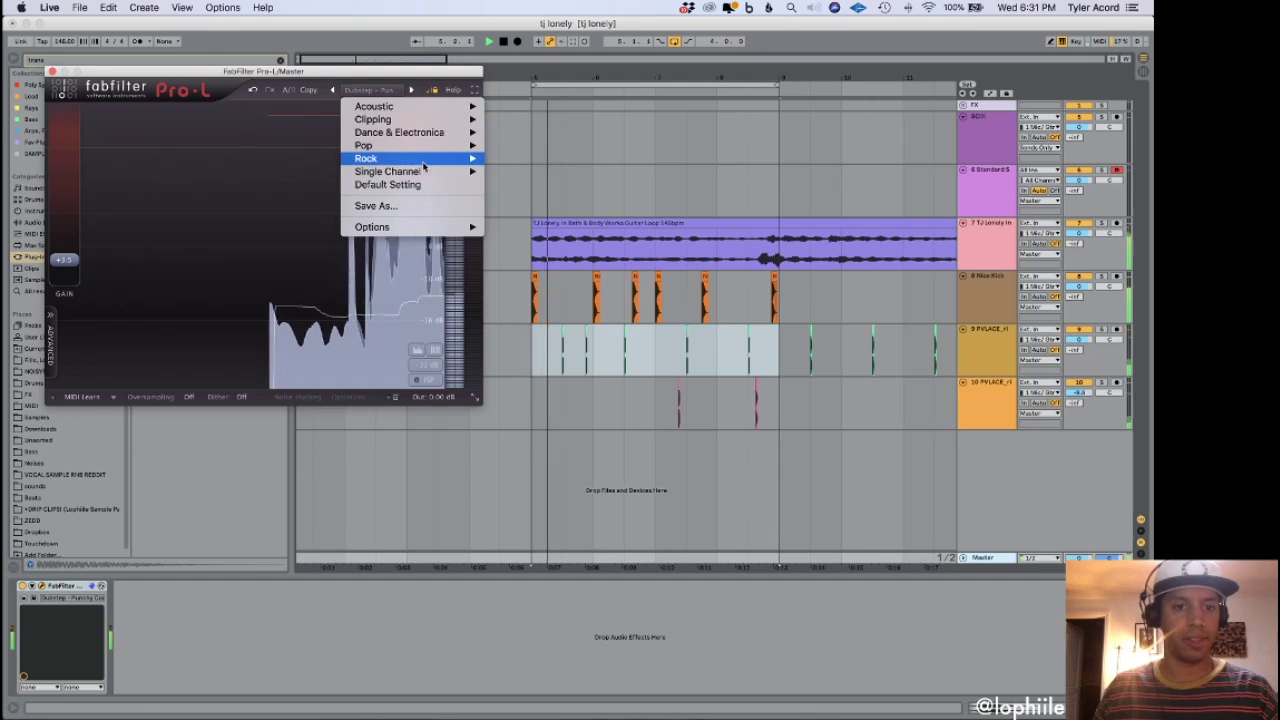
pyautogui.moveTo(440, 132)
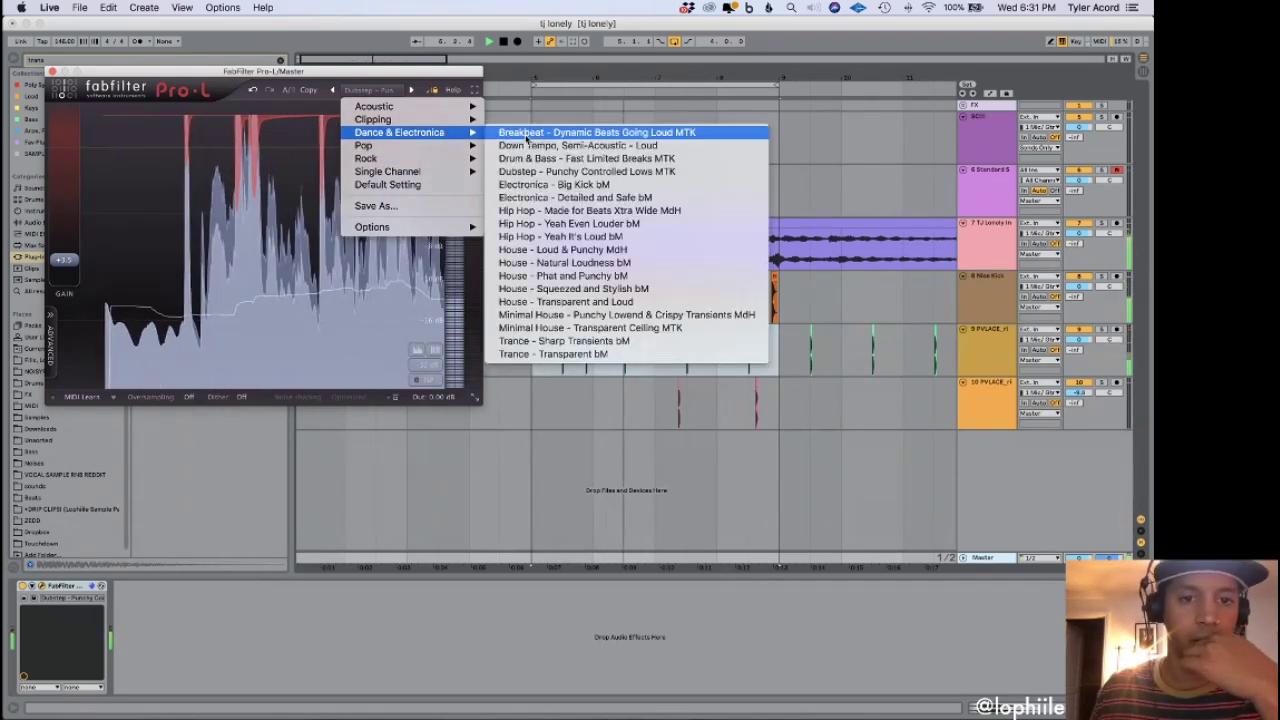
pyautogui.click(595, 210)
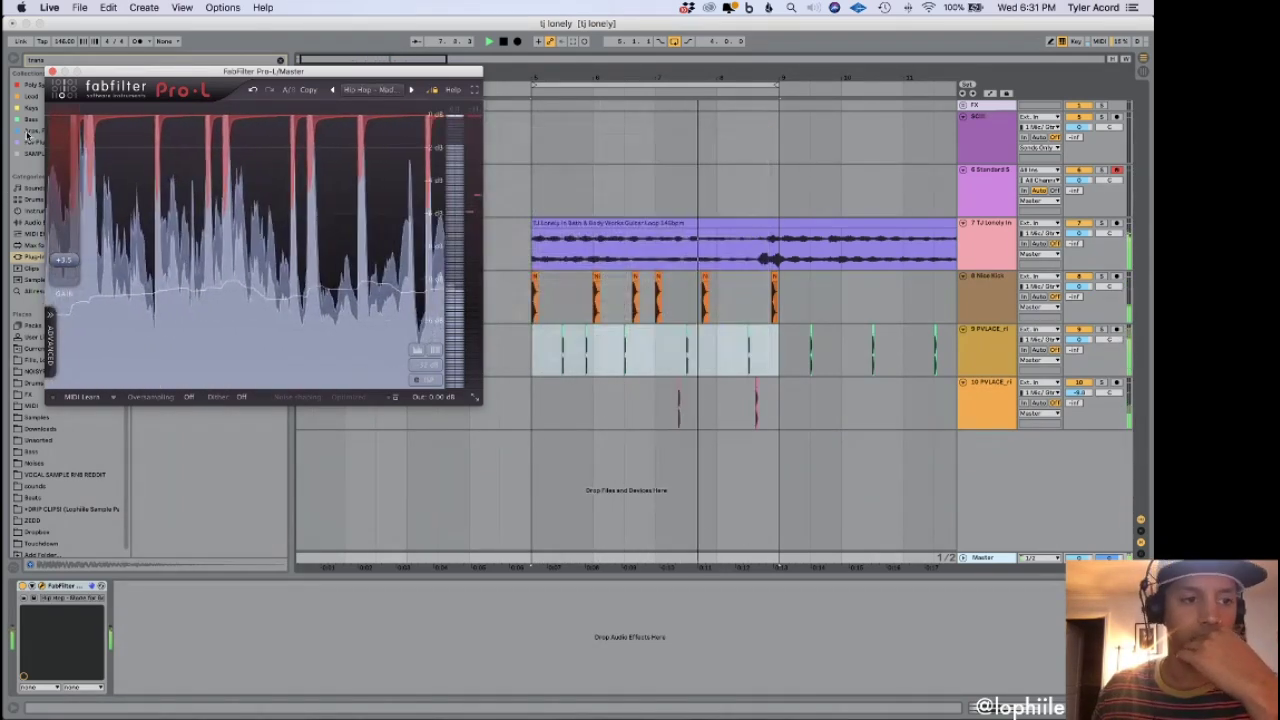
pyautogui.click(52, 72)
# Duplicate the four bars of kick and rimshot clips to start at bar 9, and play the loop extended to eight bars.
pyautogui.click(777, 360)
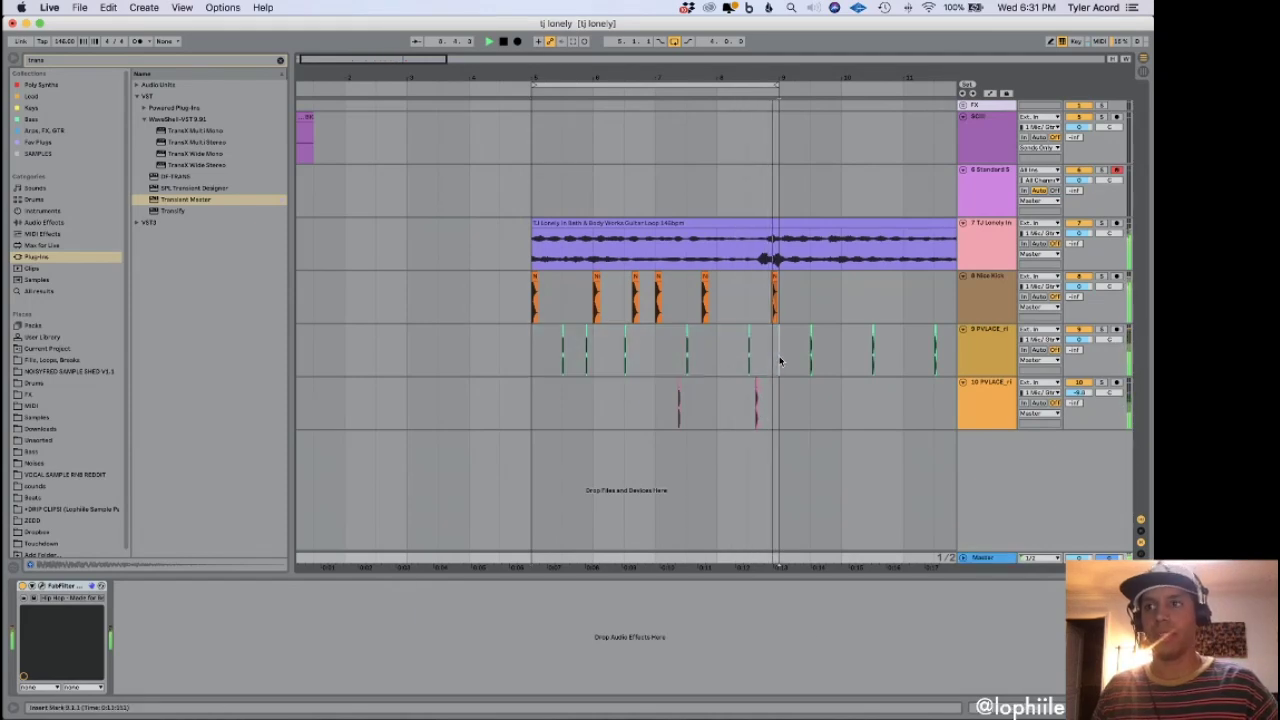
pyautogui.moveTo(791, 409); pyautogui.dragTo(517, 314)
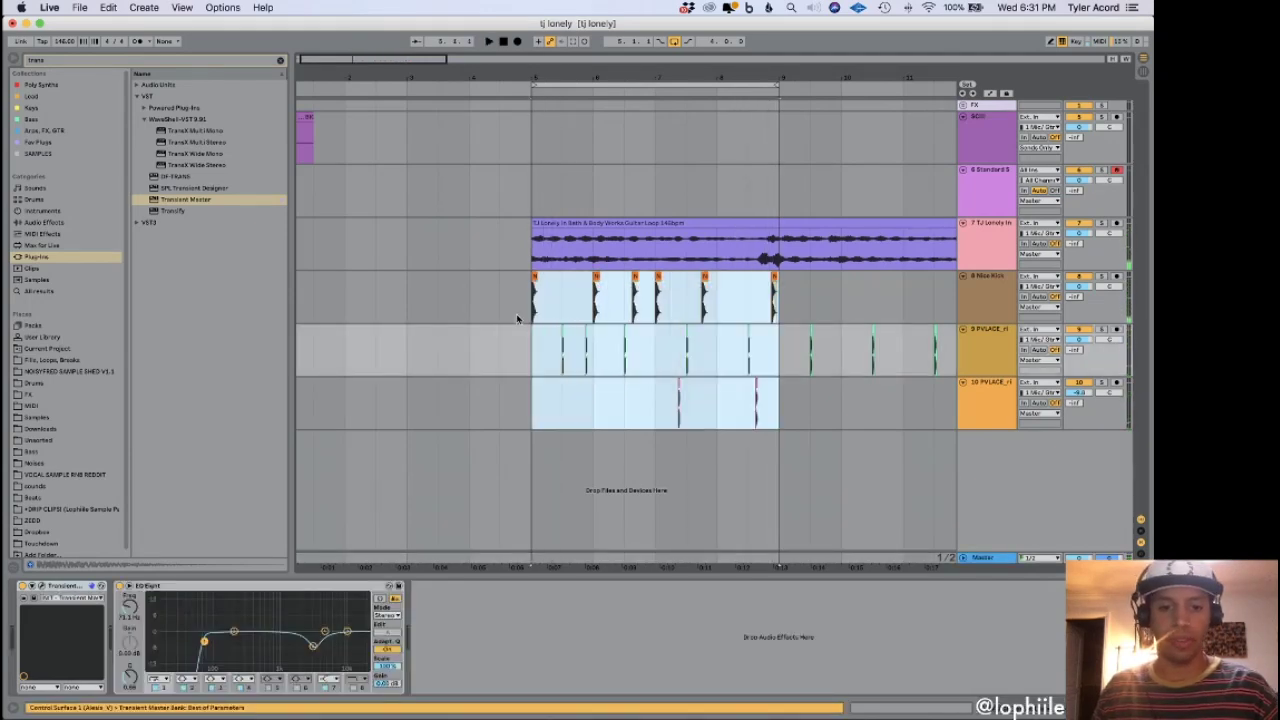
pyautogui.hotkey('ctrl', 'd')
pyautogui.keyDown('shift'); pyautogui.click(330, 310); pyautogui.keyUp('shift')
pyautogui.press('space')
# Add a Pitch MIDI effect before the Standard Suitcase instrument on track 6 and transpose it down a few semitones.
pyautogui.click(667, 182)
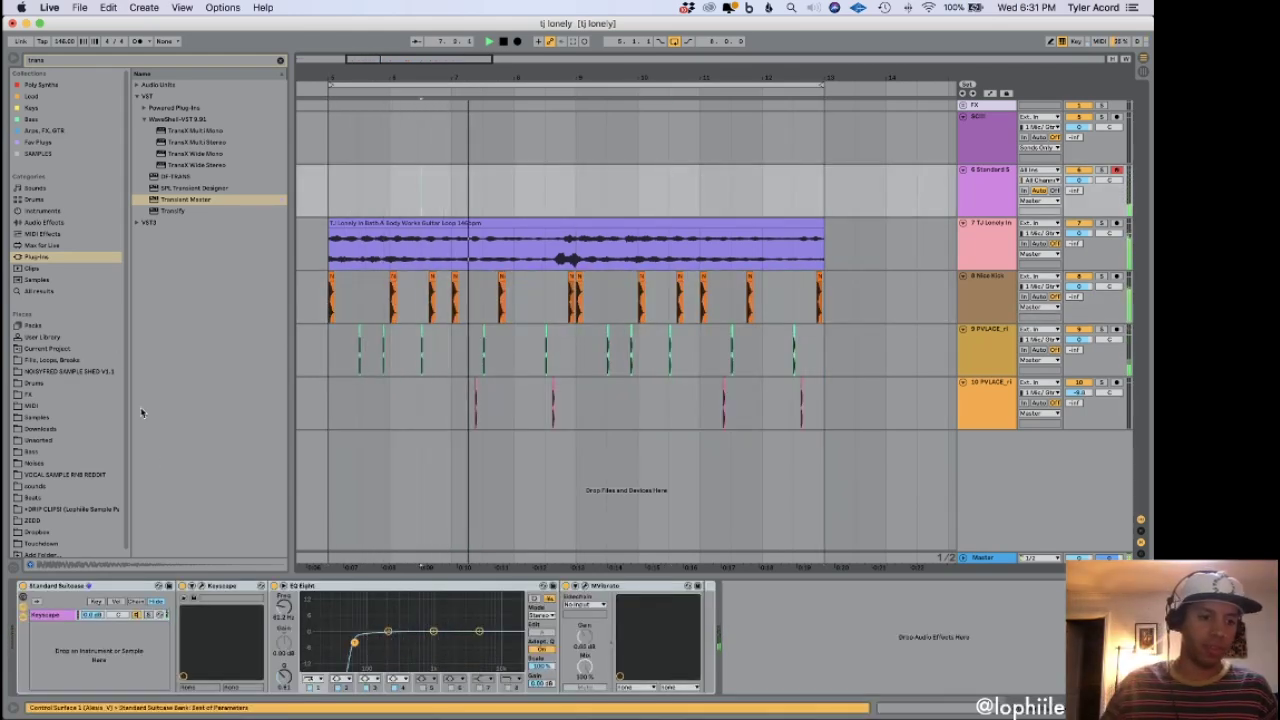
pyautogui.click(280, 60)
pyautogui.click(42, 233)
pyautogui.moveTo(161, 133); pyautogui.dragTo(40, 630)
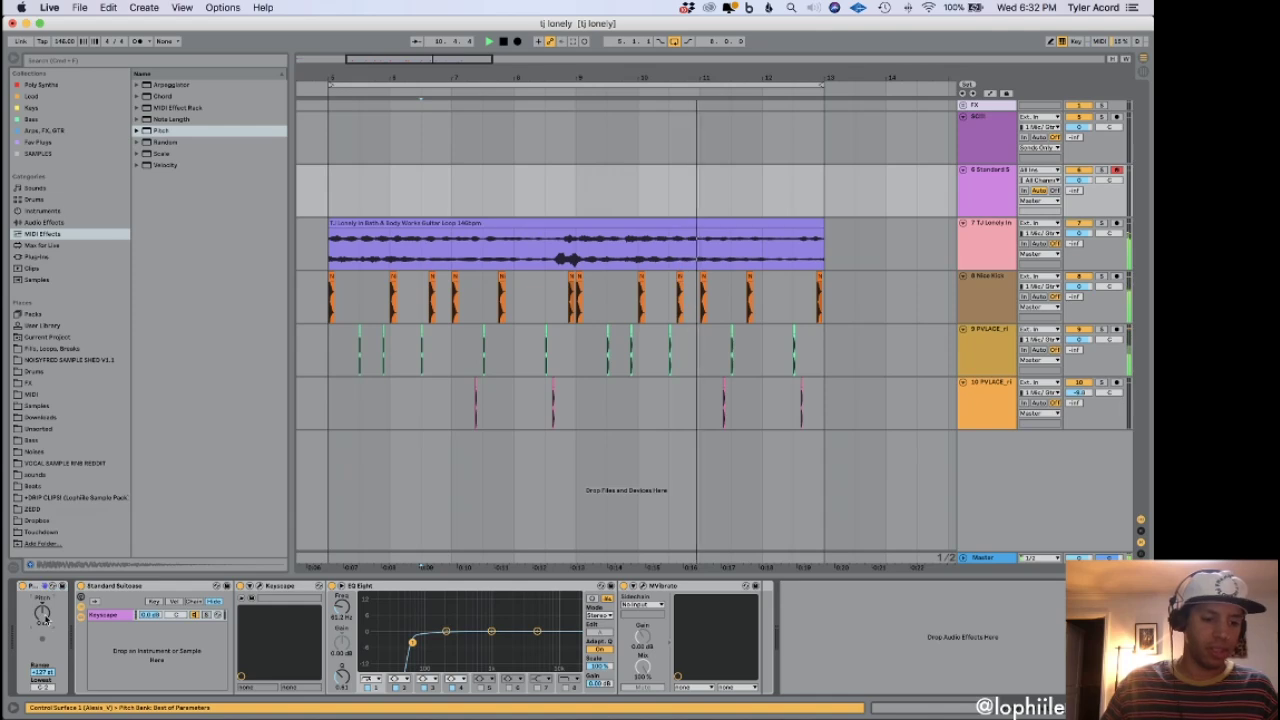
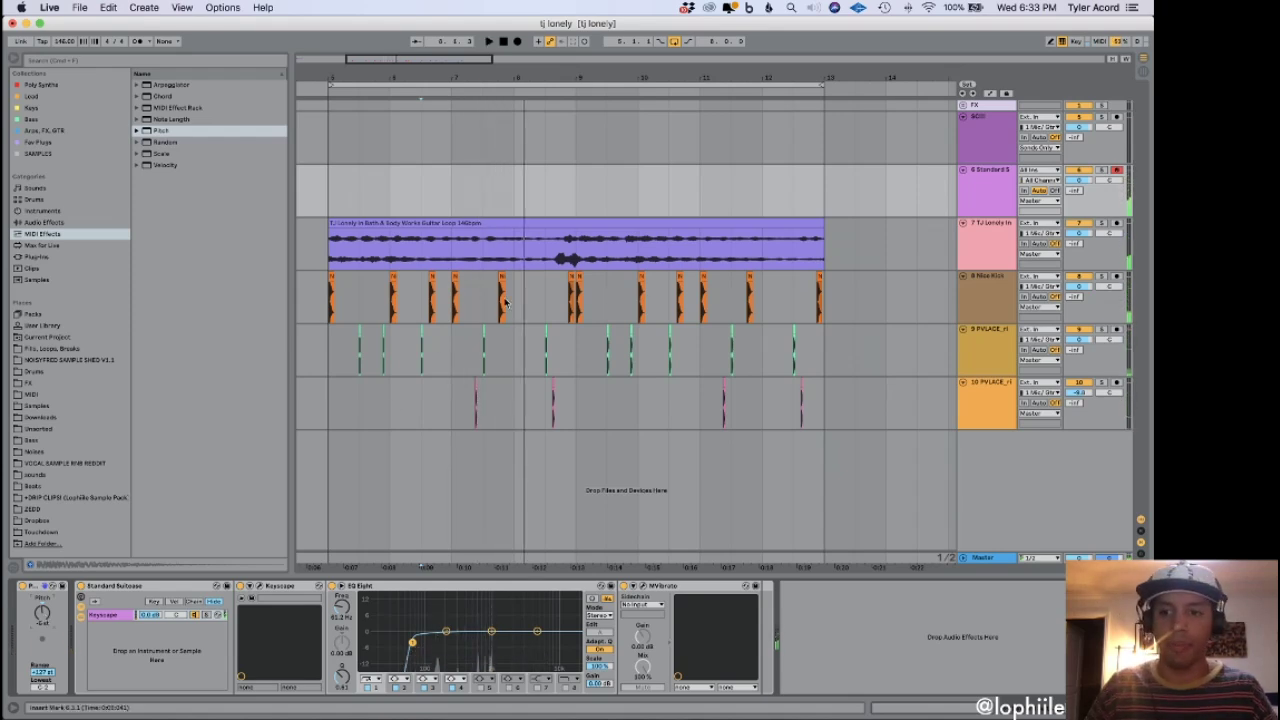
# Insert a new MIDI track with a Pitch effect directly below the Standard Suitcase track.
pyautogui.click(978, 188)
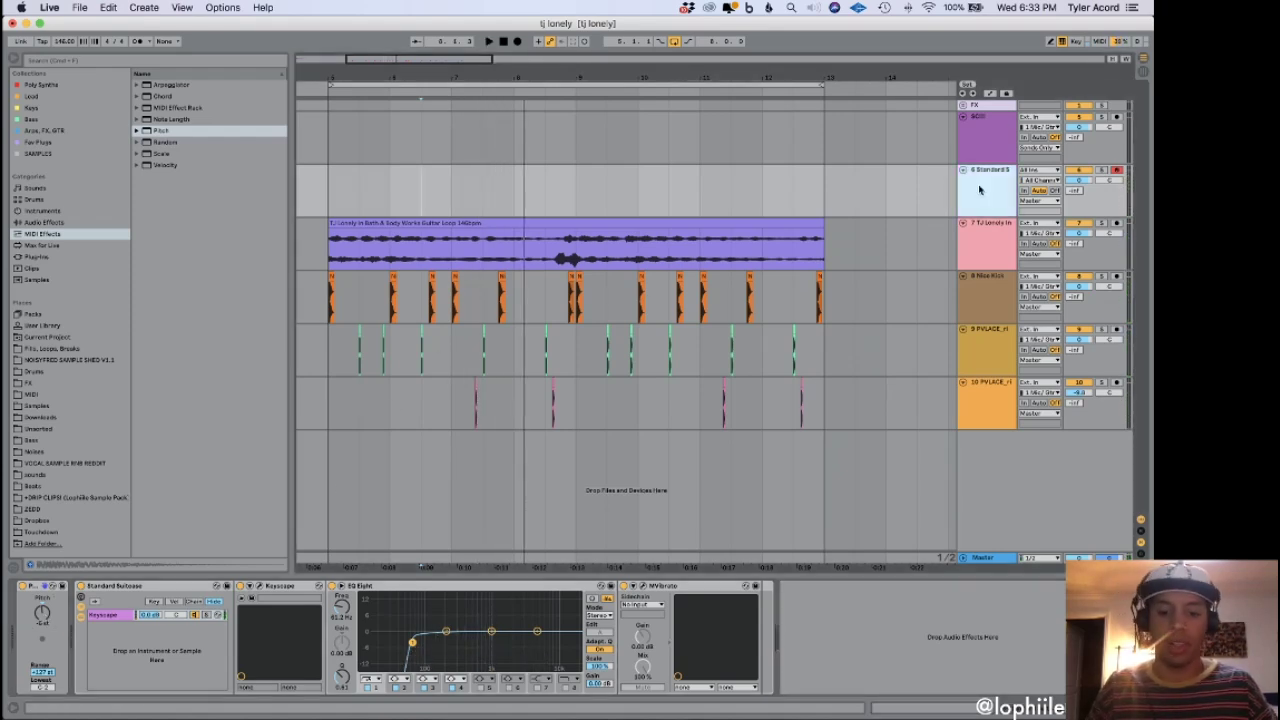
pyautogui.press('super+shift+t')
# Find "Thump As Fuck Bass" in the Bass collection, load it on the new MIDI track, and lower that track's Pitch effect.
pyautogui.click(89, 61)
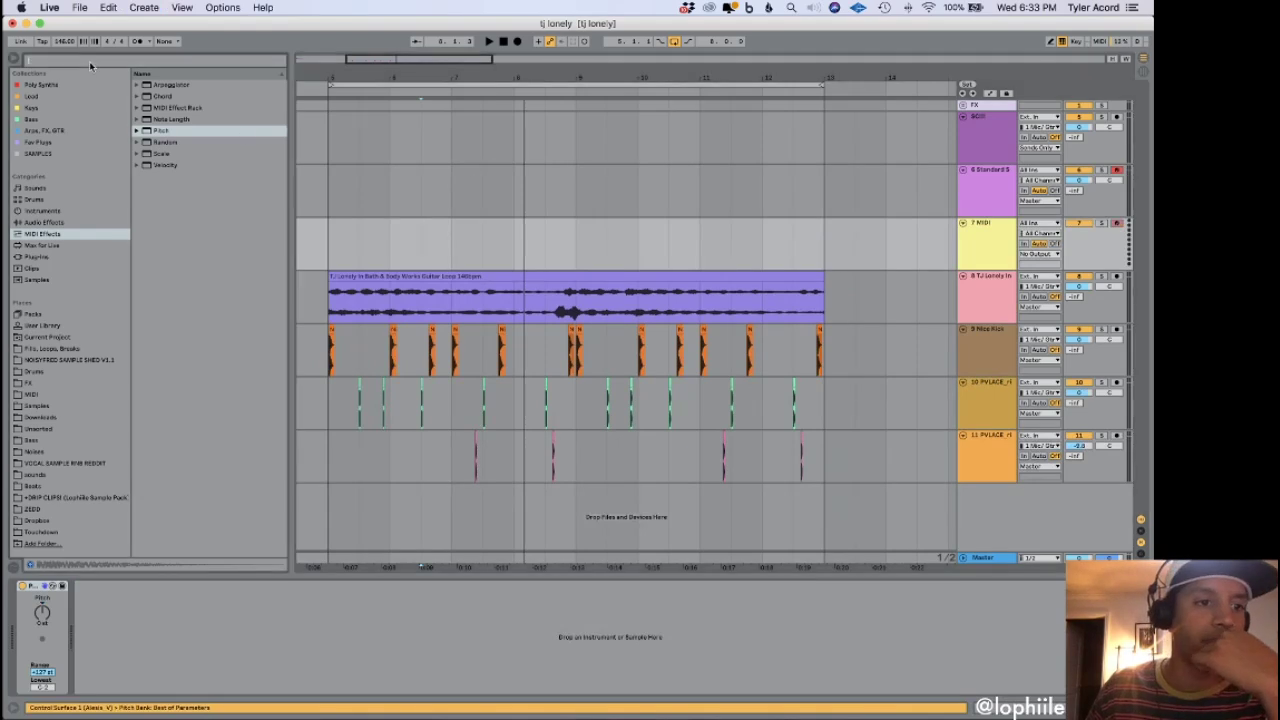
pyautogui.write('thum')
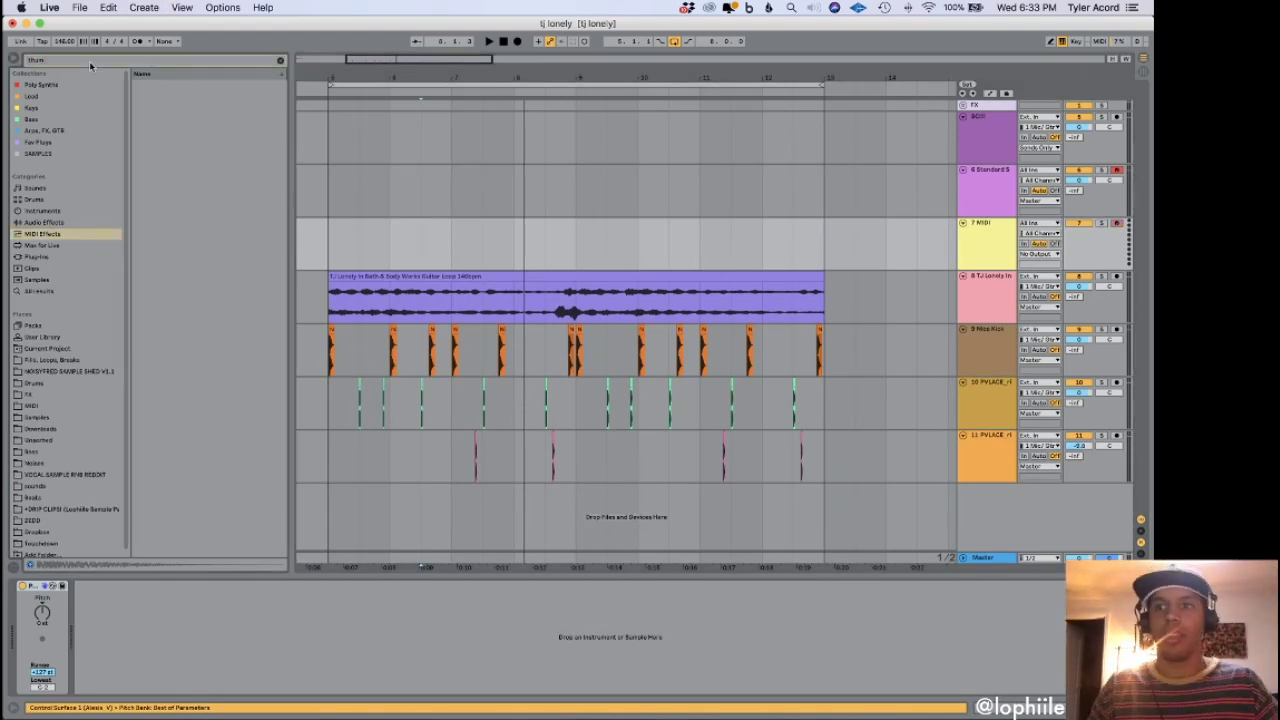
pyautogui.click(36, 120)
pyautogui.click(98, 144)
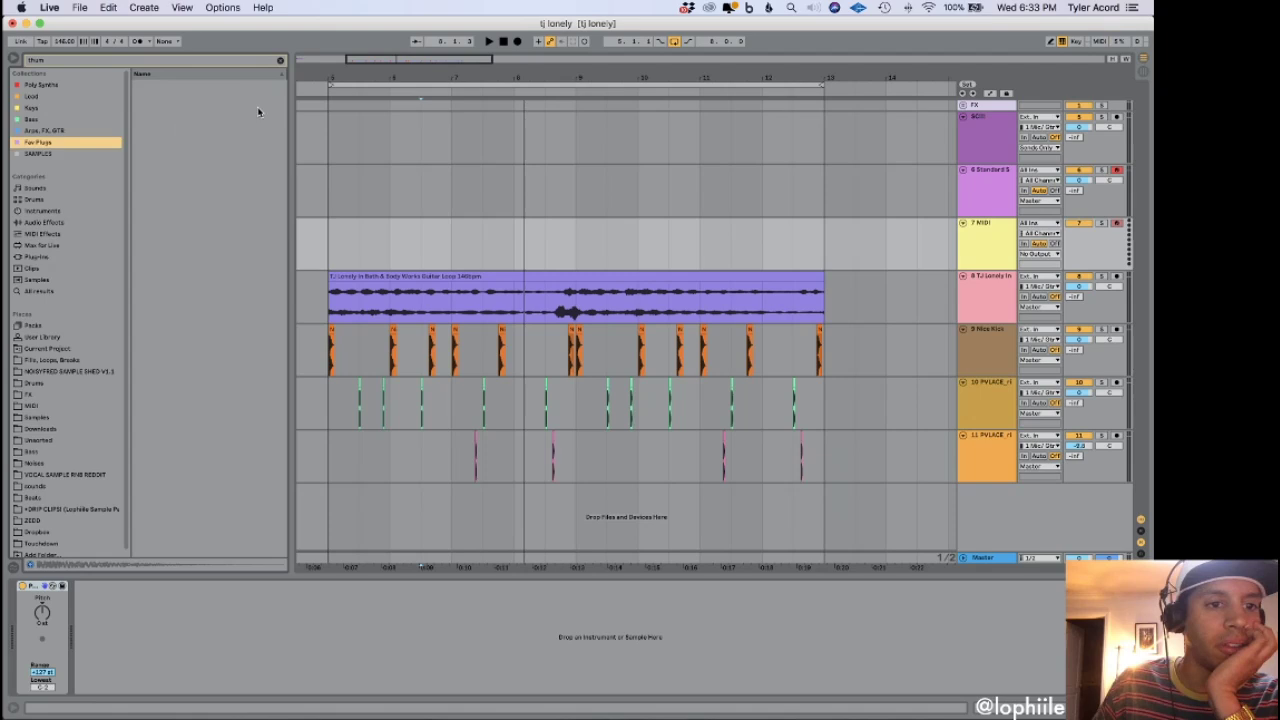
pyautogui.click(644, 256)
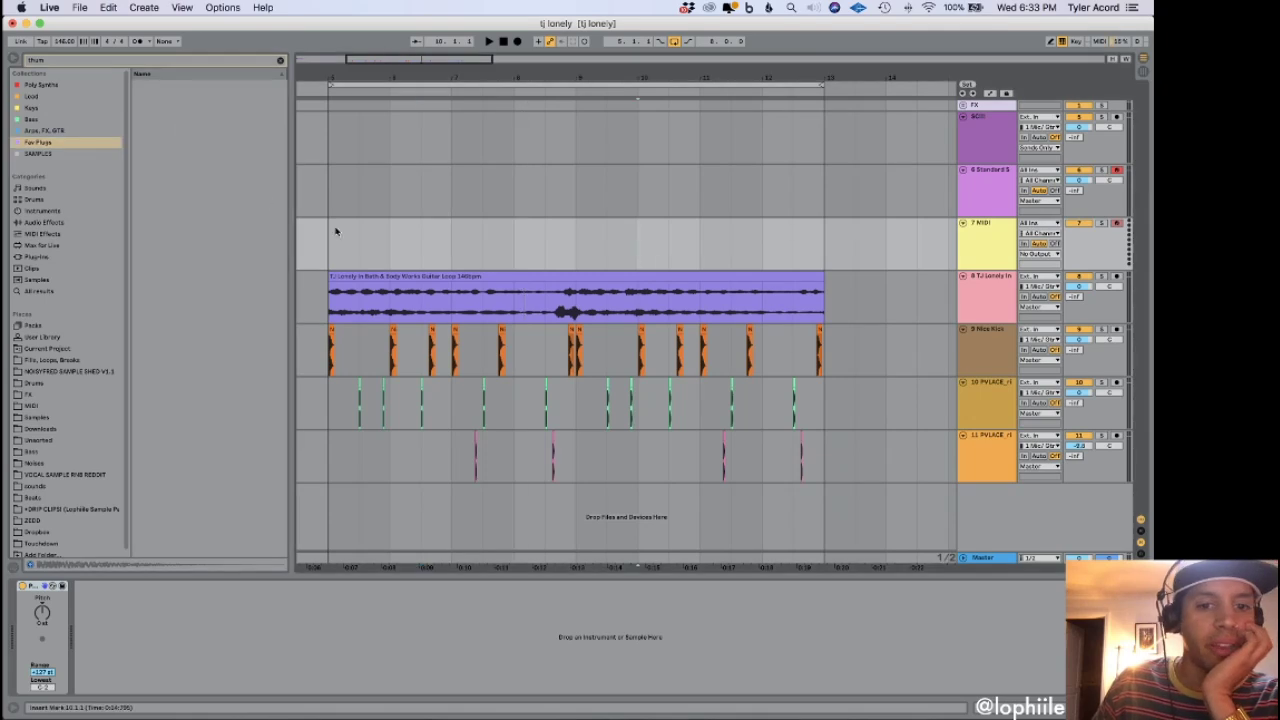
pyautogui.click(38, 120)
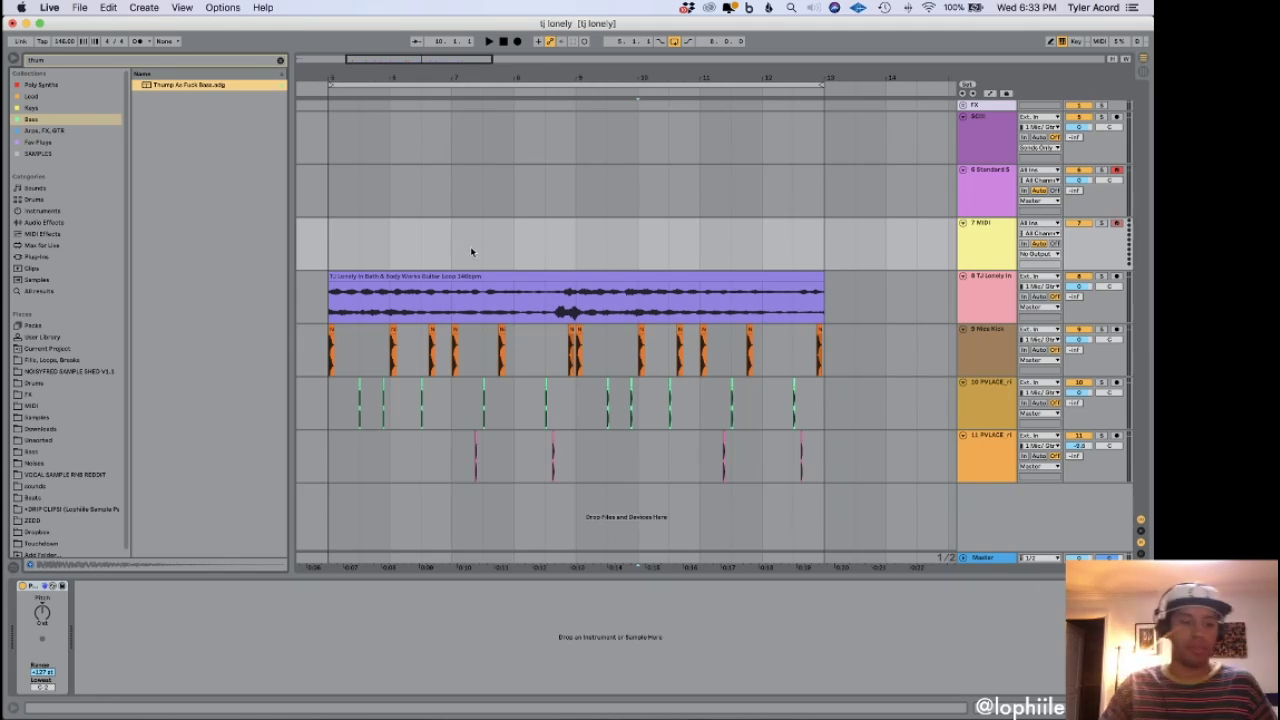
pyautogui.moveTo(470, 246); pyautogui.dragTo(470, 246)
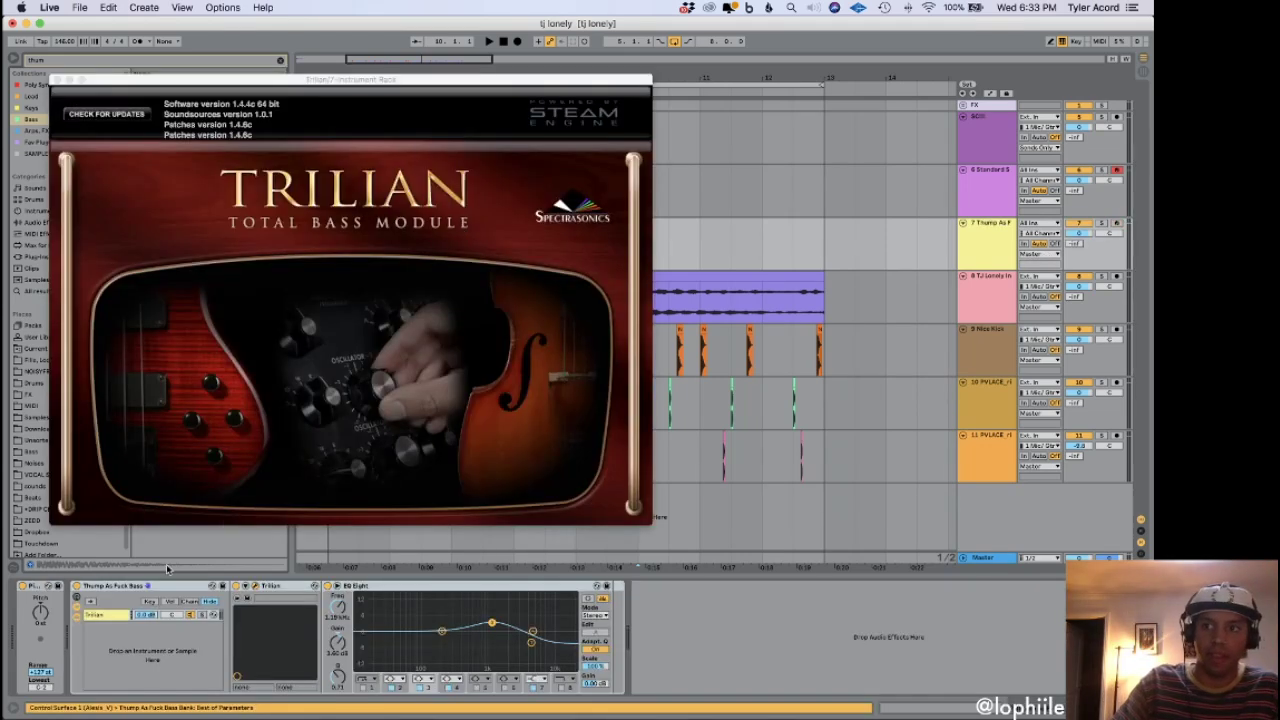
pyautogui.click(41, 613)
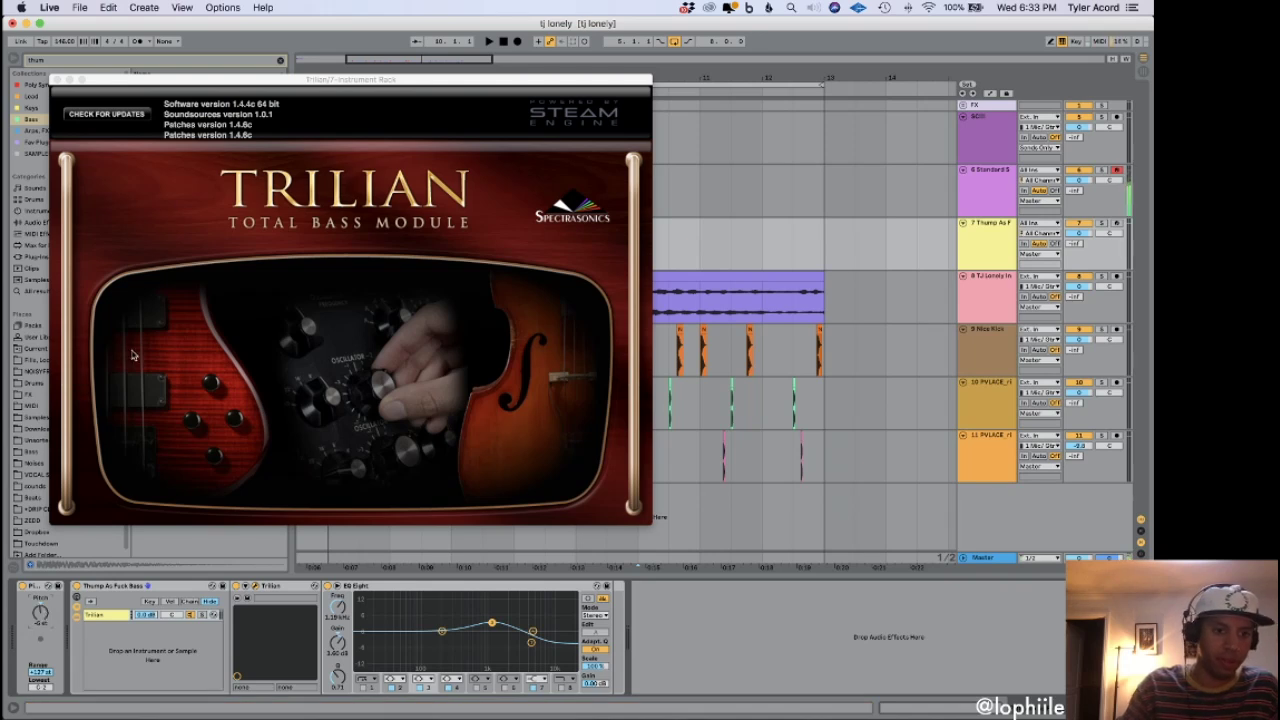
# Arm the Thump As Fuck Bass track for recording and close its Trilian plug-in window.
pyautogui.click(1098, 214)
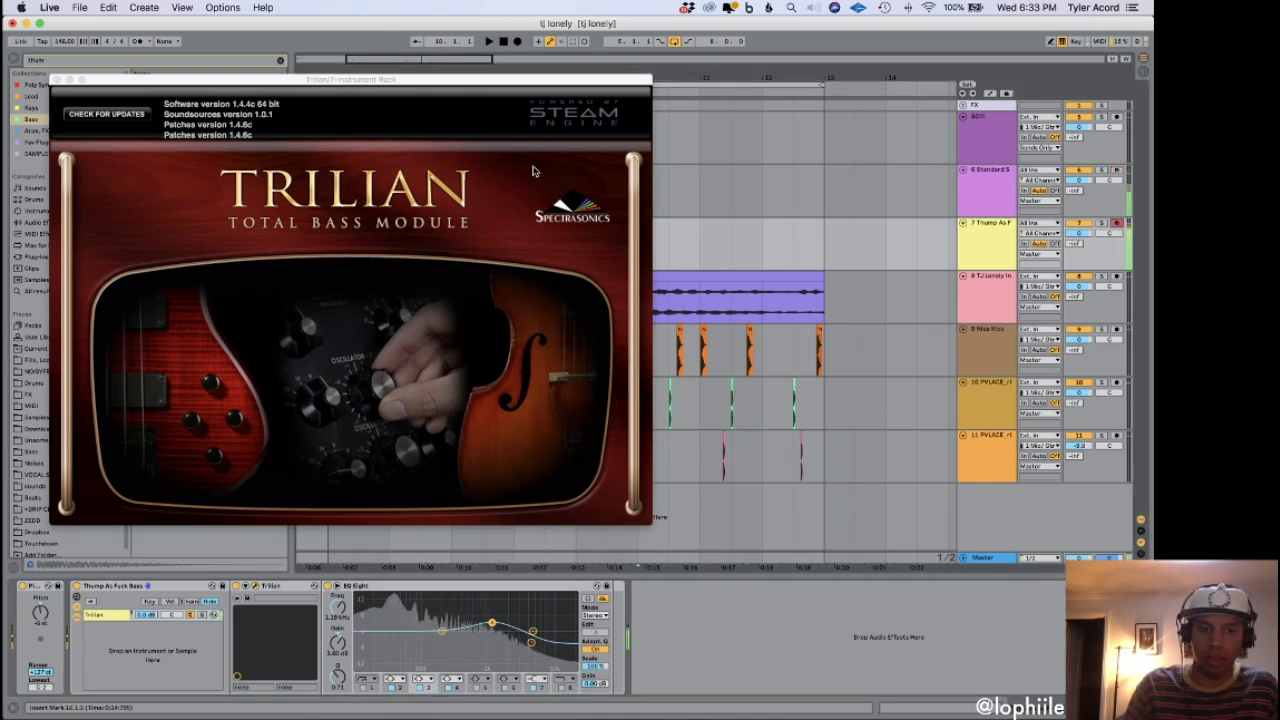
pyautogui.click(57, 79)
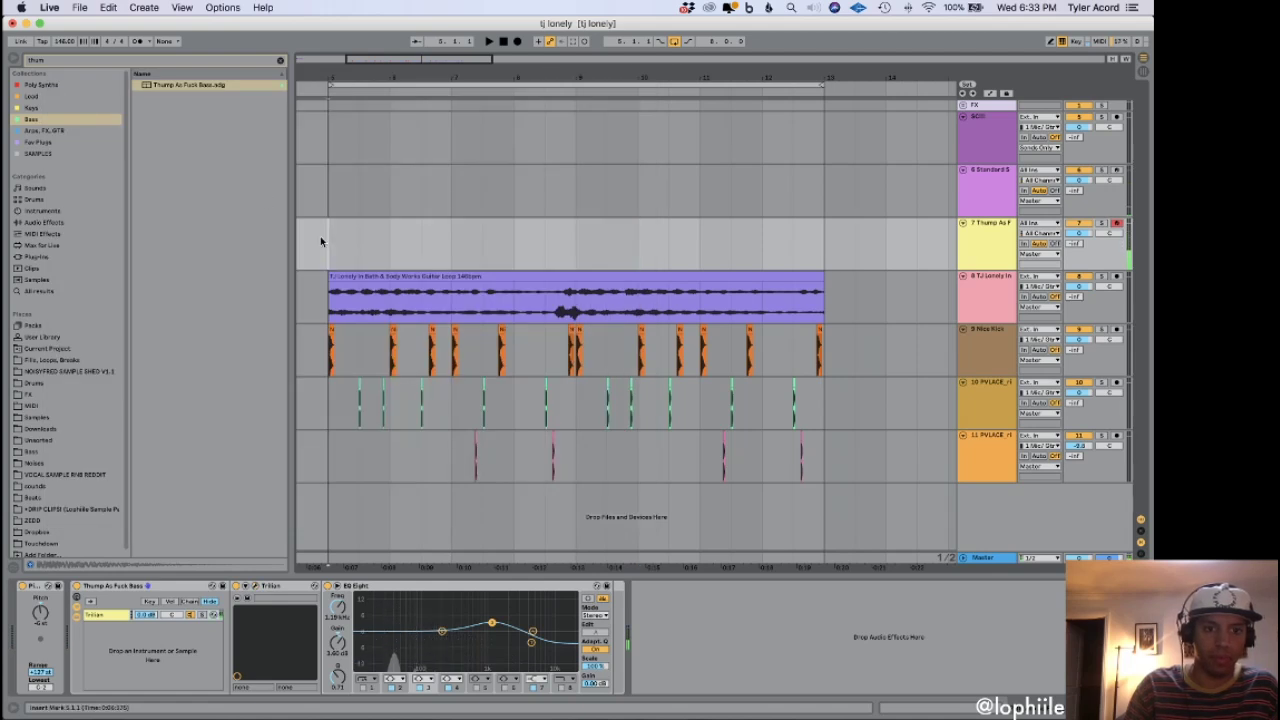
# Play the loop and turn on Reduced Latency When Monitoring.
pyautogui.press('space')
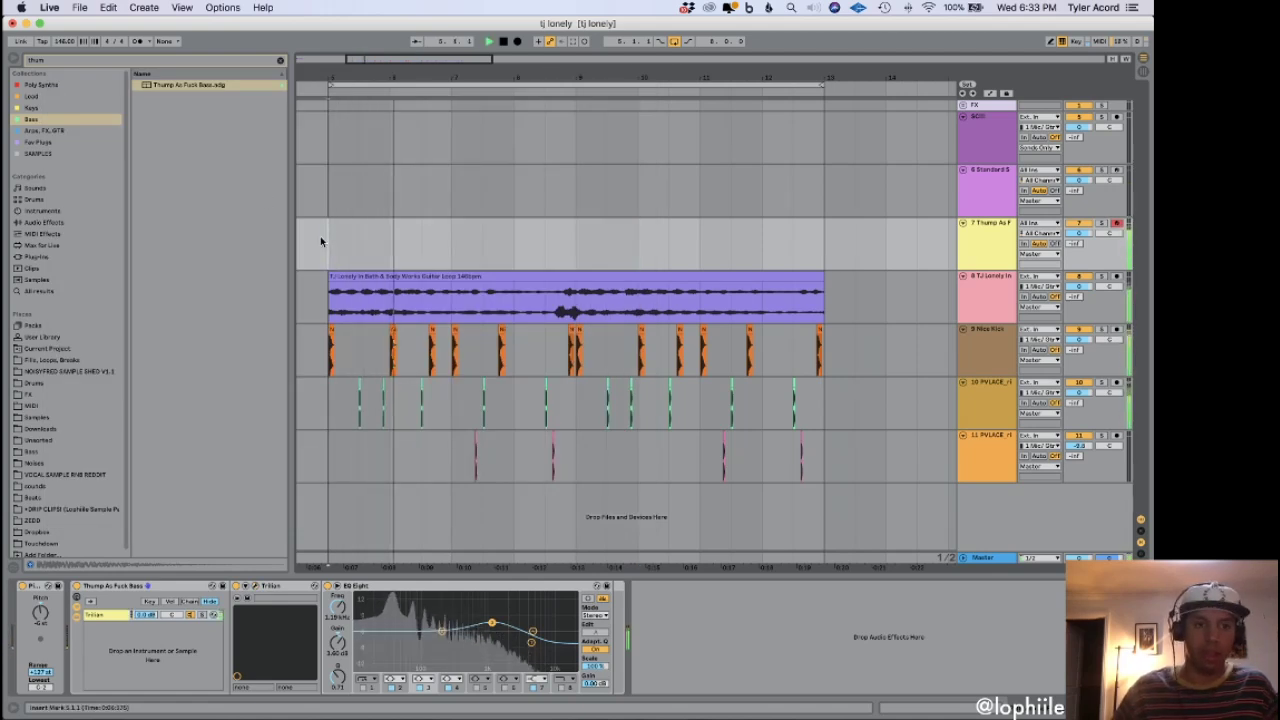
pyautogui.click(222, 7)
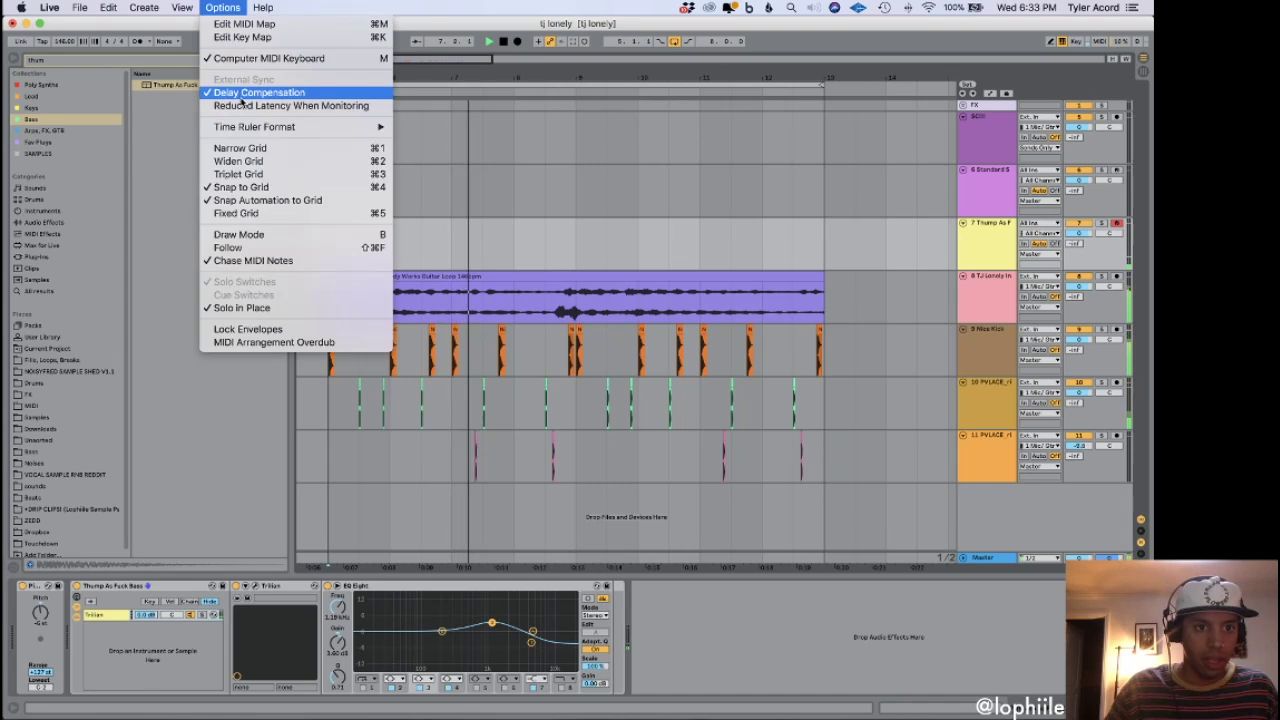
pyautogui.click(243, 105)
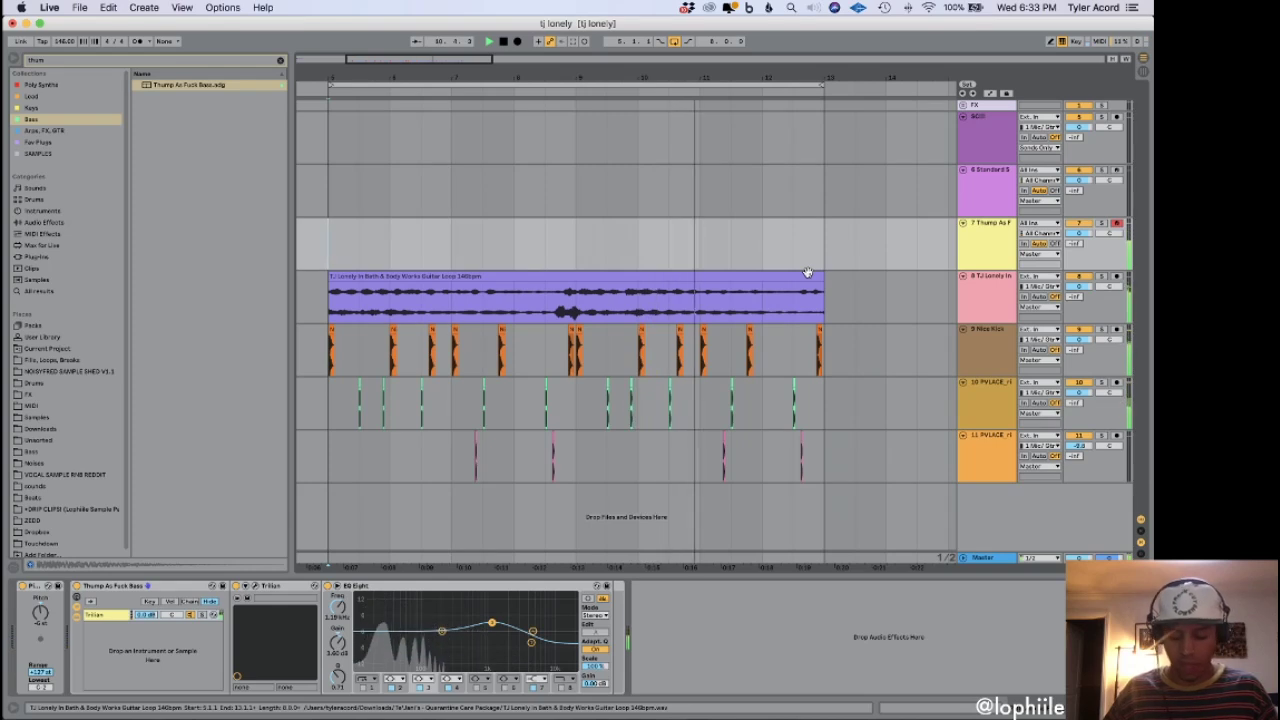
# Set the playback start to bar 9 on the guitar loop and audition the beat against the armed bass.
pyautogui.click(578, 313)
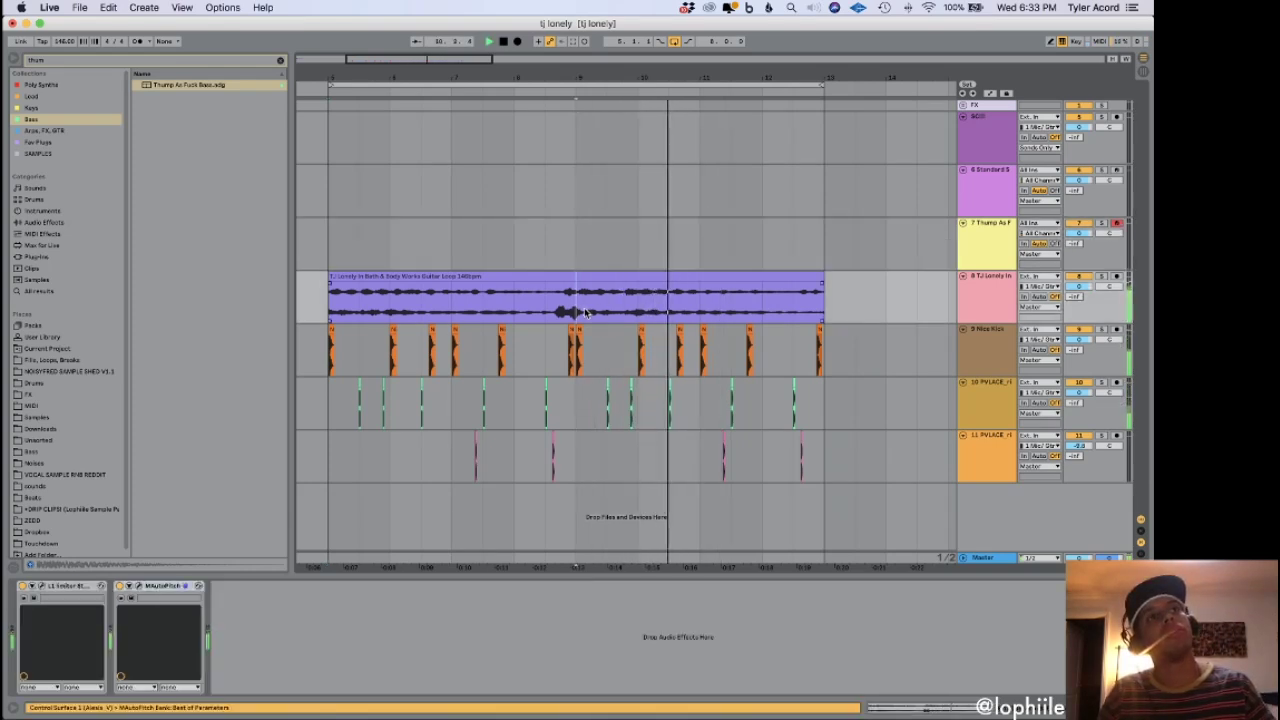
pyautogui.click(585, 313)
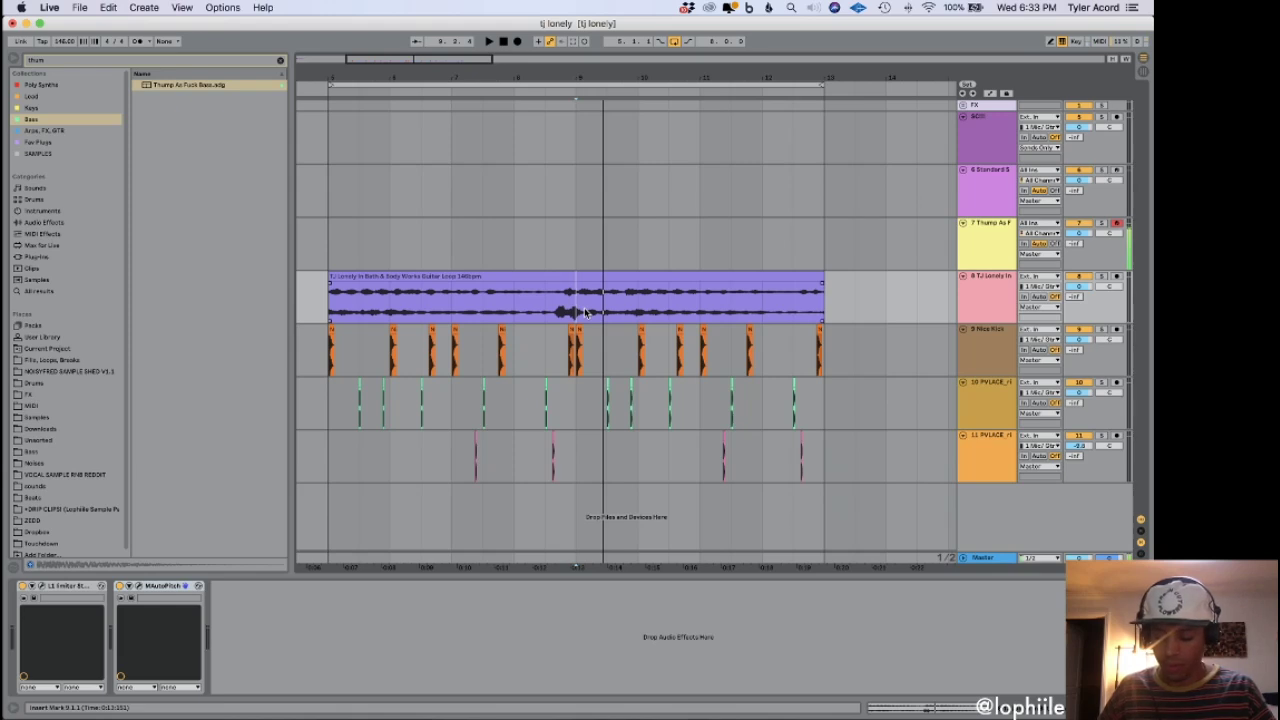
pyautogui.press('space')
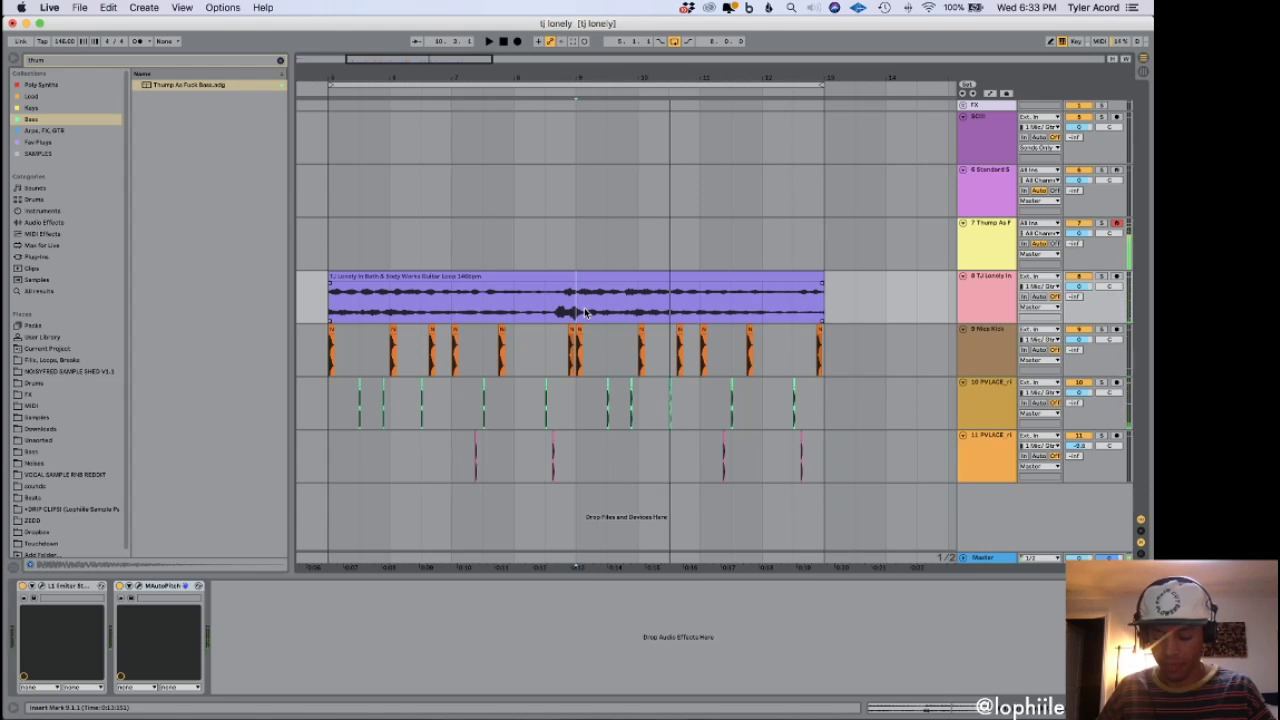
pyautogui.press('space')
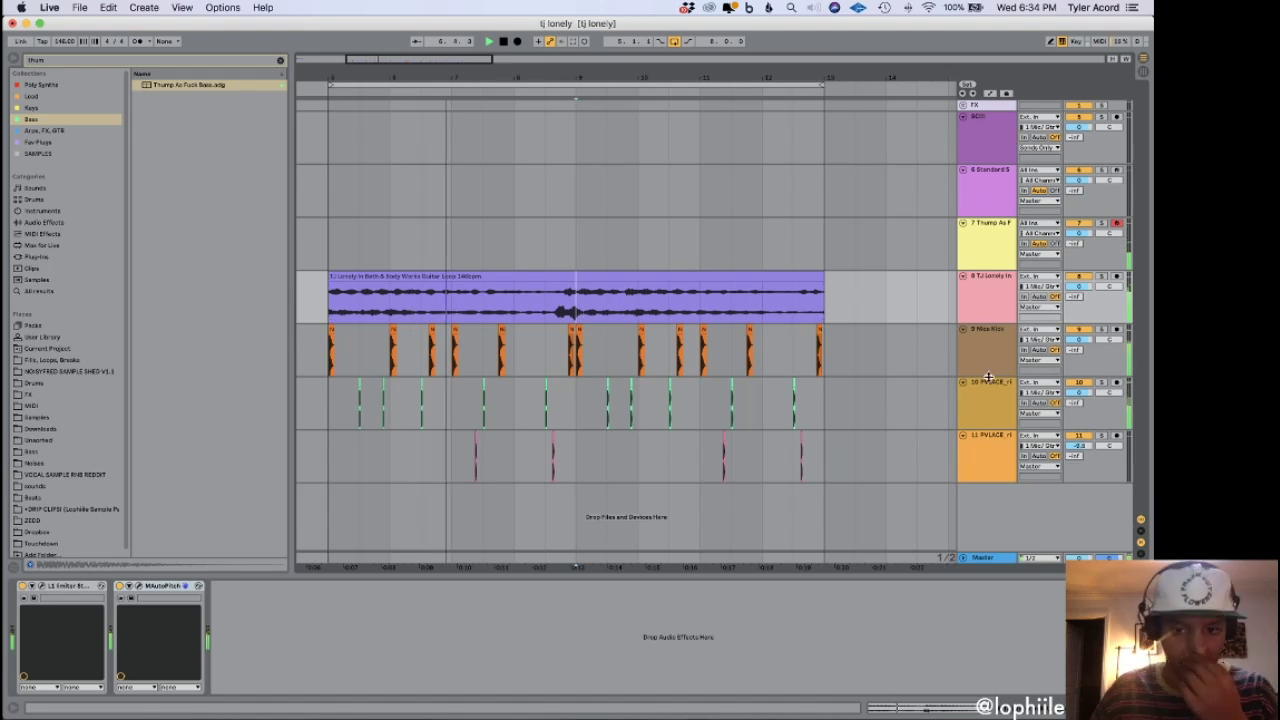
# Insert a new audio track directly below track 11, the second rimshot track.
pyautogui.click(999, 460)
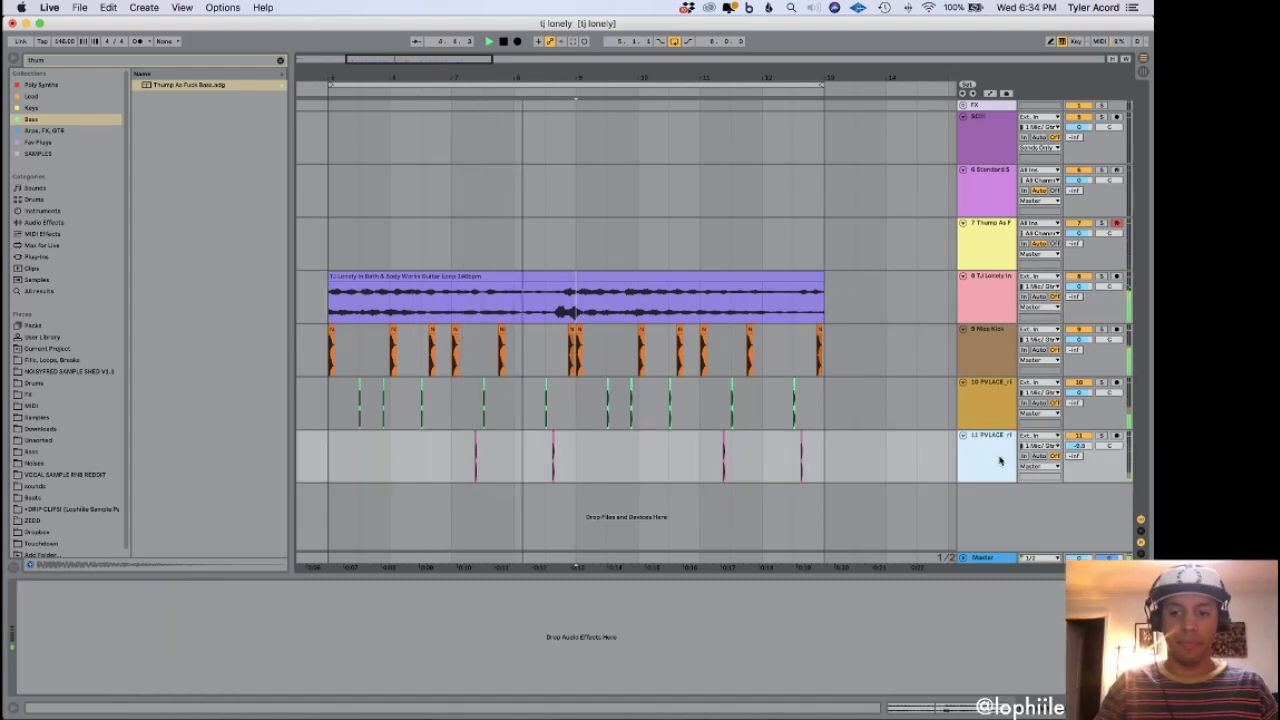
pyautogui.press('super+t')
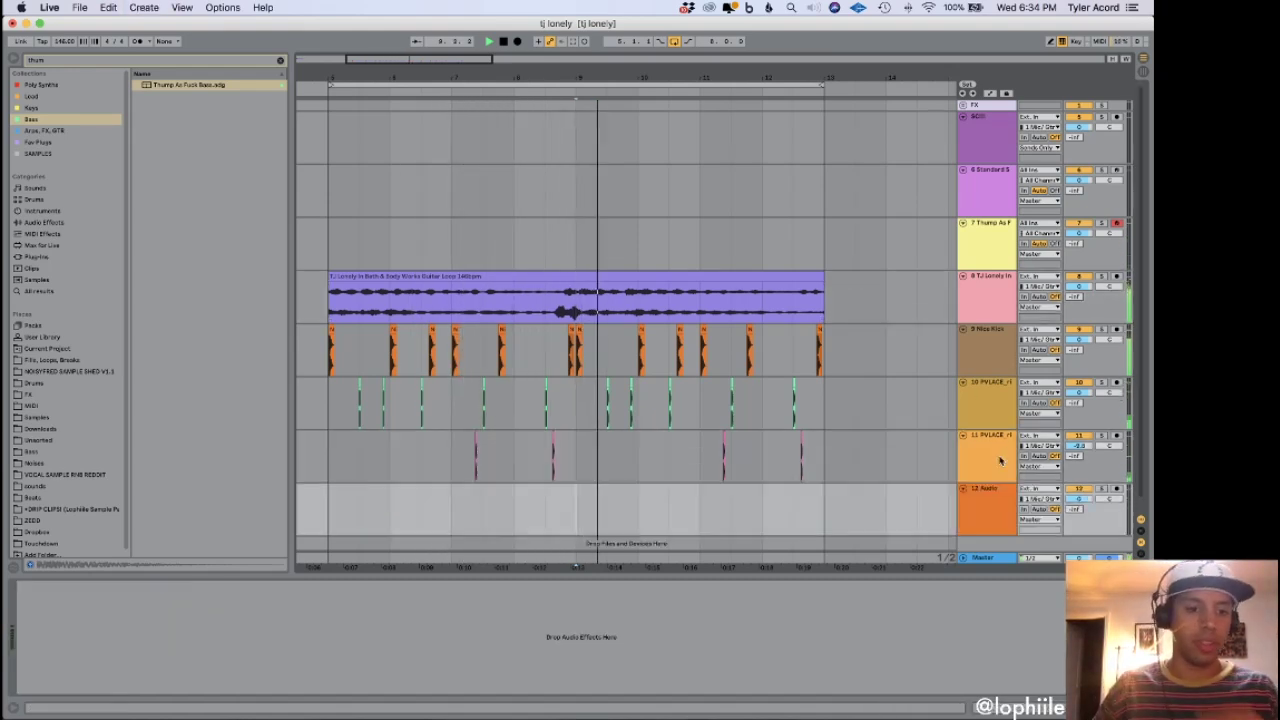
# Clear the browser search and open the Loops folder inside Fills, Loops, Breaks.
pyautogui.click(280, 60)
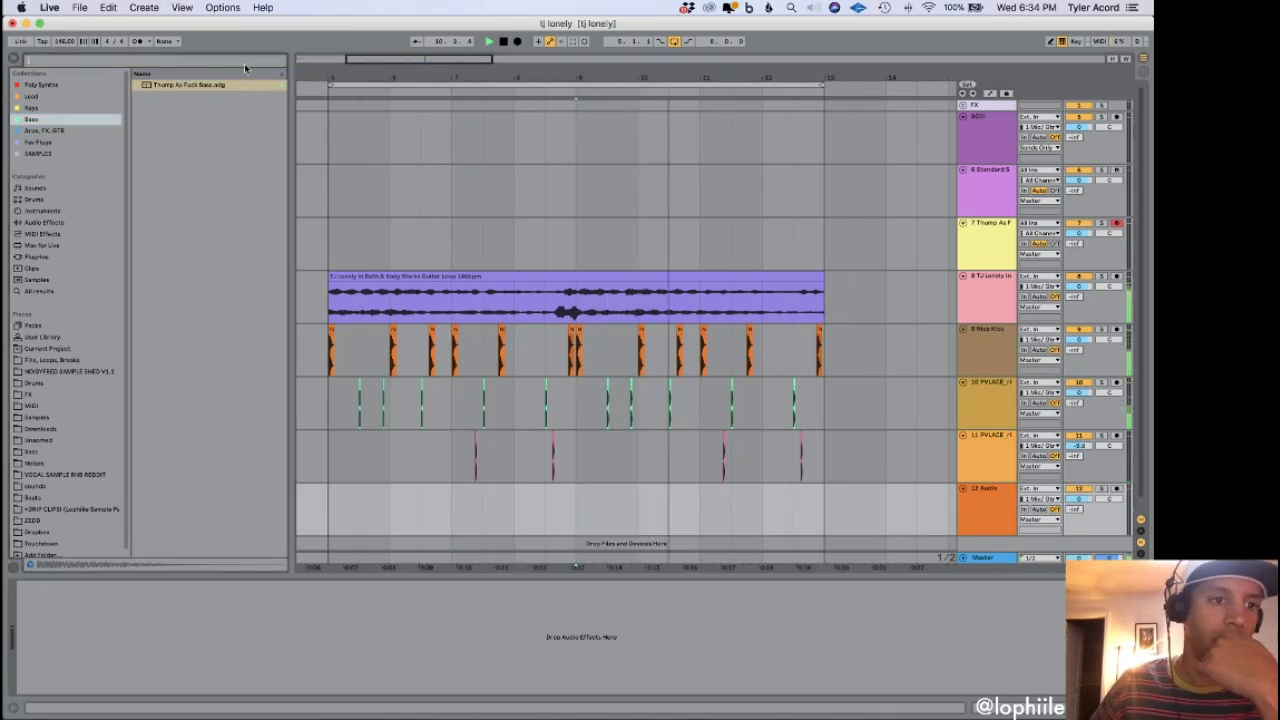
pyautogui.click(50, 360)
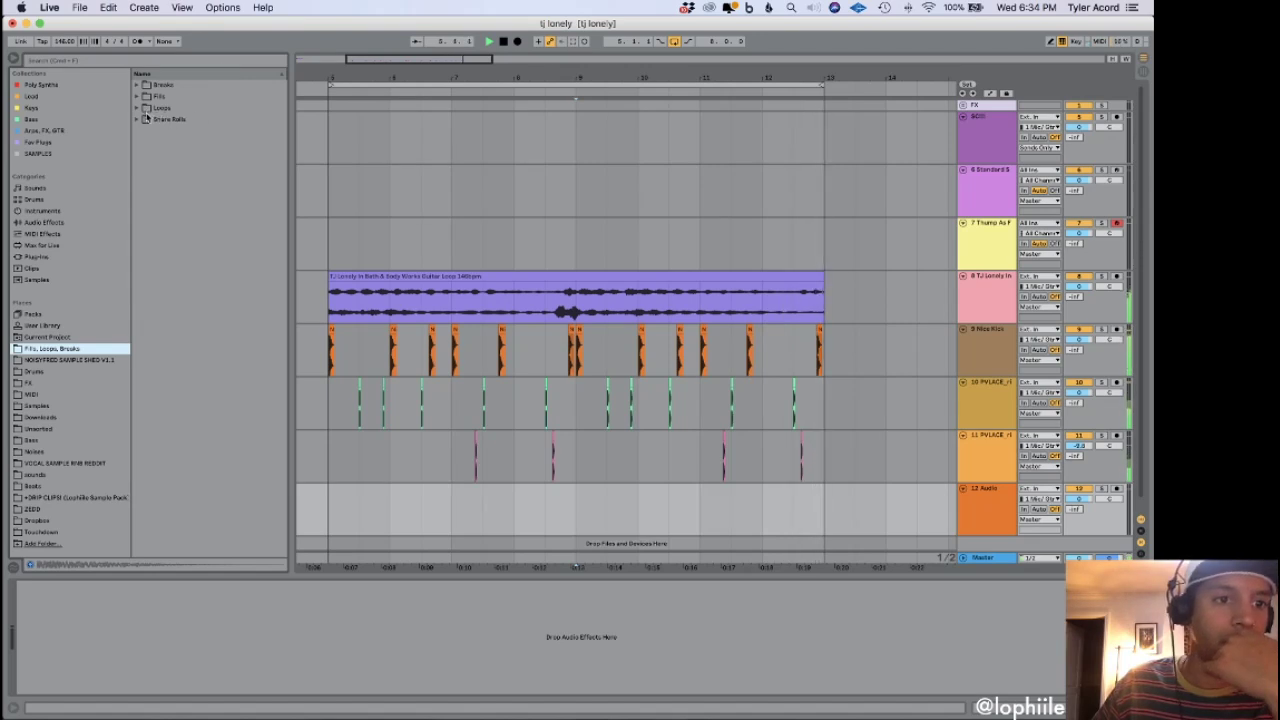
pyautogui.click(136, 106)
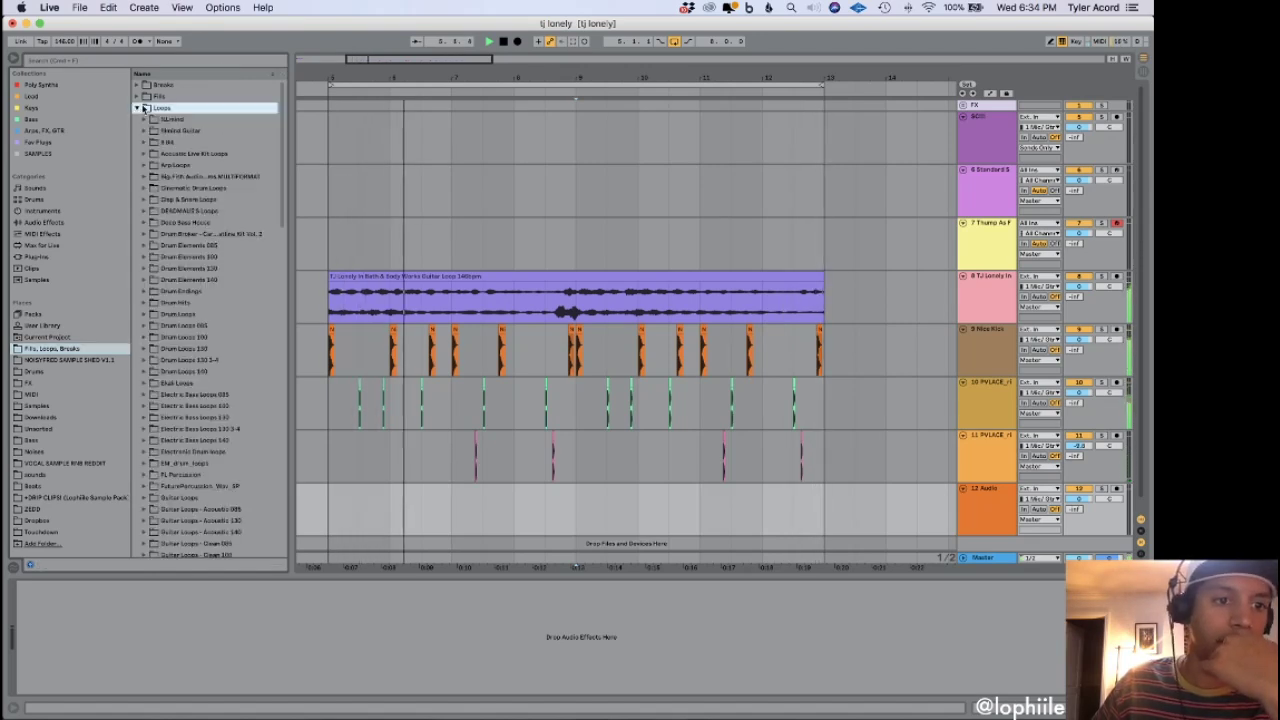
pyautogui.click(137, 108)
pyautogui.click(136, 110)
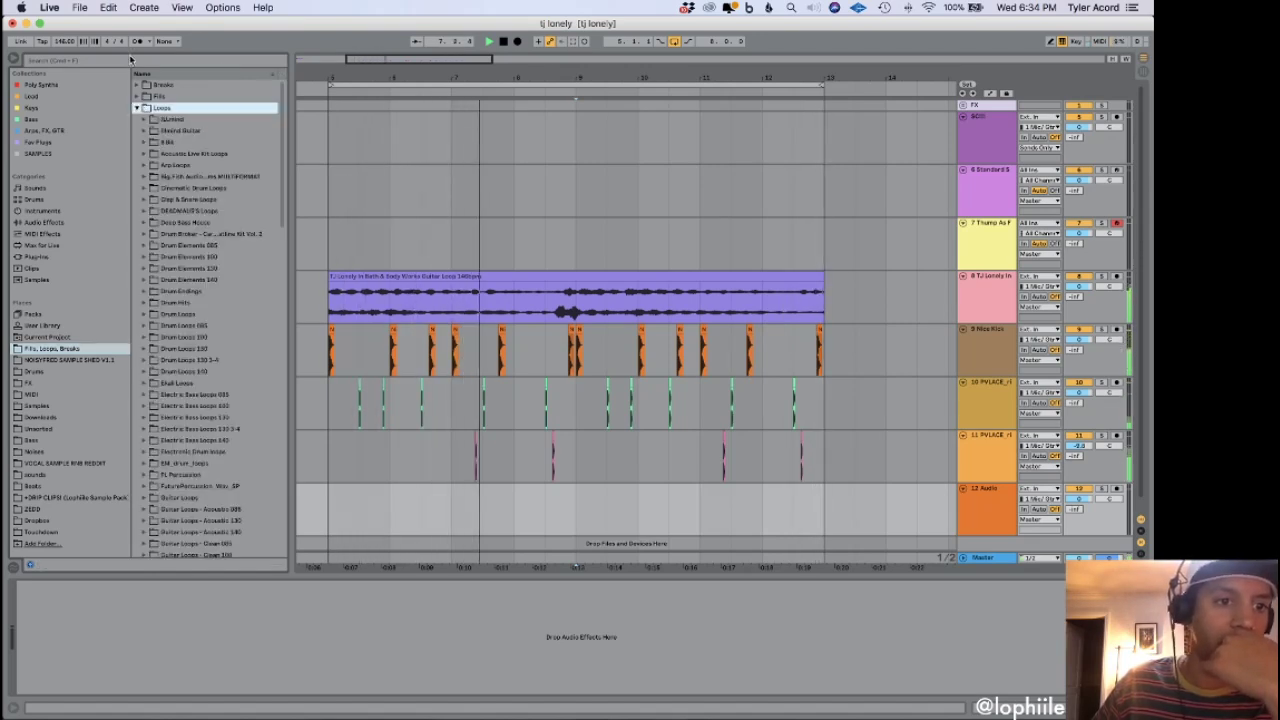
pyautogui.scroll(-8, 173, 411)
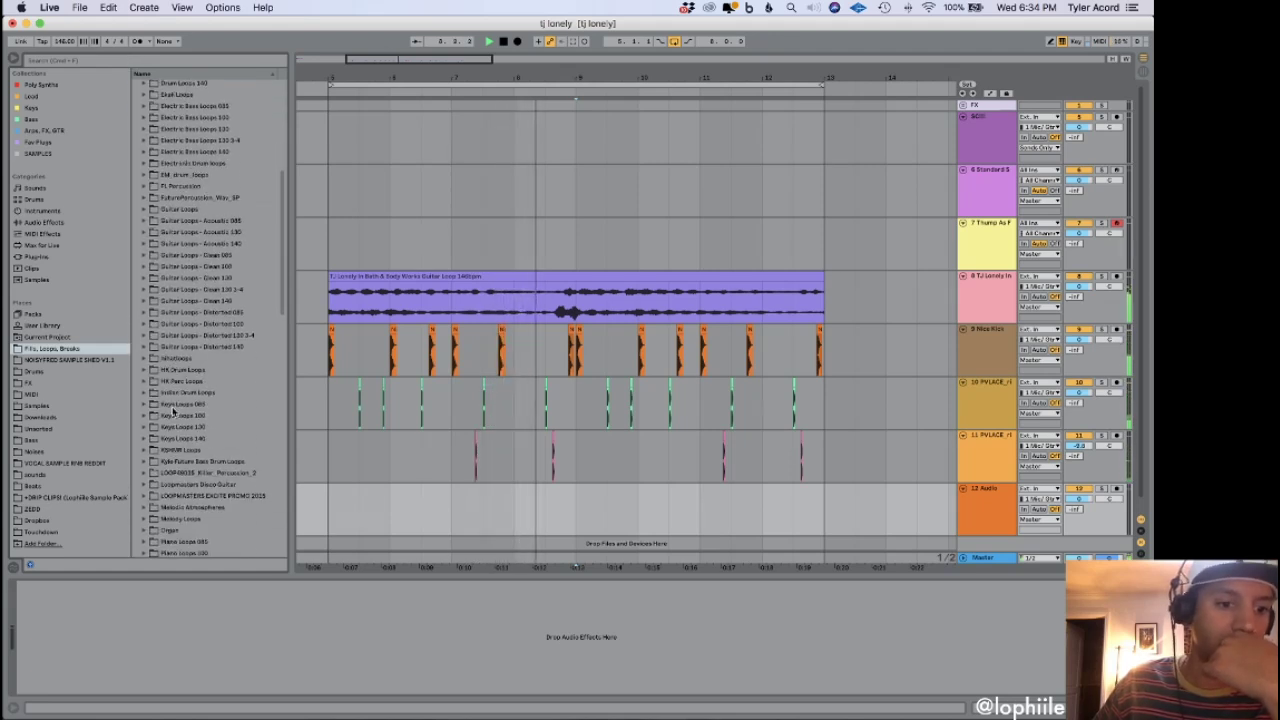
# Find hhloop_group_021.wav in the Hihatloops folder and place it on the new audio track at bar 5.
pyautogui.click(143, 357)
pyautogui.scroll(-6, 186, 343)
pyautogui.click(192, 349)
pyautogui.scroll(-7, 205, 380)
pyautogui.scroll(5, 215, 417)
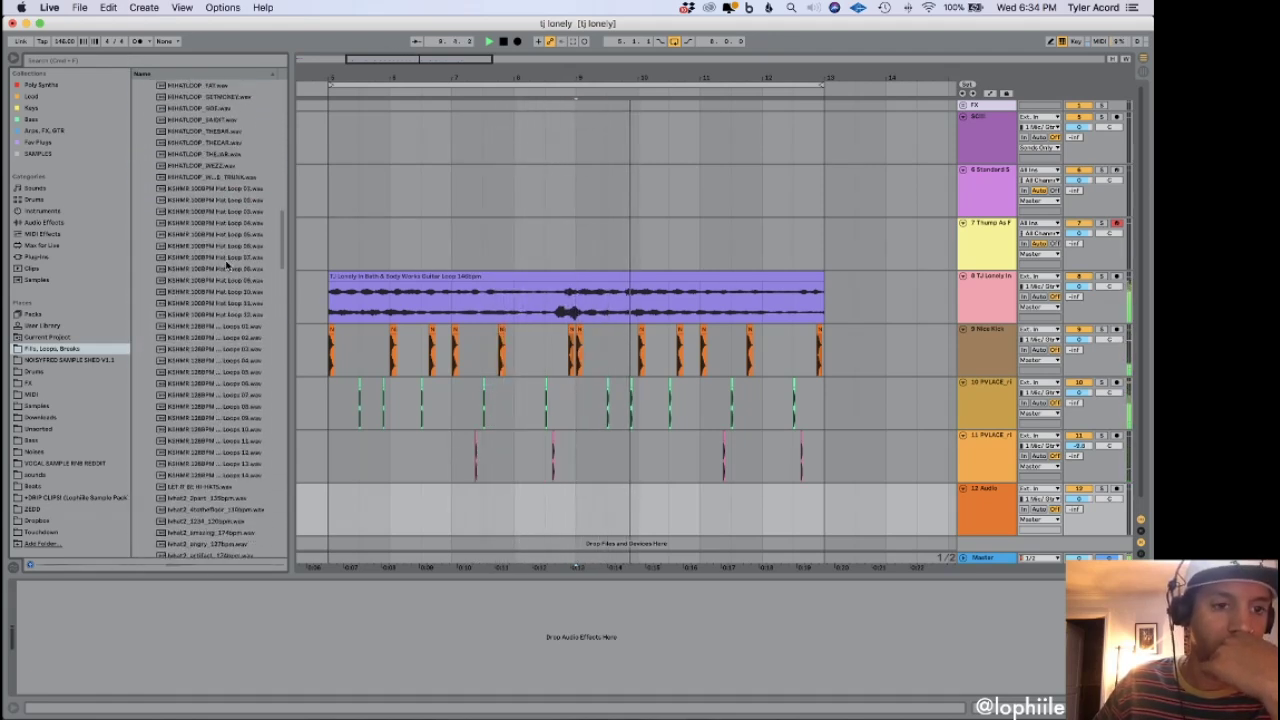
pyautogui.click(211, 135)
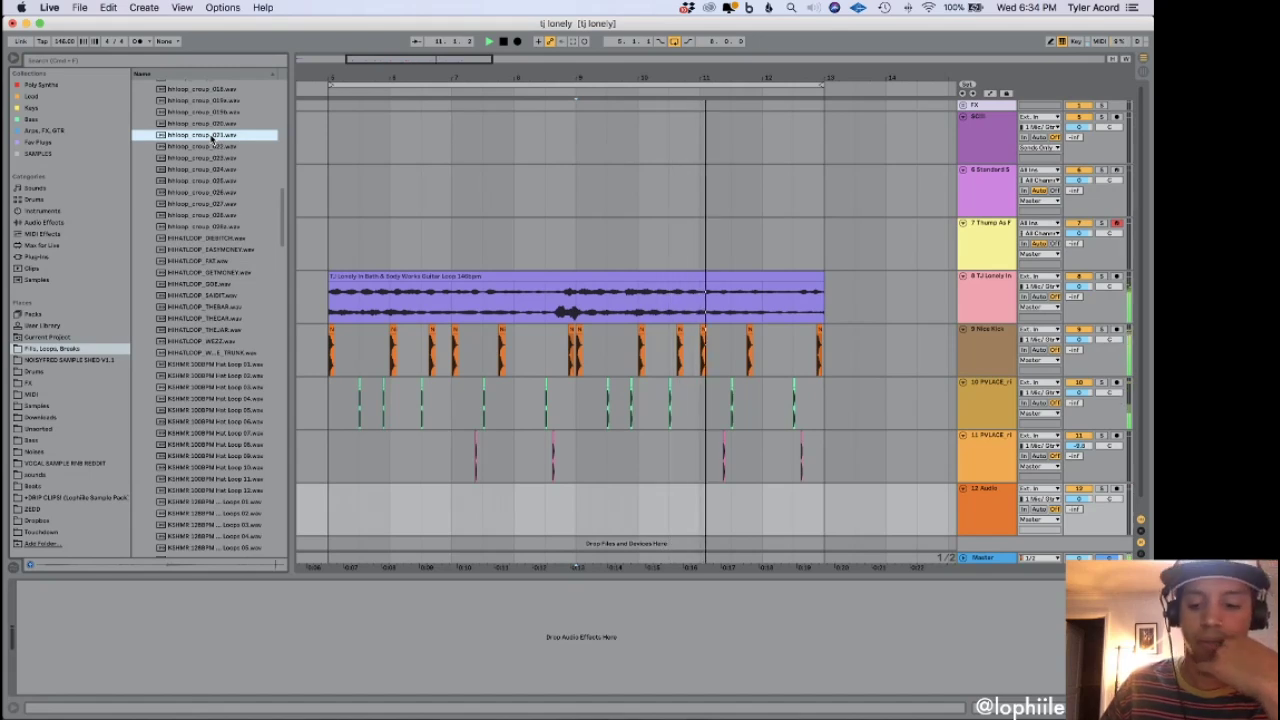
pyautogui.moveTo(211, 140); pyautogui.dragTo(328, 507)
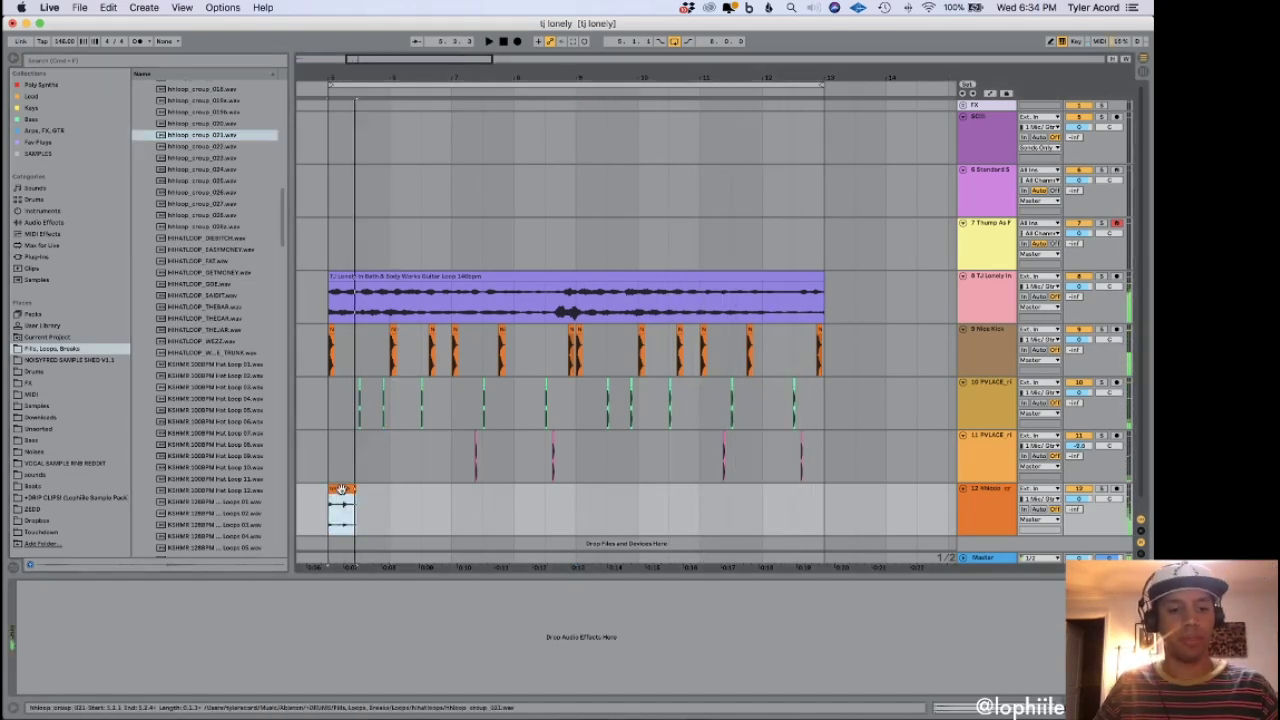
# Undo the hi-hat loop placed on track 12 and audition other hi-hat loops, such as hhat2_holdup.
pyautogui.press('super+z')
pyautogui.click(208, 400)
pyautogui.scroll(-15, 225, 371)
pyautogui.click(226, 369)
pyautogui.scroll(-4, 226, 371)
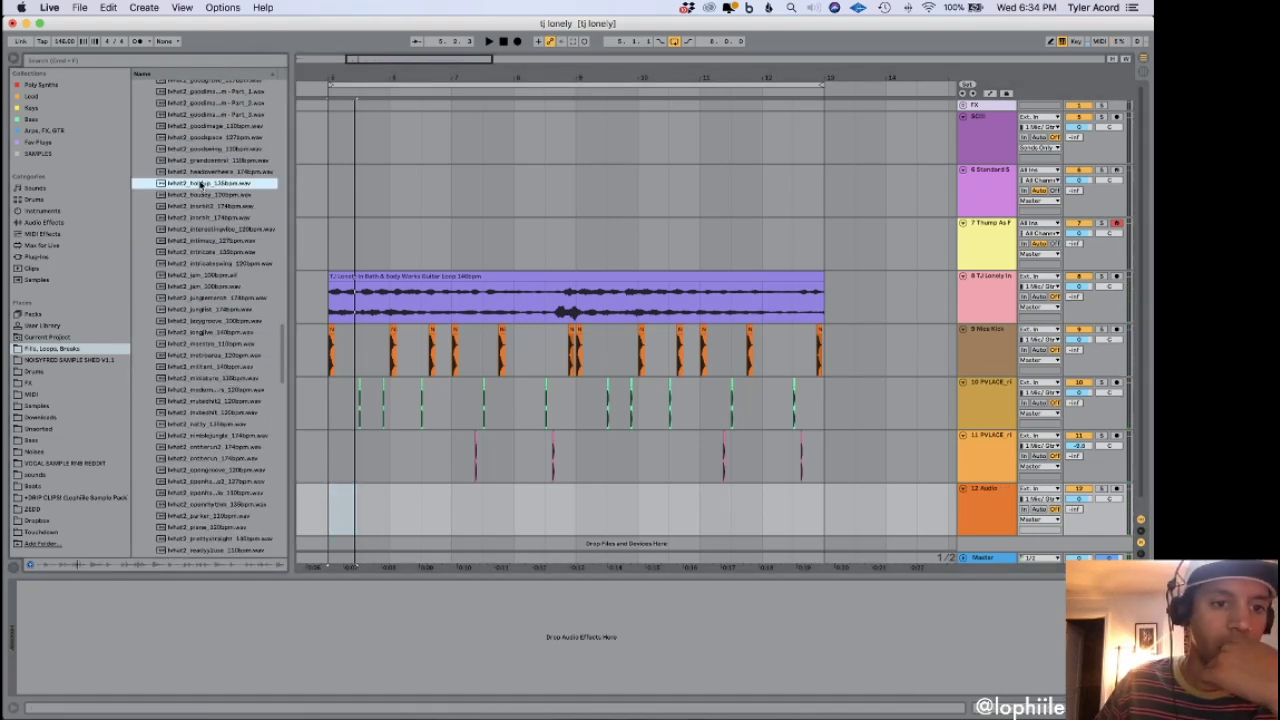
pyautogui.press('Down')
pyautogui.press('Up')
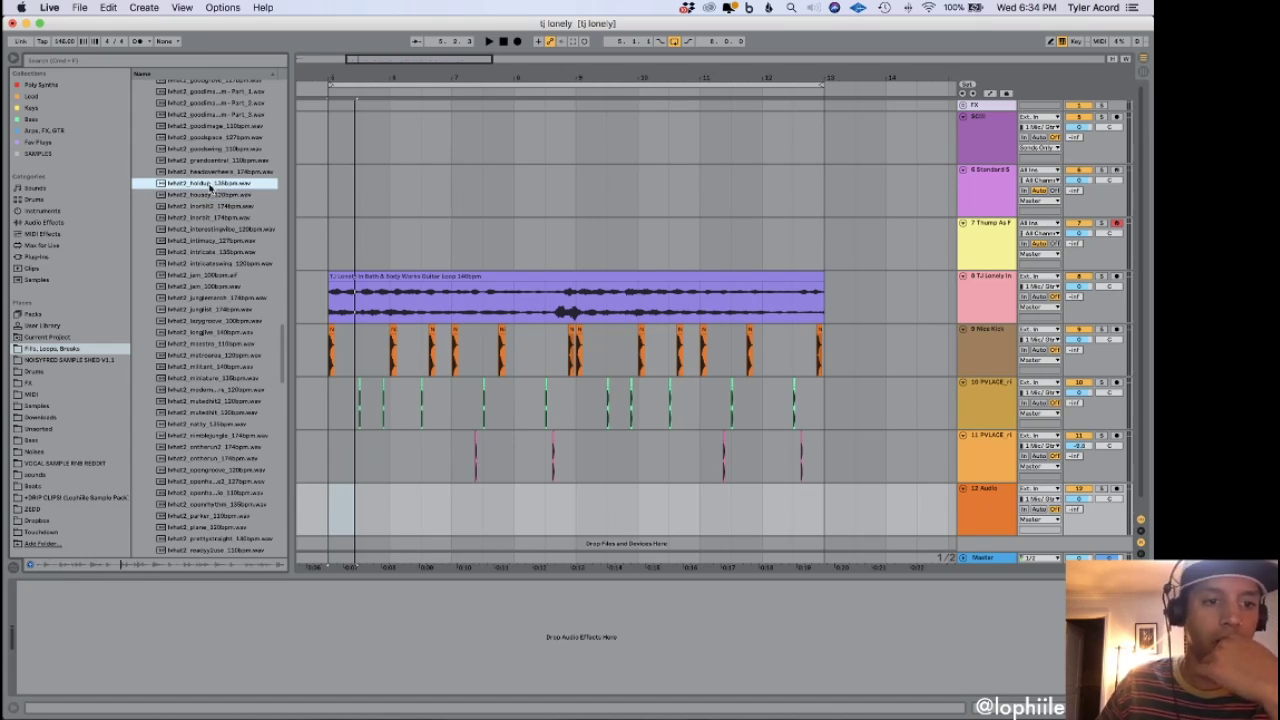
# Audition more hhat2 loops in the hi-hat loops folder, including the funkyhat loop.
pyautogui.click(214, 173)
pyautogui.scroll(3, 215, 320)
pyautogui.click(229, 183)
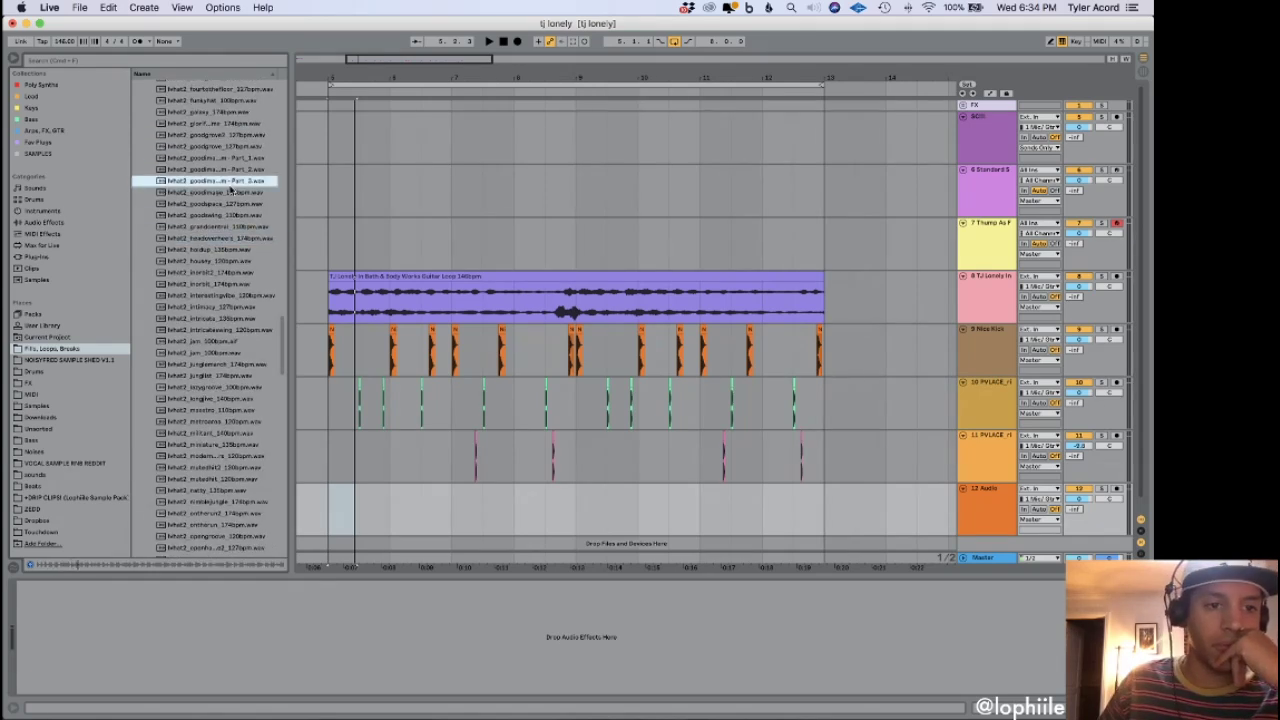
pyautogui.scroll(8, 232, 250)
pyautogui.click(247, 316)
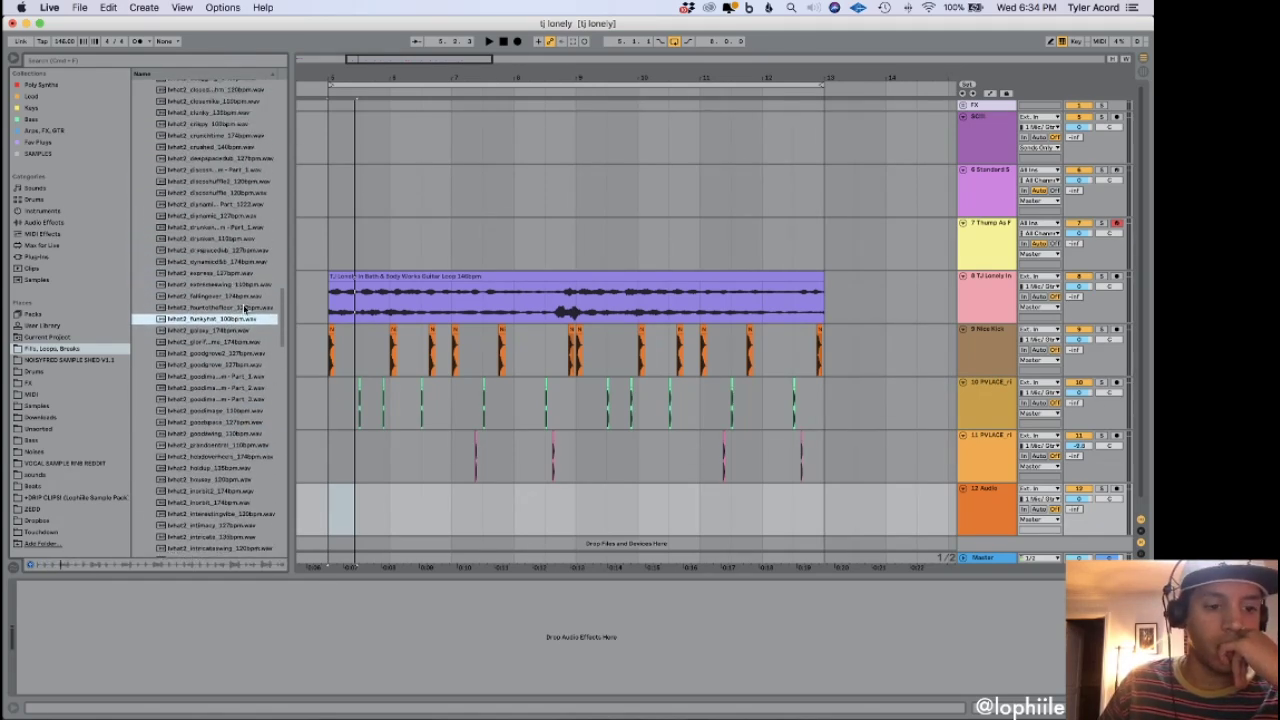
pyautogui.click(219, 169)
pyautogui.scroll(-15, 240, 313)
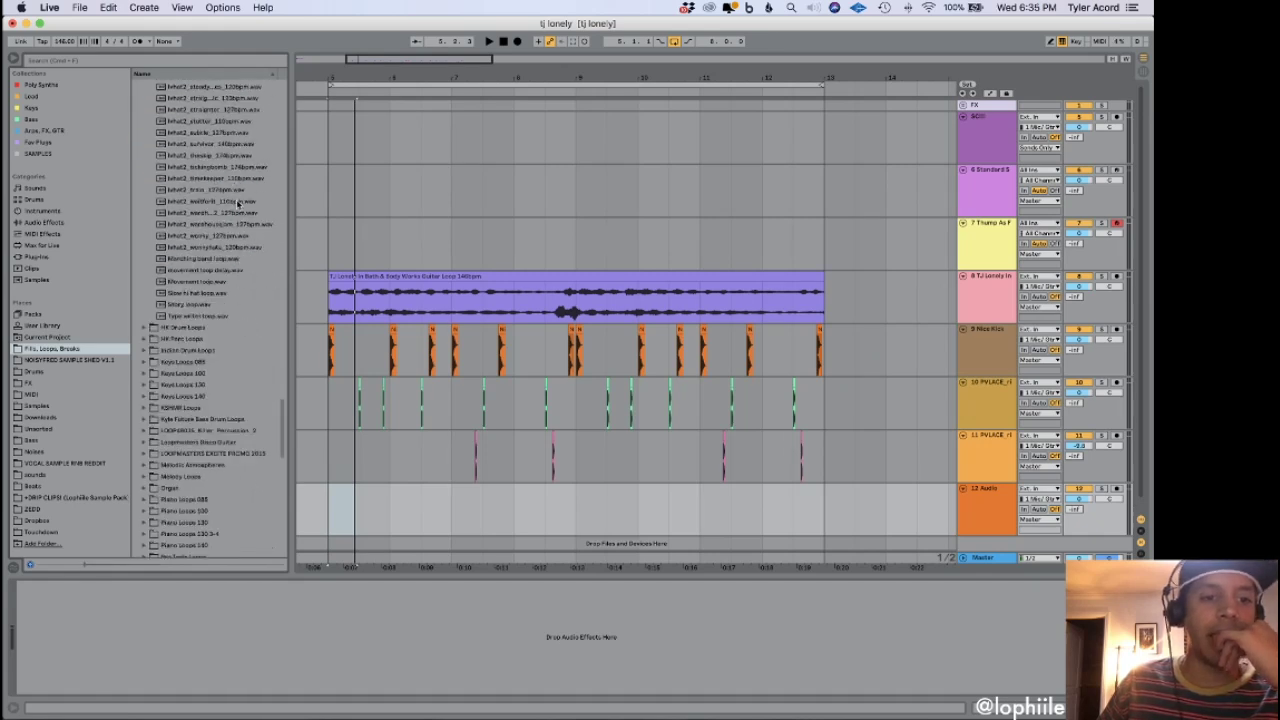
# Audition the hi-hat loops near the end of the folder, including timekeeper, Movement loop and Slow hi hat loop.
pyautogui.scroll(2, 238, 204)
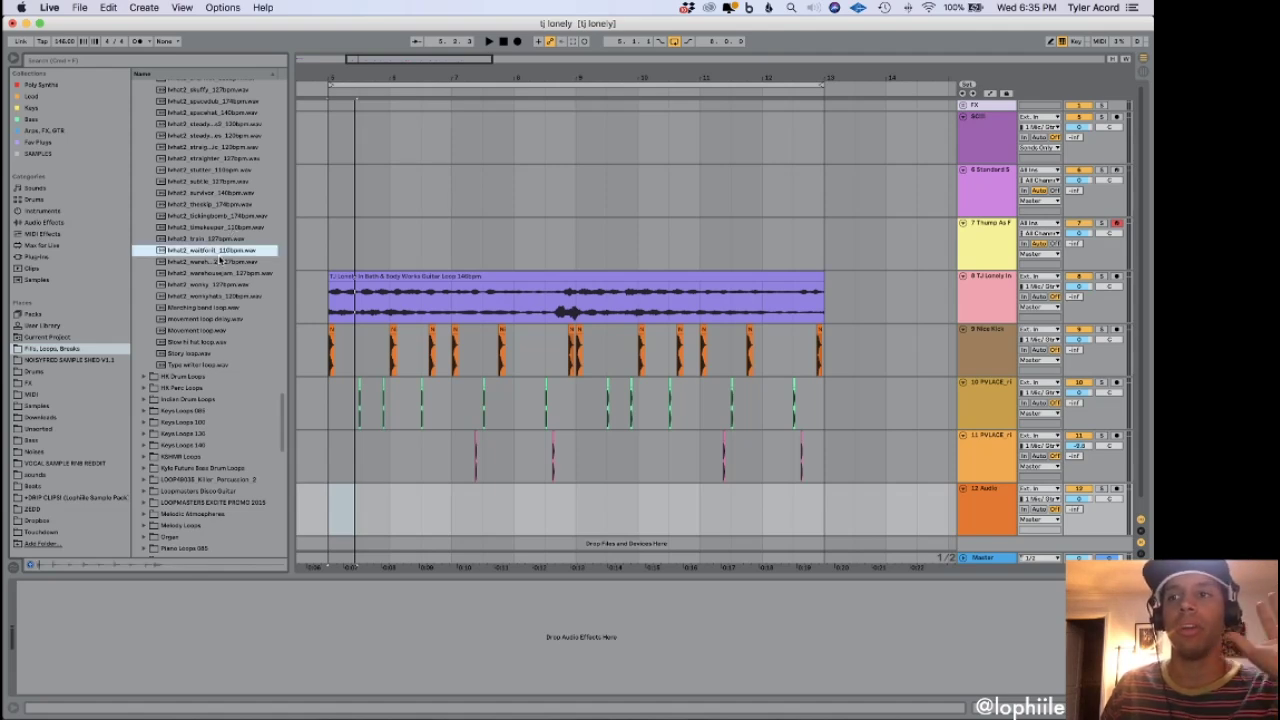
pyautogui.click(226, 228)
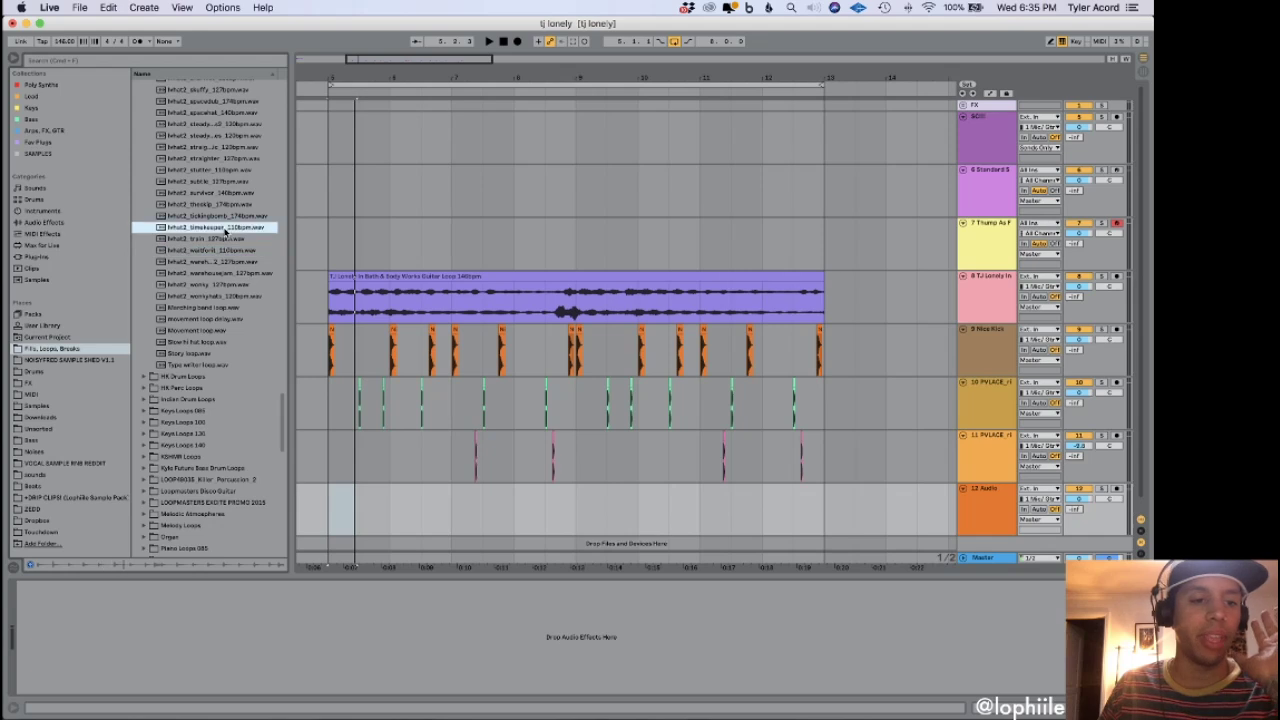
pyautogui.click(231, 320)
pyautogui.click(234, 331)
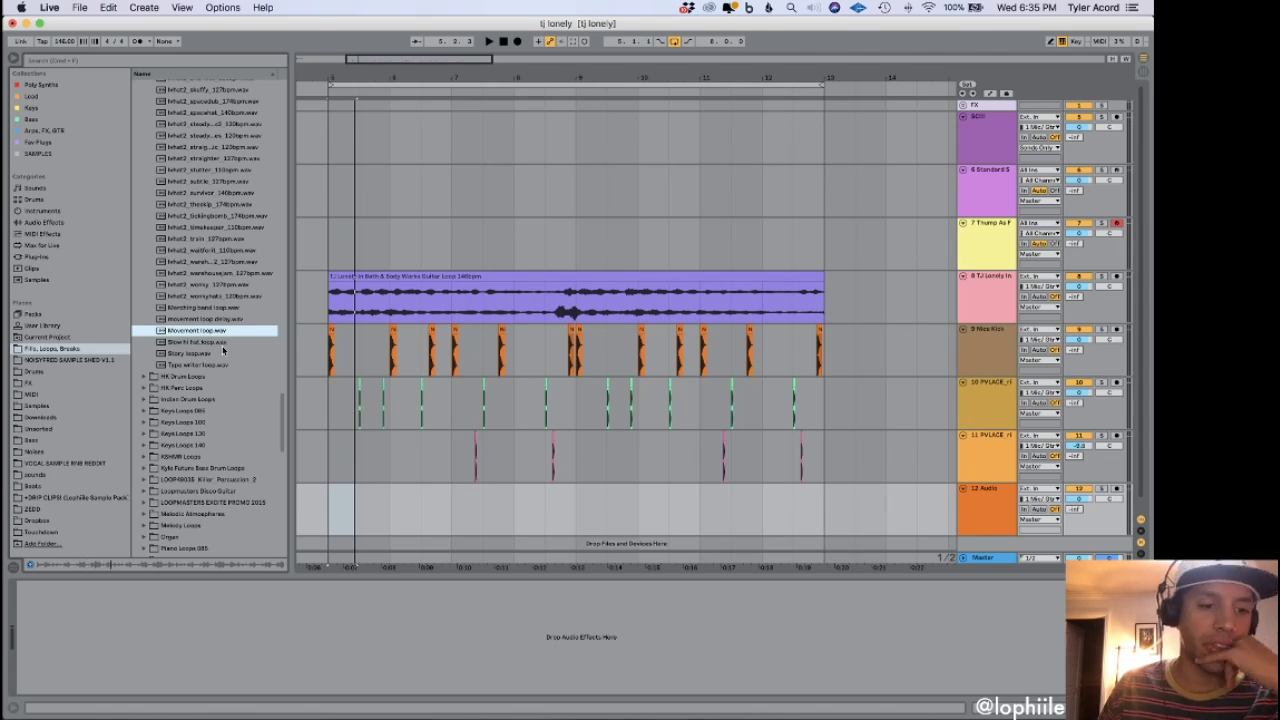
pyautogui.click(221, 320)
pyautogui.click(213, 342)
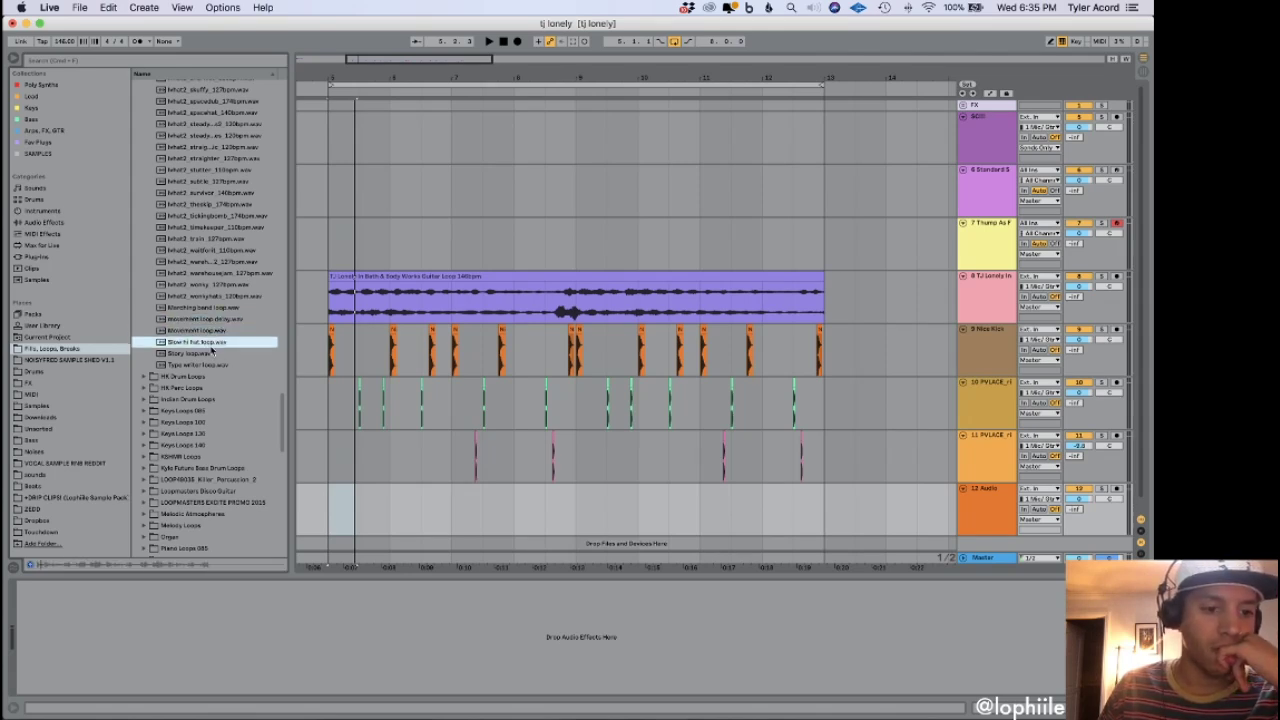
# Place Story loop.wav on audio track 12 at bar 5, enable Warp on it and adjust its segment BPM.
pyautogui.click(211, 356)
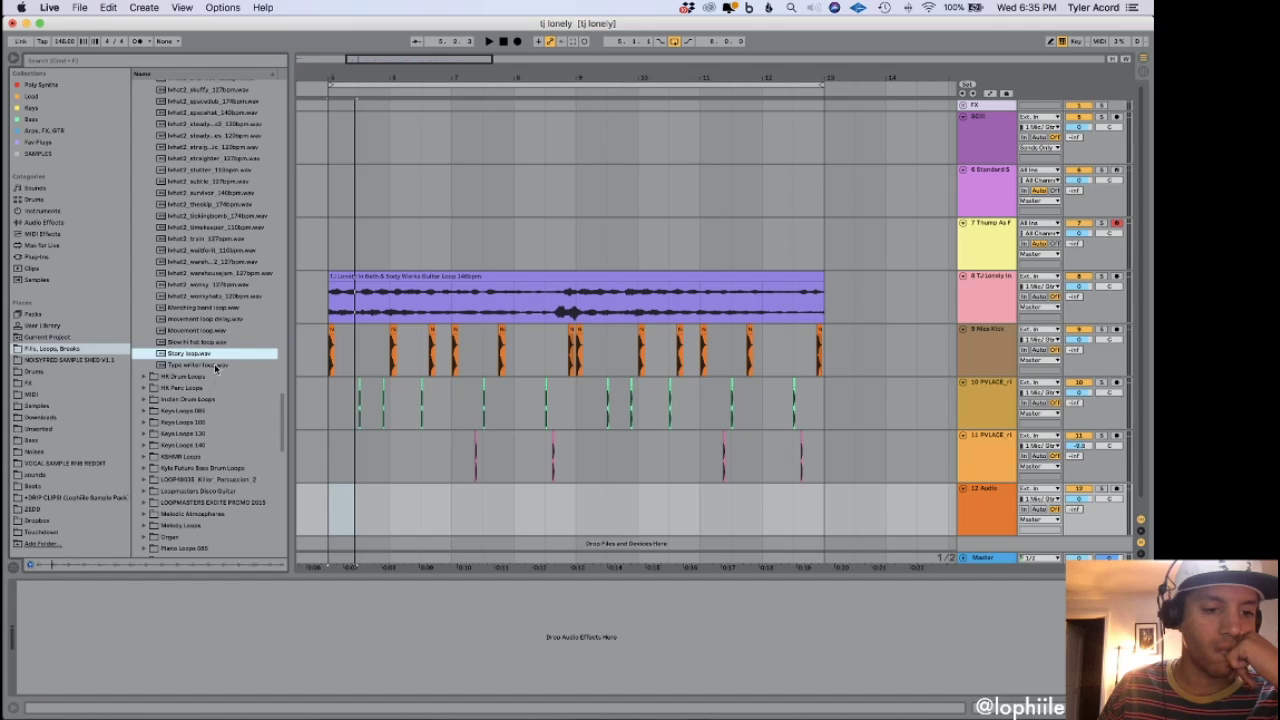
pyautogui.moveTo(176, 358); pyautogui.dragTo(340, 512)
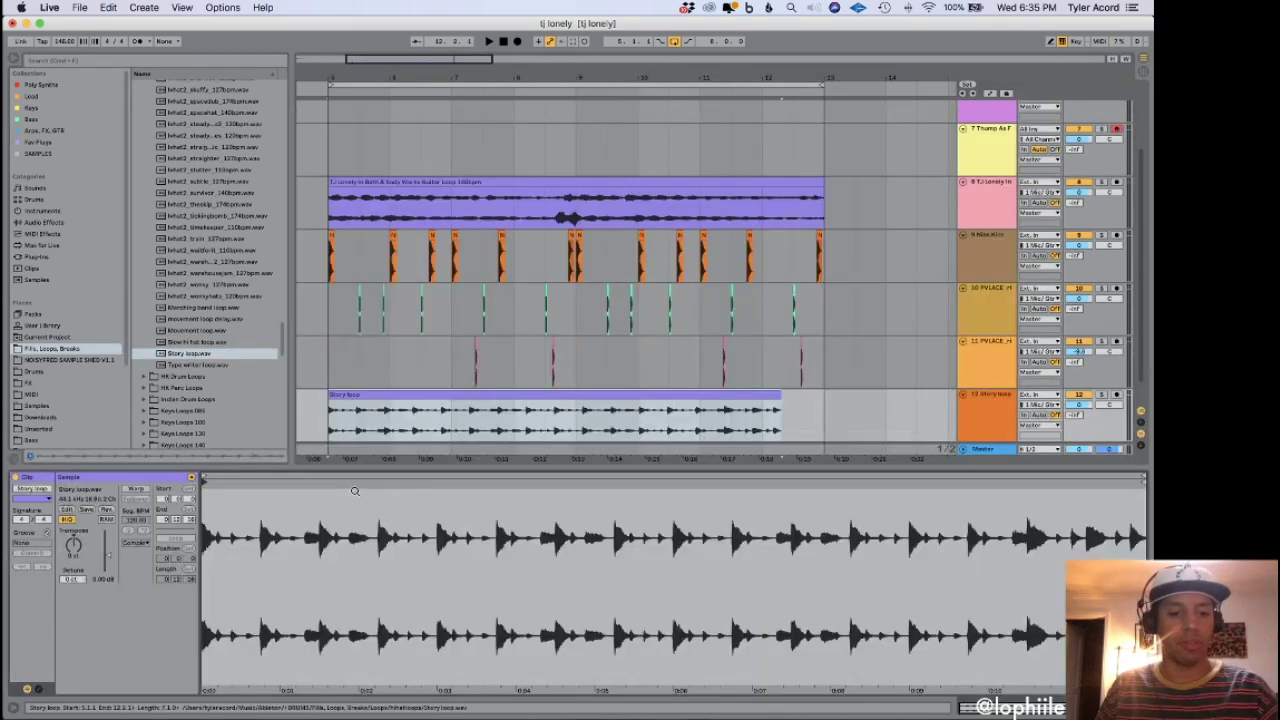
pyautogui.click(134, 490)
pyautogui.moveTo(139, 522); pyautogui.dragTo(137, 511)
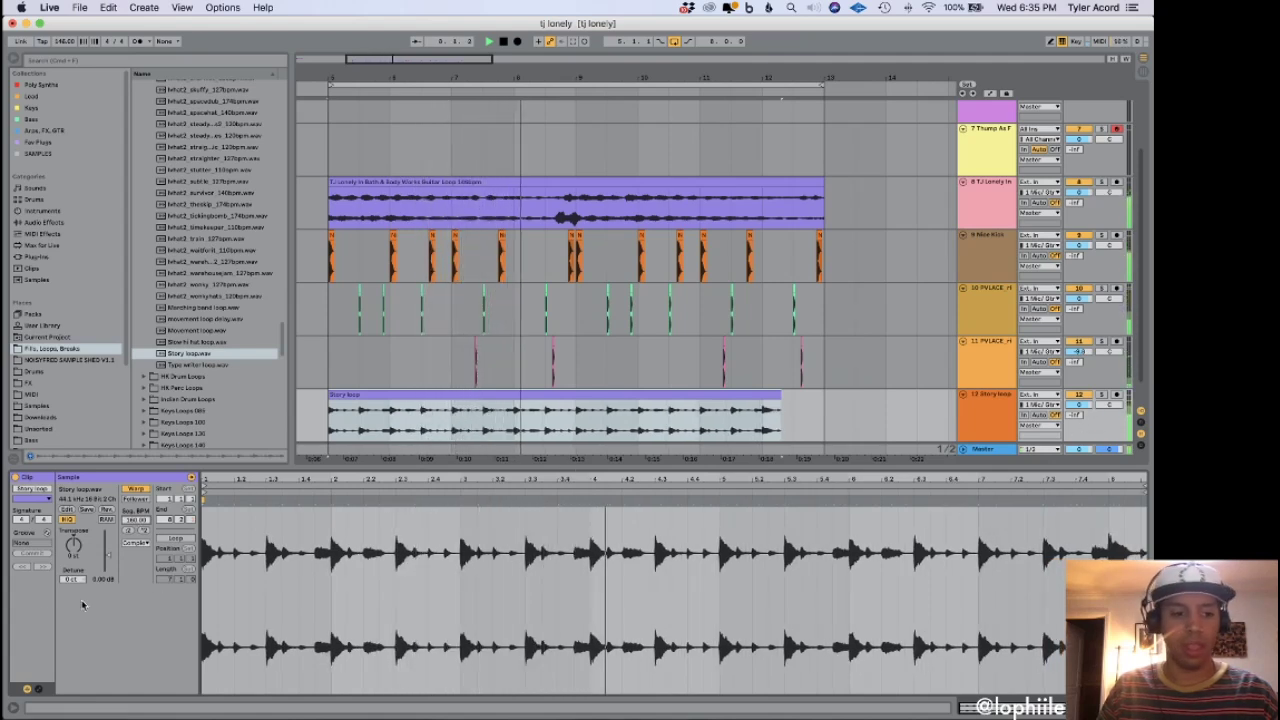
# Set the Story loop clip's warp mode to Beats and extend the clip to the end of the guitar loop.
pyautogui.click(137, 543)
pyautogui.click(138, 551)
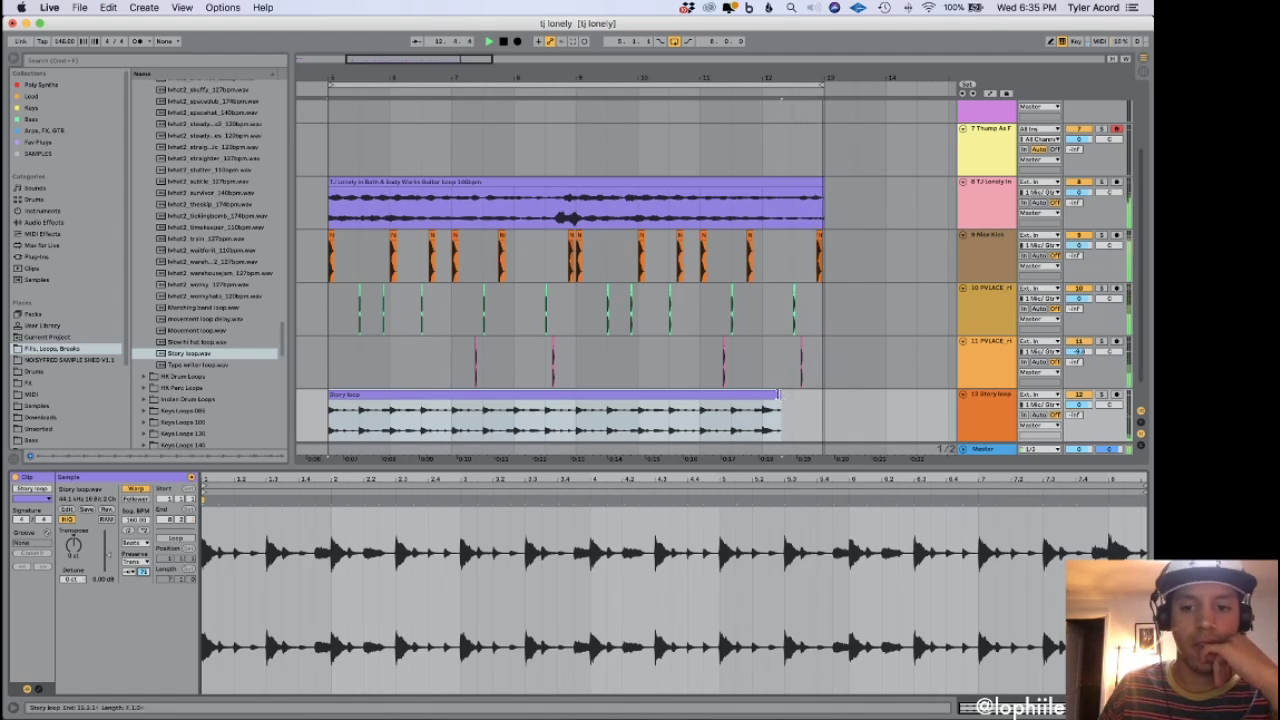
pyautogui.moveTo(779, 396); pyautogui.dragTo(824, 396)
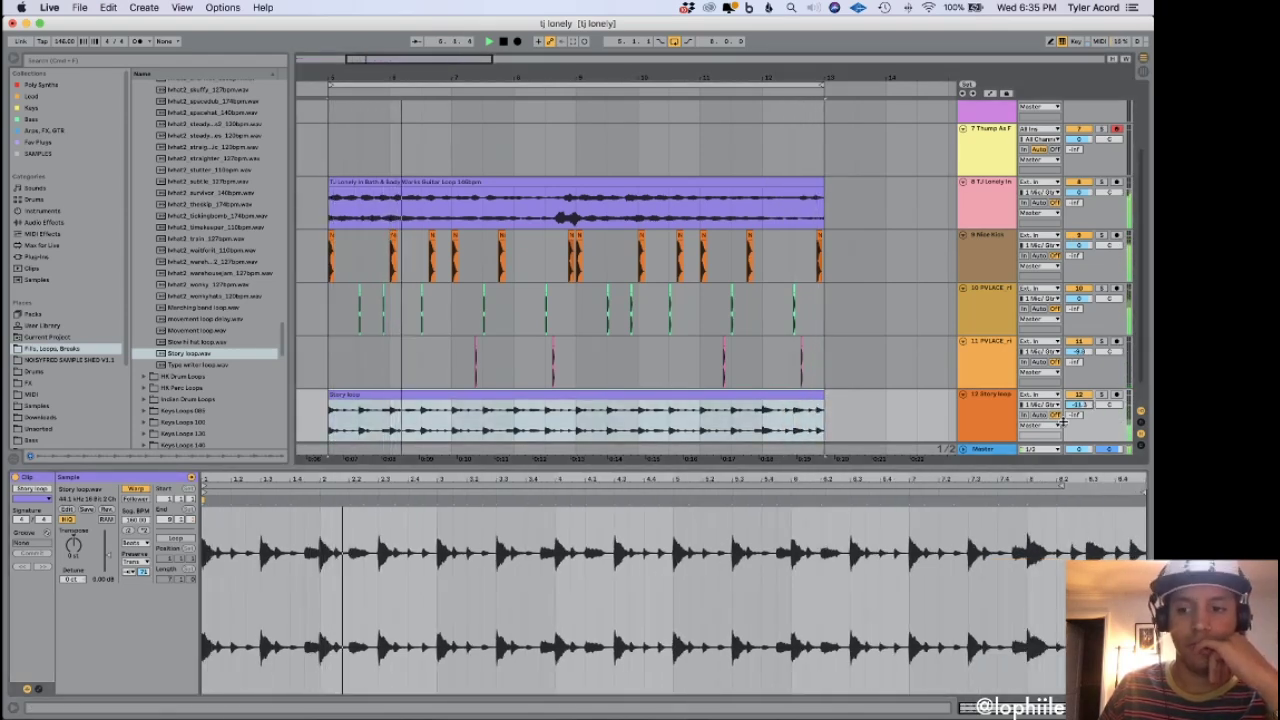
pyautogui.click(210, 598)
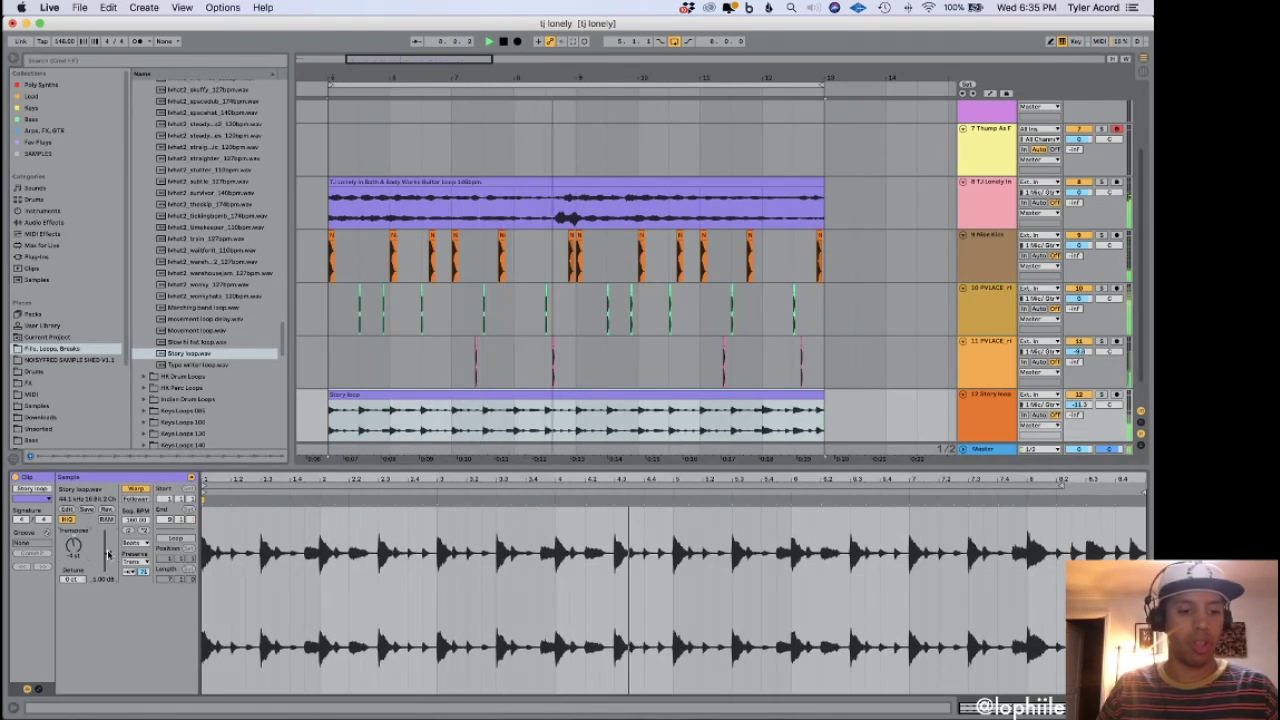
pyautogui.click(61, 63)
pyautogui.write('trans')
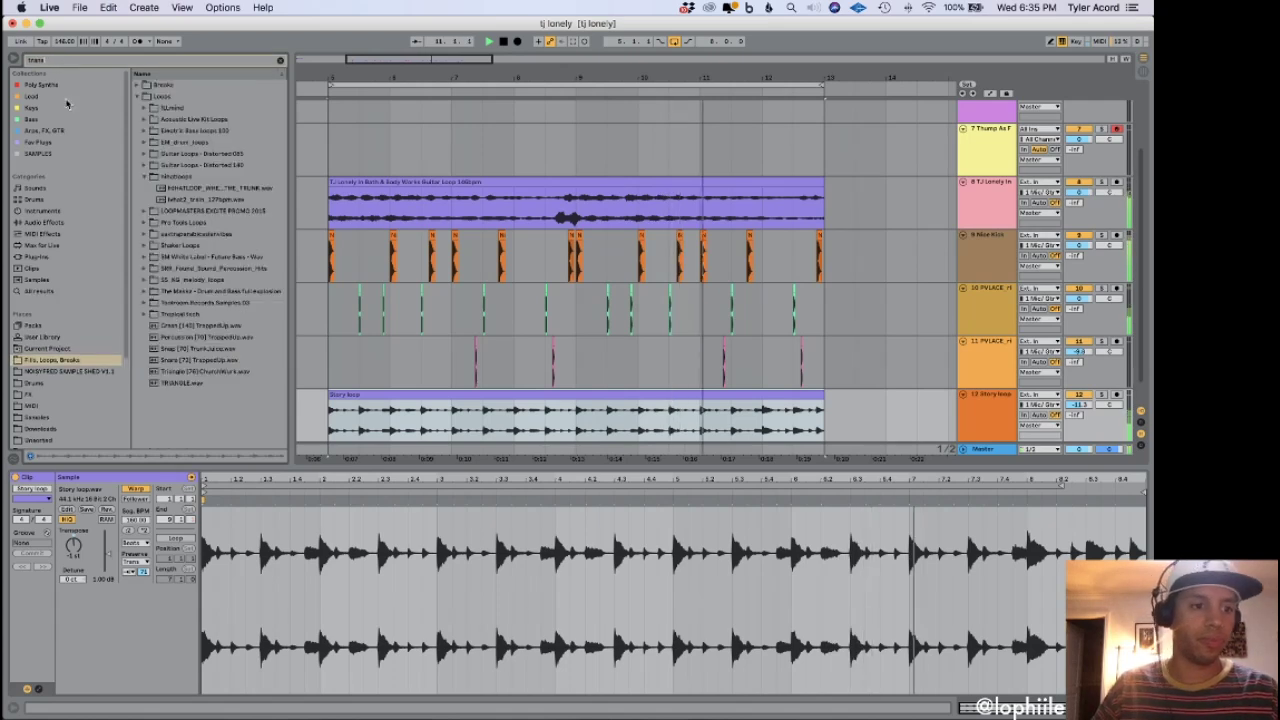
pyautogui.click(36, 257)
pyautogui.click(153, 203)
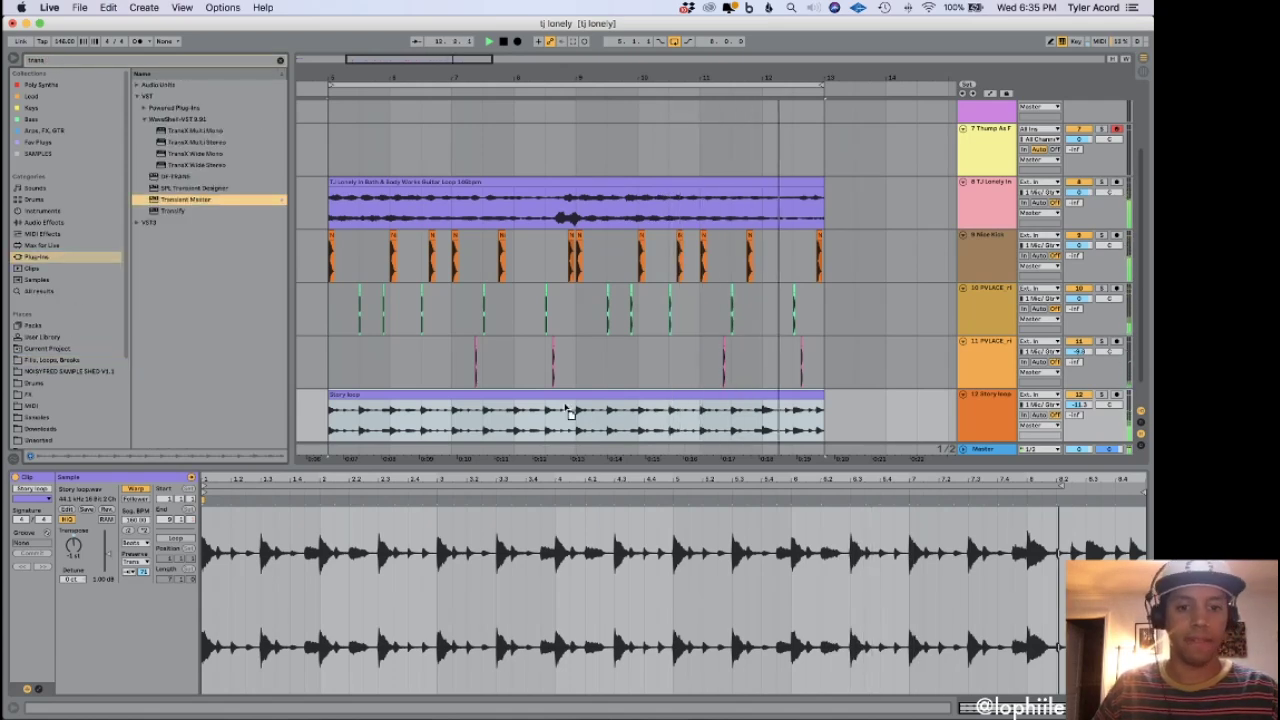
pyautogui.press('Return')
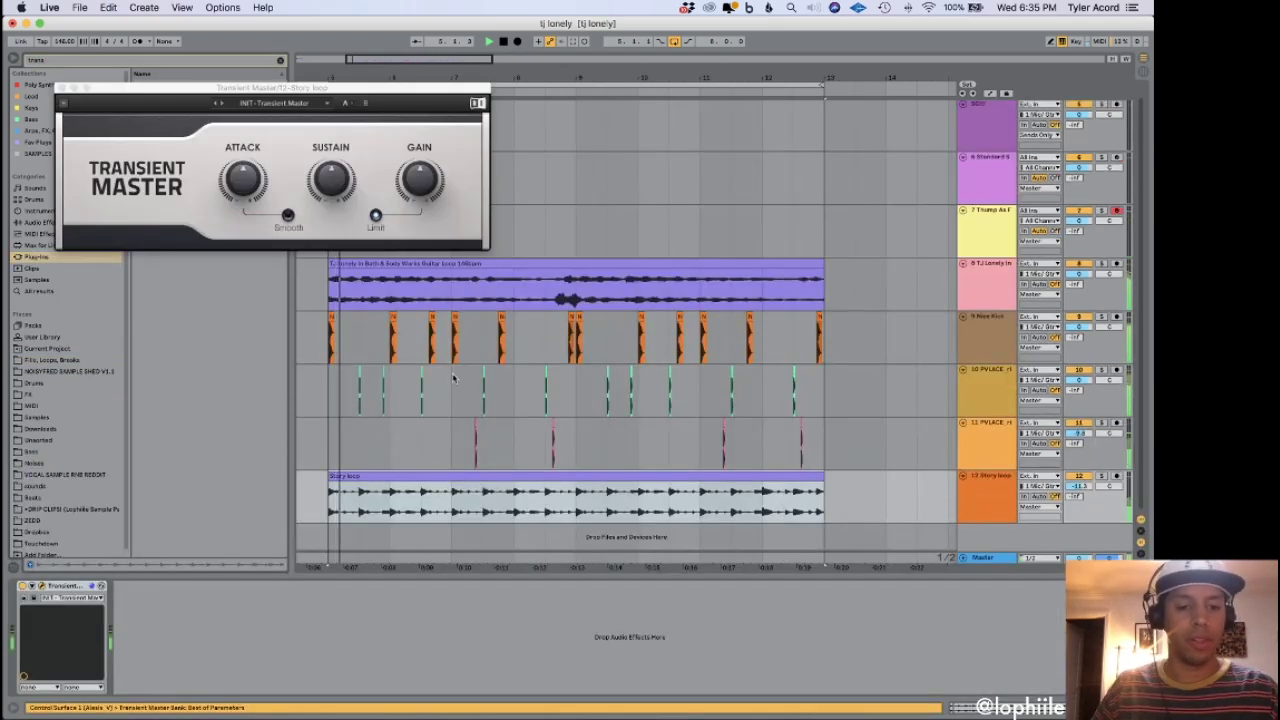
pyautogui.click(375, 224)
pyautogui.click(65, 586)
pyautogui.press('Delete')
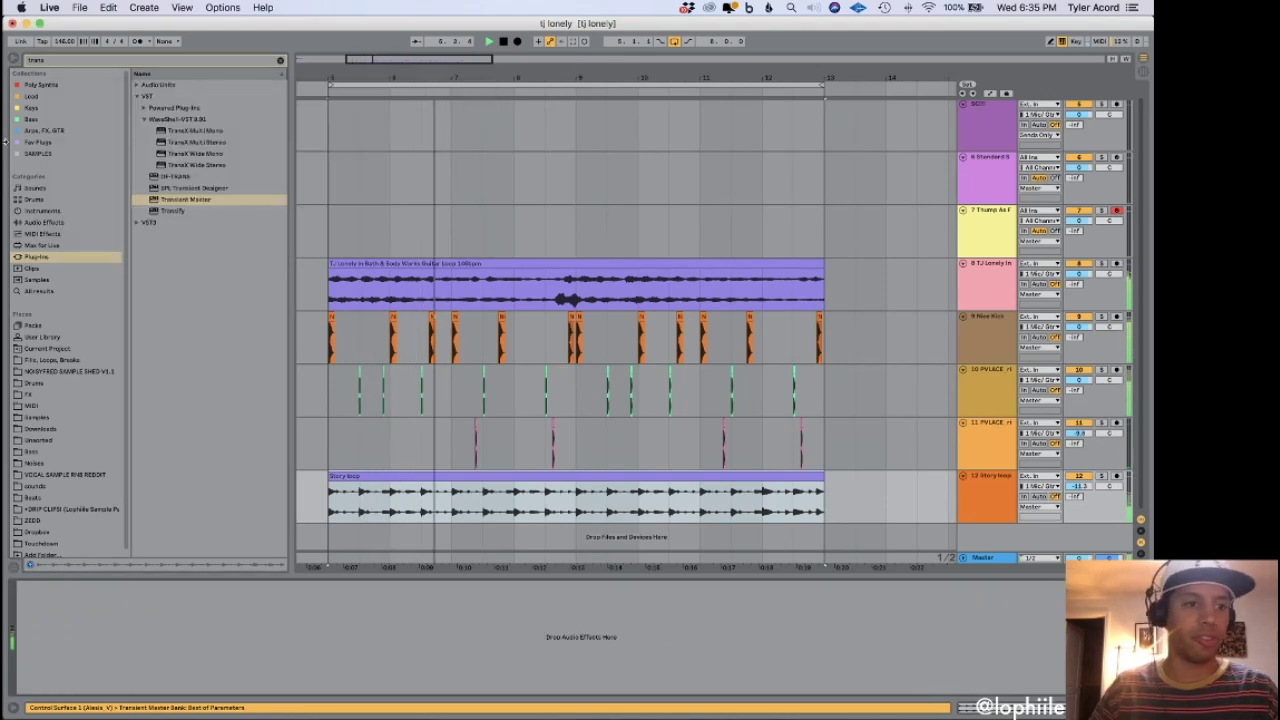
# Add the Drum Buss audio effect to the Story loop track with slightly negative Transients and Crunch at 67%.
pyautogui.click(10, 58)
pyautogui.write('drum')
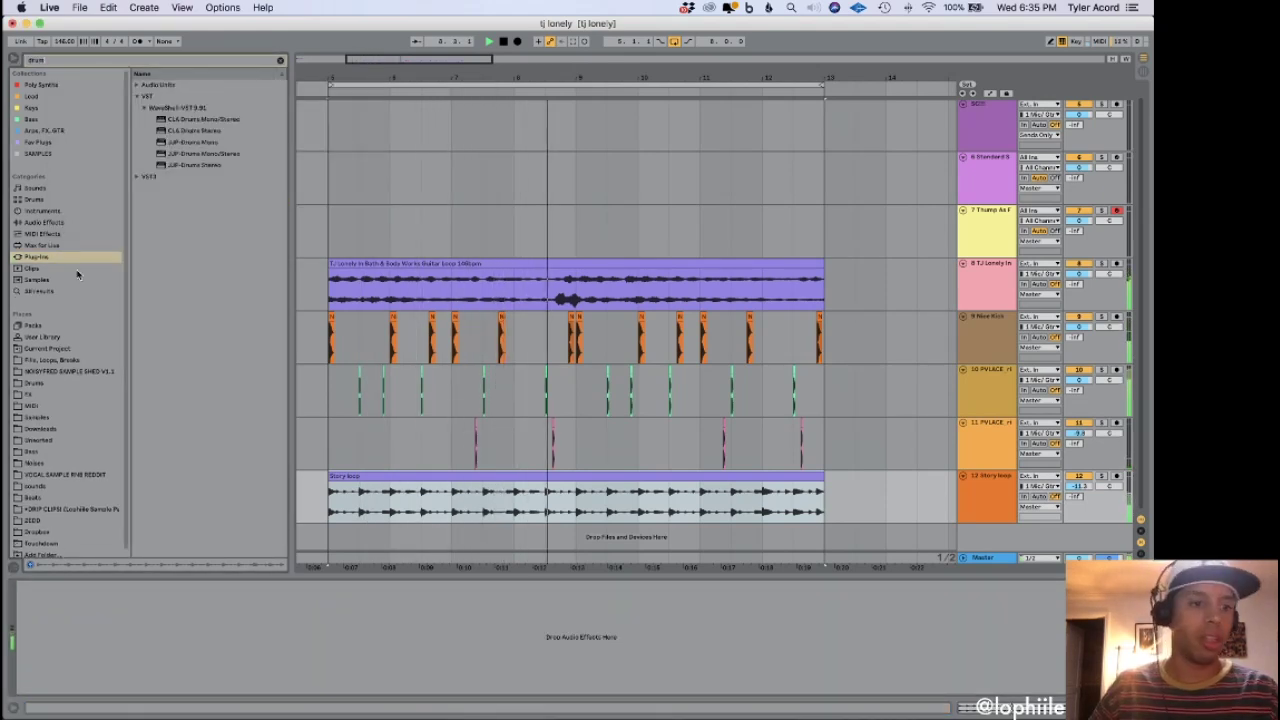
pyautogui.click(44, 222)
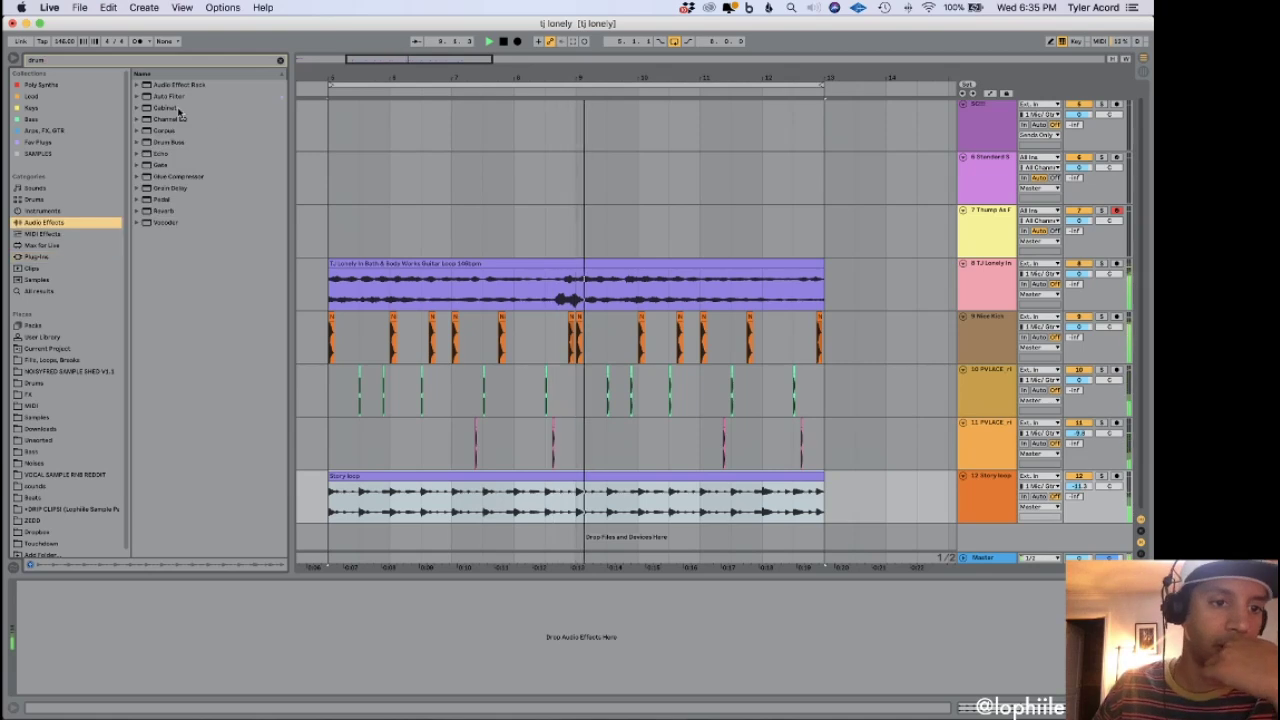
pyautogui.moveTo(173, 145); pyautogui.dragTo(157, 655)
pyautogui.moveTo(86, 678); pyautogui.dragTo(86, 690)
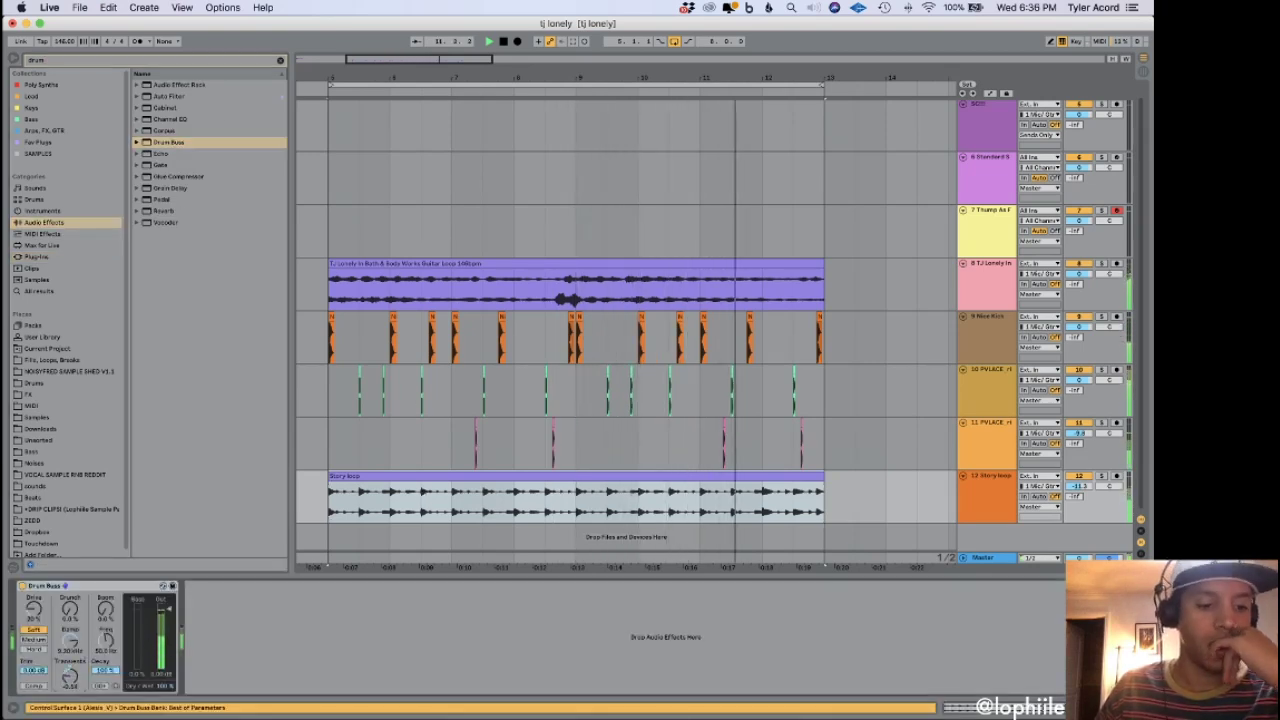
pyautogui.moveTo(69, 609); pyautogui.dragTo(69, 540)
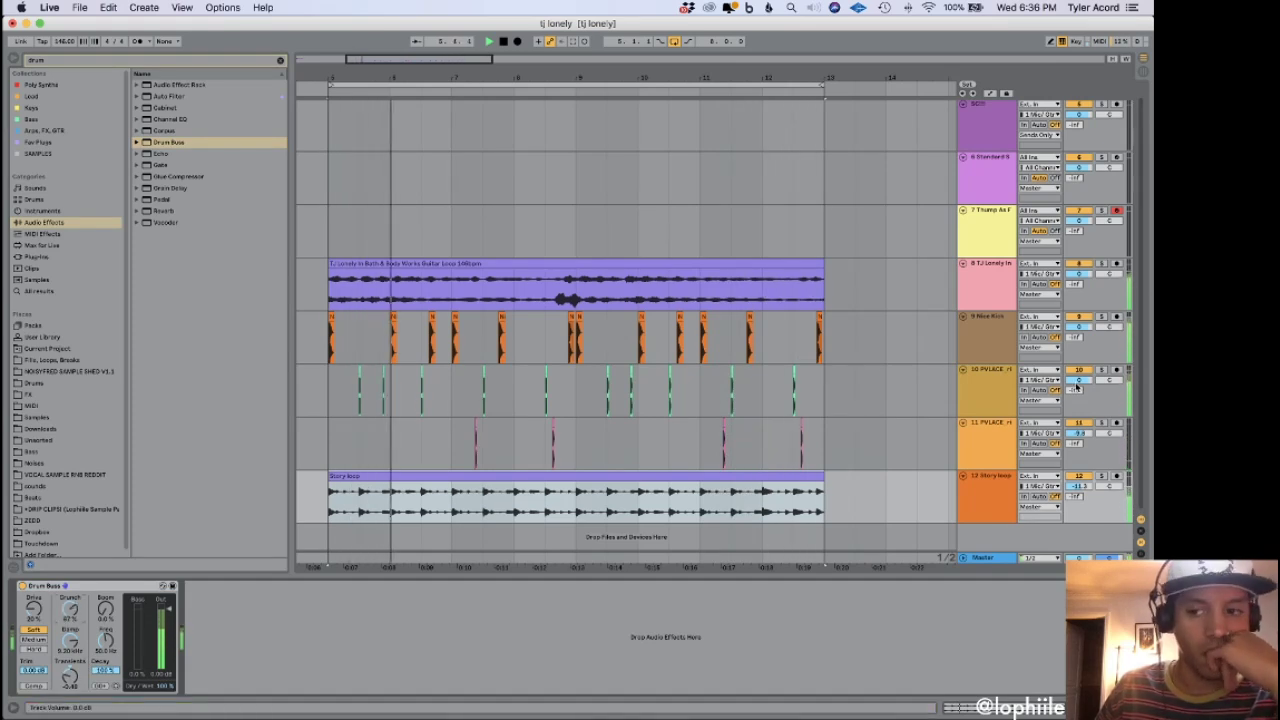
# Lower the Story loop track's volume to about -15 dB and turn the guitar loop track down slightly.
pyautogui.moveTo(1078, 488); pyautogui.dragTo(1078, 500)
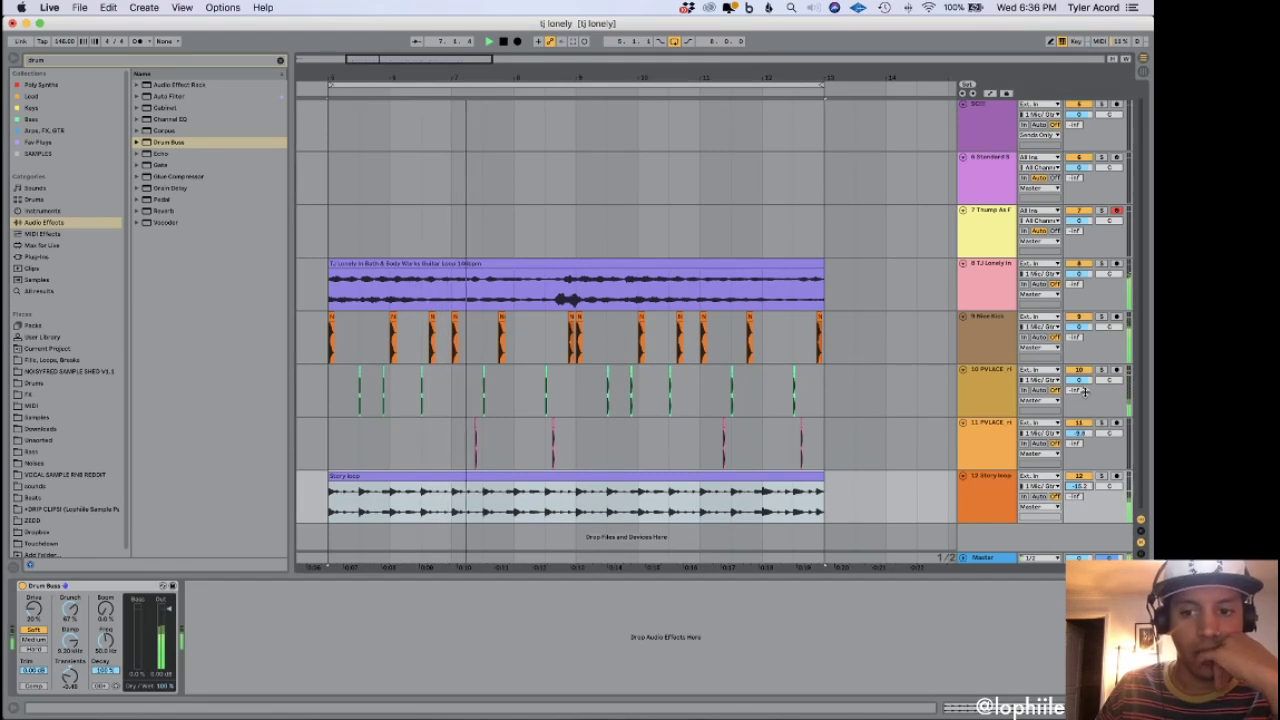
pyautogui.moveTo(1080, 274); pyautogui.dragTo(1086, 283)
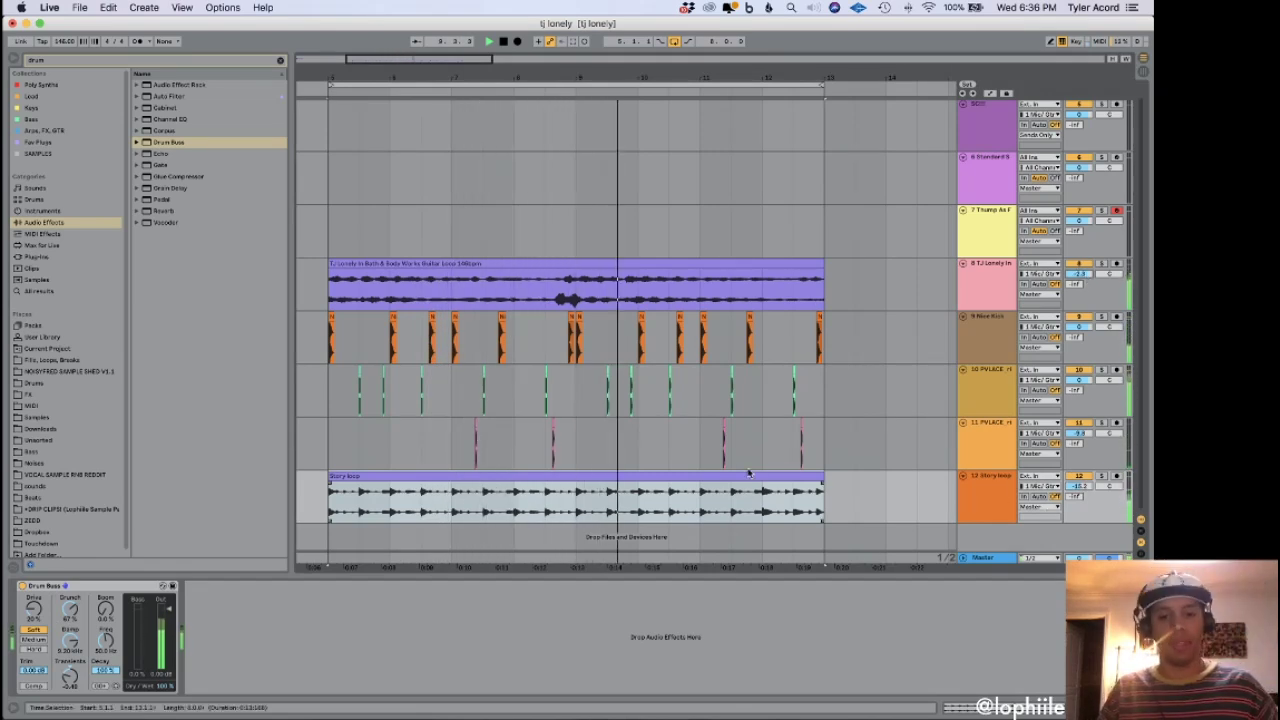
# Record a MIDI bass part on track 7 from bar 5 to bar 13 and play it back.
pyautogui.click(683, 240)
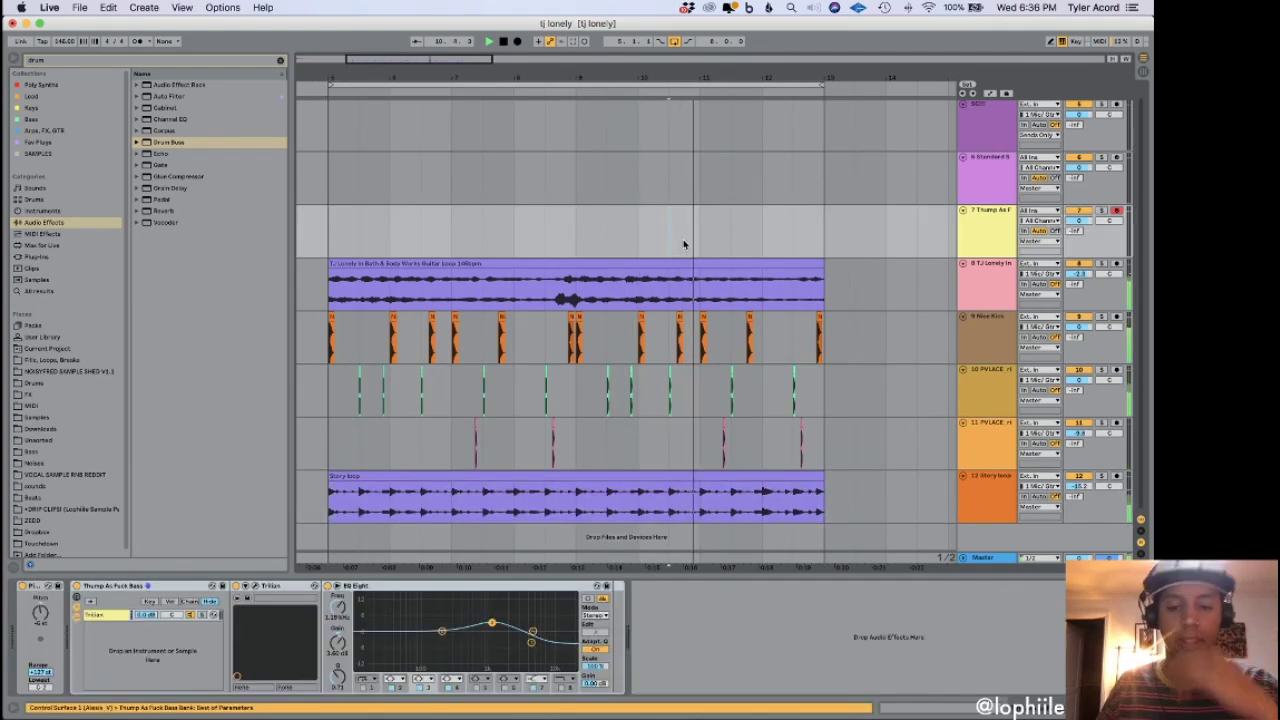
pyautogui.press('F9')
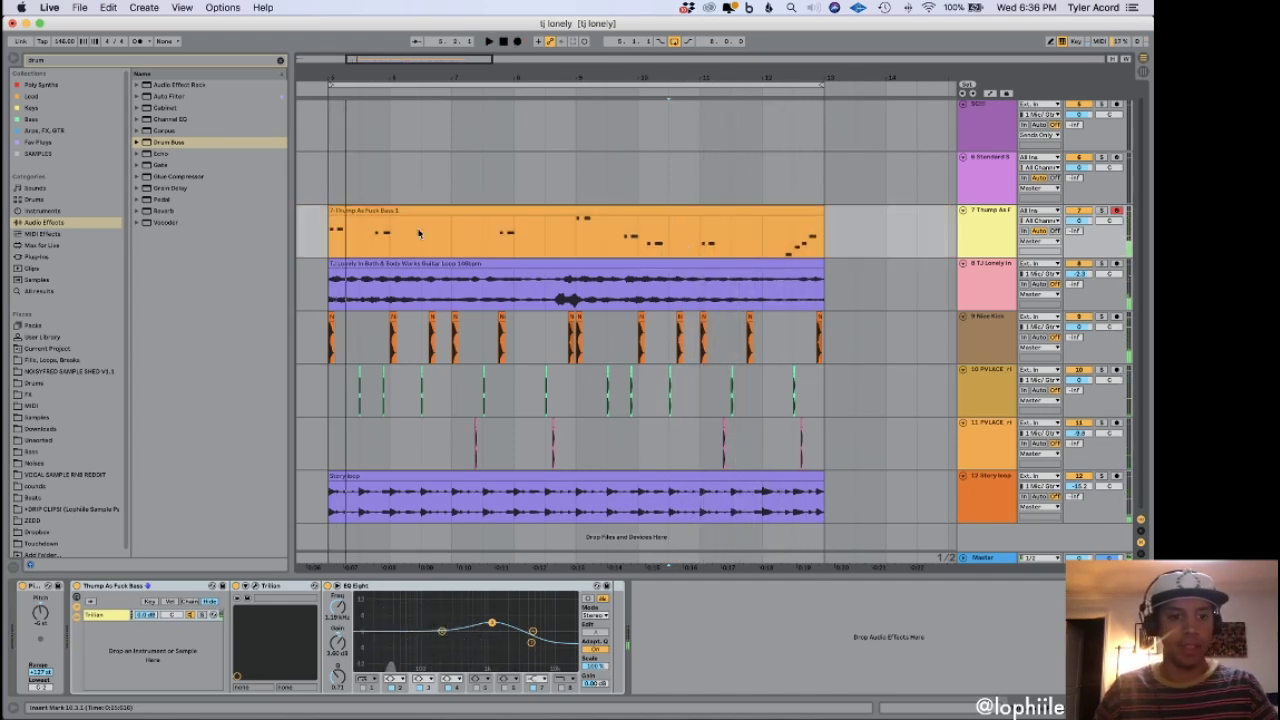
pyautogui.click(385, 208)
pyautogui.press('space')
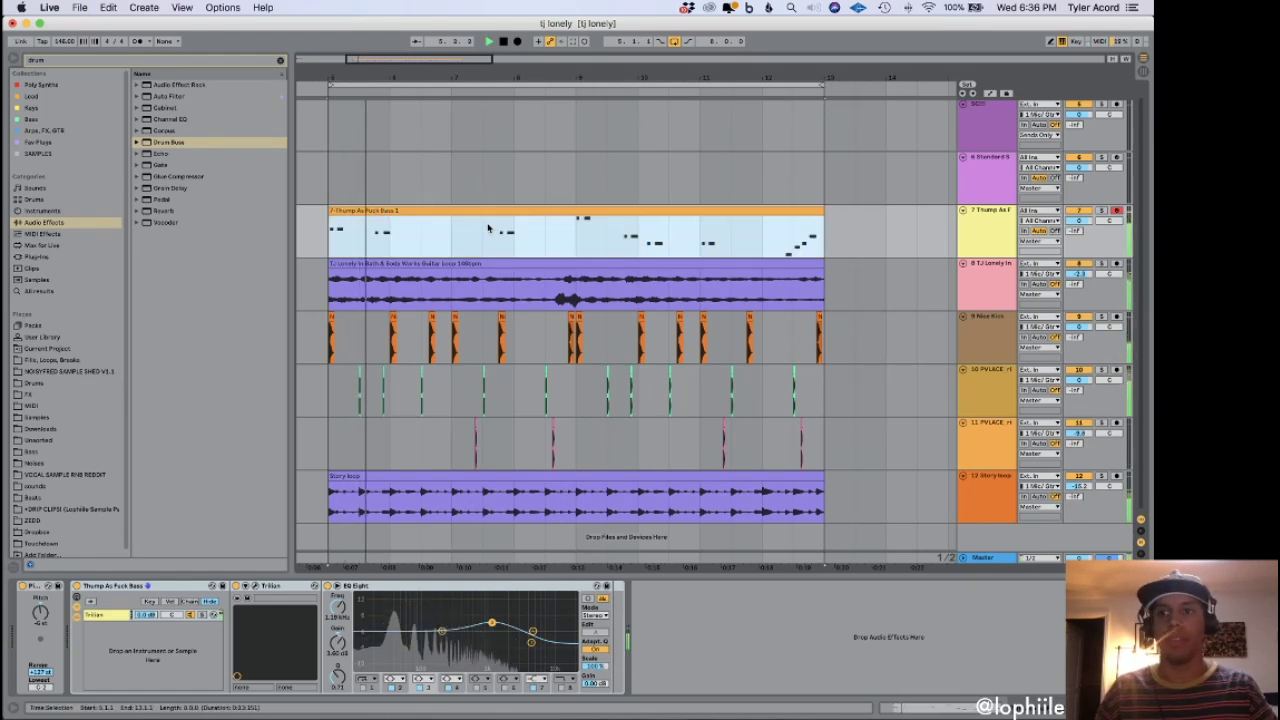
# Open the bass clip's notes, move the two G#2 notes just before bar 10 down to F#2, and play the passage.
pyautogui.doubleClick(487, 211)
pyautogui.click(474, 570)
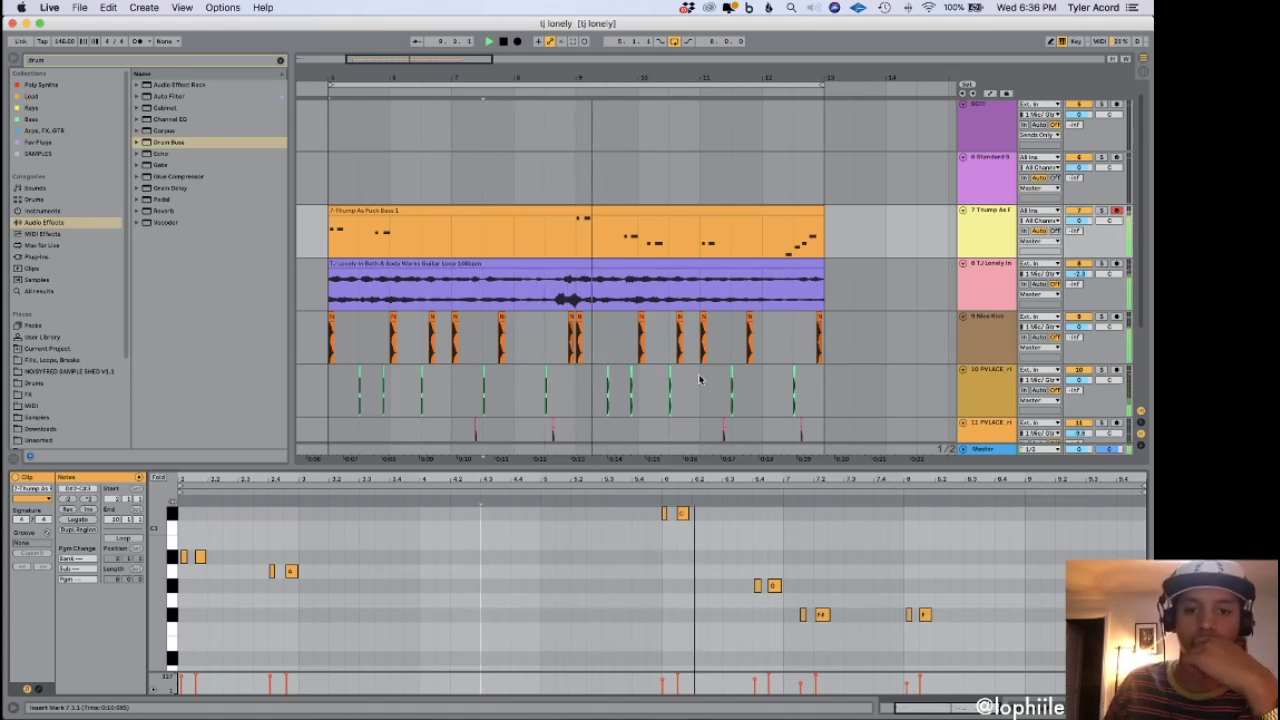
pyautogui.doubleClick(654, 224)
pyautogui.press('space')
pyautogui.moveTo(862, 630); pyautogui.dragTo(743, 588)
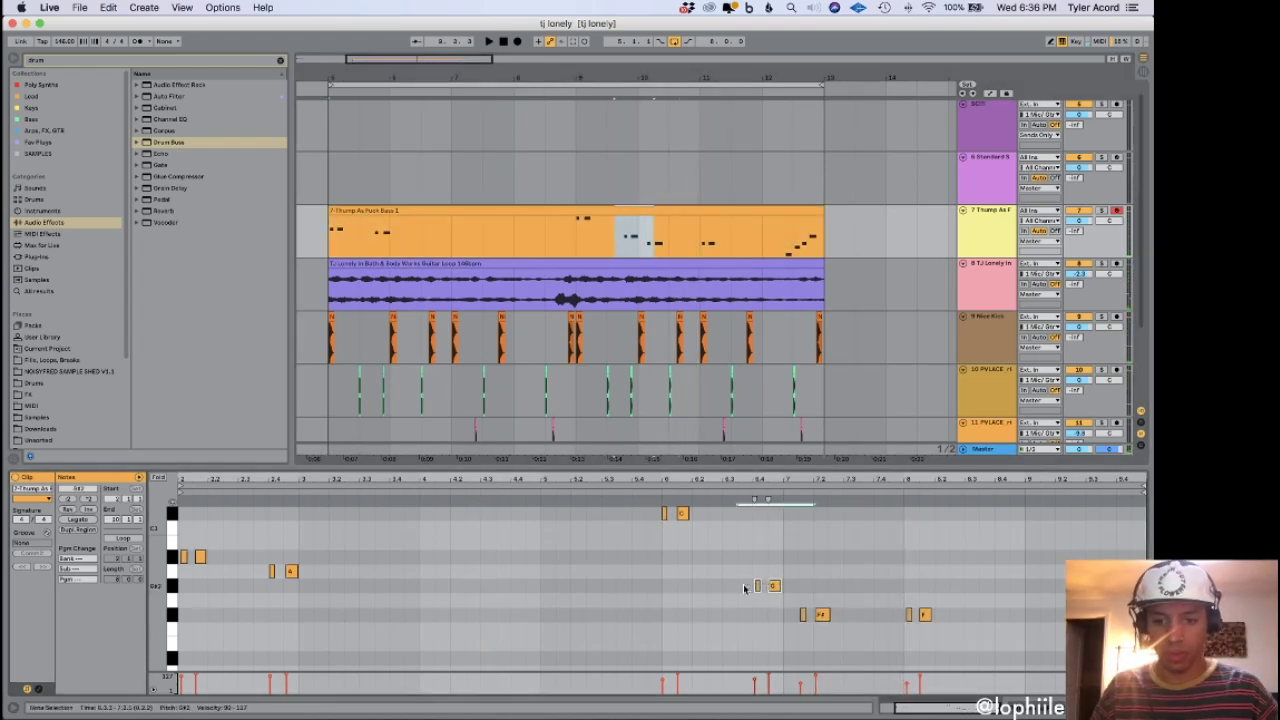
pyautogui.click(573, 240)
pyautogui.press('space')
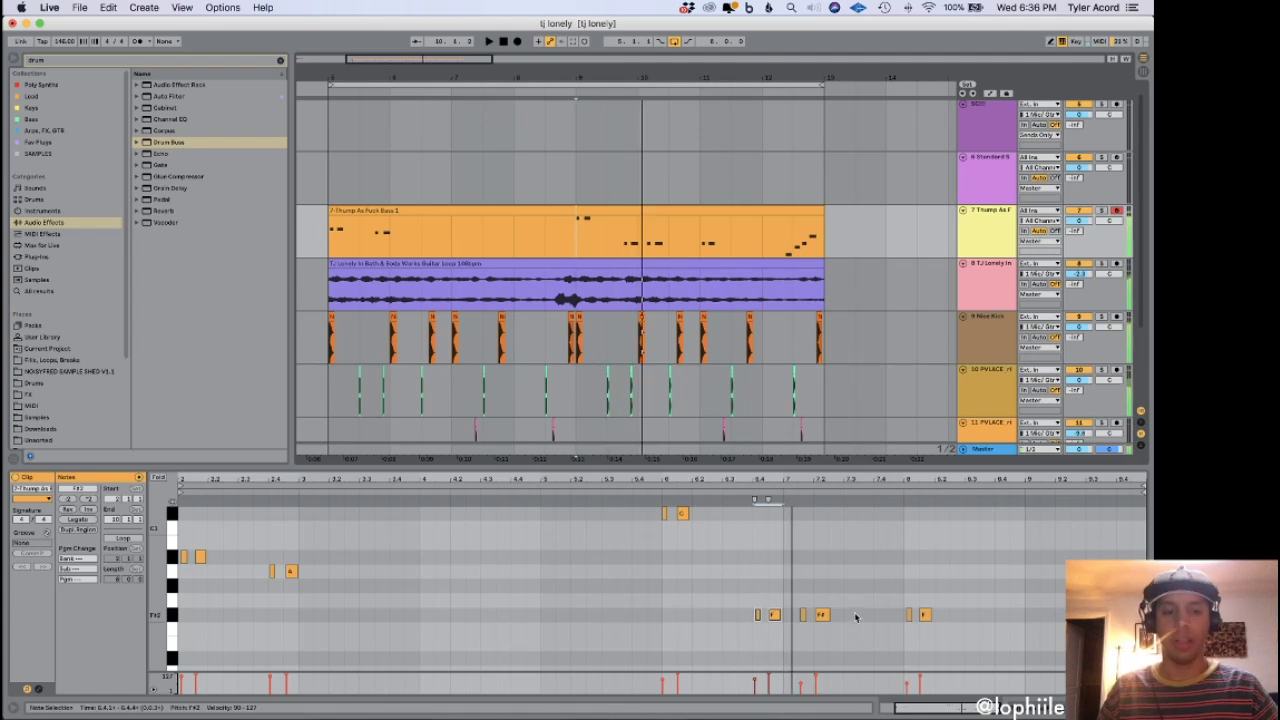
# Delete the pair of F#2 notes just after bar 10 in the bass clip and resume playback.
pyautogui.press('space')
pyautogui.click(803, 615)
pyautogui.press('space')
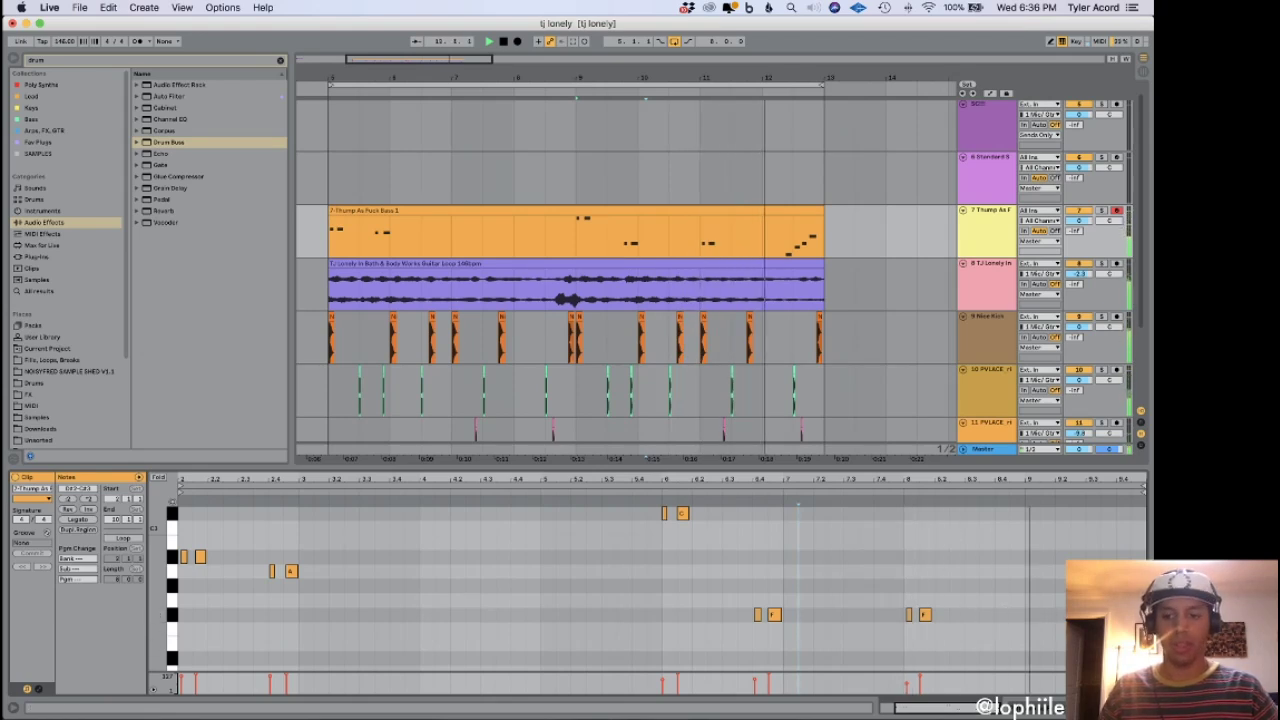
# Delete the bass clip's section from bar 12 to its end and play back the shortened part.
pyautogui.press('space')
pyautogui.moveTo(854, 240); pyautogui.dragTo(758, 246)
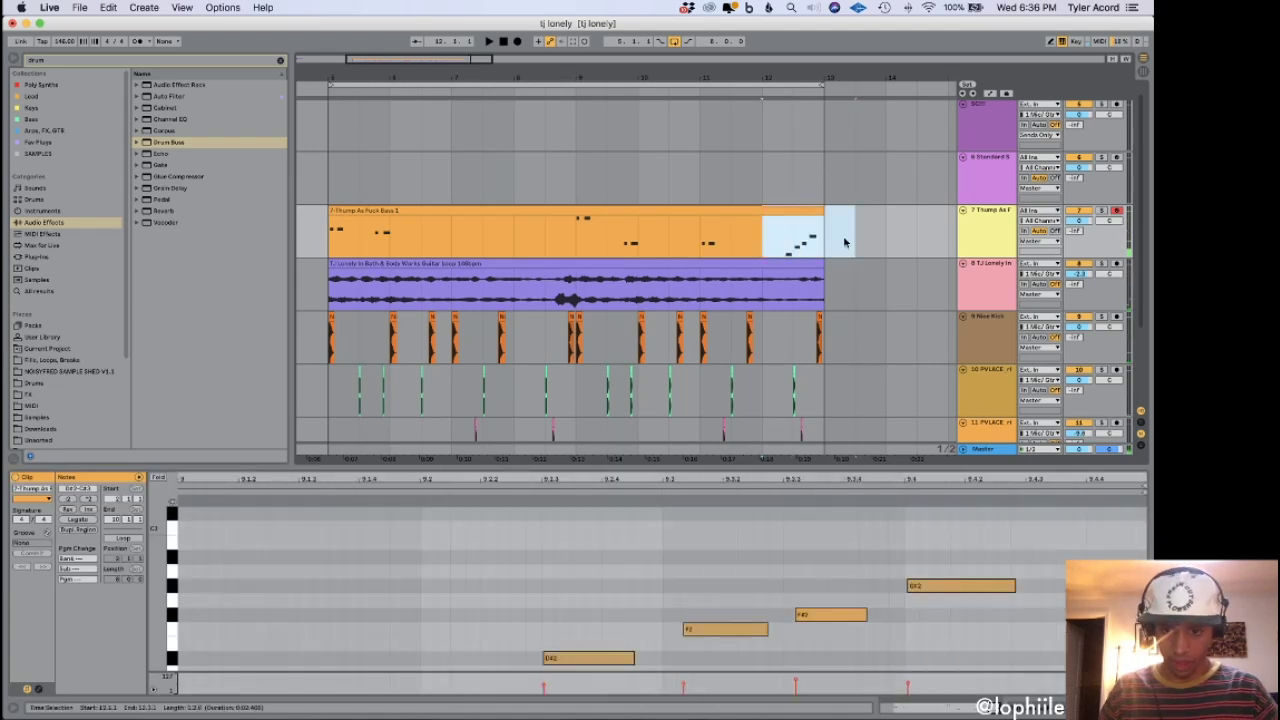
pyautogui.press('Delete')
pyautogui.click(675, 232)
pyautogui.press('space')
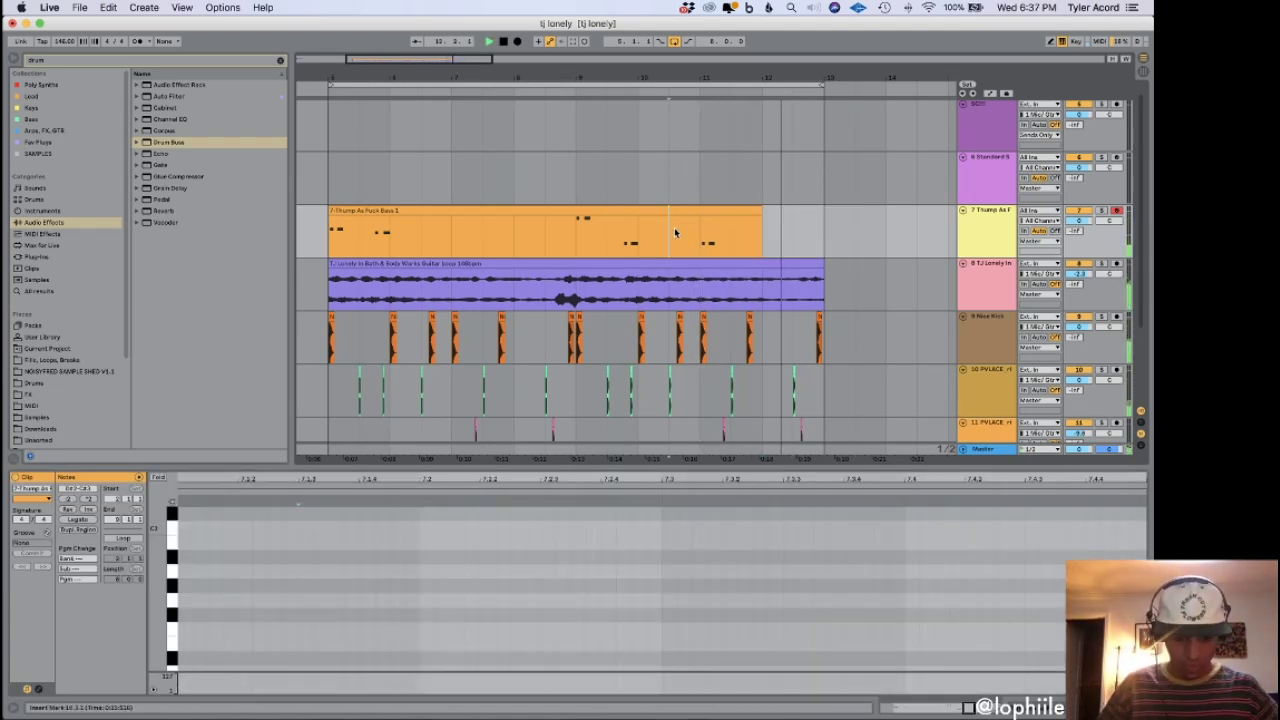
pyautogui.press('space')
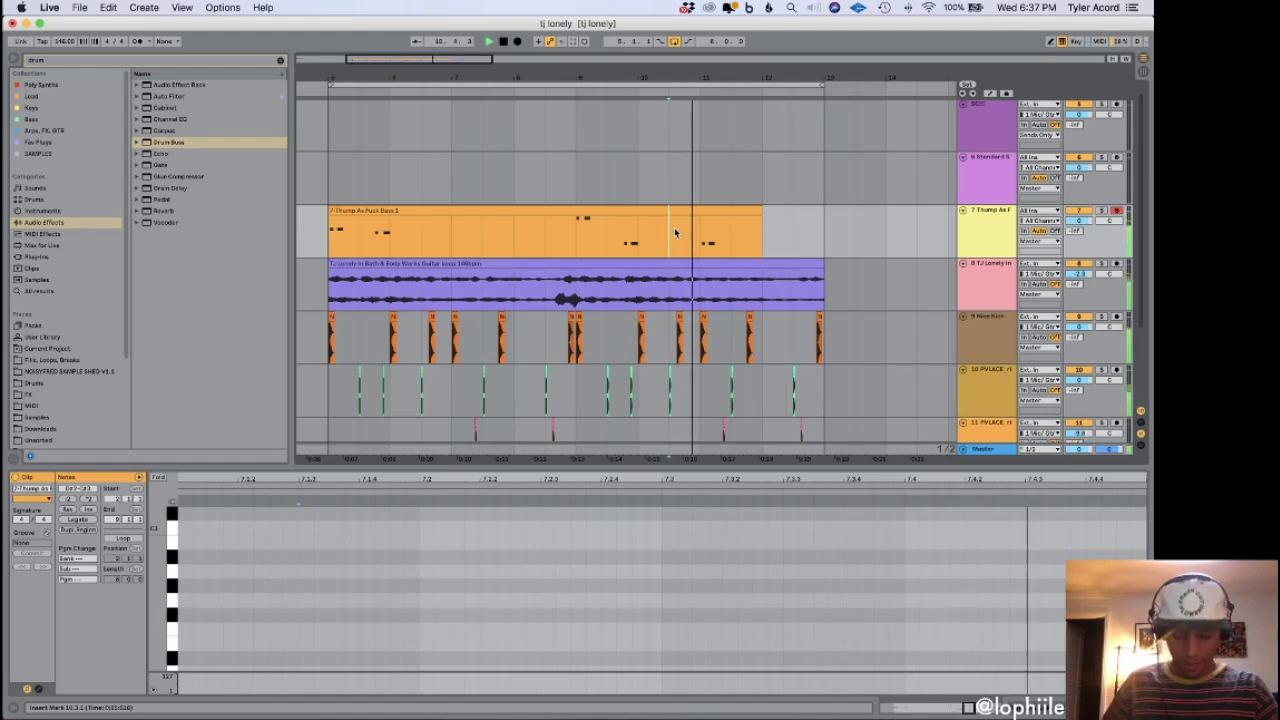
# Record new ending bass notes from bar 12 to bar 13 on track 7, consolidate the bass part into one clip, and save.
pyautogui.press('F9')
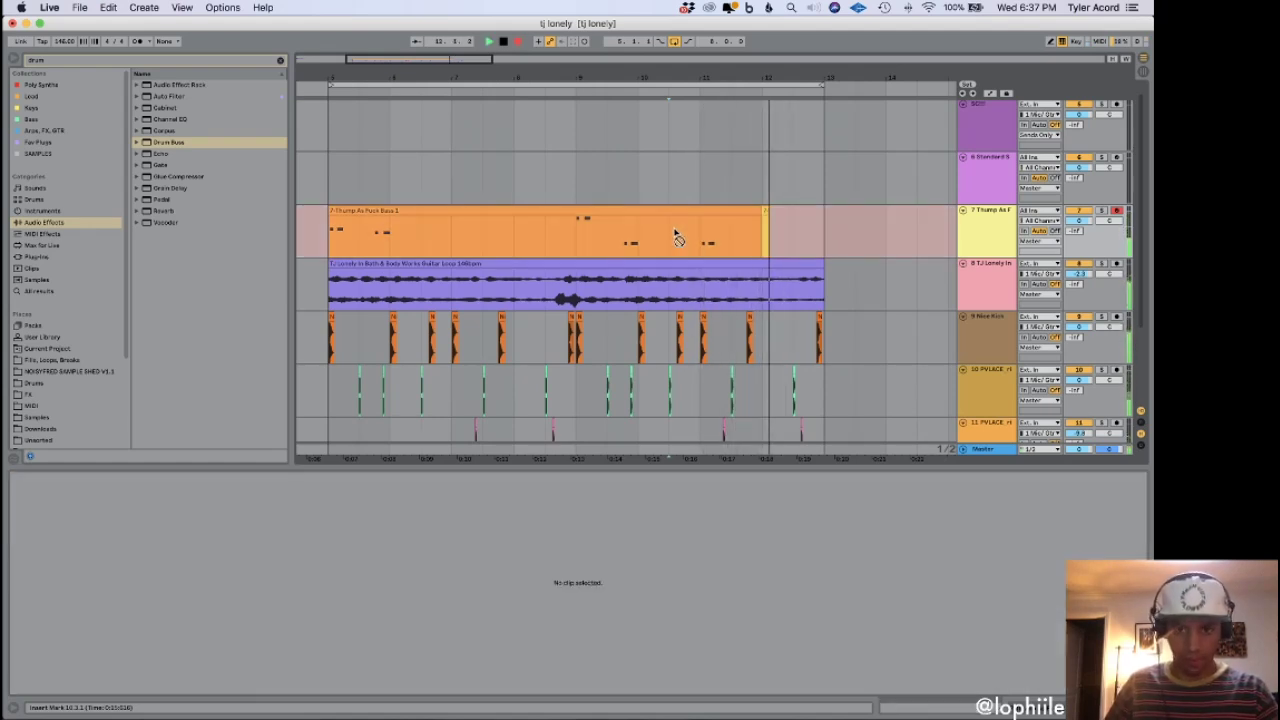
pyautogui.press('space')
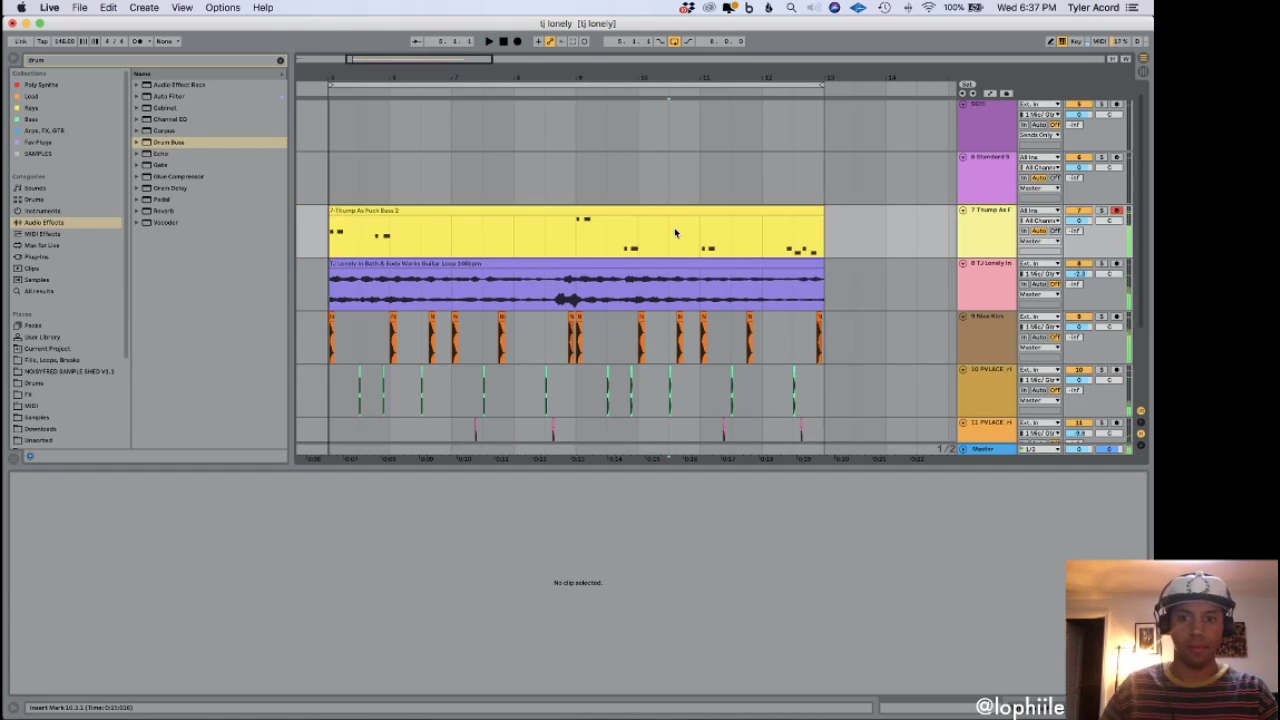
pyautogui.press('super+z')
pyautogui.click(371, 210)
pyautogui.press('space')
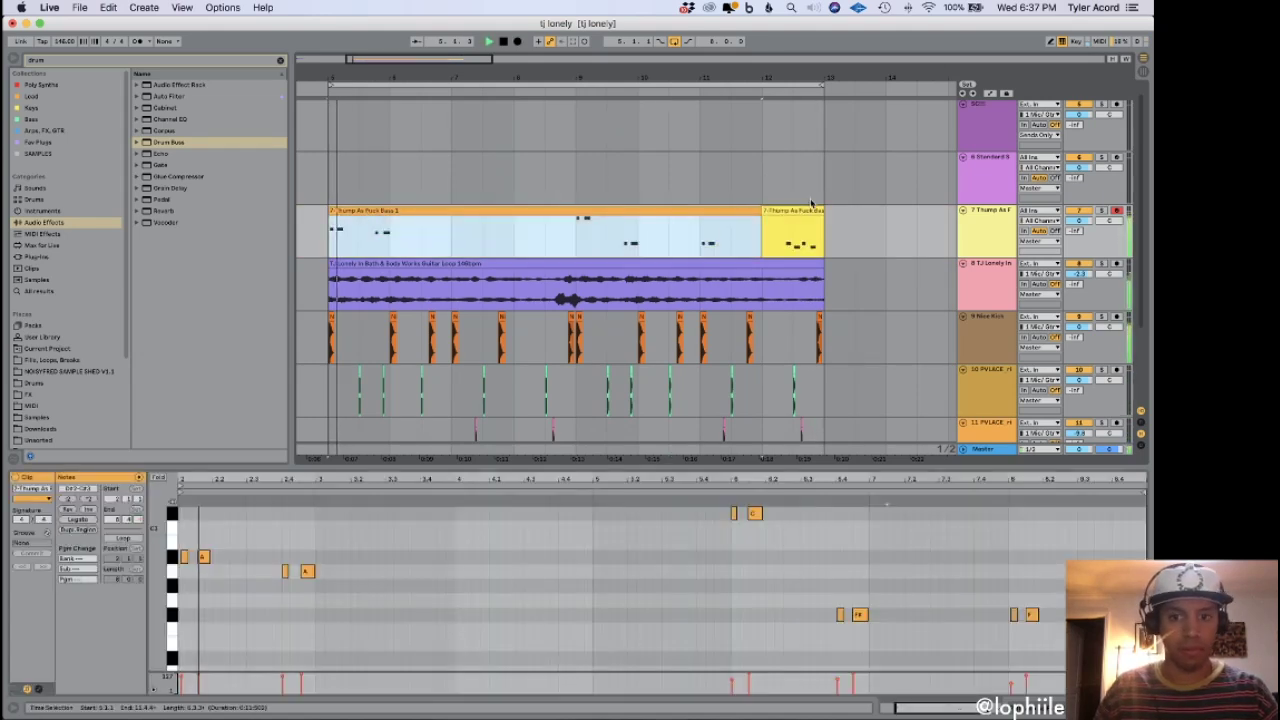
pyautogui.press('super+j')
pyautogui.press('super+s')
# Lower the volume of the loop on track 12 slightly during playback and save the set.
pyautogui.hotkey('shift', 'Tab')
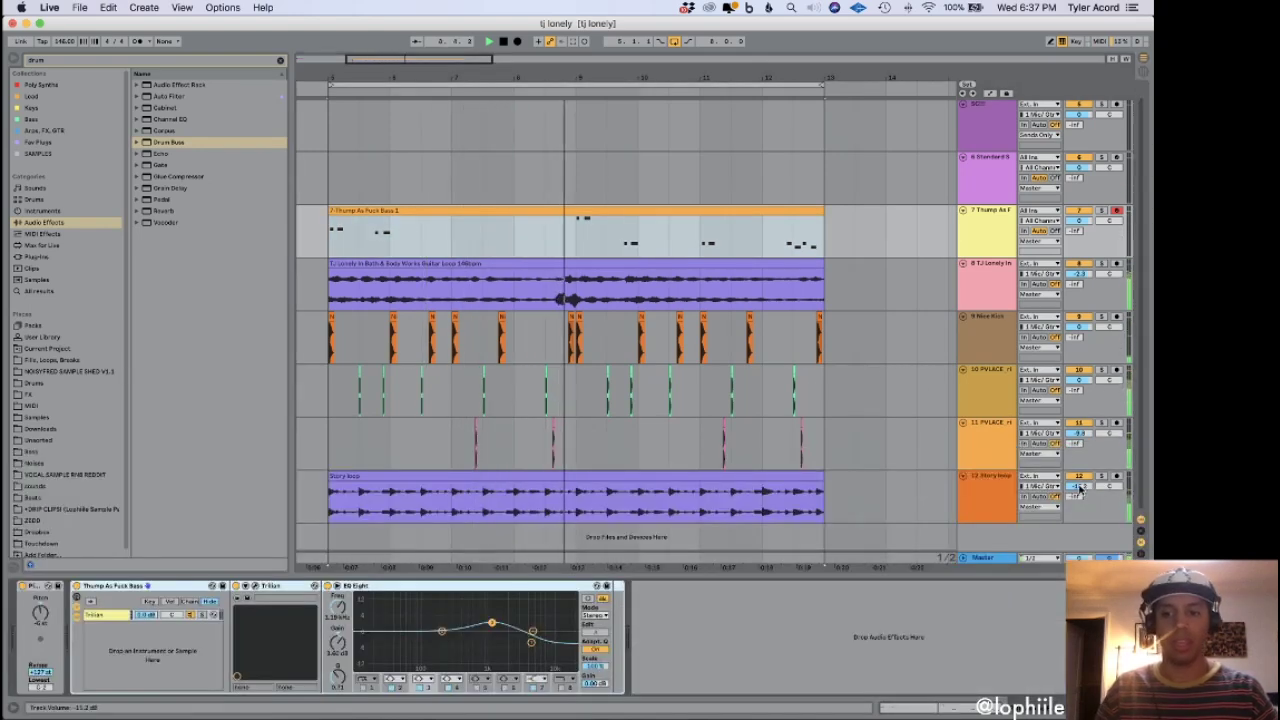
pyautogui.moveTo(1079, 489); pyautogui.dragTo(1079, 498)
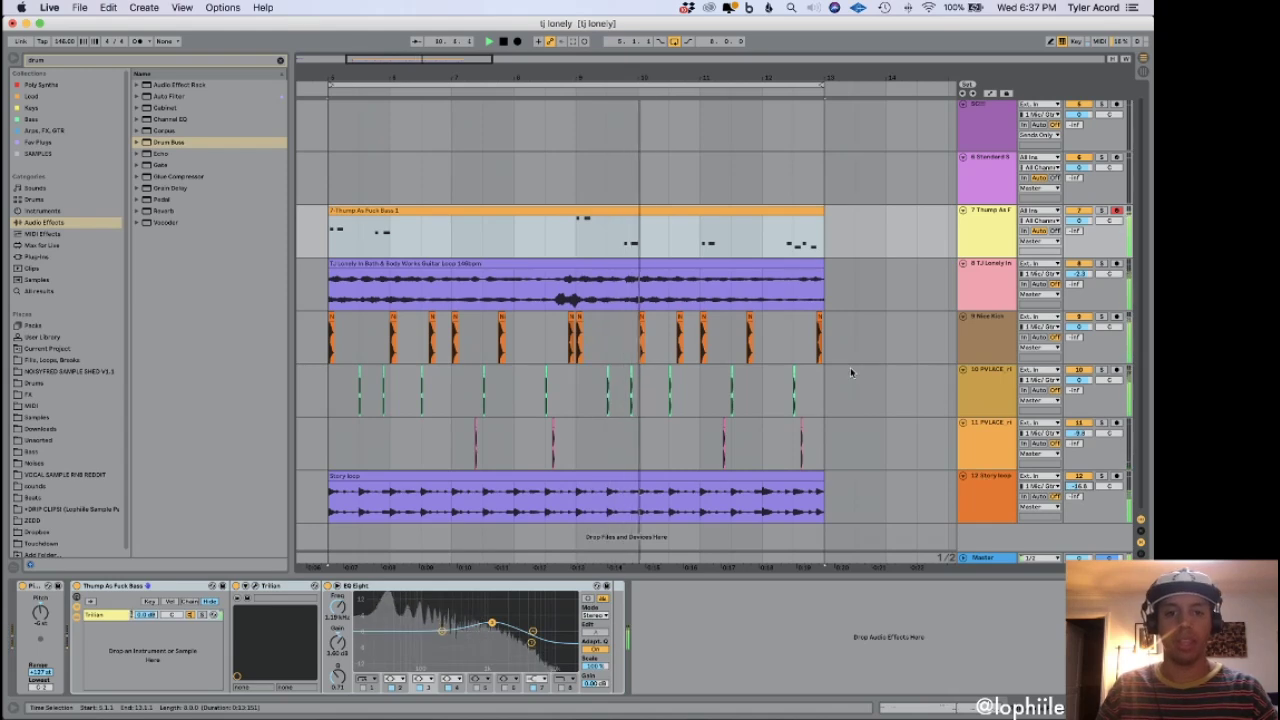
pyautogui.click(576, 249)
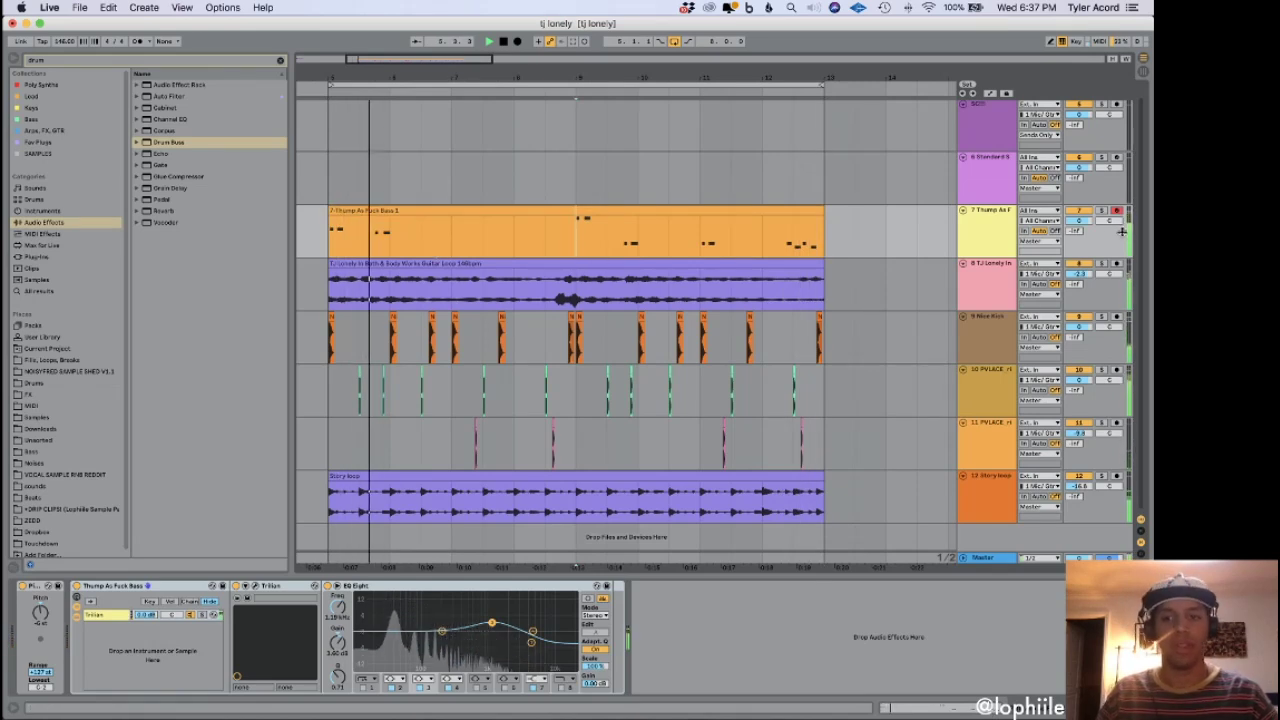
pyautogui.press('super+s')
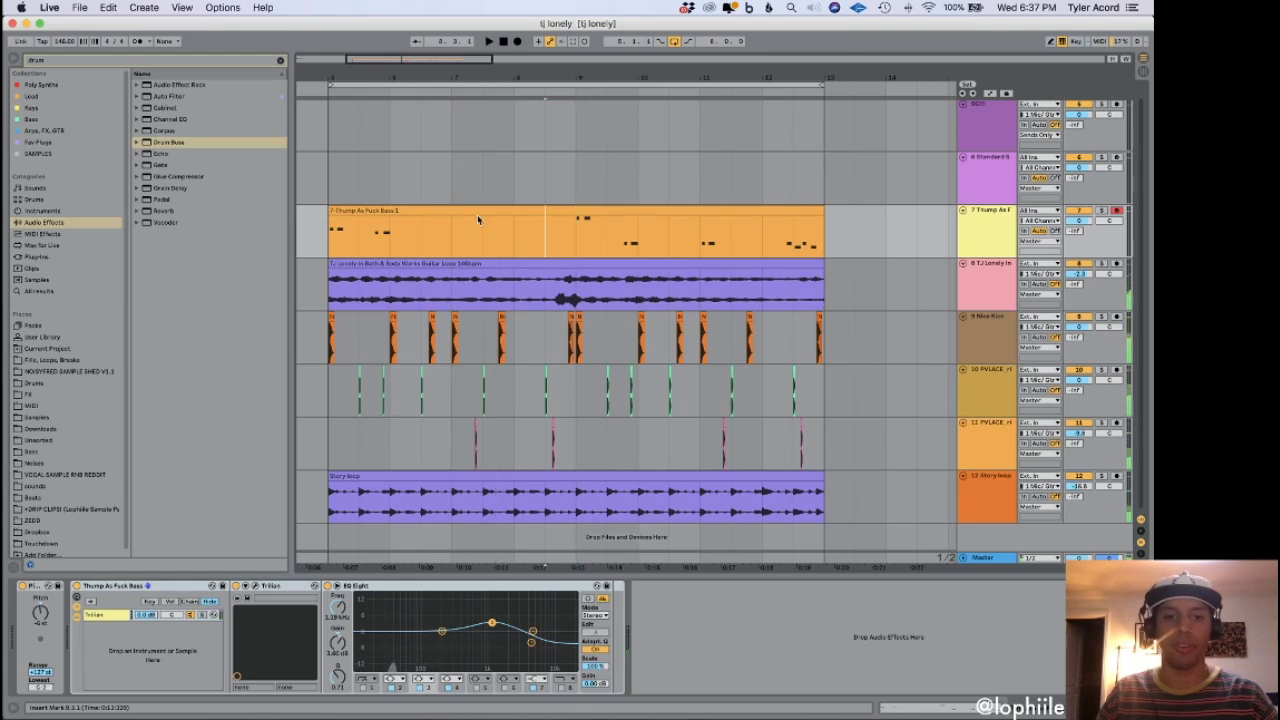
# Turn on Warp for the guitar loop clip on track 8, transpose it down, and play it back from the start.
pyautogui.click(522, 278)
pyautogui.press('space')
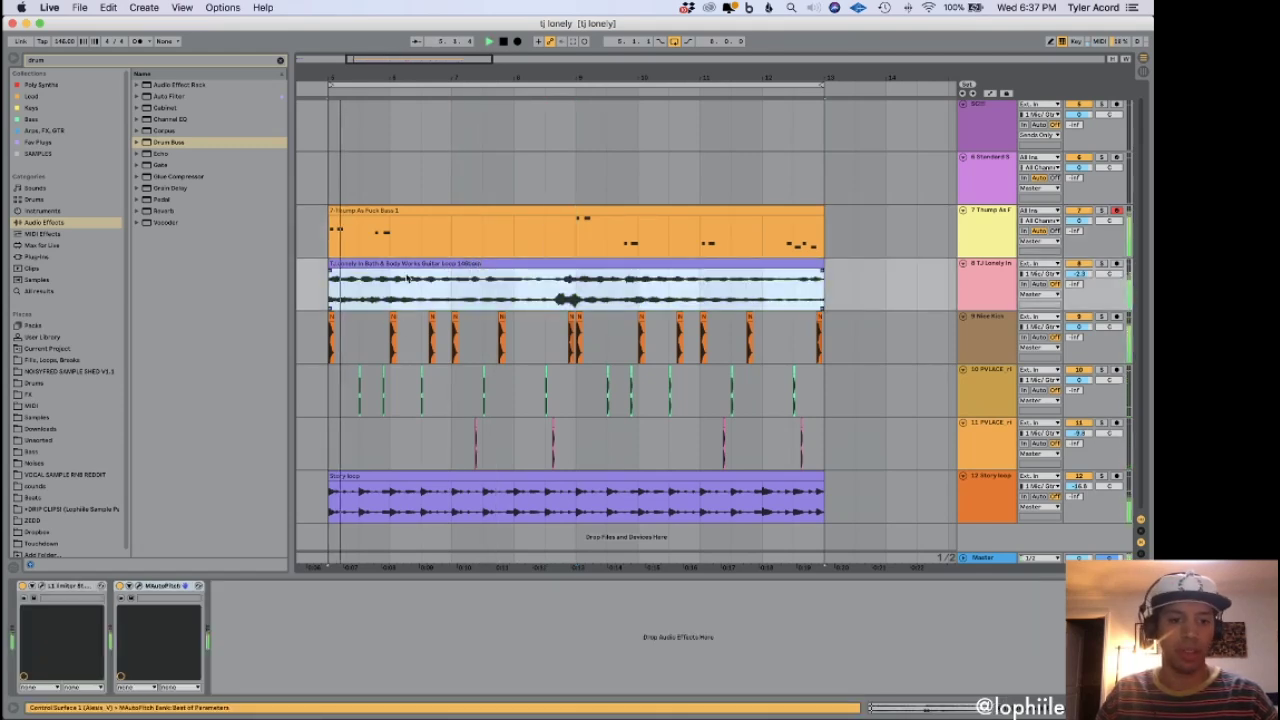
pyautogui.doubleClick(411, 264)
pyautogui.click(135, 490)
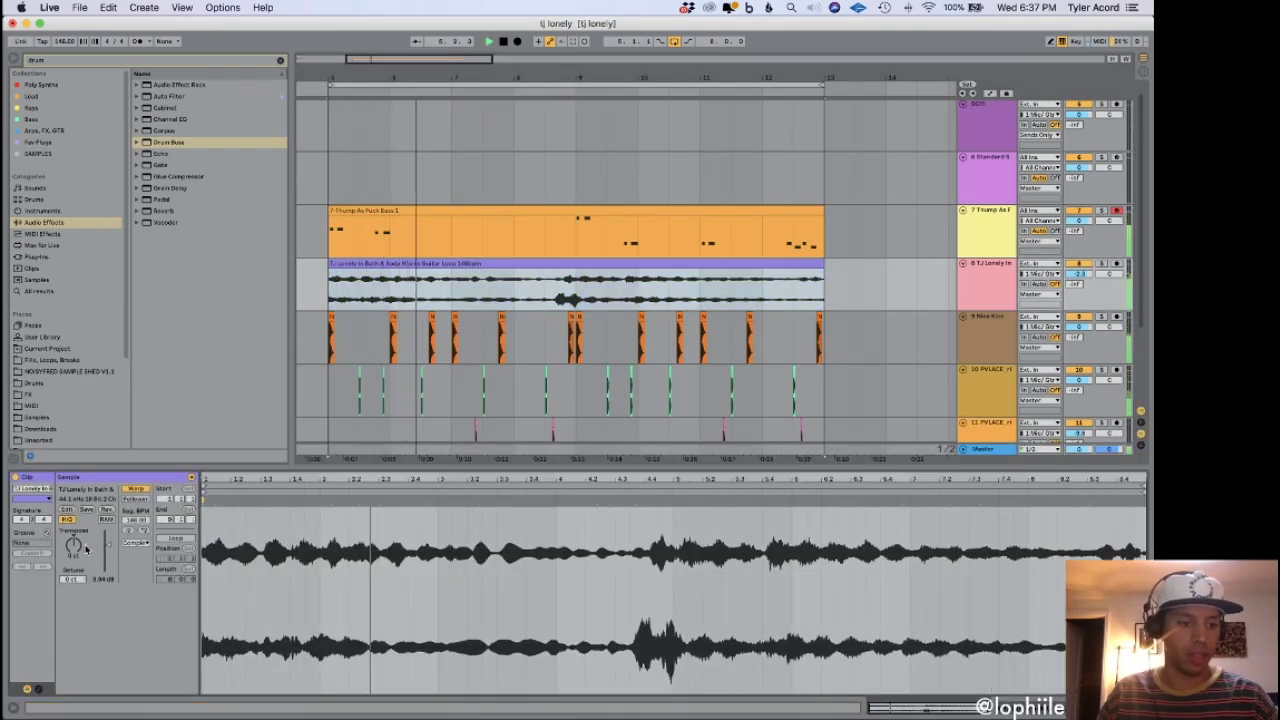
pyautogui.moveTo(80, 548); pyautogui.dragTo(80, 584)
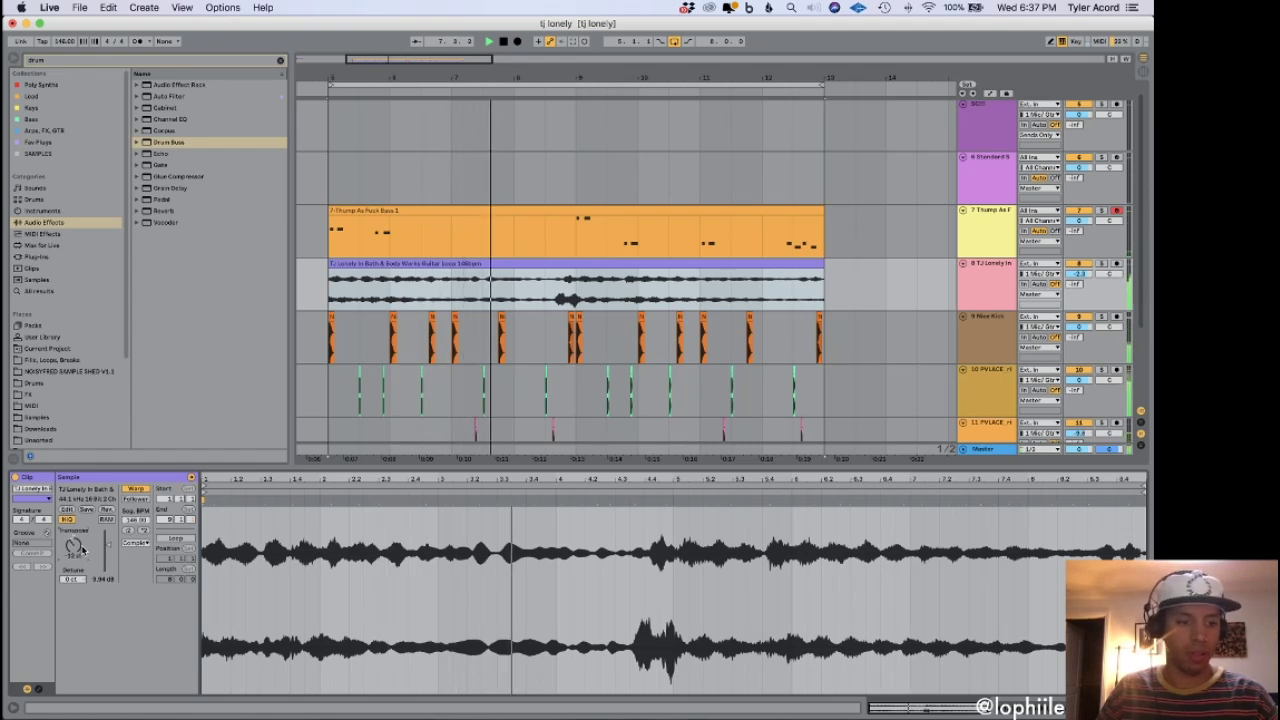
pyautogui.press('space')
pyautogui.press('space')
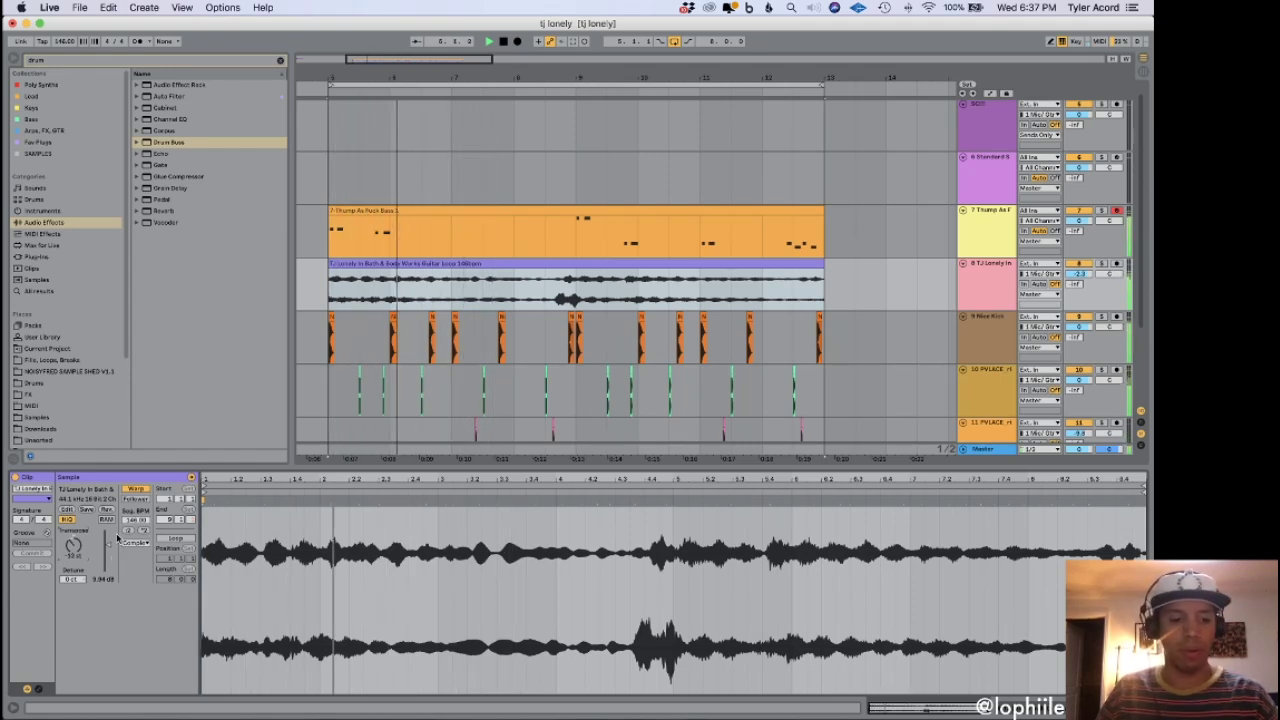
# Check the Master and track 10 effects, deactivate track 10, and insert a new audio track below it.
pyautogui.hotkey('shift', 'Tab')
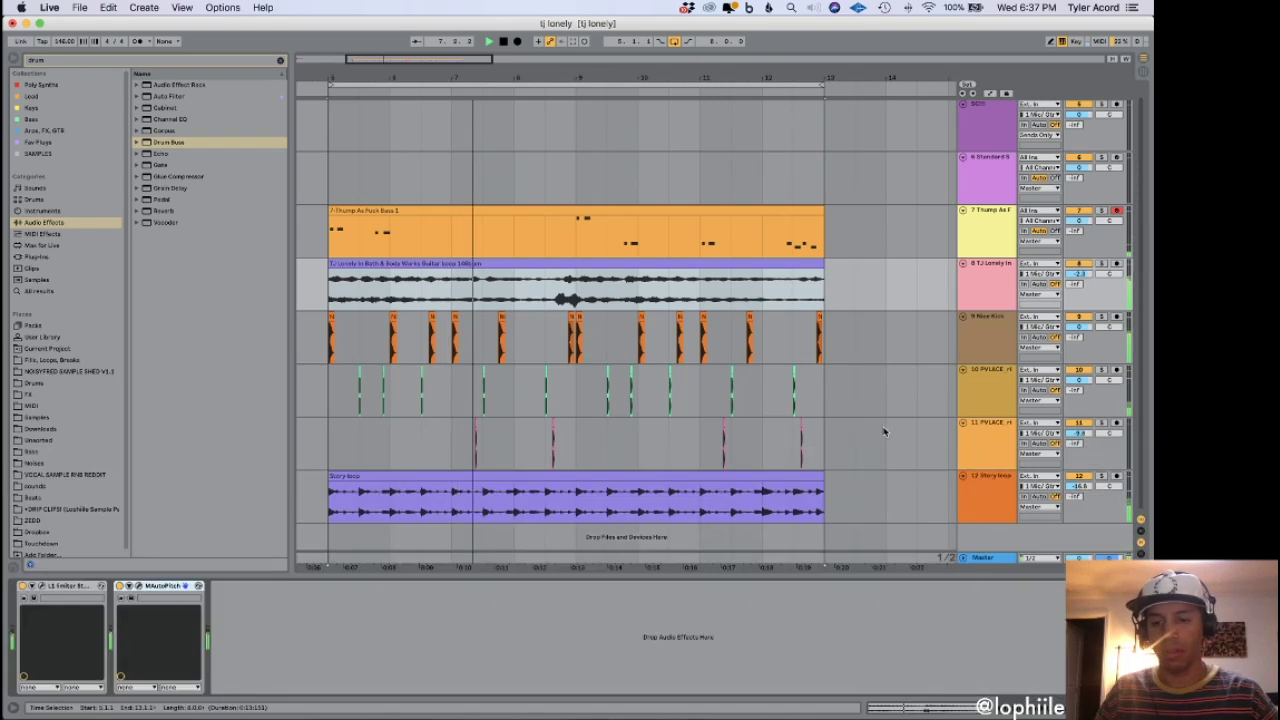
pyautogui.click(989, 563)
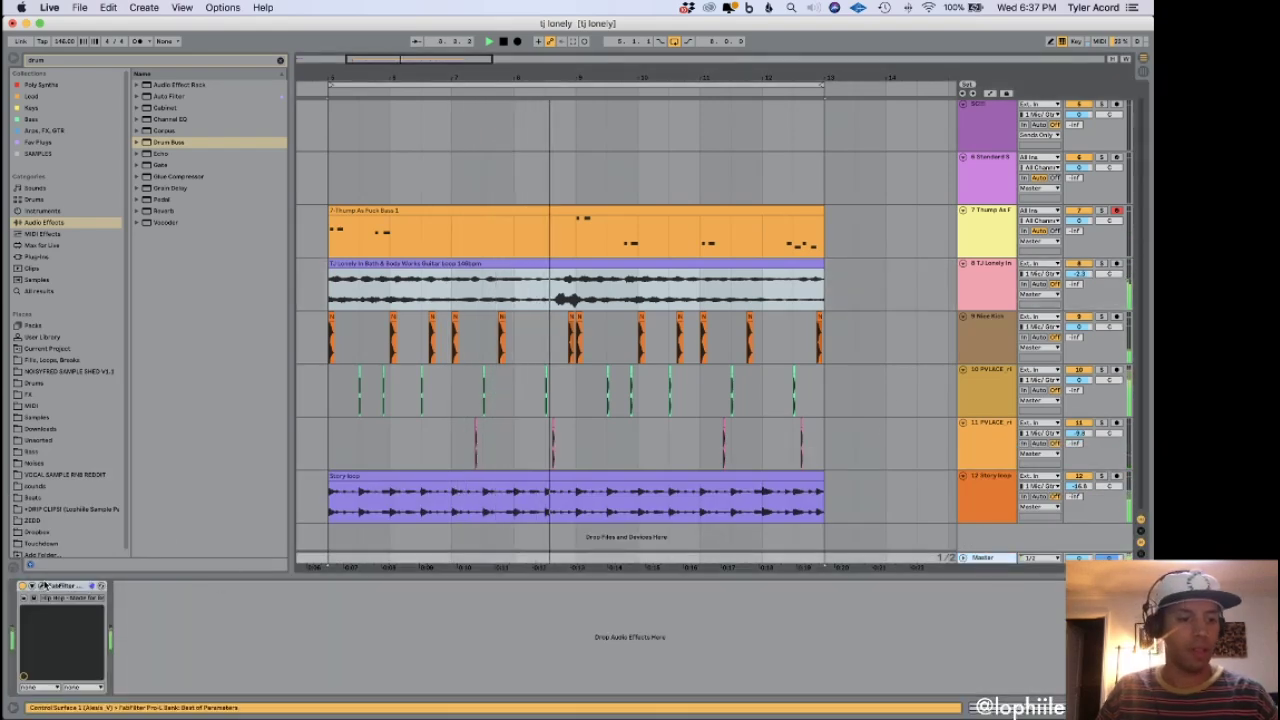
pyautogui.click(640, 390)
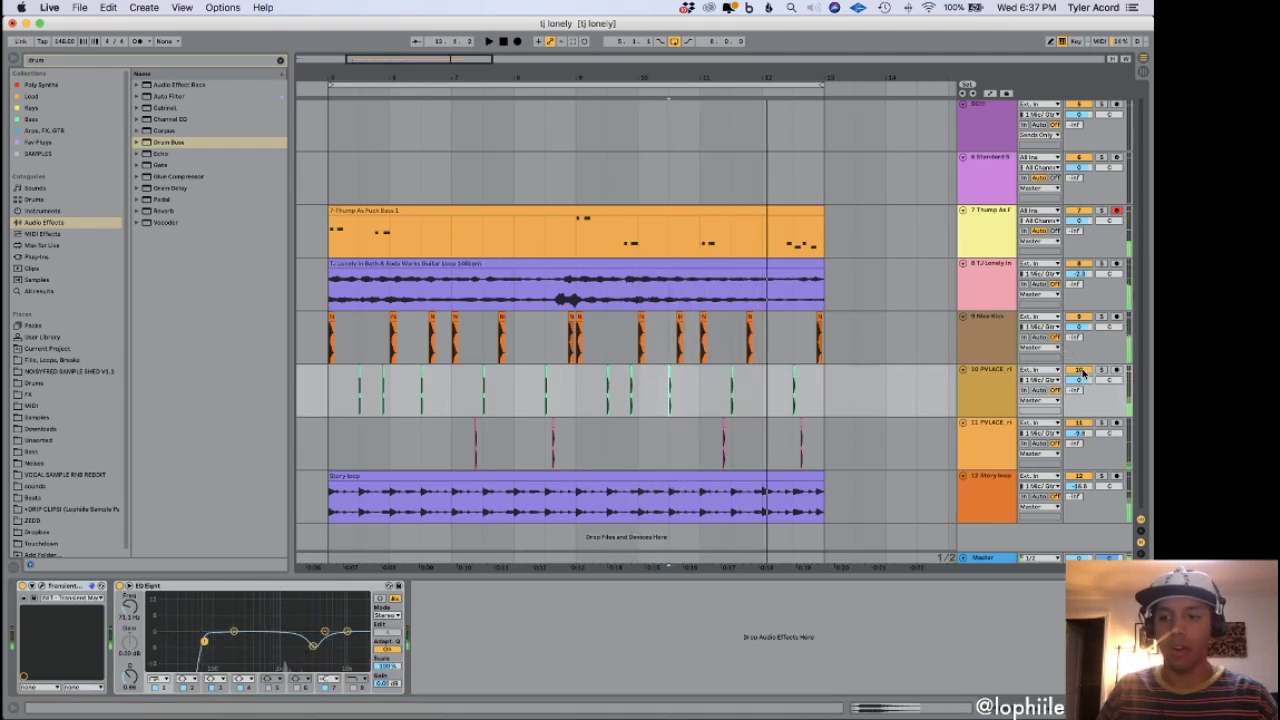
pyautogui.click(987, 400)
pyautogui.press('super+t')
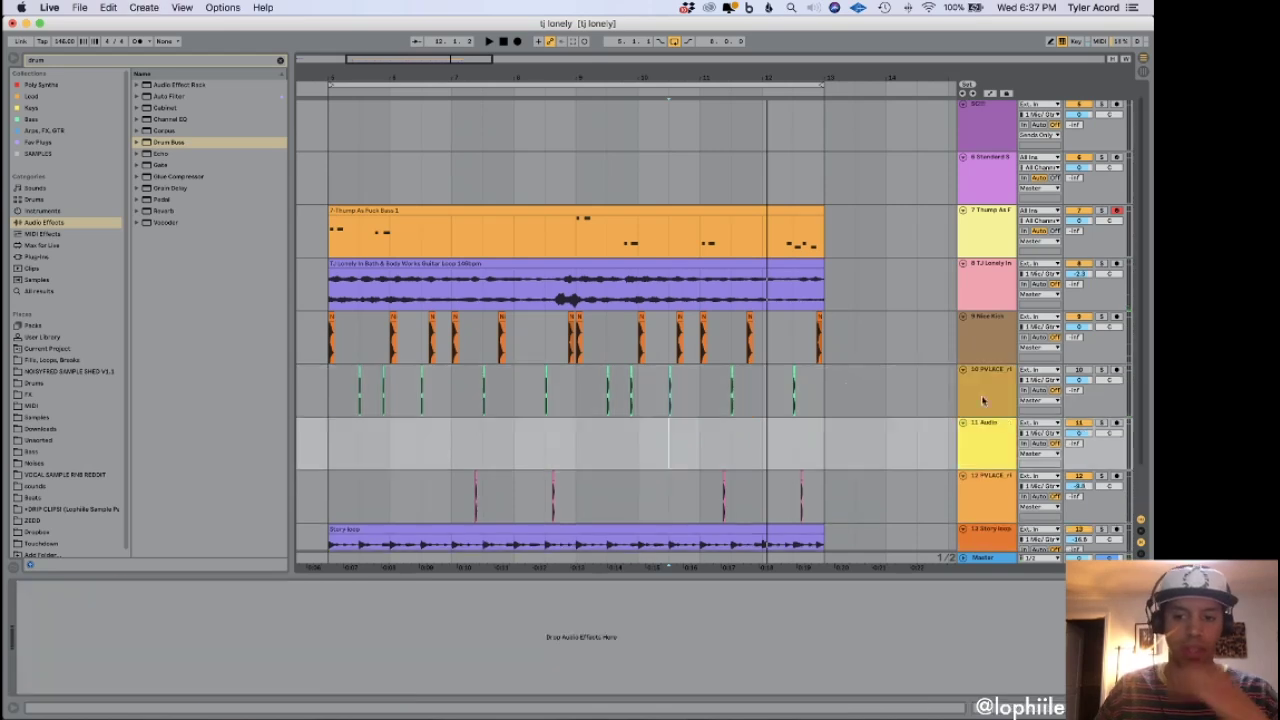
# Search the Downloads folder for "clap" and audition the samples in the first kit's Clap folder.
pyautogui.click(280, 62)
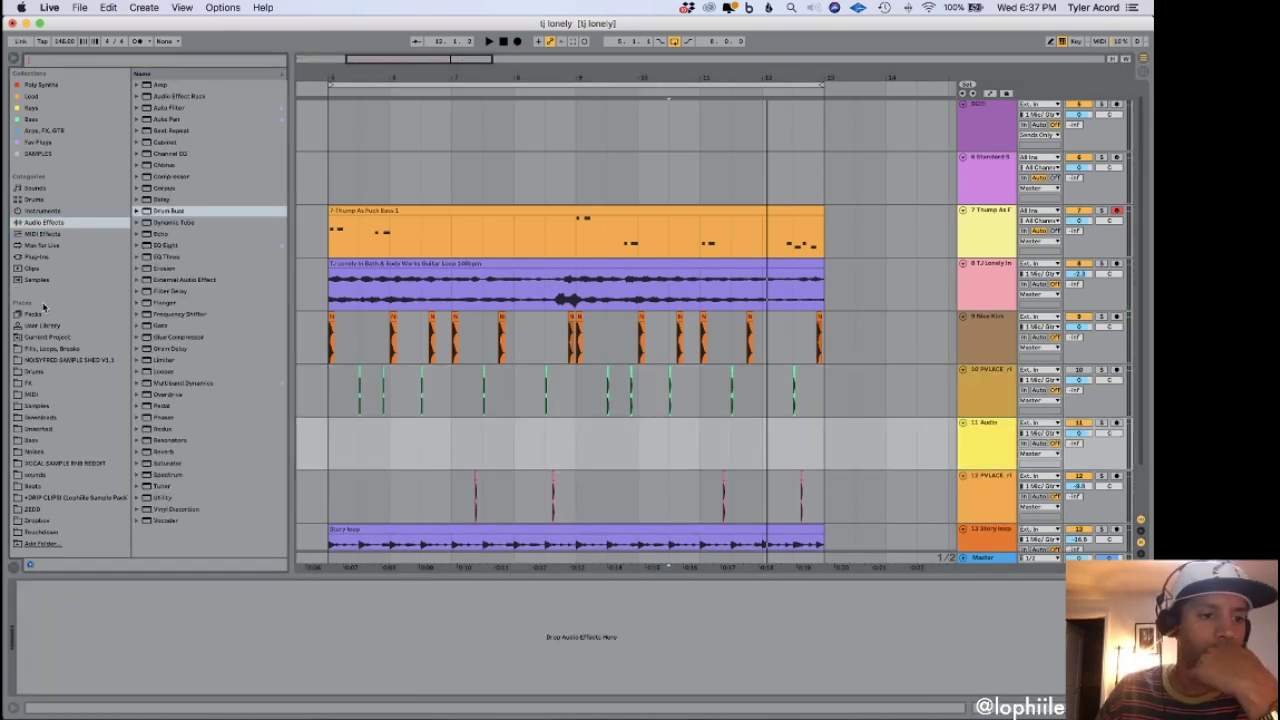
pyautogui.write('clip')
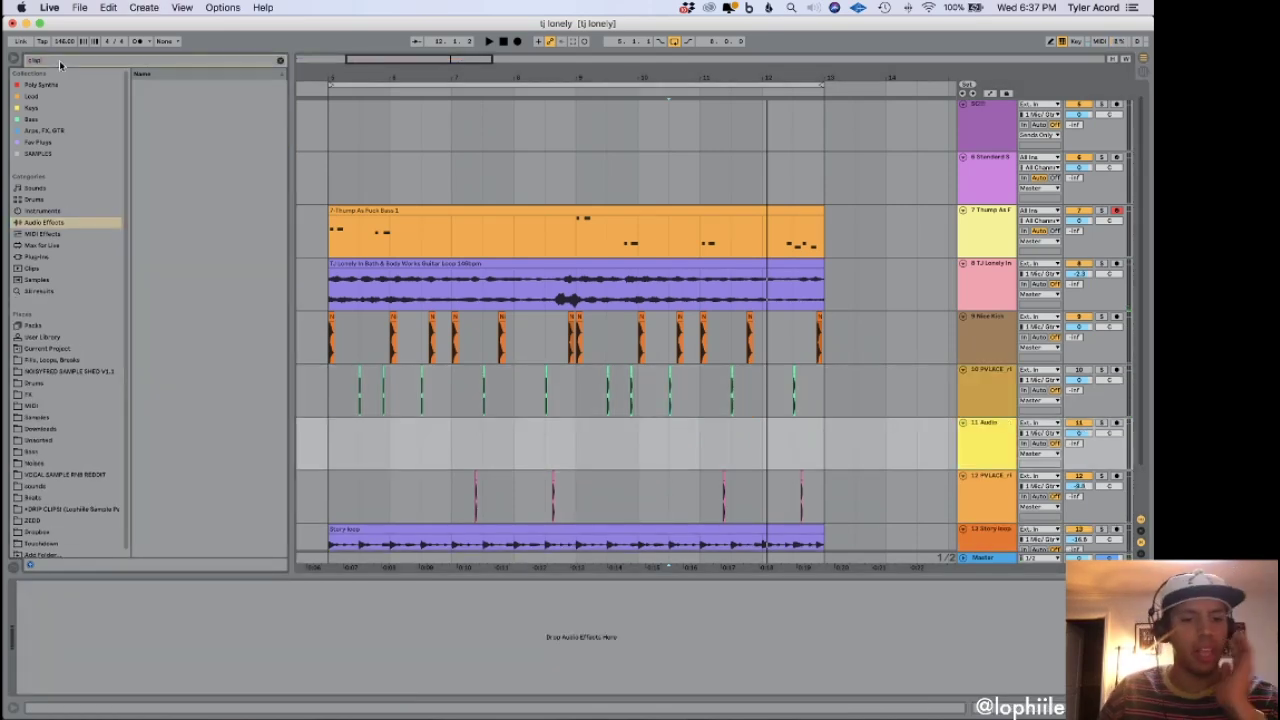
pyautogui.click(63, 429)
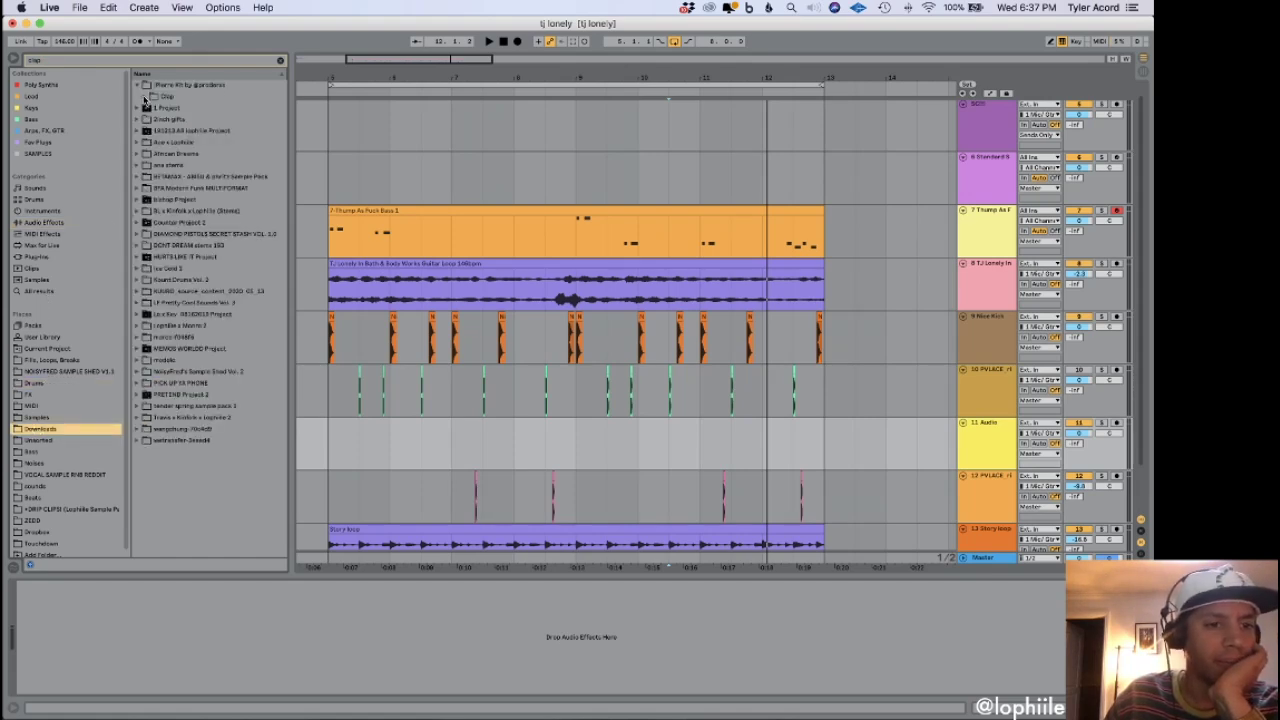
pyautogui.click(145, 97)
pyautogui.click(199, 143)
pyautogui.press('Down')
pyautogui.press('Down')
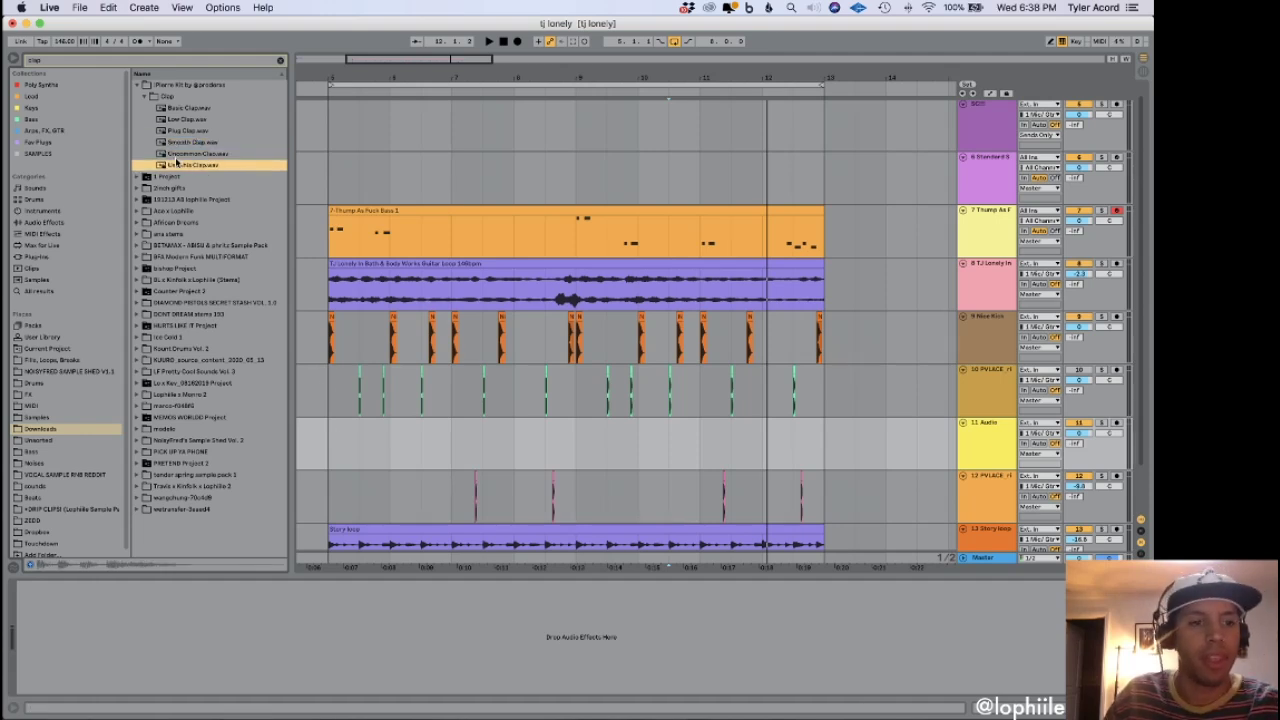
# Place Use this Clap.wav on the new track 11 at beat 3 of bar 5 and start playback.
pyautogui.click(398, 508)
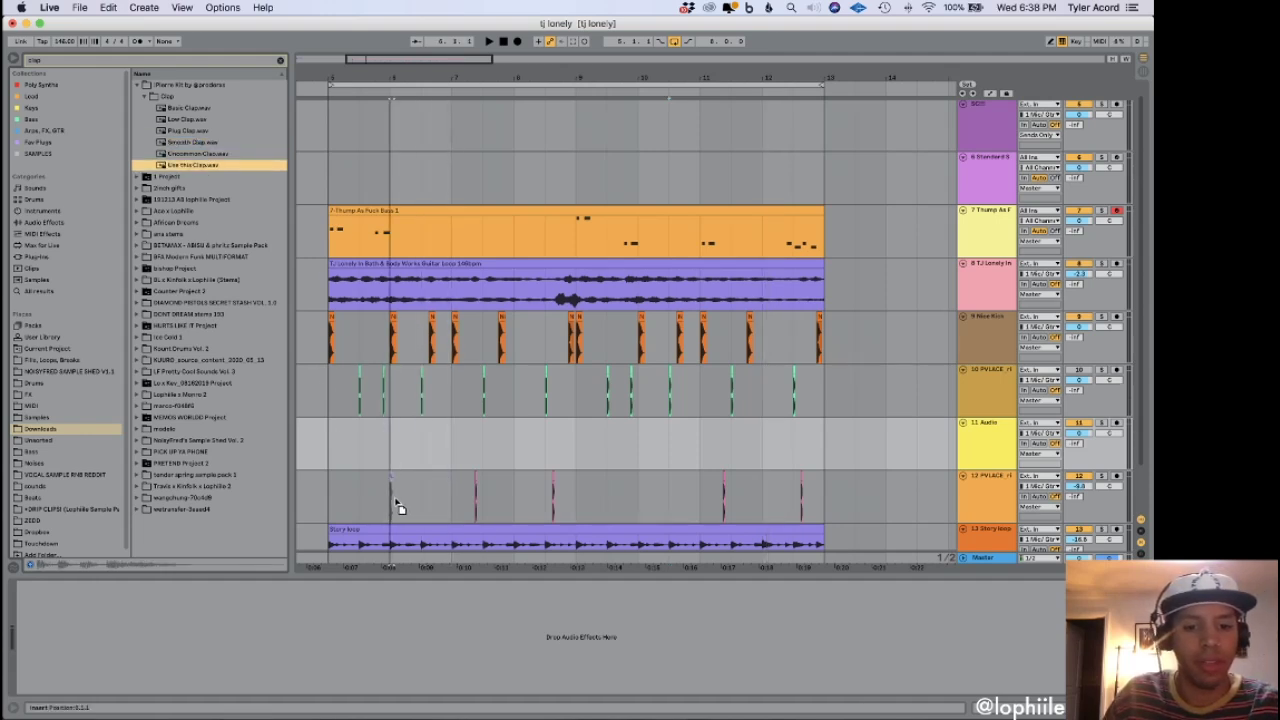
pyautogui.moveTo(393, 500); pyautogui.dragTo(391, 457)
pyautogui.press('space')
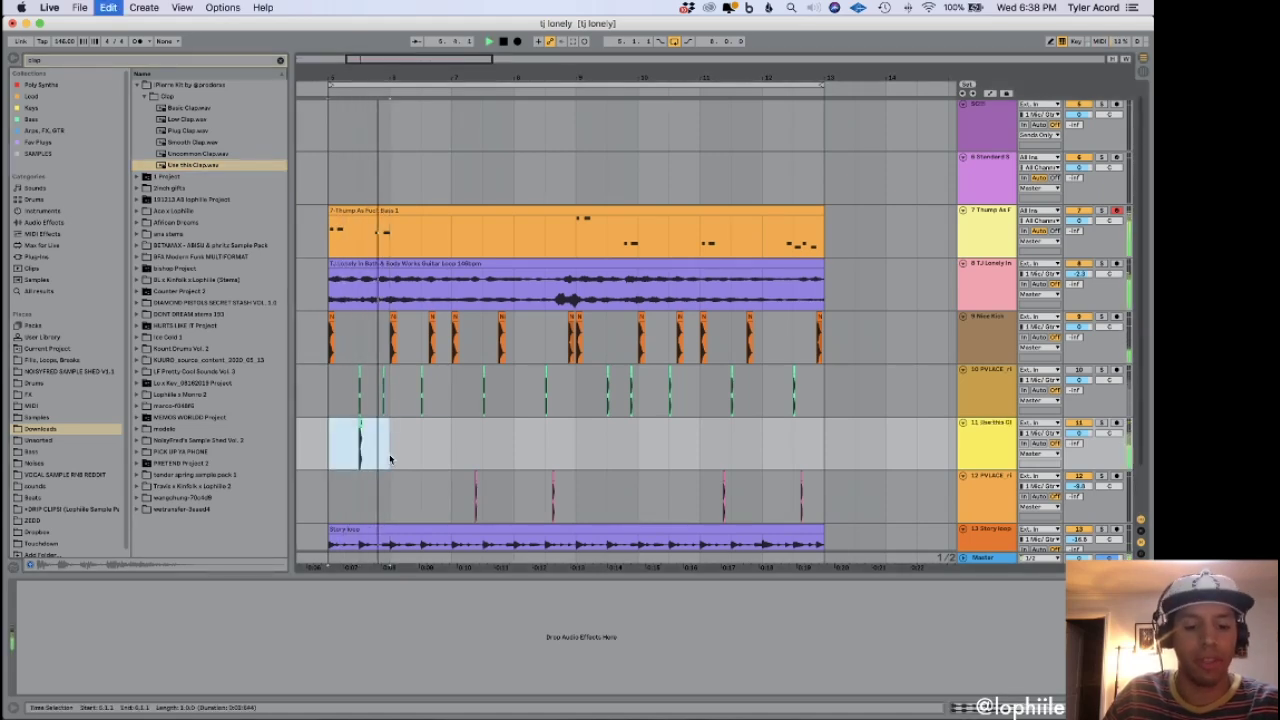
# Duplicate the one-bar clap section seven times so track 11 has a clap in every bar through bar 12.
pyautogui.press('super+d')
pyautogui.press('super+d')
pyautogui.press('super+d')
pyautogui.press('super+d')
pyautogui.press('super+d')
pyautogui.press('super+d')
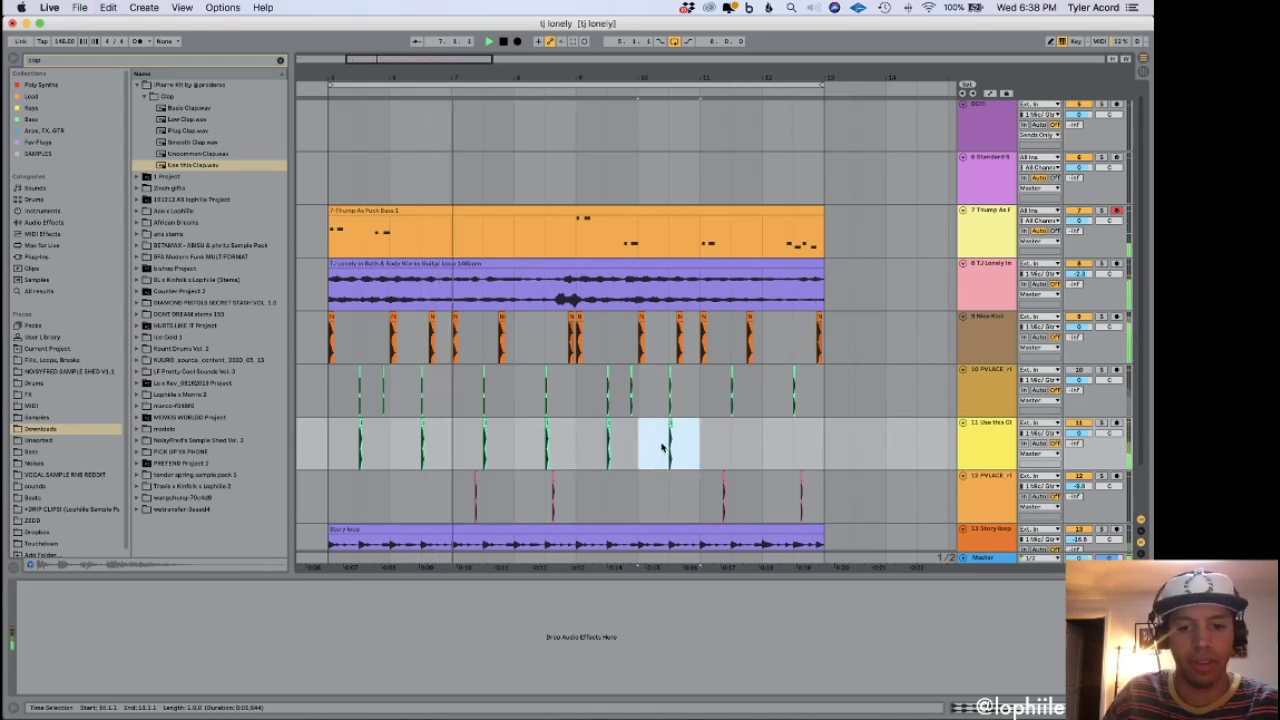
pyautogui.press('super+d')
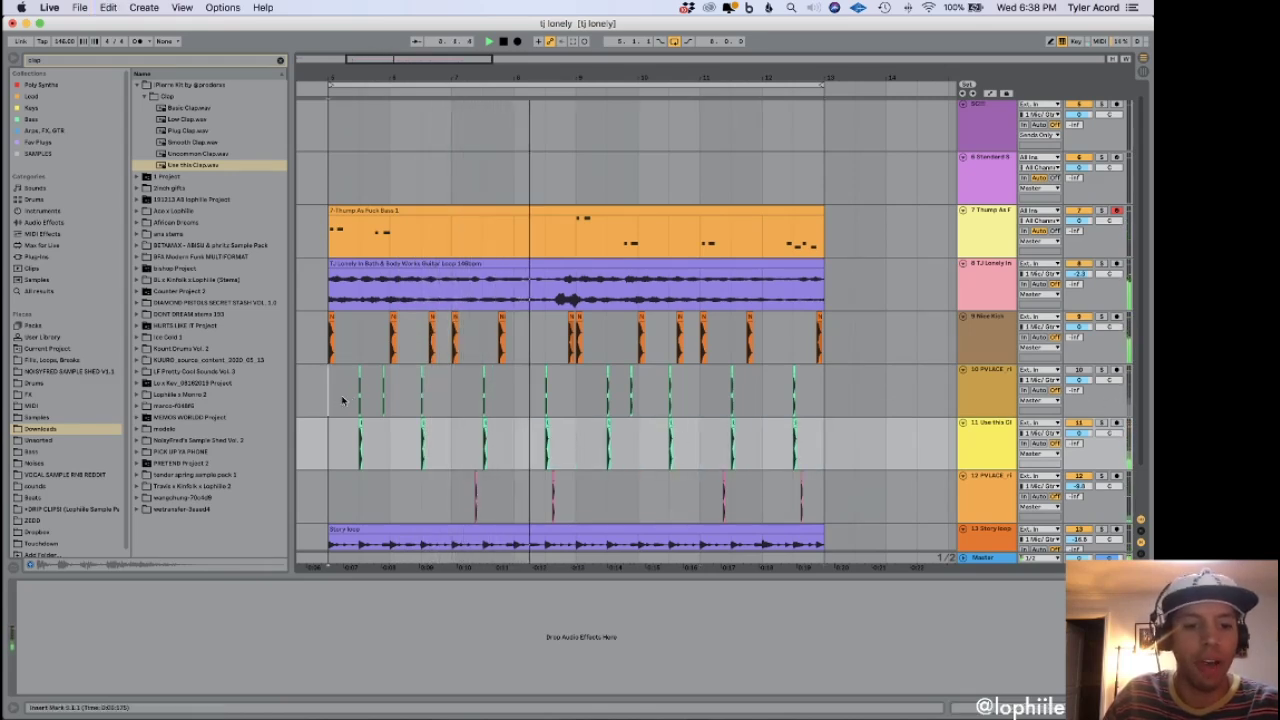
# Deactivate the track 10 clips that coincide with the new claps, leaving only the extra hits before bar 6 and bar 10 active.
pyautogui.click(354, 398)
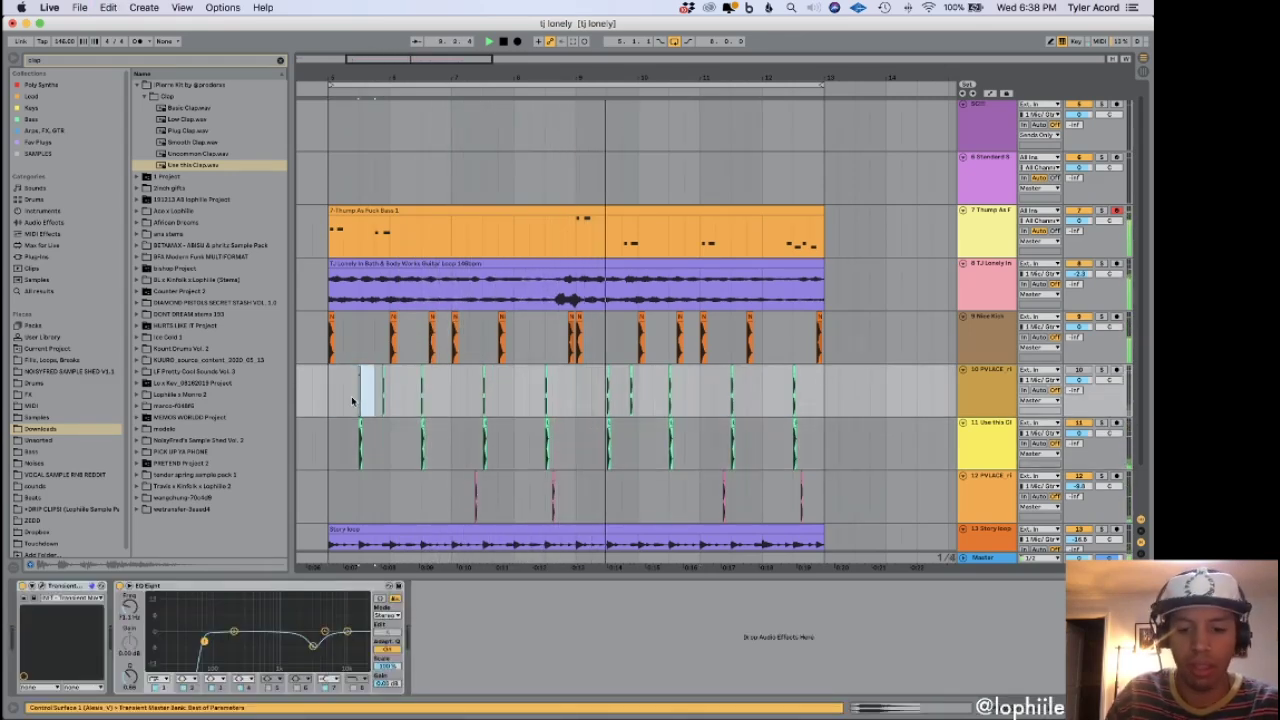
pyautogui.moveTo(405, 398); pyautogui.dragTo(450, 396)
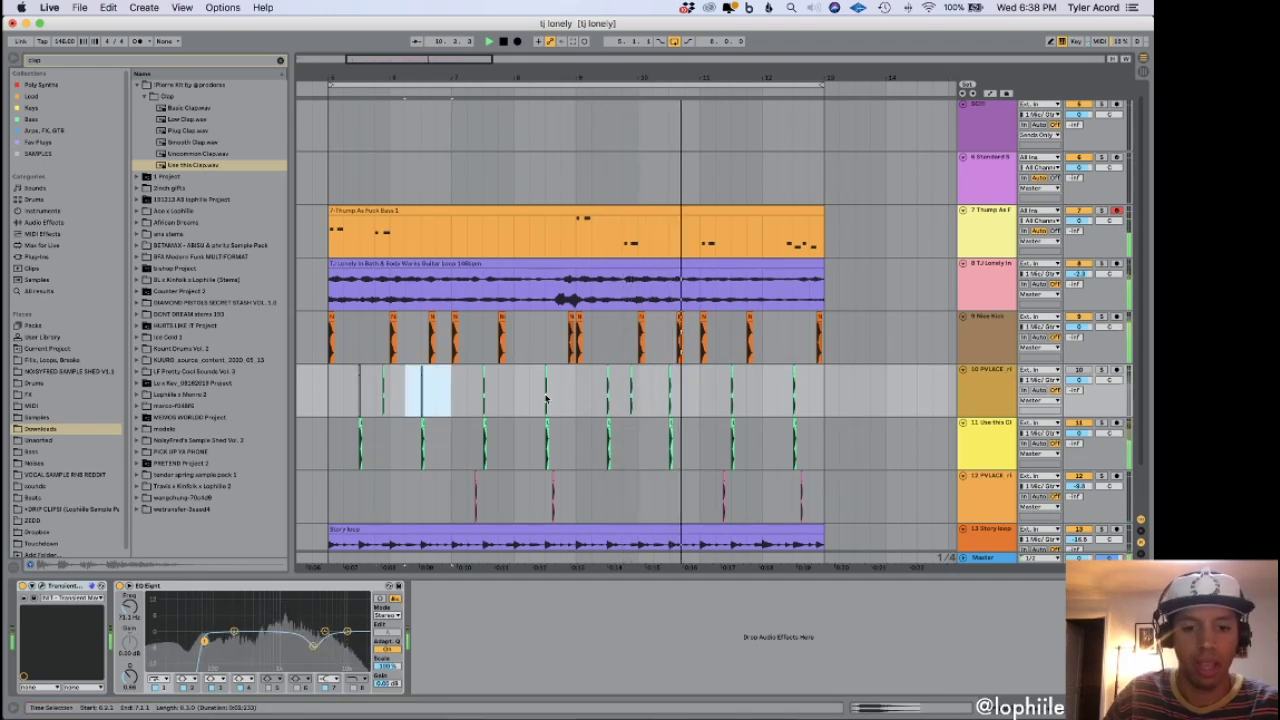
pyautogui.moveTo(530, 397); pyautogui.dragTo(471, 391)
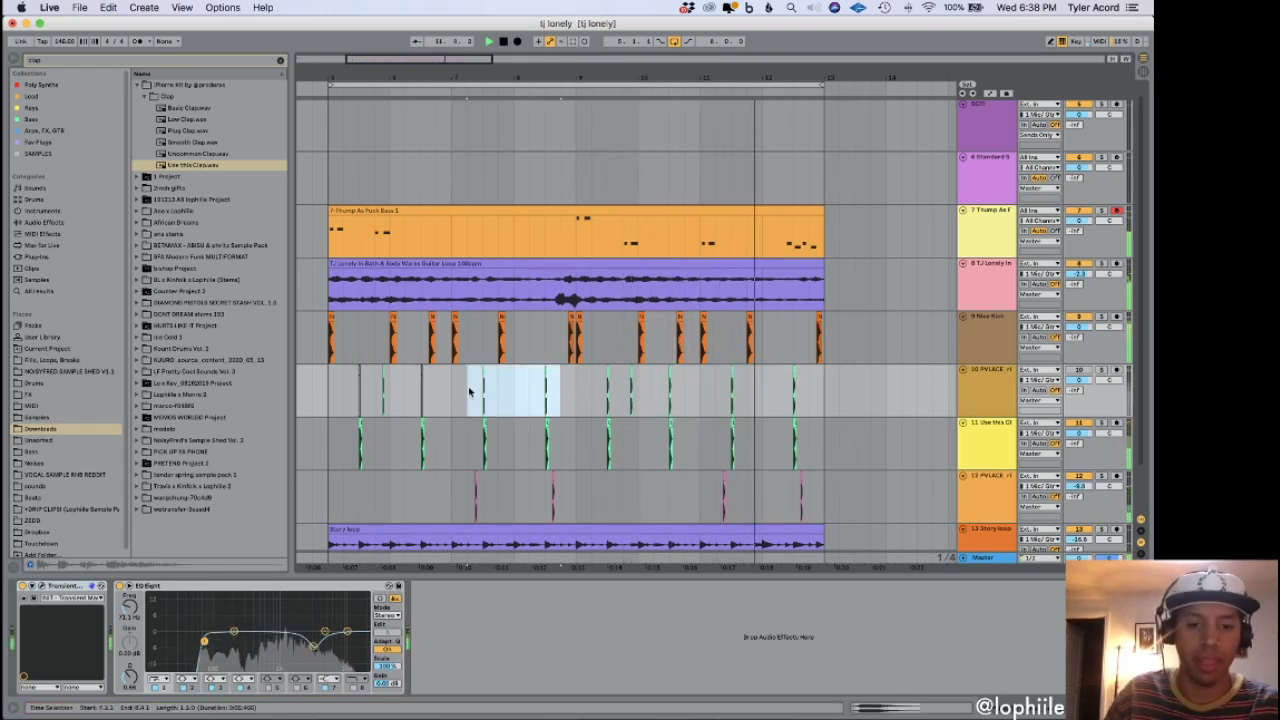
pyautogui.press('0')
pyautogui.moveTo(610, 397); pyautogui.dragTo(840, 399)
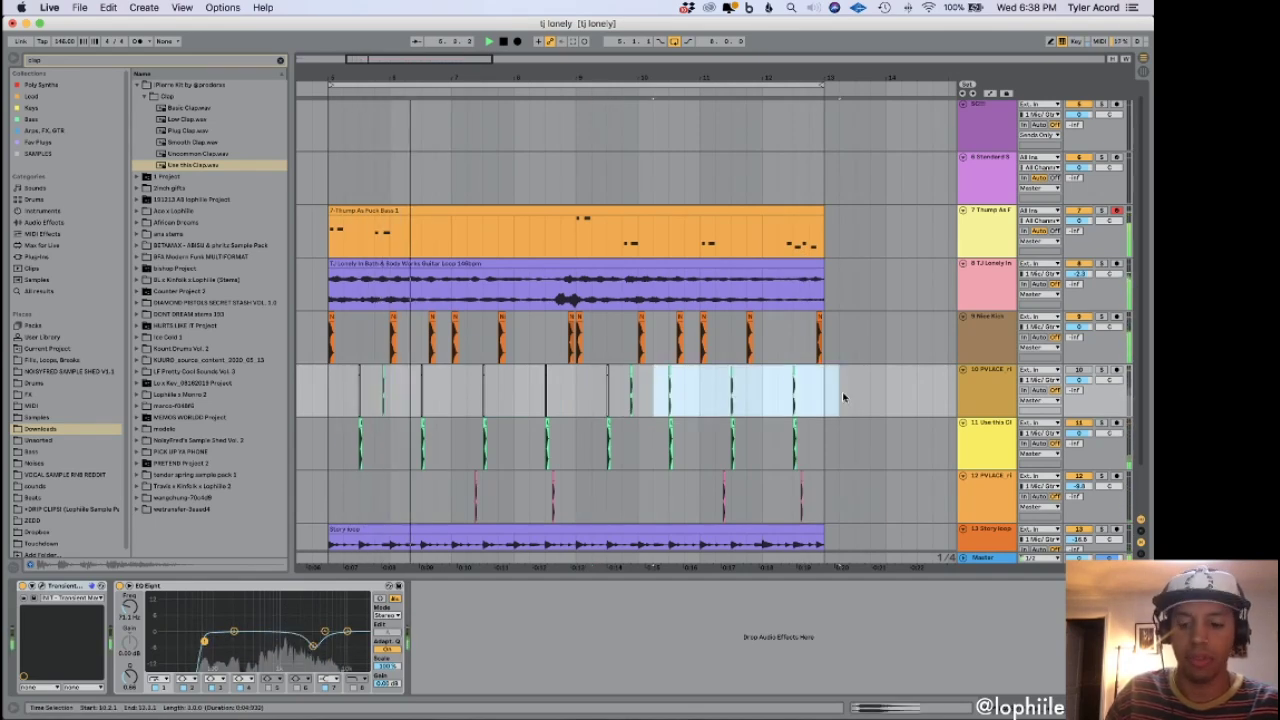
# Consolidate the first kick clip at bar 5 with the empty space after it into a one-beat clip.
pyautogui.click(330, 348)
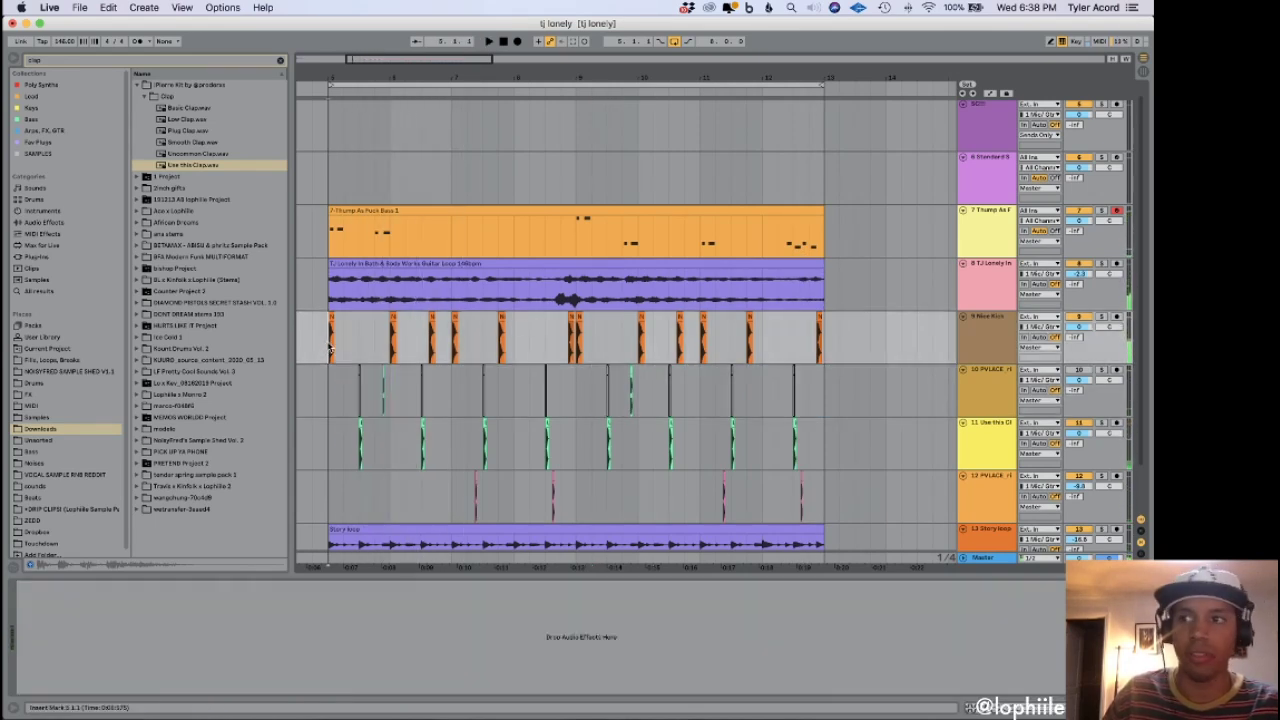
pyautogui.scroll(3, 330, 349)
pyautogui.press('space')
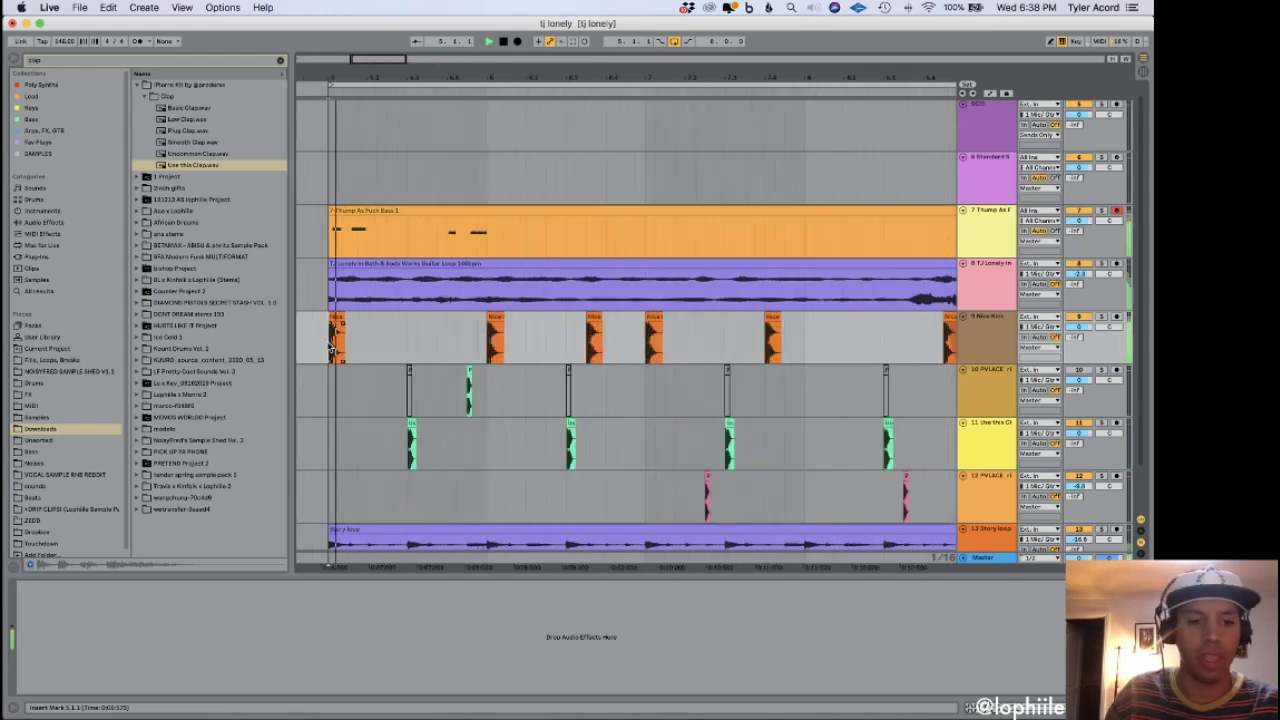
pyautogui.moveTo(331, 336); pyautogui.dragTo(377, 352)
pyautogui.press('space')
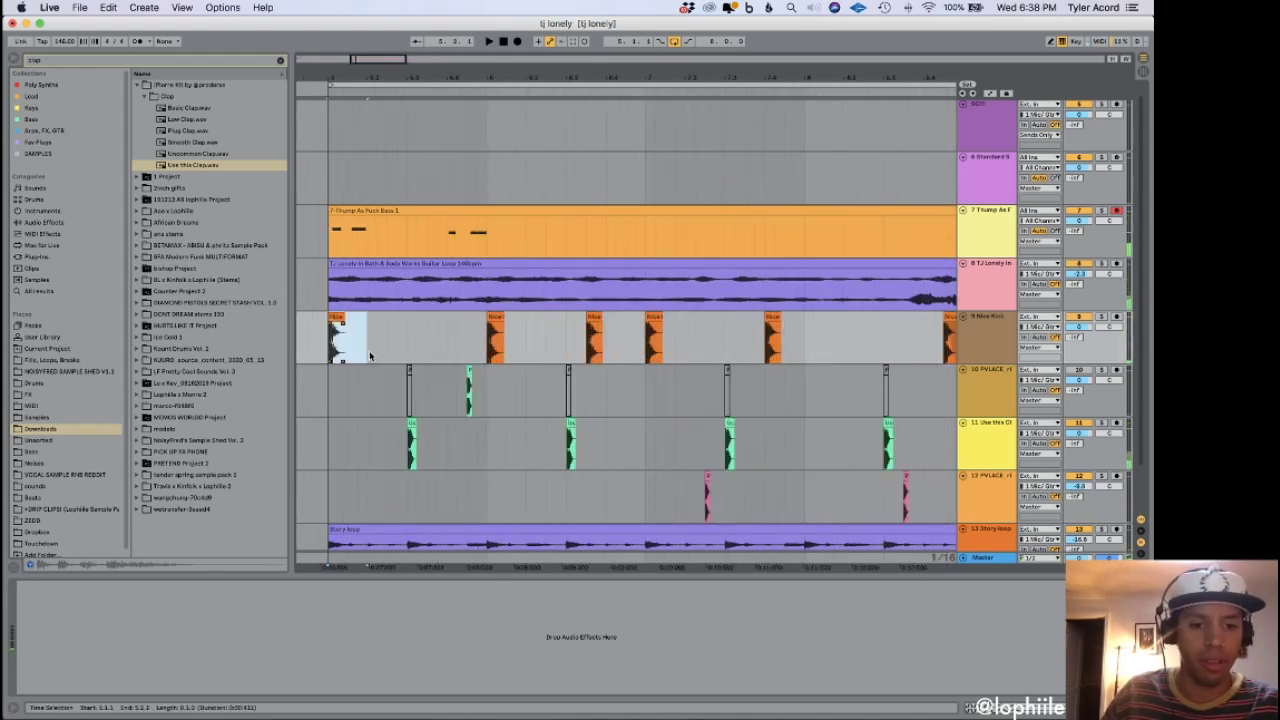
pyautogui.press('super+j')
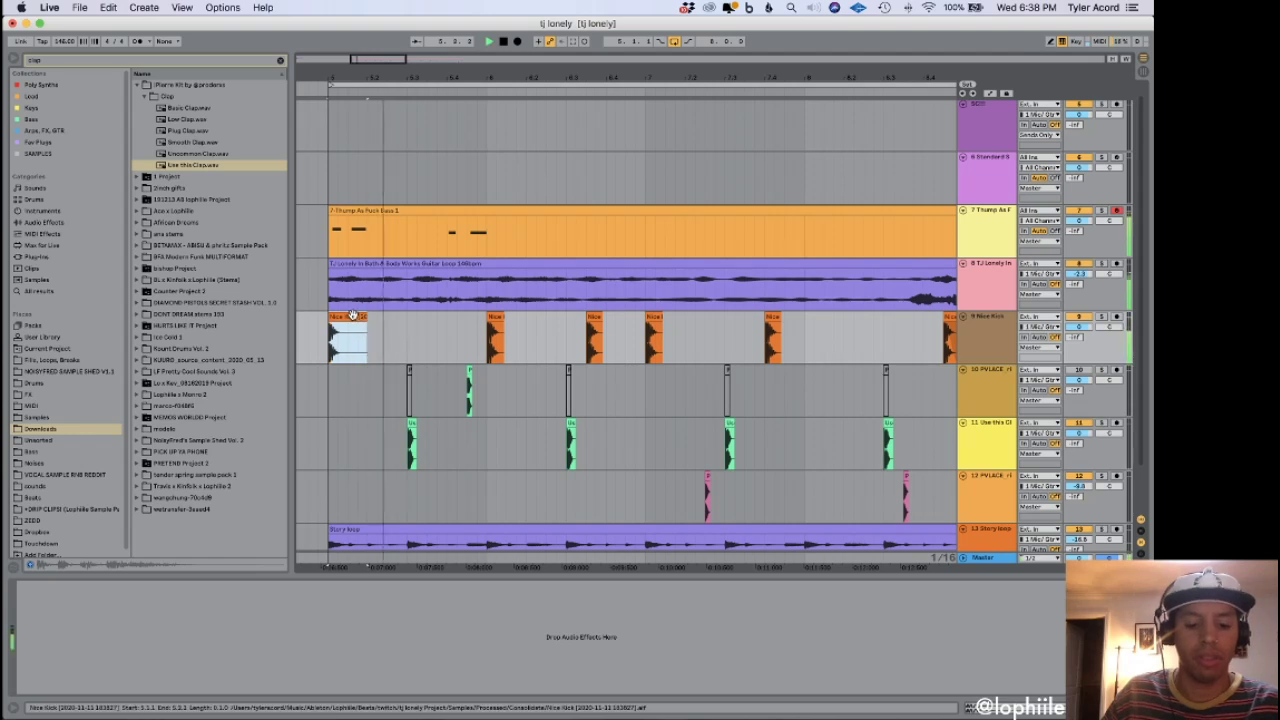
# Copy the second kick of bar 6 to just before beat 3 of that bar and play back the passage.
pyautogui.hscroll(3, 540, 353)
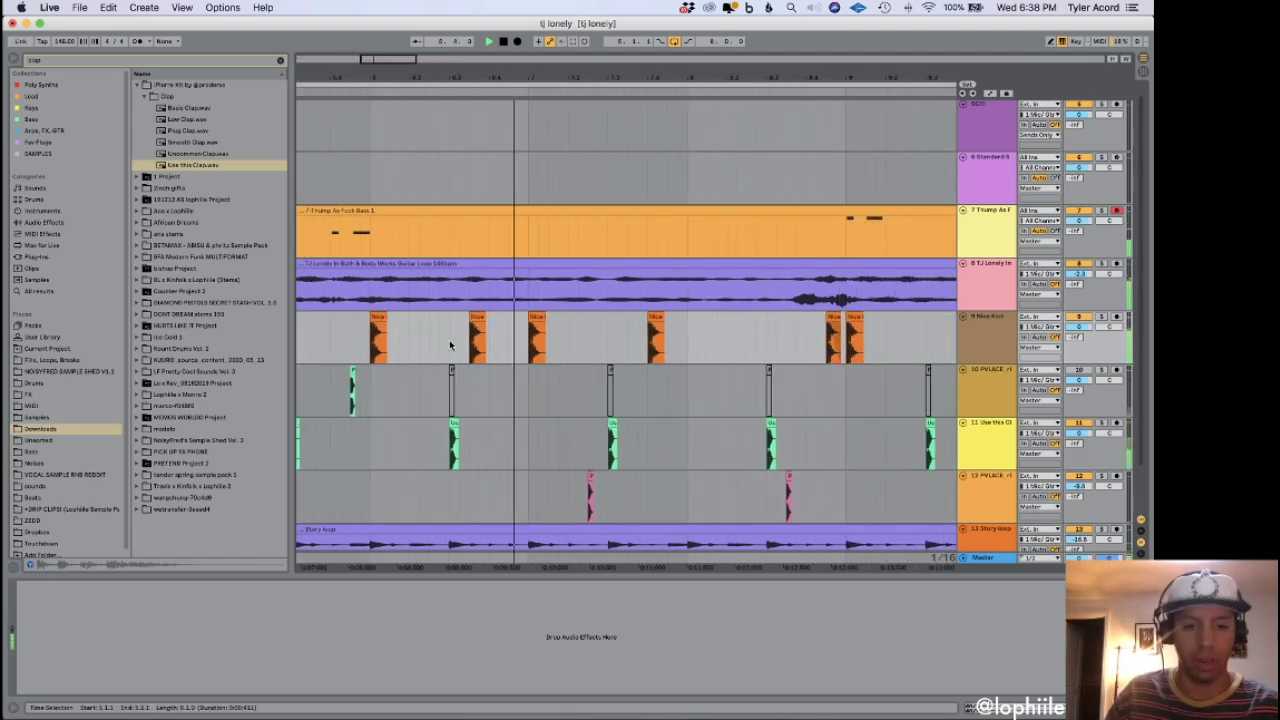
pyautogui.press('space')
pyautogui.keyDown('alt'); pyautogui.moveTo(476, 321); pyautogui.dragTo(436, 336); pyautogui.keyUp('alt')
pyautogui.click(366, 352)
pyautogui.press('space')
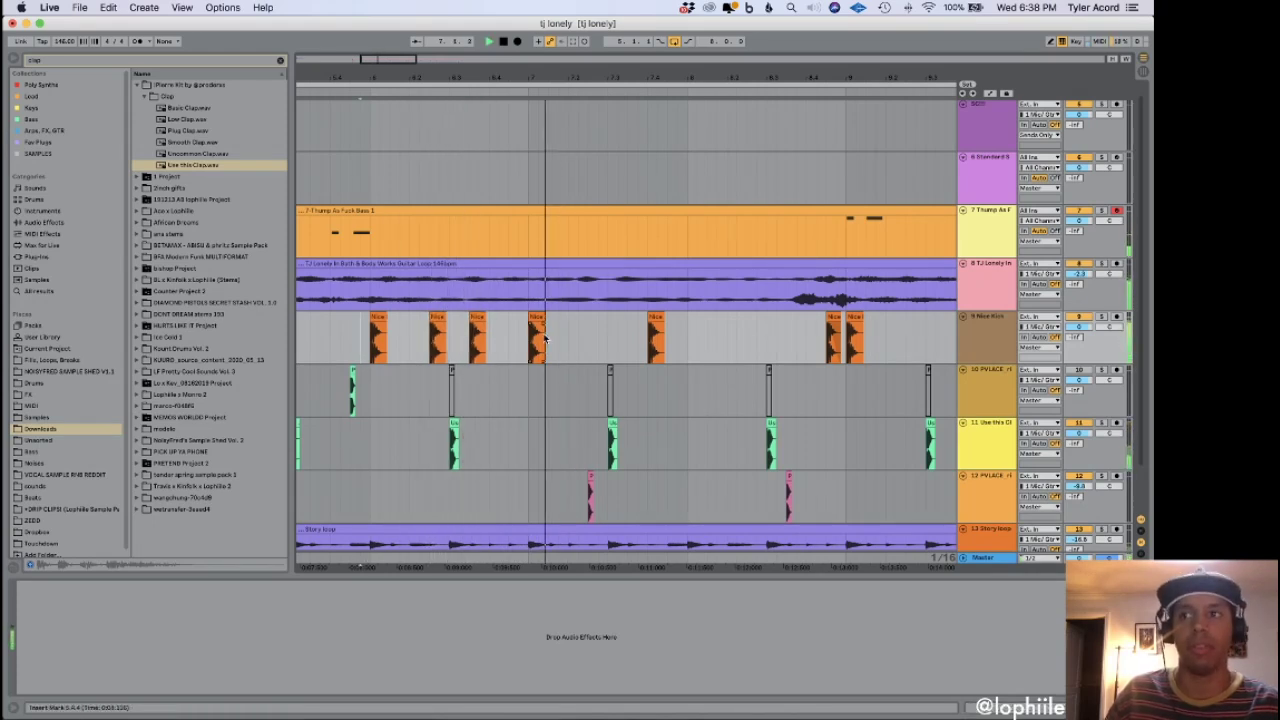
pyautogui.hscroll(3, 580, 349)
pyautogui.hscroll(3, 580, 349)
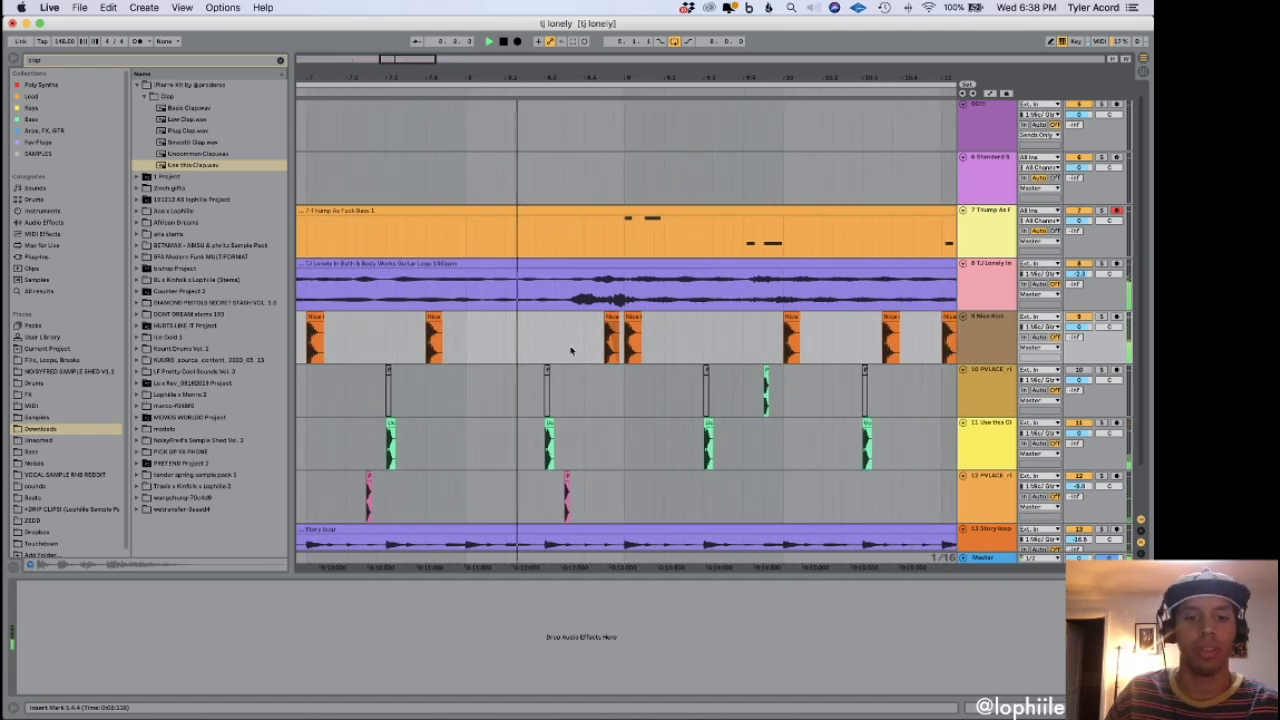
pyautogui.press('space')
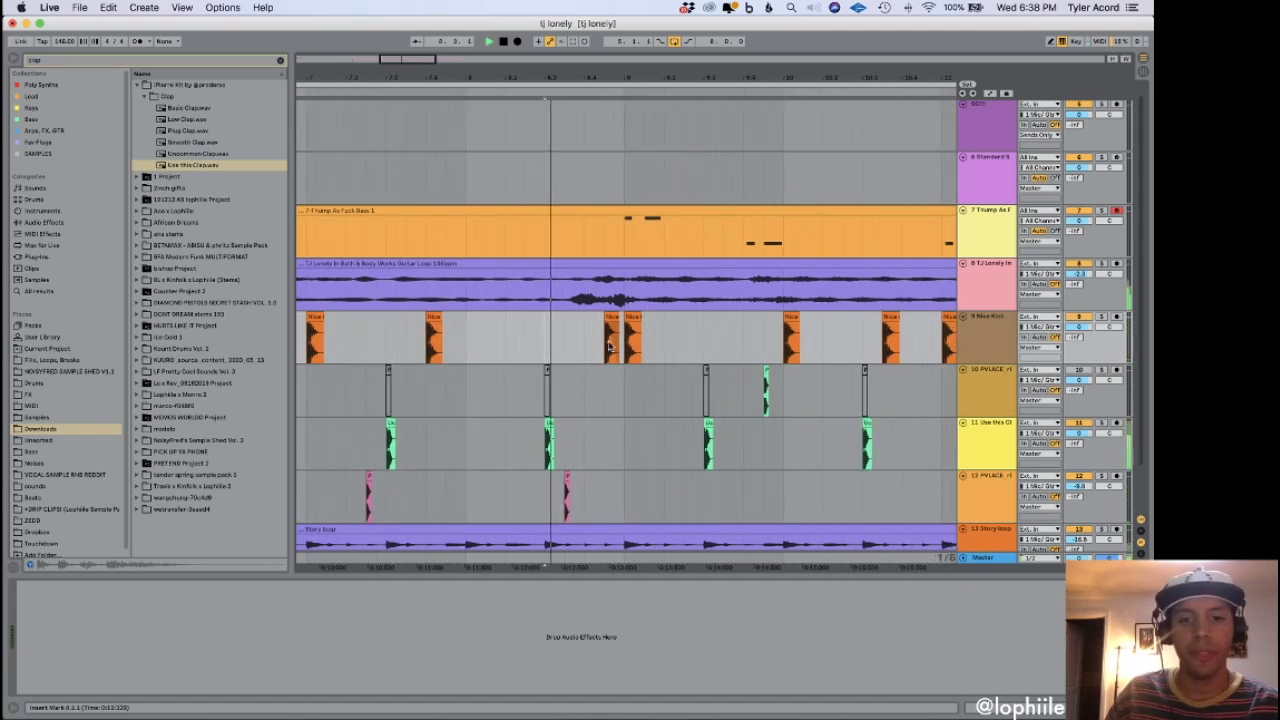
# Move the kick just before bar 9 to beat 4 of bar 8, paste a copy half a beat before it, and play back.
pyautogui.hscroll(2, 566, 330)
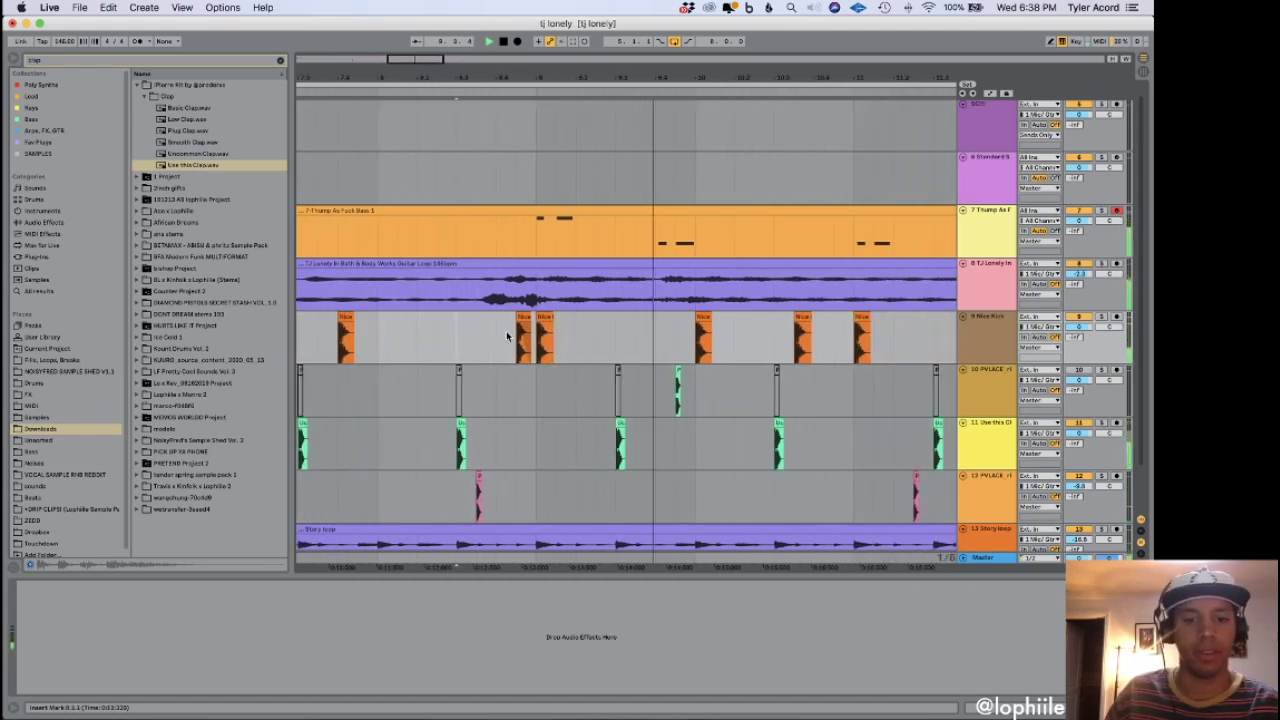
pyautogui.press('space')
pyautogui.moveTo(524, 318); pyautogui.dragTo(507, 338)
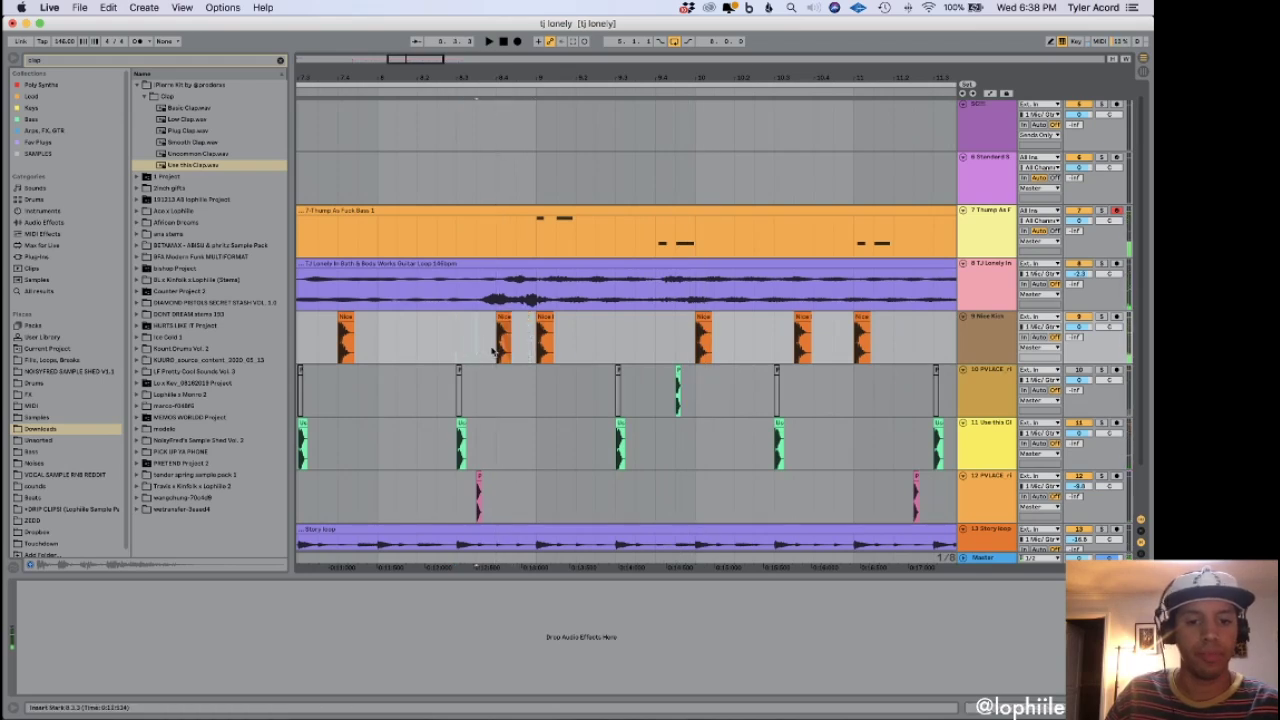
pyautogui.press('super+v')
pyautogui.click(497, 349)
pyautogui.hotkey('shift', 'Left')
pyautogui.press('space')
# Play back the loop from bar 5 to check the kick pattern against the claps and bass.
pyautogui.hscroll(-20, 540, 355)
pyautogui.hscroll(10, 530, 361)
pyautogui.click(534, 393)
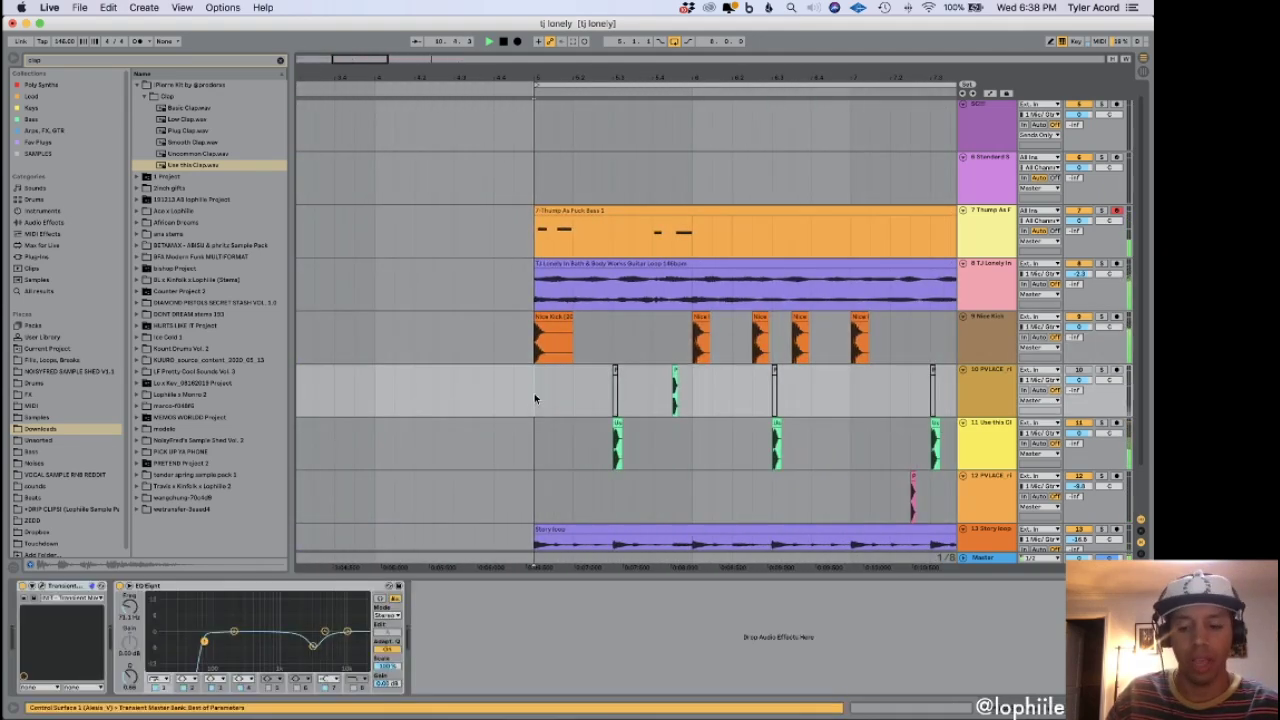
pyautogui.press('-')
pyautogui.press('-')
pyautogui.press('space')
pyautogui.press('space')
pyautogui.hscroll(5, 534, 396)
pyautogui.hscroll(2, 651, 374)
pyautogui.click(626, 389)
pyautogui.hscroll(-10, 623, 391)
pyautogui.hscroll(6, 700, 375)
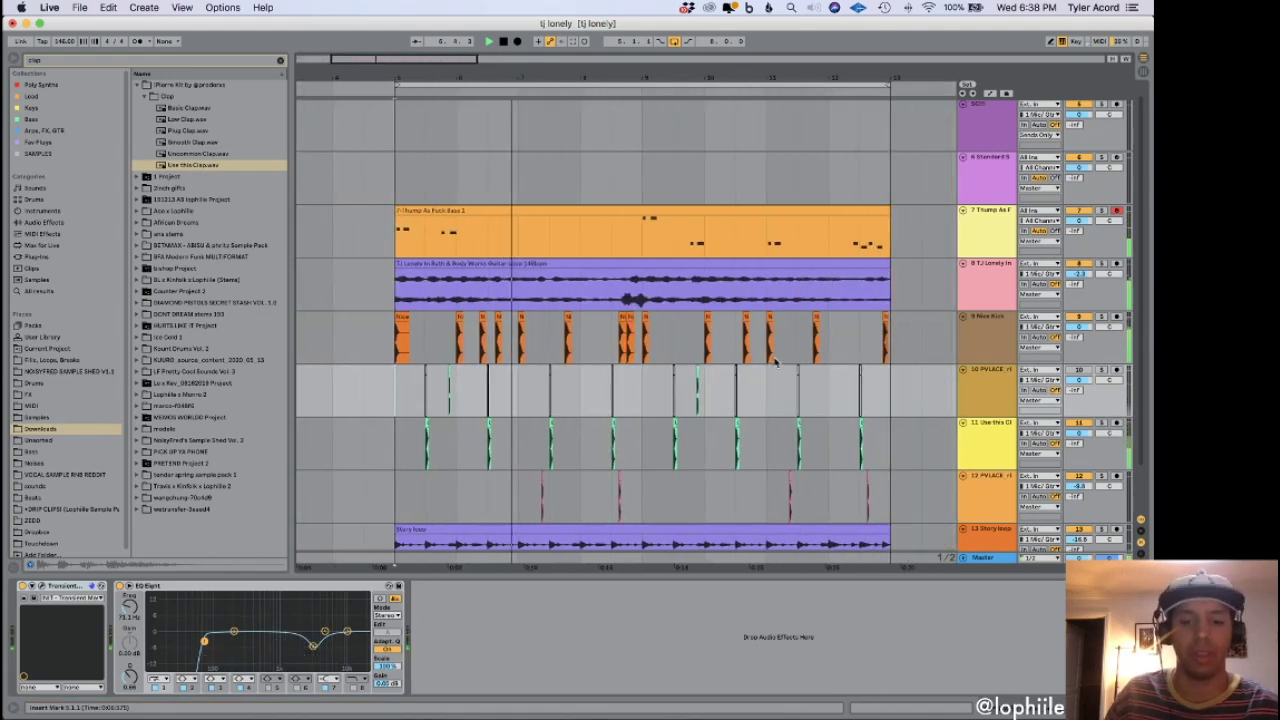
pyautogui.press('space')
pyautogui.press('space')
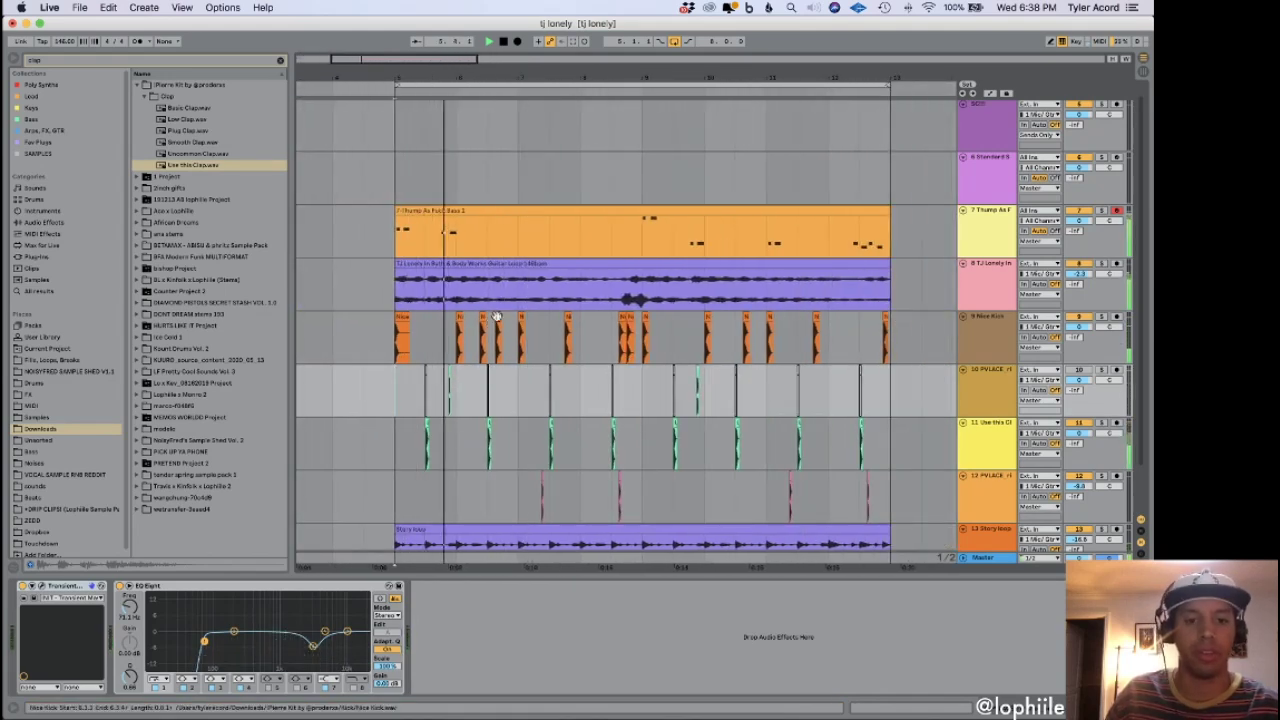
# Deactivate the kick at 6.3.3 and move the kick on beat 4 of bar 7 half a beat earlier.
pyautogui.click(498, 320)
pyautogui.click(496, 318)
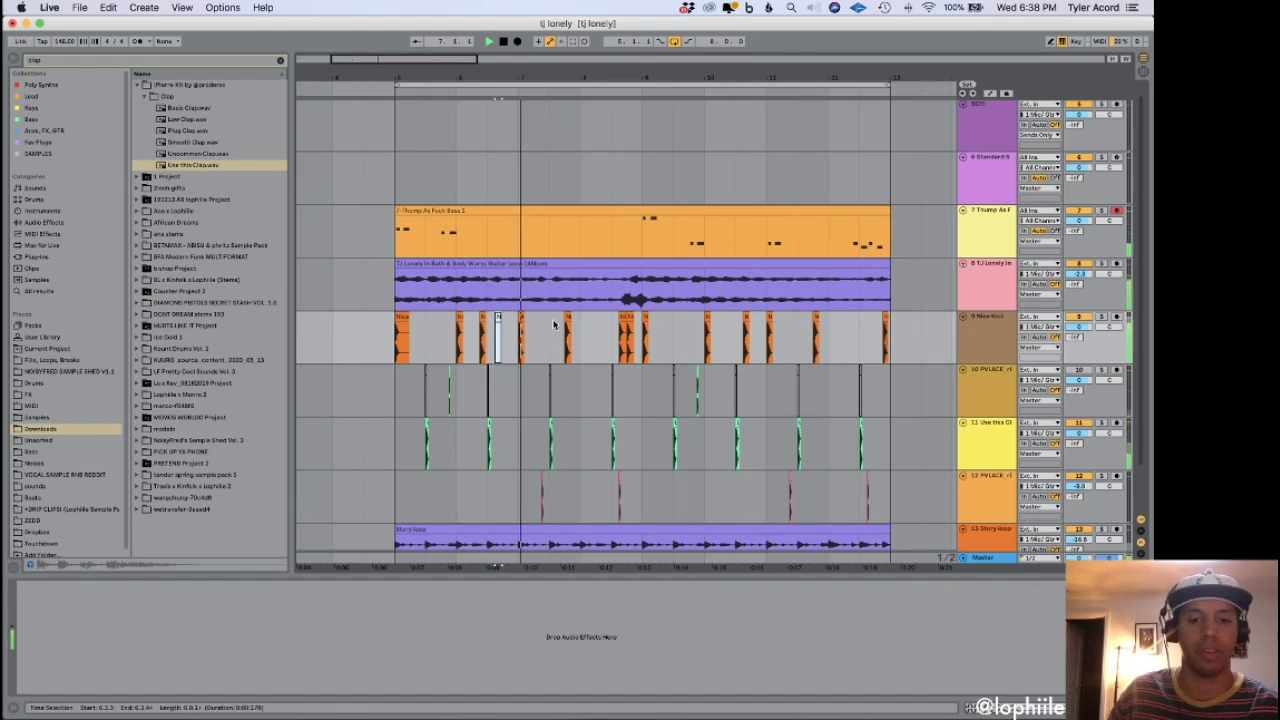
pyautogui.click(567, 330)
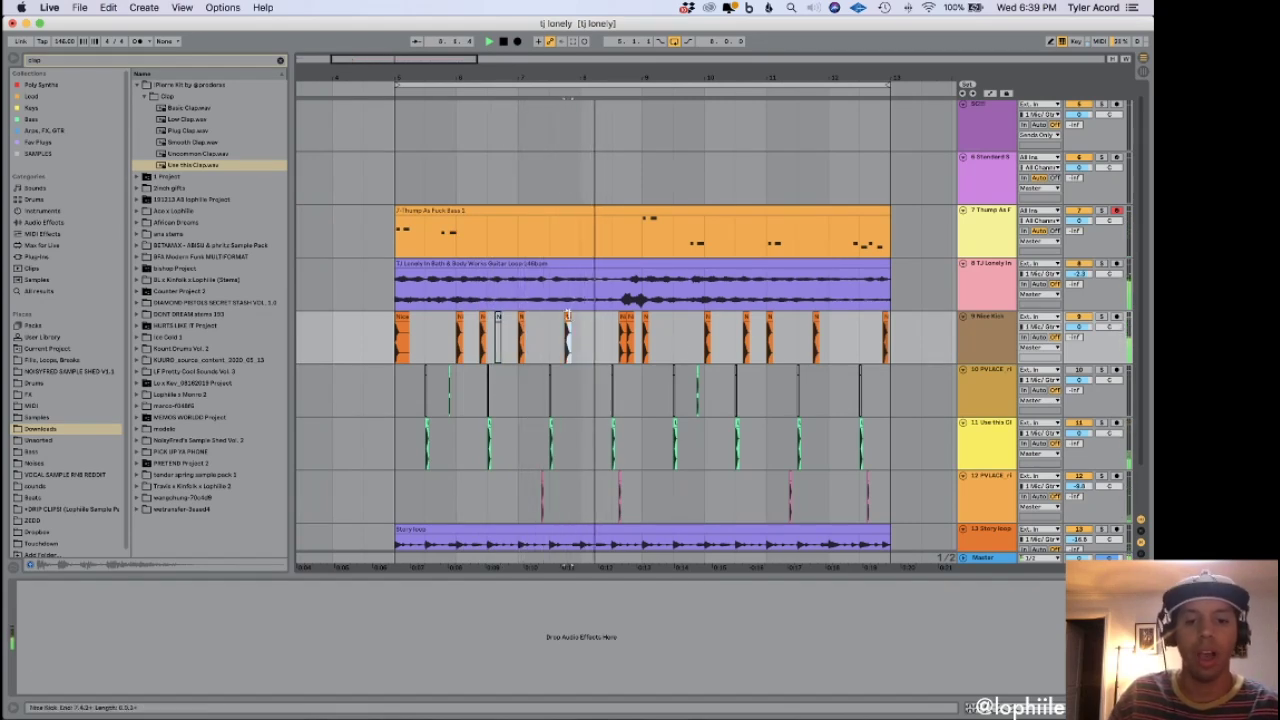
pyautogui.press('+')
pyautogui.moveTo(568, 314); pyautogui.dragTo(556, 316)
pyautogui.click(527, 340)
pyautogui.press('space')
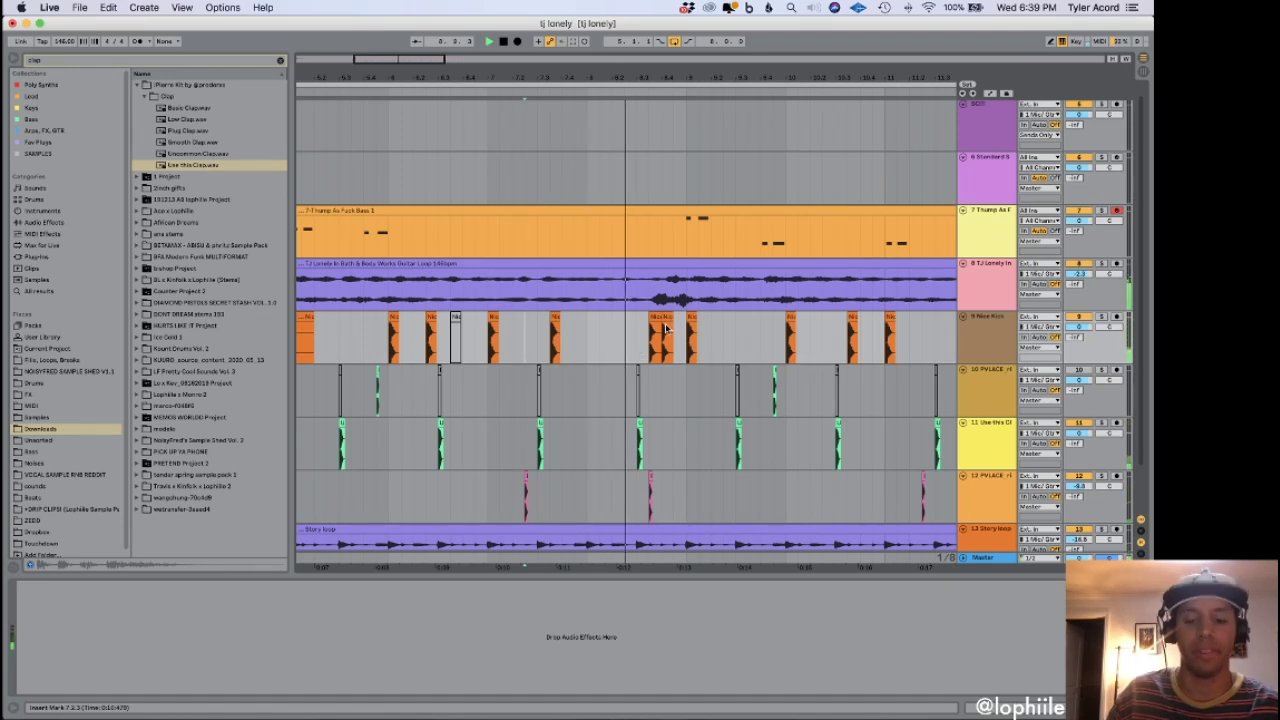
# Duplicate the kick section starting at 7.3.3 so a kick lands on beat 1 of bar 8, and play it back.
pyautogui.scroll(-3, 666, 330)
pyautogui.click(437, 350)
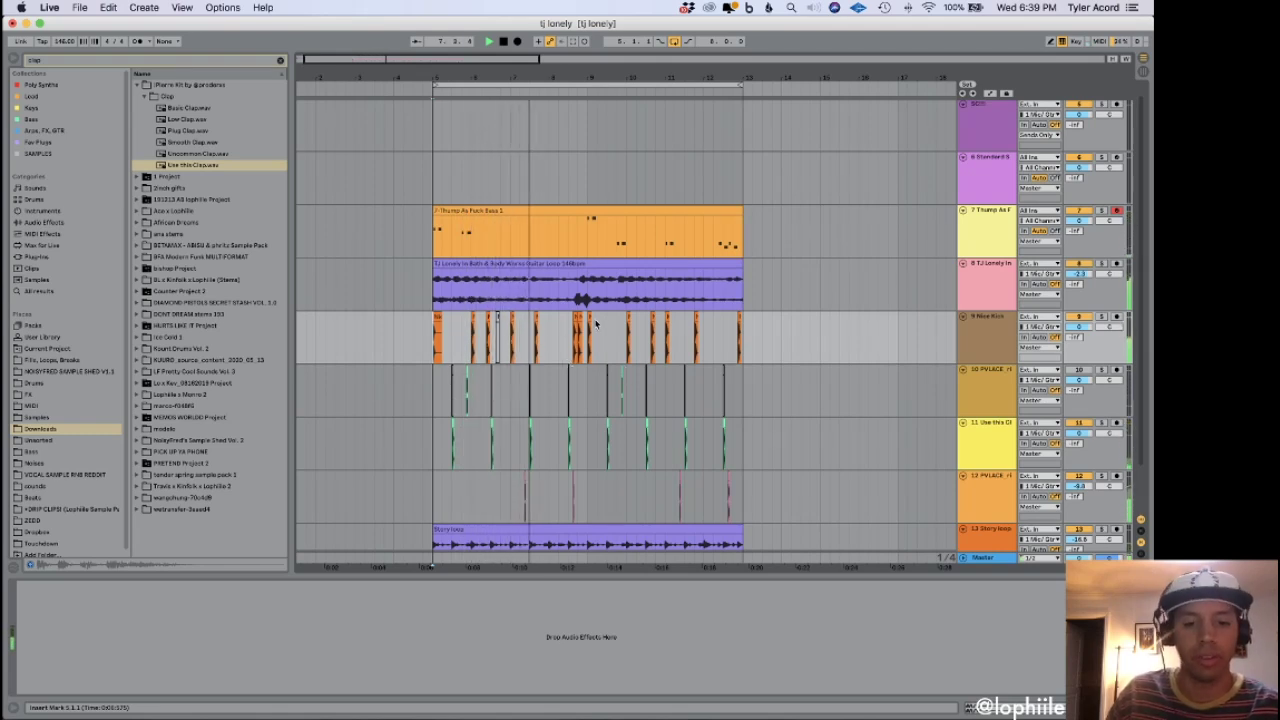
pyautogui.click(547, 355)
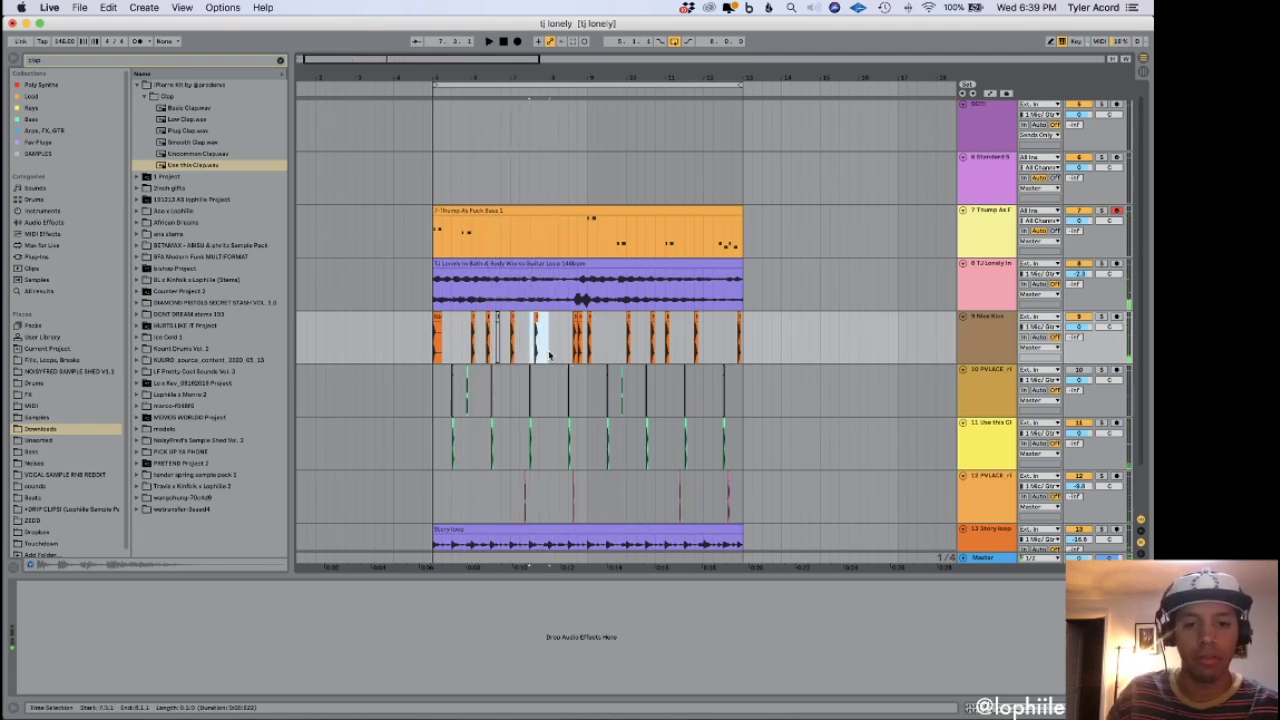
pyautogui.click(533, 358)
pyautogui.press('space')
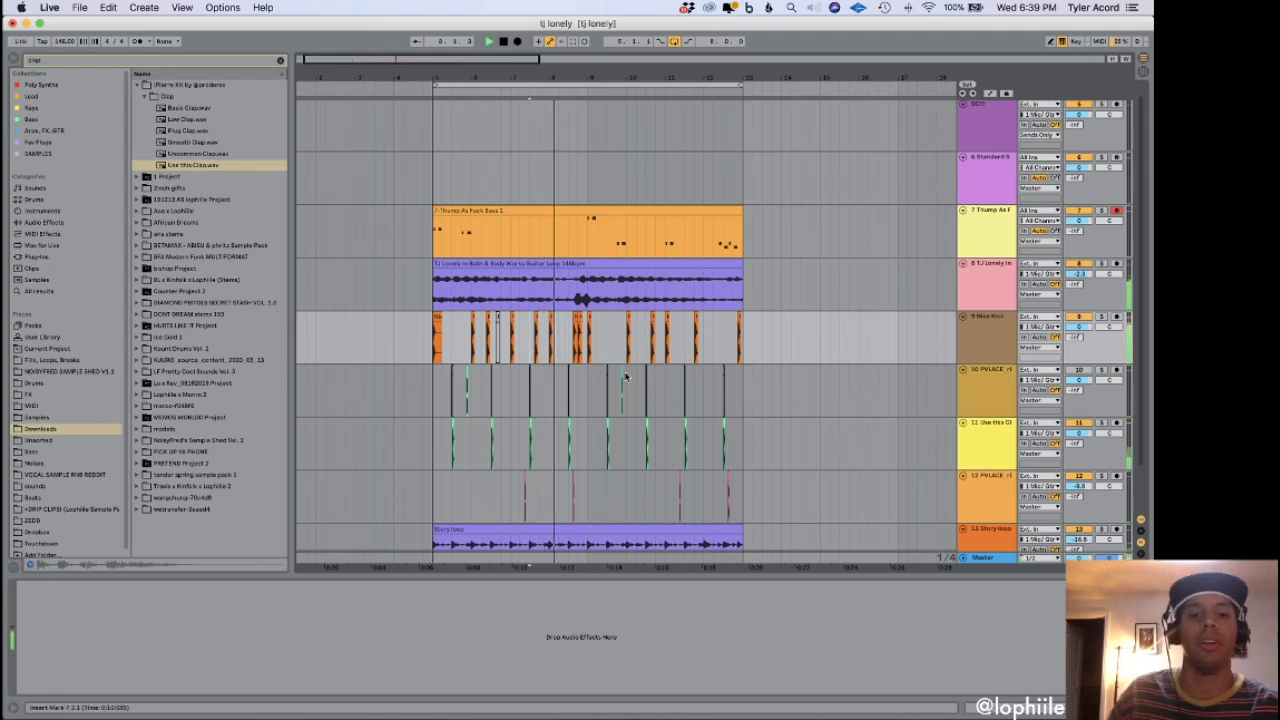
# Copy the kick on beat 1 of bar 8 to 8.2.3 on the kick track.
pyautogui.click(574, 330)
pyautogui.press('space')
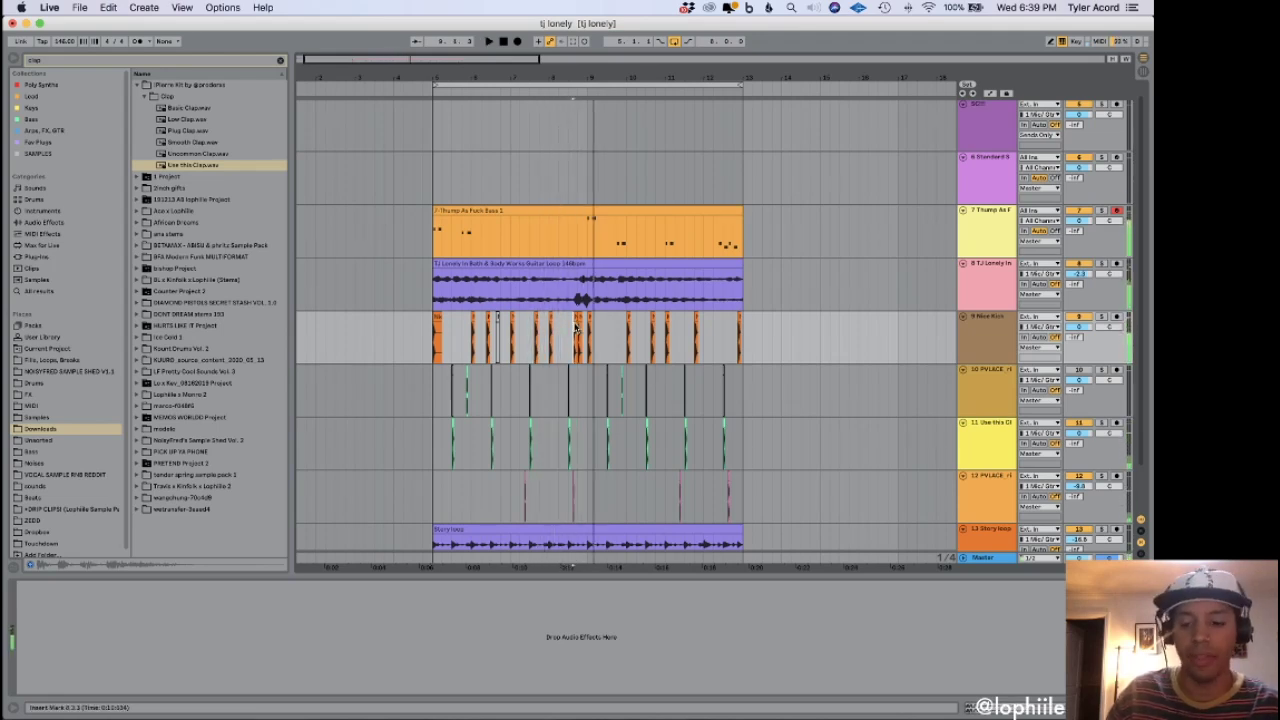
pyautogui.press('+')
pyautogui.press('+')
pyautogui.moveTo(477, 345); pyautogui.dragTo(504, 345)
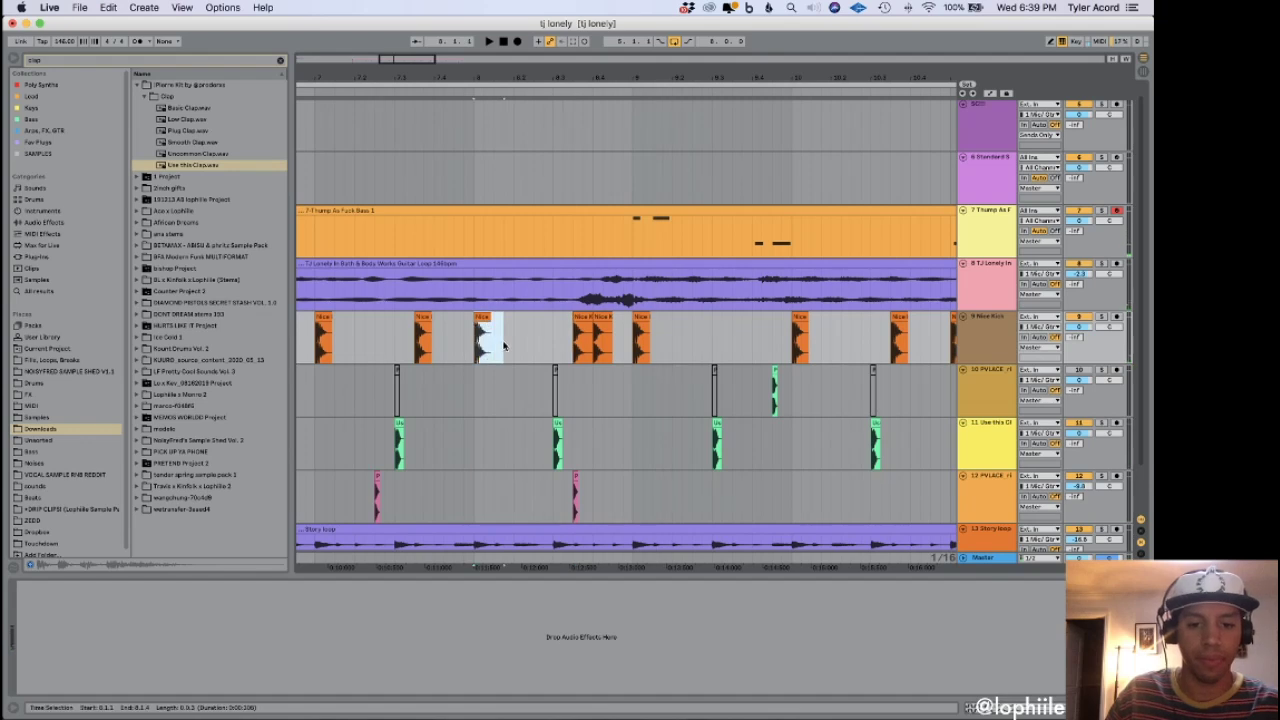
pyautogui.click(535, 338)
pyautogui.press('super+v')
# Delete the two adjacent kicks at the end of bar 8, paste a single kick at 8.4.3, and play it back.
pyautogui.moveTo(574, 349); pyautogui.dragTo(604, 349)
pyautogui.click(536, 370)
pyautogui.press('space')
pyautogui.press('space')
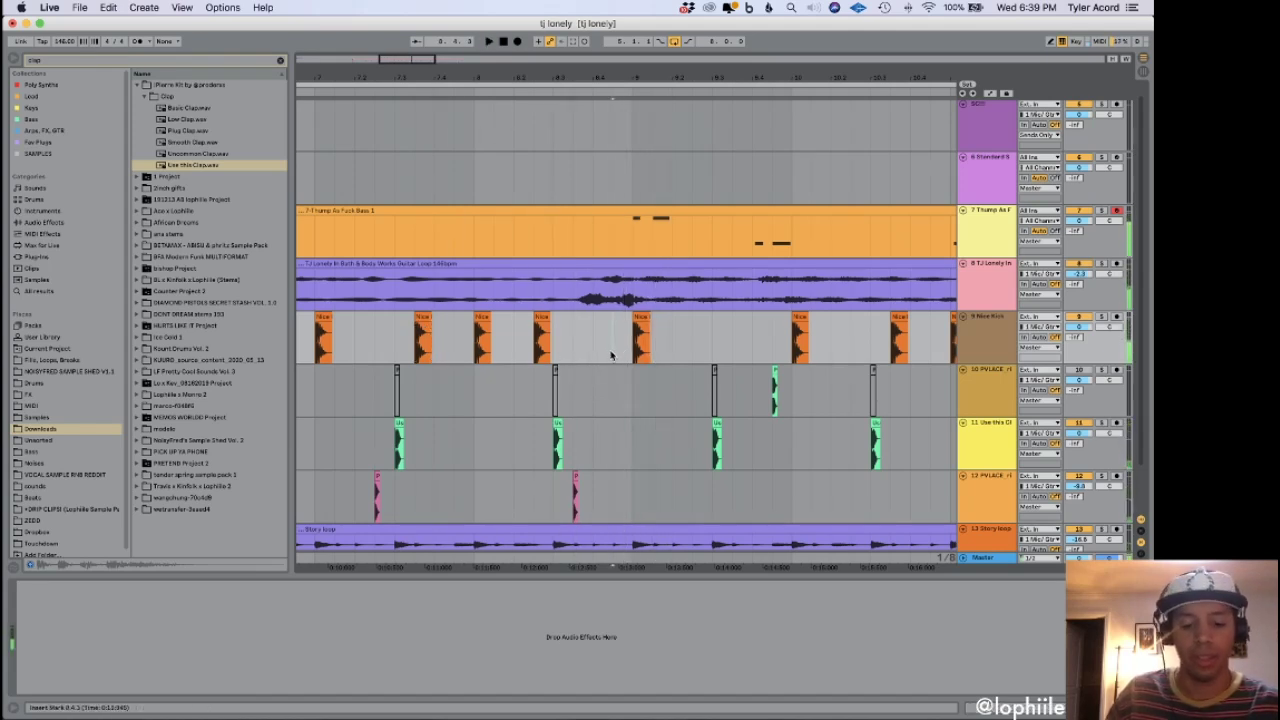
pyautogui.moveTo(612, 355); pyautogui.dragTo(647, 345)
pyautogui.click(595, 349)
pyautogui.press('space')
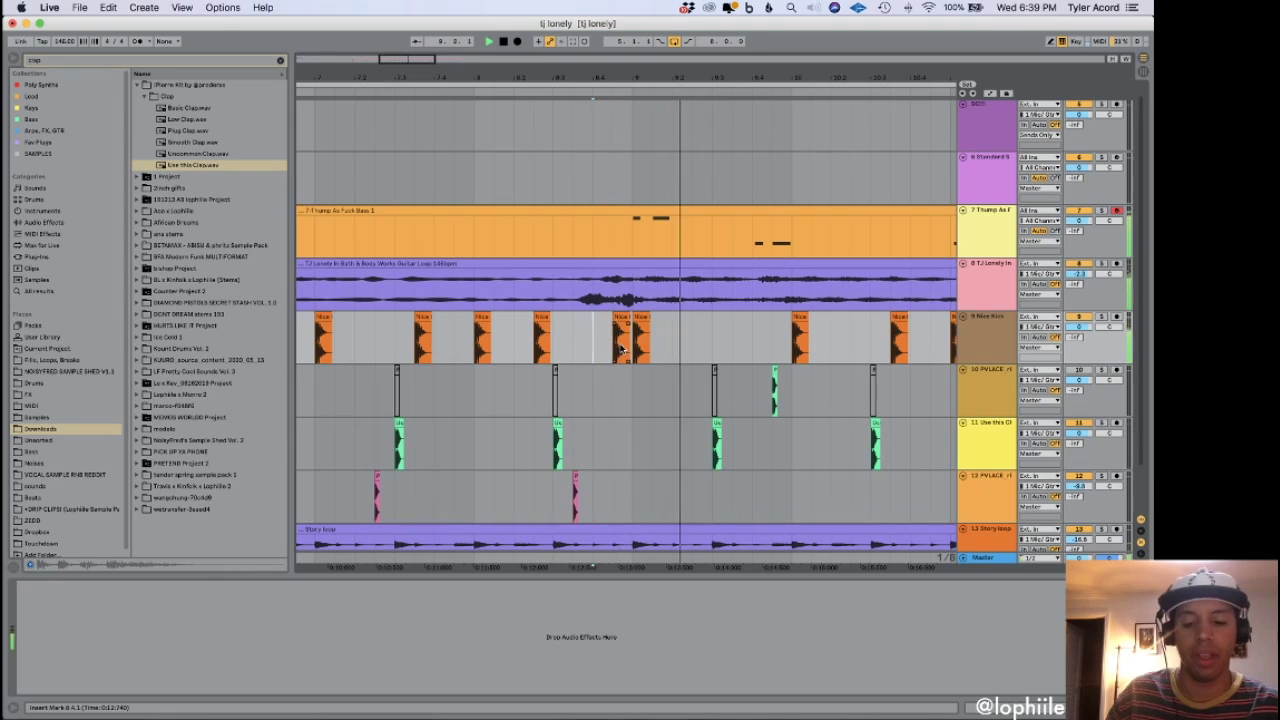
# Duplicate the four-bar drum pattern on tracks 9 to 12 from bars 5–8 onto bars 9–12 and save the set.
pyautogui.press('-')
pyautogui.press('-')
pyautogui.moveTo(777, 520); pyautogui.dragTo(848, 490)
pyautogui.moveTo(603, 506); pyautogui.dragTo(450, 340)
pyautogui.press('super+d')
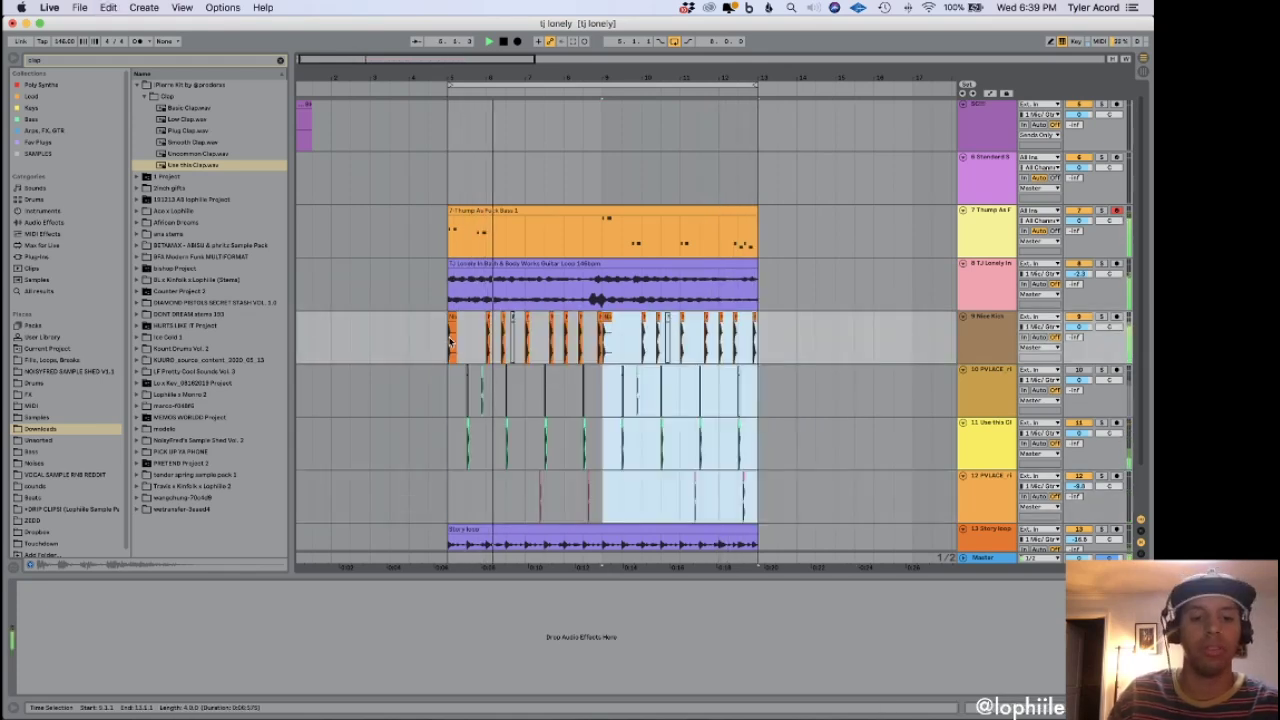
pyautogui.press('super+s')
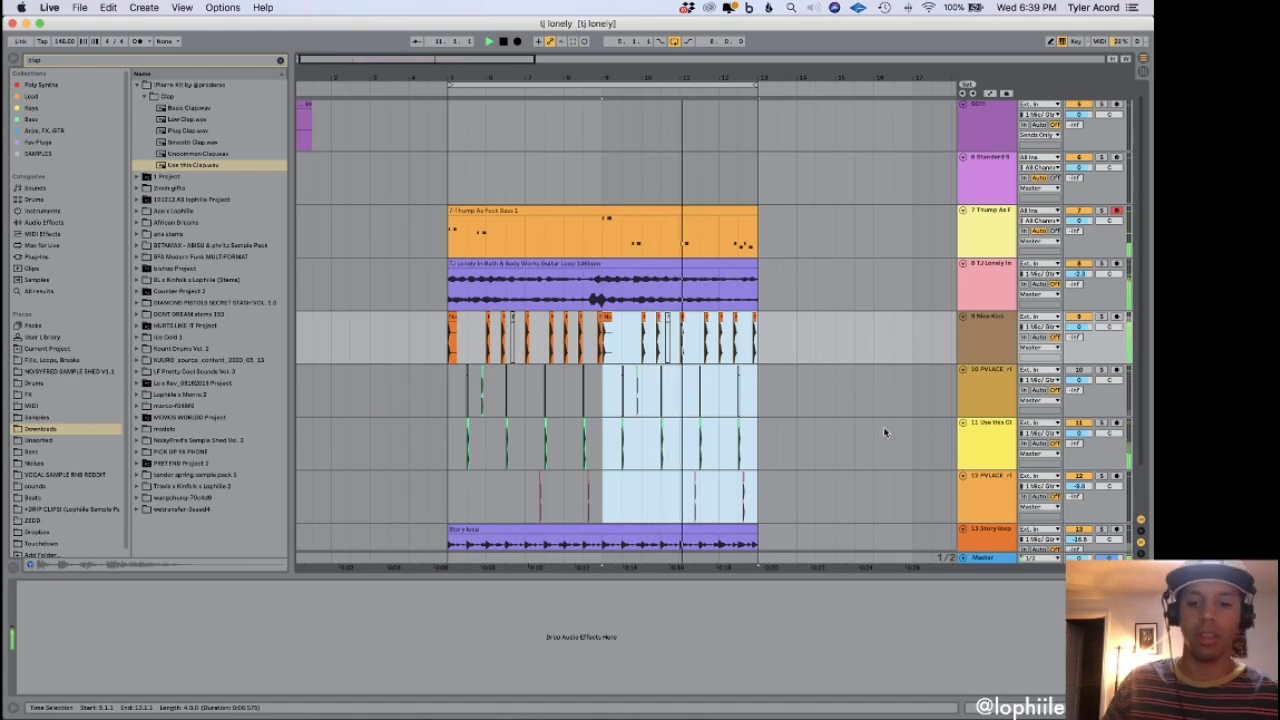
# Arm track 6 and capture the played keys part as a MIDI clip ending at bar 13.
pyautogui.scroll(-2, 754, 444)
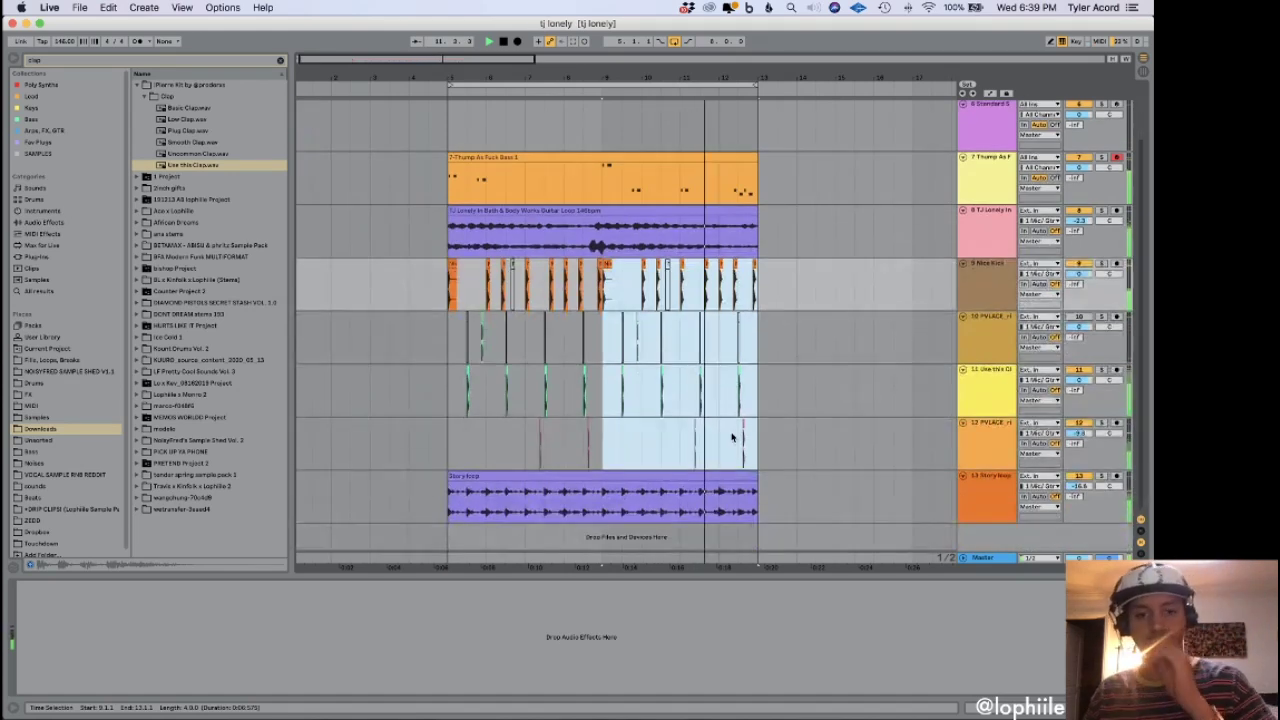
pyautogui.click(994, 228)
pyautogui.scroll(2, 1050, 215)
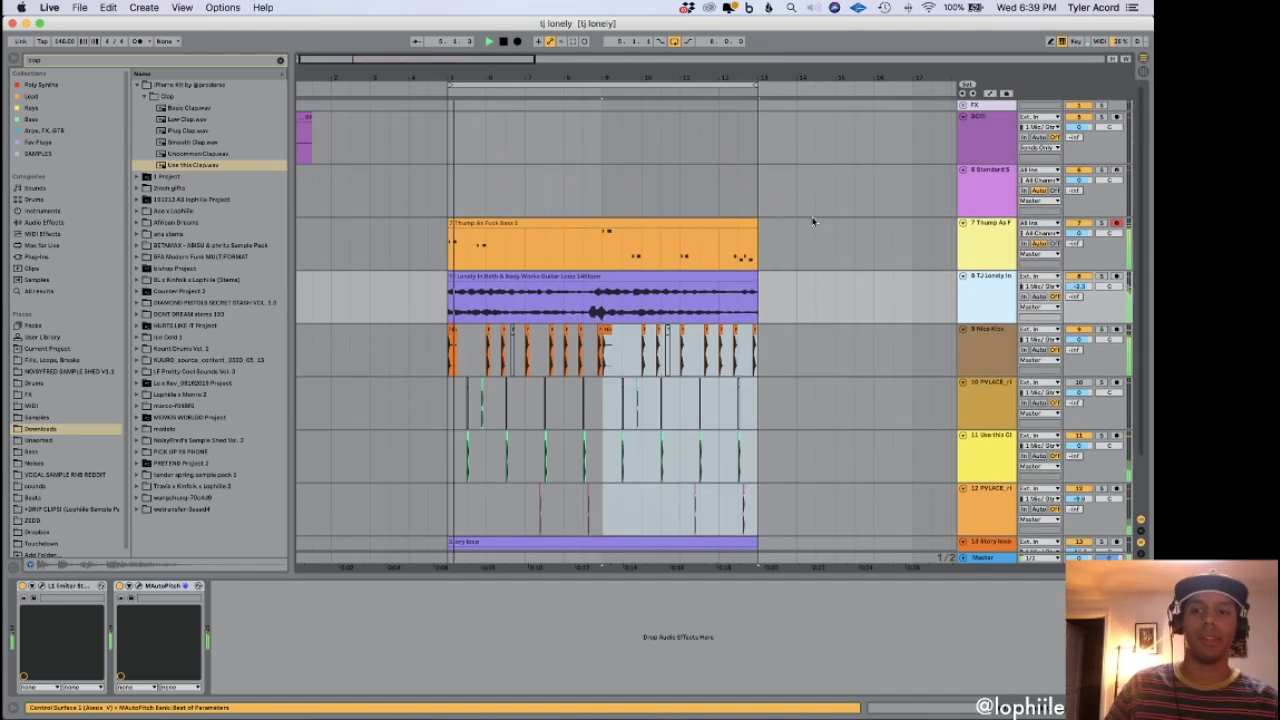
pyautogui.click(1117, 171)
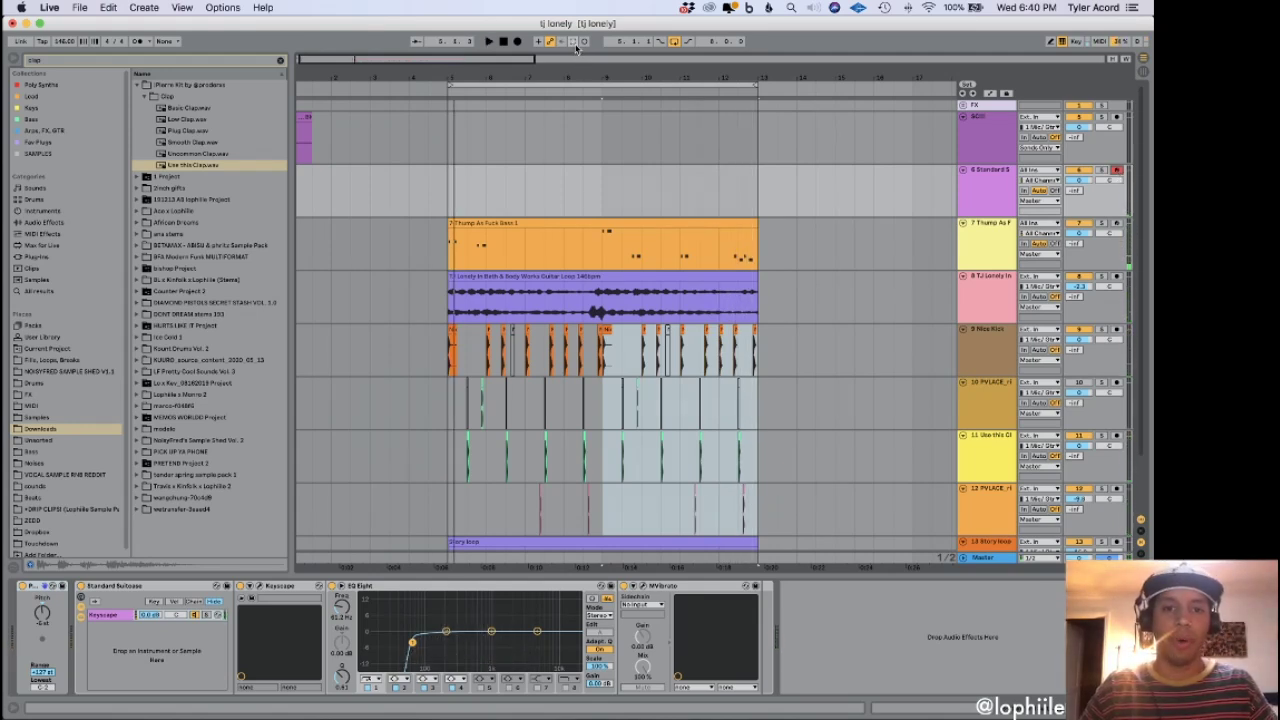
pyautogui.moveTo(720, 188); pyautogui.dragTo(456, 186)
pyautogui.press('space')
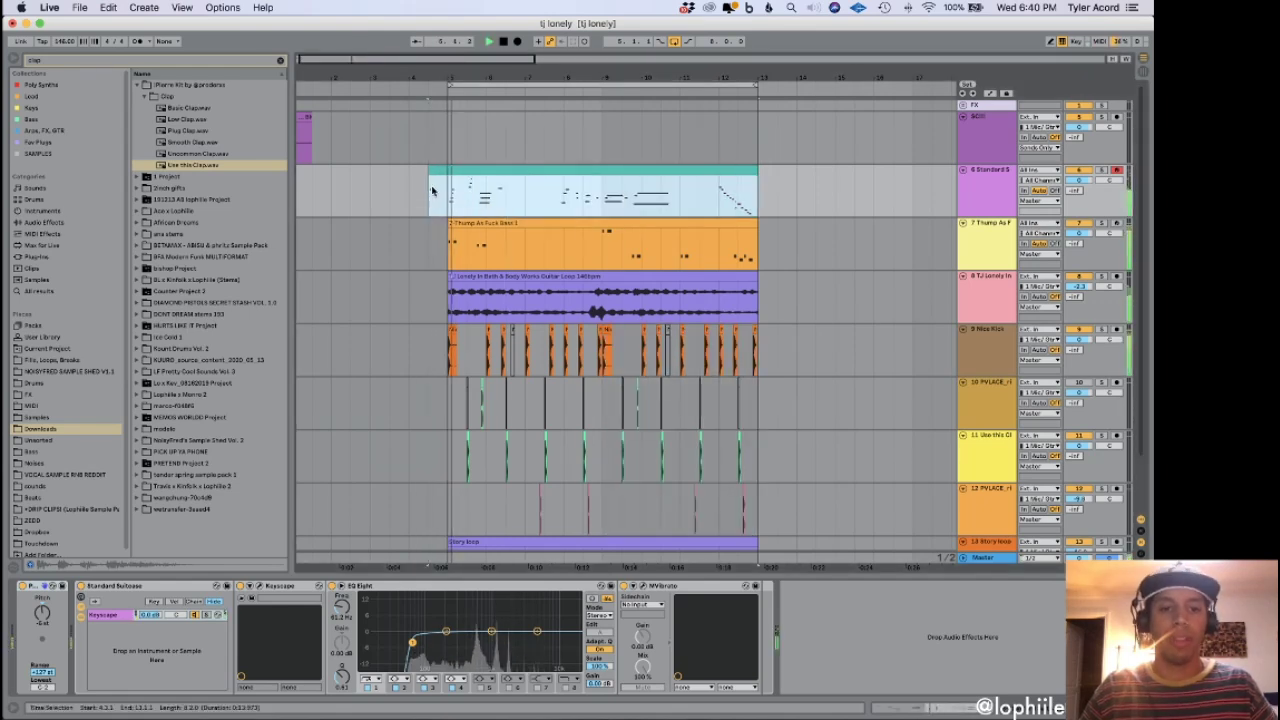
# Trim the captured keys clip to run from bar 5 to the middle of bar 11, and save the set.
pyautogui.moveTo(432, 176); pyautogui.dragTo(454, 177)
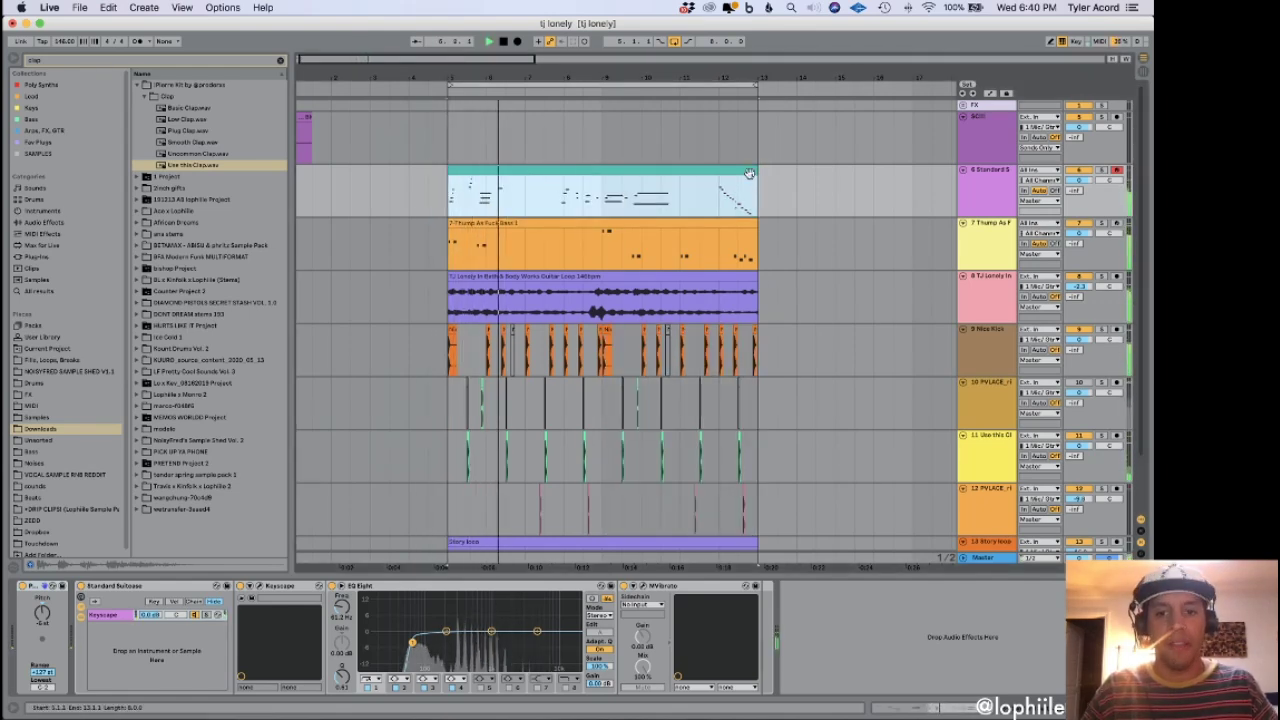
pyautogui.moveTo(757, 190); pyautogui.dragTo(695, 191)
pyautogui.press('super+s')
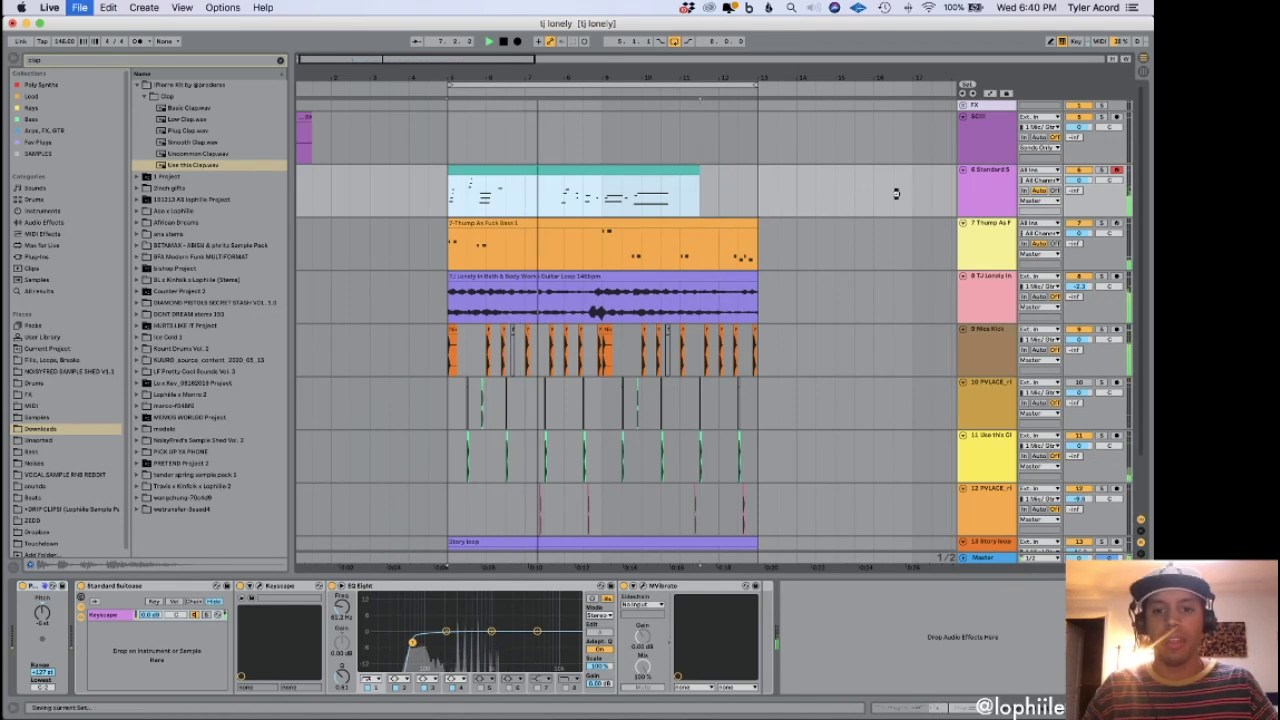
# Insert a new MIDI track below track 6 and search the Lead collection for "mel".
pyautogui.click(988, 202)
pyautogui.press('super+shift+t')
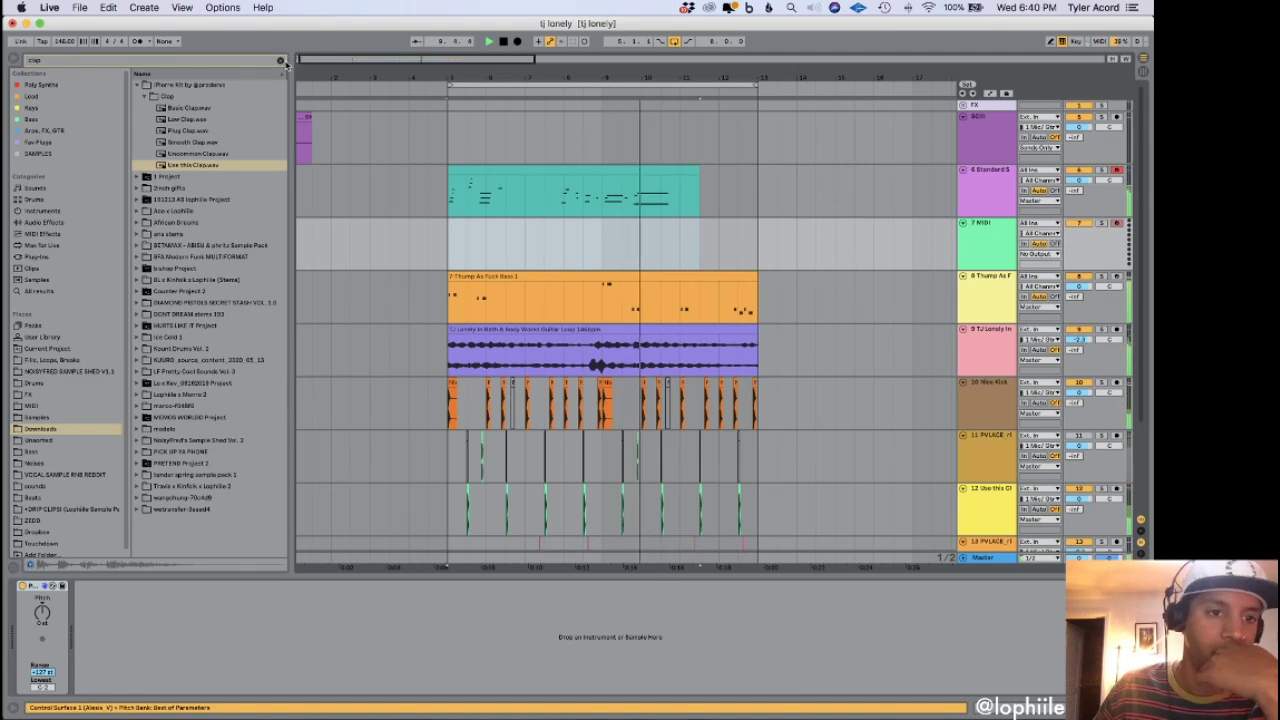
pyautogui.click(280, 60)
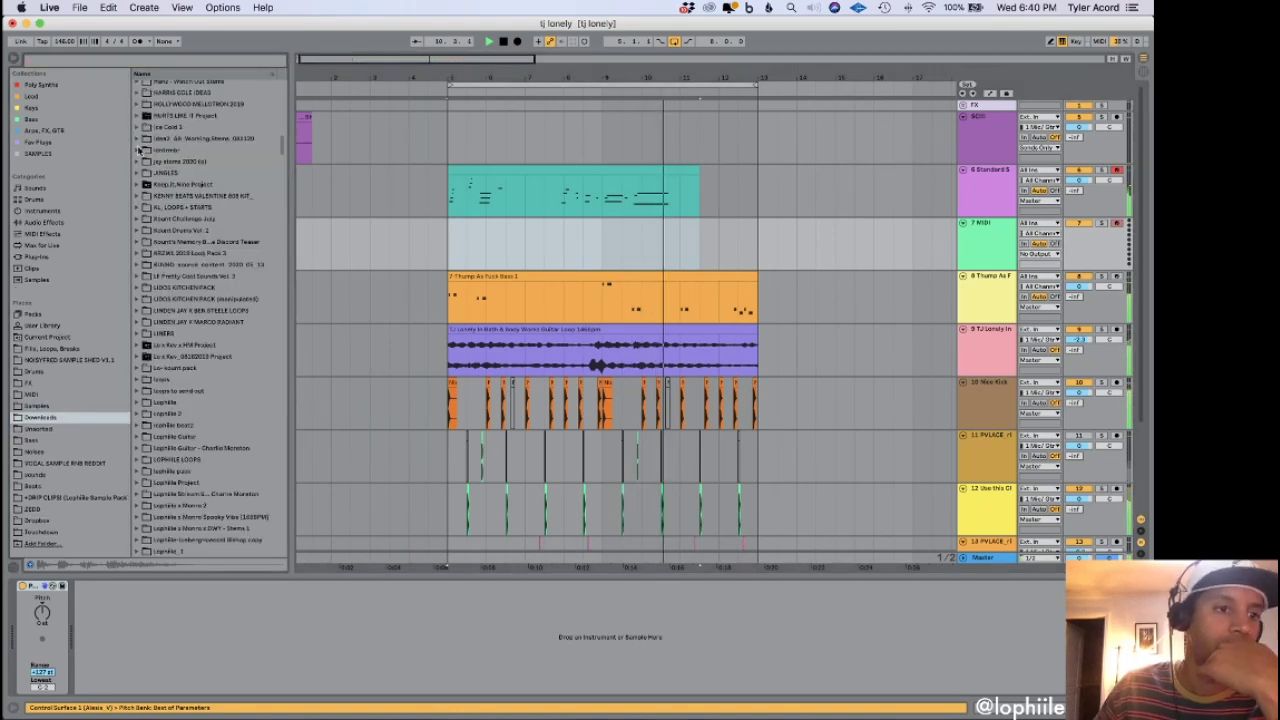
pyautogui.click(63, 145)
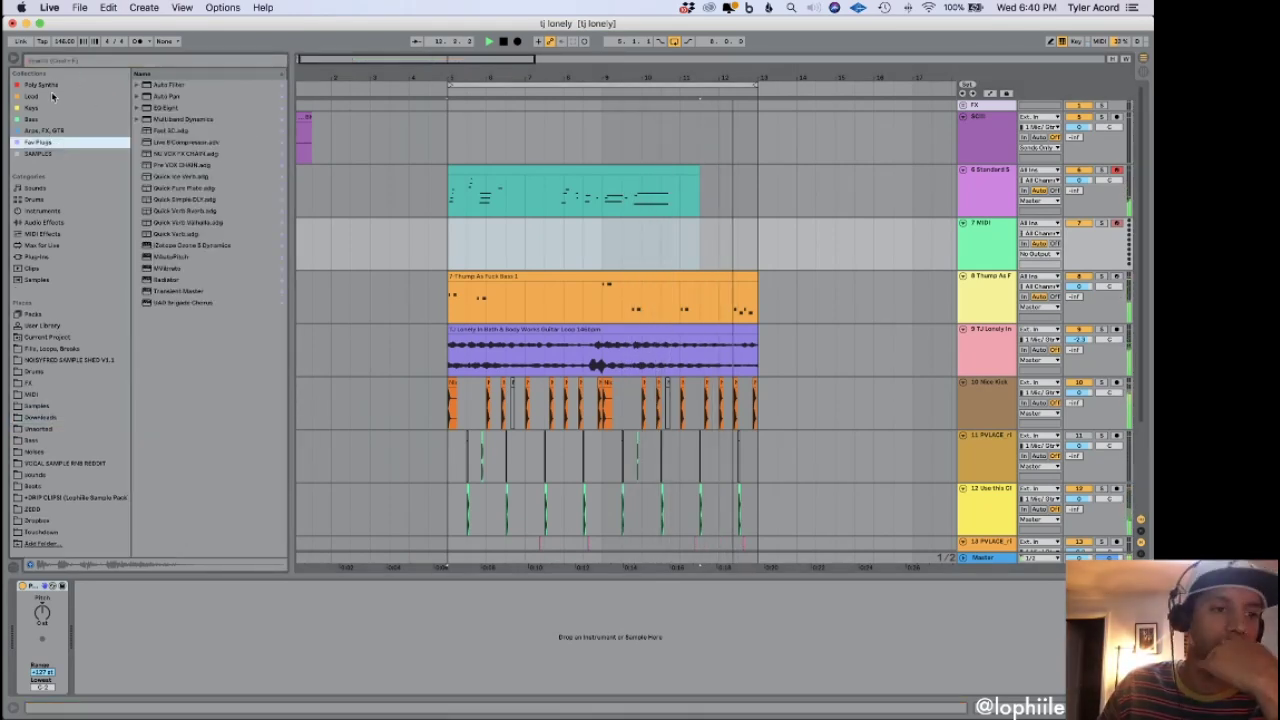
pyautogui.click(54, 95)
pyautogui.click(54, 86)
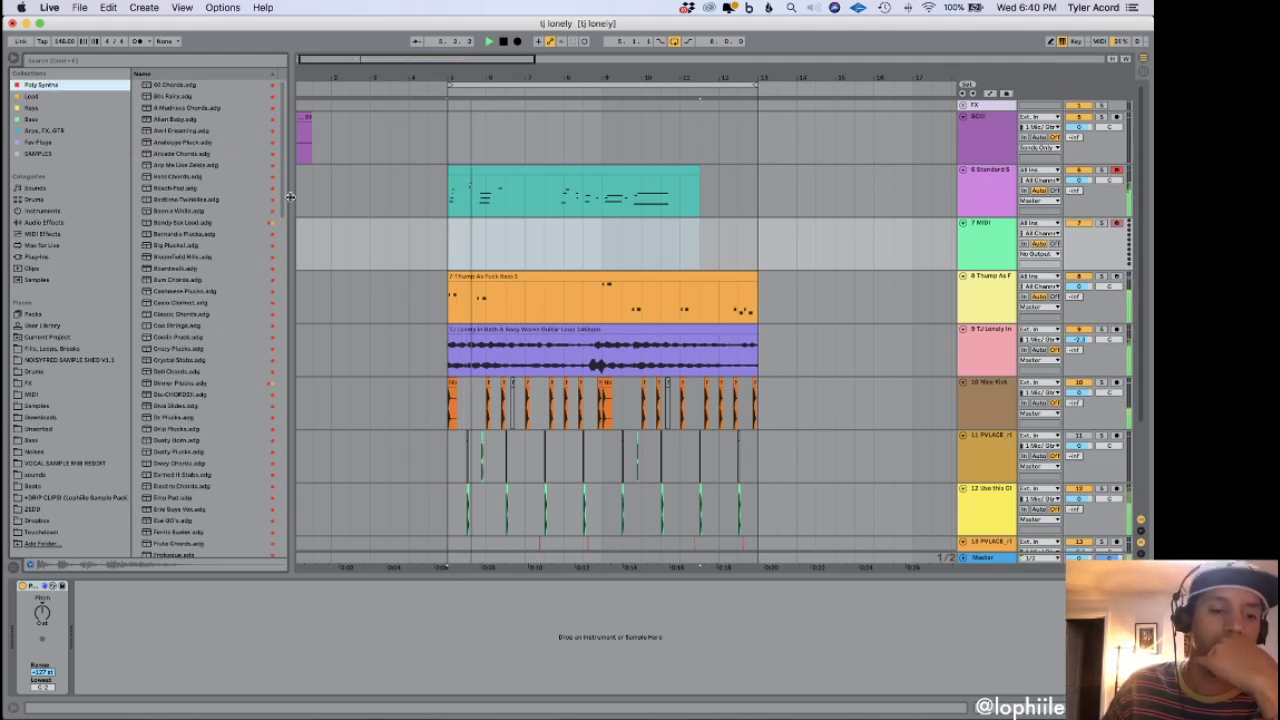
pyautogui.click(48, 96)
pyautogui.click(78, 60)
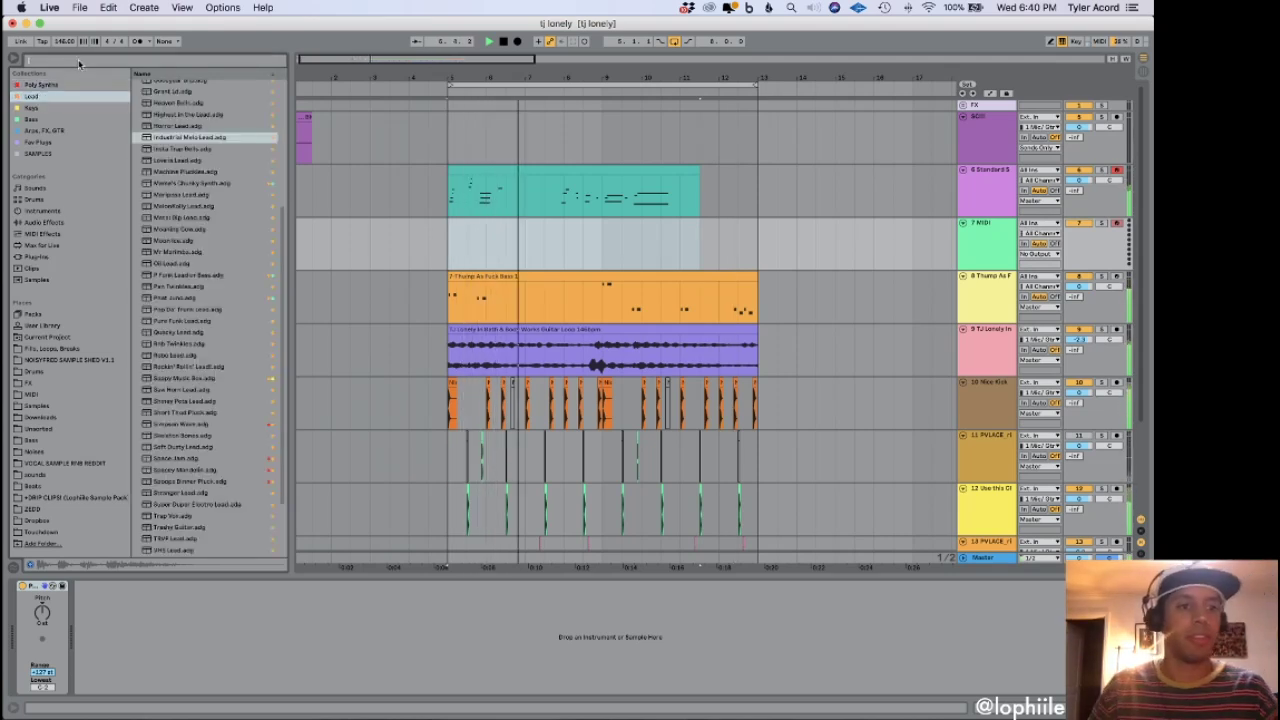
pyautogui.click(78, 59)
pyautogui.write('mel')
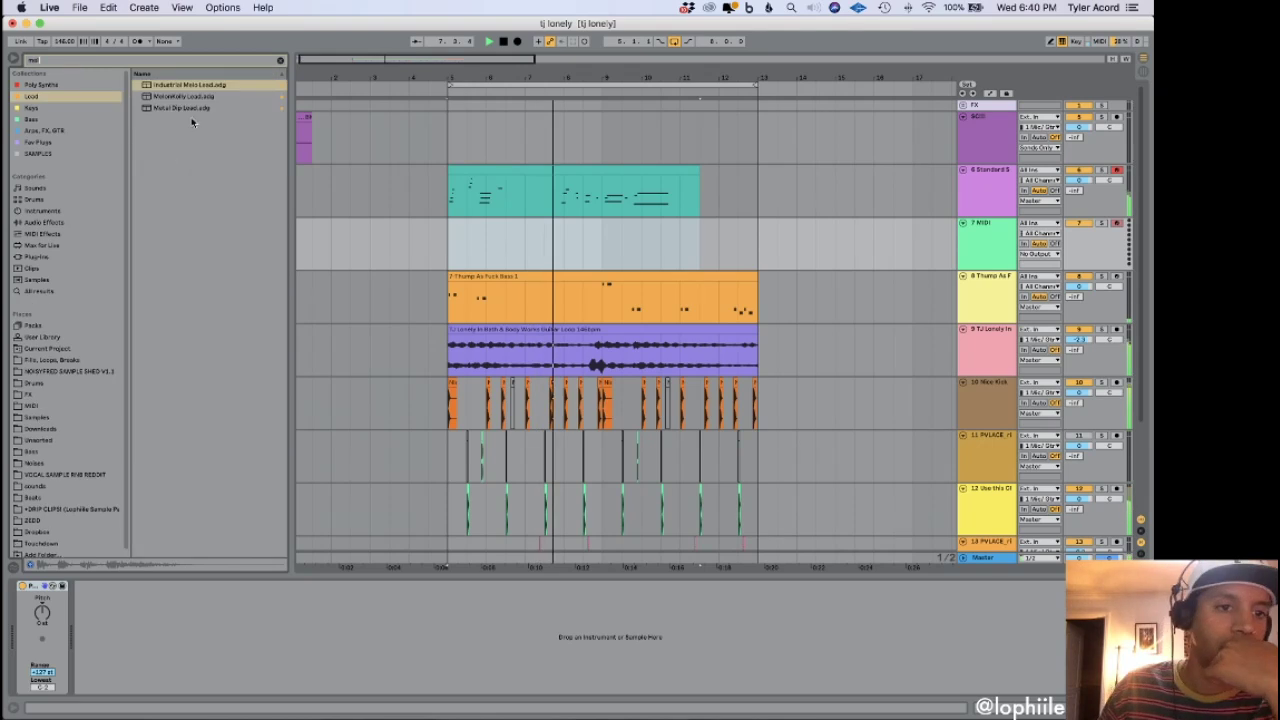
# Load the MelonKolly Lead preset on track 7, replace it with Industrial Melo Lead, and close the plug-in windows.
pyautogui.click(184, 97)
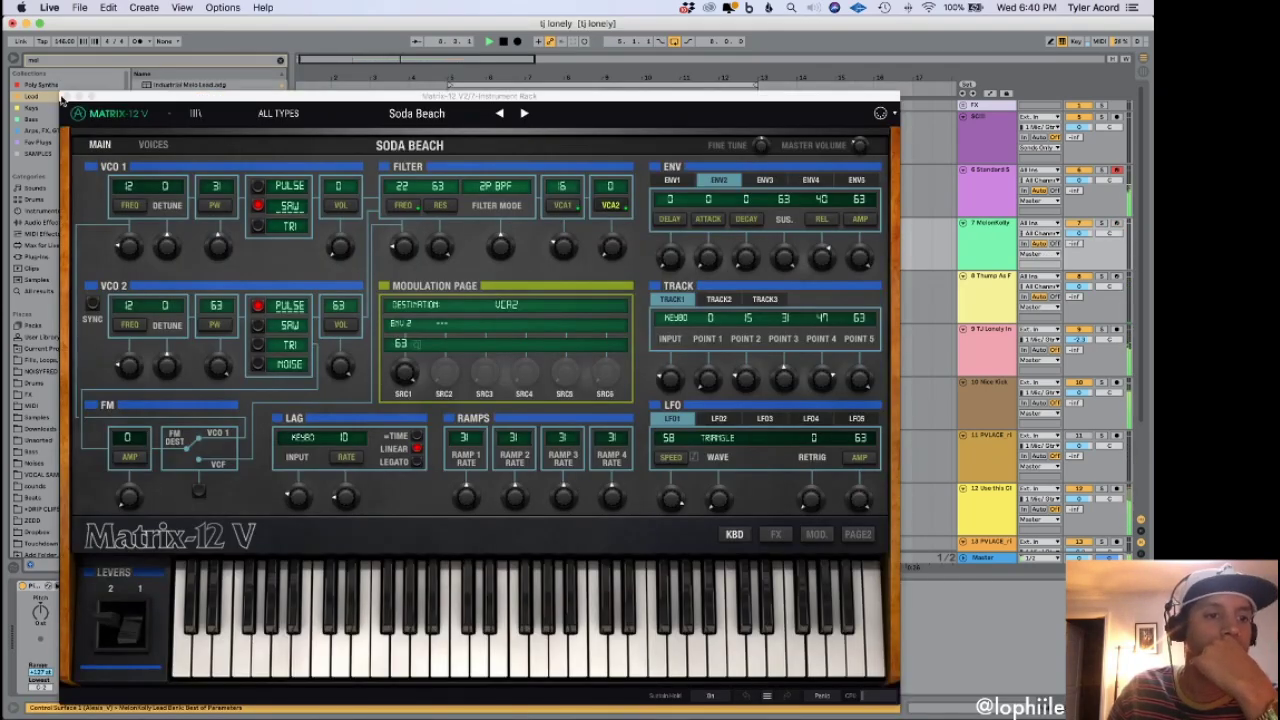
pyautogui.click(65, 96)
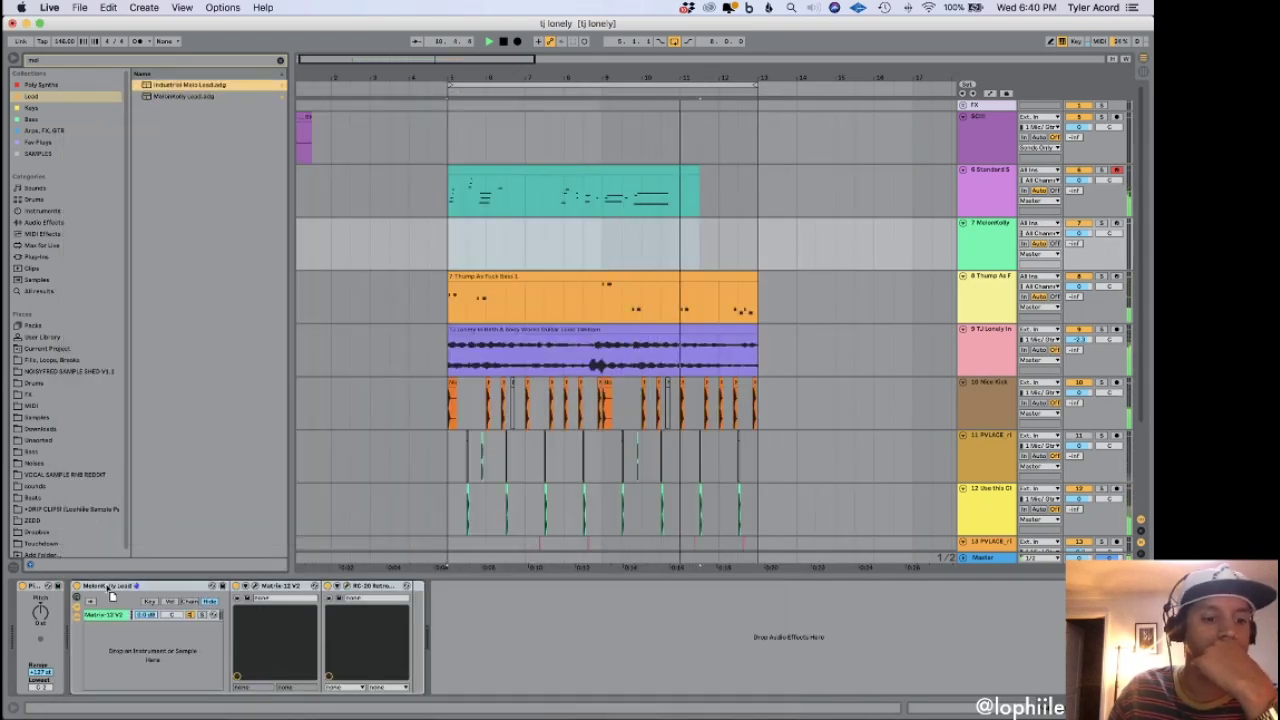
pyautogui.press('Return')
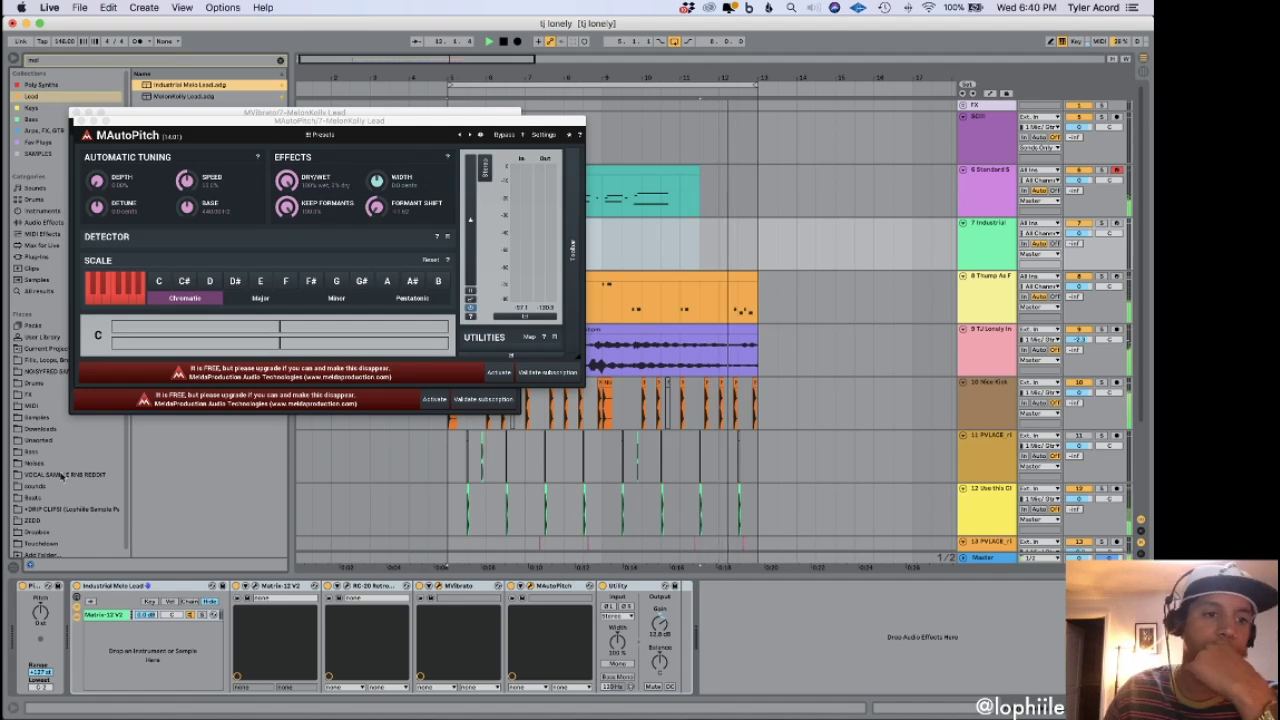
pyautogui.click(75, 120)
pyautogui.click(75, 113)
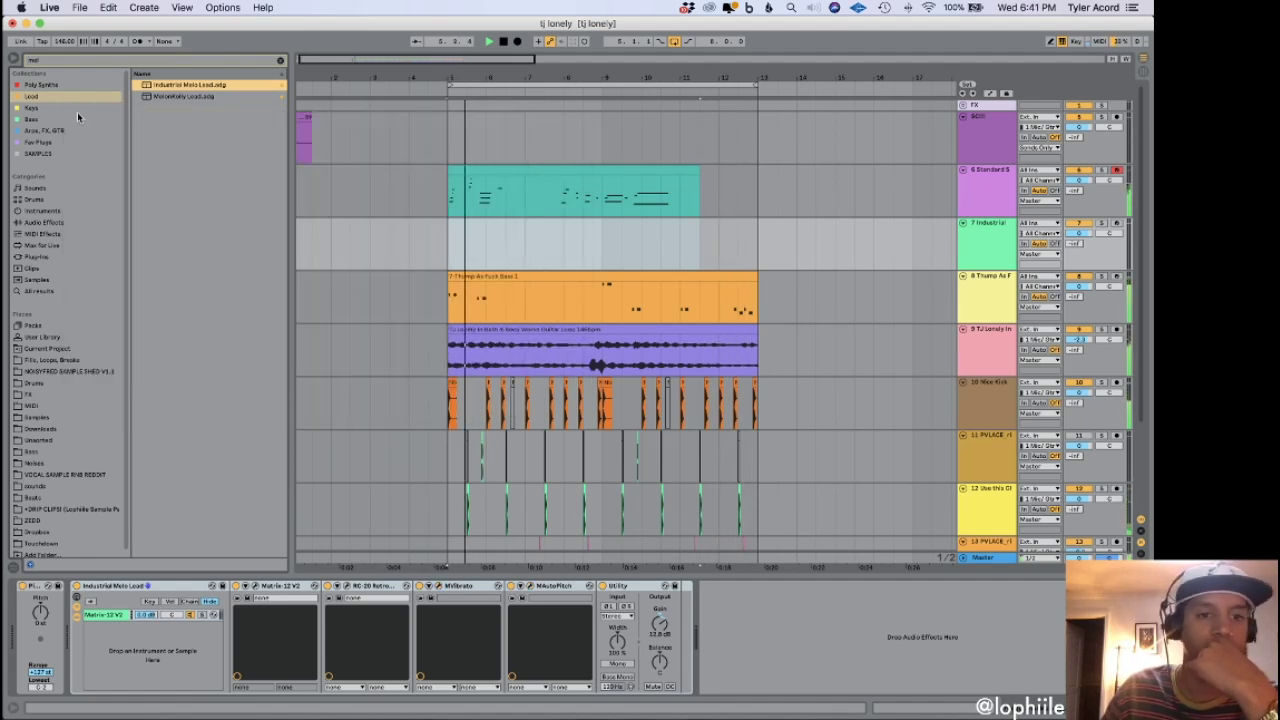
# Arm track 7 and record the played lead melody as a MIDI clip from bar 5 to bar 13.
pyautogui.click(1117, 223)
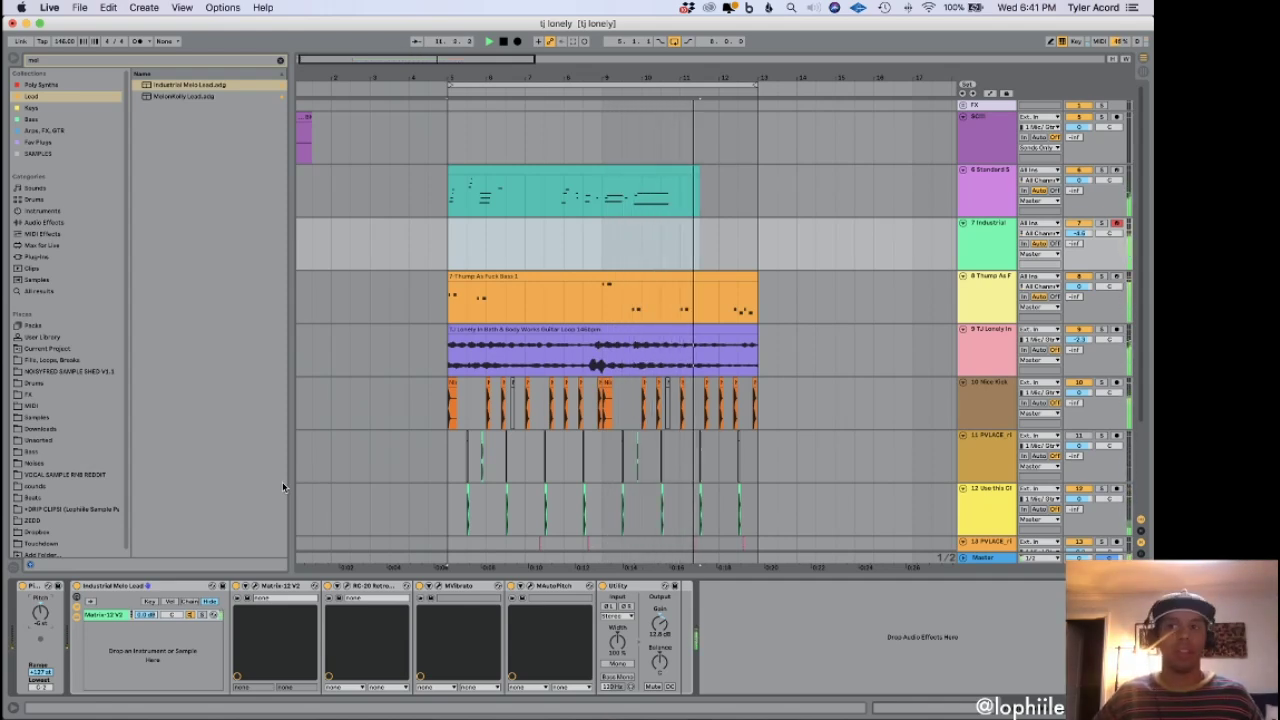
pyautogui.press('F9')
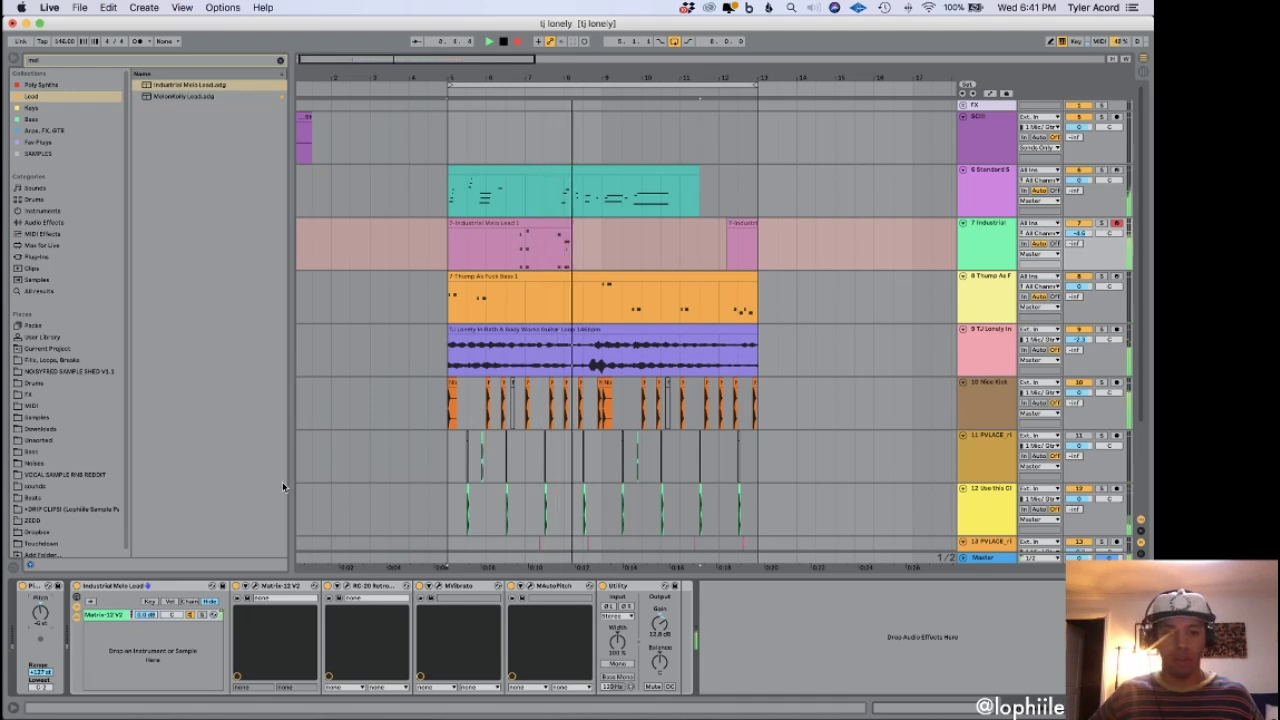
pyautogui.press('space')
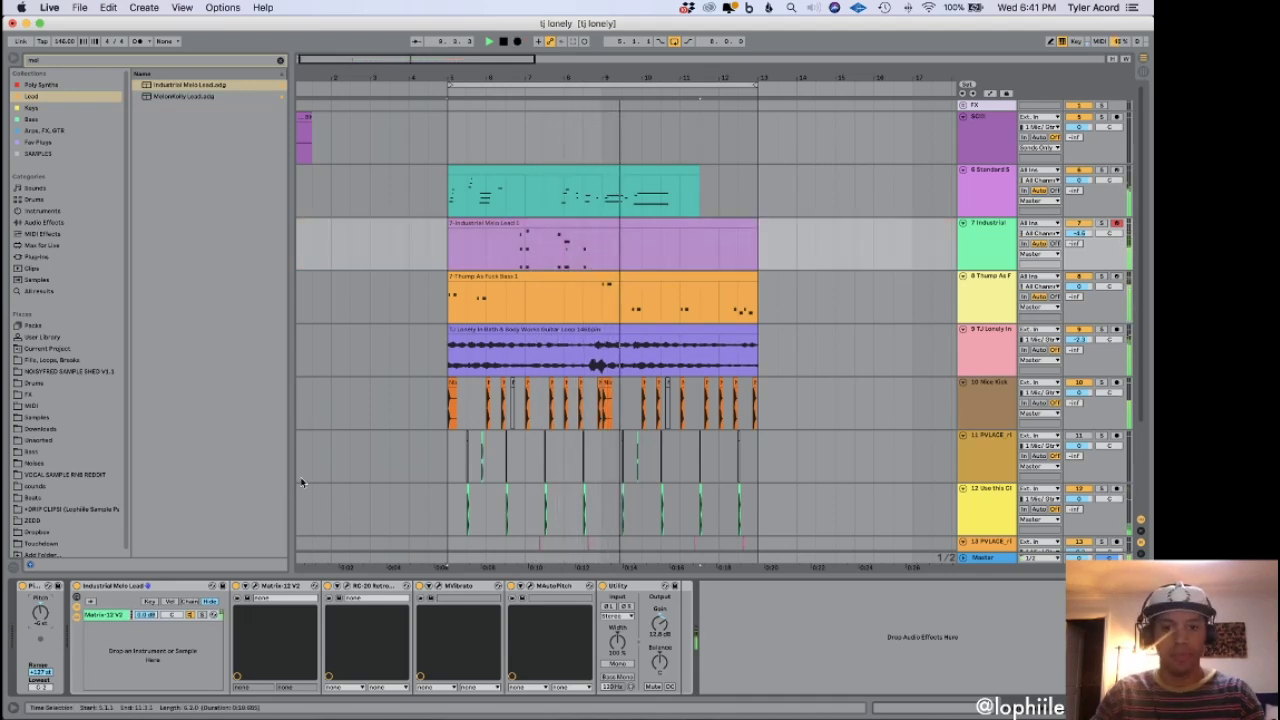
# Fold the lead clip's note editor to the used pitches and nudge the chords just before bars 4 and 5 slightly later.
pyautogui.doubleClick(532, 240)
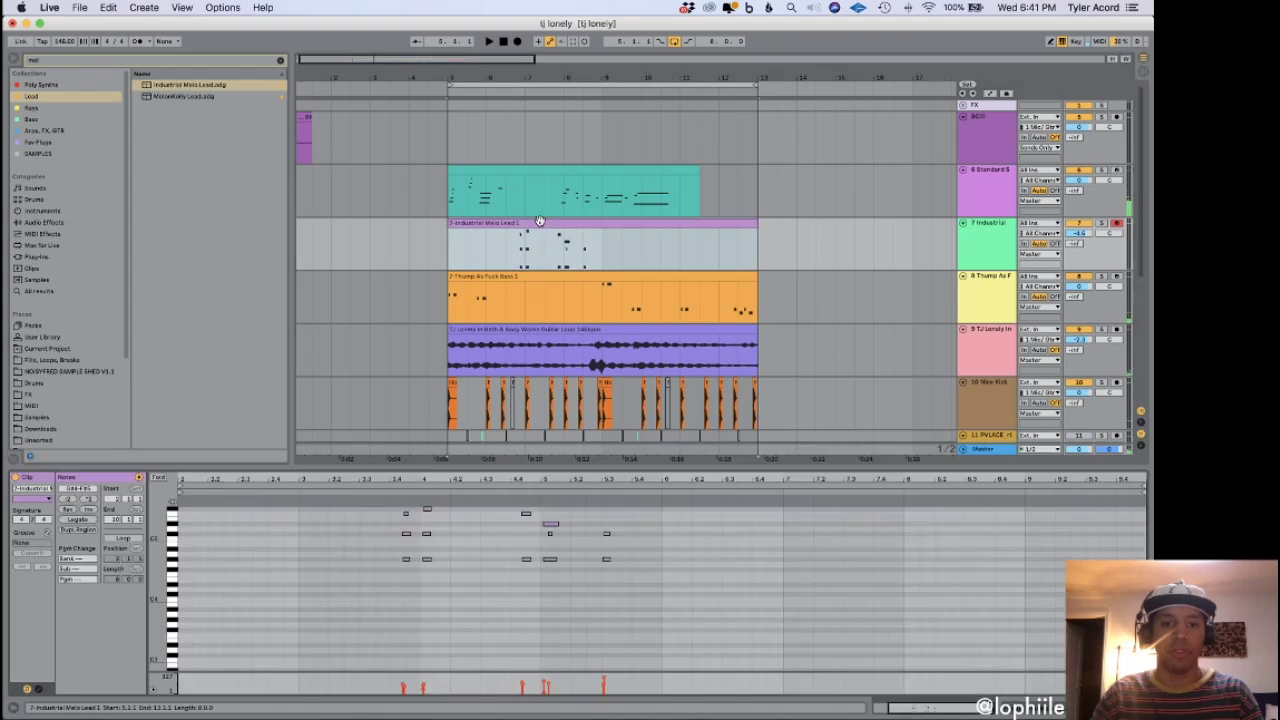
pyautogui.click(160, 478)
pyautogui.click(476, 618)
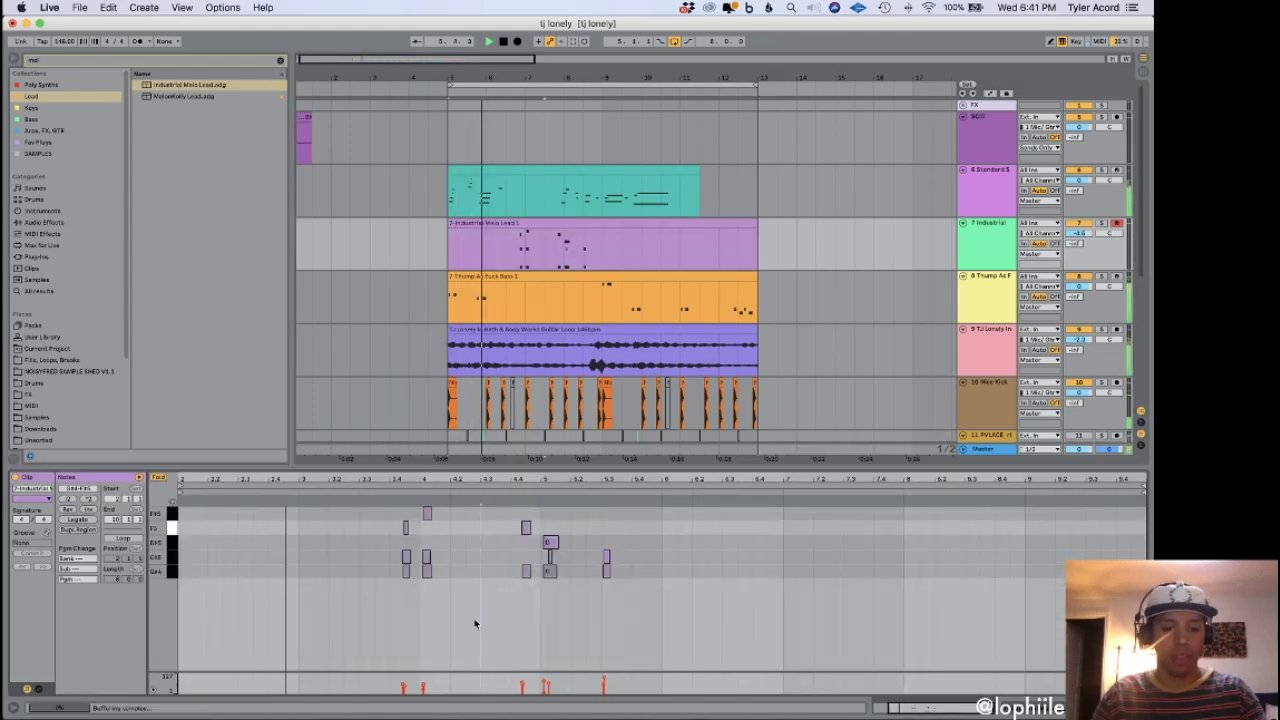
pyautogui.moveTo(412, 596); pyautogui.dragTo(393, 515)
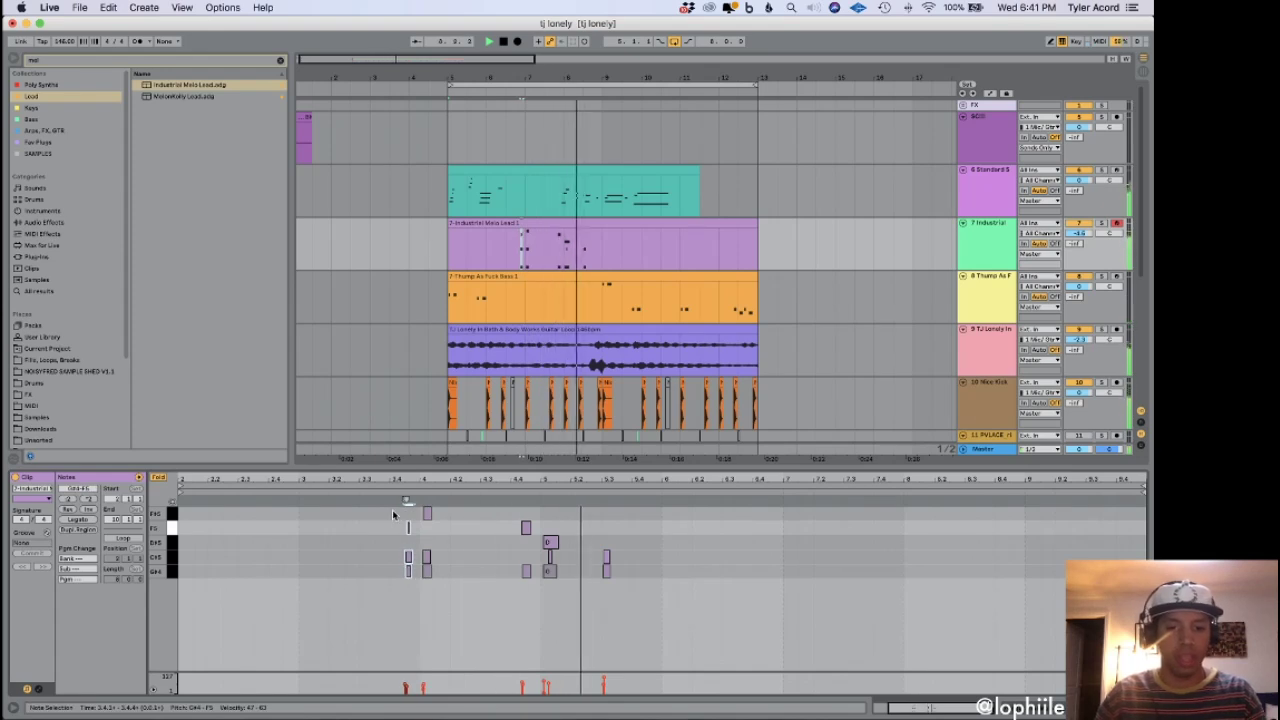
pyautogui.moveTo(532, 605); pyautogui.dragTo(515, 477)
pyautogui.press('Right')
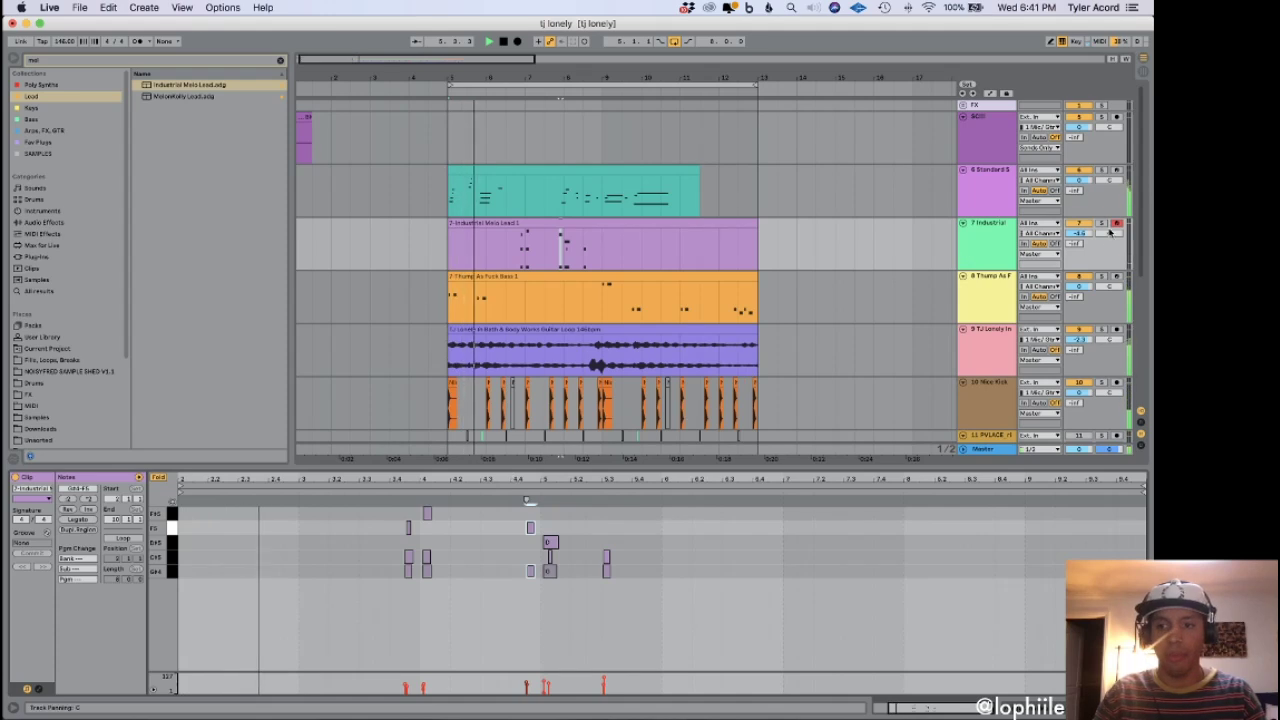
# Lower track 7's volume, pan it left, and select the chord notes at bar 5 of the lead clip for playback.
pyautogui.moveTo(1085, 236); pyautogui.dragTo(1085, 270)
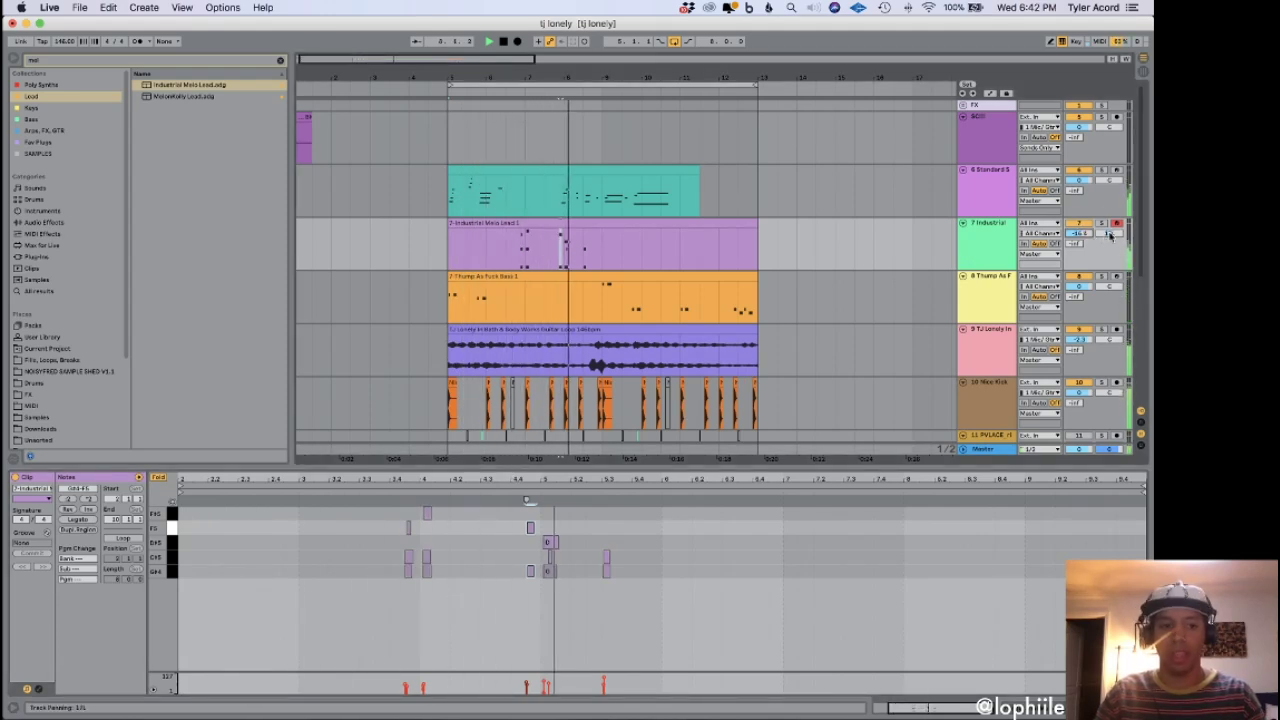
pyautogui.moveTo(575, 591); pyautogui.dragTo(548, 535)
pyautogui.press('space')
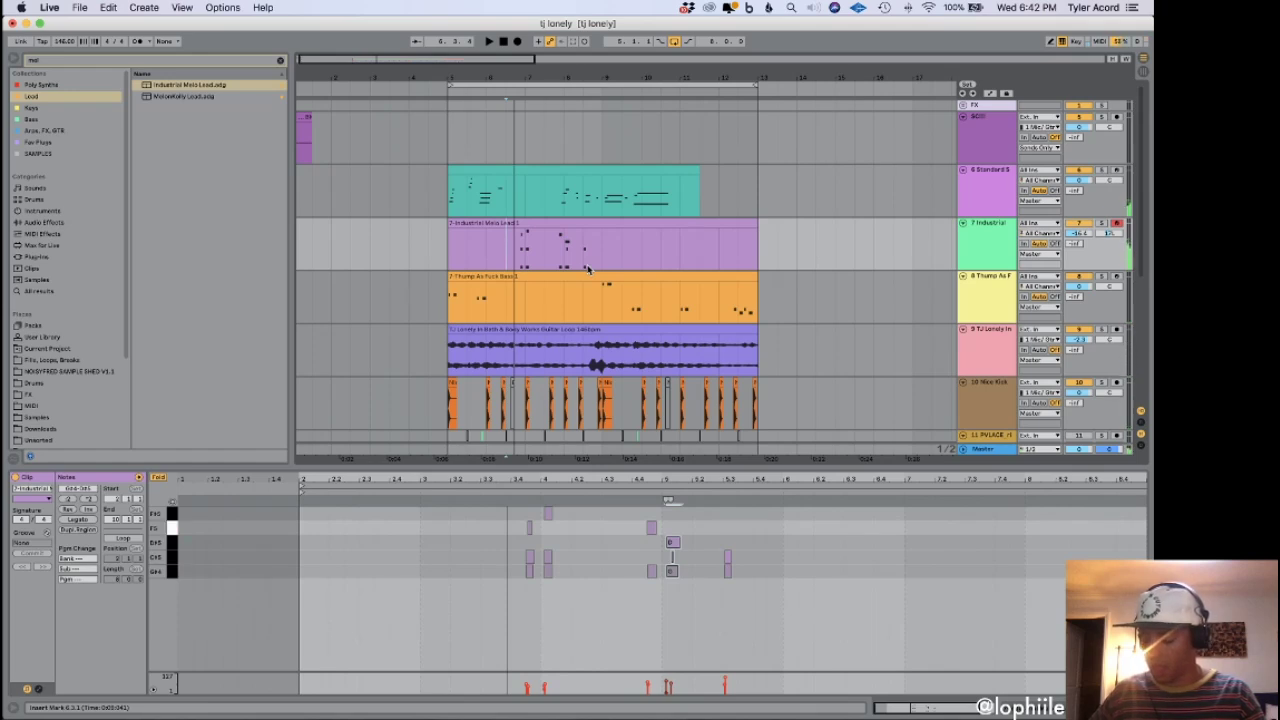
pyautogui.press('space')
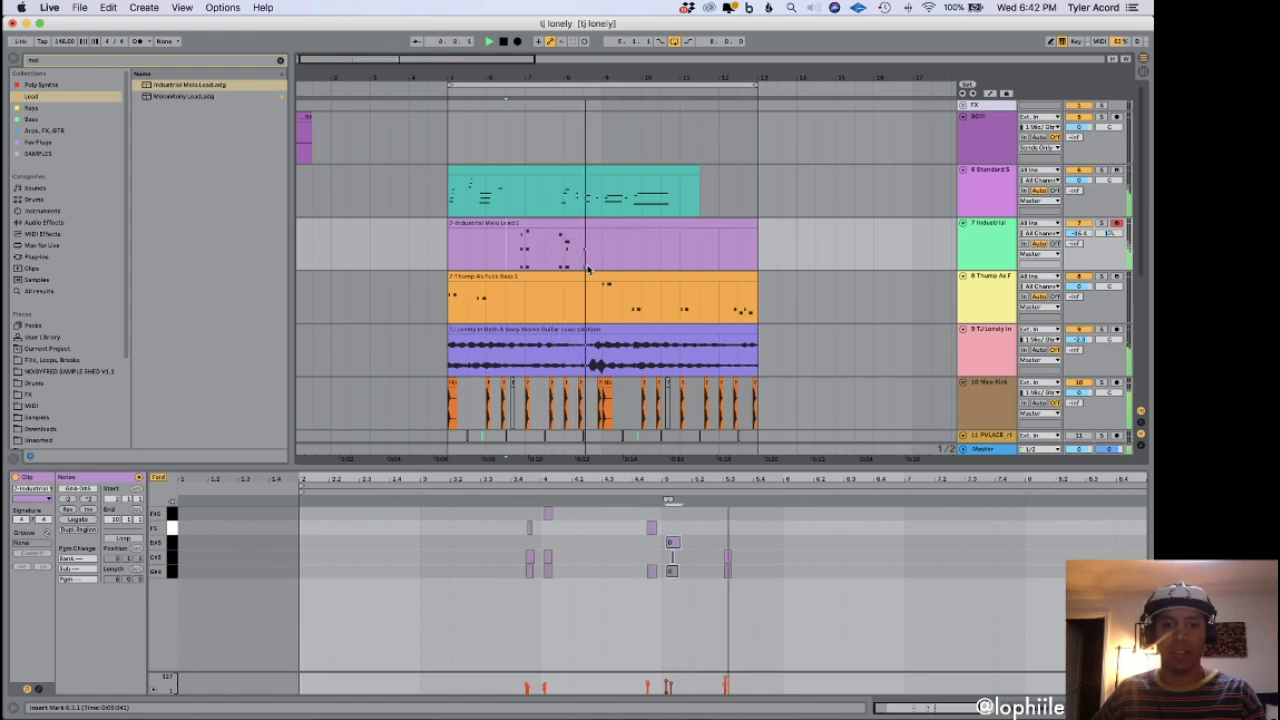
# Overdub more notes into the track 7 lead clip and consolidate it from bar 5 to 13.3.
pyautogui.press('F9')
pyautogui.press('space')
pyautogui.click(629, 240)
pyautogui.moveTo(454, 247); pyautogui.dragTo(774, 260)
# Show track 7's device chain and reset the track's panning to centre.
pyautogui.press('space')
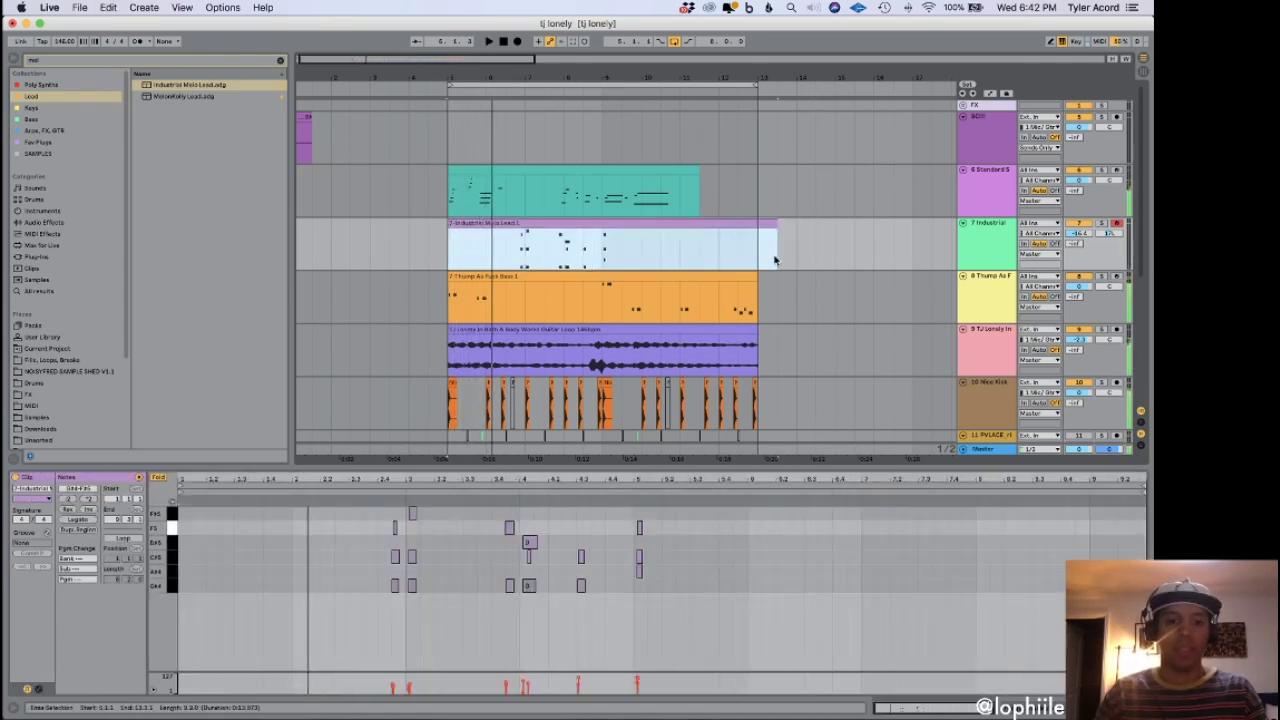
pyautogui.press('space')
pyautogui.hotkey('shift', 'Tab')
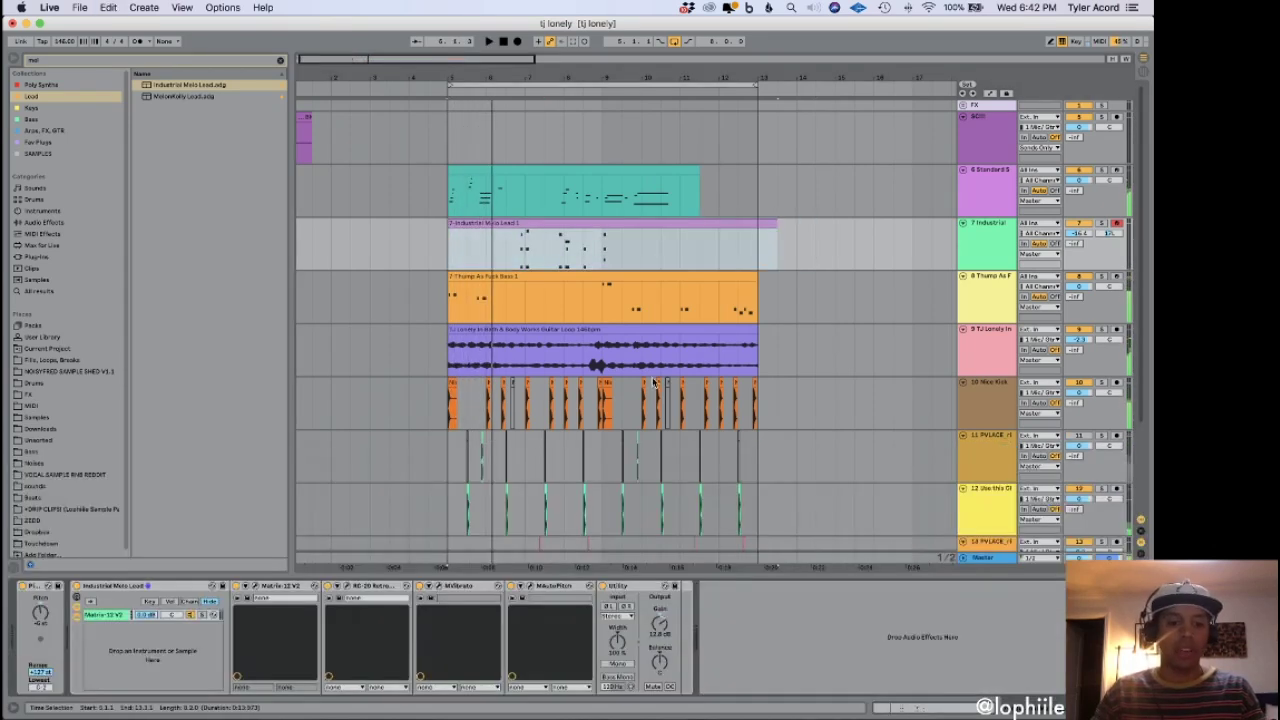
pyautogui.doubleClick(1106, 236)
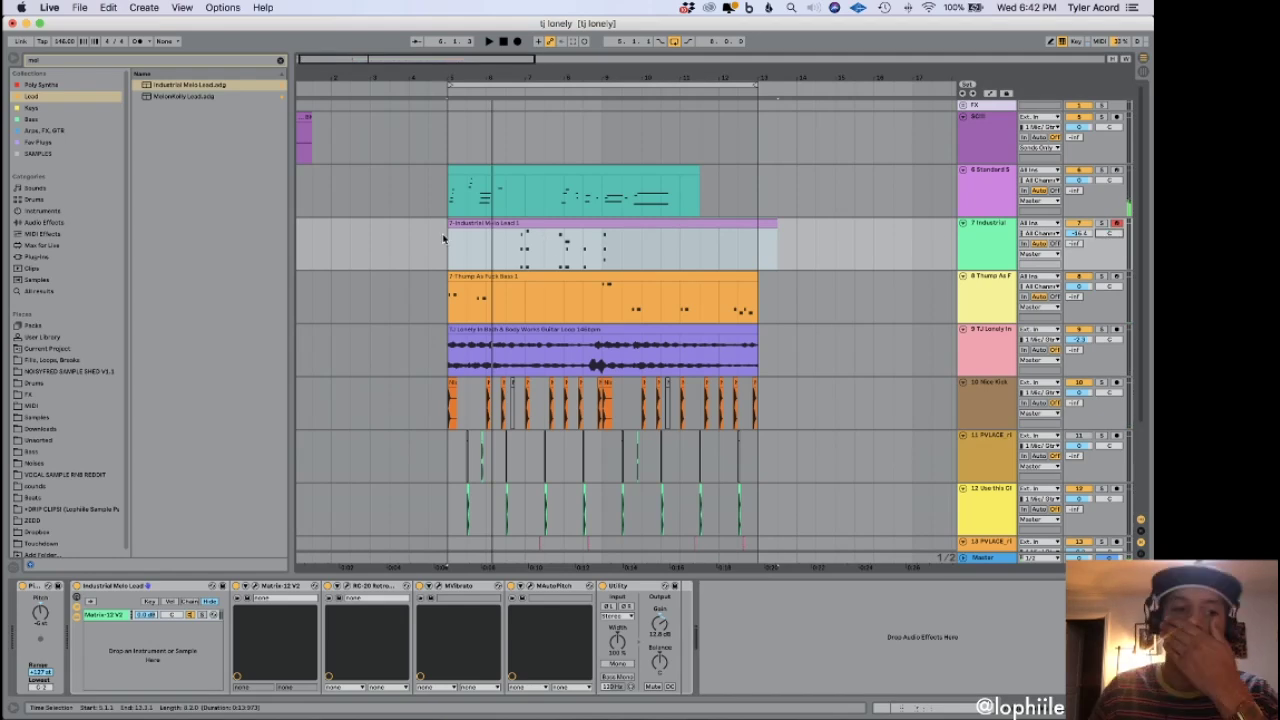
# Search the plug-ins for "shim" and add the ValhallaShimmer VST after Utility on track 7.
pyautogui.click(281, 60)
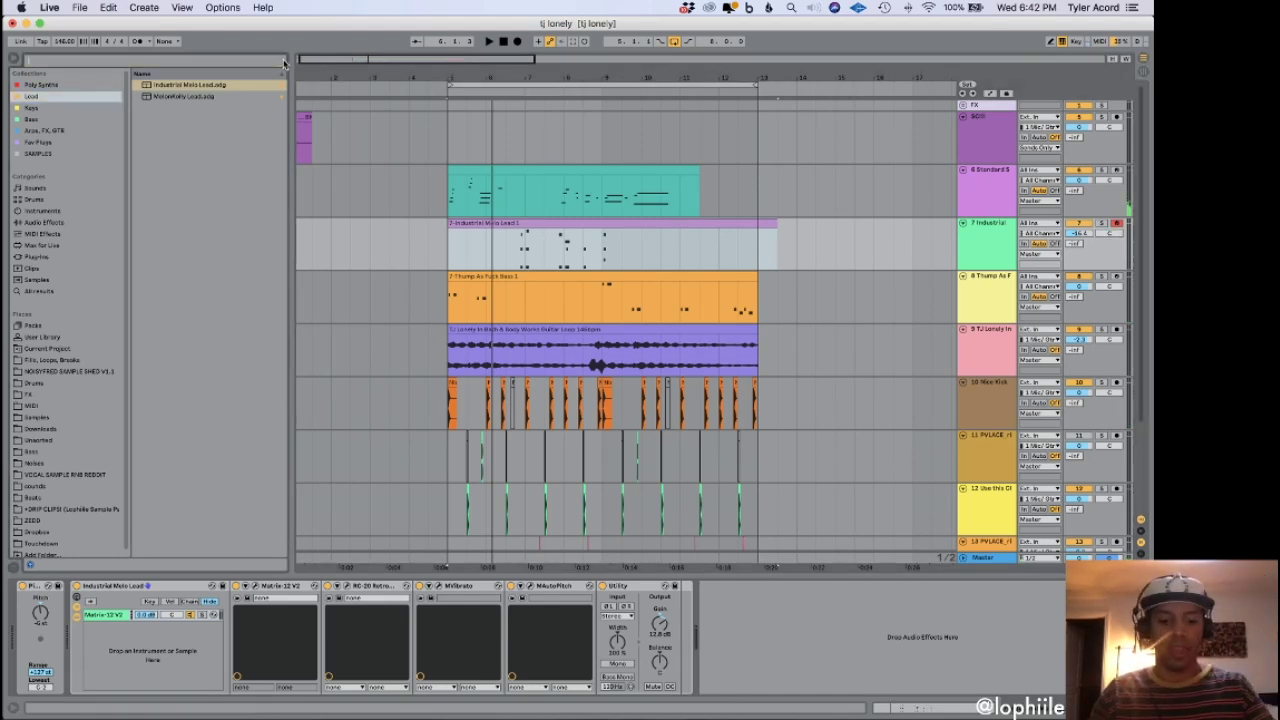
pyautogui.write('shim')
pyautogui.click(49, 247)
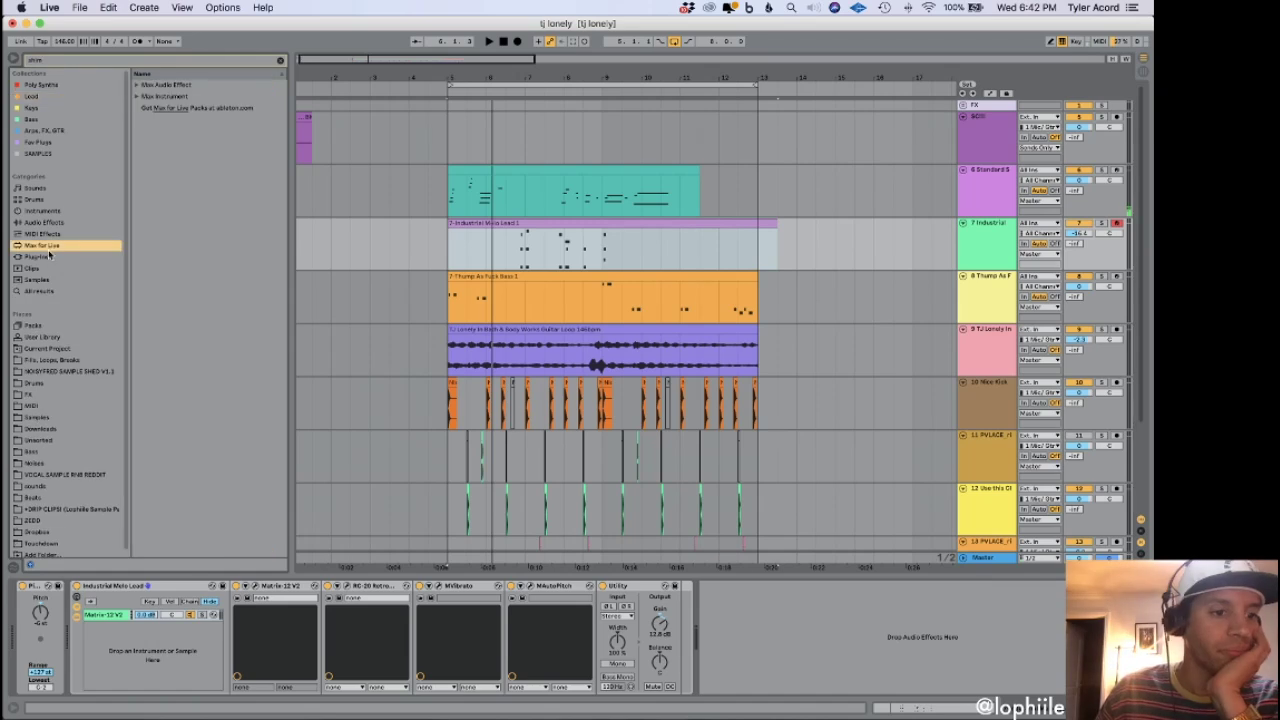
pyautogui.moveTo(169, 109); pyautogui.dragTo(422, 211)
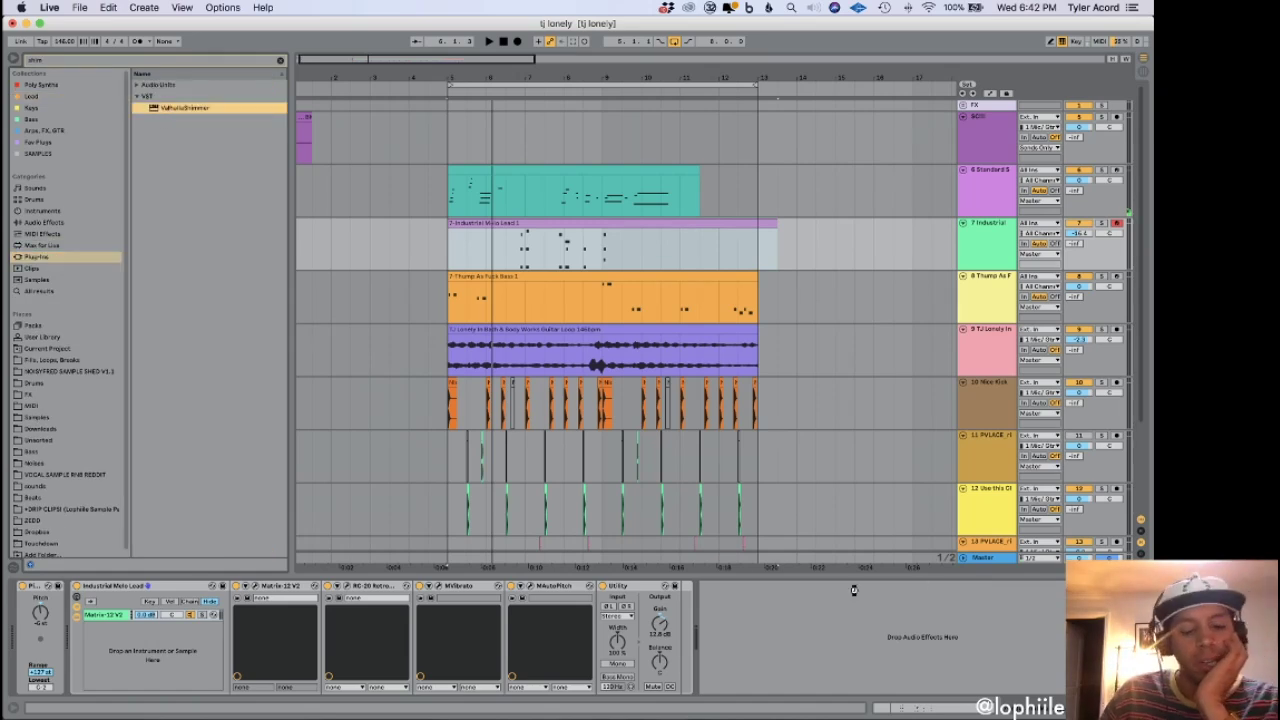
pyautogui.moveTo(774, 598); pyautogui.dragTo(772, 598)
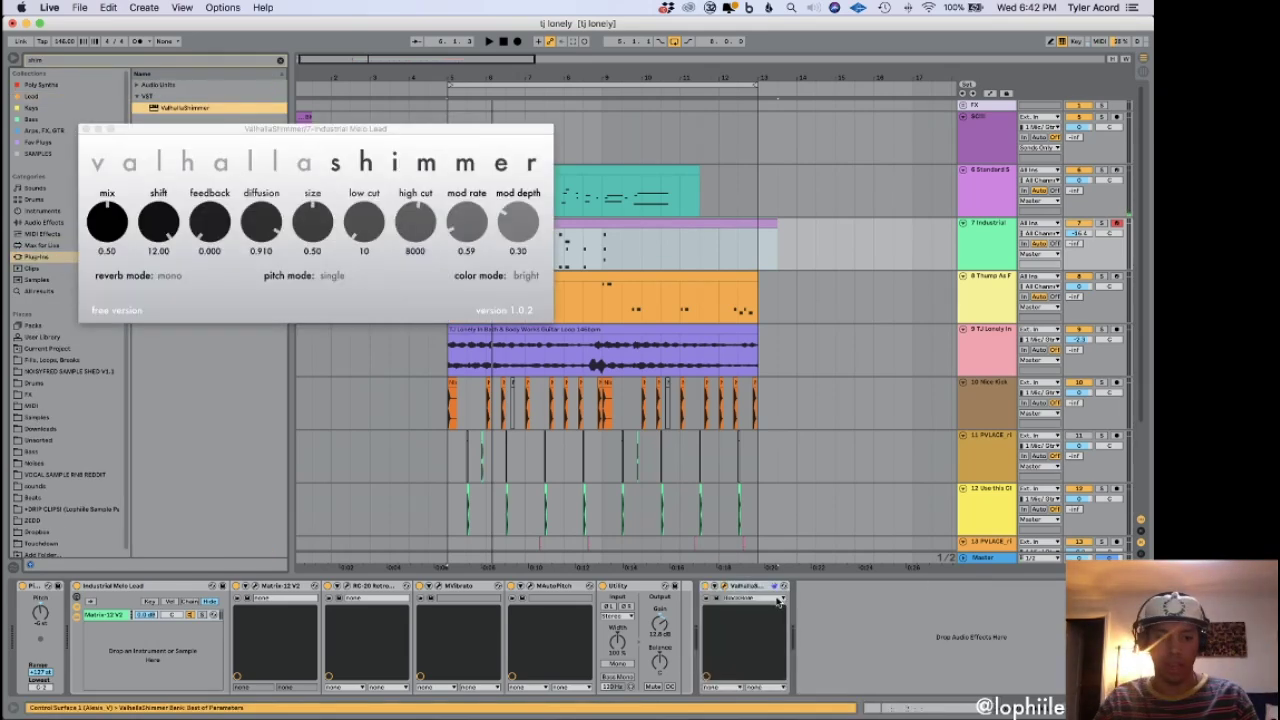
# Group ValhallaShimmer into an Audio Effect Rack with a second empty chain, and set the reverb's mix to 1.00.
pyautogui.press('super+g')
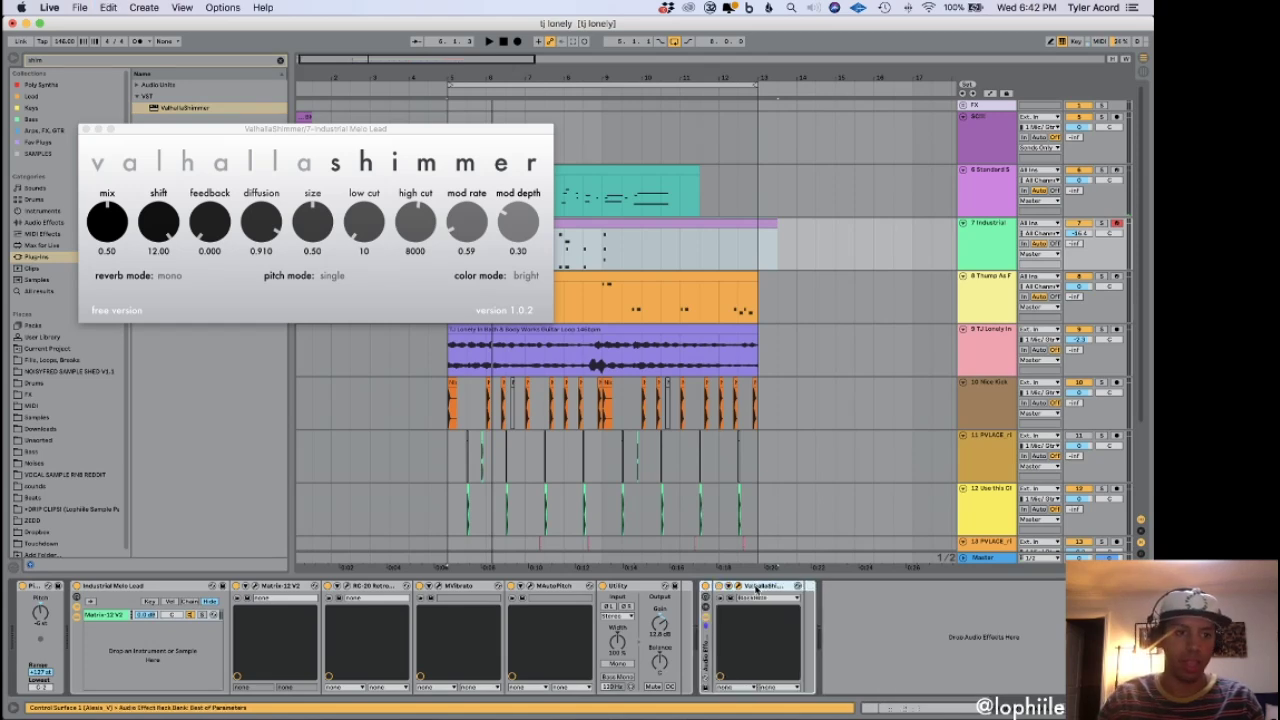
pyautogui.click(705, 611)
pyautogui.click(761, 645)
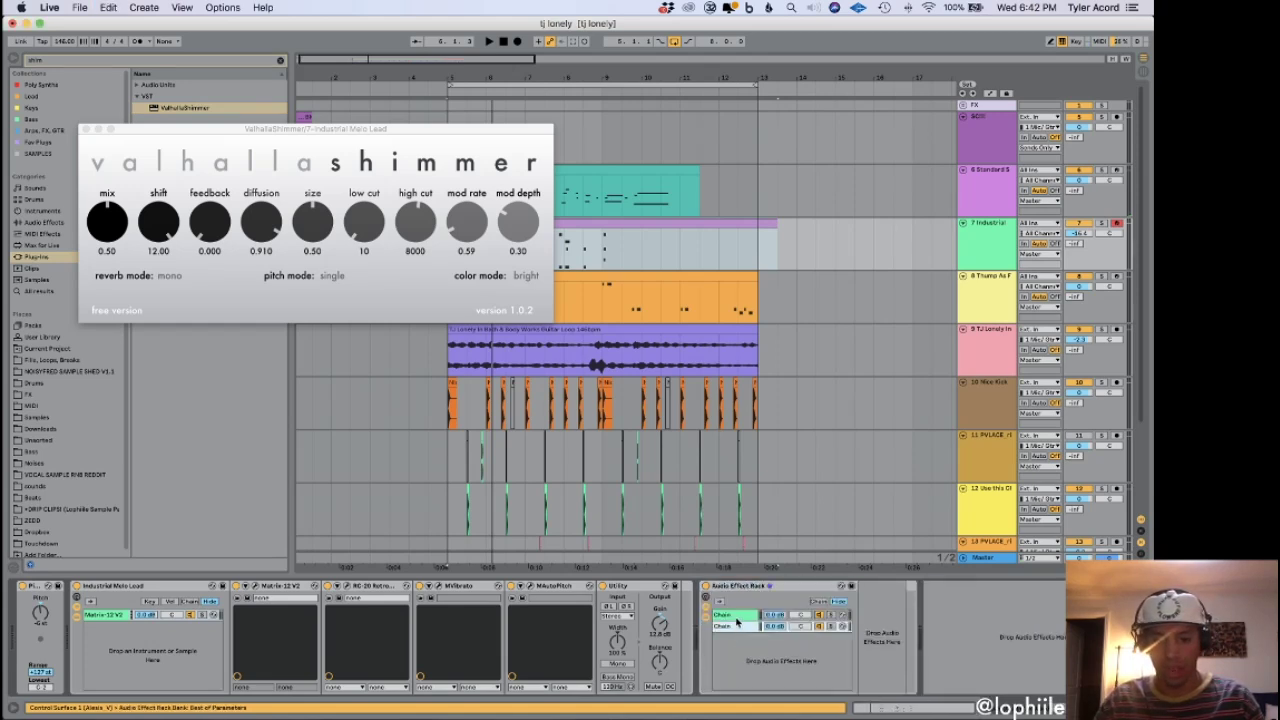
pyautogui.moveTo(107, 222); pyautogui.dragTo(107, 180)
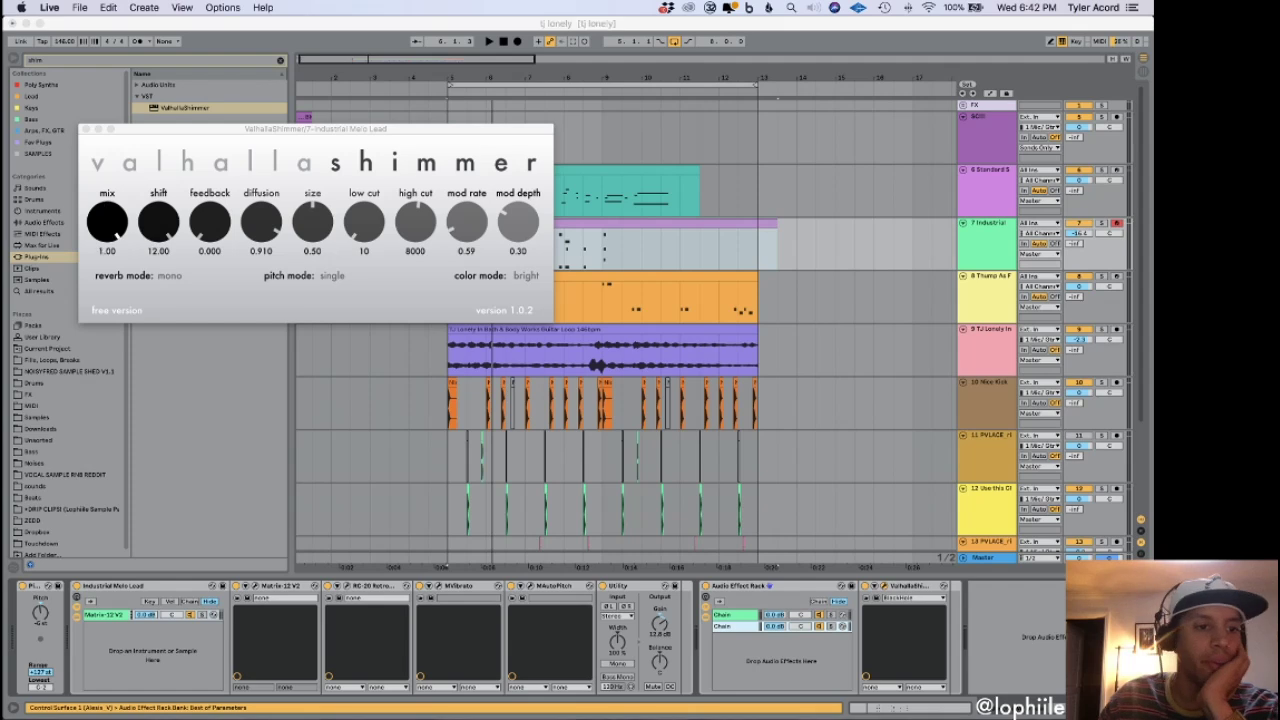
pyautogui.click(87, 130)
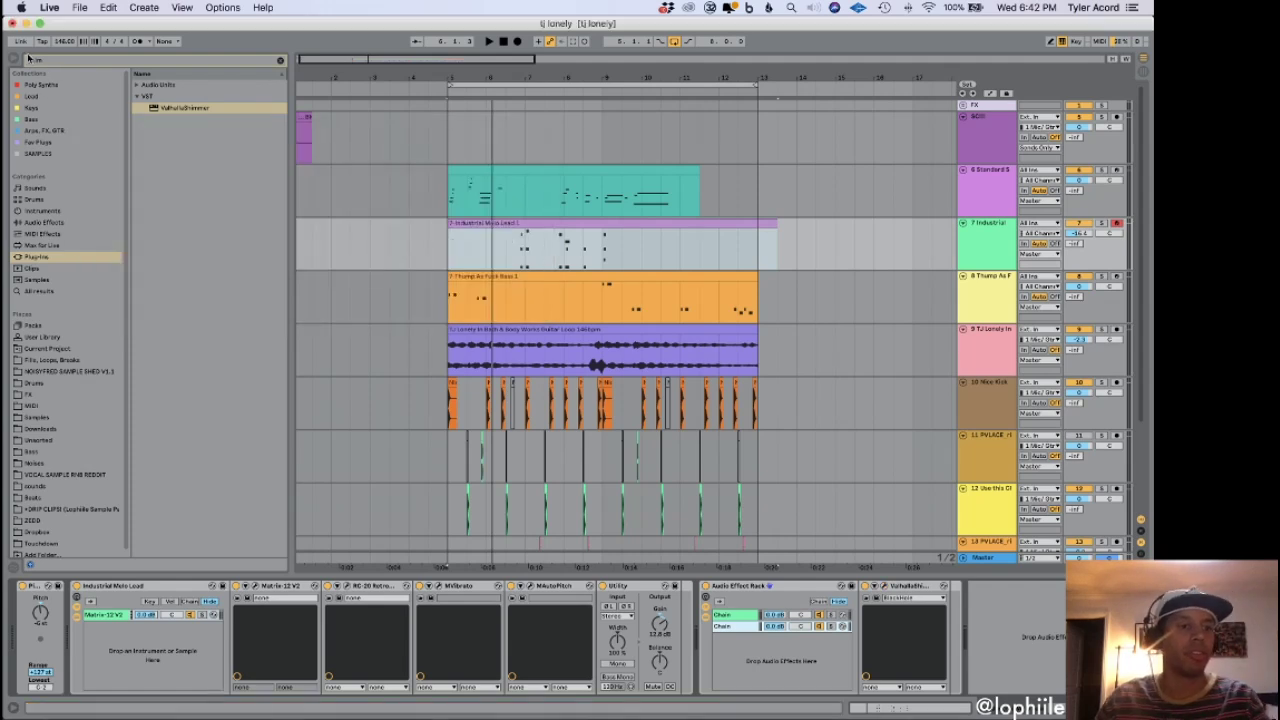
# Search the plug-ins for "motion" and add Brauer Motion Stereo after ValhallaShimmer in the rack.
pyautogui.press('BackSpace')
pyautogui.press('BackSpace')
pyautogui.write('motion')
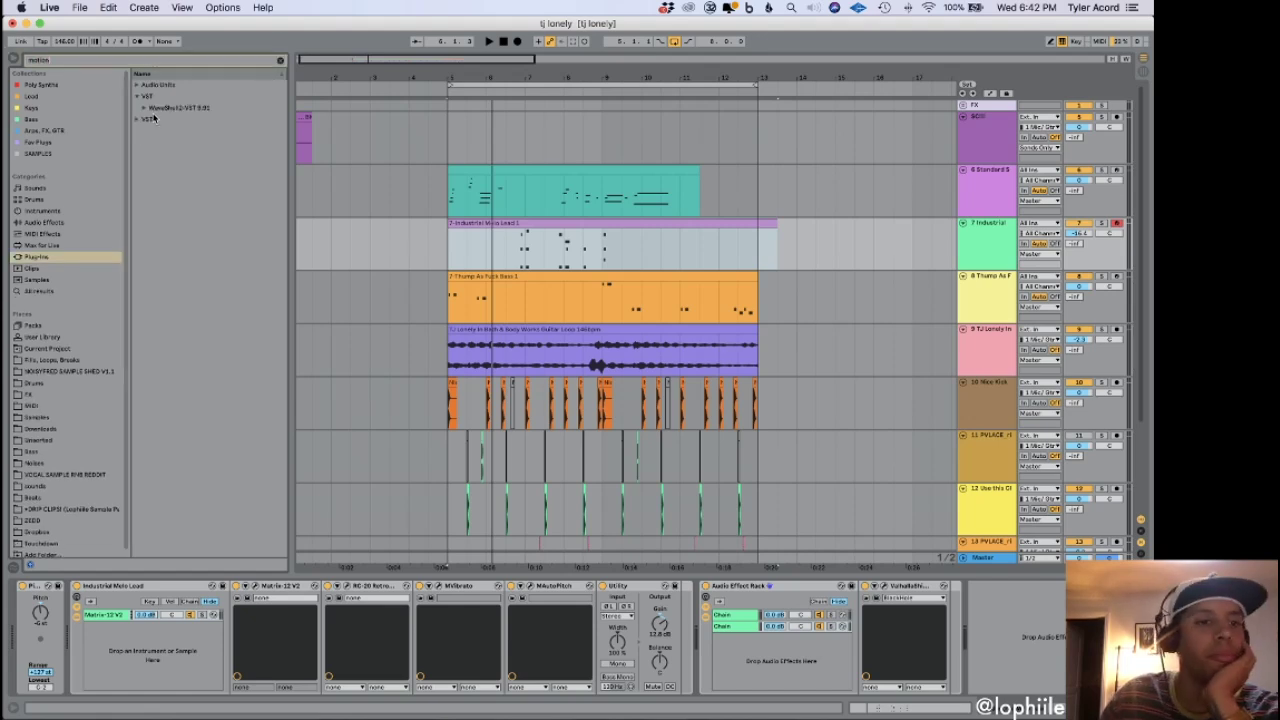
pyautogui.click(146, 107)
pyautogui.click(176, 131)
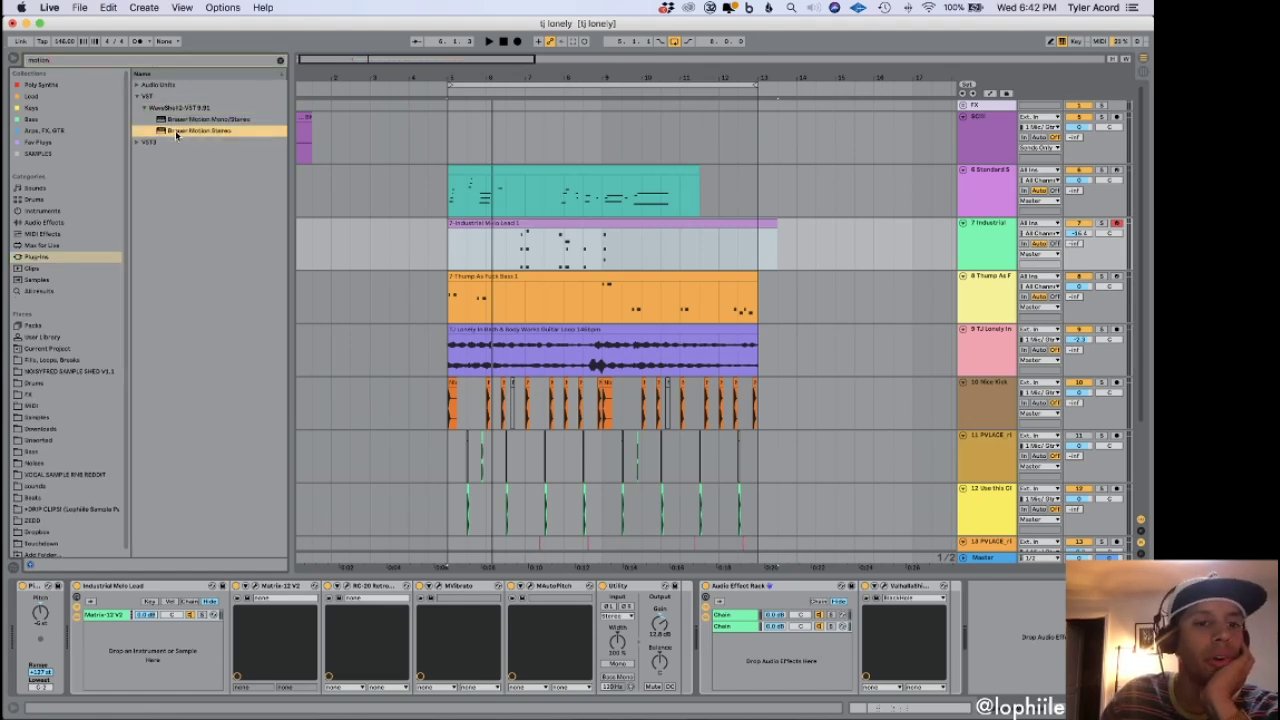
pyautogui.moveTo(930, 600); pyautogui.dragTo(932, 606)
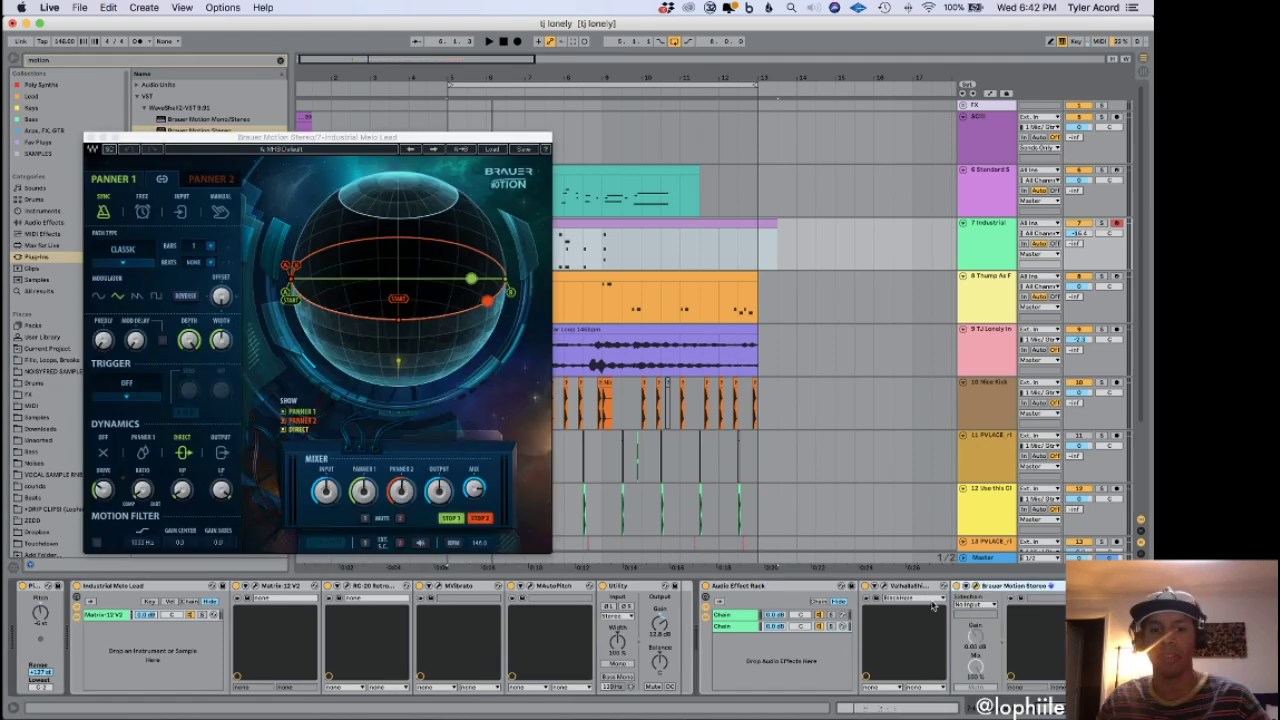
# Uncover the lead clip behind the Brauer Motion window and audition track 7 in solo.
pyautogui.click(580, 260)
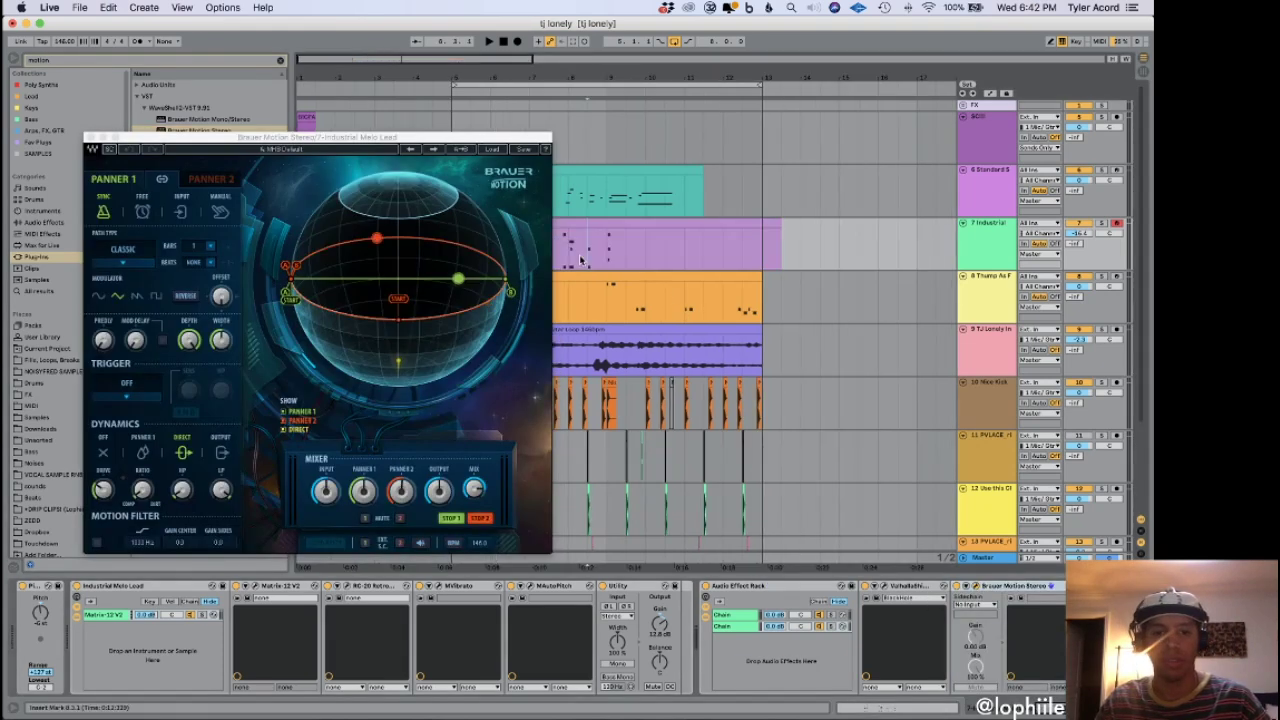
pyautogui.moveTo(440, 142); pyautogui.dragTo(448, 265)
pyautogui.click(518, 244)
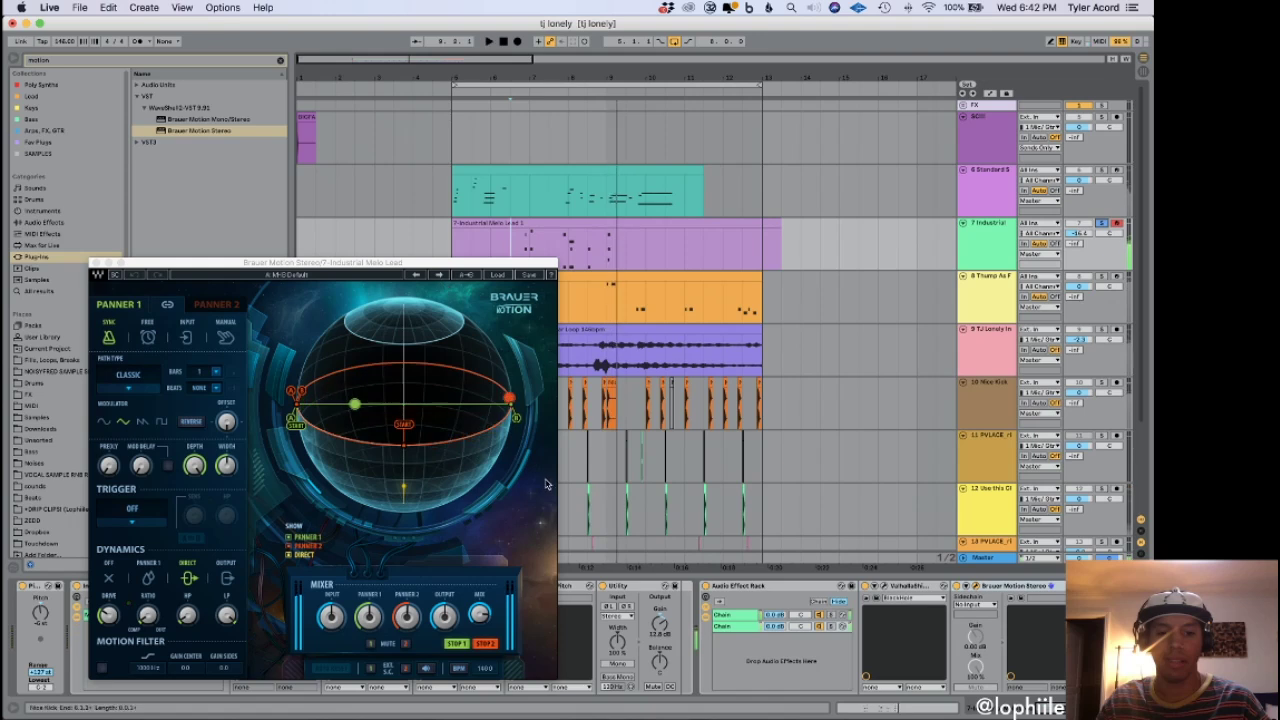
pyautogui.press('space')
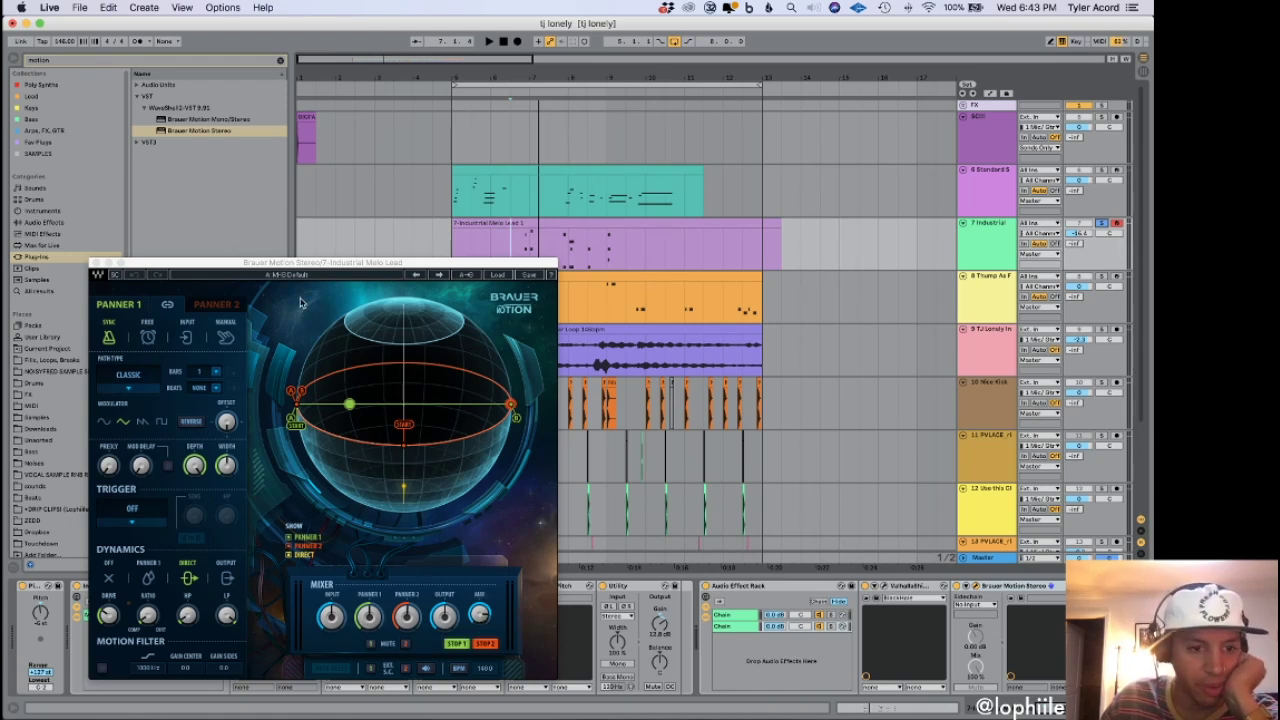
# Try the next Brauer Motion preset on the lead during playback and return to the default preset.
pyautogui.click(440, 275)
pyautogui.press('space')
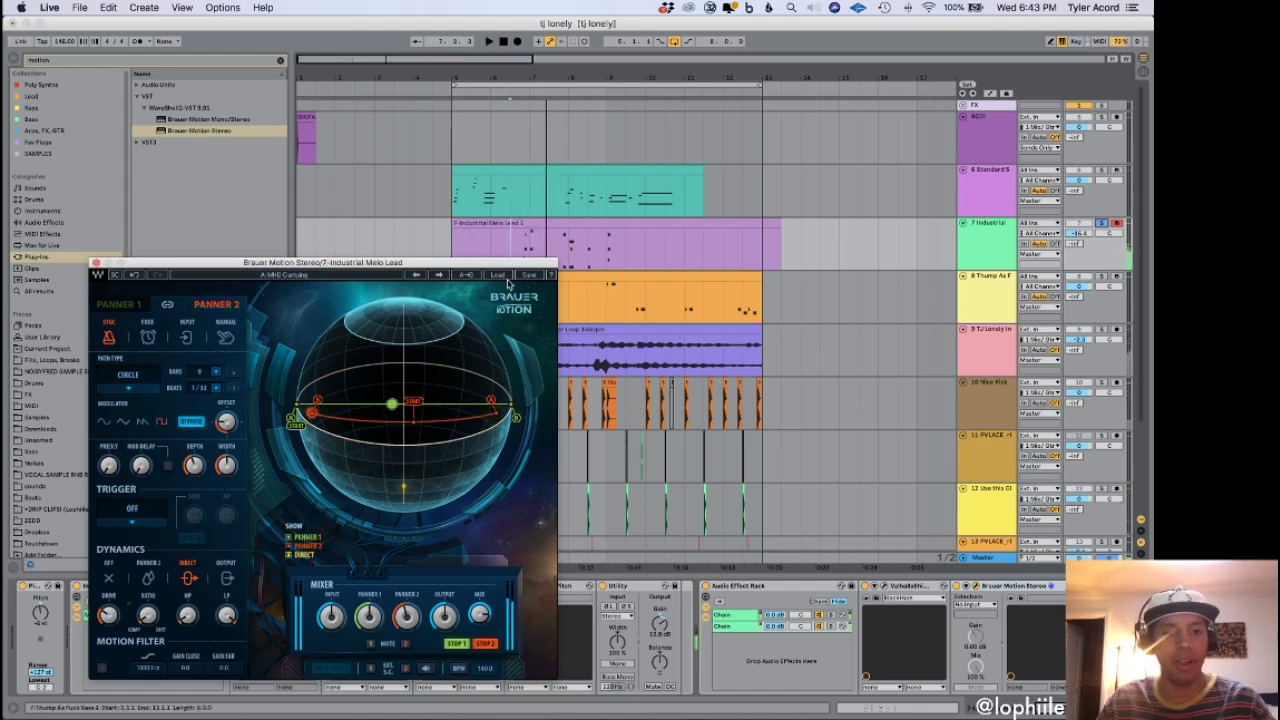
pyautogui.click(417, 275)
# Freeze track 7, play the loop with its solo off, and readjust the track's volume.
pyautogui.rightClick(997, 262)
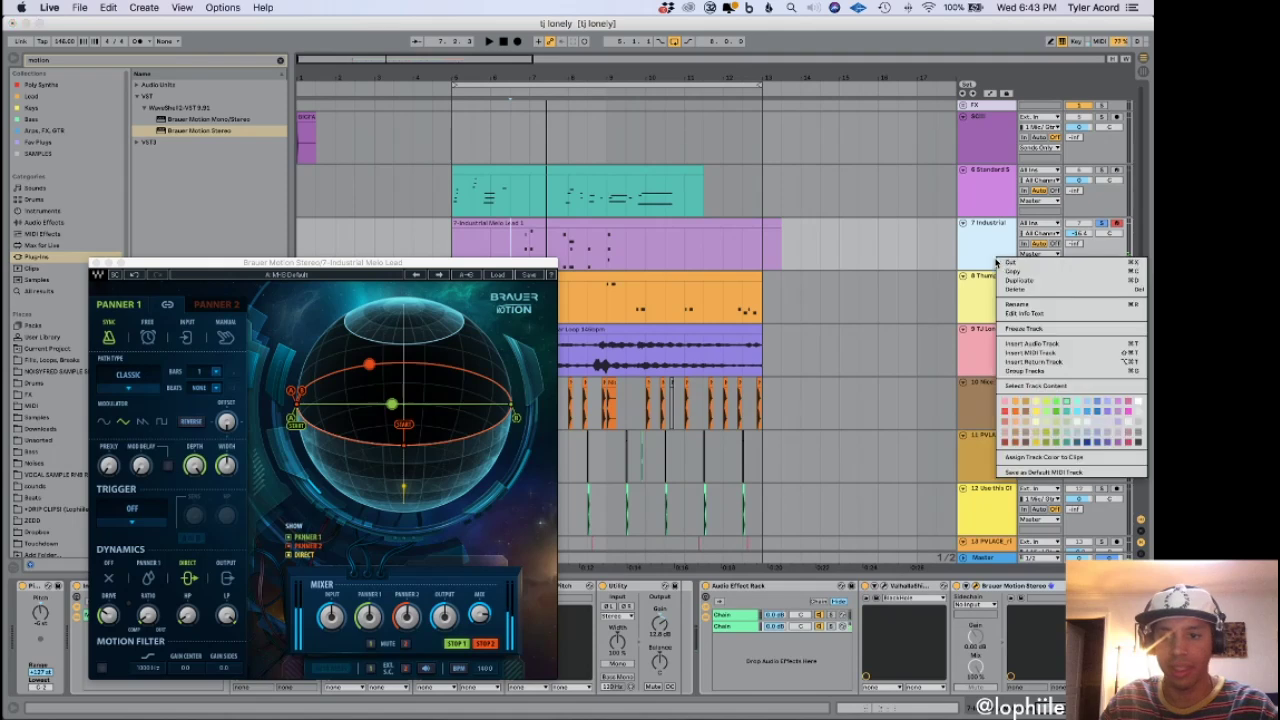
pyautogui.click(1022, 329)
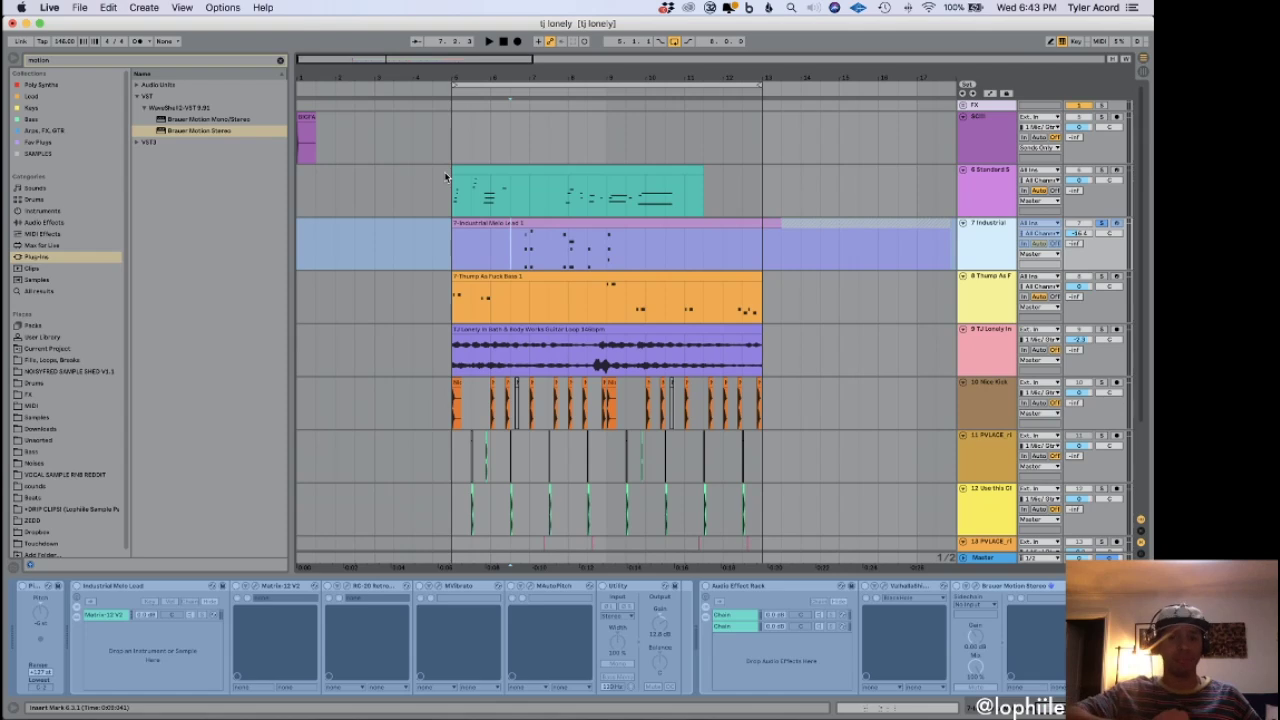
pyautogui.click(435, 245)
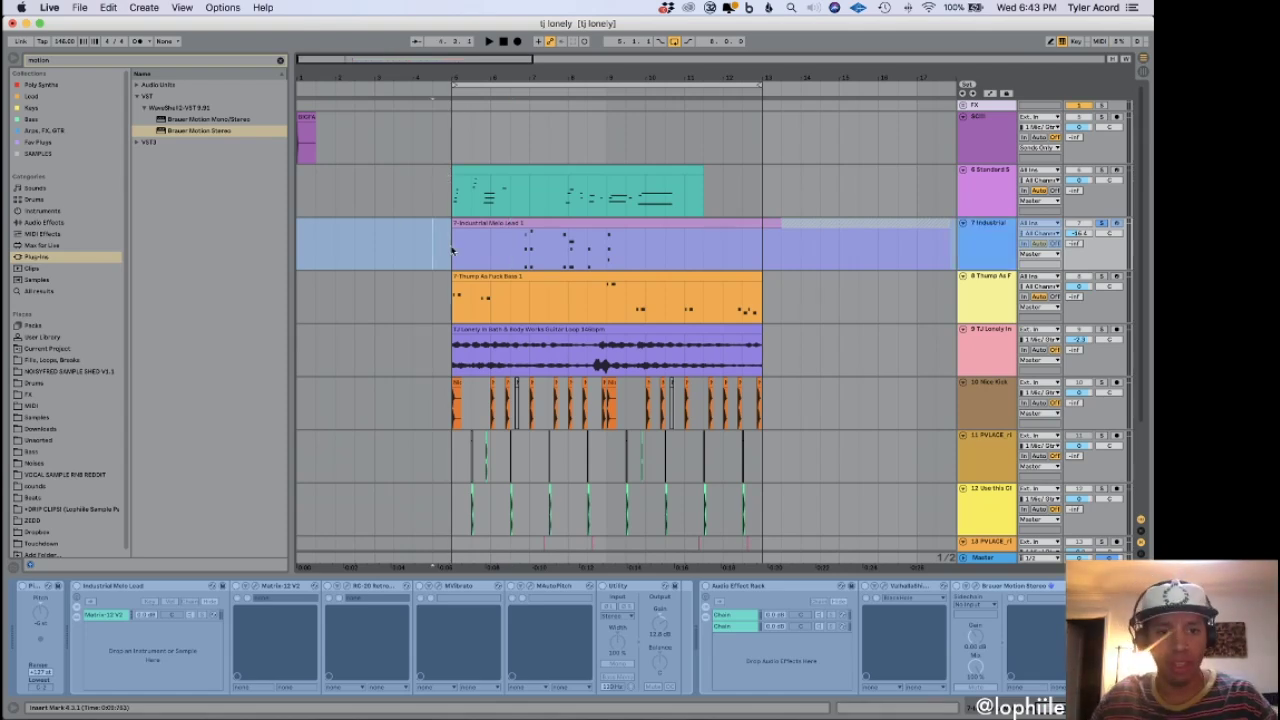
pyautogui.press('space')
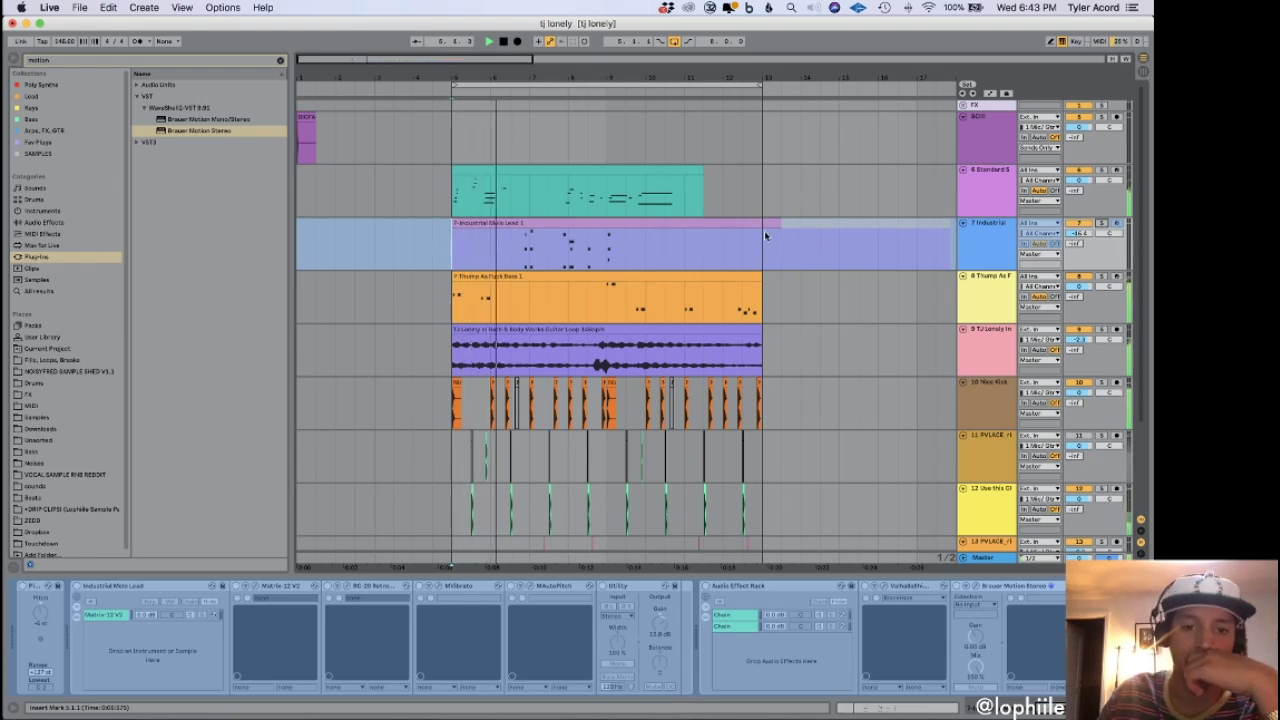
pyautogui.moveTo(1083, 231); pyautogui.dragTo(1087, 237)
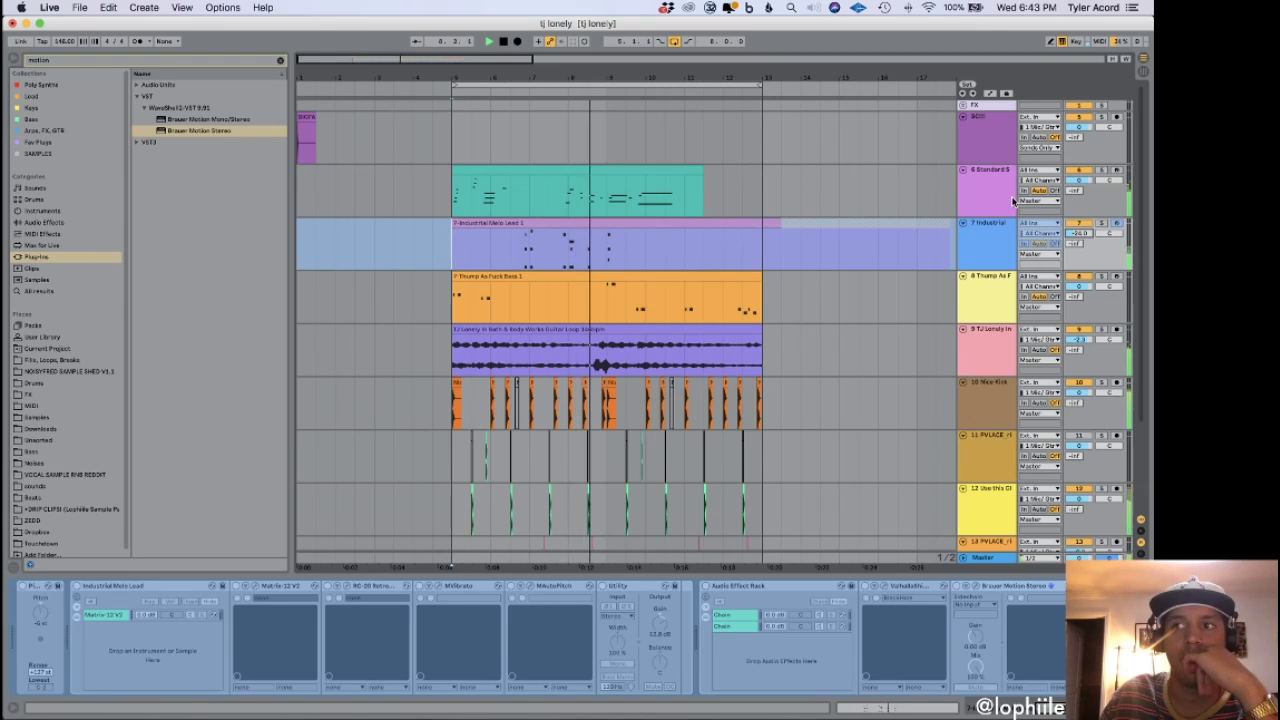
# Insert an audio track below track 7 and copy the frozen lead onto it from bar 5 to bar 13.
pyautogui.click(568, 255)
pyautogui.click(997, 248)
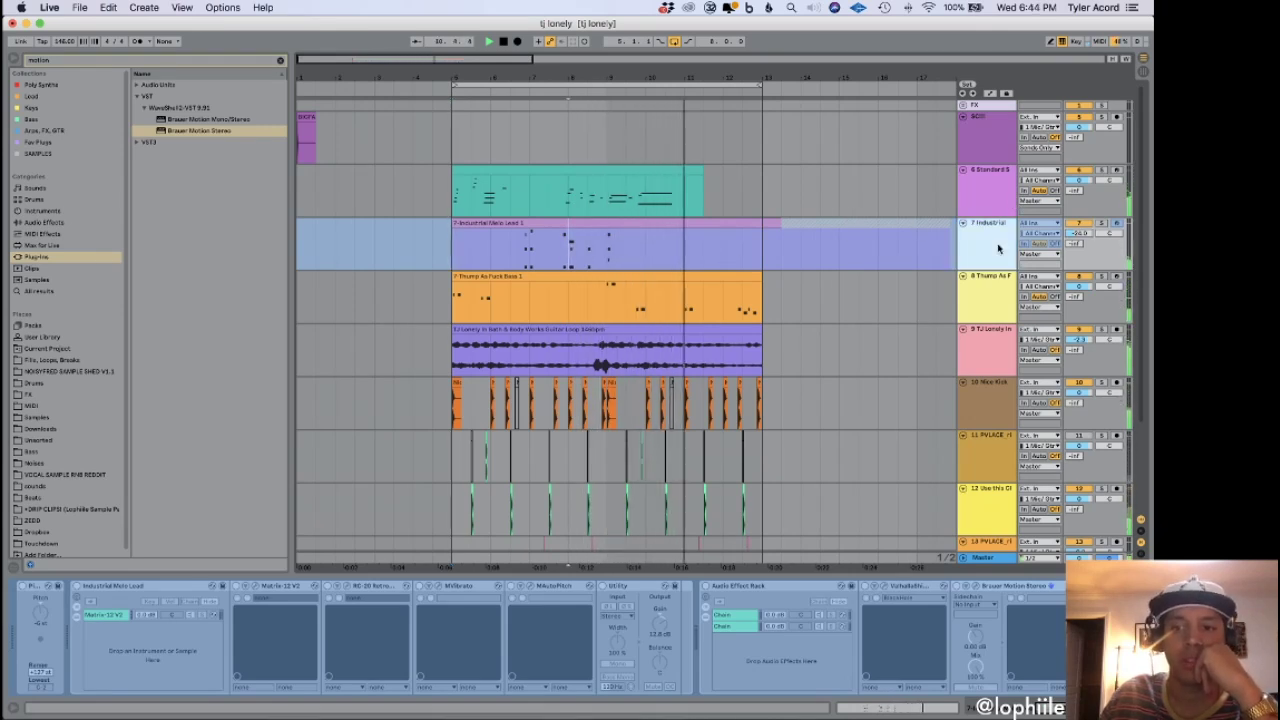
pyautogui.press('super+t')
pyautogui.moveTo(484, 253); pyautogui.dragTo(771, 257)
pyautogui.moveTo(666, 223); pyautogui.dragTo(666, 306)
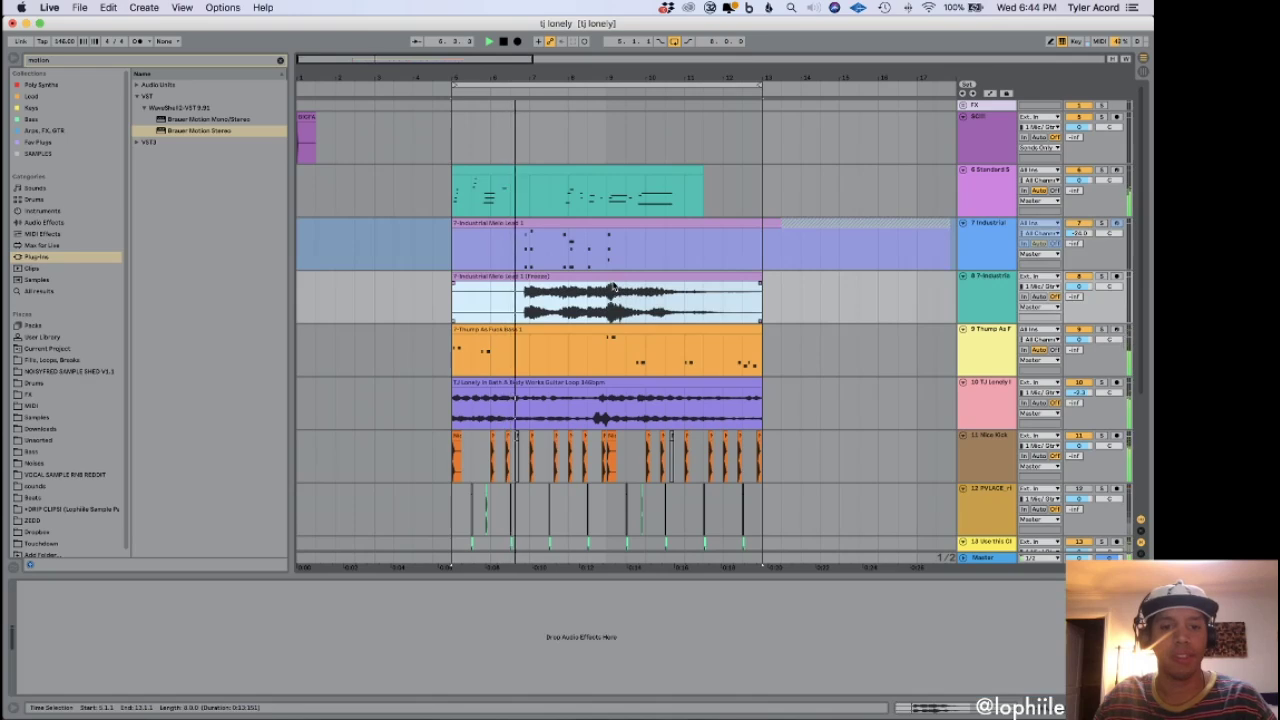
# Reverse the bounced lead clip on track 8 and move it to start at bar 7.
pyautogui.doubleClick(612, 290)
pyautogui.click(105, 511)
pyautogui.moveTo(731, 274); pyautogui.dragTo(808, 286)
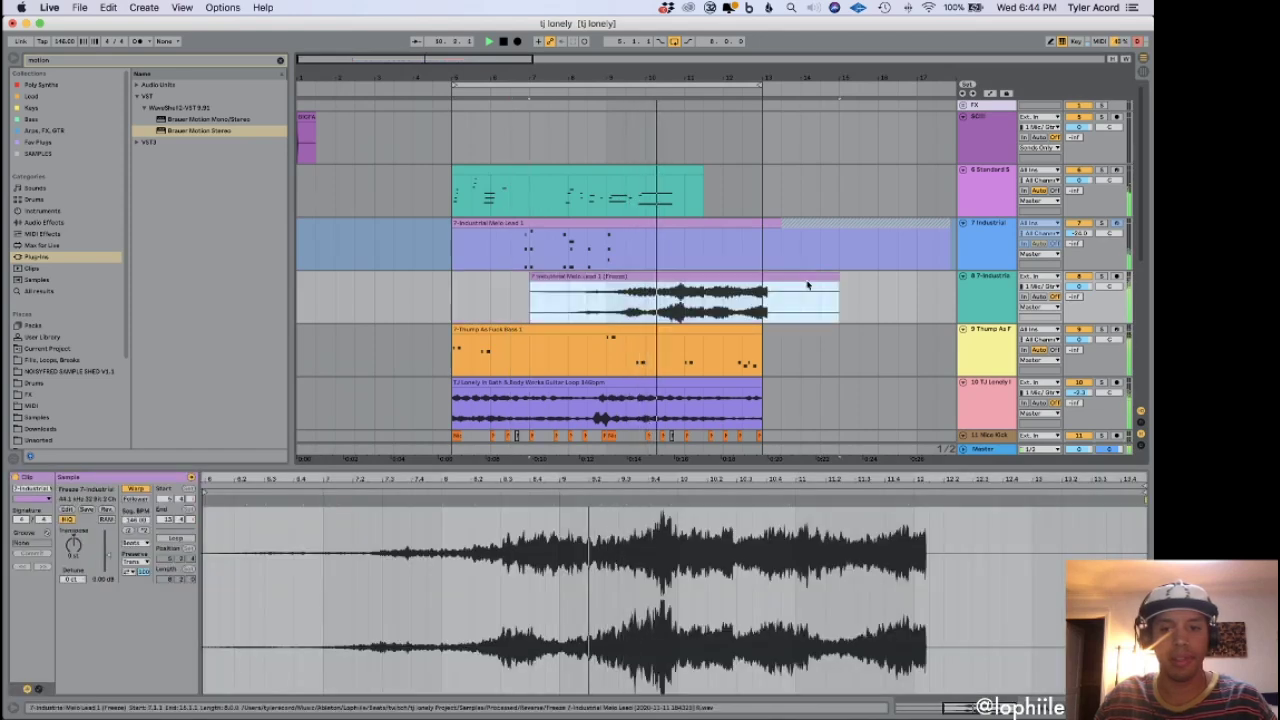
# Trim the reversed lead clip to run from bar 8 to bar 13 and lower track 8's volume to -15.5 dB.
pyautogui.moveTo(1086, 289); pyautogui.dragTo(1086, 326)
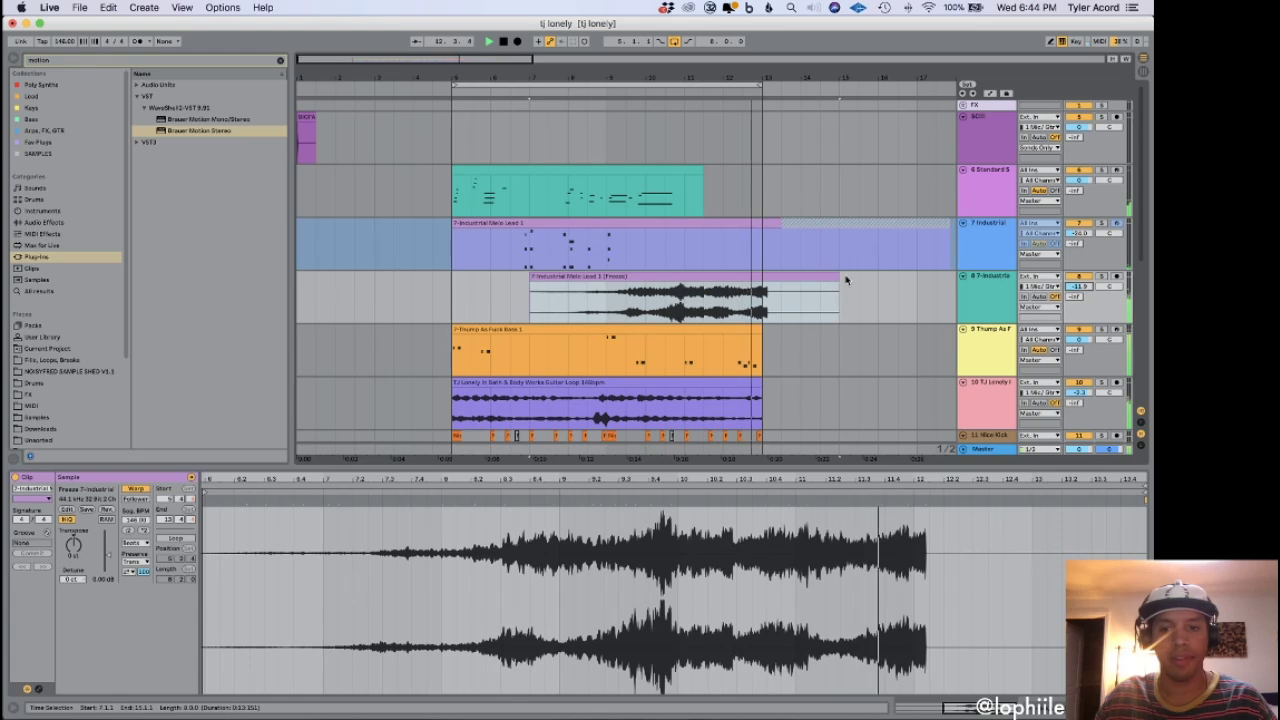
pyautogui.click(760, 303)
pyautogui.press('z')
pyautogui.press('+')
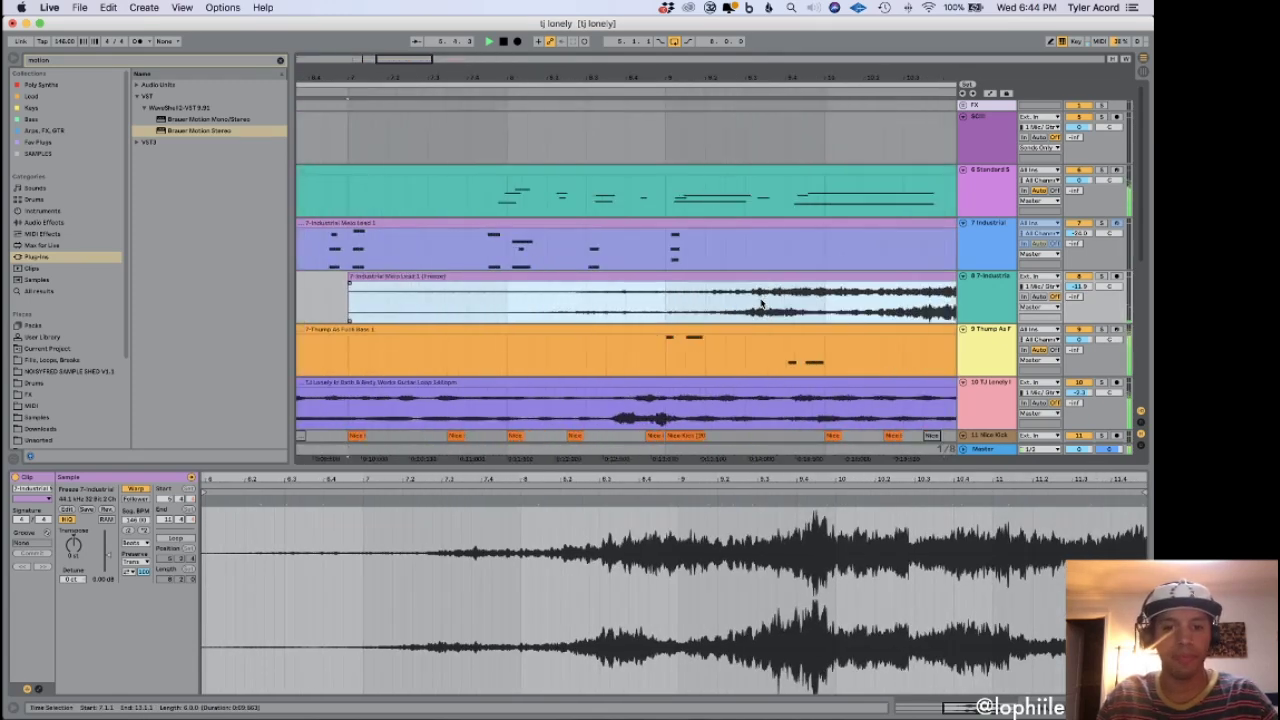
pyautogui.moveTo(735, 276); pyautogui.dragTo(740, 280)
pyautogui.moveTo(350, 282); pyautogui.dragTo(555, 284)
pyautogui.moveTo(1079, 286); pyautogui.dragTo(1079, 300)
pyautogui.click(699, 309)
pyautogui.press('-')
pyautogui.press('-')
pyautogui.press('-')
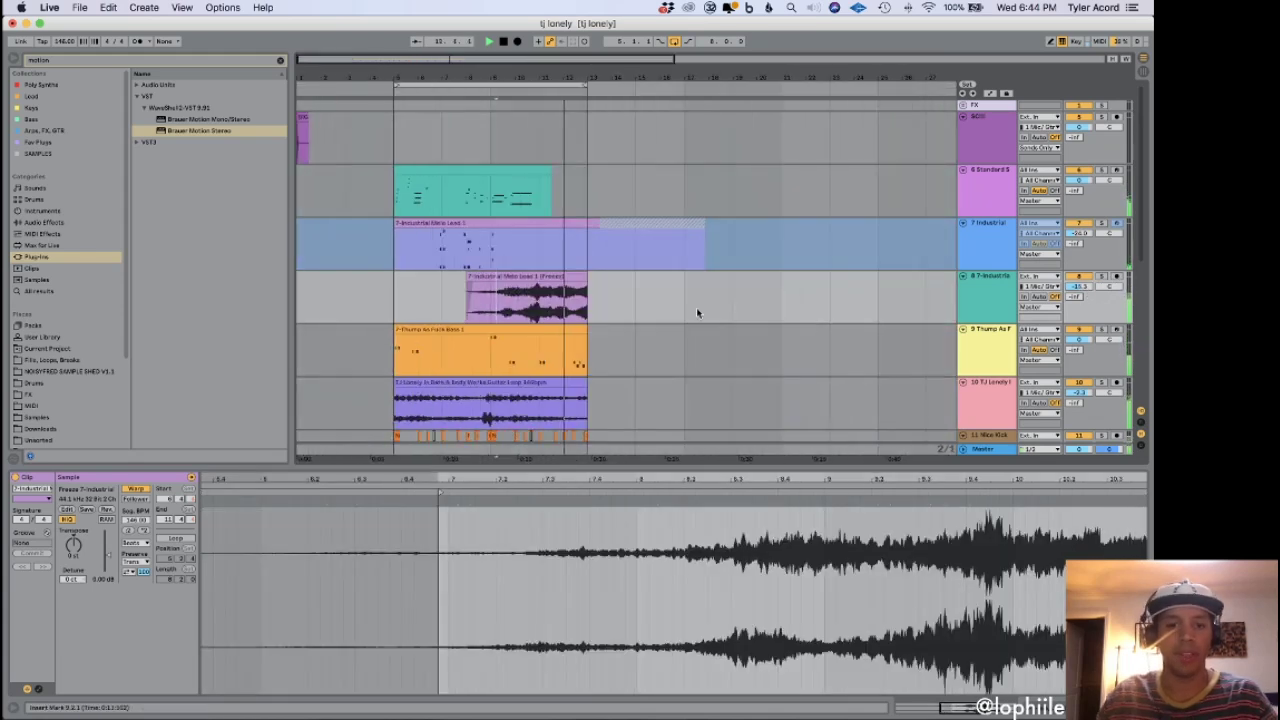
# Search the plug-ins for "kick" and load Kickstart on track 8.
pyautogui.click(54, 59)
pyautogui.write('t')
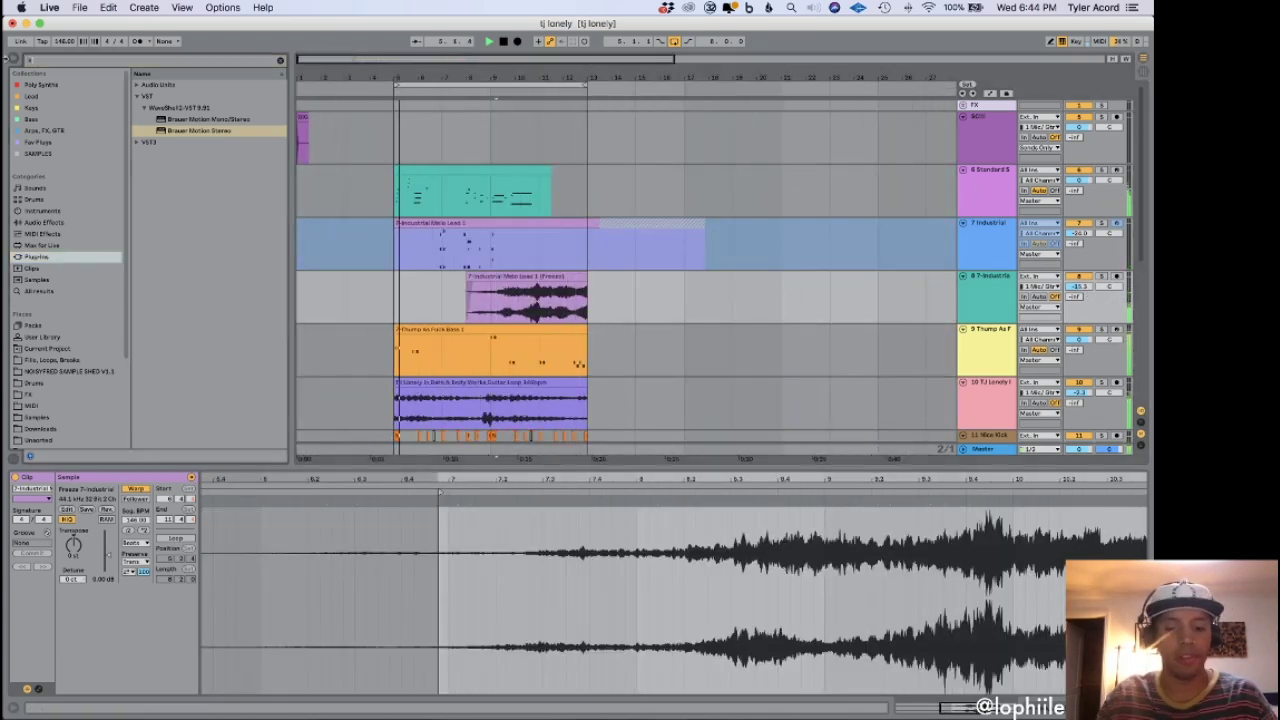
pyautogui.write('ick')
pyautogui.press('BackSpace')
pyautogui.press('BackSpace')
pyautogui.press('BackSpace')
pyautogui.write('kick')
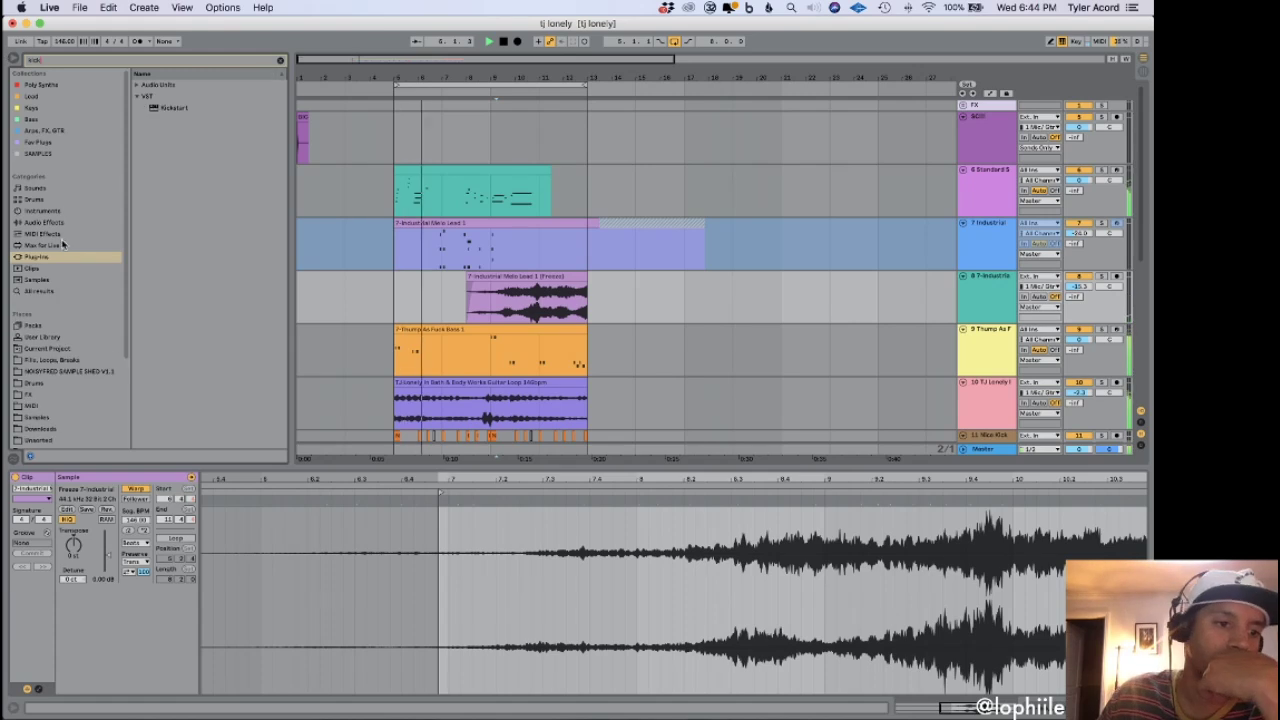
pyautogui.click(178, 107)
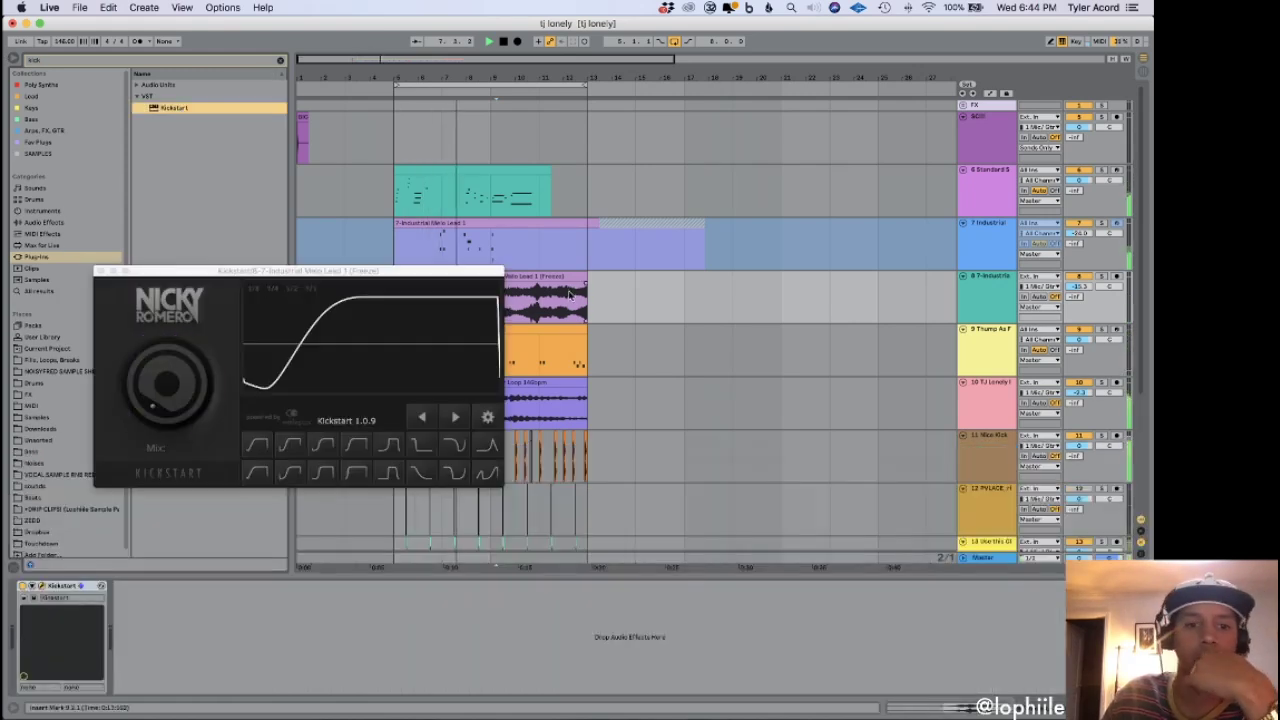
# Set Kickstart's rate to 1/2, mute the frozen lead on track 7, and close the plug-in window.
pyautogui.click(291, 290)
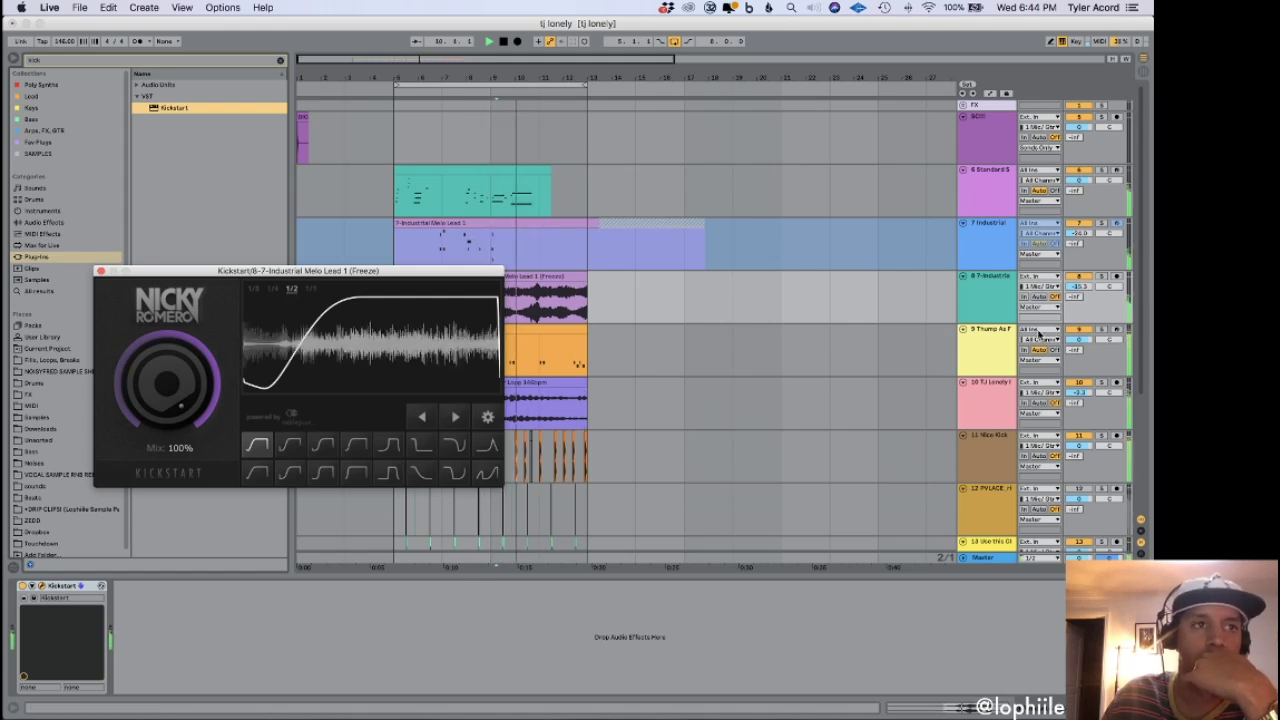
pyautogui.click(1078, 223)
pyautogui.click(100, 271)
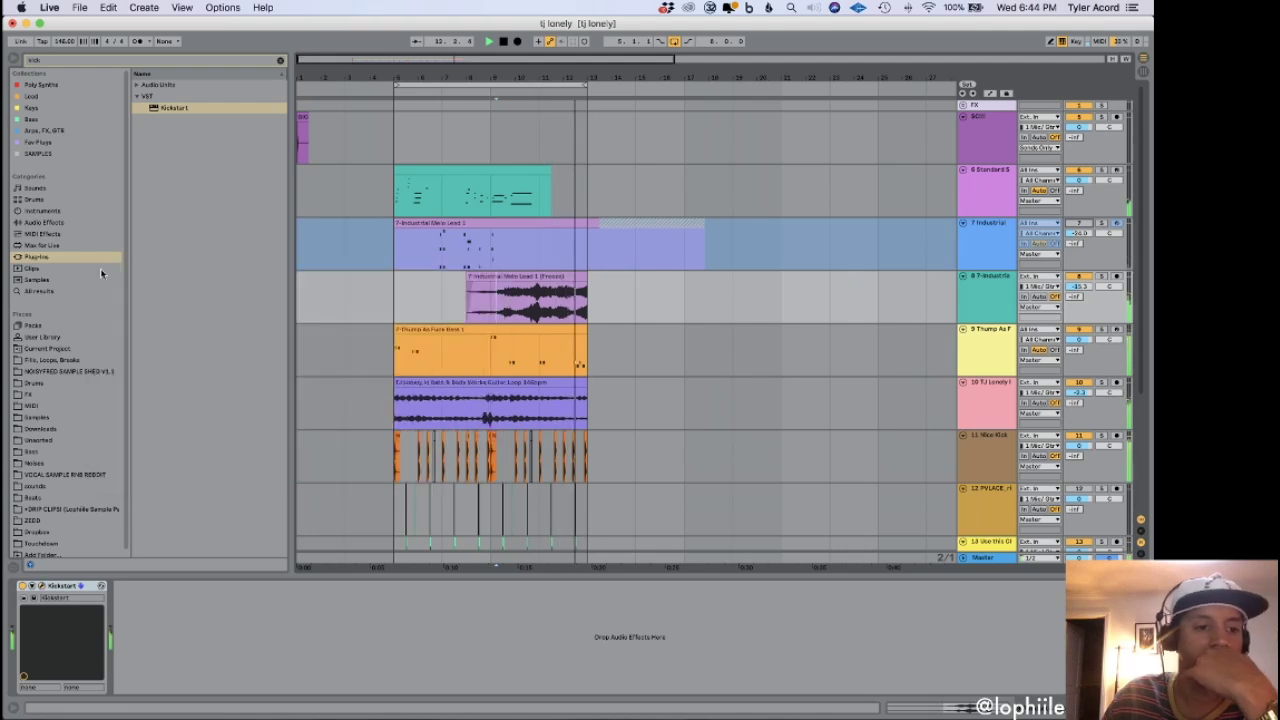
# Insert a MIDI track below the Story loop track and search the Drums folder for "hat".
pyautogui.scroll(-5, 598, 373)
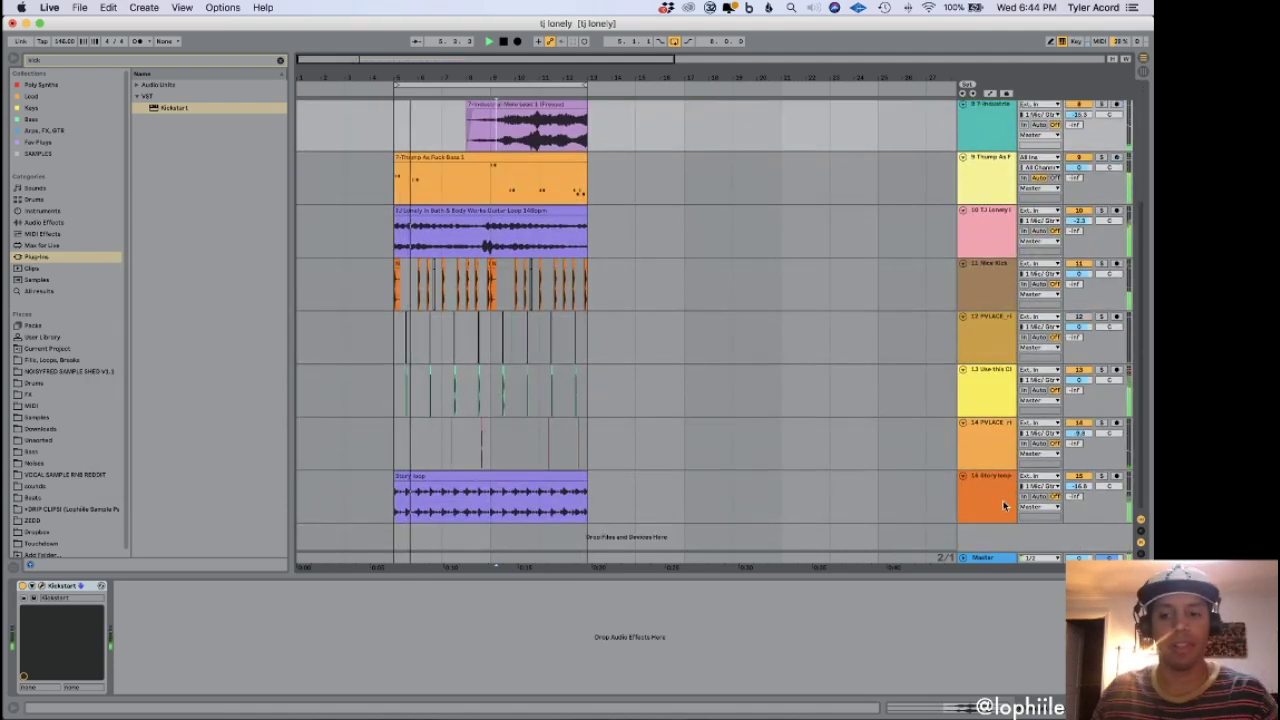
pyautogui.press('super+shift+t')
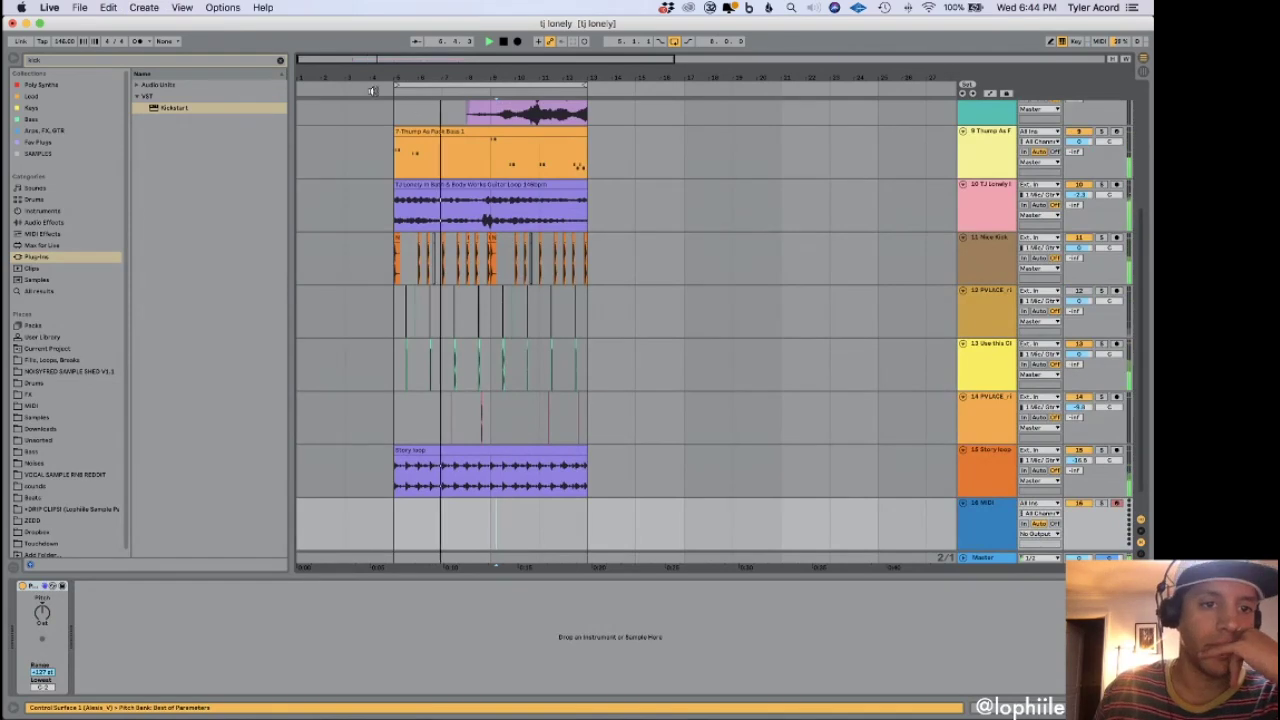
pyautogui.click(280, 60)
pyautogui.click(55, 224)
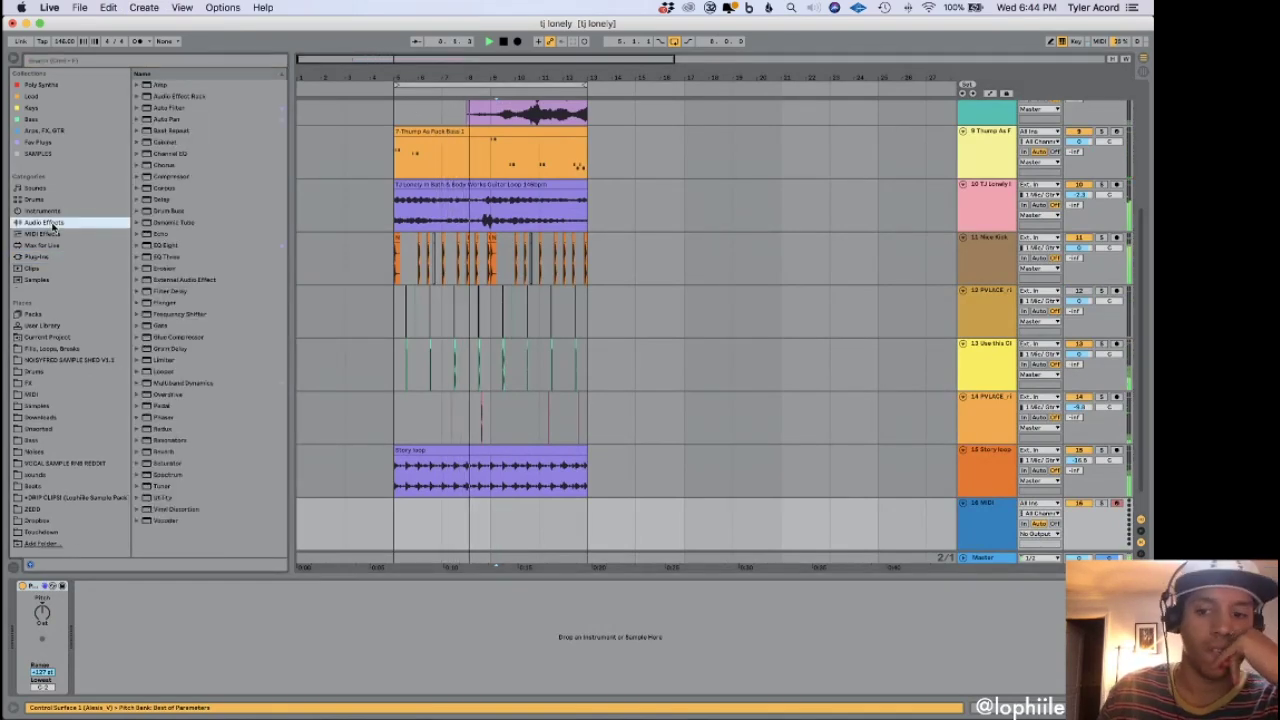
pyautogui.click(74, 62)
pyautogui.write('eq')
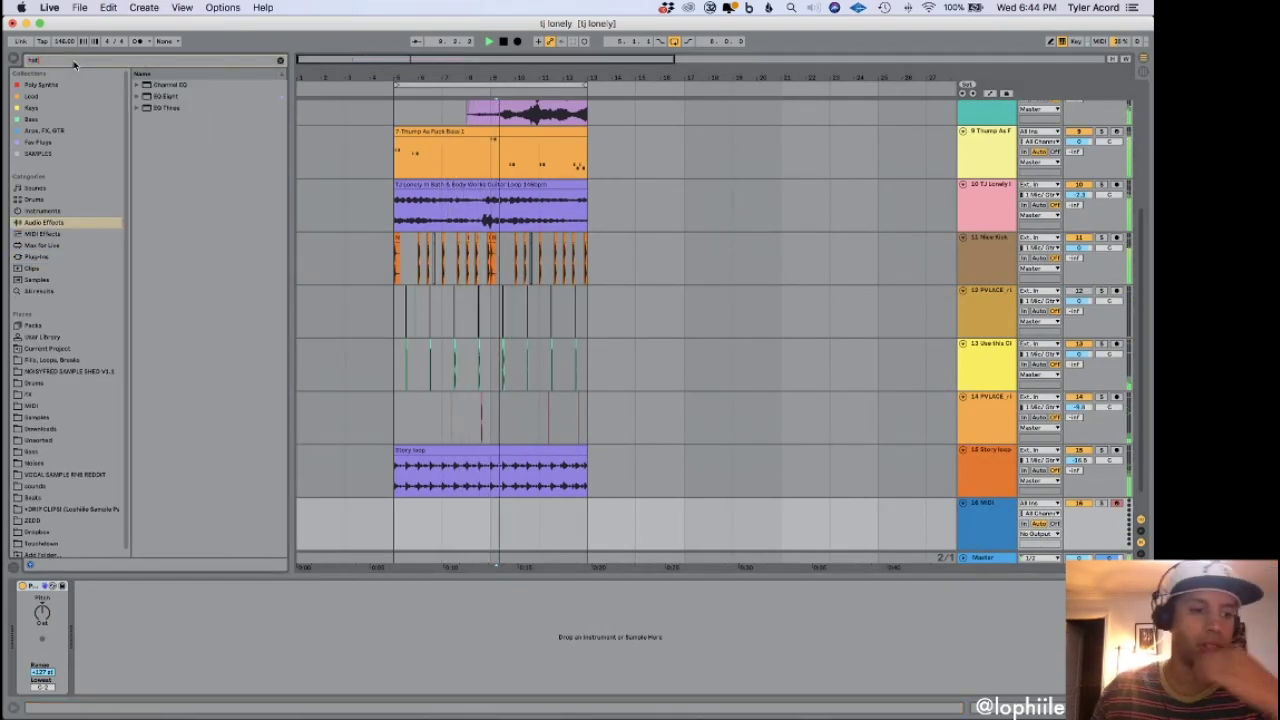
pyautogui.click(38, 384)
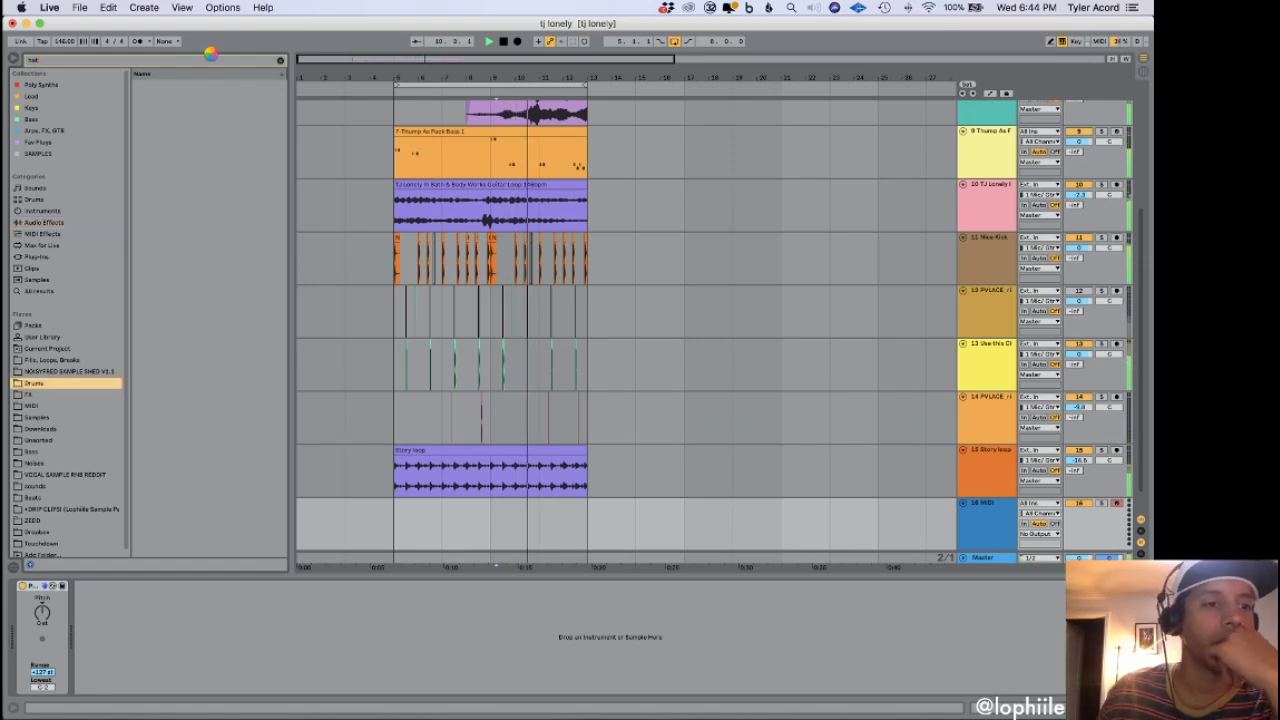
# Audition hat samples in the PVLACE folder and place an open hat on the Story loop track at about bar 19.
pyautogui.click(152, 214)
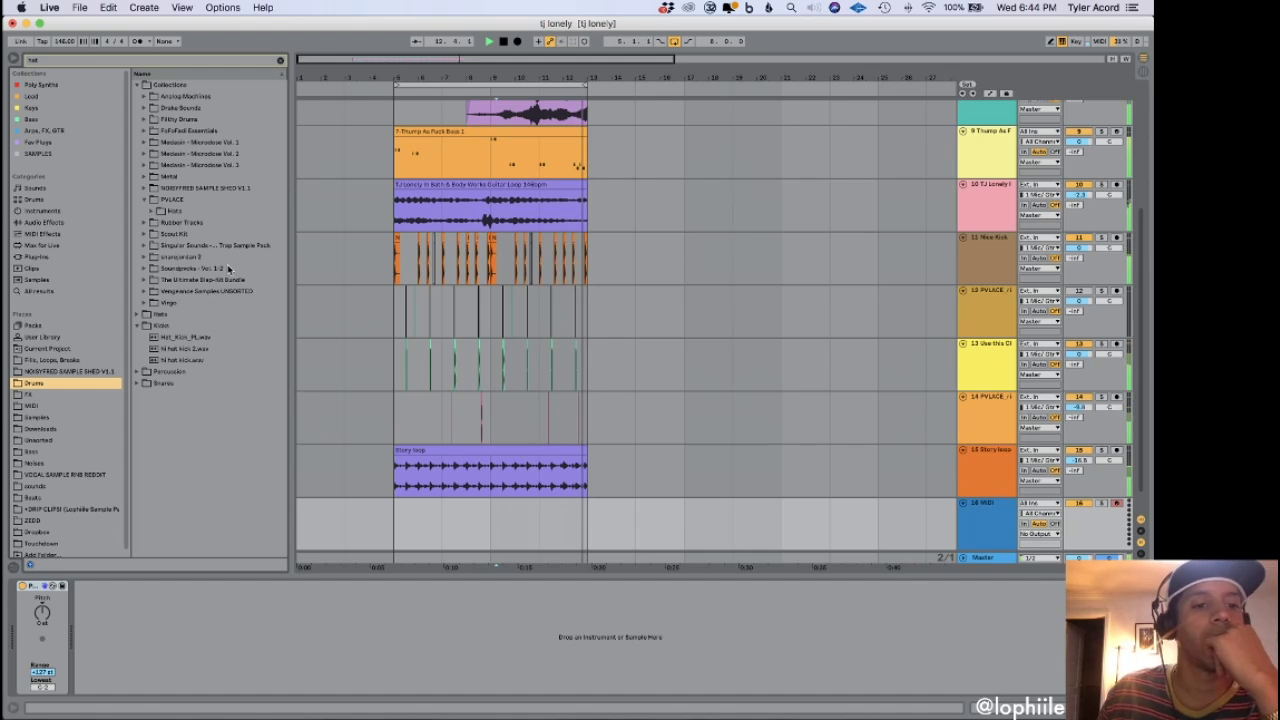
pyautogui.click(220, 337)
pyautogui.click(228, 371)
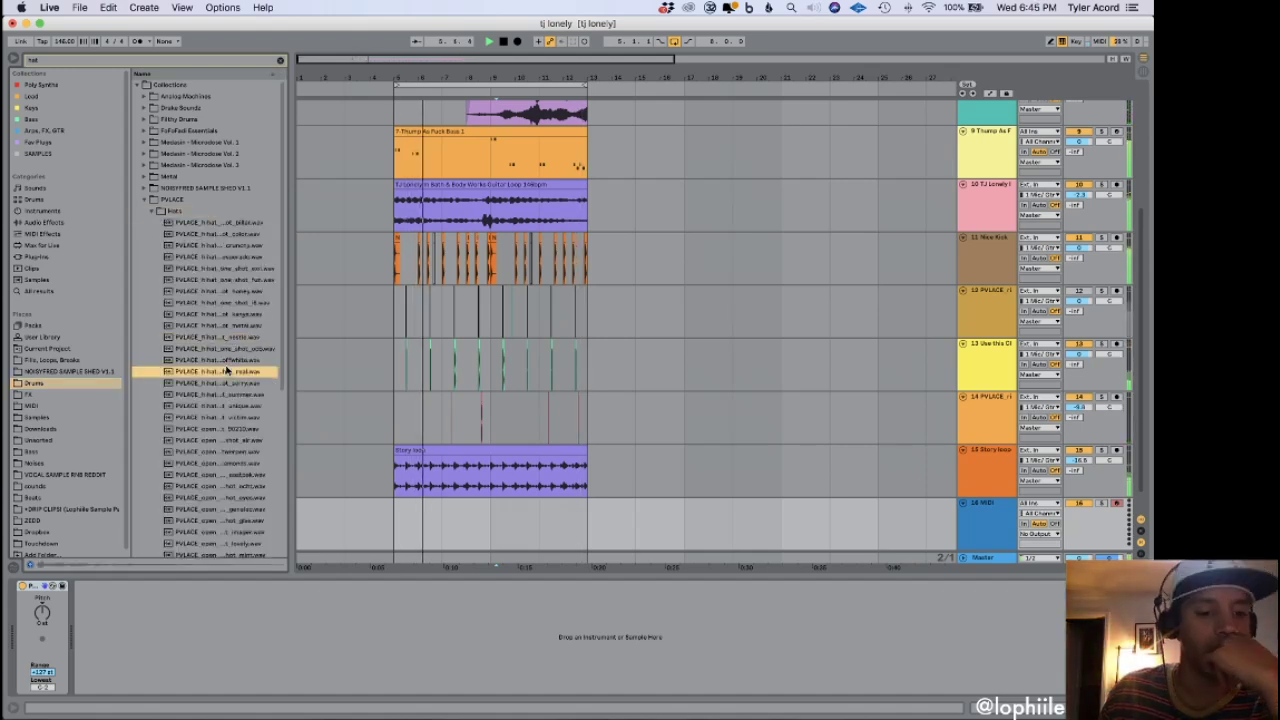
pyautogui.click(230, 450)
pyautogui.scroll(-4, 231, 449)
pyautogui.click(234, 442)
pyautogui.scroll(-2, 234, 246)
pyautogui.scroll(3, 229, 177)
pyautogui.click(229, 182)
pyautogui.click(225, 481)
pyautogui.click(232, 492)
pyautogui.click(235, 470)
pyautogui.moveTo(235, 470); pyautogui.dragTo(738, 470)
pyautogui.scroll(-1, 576, 467)
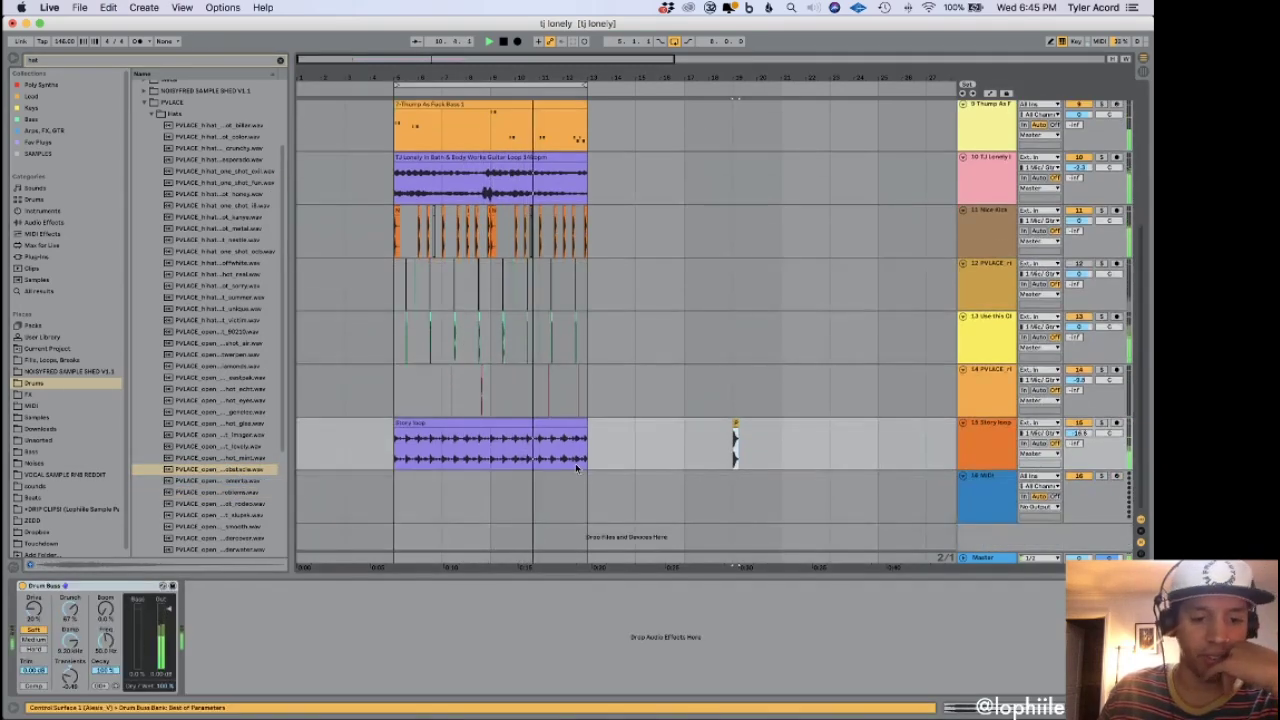
# Insert an audio track below MIDI track 16 and move the open hat clip onto it at about bar 15.
pyautogui.click(989, 480)
pyautogui.press('super+t')
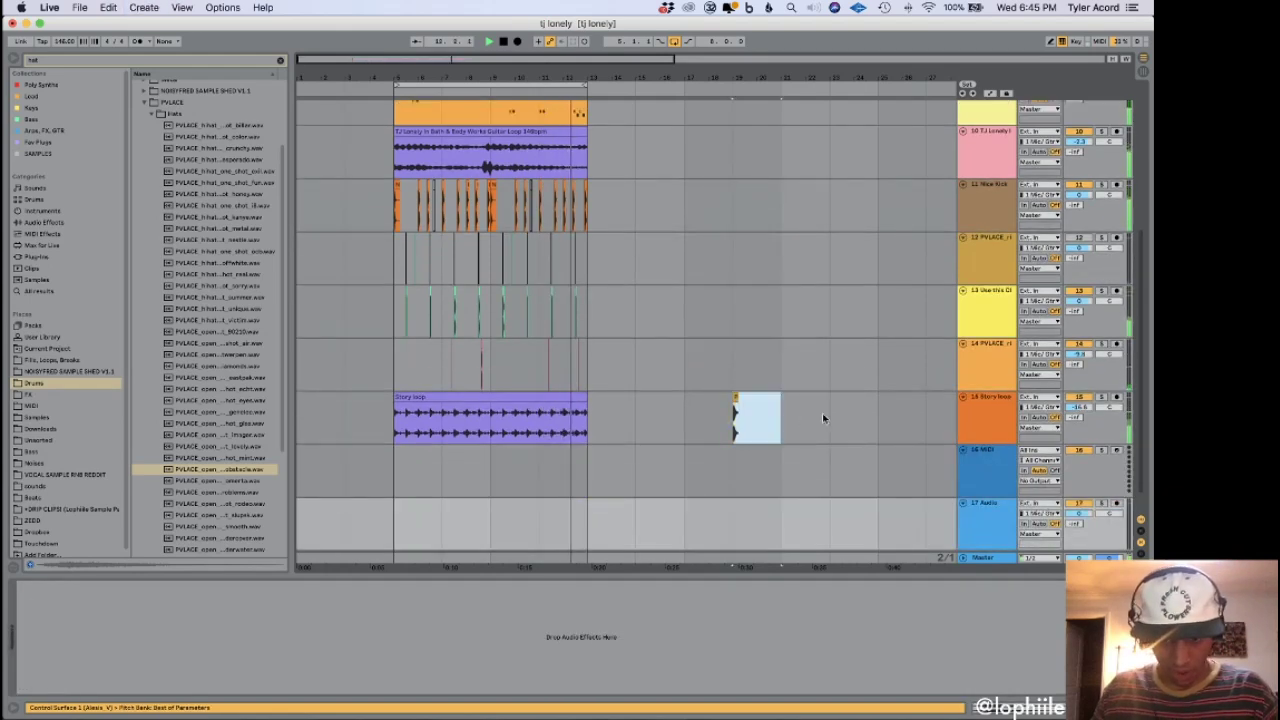
pyautogui.click(802, 418)
pyautogui.hotkey('ctrl', 'x')
pyautogui.click(627, 525)
pyautogui.hotkey('ctrl', 'v')
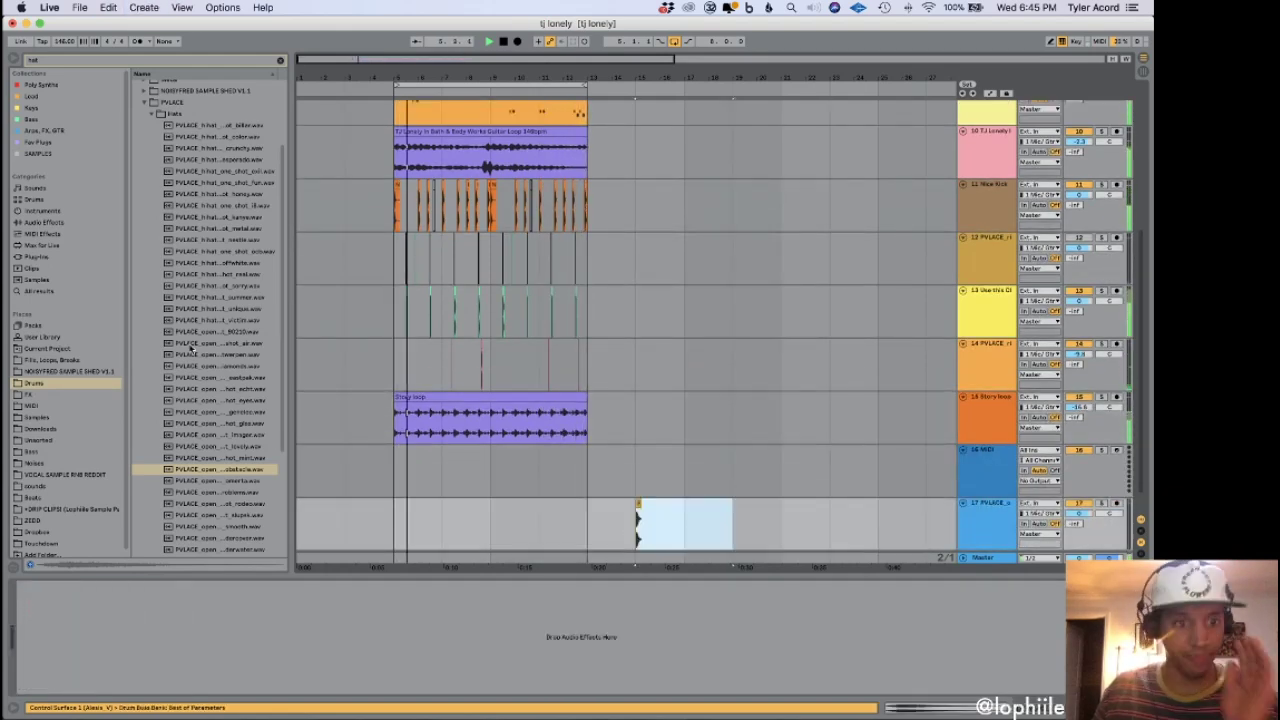
# Audition closed hi-hat samples in the PVLACE folder against the loop, and collapse the folder.
pyautogui.click(240, 308)
pyautogui.click(232, 228)
pyautogui.click(229, 148)
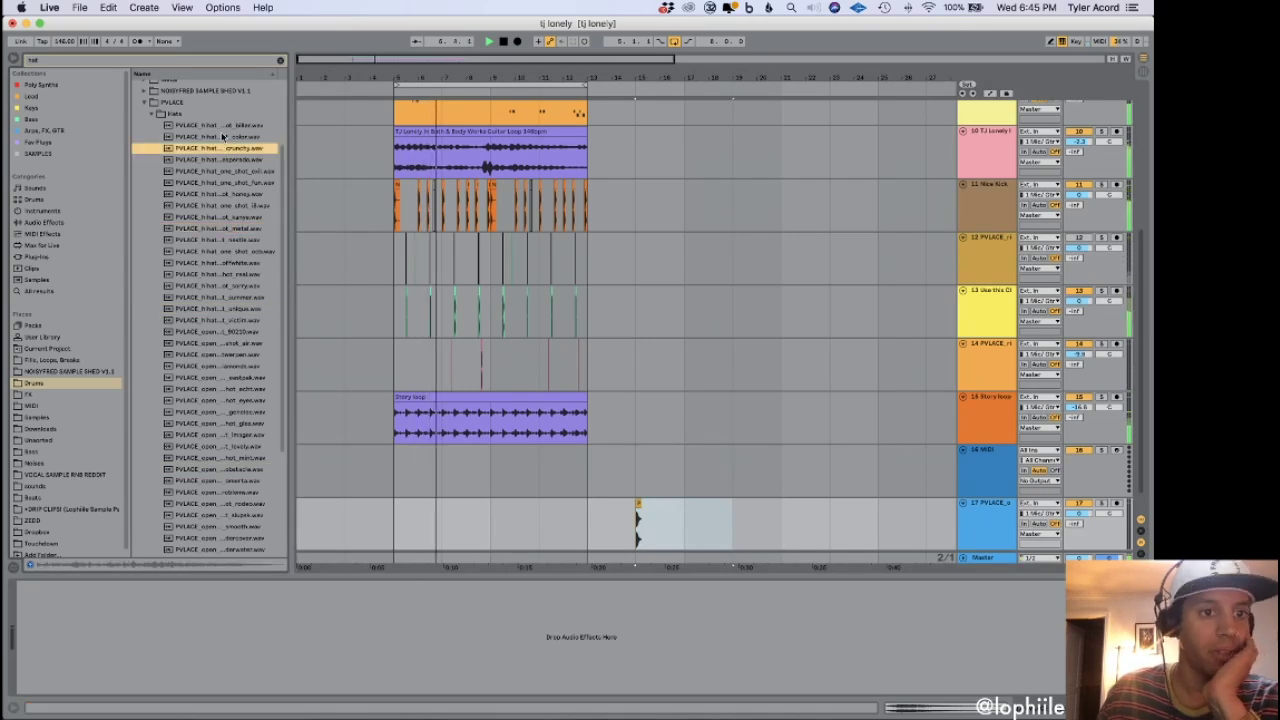
pyautogui.click(222, 137)
pyautogui.click(223, 206)
pyautogui.scroll(3, 224, 268)
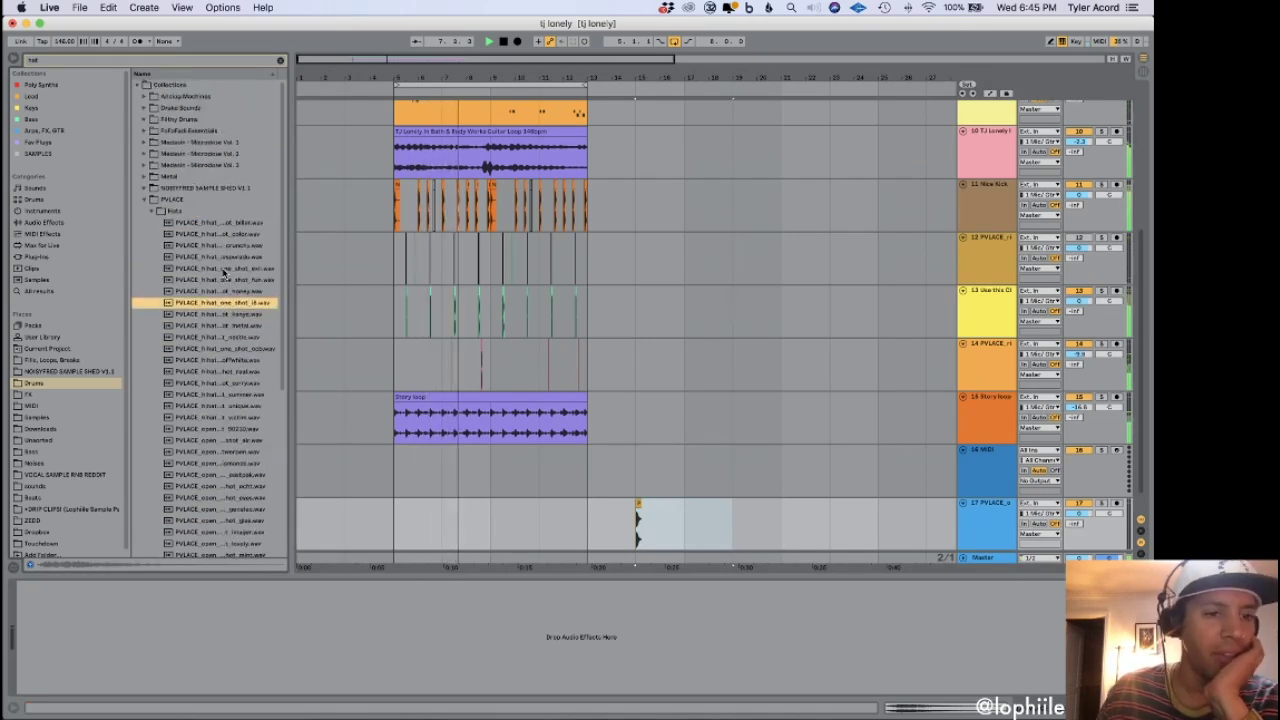
pyautogui.click(145, 199)
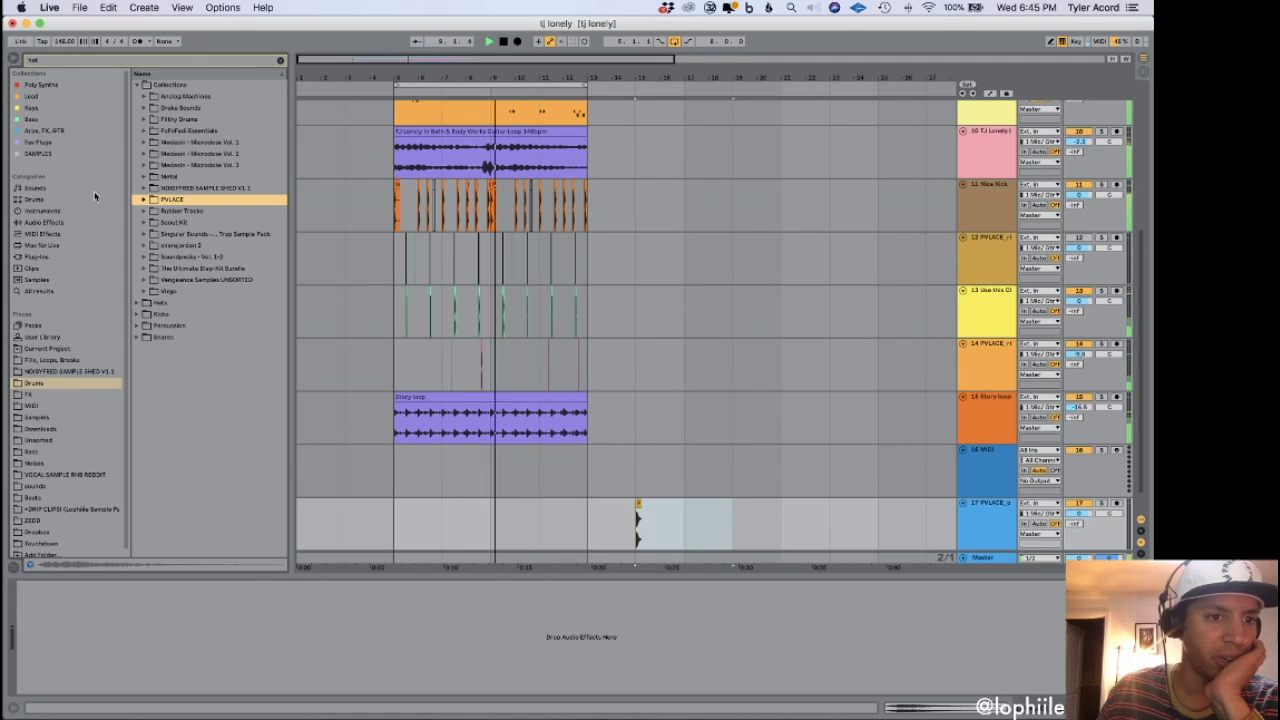
# Browse the Downloads folder and compare the numbered HiHat samples in the Pierre kit's HH folder.
pyautogui.click(50, 430)
pyautogui.click(48, 440)
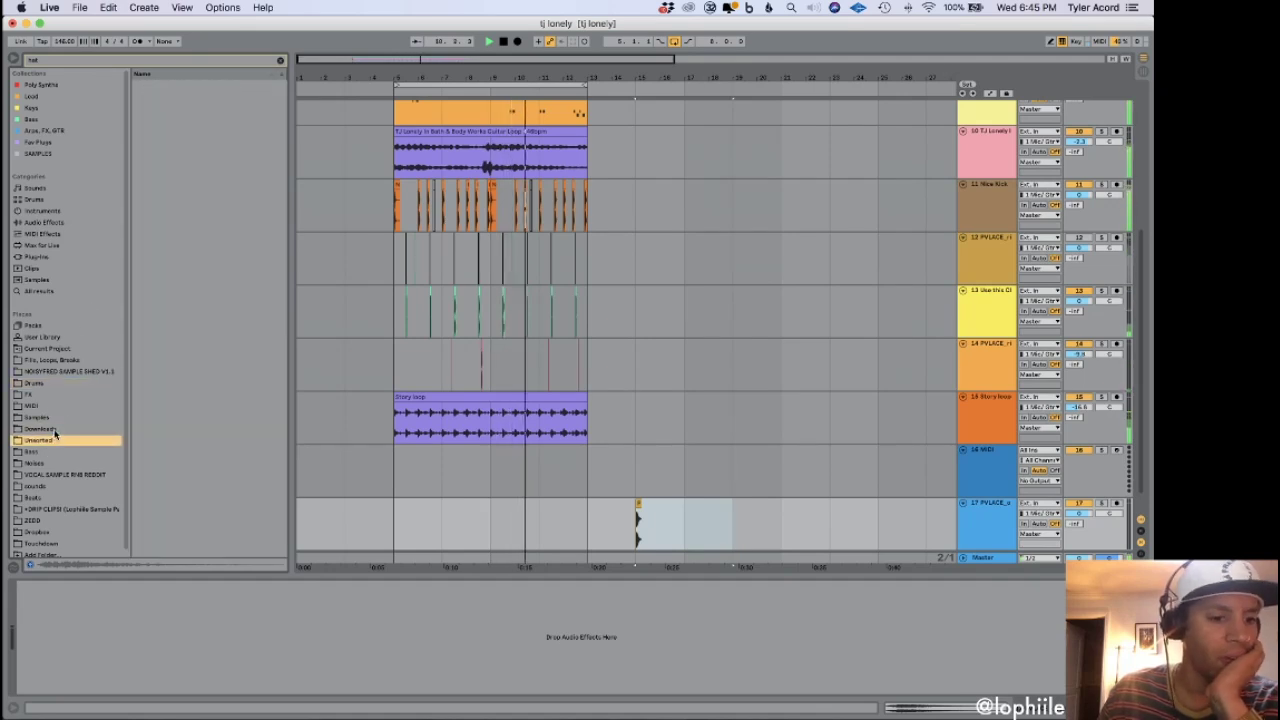
pyautogui.click(50, 429)
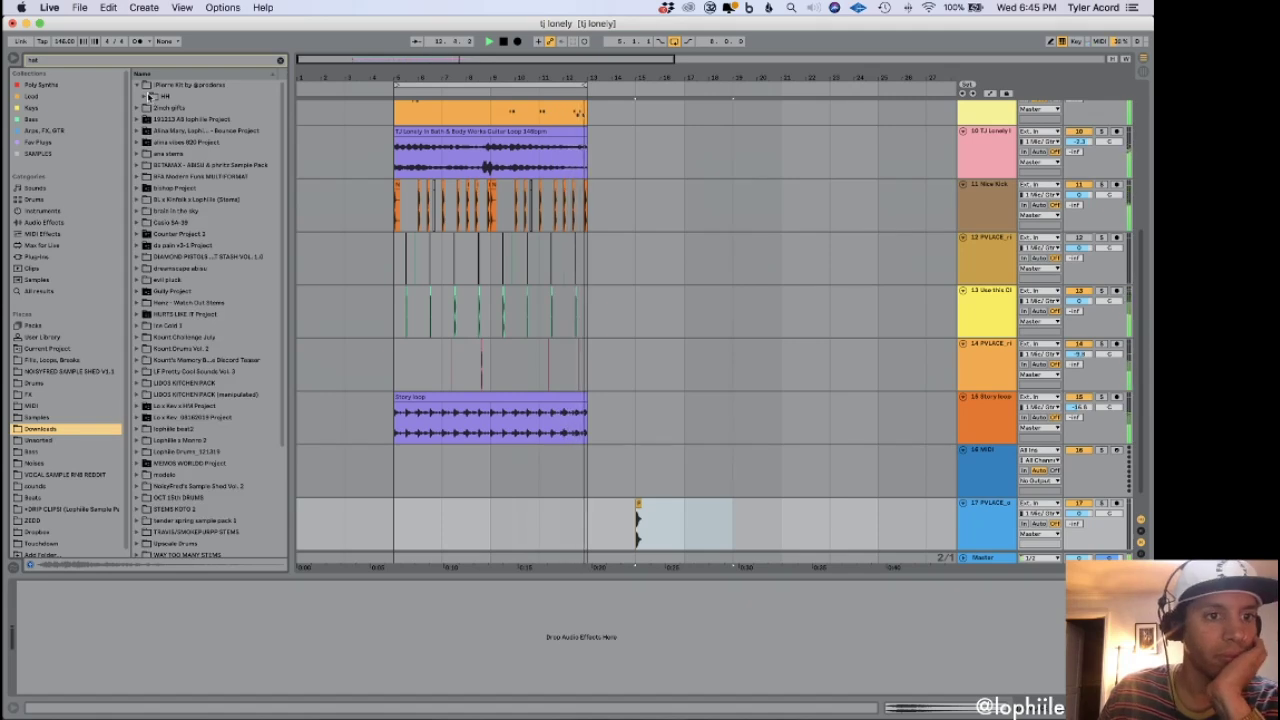
pyautogui.click(148, 96)
pyautogui.click(180, 131)
pyautogui.click(187, 120)
pyautogui.click(192, 153)
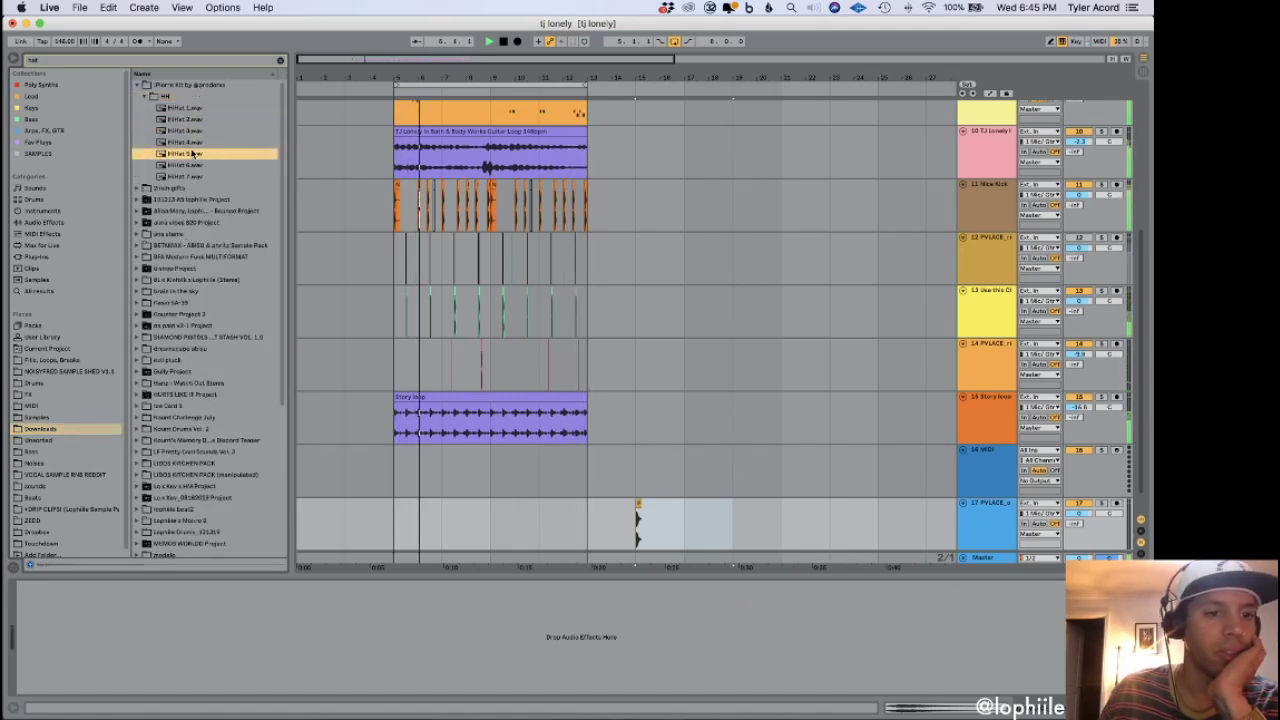
pyautogui.click(192, 131)
pyautogui.click(192, 153)
pyautogui.click(192, 142)
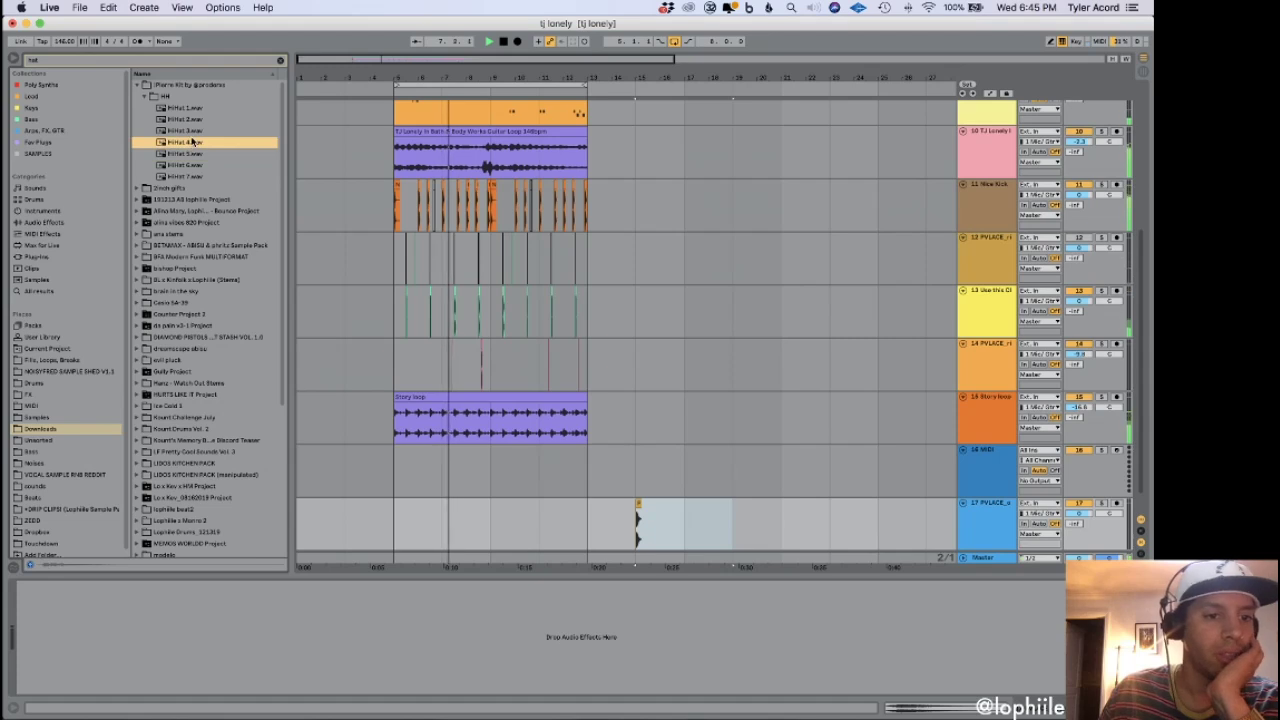
pyautogui.click(192, 131)
pyautogui.click(192, 142)
pyautogui.click(188, 167)
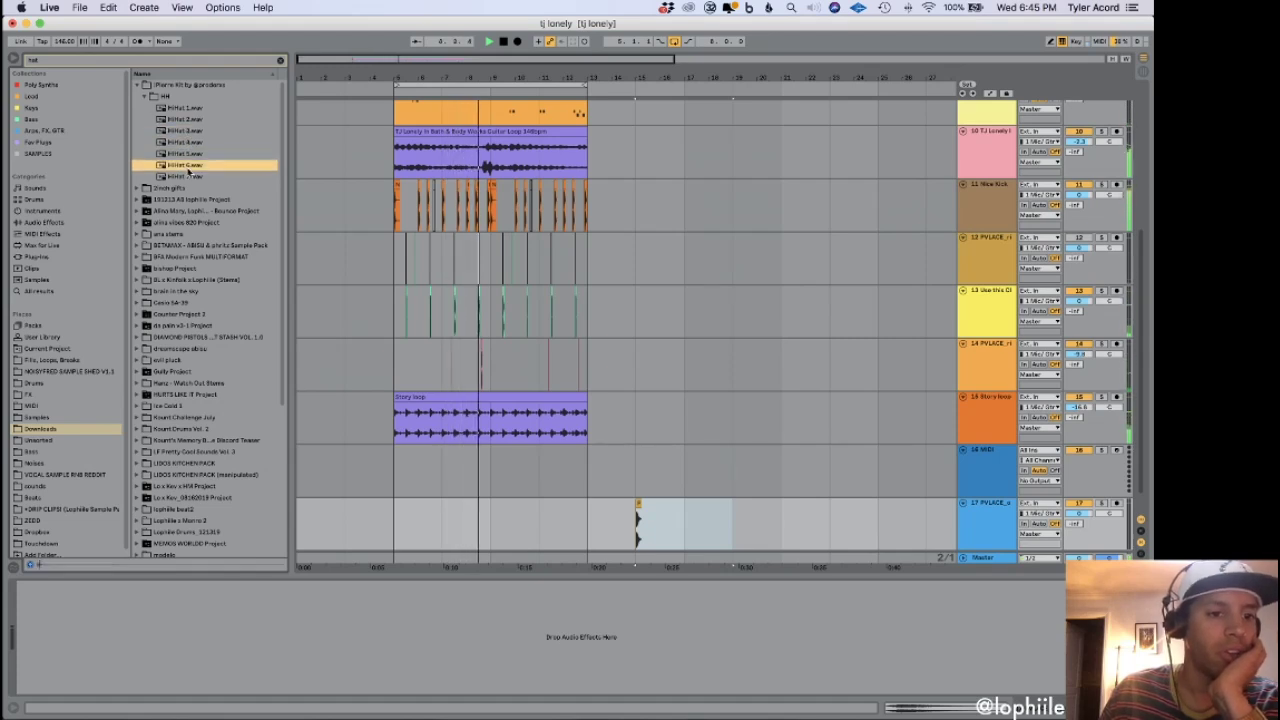
pyautogui.click(187, 176)
pyautogui.press('Up')
pyautogui.press('Up')
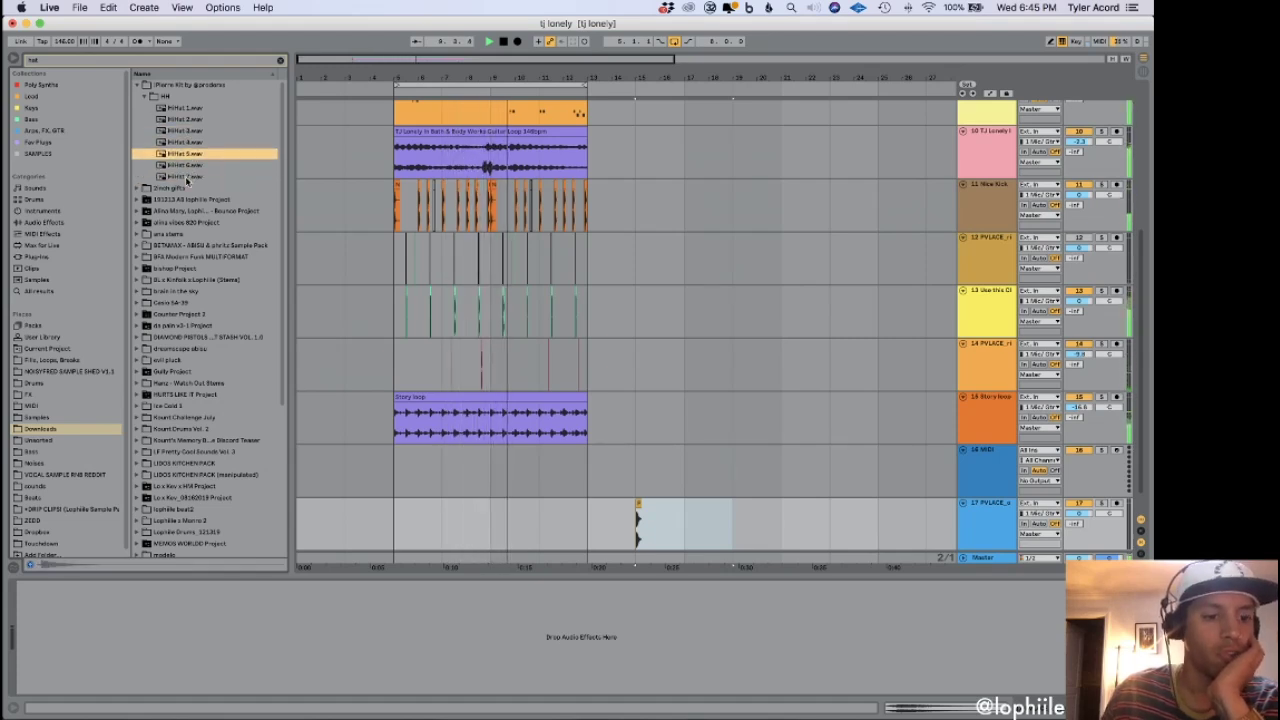
pyautogui.press('Up')
pyautogui.press('Down')
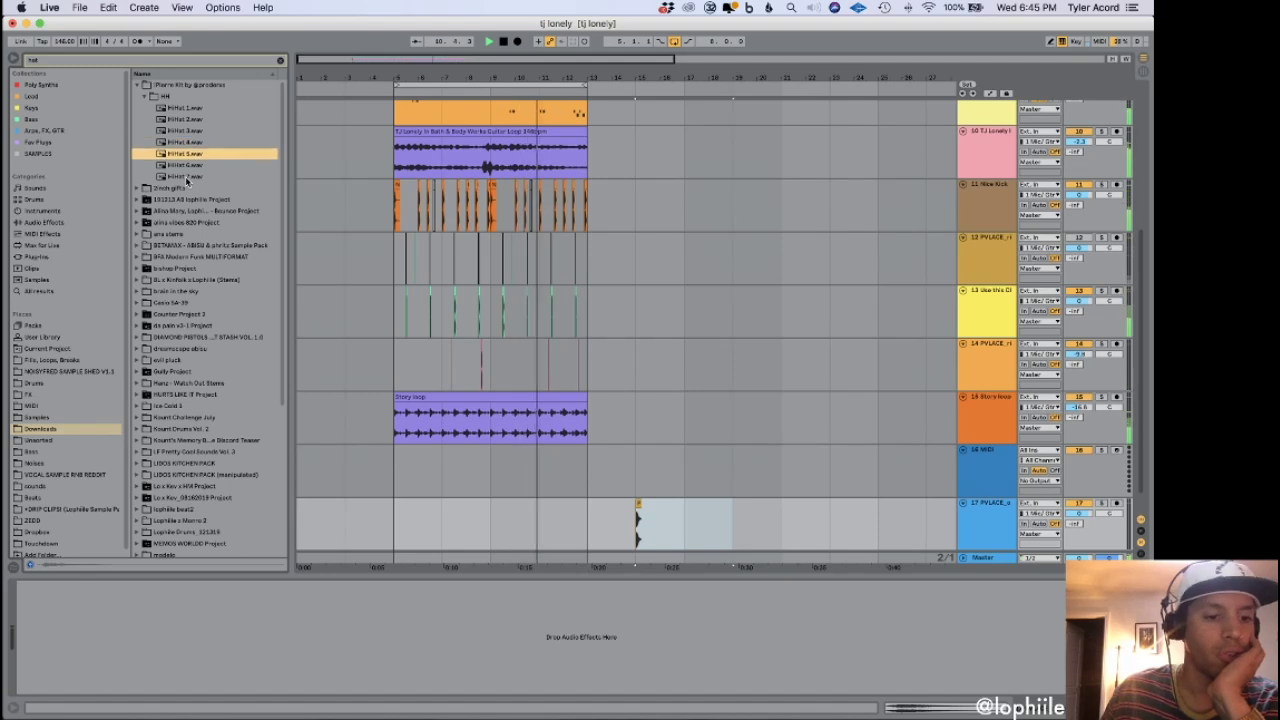
# Load HiHat 5.wav into a Simpler on MIDI track 16 and set it to 1-Shot mode.
pyautogui.click(393, 453)
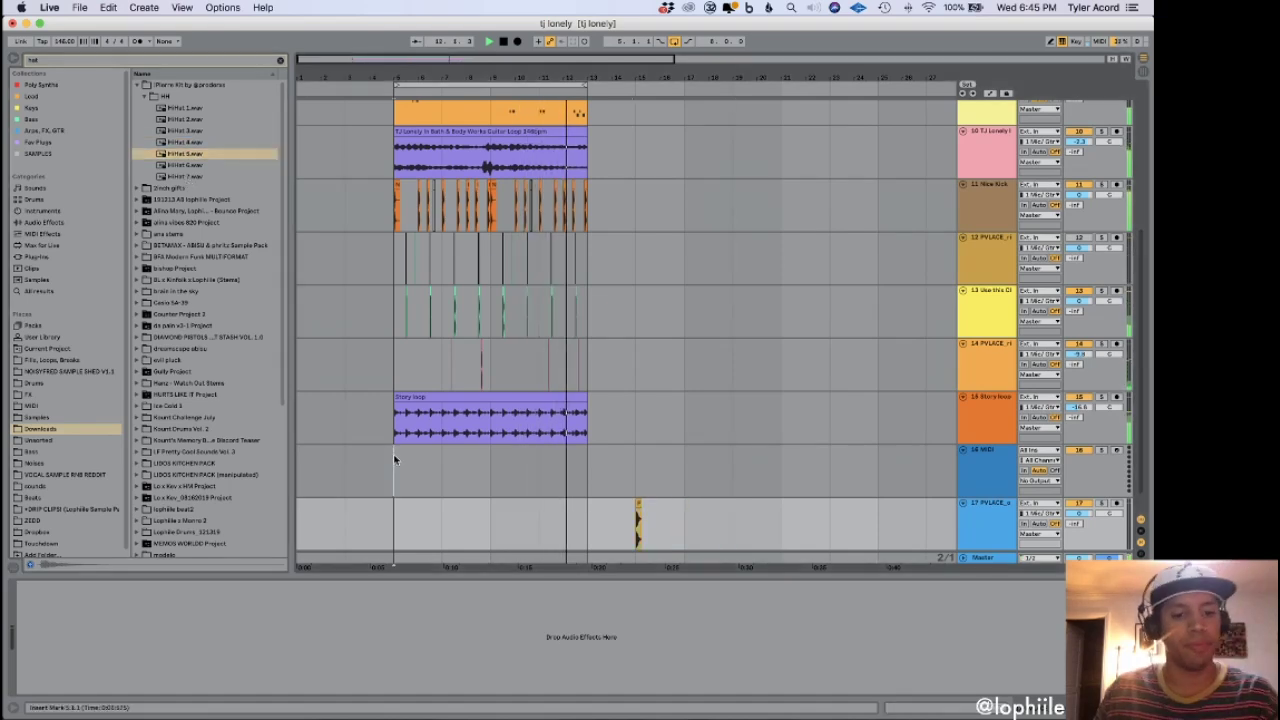
pyautogui.moveTo(180, 155); pyautogui.dragTo(108, 637)
pyautogui.click(86, 629)
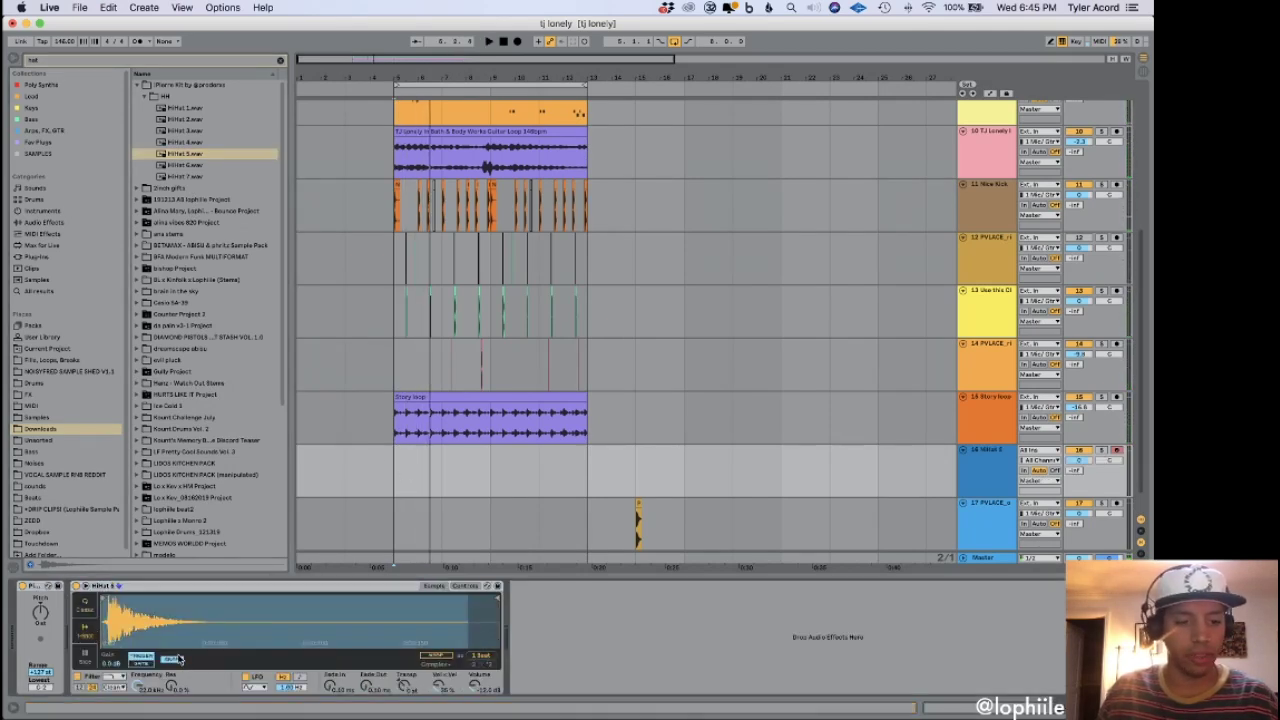
# Create an empty MIDI clip on track 16 from bar 5 to bar 13 and turn off its looping.
pyautogui.moveTo(401, 485); pyautogui.dragTo(586, 470)
pyautogui.press('super+shift+m')
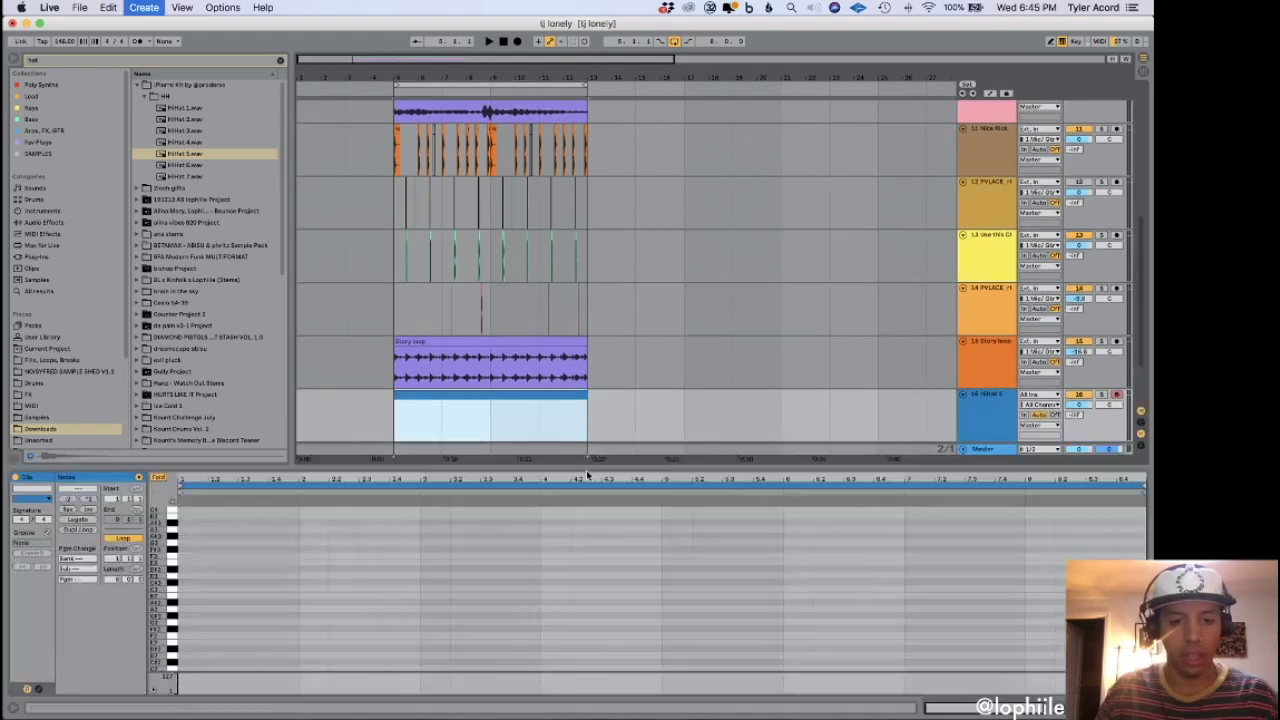
pyautogui.click(124, 539)
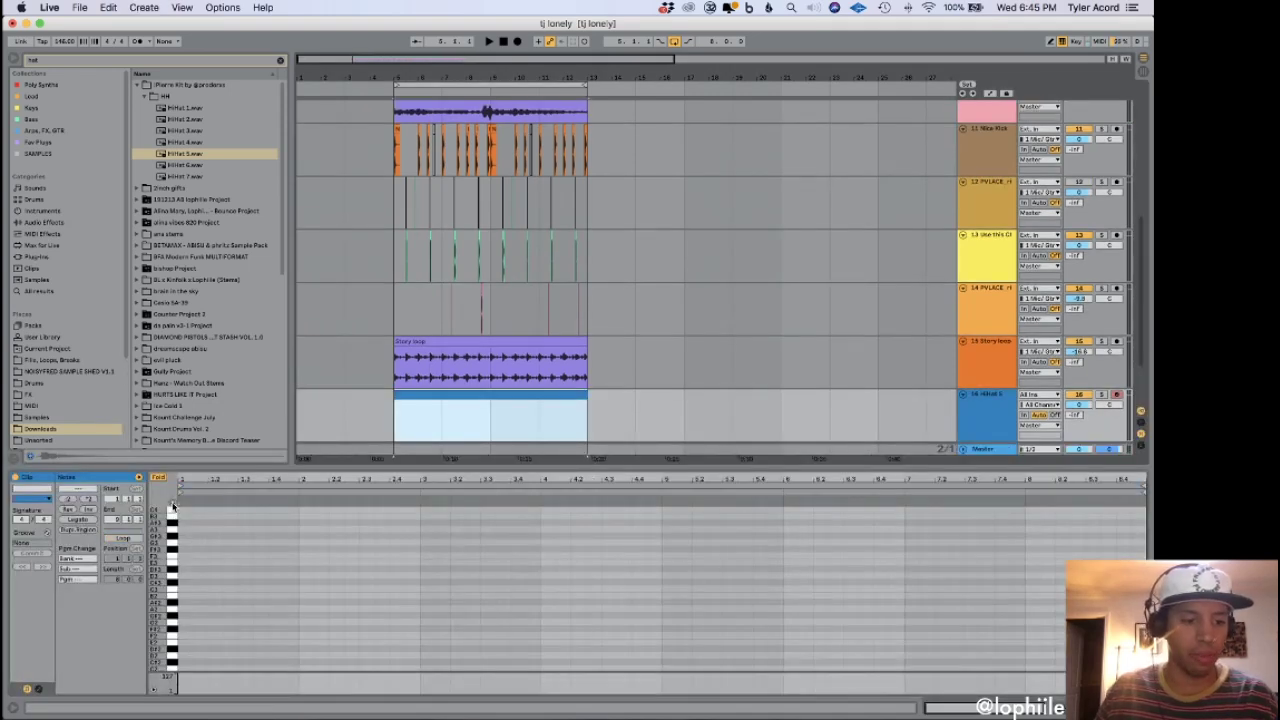
# Place eighth-note hi-hats on F3 at the start of the track 16 clip and audition them in the loop.
pyautogui.doubleClick(193, 560)
pyautogui.press('space')
pyautogui.press('Up')
pyautogui.press('space')
pyautogui.press('space')
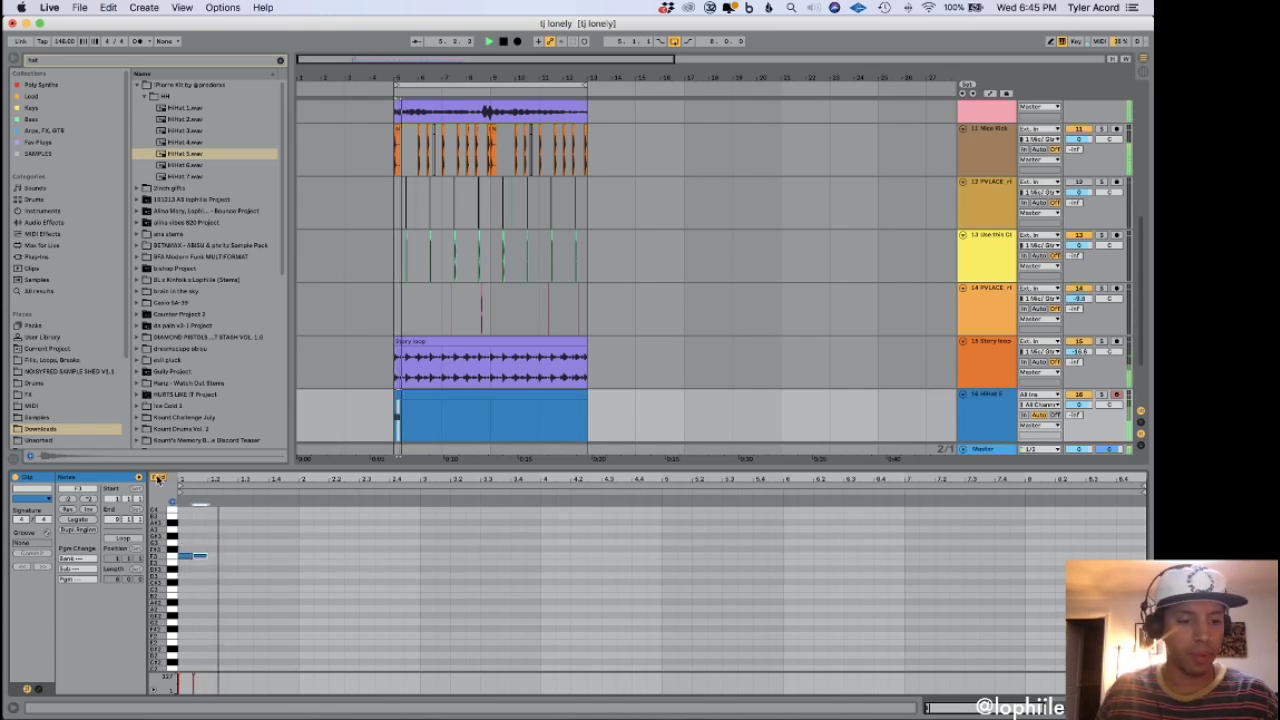
# Fold the note editor, repeat the hi-hat to four consecutive eighth notes, and reduce the second note's velocity to 48.
pyautogui.click(158, 477)
pyautogui.press('super+d')
pyautogui.press('super+d')
pyautogui.press('space')
pyautogui.click(199, 513)
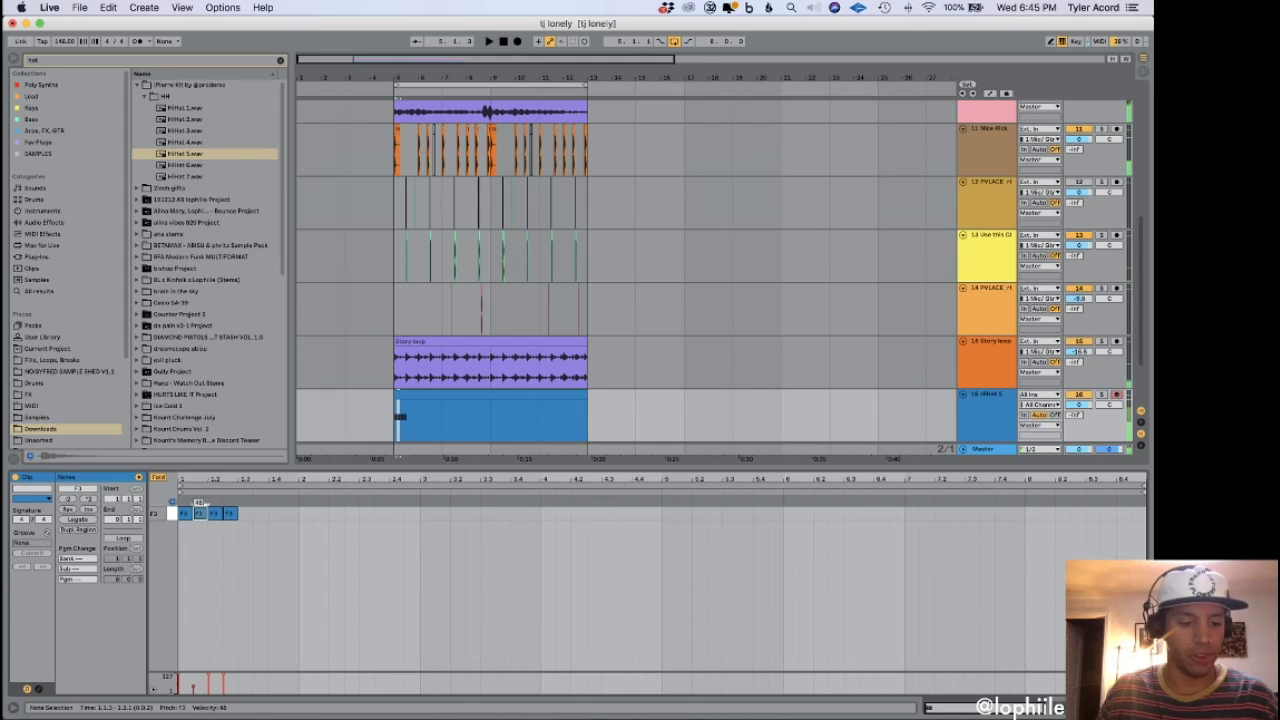
# Add a roll of four thirty-second-note hi-hats on F3 at beat 1.3 and audition it.
pyautogui.press('space')
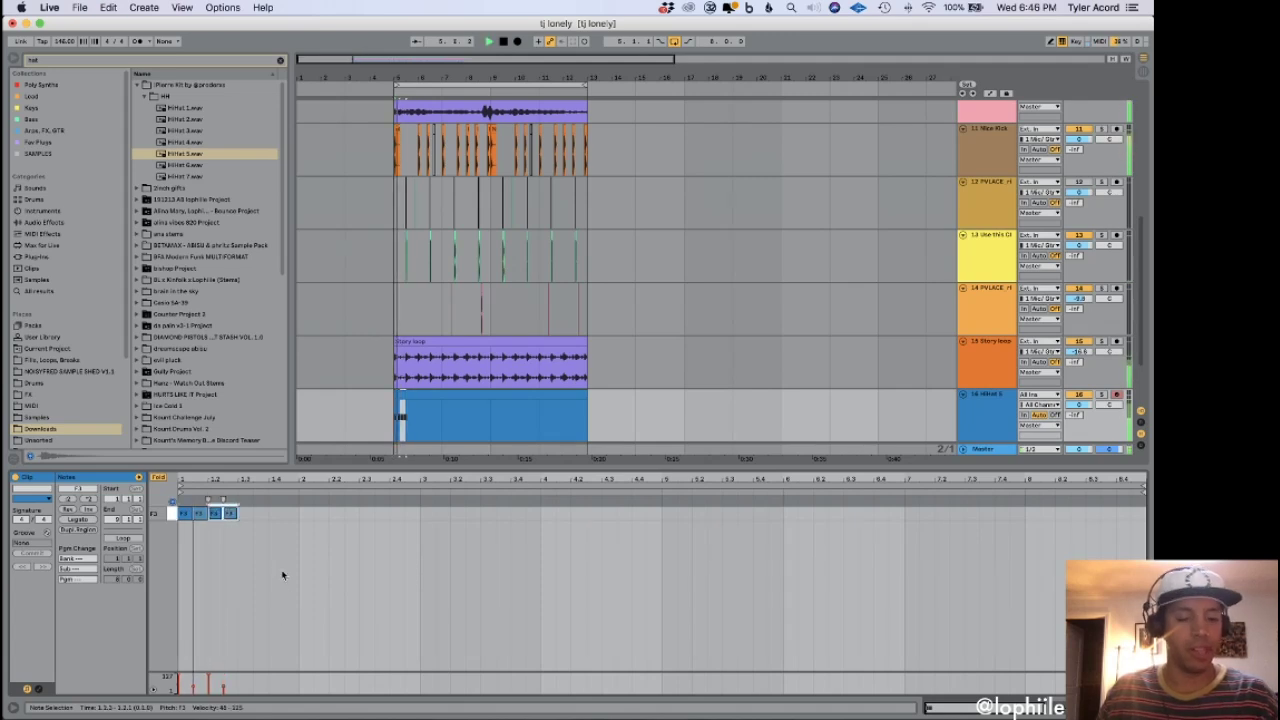
pyautogui.press('space')
pyautogui.click(251, 514)
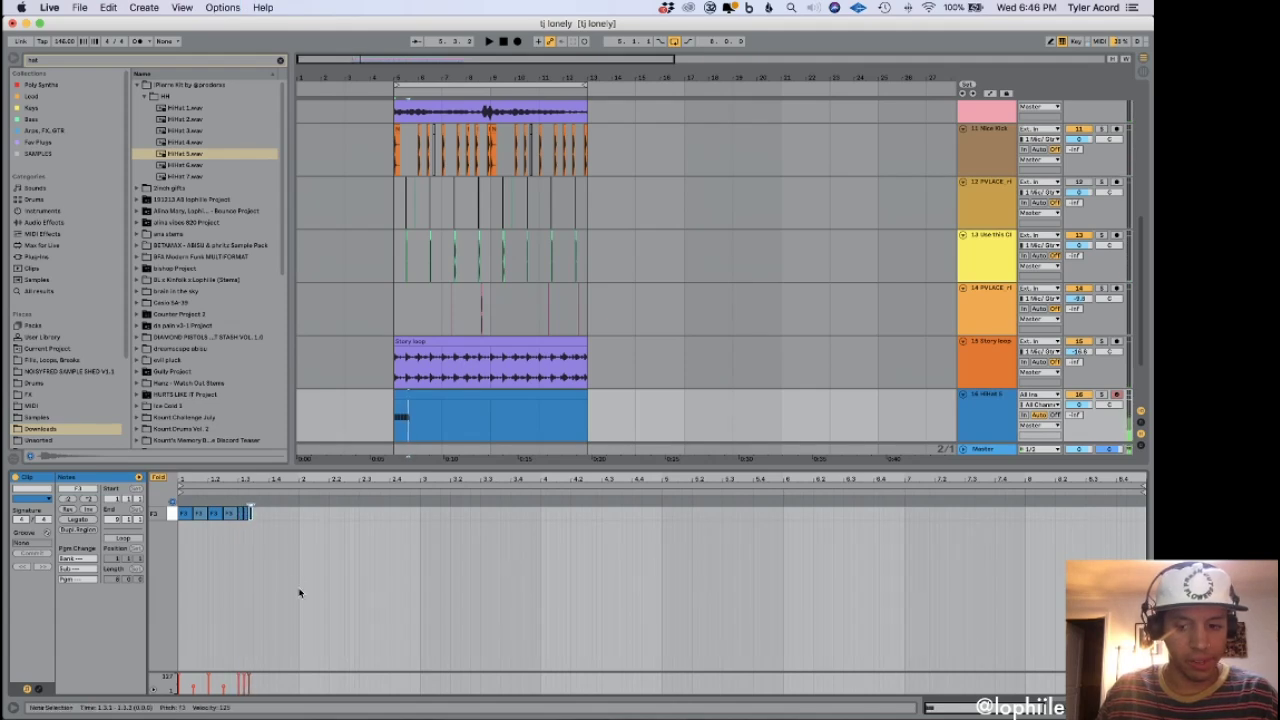
pyautogui.press('+')
pyautogui.press('+')
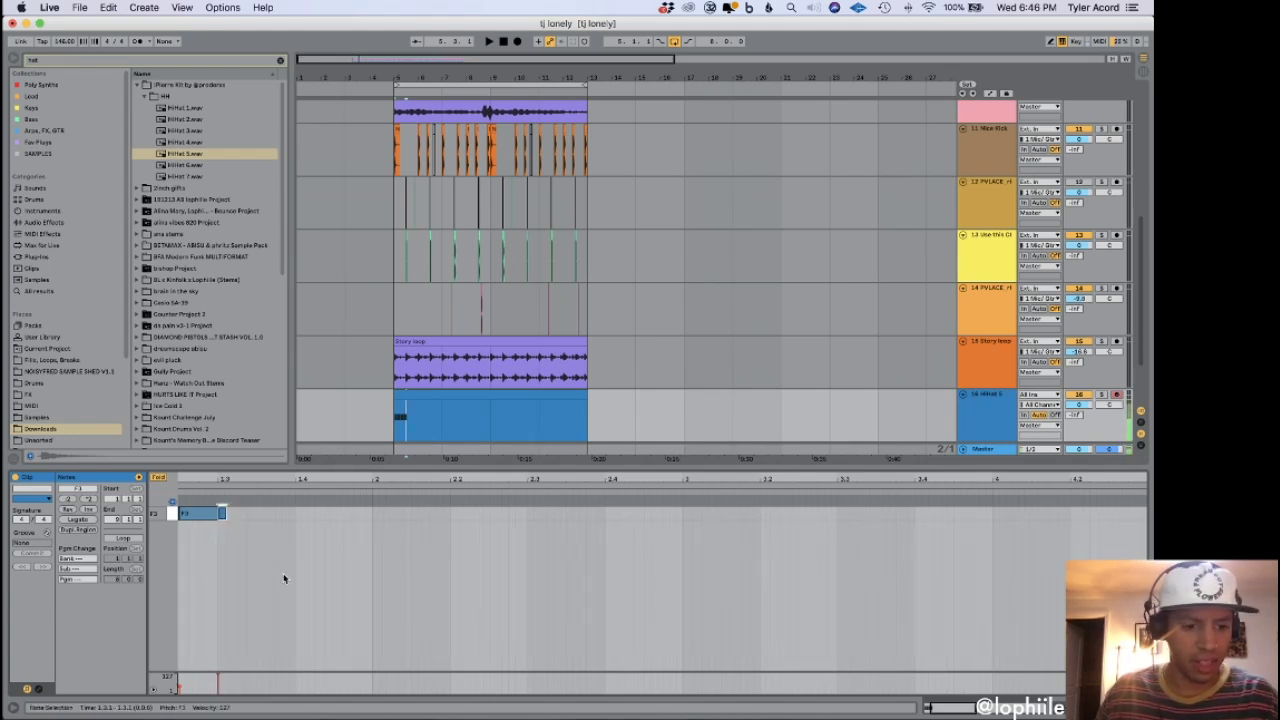
pyautogui.press('space')
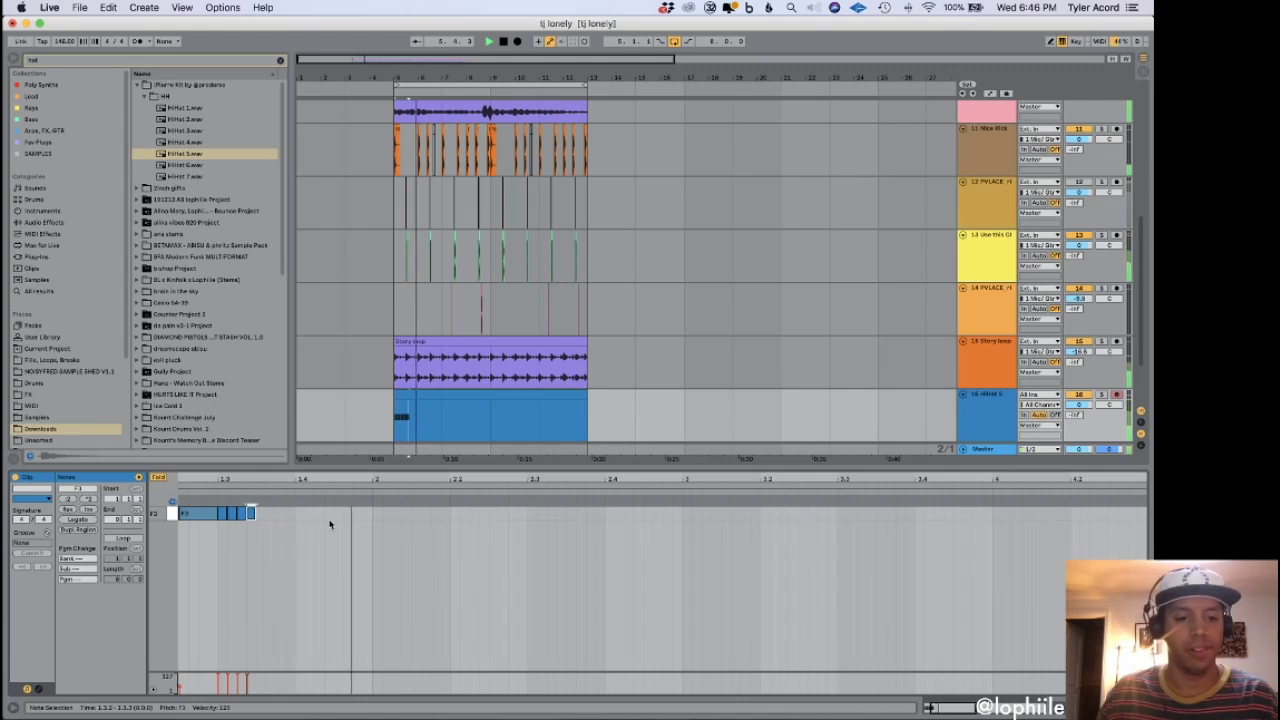
# Copy the four opening eighth-note hi-hats to 1.4 and add another eighth note at 2.2.
pyautogui.press('-')
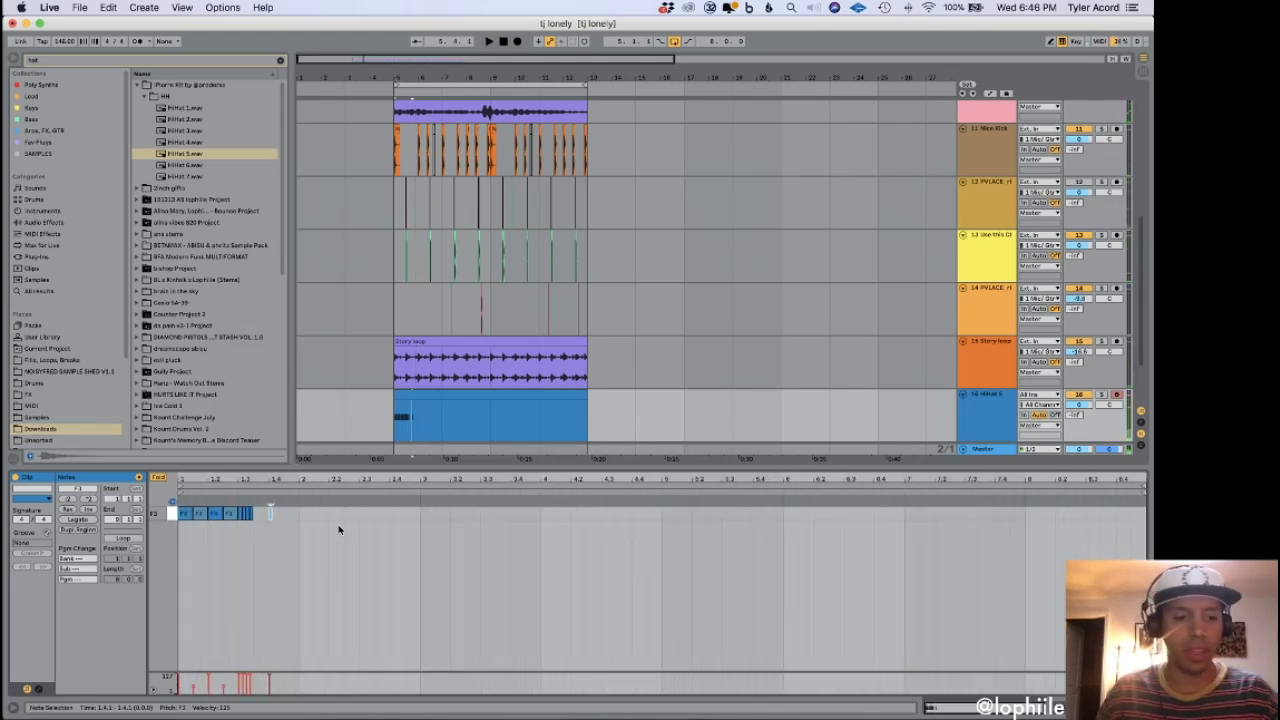
pyautogui.moveTo(183, 513); pyautogui.dragTo(280, 531)
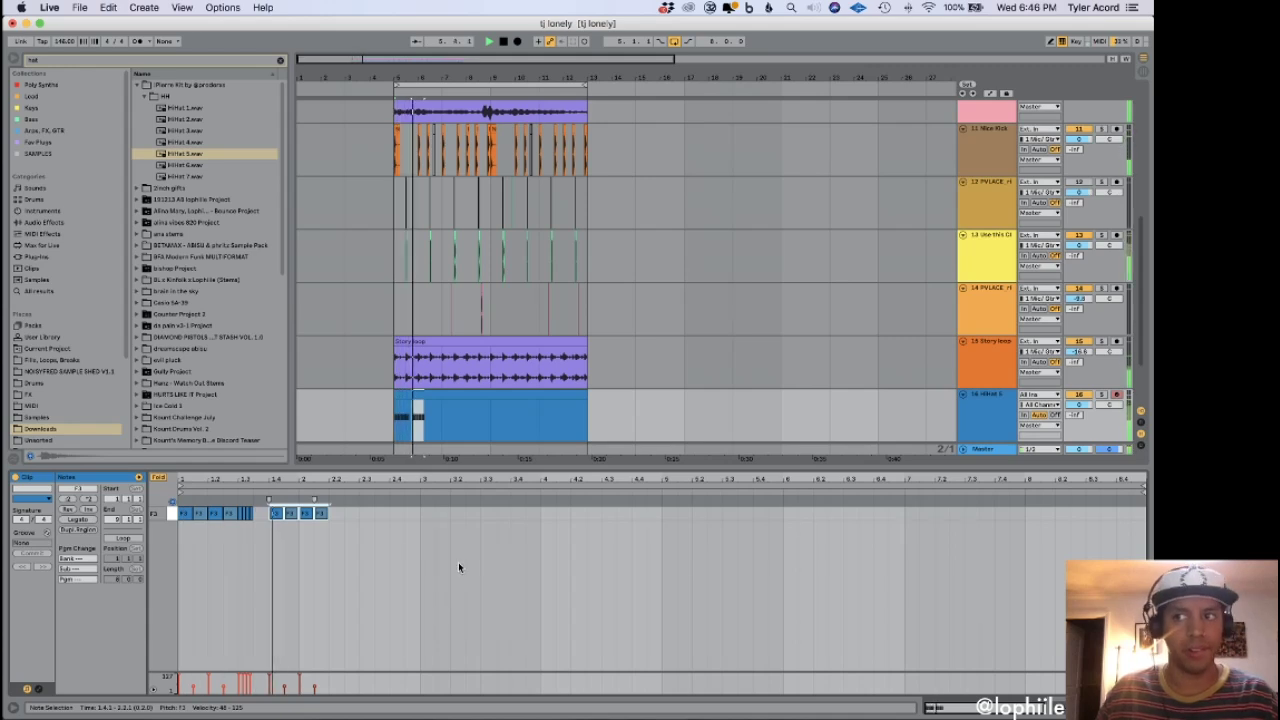
pyautogui.click(369, 523)
pyautogui.moveTo(310, 516); pyautogui.dragTo(345, 523)
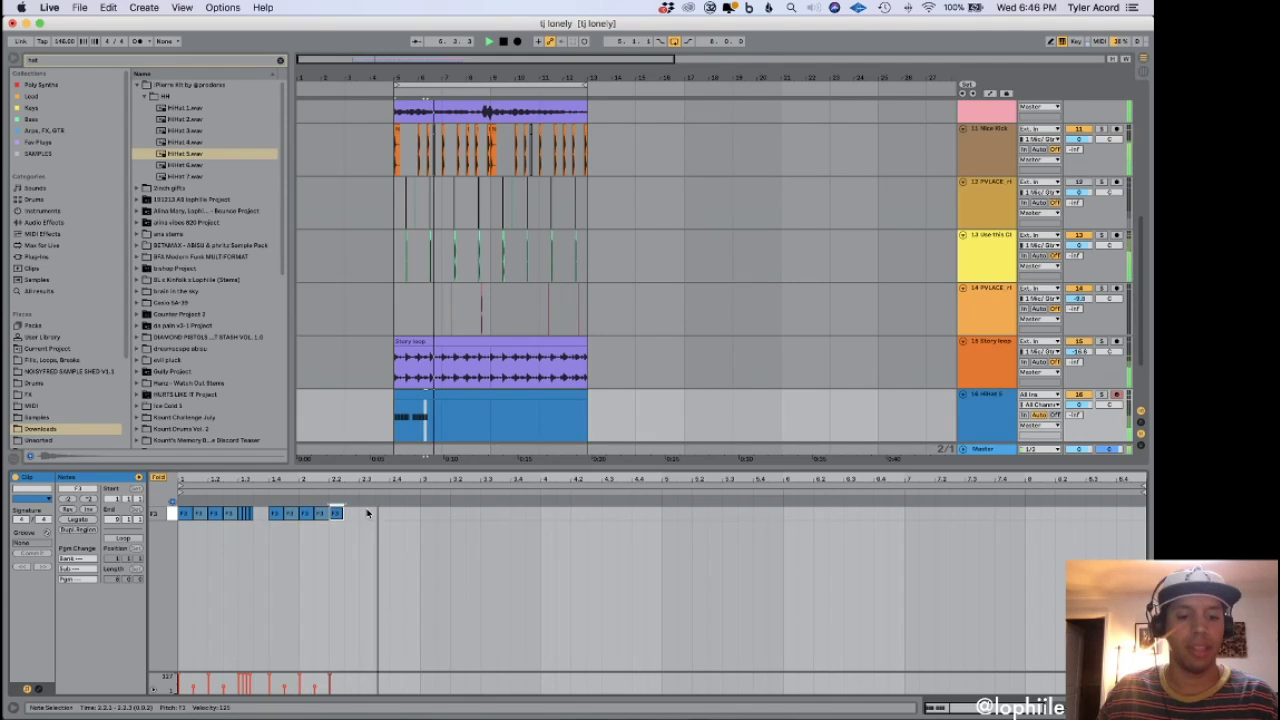
pyautogui.click(368, 516)
pyautogui.press('space')
# Audition the hi-hat pattern in the arrangement against the Story loop.
pyautogui.click(439, 418)
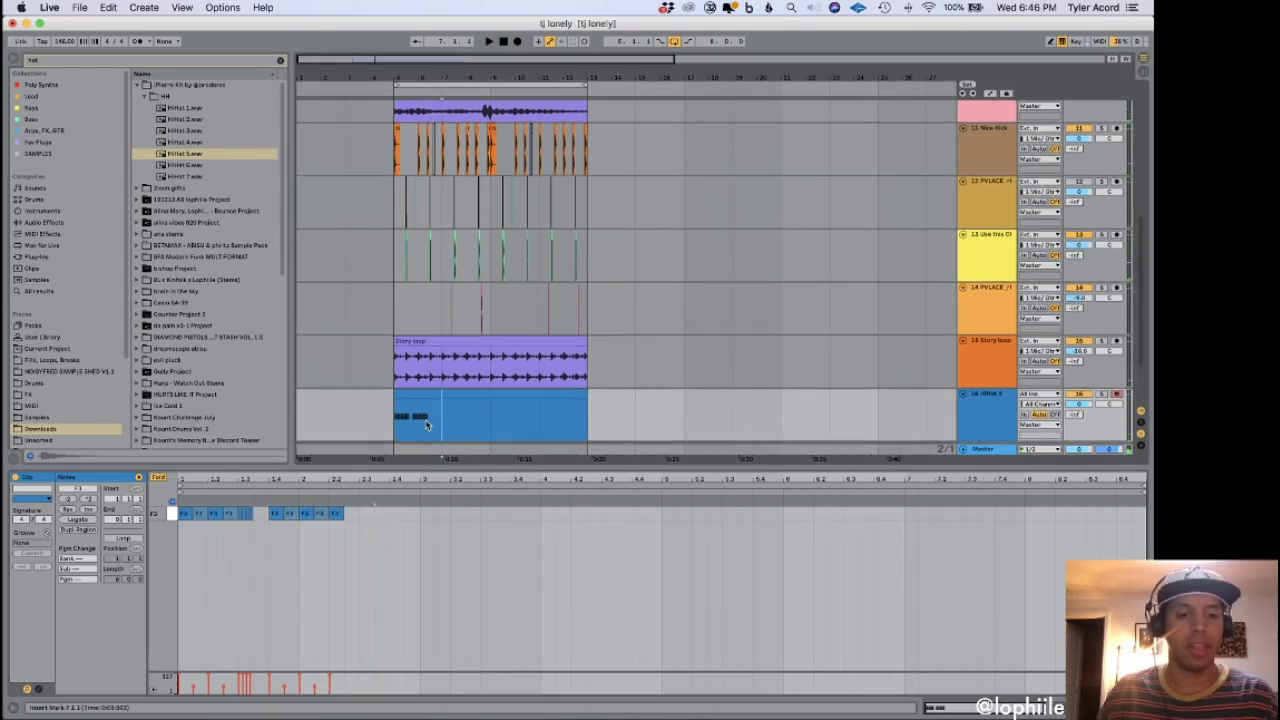
pyautogui.scroll(-3, 538, 396)
pyautogui.press('space')
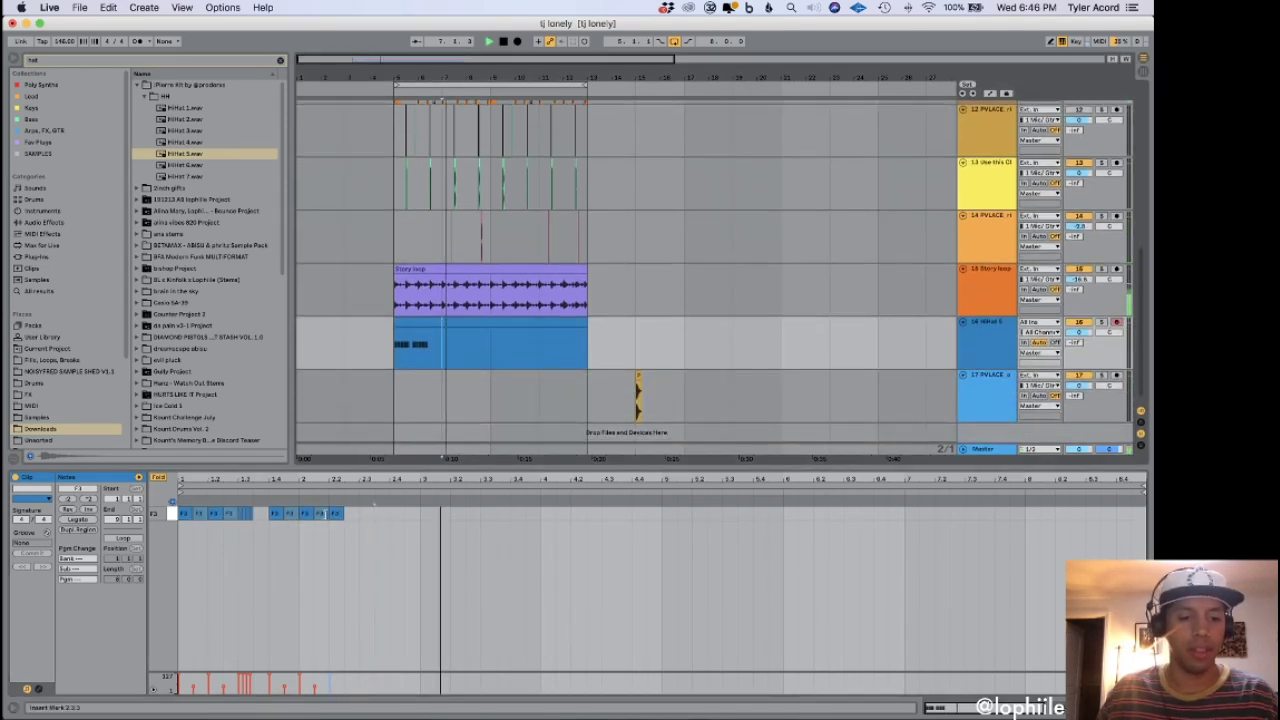
pyautogui.click(432, 344)
pyautogui.click(431, 348)
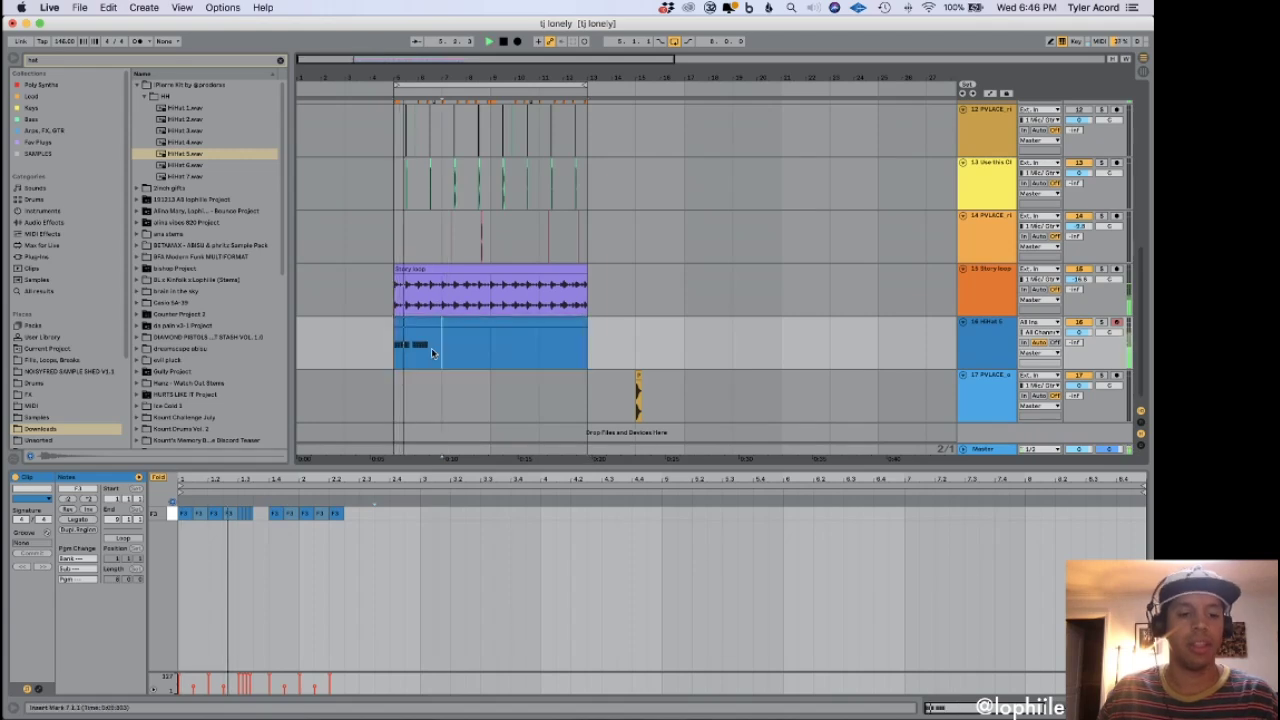
pyautogui.press('+')
pyautogui.press('+')
pyautogui.press('+')
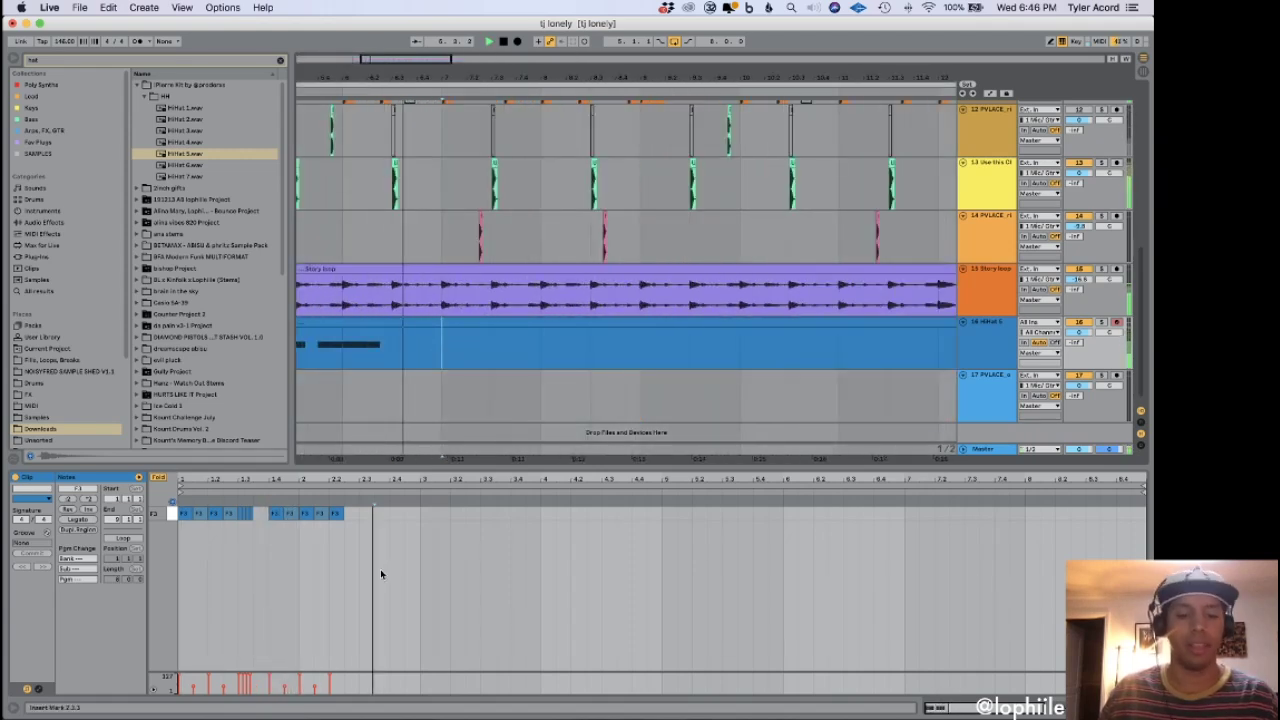
# Split out and deactivate the Story loop section from 6.3.3 to 7.1.1, and play from bar 5 to check it.
pyautogui.click(497, 308)
pyautogui.press('space')
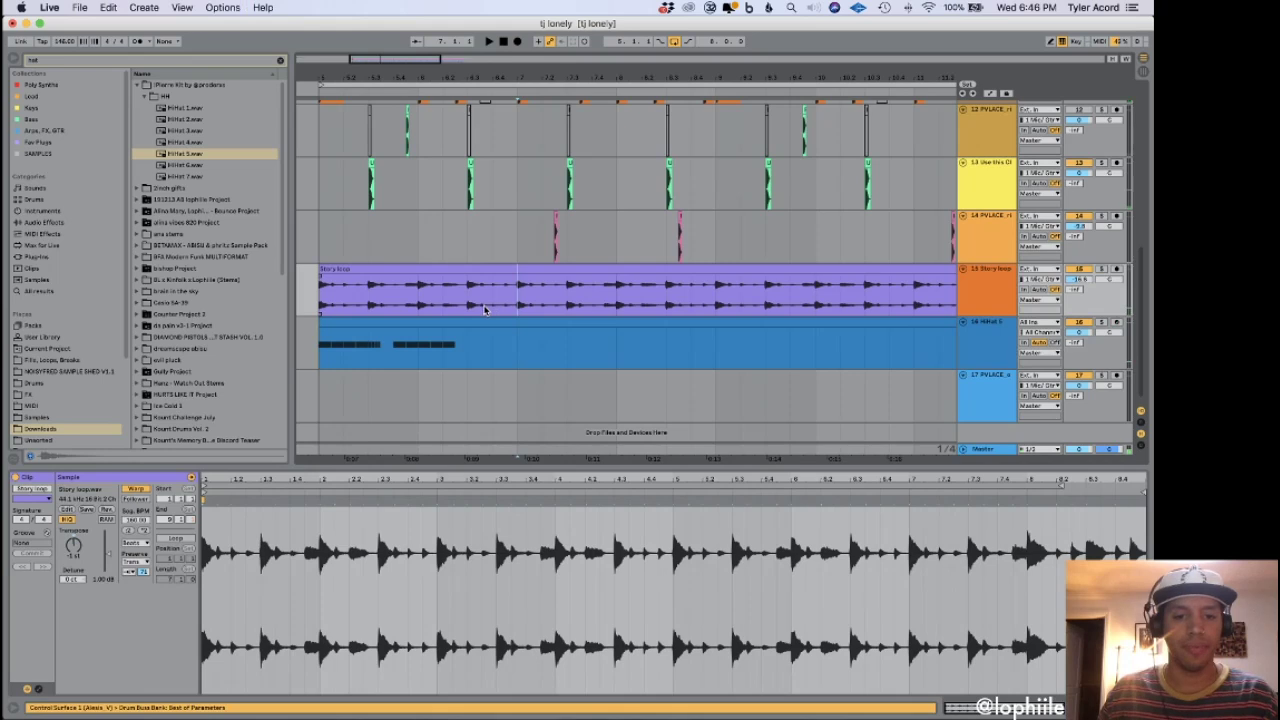
pyautogui.press('+')
pyautogui.moveTo(463, 296); pyautogui.dragTo(550, 300)
pyautogui.press('super+e')
pyautogui.press('-')
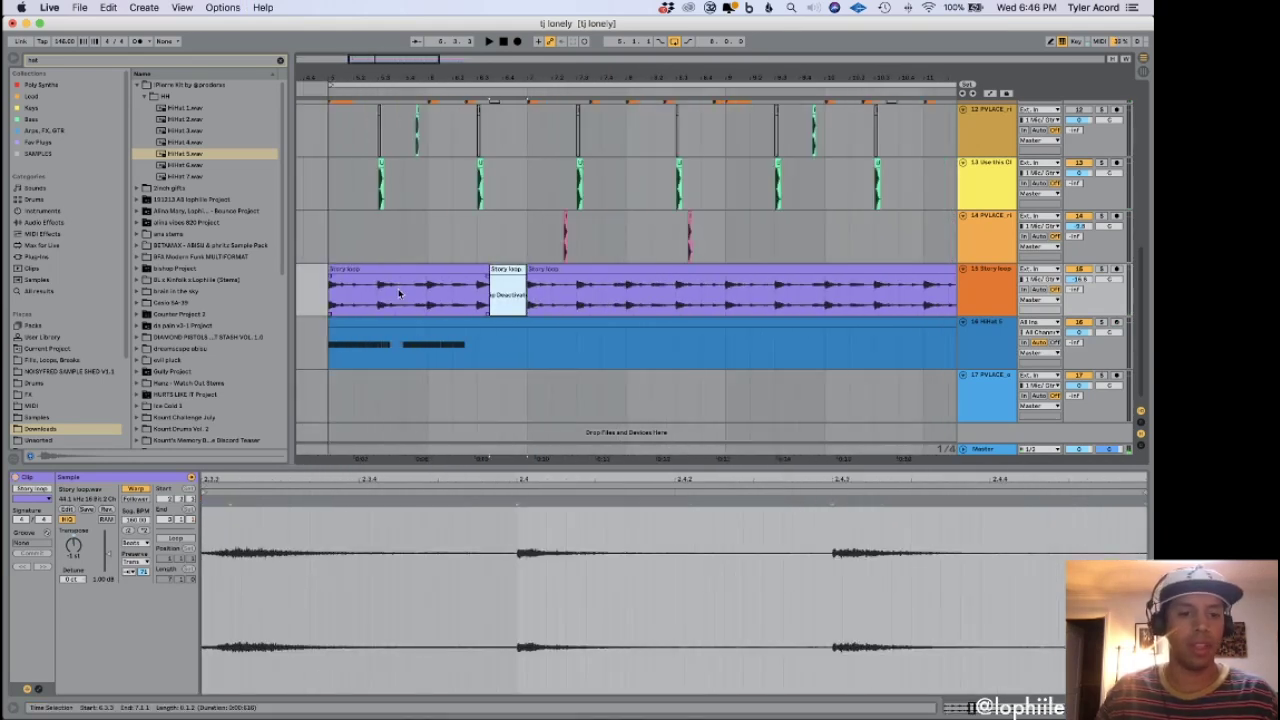
pyautogui.click(330, 307)
pyautogui.press('-')
pyautogui.press('space')
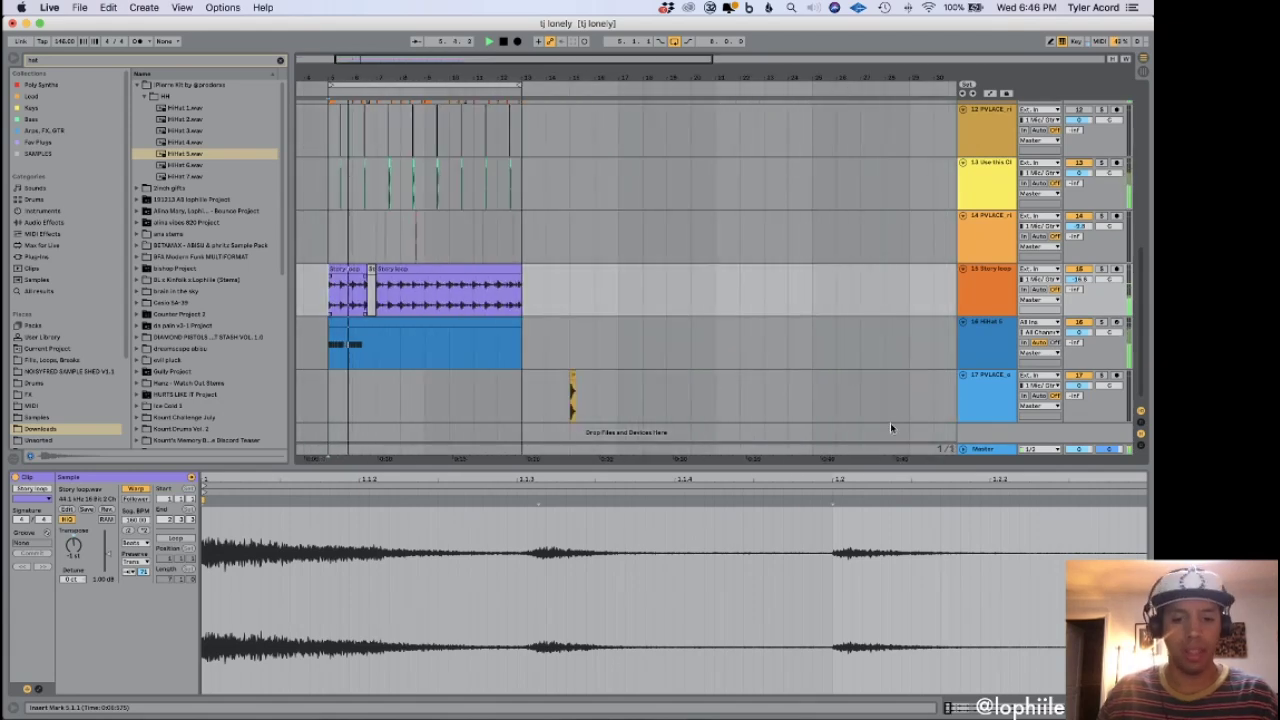
# Move the PVLACE open hi-hat clip on track 17 from bar 15 to 6.3 and lower the track's volume.
pyautogui.moveTo(562, 395); pyautogui.dragTo(656, 404)
pyautogui.press('Delete')
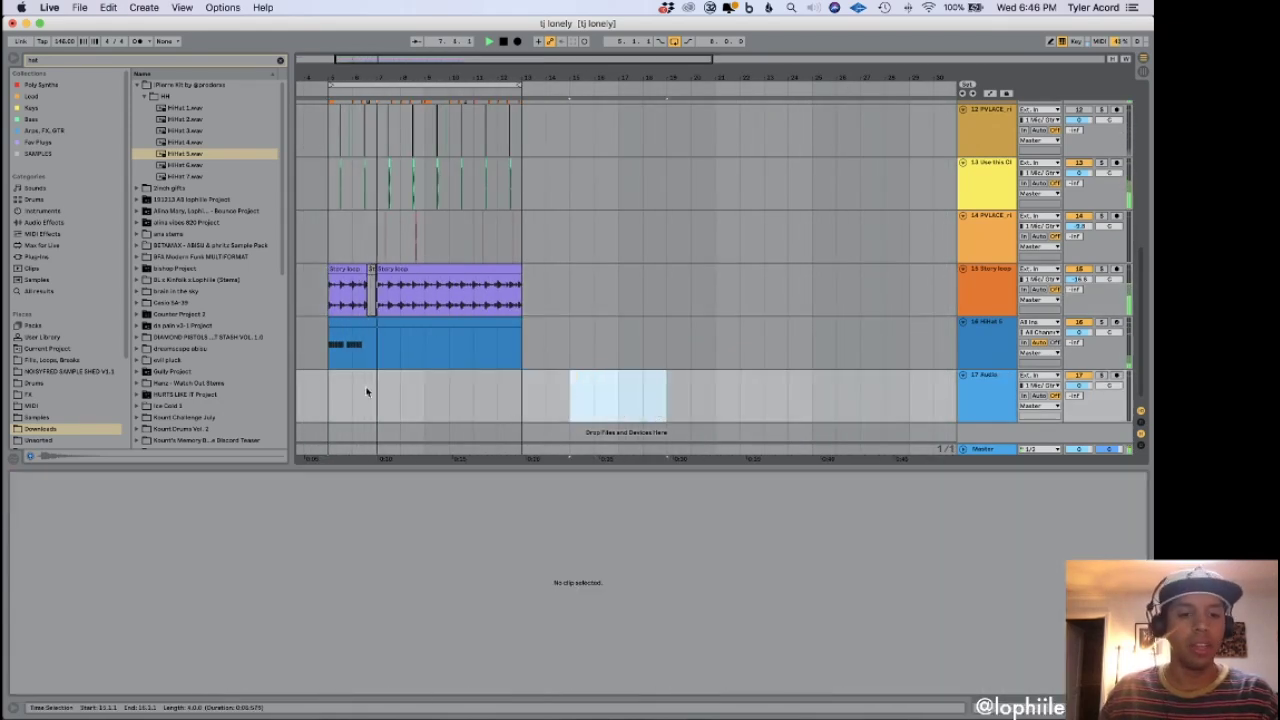
pyautogui.click(350, 402)
pyautogui.press('+')
pyautogui.press('+')
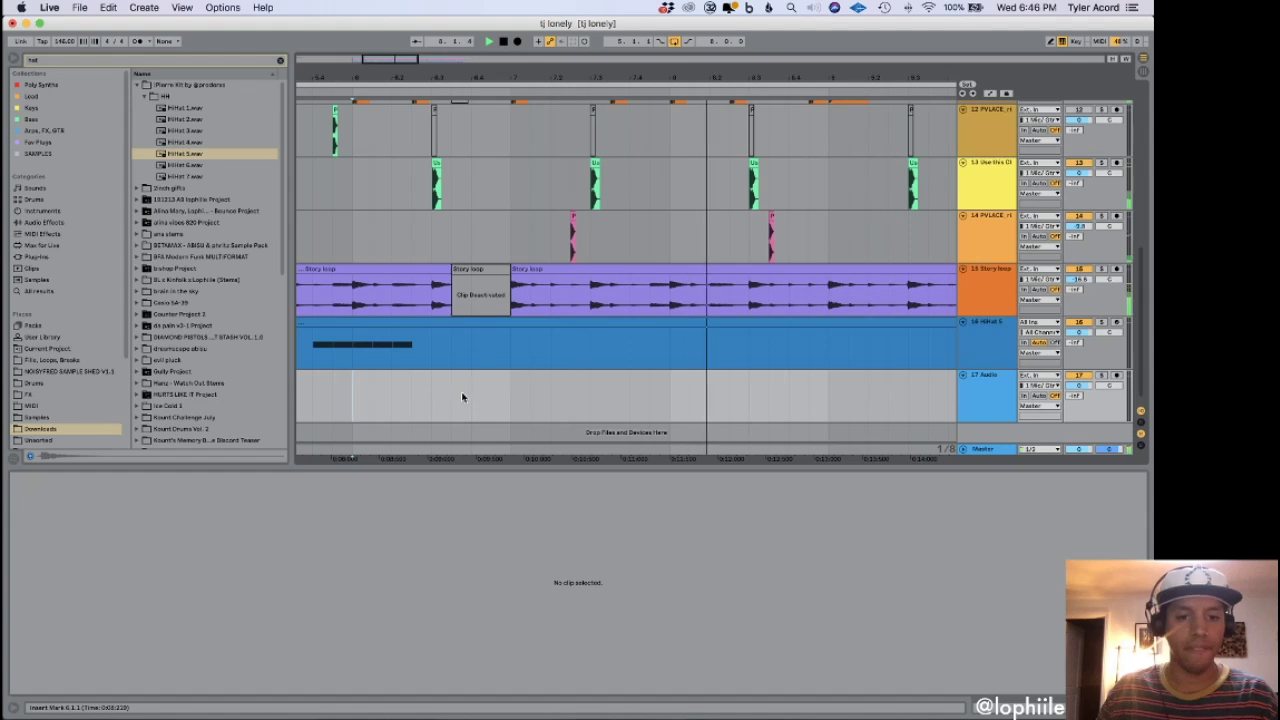
pyautogui.press('super+v')
pyautogui.press('space')
pyautogui.press('space')
pyautogui.press('space')
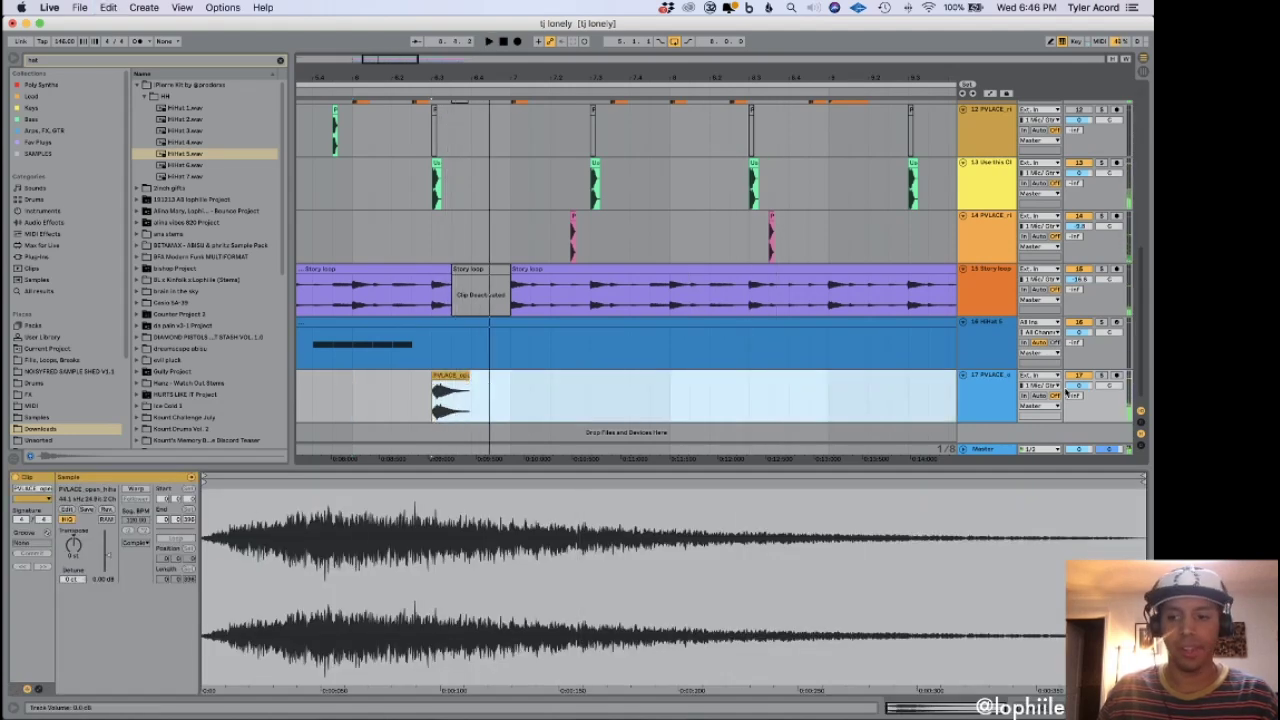
pyautogui.moveTo(1080, 385); pyautogui.dragTo(1080, 391)
# Extend the second Story loop clip back to 6.3.3 over the deactivated section with a fade-in, and audition the transition.
pyautogui.moveTo(516, 268); pyautogui.dragTo(497, 277)
pyautogui.press('space')
pyautogui.click(466, 288)
pyautogui.press('space')
pyautogui.press('space')
pyautogui.moveTo(491, 277)
pyautogui.mouseDown()
pyautogui.moveTo(469, 277)
pyautogui.moveTo(513, 279)
pyautogui.moveTo(451, 275)
pyautogui.mouseUp()
pyautogui.press('space')
pyautogui.press('space')
pyautogui.press('space')
pyautogui.press('space')
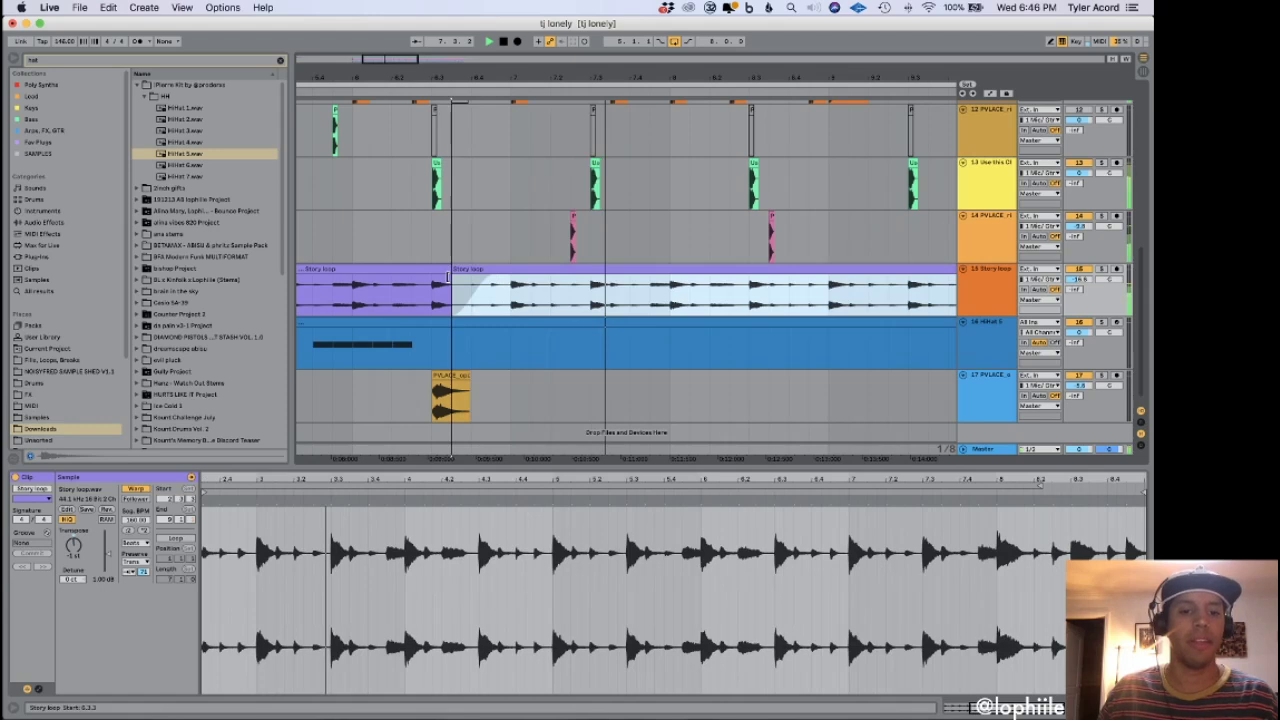
pyautogui.click(432, 290)
pyautogui.press('space')
pyautogui.press('space')
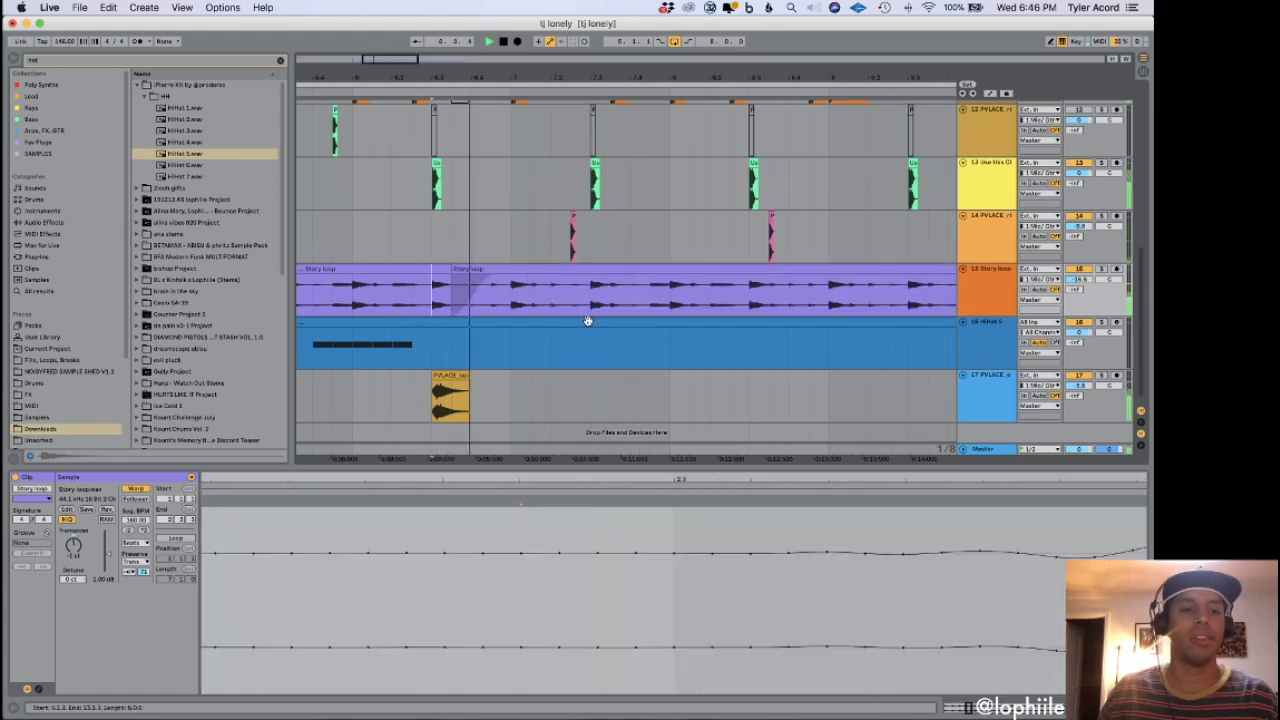
# Play the loop from bar 5 and further reduce the volume of the open hi-hat on track 17.
pyautogui.click(496, 308)
pyautogui.press('-')
pyautogui.press('-')
pyautogui.click(426, 391)
pyautogui.press('space')
pyautogui.press('space')
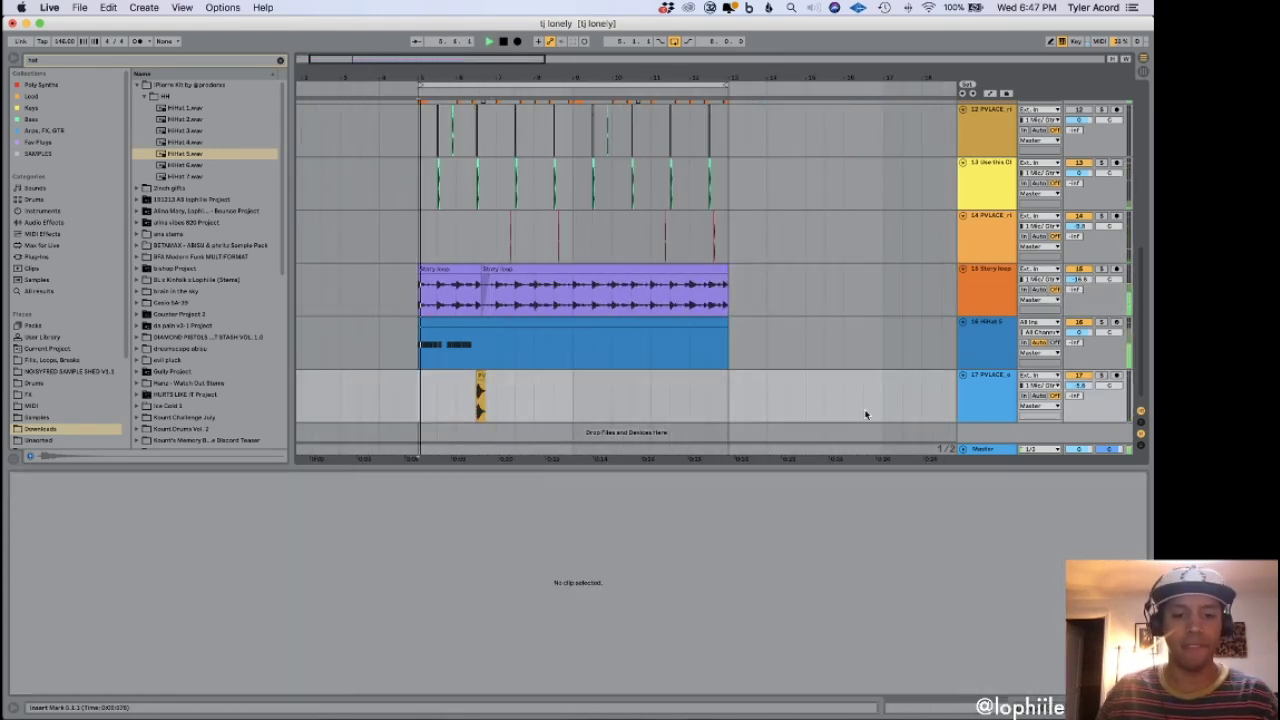
pyautogui.moveTo(1077, 388); pyautogui.dragTo(1077, 397)
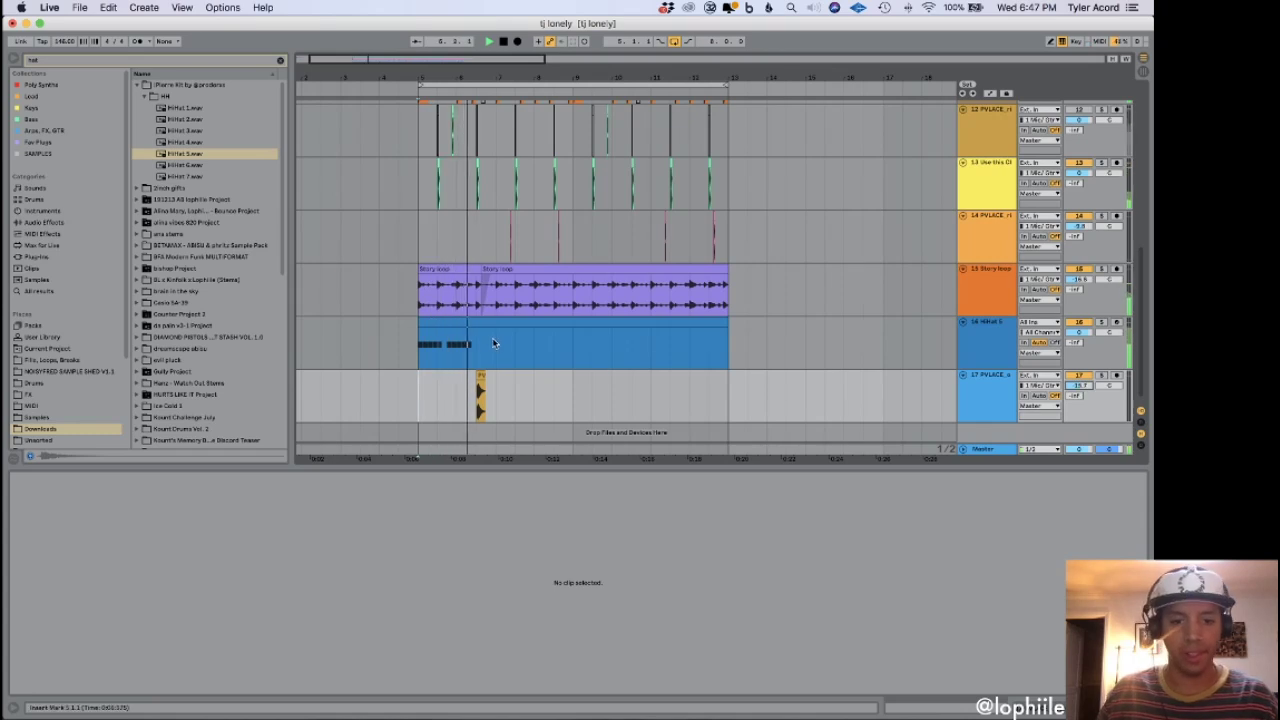
# Copy the hi-hat roll at 5.3 in the track 16 clip to 6.3.
pyautogui.click(422, 354)
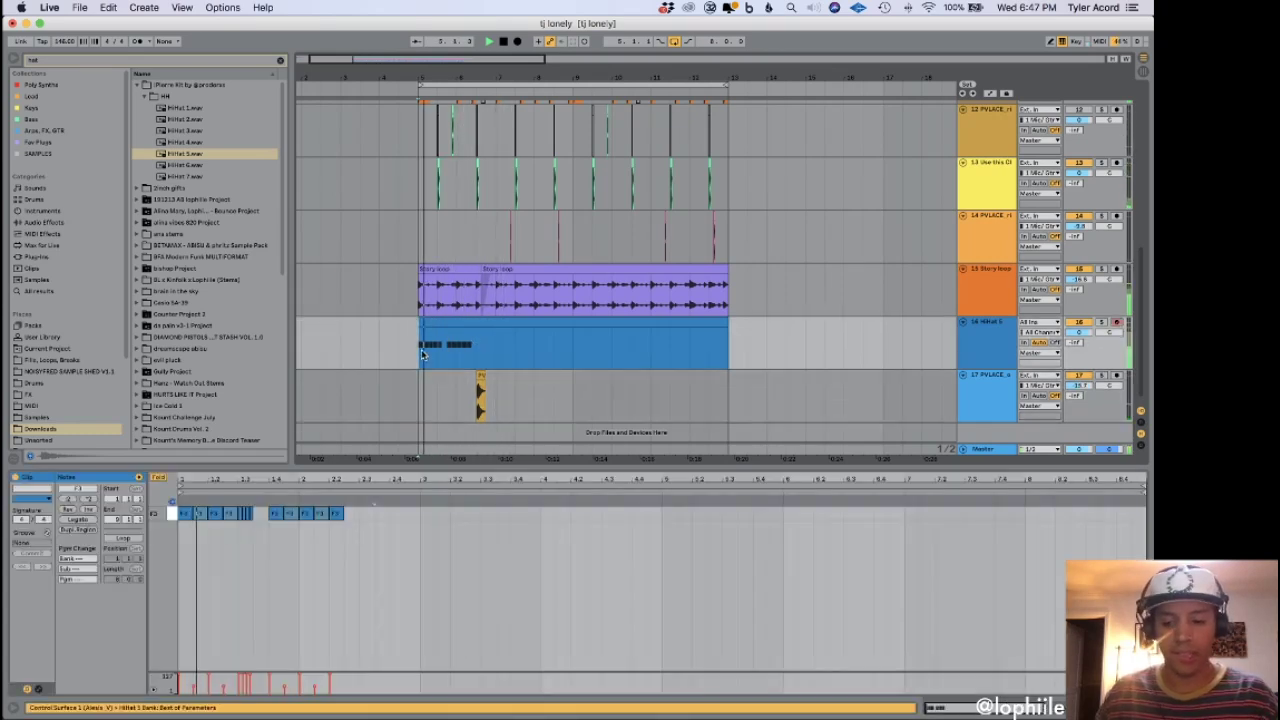
pyautogui.press('+')
pyautogui.press('+')
pyautogui.press('space')
pyautogui.moveTo(497, 357); pyautogui.dragTo(517, 357)
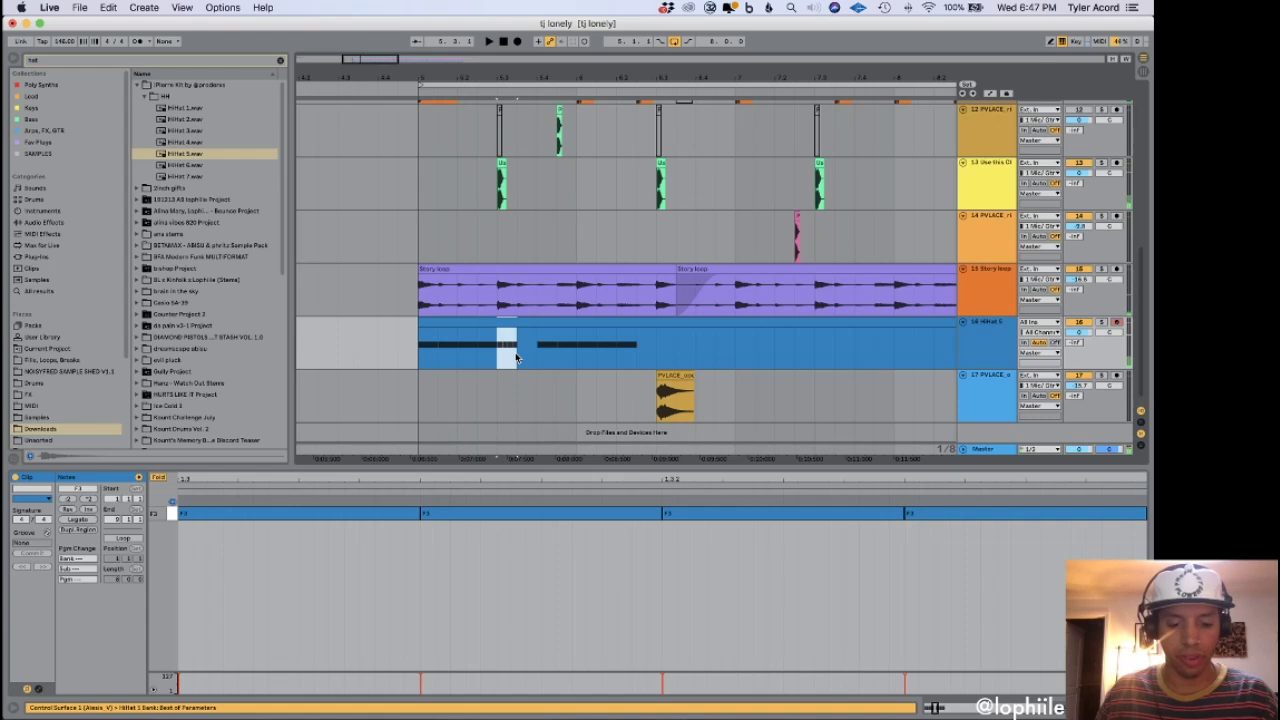
pyautogui.click(654, 347)
pyautogui.press('super+v')
# Place a shortened open hi-hat from 6.4.3 to 7.1.1, and consolidate the track 16 hi-hats from bar 5 to bar 7.
pyautogui.moveTo(685, 376)
pyautogui.mouseDown()
pyautogui.moveTo(716, 390)
pyautogui.moveTo(741, 373)
pyautogui.mouseUp()
pyautogui.click(654, 401)
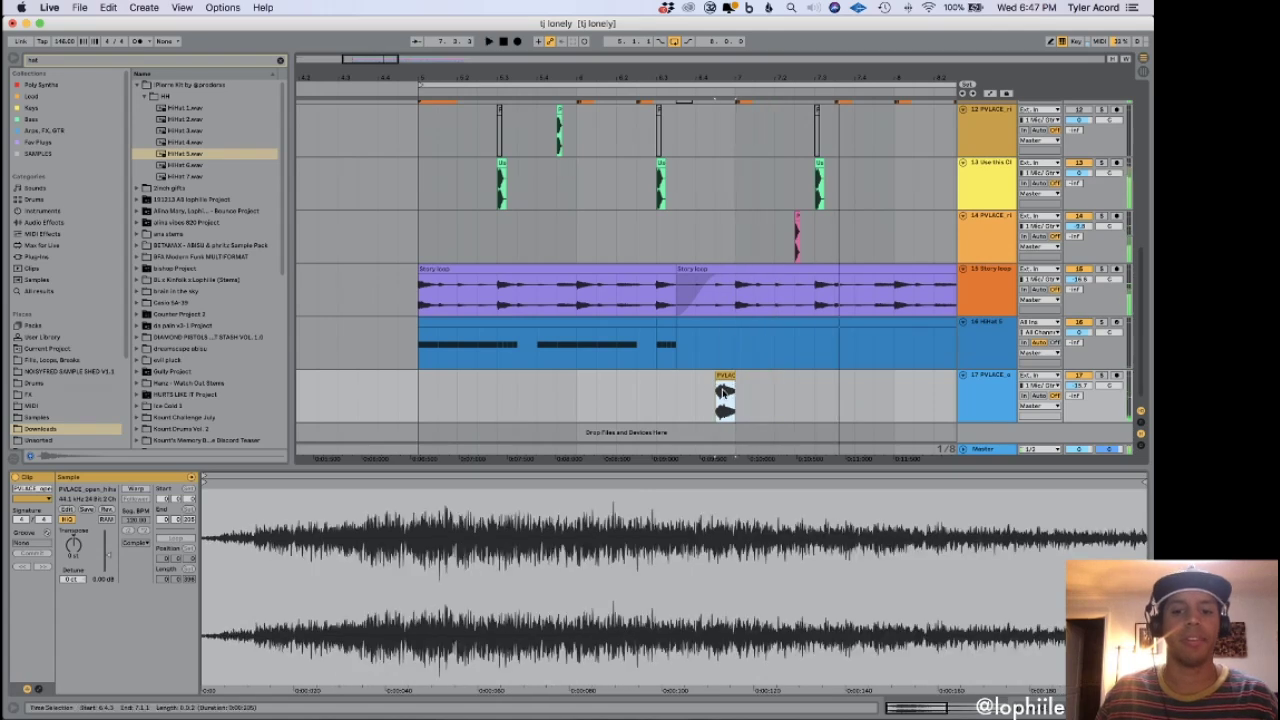
pyautogui.click(429, 348)
pyautogui.moveTo(735, 346); pyautogui.dragTo(413, 353)
pyautogui.press('super+j')
pyautogui.press('space')
# Remove the first note of the roll at 1.3, add a sixteenth-note hi-hat at 1.3.3, and set its velocity to 112.
pyautogui.click(392, 517)
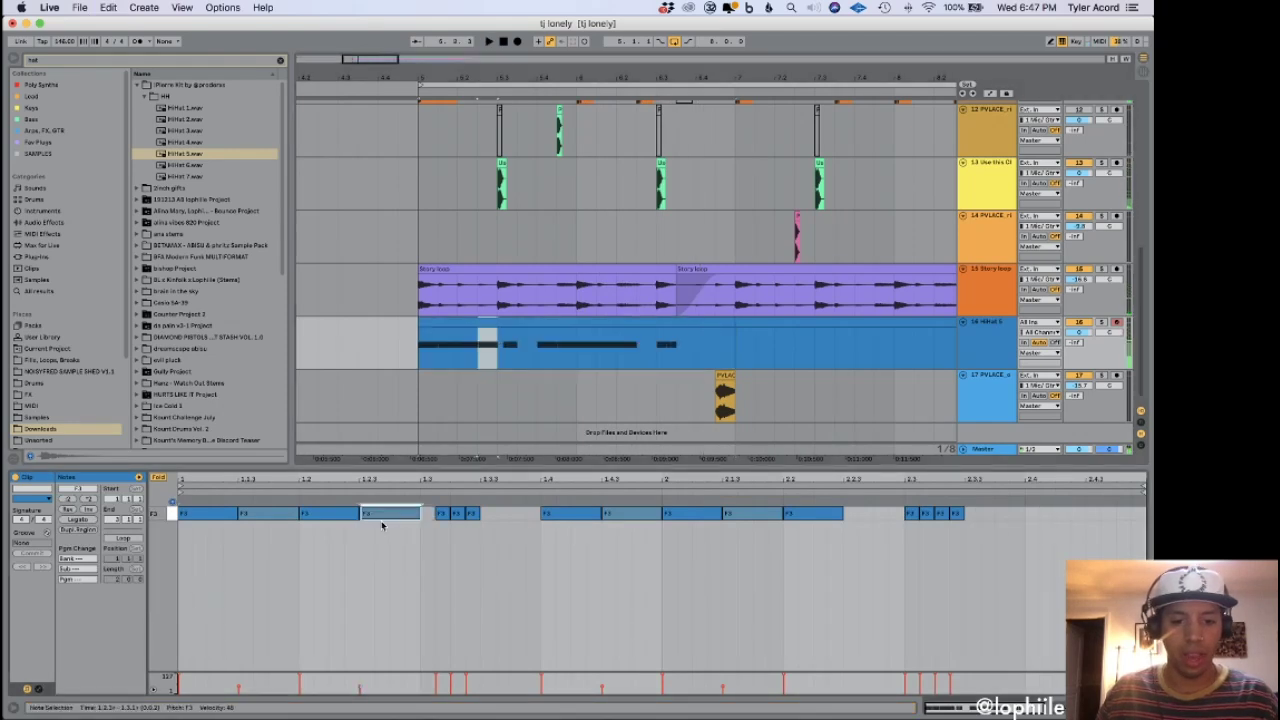
pyautogui.click(520, 537)
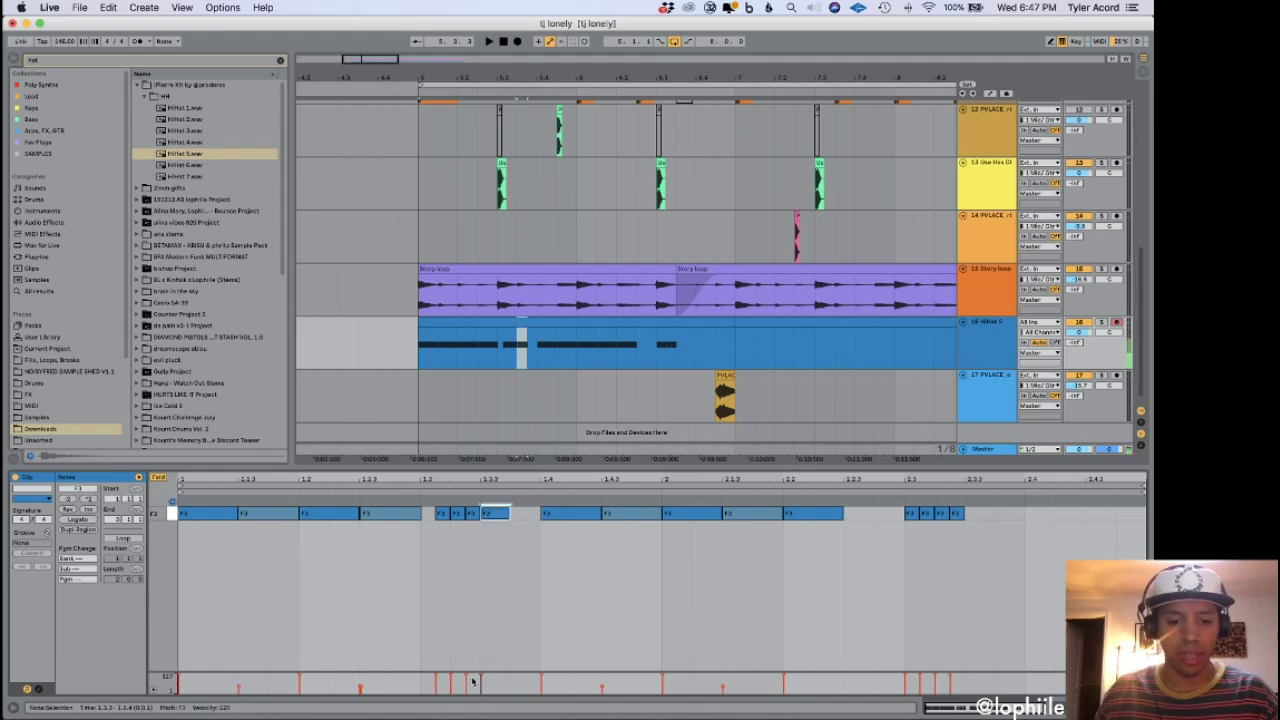
pyautogui.moveTo(480, 678); pyautogui.dragTo(481, 686)
pyautogui.press('space')
pyautogui.press('space')
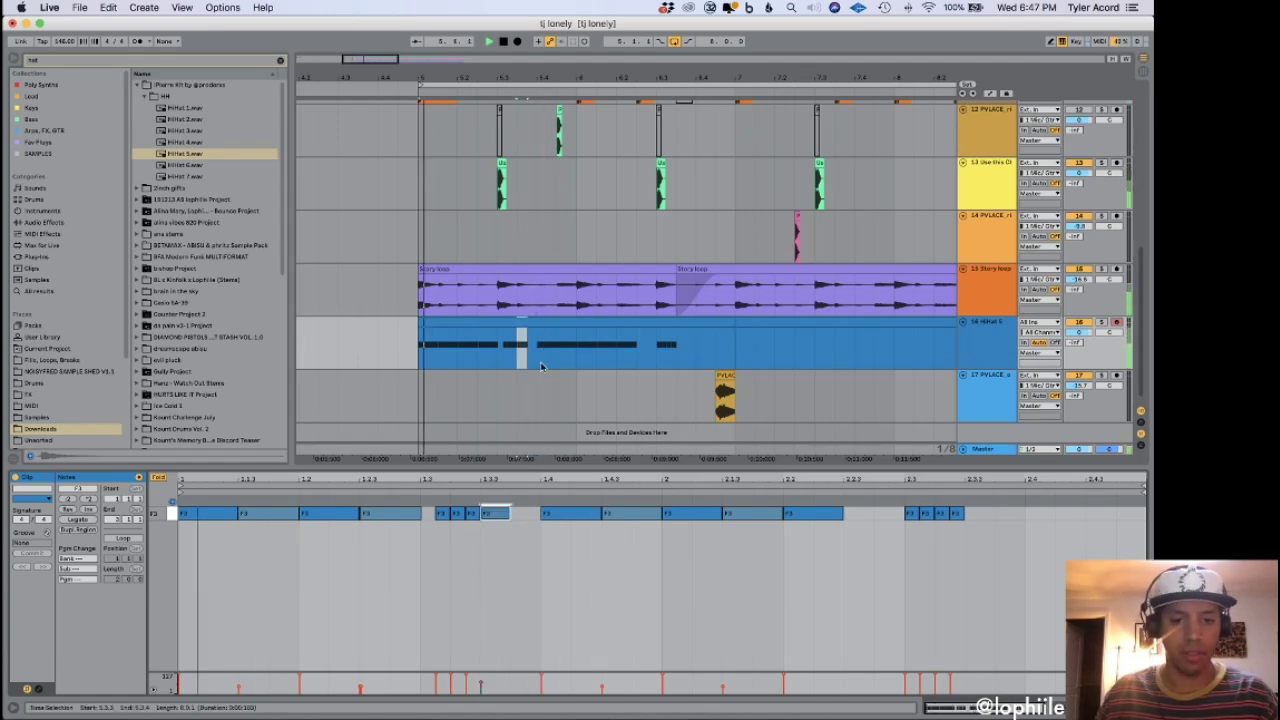
pyautogui.press('space')
pyautogui.press('space')
pyautogui.moveTo(481, 683); pyautogui.dragTo(481, 676)
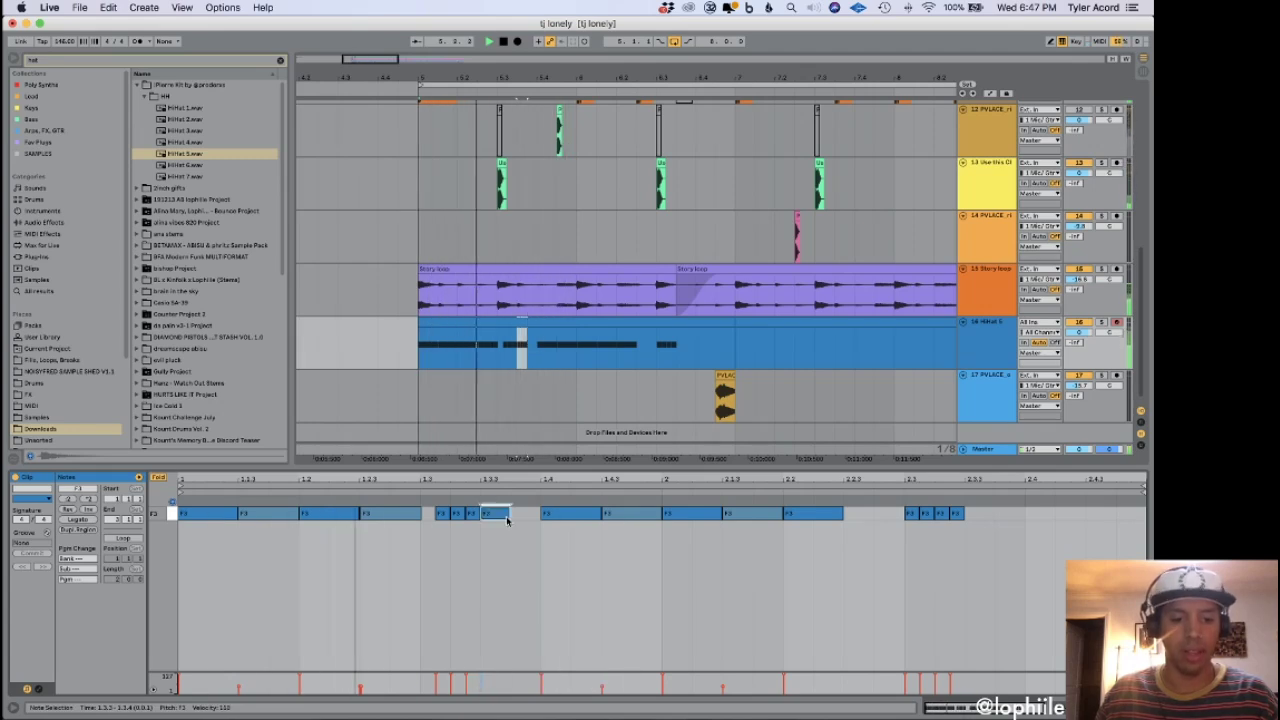
# Replace the hi-hat at 1.2.3 with a copy of the quiet eighth note at 1.1.3, and adjust the velocity of the 1.3.3 hit.
pyautogui.doubleClick(383, 516)
pyautogui.click(360, 515)
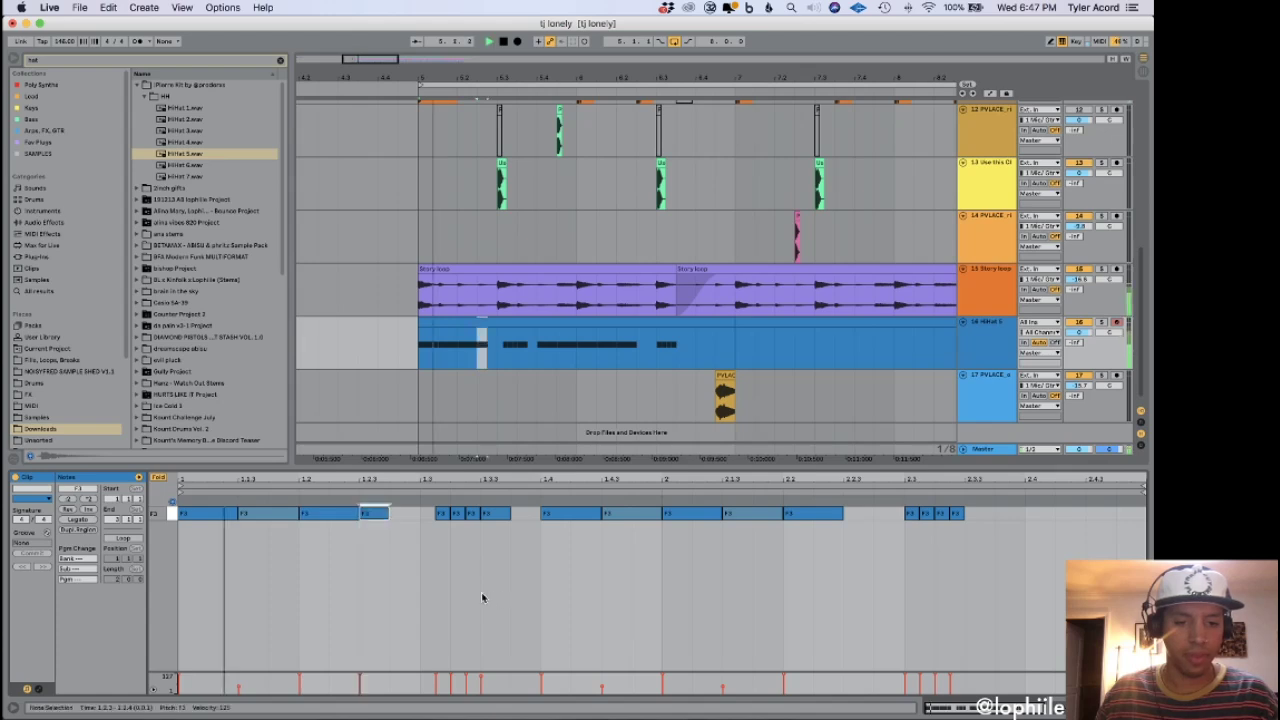
pyautogui.keyDown('alt'); pyautogui.moveTo(260, 517); pyautogui.dragTo(386, 530); pyautogui.keyUp('alt')
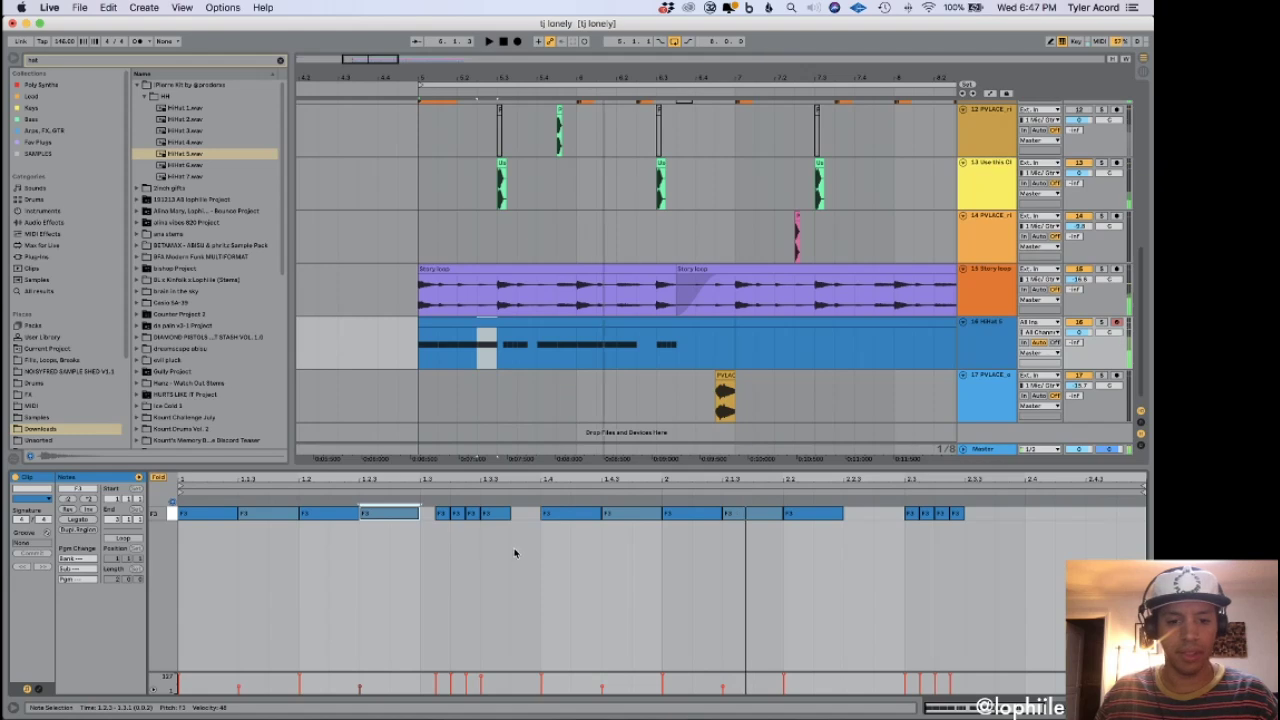
pyautogui.click(493, 515)
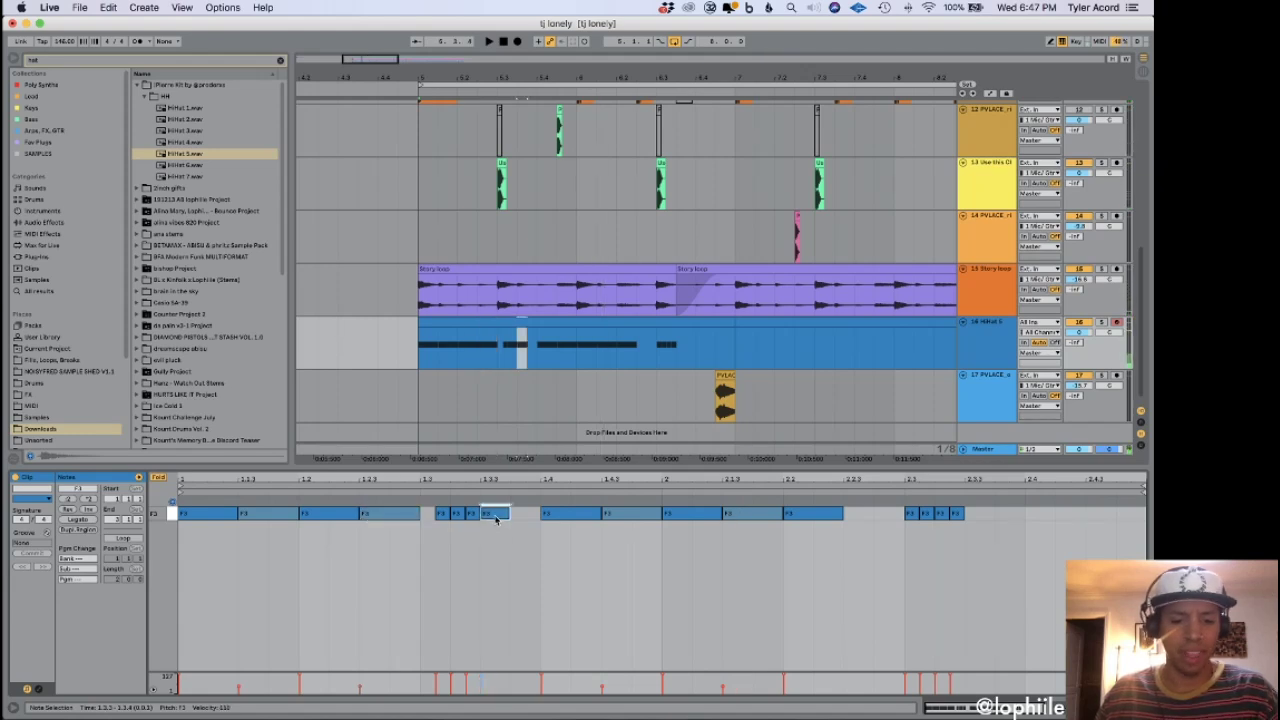
pyautogui.keyDown('alt'); pyautogui.moveTo(539, 519); pyautogui.dragTo(500, 522); pyautogui.keyUp('alt')
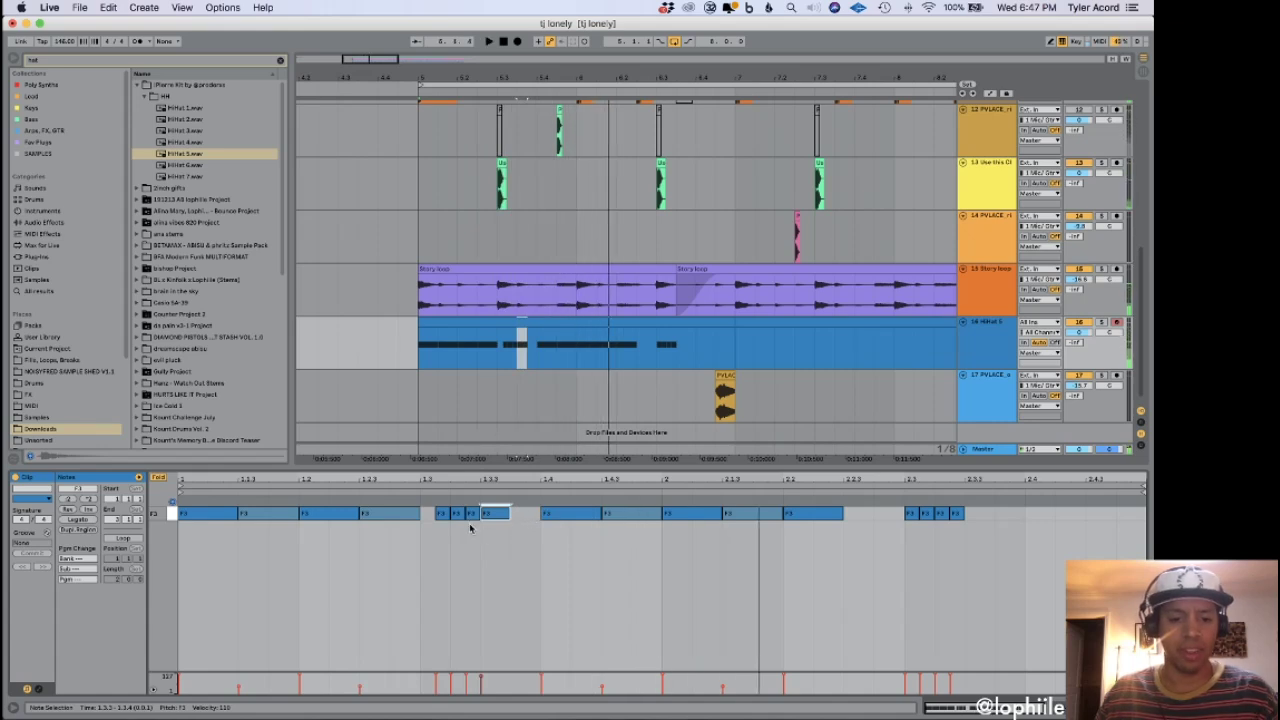
# Delete the remaining roll notes after 1.3 and place a single sixteenth-note hi-hat at 1.3.
pyautogui.press('space')
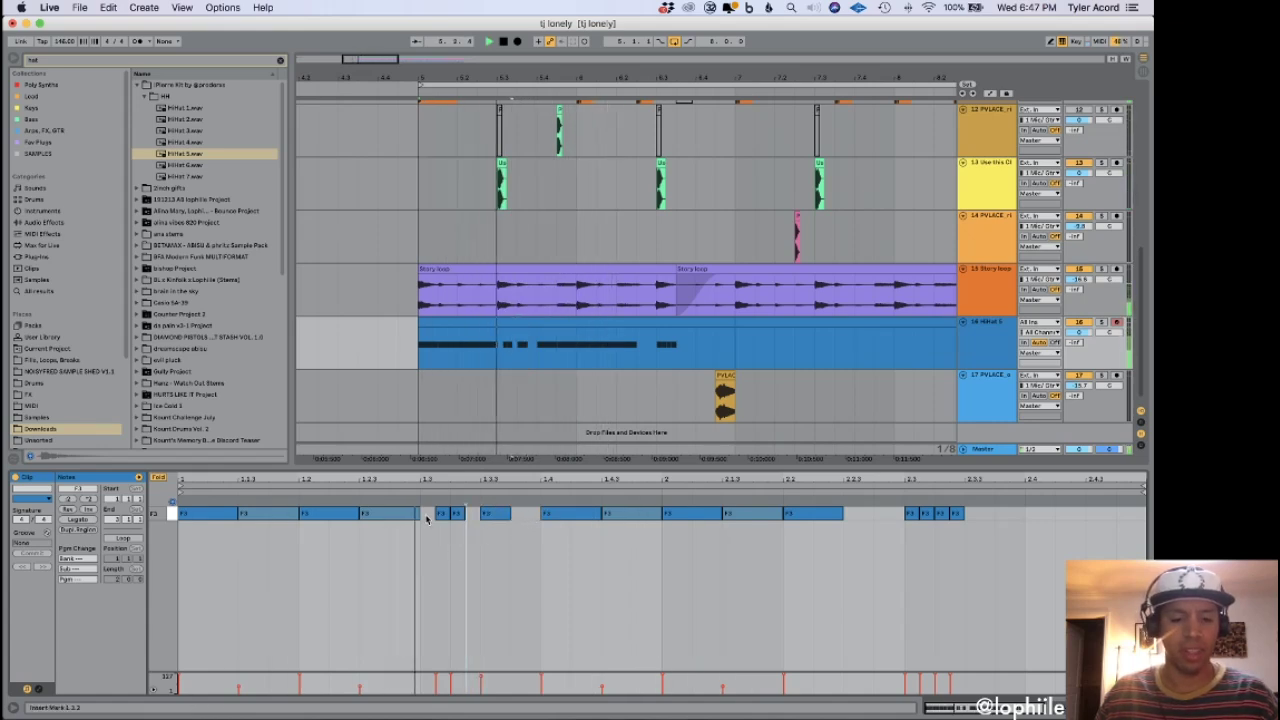
pyautogui.click(439, 515)
pyautogui.press('space')
pyautogui.doubleClick(455, 516)
pyautogui.press('space')
pyautogui.doubleClick(432, 514)
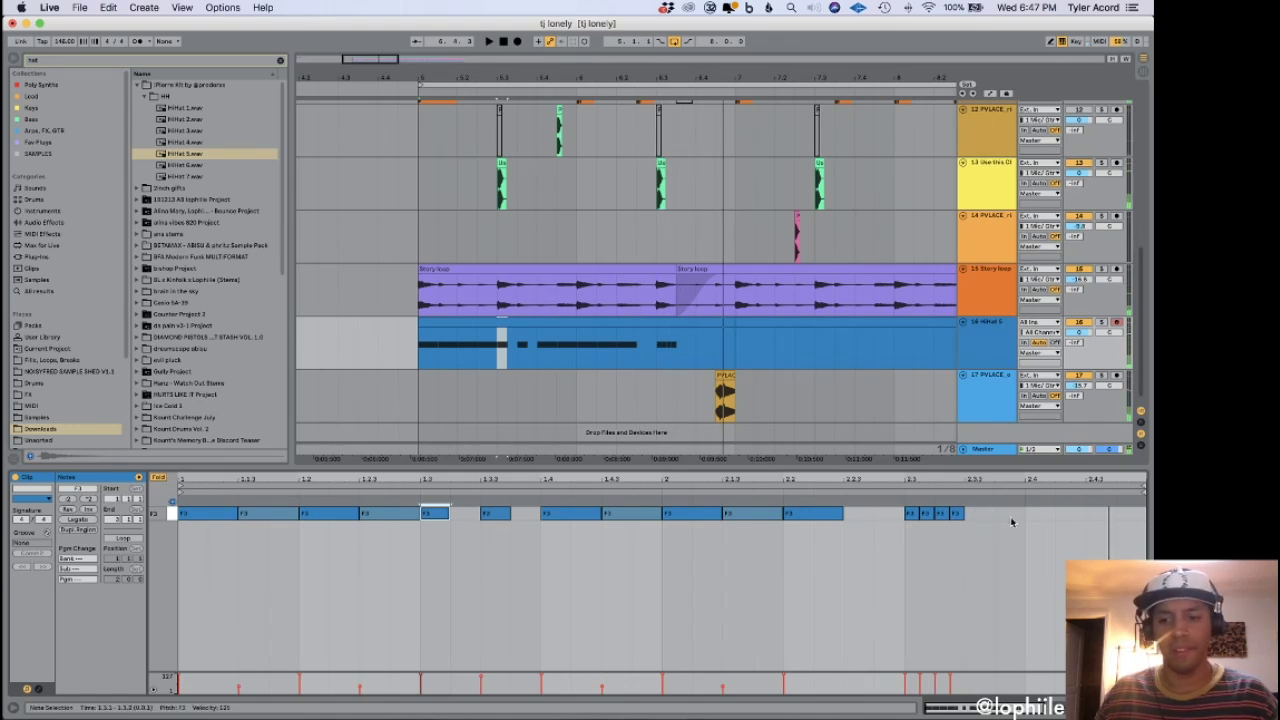
# Add quiet eighth-note hi-hat copies at 2.4 and 2.3.3, and raise the velocity of the hit at 2.4.
pyautogui.click(1058, 515)
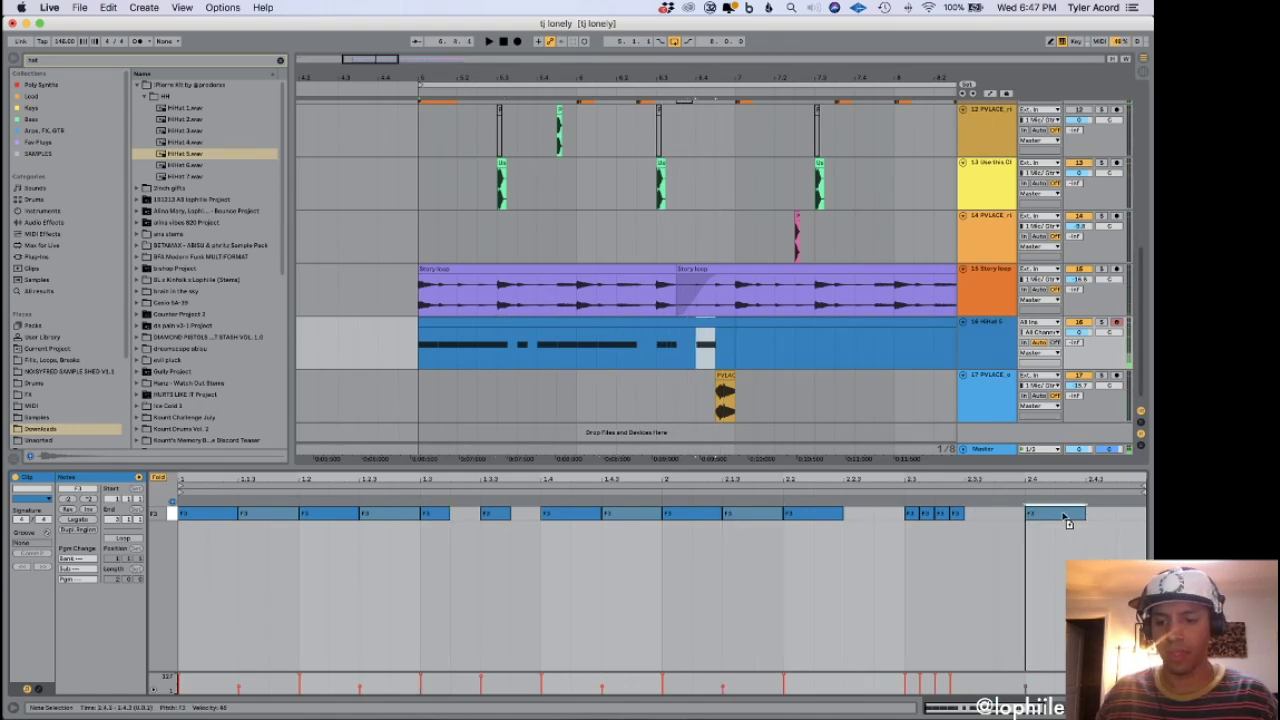
pyautogui.click(986, 515)
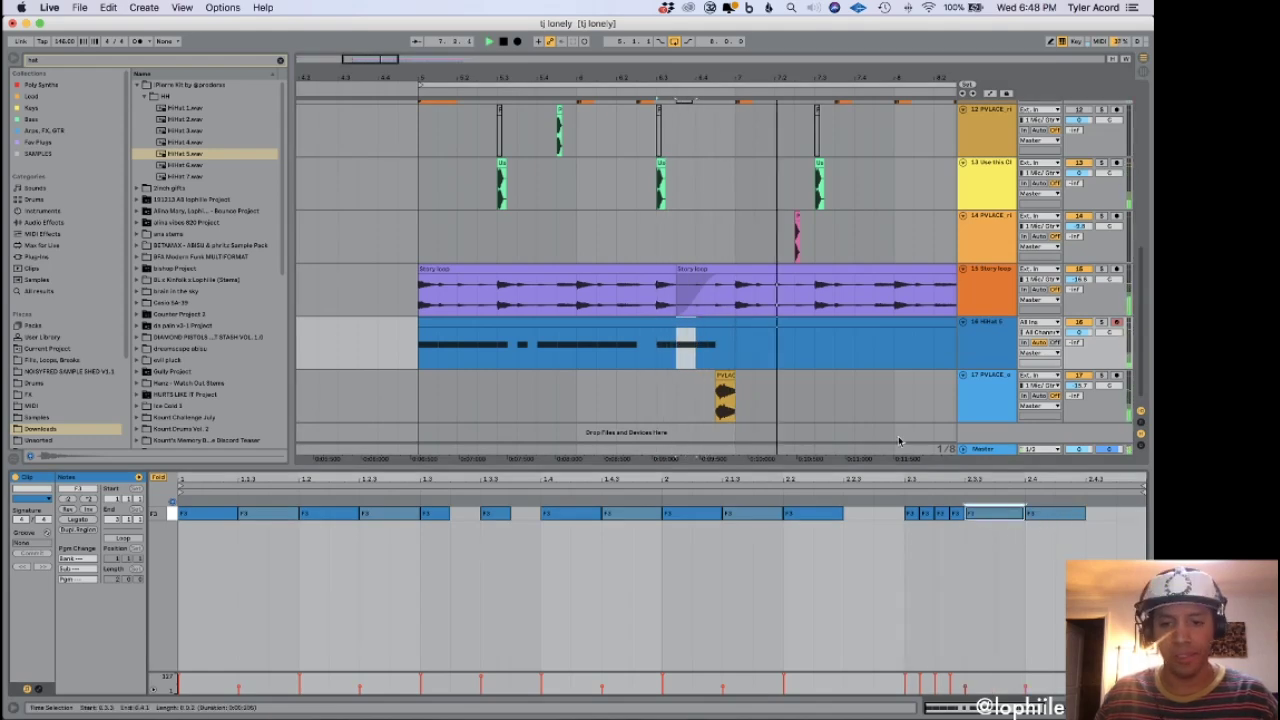
pyautogui.click(1040, 514)
pyautogui.press('space')
# Duplicate the track 16 hi-hats from bars 5–7 and consolidate the pattern into one clip from bar 5 to bar 9.
pyautogui.moveTo(420, 352); pyautogui.dragTo(712, 347)
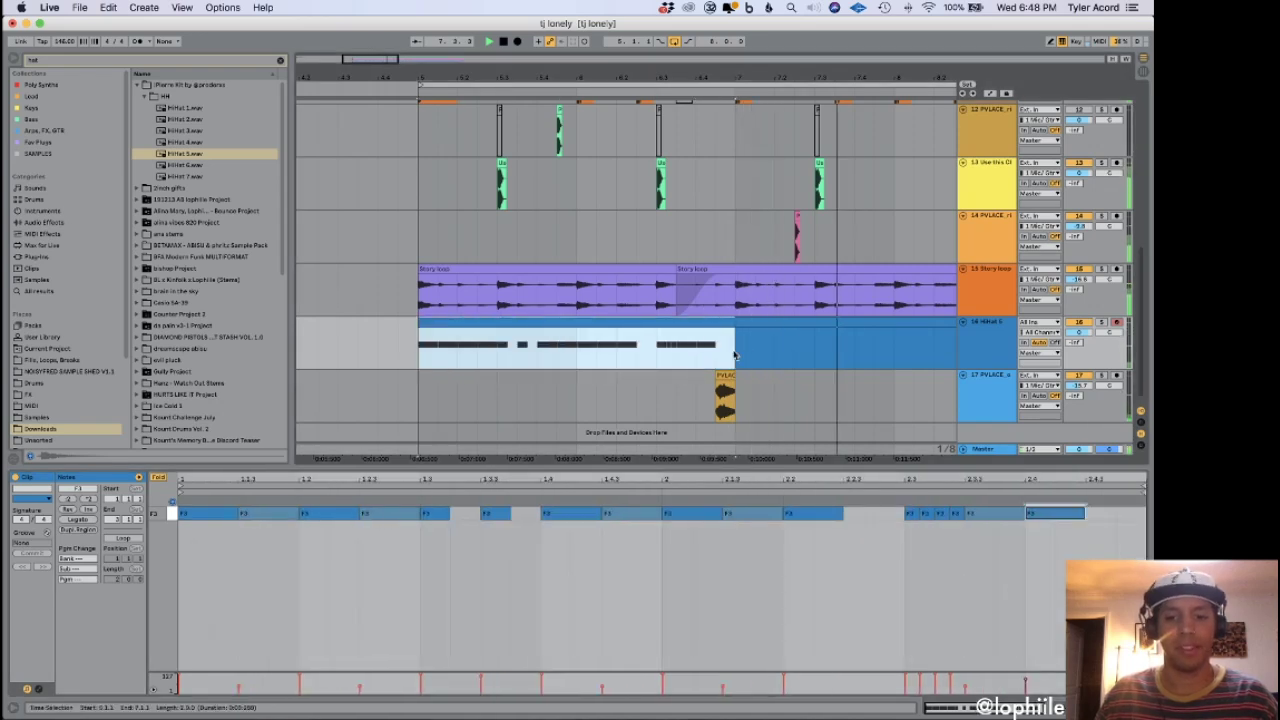
pyautogui.click(438, 318)
pyautogui.press('super+j')
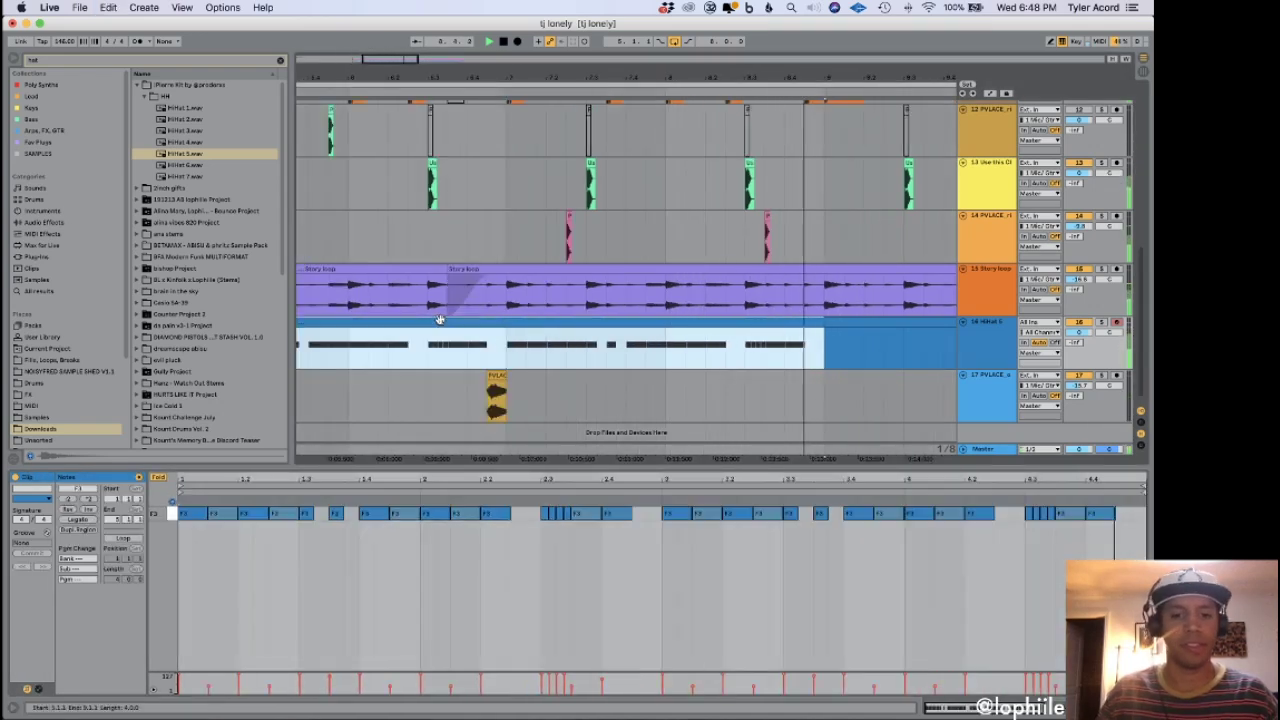
# Show the track delays, delay the HiHat 5 track by a few milliseconds, and lower its volume during playback.
pyautogui.press('-')
pyautogui.press('-')
pyautogui.press('-')
pyautogui.press('space')
pyautogui.press('space')
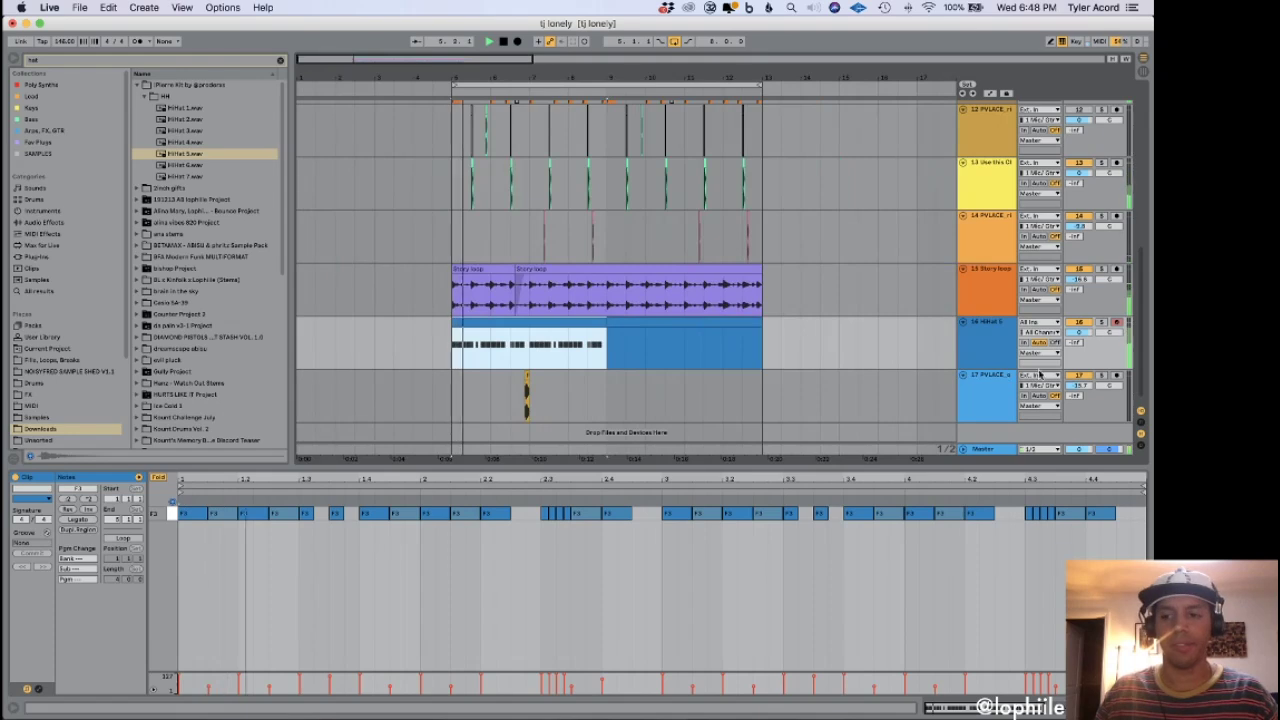
pyautogui.click(1140, 449)
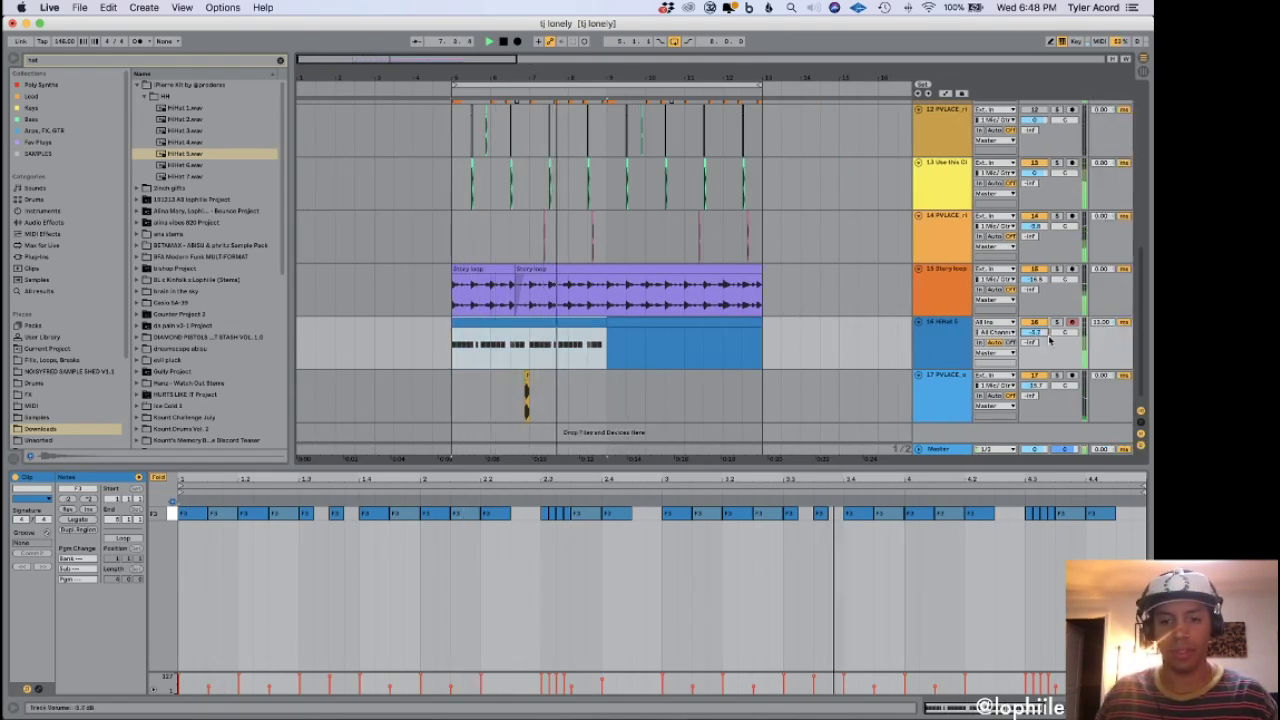
# Split the hi-hat at 4.1 into two sixteenth notes and audition the pattern.
pyautogui.click(569, 354)
pyautogui.click(569, 354)
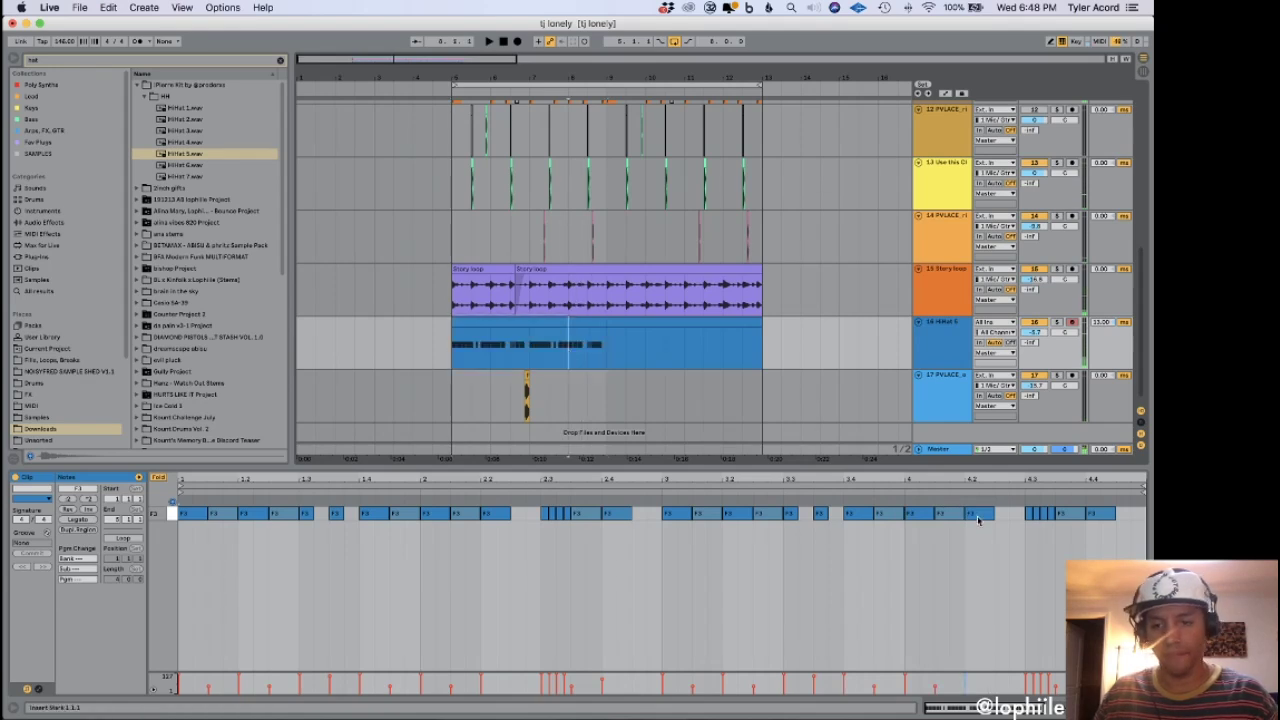
pyautogui.doubleClick(919, 518)
pyautogui.moveTo(915, 518); pyautogui.dragTo(921, 519)
pyautogui.press('super+d')
pyautogui.press('space')
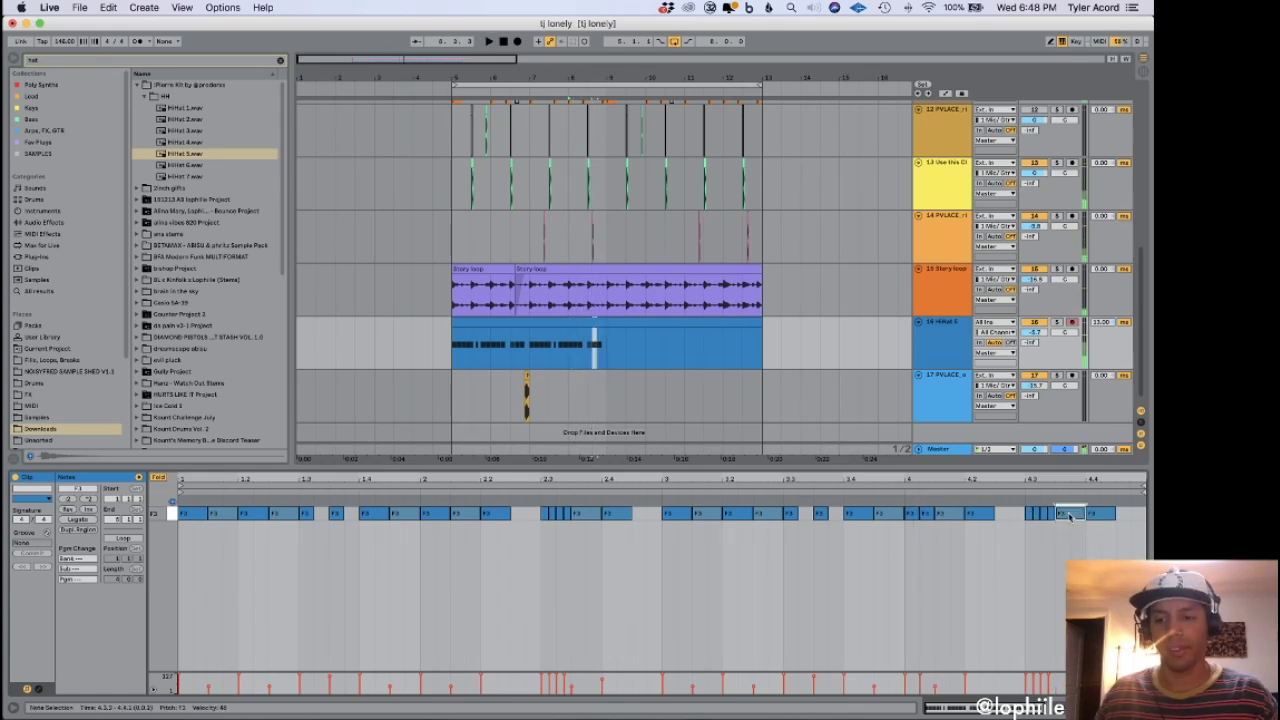
# Replace the eighth-note hi-hat at 4.3.3 with a four-note thirty-second roll and delete the short note just before it.
pyautogui.press('super+d')
pyautogui.press('space')
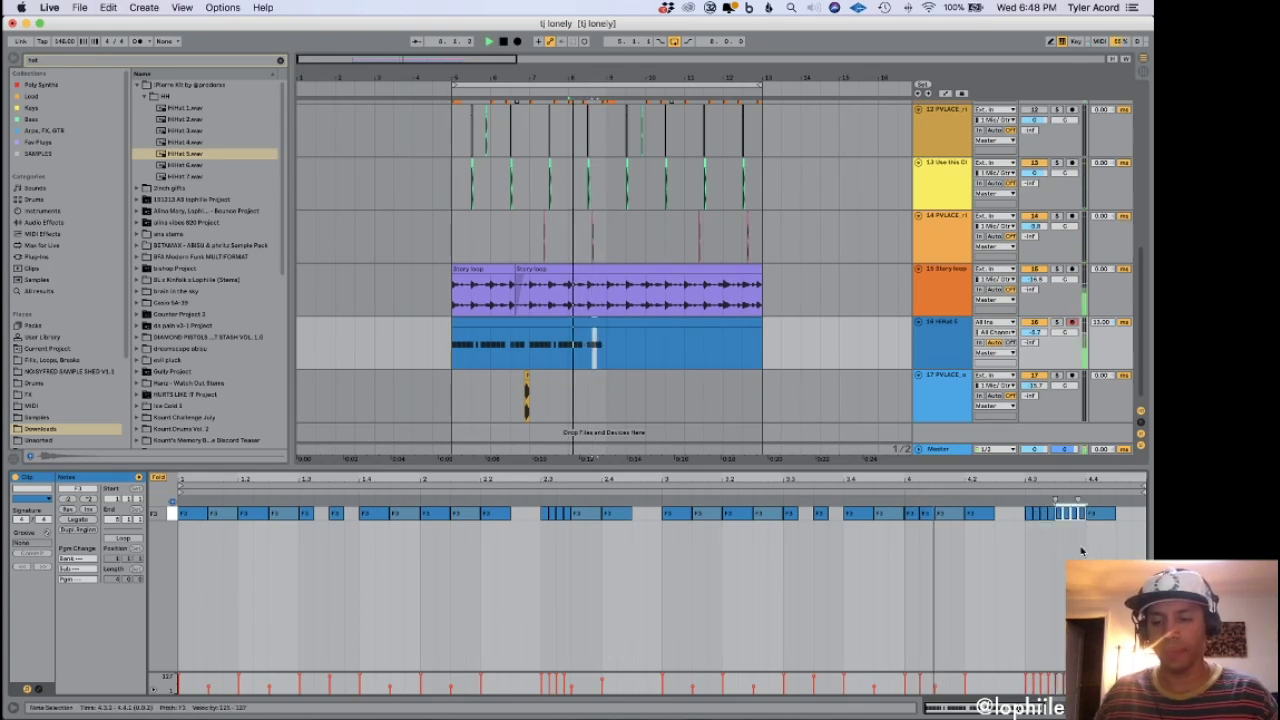
pyautogui.press('space')
pyautogui.click(1051, 513)
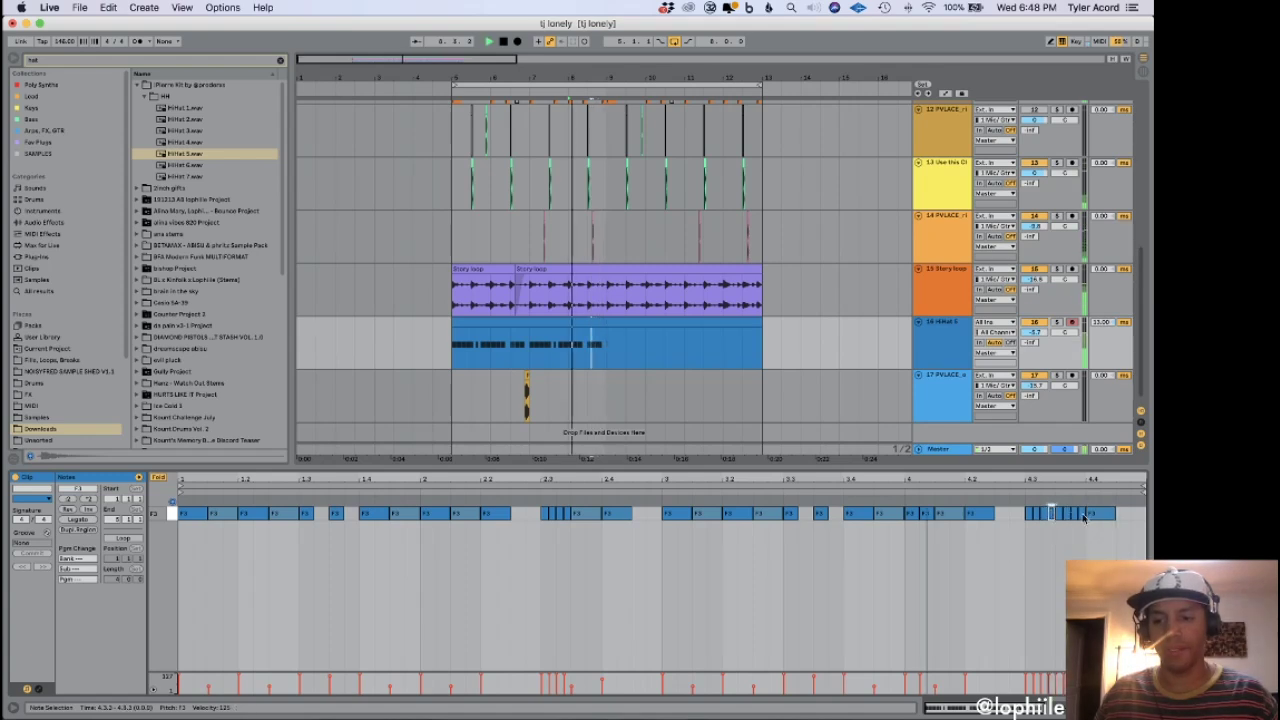
pyautogui.press('Delete')
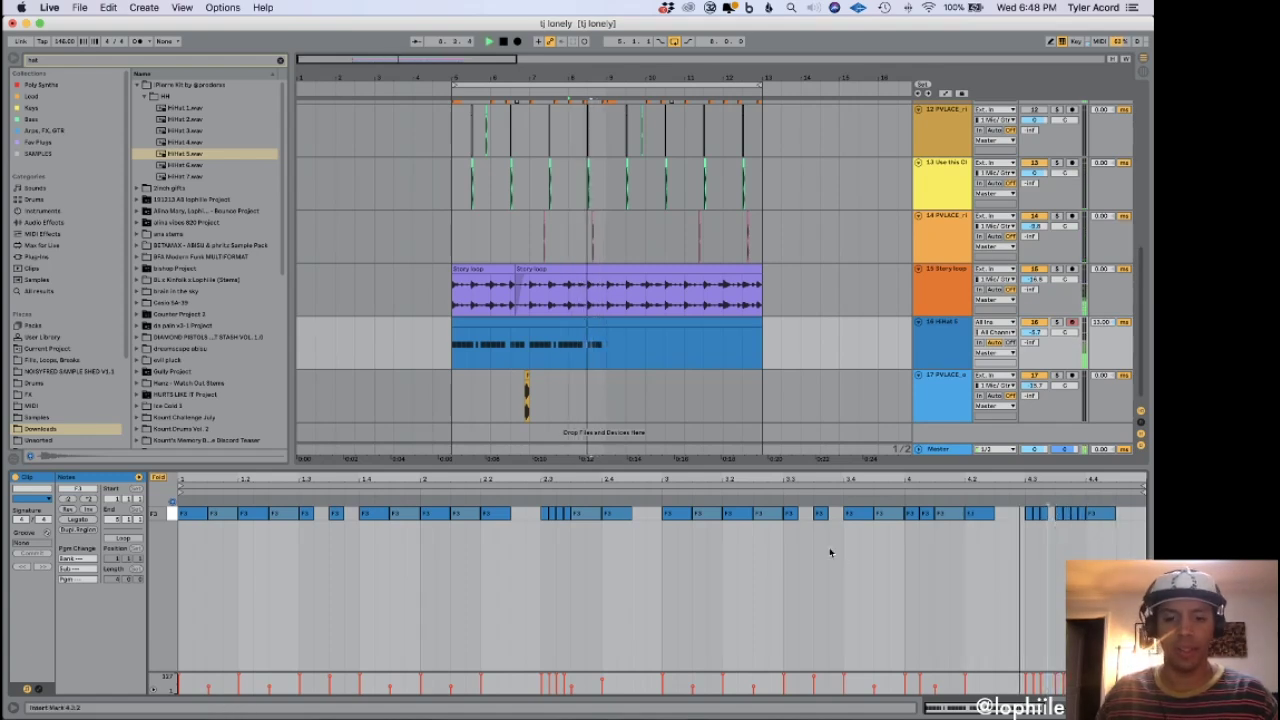
# Duplicate the four-bar hi-hat clip to fill bar 9 to bar 13, and save the set.
pyautogui.hotkey('ctrl', 'd')
pyautogui.press('super+s')
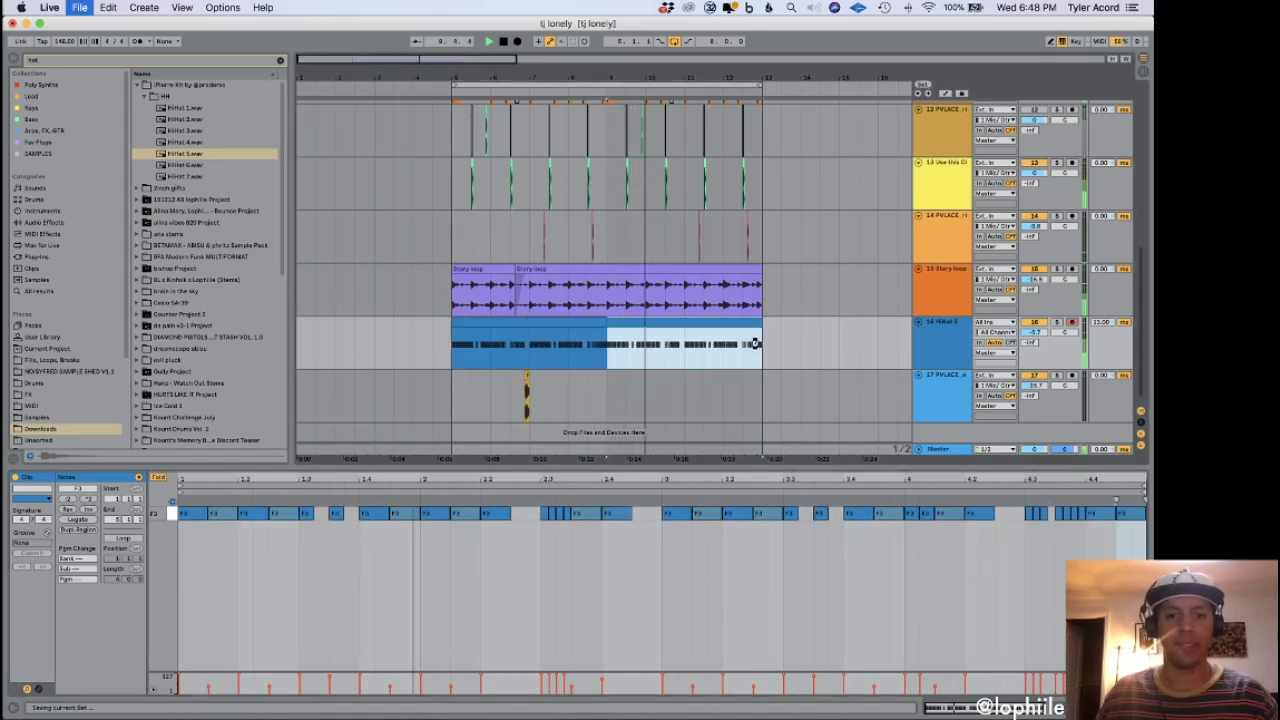
pyautogui.scroll(5, 770, 342)
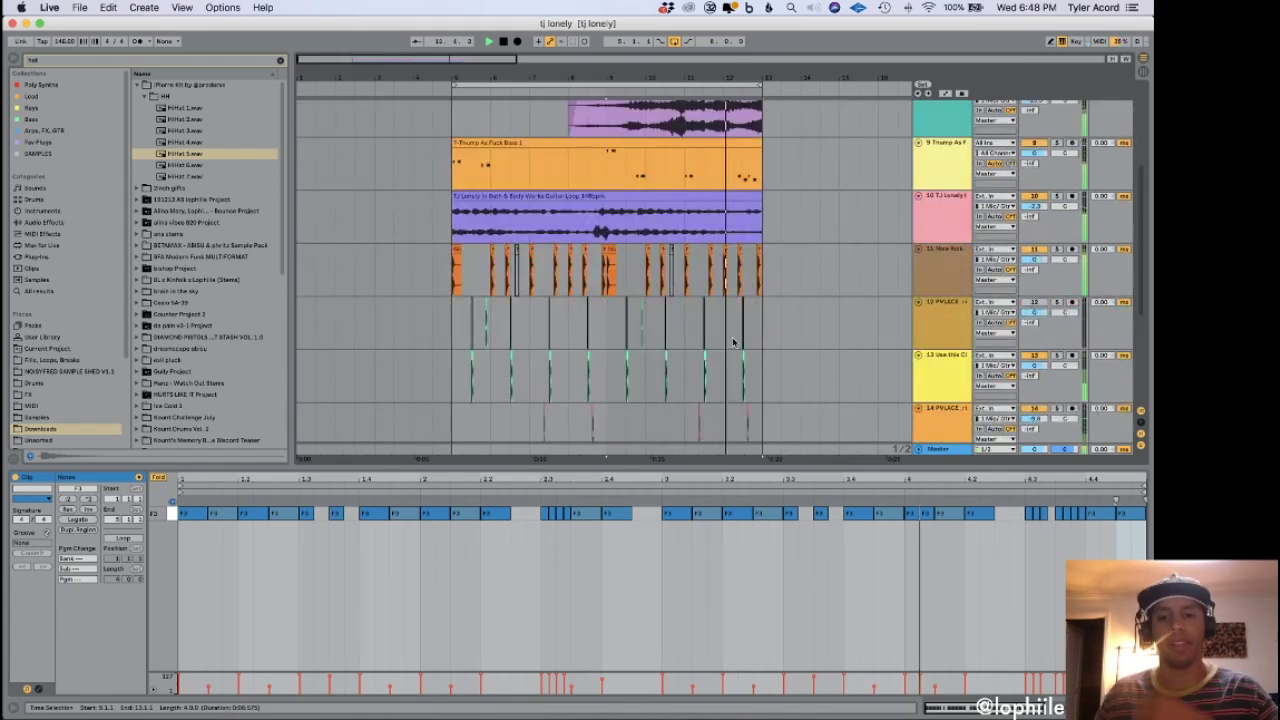
pyautogui.scroll(-5, 729, 343)
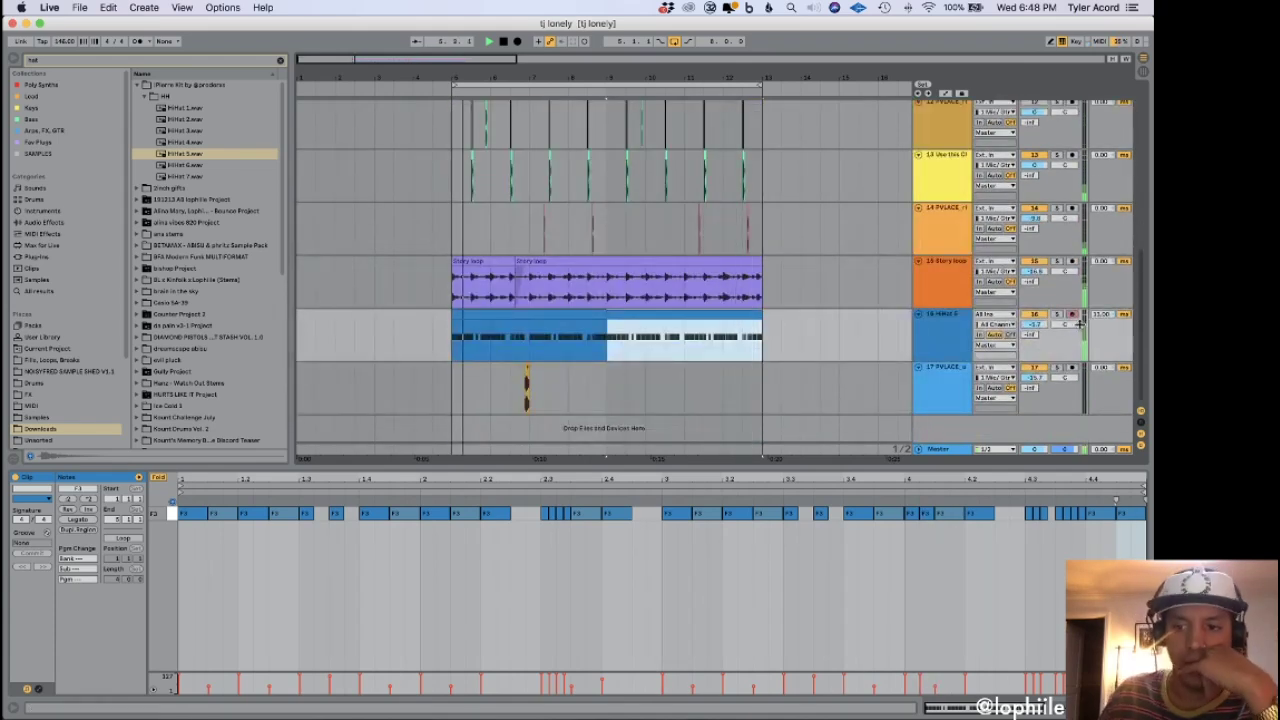
# Clear the browser search and add an Auto Pan audio effect to the HiHat 5 track.
pyautogui.click(279, 62)
pyautogui.click(44, 222)
pyautogui.moveTo(173, 121); pyautogui.dragTo(554, 331)
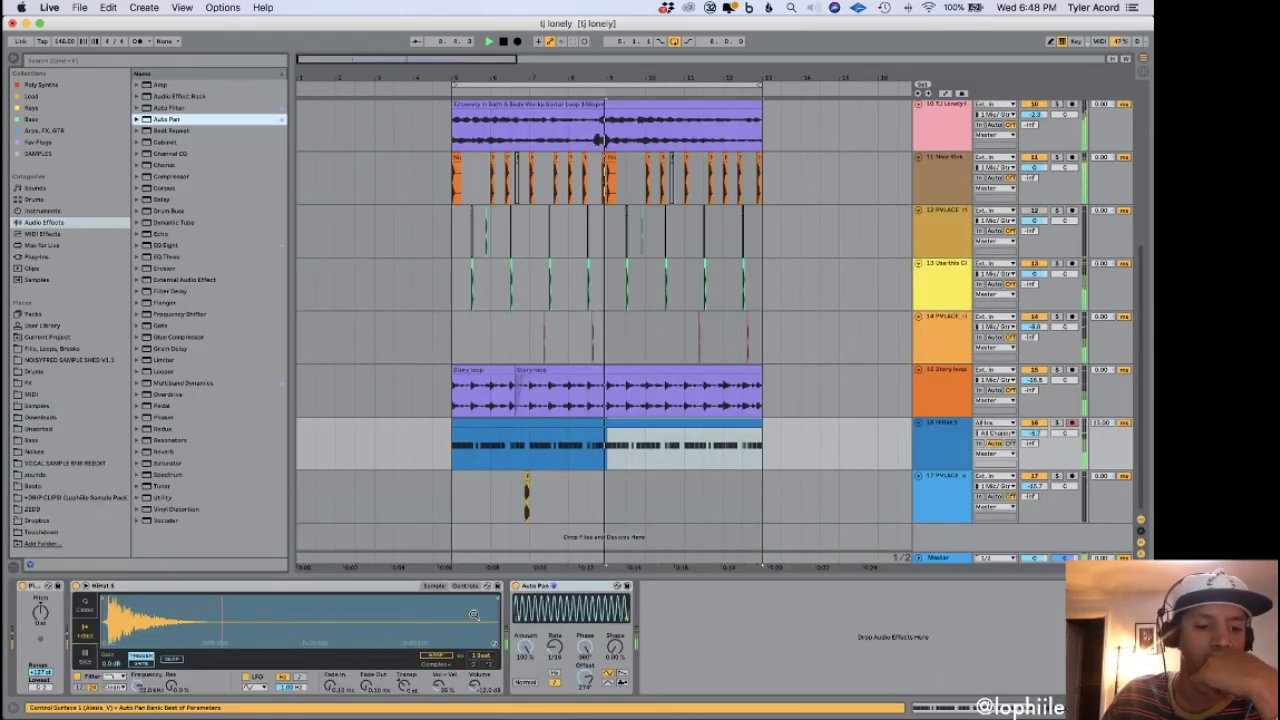
# Reset the Auto Pan's phase to its default, adjust its rate, and reduce its amount.
pyautogui.doubleClick(585, 647)
pyautogui.moveTo(555, 651); pyautogui.dragTo(557, 655)
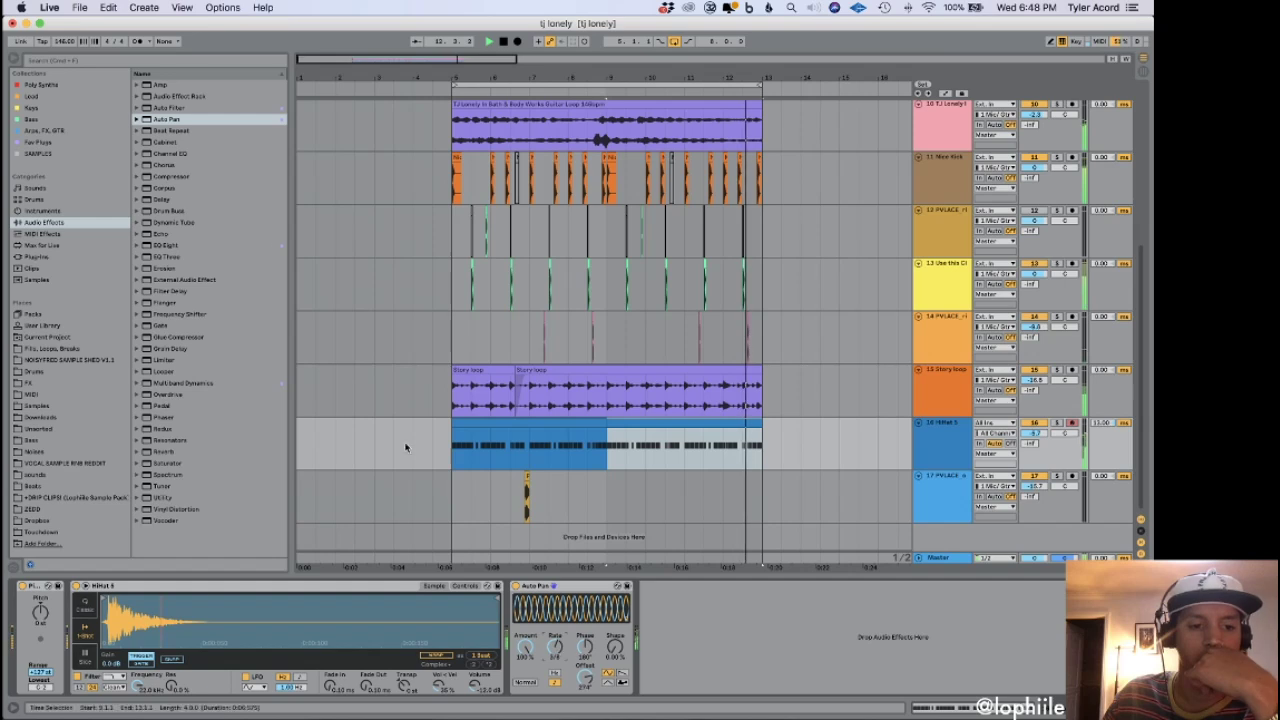
pyautogui.moveTo(526, 645); pyautogui.dragTo(530, 648)
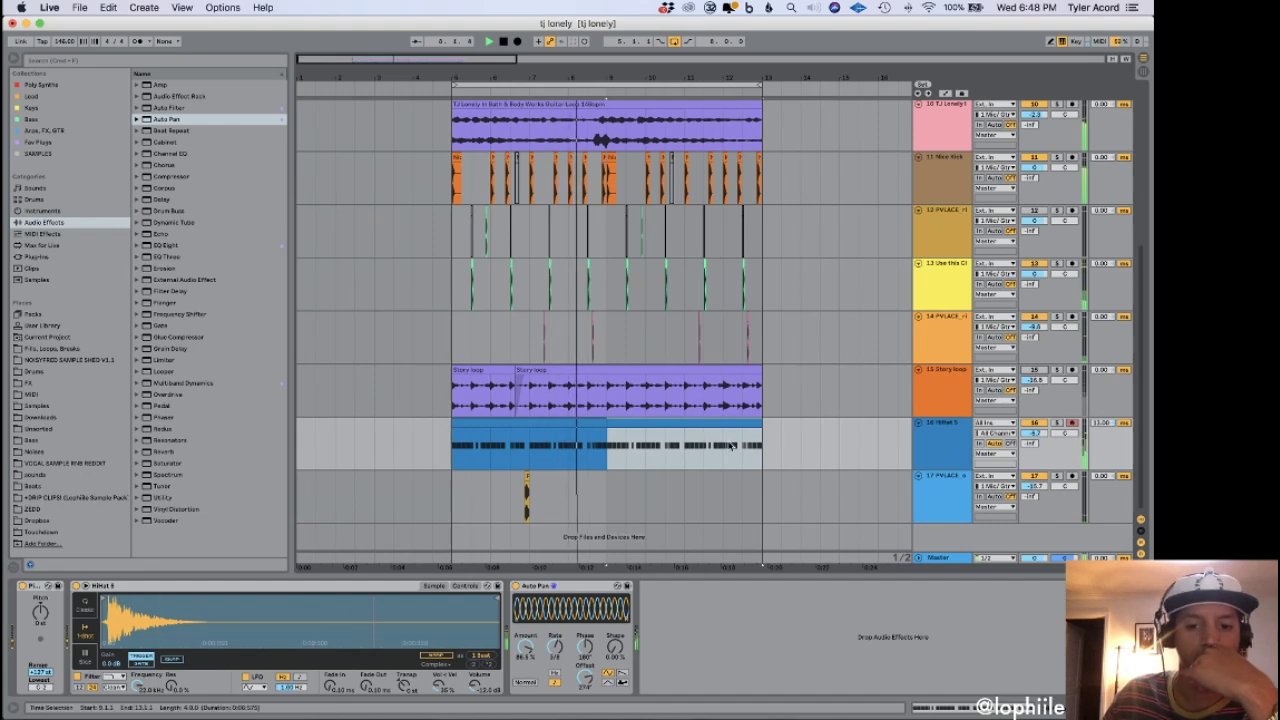
# Lower the pitch of the HiHat 5 track and set the Story loop track's volume to -14.6 dB.
pyautogui.click(505, 447)
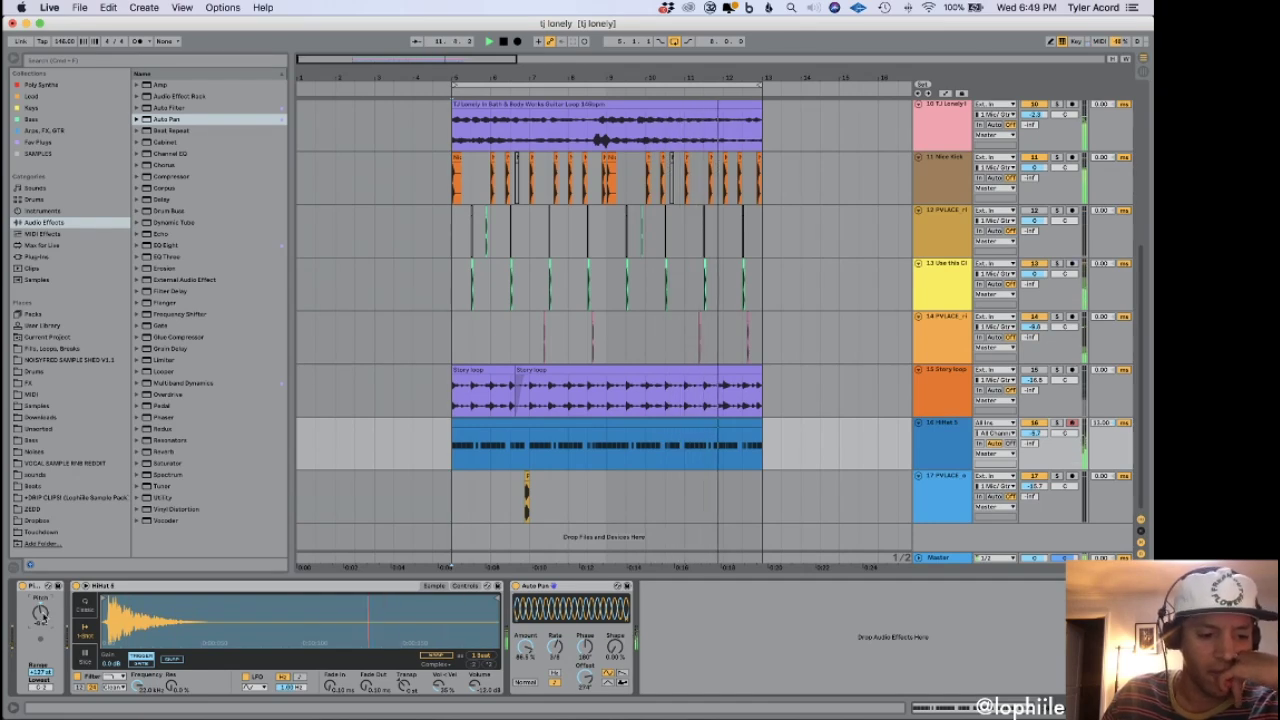
pyautogui.moveTo(1038, 380); pyautogui.dragTo(1038, 400)
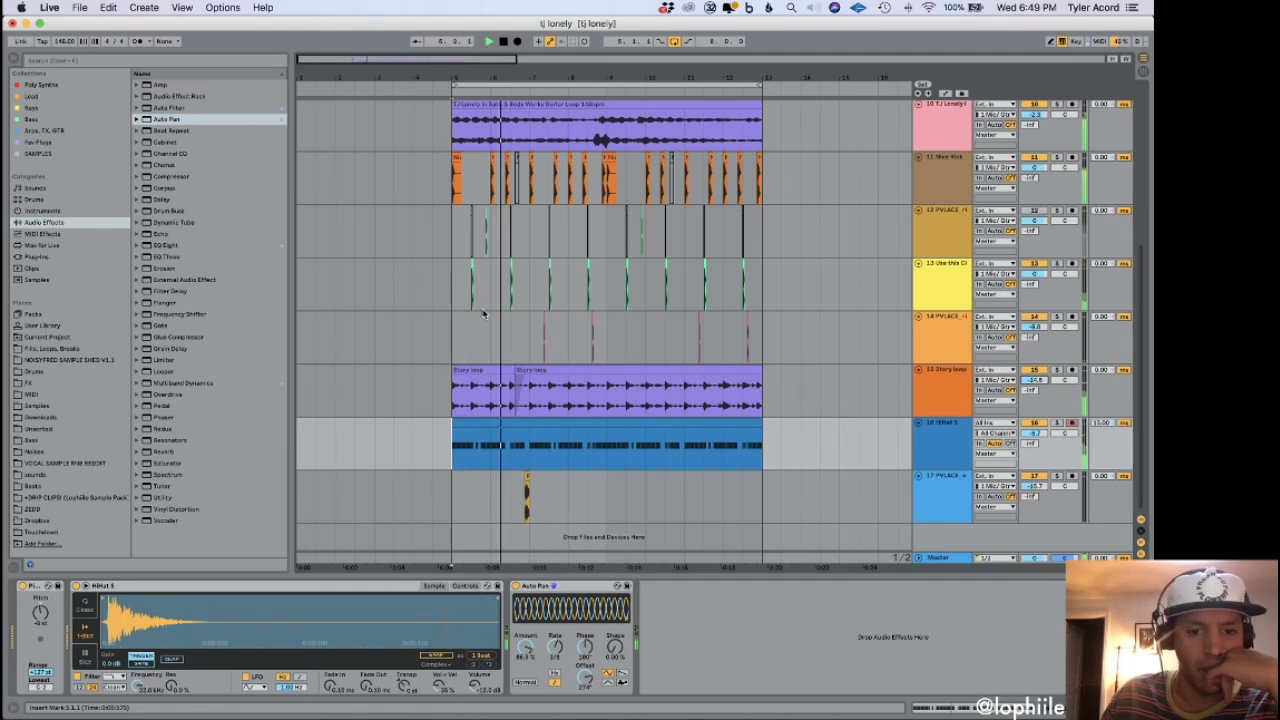
# Add a Delay after the Drum Buss on the Story loop track, using short unsynced left and right times at 100% dry/wet.
pyautogui.click(522, 385)
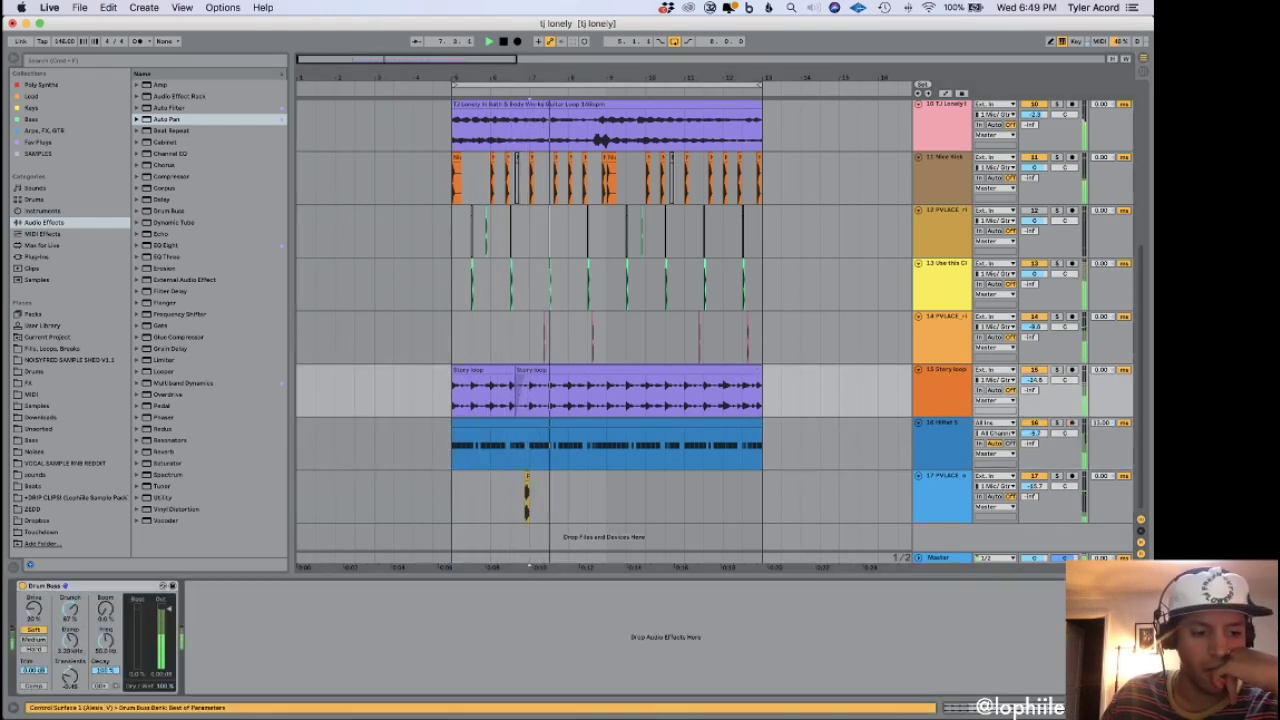
pyautogui.click(167, 200)
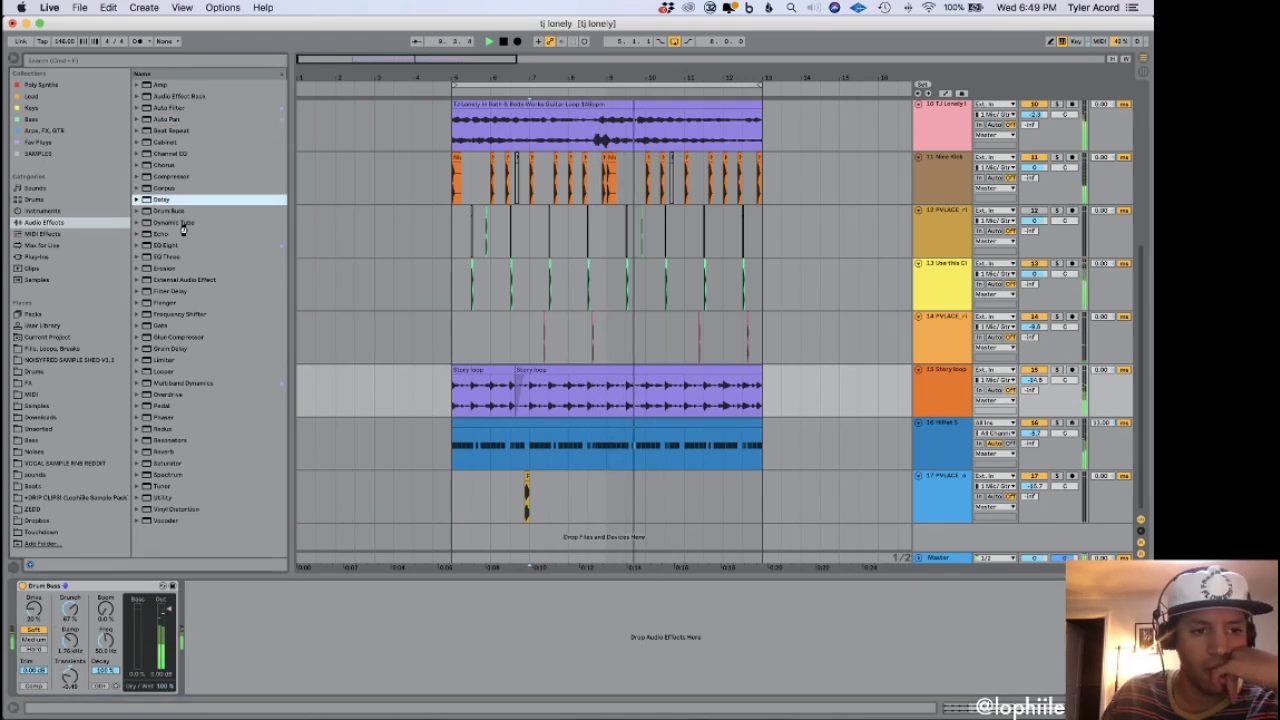
pyautogui.moveTo(183, 229); pyautogui.dragTo(245, 628)
pyautogui.click(245, 628)
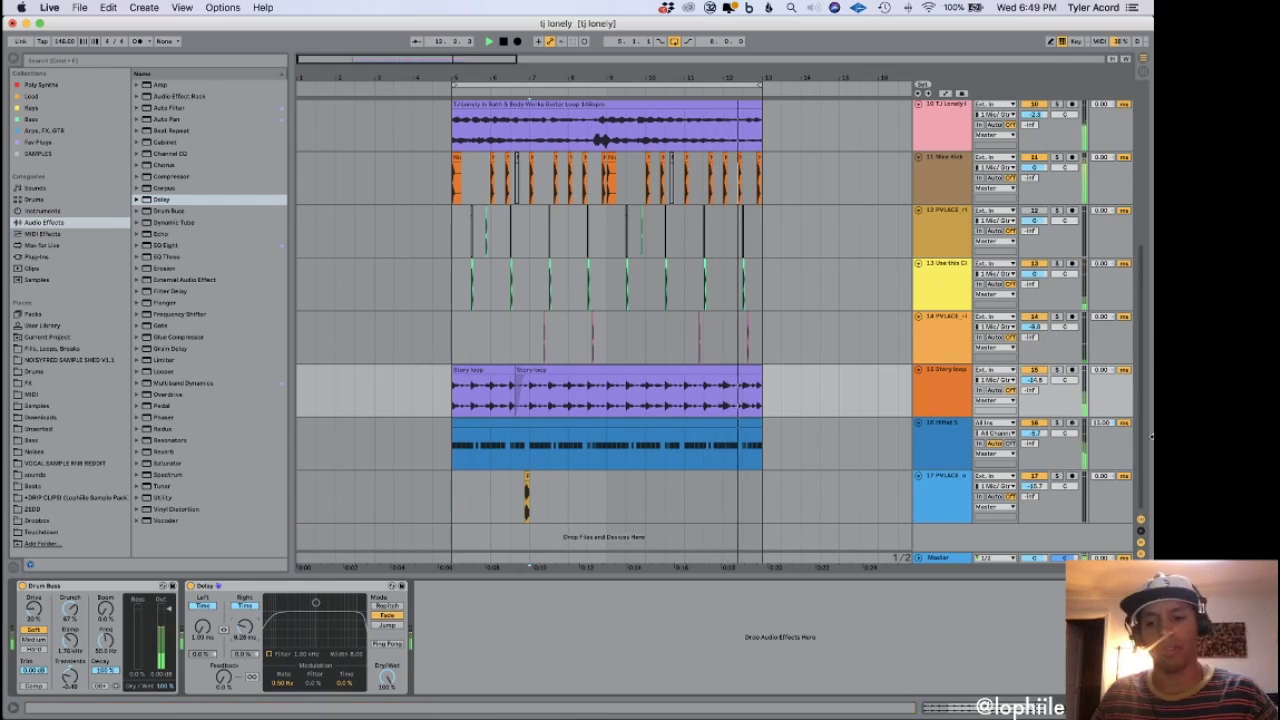
# Check the limiting in FabFilter Pro-L on the Master track, close the plug-in window, and save the set.
pyautogui.click(948, 559)
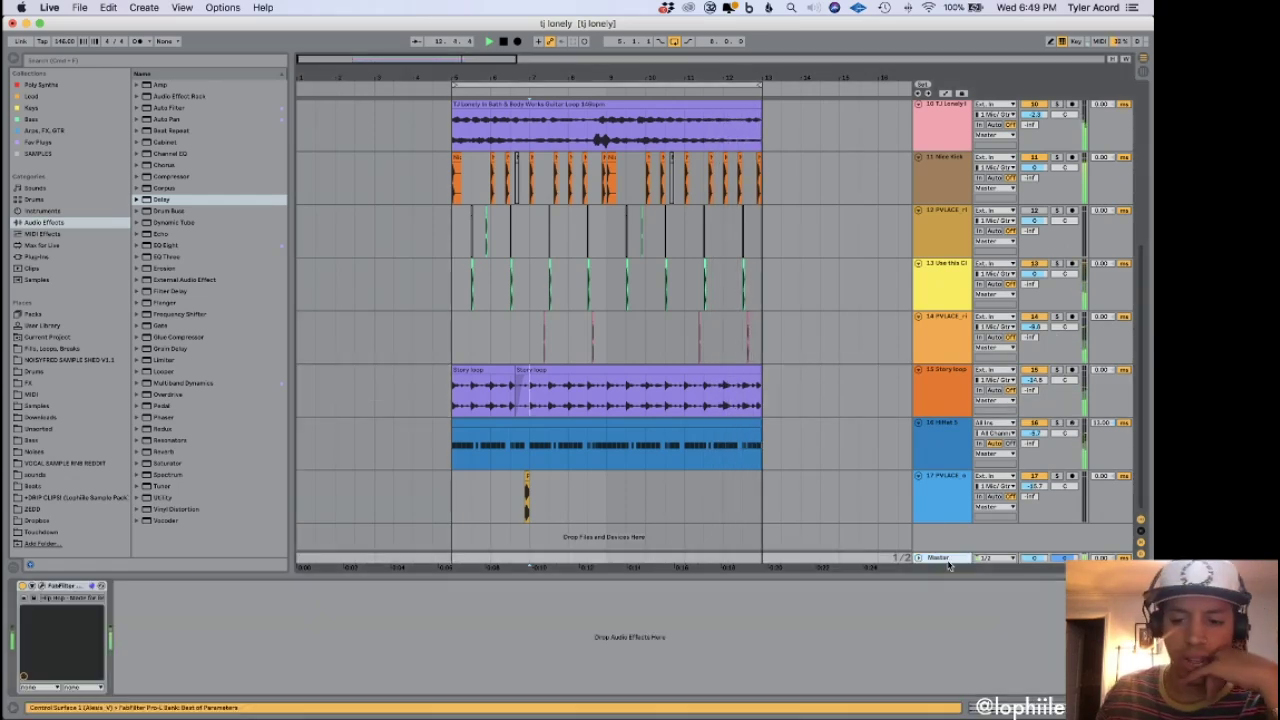
pyautogui.click(40, 588)
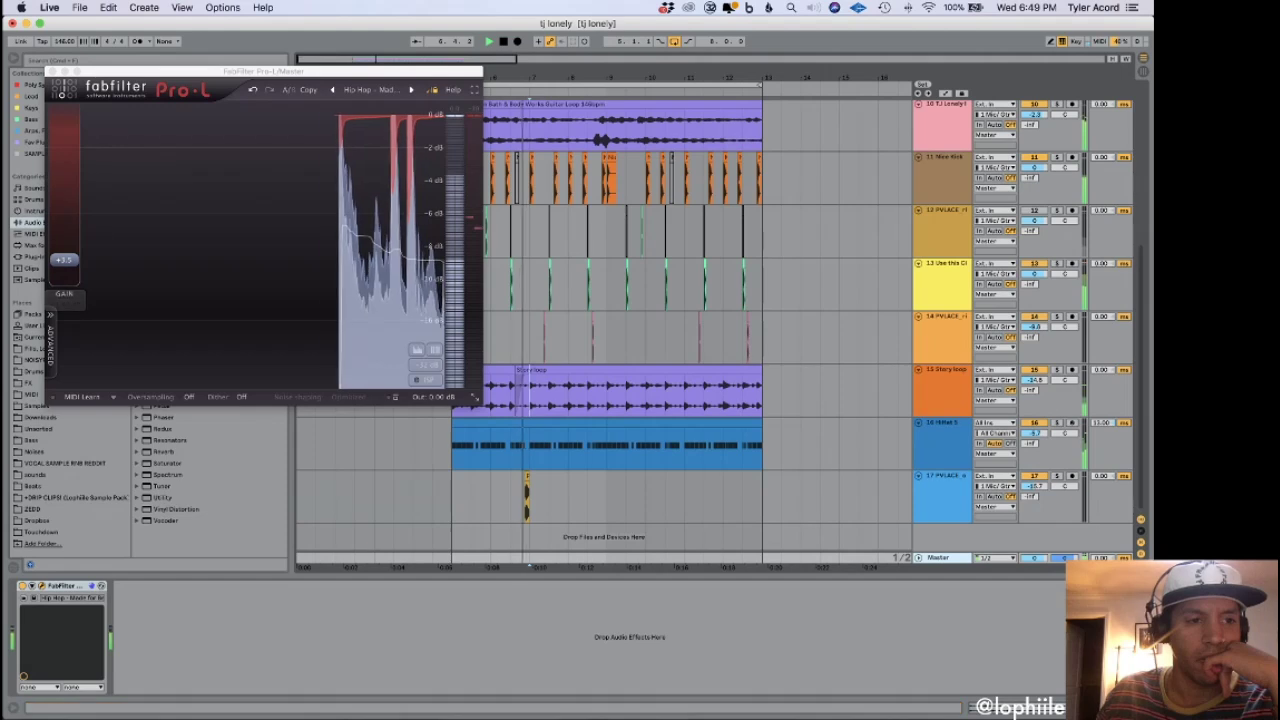
pyautogui.click(52, 73)
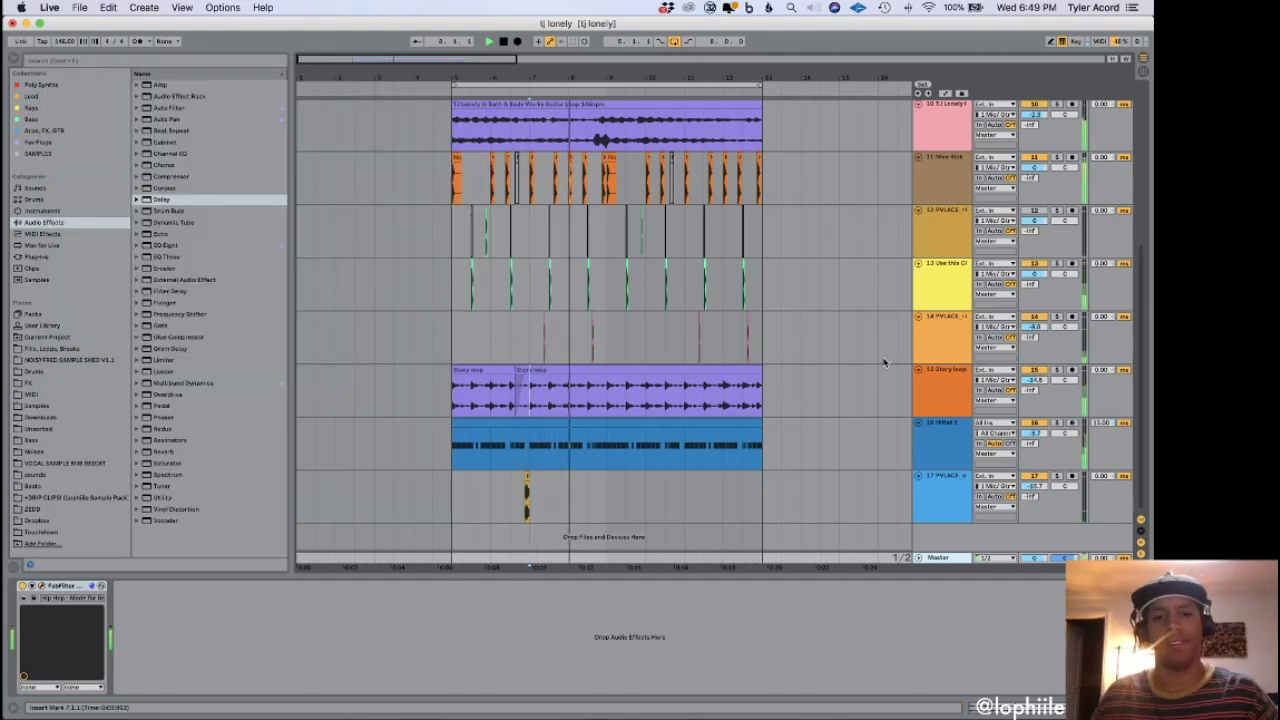
pyautogui.press('super+s')
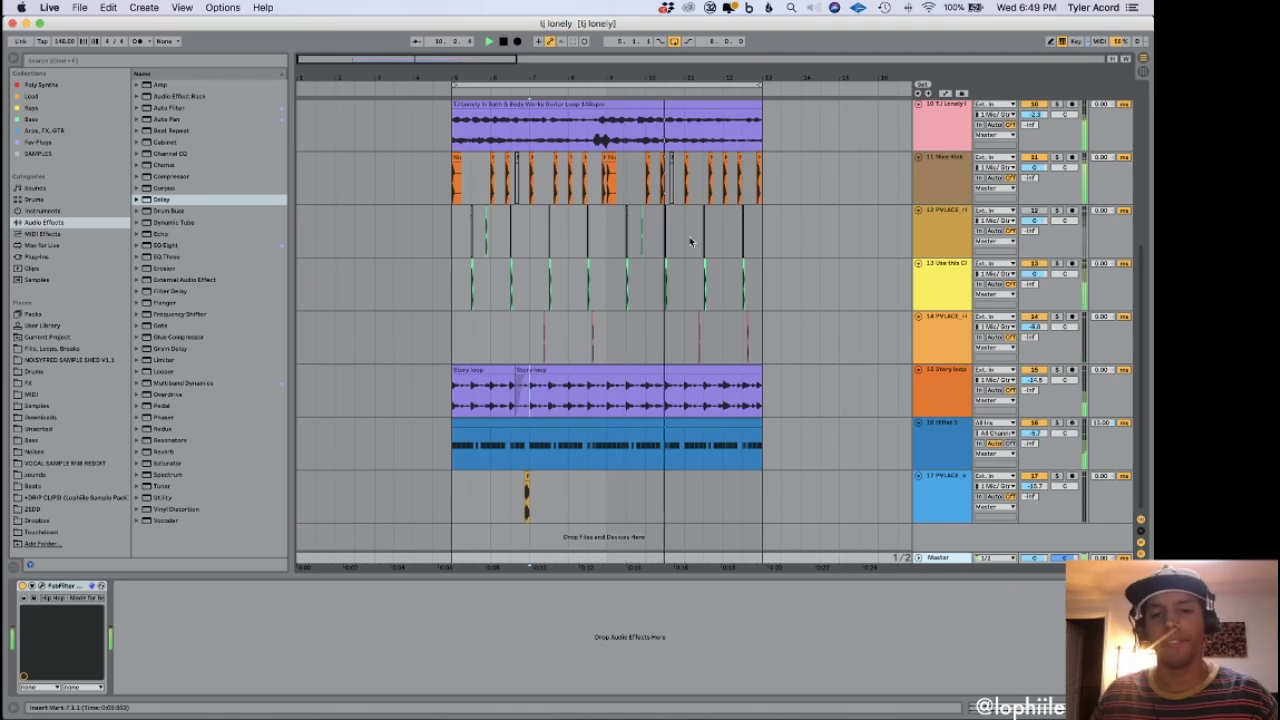
# Repeat the 12.1.1 kick at 12.1.3 on the Nice Kick track and play the section.
pyautogui.click(686, 241)
pyautogui.scroll(3, 689, 242)
pyautogui.hscroll(4, 692, 240)
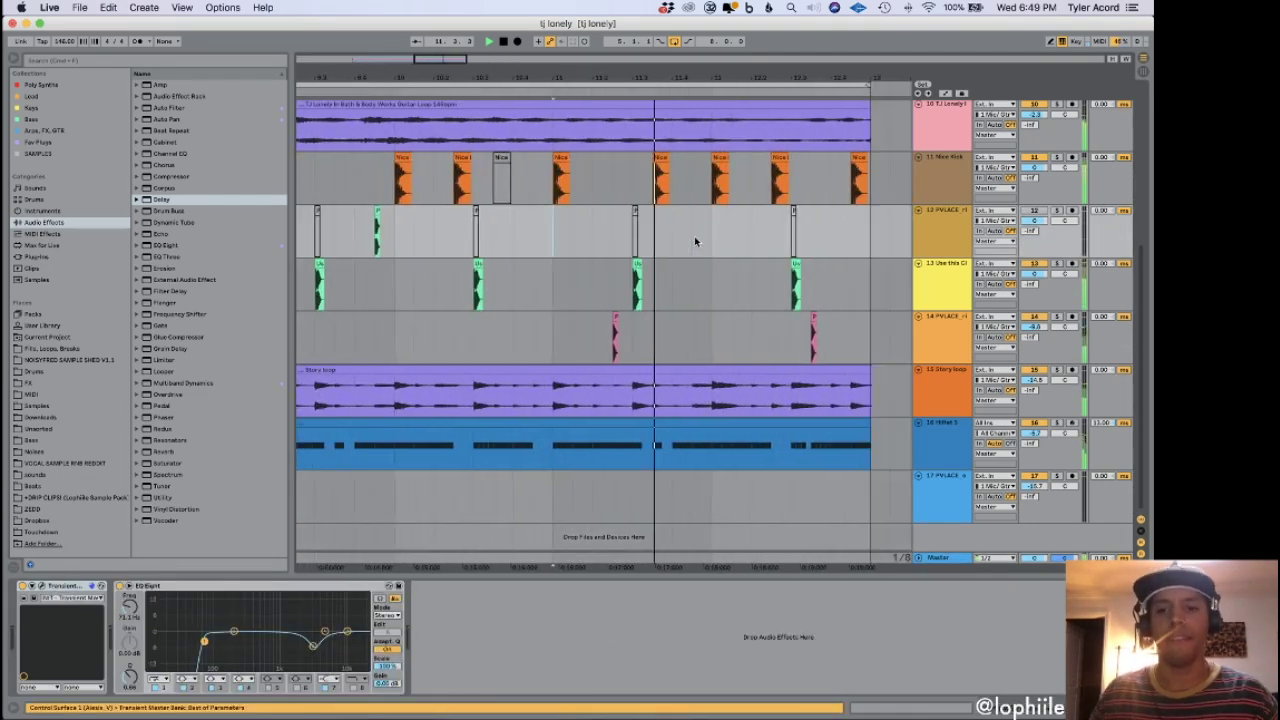
pyautogui.press('space')
pyautogui.click(481, 200)
pyautogui.press('super+1')
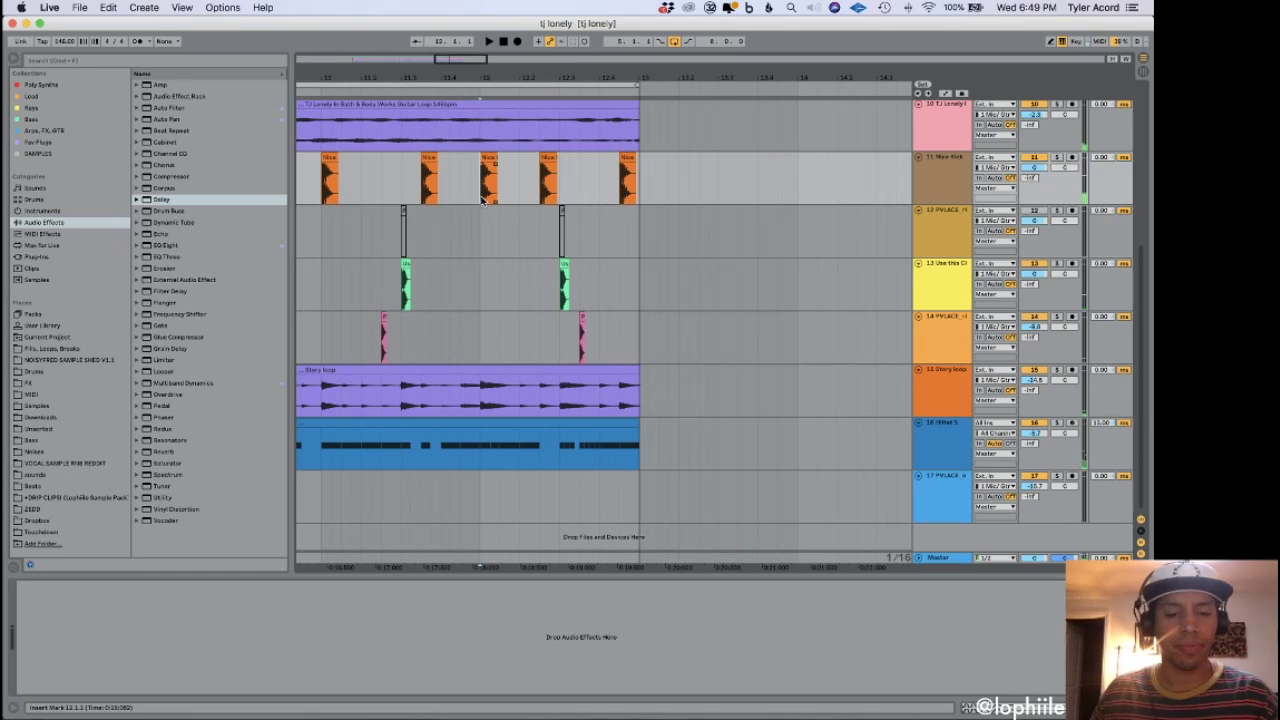
pyautogui.press('super+d')
pyautogui.press('space')
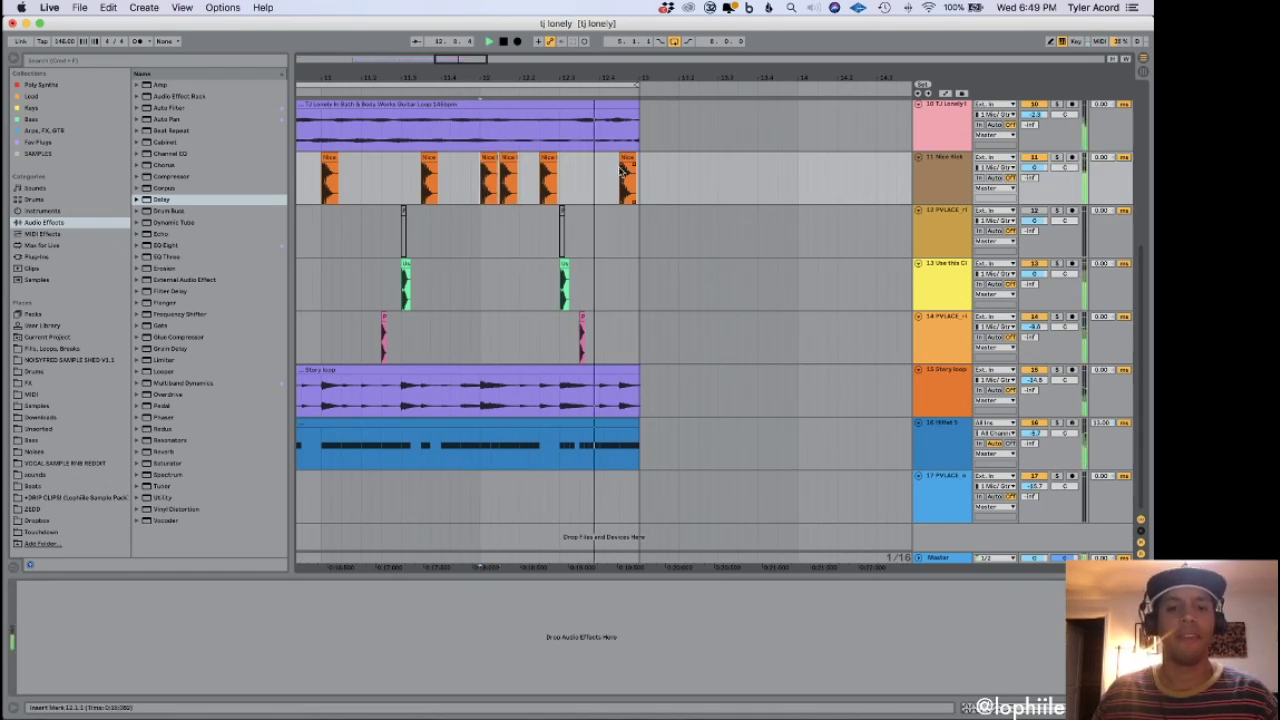
# Double the Nice Kick at 12.4.3 with a sixteenth-note repeat at 12.4.4, and save the set.
pyautogui.click(625, 197)
pyautogui.press('space')
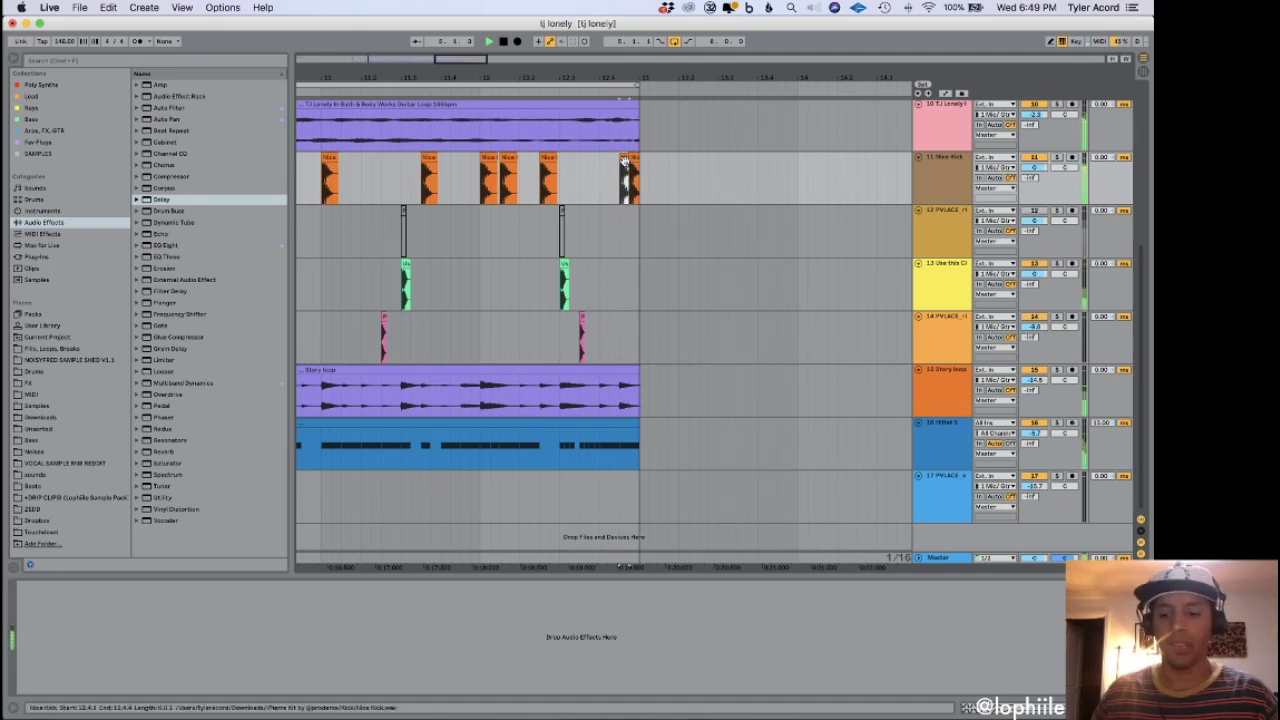
pyautogui.scroll(3, 624, 161)
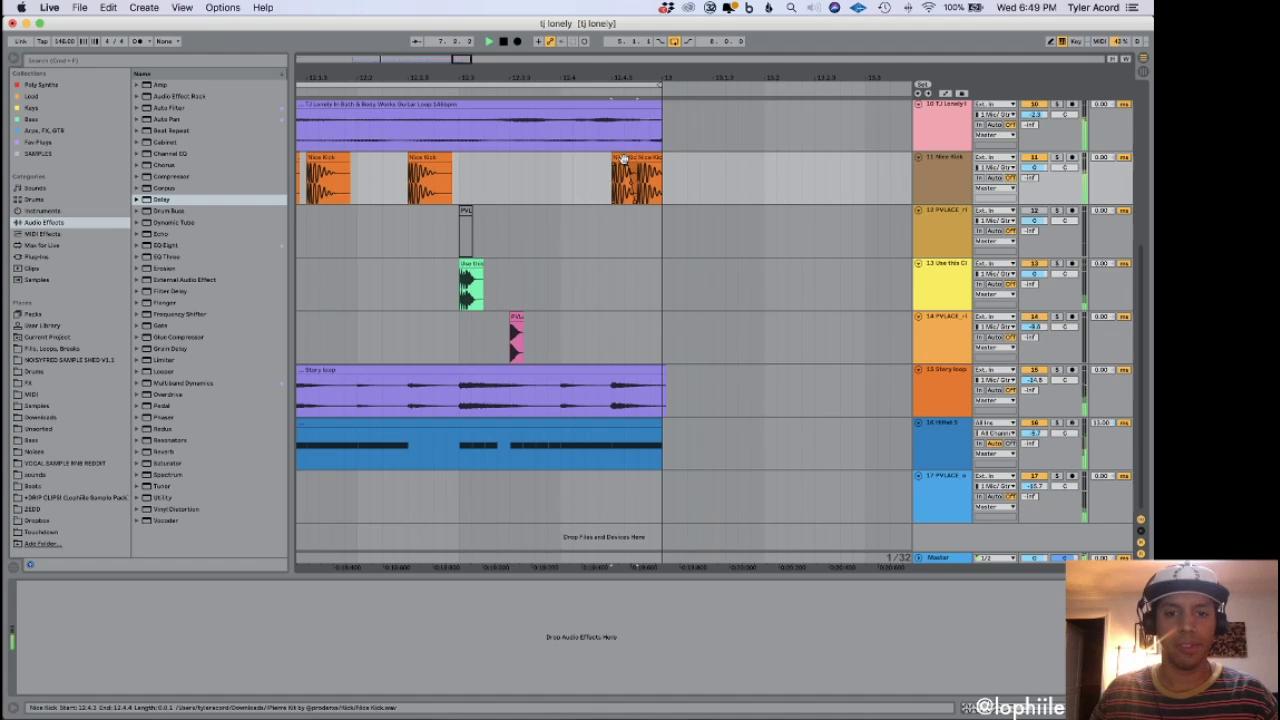
pyautogui.scroll(-6, 620, 175)
pyautogui.press('super+s')
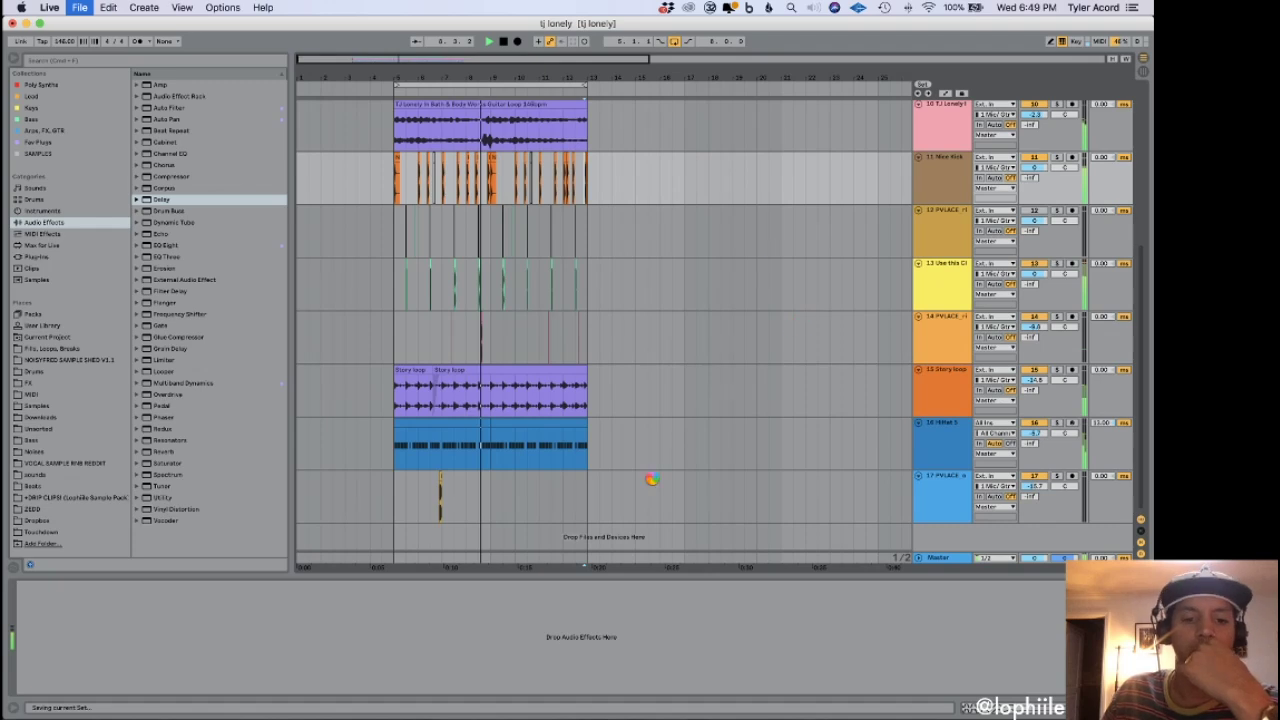
# Duplicate the track 17 open hi-hat section from bars 5–9 to bars 9–13.
pyautogui.moveTo(491, 514); pyautogui.dragTo(394, 508)
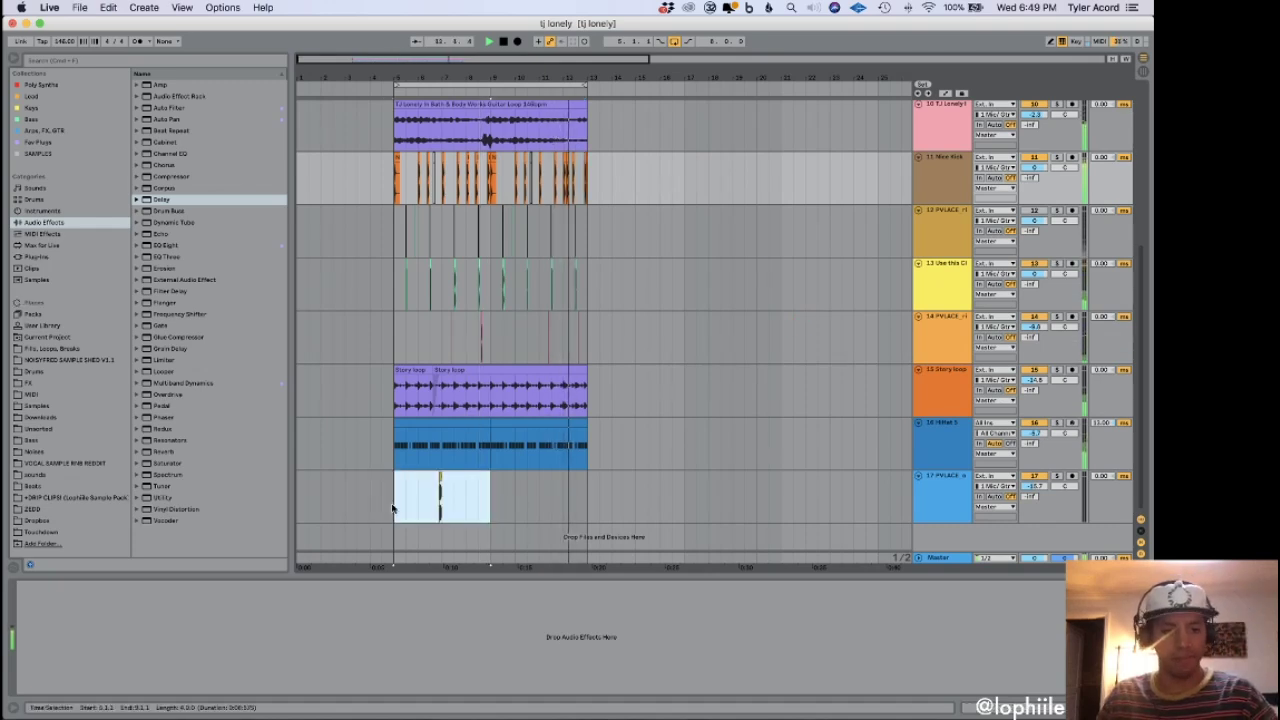
pyautogui.press('super+d')
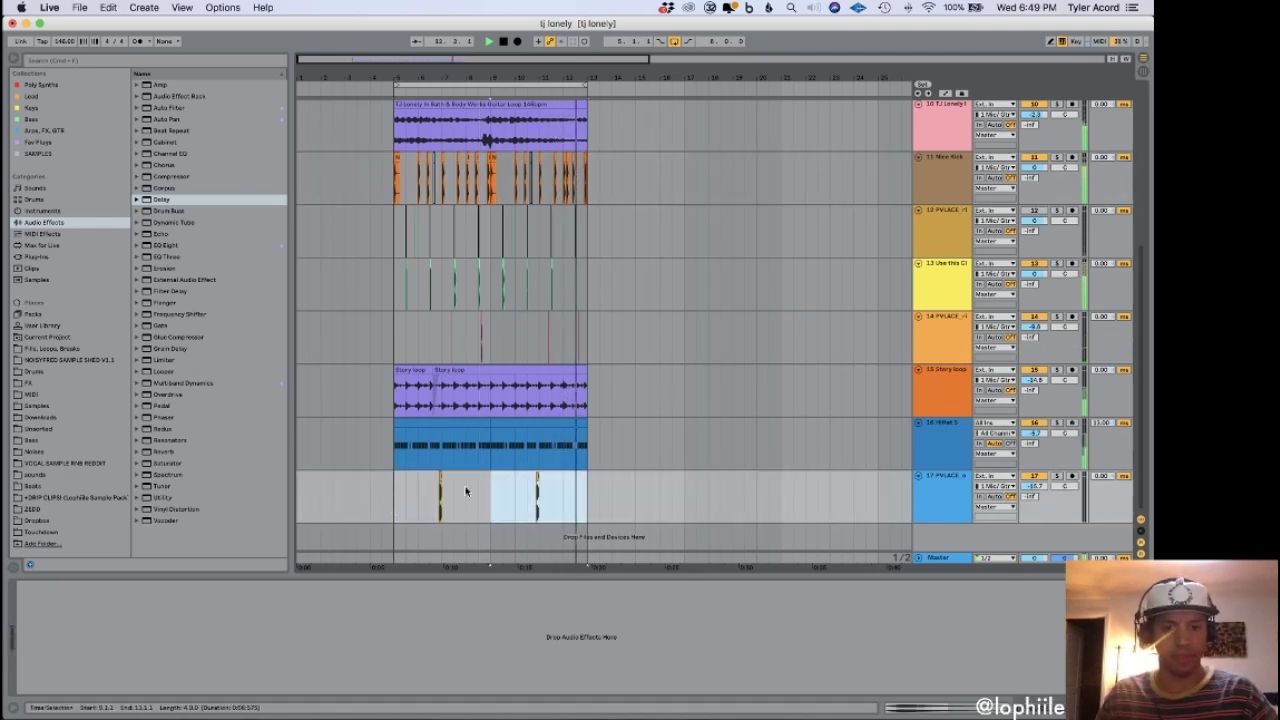
# Remove the extra kick at 12.1.3 on the Nice Kick track and play the loop.
pyautogui.click(567, 160)
pyautogui.click(564, 190)
pyautogui.press('space')
pyautogui.press('space')
pyautogui.press('+')
pyautogui.press('+')
pyautogui.press('+')
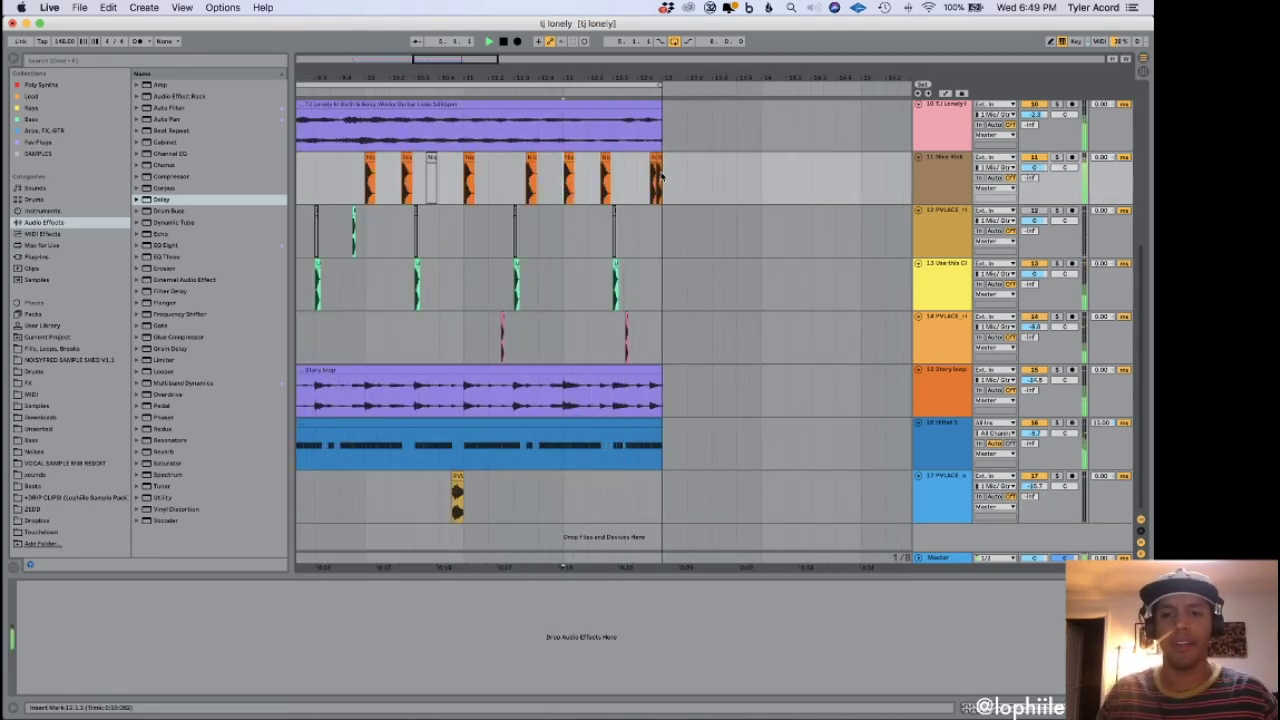
# Replace the doubled kick at 12.4.3 on the Nice Kick track with a single hit and save the set.
pyautogui.moveTo(689, 192); pyautogui.dragTo(652, 198)
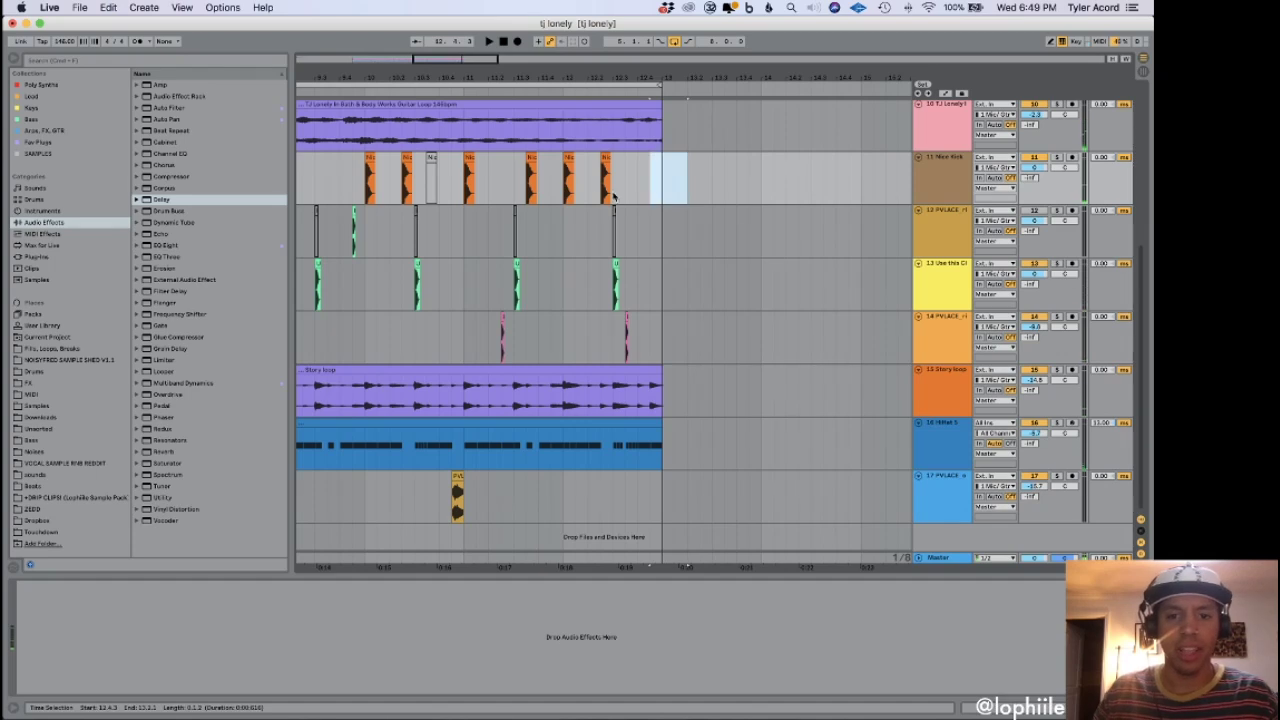
pyautogui.press('super+v')
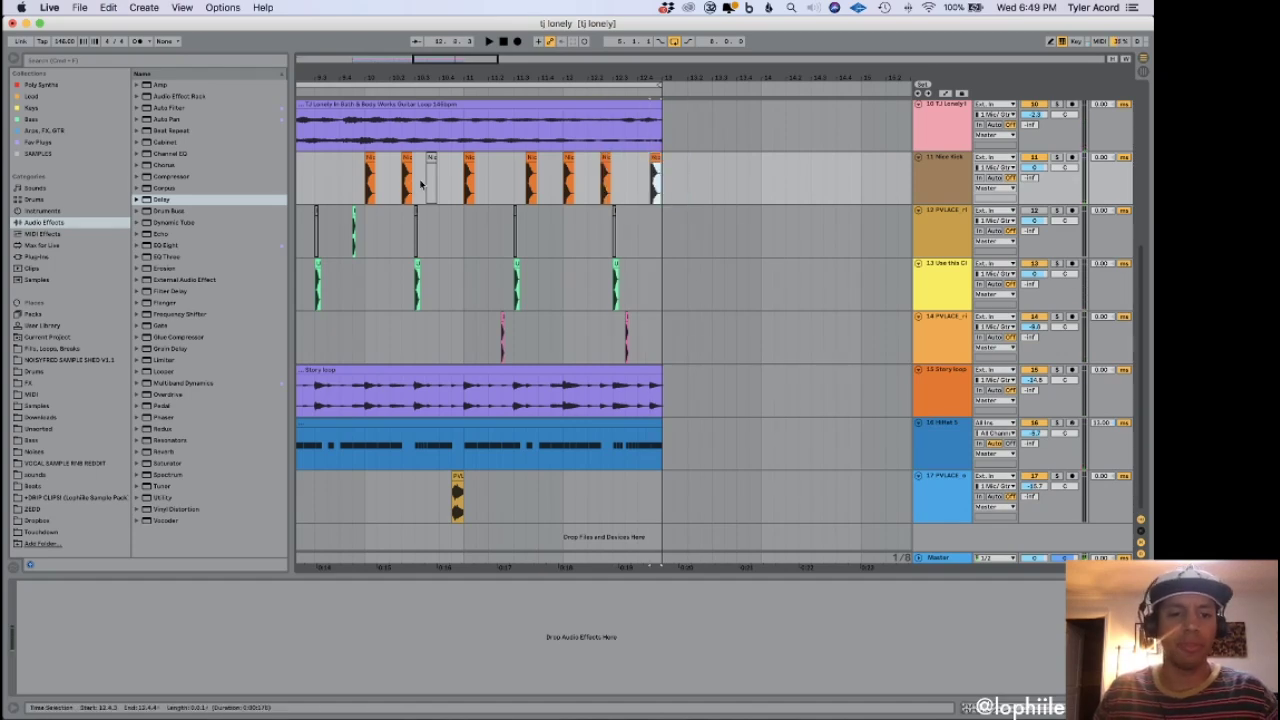
pyautogui.hscroll(-5, 484, 200)
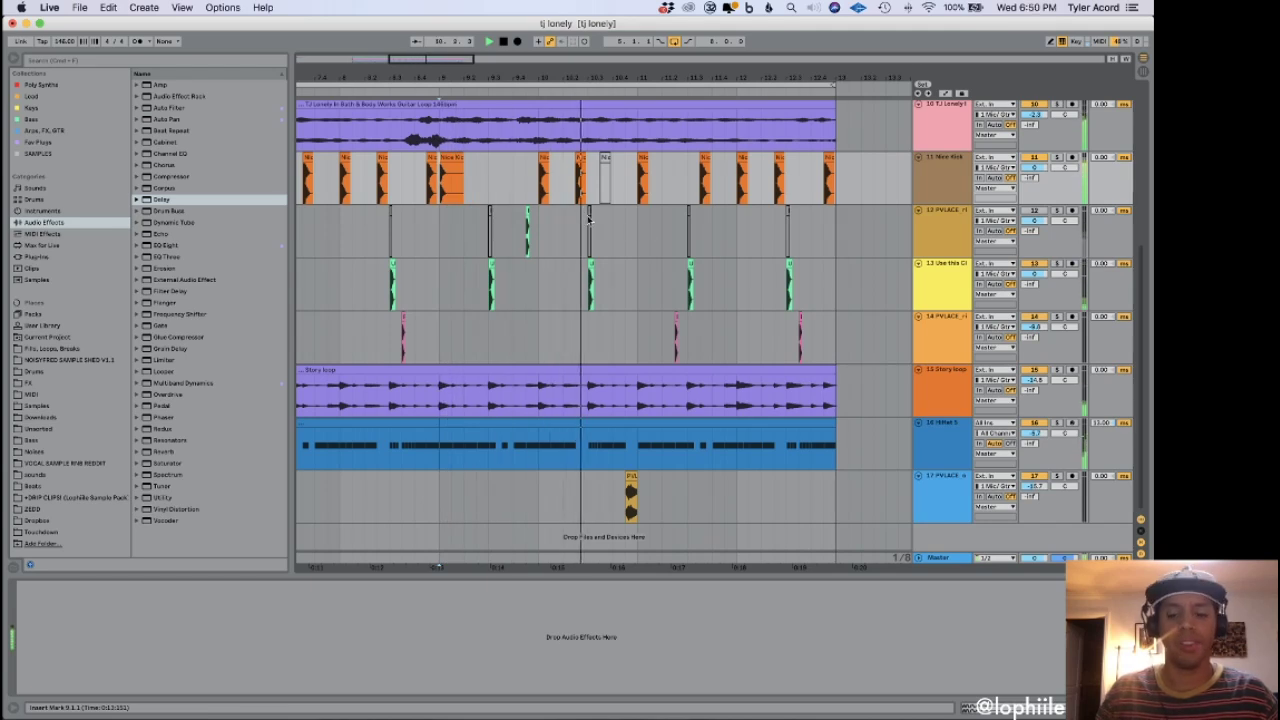
pyautogui.scroll(-5, 588, 217)
pyautogui.press('super+s')
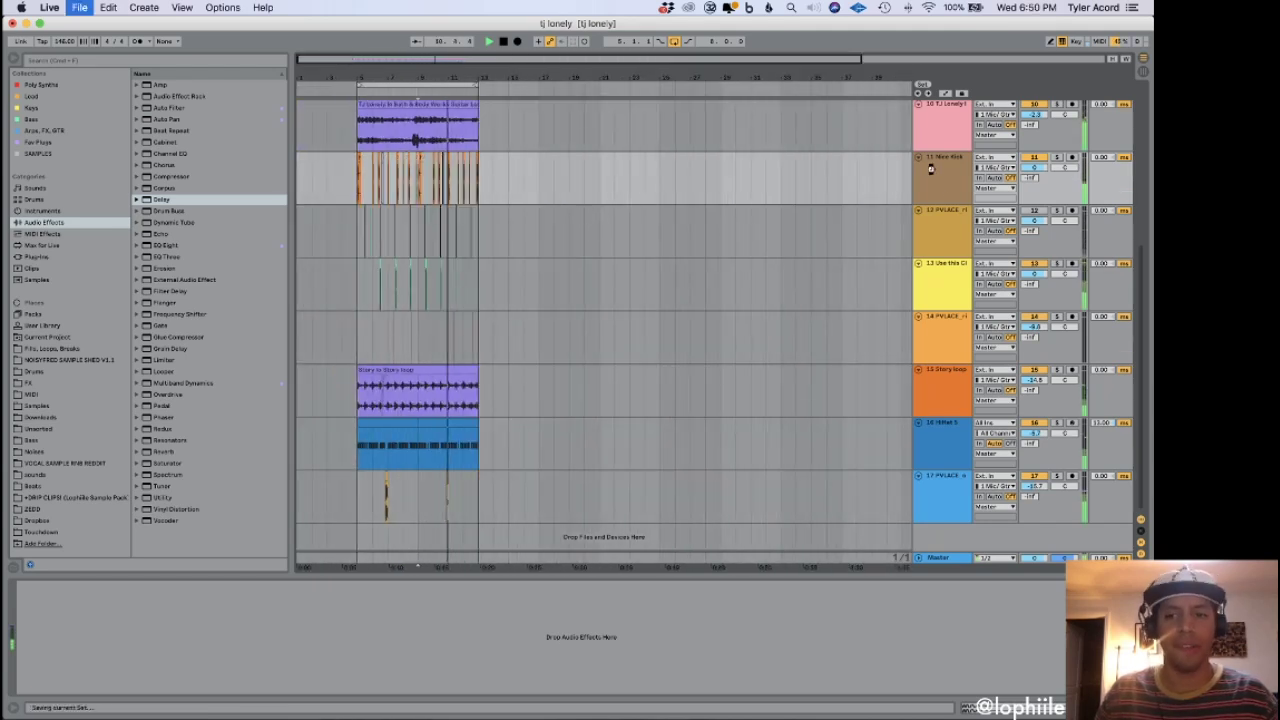
# Lower the volume of the PVLACE track 12 beneath the Nice Kick track.
pyautogui.click(938, 231)
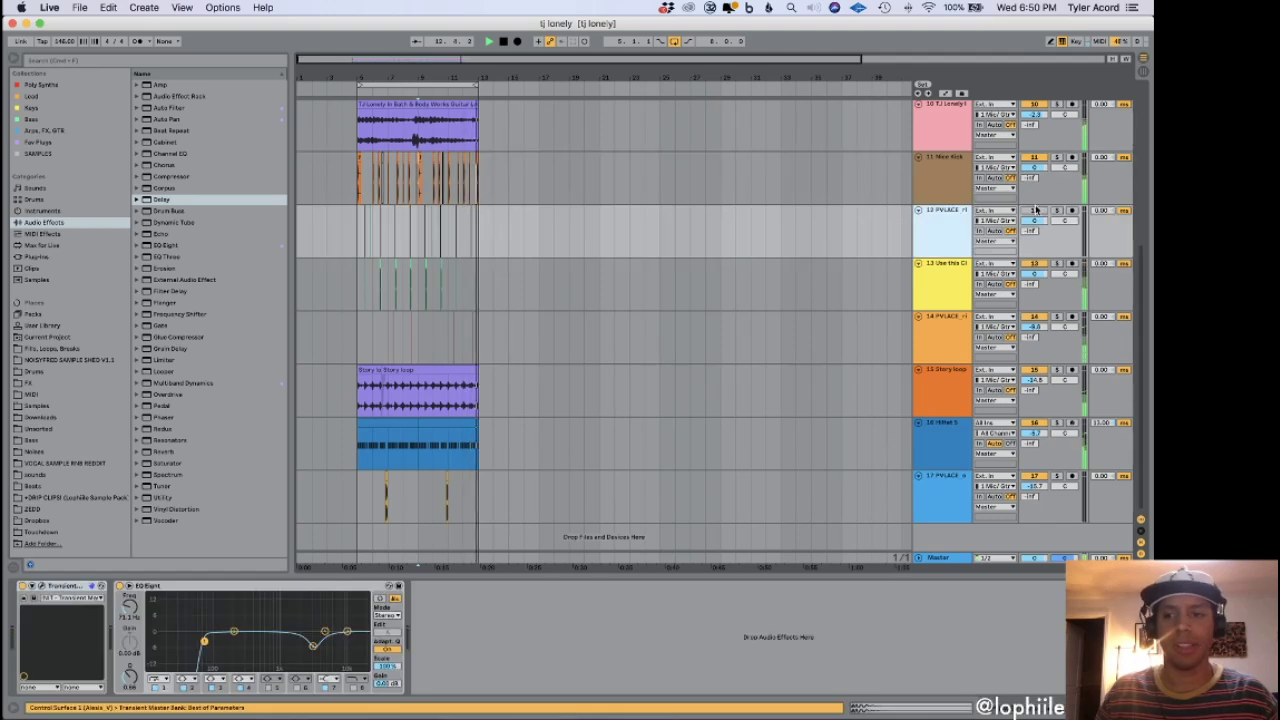
pyautogui.moveTo(1037, 219); pyautogui.dragTo(1041, 224)
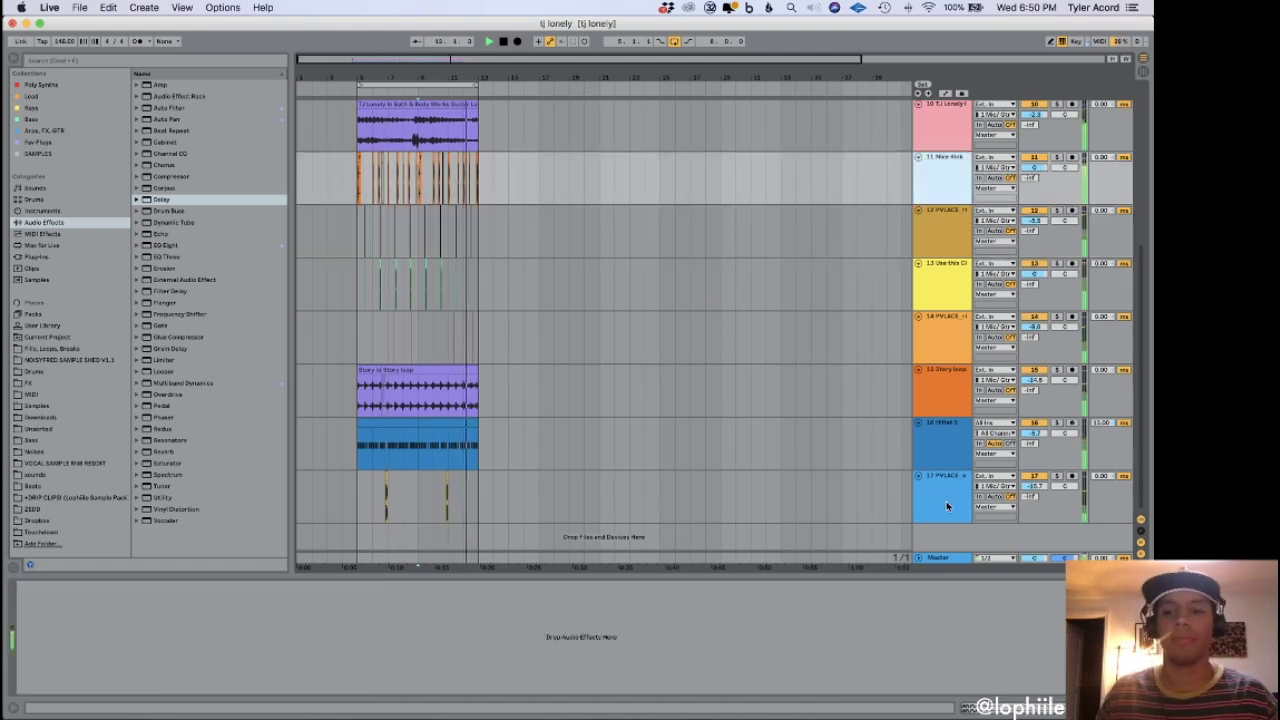
# Group tracks 11 through 17, from the Nice Kick to the open hi-hat, and name the group DRUMS.
pyautogui.keyDown('shift'); pyautogui.click(947, 506); pyautogui.keyUp('shift')
pyautogui.press('super+g')
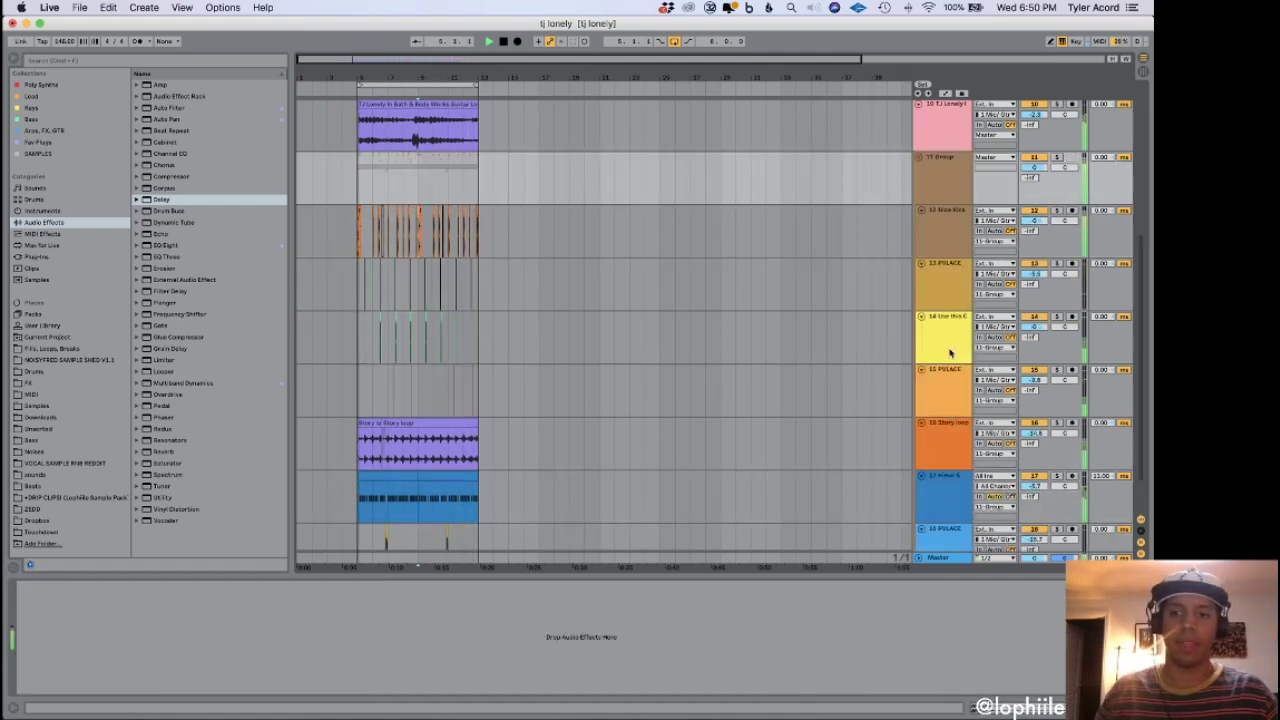
pyautogui.click(932, 165)
pyautogui.write('DRUMS')
pyautogui.press('Return')
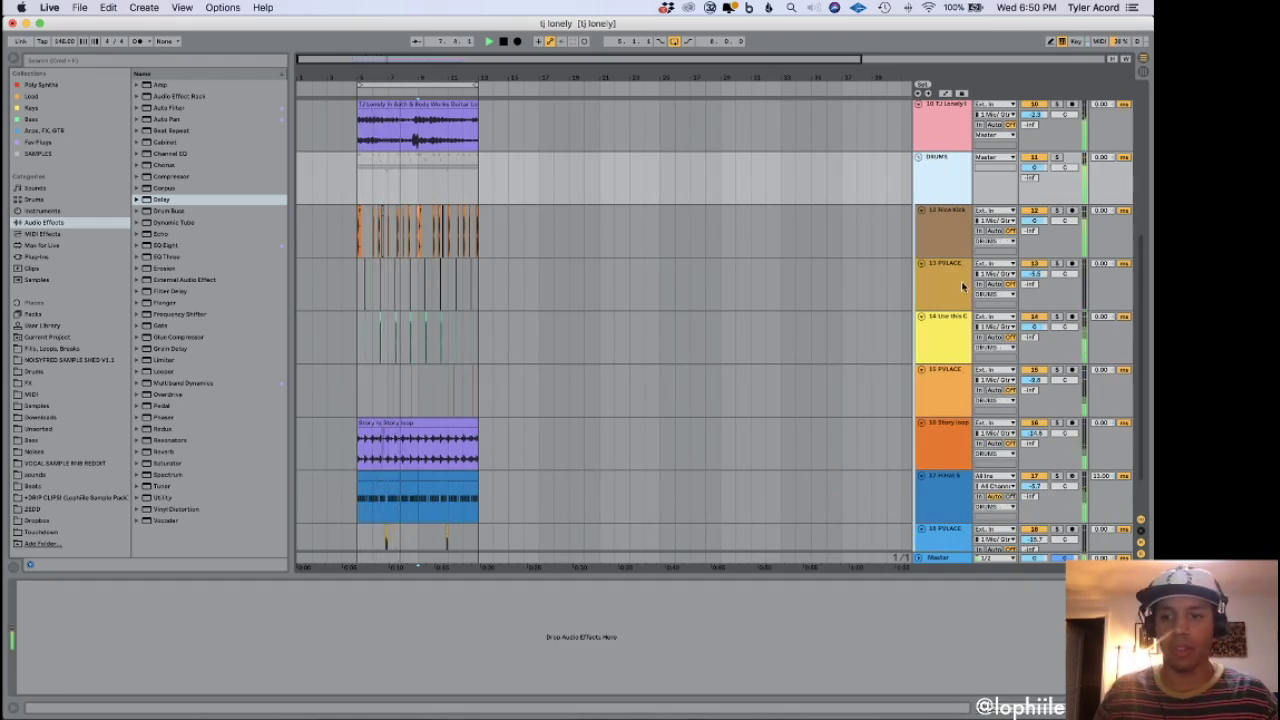
# Change the color of the DRUMS group track to yellow.
pyautogui.click(925, 278)
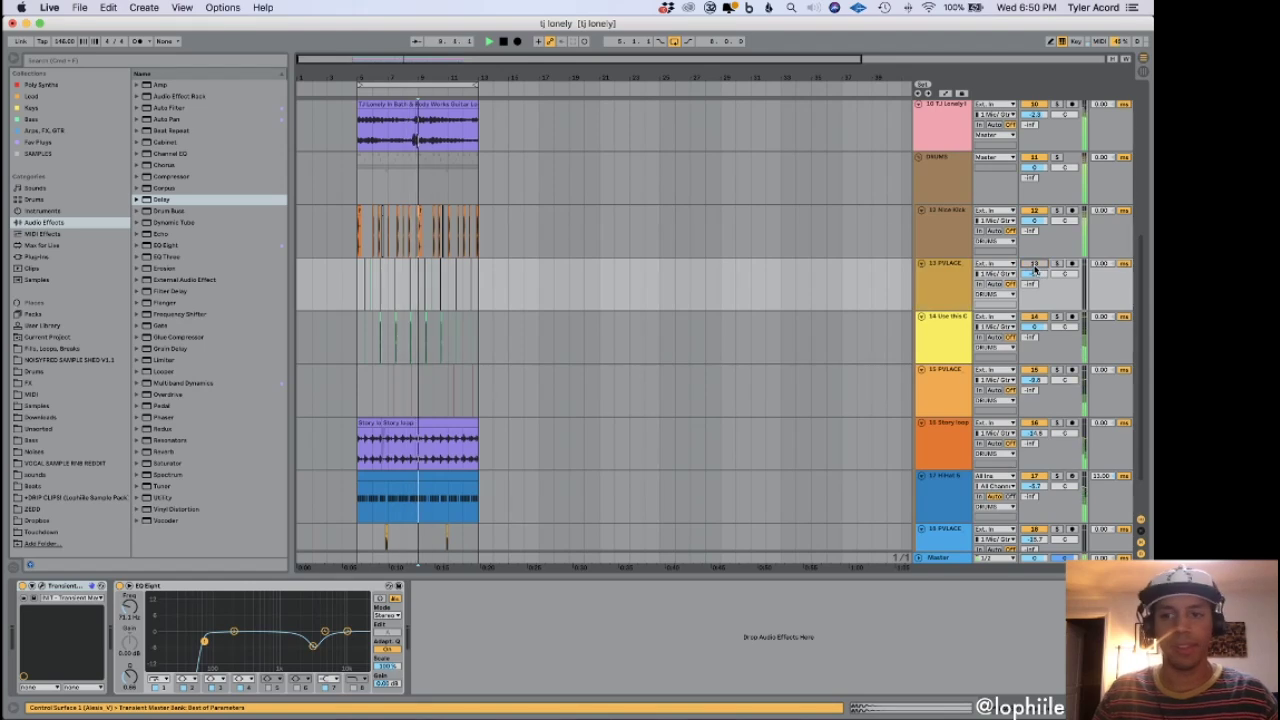
pyautogui.click(948, 185)
pyautogui.rightClick(950, 189)
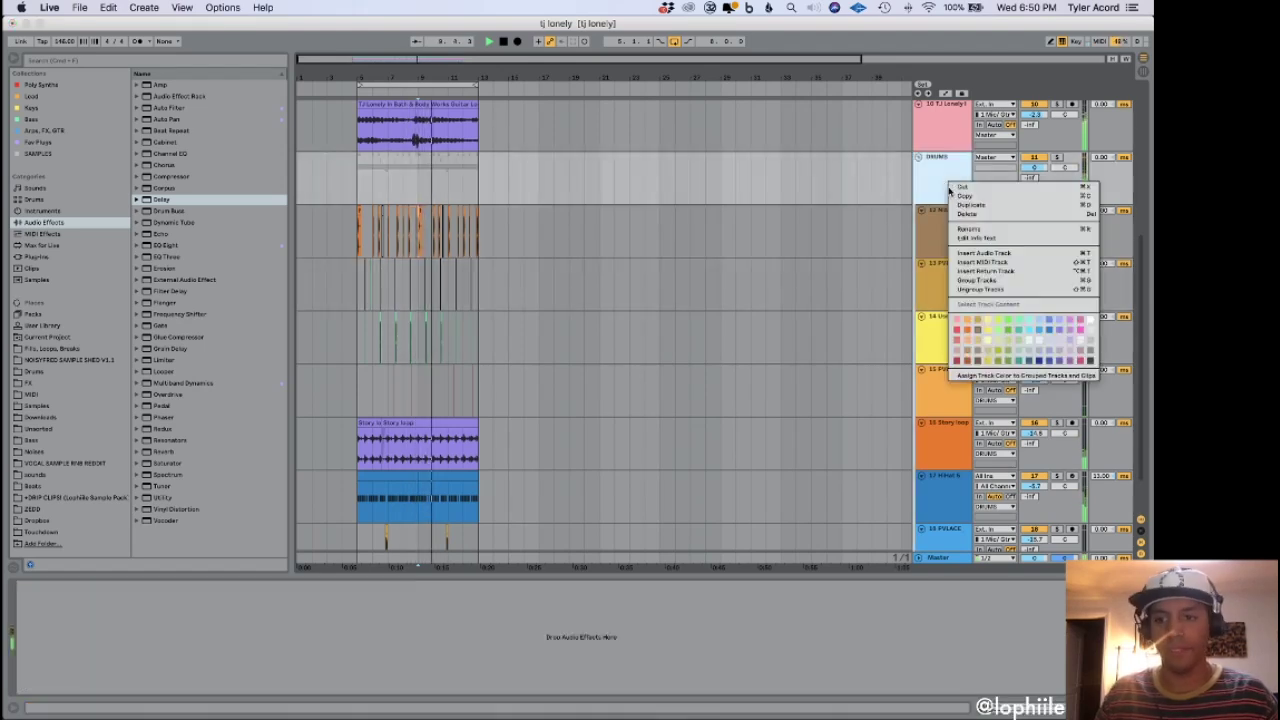
pyautogui.click(985, 330)
# Duplicate the Story loop section from bars 5–9 to bars 9–13.
pyautogui.moveTo(418, 452); pyautogui.dragTo(355, 458)
pyautogui.press('super+d')
pyautogui.click(354, 459)
# Trim the Story loop clips to end an eighth note before bars 9 and 13, and save the set.
pyautogui.press('+')
pyautogui.press('+')
pyautogui.press('+')
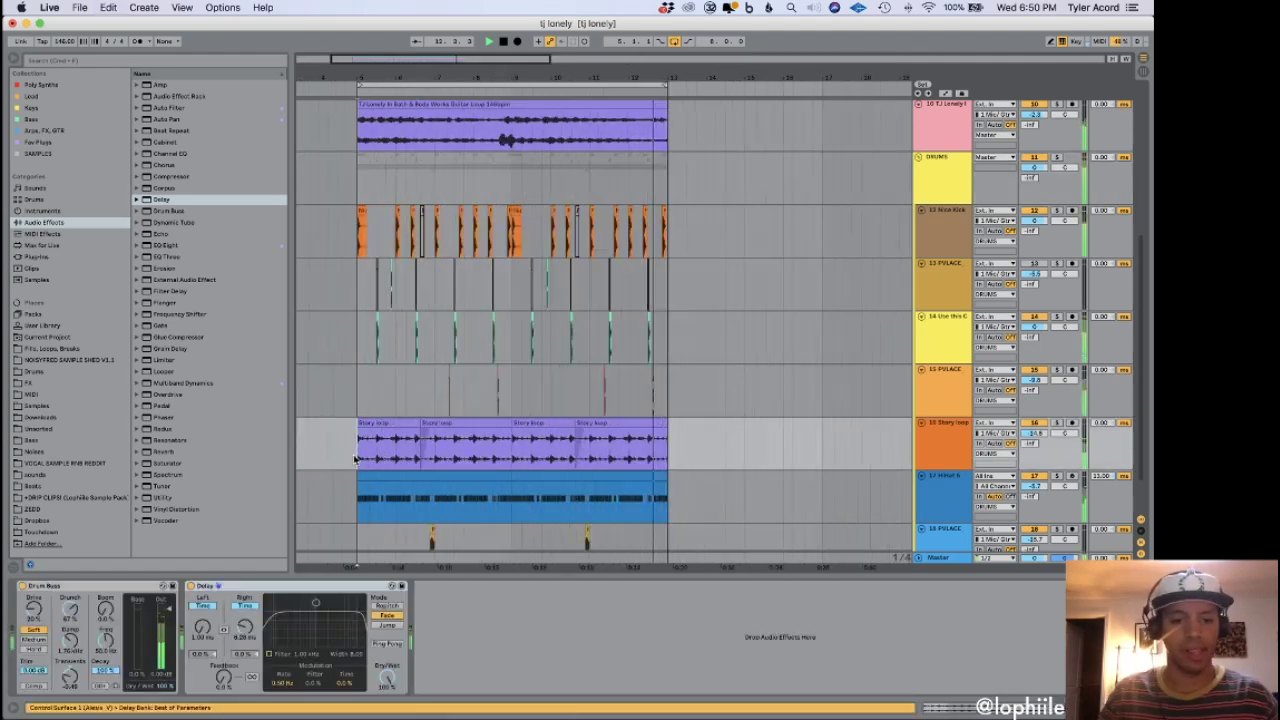
pyautogui.moveTo(458, 438); pyautogui.dragTo(846, 437)
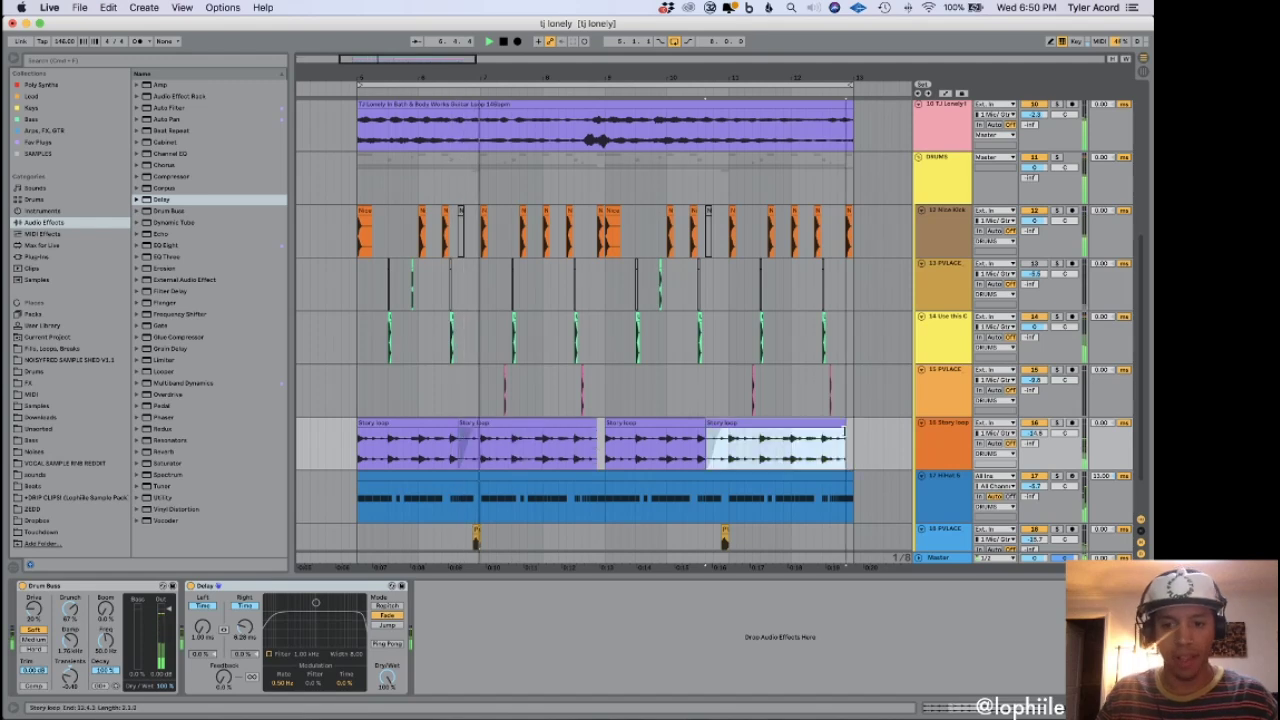
pyautogui.press('super+s')
# Insert an audio track below the TJ Lonely guitar loop, copy the loop clip onto it, and open the copy's sample settings.
pyautogui.scroll(5, 940, 330)
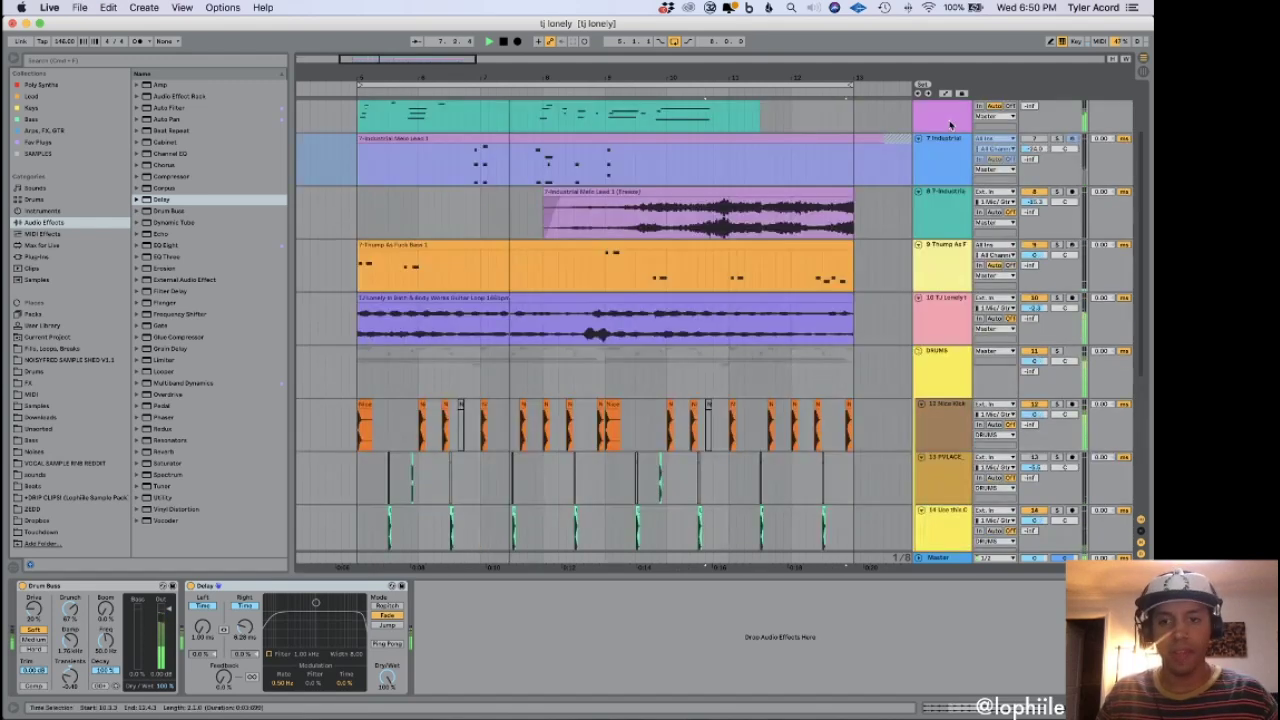
pyautogui.click(932, 413)
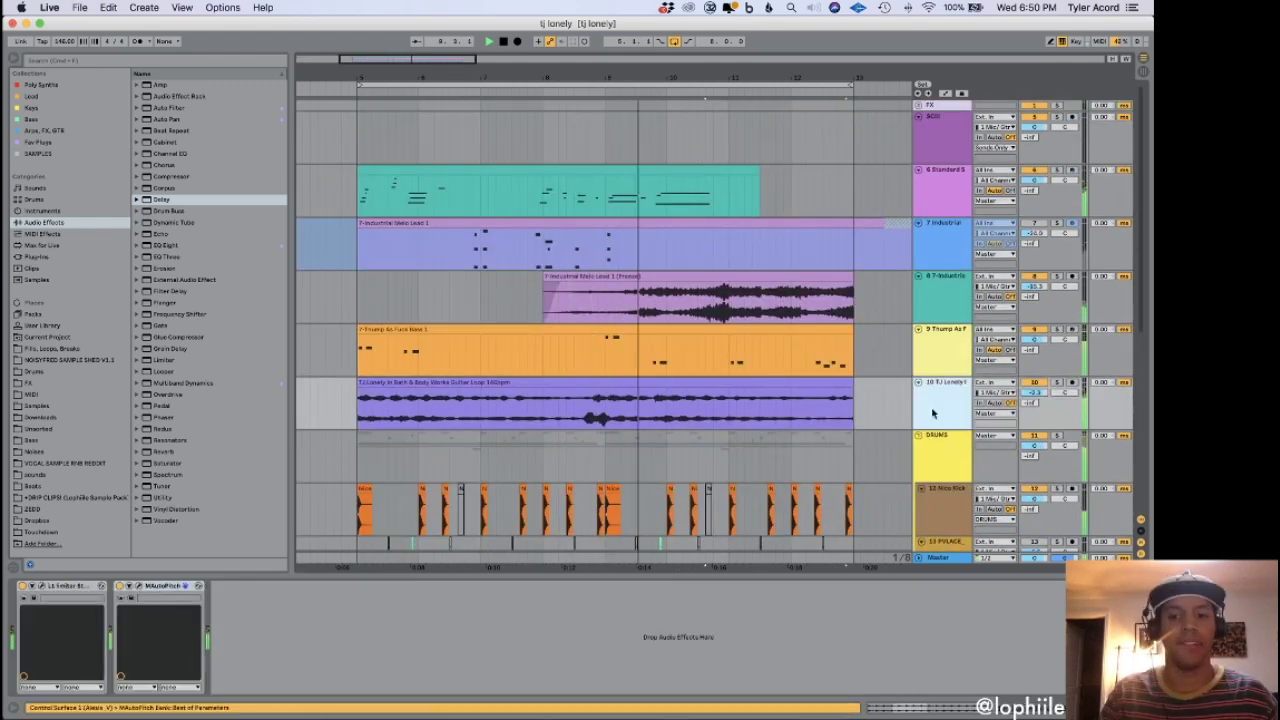
pyautogui.press('super+t')
pyautogui.click(527, 399)
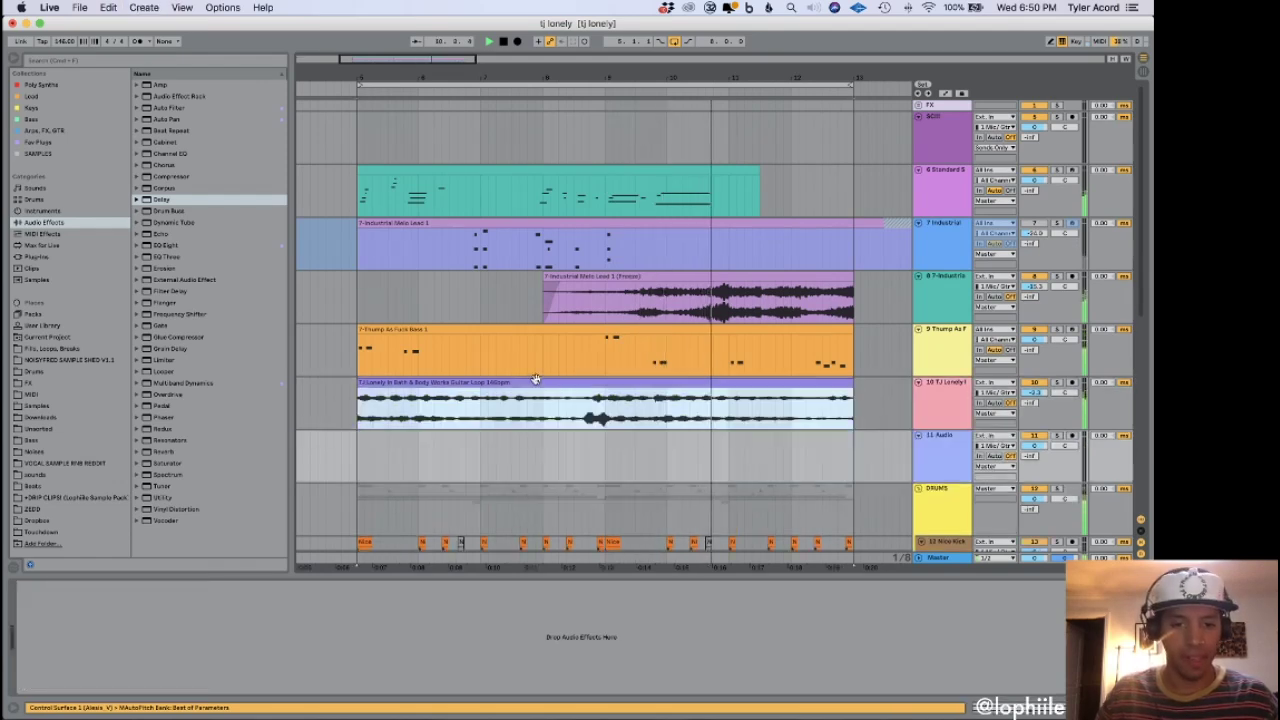
pyautogui.keyDown('alt'); pyautogui.moveTo(514, 460); pyautogui.dragTo(503, 444); pyautogui.keyUp('alt')
pyautogui.doubleClick(503, 434)
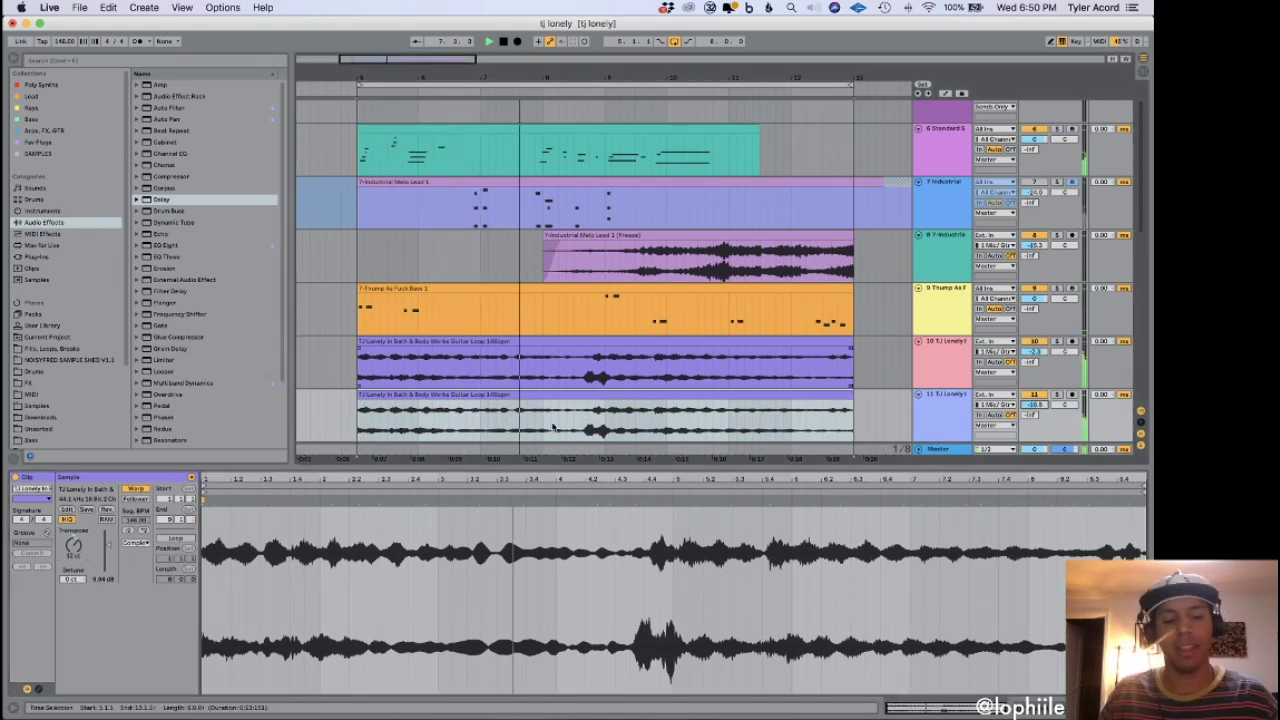
# Add the Quick Verb rack to the copied guitar loop's track and recolor the copied clip turquoise.
pyautogui.click(37, 145)
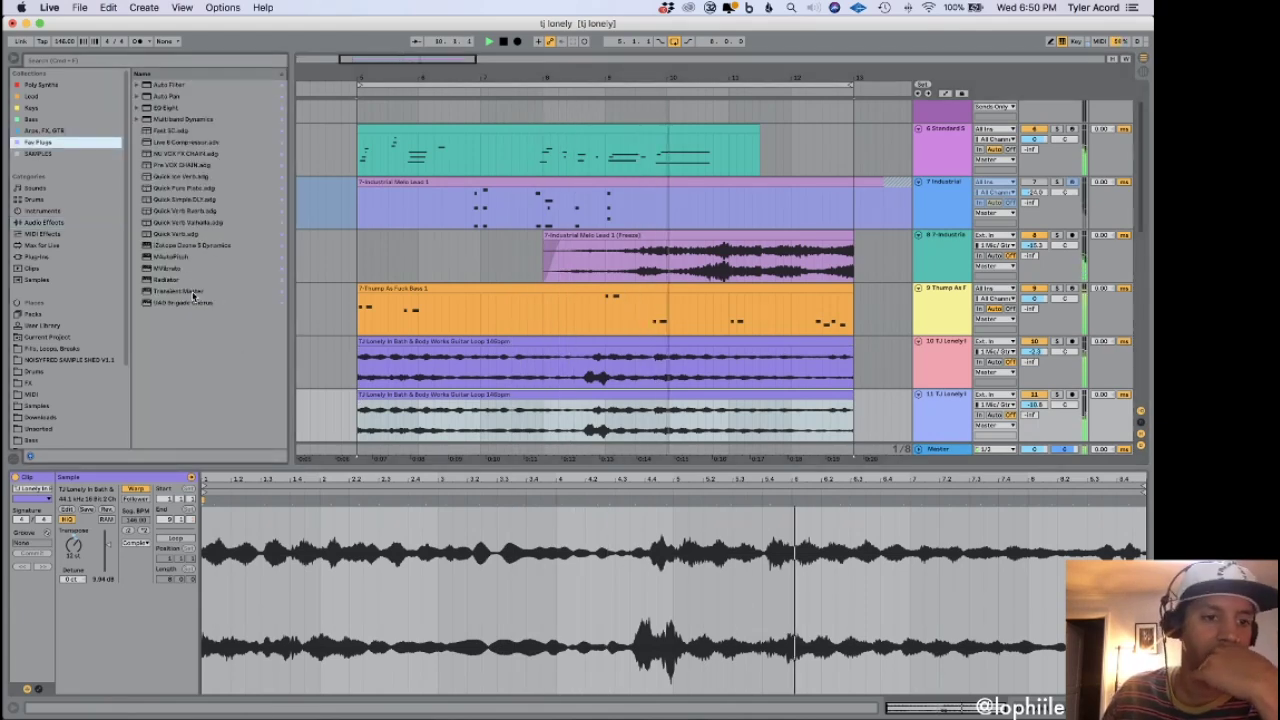
pyautogui.click(193, 235)
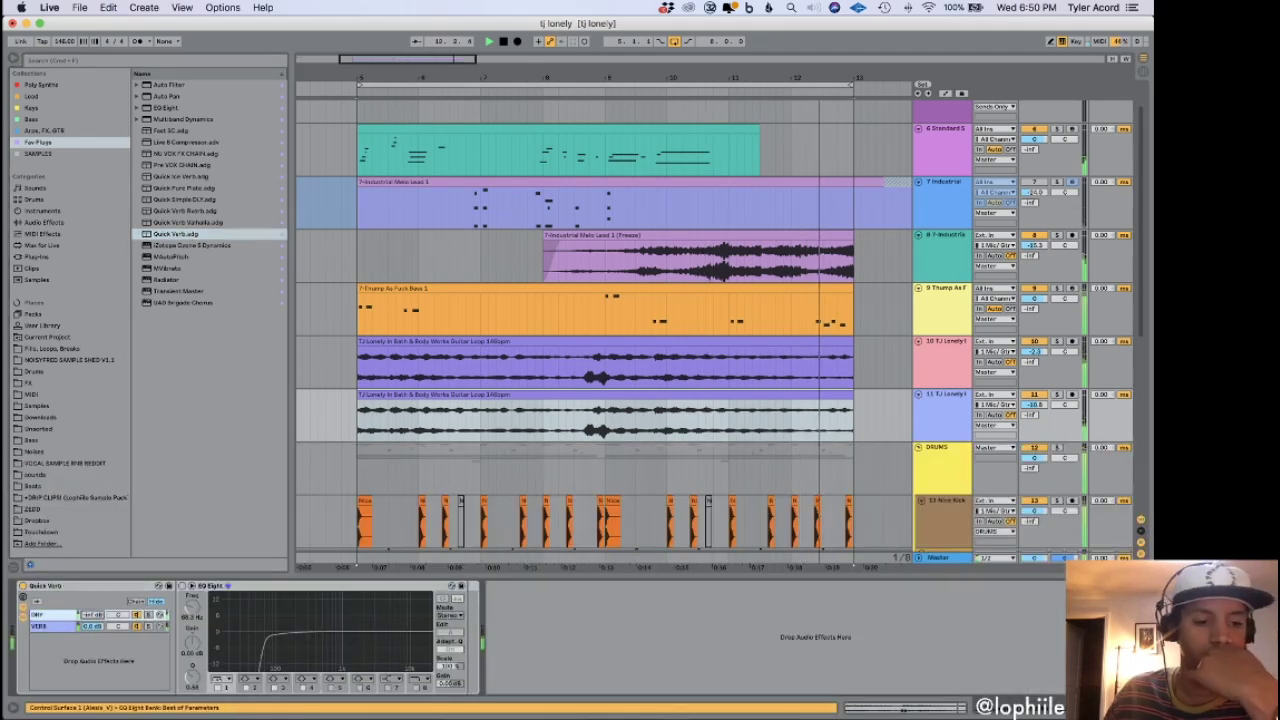
pyautogui.click(516, 397)
pyautogui.rightClick(516, 397)
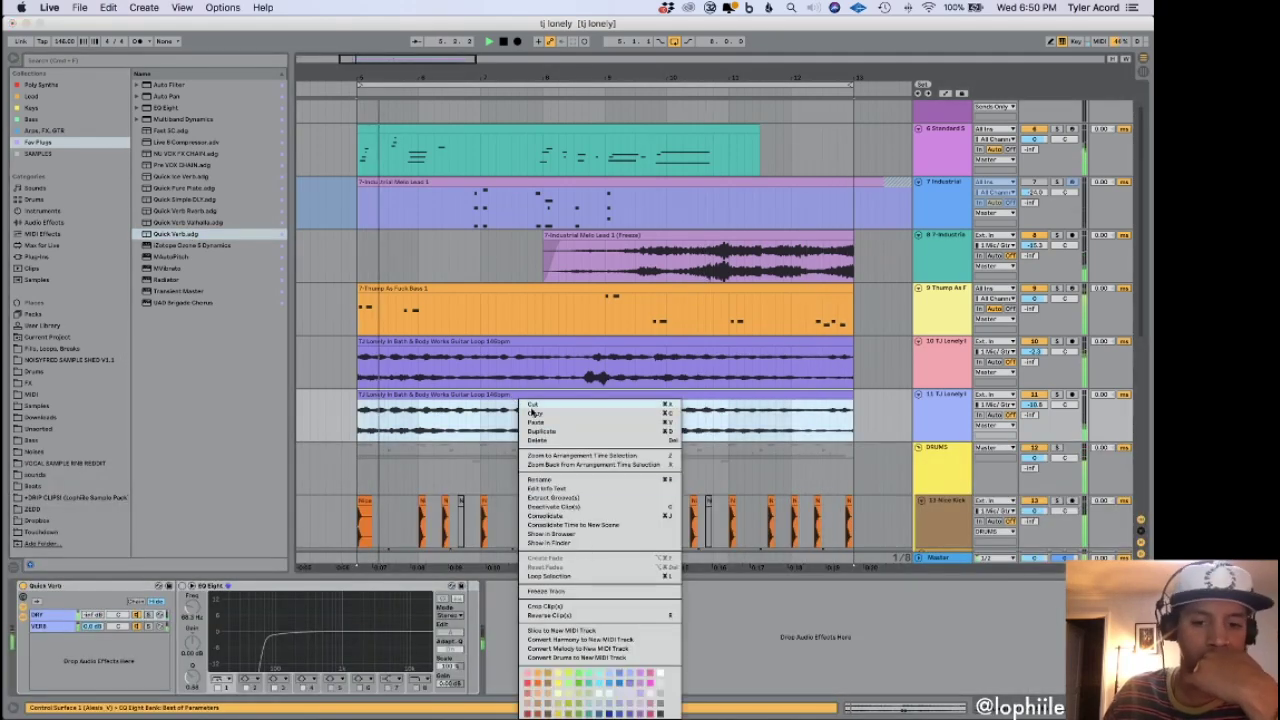
pyautogui.click(602, 678)
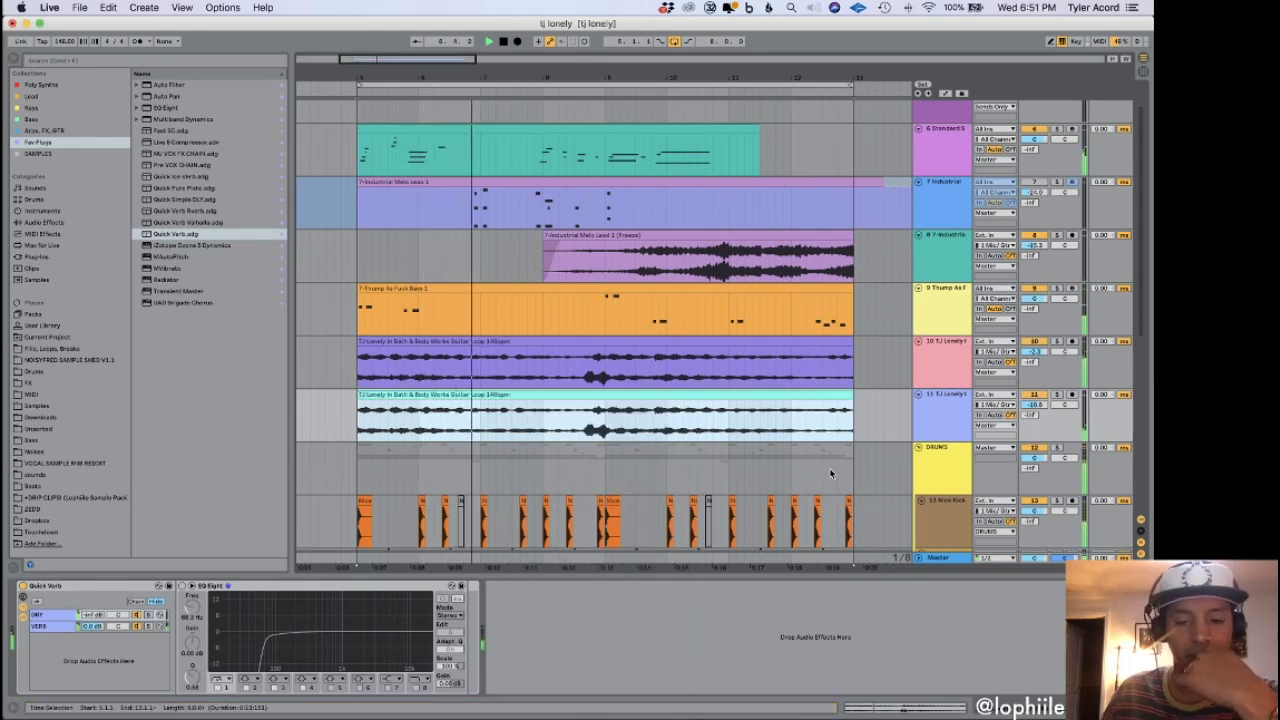
pyautogui.doubleClick(813, 438)
pyautogui.hotkey('shift', 'Tab')
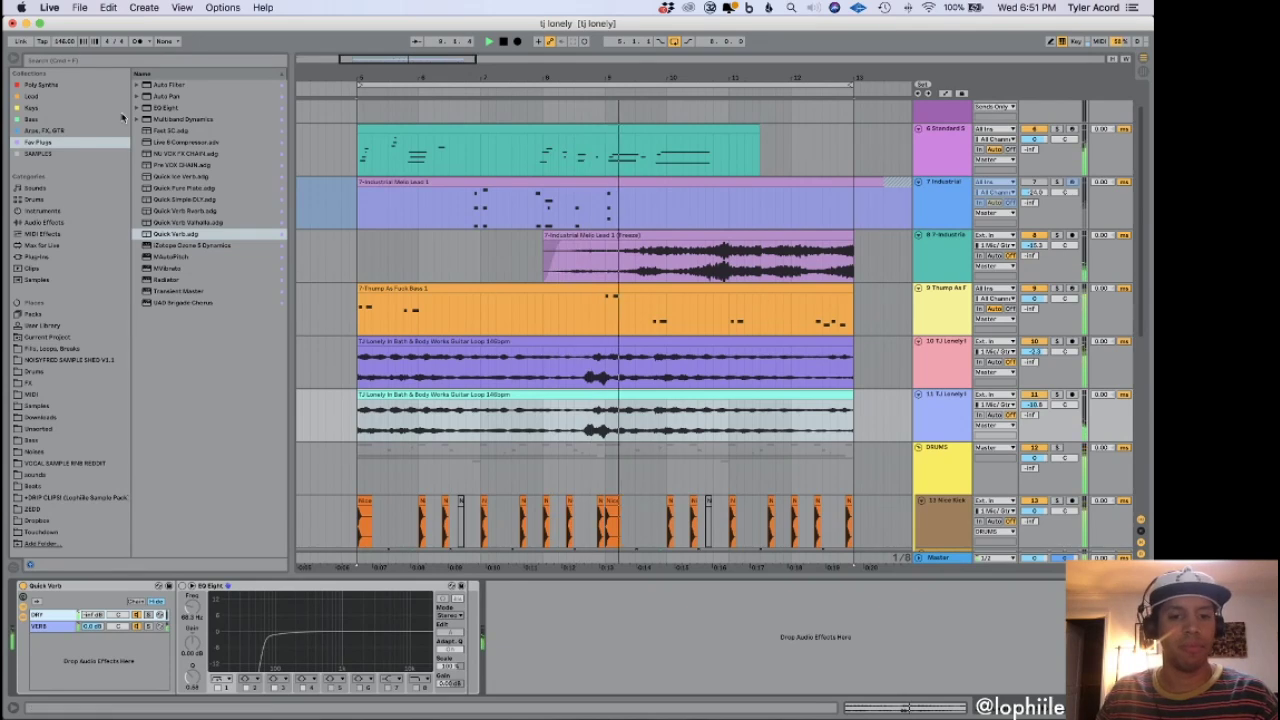
# Collect all files and save the set, accepting the audio stop and ignoring the non-responsive applications warning.
pyautogui.click(629, 235)
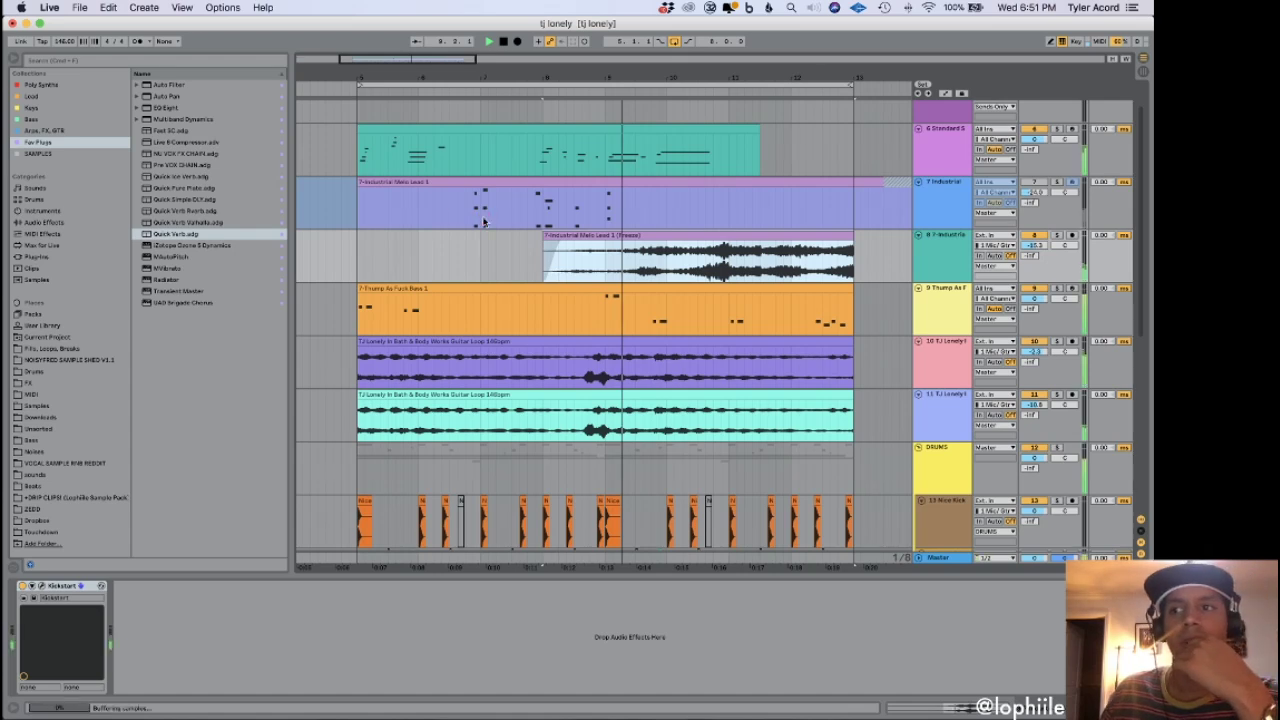
pyautogui.click(536, 268)
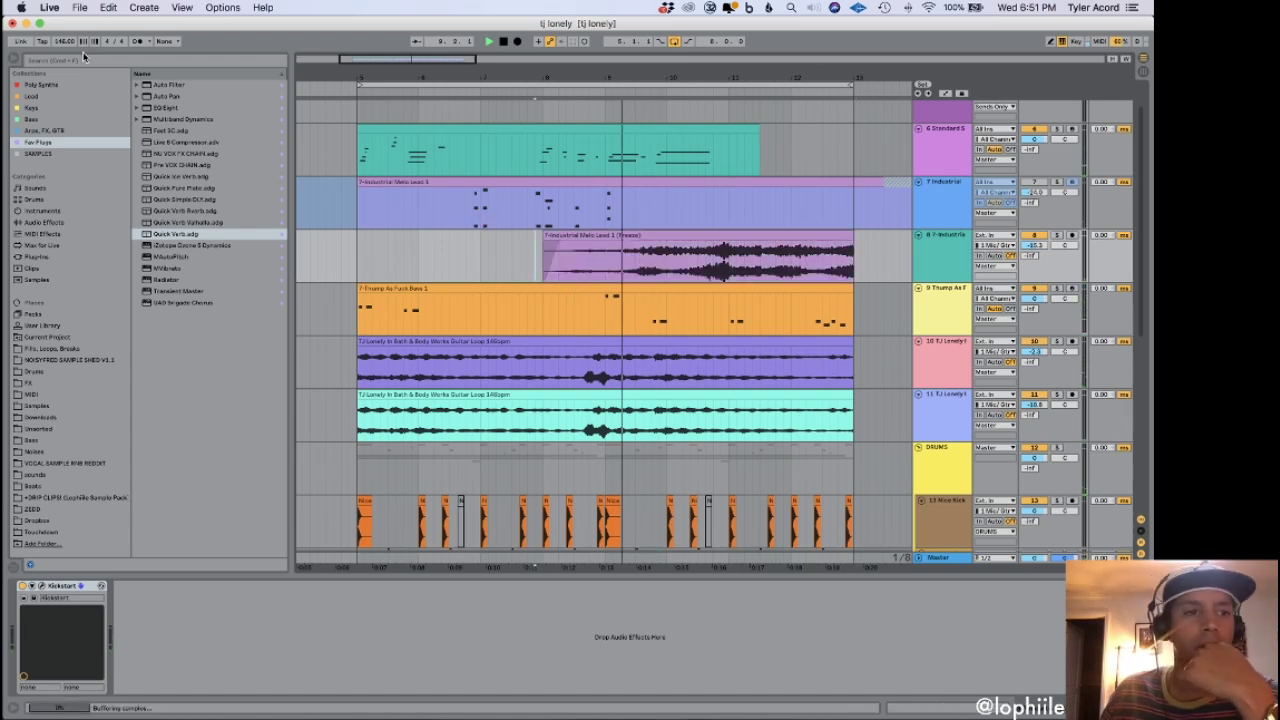
pyautogui.click(79, 8)
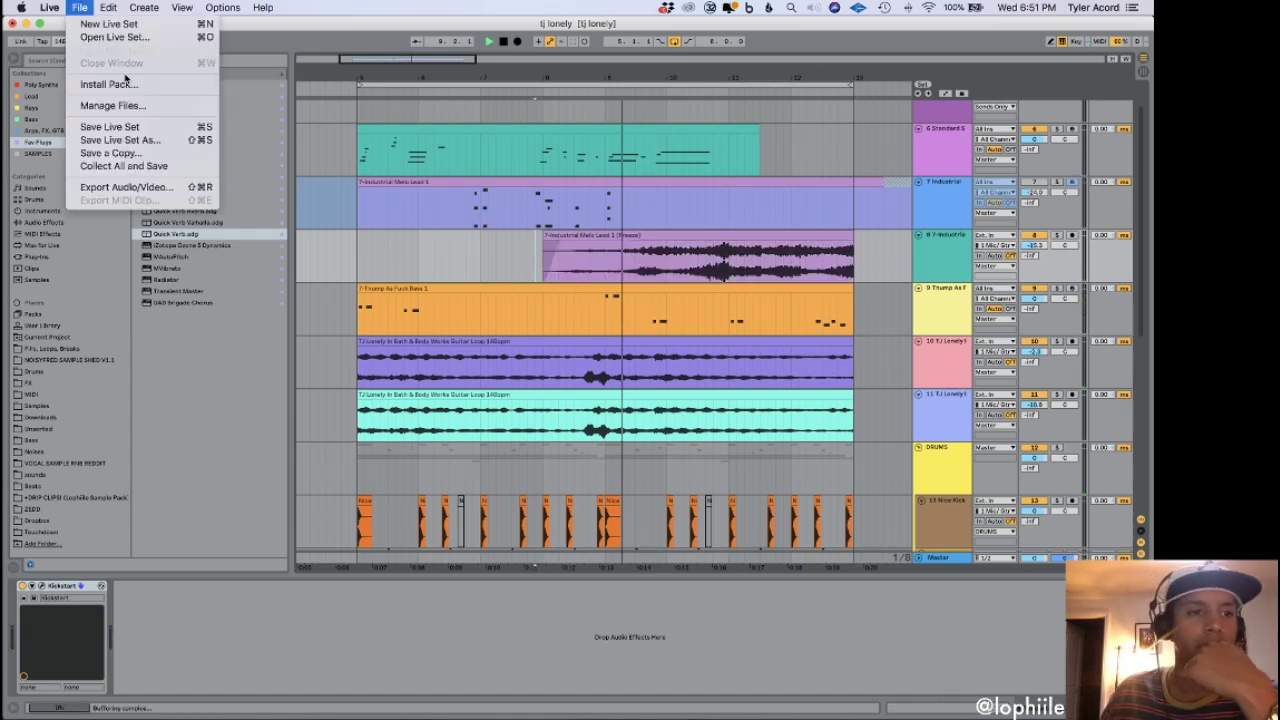
pyautogui.click(132, 166)
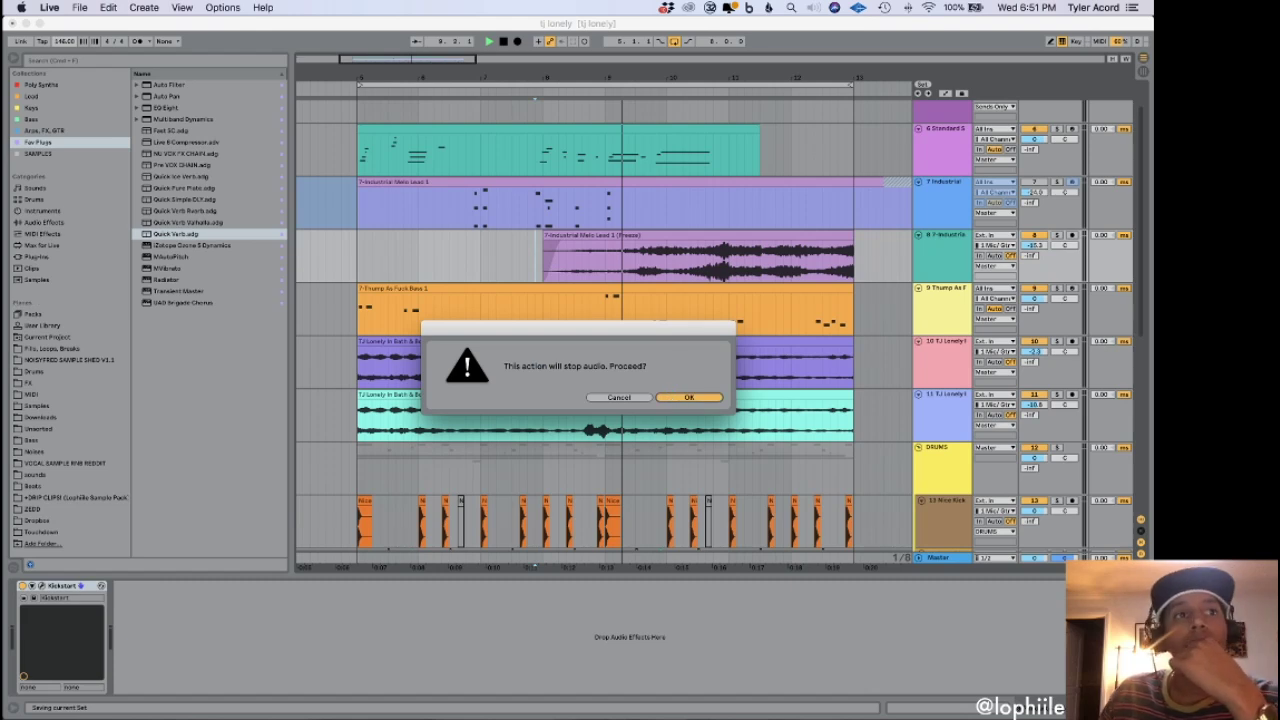
pyautogui.press('Return')
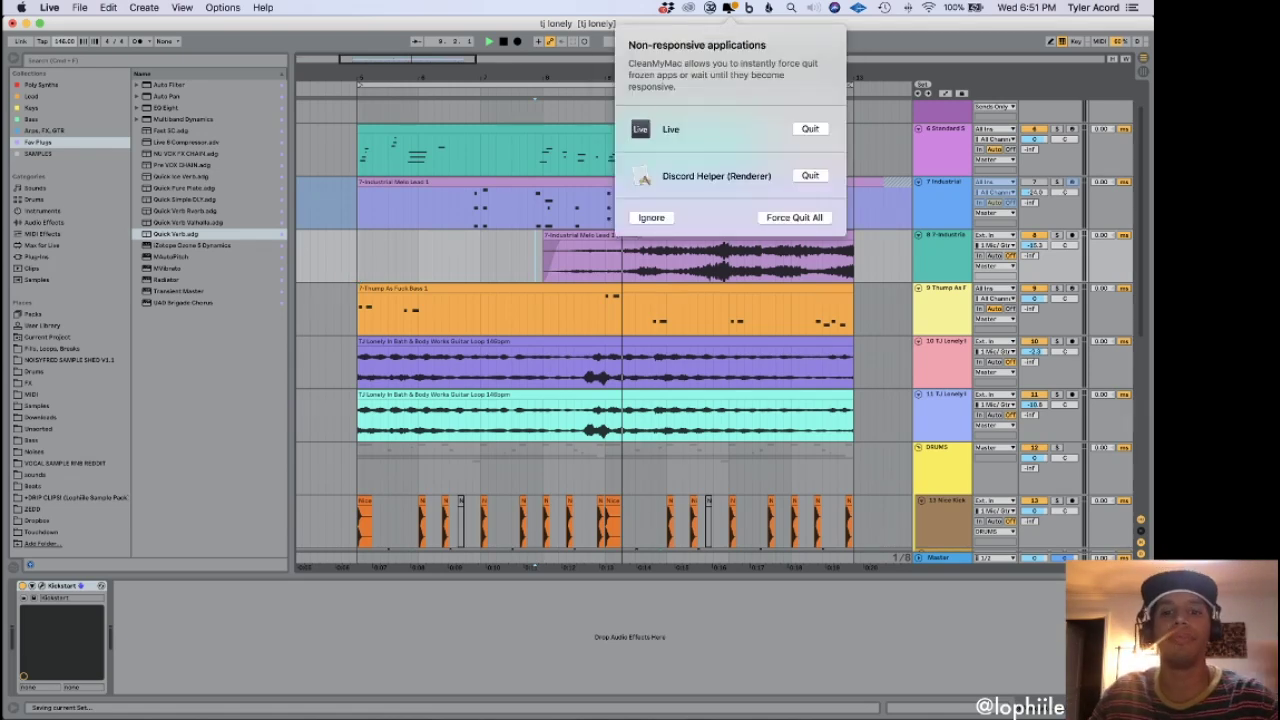
pyautogui.click(651, 217)
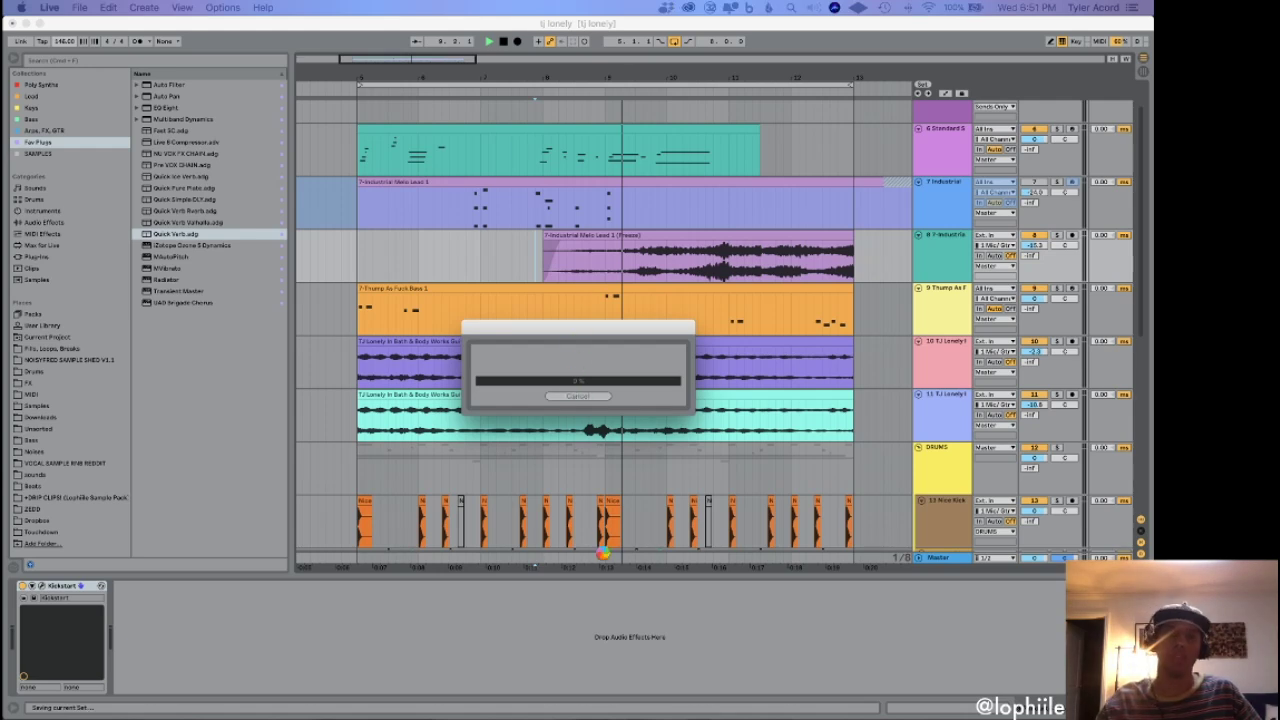
pyautogui.moveTo(589, 697)
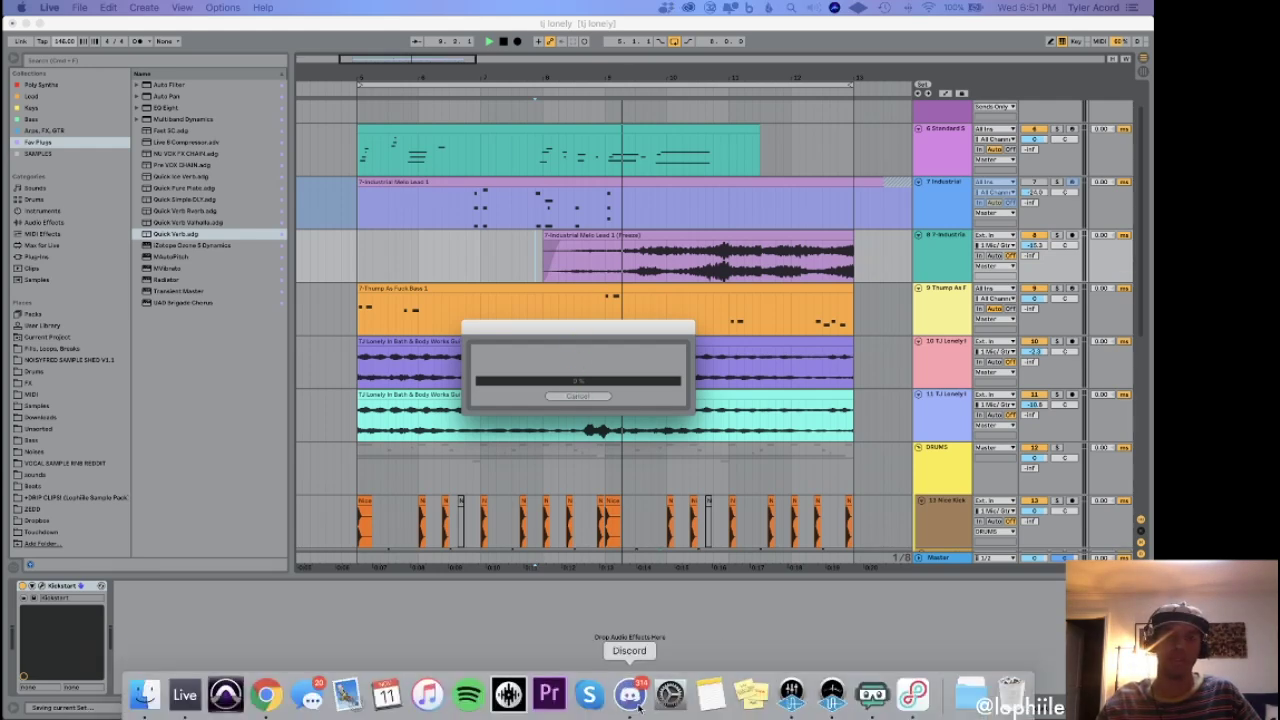
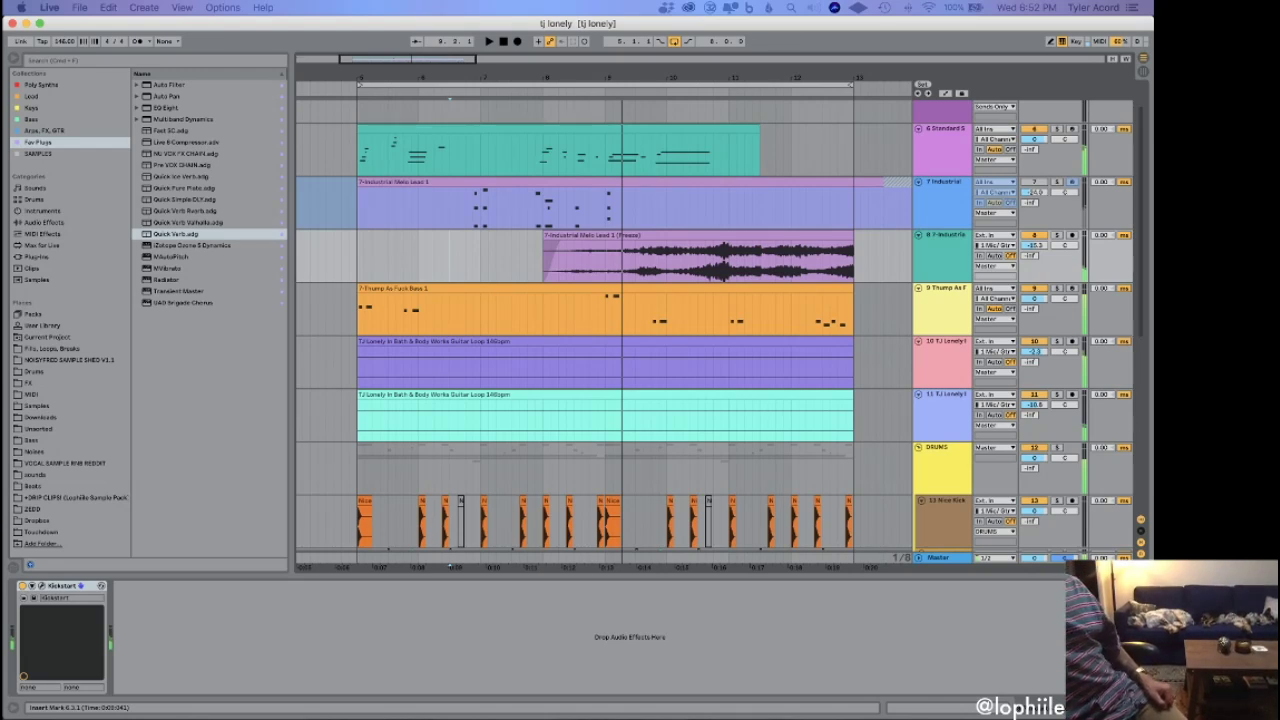
# Play the arrangement from bar 5 on the frozen Industrial lead's audio track and widen the grid to 1/2.
pyautogui.moveTo(357, 257); pyautogui.dragTo(581, 257)
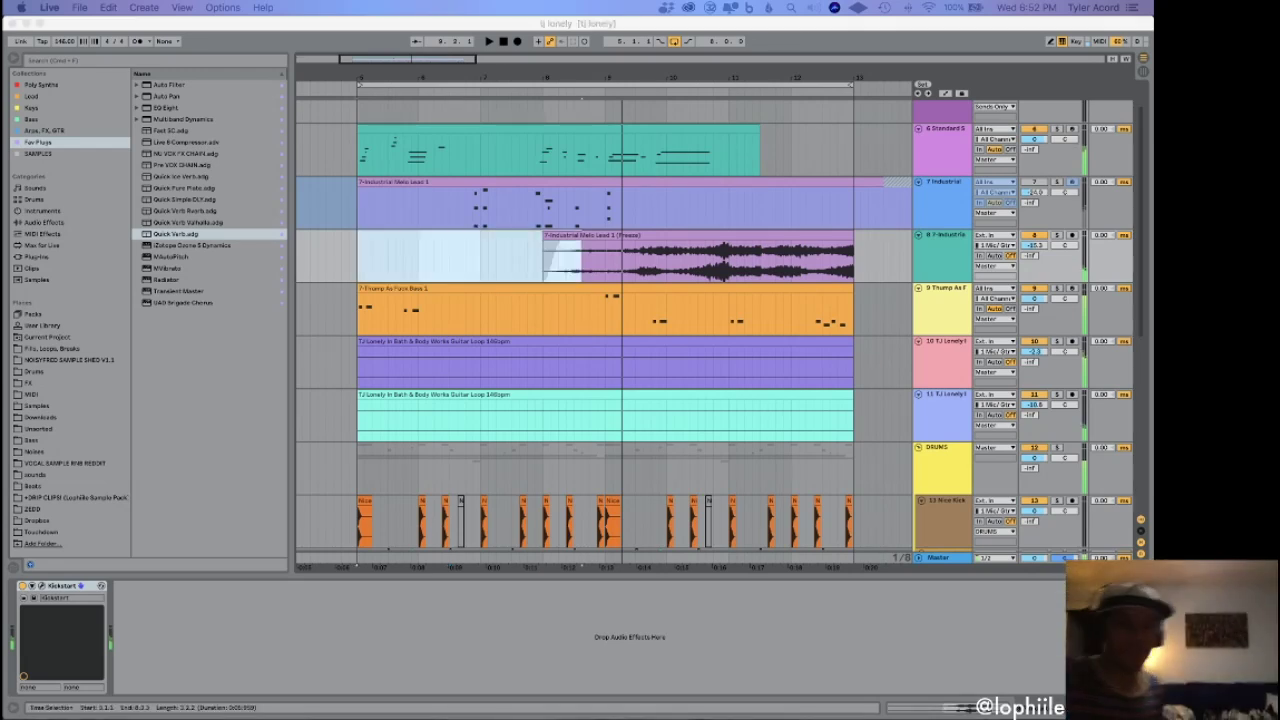
pyautogui.click(504, 257)
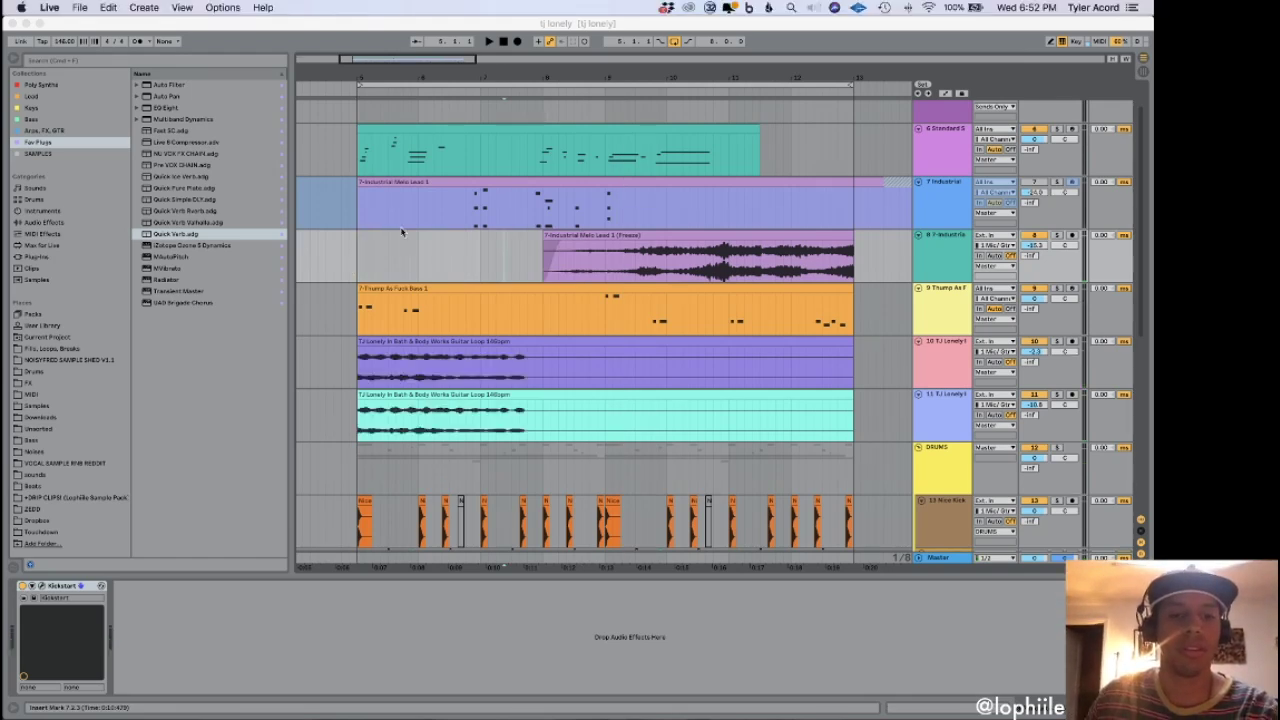
pyautogui.click(359, 261)
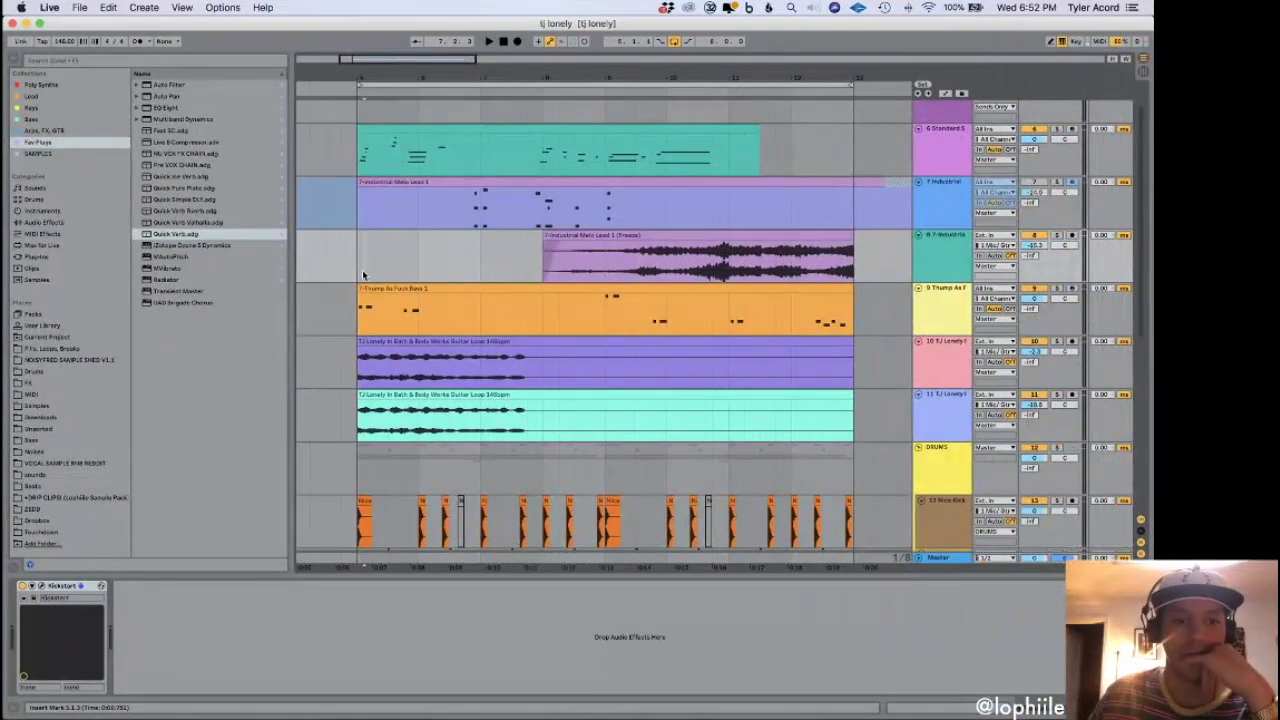
pyautogui.click(356, 272)
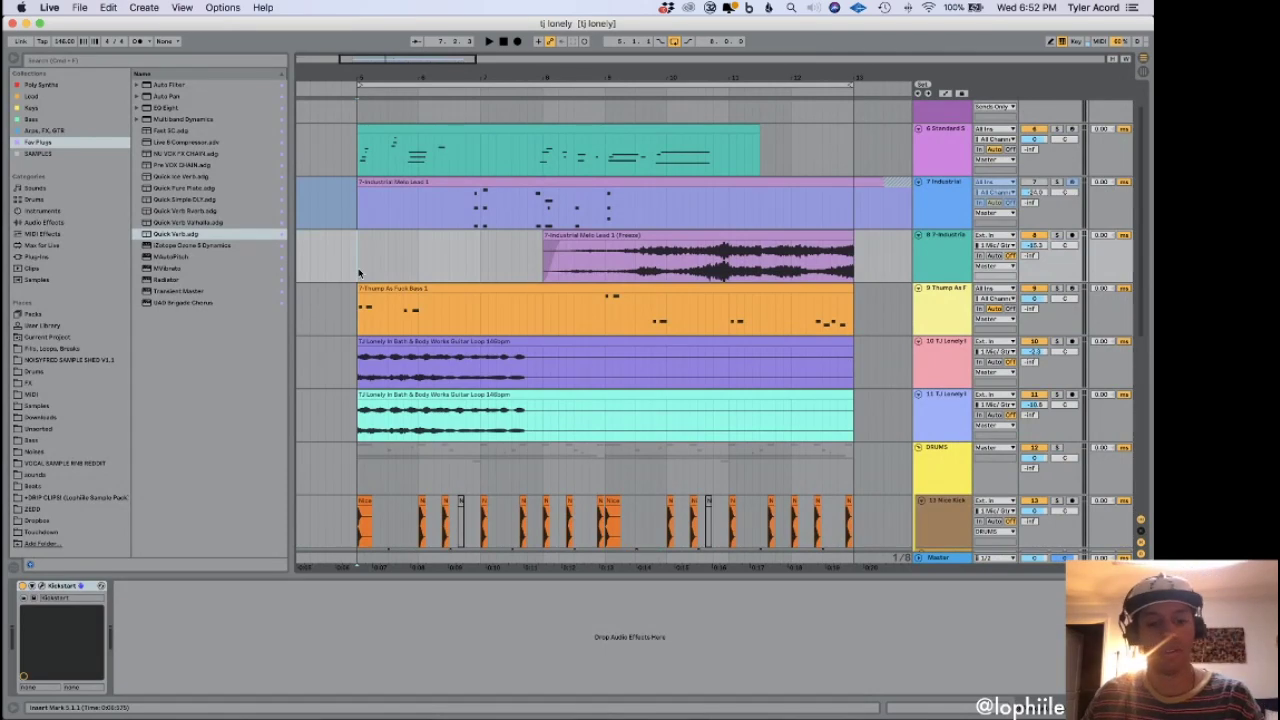
pyautogui.press('space')
pyautogui.press('super+2')
pyautogui.press('super+2')
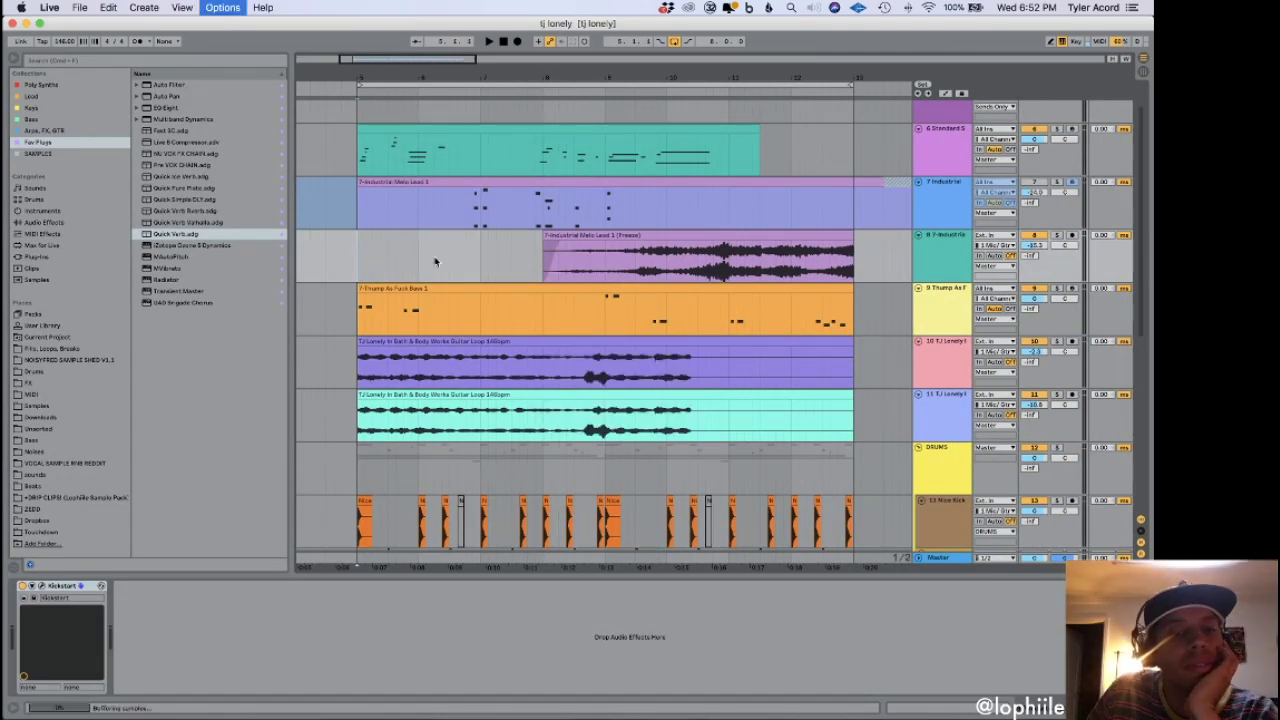
pyautogui.moveTo(482, 265); pyautogui.dragTo(366, 266)
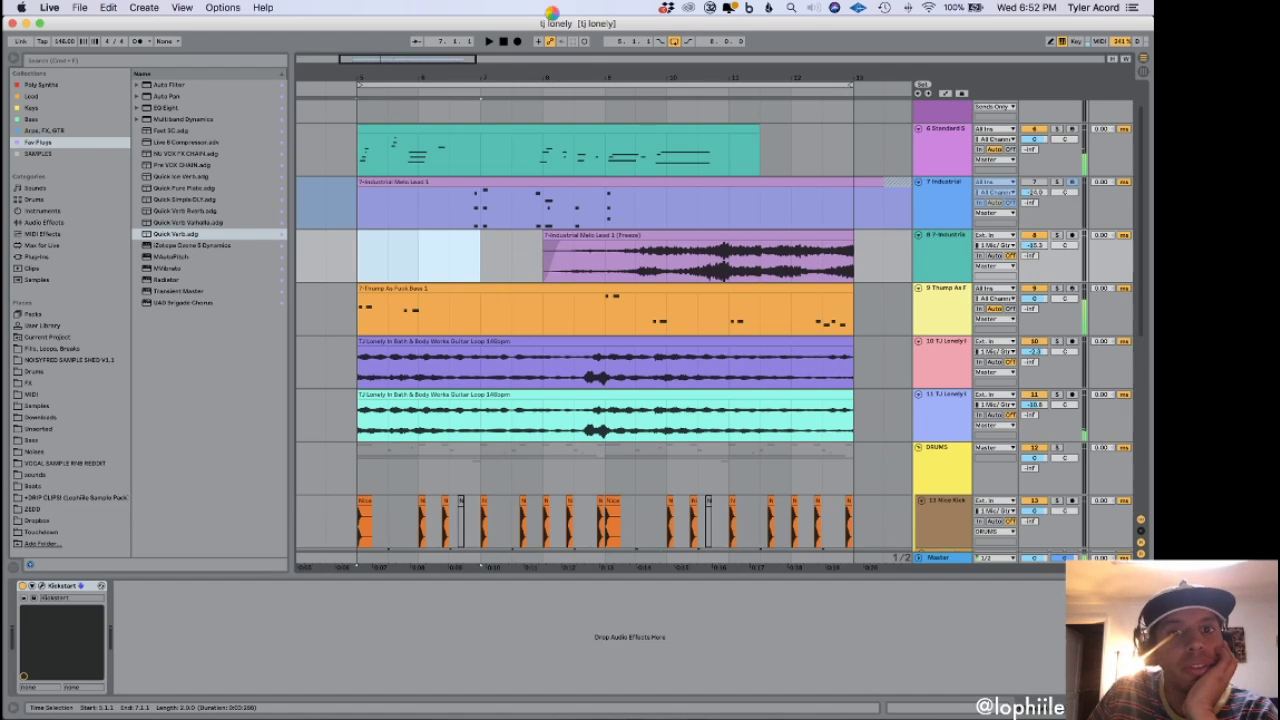
pyautogui.doubleClick(572, 28)
pyautogui.moveTo(574, 32); pyautogui.dragTo(556, 31)
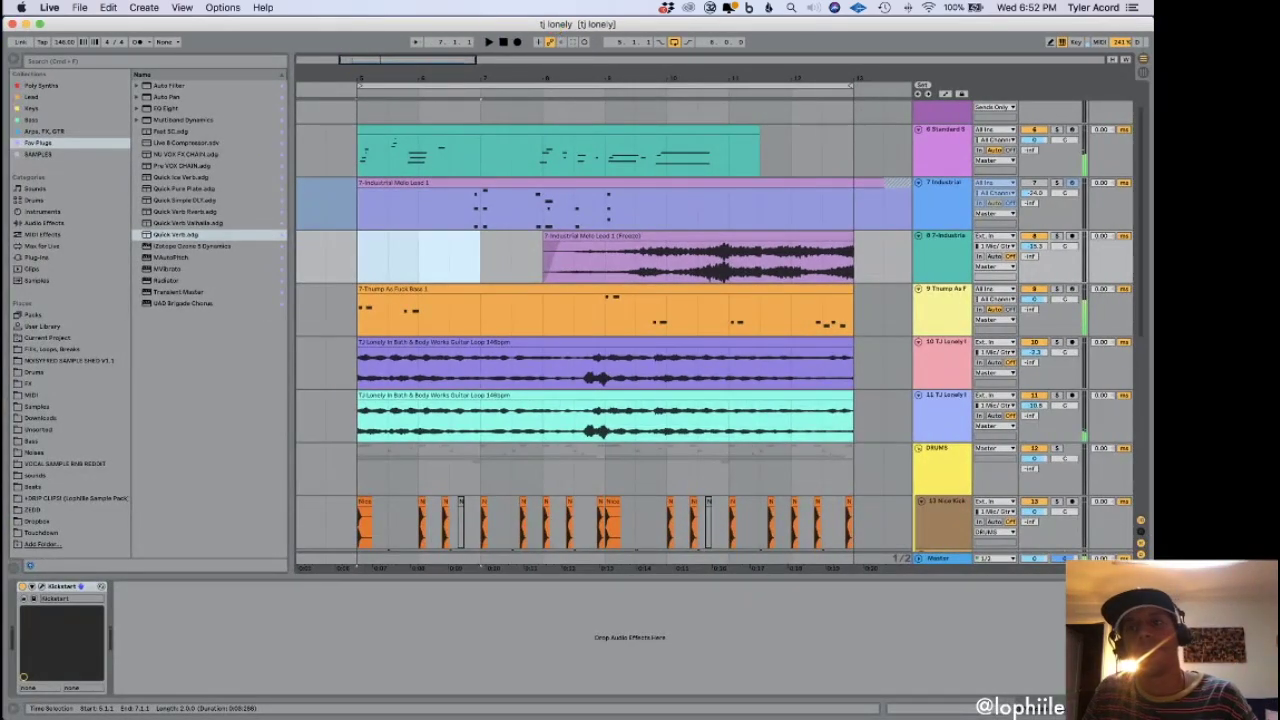
pyautogui.click(357, 257)
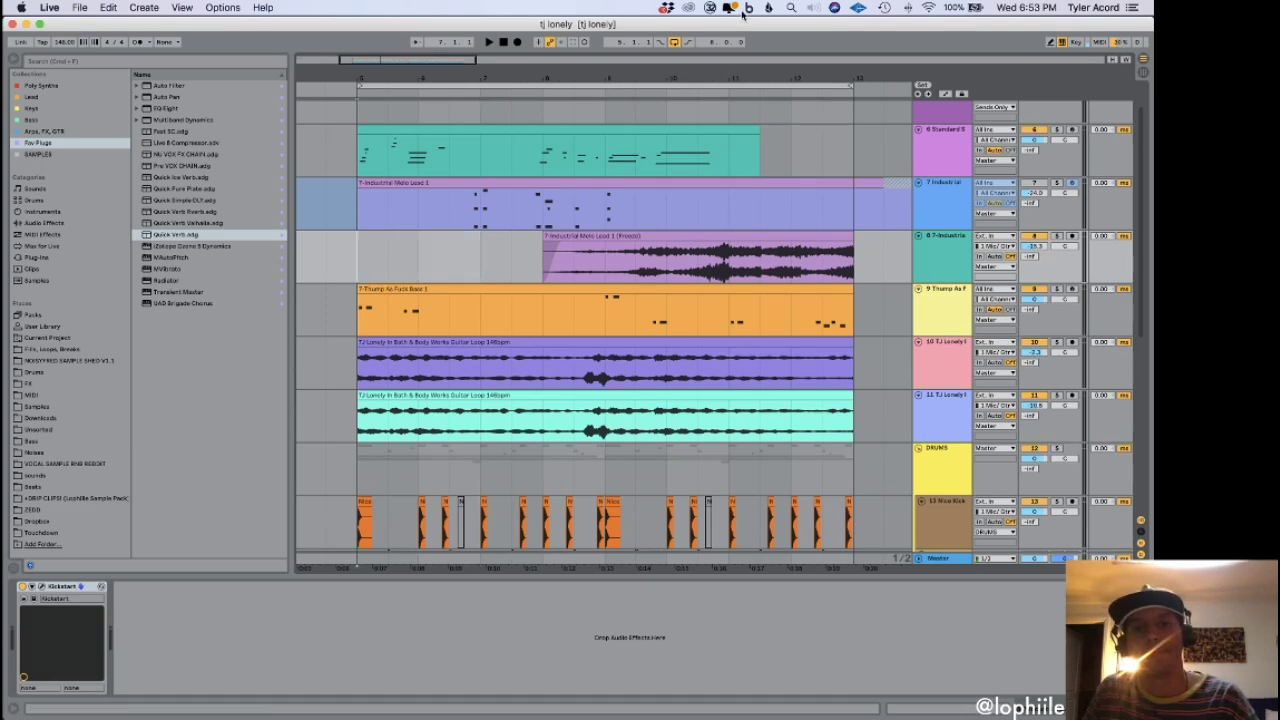
pyautogui.click(791, 8)
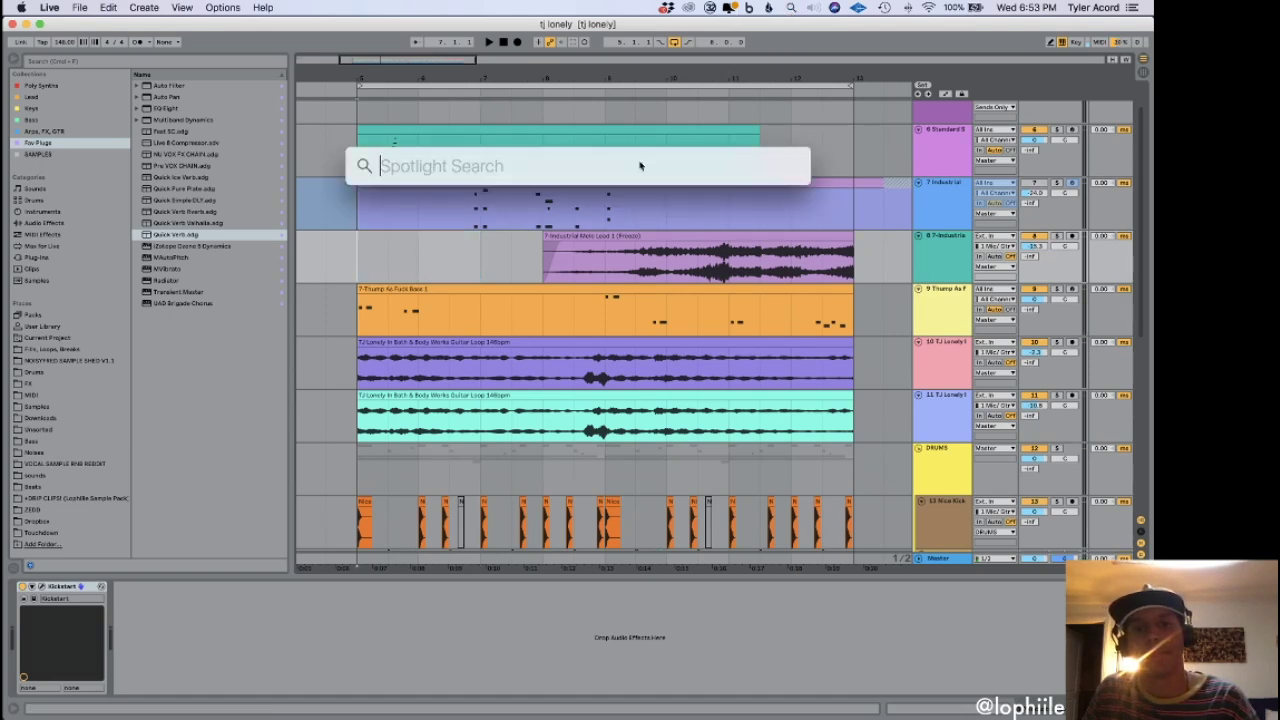
pyautogui.click(423, 360)
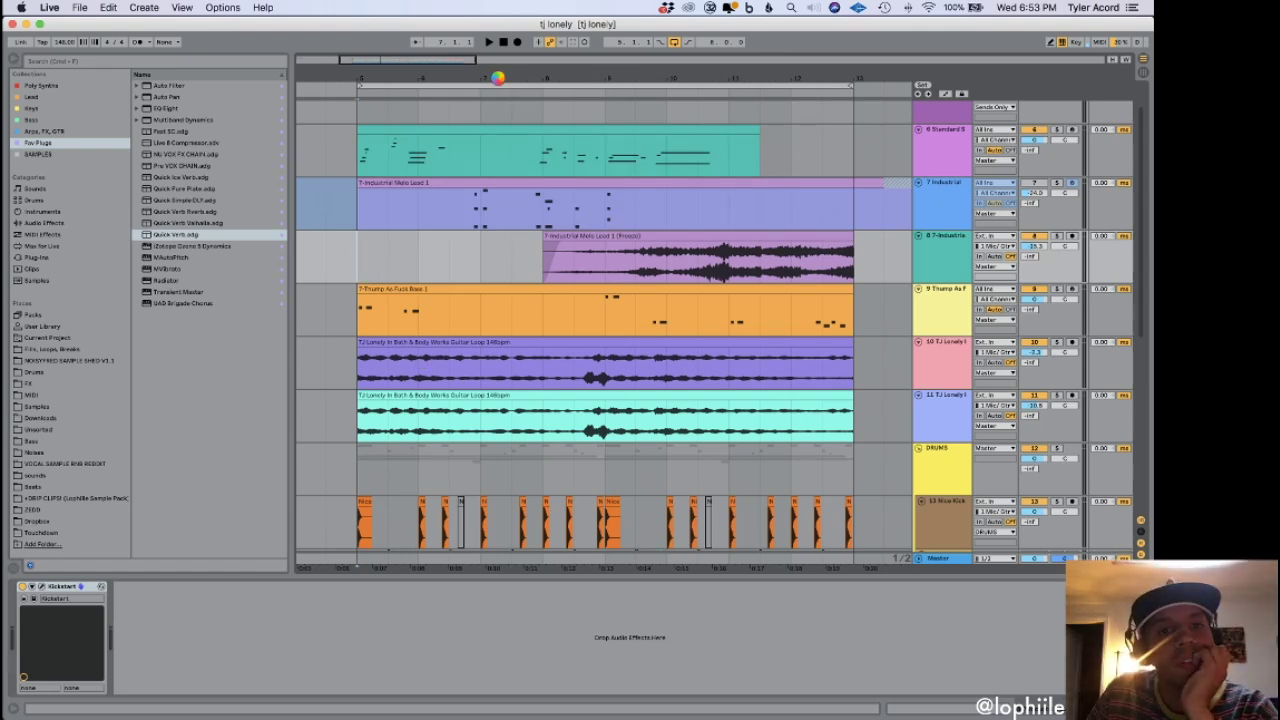
# Hide Live, search Spotlight for Loopback, and open the Loopback app's device window.
pyautogui.press('super+h')
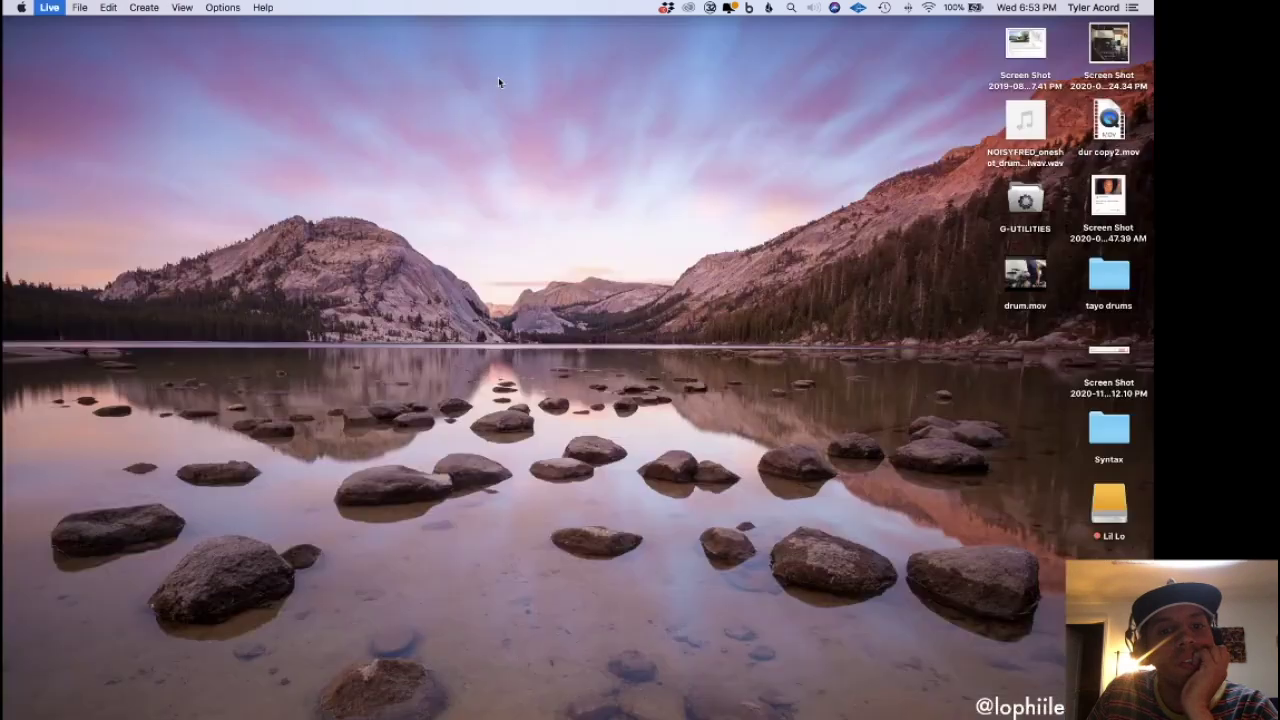
pyautogui.click(791, 8)
pyautogui.write('loop')
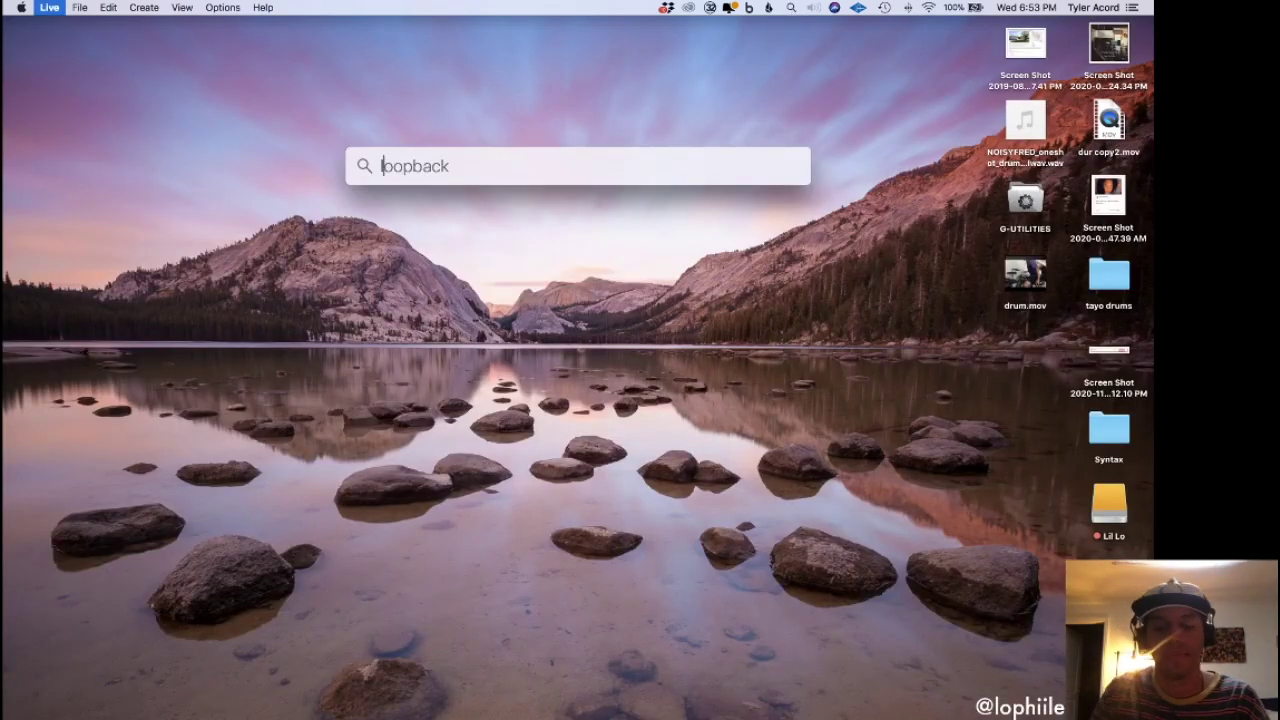
pyautogui.press('Return')
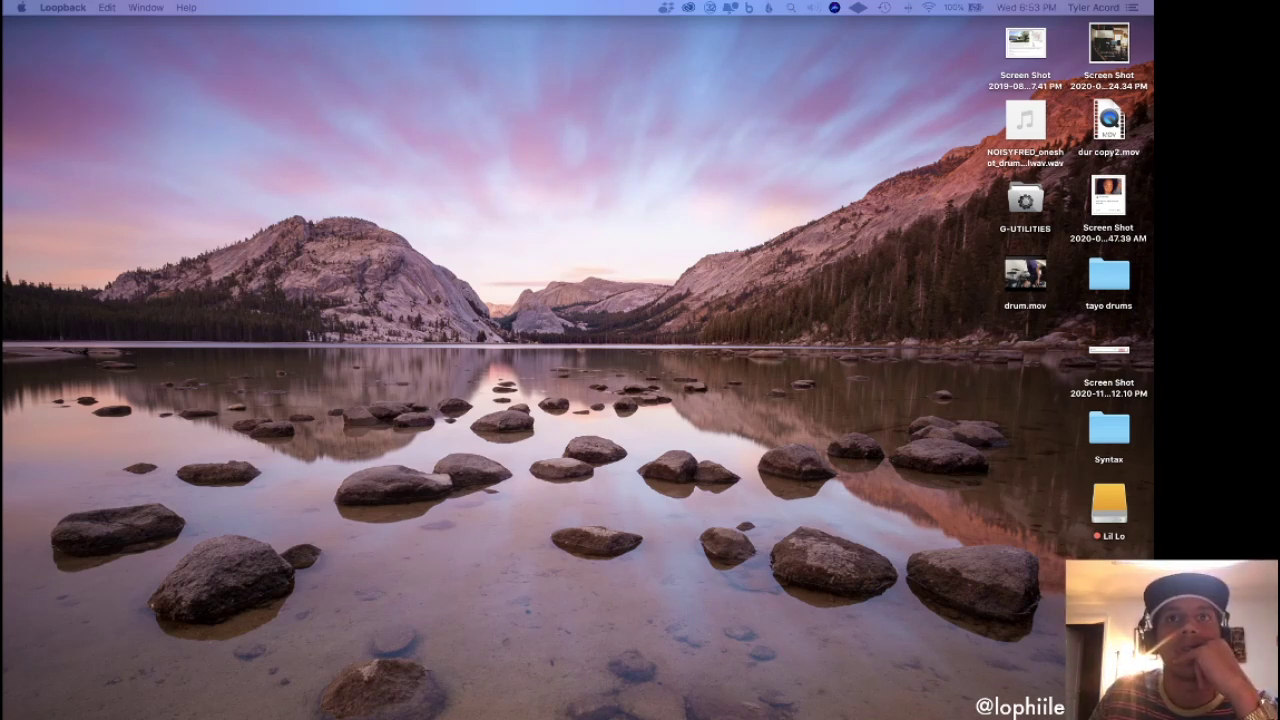
pyautogui.moveTo(549, 716)
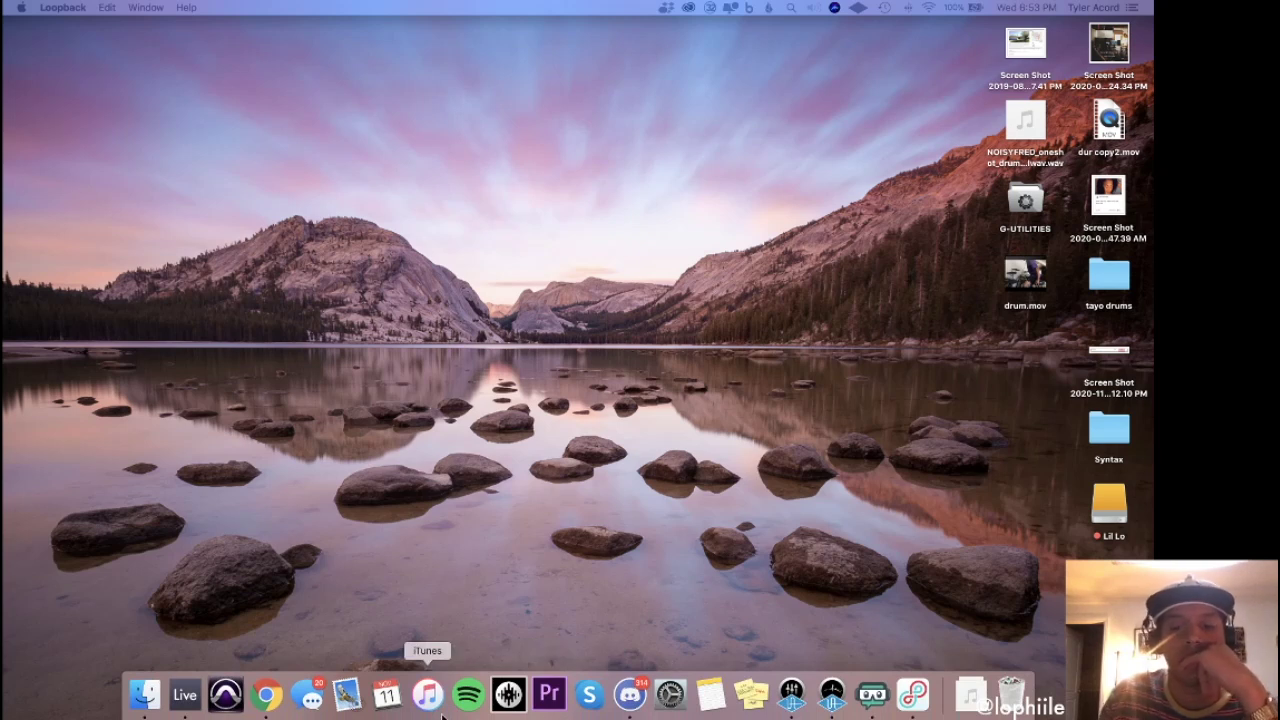
pyautogui.click(790, 10)
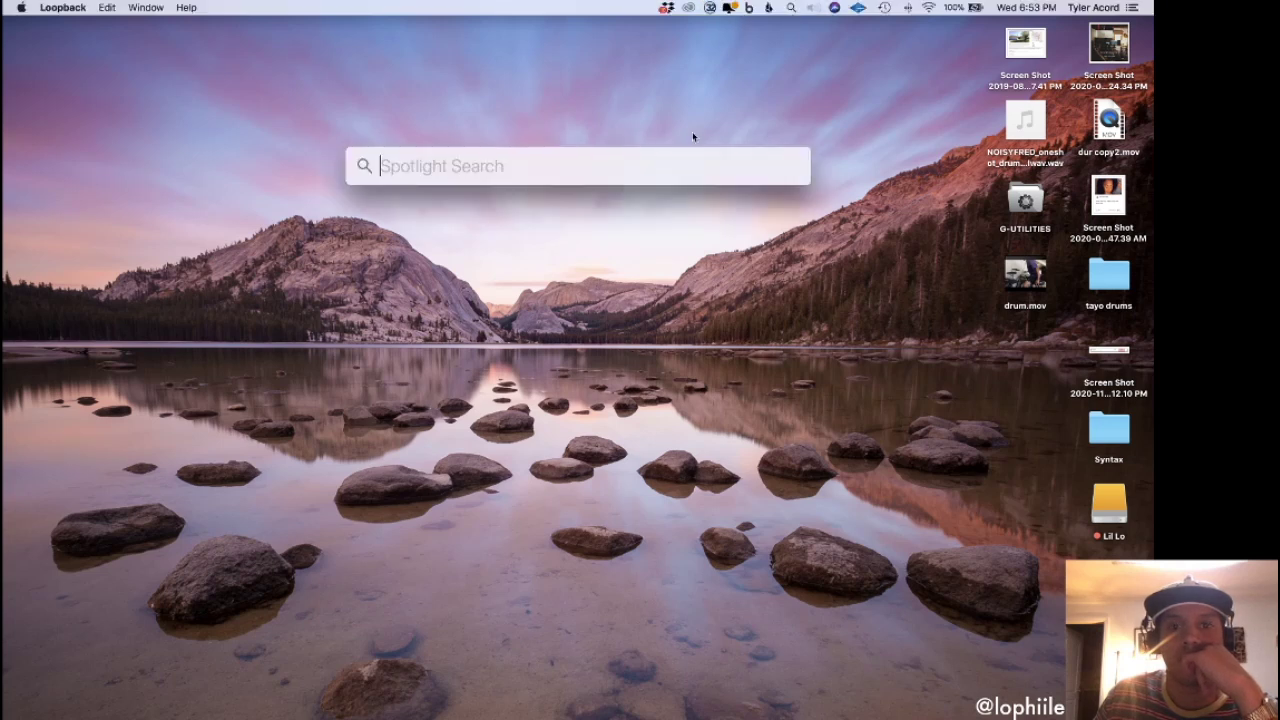
pyautogui.write('loopback')
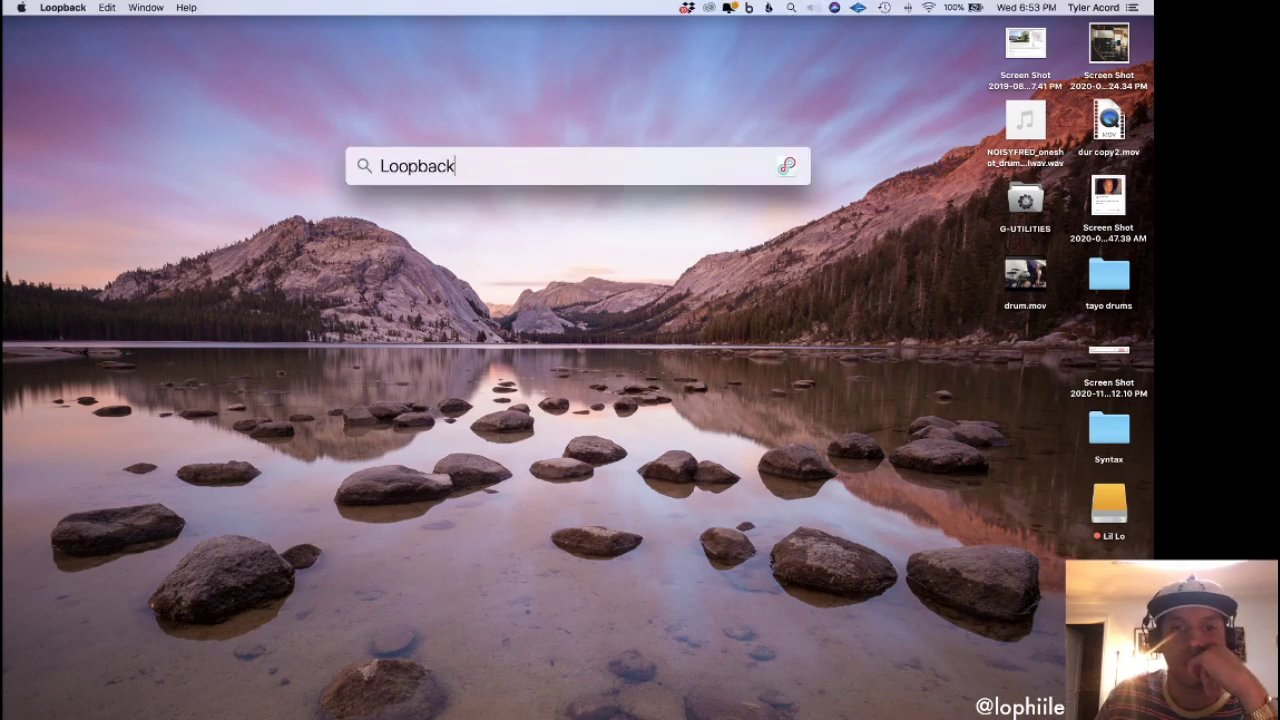
pyautogui.press('Return')
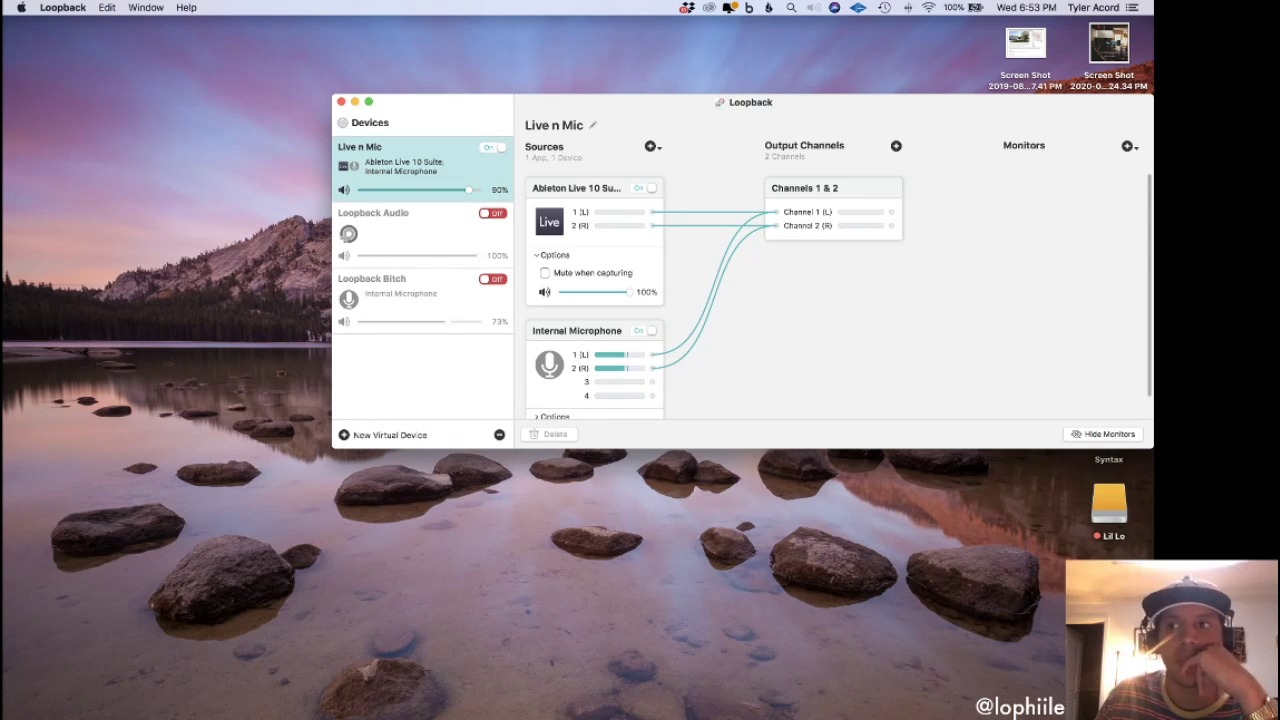